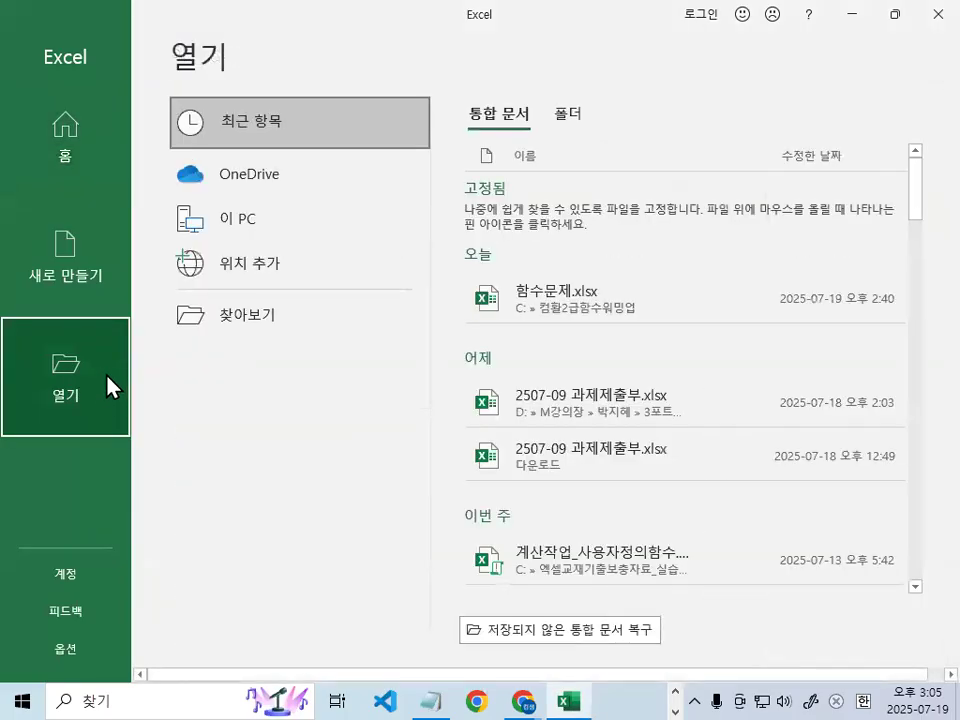
# - Open the workbook 계산작업_사용자정의함수.xlsm from the 엑셀교재기출보충자료_실습파일 folder on drive C
pyautogui.click(243, 323)
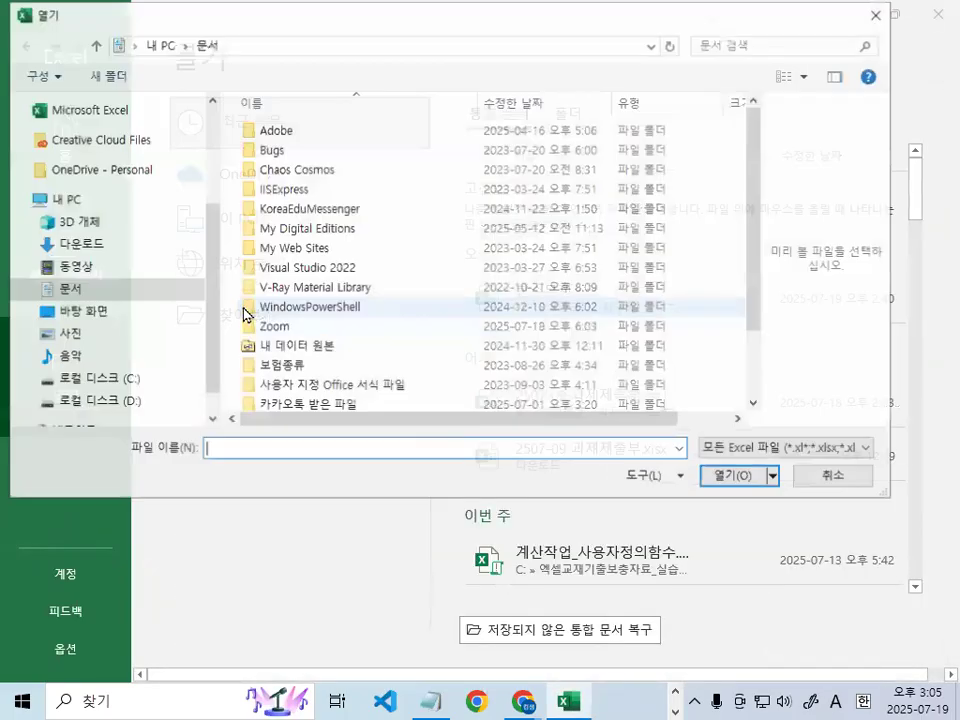
pyautogui.click(128, 403)
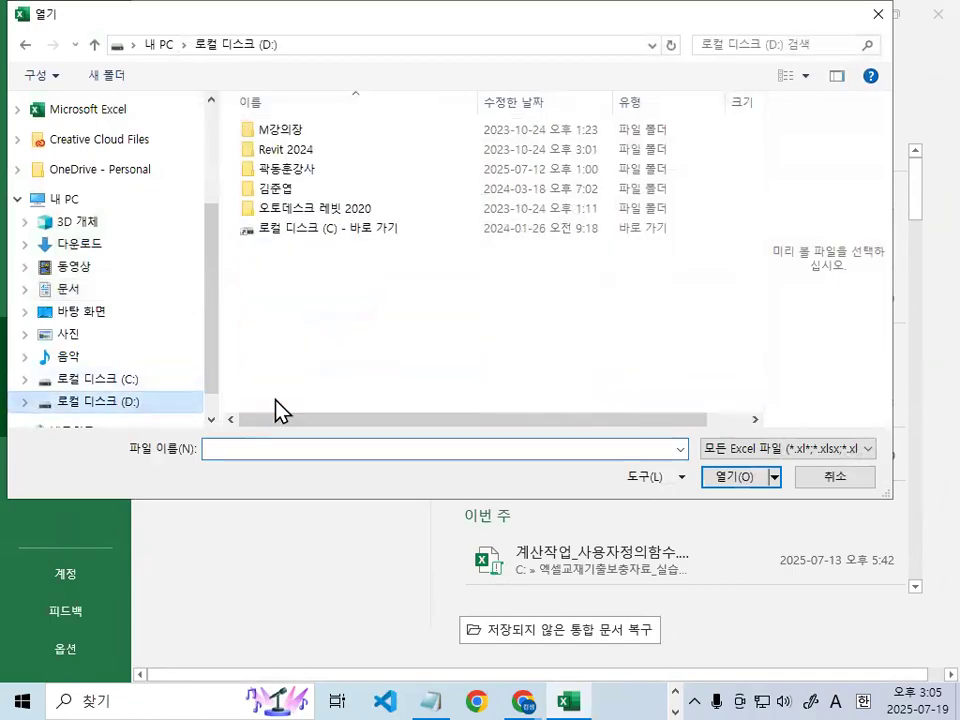
pyautogui.click(125, 380)
pyautogui.scroll(-1, 336, 343)
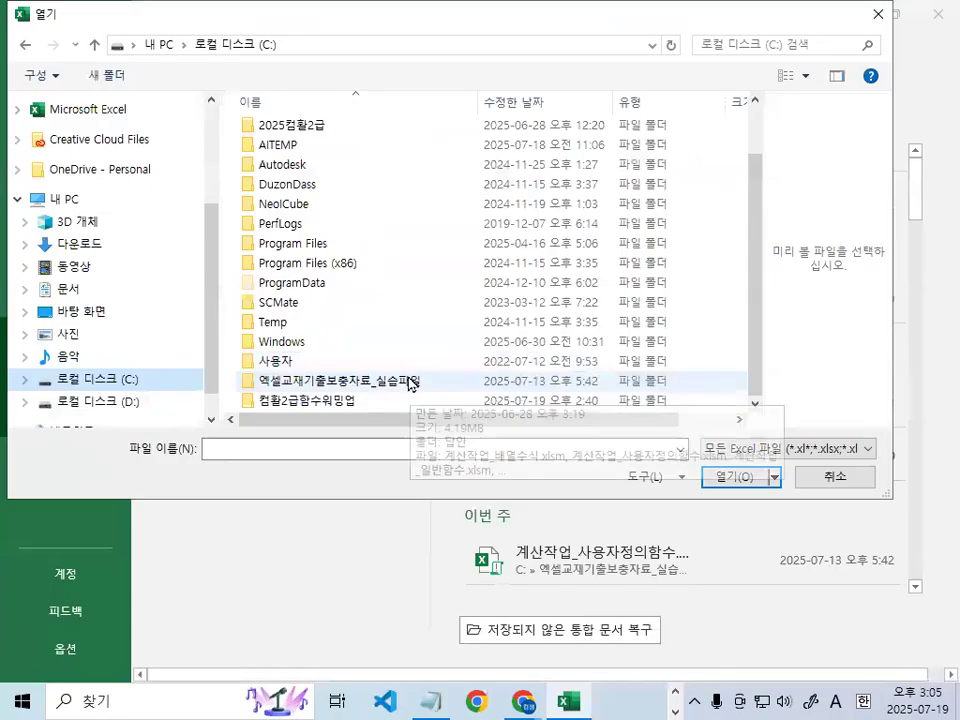
pyautogui.doubleClick(560, 370)
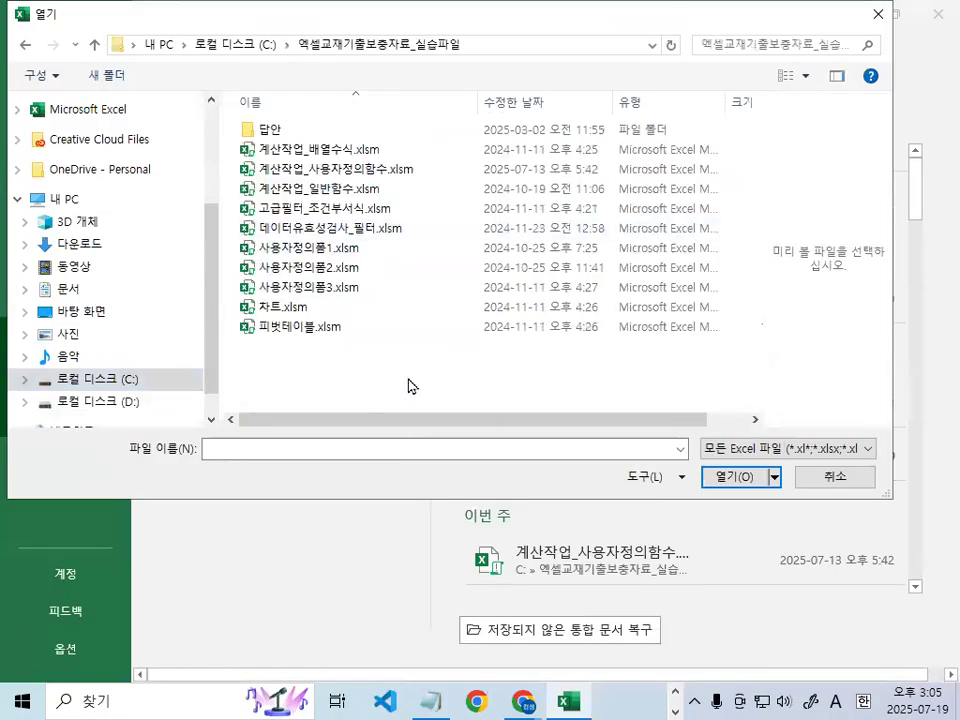
pyautogui.click(317, 168)
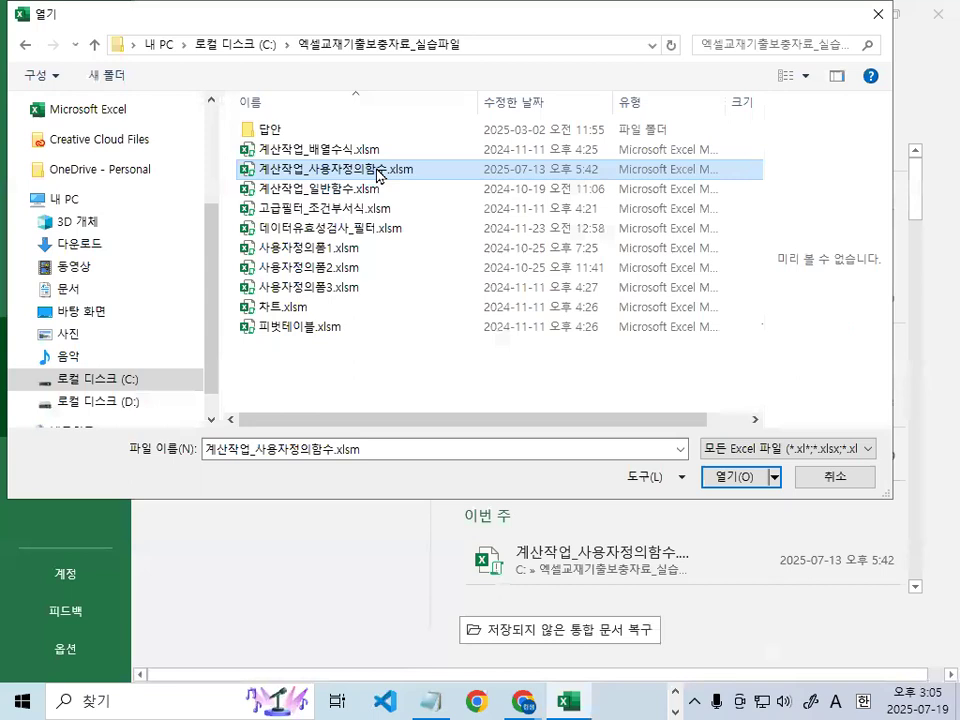
pyautogui.doubleClick(409, 172)
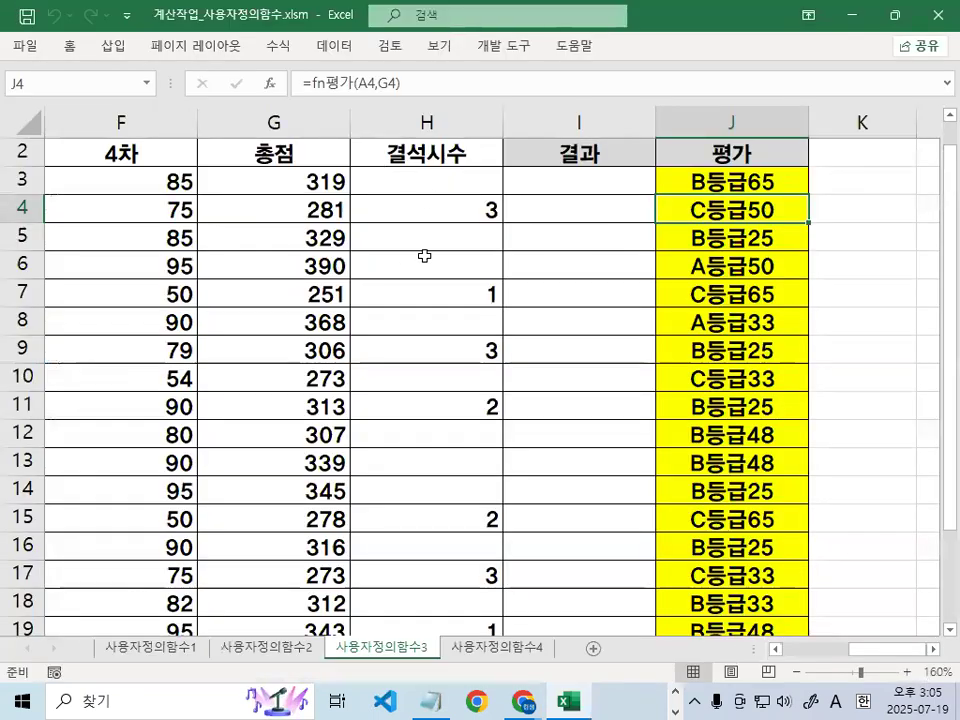
# - Go to the 사용자정의함수4 sheet and select cell J4, the first cell under 비고
pyautogui.click(410, 262)
pyautogui.click(497, 647)
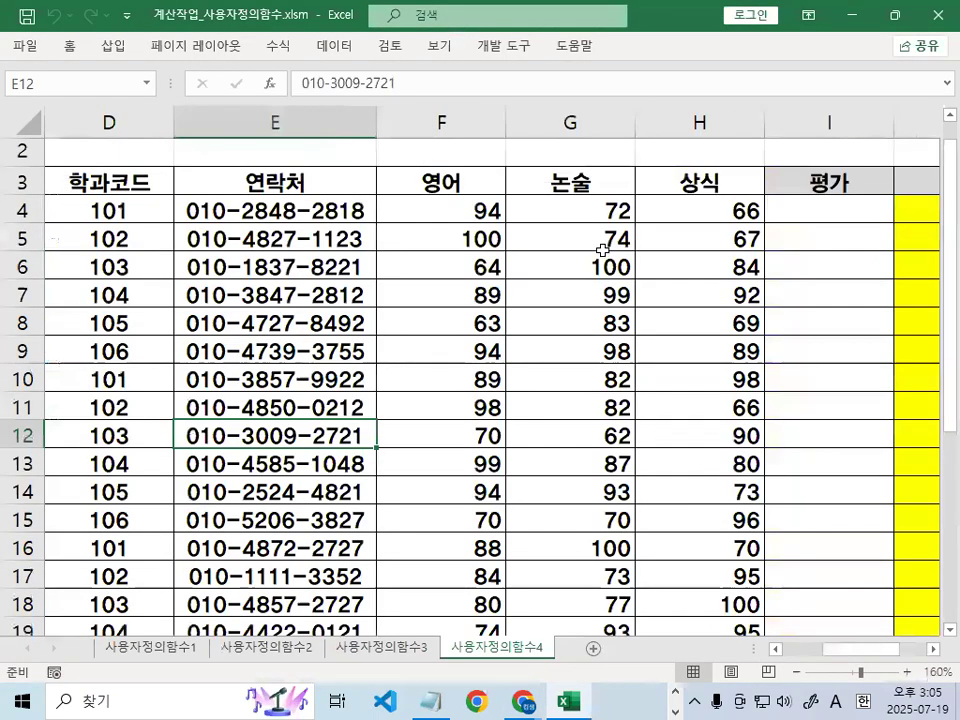
pyautogui.click(600, 265)
pyautogui.click(933, 649)
pyautogui.click(933, 649)
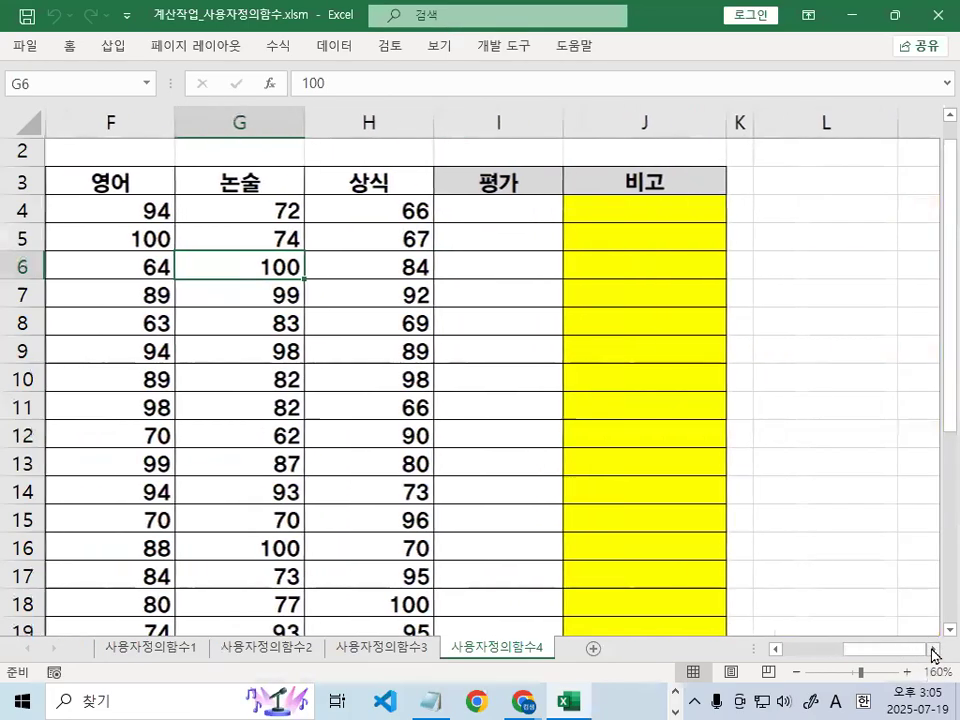
pyautogui.click(436, 237)
pyautogui.hscroll(-3, 445, 245)
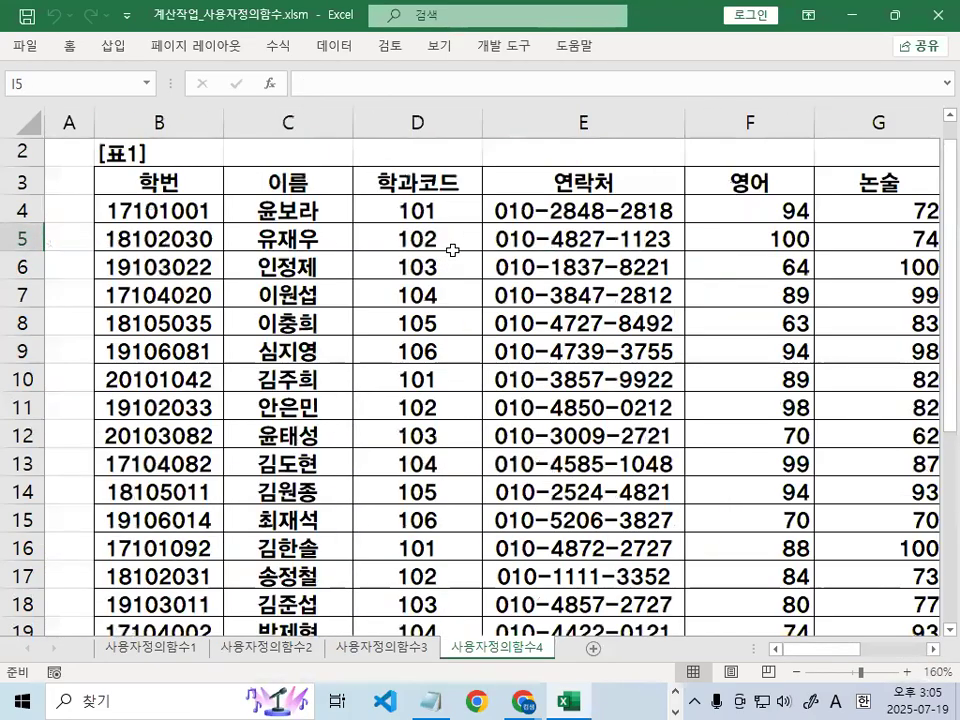
pyautogui.click(735, 268)
pyautogui.click(933, 649)
pyautogui.click(933, 649)
pyautogui.click(933, 649)
pyautogui.click(933, 649)
pyautogui.click(933, 649)
pyautogui.click(673, 212)
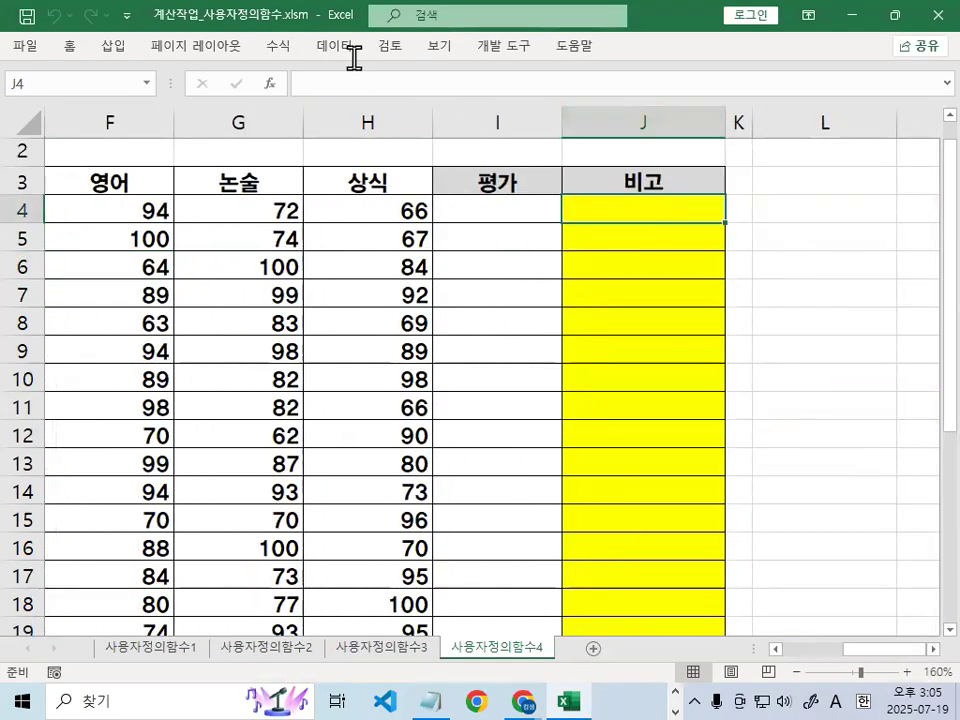
# - Open the Visual Basic editor for this workbook from the developer tools
pyautogui.hotkey('ctrl', 'F1')
pyautogui.click(522, 44)
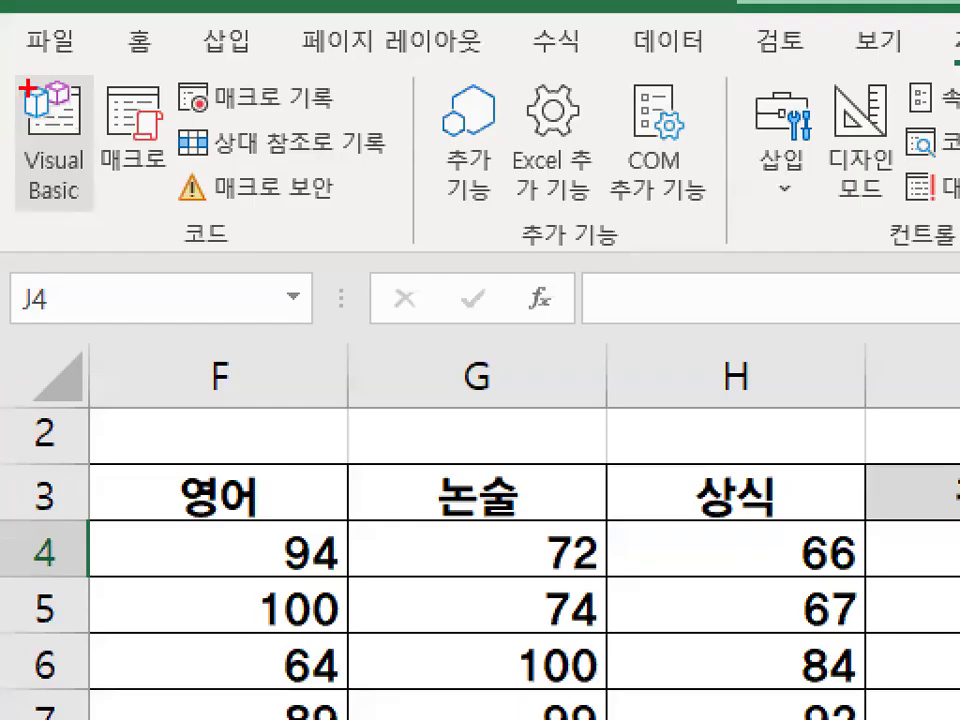
pyautogui.moveTo(243, 197)
pyautogui.mouseDown()
pyautogui.moveTo(180, 192)
pyautogui.moveTo(252, 212)
pyautogui.moveTo(268, 200)
pyautogui.mouseUp()
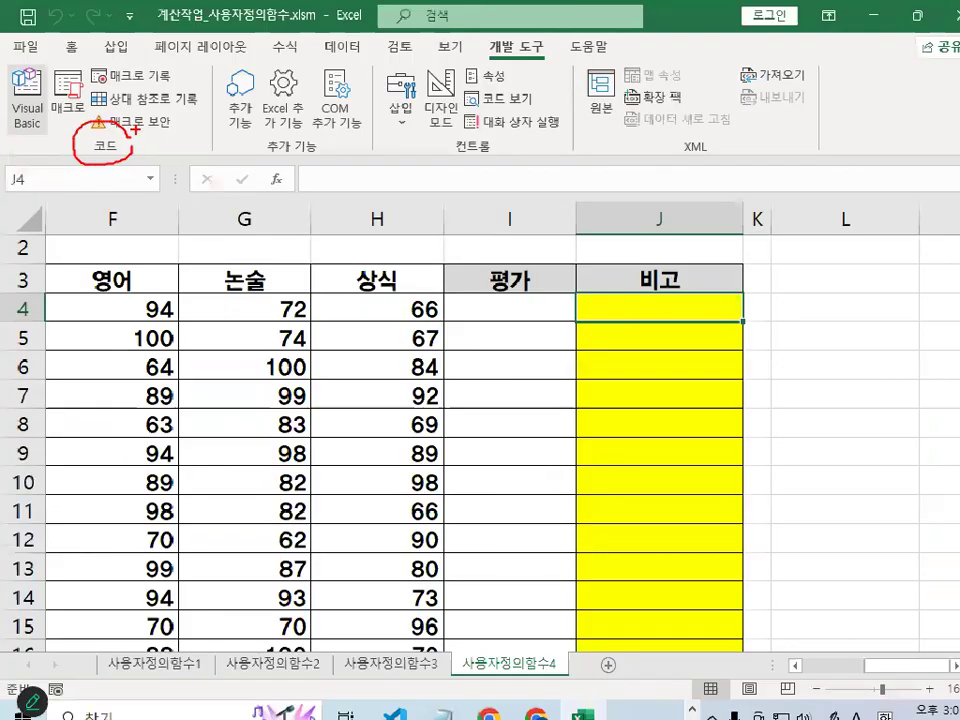
pyautogui.press('Escape')
pyautogui.click(24, 92)
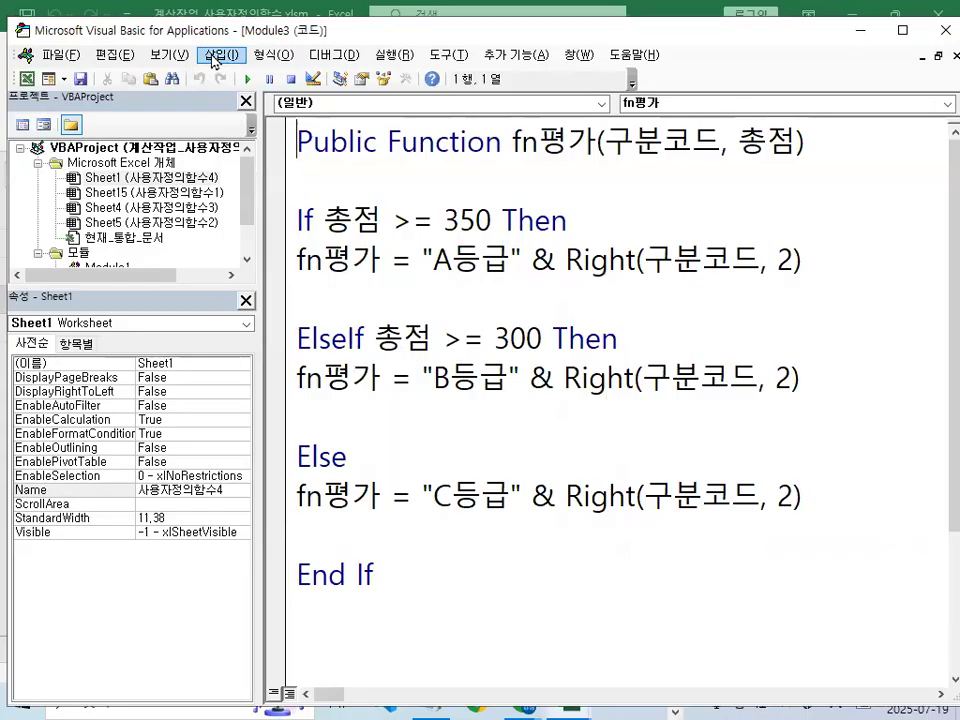
# - Insert a new standard module into the workbook's VBA project
pyautogui.click(213, 56)
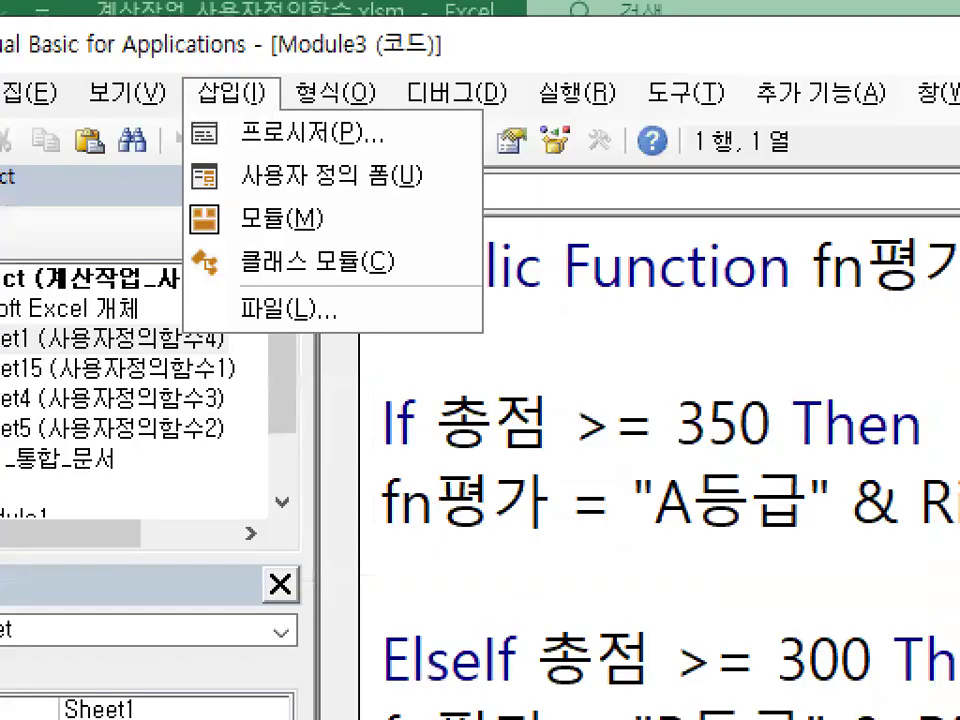
pyautogui.moveTo(365, 212)
pyautogui.mouseDown()
pyautogui.moveTo(313, 244)
pyautogui.moveTo(337, 187)
pyautogui.mouseUp()
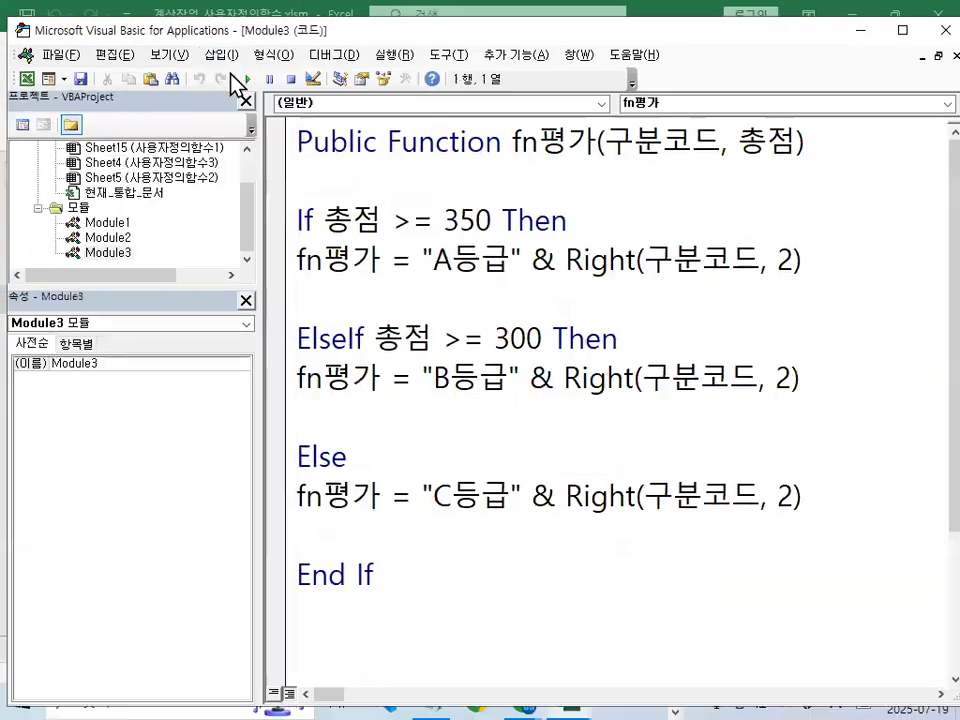
pyautogui.click(221, 56)
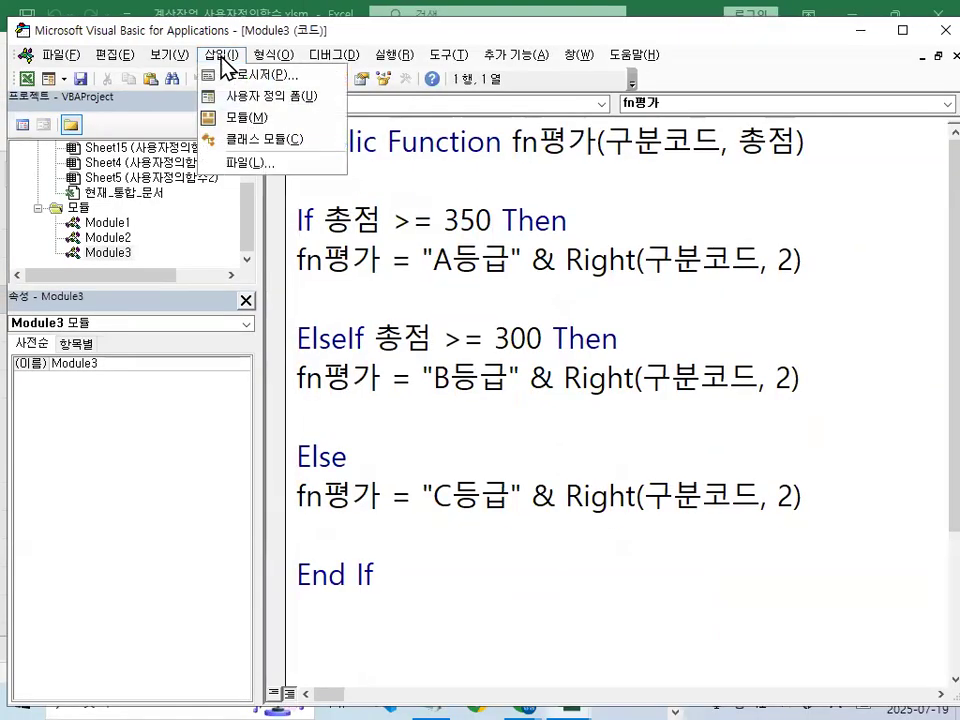
pyautogui.click(250, 128)
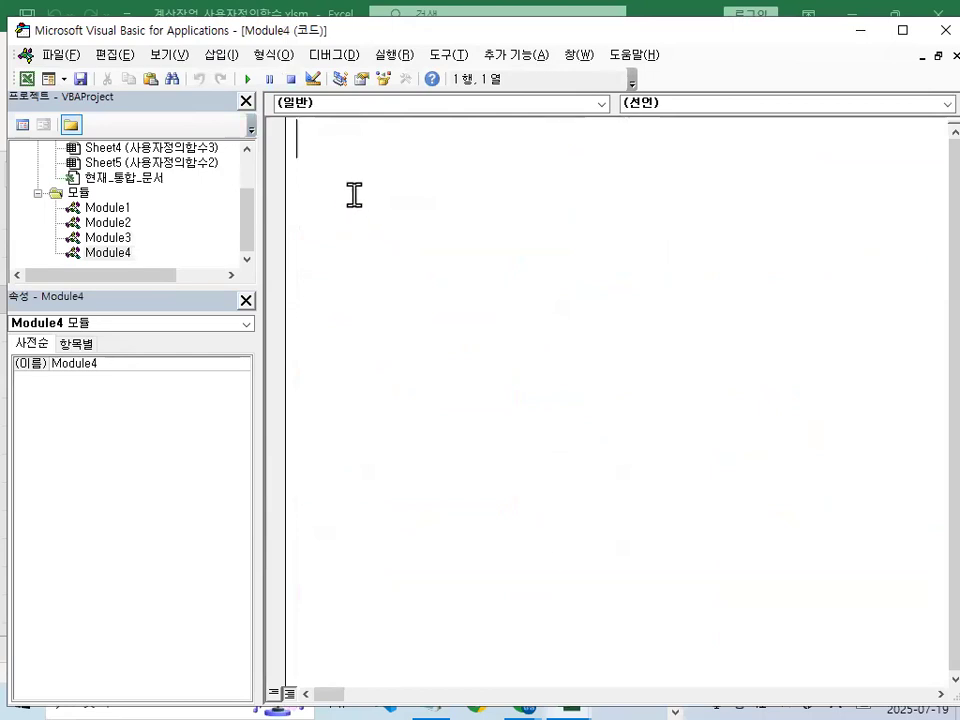
# - Begin a public function declaration named fn비고 in the new module, up to its opening parenthesis
pyautogui.write('P')
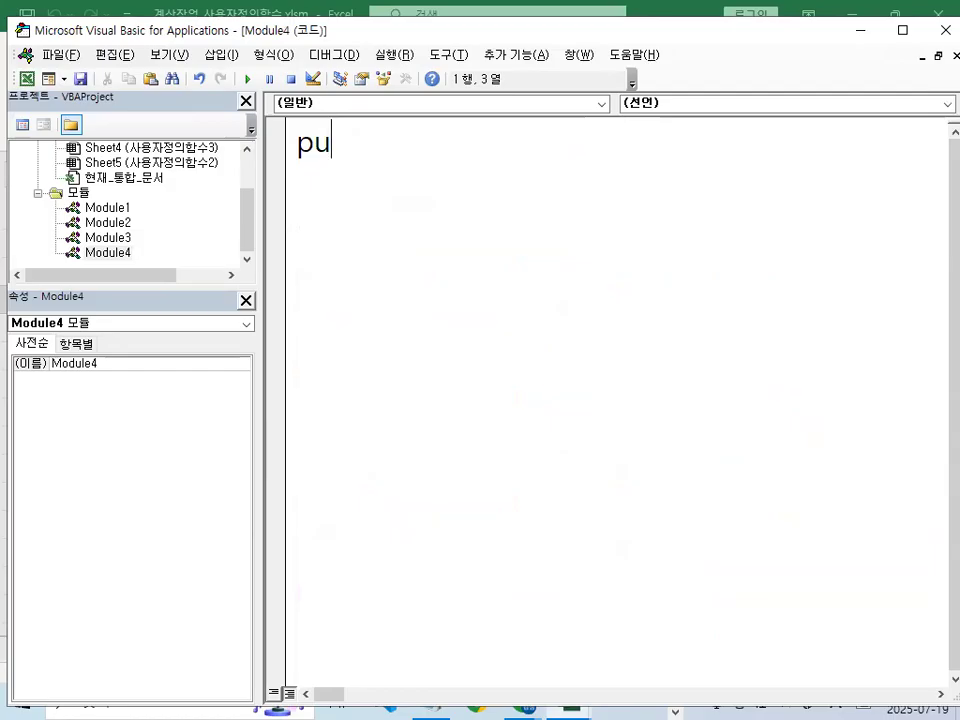
pyautogui.write('blic')
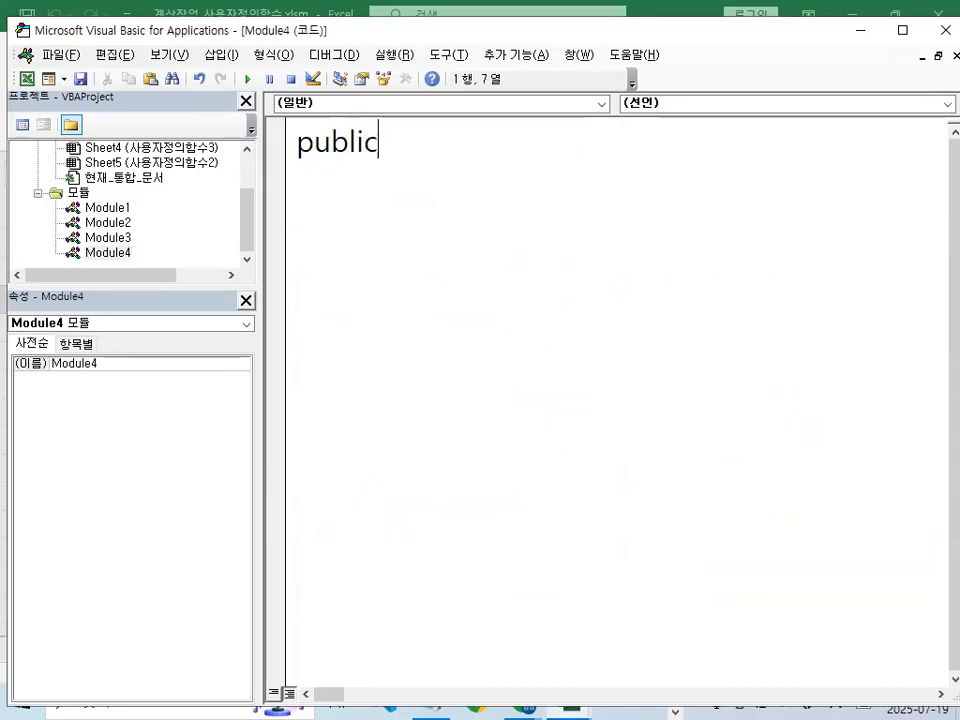
pyautogui.write(' function')
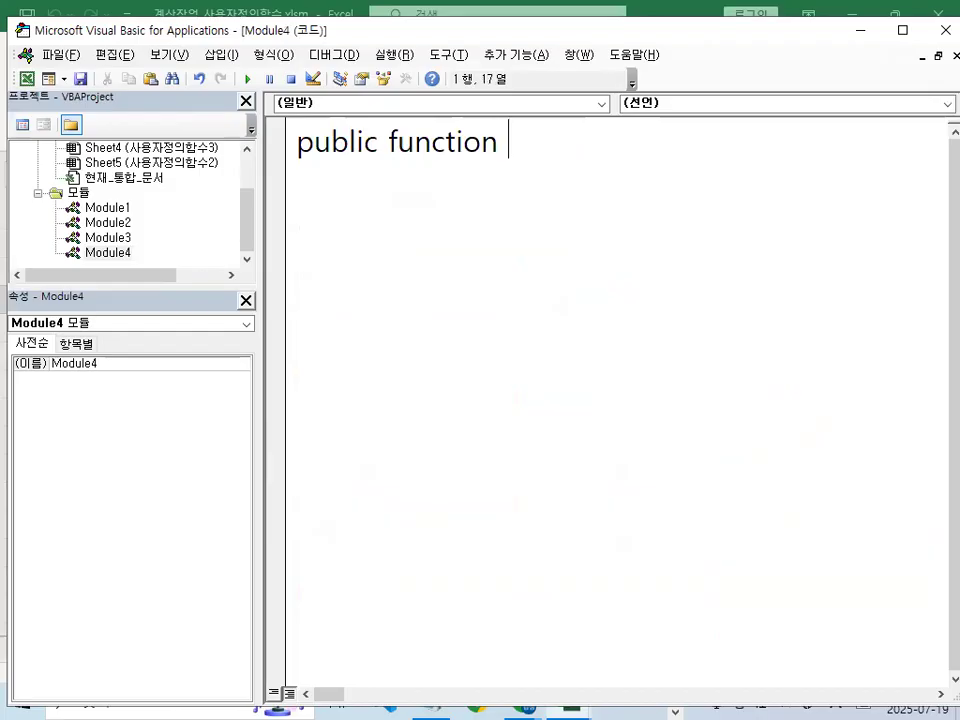
pyautogui.write(' fn ql')
pyautogui.press('BackSpace')
pyautogui.press('BackSpace')
pyautogui.press('BackSpace')
pyautogui.press('Hangul')
pyautogui.write('비고(')
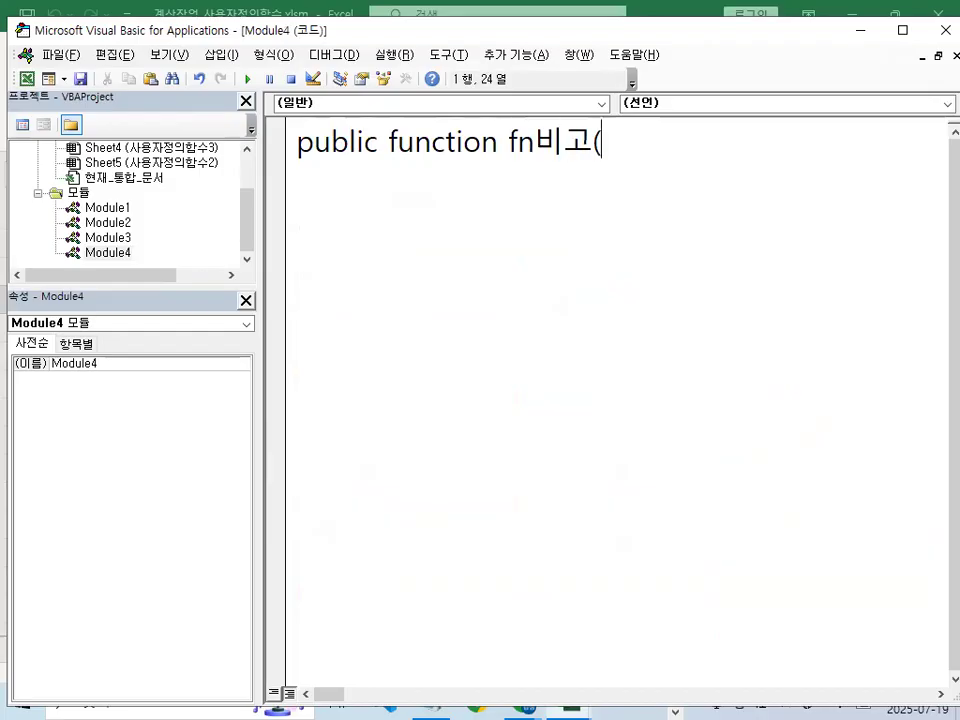
# - Complete the fn비고 declaration with the parameters 영어, 논술 and 상식, and add blank lines for the function body
pyautogui.write('영어')
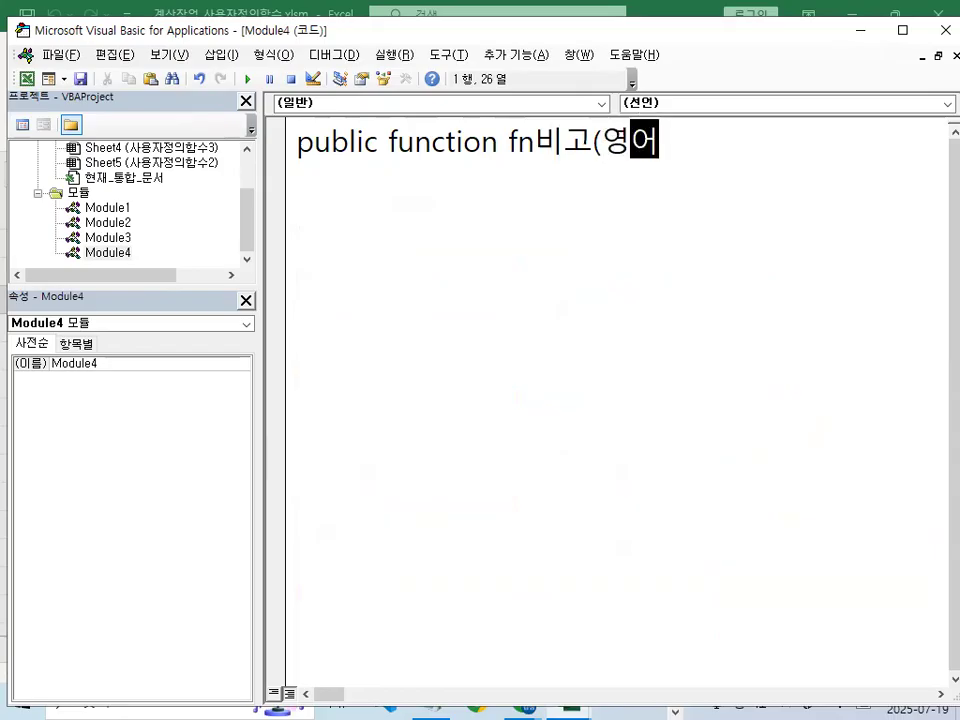
pyautogui.write(',논ㅅ술,')
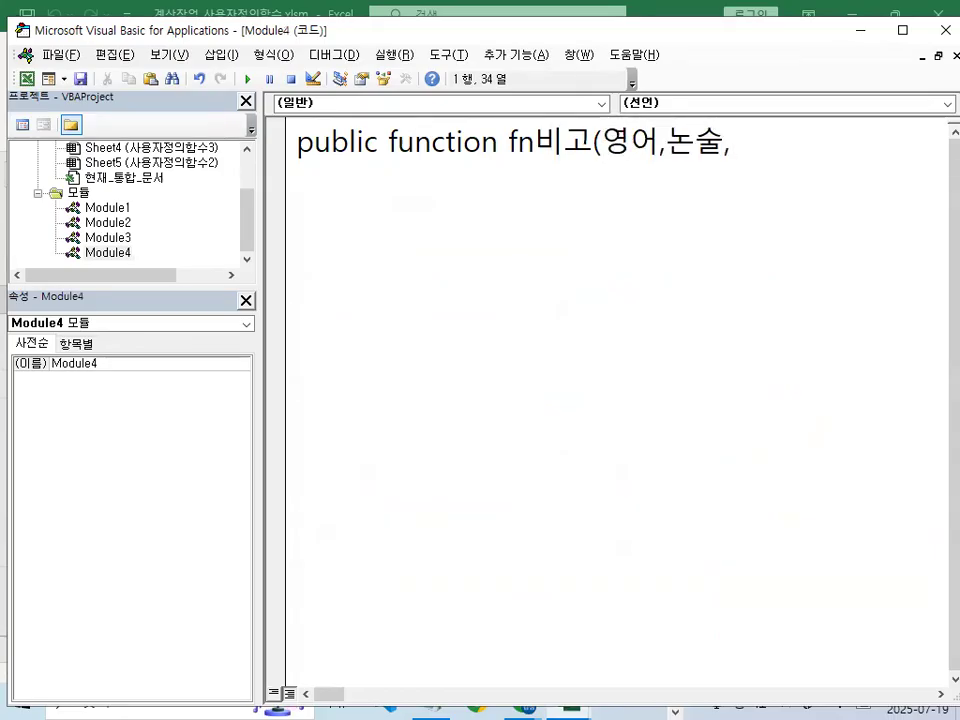
pyautogui.write('상식')
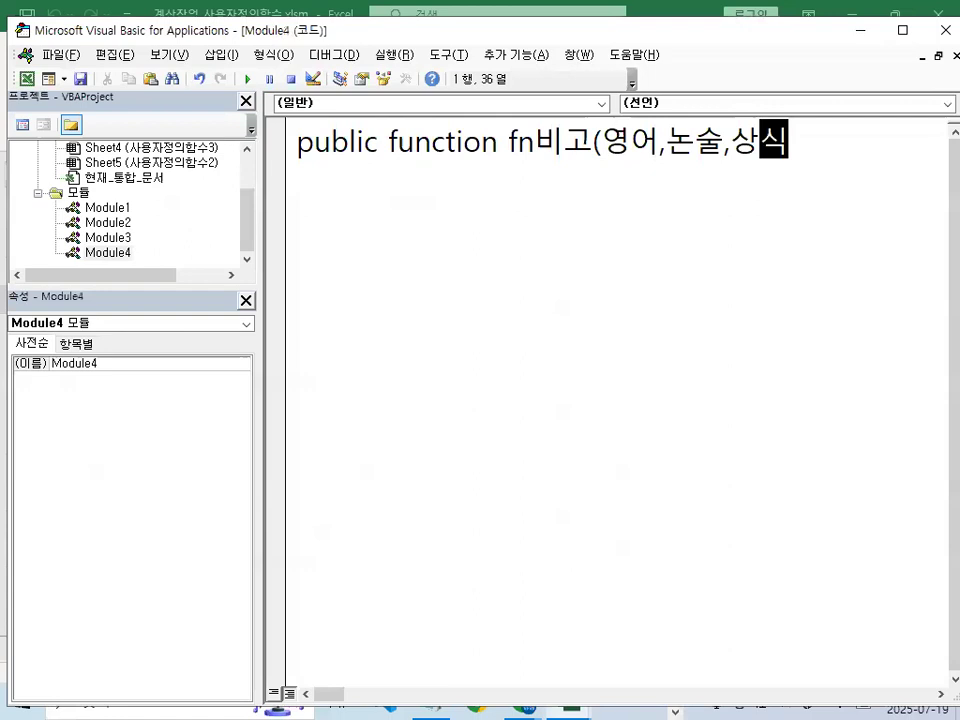
pyautogui.write(')')
pyautogui.press('Return')
pyautogui.press('Return')
pyautogui.press('Return')
pyautogui.press('Return')
pyautogui.press('Return')
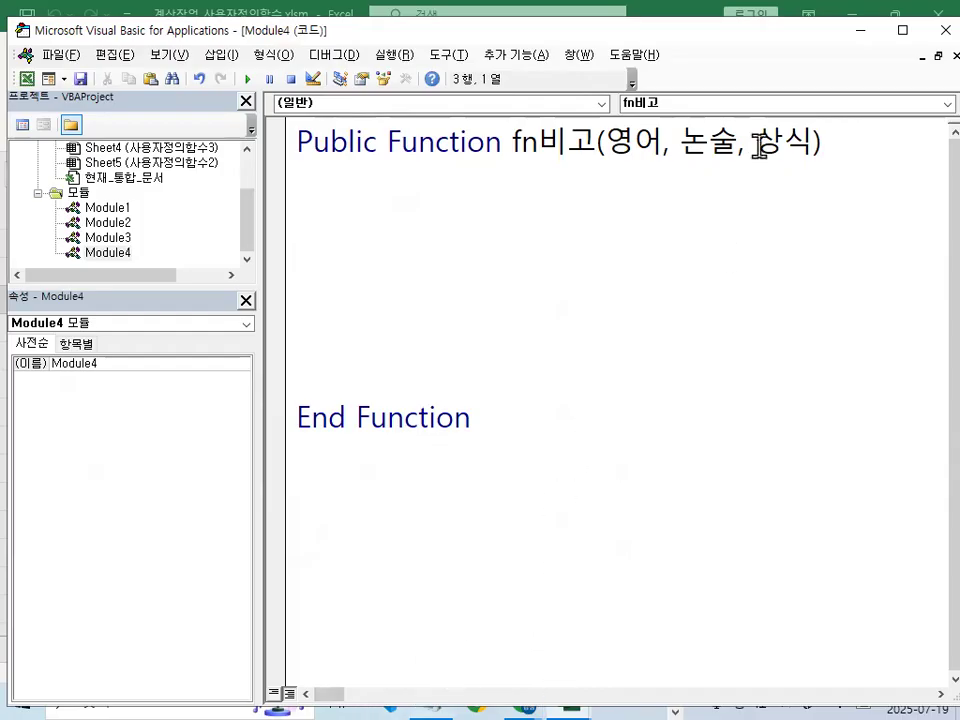
# - Switch to the Notepad class notes and examine the single-IF structure and the code for fn비고
pyautogui.click(857, 32)
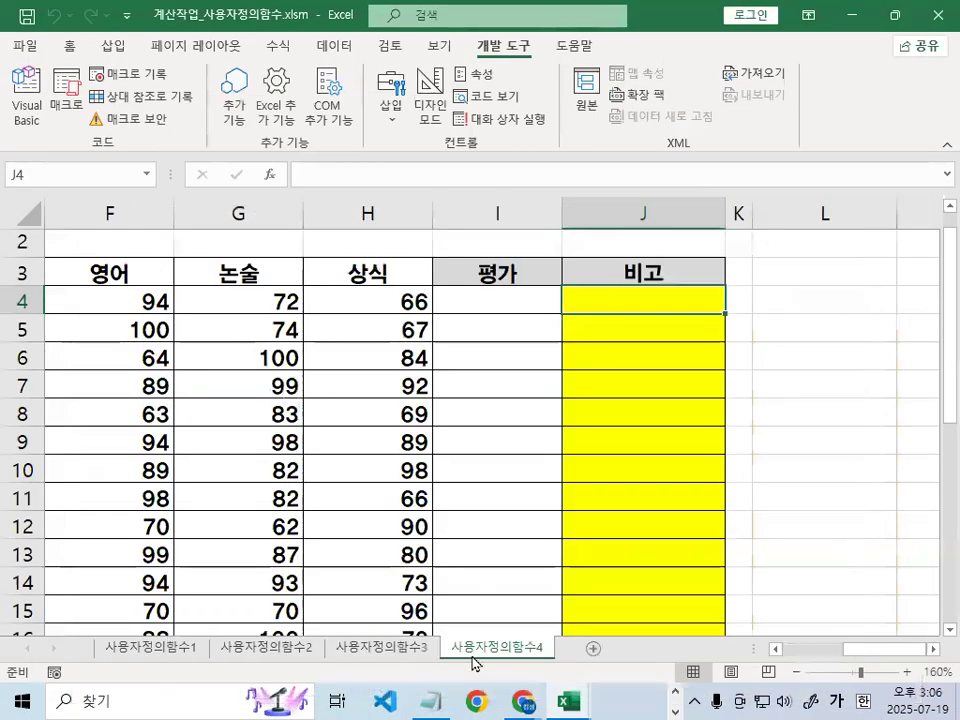
pyautogui.click(431, 702)
pyautogui.scroll(-1, 213, 347)
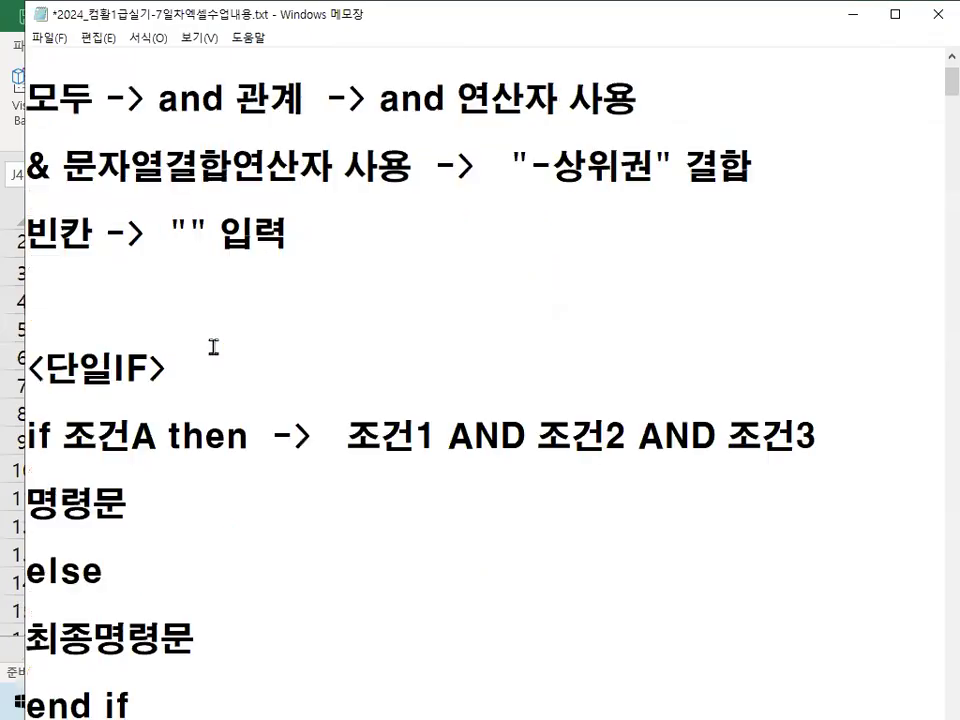
pyautogui.scroll(-2, 213, 347)
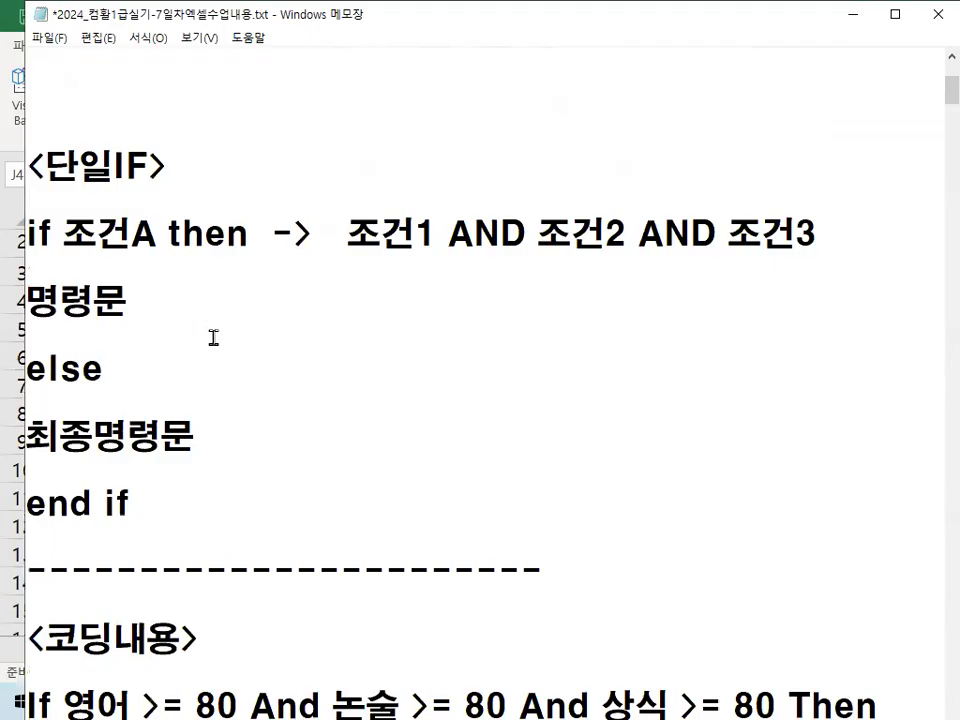
pyautogui.scroll(-2, 213, 337)
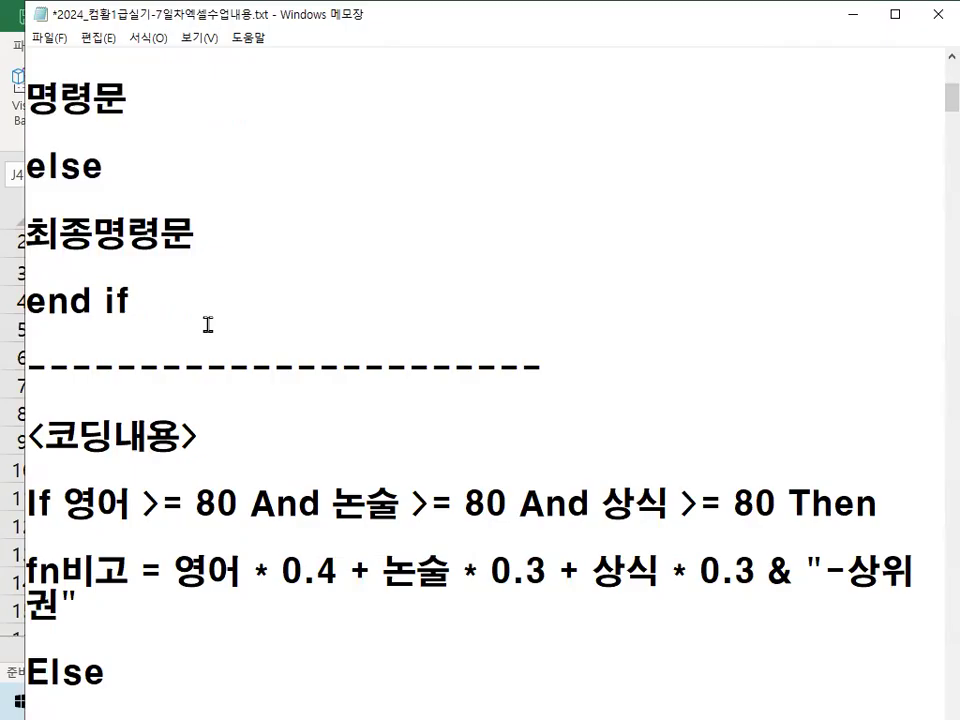
pyautogui.scroll(2, 247, 340)
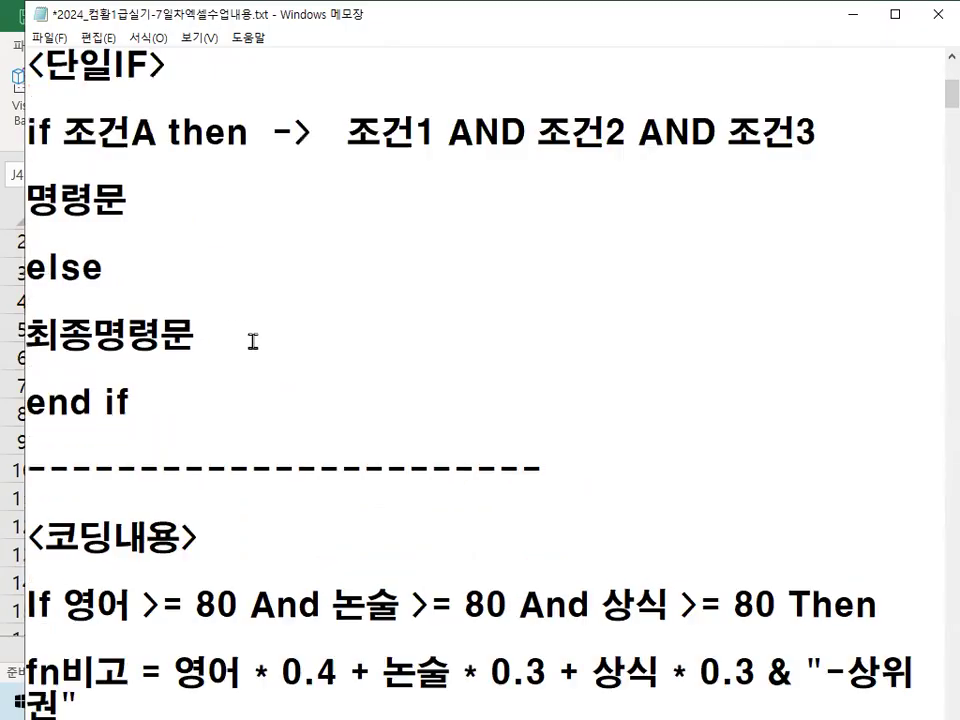
# - Mark the three conditions and the AND operators joining them in the notes' if line with the red pen, then clear the marks
pyautogui.moveTo(452, 256); pyautogui.dragTo(511, 256)
pyautogui.moveTo(655, 252); pyautogui.dragTo(711, 258)
pyautogui.moveTo(410, 262)
pyautogui.mouseDown()
pyautogui.moveTo(332, 243)
pyautogui.moveTo(432, 238)
pyautogui.mouseUp()
pyautogui.moveTo(586, 244)
pyautogui.mouseDown()
pyautogui.moveTo(553, 221)
pyautogui.moveTo(635, 240)
pyautogui.mouseUp()
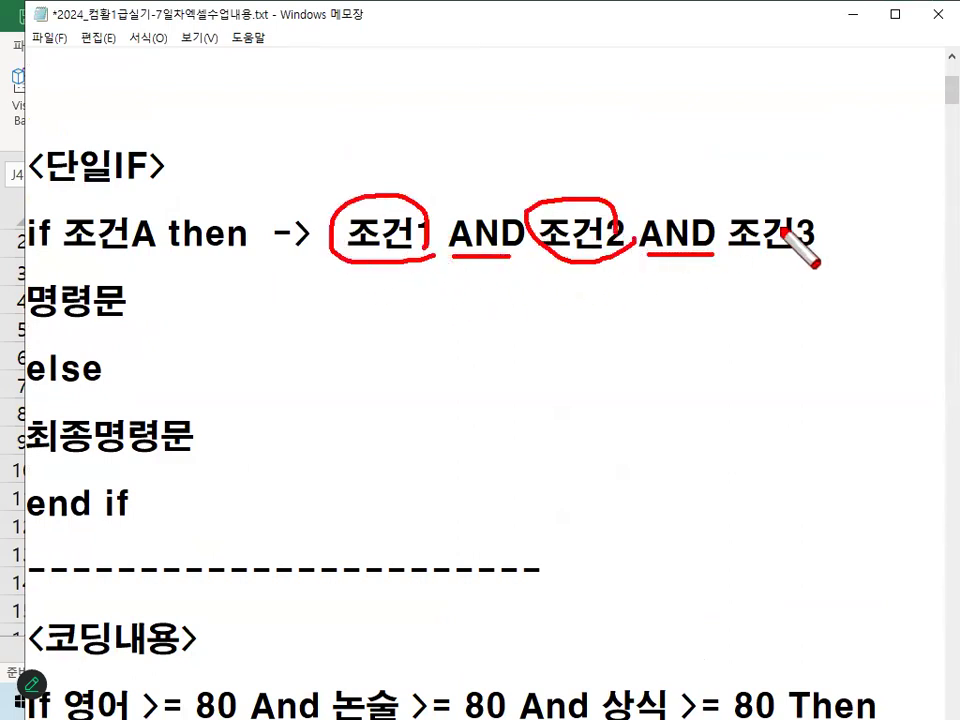
pyautogui.moveTo(708, 243); pyautogui.dragTo(795, 250)
pyautogui.moveTo(38, 262); pyautogui.dragTo(563, 262)
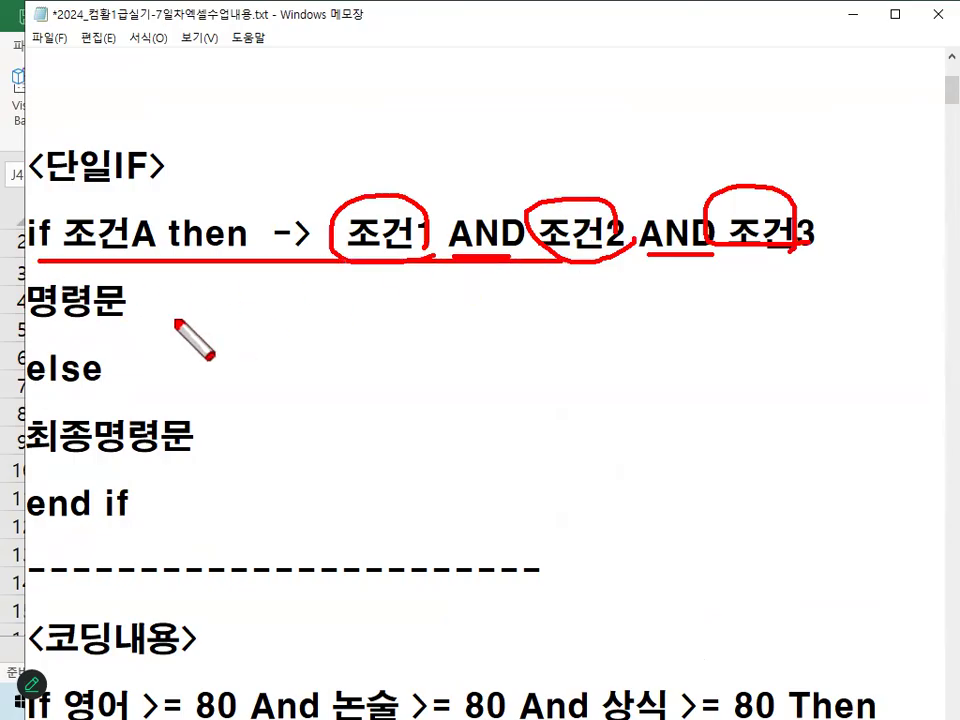
pyautogui.moveTo(474, 193)
pyautogui.mouseDown()
pyautogui.moveTo(491, 223)
pyautogui.moveTo(528, 150)
pyautogui.mouseUp()
pyautogui.moveTo(660, 184); pyautogui.dragTo(711, 158)
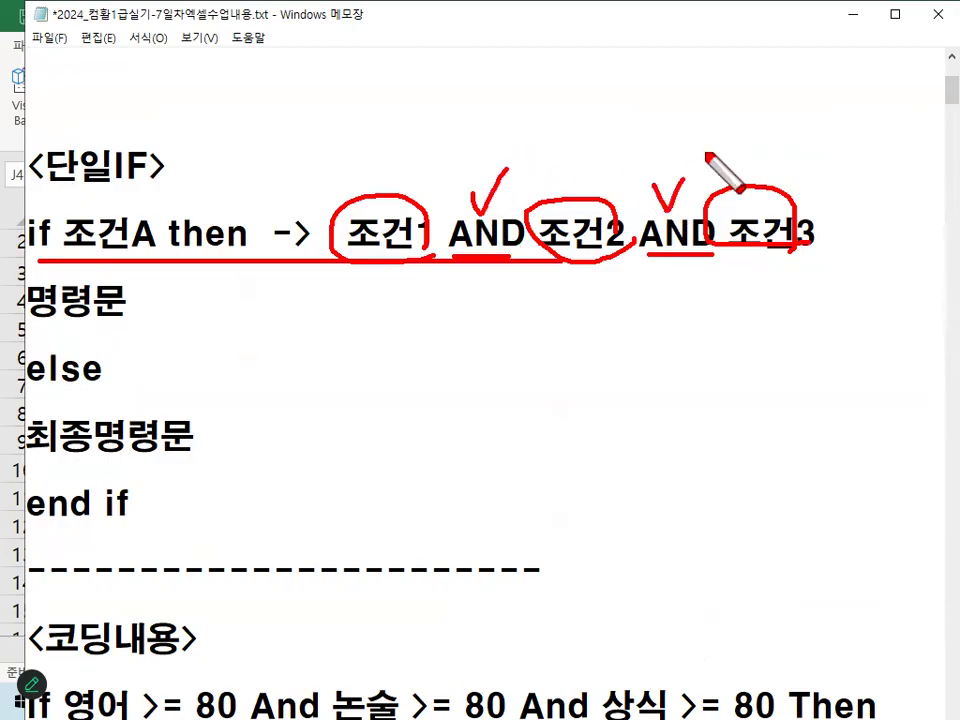
pyautogui.press('Escape')
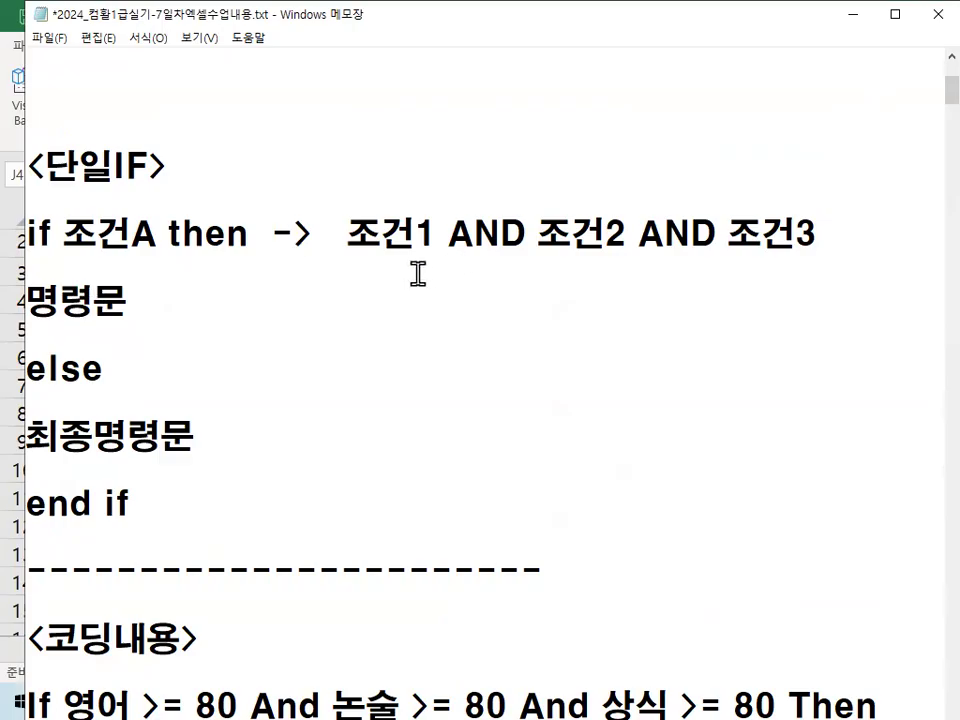
# - Mark 조건A, the three AND-joined conditions and 명령문 in the notes' single-IF structure with the red pen, then clear the marks
pyautogui.hotkey('ctrl', '2')
pyautogui.moveTo(24, 258); pyautogui.dragTo(150, 256)
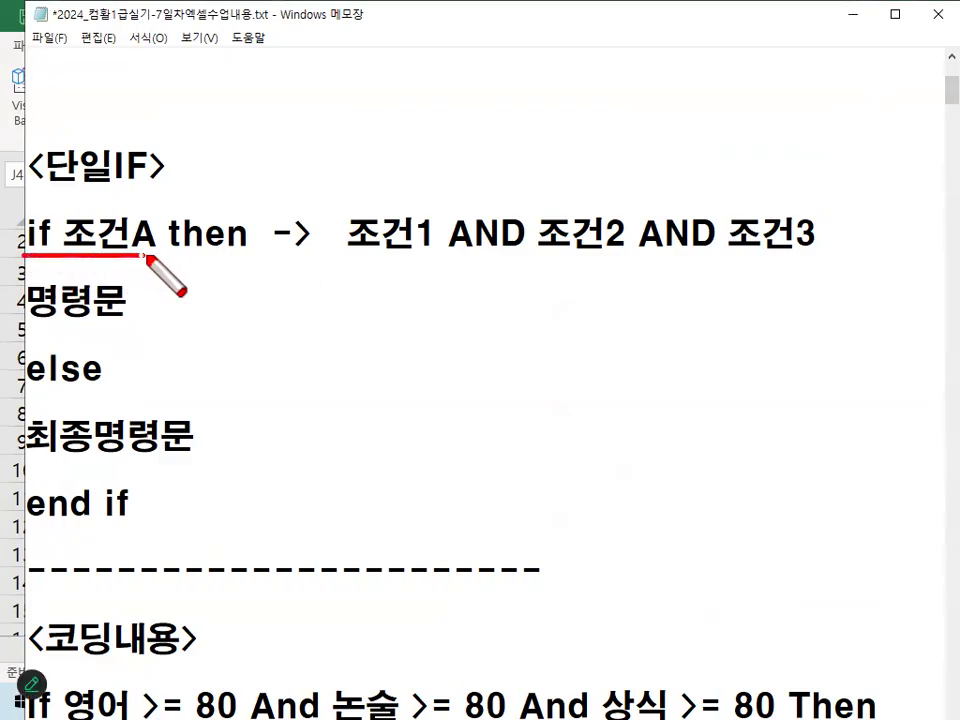
pyautogui.moveTo(348, 256); pyautogui.dragTo(815, 258)
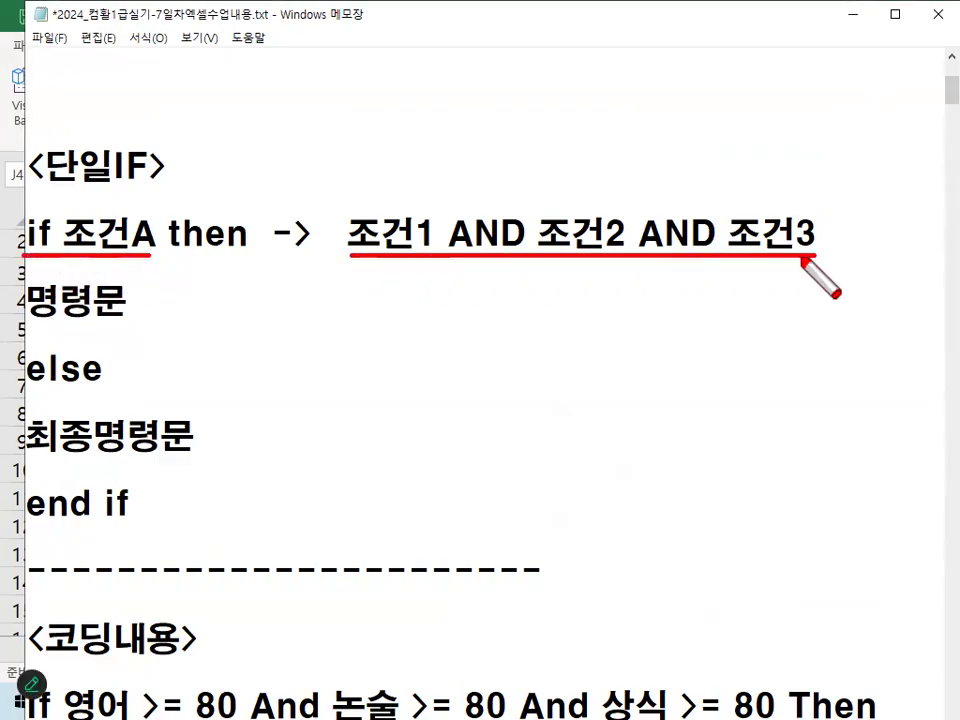
pyautogui.moveTo(528, 245)
pyautogui.mouseDown()
pyautogui.moveTo(522, 205)
pyautogui.moveTo(530, 230)
pyautogui.mouseUp()
pyautogui.moveTo(707, 243)
pyautogui.mouseDown()
pyautogui.moveTo(654, 252)
pyautogui.moveTo(695, 255)
pyautogui.mouseUp()
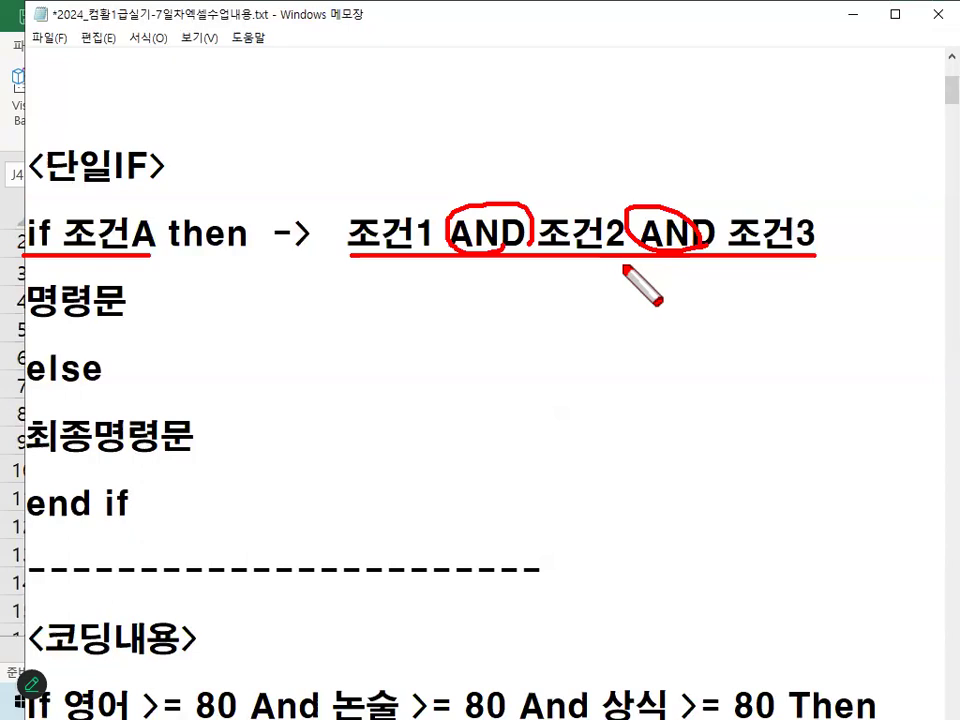
pyautogui.moveTo(28, 315); pyautogui.dragTo(121, 319)
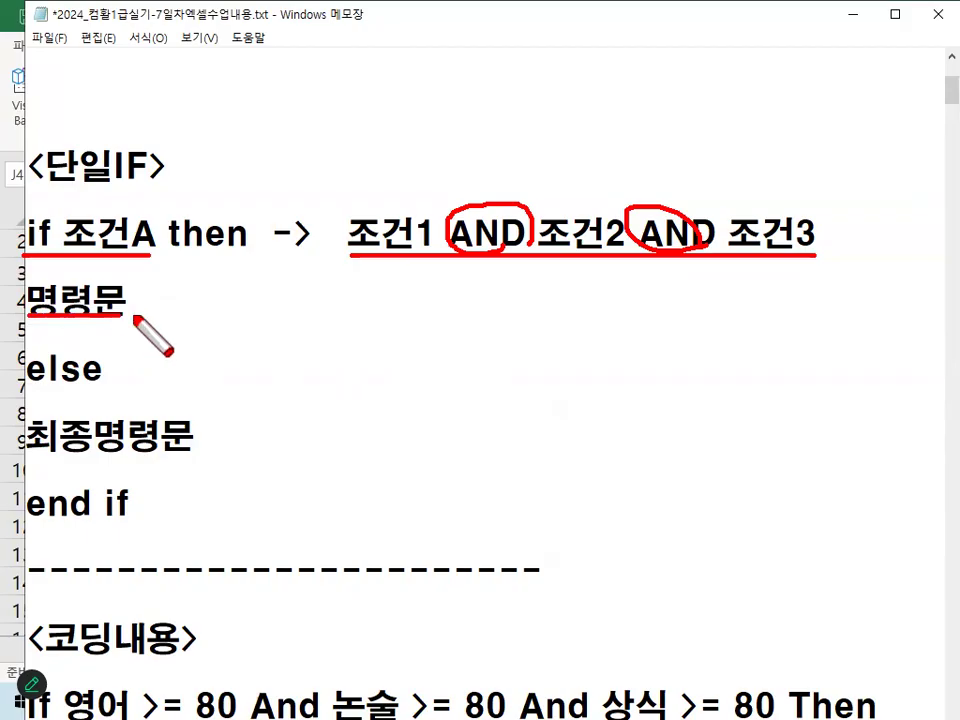
pyautogui.press('Escape')
# - Highlight the else, 최종명령문 and end if lines in the notes' single-IF structure, followed by its opening if condition
pyautogui.moveTo(33, 371); pyautogui.dragTo(112, 365)
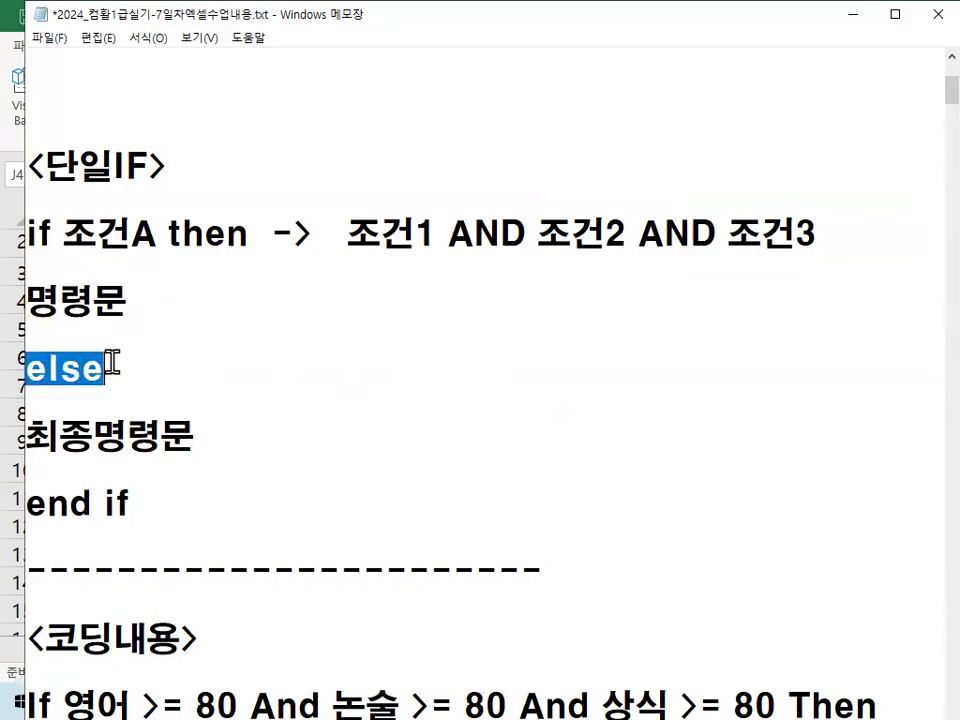
pyautogui.moveTo(26, 437); pyautogui.dragTo(204, 424)
pyautogui.moveTo(150, 501); pyautogui.dragTo(20, 500)
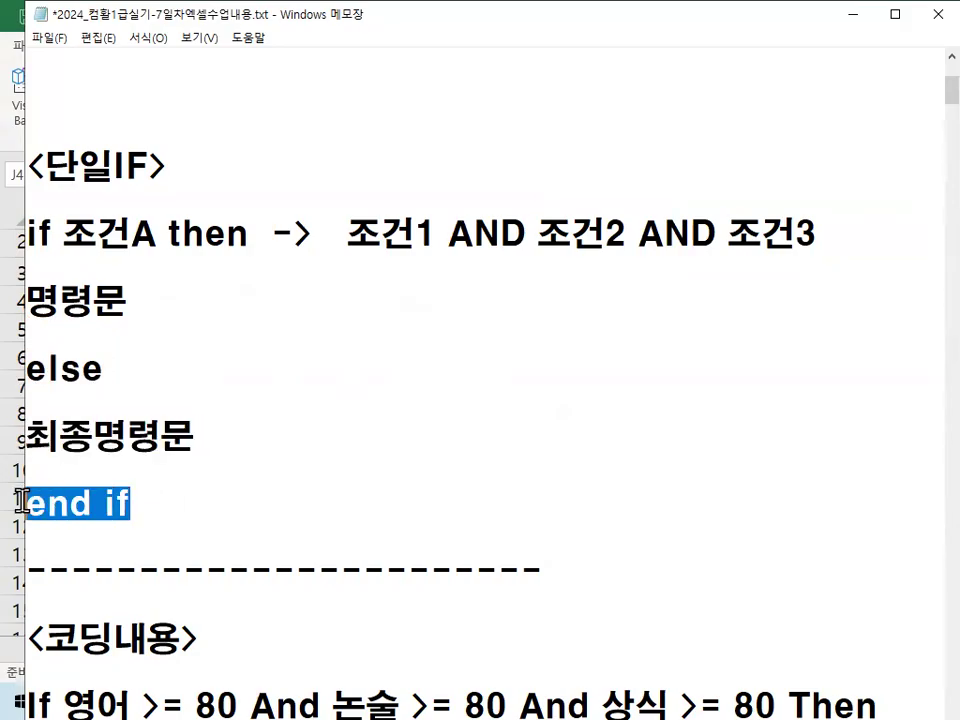
pyautogui.moveTo(33, 234); pyautogui.dragTo(180, 233)
pyautogui.click(181, 233)
# - Underline and circle 조건A in the notes' if line with the red pen, then clear the marks
pyautogui.moveTo(60, 250); pyautogui.dragTo(133, 251)
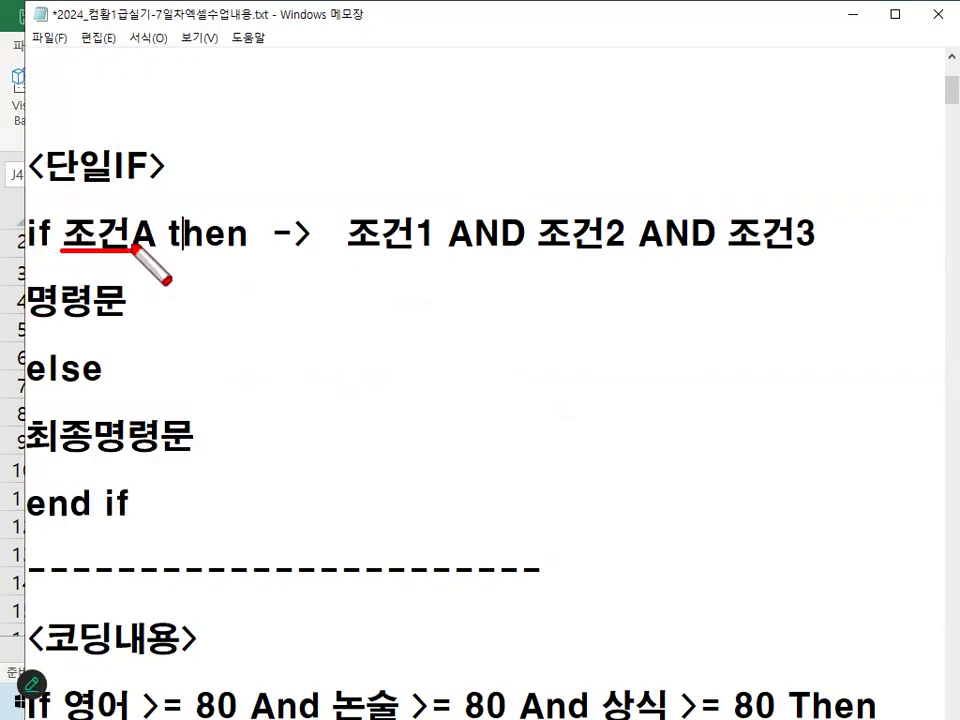
pyautogui.moveTo(58, 213); pyautogui.dragTo(155, 237)
pyautogui.moveTo(97, 202); pyautogui.dragTo(148, 222)
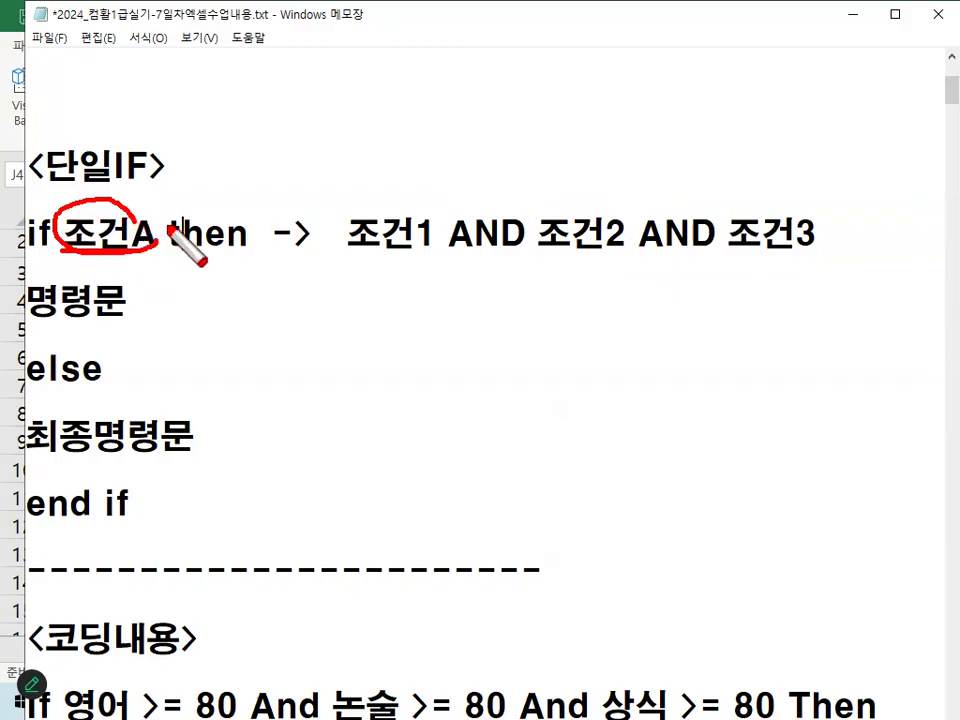
pyautogui.moveTo(101, 268)
pyautogui.mouseDown()
pyautogui.moveTo(124, 240)
pyautogui.moveTo(118, 253)
pyautogui.moveTo(170, 225)
pyautogui.mouseUp()
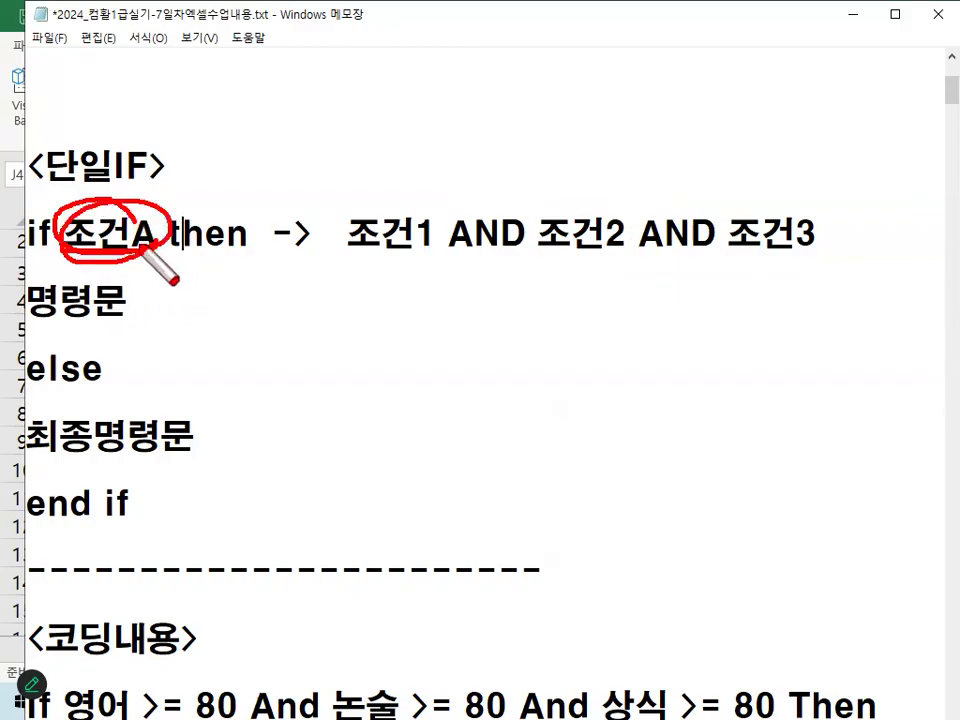
pyautogui.press('Escape')
# - Underline 조건1, 조건2 and 조건3 separately and circle both AND operators in red, then clear the marks
pyautogui.moveTo(364, 254); pyautogui.dragTo(408, 254)
pyautogui.moveTo(536, 251); pyautogui.dragTo(590, 251)
pyautogui.moveTo(726, 251); pyautogui.dragTo(826, 252)
pyautogui.moveTo(514, 242)
pyautogui.mouseDown()
pyautogui.moveTo(456, 218)
pyautogui.moveTo(497, 252)
pyautogui.moveTo(512, 212)
pyautogui.mouseUp()
pyautogui.moveTo(707, 243); pyautogui.dragTo(716, 248)
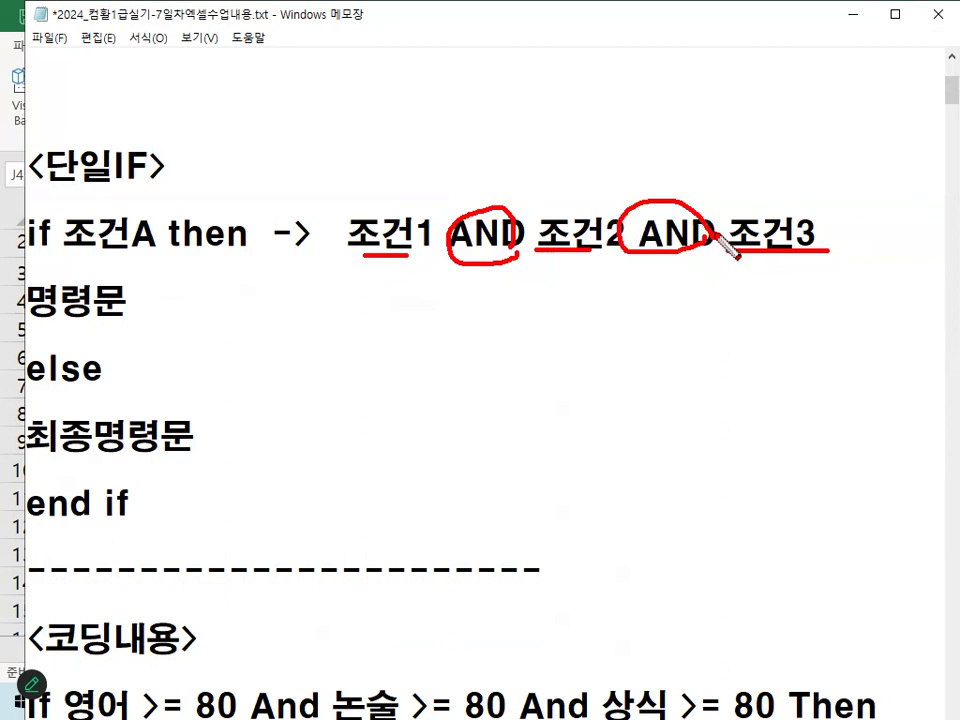
pyautogui.press('Escape')
# - Mark the 영어, 논술 and 상식 >= 80 conditions under <코딩내용>, clear the marks, and highlight the If line
pyautogui.scroll(-2, 454, 418)
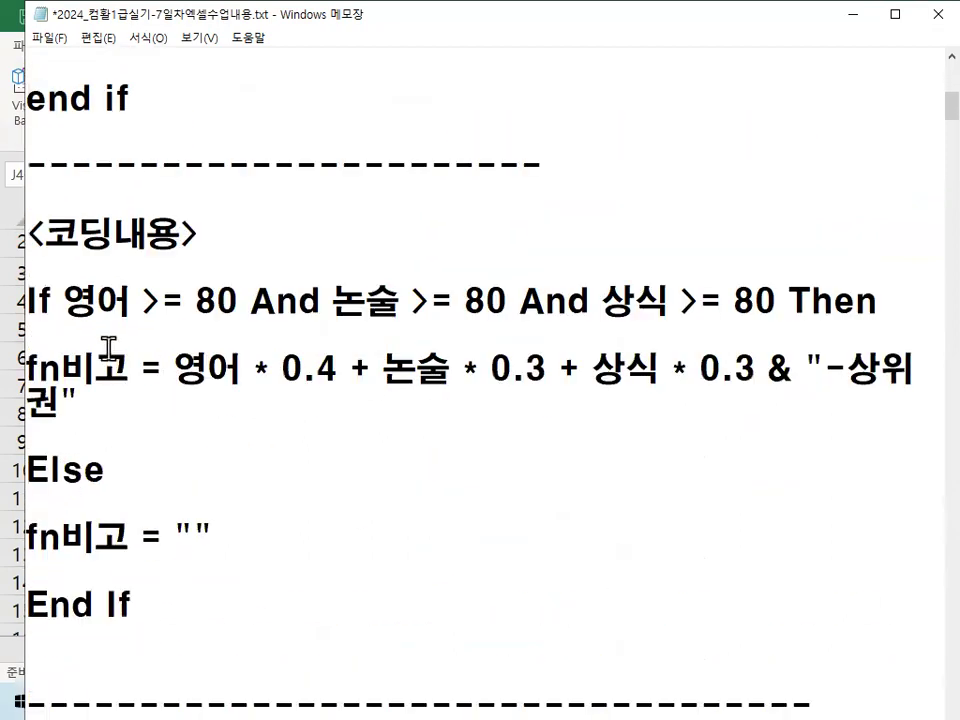
pyautogui.hotkey('ctrl', '2')
pyautogui.moveTo(72, 325); pyautogui.dragTo(225, 323)
pyautogui.moveTo(153, 259); pyautogui.dragTo(195, 230)
pyautogui.moveTo(255, 321); pyautogui.dragTo(512, 320)
pyautogui.moveTo(608, 321); pyautogui.dragTo(762, 316)
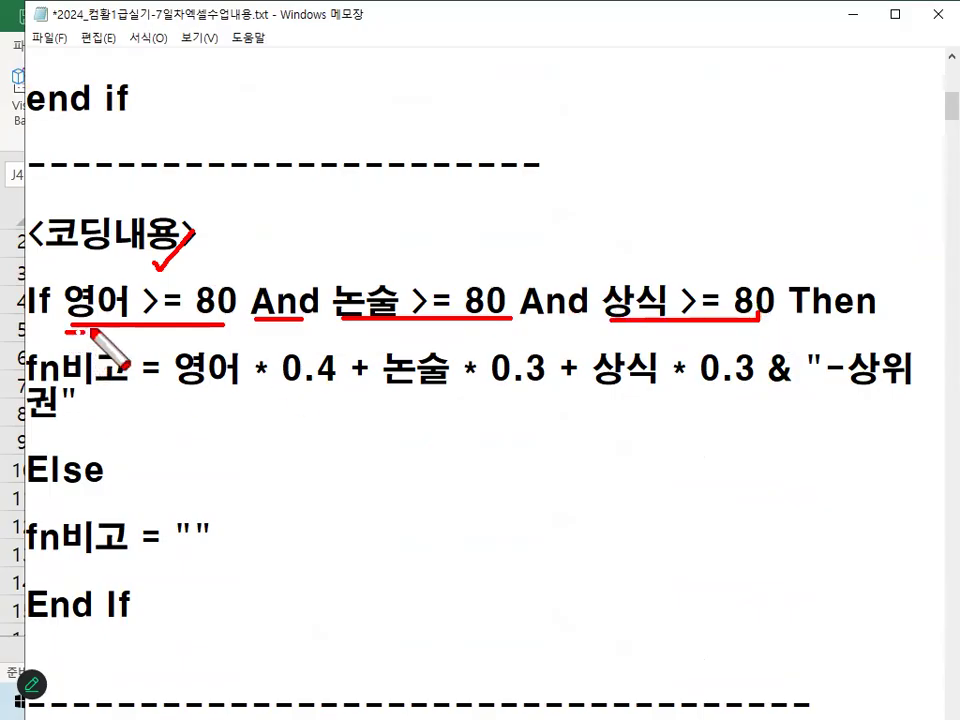
pyautogui.moveTo(66, 328); pyautogui.dragTo(697, 331)
pyautogui.press('Escape')
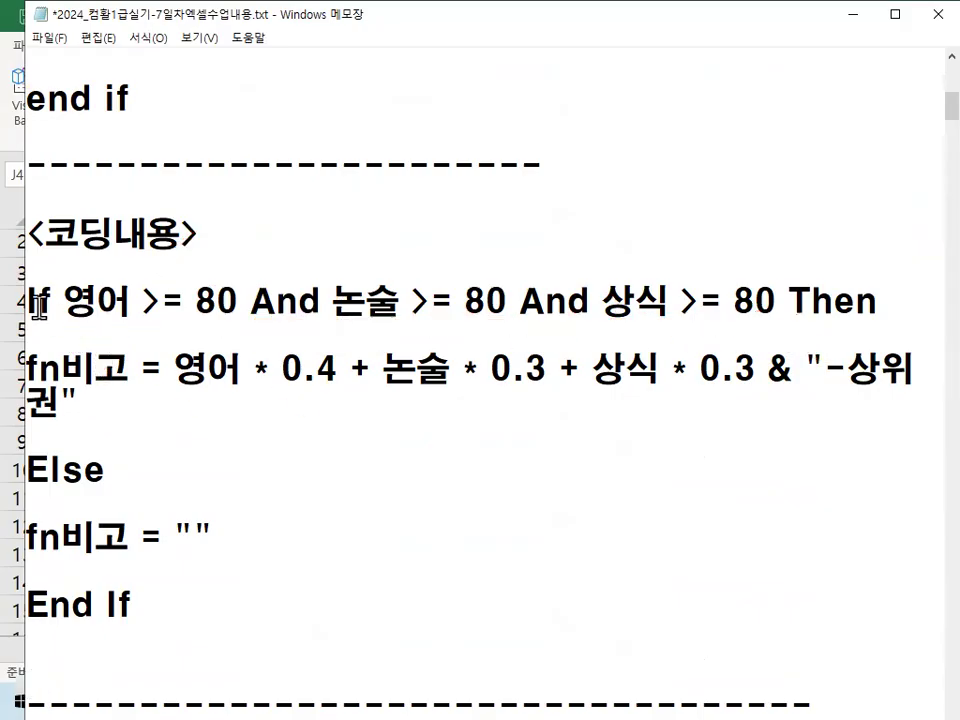
pyautogui.moveTo(40, 301); pyautogui.dragTo(874, 297)
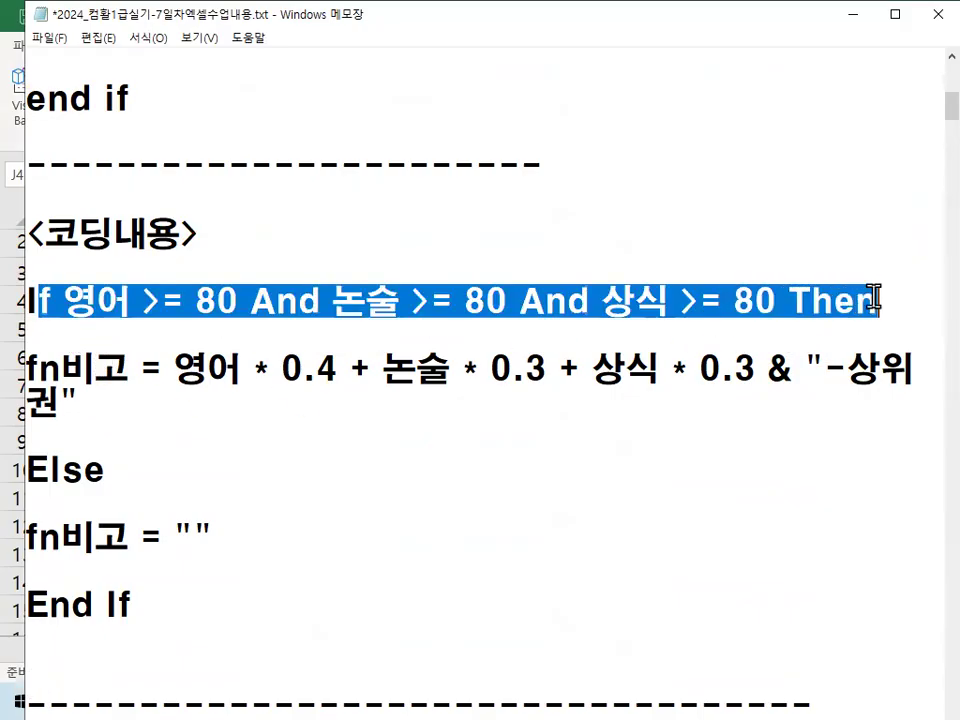
pyautogui.click(173, 369)
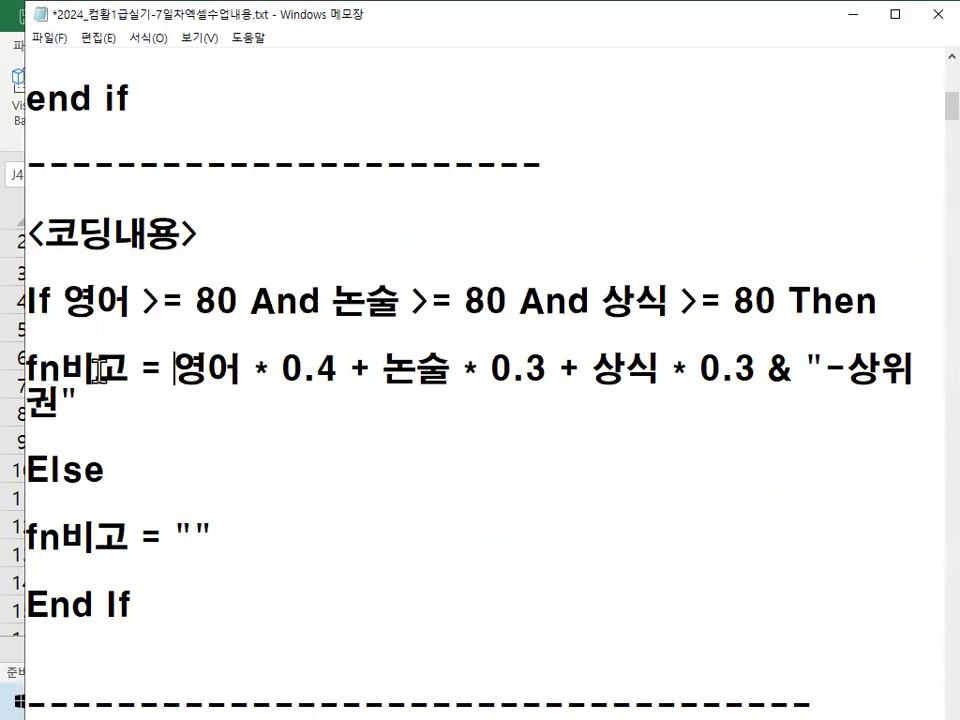
# - Underline fn비고 and the weighted terms 영어 * 0.4, 논술 * 0.3 and 상식 * 0.3 in red, then clear the marks
pyautogui.hotkey('ctrl', '2')
pyautogui.moveTo(25, 385); pyautogui.dragTo(345, 387)
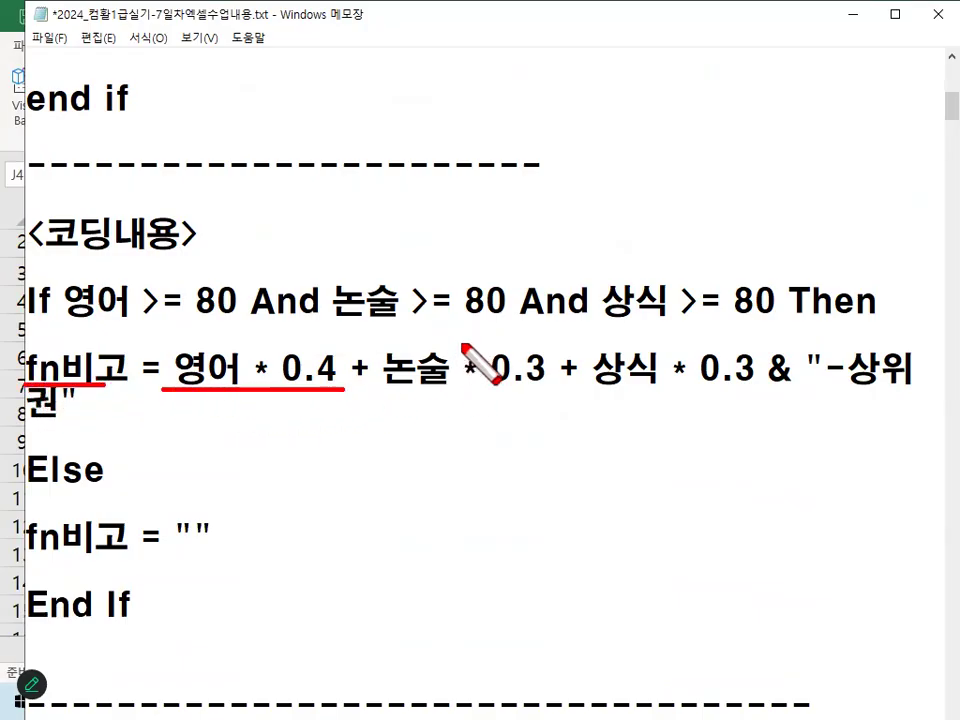
pyautogui.moveTo(387, 391); pyautogui.dragTo(742, 393)
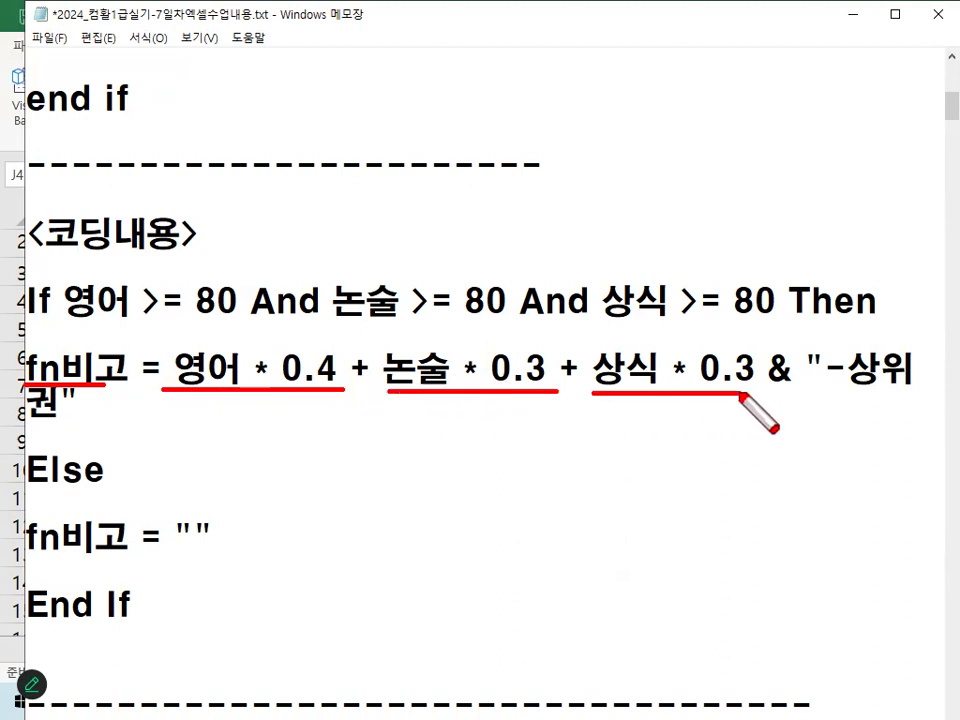
pyautogui.press('Escape')
# - Move the & "-상위권" part of the notes' fn비고 formula onto its own indented line
pyautogui.click(773, 370)
pyautogui.press('Return')
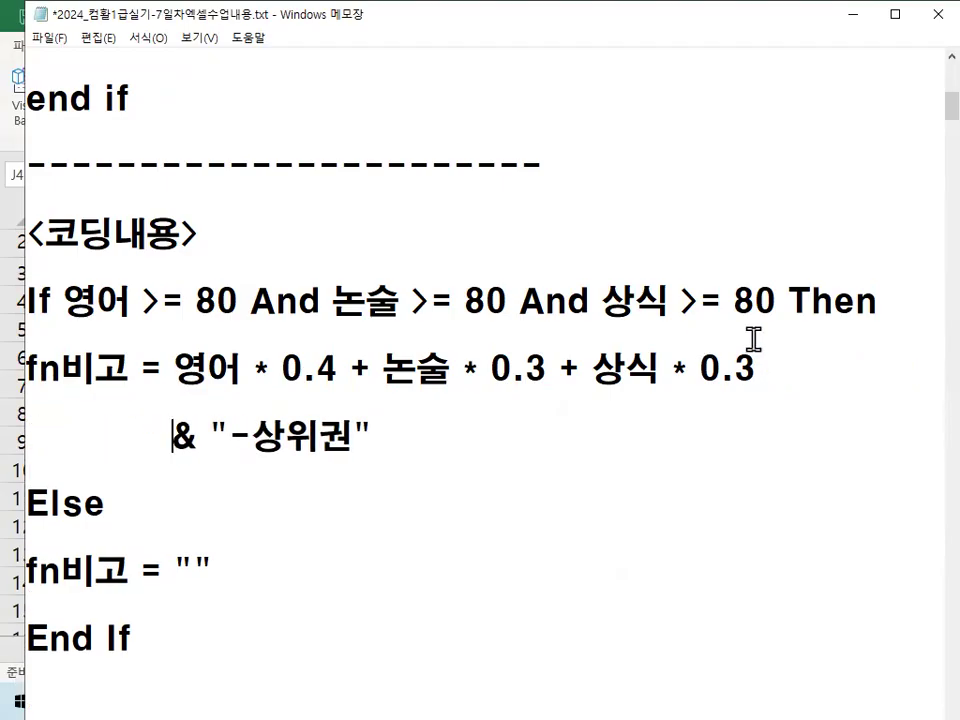
# - Mark "-상위권" with its quotation marks, Else, fn비고 = "" and End If in the notes' code, then clear the marks
pyautogui.scroll(-1, 514, 332)
pyautogui.hotkey('ctrl', '2')
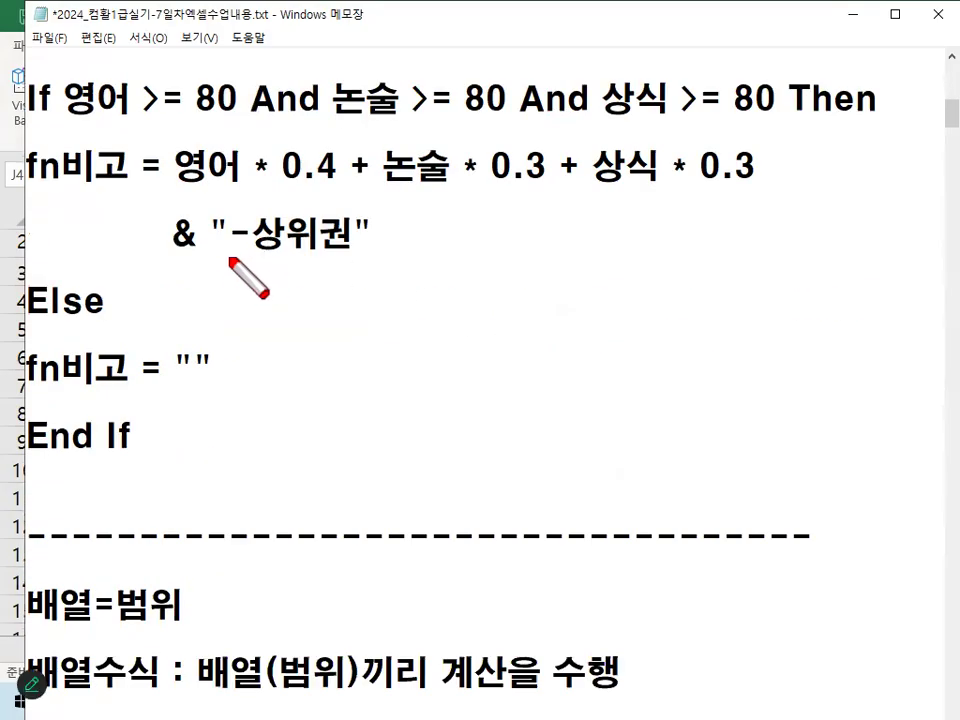
pyautogui.moveTo(208, 257); pyautogui.dragTo(356, 257)
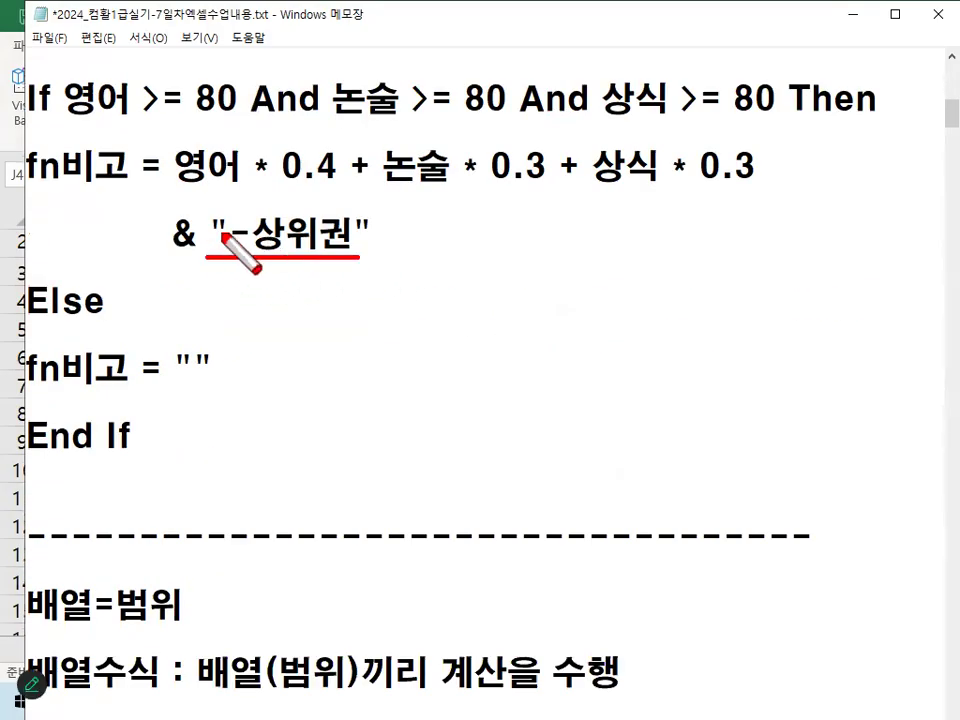
pyautogui.moveTo(226, 210); pyautogui.dragTo(230, 213)
pyautogui.moveTo(362, 213)
pyautogui.mouseDown()
pyautogui.moveTo(357, 220)
pyautogui.moveTo(356, 212)
pyautogui.mouseUp()
pyautogui.moveTo(28, 320); pyautogui.dragTo(114, 321)
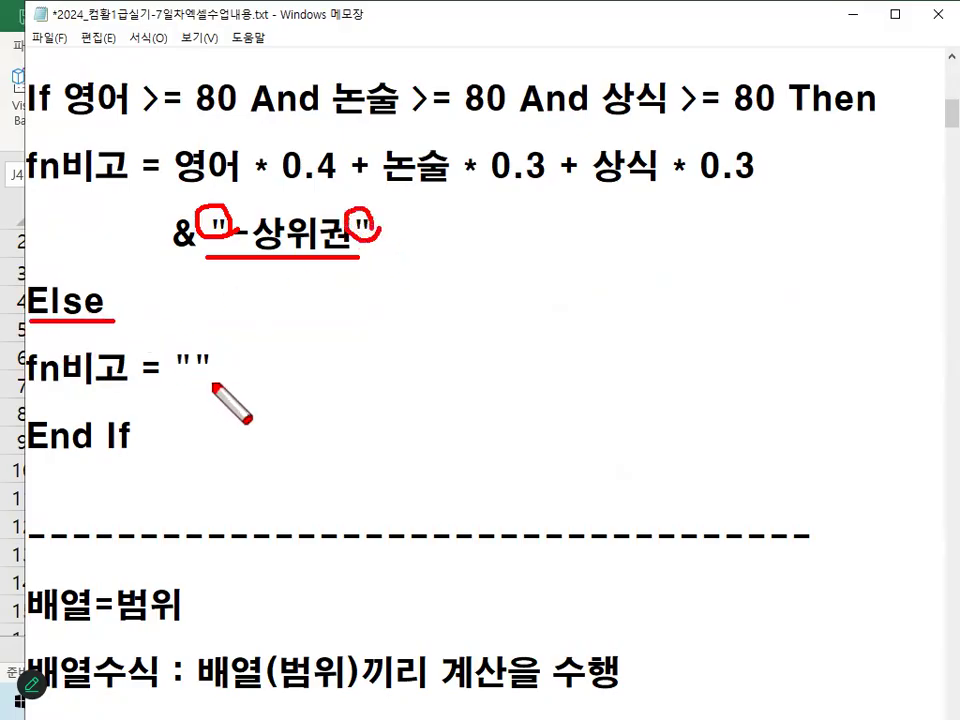
pyautogui.moveTo(26, 390); pyautogui.dragTo(104, 388)
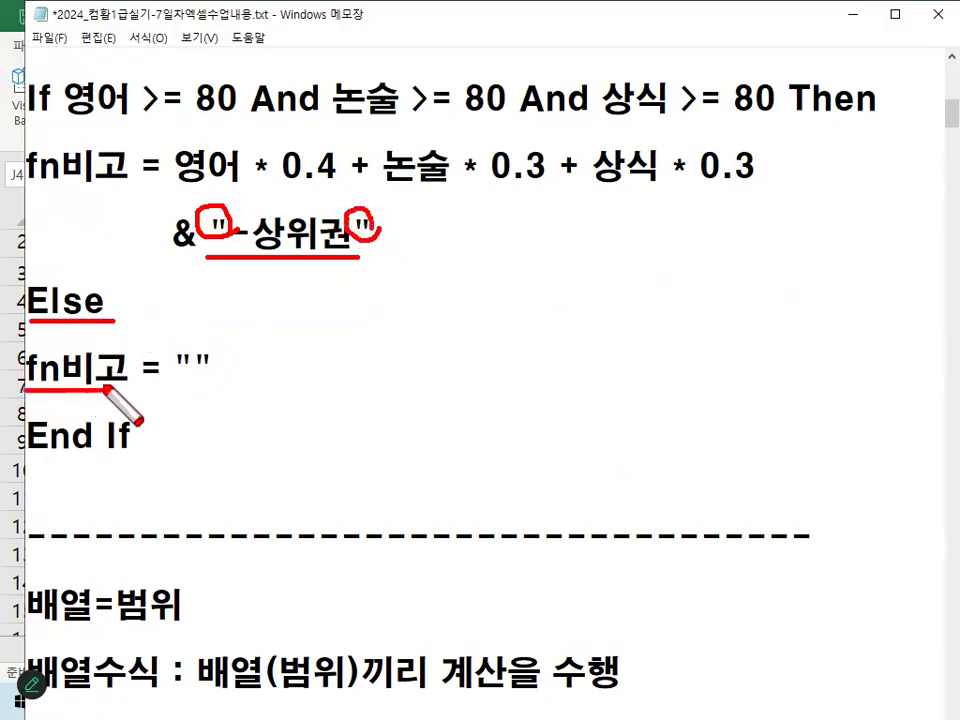
pyautogui.moveTo(235, 366)
pyautogui.mouseDown()
pyautogui.moveTo(198, 381)
pyautogui.moveTo(188, 338)
pyautogui.moveTo(230, 370)
pyautogui.mouseUp()
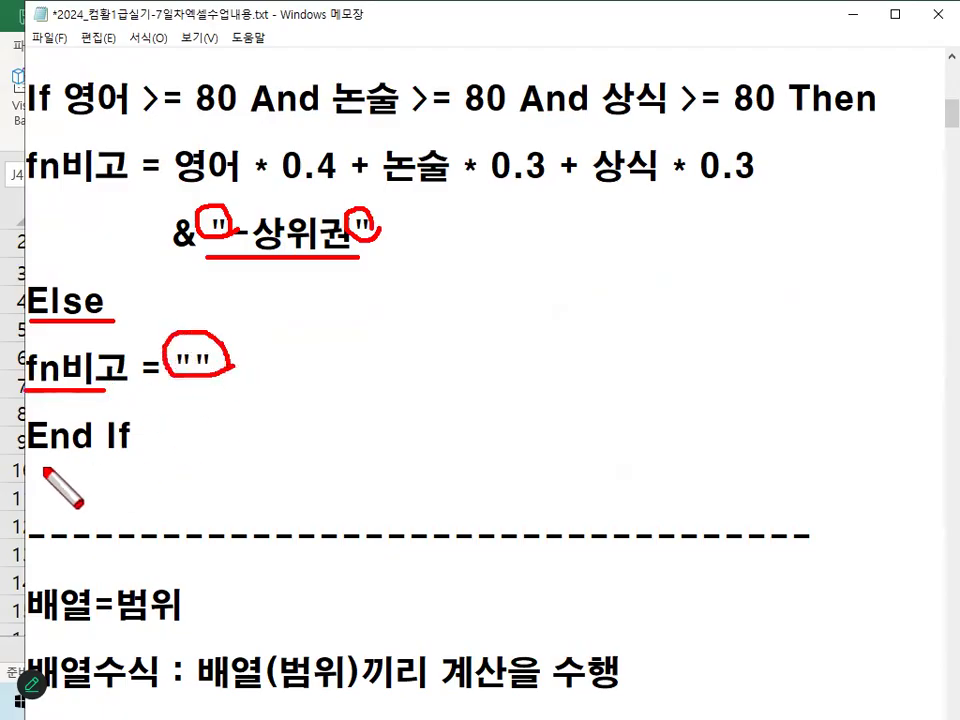
pyautogui.moveTo(23, 462); pyautogui.dragTo(141, 463)
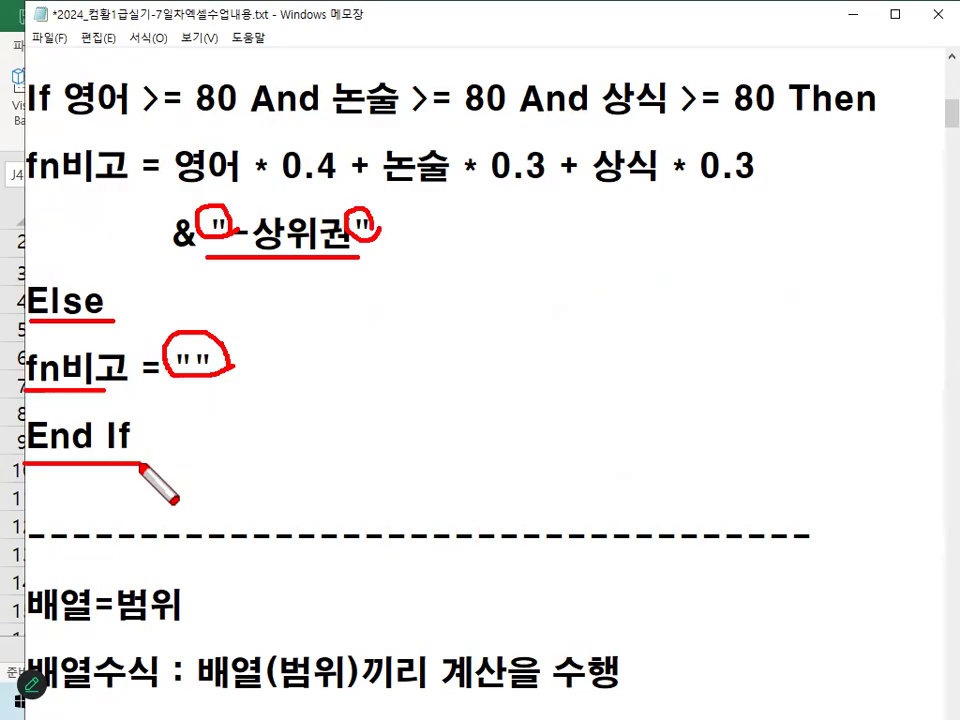
pyautogui.press('Escape')
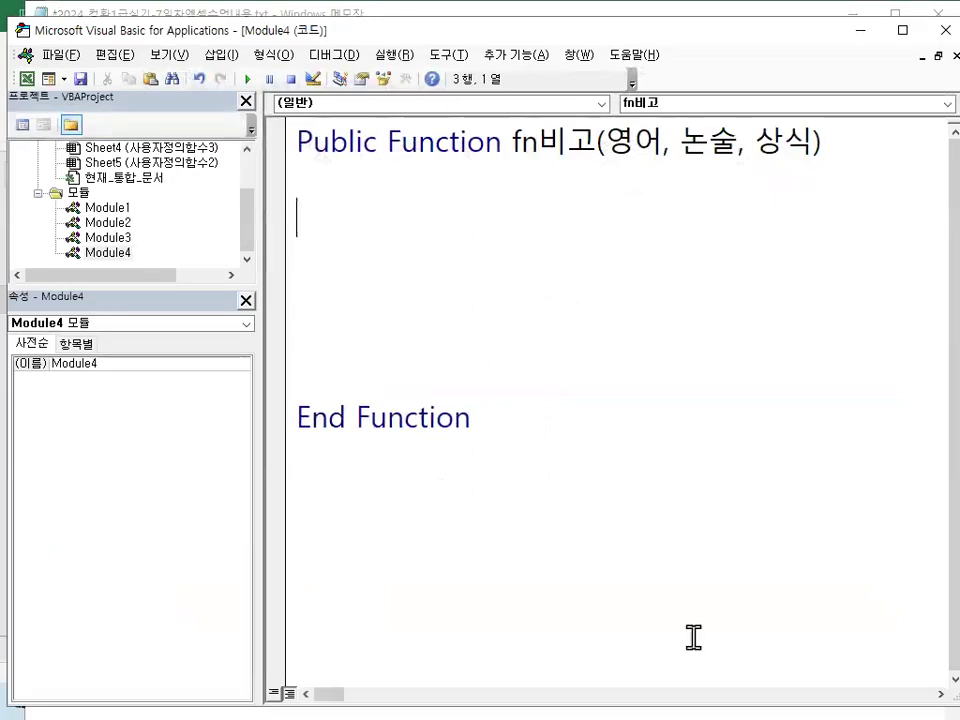
# - Return to the Notepad notes, underline the complete If…End If code line by line, circle If and End If, then clear the marks
pyautogui.hotkey('alt', 'Tab')
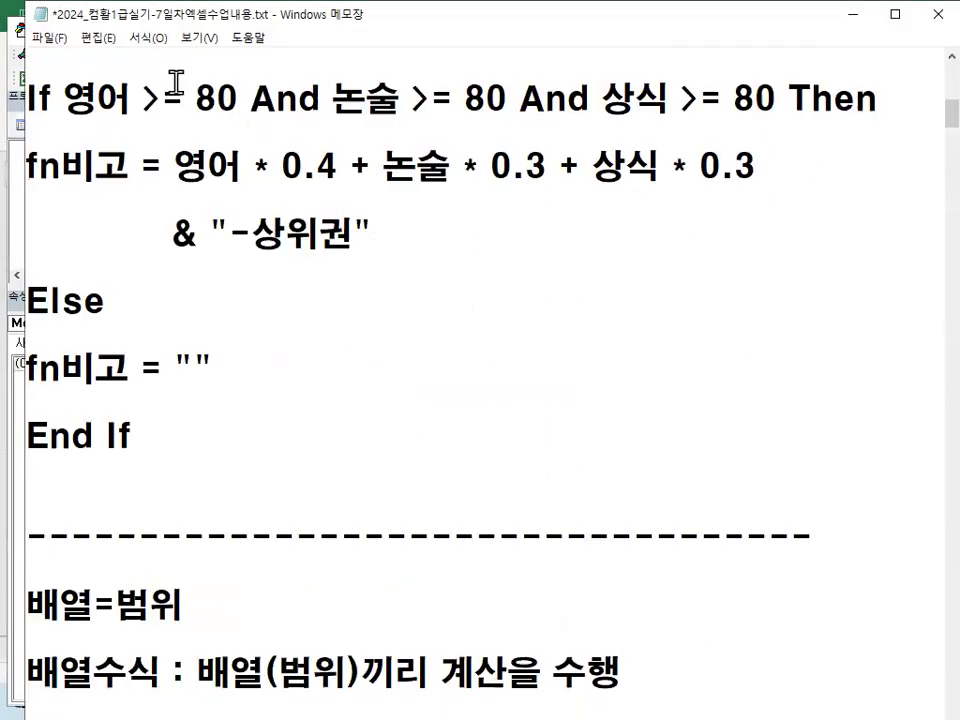
pyautogui.scroll(1, 298, 203)
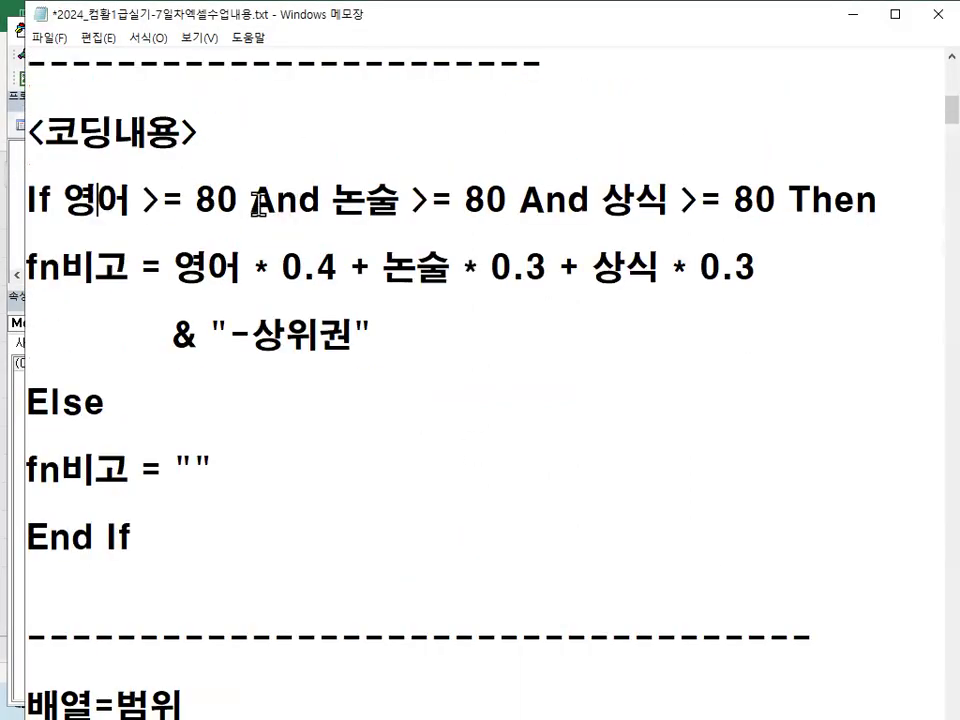
pyautogui.moveTo(27, 222); pyautogui.dragTo(848, 224)
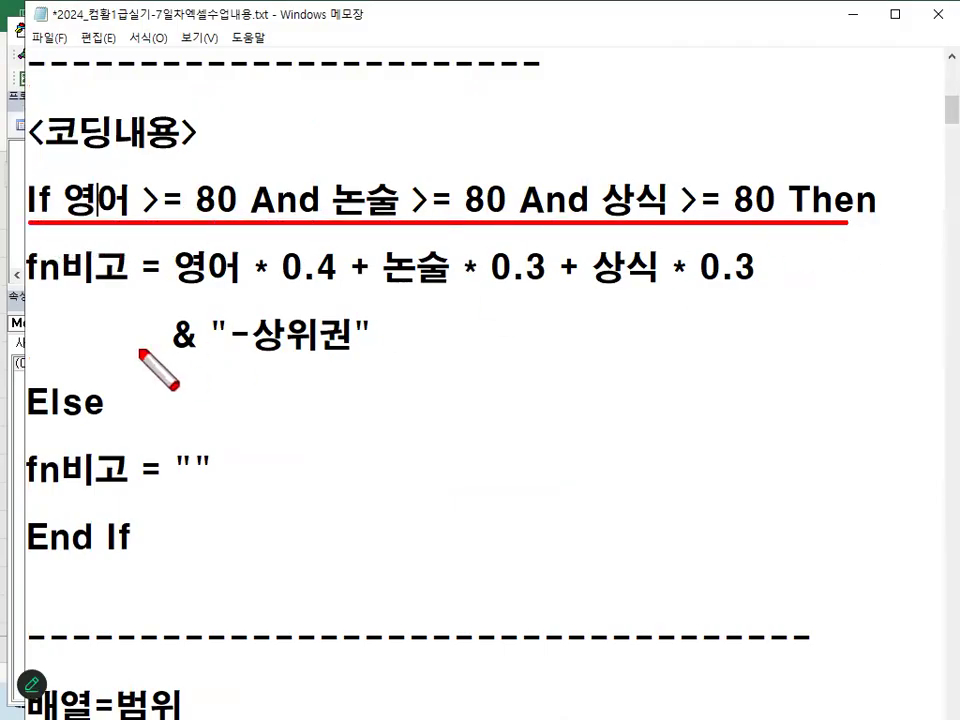
pyautogui.moveTo(24, 233)
pyautogui.mouseDown()
pyautogui.moveTo(12, 292)
pyautogui.moveTo(30, 342)
pyautogui.moveTo(144, 367)
pyautogui.moveTo(830, 371)
pyautogui.mouseUp()
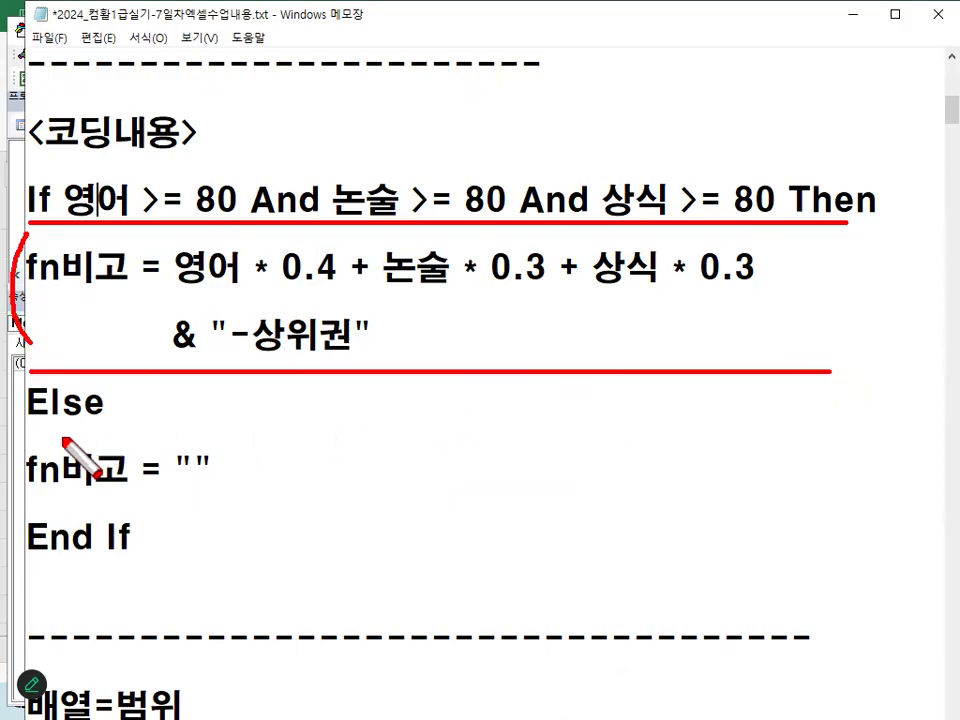
pyautogui.moveTo(20, 430); pyautogui.dragTo(106, 426)
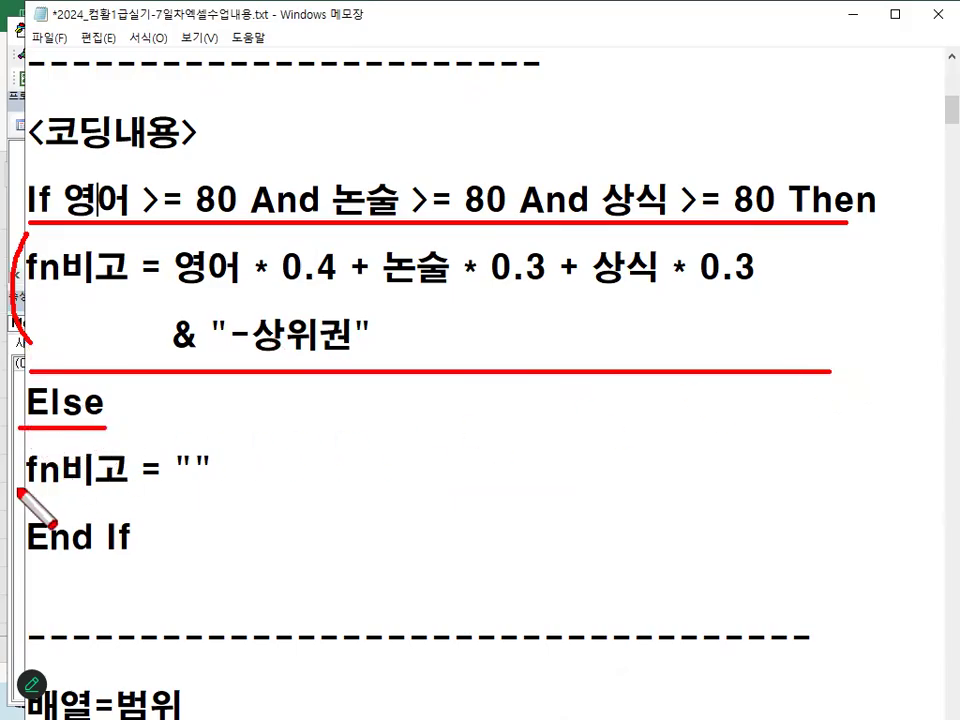
pyautogui.moveTo(15, 497); pyautogui.dragTo(226, 499)
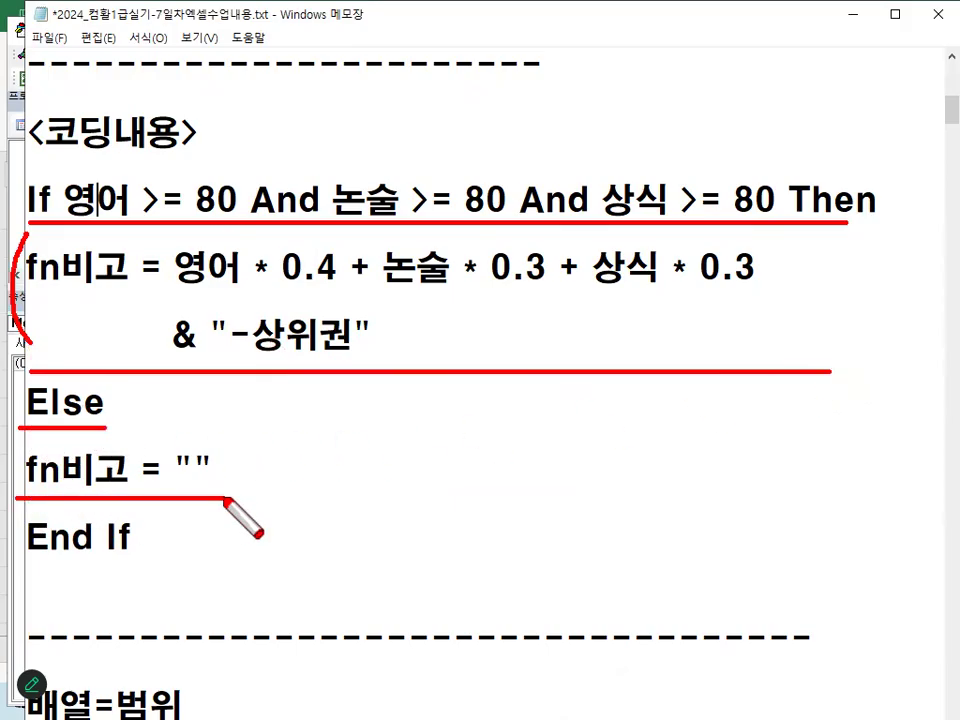
pyautogui.moveTo(13, 568); pyautogui.dragTo(137, 566)
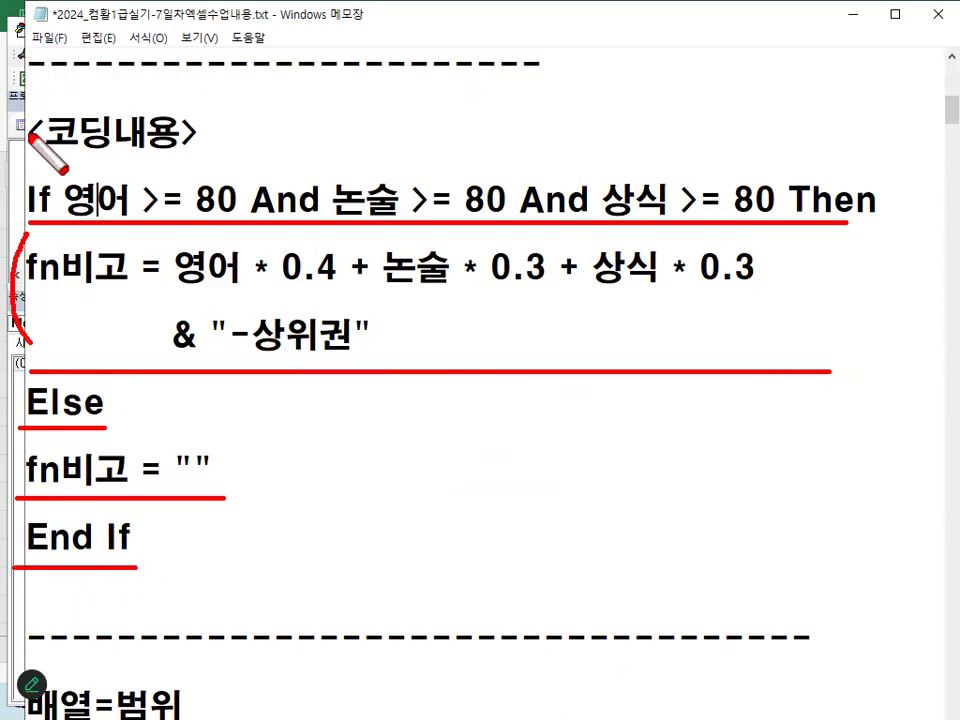
pyautogui.moveTo(70, 178)
pyautogui.mouseDown()
pyautogui.moveTo(20, 192)
pyautogui.moveTo(62, 176)
pyautogui.mouseUp()
pyautogui.moveTo(63, 534)
pyautogui.mouseDown()
pyautogui.moveTo(30, 563)
pyautogui.moveTo(150, 561)
pyautogui.moveTo(146, 536)
pyautogui.moveTo(165, 548)
pyautogui.mouseUp()
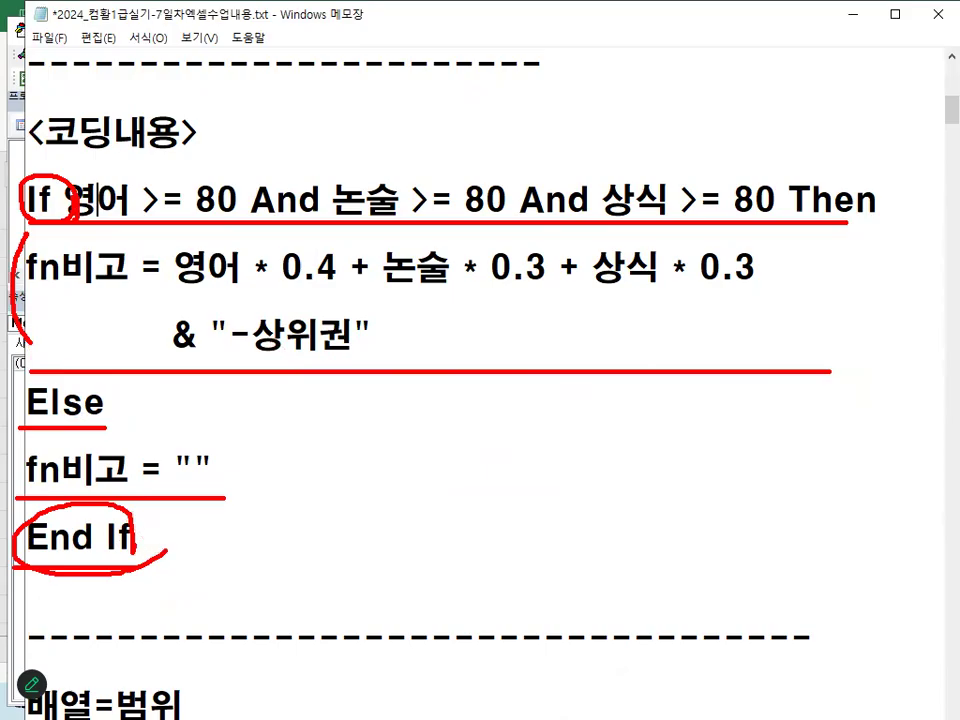
pyautogui.press('Escape')
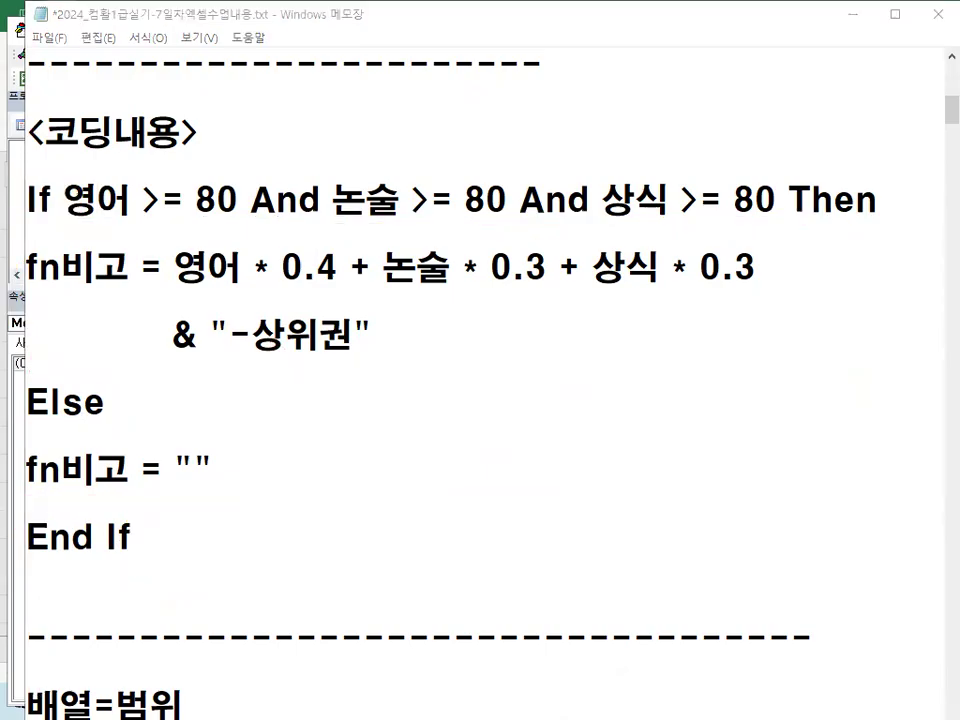
pyautogui.click(414, 344)
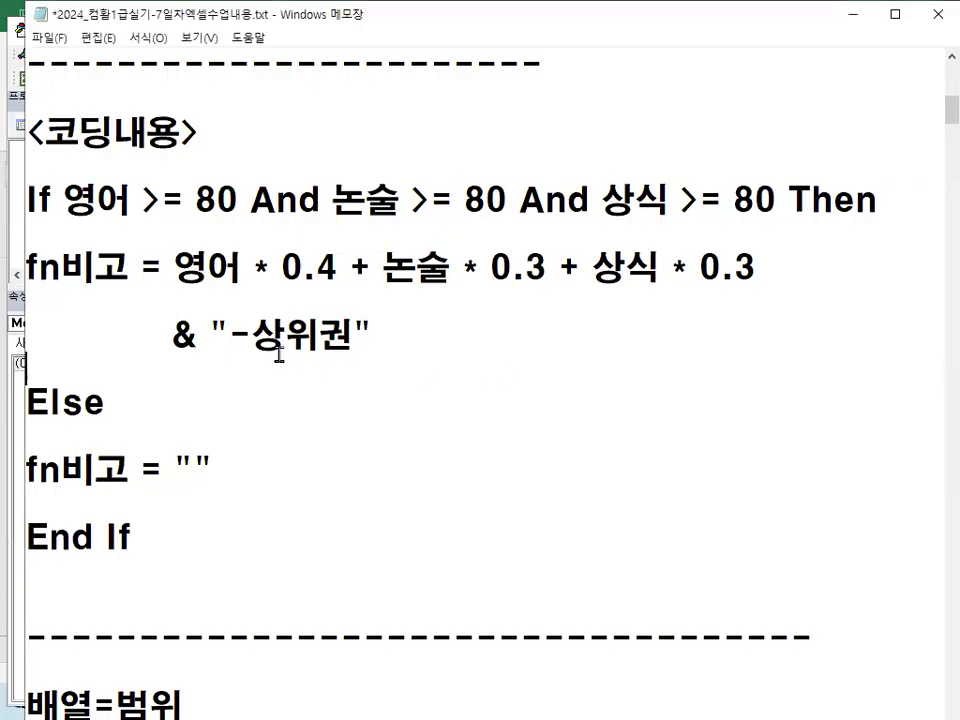
# - Copy the complete If…End If code from the Notepad notes and paste it into the fn비고 function in Module4
pyautogui.click(851, 14)
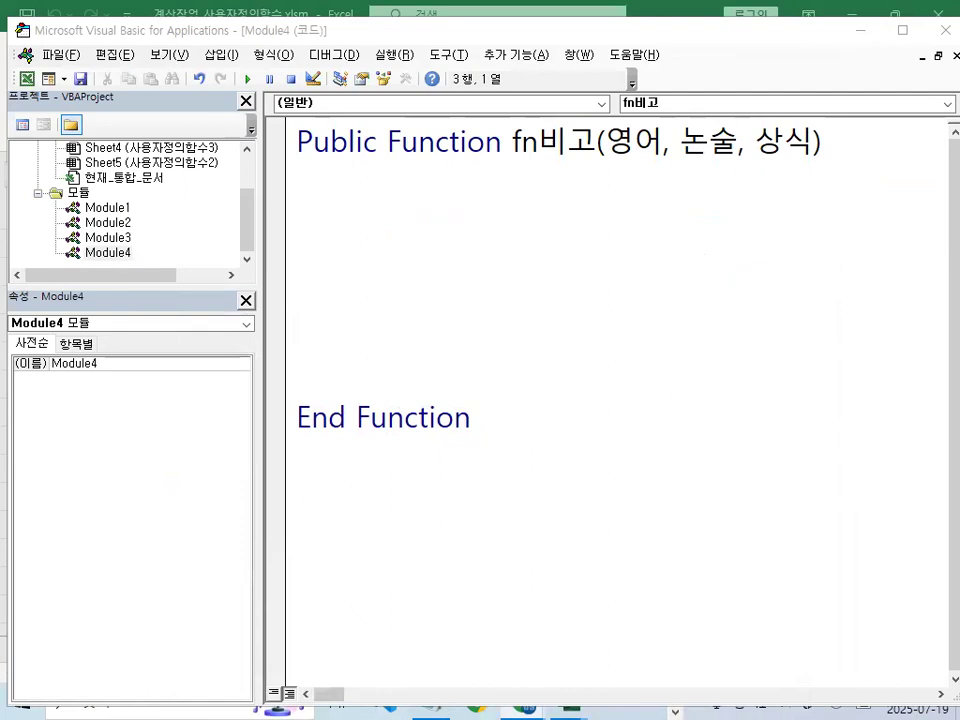
pyautogui.hotkey('alt', 'Tab')
pyautogui.moveTo(31, 198); pyautogui.dragTo(287, 536)
pyautogui.hotkey('ctrl', 'c')
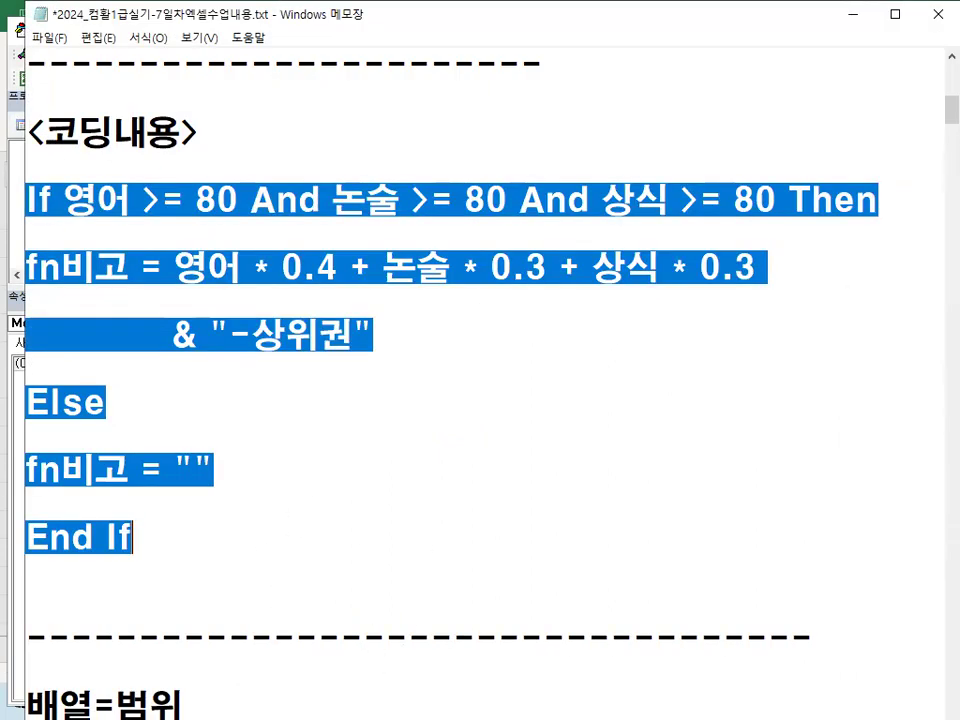
pyautogui.hotkey('alt', 'Tab')
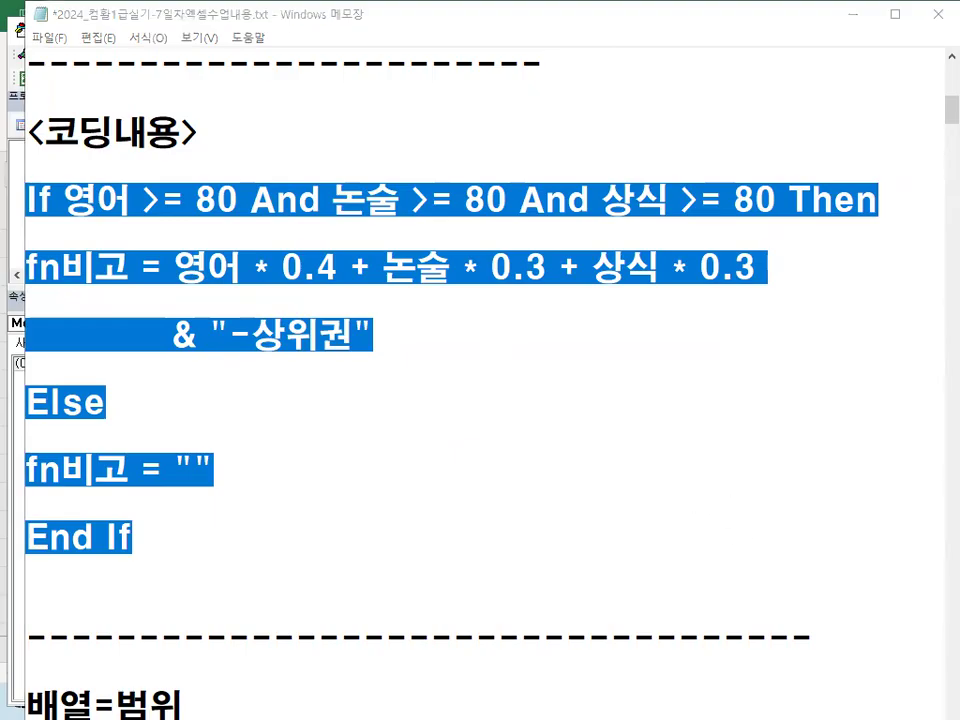
pyautogui.hotkey('ctrl', 'v')
# - Join & "-상위권" to the end of the fn비고 formula line, keep a blank line before Else, and close the Visual Basic editor
pyautogui.press('Up')
pyautogui.press('Up')
pyautogui.press('Up')
pyautogui.press('Up')
pyautogui.press('Up')
pyautogui.press('Up')
pyautogui.press('Delete')
pyautogui.press('Delete')
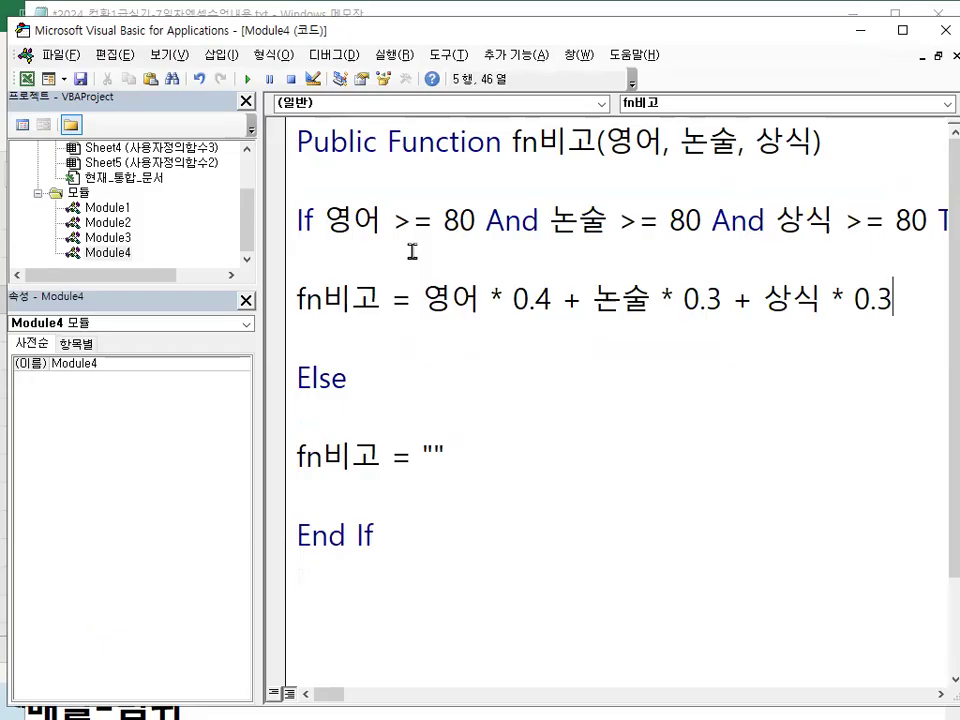
pyautogui.press('End')
pyautogui.press('Down')
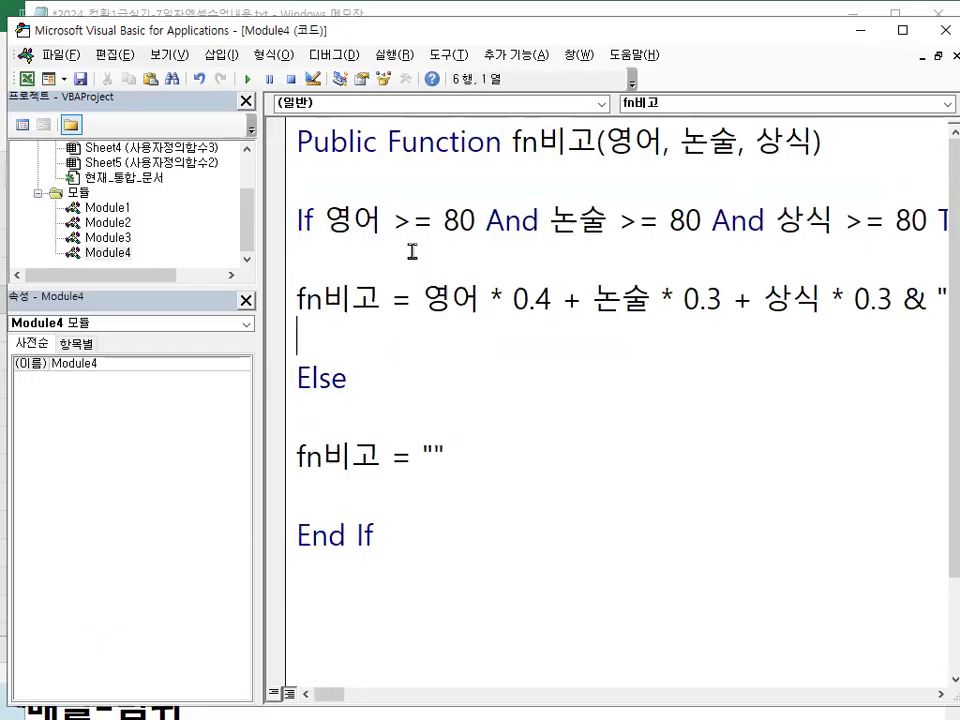
pyautogui.press('BackSpace')
pyautogui.press('Return')
pyautogui.moveTo(755, 35); pyautogui.dragTo(653, 50)
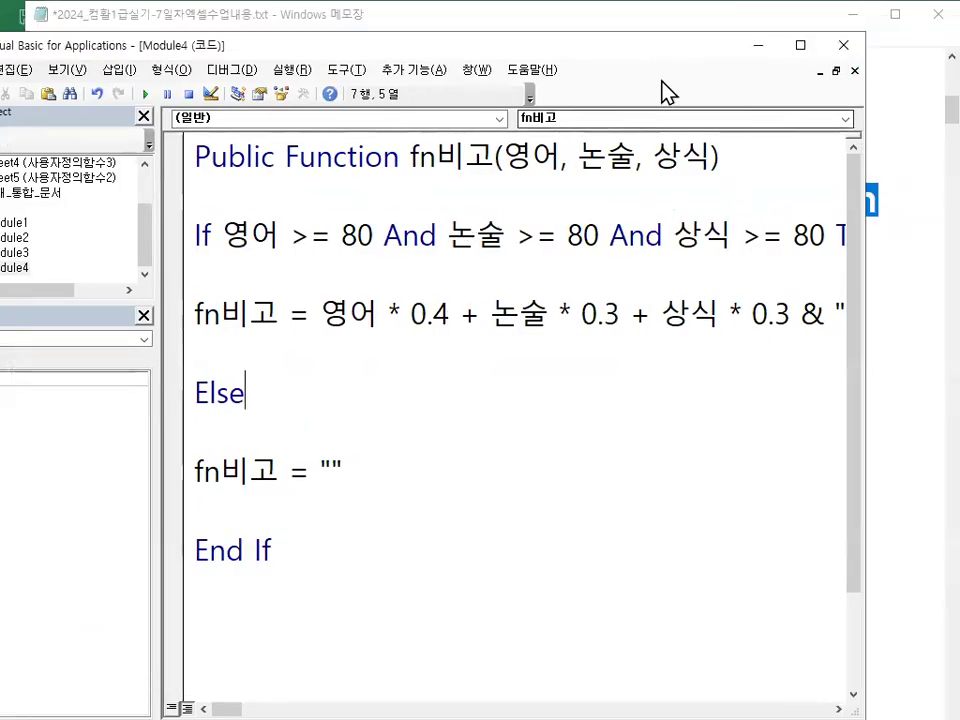
pyautogui.click(845, 46)
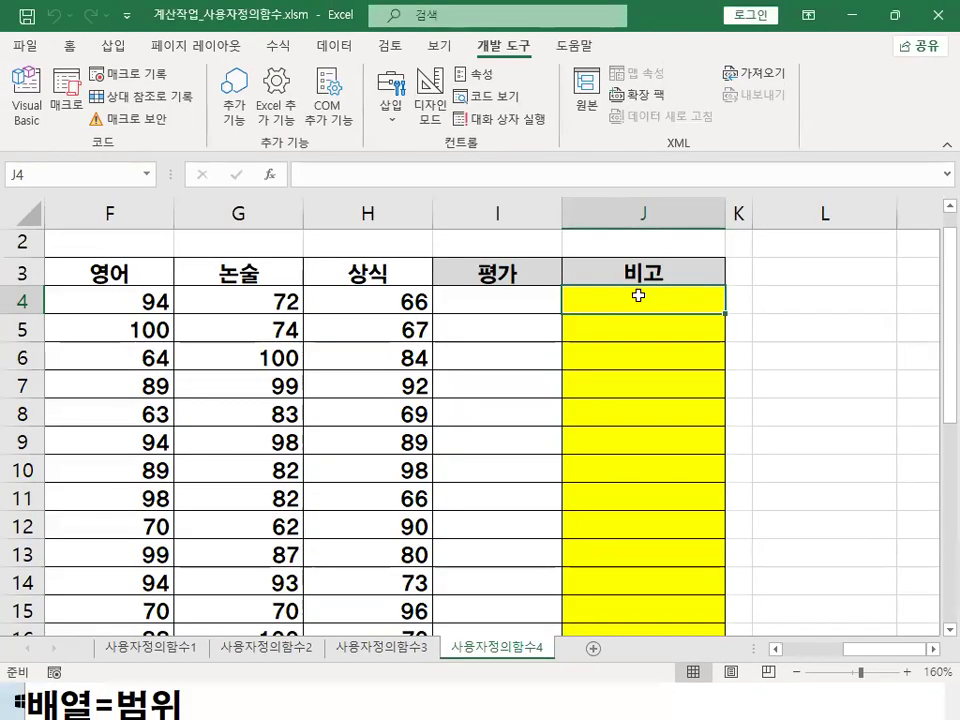
# - Insert the fn비고 function from the 사용자 정의 category into J4, marking the category choice in red
pyautogui.keyDown('ctrl'); pyautogui.scroll(2, 638, 295); pyautogui.keyUp('ctrl')
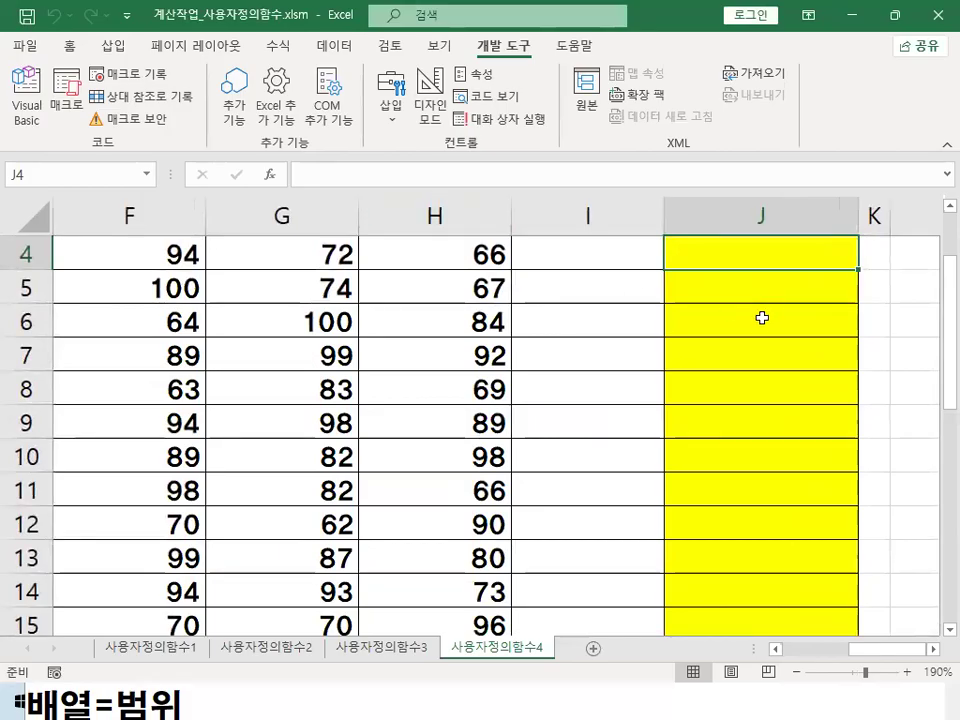
pyautogui.scroll(1, 762, 317)
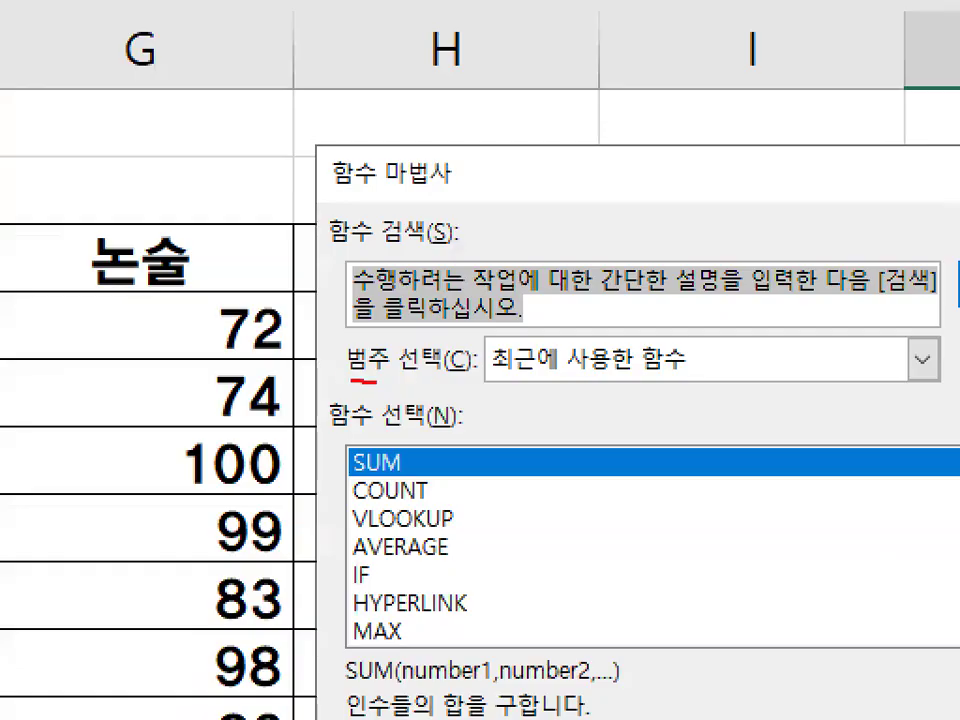
pyautogui.moveTo(375, 380); pyautogui.dragTo(450, 380)
pyautogui.click(923, 360)
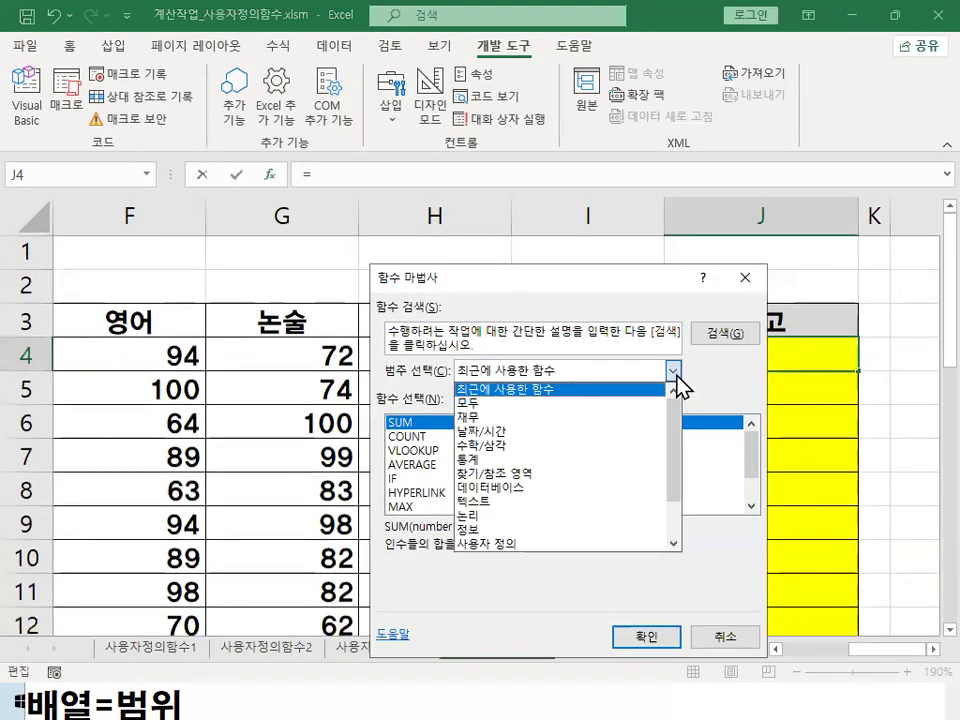
pyautogui.click(527, 545)
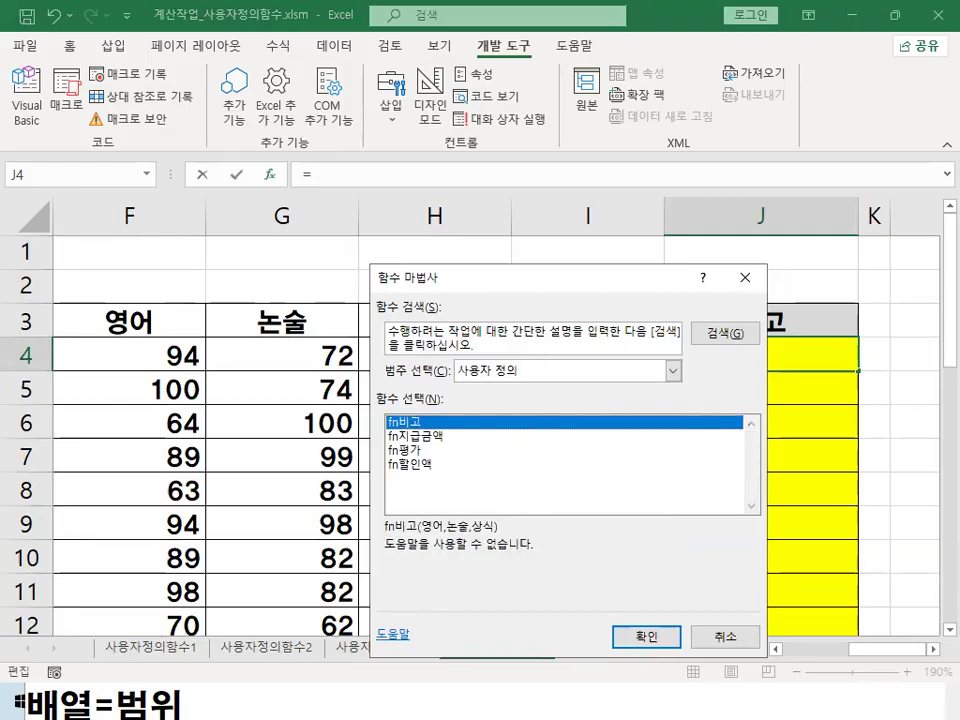
pyautogui.moveTo(510, 380); pyautogui.dragTo(543, 374)
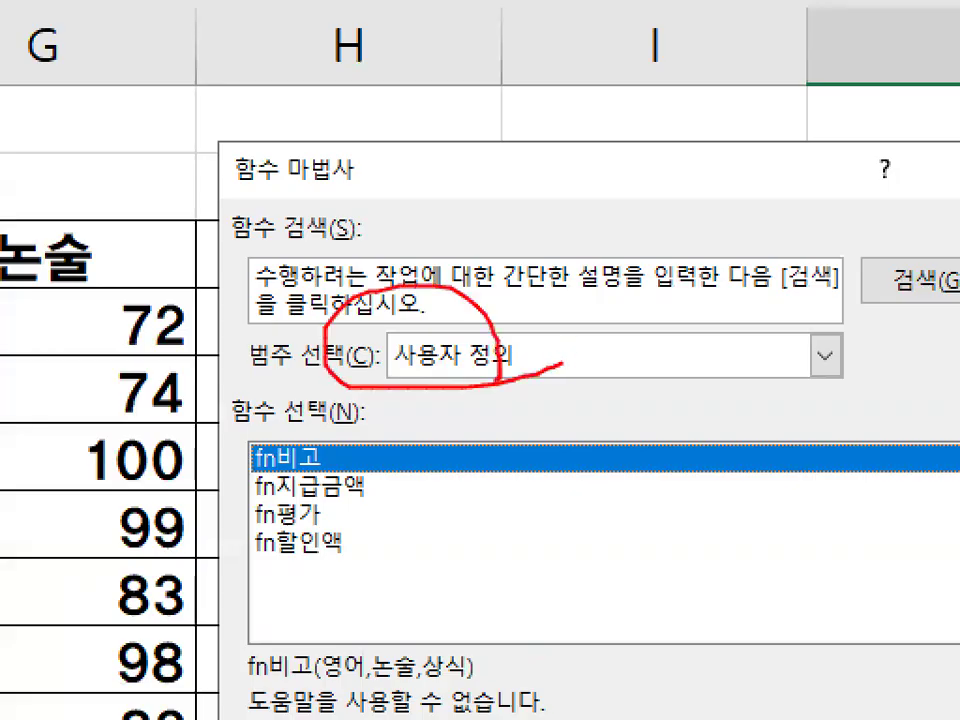
pyautogui.press('Escape')
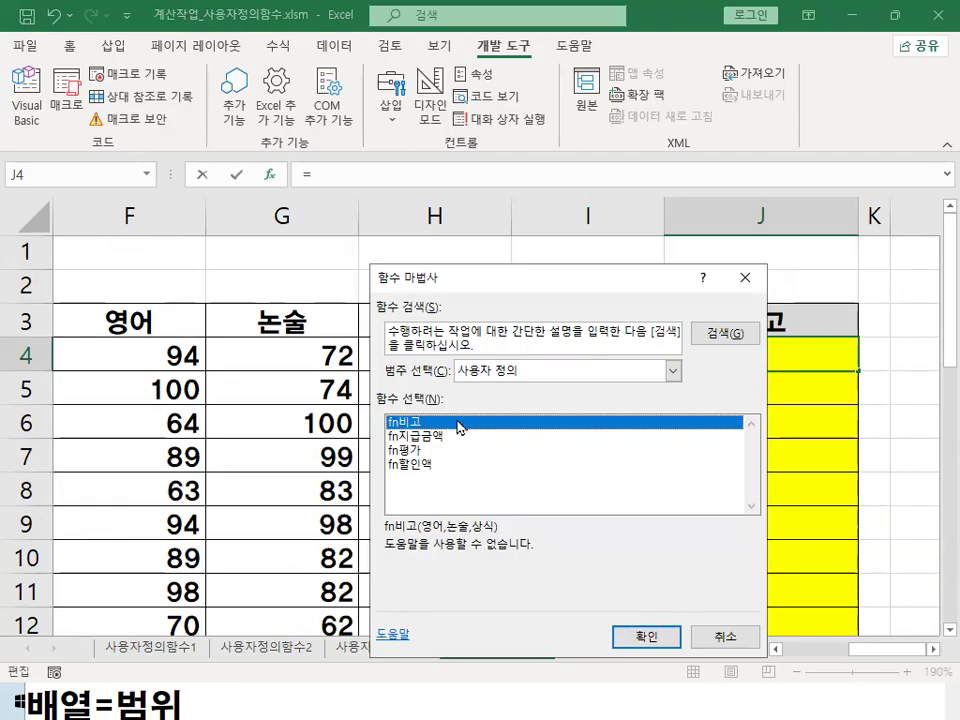
pyautogui.click(664, 636)
# - Set the fn비고 arguments to F4 for 영어, G4 for 논술 and H4 for 상식, and confirm the formula
pyautogui.moveTo(463, 320); pyautogui.dragTo(486, 248)
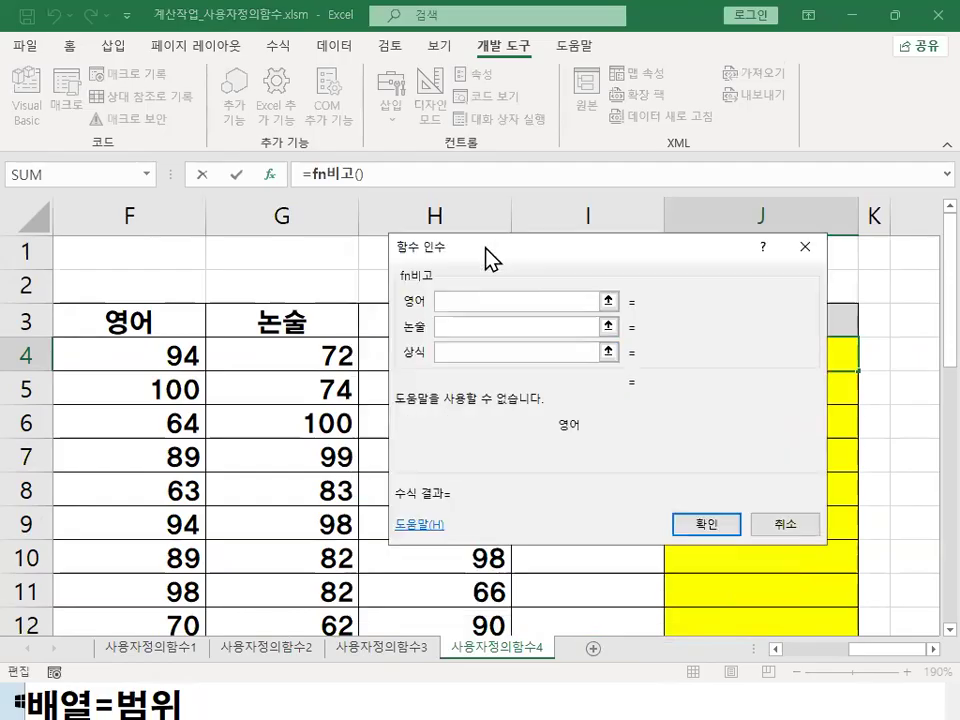
pyautogui.click(165, 355)
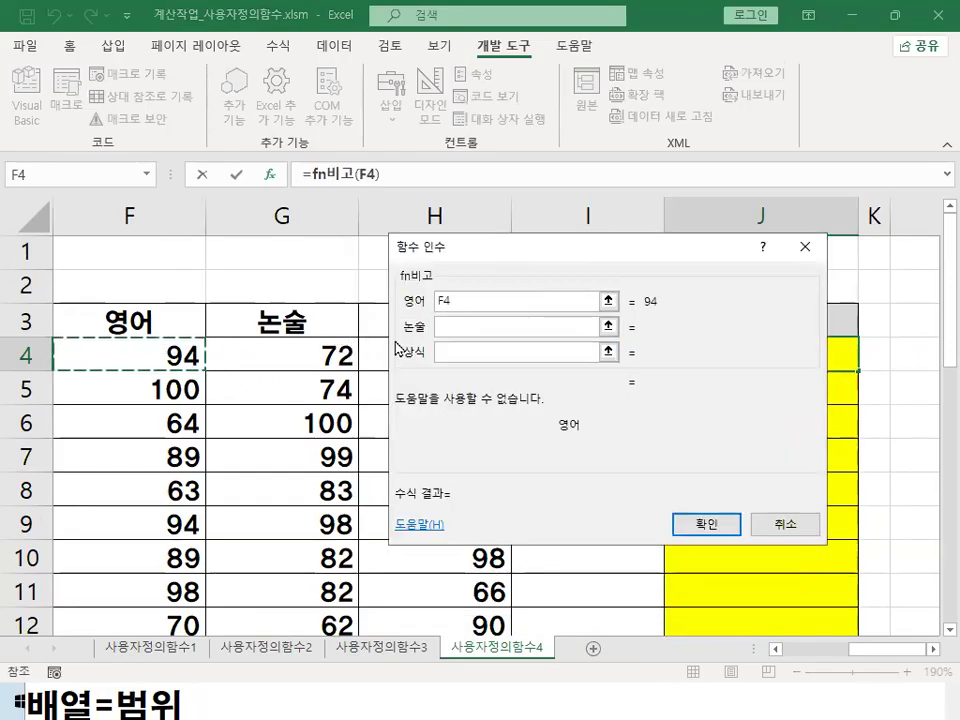
pyautogui.click(482, 327)
pyautogui.click(321, 358)
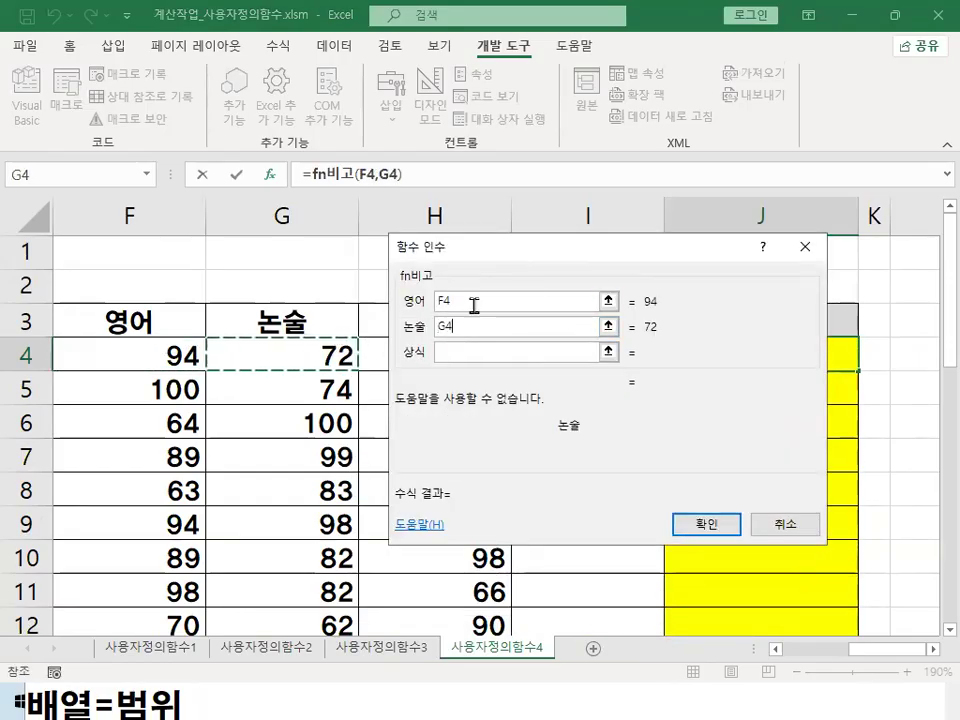
pyautogui.moveTo(525, 258); pyautogui.dragTo(528, 421)
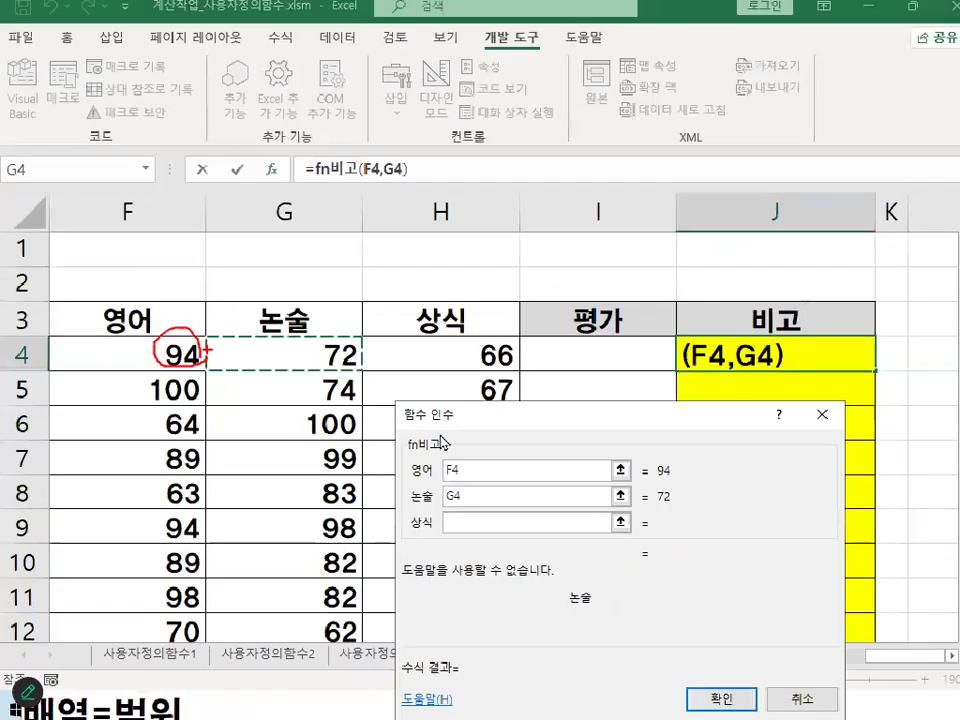
pyautogui.click(470, 525)
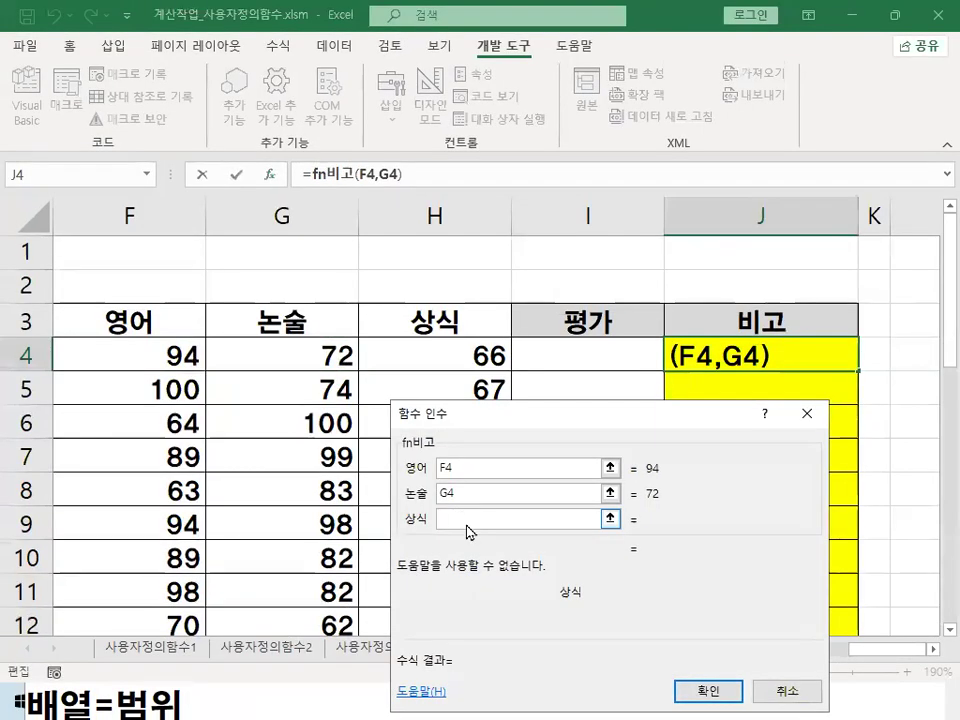
pyautogui.click(477, 356)
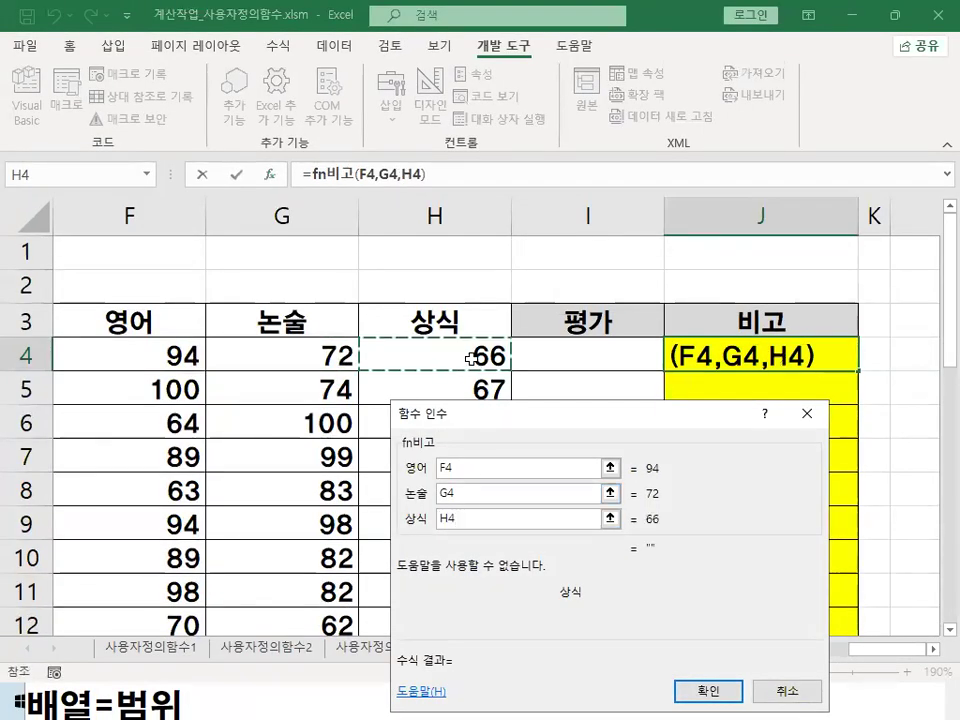
pyautogui.click(713, 689)
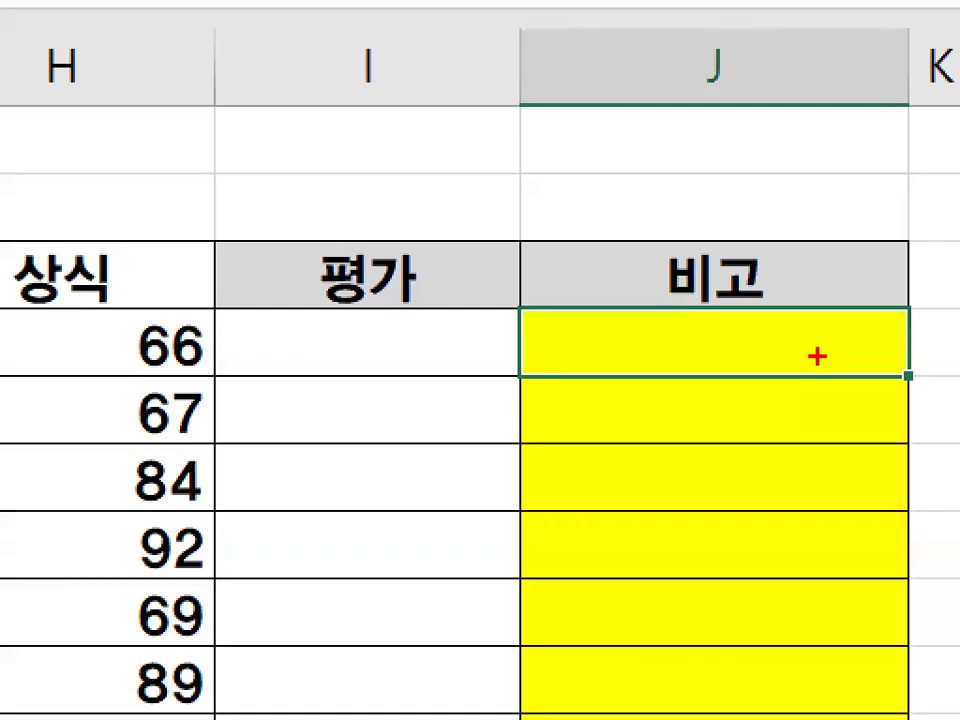
# - Fill the fn비고 formula from J4 down the 비고 column and check the blank and 상위권 rows
pyautogui.moveTo(782, 352); pyautogui.dragTo(836, 359)
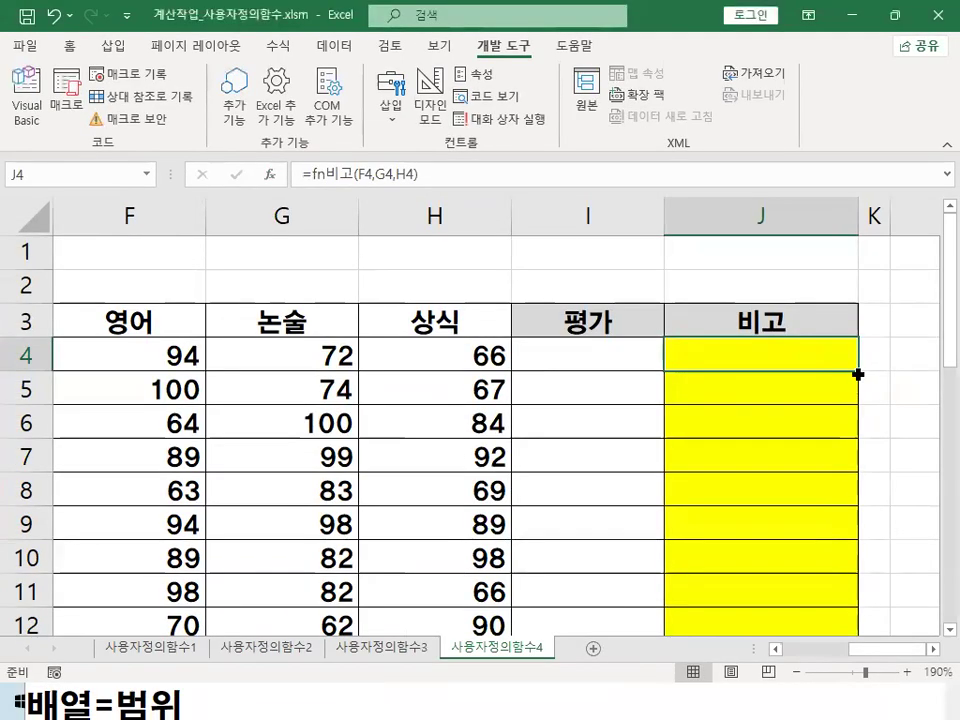
pyautogui.doubleClick(857, 373)
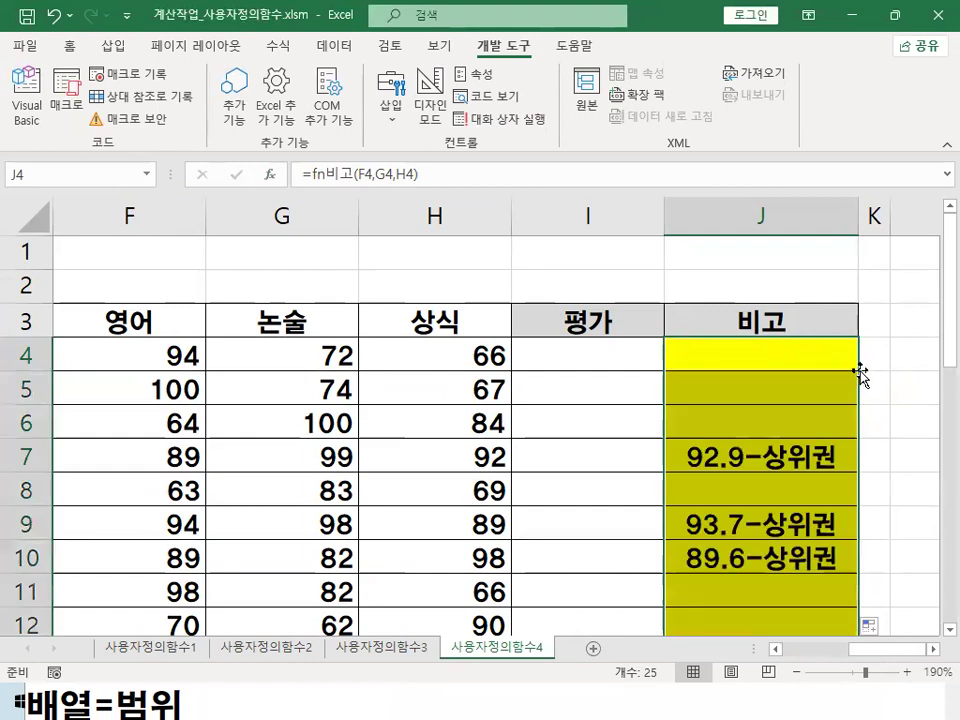
pyautogui.click(864, 500)
pyautogui.moveTo(793, 362); pyautogui.dragTo(799, 427)
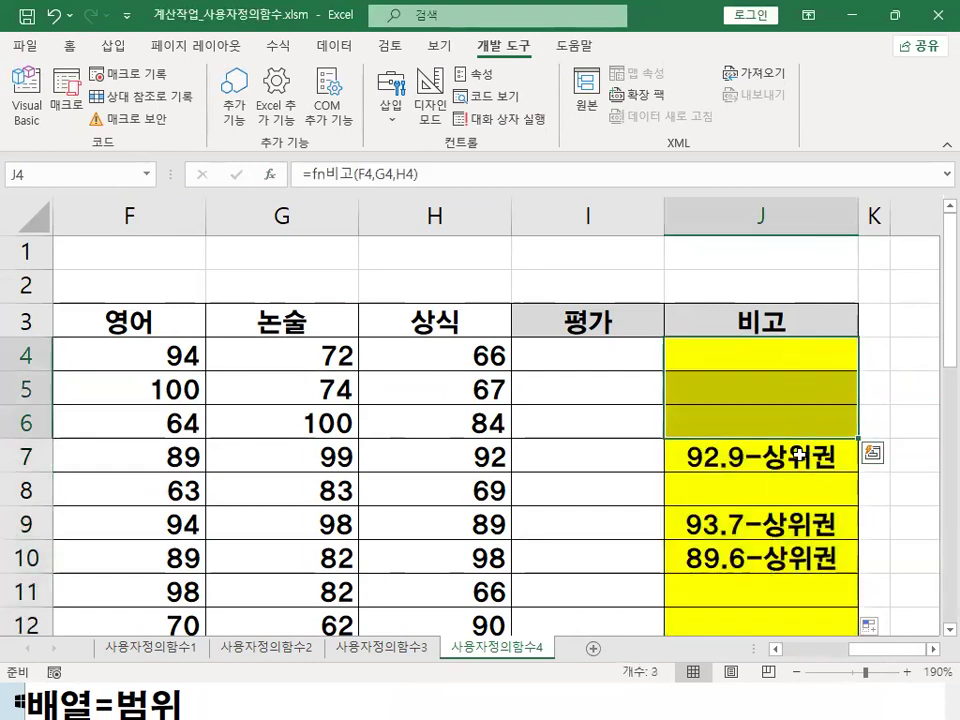
pyautogui.scroll(-1, 759, 385)
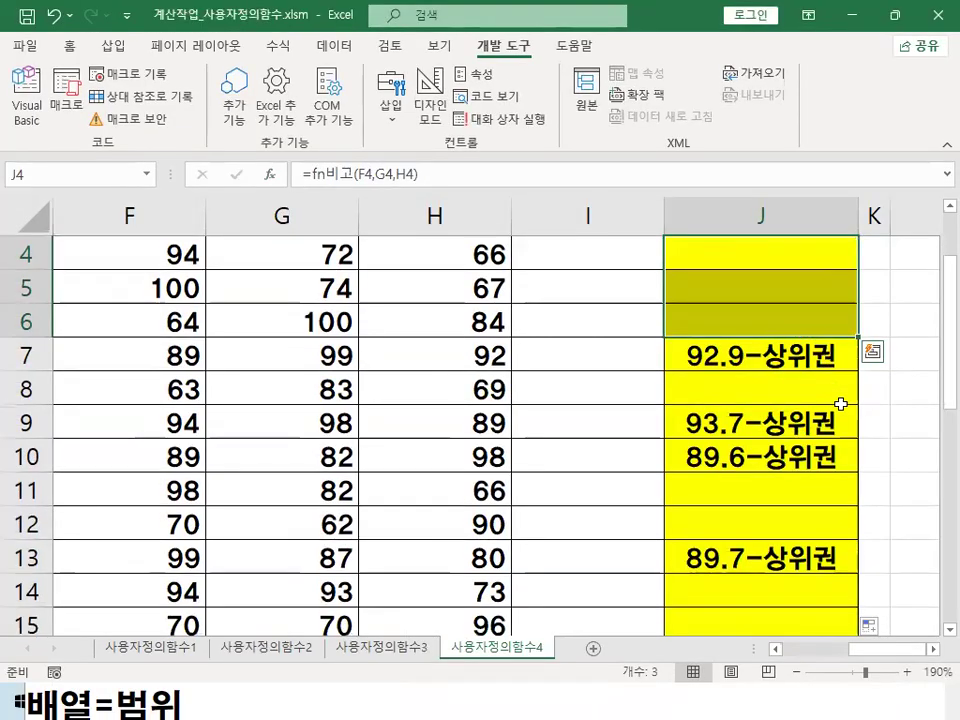
pyautogui.click(870, 286)
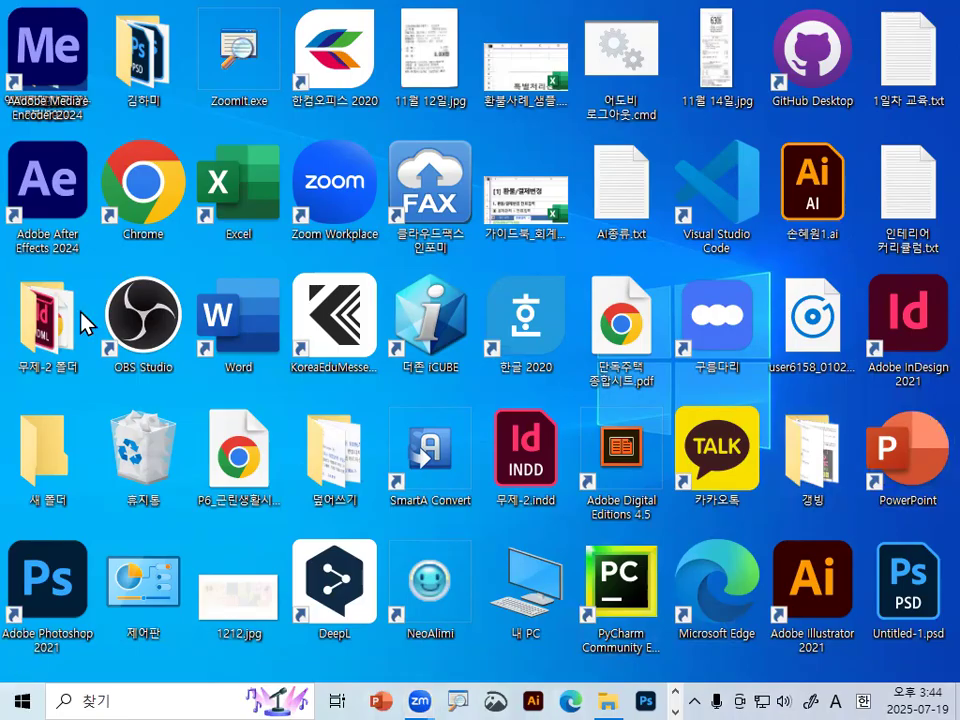
# - Start Excel from the desktop and browse for an existing workbook to open
pyautogui.press('super')
pyautogui.scroll(-4, 150, 551)
pyautogui.scroll(-1, 137, 456)
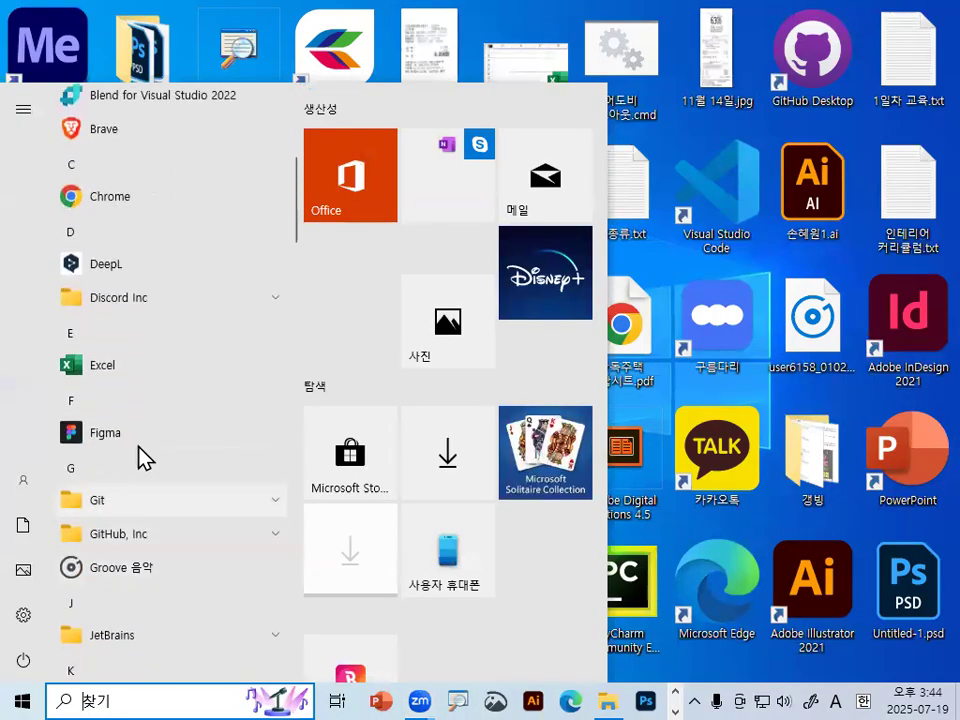
pyautogui.click(129, 375)
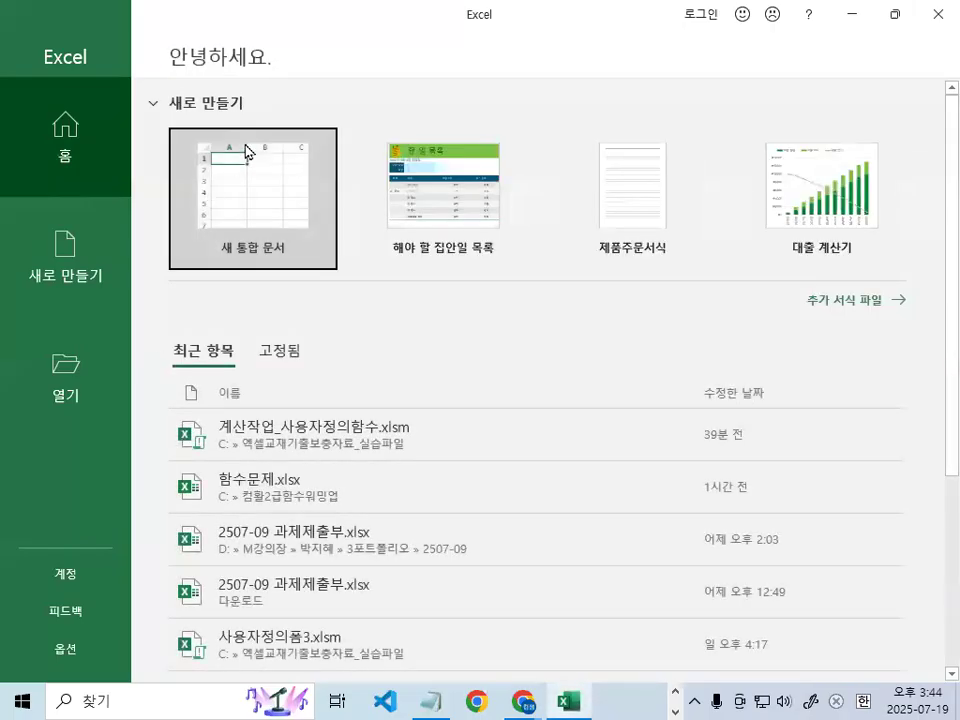
pyautogui.click(75, 363)
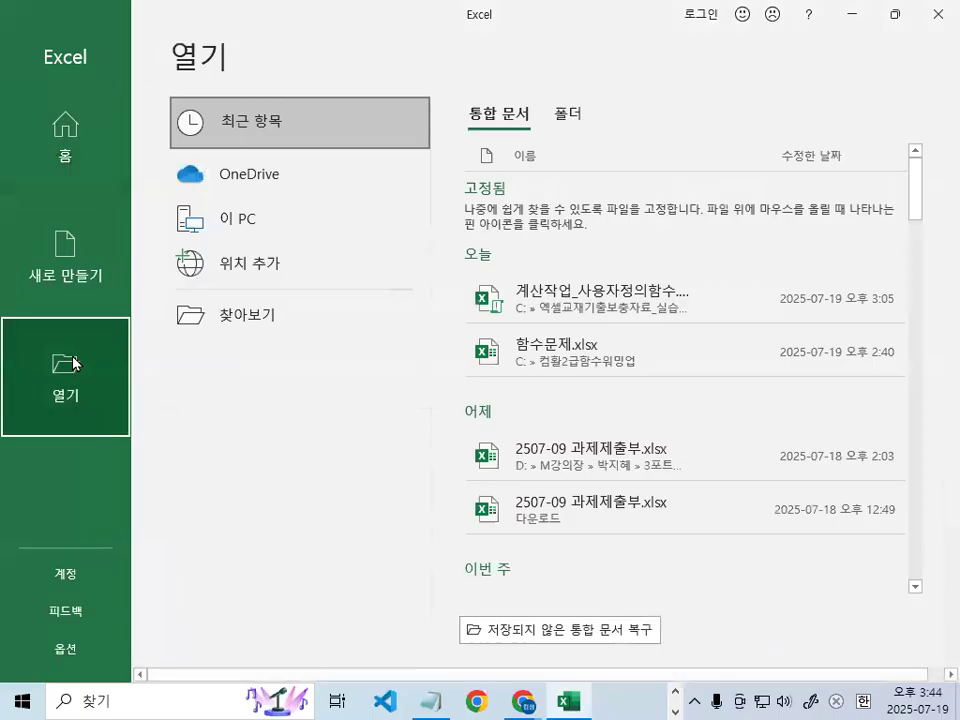
pyautogui.click(285, 330)
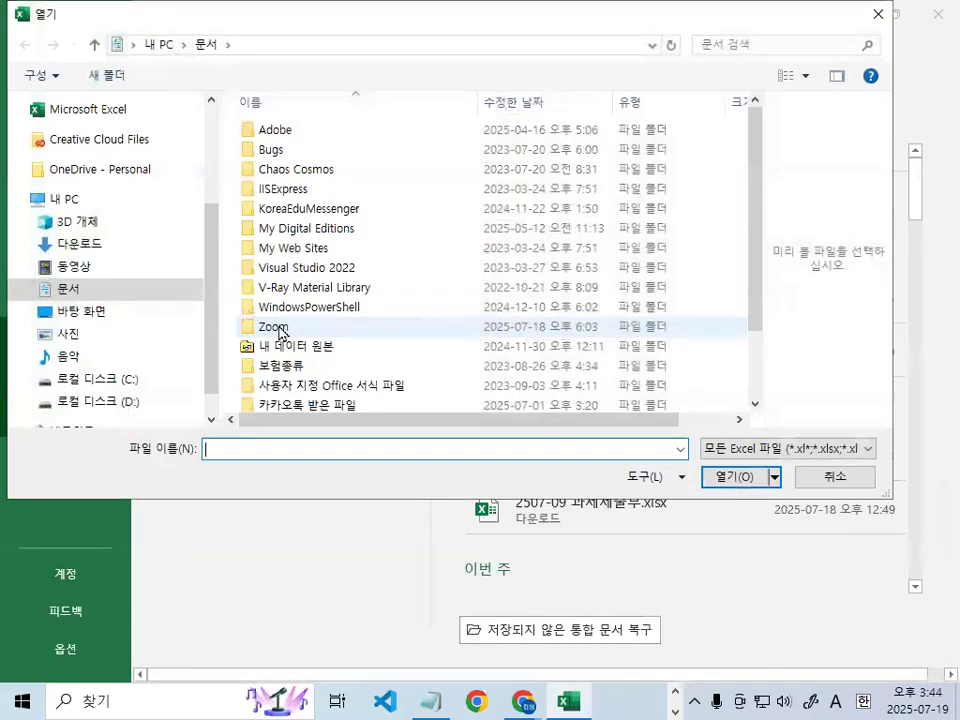
# - Open 계산작업_배열수식.xlsm from the 엑셀교재기출보충자료_실습파일 folder on drive C, underlining the folder and file names
pyautogui.click(100, 380)
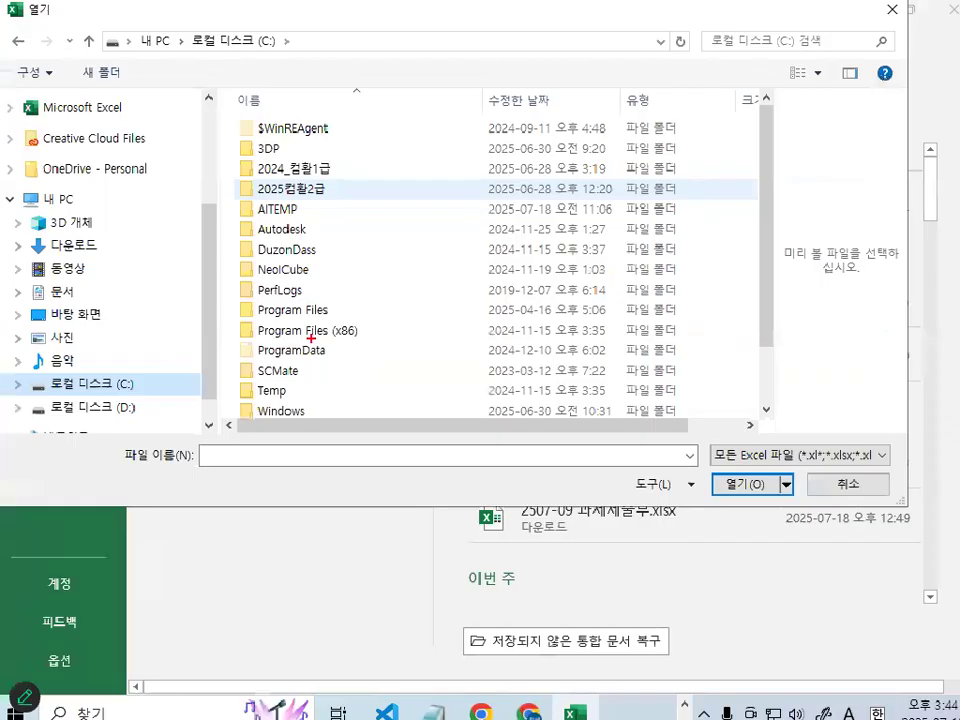
pyautogui.scroll(-1, 320, 540)
pyautogui.moveTo(243, 387); pyautogui.dragTo(611, 375)
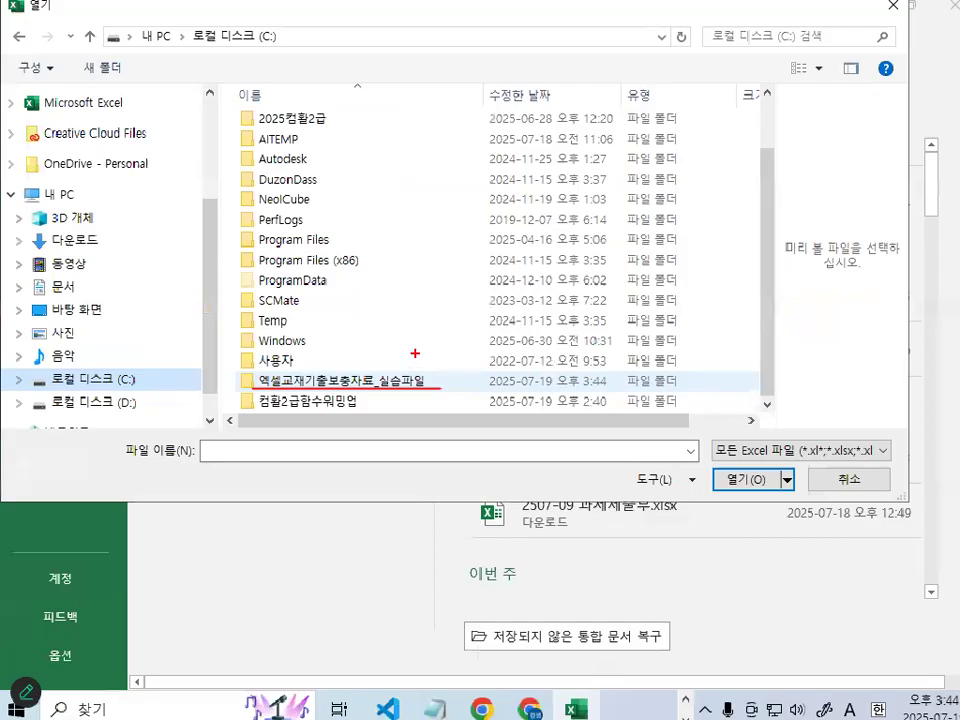
pyautogui.doubleClick(420, 381)
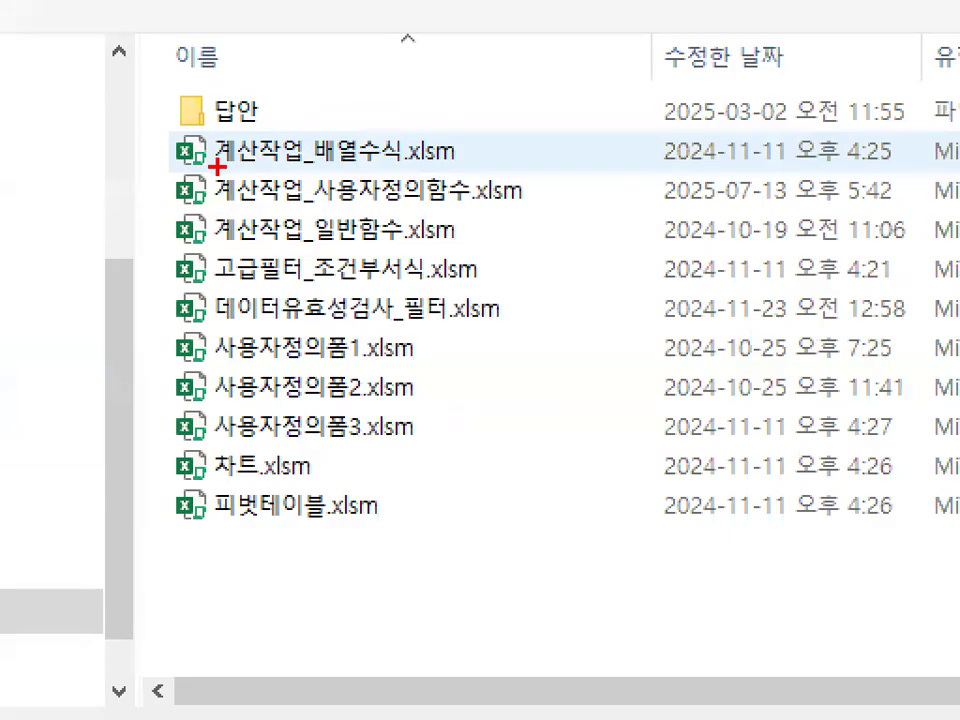
pyautogui.moveTo(217, 167); pyautogui.dragTo(488, 162)
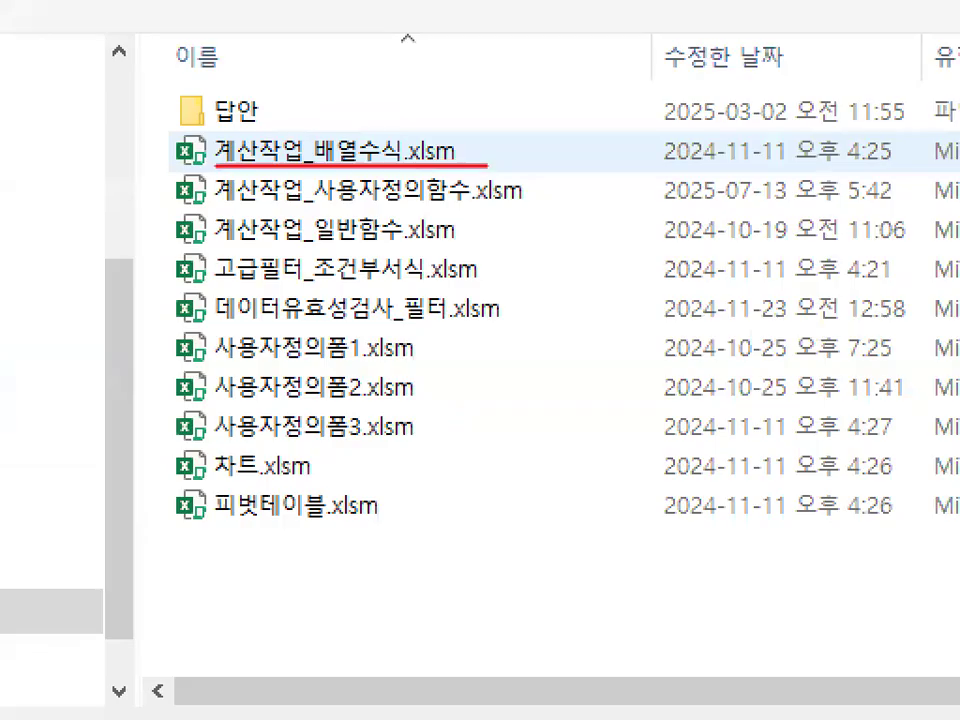
pyautogui.doubleClick(360, 155)
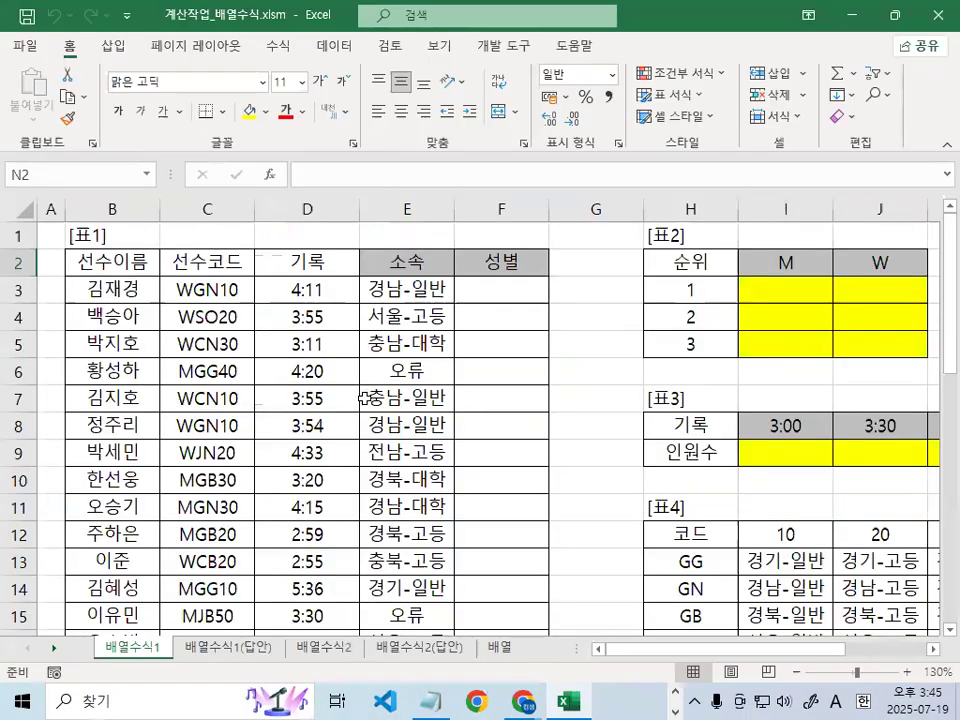
pyautogui.scroll(1, 170, 474)
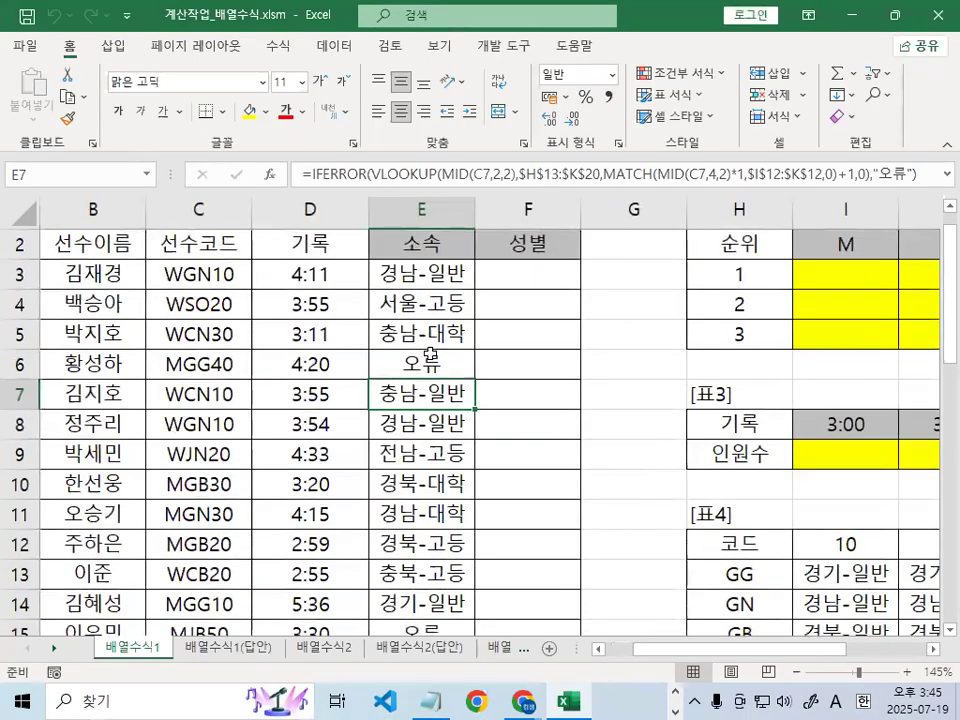
# - Move the selection to the empty cell G8 and collapse the ribbon to show more of the 배열수식1 sheet
pyautogui.press('Up')
pyautogui.click(661, 426)
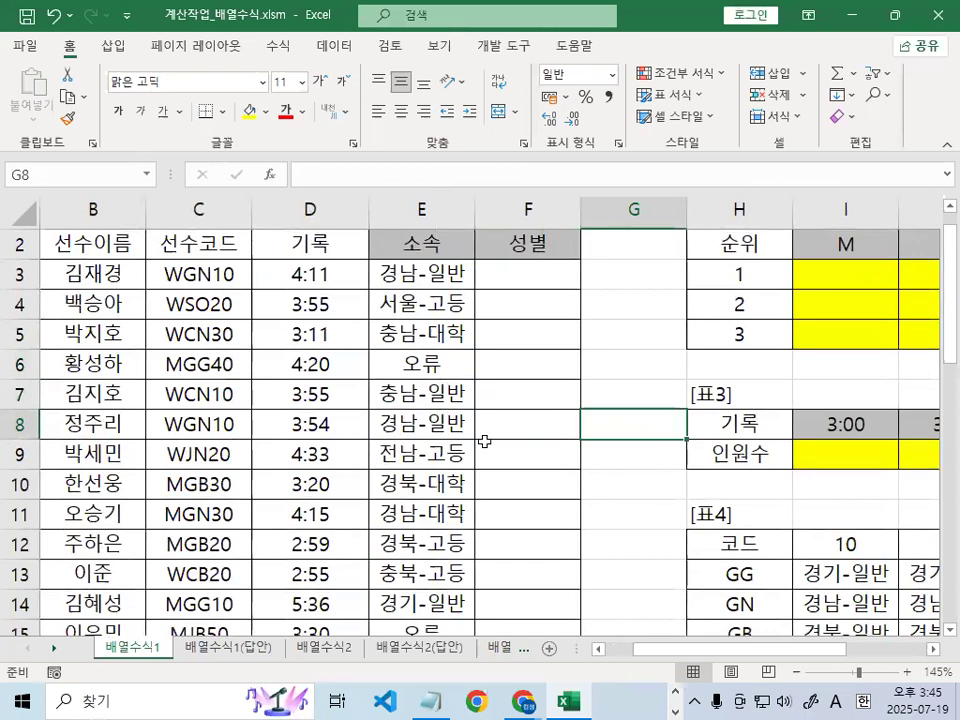
pyautogui.hotkey('ctrl', 'F1')
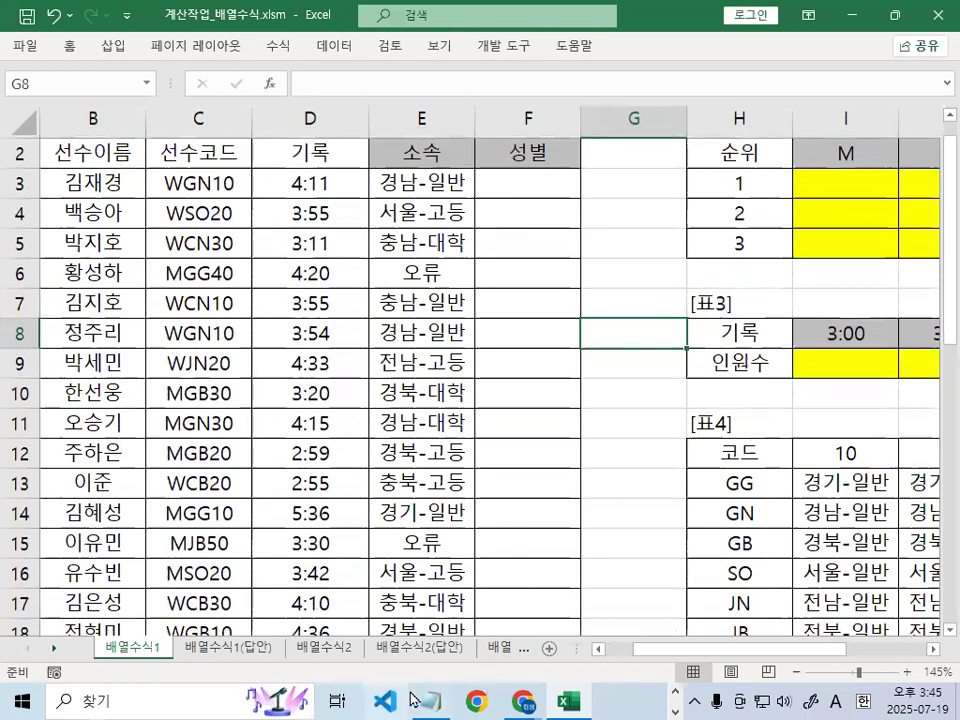
# - Switch to the Notepad class notes and highlight 범위 in the line 배열=범위
pyautogui.hotkey('alt', 'Tab')
pyautogui.scroll(-3, 521, 478)
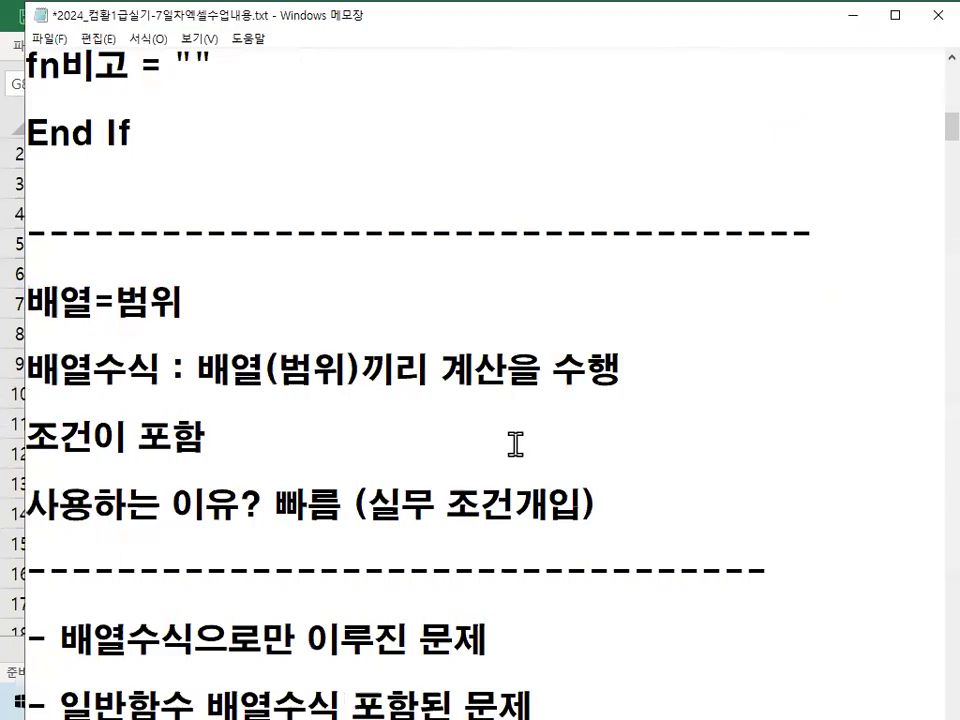
pyautogui.moveTo(115, 203); pyautogui.dragTo(184, 203)
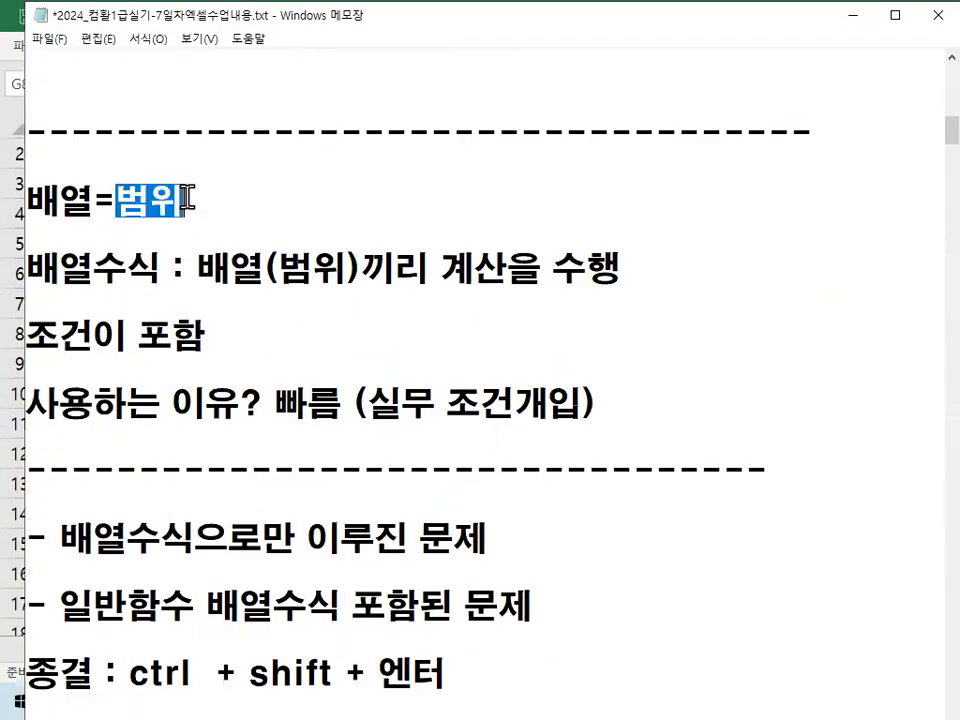
pyautogui.scroll(-1, 248, 220)
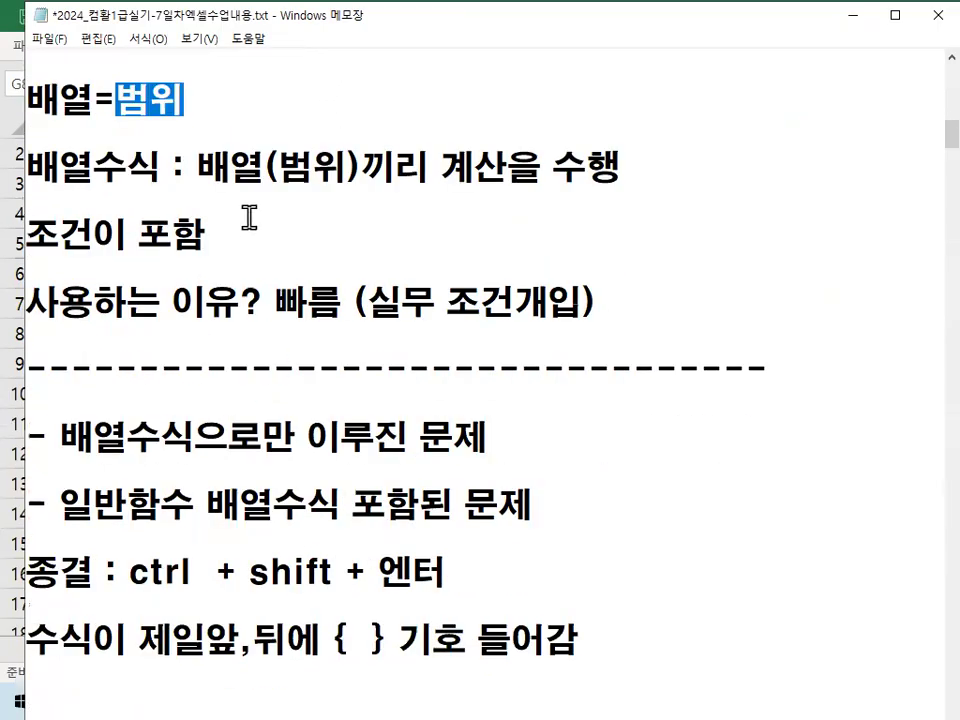
# - Underline 배열(범위)끼리 계산을 수행, 사용하는 이유 and 빠름 with the screen pen, and clear the marks
pyautogui.hotkey('ctrl', '2')
pyautogui.moveTo(564, 192); pyautogui.dragTo(598, 188)
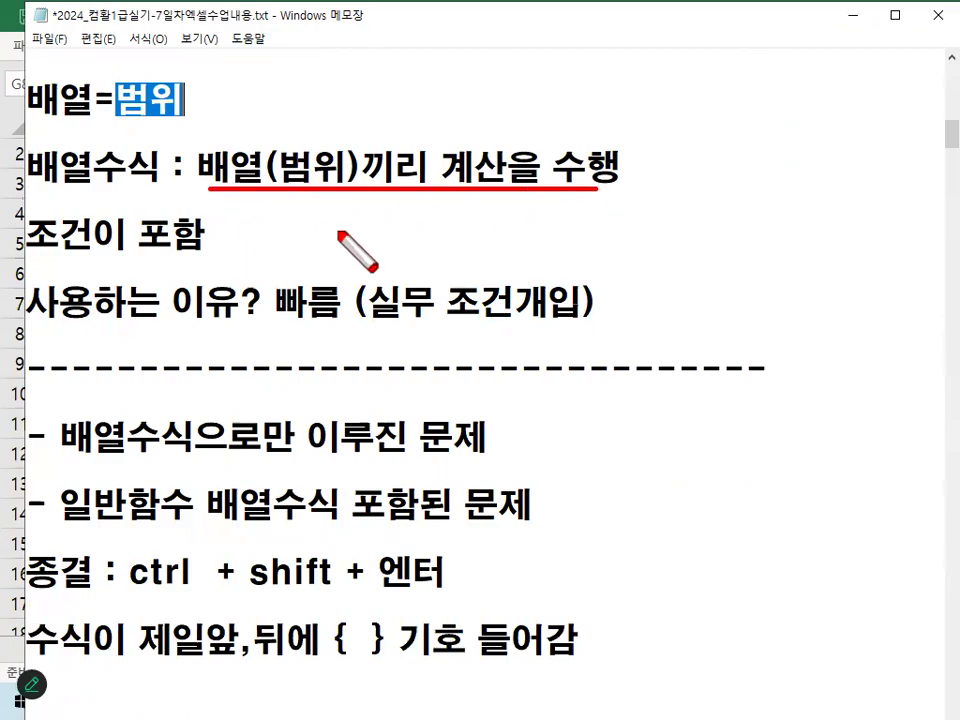
pyautogui.moveTo(32, 319); pyautogui.dragTo(184, 321)
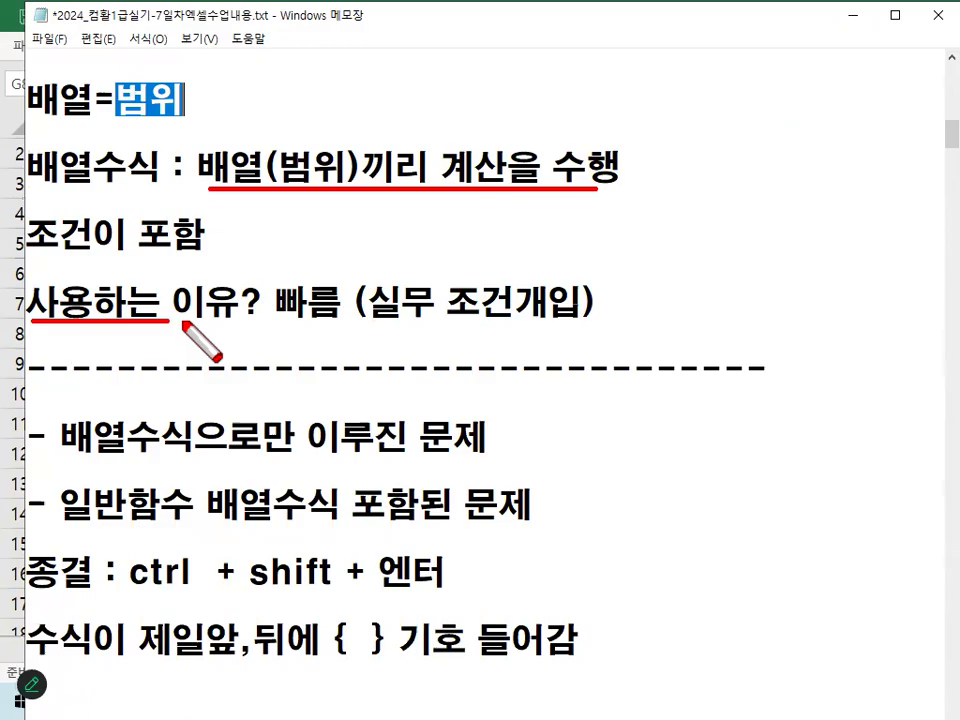
pyautogui.moveTo(278, 319); pyautogui.dragTo(341, 321)
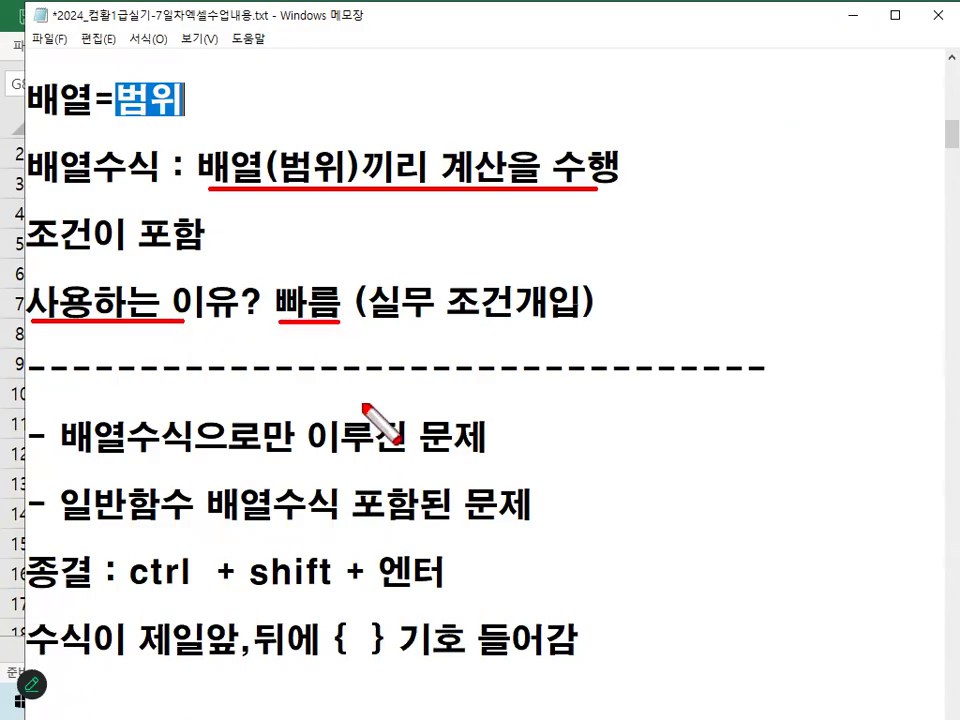
pyautogui.press('Escape')
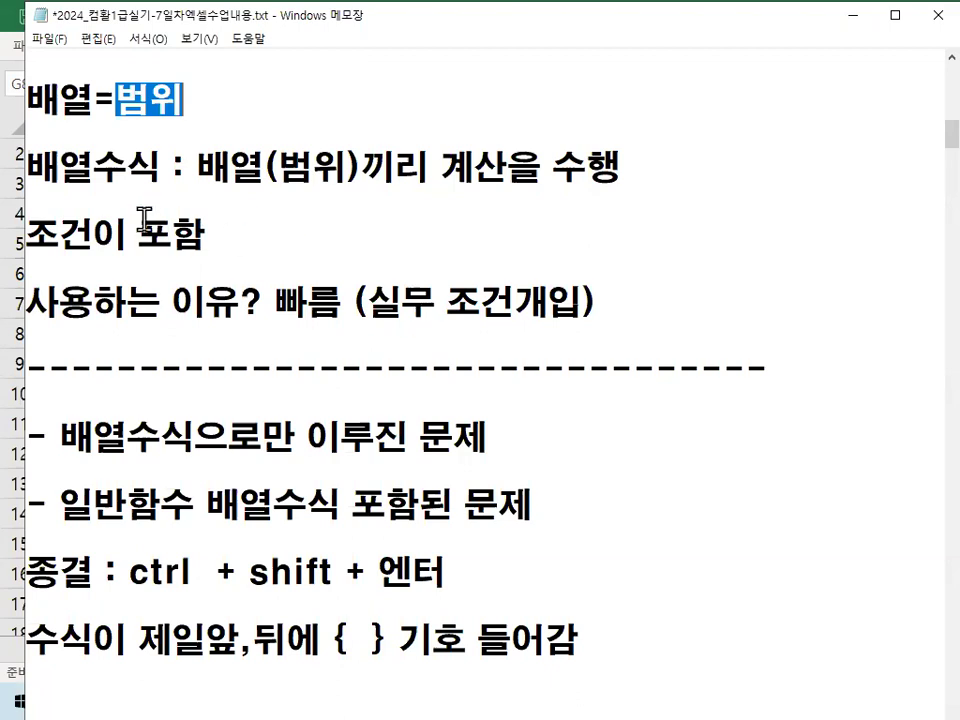
# - Underline the term 배열수식 and circle 빠름 with the screen pen, and close the pen
pyautogui.hotkey('ctrl', '2')
pyautogui.moveTo(21, 188); pyautogui.dragTo(156, 191)
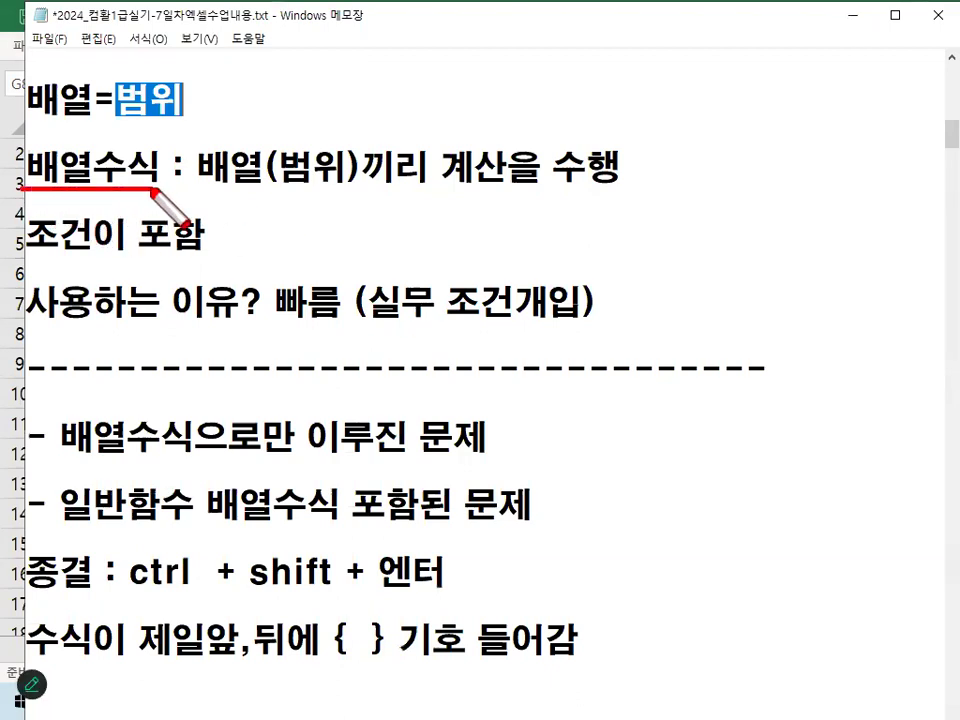
pyautogui.moveTo(291, 320)
pyautogui.mouseDown()
pyautogui.moveTo(258, 322)
pyautogui.moveTo(357, 316)
pyautogui.mouseUp()
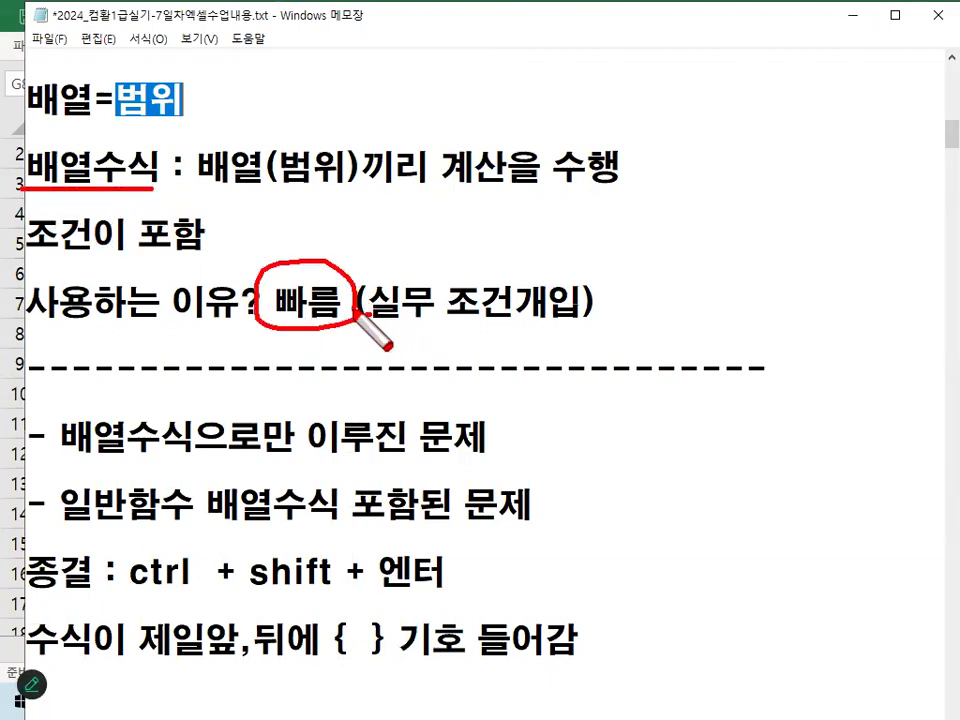
pyautogui.hotkey('ctrl', '2')
# - Annotate the array-only and mixed-function problem types with underlines, a 1 beside each and a bracket marked 2
pyautogui.scroll(-3, 400, 306)
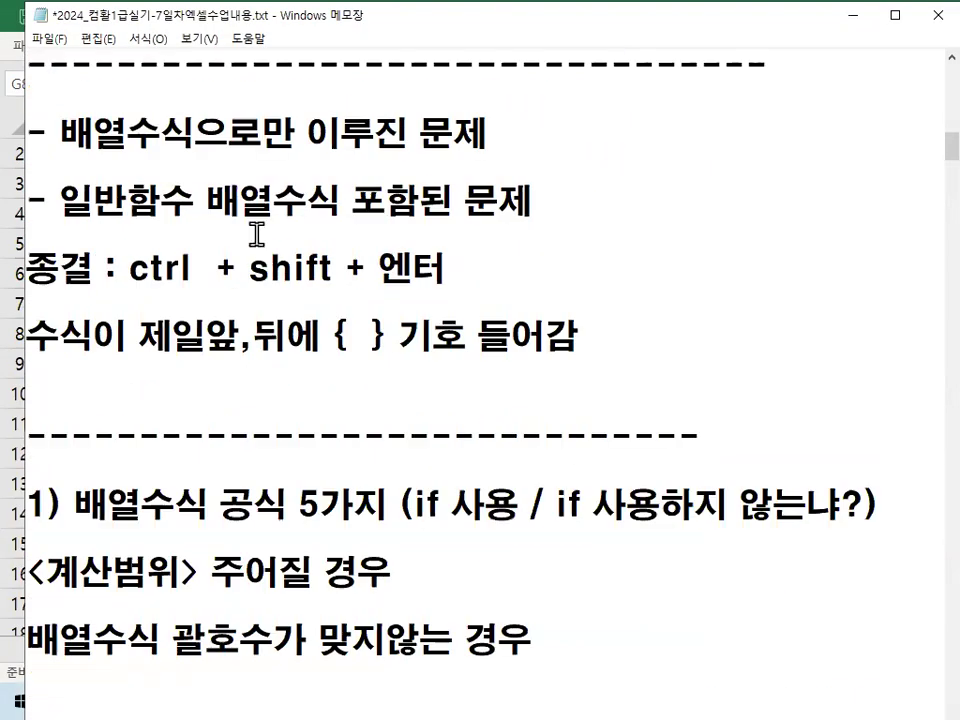
pyautogui.hotkey('ctrl', '2')
pyautogui.moveTo(57, 157); pyautogui.dragTo(453, 160)
pyautogui.moveTo(513, 116); pyautogui.dragTo(524, 152)
pyautogui.moveTo(543, 106); pyautogui.dragTo(553, 145)
pyautogui.moveTo(45, 234); pyautogui.dragTo(290, 226)
pyautogui.moveTo(198, 172)
pyautogui.mouseDown()
pyautogui.moveTo(198, 196)
pyautogui.moveTo(215, 183)
pyautogui.mouseUp()
pyautogui.moveTo(557, 184)
pyautogui.mouseDown()
pyautogui.moveTo(560, 222)
pyautogui.moveTo(585, 207)
pyautogui.mouseUp()
pyautogui.moveTo(595, 116)
pyautogui.mouseDown()
pyautogui.moveTo(645, 154)
pyautogui.moveTo(605, 217)
pyautogui.mouseUp()
pyautogui.moveTo(678, 162); pyautogui.dragTo(690, 176)
pyautogui.moveTo(848, 150); pyautogui.dragTo(890, 175)
pyautogui.press('Escape')
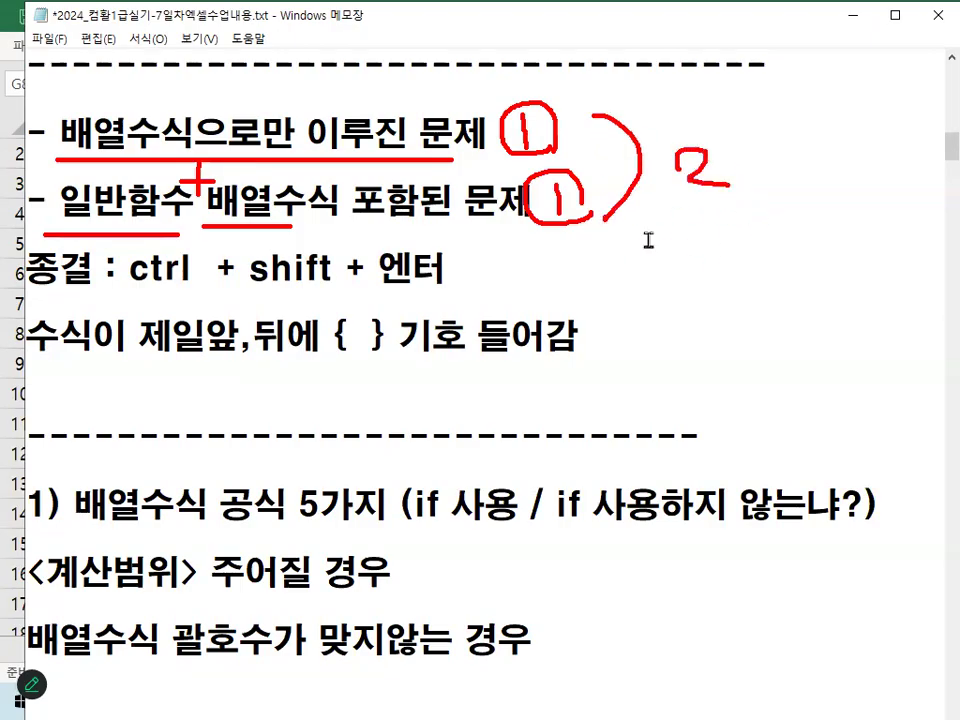
# - Insert three blank lines below the dashed divider, above the line 배열=범위
pyautogui.scroll(3, 557, 259)
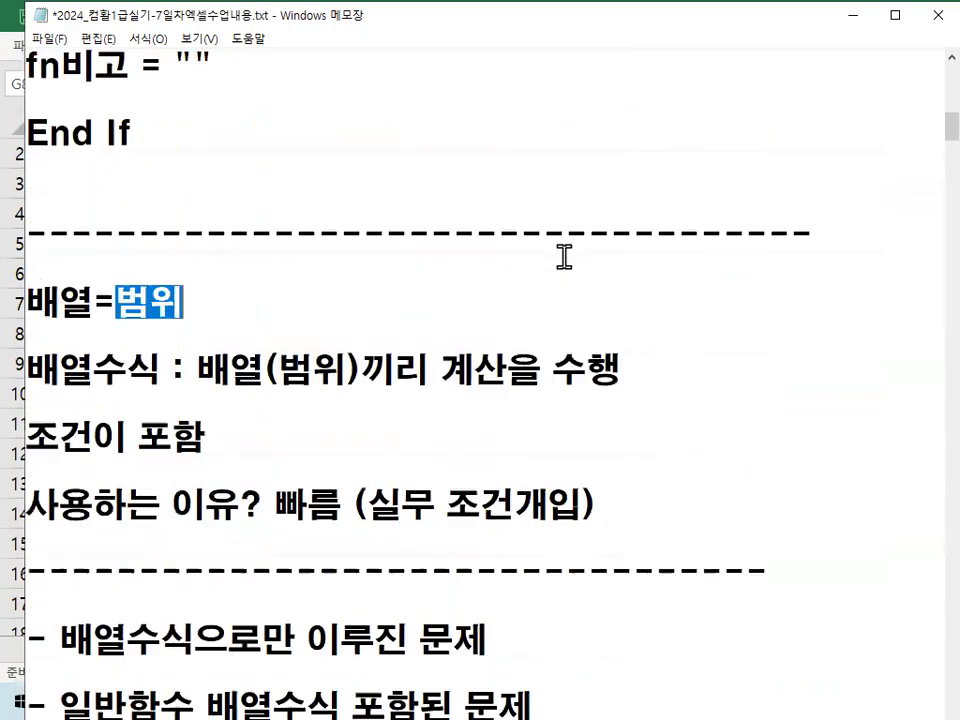
pyautogui.click(228, 275)
pyautogui.press('Return')
pyautogui.press('Return')
pyautogui.press('Return')
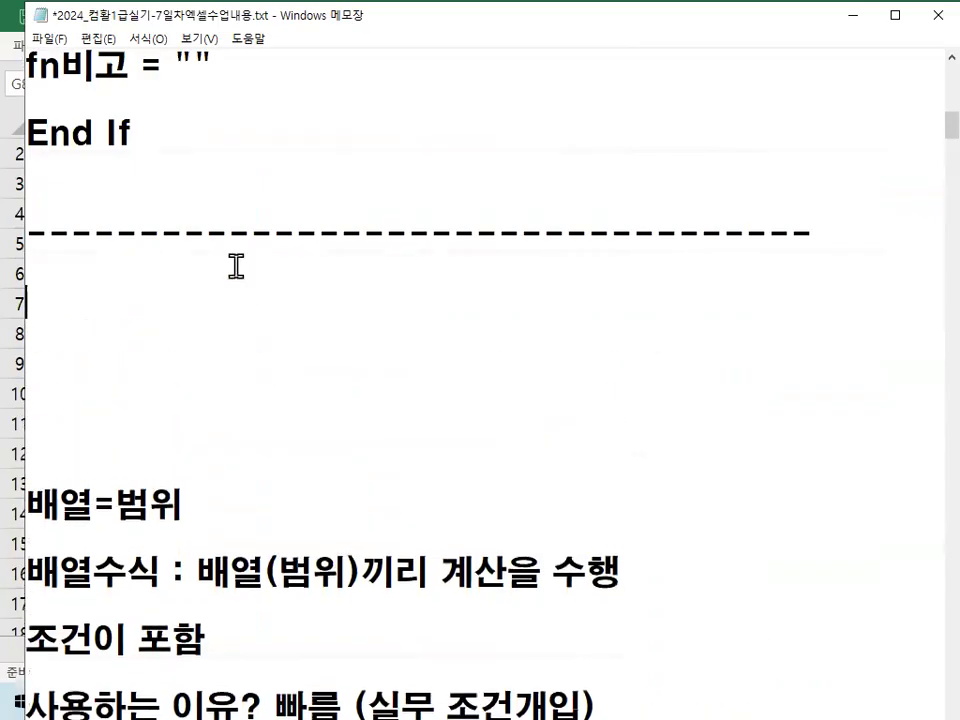
# - Write 계산작업 - 5개문제 on the first blank line under the divider
pyautogui.write('rPtks')
pyautogui.press('BackSpace')
pyautogui.press('BackSpace')
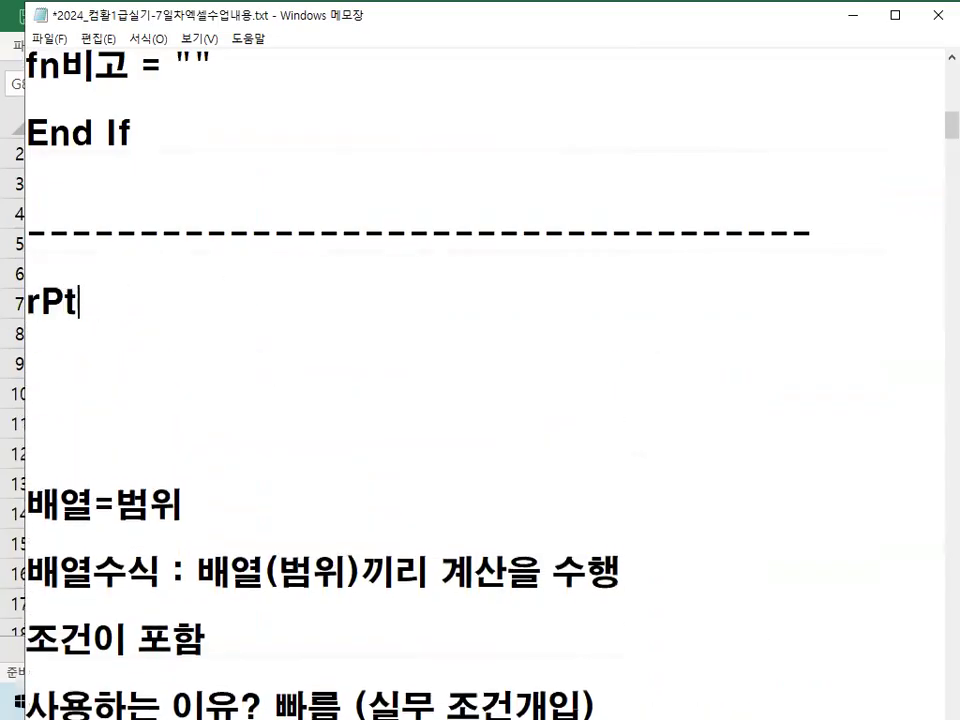
pyautogui.press('BackSpace')
pyautogui.press('BackSpace')
pyautogui.press('BackSpace')
pyautogui.write('계산작ㅇ')
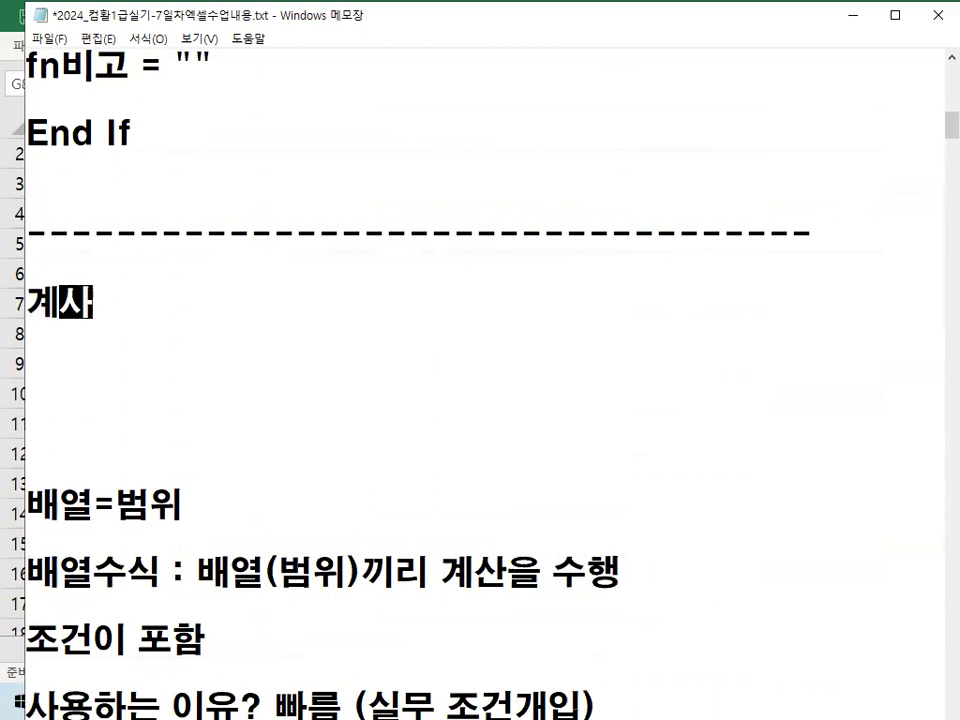
pyautogui.write('ㅓㅂ ')
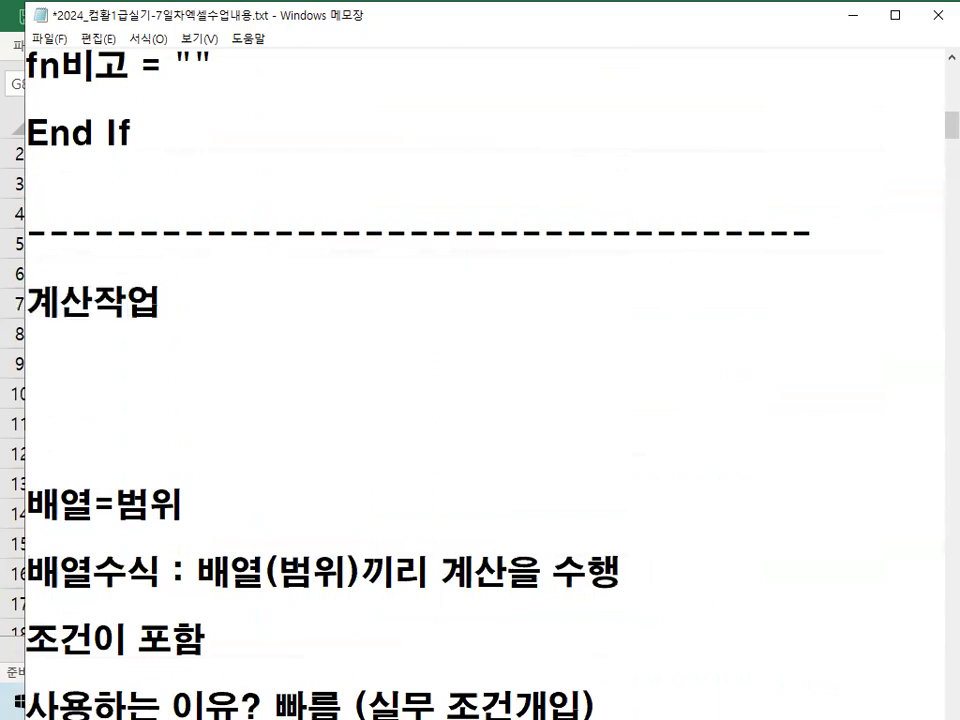
pyautogui.write('- 5개문제')
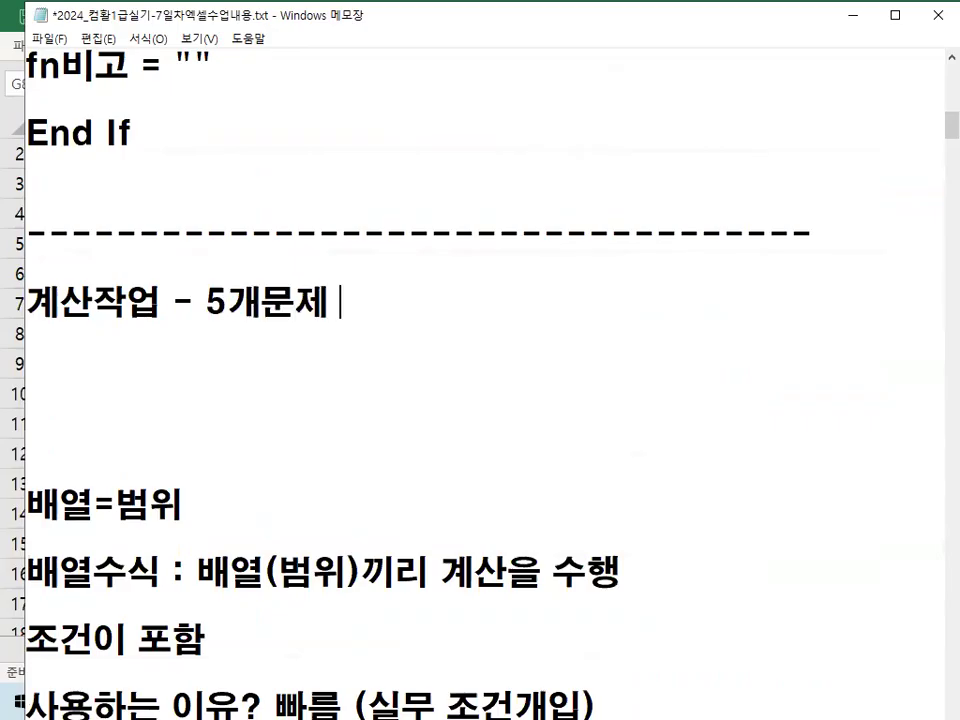
# - Complete the 계산작업 line with the score calculation * 6점 = 30점
pyautogui.write(' * 9')
pyautogui.press('BackSpace')
pyautogui.write('6점 ')
pyautogui.write('= 30ㅈㅁ')
pyautogui.press('BackSpace')
pyautogui.press('BackSpace')
pyautogui.write('ㅓ')
pyautogui.press('BackSpace')
pyautogui.write('점')
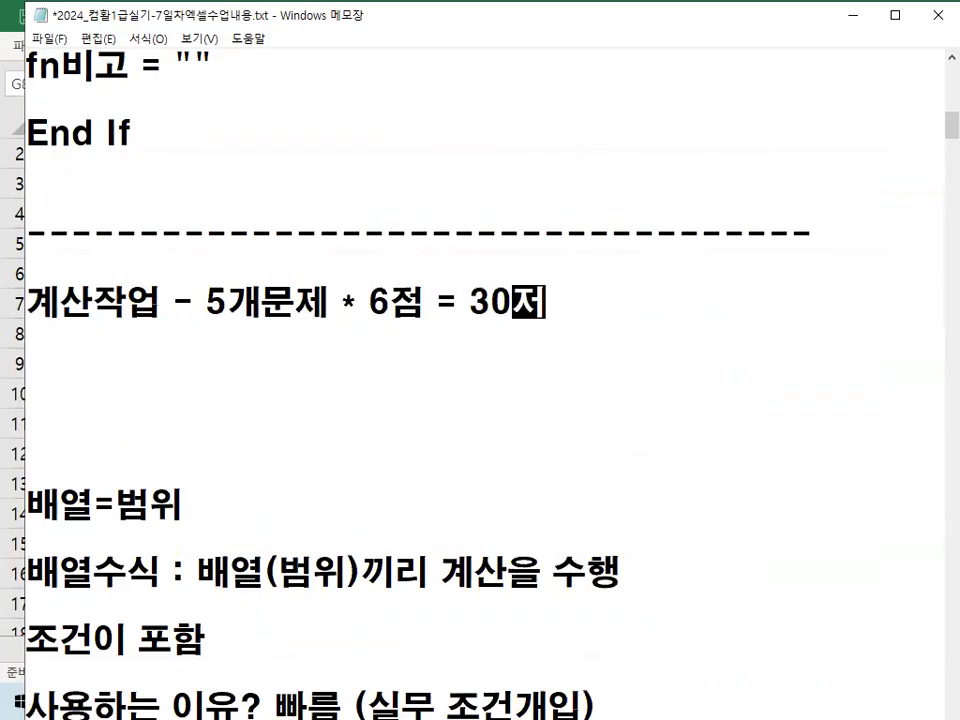
# - Add more blank lines and write 기본점수 : 65점 under the 계산작업 line, followed by a row of dashes
pyautogui.press('Return')
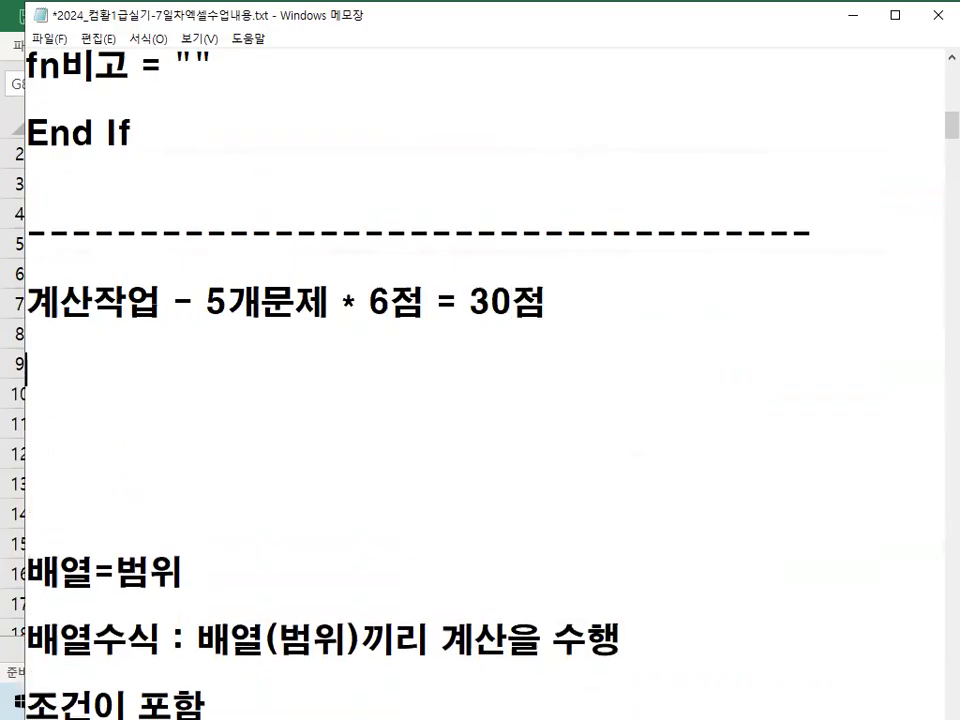
pyautogui.press('Return')
pyautogui.press('Return')
pyautogui.press('Return')
pyautogui.press('Return')
pyautogui.press('Return')
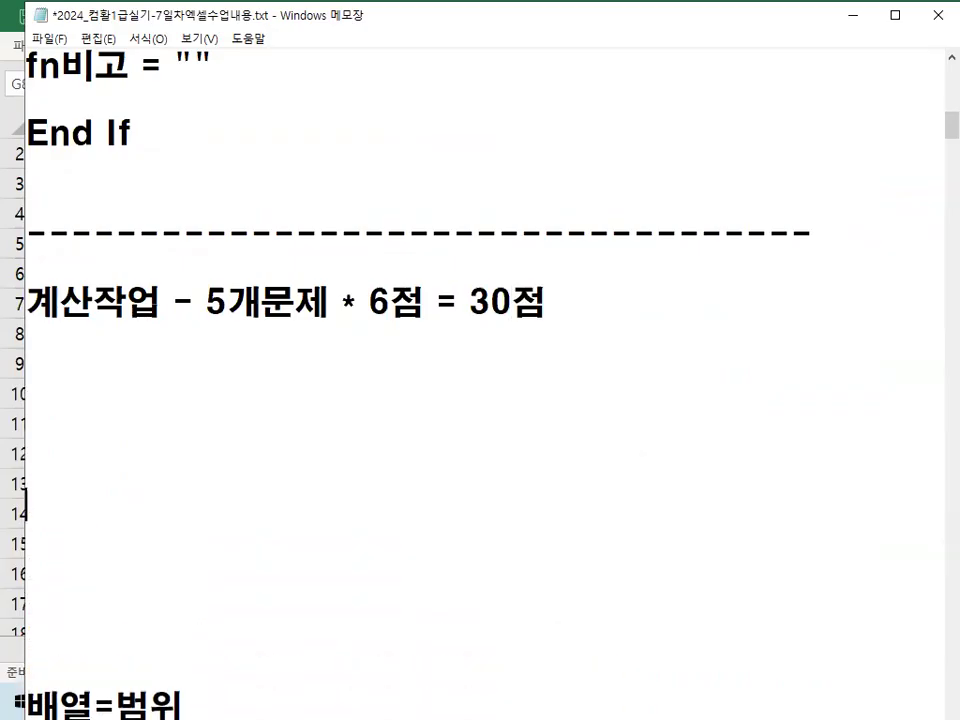
pyautogui.scroll(-2, 260, 232)
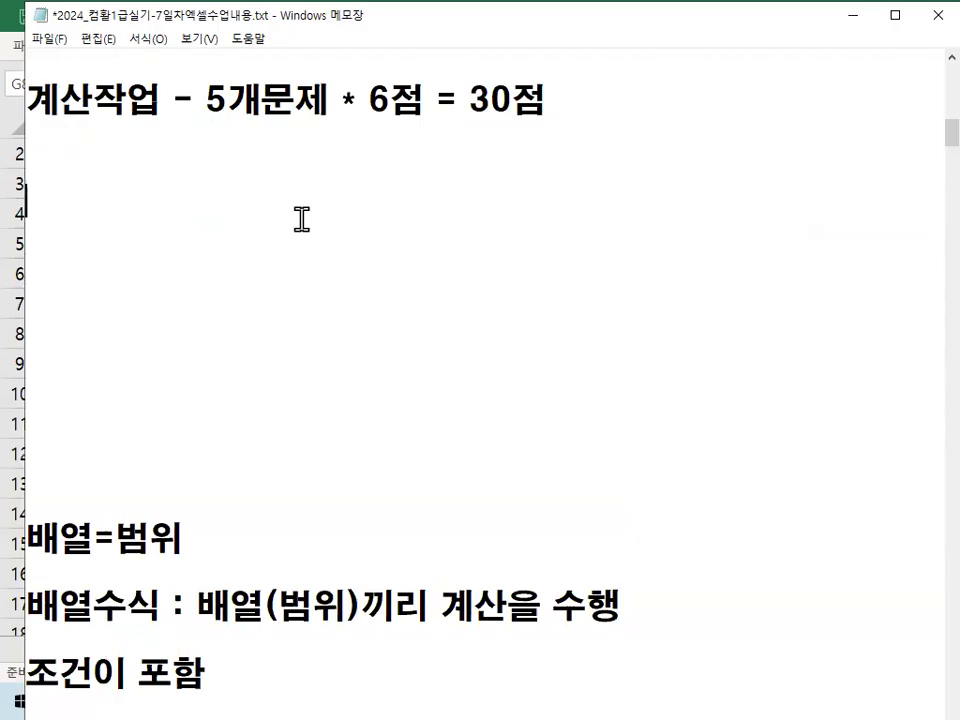
pyautogui.write('기본점수')
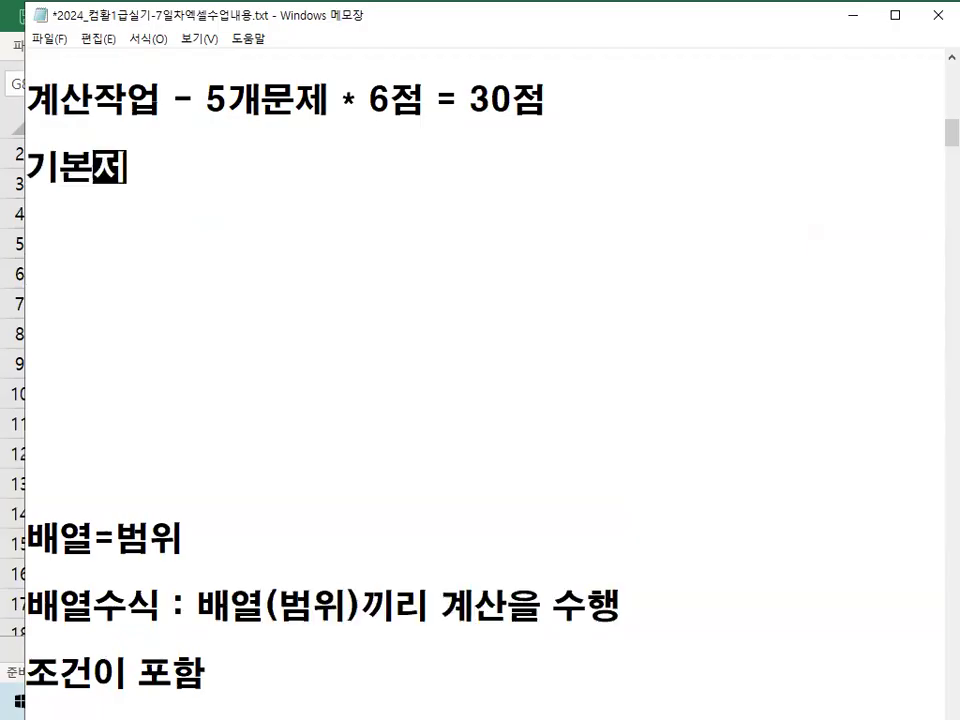
pyautogui.write(' ?:')
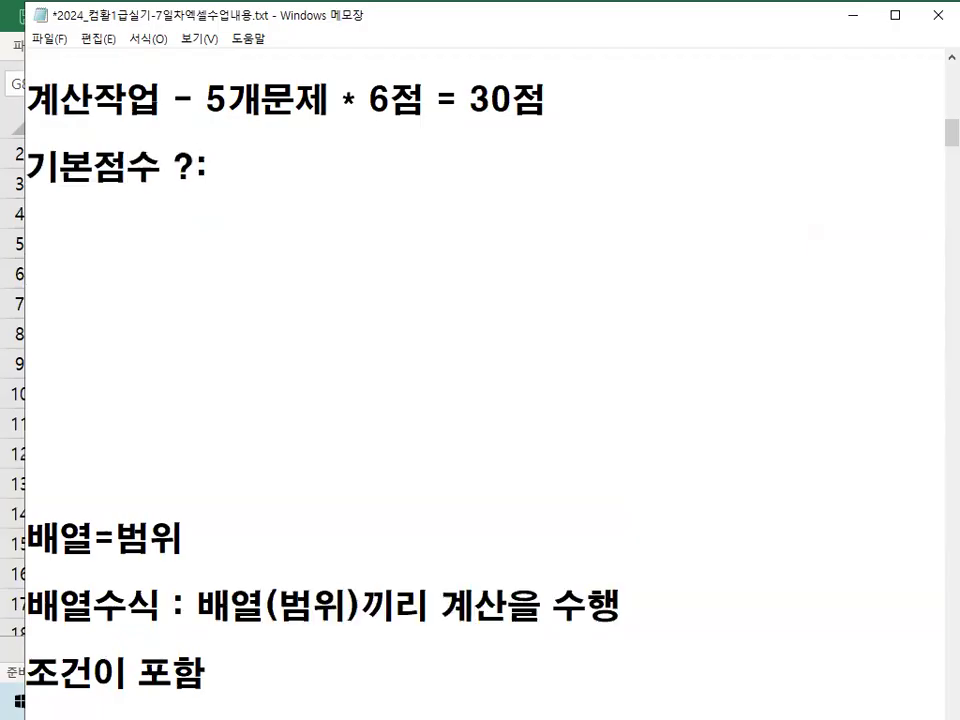
pyautogui.write(' : 65점')
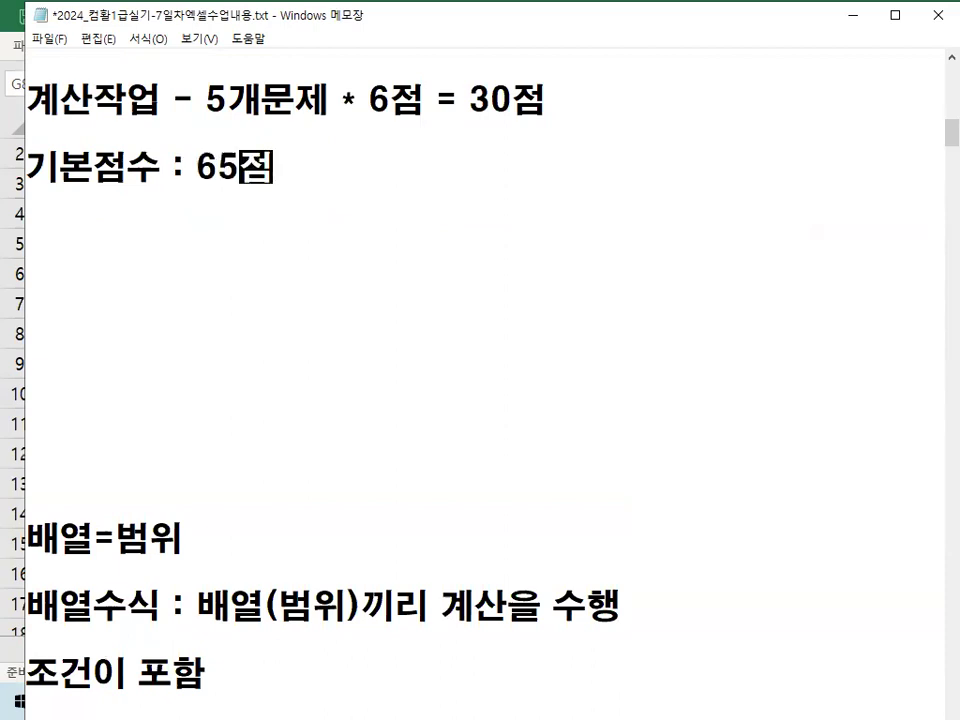
pyautogui.press('Return')
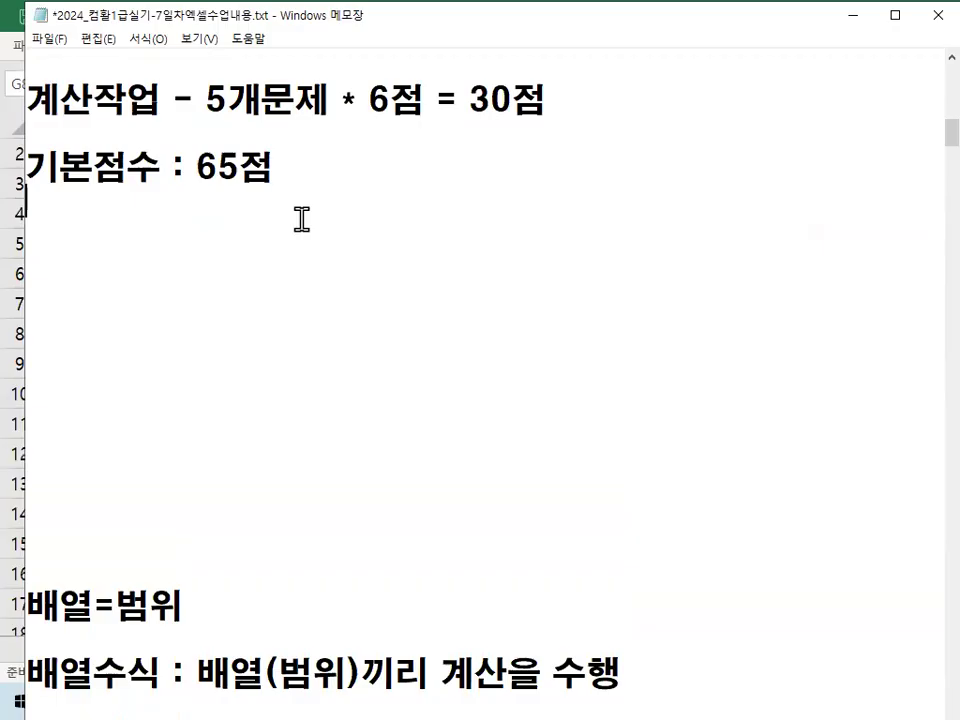
pyautogui.write('-------------')
# - Append + 배열수식,사용자지정함수 after a gap on the 기본점수 line
pyautogui.press('Up')
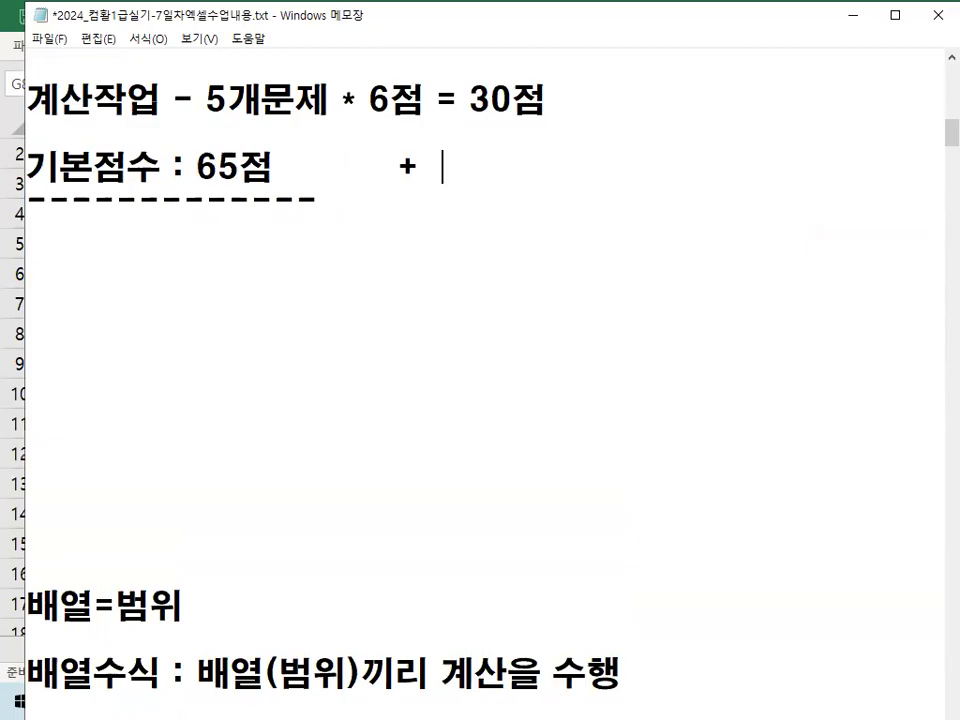
pyautogui.write('배여루ㅅ')
pyautogui.press('BackSpace')
pyautogui.press('BackSpace')
pyautogui.press('BackSpace')
pyautogui.write('열수식,')
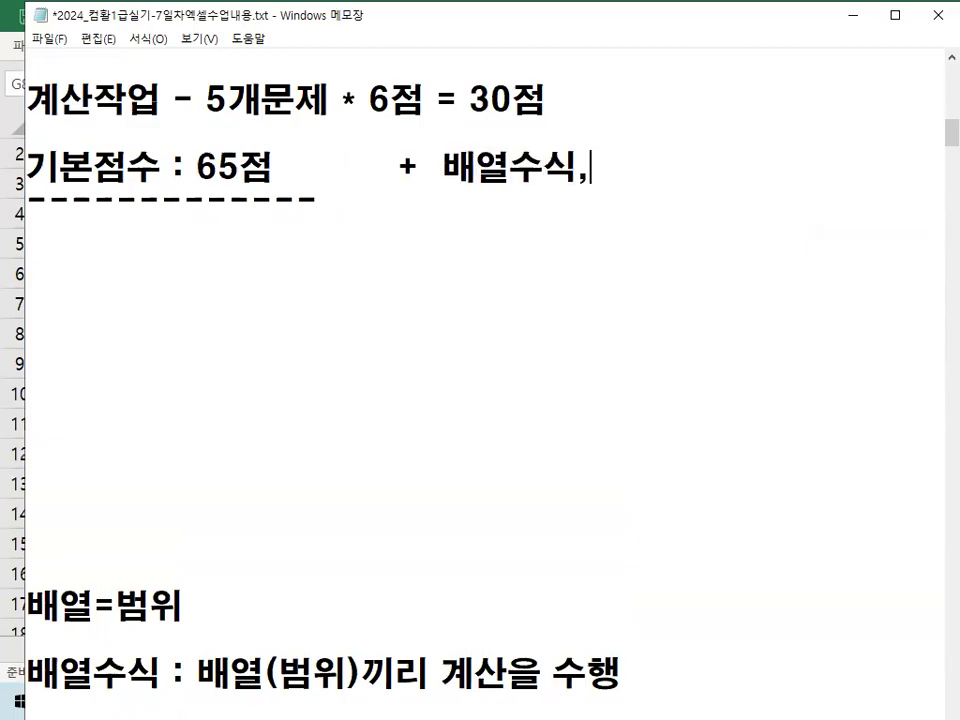
pyautogui.write('사용자지정ㅎㅏㅁ수')
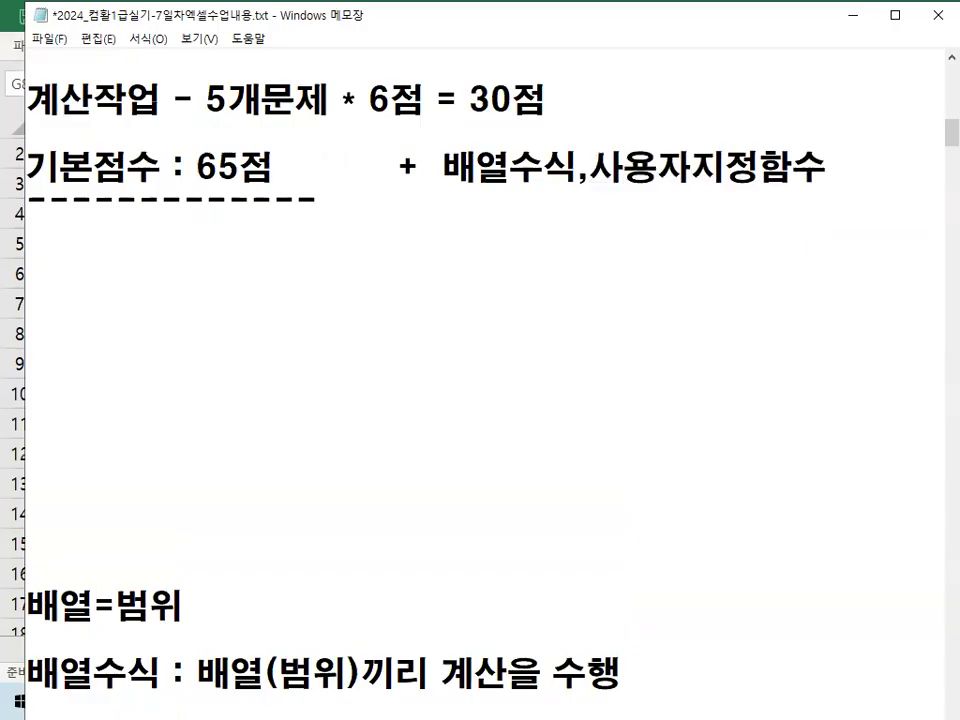
# - Correct 사용자지정함수 to 사용자정의함수 on the 기본점수 line
pyautogui.moveTo(596, 172); pyautogui.dragTo(783, 172)
pyautogui.click(829, 189)
pyautogui.press('Left')
pyautogui.press('Left')
pyautogui.press('Left')
pyautogui.press('Left')
pyautogui.write('정의')
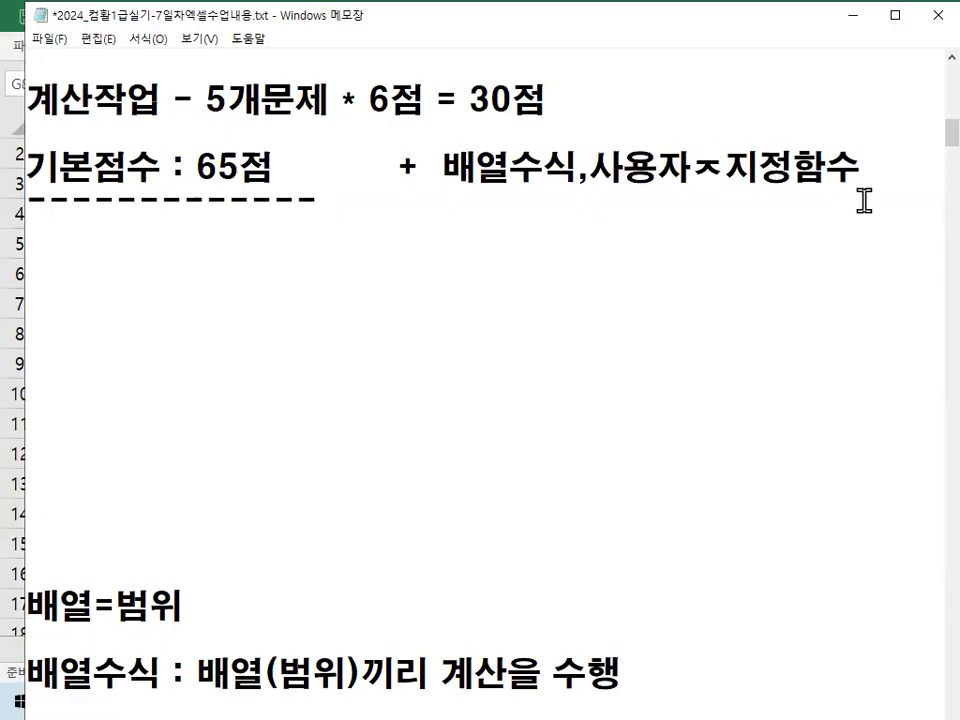
pyautogui.press('Delete')
pyautogui.press('Delete')
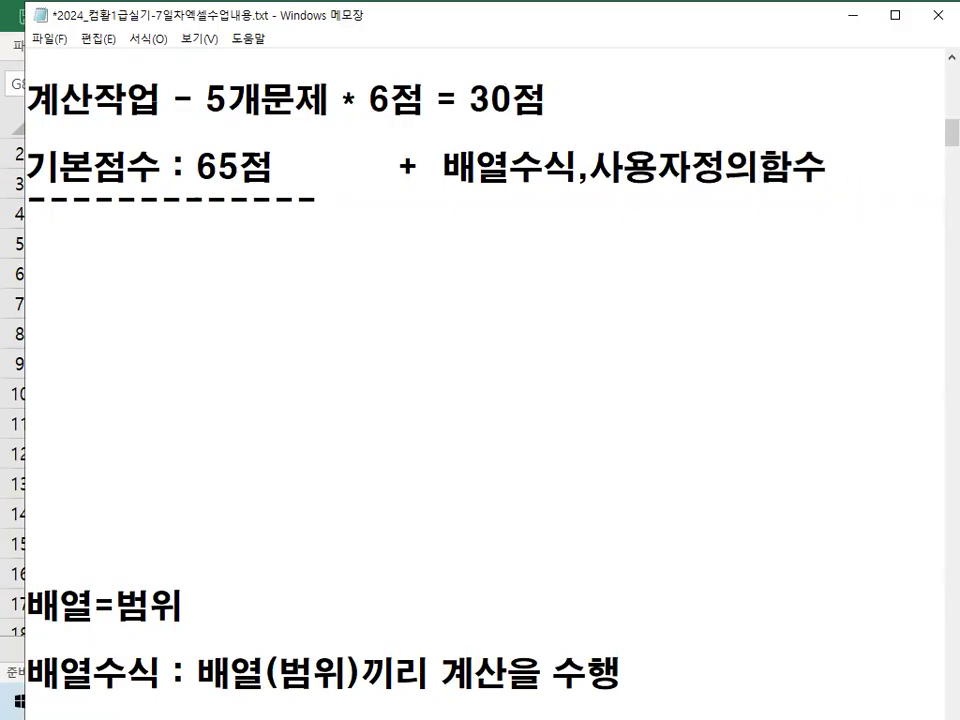
# - Underline 배열수식 and 사용자정의함수 with the screen pen, mark them 2 and 1, and clear the marks
pyautogui.hotkey('ctrl', '2')
pyautogui.moveTo(615, 186); pyautogui.dragTo(782, 184)
pyautogui.moveTo(455, 184); pyautogui.dragTo(589, 187)
pyautogui.moveTo(512, 212)
pyautogui.mouseDown()
pyautogui.moveTo(524, 214)
pyautogui.moveTo(540, 251)
pyautogui.mouseUp()
pyautogui.moveTo(714, 196); pyautogui.dragTo(719, 243)
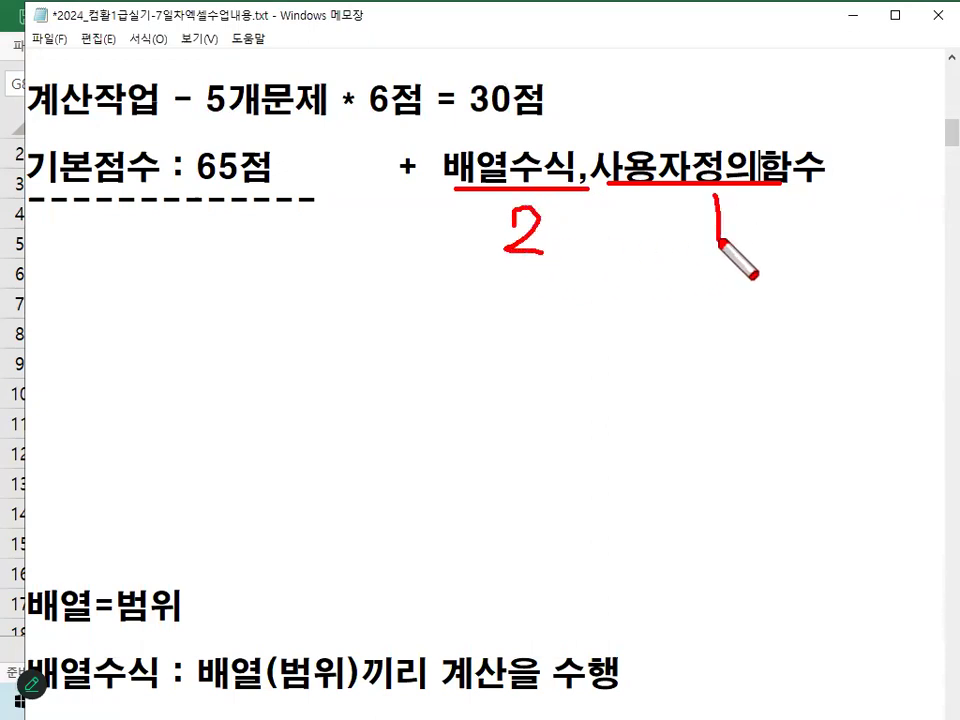
pyautogui.press('Escape')
# - Write + 일반함수 on the line below the row of dashes
pyautogui.click(384, 168)
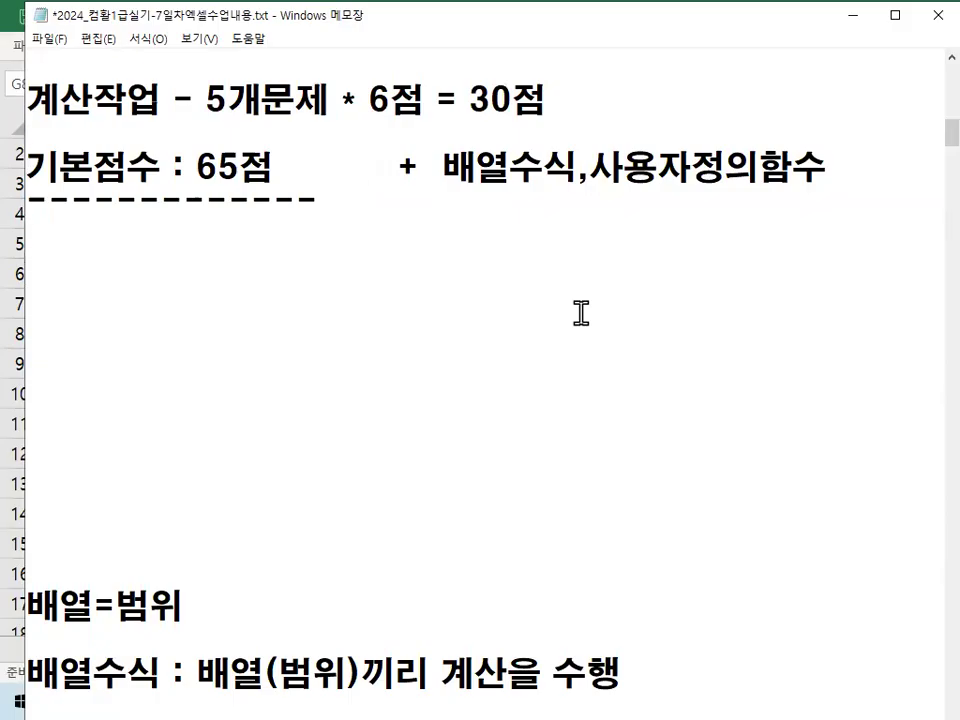
pyautogui.write('+ 읿')
pyautogui.write('반함수')
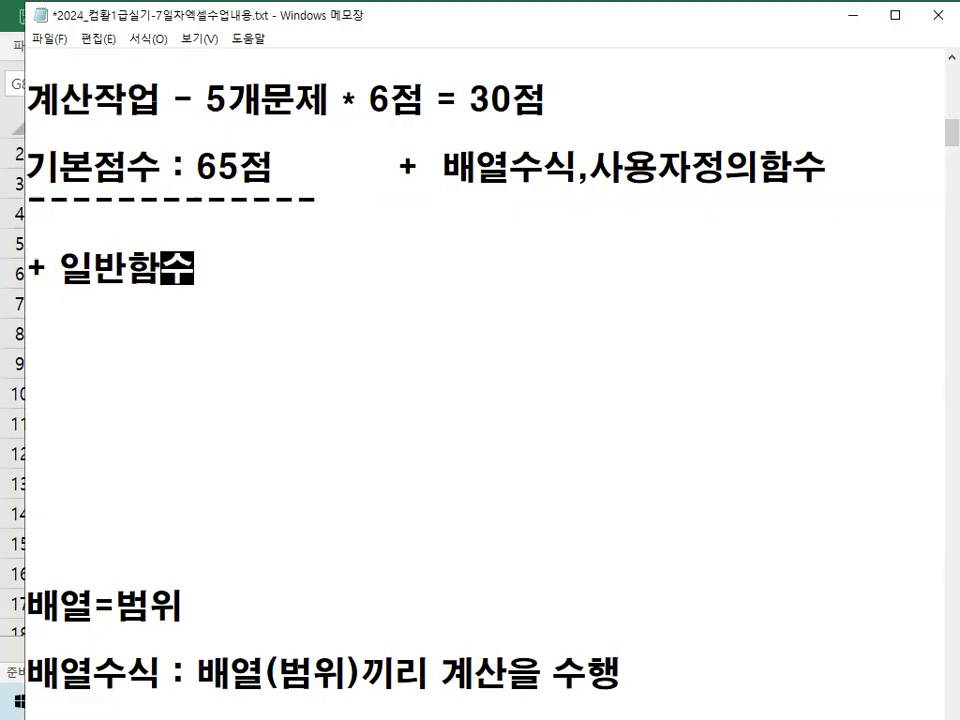
# - Append (2문제) to the + 일반함수 line and select that line
pyautogui.write('(2문제')
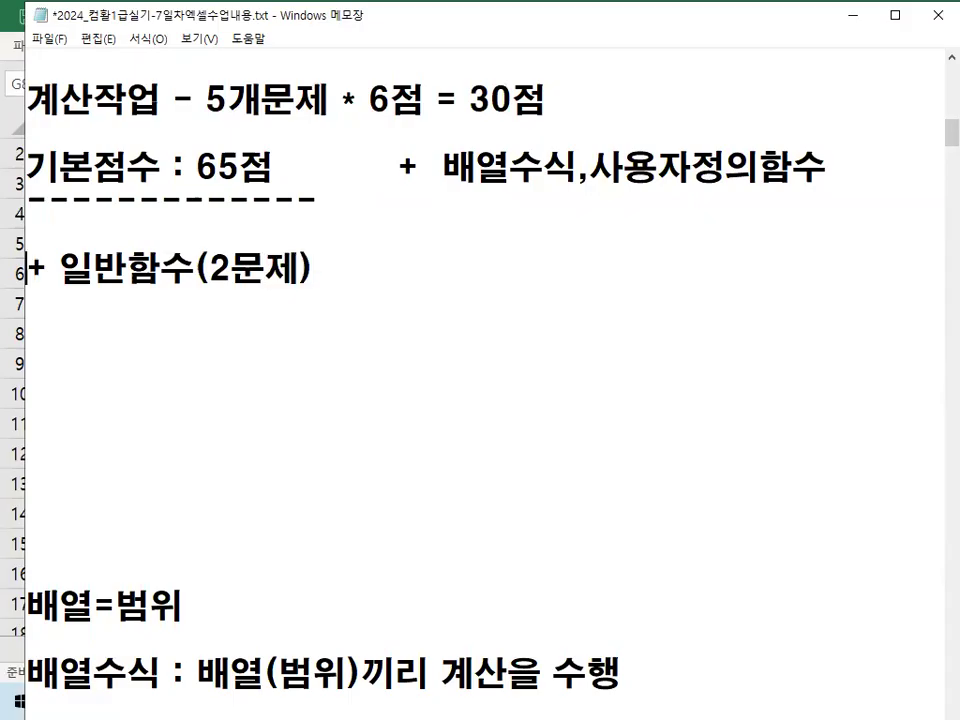
pyautogui.moveTo(26, 268); pyautogui.dragTo(315, 268)
# - Mark 일반함수(2문제) with the screen pen, underline, circle and cross out 배열수식 and 사용자정의함수, and clear the marks
pyautogui.moveTo(45, 262); pyautogui.dragTo(290, 259)
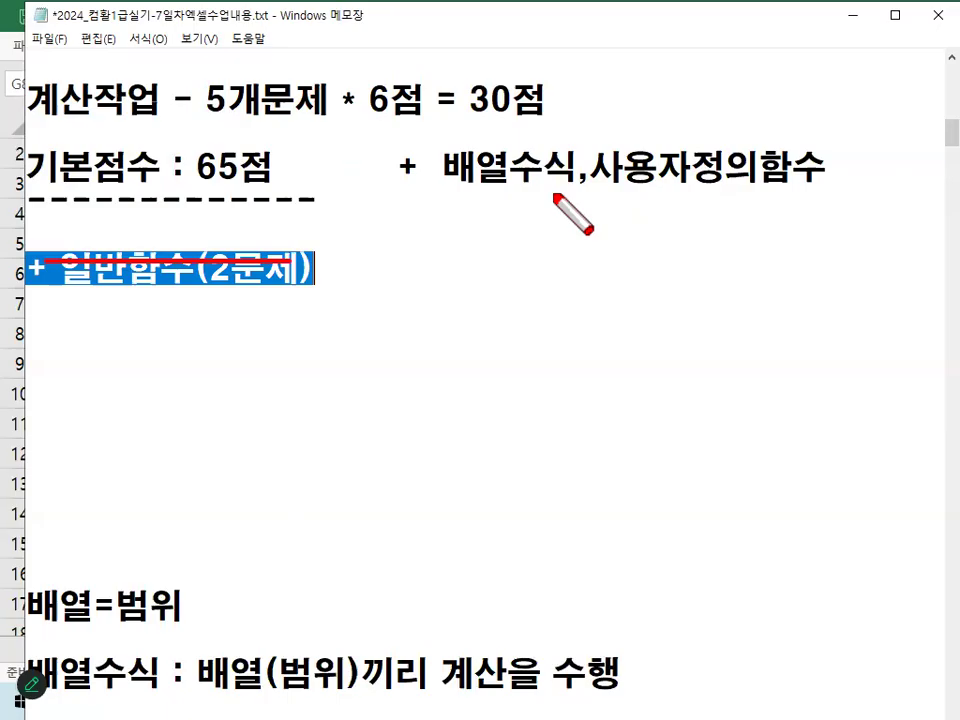
pyautogui.moveTo(458, 189); pyautogui.dragTo(729, 189)
pyautogui.moveTo(675, 205); pyautogui.dragTo(818, 160)
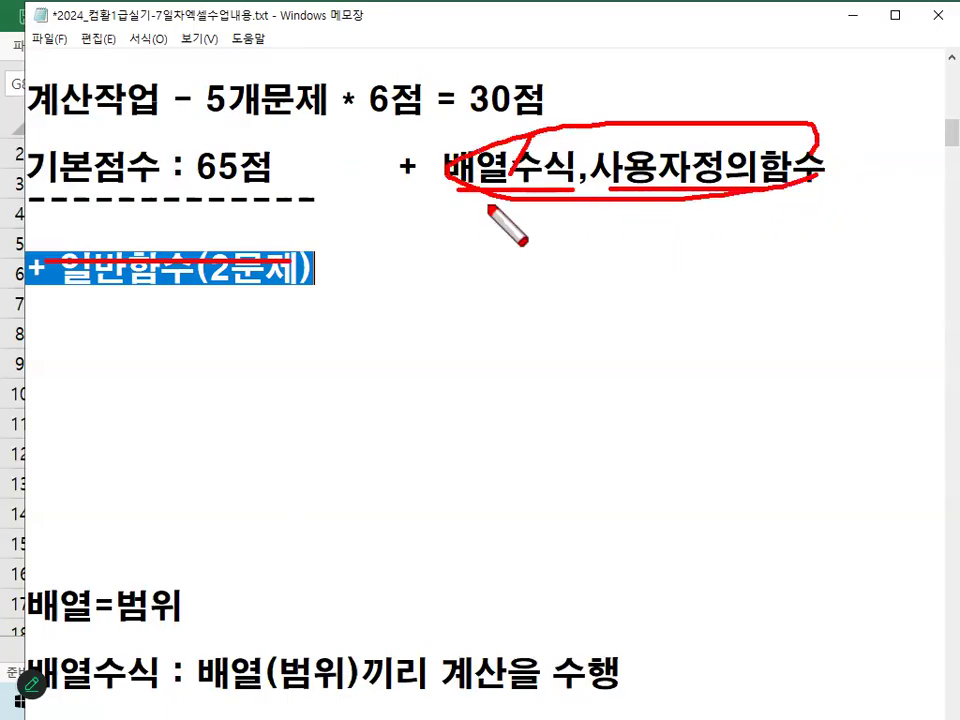
pyautogui.moveTo(507, 168); pyautogui.dragTo(489, 205)
pyautogui.moveTo(498, 178); pyautogui.dragTo(541, 204)
pyautogui.moveTo(682, 140); pyautogui.dragTo(666, 196)
pyautogui.moveTo(672, 168); pyautogui.dragTo(692, 182)
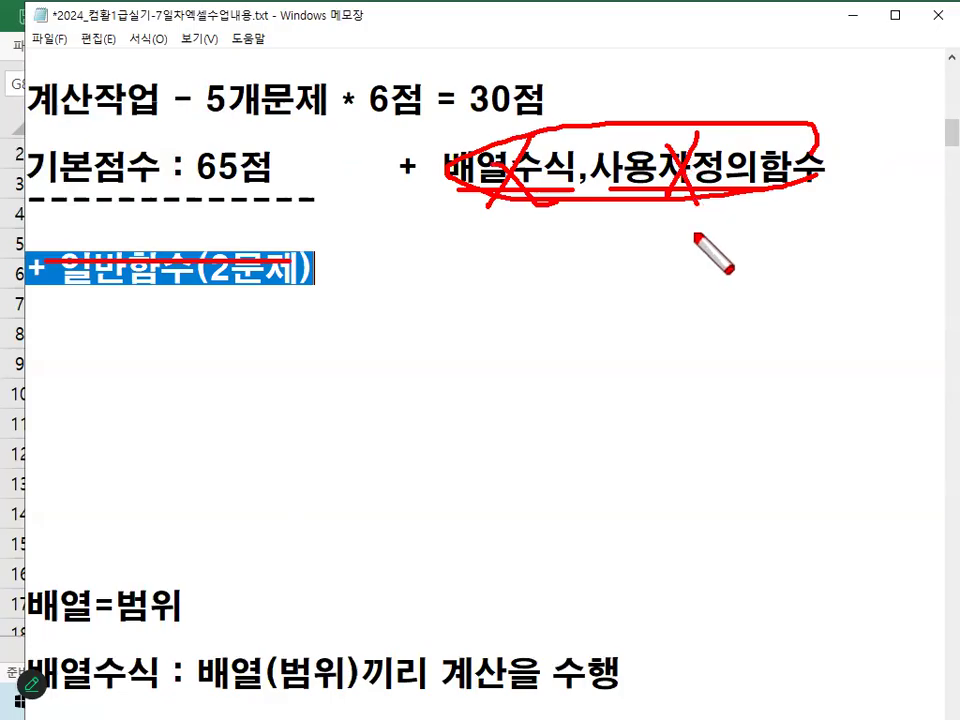
pyautogui.press('Escape')
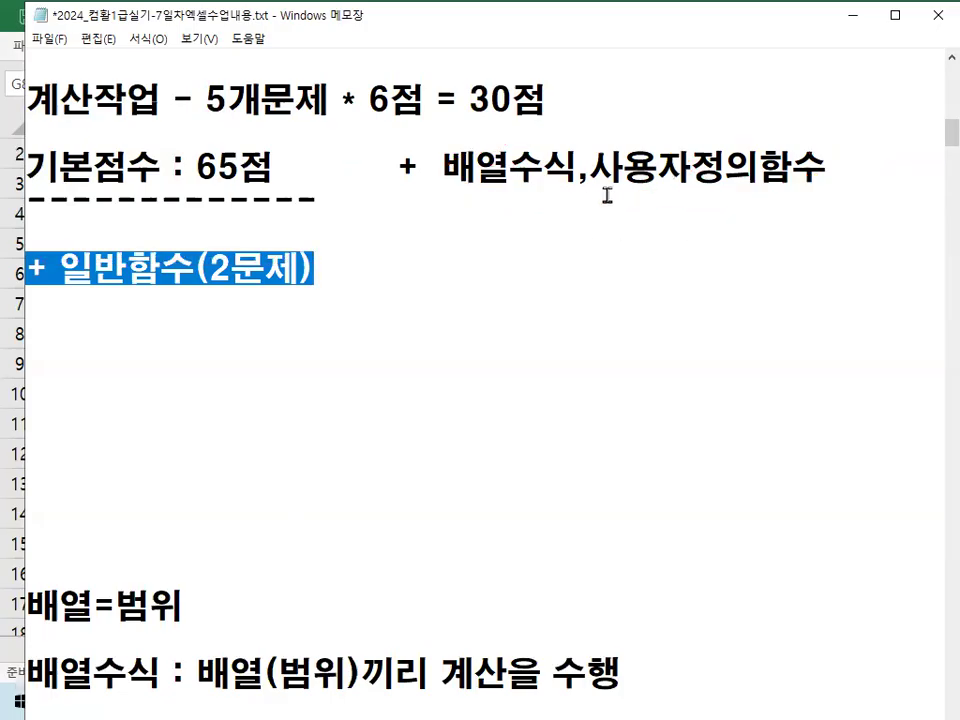
# - Delete + 배열수식,사용자정의함수 after 기본점수 : 65점, together with the dashes and the + 일반함수(2문제) line beneath it
pyautogui.moveTo(400, 167); pyautogui.dragTo(491, 272)
pyautogui.press('Delete')
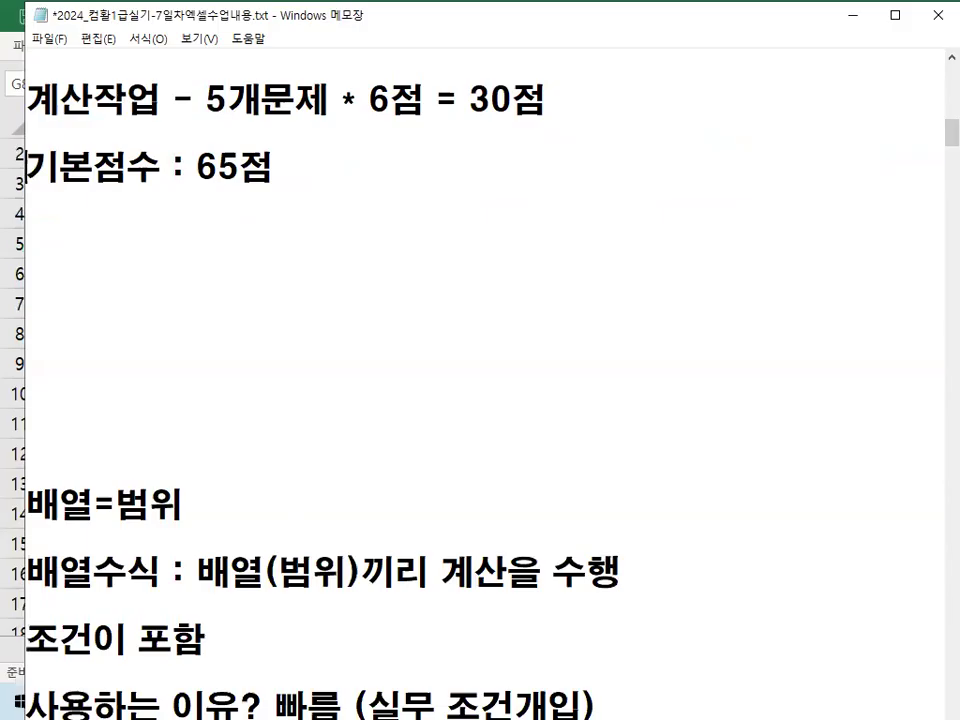
# - Write 3문제 : 사용자정의함수 + 배열수식2문제 on a new line above the 기본점수 line
pyautogui.press('Return')
pyautogui.press('Return')
pyautogui.write('3')
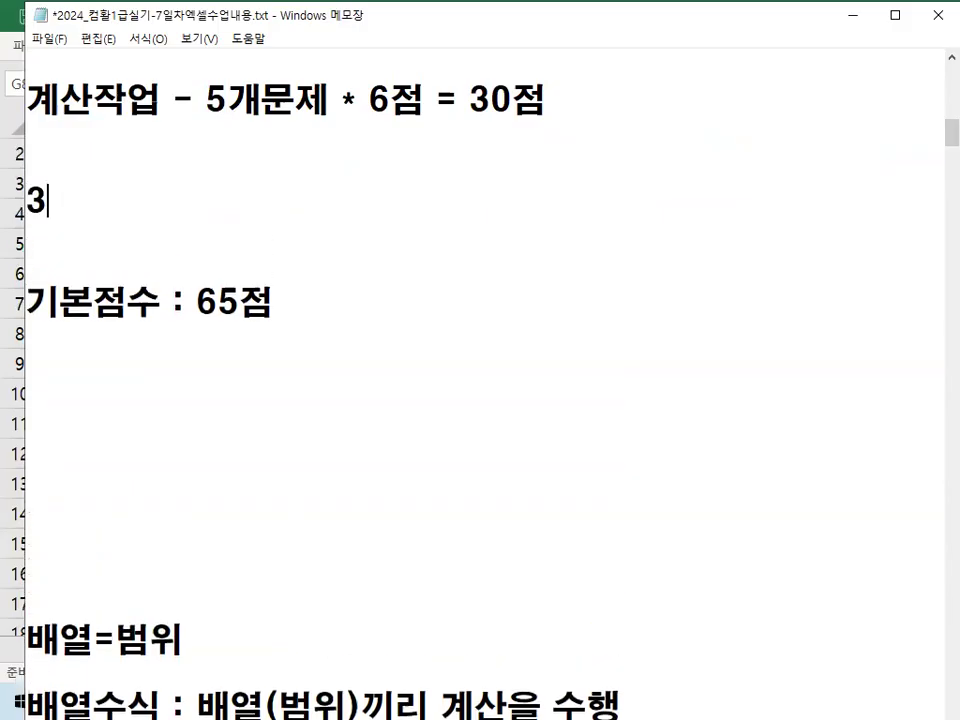
pyautogui.write('문제 : 사용장')
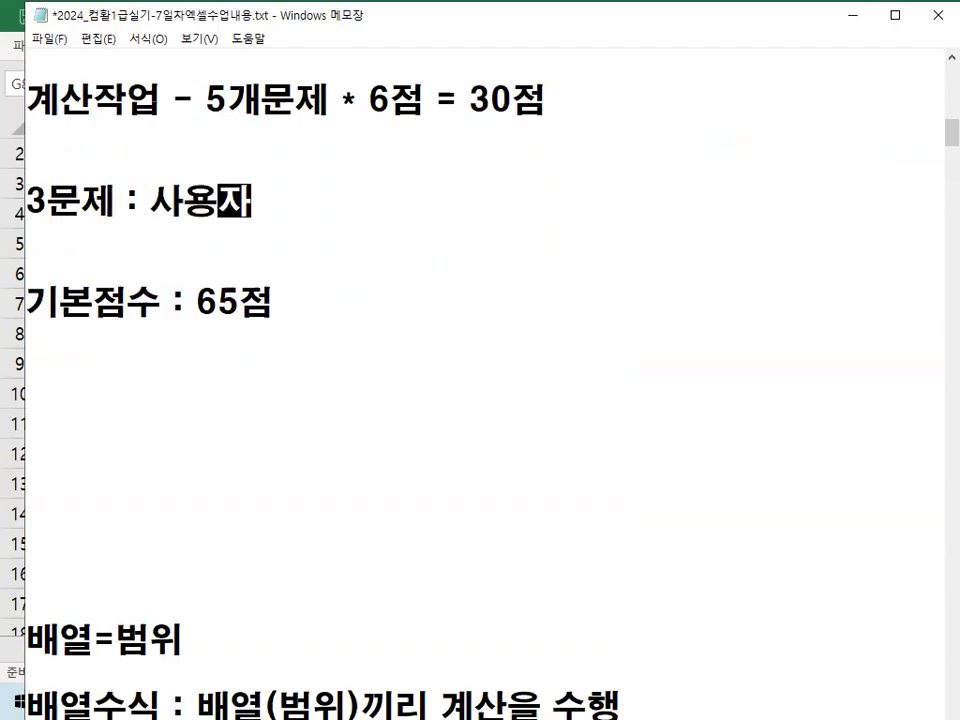
pyautogui.write('어으')
pyautogui.press('BackSpace')
pyautogui.press('BackSpace')
pyautogui.write('정의')
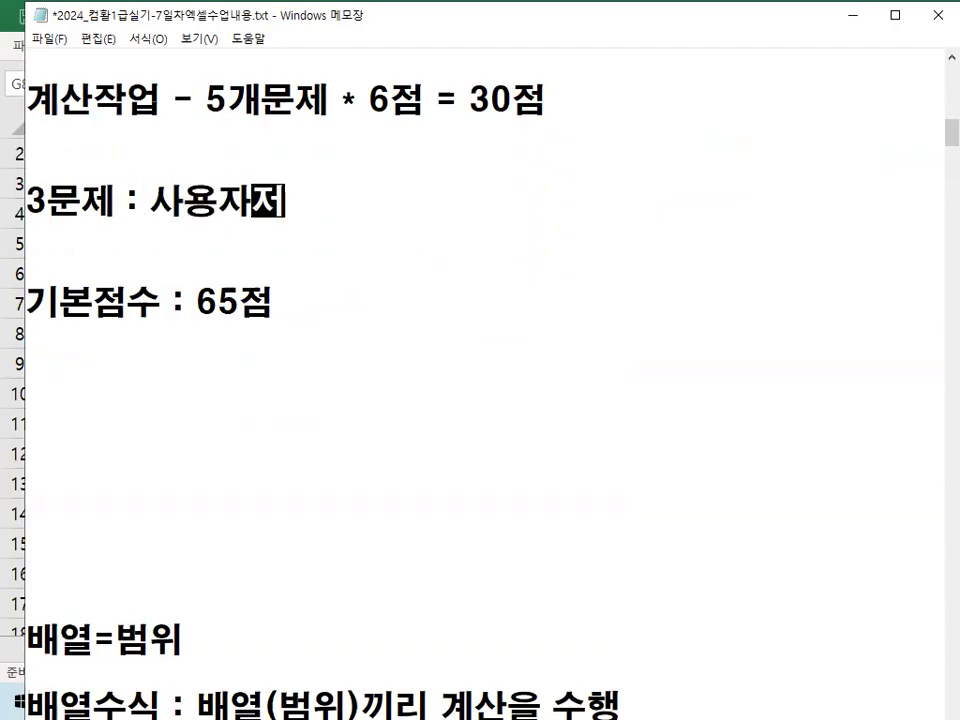
pyautogui.write('함수 + 배열수식')
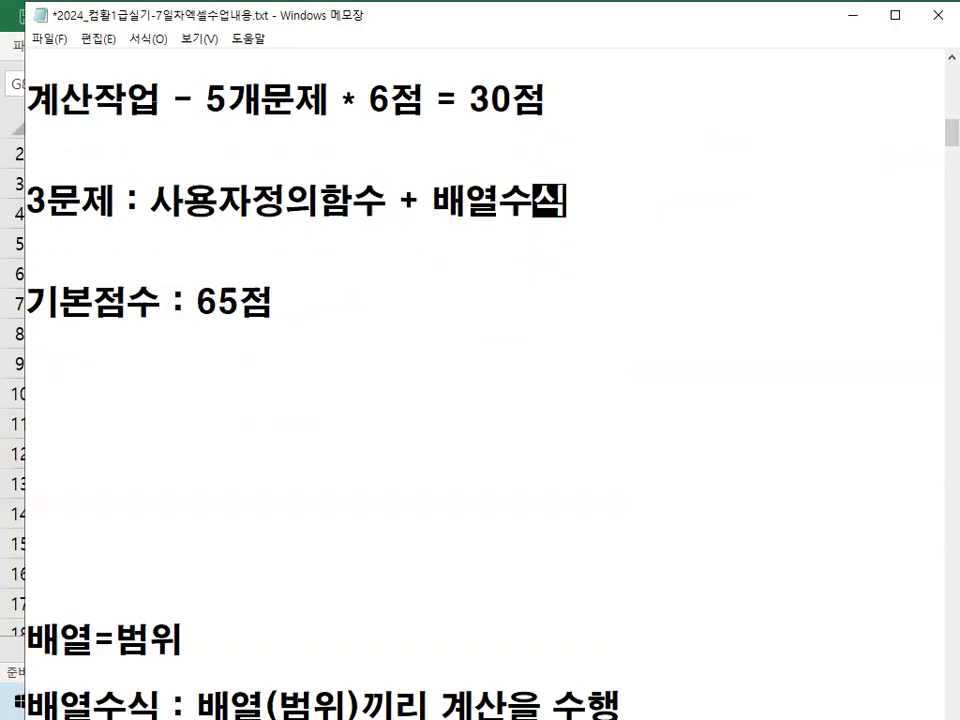
pyautogui.write('2문제')
# - Delete the 기본점수 : 65점 line and surplus blank lines beneath it
pyautogui.press('Down')
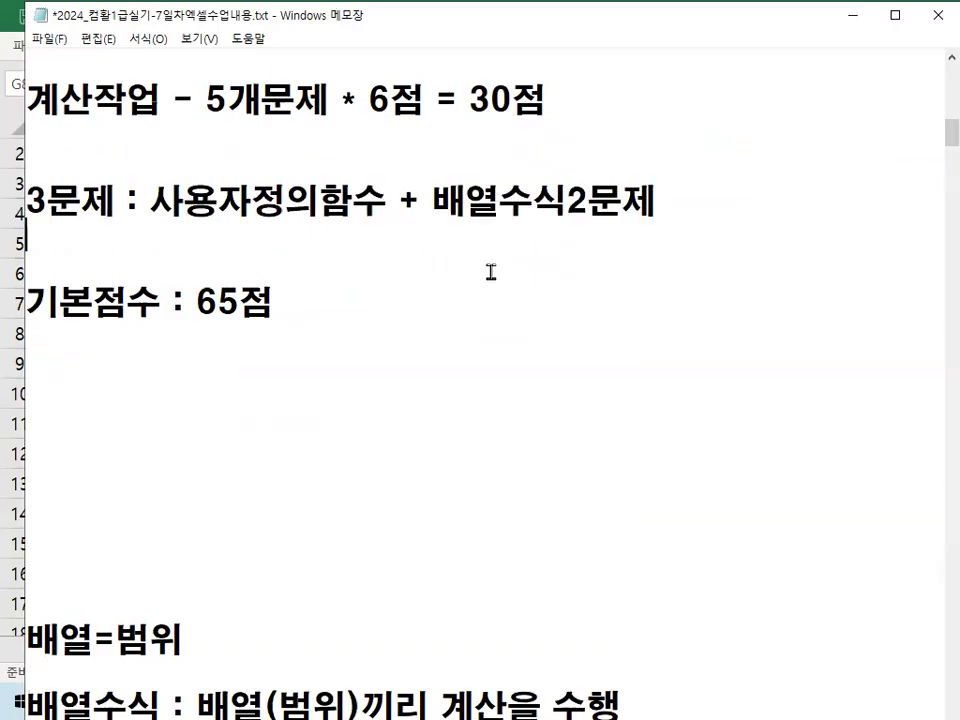
pyautogui.press('Down')
pyautogui.hotkey('shift', 'End')
pyautogui.press('Delete')
pyautogui.press('Delete')
pyautogui.press('Delete')
pyautogui.press('Delete')
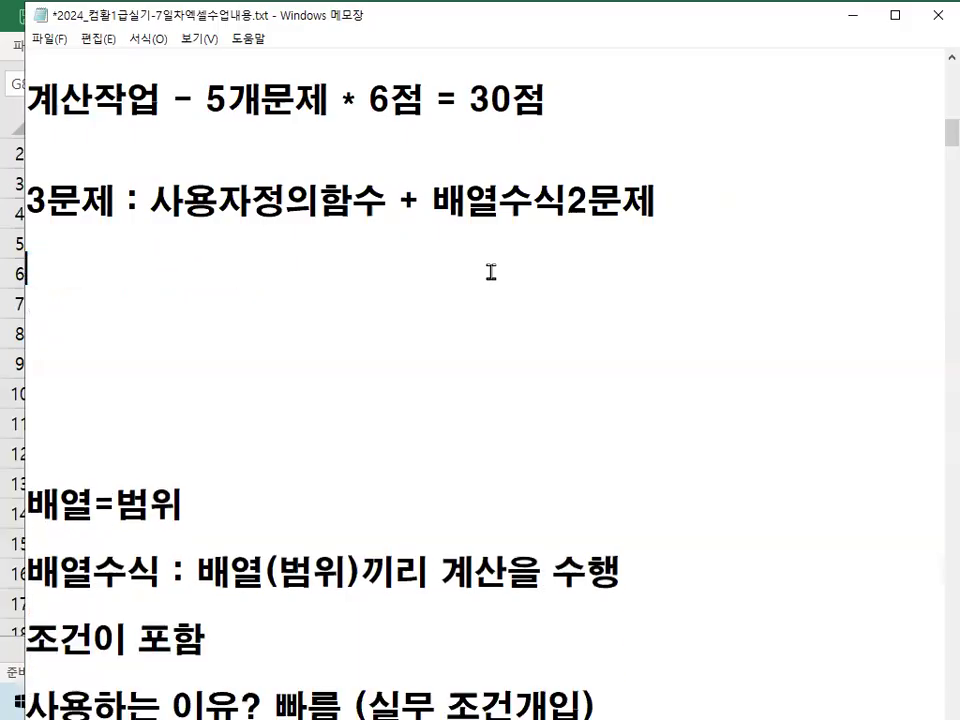
# - Add a long row of dashes ending in 1 below the 3문제 line and remove the blank lines before 배열=범위
pyautogui.write('-----------------------------------1')
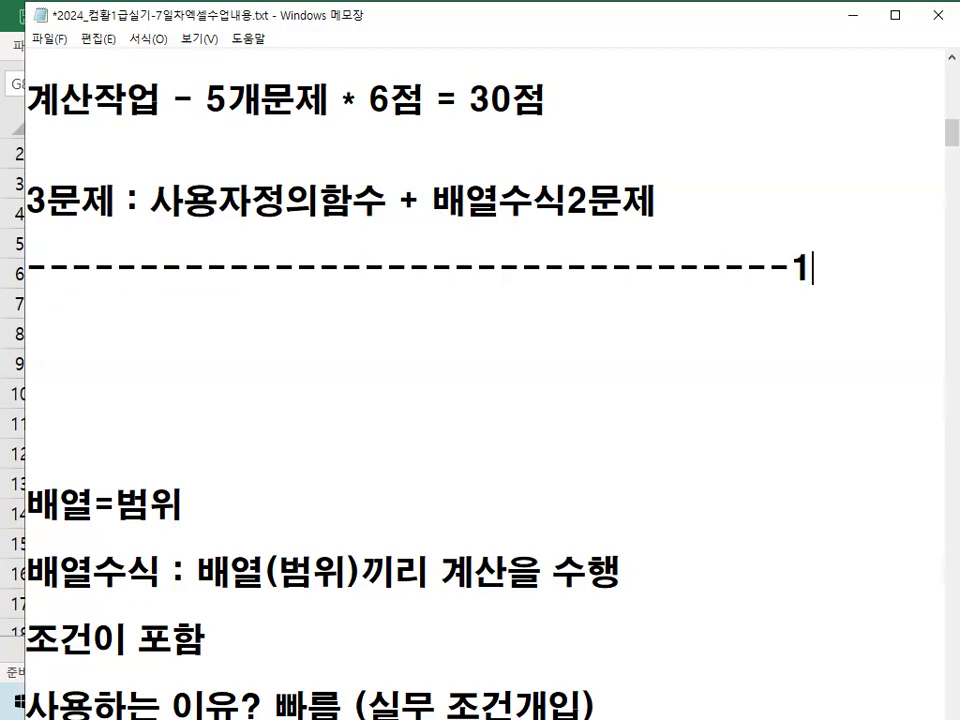
pyautogui.press('Delete')
pyautogui.press('Delete')
pyautogui.press('Delete')
pyautogui.press('Delete')
pyautogui.press('Delete')
pyautogui.press('Delete')
# - In the 배열수식 공식 5가지 heading, underline if 사용 and if 사용하지 않는냐 with the screen pen, circle if, and clear the marks
pyautogui.scroll(-2, 617, 219)
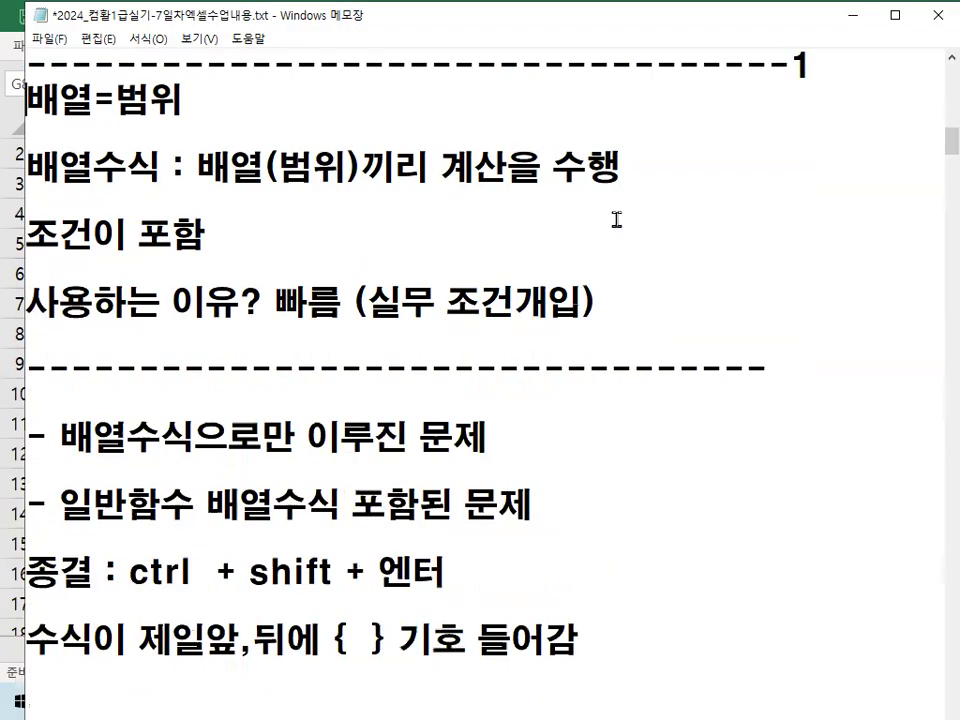
pyautogui.scroll(-4, 617, 219)
pyautogui.scroll(1, 640, 255)
pyautogui.hotkey('ctrl', 'alt', 'g')
pyautogui.moveTo(410, 226); pyautogui.dragTo(490, 225)
pyautogui.moveTo(553, 221); pyautogui.dragTo(820, 222)
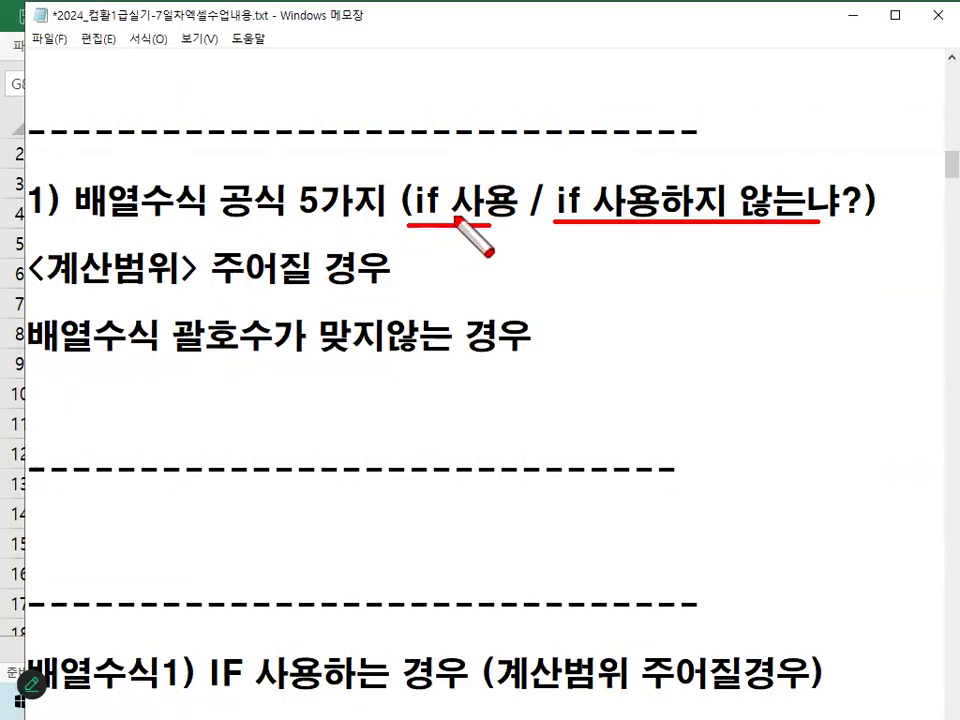
pyautogui.moveTo(403, 199); pyautogui.dragTo(489, 214)
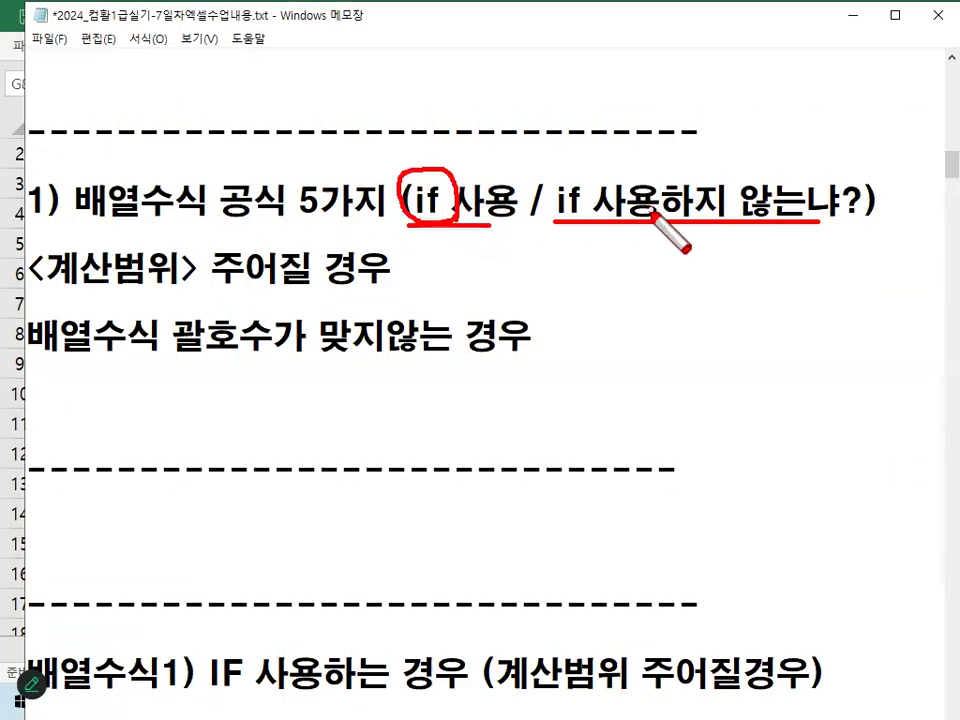
pyautogui.moveTo(640, 165); pyautogui.dragTo(657, 210)
pyautogui.press('Escape')
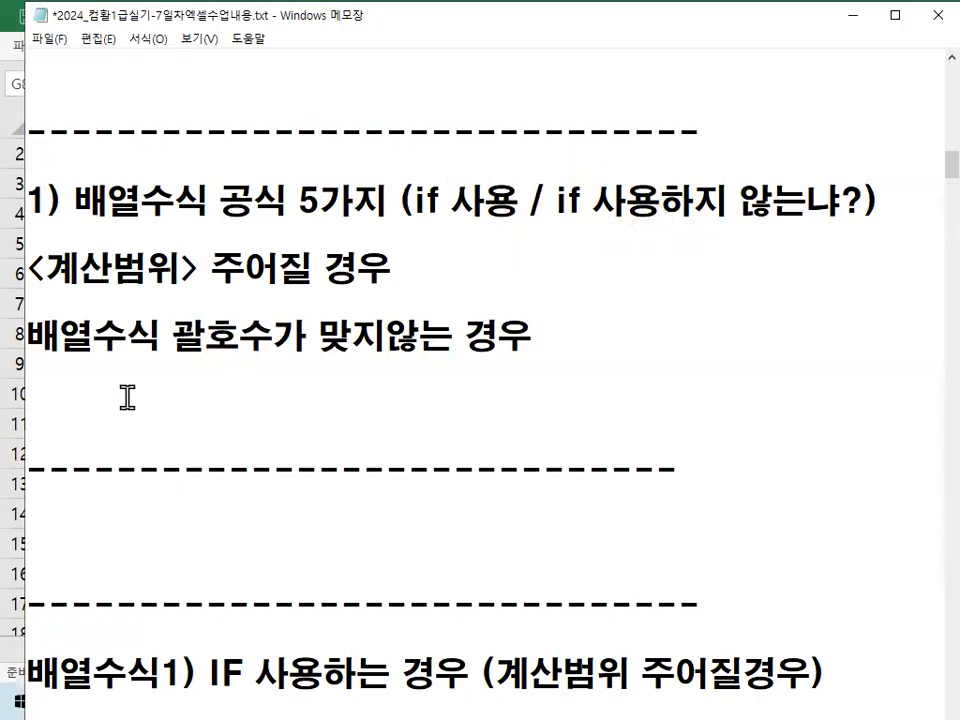
# - Highlight the 계산범위 주어질 경우 note, then delete the 배열수식 괄호수가 맞지않는 경우 line and the extra dashed row and blank lines below
pyautogui.moveTo(46, 268); pyautogui.dragTo(410, 268)
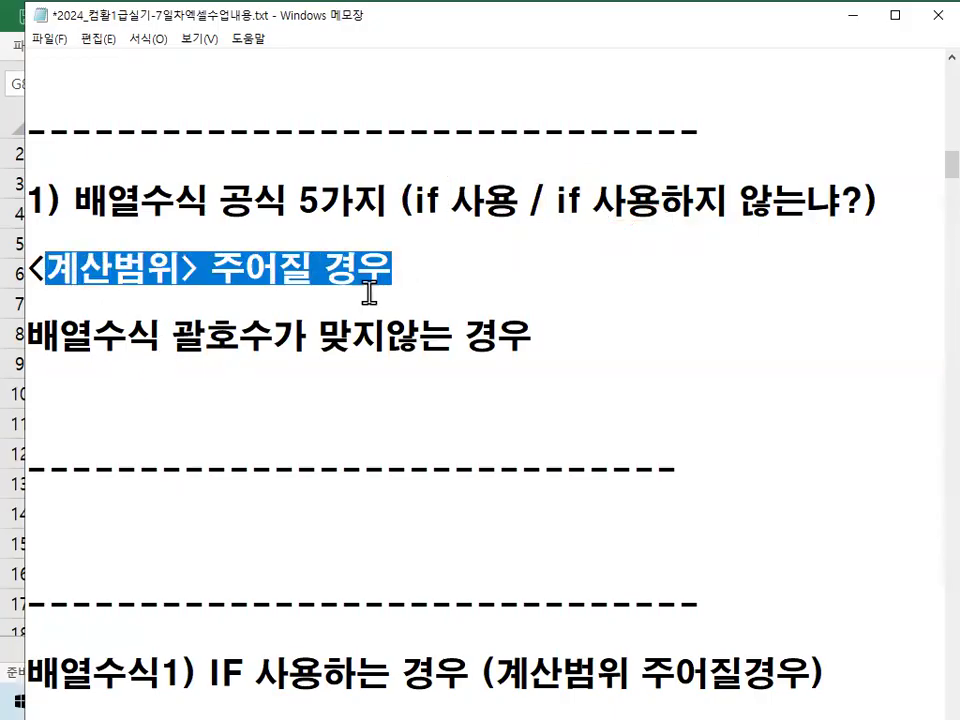
pyautogui.click(34, 341)
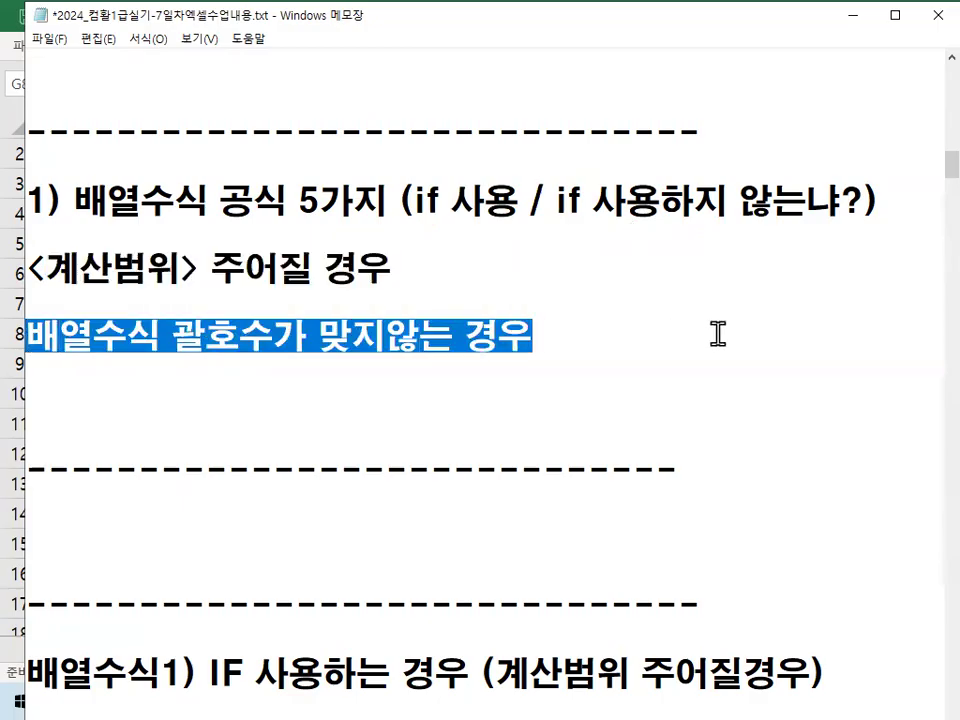
pyautogui.press('Delete')
pyautogui.press('Down')
pyautogui.press('Down')
pyautogui.hotkey('shift', 'Down')
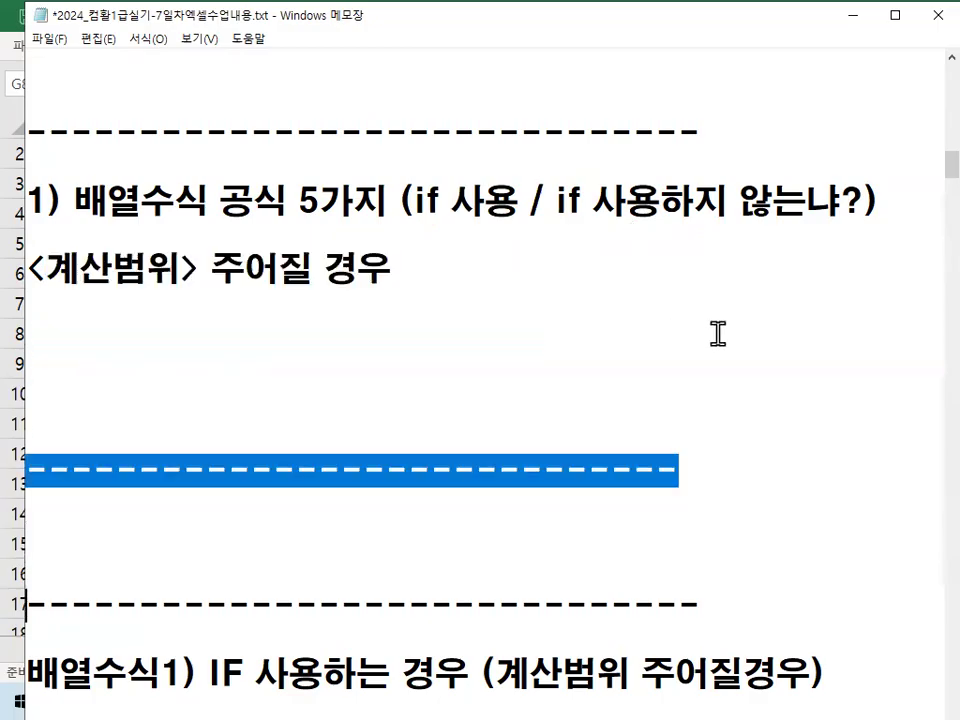
pyautogui.press('Delete')
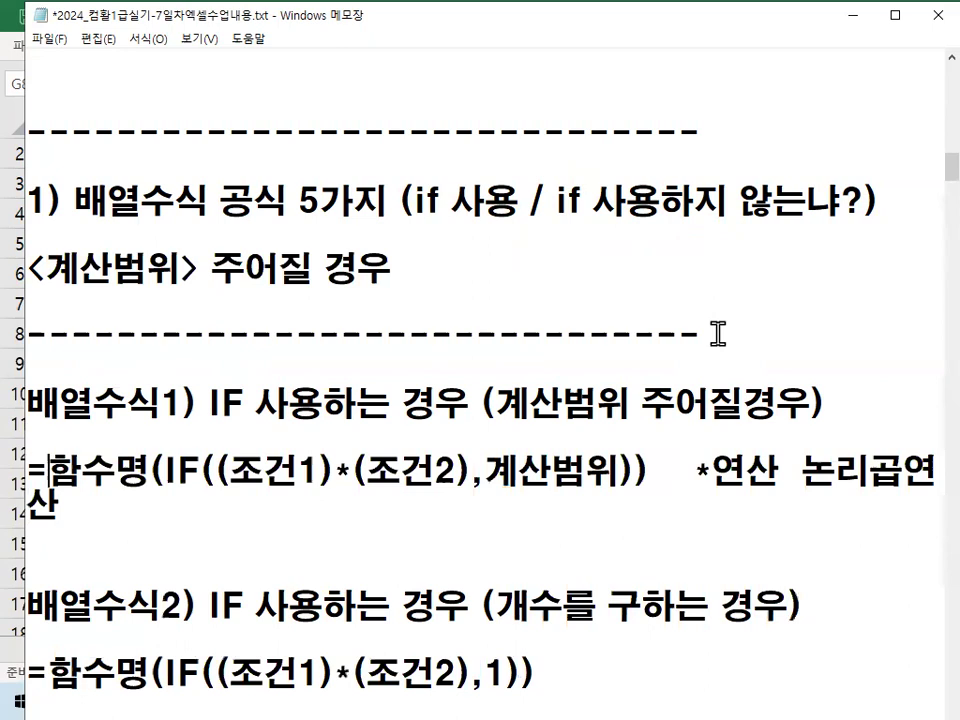
# - Delete the *연산 논리곱연산 remark after the 배열수식1 formula and insert three blank lines before 배열수식2
pyautogui.moveTo(648, 478); pyautogui.dragTo(707, 536)
pyautogui.press('Delete')
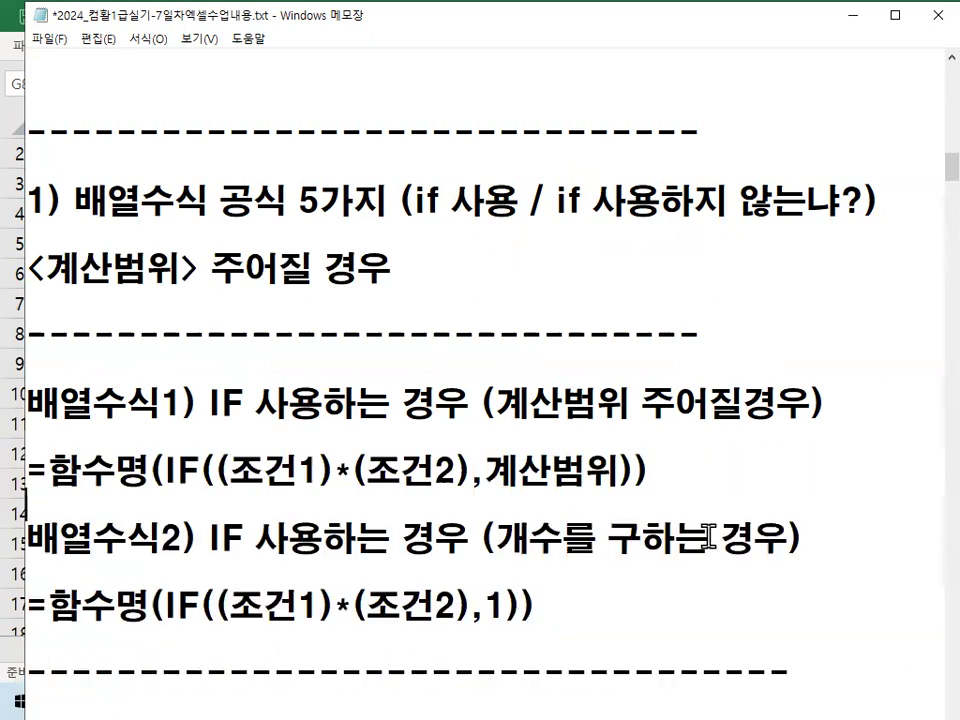
pyautogui.press('Return')
pyautogui.press('Return')
pyautogui.press('Return')
pyautogui.scroll(-1, 714, 502)
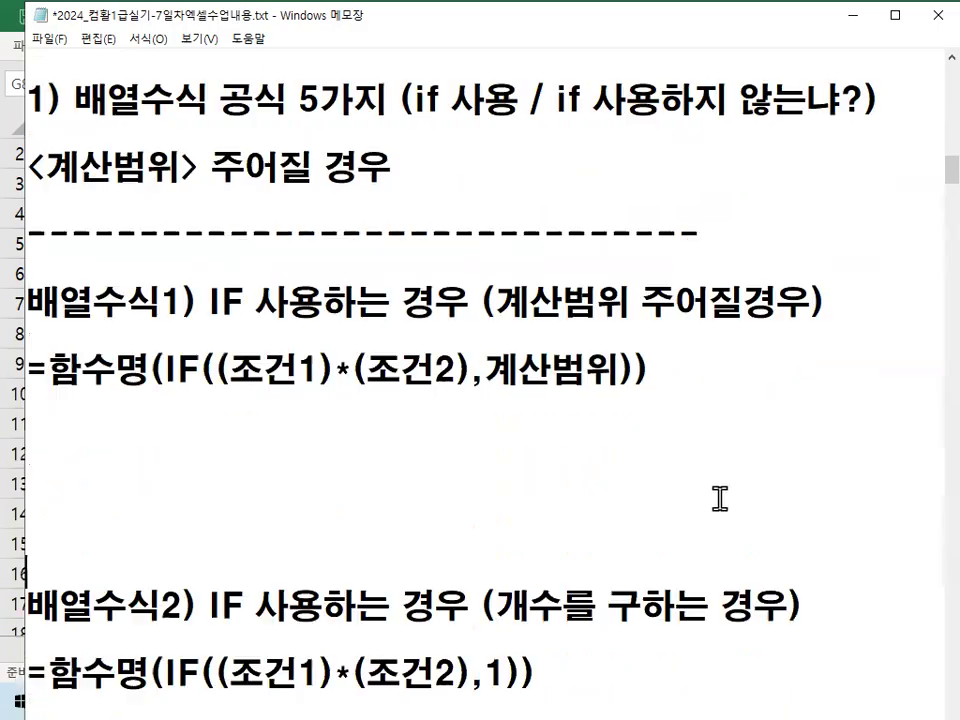
# - Mark the * operator, IF 사용하는 경우, 함수명, IF and the double parentheses of 배열수식1 with the screen pen, and clear the marks
pyautogui.moveTo(333, 384); pyautogui.dragTo(366, 384)
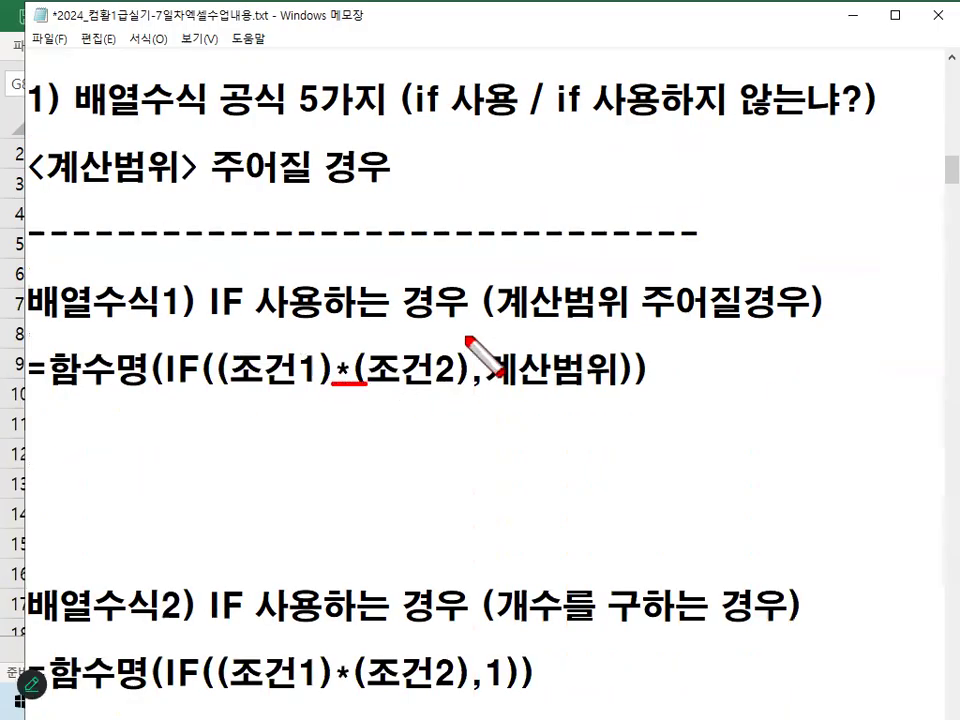
pyautogui.moveTo(215, 326); pyautogui.dragTo(437, 326)
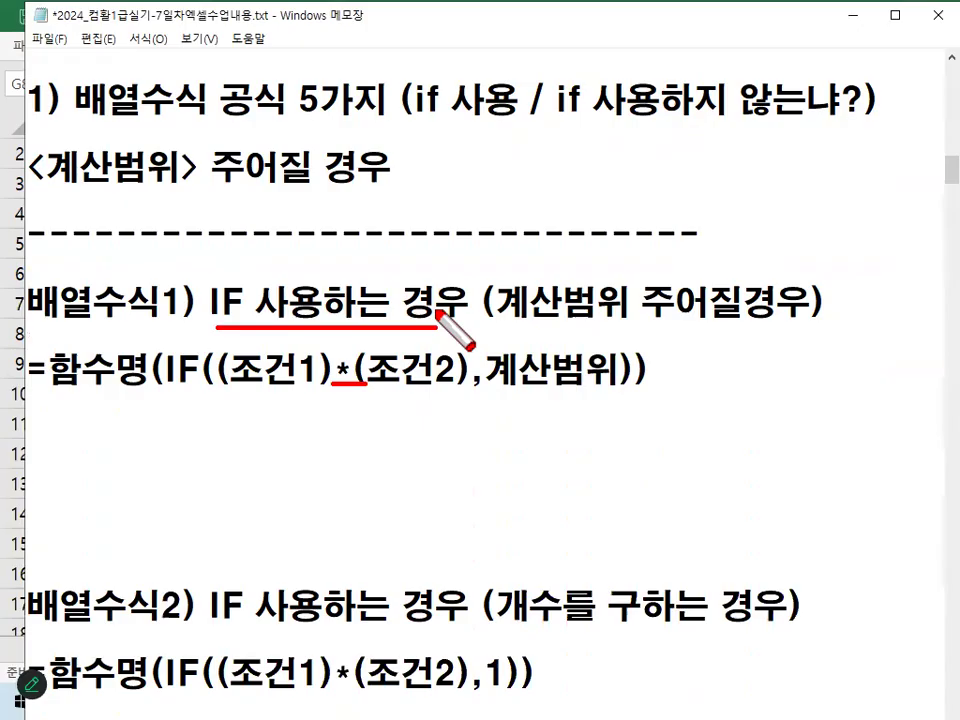
pyautogui.moveTo(48, 393); pyautogui.dragTo(140, 393)
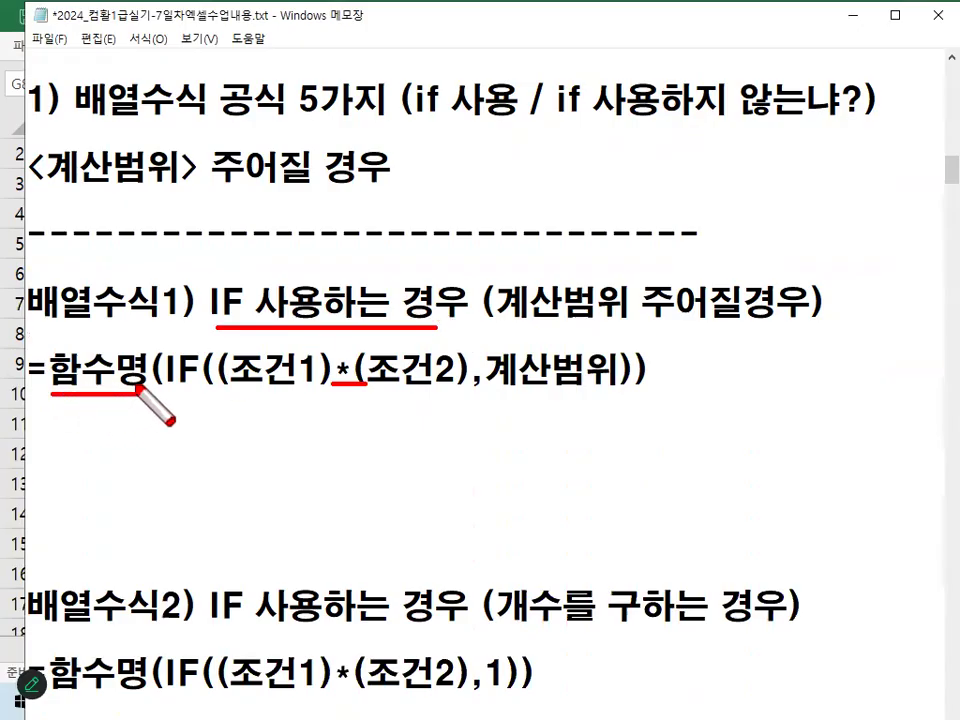
pyautogui.moveTo(165, 338)
pyautogui.mouseDown()
pyautogui.moveTo(160, 388)
pyautogui.moveTo(188, 392)
pyautogui.mouseUp()
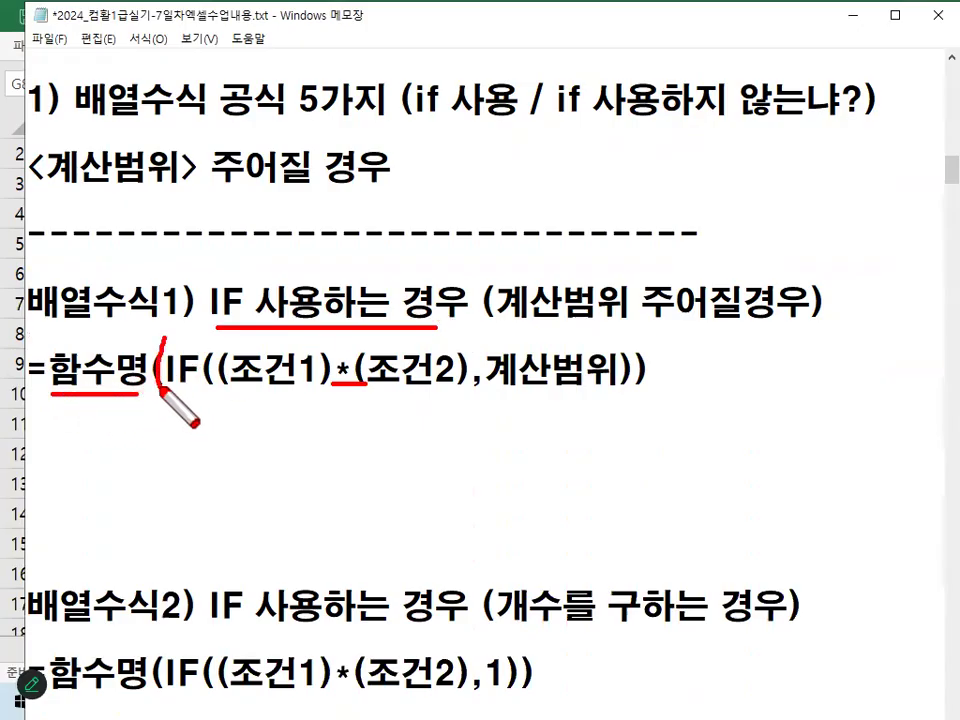
pyautogui.moveTo(226, 346)
pyautogui.mouseDown()
pyautogui.moveTo(204, 378)
pyautogui.moveTo(234, 362)
pyautogui.mouseUp()
pyautogui.moveTo(638, 350)
pyautogui.mouseDown()
pyautogui.moveTo(640, 388)
pyautogui.moveTo(666, 376)
pyautogui.mouseUp()
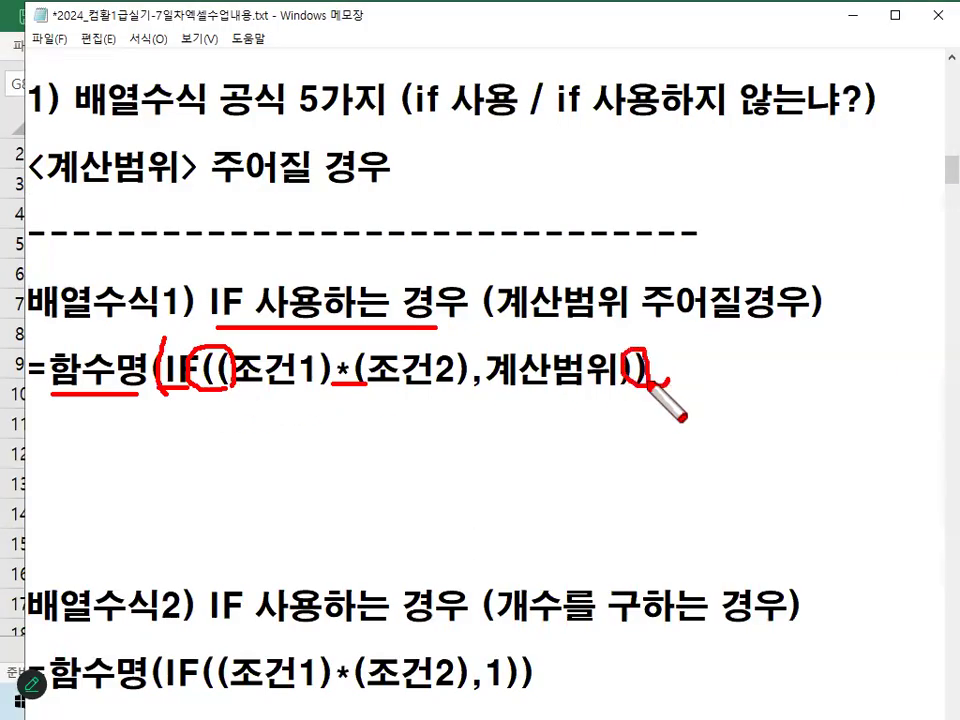
pyautogui.press('Escape')
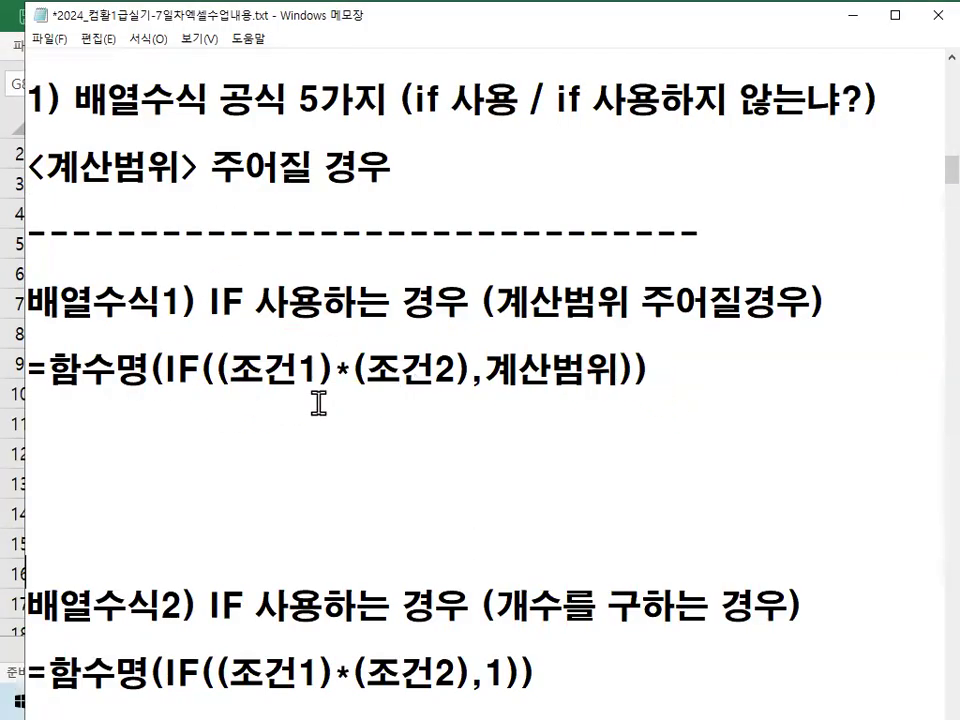
pyautogui.hotkey('ctrl', '2')
pyautogui.moveTo(216, 380)
pyautogui.mouseDown()
pyautogui.moveTo(212, 392)
pyautogui.moveTo(237, 372)
pyautogui.mouseUp()
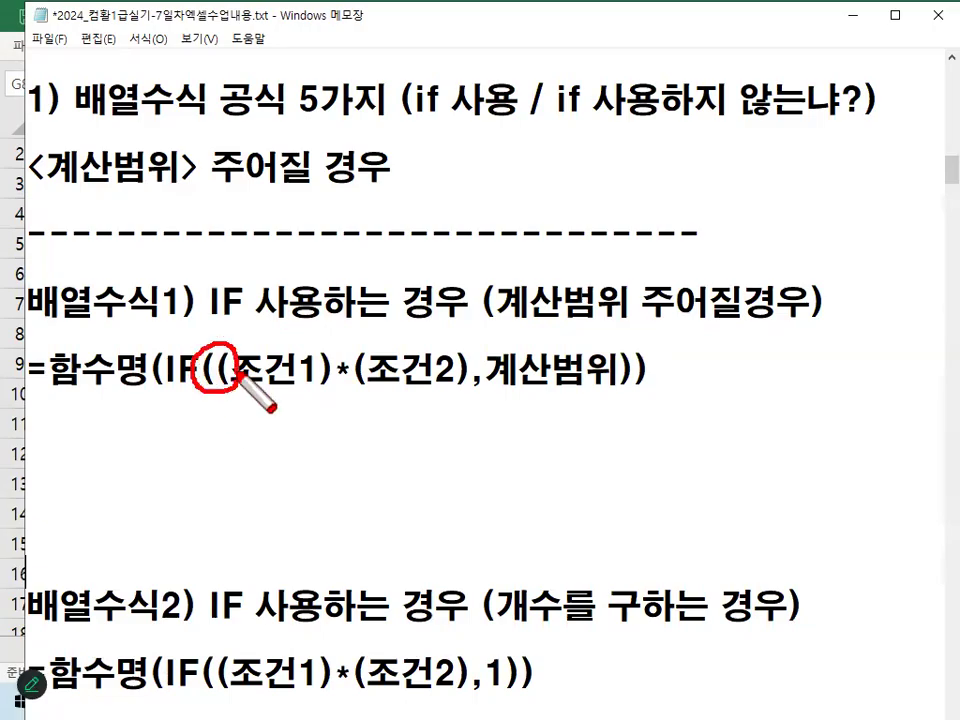
pyautogui.press('Escape')
# - Underline IF and 계산범위 in the 배열수식1 formula, mark 조건1, 조건2 and the circled * with the screen pen, and clear the marks
pyautogui.hotkey('ctrl', '2')
pyautogui.moveTo(158, 391); pyautogui.dragTo(204, 391)
pyautogui.moveTo(494, 392); pyautogui.dragTo(621, 392)
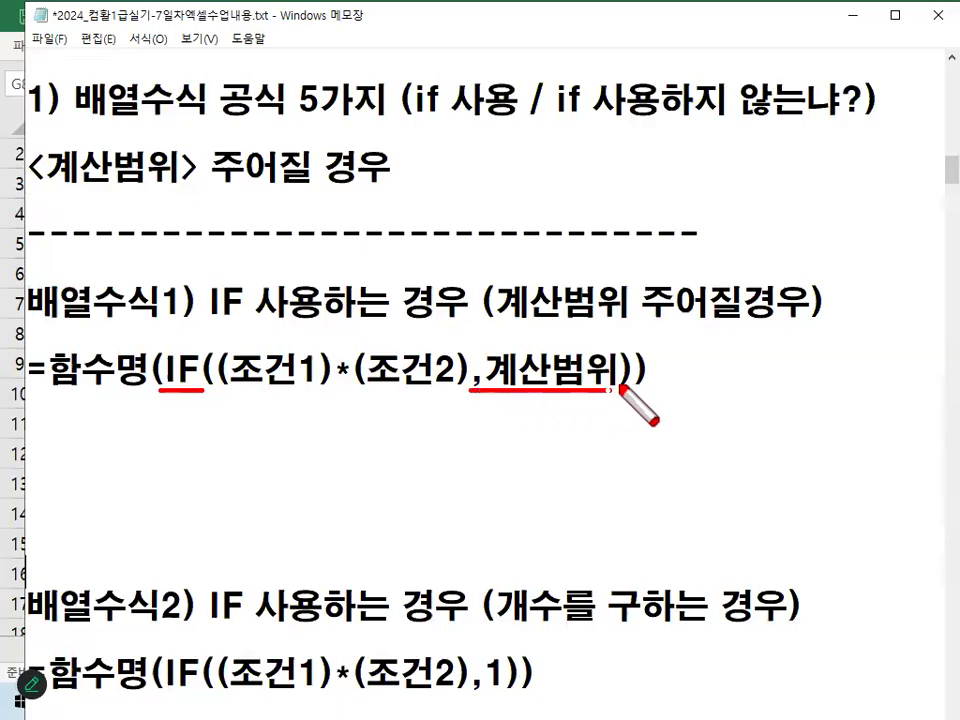
pyautogui.moveTo(531, 401)
pyautogui.mouseDown()
pyautogui.moveTo(580, 401)
pyautogui.moveTo(557, 428)
pyautogui.mouseUp()
pyautogui.moveTo(262, 407)
pyautogui.mouseDown()
pyautogui.moveTo(320, 404)
pyautogui.moveTo(305, 426)
pyautogui.mouseUp()
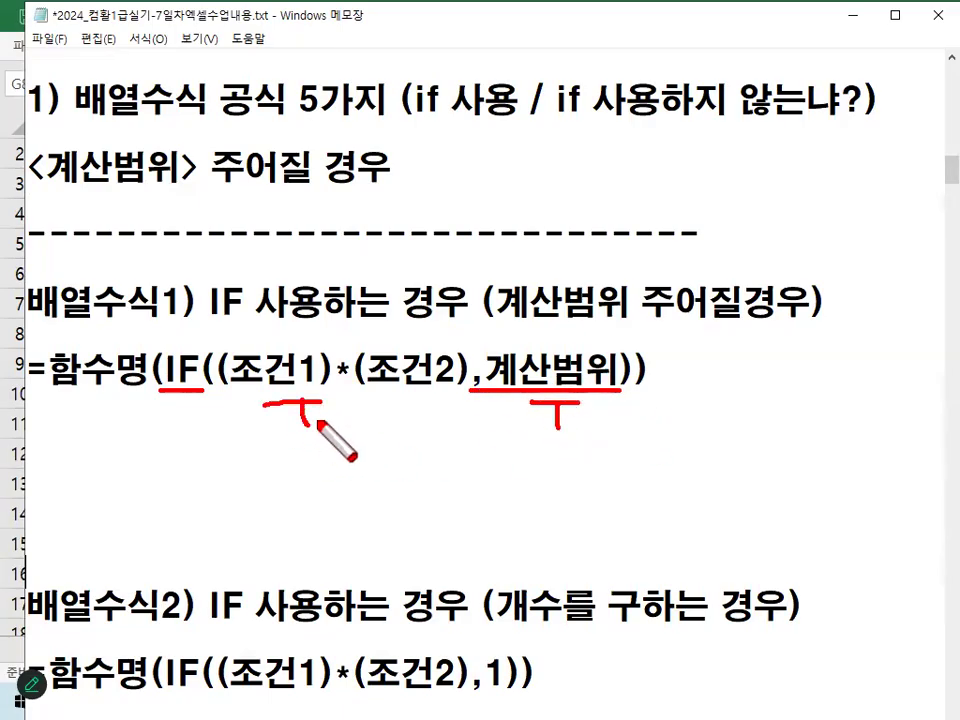
pyautogui.moveTo(350, 362)
pyautogui.mouseDown()
pyautogui.moveTo(356, 378)
pyautogui.moveTo(440, 400)
pyautogui.moveTo(416, 422)
pyautogui.mouseUp()
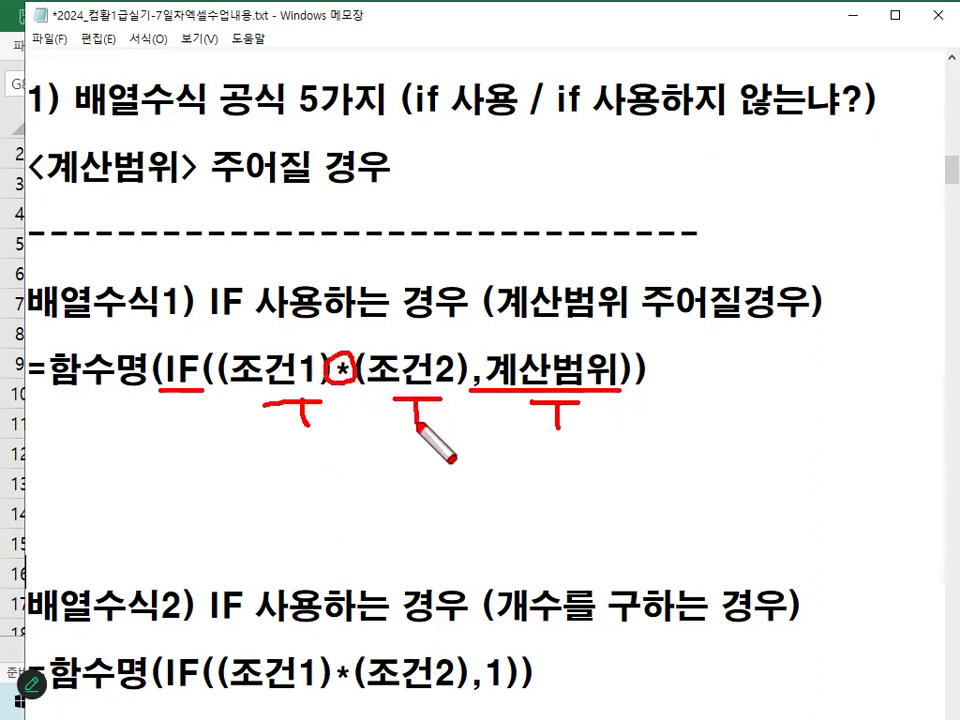
pyautogui.moveTo(352, 455)
pyautogui.mouseDown()
pyautogui.moveTo(338, 455)
pyautogui.moveTo(364, 347)
pyautogui.moveTo(426, 426)
pyautogui.mouseUp()
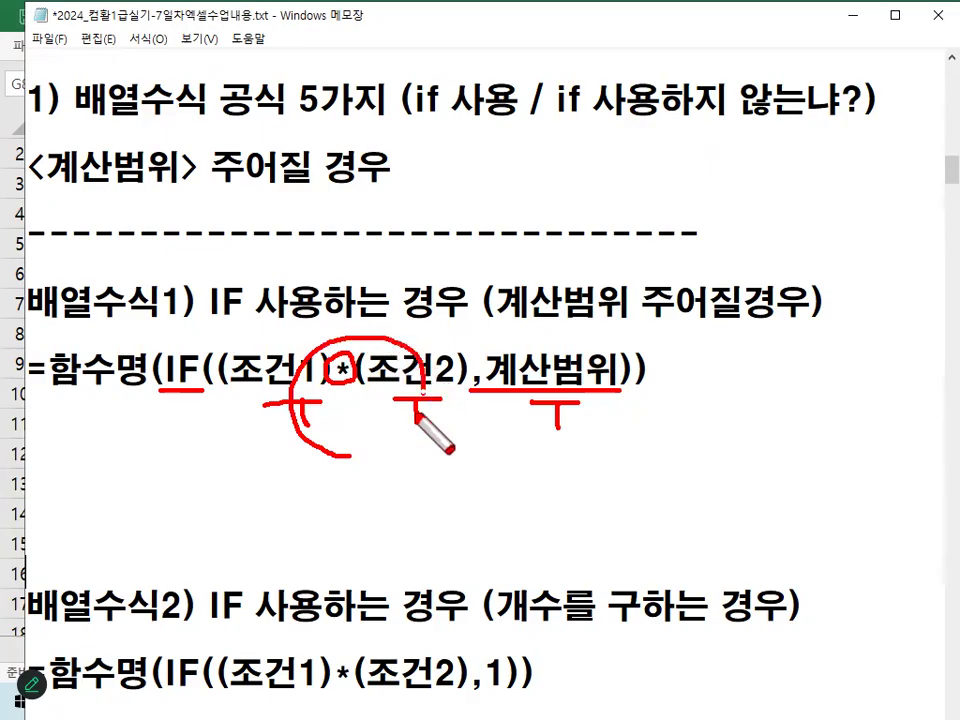
pyautogui.press('Escape')
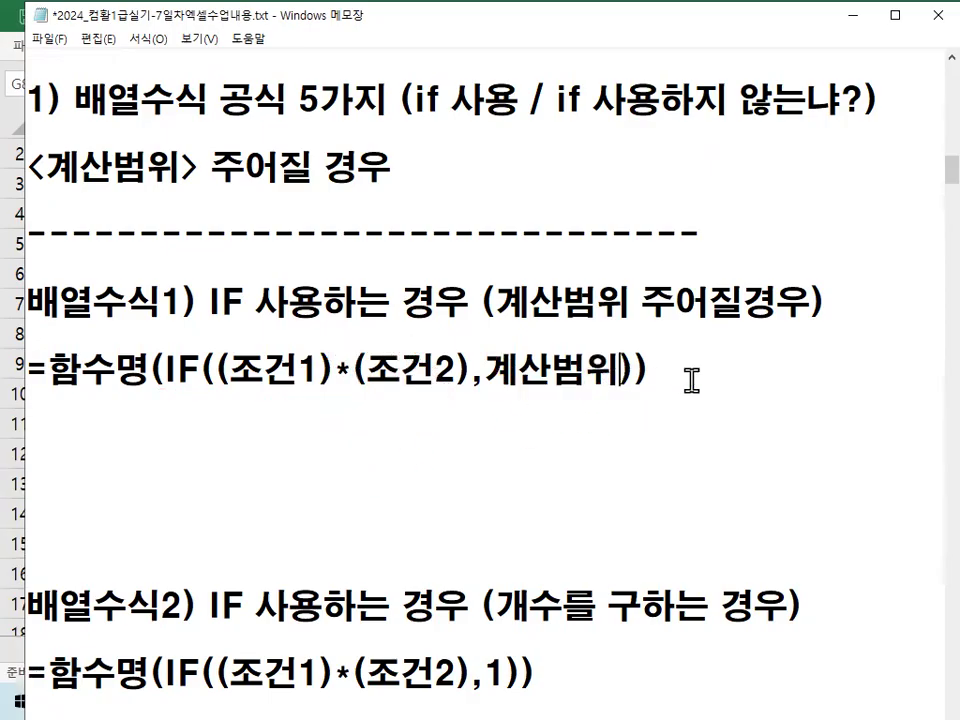
# - Try adding ,0 after 계산범위 in the 배열수식1 formula, and remove it again
pyautogui.write(',0')
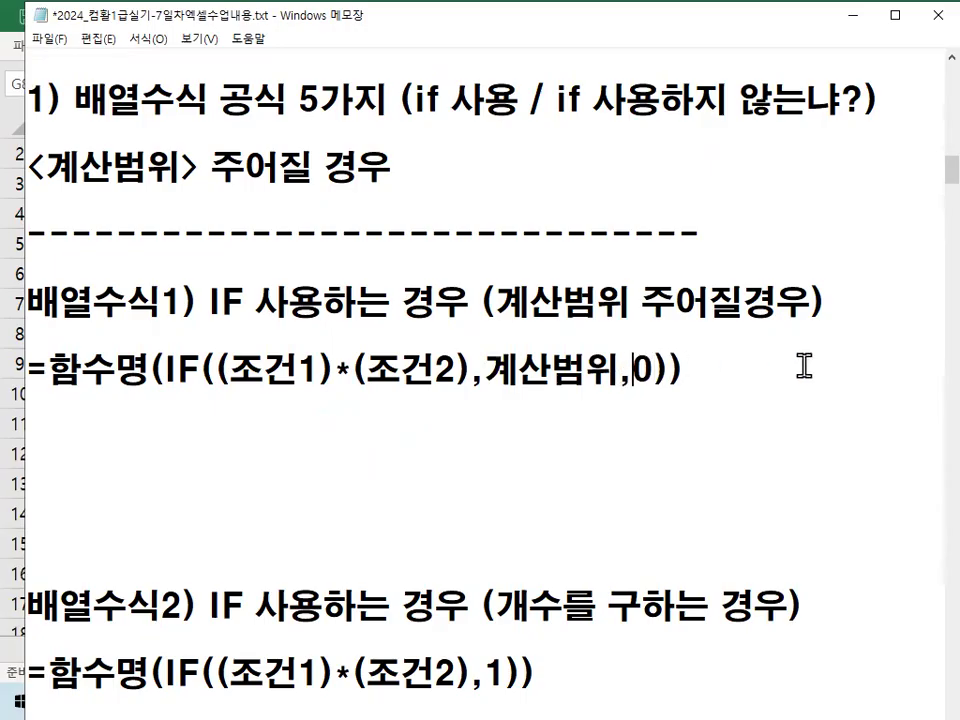
pyautogui.press('BackSpace')
pyautogui.press('Delete')
# - Underline 조건1 and 조건2 in the 배열수식1 formula, draw a check mark and 95 with the screen pen, and clear the marks
pyautogui.hotkey('ctrl', '2')
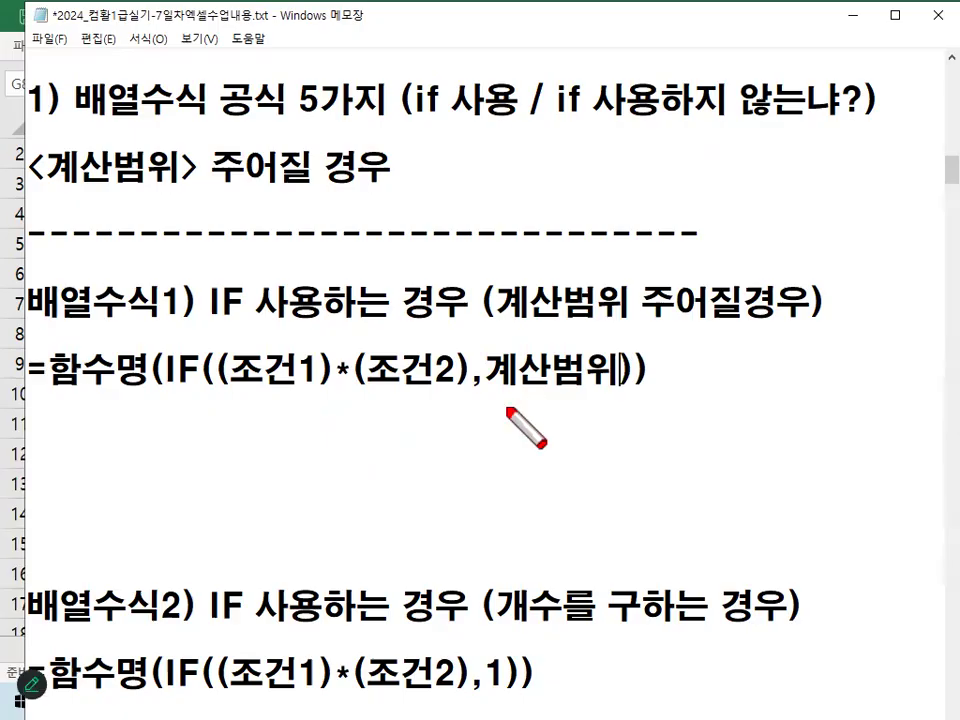
pyautogui.moveTo(244, 393); pyautogui.dragTo(440, 392)
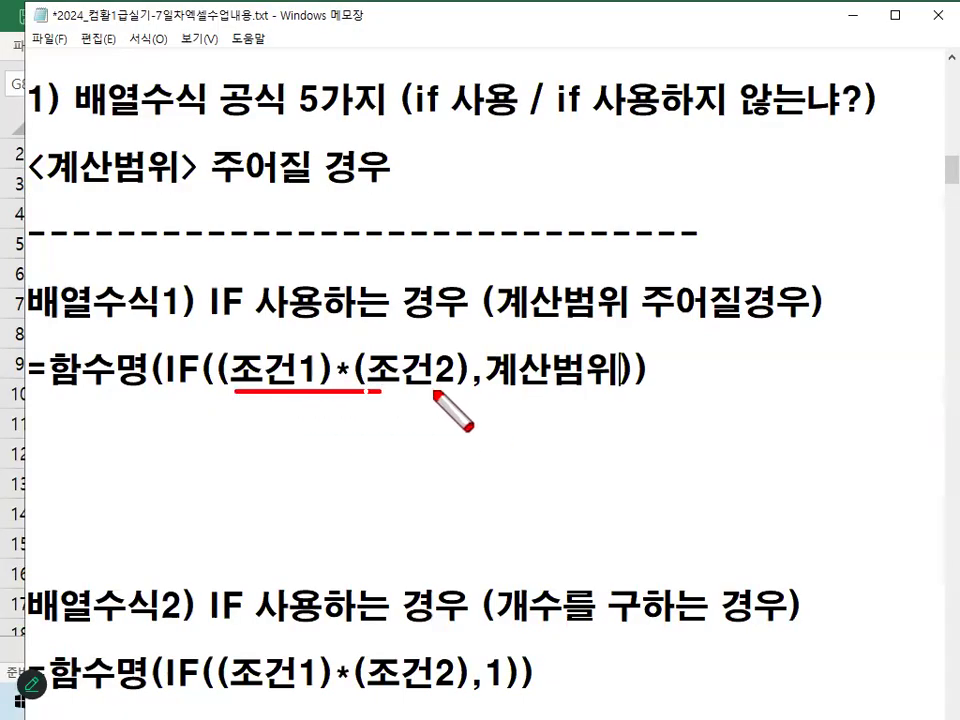
pyautogui.moveTo(95, 254)
pyautogui.mouseDown()
pyautogui.moveTo(101, 268)
pyautogui.moveTo(143, 222)
pyautogui.mouseUp()
pyautogui.moveTo(405, 188)
pyautogui.mouseDown()
pyautogui.moveTo(390, 196)
pyautogui.moveTo(374, 246)
pyautogui.mouseUp()
pyautogui.moveTo(432, 190)
pyautogui.mouseDown()
pyautogui.moveTo(444, 208)
pyautogui.moveTo(422, 240)
pyautogui.moveTo(478, 197)
pyautogui.mouseUp()
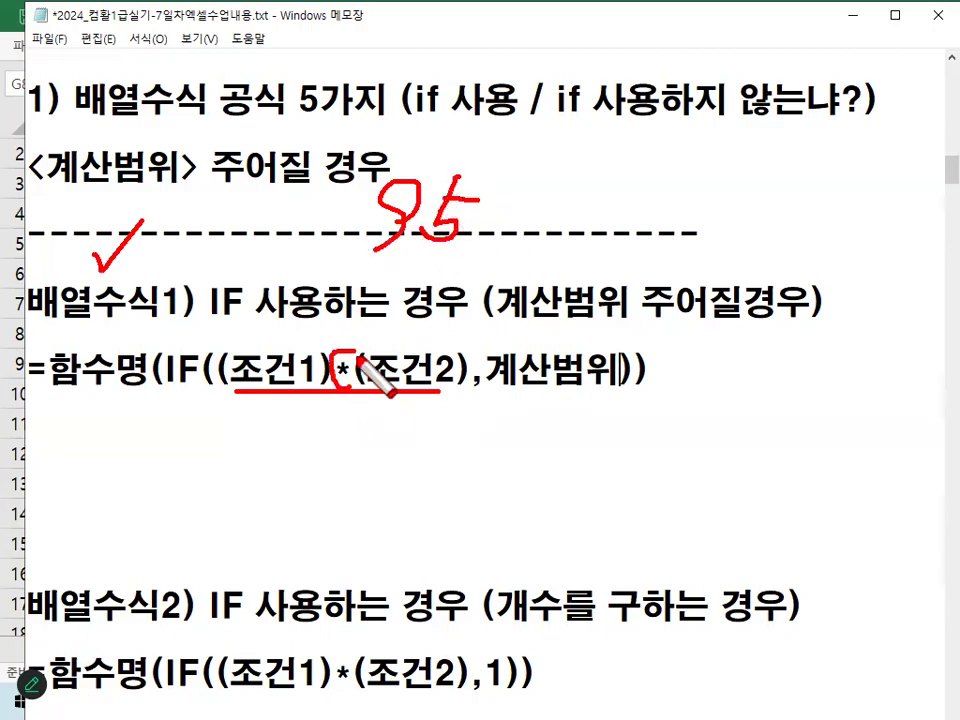
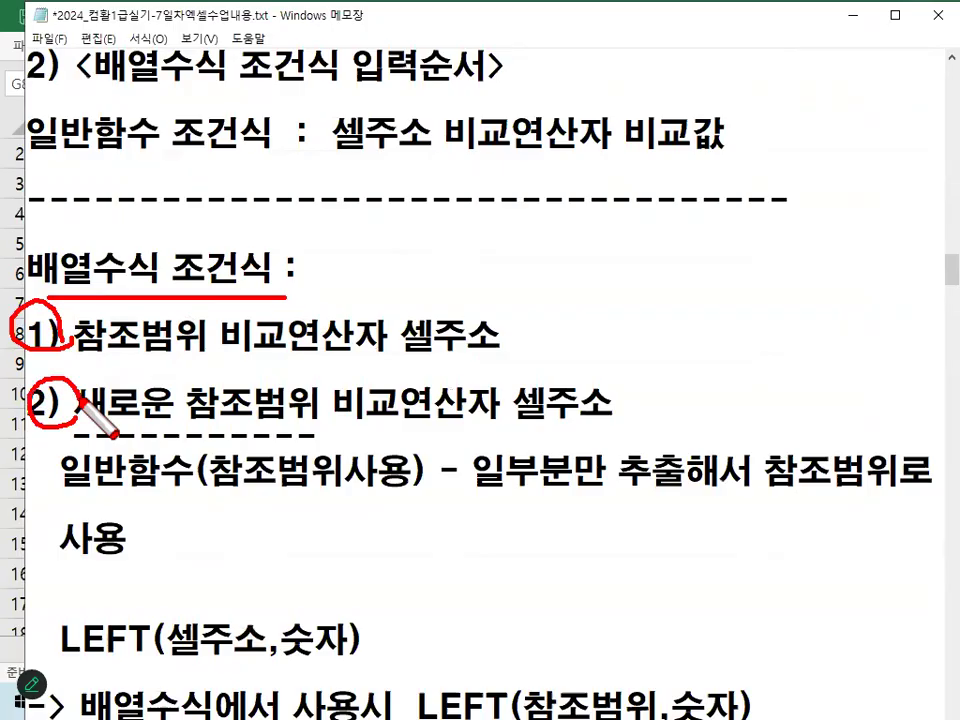
pyautogui.press('Escape')
# - Highlight 범위 in heading 3, underline 참조범위, 계산범위 and 조건을 검사할 범위 with the screen pen, and box 절대참조(F4 1번)
pyautogui.scroll(-3, 205, 390)
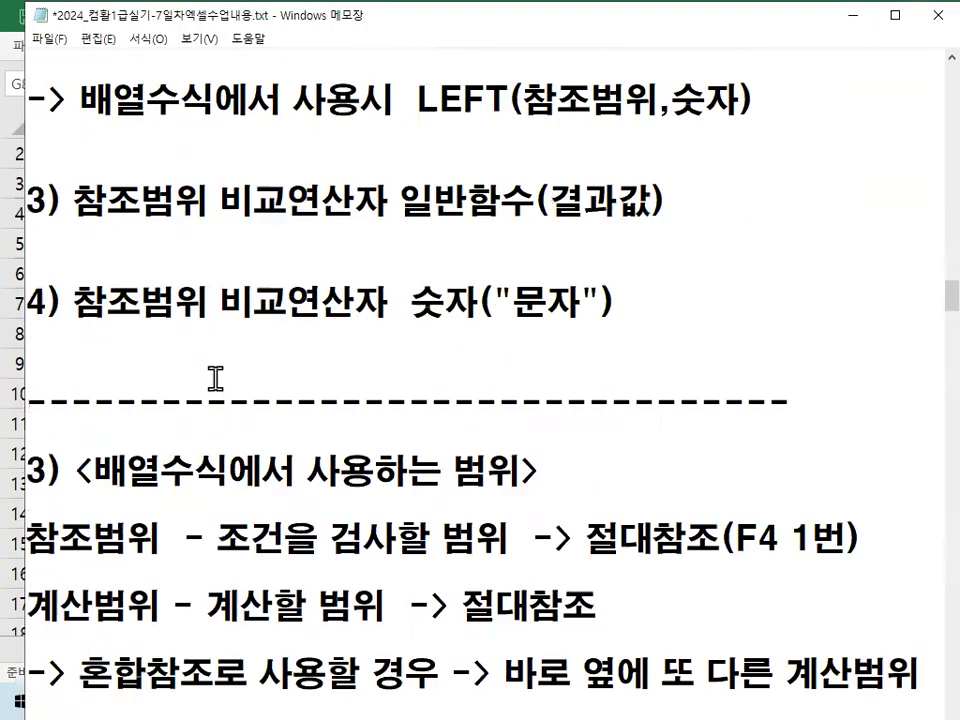
pyautogui.scroll(-1, 215, 378)
pyautogui.moveTo(441, 368); pyautogui.dragTo(521, 366)
pyautogui.scroll(-1, 528, 300)
pyautogui.hotkey('ctrl', '2')
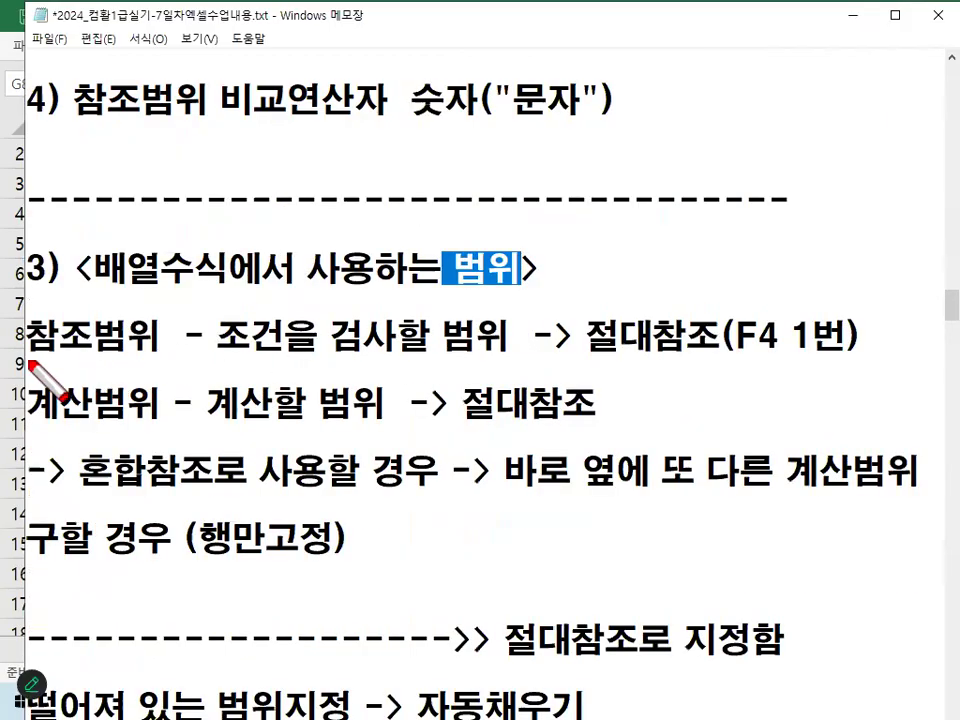
pyautogui.moveTo(30, 352); pyautogui.dragTo(150, 352)
pyautogui.moveTo(30, 426); pyautogui.dragTo(152, 428)
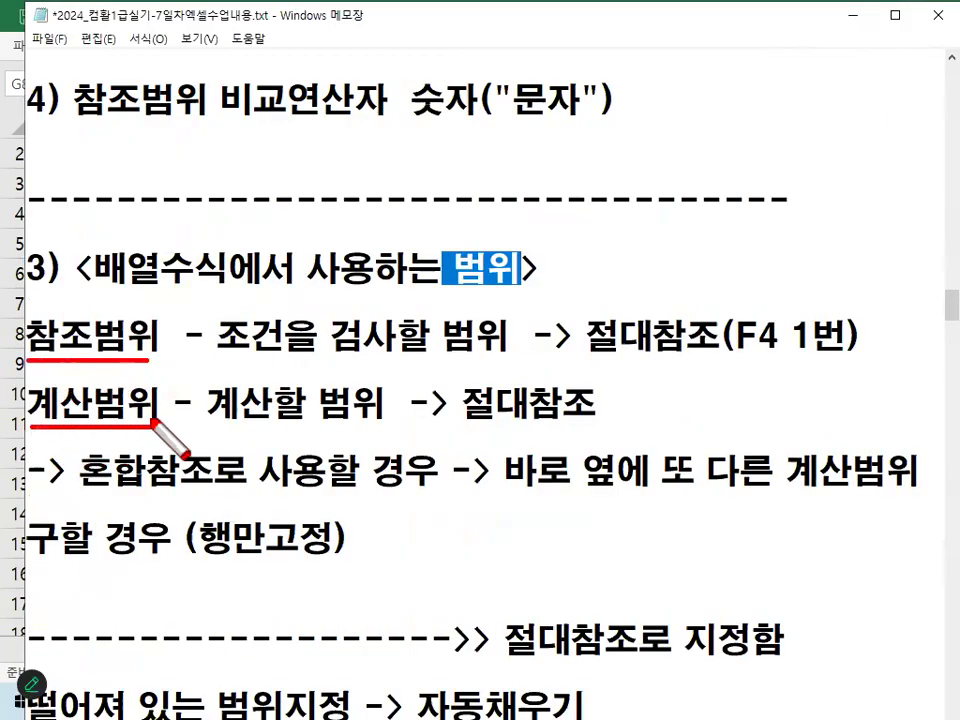
pyautogui.moveTo(215, 355); pyautogui.dragTo(487, 355)
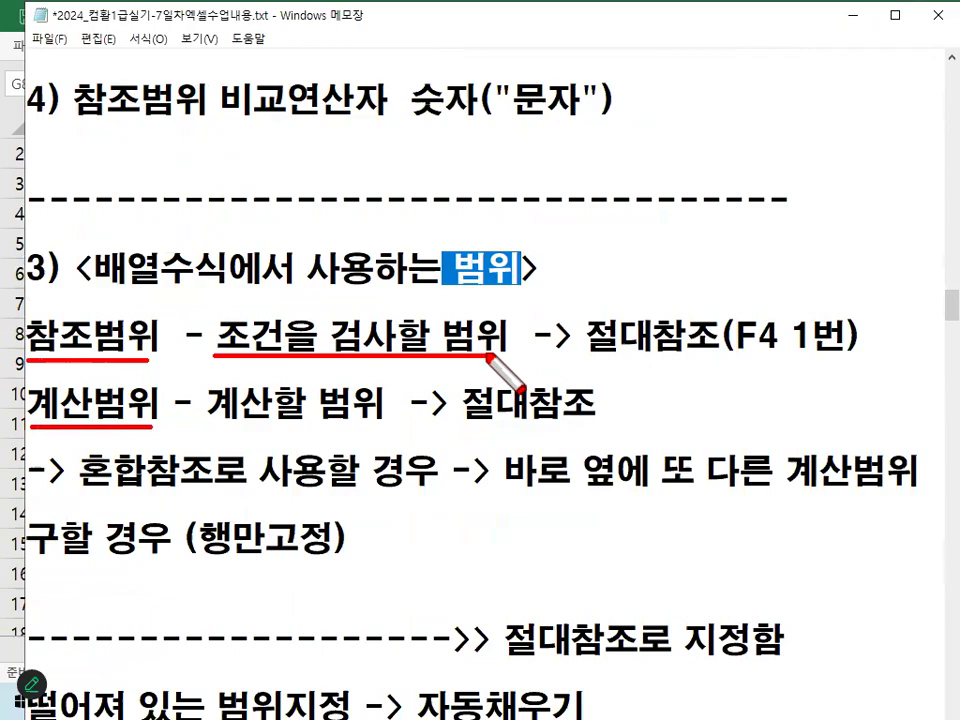
pyautogui.moveTo(140, 312)
pyautogui.mouseDown()
pyautogui.moveTo(24, 340)
pyautogui.moveTo(150, 328)
pyautogui.mouseUp()
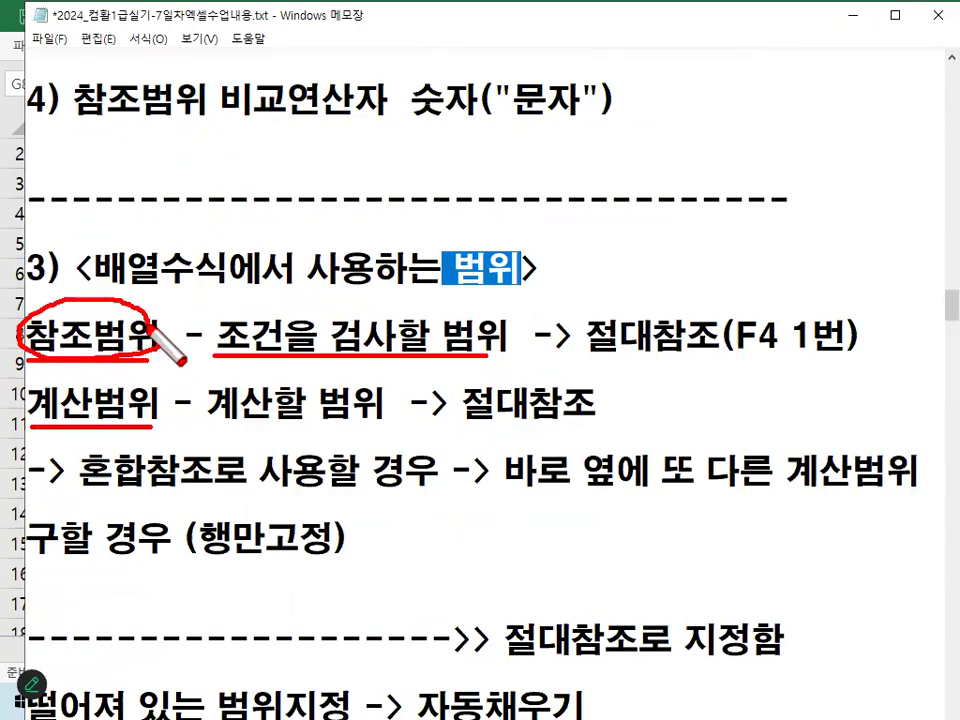
pyautogui.moveTo(588, 354); pyautogui.dragTo(860, 352)
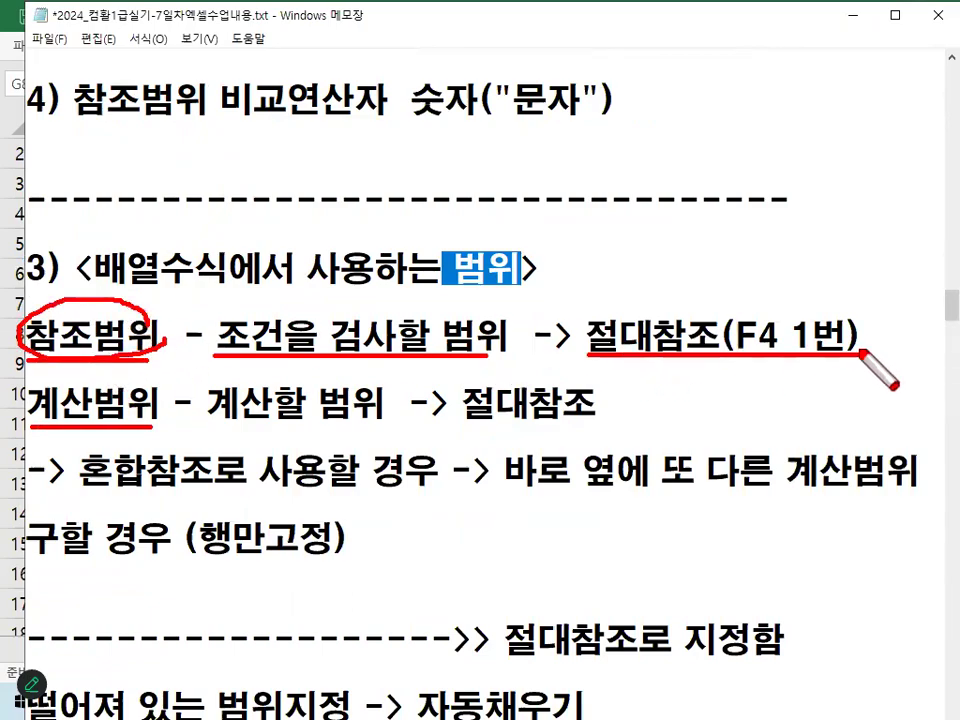
pyautogui.moveTo(586, 355)
pyautogui.mouseDown()
pyautogui.moveTo(589, 316)
pyautogui.moveTo(853, 328)
pyautogui.moveTo(858, 355)
pyautogui.mouseUp()
# - Sketch two circled areas above heading 3 with the screen pen, connect them with a double-headed arrow, and clear the marks
pyautogui.moveTo(229, 168)
pyautogui.mouseDown()
pyautogui.moveTo(101, 236)
pyautogui.moveTo(236, 205)
pyautogui.mouseUp()
pyautogui.moveTo(738, 200)
pyautogui.mouseDown()
pyautogui.moveTo(712, 112)
pyautogui.moveTo(738, 195)
pyautogui.mouseUp()
pyautogui.moveTo(787, 153); pyautogui.dragTo(848, 155)
pyautogui.moveTo(787, 185); pyautogui.dragTo(835, 186)
pyautogui.moveTo(775, 226); pyautogui.dragTo(890, 252)
pyautogui.moveTo(198, 88)
pyautogui.mouseDown()
pyautogui.moveTo(84, 165)
pyautogui.moveTo(176, 204)
pyautogui.moveTo(202, 124)
pyautogui.moveTo(220, 238)
pyautogui.moveTo(252, 132)
pyautogui.moveTo(246, 200)
pyautogui.mouseUp()
pyautogui.moveTo(857, 214)
pyautogui.mouseDown()
pyautogui.moveTo(828, 241)
pyautogui.moveTo(735, 81)
pyautogui.moveTo(843, 215)
pyautogui.mouseUp()
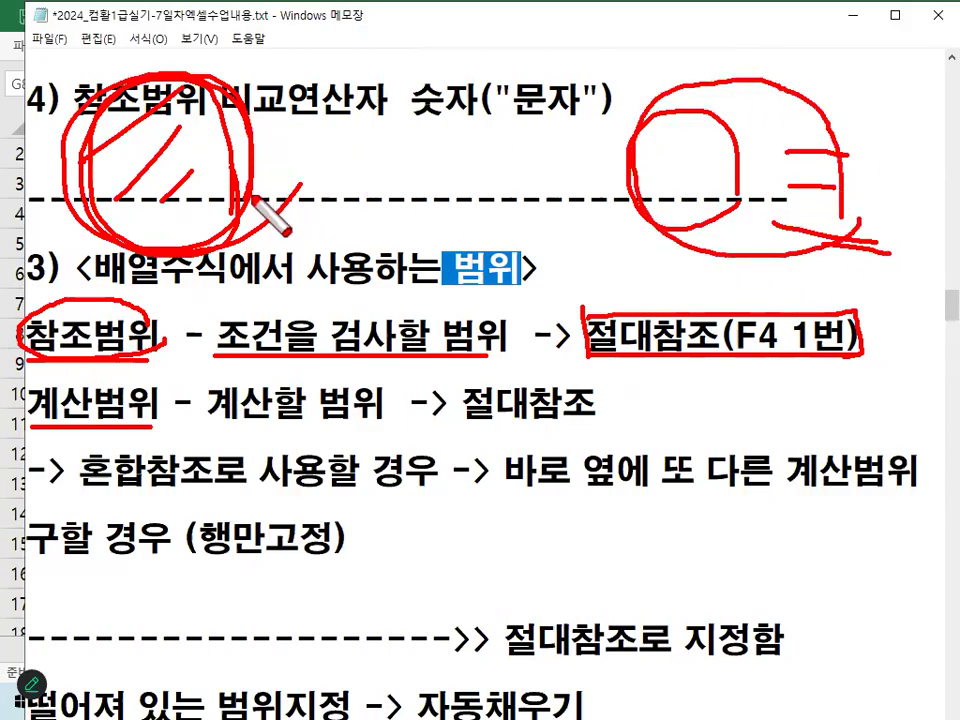
pyautogui.moveTo(253, 204); pyautogui.dragTo(386, 129)
pyautogui.moveTo(291, 187); pyautogui.dragTo(630, 181)
pyautogui.moveTo(550, 150); pyautogui.dragTo(628, 180)
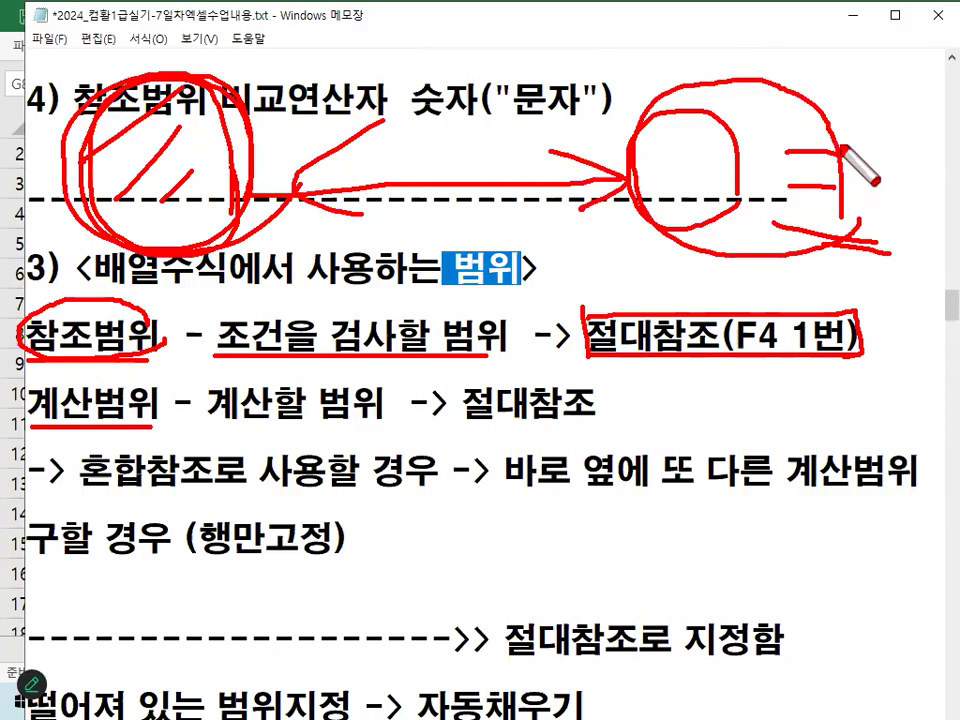
pyautogui.press('Escape')
# - Highlight 절대참조(F4 1번), the 계산범위 line and the word 혼합참조 in the range notes
pyautogui.moveTo(585, 338); pyautogui.dragTo(860, 338)
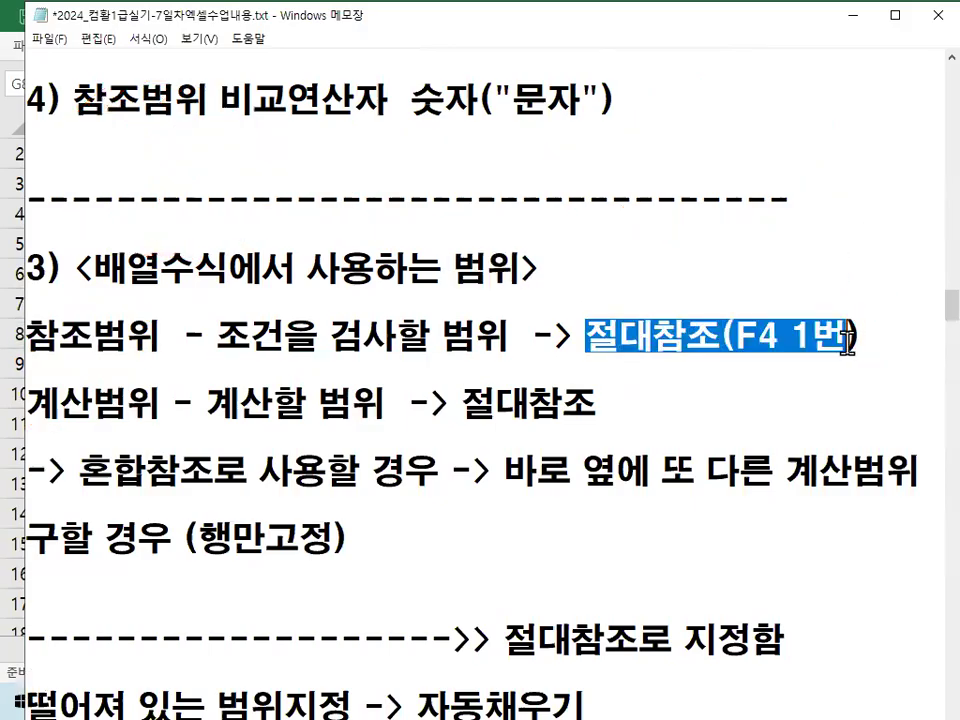
pyautogui.moveTo(28, 403); pyautogui.dragTo(597, 403)
pyautogui.scroll(-1, 461, 412)
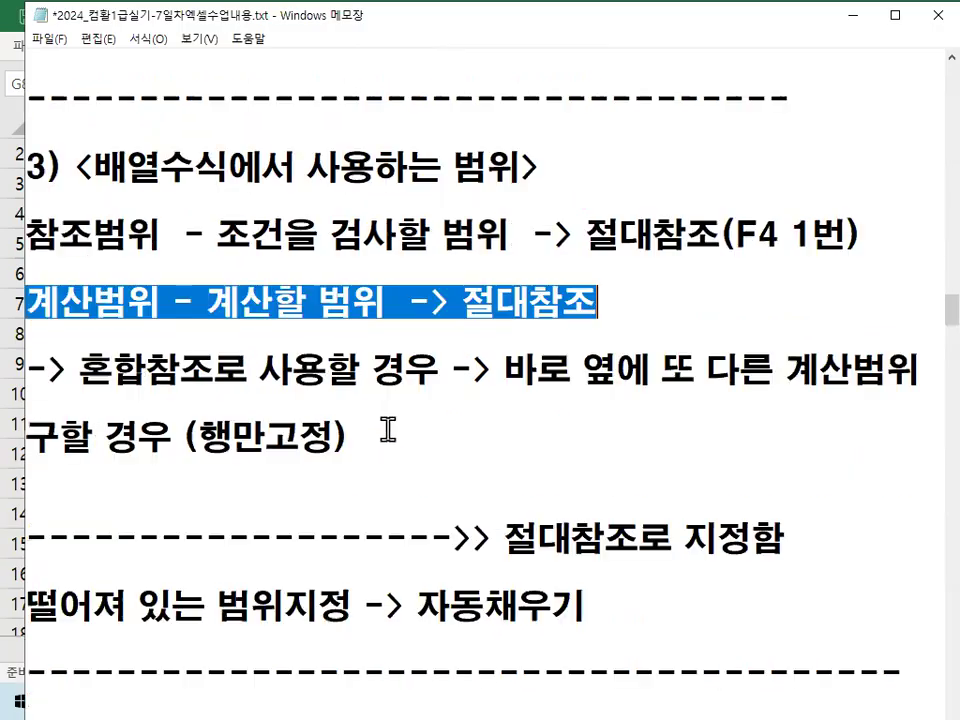
pyautogui.moveTo(78, 368); pyautogui.dragTo(214, 373)
# - Underline 바로 옆 and 또 다른 계산범위 구할 경우 with the screen pen, circle 행만고정, and clear the marks
pyautogui.hotkey('ctrl', '2')
pyautogui.moveTo(512, 390); pyautogui.dragTo(716, 393)
pyautogui.moveTo(781, 400); pyautogui.dragTo(915, 395)
pyautogui.moveTo(28, 461); pyautogui.dragTo(130, 463)
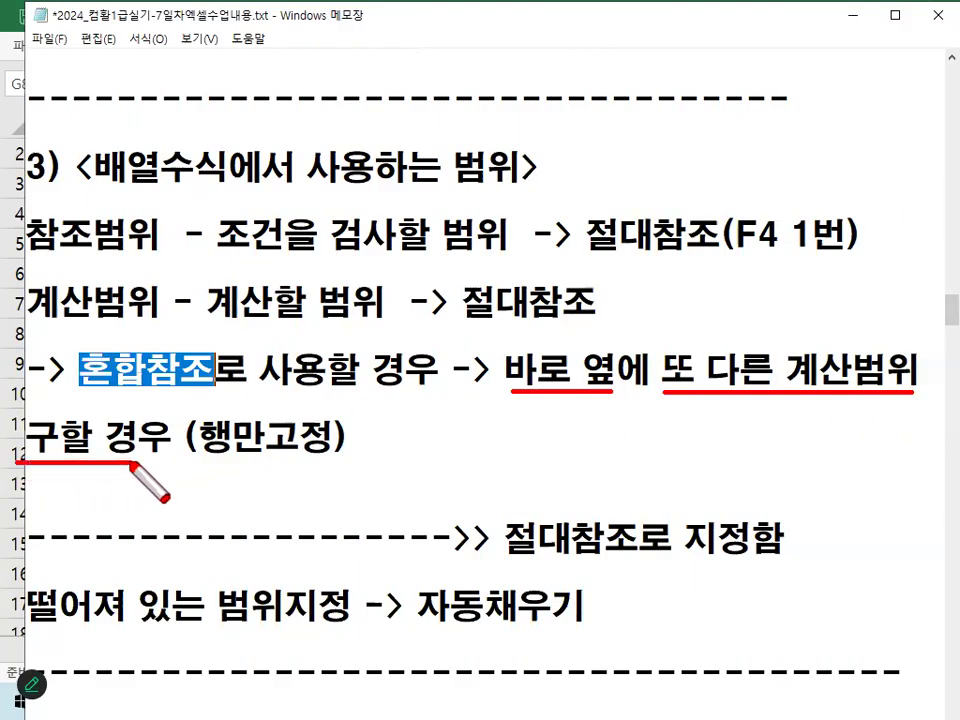
pyautogui.moveTo(354, 392)
pyautogui.mouseDown()
pyautogui.moveTo(208, 470)
pyautogui.moveTo(316, 406)
pyautogui.moveTo(342, 424)
pyautogui.mouseUp()
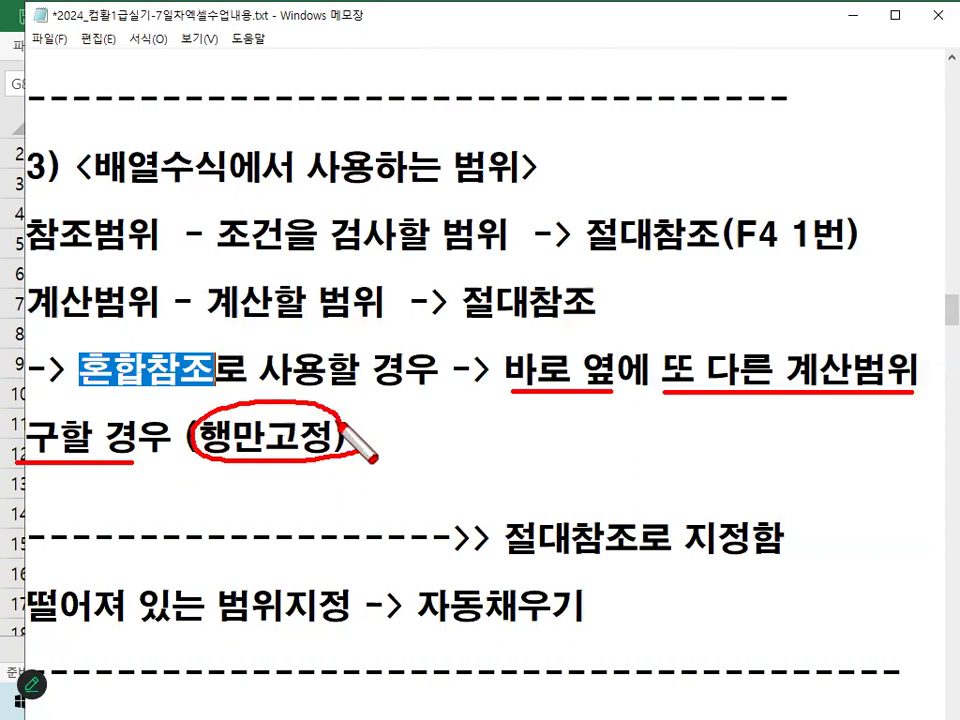
pyautogui.moveTo(388, 447)
pyautogui.mouseDown()
pyautogui.moveTo(493, 440)
pyautogui.moveTo(478, 462)
pyautogui.mouseUp()
pyautogui.press('Escape')
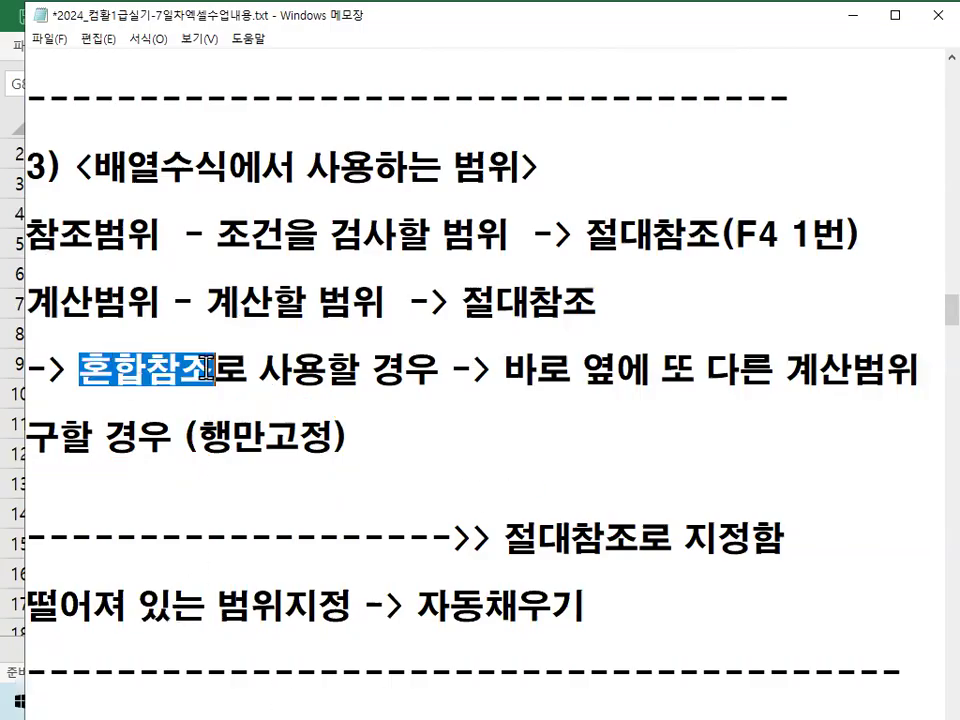
# - Highlight 참조범위 and the 계산범위 absolute-reference line under heading 3, and clear the selection
pyautogui.moveTo(30, 237); pyautogui.dragTo(153, 252)
pyautogui.moveTo(58, 303); pyautogui.dragTo(664, 332)
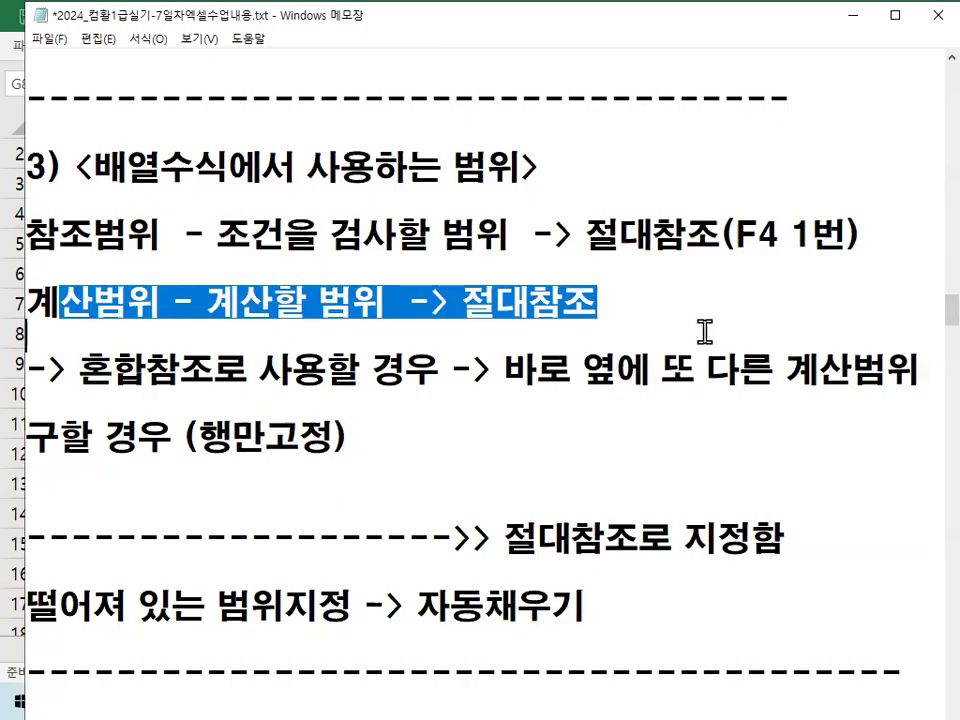
pyautogui.click(495, 424)
# - Highlight 배열수식에서 and the condition hint ~별 in note 4
pyautogui.scroll(-3, 381, 536)
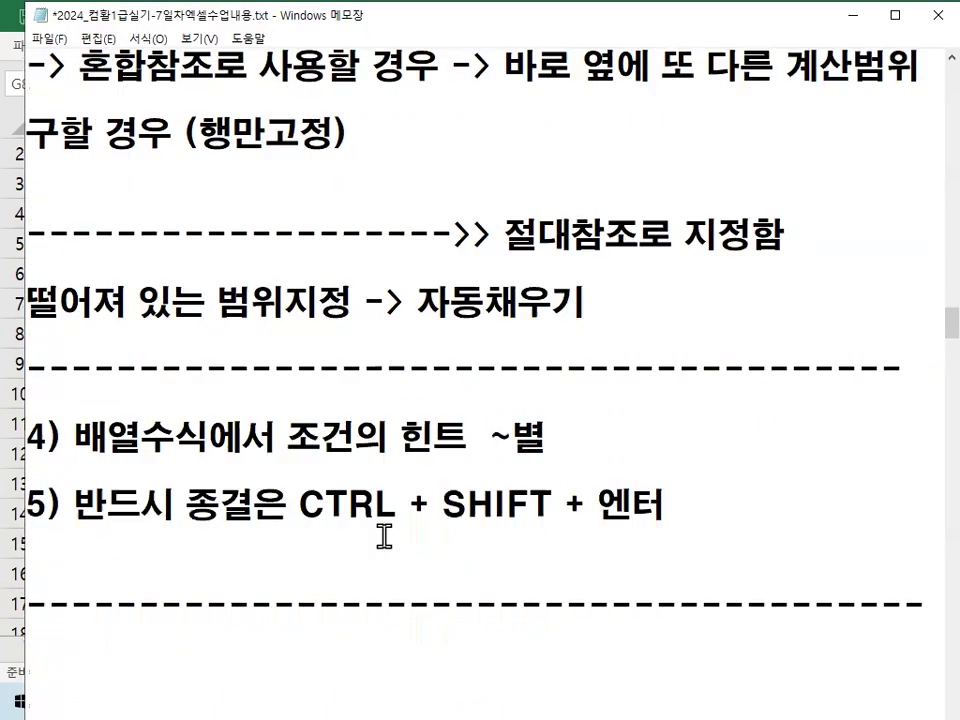
pyautogui.moveTo(76, 440); pyautogui.dragTo(243, 440)
pyautogui.moveTo(76, 440); pyautogui.dragTo(243, 440)
pyautogui.moveTo(490, 440); pyautogui.dragTo(536, 437)
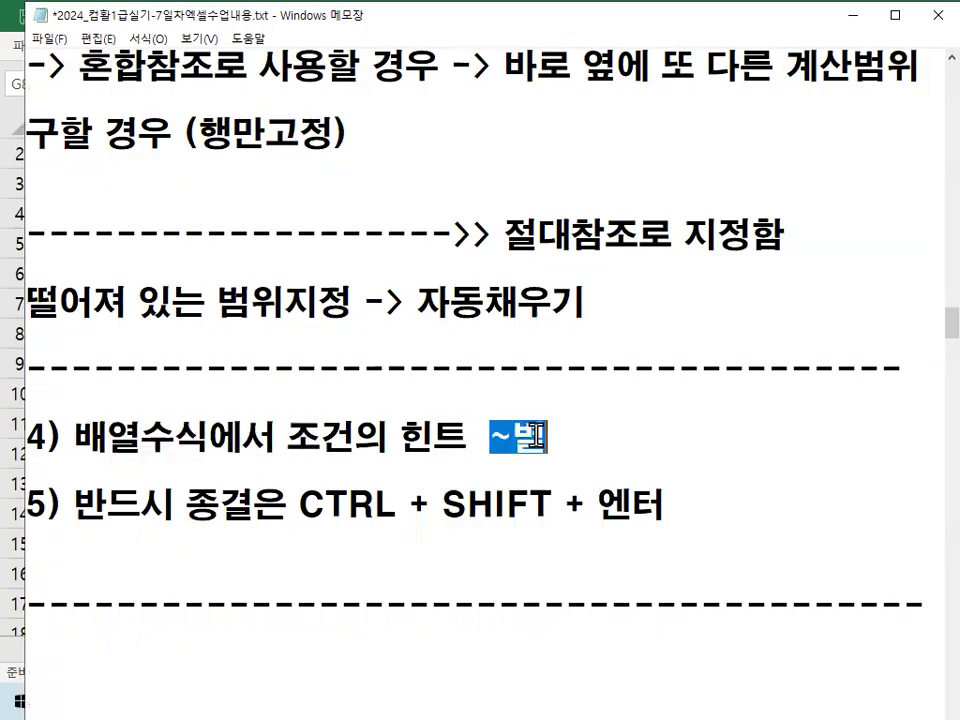
pyautogui.click(515, 440)
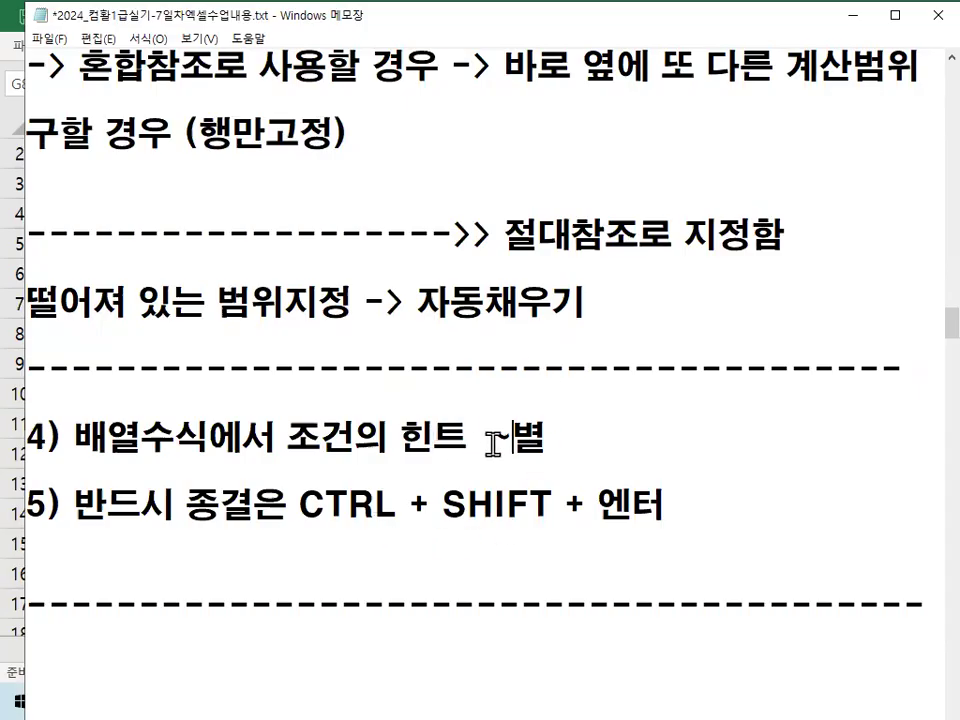
pyautogui.moveTo(488, 437); pyautogui.dragTo(553, 438)
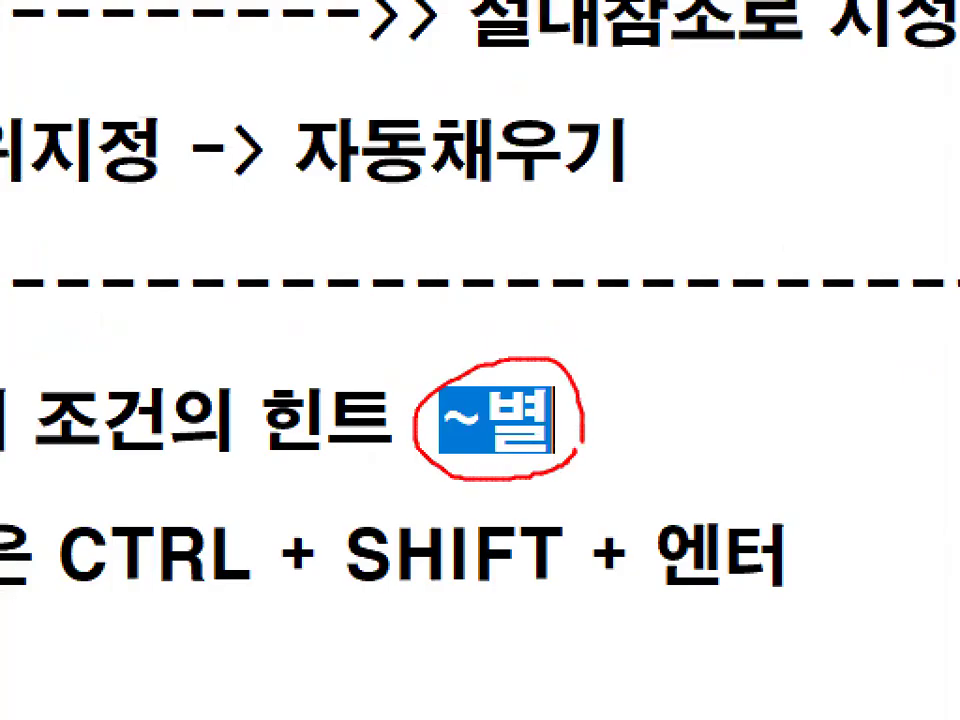
# - Highlight CTRL + SHIFT + 엔터 in note 5, underline it with the screen pen, and clear the mark
pyautogui.scroll(-1, 129, 553)
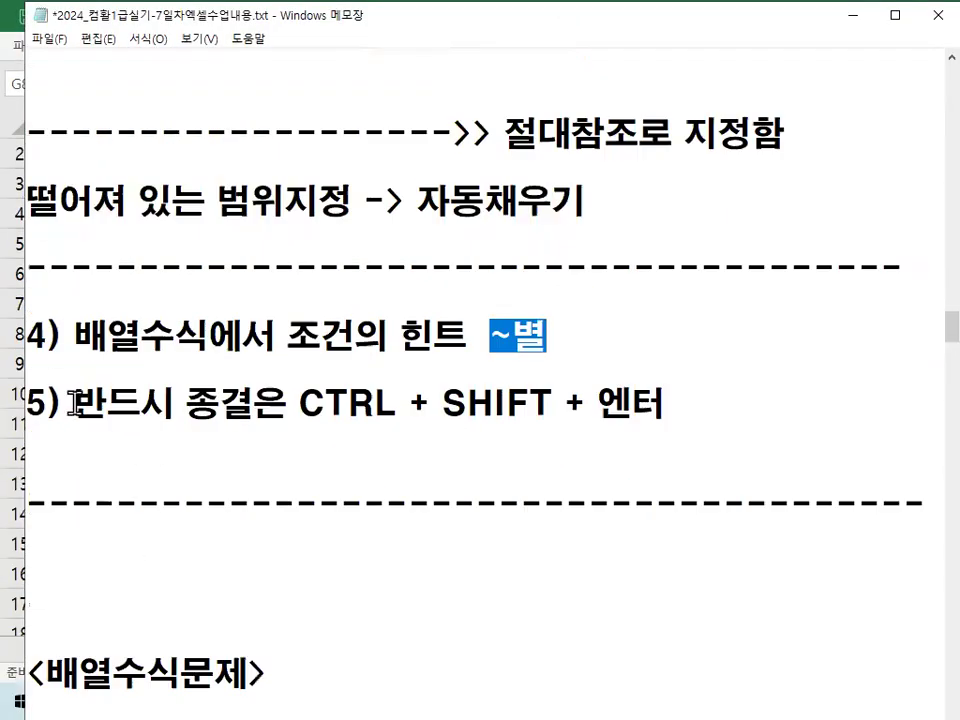
pyautogui.moveTo(75, 403); pyautogui.dragTo(660, 405)
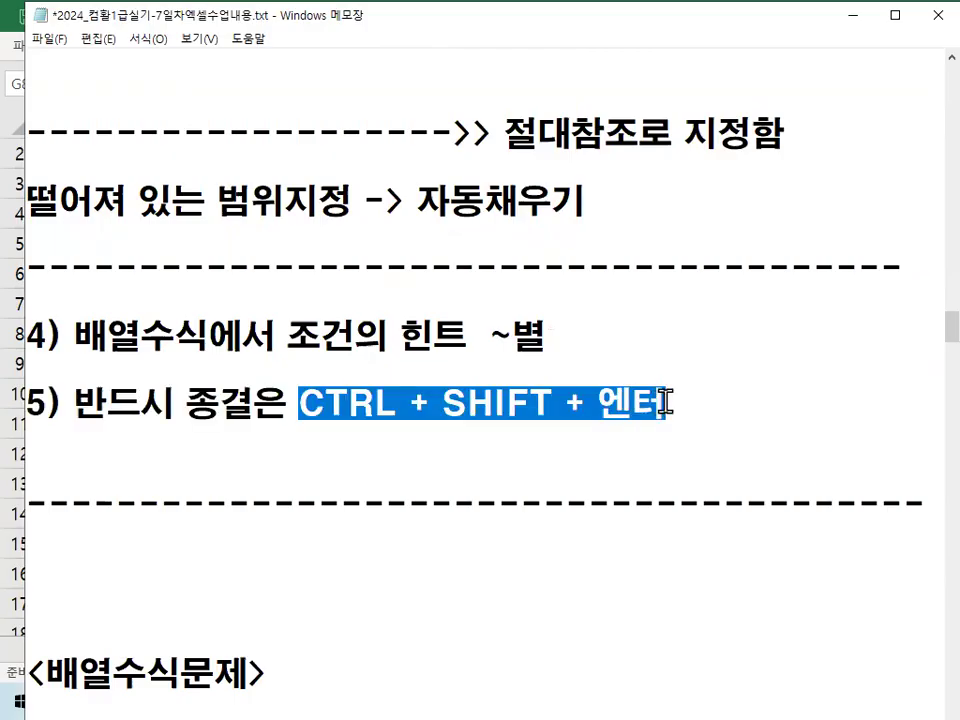
pyautogui.hotkey('ctrl', '2')
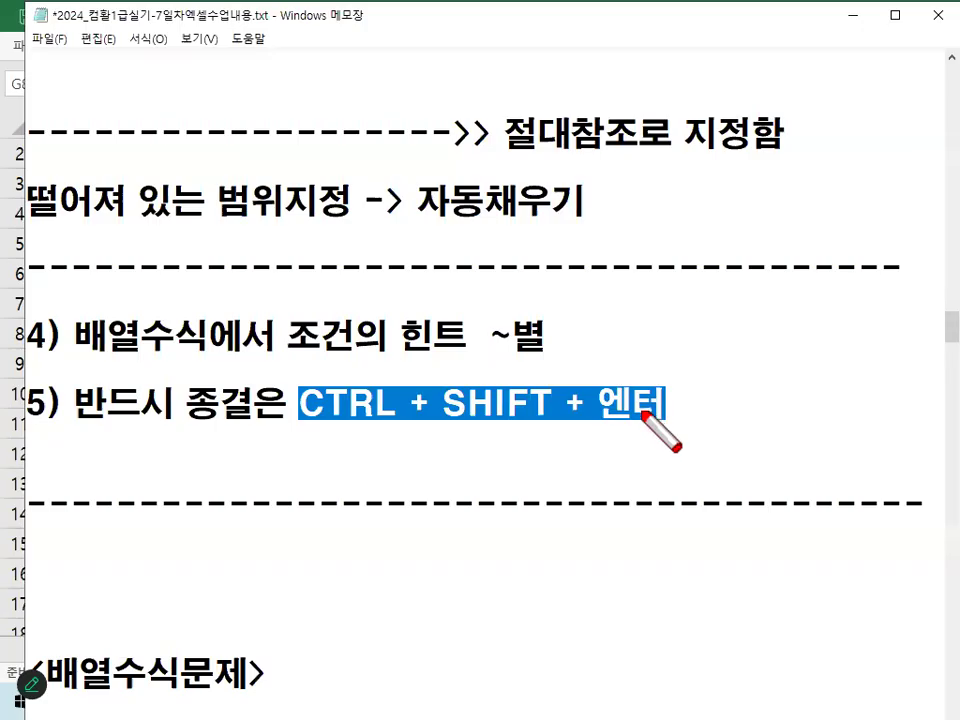
pyautogui.moveTo(316, 425); pyautogui.dragTo(594, 424)
pyautogui.press('Escape')
# - Insert blank lines below note 5 and add the line 수식 맨 앞에 맨뒤에 { } 묶어짐
pyautogui.click(183, 445)
pyautogui.press('Return')
pyautogui.press('Return')
pyautogui.press('Return')
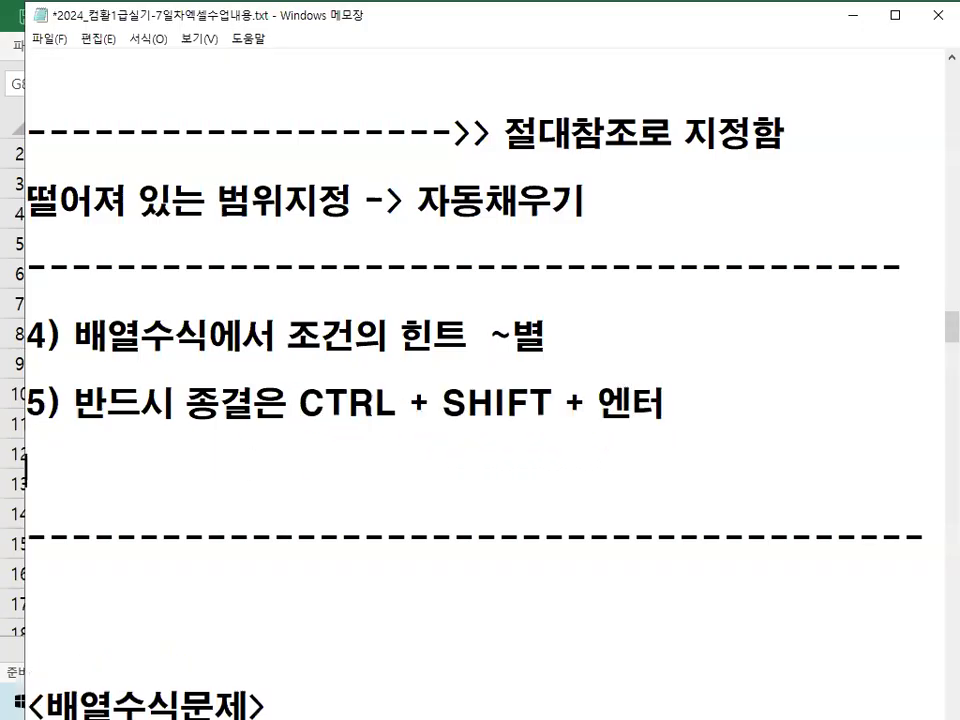
pyautogui.write('수식 ㅇ')
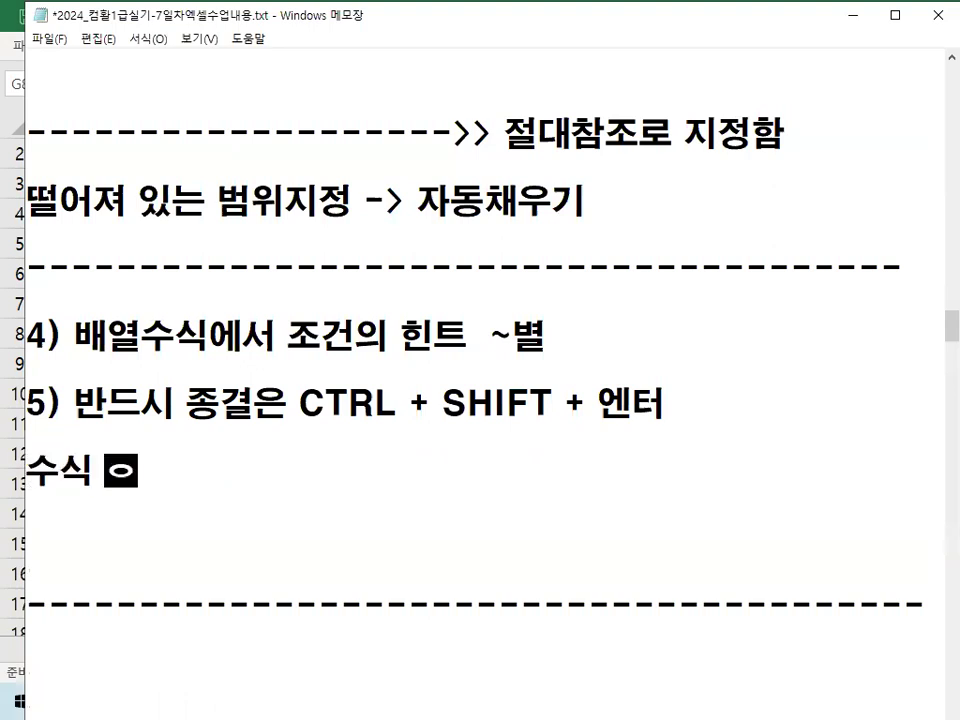
pyautogui.write('매')
pyautogui.press('BackSpace')
pyautogui.press('BackSpace')
pyautogui.press('BackSpace')
pyautogui.write('맨 ㅍ')
pyautogui.press('BackSpace')
pyautogui.write('앞에 ㅁ')
pyautogui.write('맨뒤에')
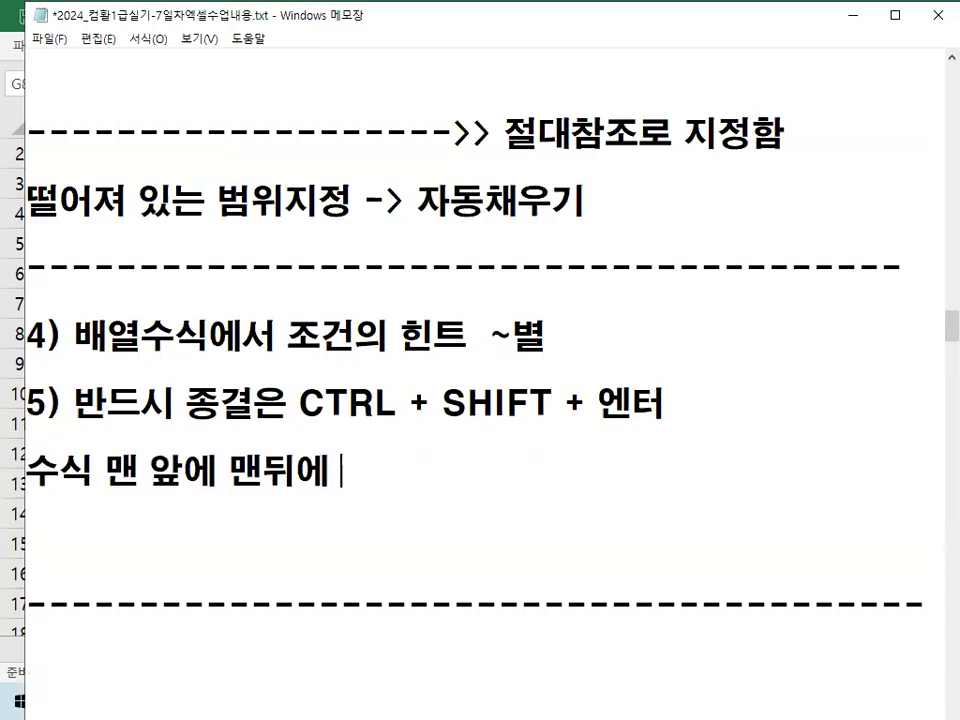
pyautogui.write(' {  } ㅁ')
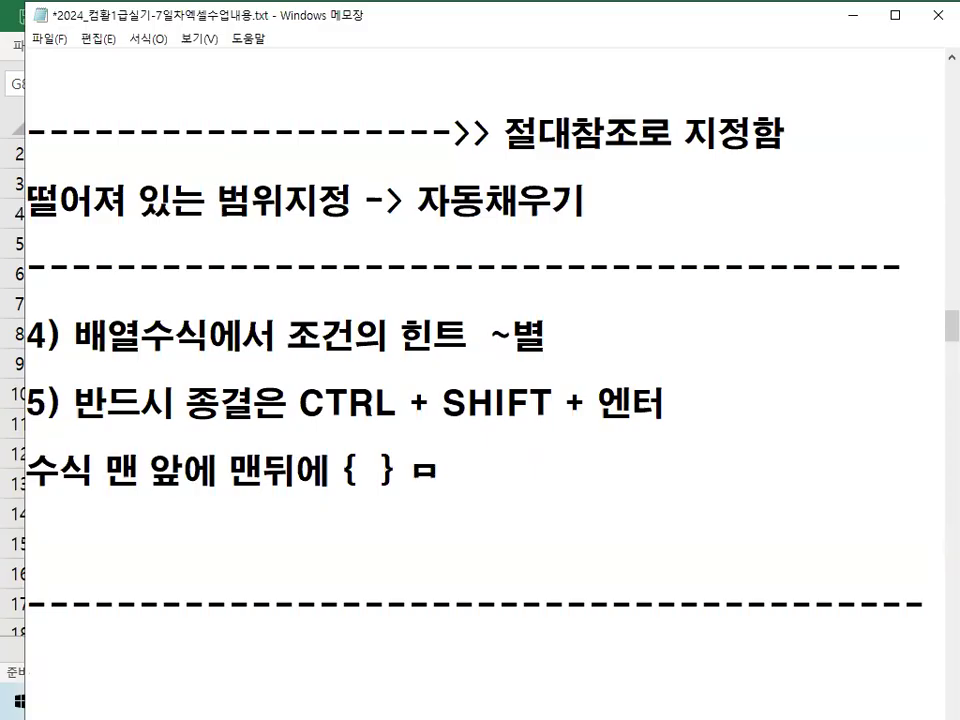
pyautogui.write('ㄱ')
pyautogui.press('BackSpace')
pyautogui.press('BackSpace')
pyautogui.write('무')
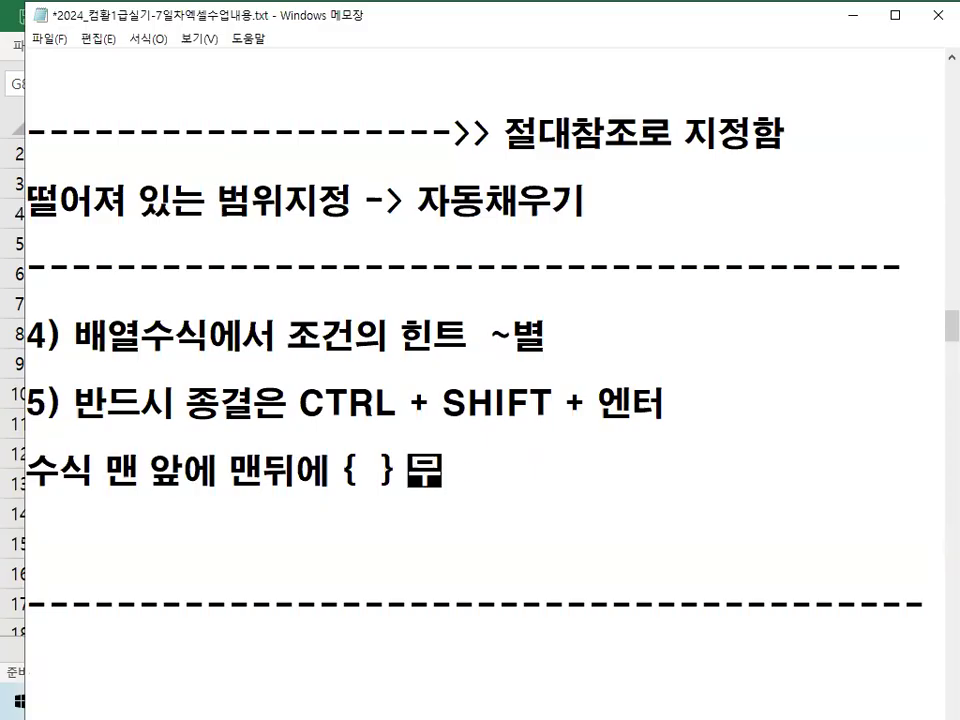
pyautogui.write('ㄲ어짐')
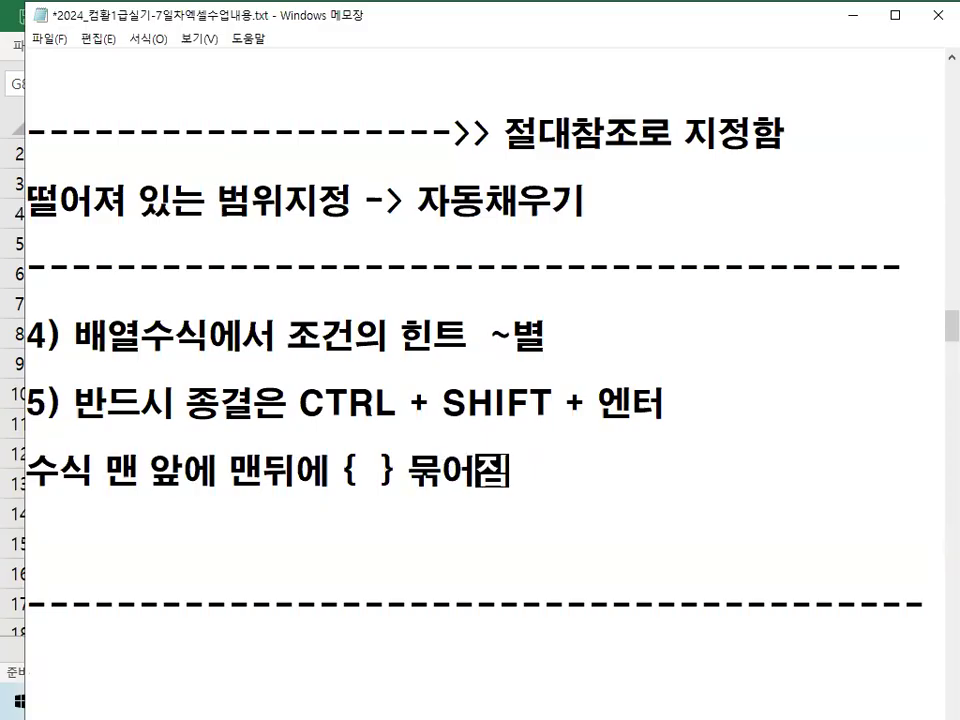
pyautogui.scroll(1, 158, 466)
pyautogui.scroll(3, 158, 466)
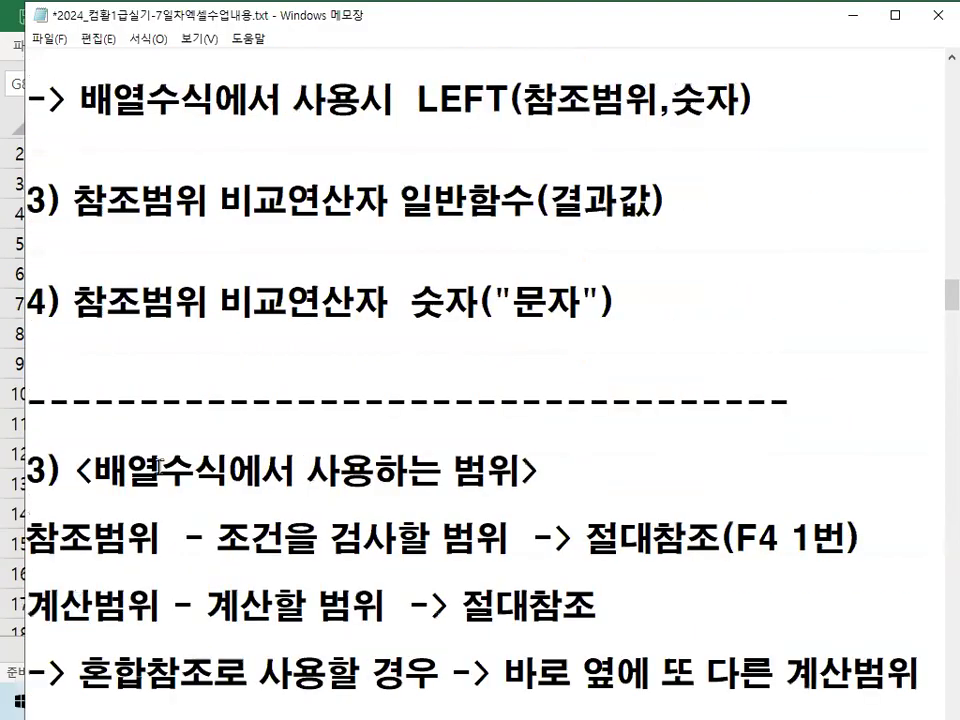
pyautogui.scroll(3, 158, 466)
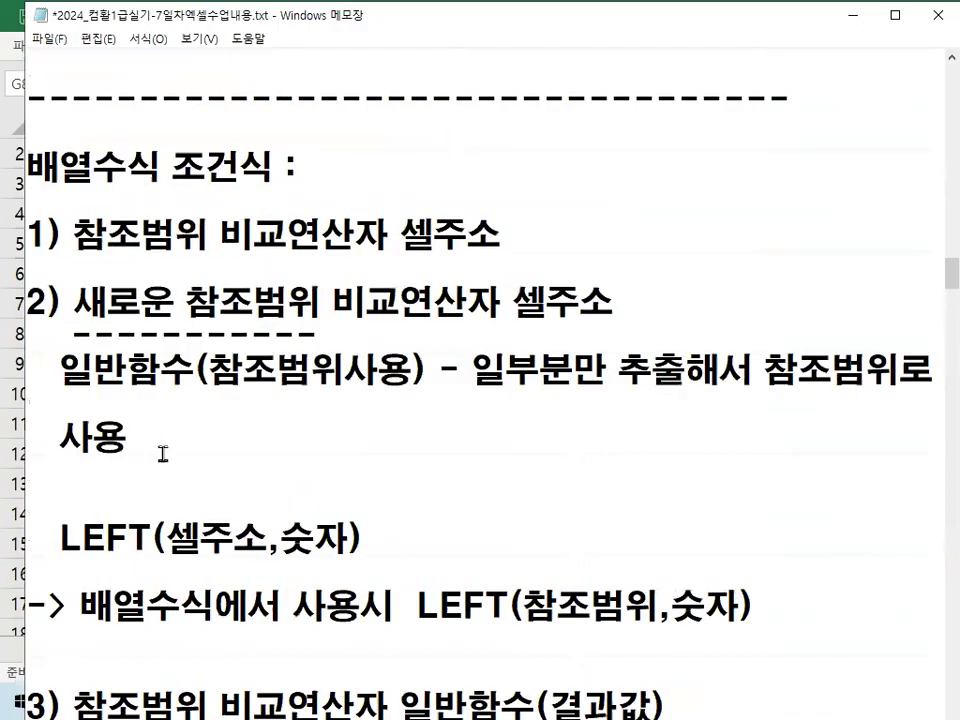
pyautogui.scroll(1, 162, 285)
pyautogui.scroll(-5, 48, 463)
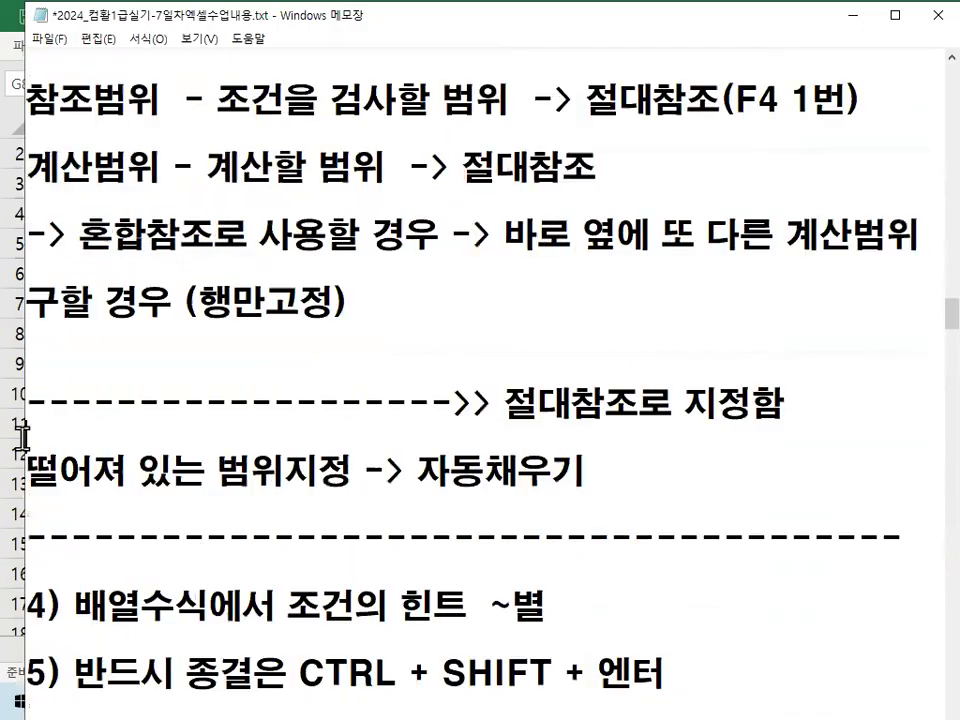
# - Review the end of the array formula notes, switch to 계산작업_배열수식.xlsm, and select cell E10 on the 배열수식1 sheet
pyautogui.scroll(-2, 114, 437)
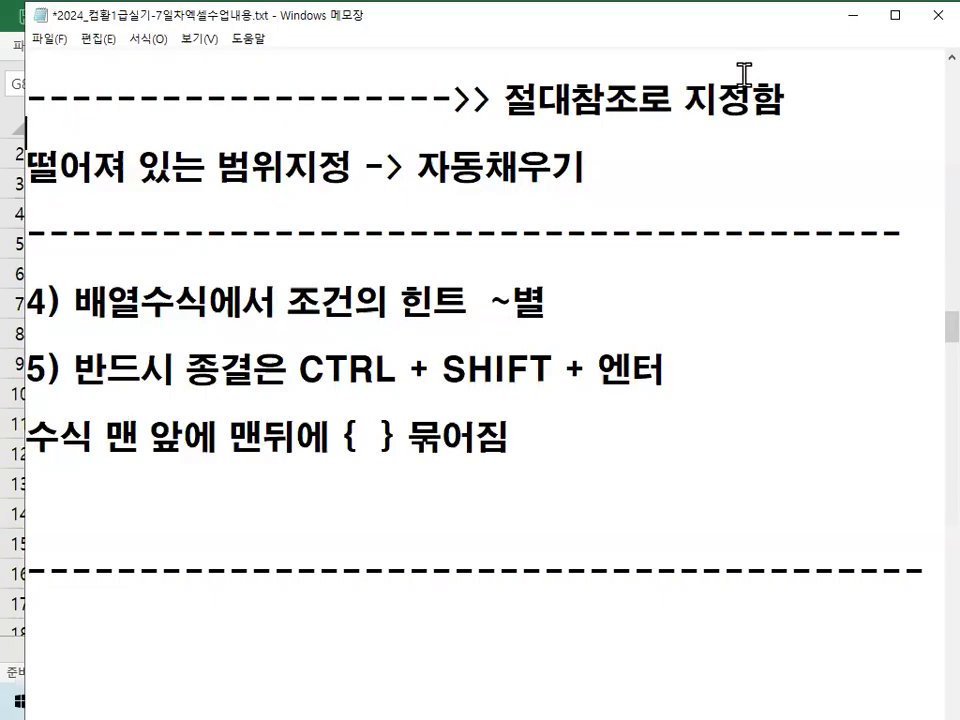
pyautogui.click(853, 15)
pyautogui.click(722, 386)
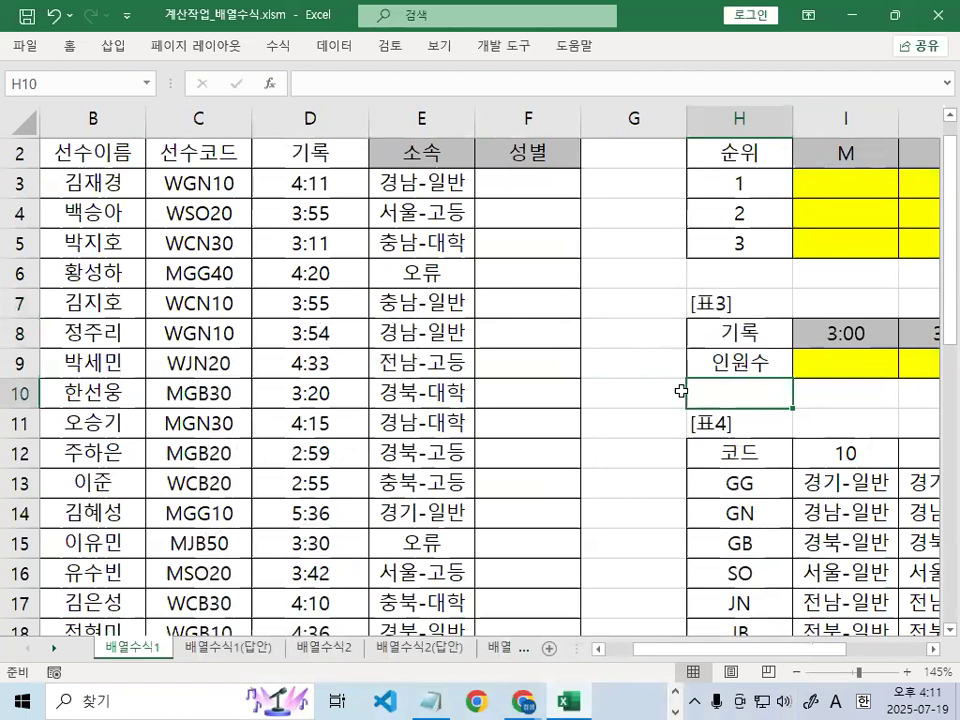
pyautogui.scroll(1, 360, 392)
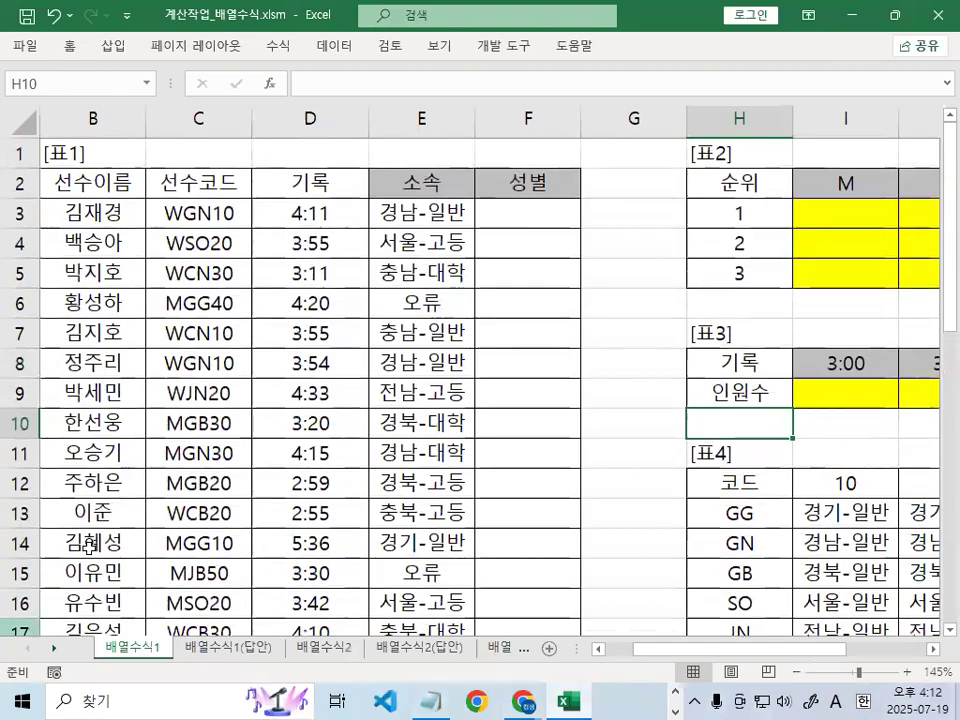
pyautogui.click(385, 411)
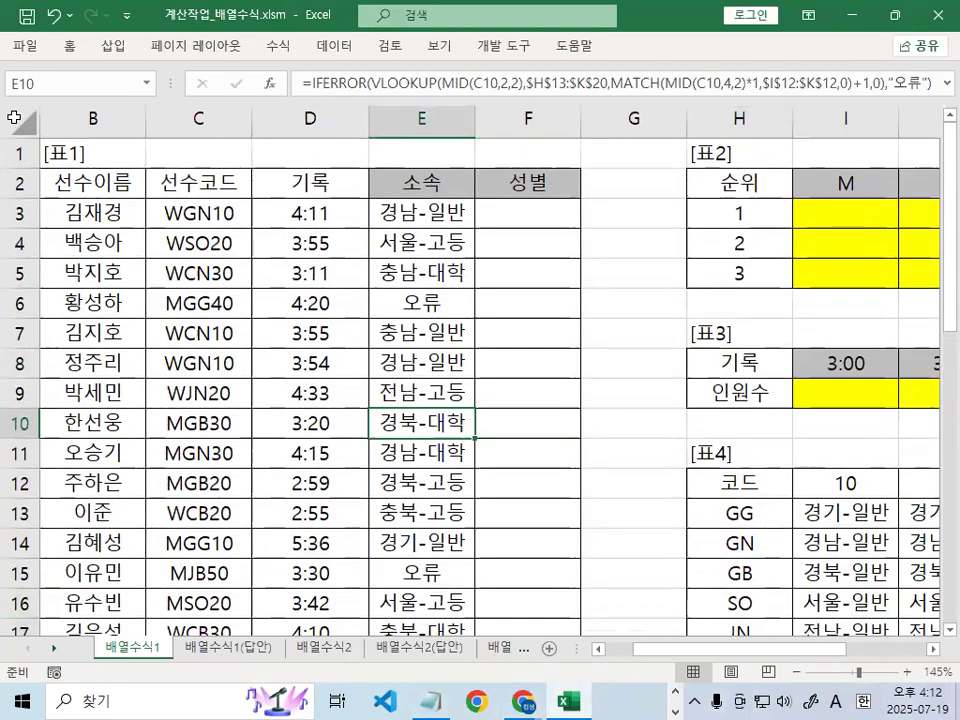
# - Change the font of every cell on the 배열수식1 sheet to a견고딕 and select cell C3
pyautogui.click(20, 118)
pyautogui.click(71, 45)
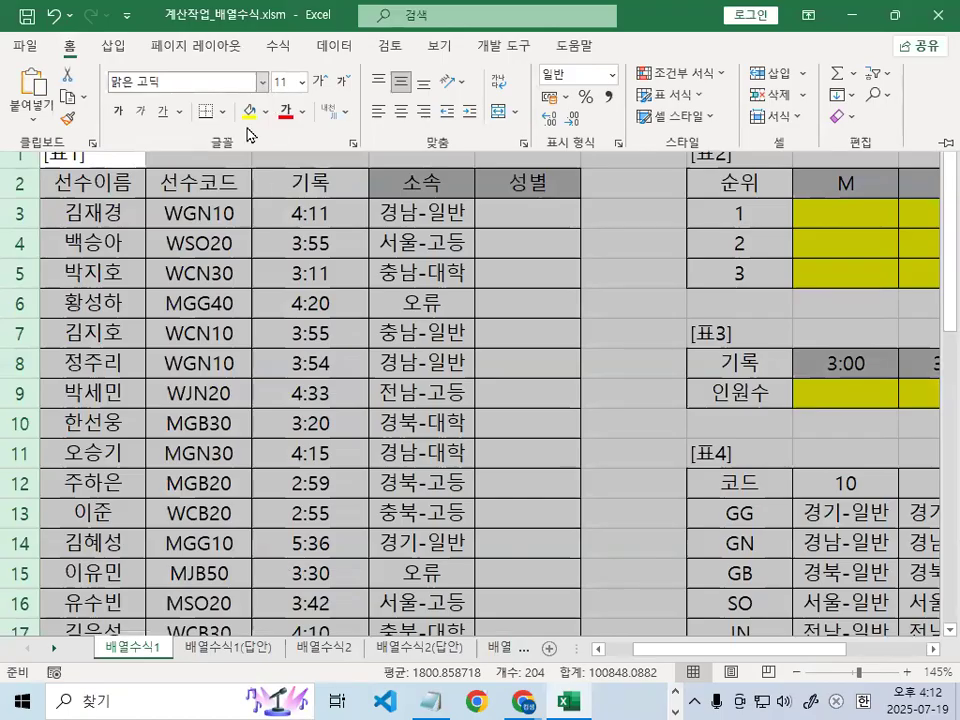
pyautogui.click(261, 93)
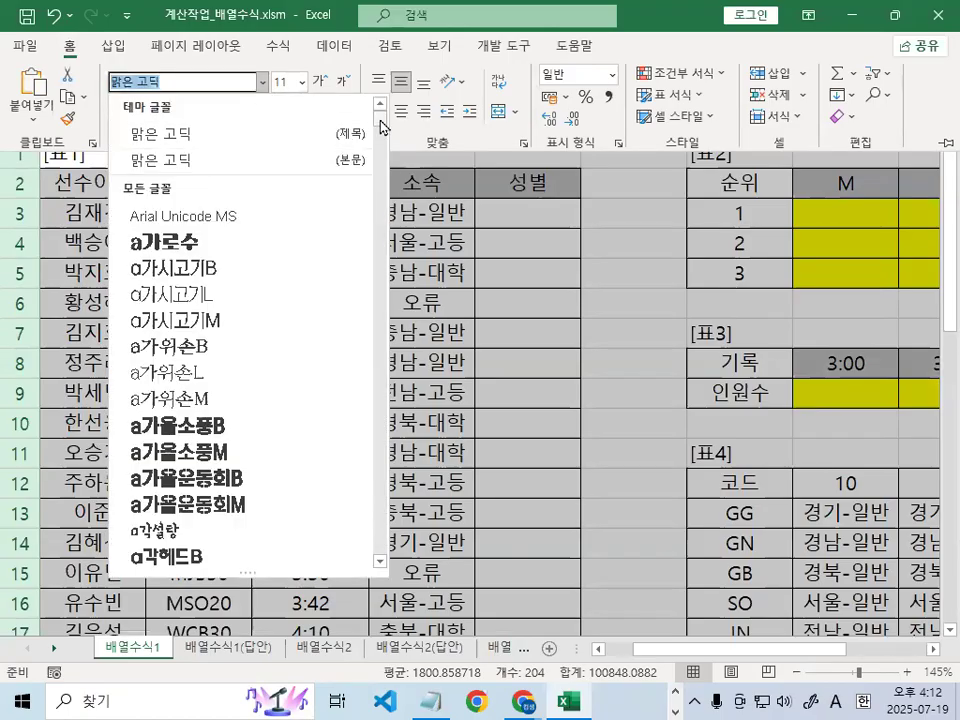
pyautogui.scroll(-3, 383, 125)
pyautogui.scroll(-5, 383, 127)
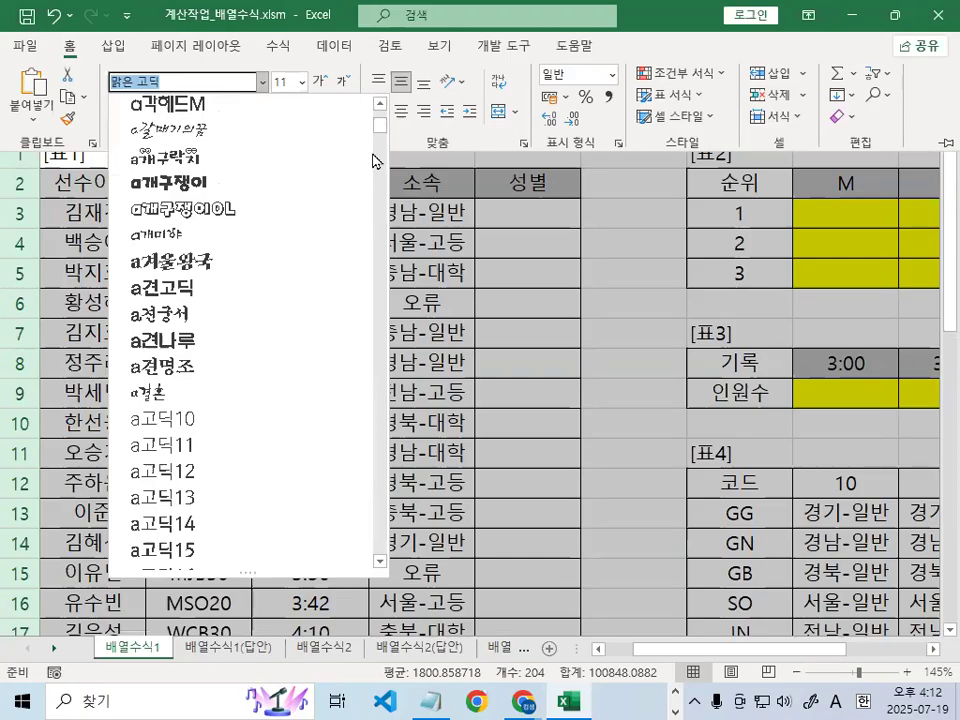
pyautogui.click(296, 292)
pyautogui.hotkey('ctrl', 'F1')
pyautogui.scroll(1, 300, 282)
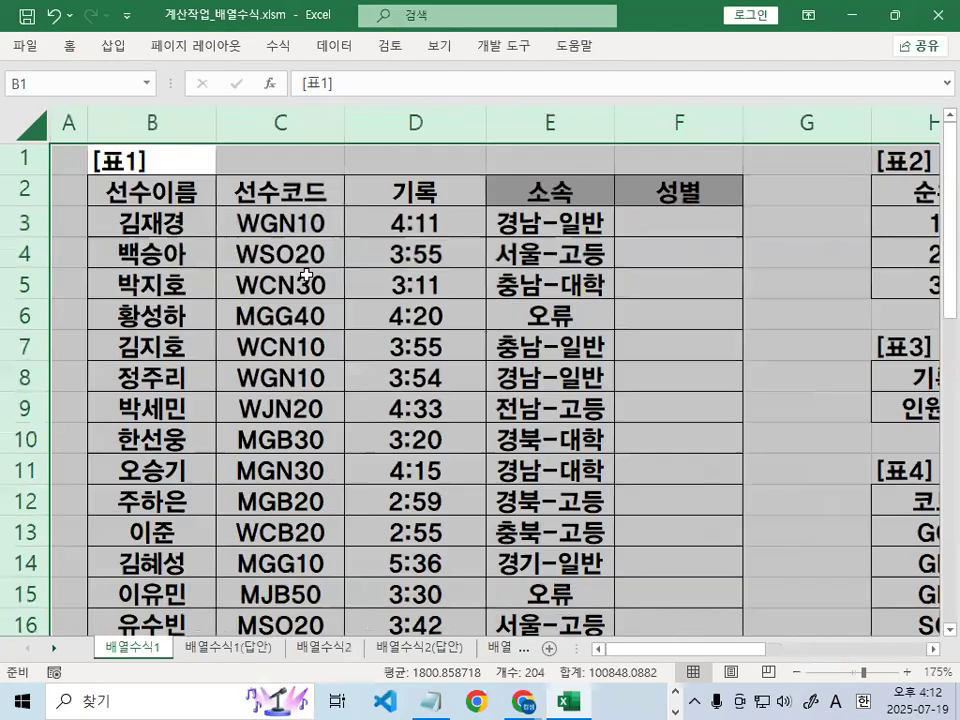
pyautogui.scroll(2, 306, 274)
pyautogui.click(306, 240)
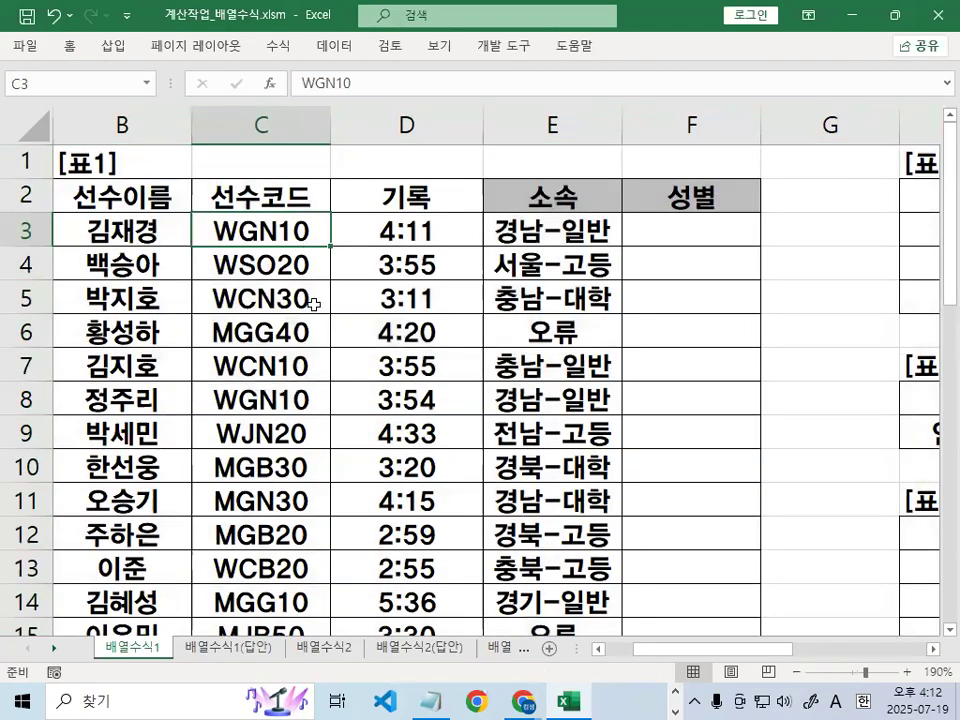
# - Select the first 기록 value in [표1], select I3 in [표2], and check-mark that cell with the screen pen
pyautogui.click(345, 218)
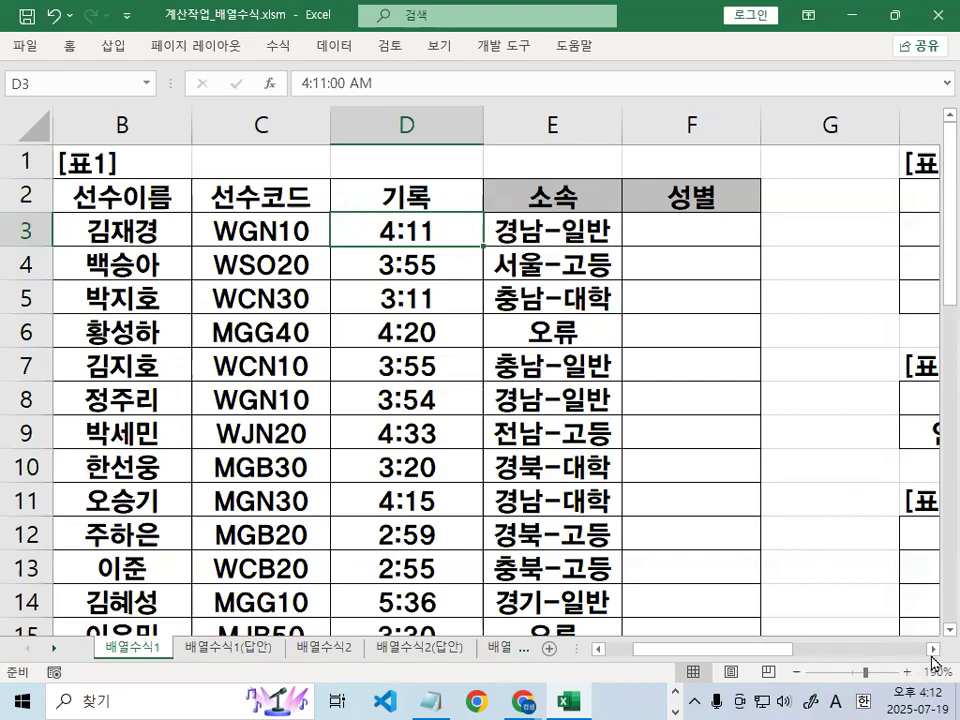
pyautogui.hscroll(4, 933, 658)
pyautogui.click(563, 237)
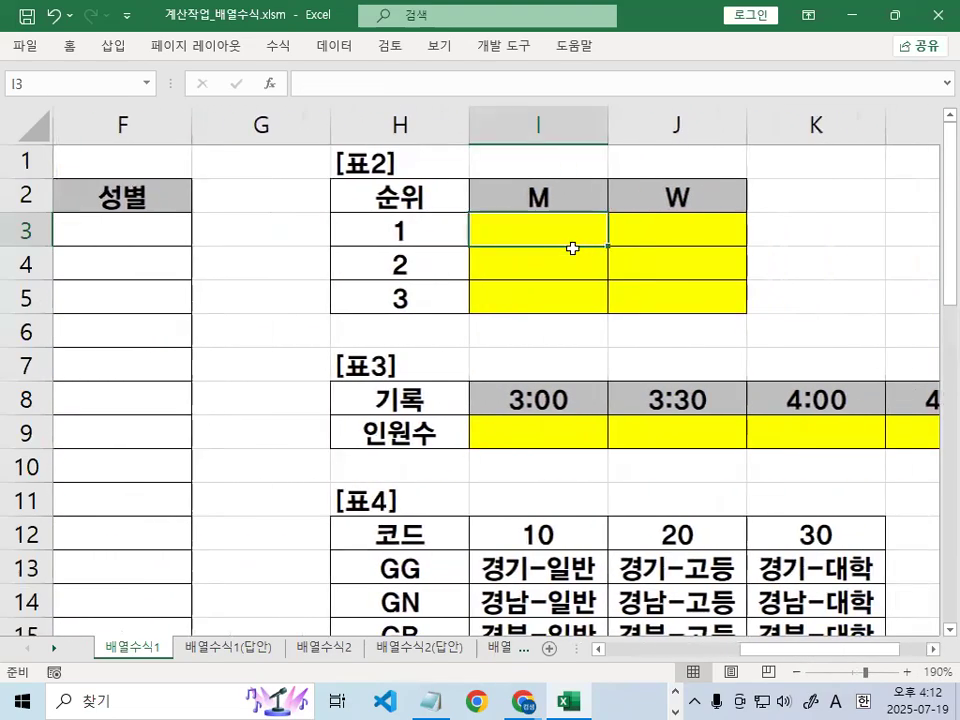
pyautogui.moveTo(544, 225); pyautogui.dragTo(587, 204)
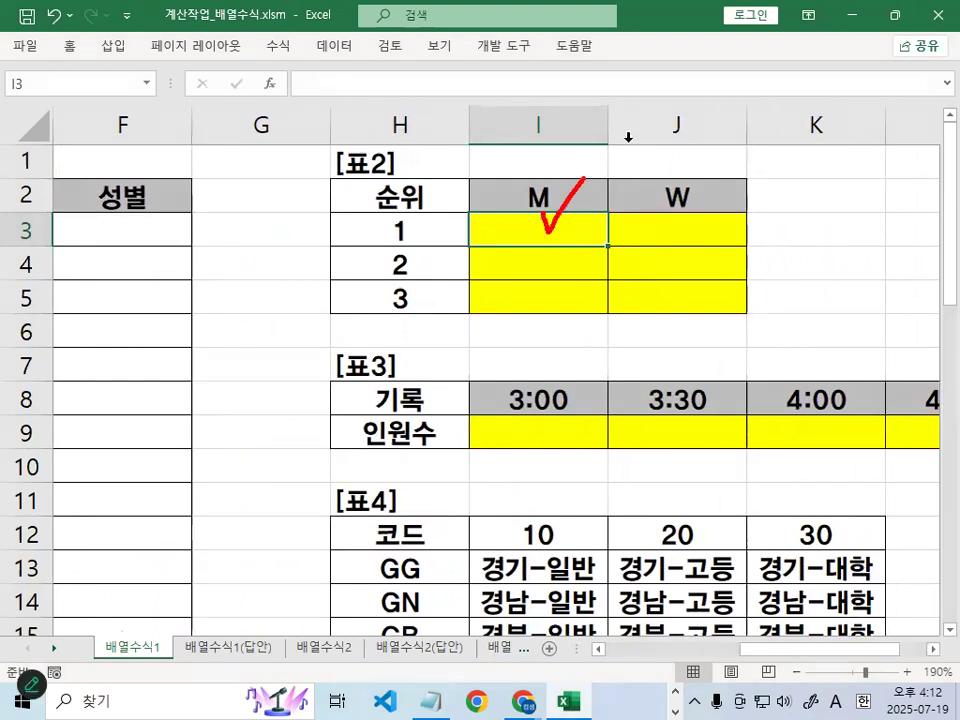
# - Circle ranks 1, 2 and 3 in the 순위 column of [표2] with the screen pen and bracket them together
pyautogui.moveTo(424, 247)
pyautogui.mouseDown()
pyautogui.moveTo(392, 251)
pyautogui.moveTo(420, 236)
pyautogui.mouseUp()
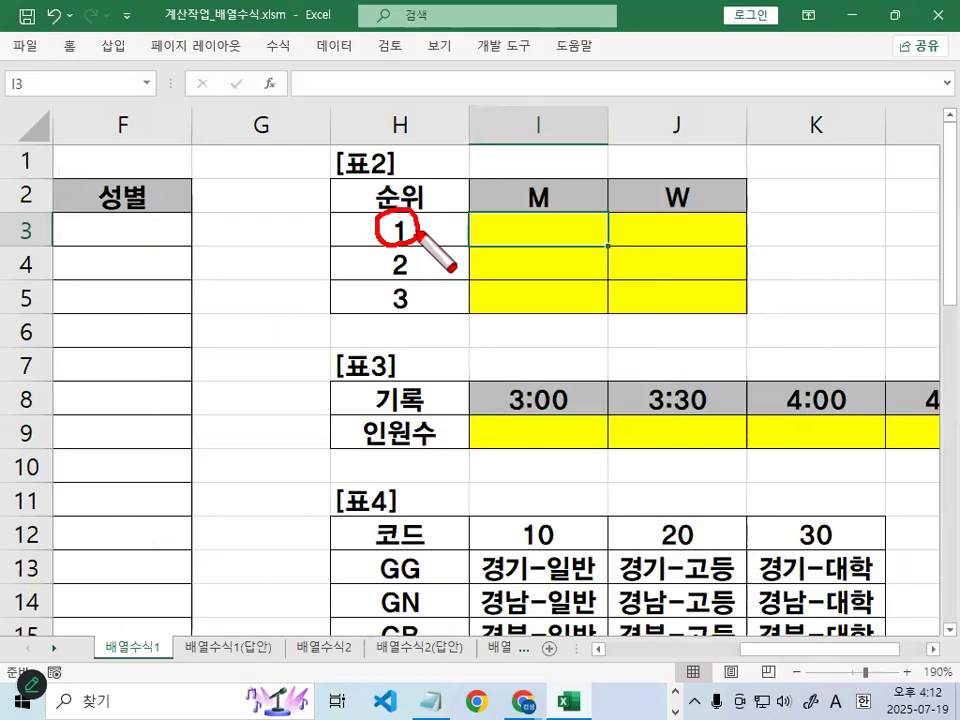
pyautogui.moveTo(420, 236)
pyautogui.mouseDown()
pyautogui.moveTo(403, 257)
pyautogui.moveTo(424, 255)
pyautogui.moveTo(399, 266)
pyautogui.moveTo(418, 275)
pyautogui.mouseUp()
pyautogui.moveTo(418, 308)
pyautogui.mouseDown()
pyautogui.moveTo(405, 318)
pyautogui.moveTo(403, 292)
pyautogui.mouseUp()
pyautogui.moveTo(375, 229)
pyautogui.mouseDown()
pyautogui.moveTo(351, 296)
pyautogui.moveTo(378, 308)
pyautogui.mouseUp()
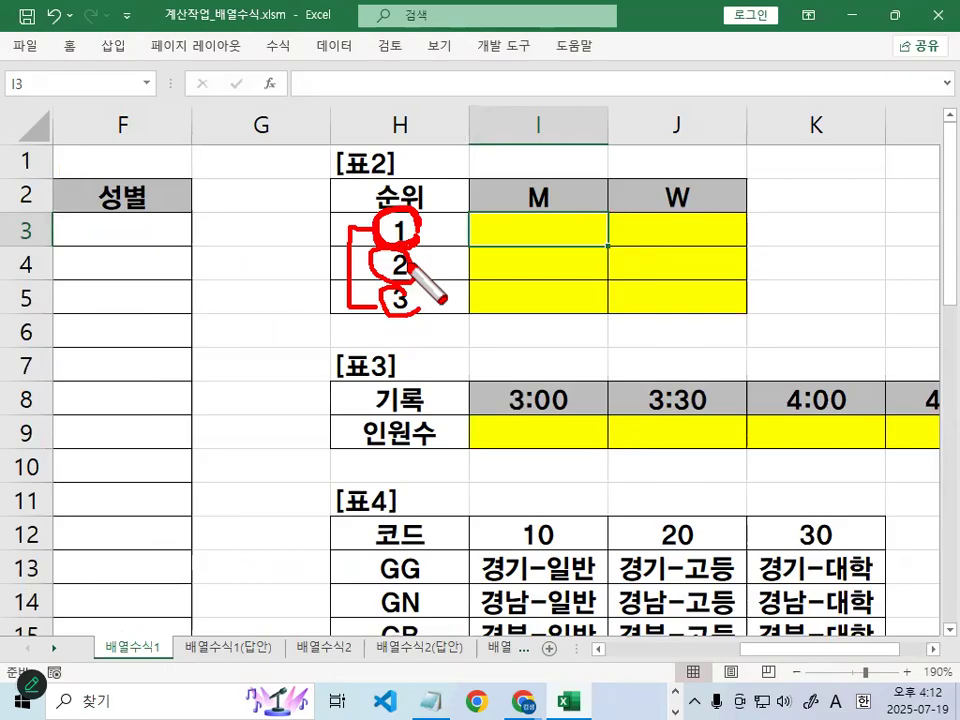
# - Handwrite 2급 → 1급 over the [표2] headers with the screen pen, draw a line across row 3, and clear the marks
pyautogui.moveTo(545, 148)
pyautogui.mouseDown()
pyautogui.moveTo(553, 160)
pyautogui.moveTo(606, 135)
pyautogui.moveTo(621, 190)
pyautogui.moveTo(686, 184)
pyautogui.moveTo(705, 141)
pyautogui.moveTo(727, 146)
pyautogui.moveTo(741, 185)
pyautogui.moveTo(789, 193)
pyautogui.mouseUp()
pyautogui.moveTo(472, 221); pyautogui.dragTo(800, 226)
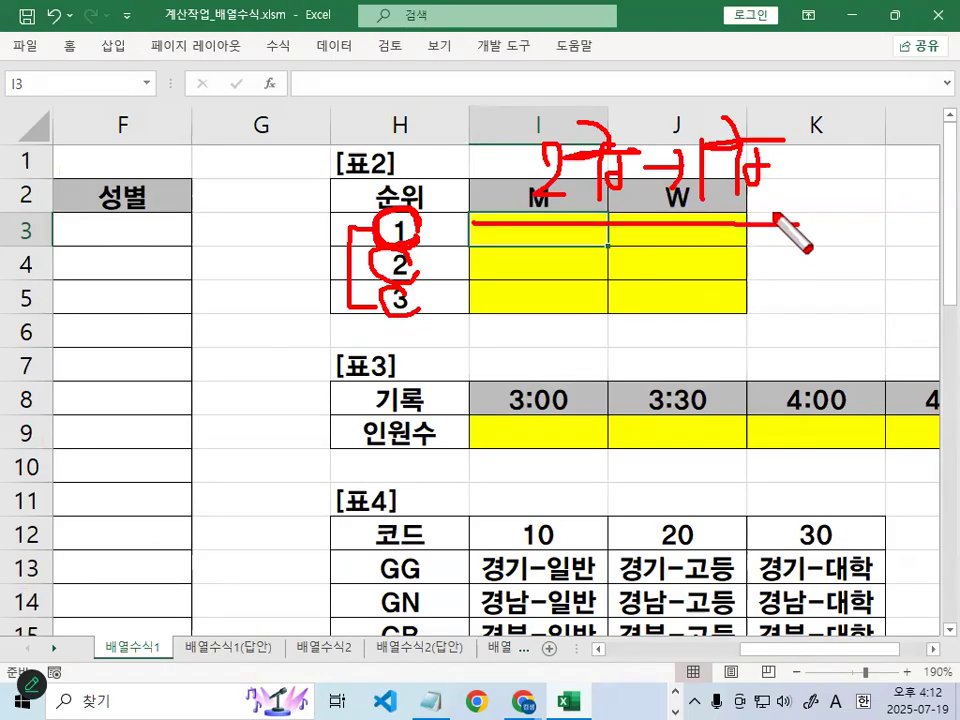
pyautogui.press('Escape')
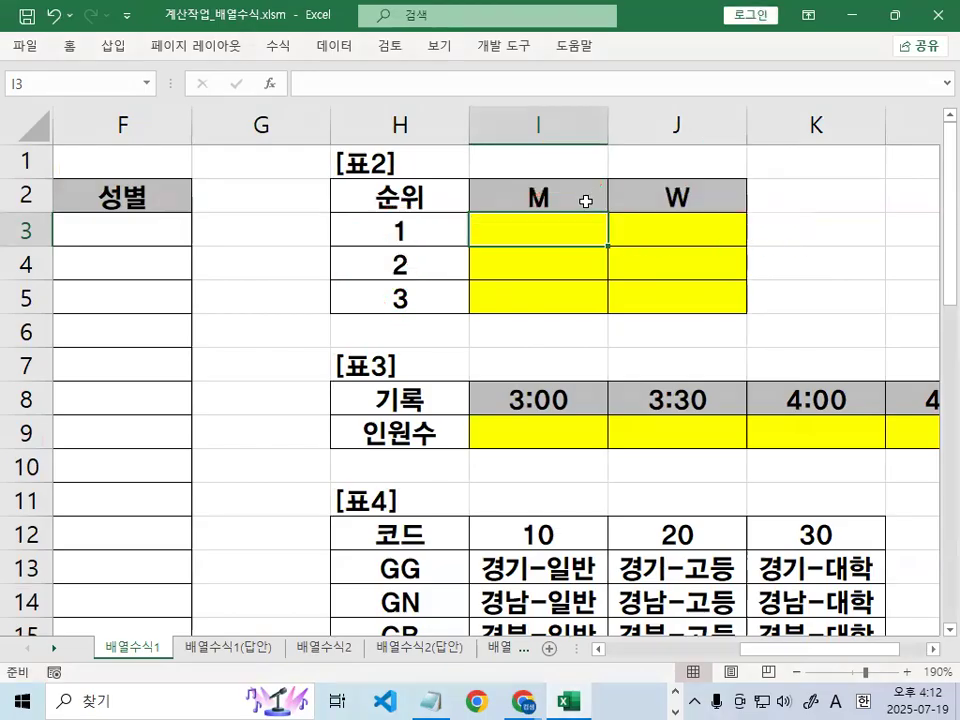
pyautogui.hotkey('ctrl', 'shift', 'd')
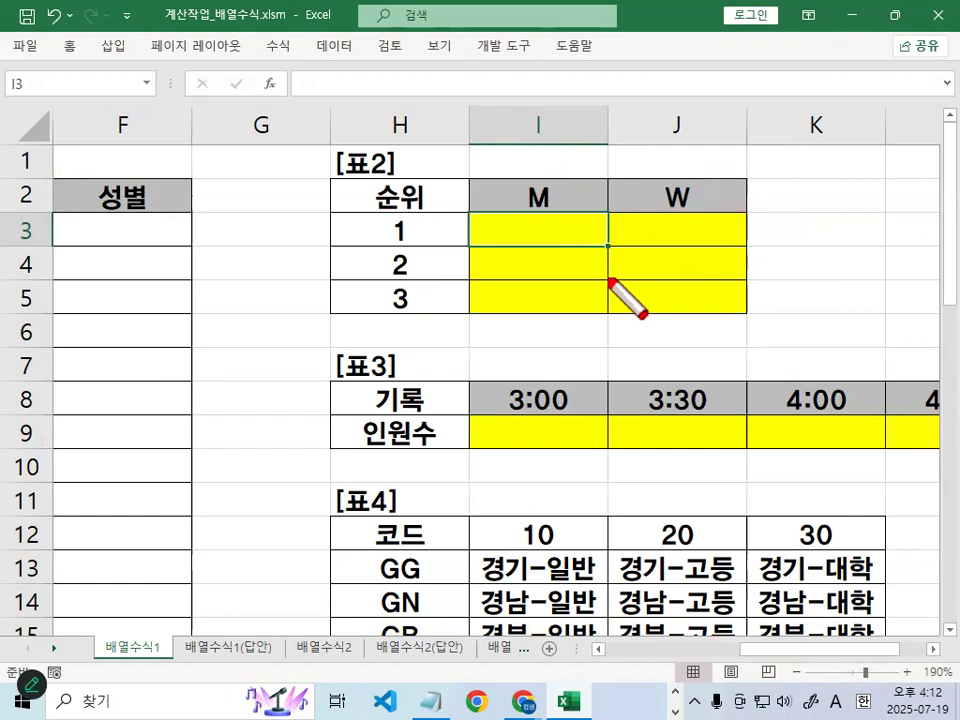
pyautogui.press('Escape')
# - Select J3 under the W header of [표2], and select cells D3 and F4 in the 기록 and 성별 columns of [표1]
pyautogui.click(695, 232)
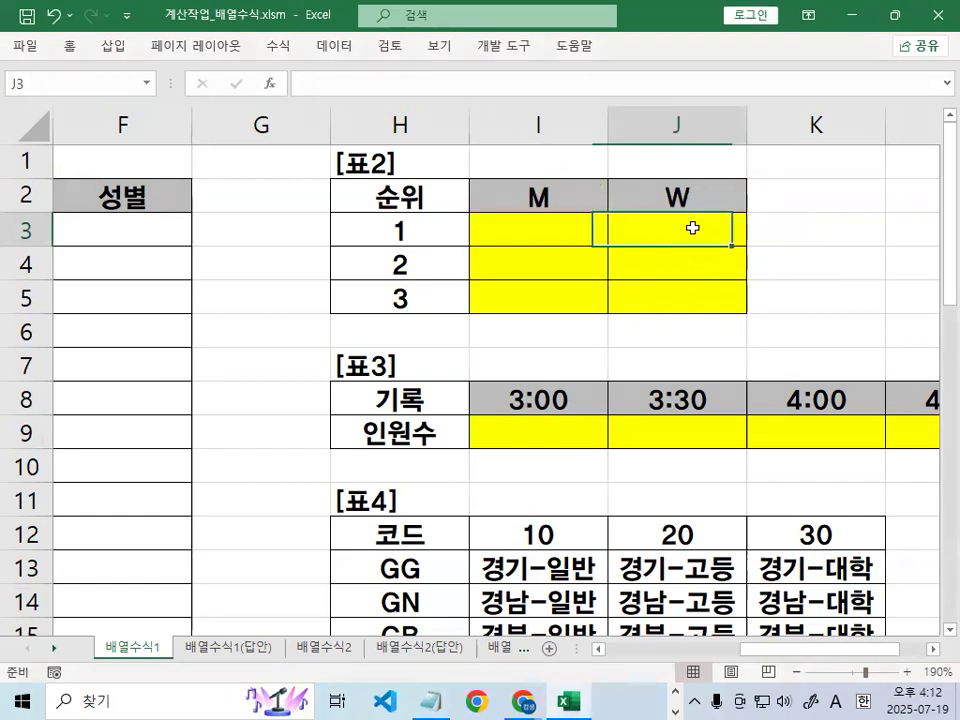
pyautogui.hscroll(-3, 621, 481)
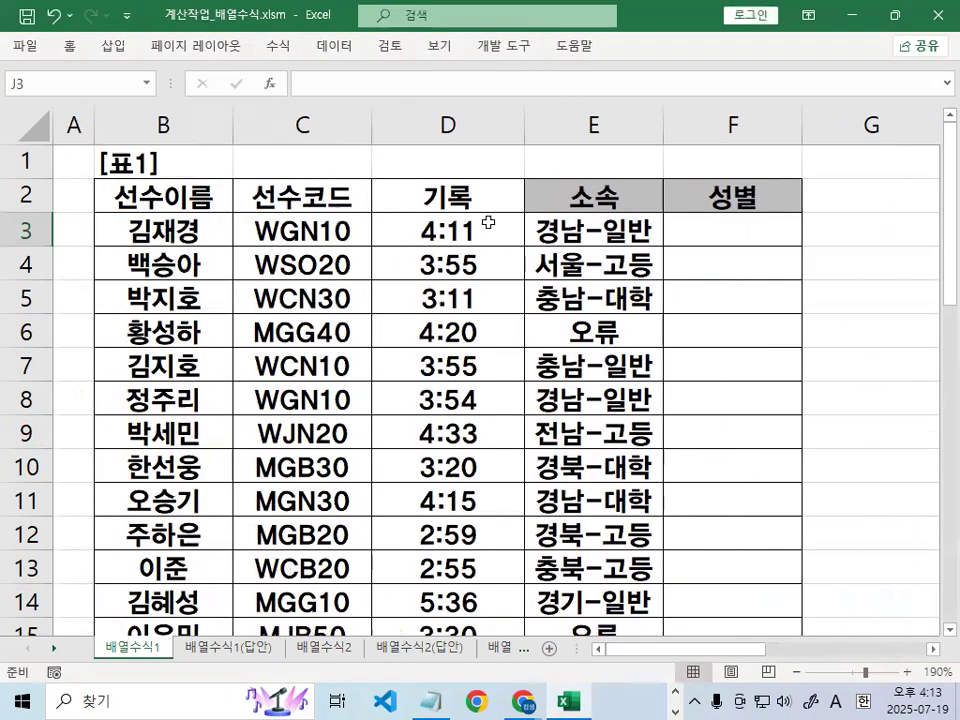
pyautogui.click(429, 221)
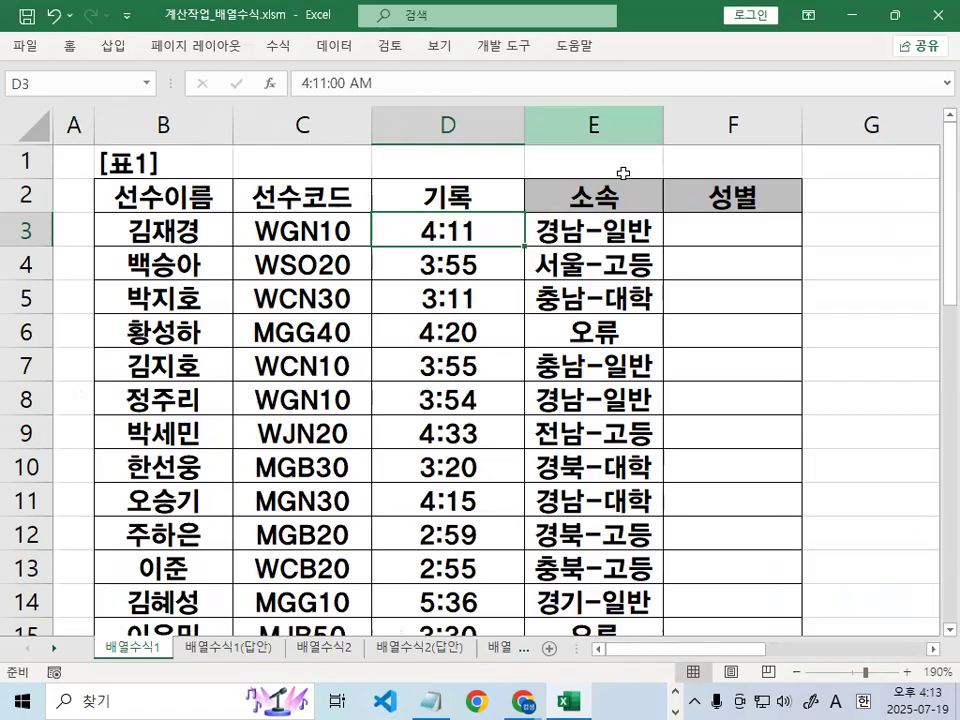
pyautogui.click(683, 254)
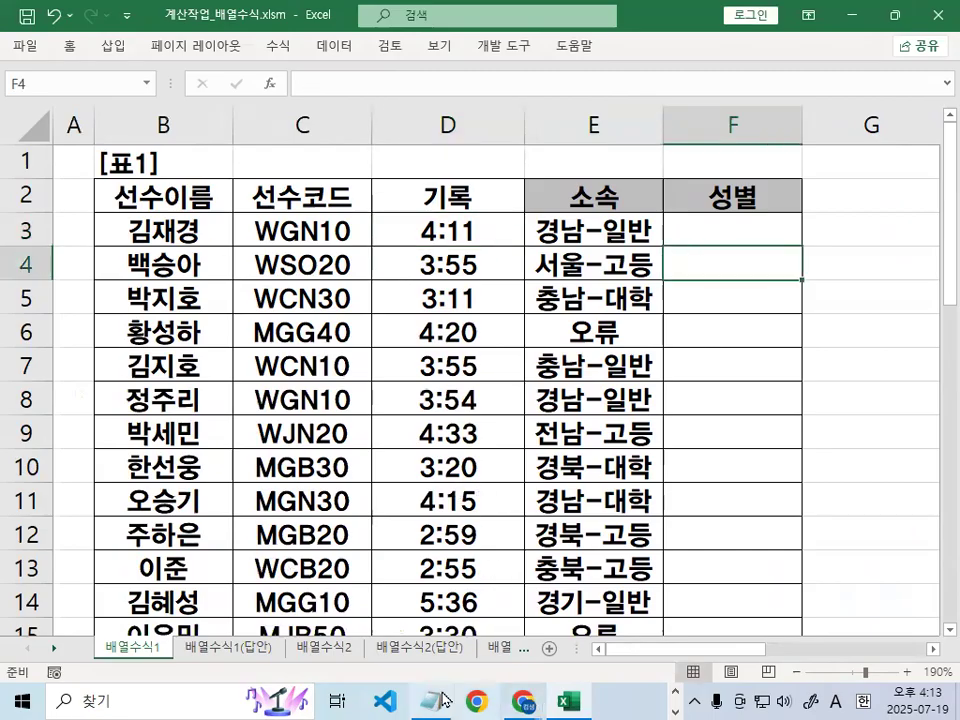
# - Circle the M and W headers and ranks 1 to 3 in [표2] with the screen pen, check-mark I3, and clear the marks
pyautogui.hscroll(5, 512, 218)
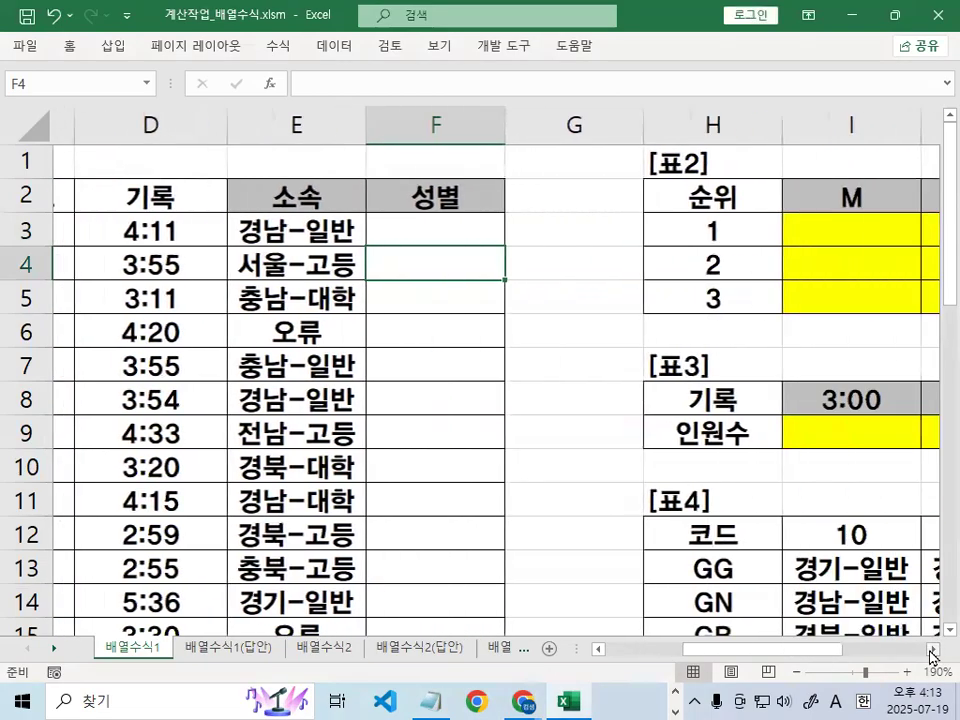
pyautogui.hotkey('ctrl', '2')
pyautogui.moveTo(568, 206)
pyautogui.mouseDown()
pyautogui.moveTo(506, 181)
pyautogui.moveTo(566, 186)
pyautogui.mouseUp()
pyautogui.moveTo(697, 212)
pyautogui.mouseDown()
pyautogui.moveTo(660, 208)
pyautogui.moveTo(701, 193)
pyautogui.moveTo(706, 211)
pyautogui.mouseUp()
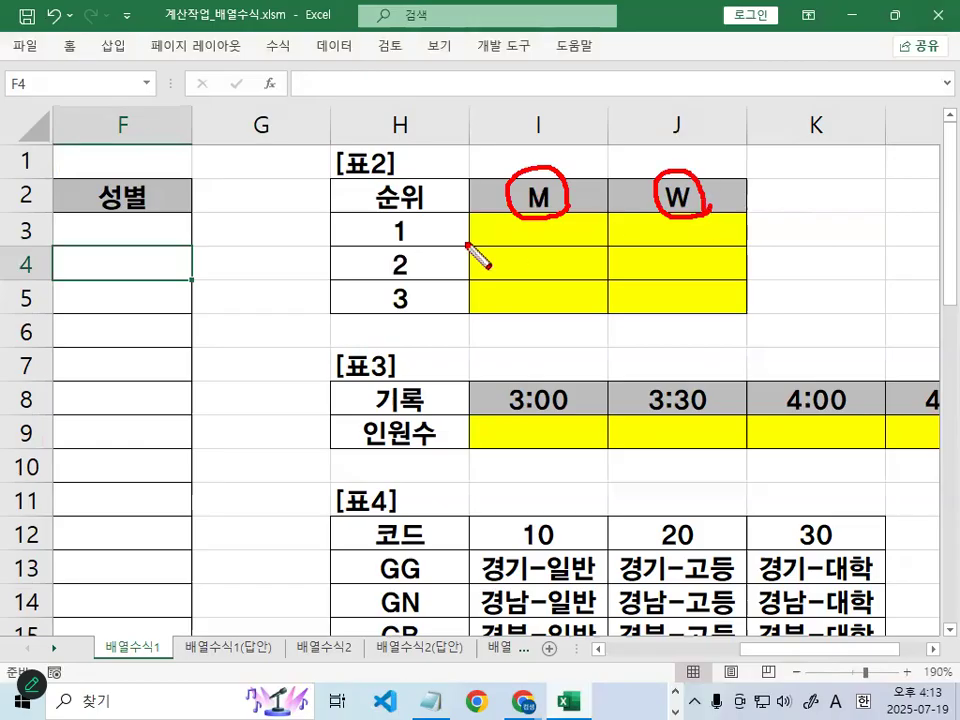
pyautogui.moveTo(381, 237); pyautogui.dragTo(405, 217)
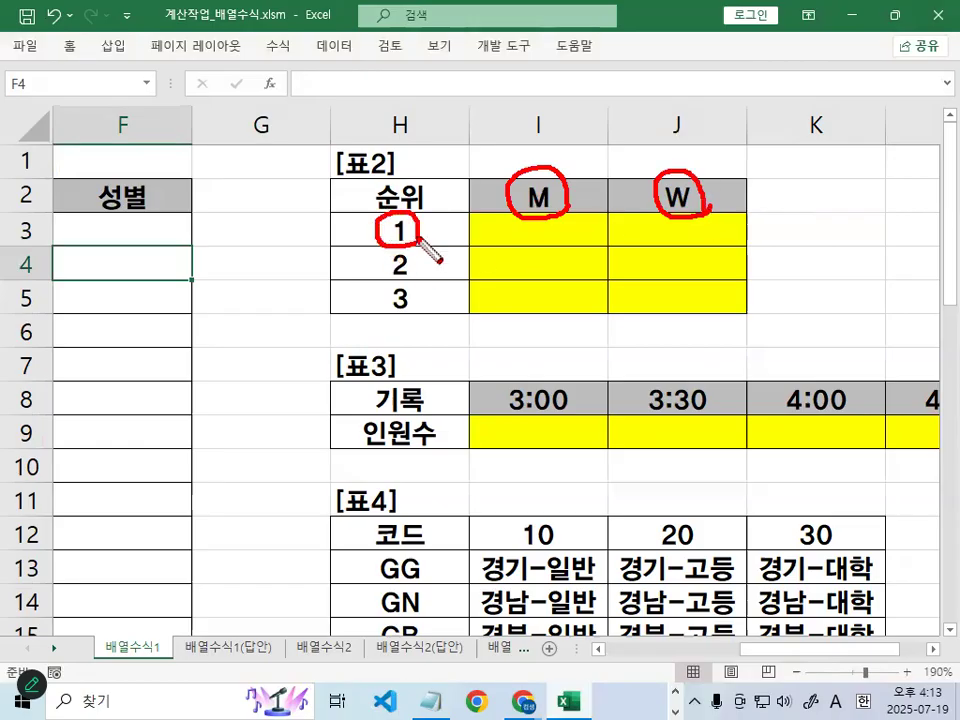
pyautogui.moveTo(412, 281)
pyautogui.mouseDown()
pyautogui.moveTo(380, 260)
pyautogui.moveTo(419, 271)
pyautogui.mouseUp()
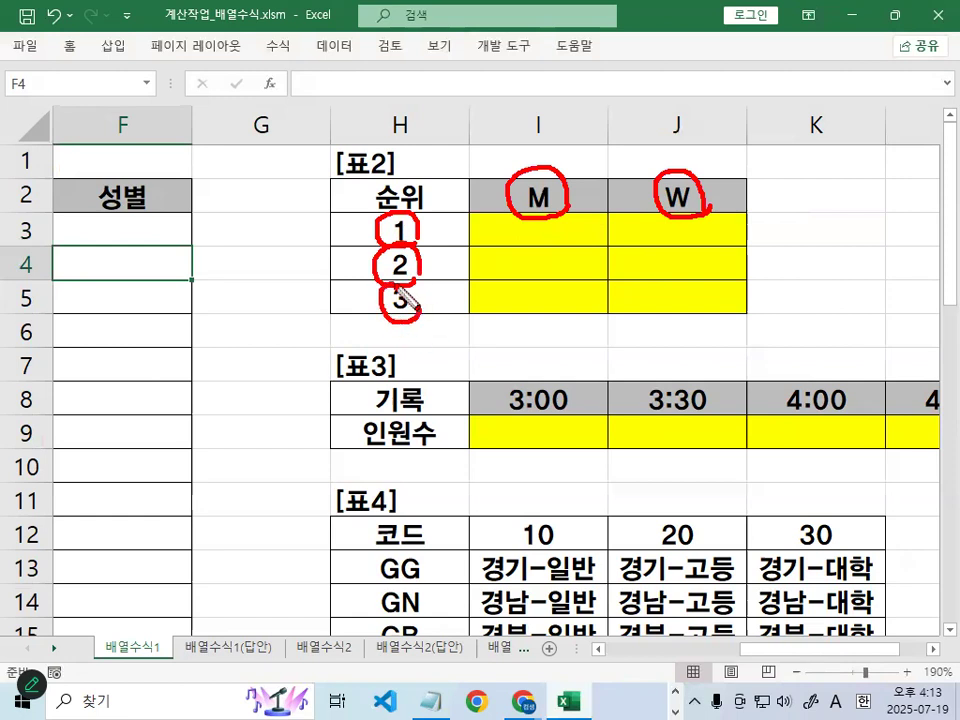
pyautogui.moveTo(487, 236); pyautogui.dragTo(535, 188)
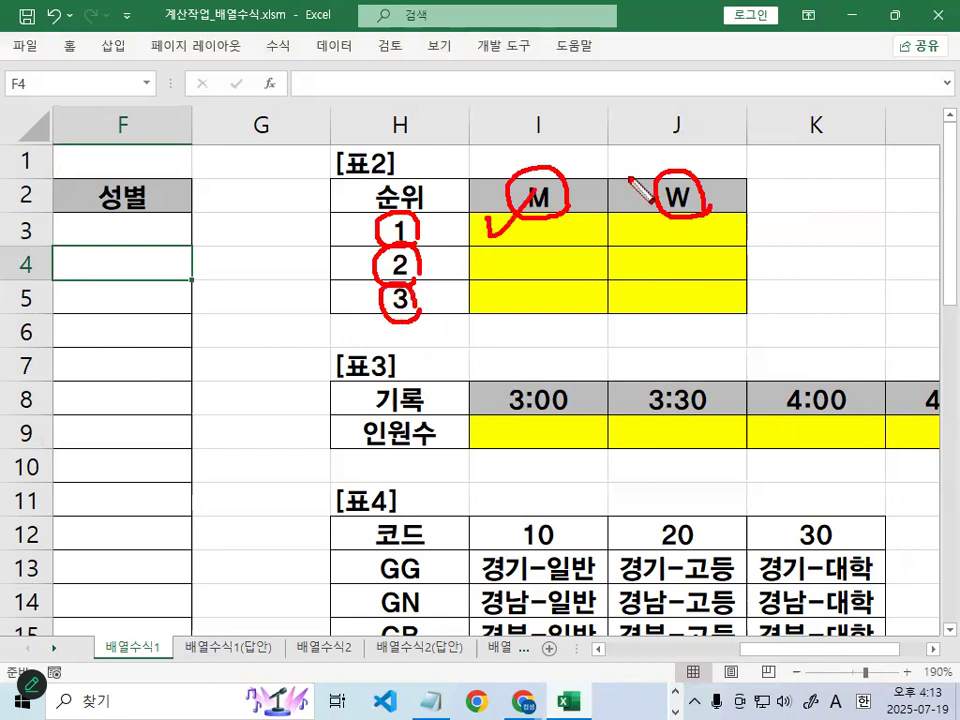
pyautogui.press('Escape')
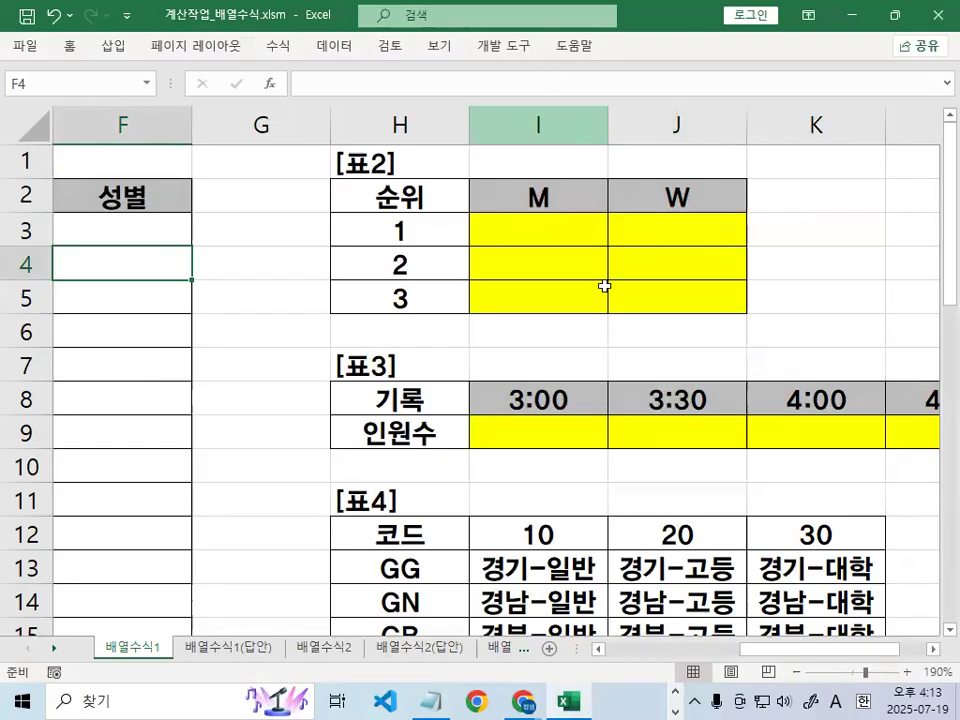
# - Switch to the Notepad notes and highlight the arguments and description of the SMALL function under 1번문제's 함수정리
pyautogui.hotkey('alt', 'Tab')
pyautogui.scroll(-2, 150, 364)
pyautogui.scroll(1, 150, 362)
pyautogui.scroll(-2, 150, 360)
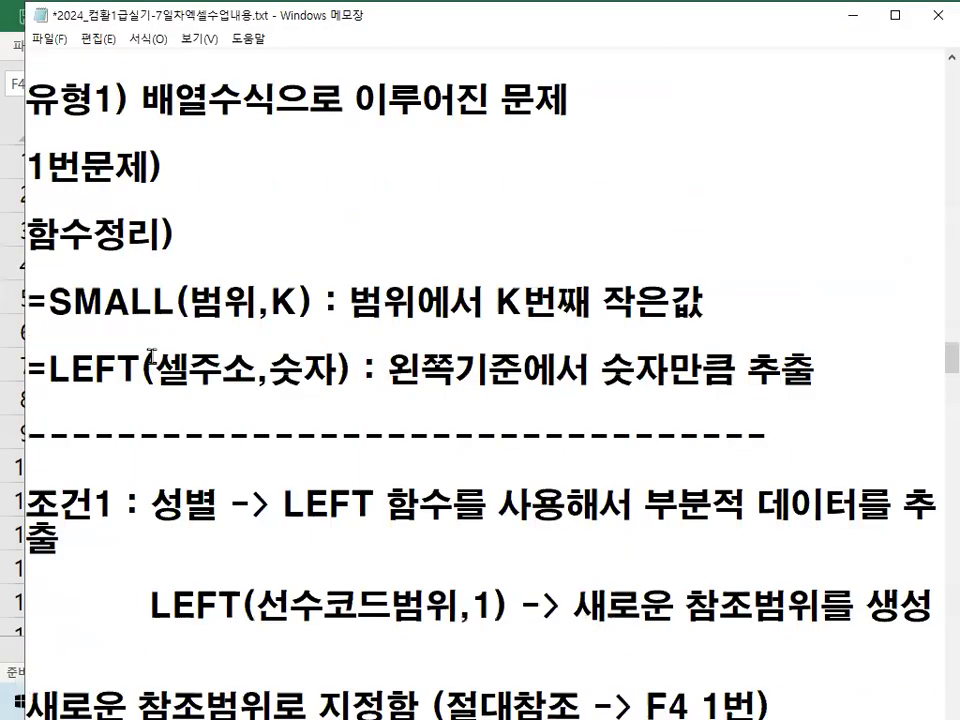
pyautogui.scroll(-1, 190, 320)
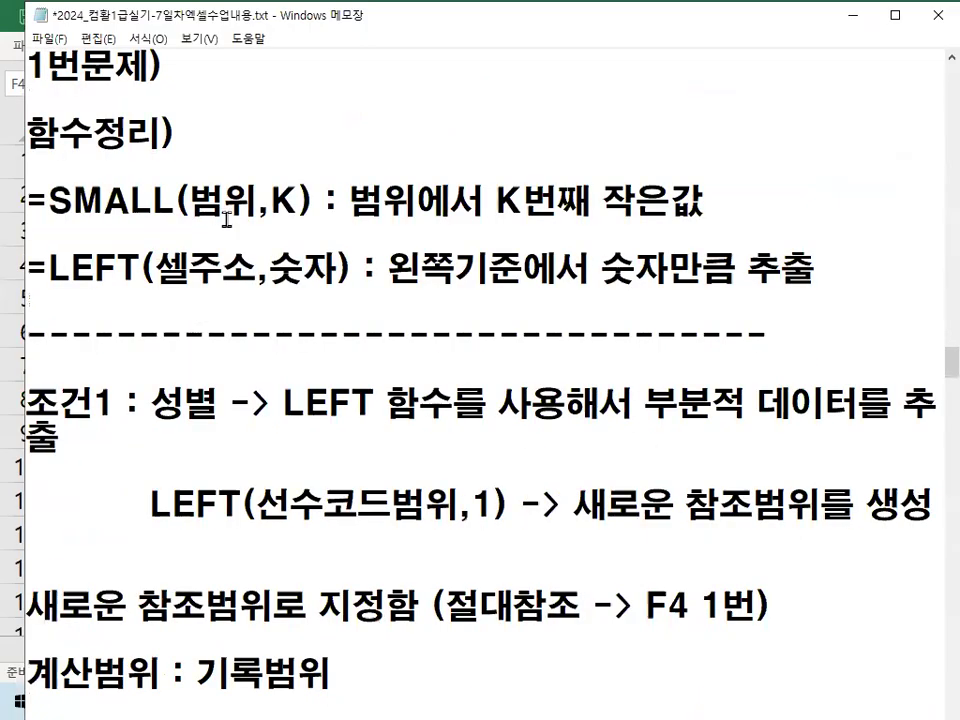
pyautogui.moveTo(196, 203); pyautogui.dragTo(291, 201)
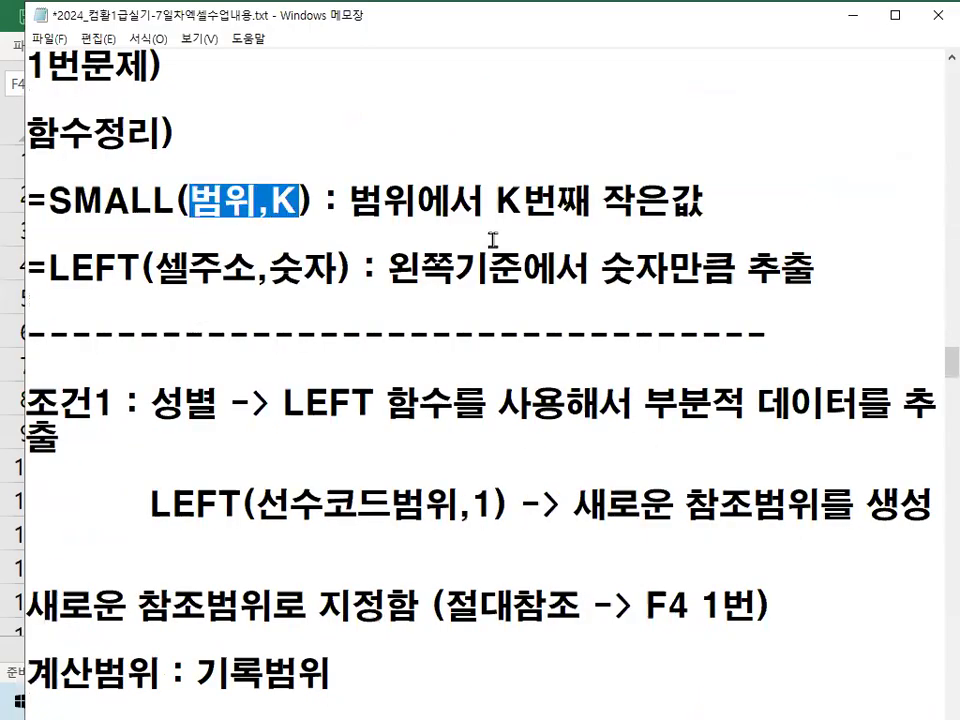
pyautogui.moveTo(357, 204); pyautogui.dragTo(703, 204)
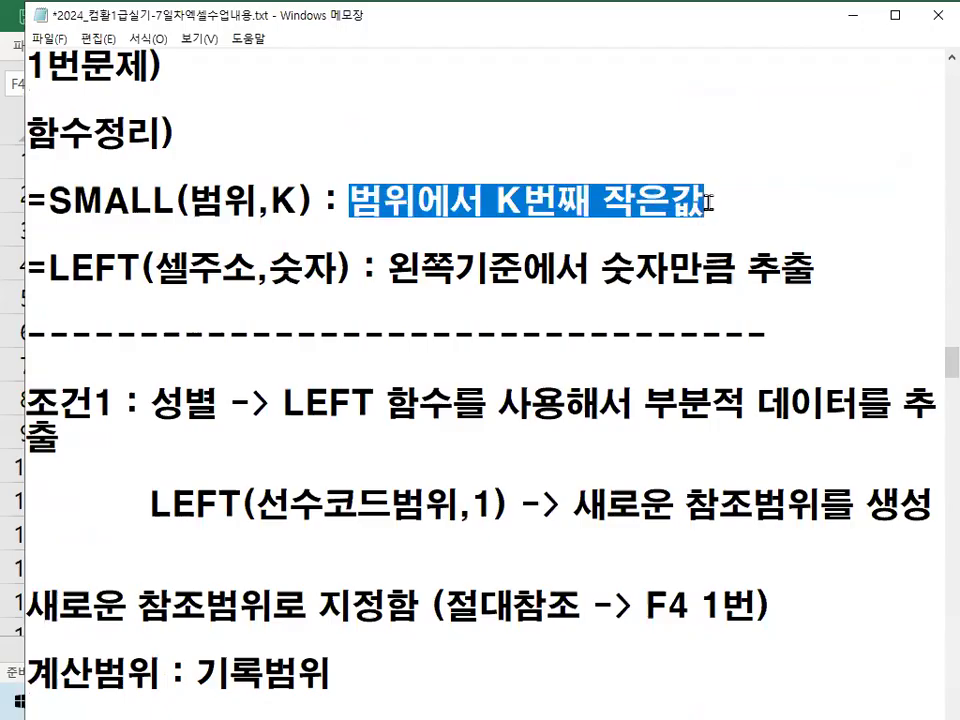
# - Underline and box SMALL(범위,K) with the screen pen, handwrite 2급 above it, and clear the marks
pyautogui.hotkey('ctrl', '2')
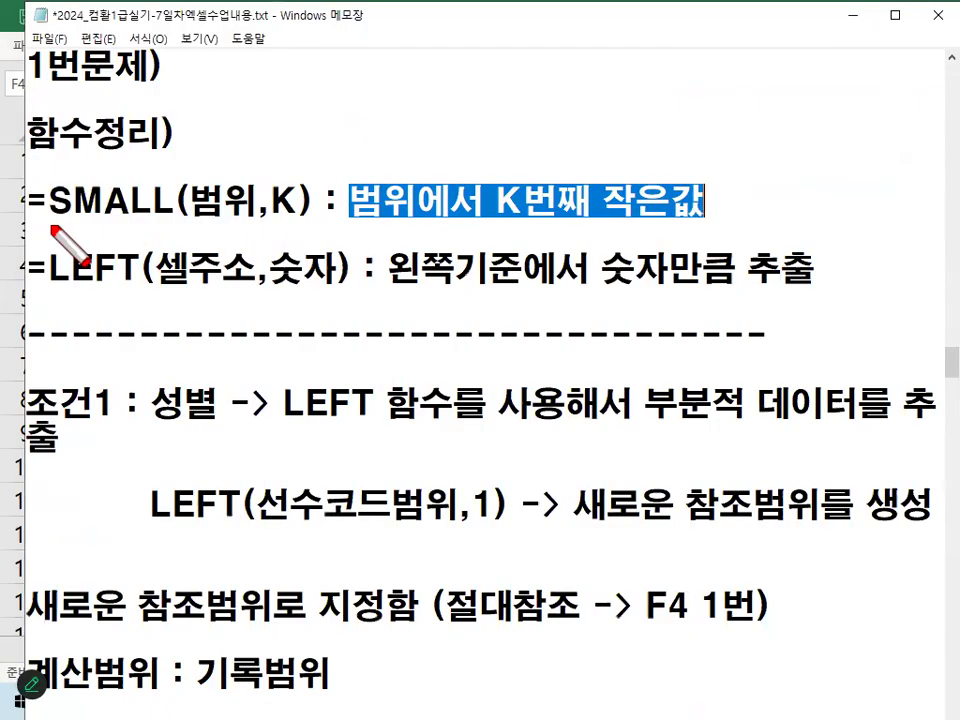
pyautogui.moveTo(49, 225); pyautogui.dragTo(262, 225)
pyautogui.moveTo(250, 120)
pyautogui.mouseDown()
pyautogui.moveTo(281, 152)
pyautogui.moveTo(317, 152)
pyautogui.moveTo(332, 135)
pyautogui.mouseUp()
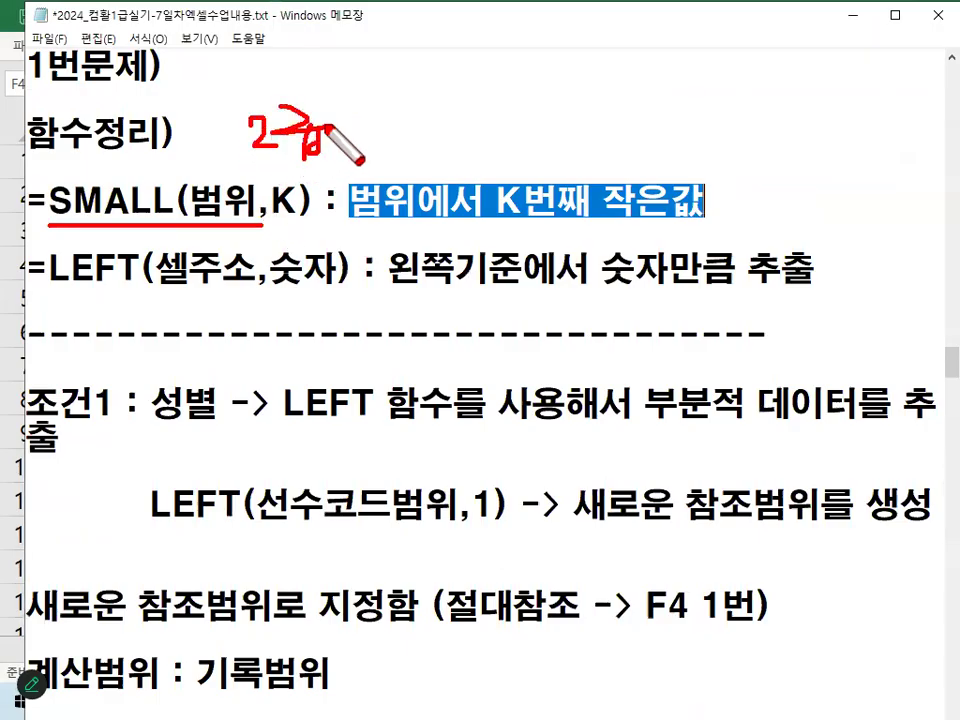
pyautogui.moveTo(64, 224)
pyautogui.mouseDown()
pyautogui.moveTo(62, 166)
pyautogui.moveTo(318, 172)
pyautogui.moveTo(215, 232)
pyautogui.moveTo(170, 234)
pyautogui.mouseUp()
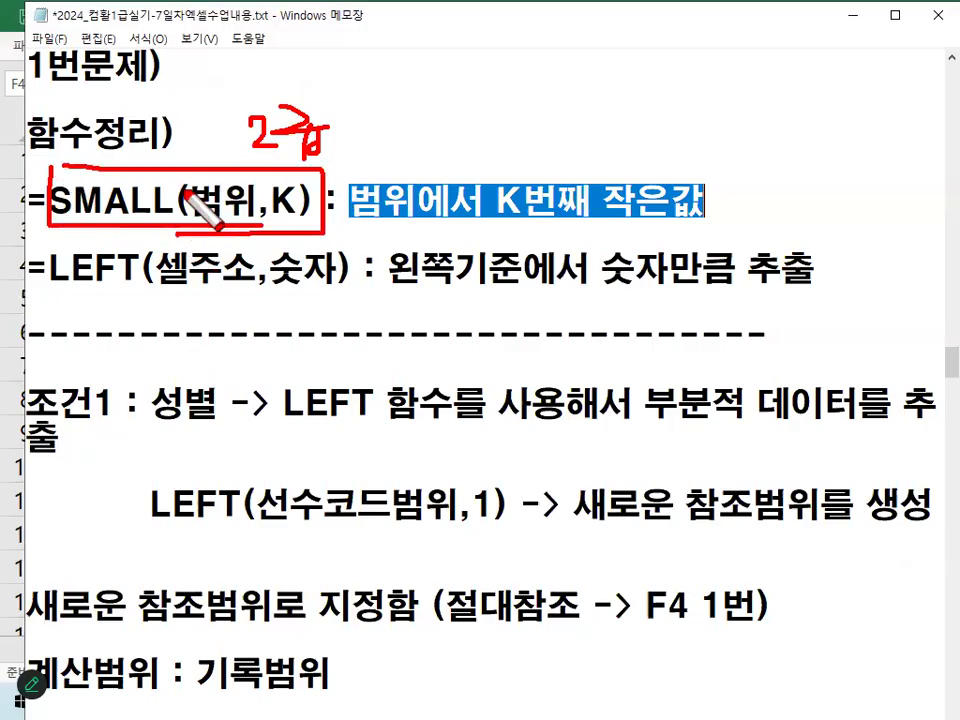
pyautogui.press('Escape')
# - Handwrite 1급 and 2급 with an arrow above the SMALL line using the screen pen, clear the marks, and deselect the description text
pyautogui.hotkey('ctrl', '2')
pyautogui.moveTo(314, 82); pyautogui.dragTo(309, 131)
pyautogui.moveTo(330, 79)
pyautogui.mouseDown()
pyautogui.moveTo(356, 98)
pyautogui.moveTo(350, 132)
pyautogui.mouseUp()
pyautogui.moveTo(361, 109); pyautogui.dragTo(375, 109)
pyautogui.moveTo(306, 158)
pyautogui.mouseDown()
pyautogui.moveTo(285, 182)
pyautogui.moveTo(354, 171)
pyautogui.moveTo(360, 161)
pyautogui.moveTo(349, 182)
pyautogui.moveTo(362, 178)
pyautogui.mouseUp()
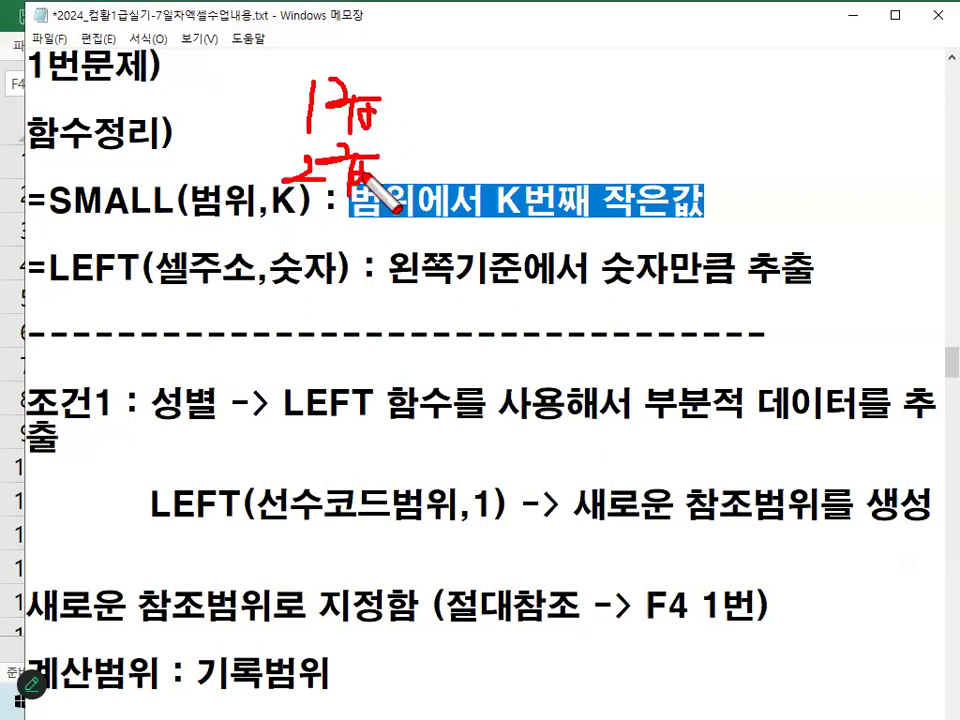
pyautogui.moveTo(393, 126)
pyautogui.mouseDown()
pyautogui.moveTo(426, 124)
pyautogui.moveTo(420, 136)
pyautogui.mouseUp()
pyautogui.moveTo(483, 72); pyautogui.dragTo(500, 100)
pyautogui.moveTo(524, 76); pyautogui.dragTo(470, 146)
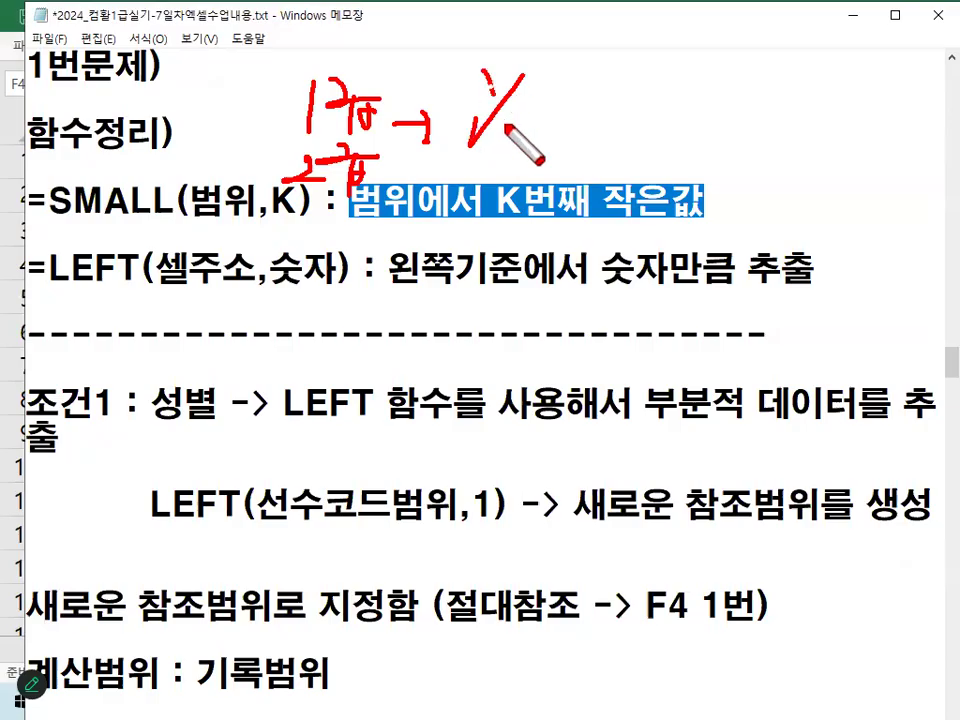
pyautogui.press('Escape')
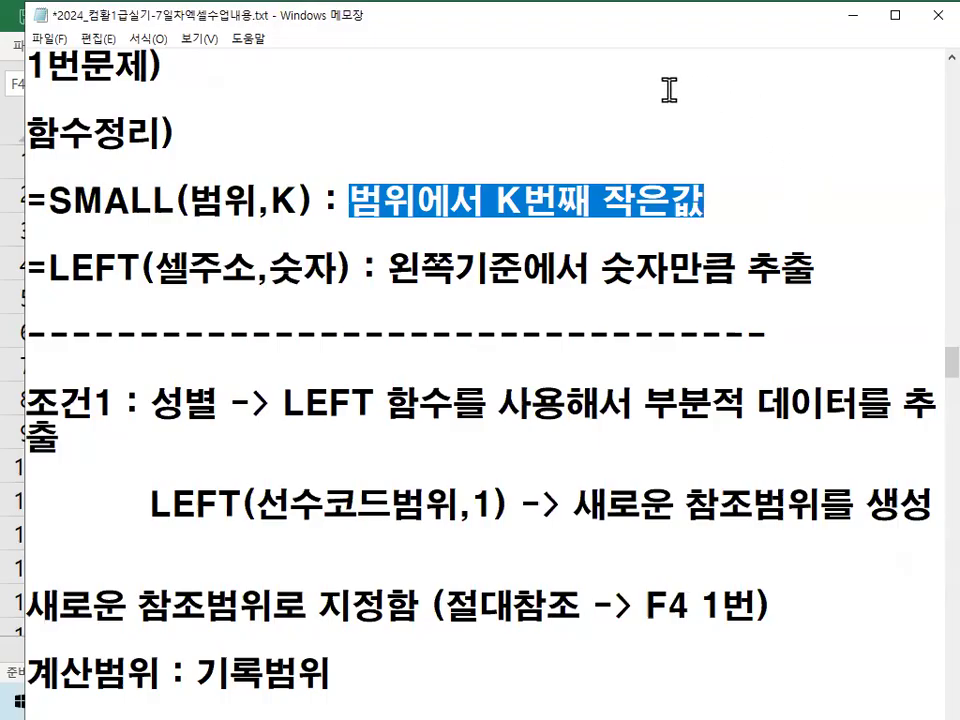
pyautogui.click(472, 190)
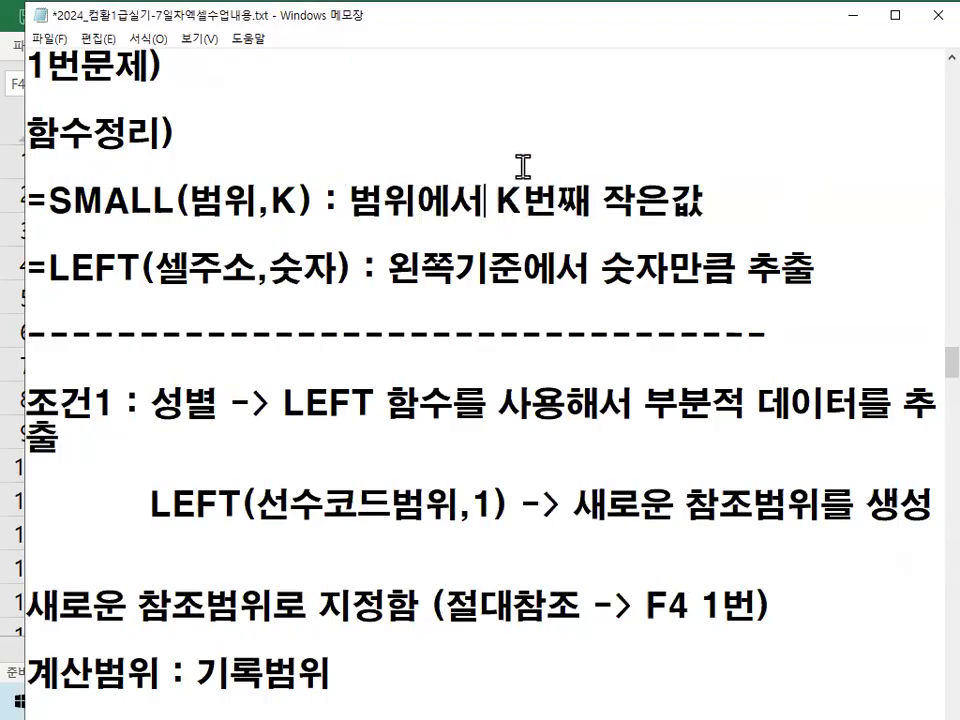
# - Underline SMALL(범위,K), circle its K, underline LEFT(셀주소,숫자) and its description with the screen pen, and clear the marks
pyautogui.moveTo(28, 227); pyautogui.dragTo(315, 228)
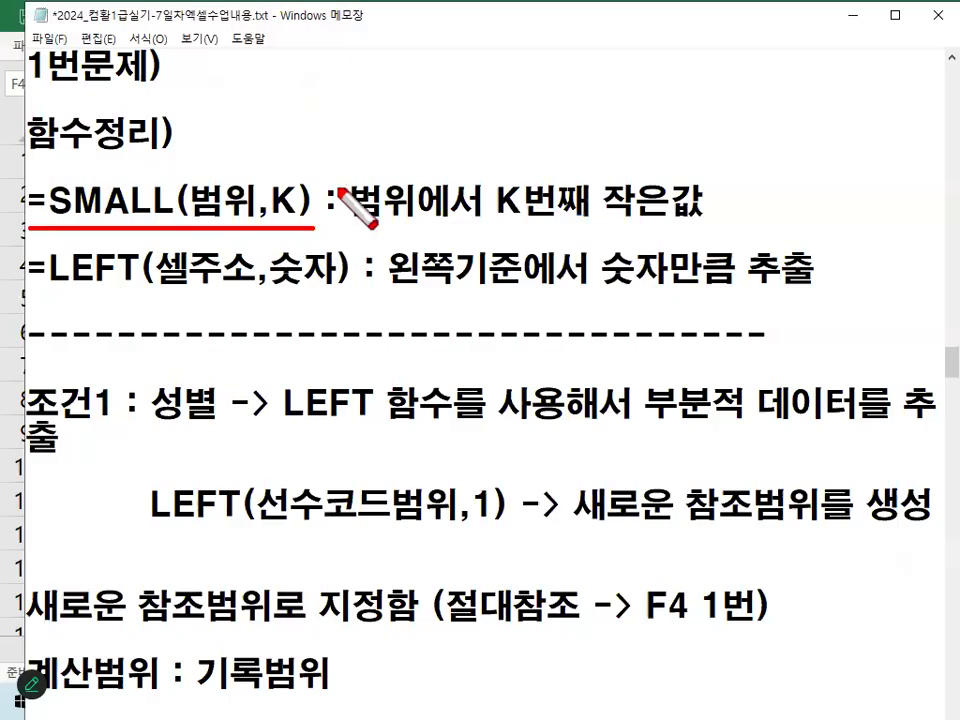
pyautogui.moveTo(305, 199)
pyautogui.mouseDown()
pyautogui.moveTo(55, 210)
pyautogui.moveTo(290, 188)
pyautogui.mouseUp()
pyautogui.moveTo(53, 288); pyautogui.dragTo(318, 289)
pyautogui.moveTo(388, 288); pyautogui.dragTo(528, 288)
pyautogui.moveTo(596, 284); pyautogui.dragTo(770, 289)
pyautogui.press('Escape')
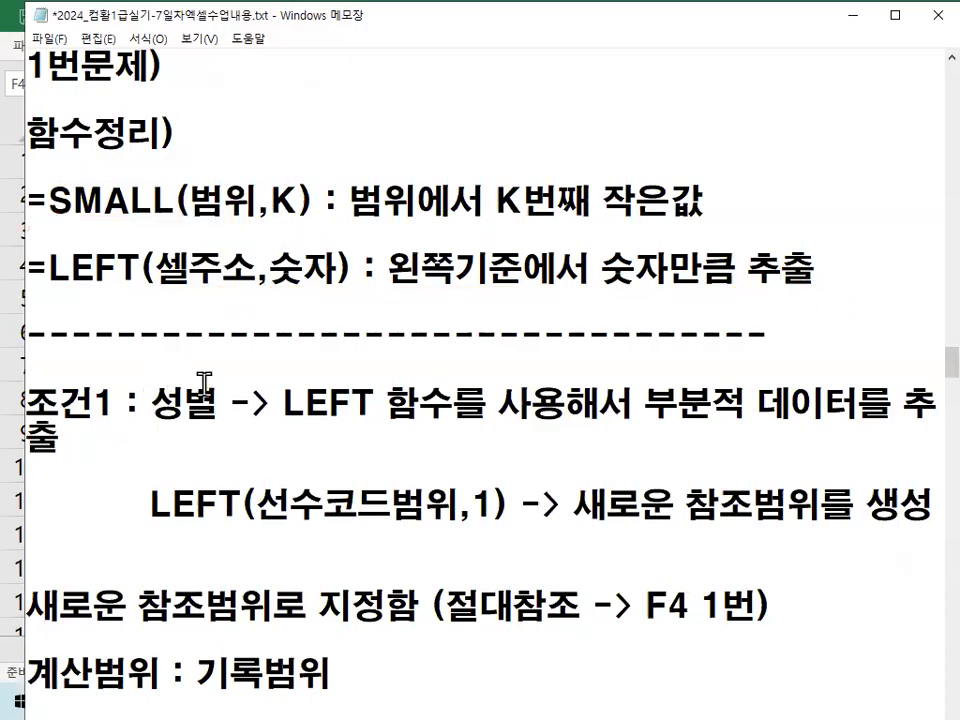
# - Switch back to the Excel sheet, circle the M and W headers of [표2] with the screen pen, and clear the marks
pyautogui.click(851, 15)
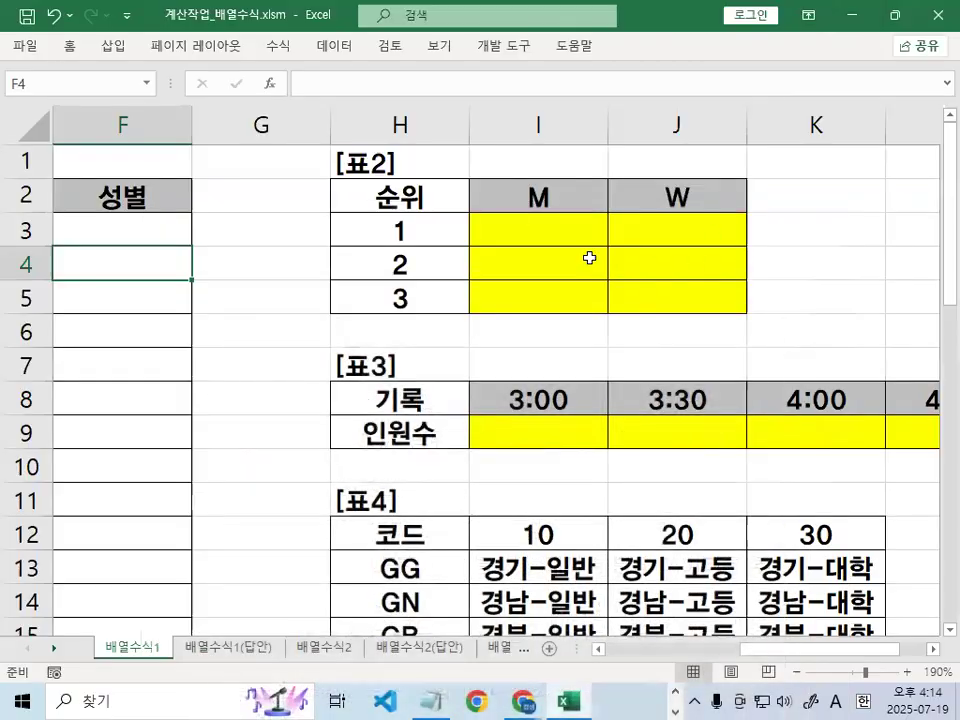
pyautogui.moveTo(548, 172); pyautogui.dragTo(571, 213)
pyautogui.moveTo(712, 205)
pyautogui.mouseDown()
pyautogui.moveTo(700, 178)
pyautogui.moveTo(720, 206)
pyautogui.mouseUp()
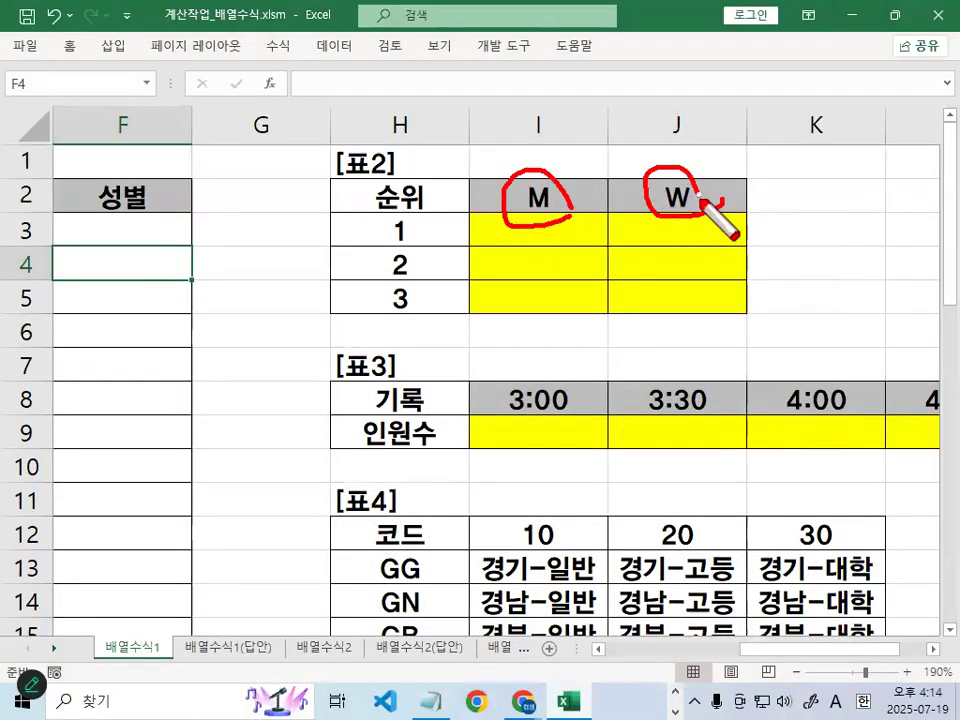
pyautogui.press('Escape')
# - Select C3:C13 in the 선수코드 column of [표1], circle the codes with the screen pen, and clear the marks
pyautogui.hscroll(-3, 318, 525)
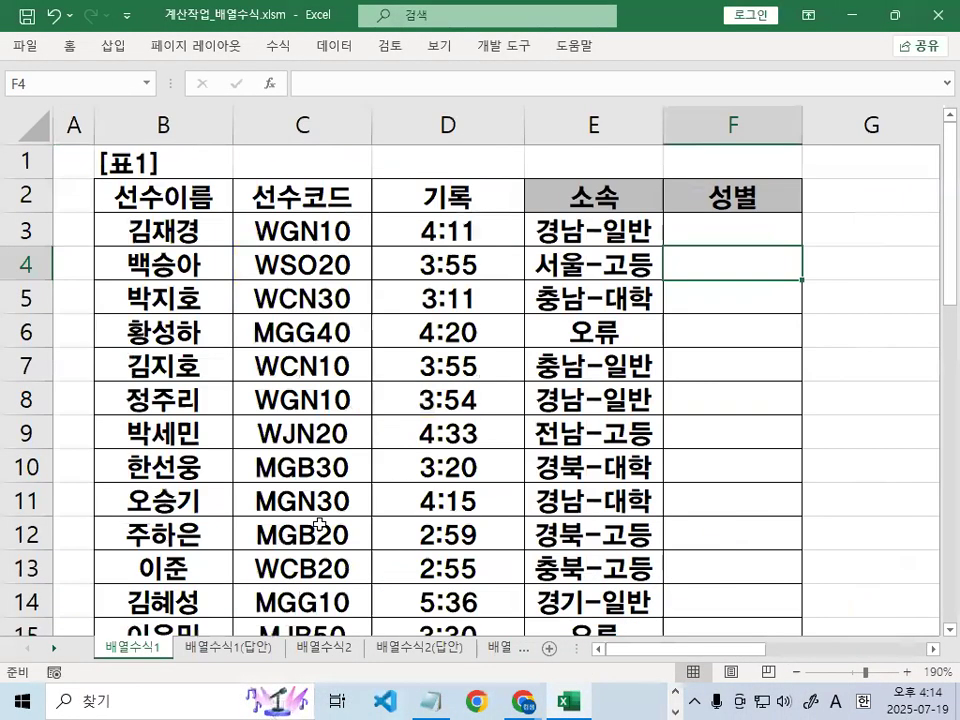
pyautogui.click(291, 238)
pyautogui.moveTo(318, 231); pyautogui.dragTo(311, 563)
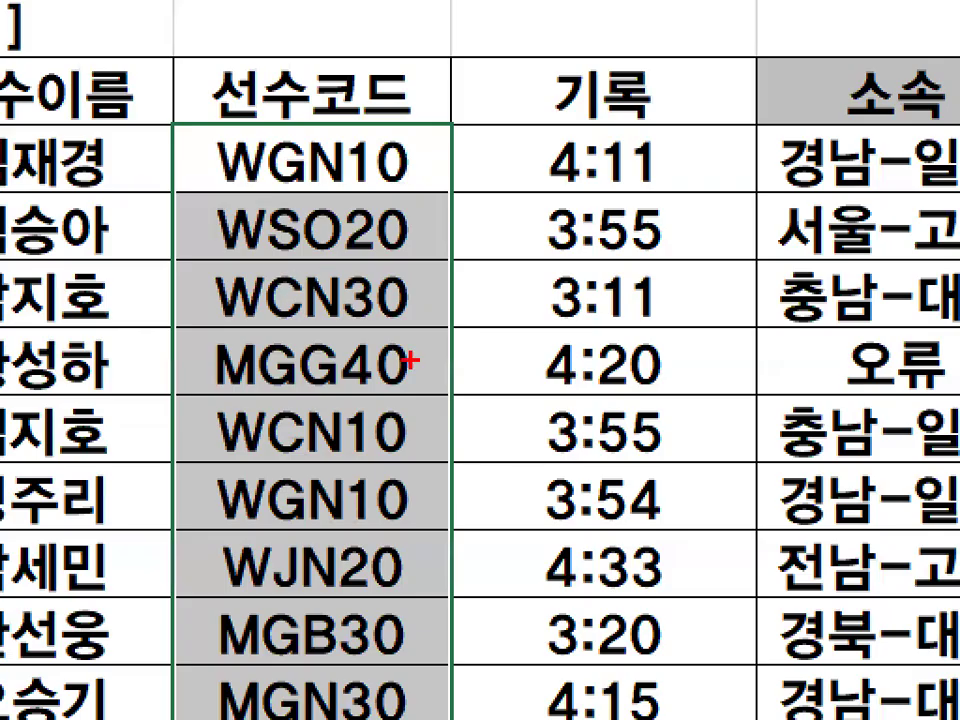
pyautogui.moveTo(352, 394)
pyautogui.mouseDown()
pyautogui.moveTo(253, 418)
pyautogui.moveTo(360, 236)
pyautogui.moveTo(371, 394)
pyautogui.mouseUp()
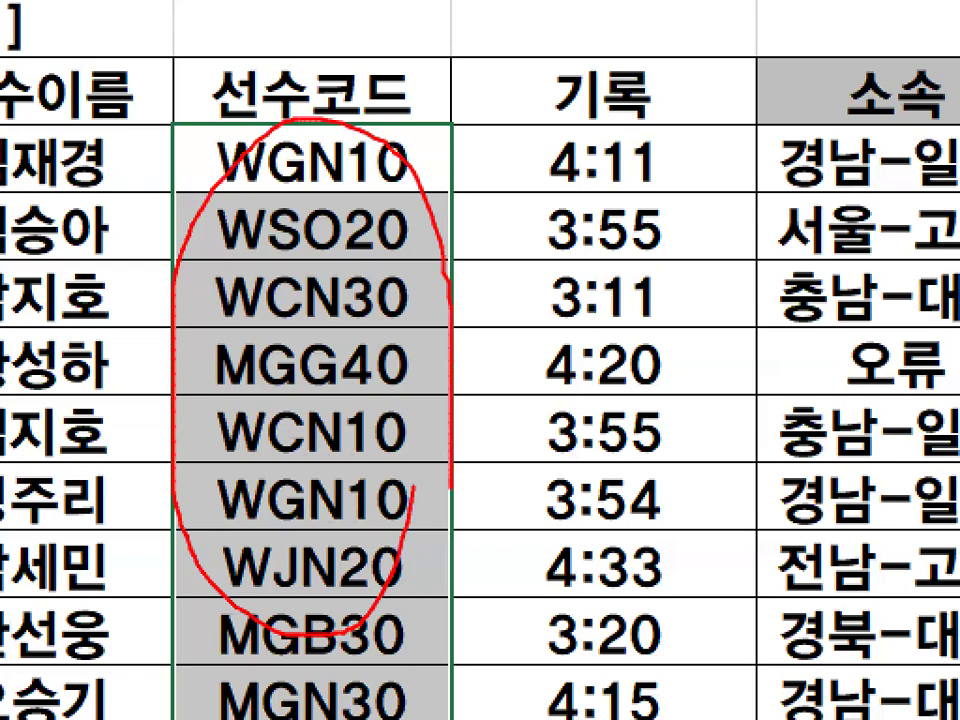
pyautogui.moveTo(432, 320)
pyautogui.mouseDown()
pyautogui.moveTo(385, 465)
pyautogui.moveTo(345, 140)
pyautogui.moveTo(415, 385)
pyautogui.mouseUp()
pyautogui.press('Escape')
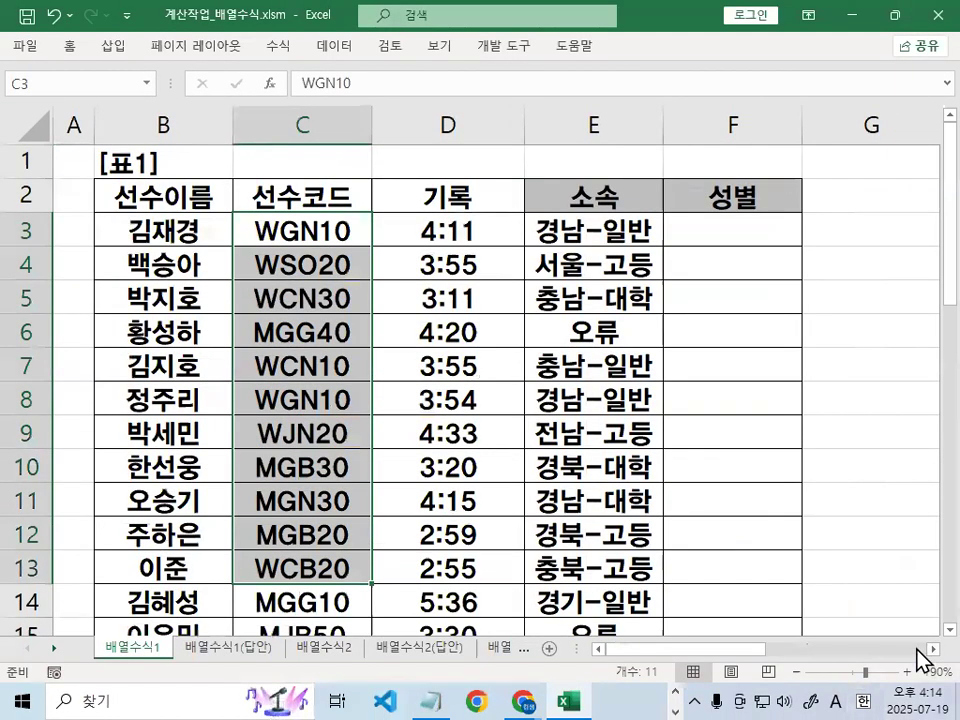
# - Select the M header in I2 of [표2], draw a pen arrow from it towards [표1], and clear the arrow
pyautogui.hscroll(4, 921, 658)
pyautogui.click(680, 200)
pyautogui.moveTo(686, 190)
pyautogui.mouseDown()
pyautogui.moveTo(485, 173)
pyautogui.moveTo(383, 230)
pyautogui.mouseUp()
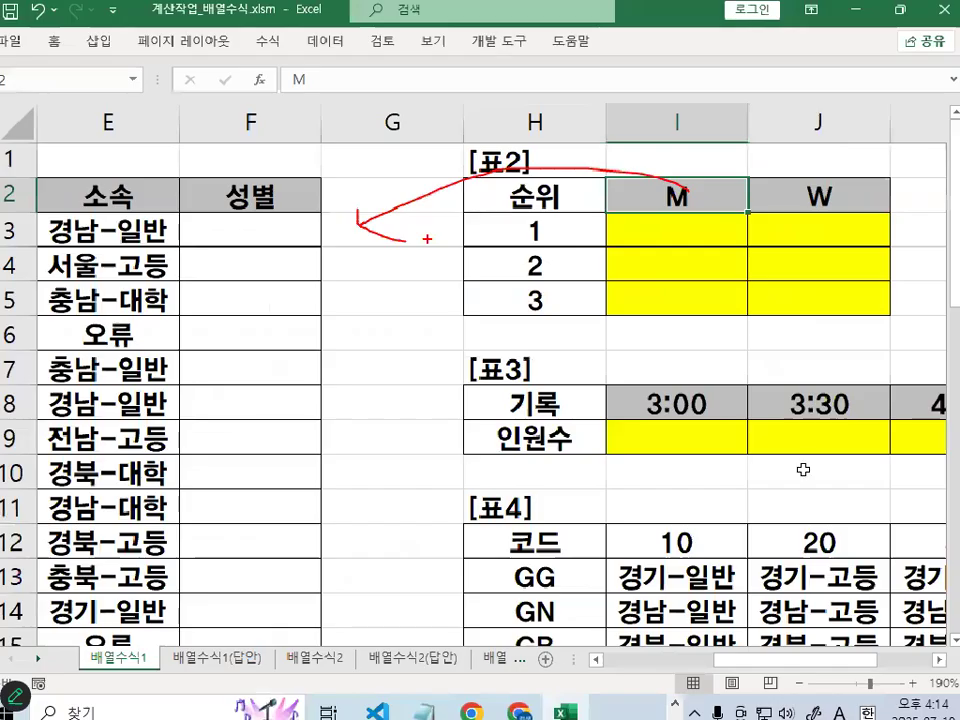
pyautogui.press('Escape')
# - Select C3:C12 in the 선수코드 column, underline the characters after the first letter in the top three codes, clear the marks, and select D4
pyautogui.hscroll(-4, 707, 656)
pyautogui.moveTo(314, 239); pyautogui.dragTo(321, 538)
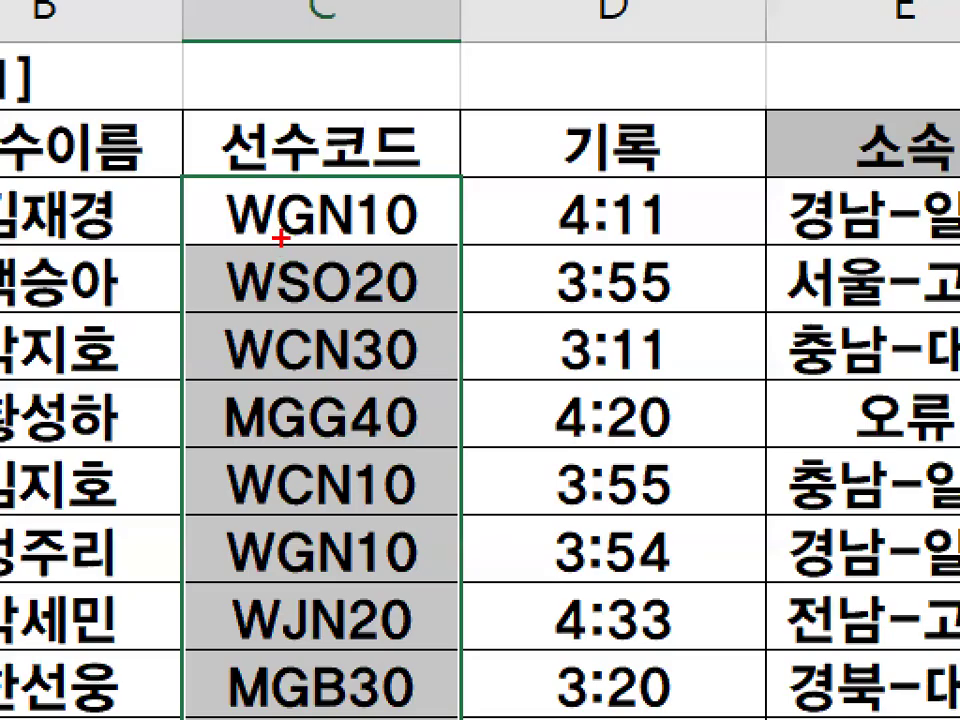
pyautogui.moveTo(294, 302); pyautogui.dragTo(395, 305)
pyautogui.moveTo(285, 365); pyautogui.dragTo(465, 363)
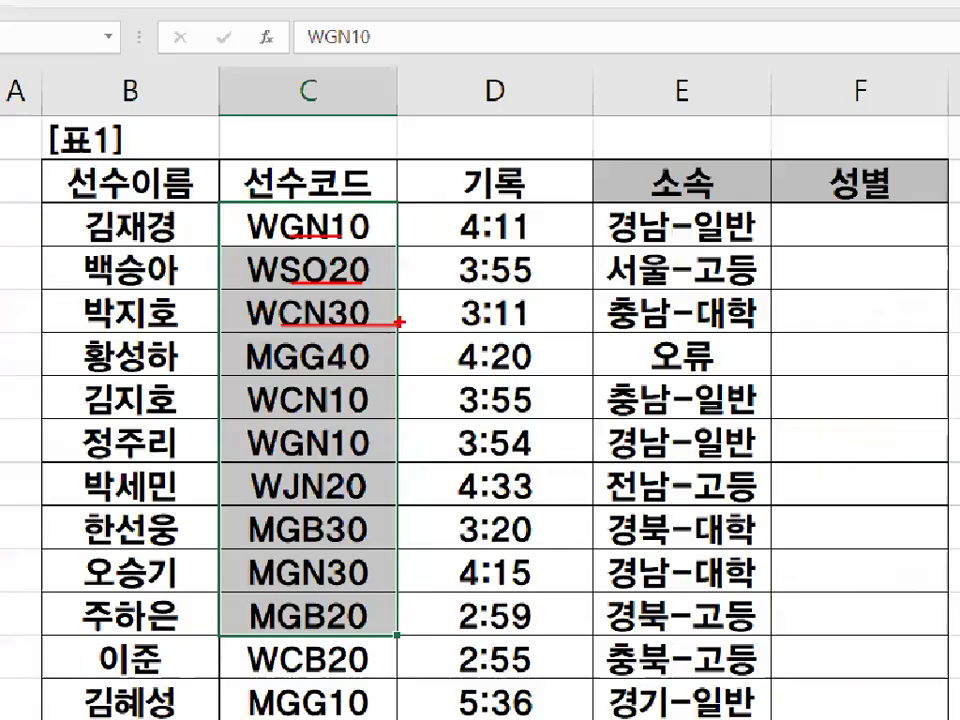
pyautogui.click(569, 280)
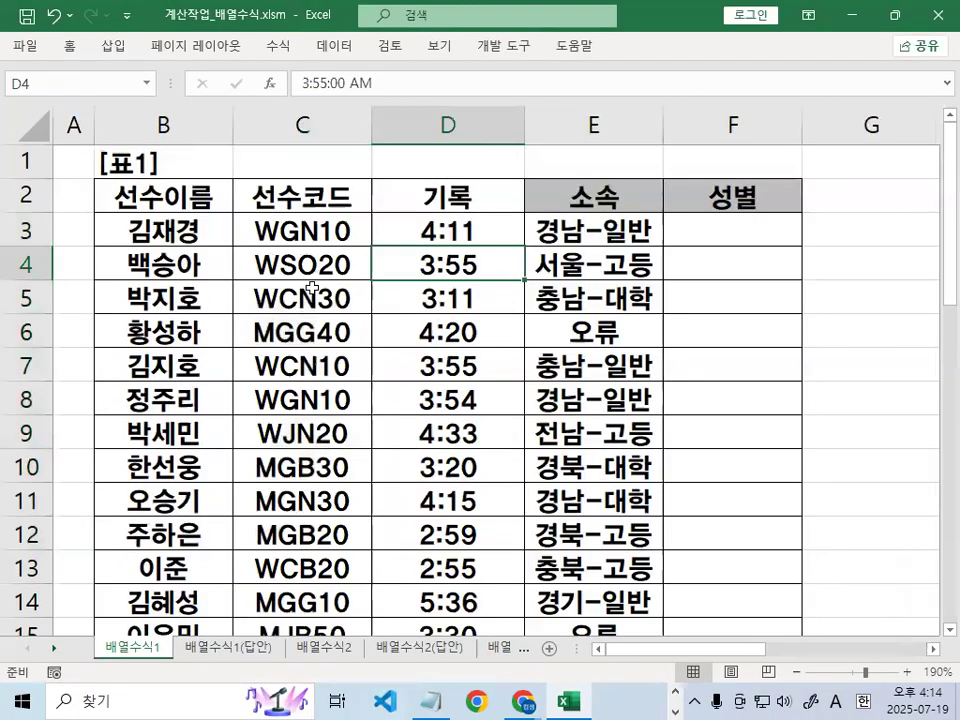
# - Box the first letters of the 선수코드 values in [표1] with the screen pen
pyautogui.rightClick(386, 357)
pyautogui.moveTo(501, 407)
pyautogui.click(550, 446)
pyautogui.moveTo(245, 209); pyautogui.dragTo(288, 618)
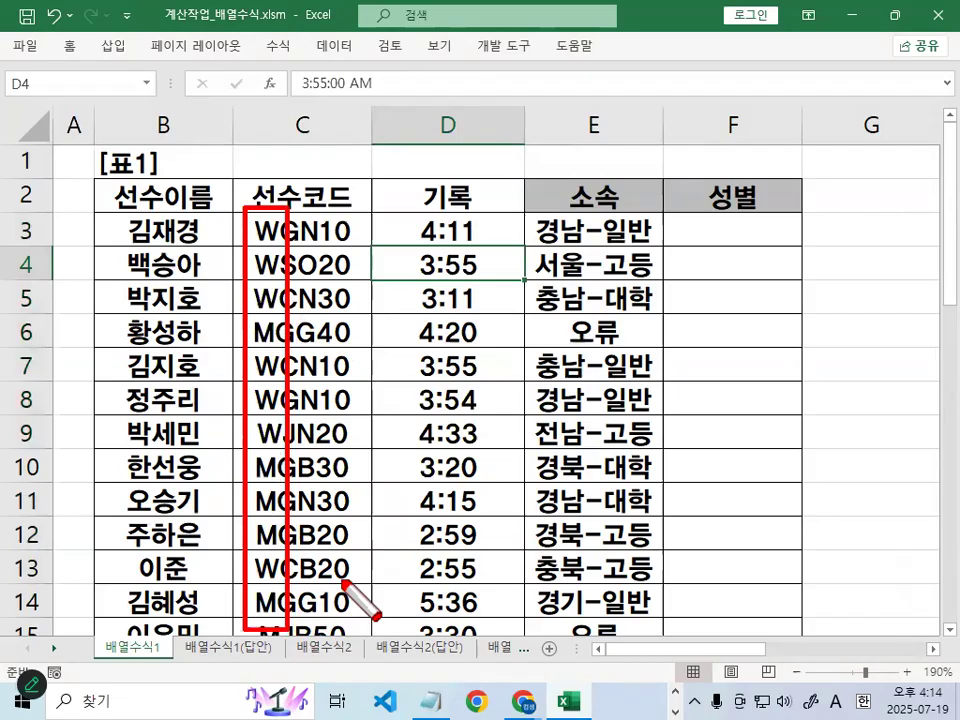
# - Switch to the Notepad notes, highlight 참조범위 in item 1, and pen-mark 새로운 참조범위, 일부분만 추출해서 and 참조범위 under item 2
pyautogui.click(432, 700)
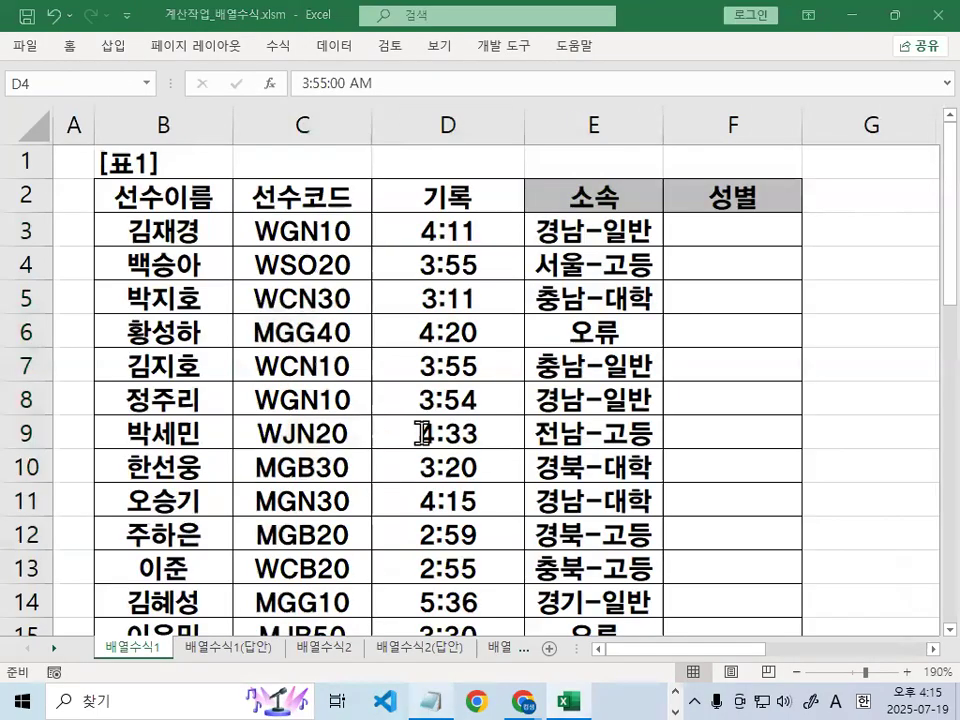
pyautogui.hotkey('alt', 'Tab')
pyautogui.scroll(5, 223, 257)
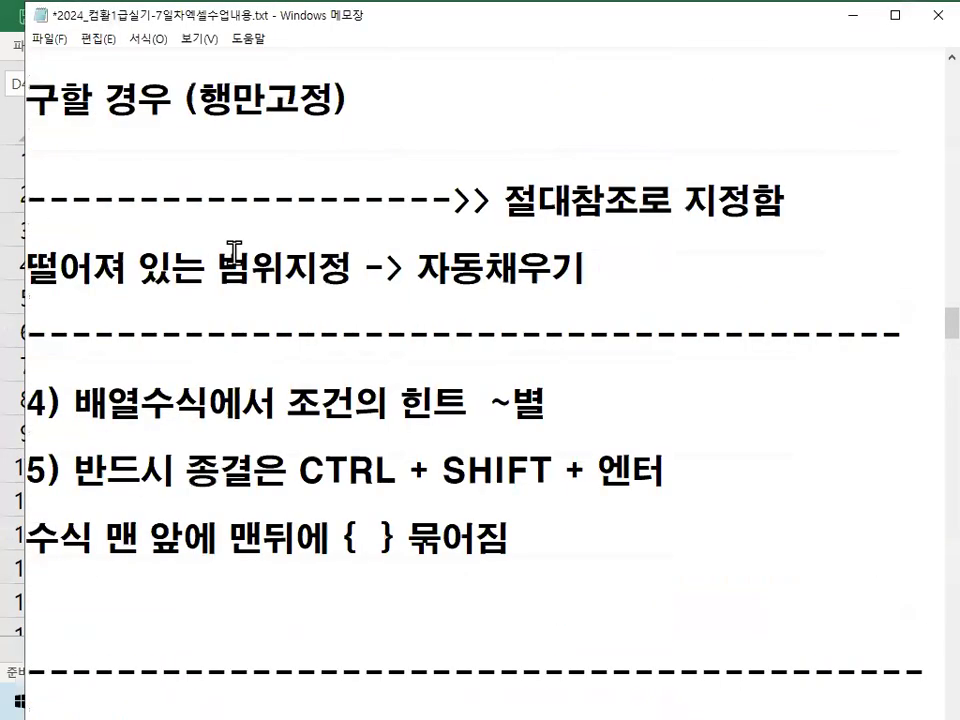
pyautogui.scroll(2, 236, 252)
pyautogui.scroll(3, 239, 254)
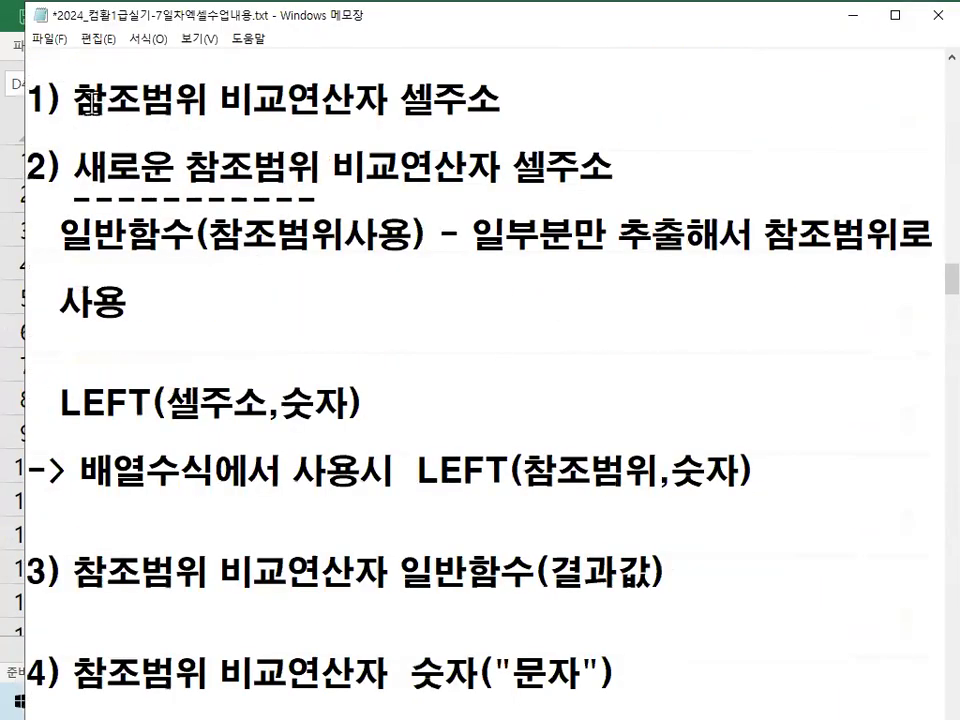
pyautogui.moveTo(80, 100)
pyautogui.mouseDown()
pyautogui.moveTo(208, 100)
pyautogui.moveTo(202, 116)
pyautogui.mouseUp()
pyautogui.moveTo(86, 183); pyautogui.dragTo(316, 183)
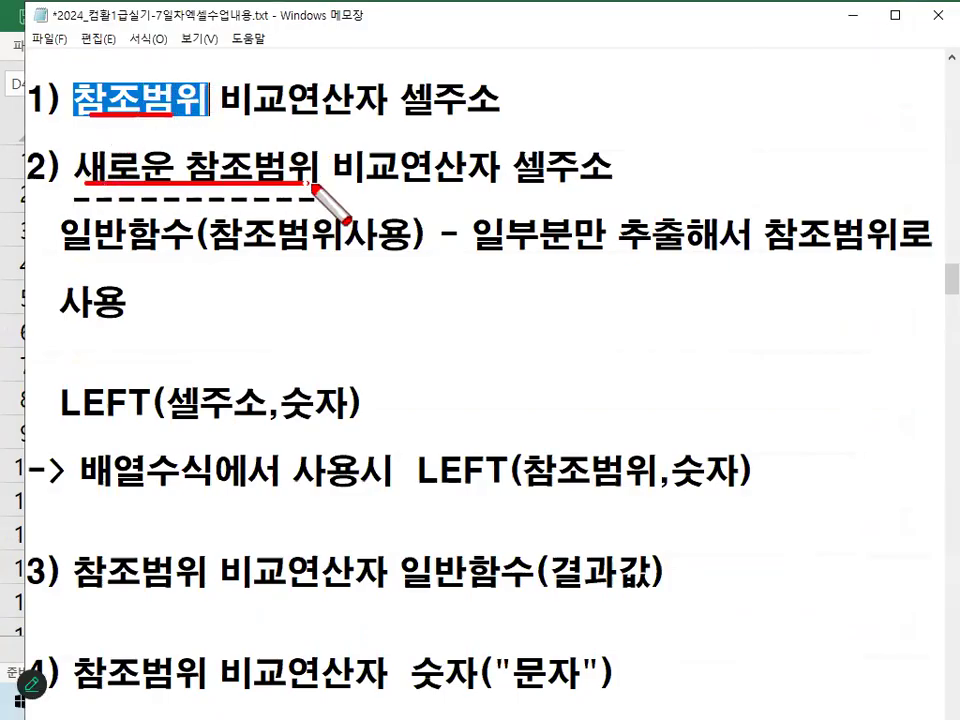
pyautogui.moveTo(72, 186)
pyautogui.mouseDown()
pyautogui.moveTo(77, 140)
pyautogui.moveTo(306, 150)
pyautogui.moveTo(318, 178)
pyautogui.mouseUp()
pyautogui.moveTo(488, 261); pyautogui.dragTo(698, 264)
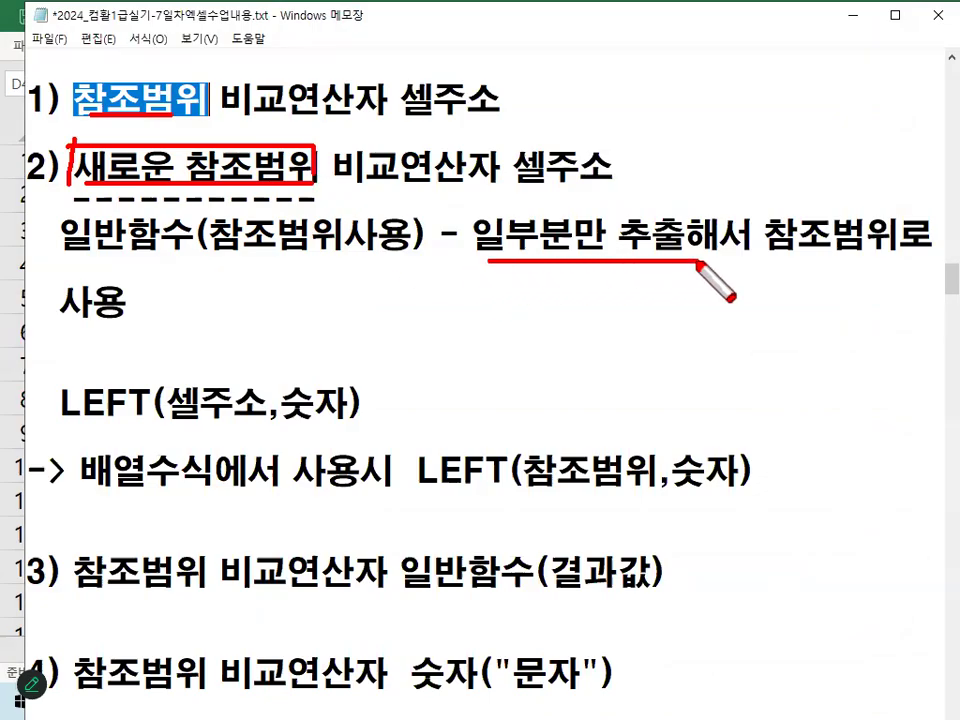
pyautogui.moveTo(866, 256)
pyautogui.mouseDown()
pyautogui.moveTo(760, 258)
pyautogui.moveTo(791, 205)
pyautogui.moveTo(868, 228)
pyautogui.moveTo(866, 256)
pyautogui.mouseUp()
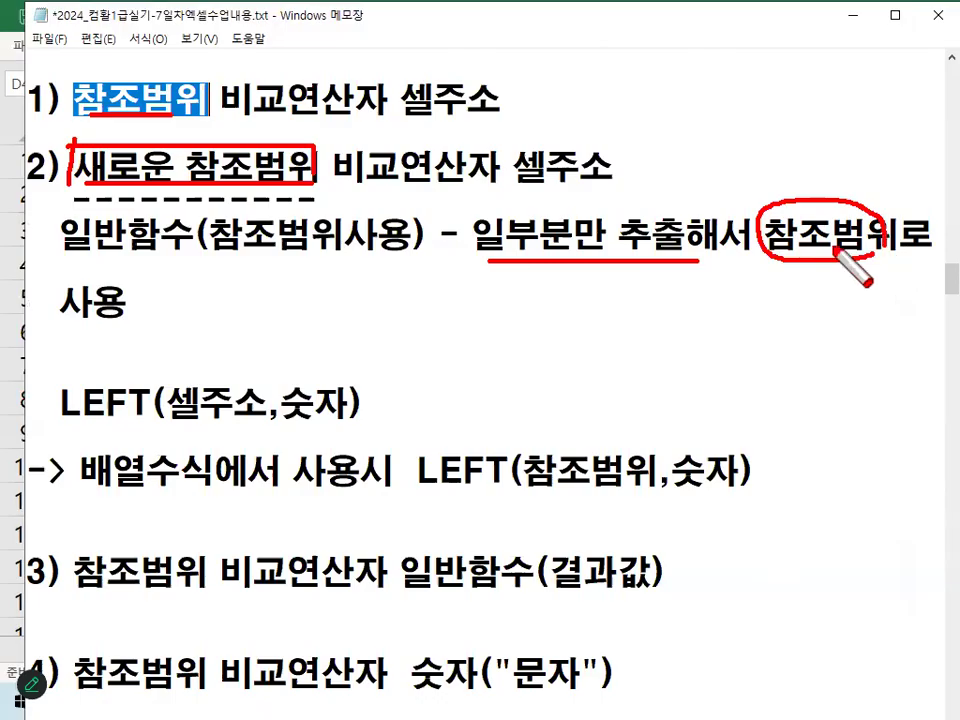
# - Underline and check-mark LEFT(셀주소,숫자), mark its 셀주소 and the 참조범위 argument in the array version, and clear the marks
pyautogui.moveTo(64, 431); pyautogui.dragTo(353, 425)
pyautogui.moveTo(126, 347)
pyautogui.mouseDown()
pyautogui.moveTo(137, 366)
pyautogui.moveTo(158, 336)
pyautogui.mouseUp()
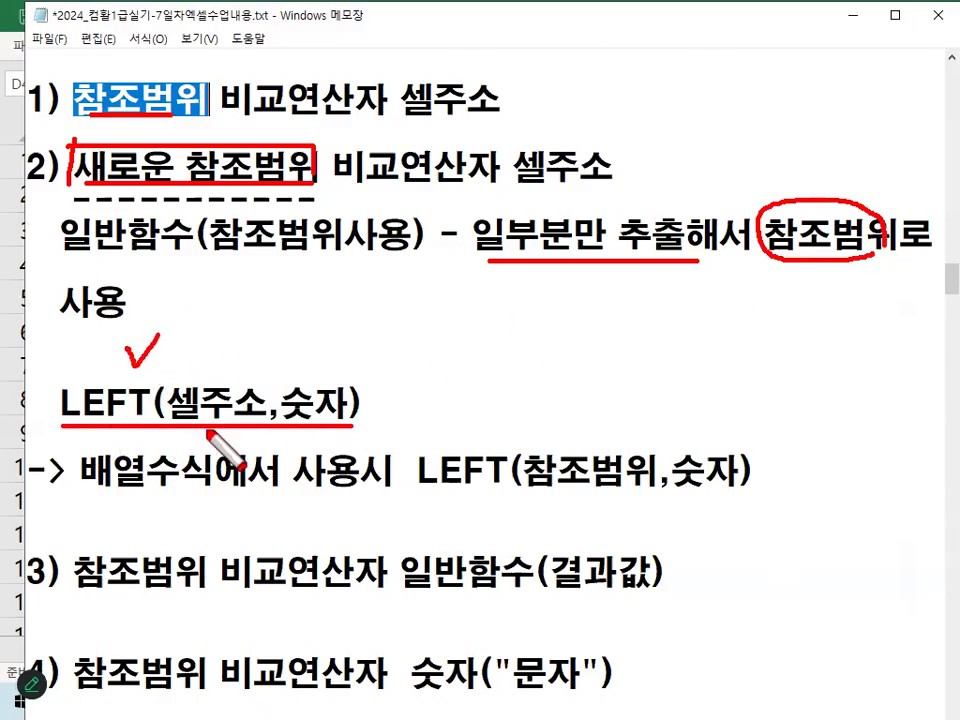
pyautogui.moveTo(272, 408)
pyautogui.mouseDown()
pyautogui.moveTo(205, 428)
pyautogui.moveTo(170, 398)
pyautogui.moveTo(258, 404)
pyautogui.mouseUp()
pyautogui.moveTo(662, 488)
pyautogui.mouseDown()
pyautogui.moveTo(521, 514)
pyautogui.moveTo(643, 521)
pyautogui.mouseUp()
pyautogui.press('Escape')
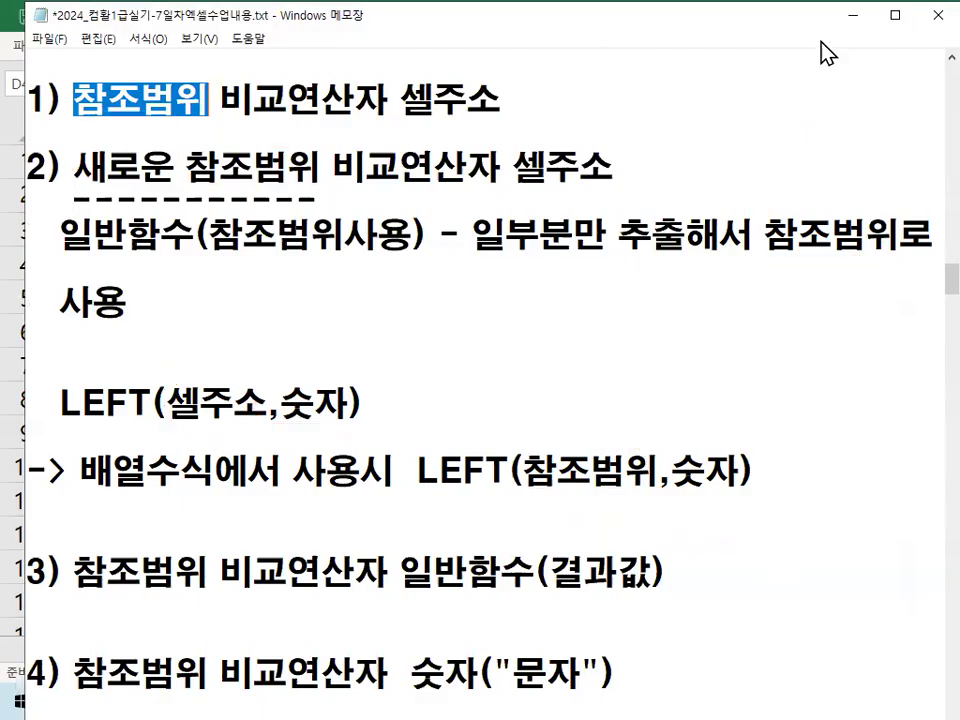
# - Return to the Excel sheet and insert a blank column between 선수코드 and 기록 in [표1]
pyautogui.click(853, 15)
pyautogui.press('Up')
pyautogui.press('Left')
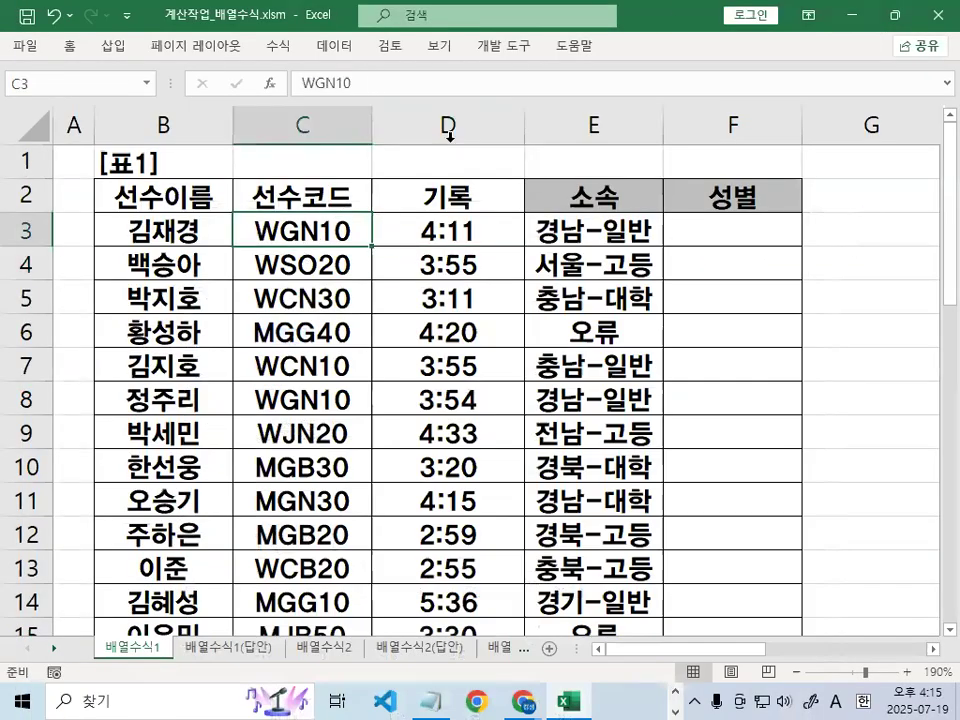
pyautogui.click(449, 128)
pyautogui.rightClick(458, 128)
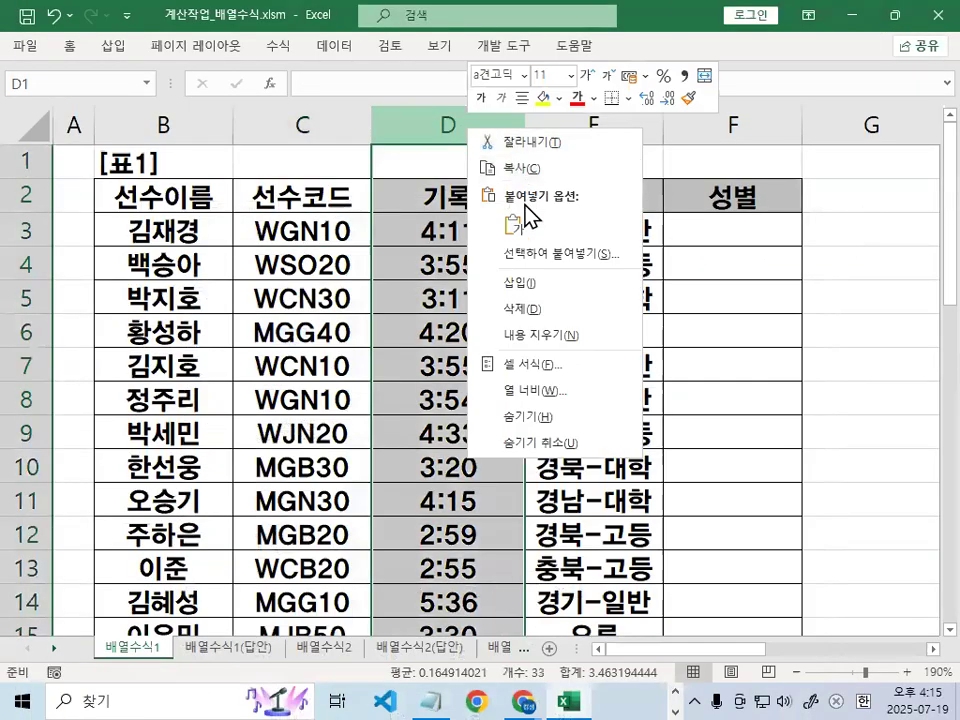
pyautogui.click(534, 286)
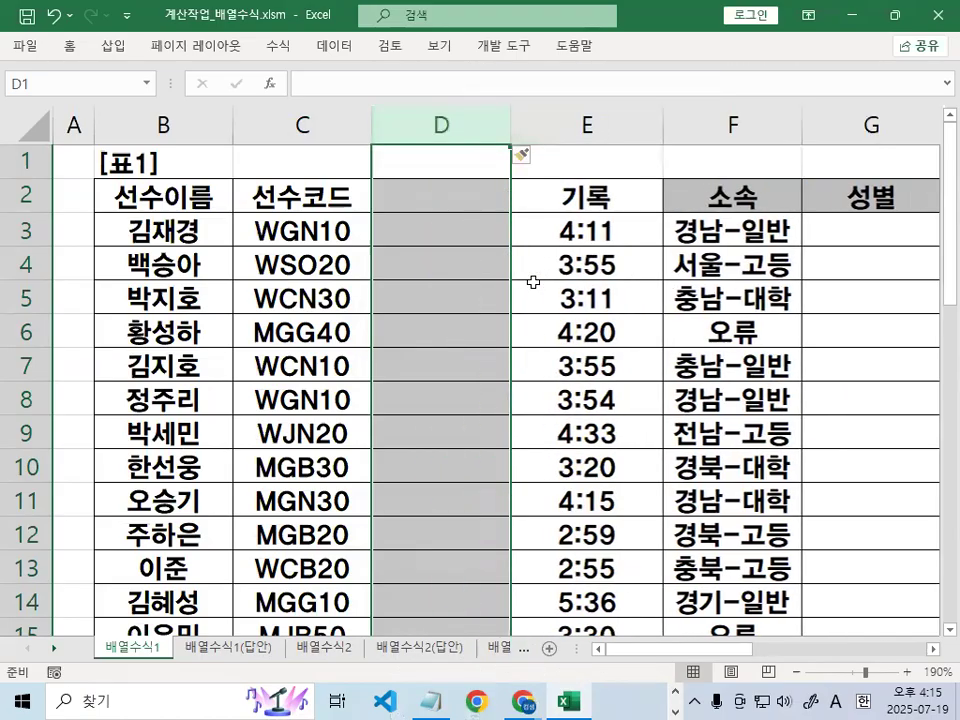
# - Enter the array formula =LEFT(C3:C23,1) in the new column's cells D3:D23
pyautogui.click(438, 228)
pyautogui.moveTo(445, 261); pyautogui.dragTo(458, 569)
pyautogui.scroll(4, 458, 560)
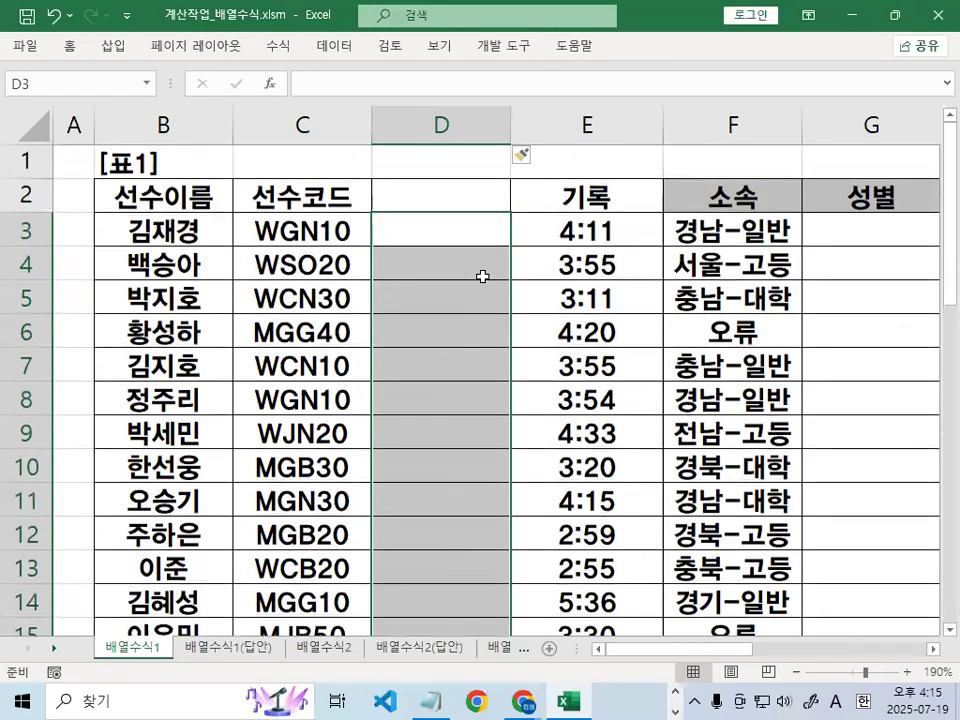
pyautogui.write('=LE')
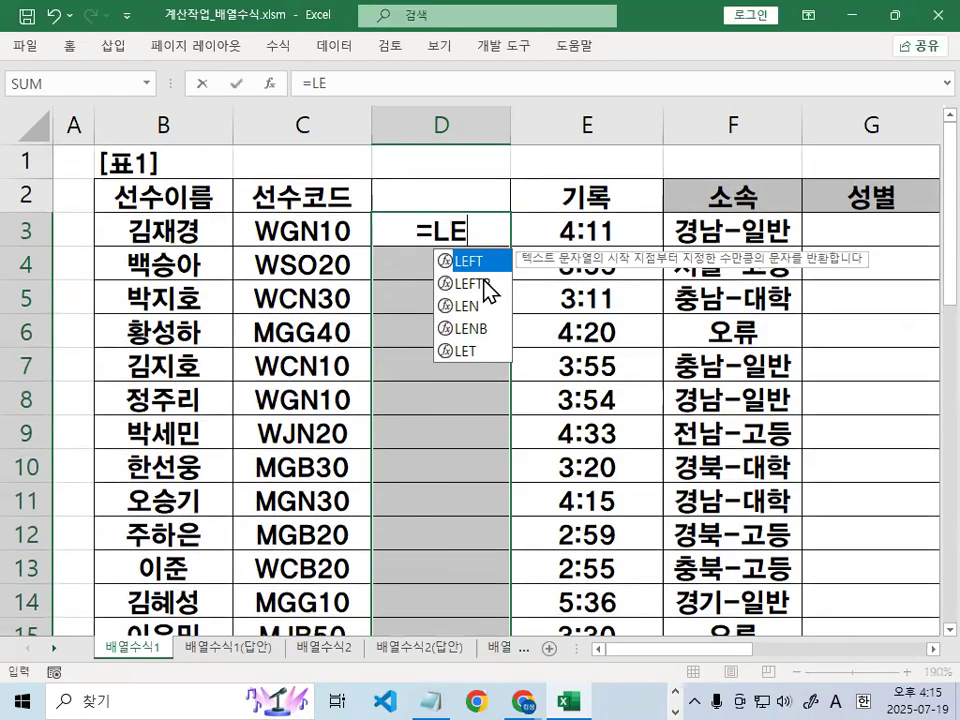
pyautogui.write('FT(')
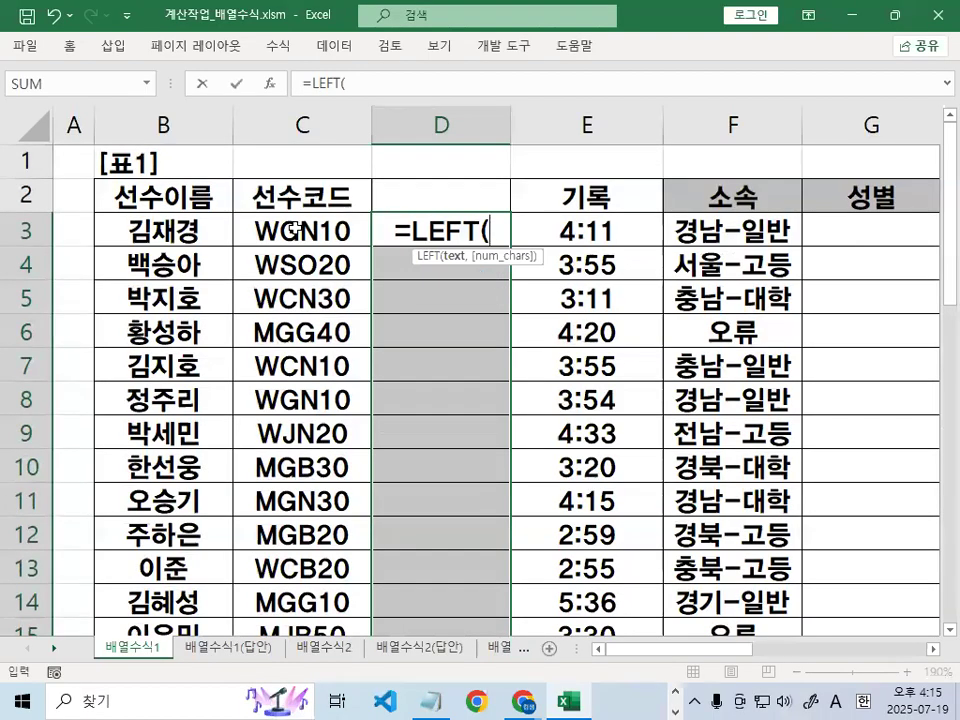
pyautogui.moveTo(293, 228); pyautogui.dragTo(311, 564)
pyautogui.scroll(4, 317, 553)
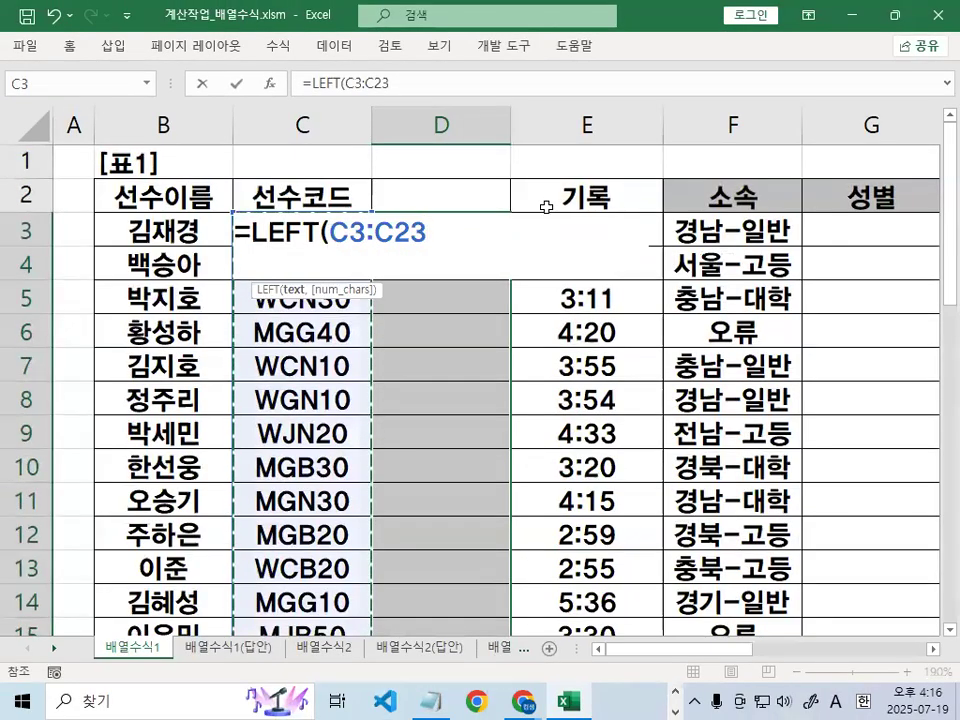
pyautogui.write(',1')
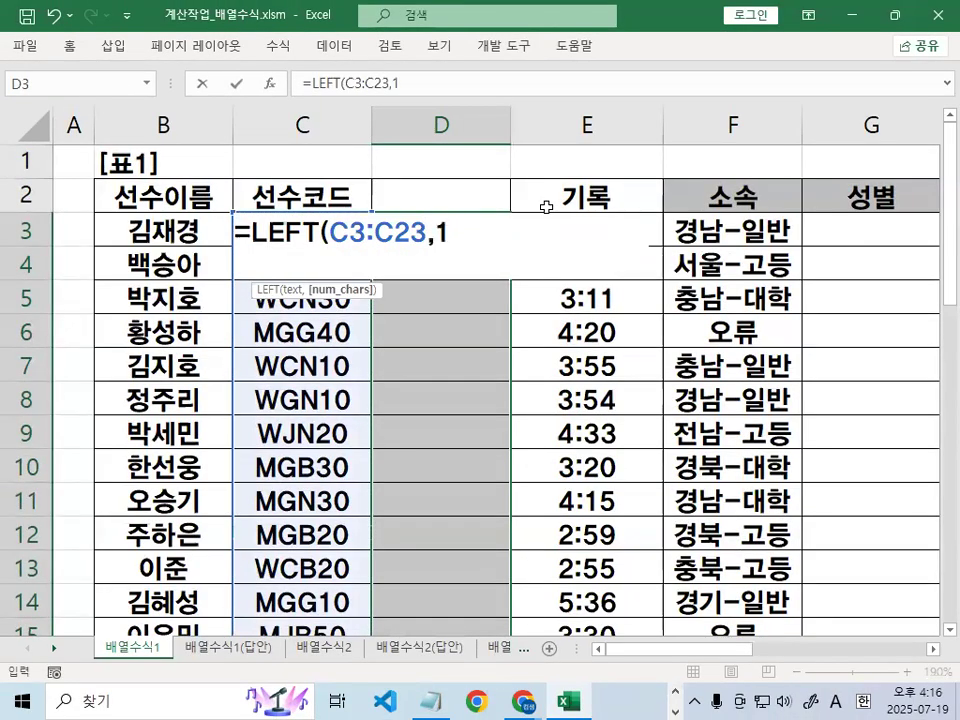
pyautogui.write(')')
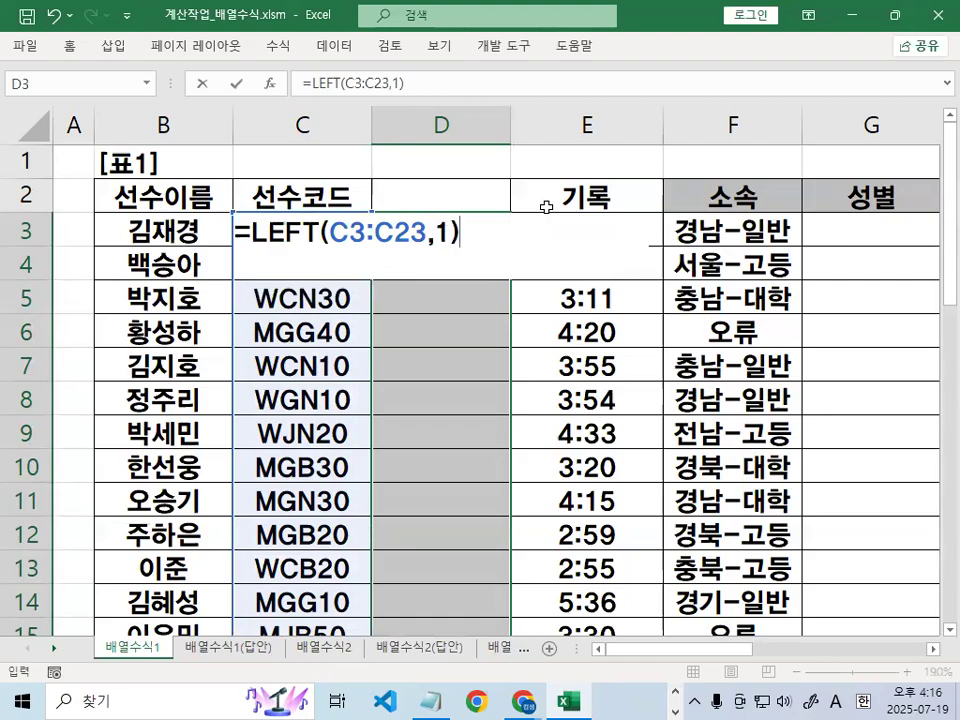
pyautogui.hotkey('ctrl', 'shift', 'Return')
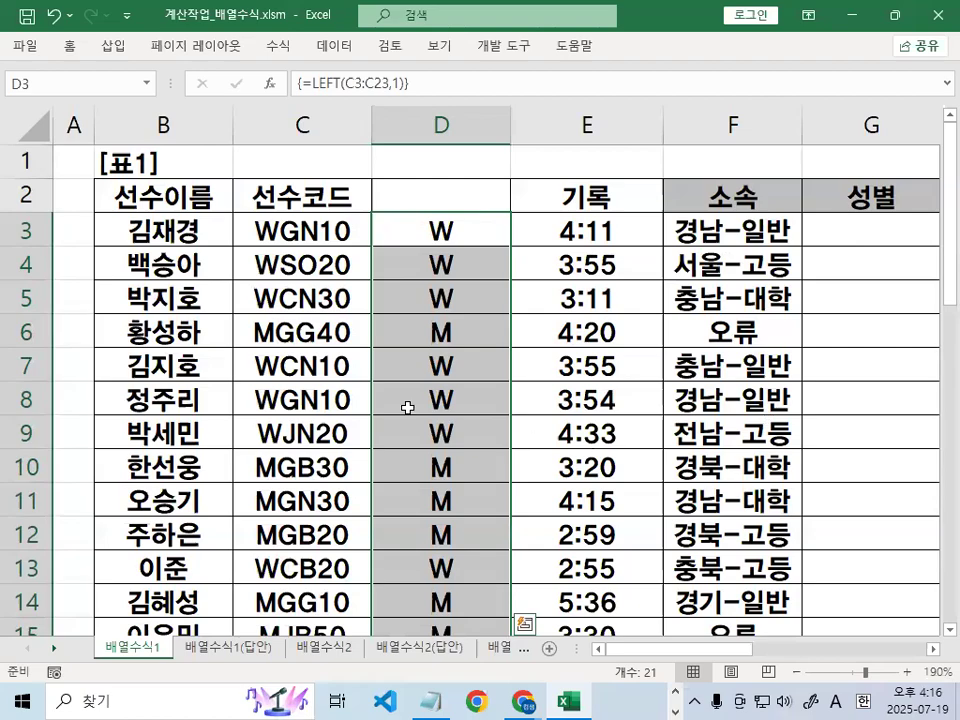
# - Pen-circle the extracted W and M letters in column D, draw a line across E4:F4, and clear the marks
pyautogui.moveTo(517, 410)
pyautogui.mouseDown()
pyautogui.moveTo(470, 575)
pyautogui.moveTo(448, 207)
pyautogui.moveTo(527, 470)
pyautogui.mouseUp()
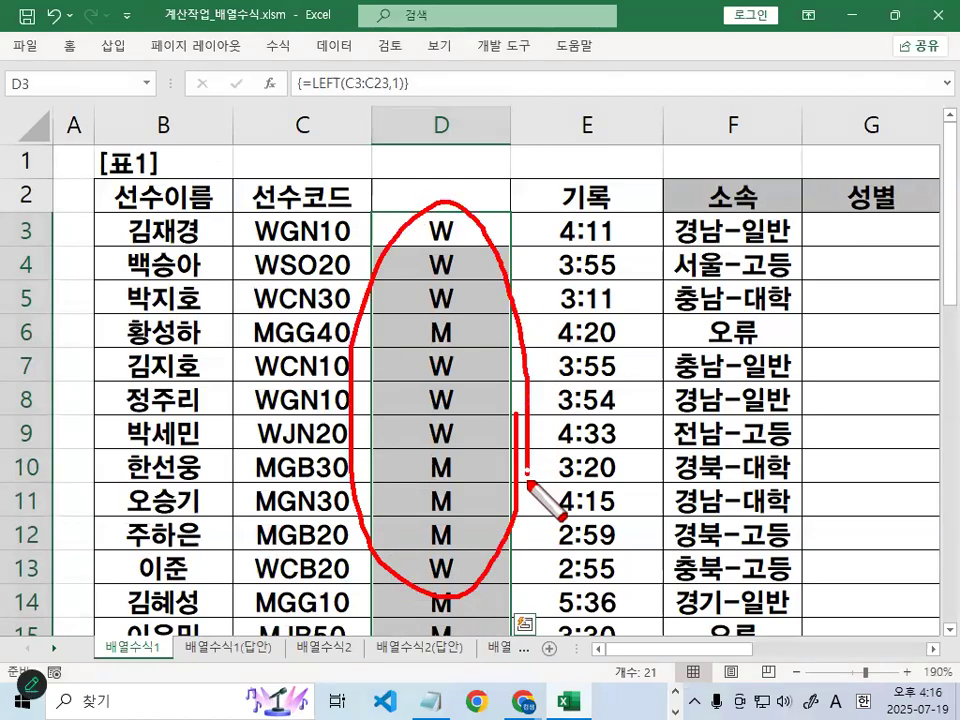
pyautogui.moveTo(564, 268); pyautogui.dragTo(790, 252)
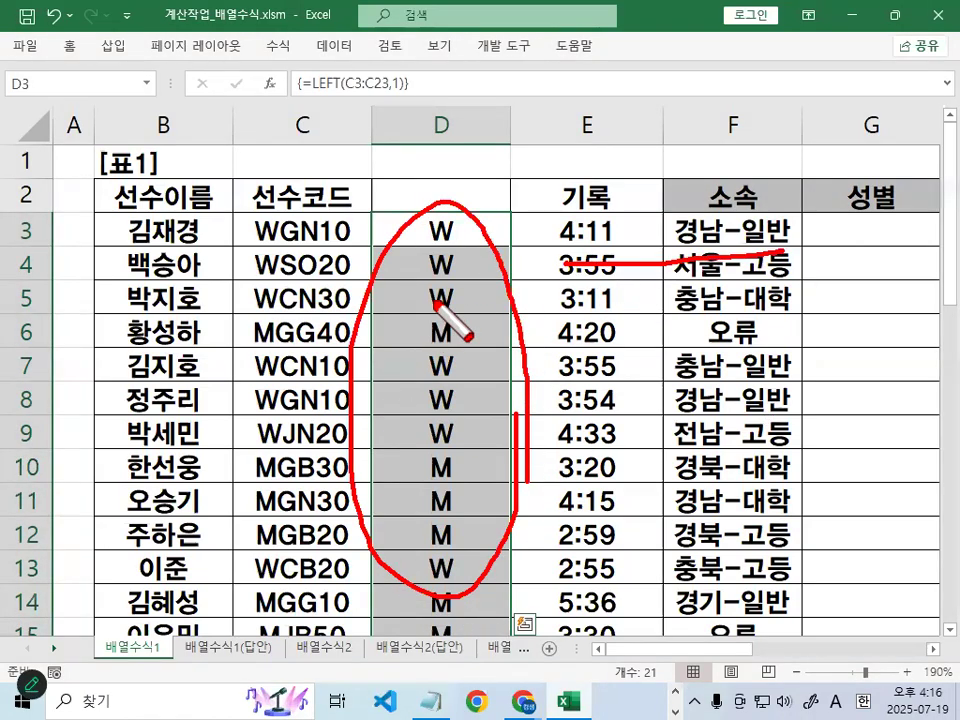
pyautogui.moveTo(440, 584); pyautogui.dragTo(460, 262)
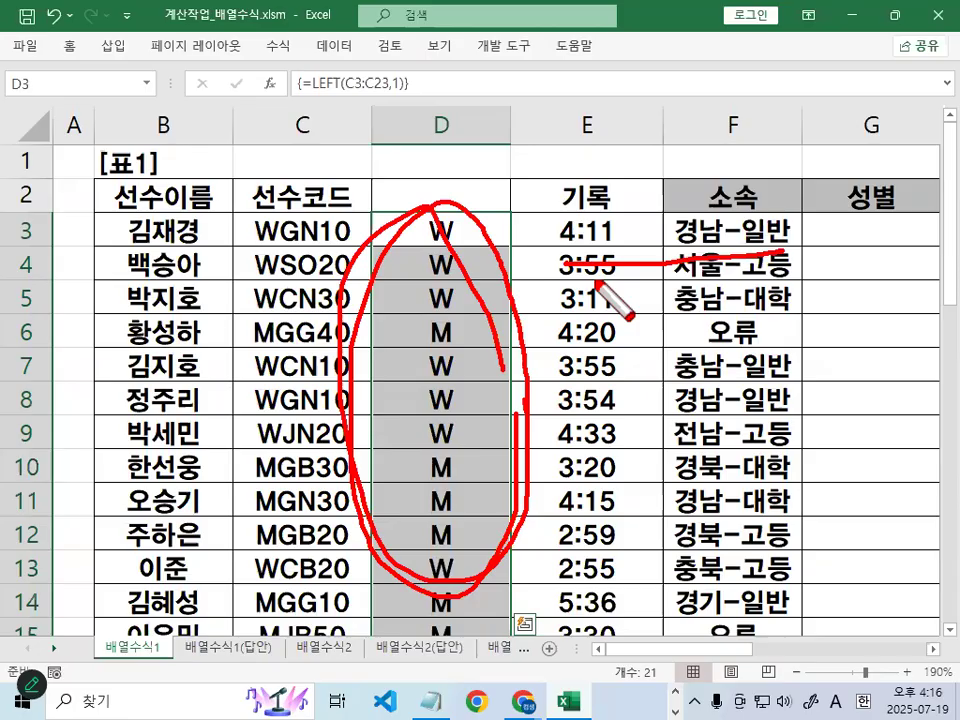
pyautogui.press('Escape')
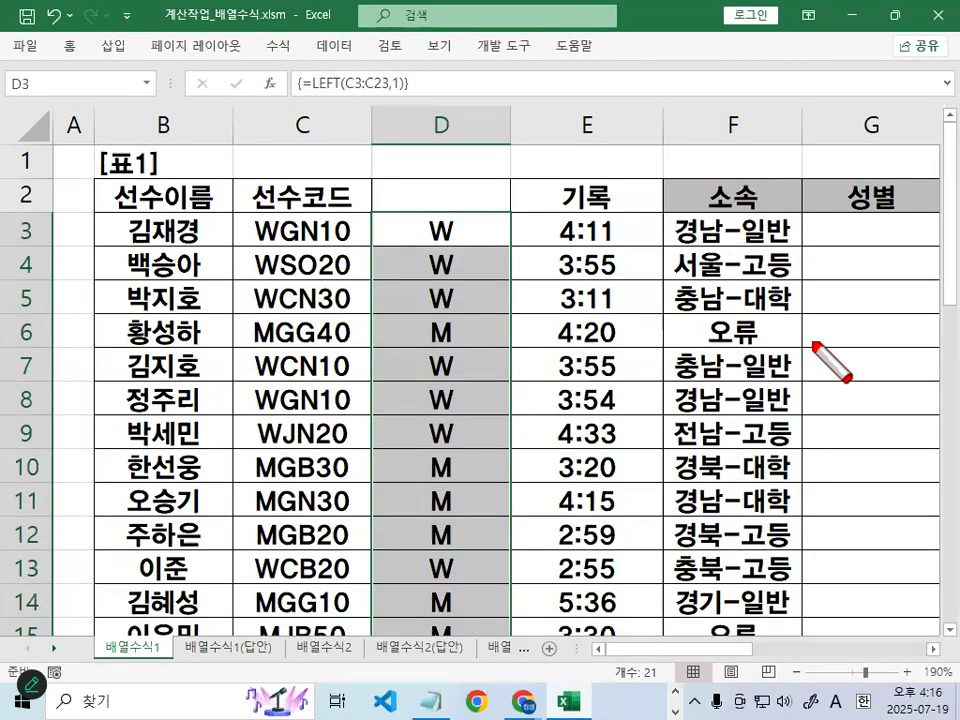
# - Draw a pen arrow to column D, mark its W and M entries and the 소속 cells, and clear the marks
pyautogui.moveTo(815, 340)
pyautogui.mouseDown()
pyautogui.moveTo(540, 276)
pyautogui.moveTo(566, 292)
pyautogui.mouseUp()
pyautogui.moveTo(448, 213)
pyautogui.mouseDown()
pyautogui.moveTo(433, 232)
pyautogui.moveTo(443, 275)
pyautogui.mouseUp()
pyautogui.moveTo(462, 236)
pyautogui.mouseDown()
pyautogui.moveTo(503, 236)
pyautogui.moveTo(480, 250)
pyautogui.mouseUp()
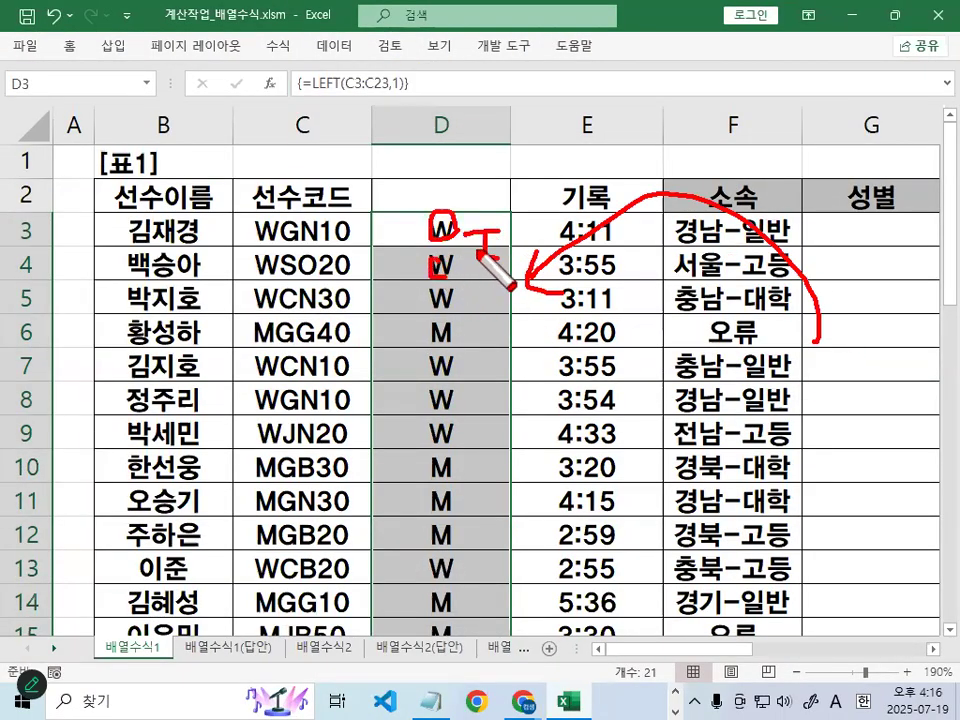
pyautogui.moveTo(392, 215)
pyautogui.mouseDown()
pyautogui.moveTo(420, 250)
pyautogui.moveTo(420, 268)
pyautogui.mouseUp()
pyautogui.moveTo(407, 290); pyautogui.dragTo(407, 318)
pyautogui.moveTo(465, 325)
pyautogui.mouseDown()
pyautogui.moveTo(500, 325)
pyautogui.moveTo(474, 366)
pyautogui.moveTo(485, 338)
pyautogui.moveTo(545, 332)
pyautogui.mouseUp()
pyautogui.moveTo(790, 262)
pyautogui.mouseDown()
pyautogui.moveTo(752, 300)
pyautogui.moveTo(800, 266)
pyautogui.mouseUp()
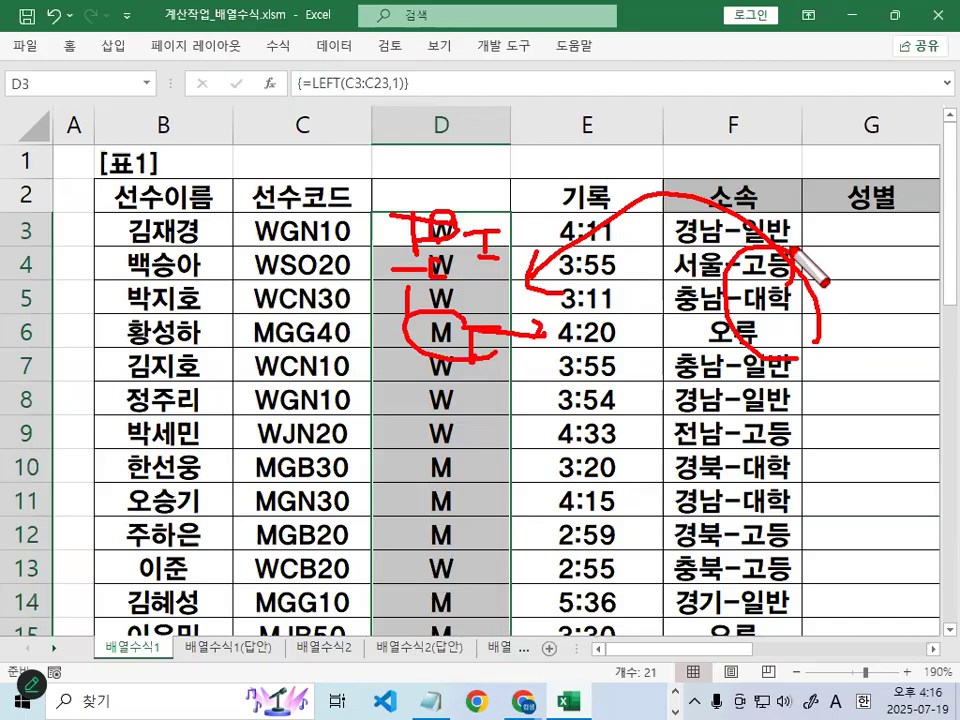
pyautogui.press('Escape')
# - Delete the helper column D from [표1] and select the 선수코드 cells C3:C12
pyautogui.rightClick(447, 126)
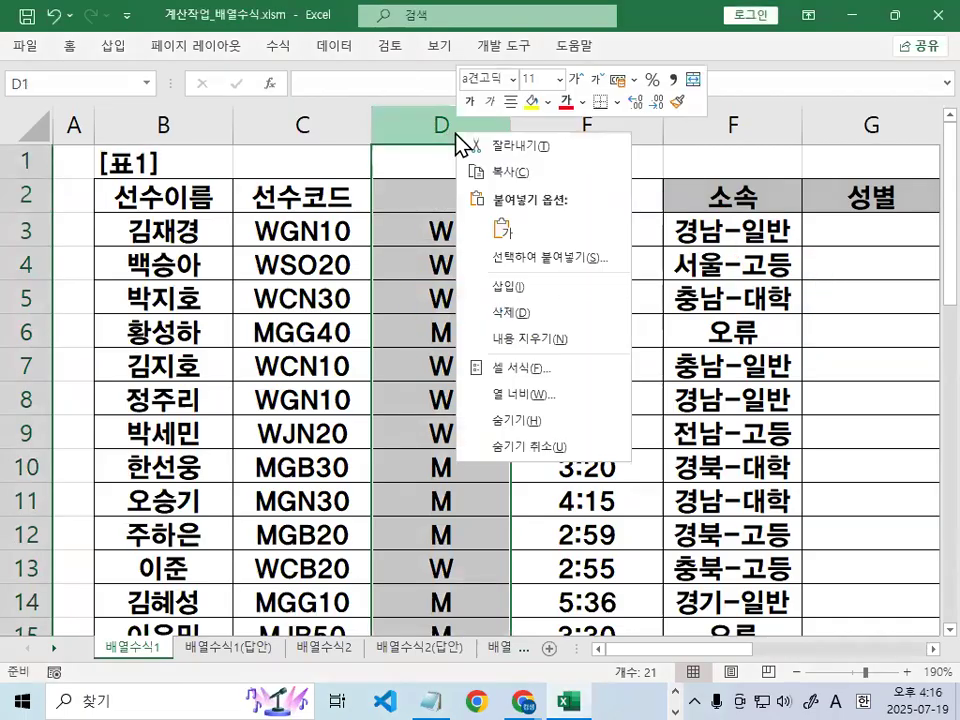
pyautogui.click(510, 287)
pyautogui.hotkey('ctrl', 'z')
pyautogui.click(420, 305)
pyautogui.moveTo(285, 216); pyautogui.dragTo(301, 545)
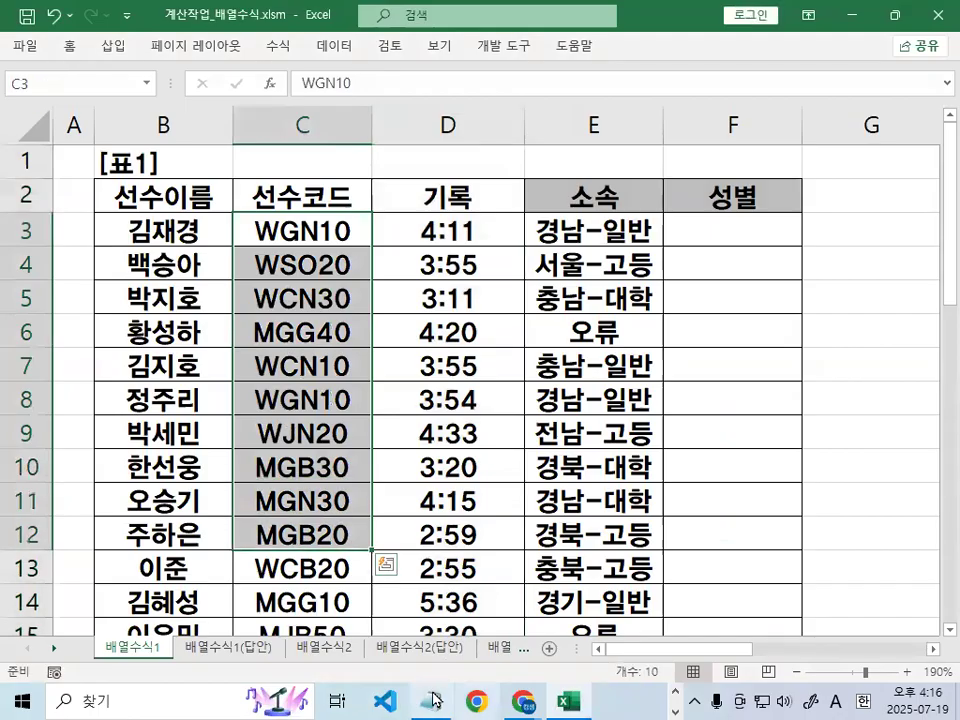
# - Switch to the Notepad notes, underline 성별, LEFT 함수 and 부분적 데이터를 추출 under 조건1, clear the marks, and highlight 새로운 참조범위를 생성
pyautogui.hotkey('alt', 'Tab')
pyautogui.scroll(-9, 285, 510)
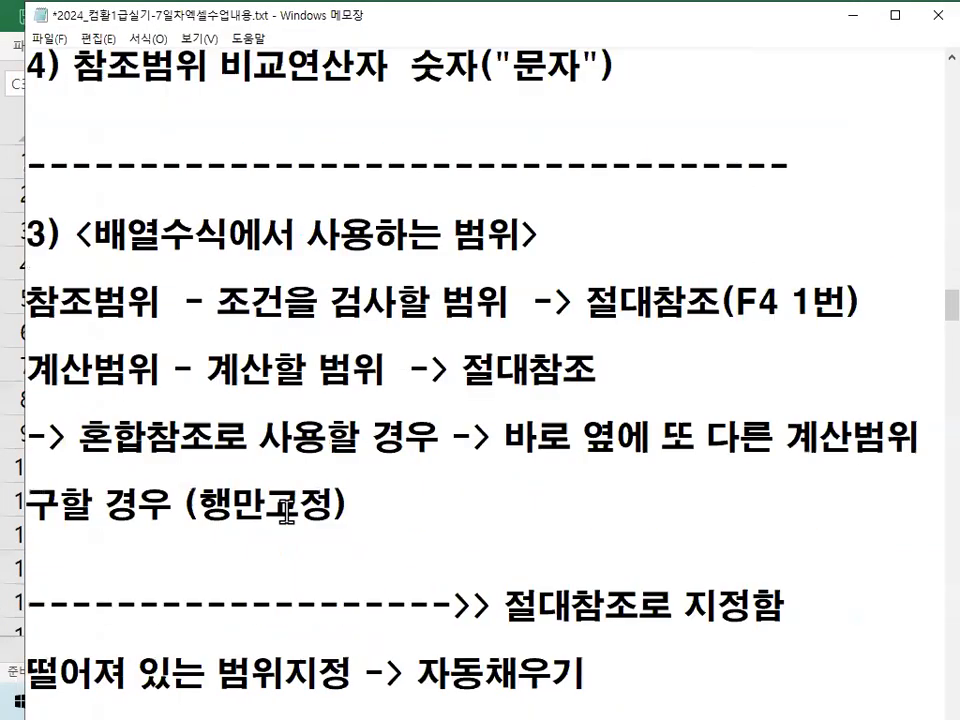
pyautogui.scroll(-2, 292, 504)
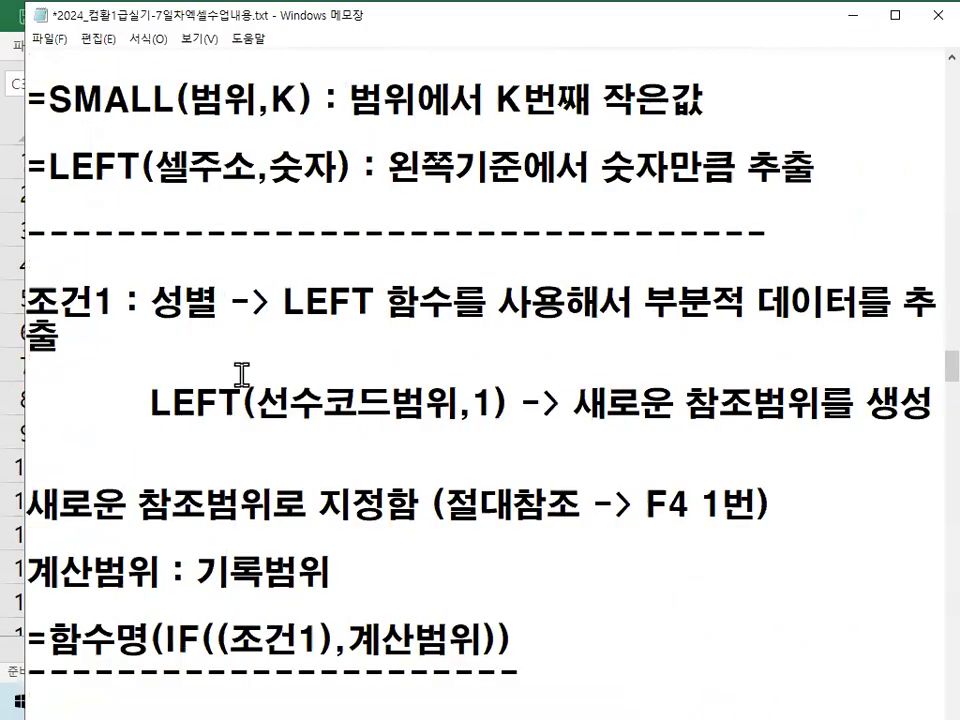
pyautogui.hotkey('ctrl', '2')
pyautogui.moveTo(154, 323); pyautogui.dragTo(223, 323)
pyautogui.moveTo(288, 325); pyautogui.dragTo(468, 325)
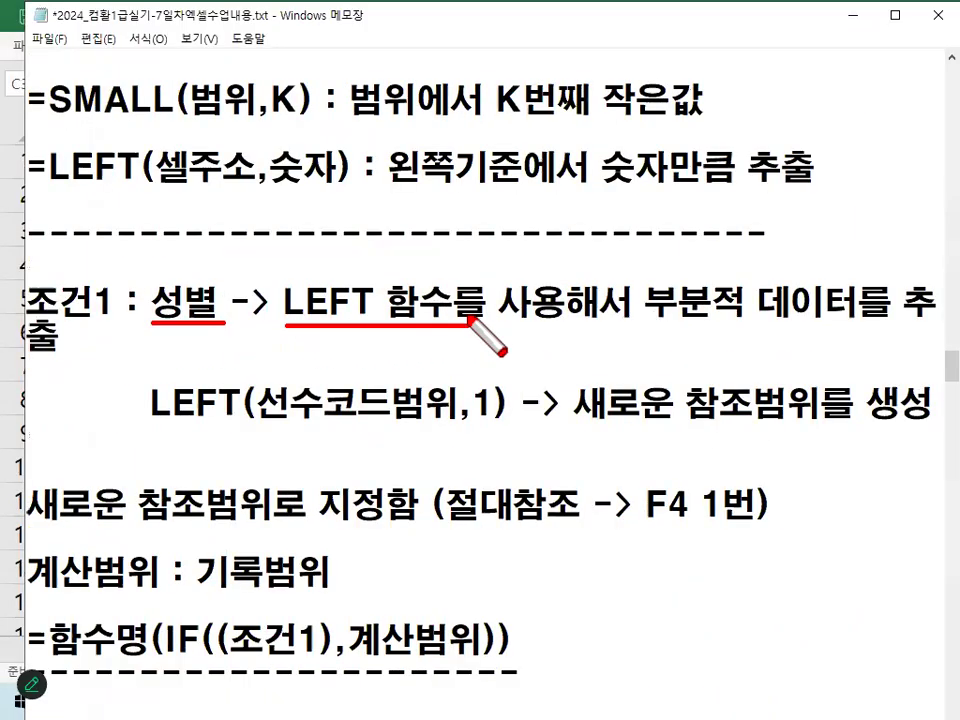
pyautogui.moveTo(645, 321); pyautogui.dragTo(958, 320)
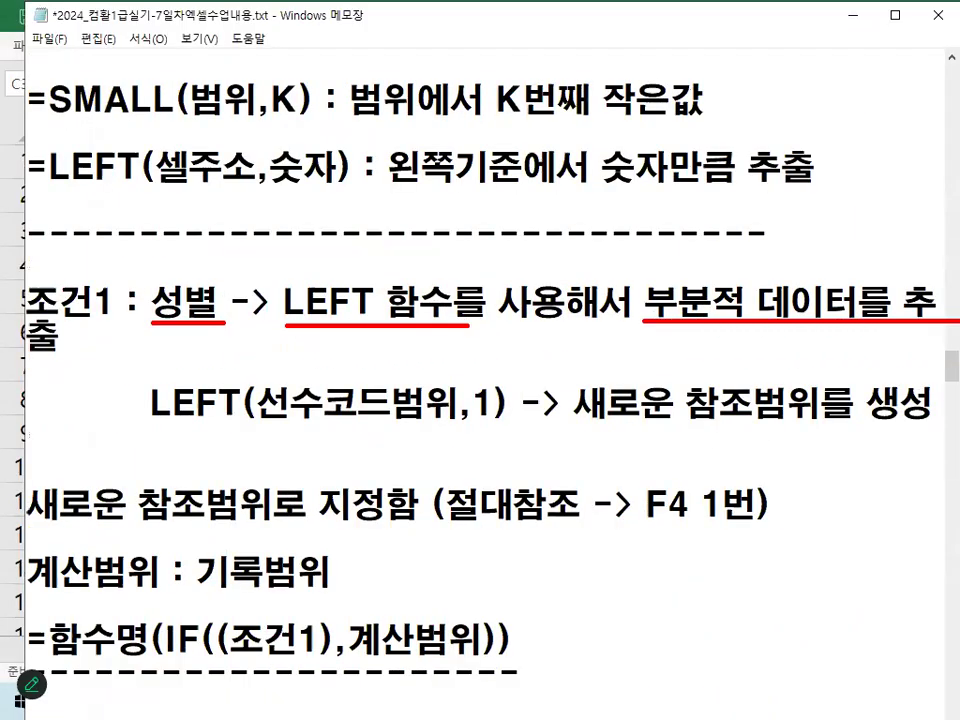
pyautogui.press('Escape')
pyautogui.moveTo(577, 405); pyautogui.dragTo(922, 405)
# - Move the 성별 text onto its own line below 조건1 : and remove the indent before LEFT(선수코드범위,1)
pyautogui.click(150, 308)
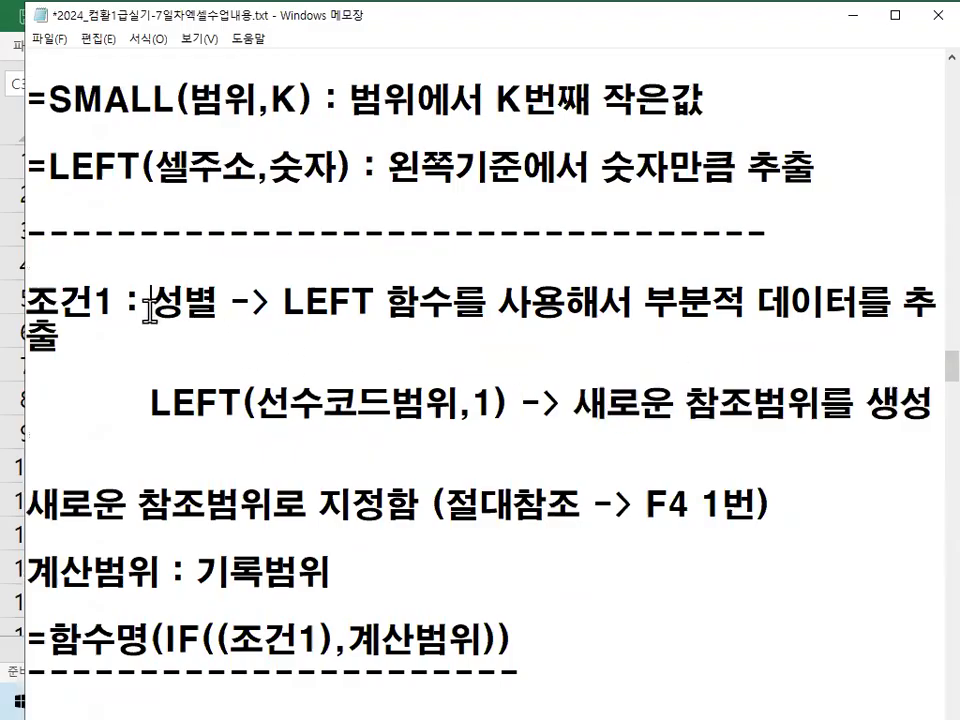
pyautogui.press('Return')
pyautogui.press('Return')
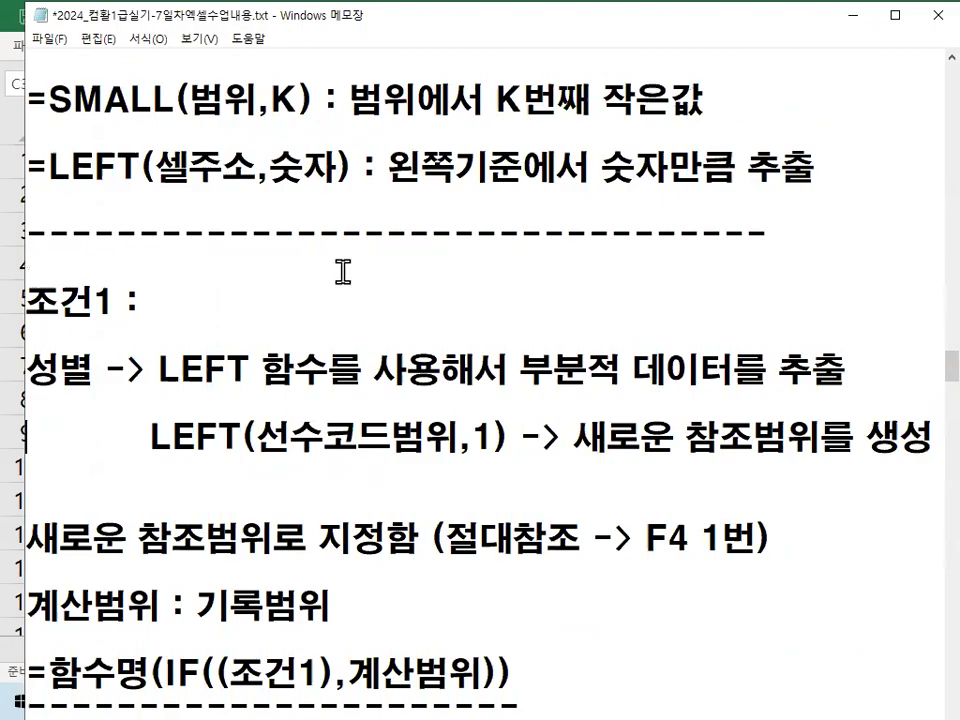
pyautogui.press('Delete')
pyautogui.press('Delete')
pyautogui.press('Delete')
pyautogui.press('Delete')
pyautogui.press('Delete')
pyautogui.press('Delete')
pyautogui.press('Delete')
pyautogui.press('Delete')
pyautogui.press('Delete')
pyautogui.press('Delete')
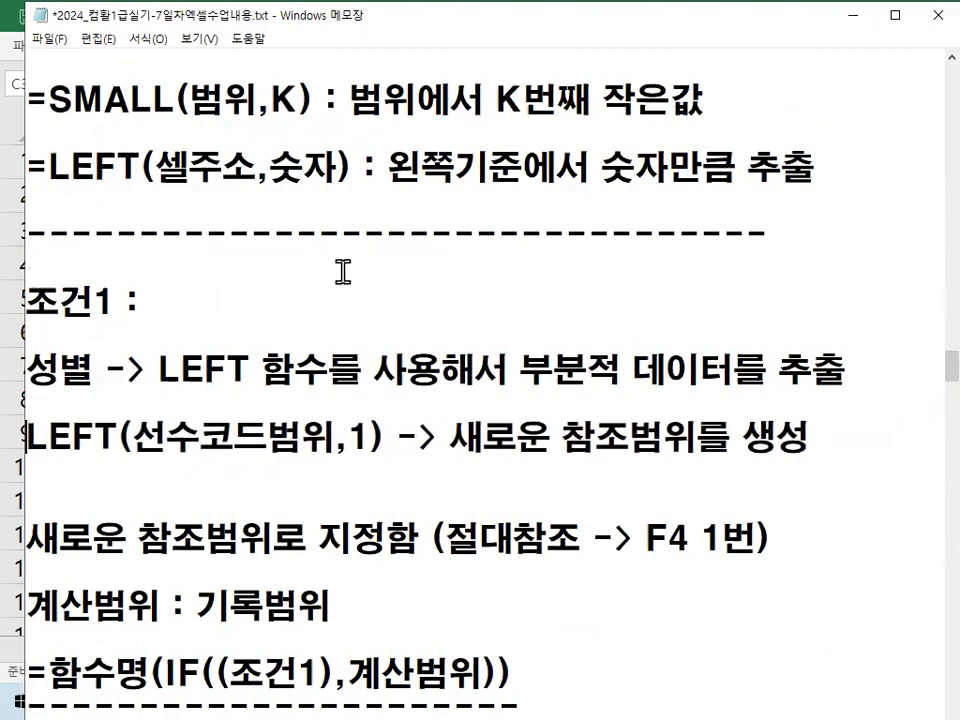
# - Underline 선수코드범위, circle 코드 within it, and underline 새로운 참조범위를 생성 in the LEFT line
pyautogui.scroll(-1, 320, 377)
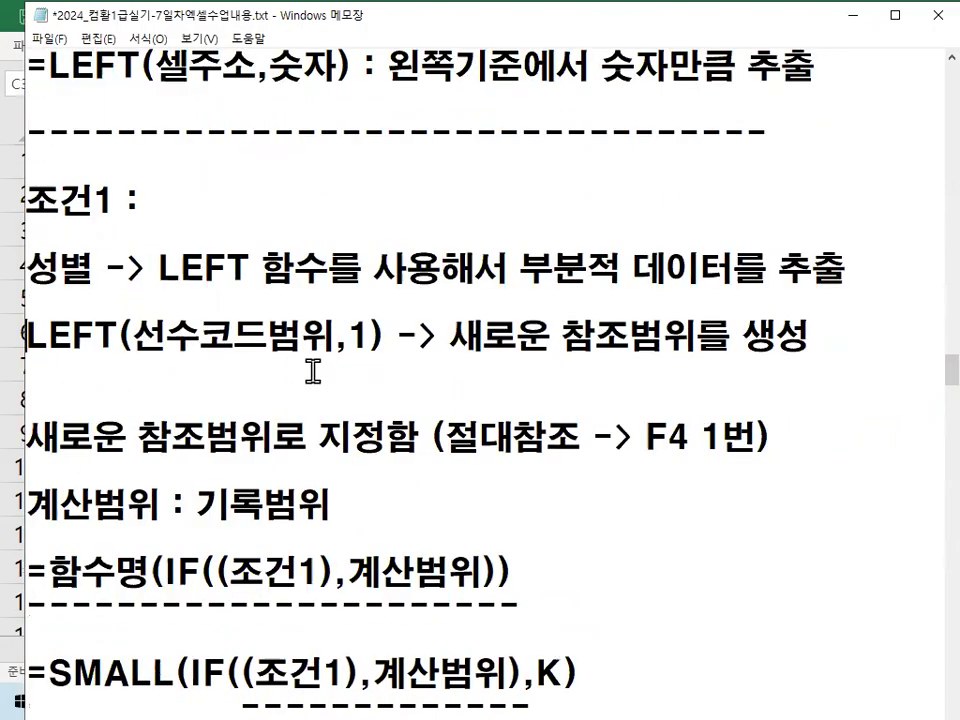
pyautogui.moveTo(138, 357); pyautogui.dragTo(330, 357)
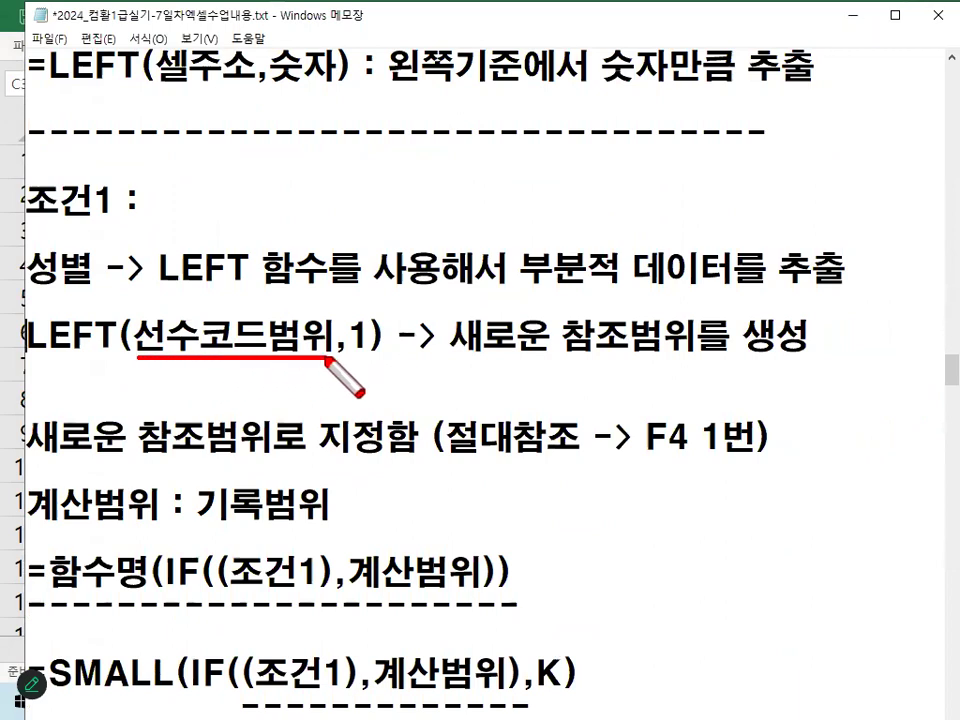
pyautogui.click(276, 348)
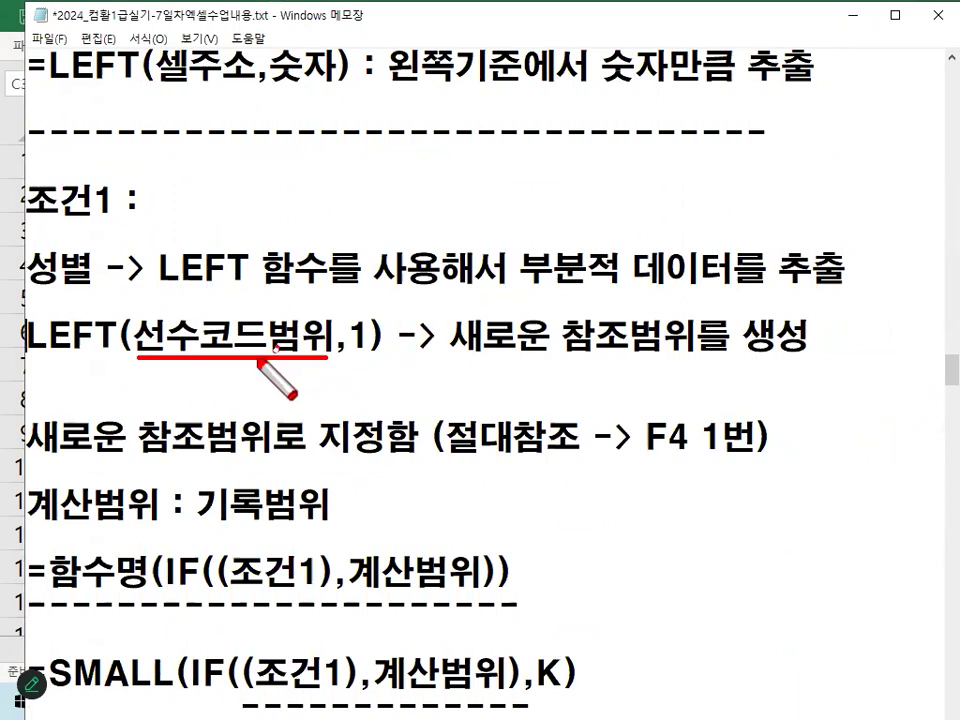
pyautogui.moveTo(262, 362); pyautogui.dragTo(250, 335)
pyautogui.moveTo(465, 350); pyautogui.dragTo(808, 352)
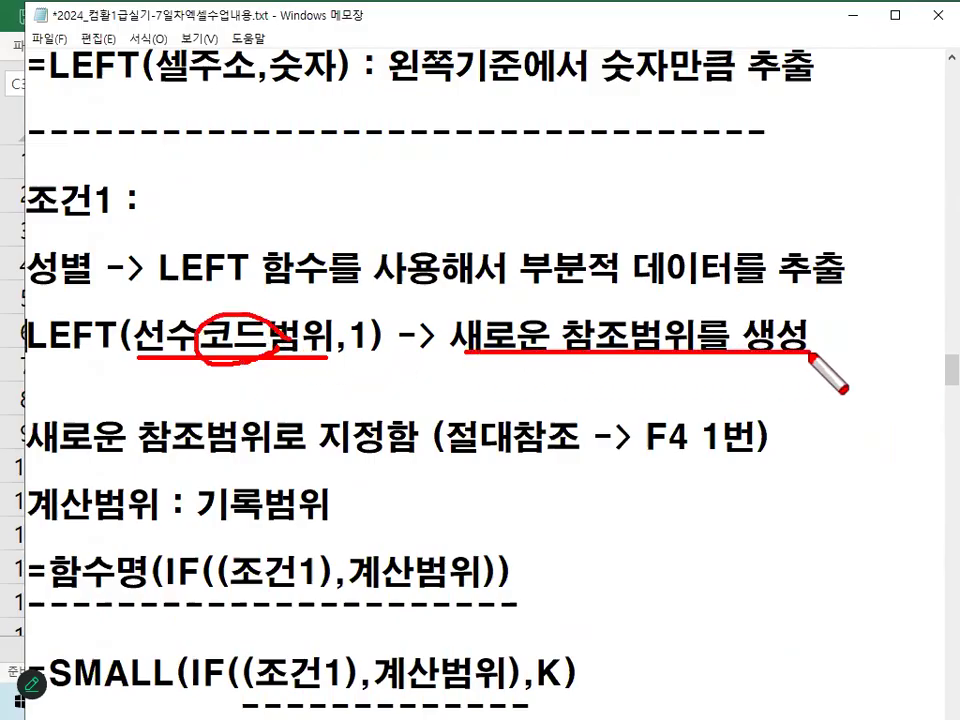
# - Draw a tall hatched box over the notes to illustrate the new reference range, and clear all pen marks
pyautogui.moveTo(600, 125)
pyautogui.mouseDown()
pyautogui.moveTo(620, 570)
pyautogui.moveTo(650, 126)
pyautogui.moveTo(715, 375)
pyautogui.moveTo(622, 522)
pyautogui.mouseUp()
pyautogui.moveTo(692, 145); pyautogui.dragTo(636, 251)
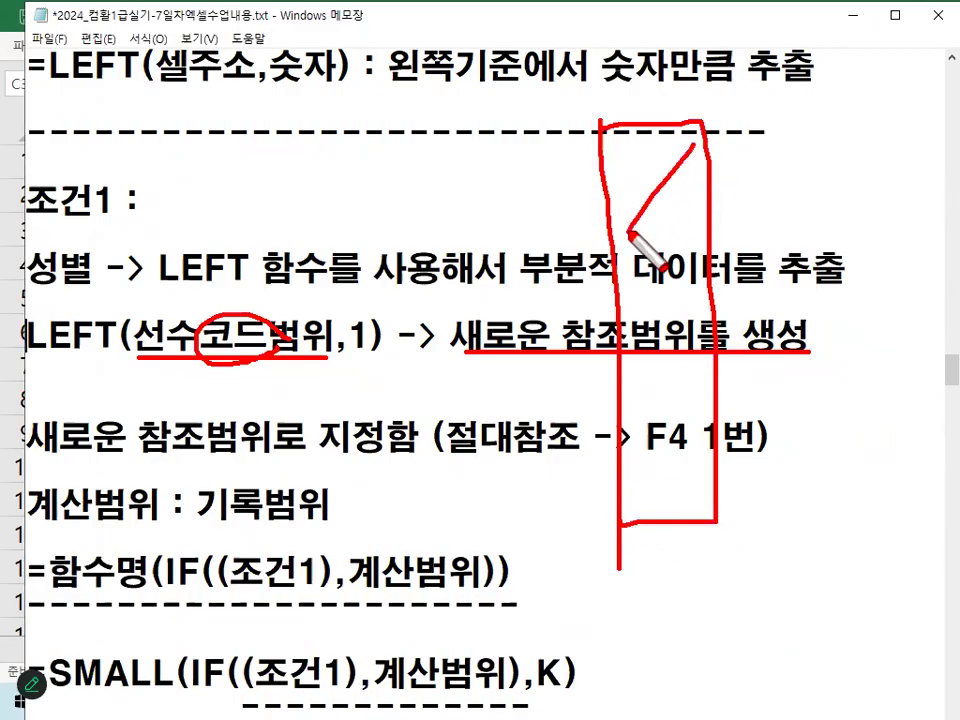
pyautogui.moveTo(692, 195); pyautogui.dragTo(632, 300)
pyautogui.moveTo(707, 279)
pyautogui.mouseDown()
pyautogui.moveTo(647, 412)
pyautogui.moveTo(650, 468)
pyautogui.moveTo(680, 472)
pyautogui.mouseUp()
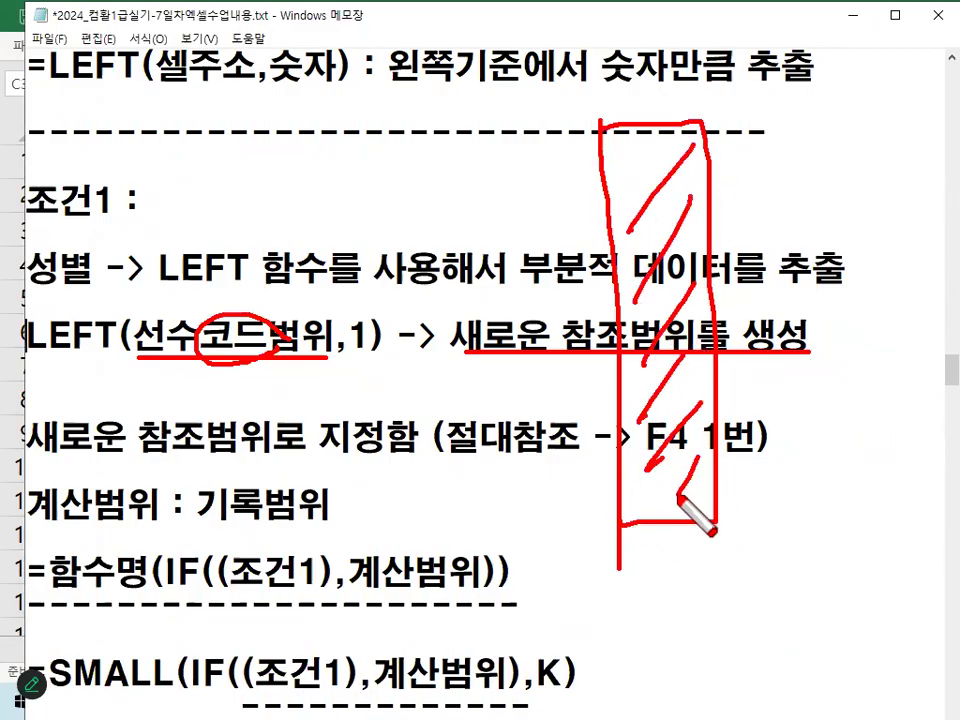
pyautogui.press('Escape')
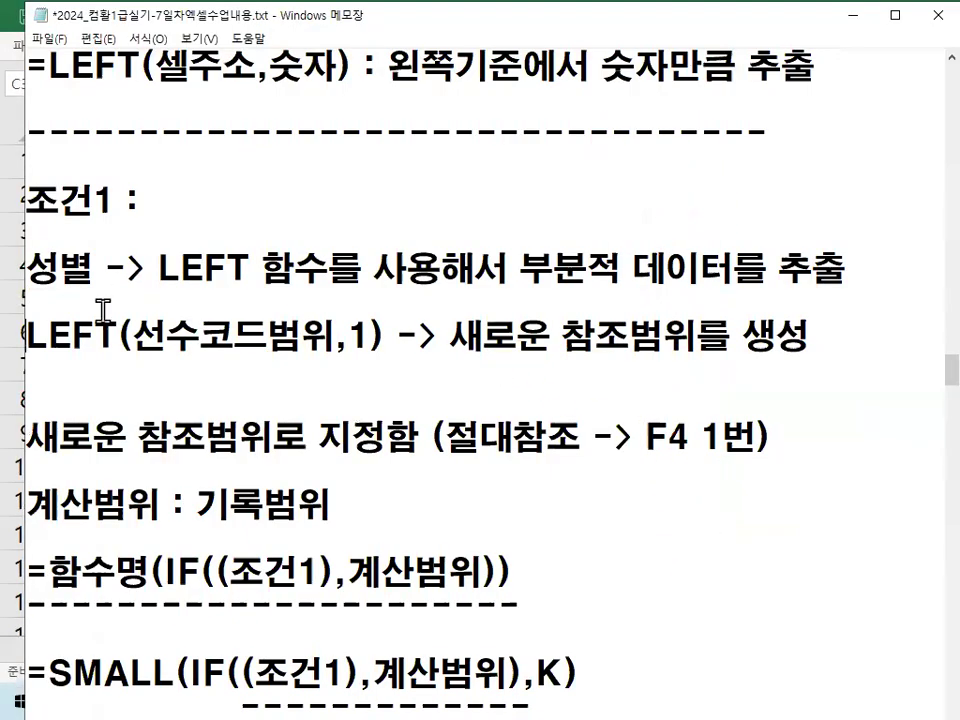
# - Underline and circle 새로운 참조범위로 지정함, mark 절대참조 -> F4 1번, and clear the marks
pyautogui.scroll(-1, 292, 369)
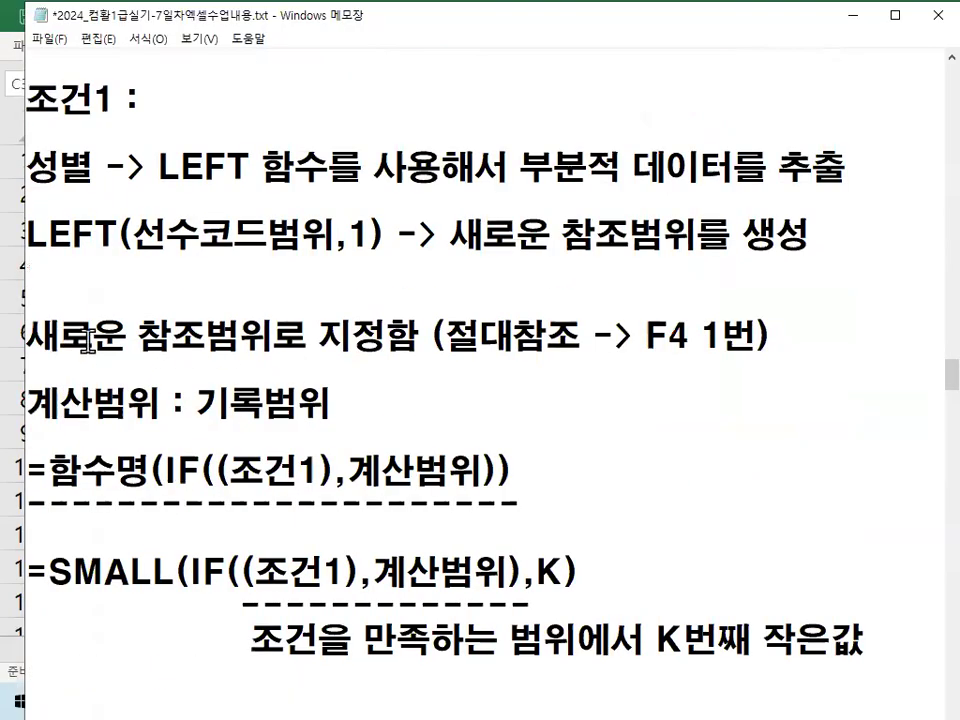
pyautogui.hotkey('ctrl', '2')
pyautogui.moveTo(48, 357)
pyautogui.mouseDown()
pyautogui.moveTo(436, 357)
pyautogui.moveTo(215, 358)
pyautogui.moveTo(50, 303)
pyautogui.moveTo(385, 345)
pyautogui.mouseUp()
pyautogui.moveTo(457, 358); pyautogui.dragTo(761, 358)
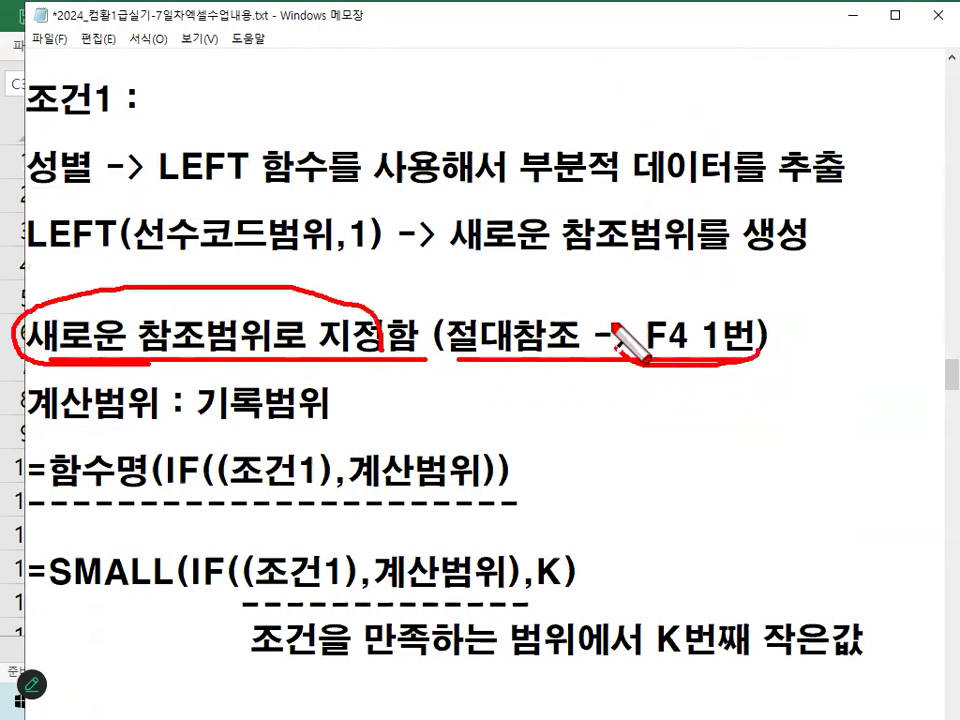
pyautogui.moveTo(612, 330); pyautogui.dragTo(757, 346)
pyautogui.press('Escape')
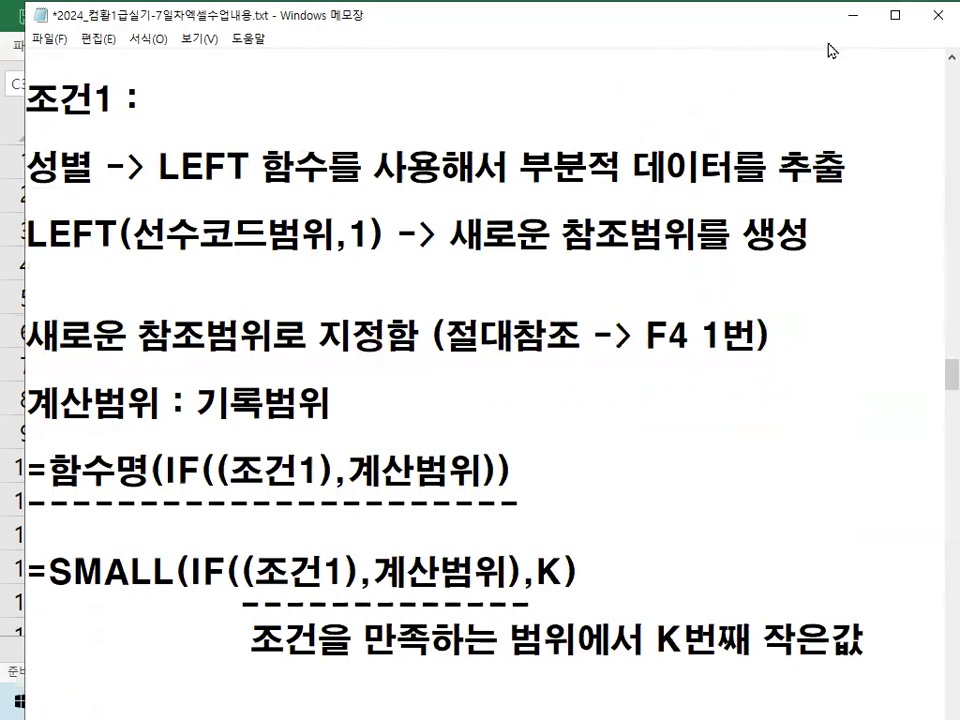
# - Return to the Excel sheet, select cell I3 in [표2], draw pen arrows across and down the table, circle beside column F, and clear the marks
pyautogui.click(853, 15)
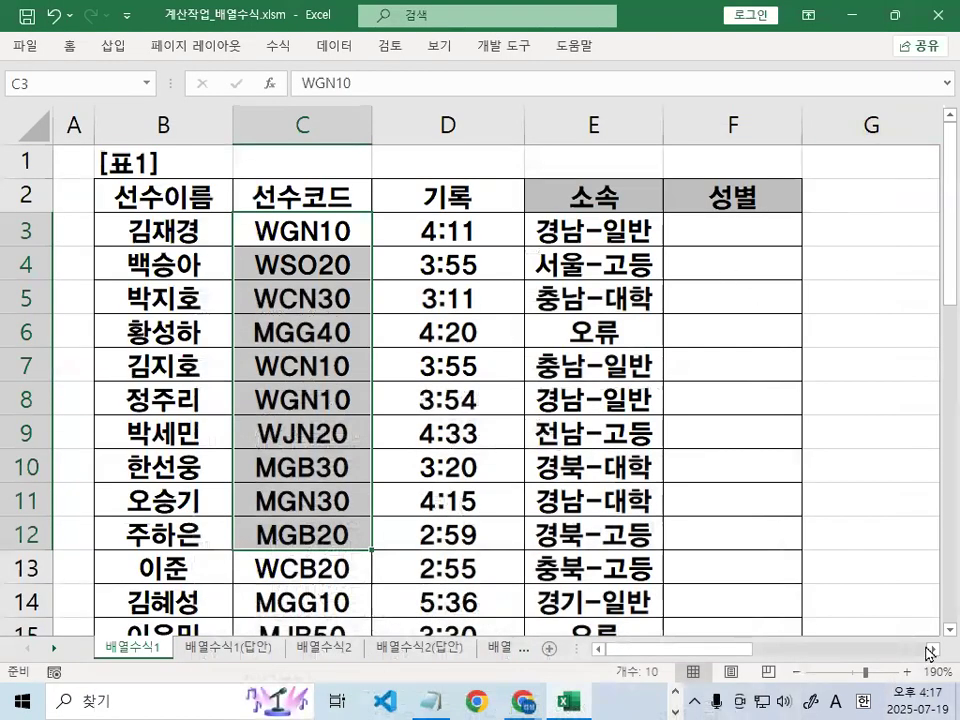
pyautogui.hscroll(5, 928, 652)
pyautogui.click(574, 236)
pyautogui.moveTo(578, 249)
pyautogui.mouseDown()
pyautogui.moveTo(745, 249)
pyautogui.moveTo(733, 262)
pyautogui.moveTo(752, 332)
pyautogui.mouseUp()
pyautogui.moveTo(738, 289); pyautogui.dragTo(765, 292)
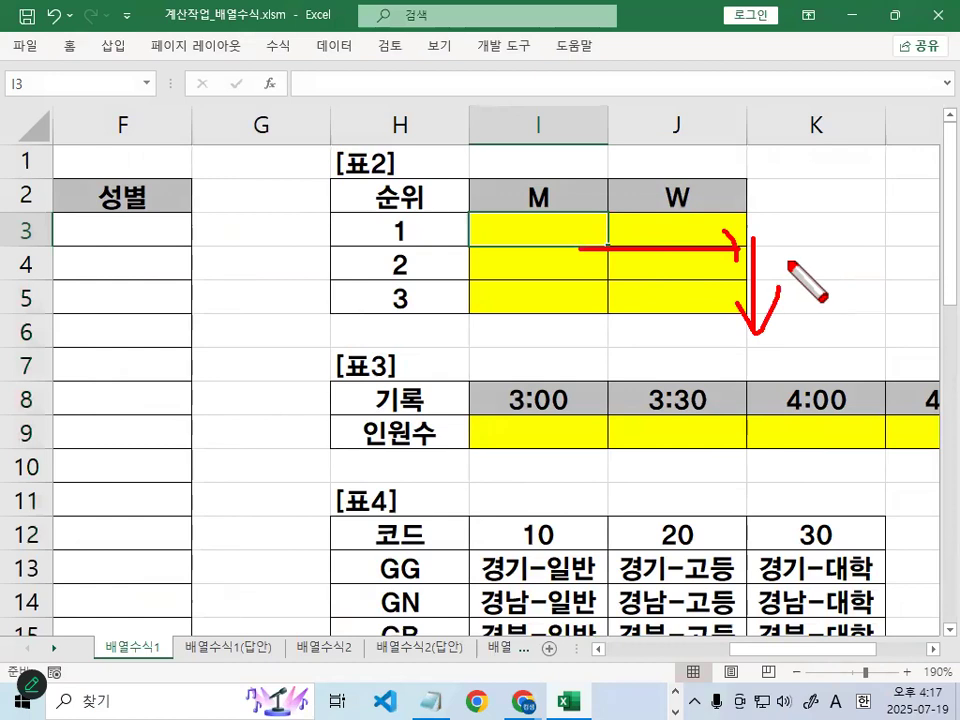
pyautogui.moveTo(105, 345)
pyautogui.mouseDown()
pyautogui.moveTo(80, 368)
pyautogui.moveTo(122, 372)
pyautogui.moveTo(125, 382)
pyautogui.mouseUp()
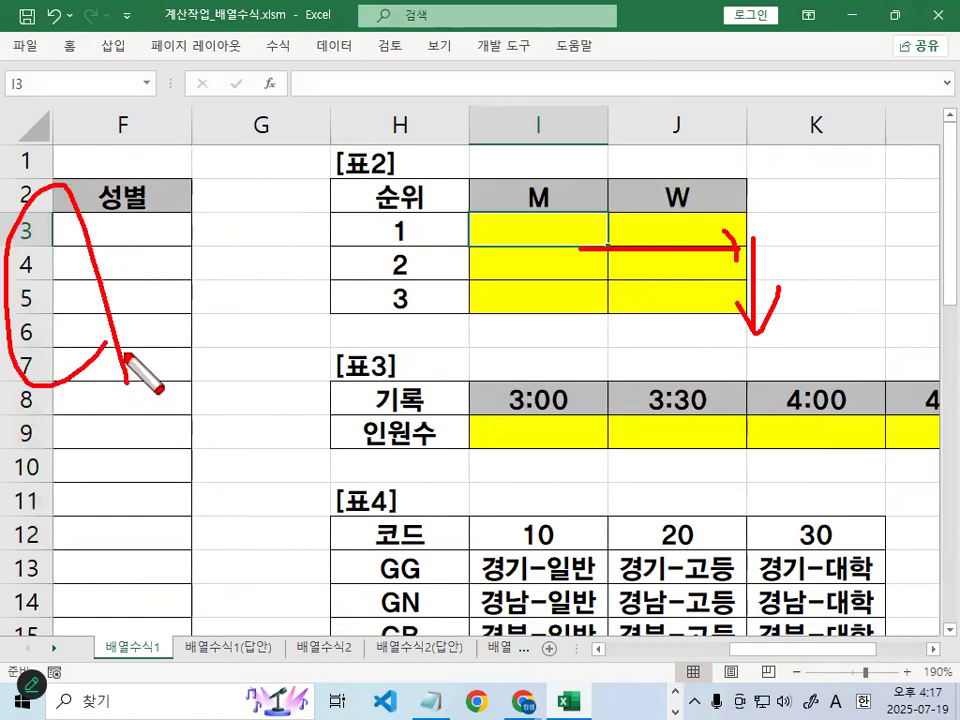
pyautogui.press('Escape')
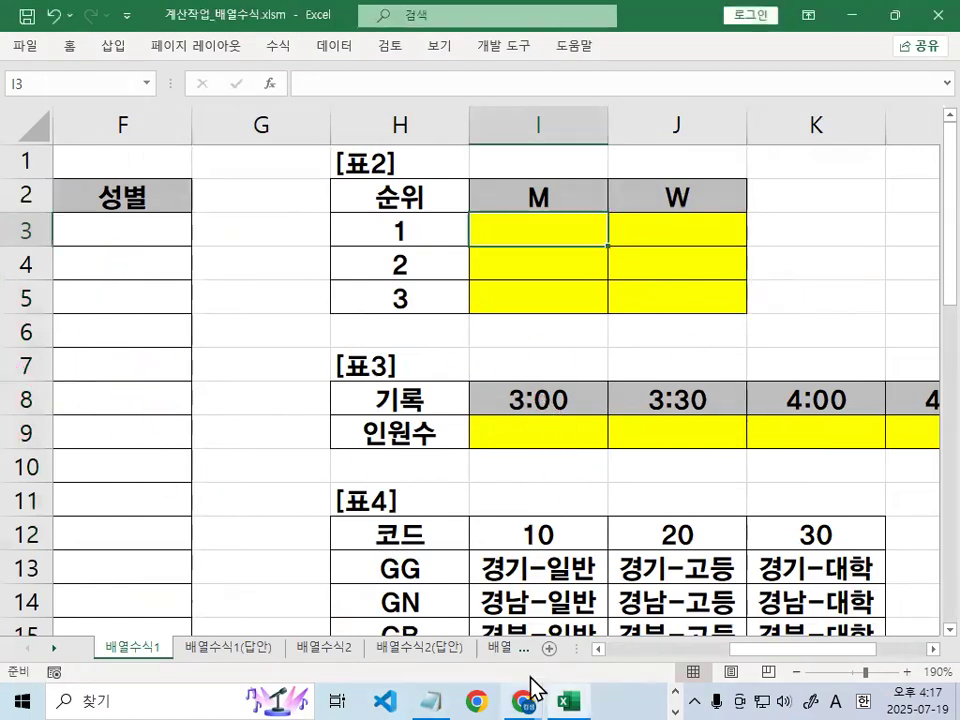
# - Switch to the Notepad lesson notes and replace the absolute-reference line below the LEFT note with "새로운참조범위 : 절대참조"
pyautogui.click(431, 700)
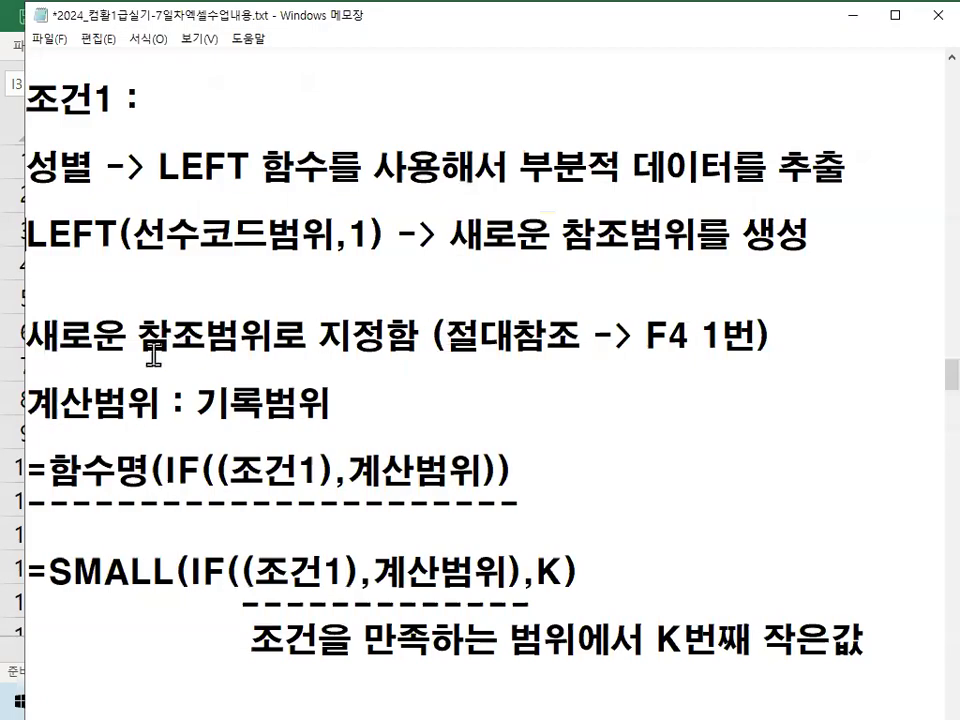
pyautogui.moveTo(441, 341); pyautogui.dragTo(774, 340)
pyautogui.moveTo(27, 340); pyautogui.dragTo(829, 335)
pyautogui.press('Delete')
pyautogui.write('ㅅㅐ롱ㄴ')
pyautogui.press('BackSpace')
pyautogui.press('BackSpace')
pyautogui.write('로운ㅊㅏㅁ조범위 : ㅈ')
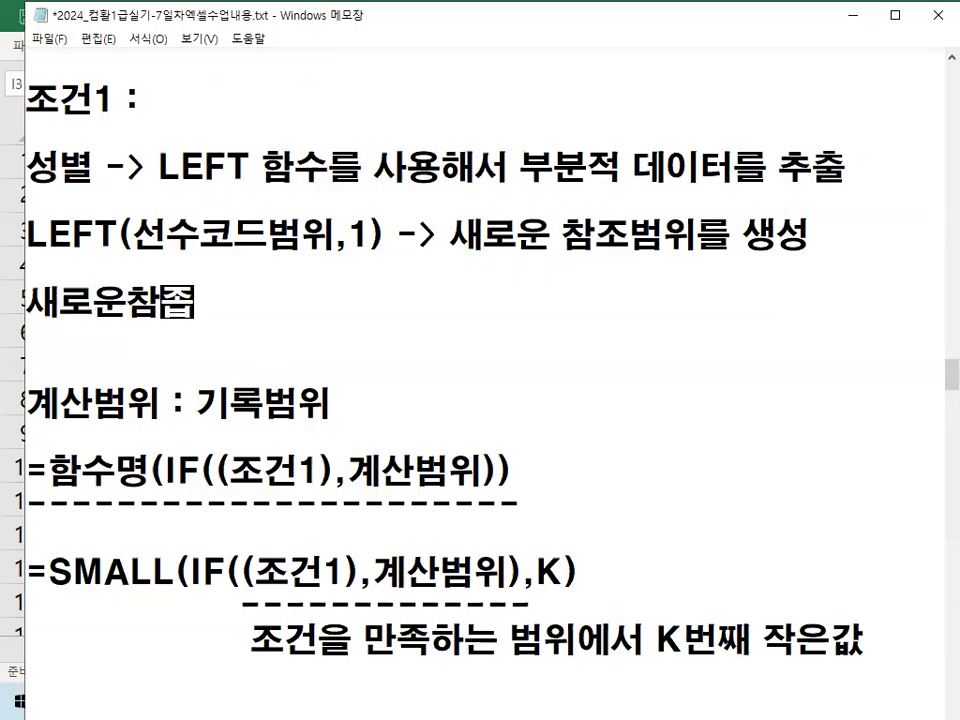
pyautogui.write('ㅓㄹ대참조')
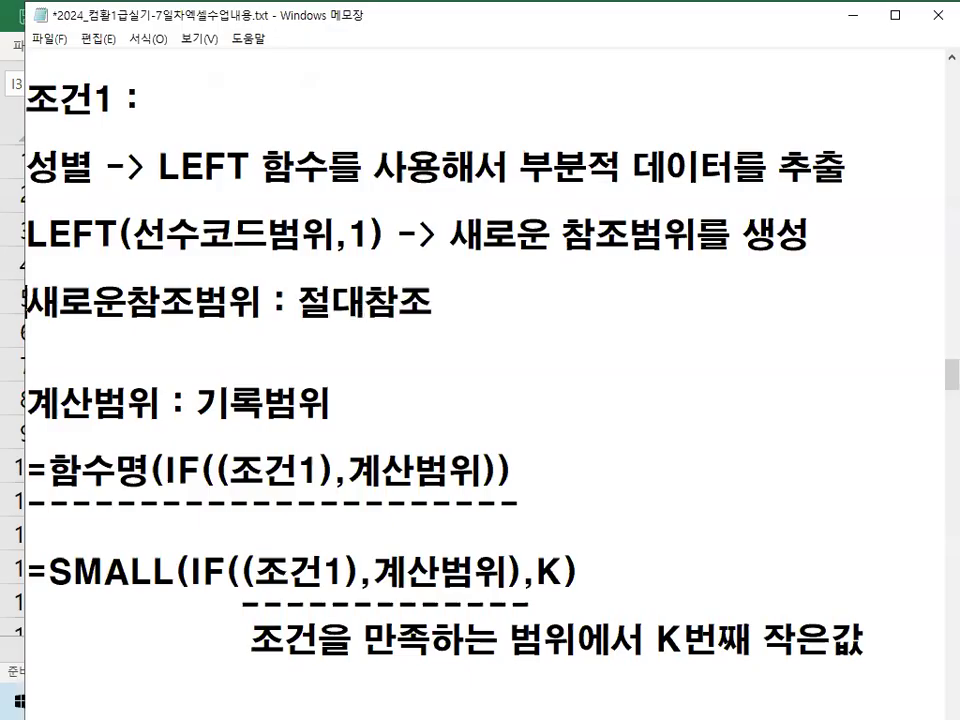
# - Prefix the 새로운참조범위 and 계산범위 lines with "- ", close the gap between them, and add blank lines before the =함수명 formula
pyautogui.write('-')
pyautogui.click(829, 335)
pyautogui.press('BackSpace')
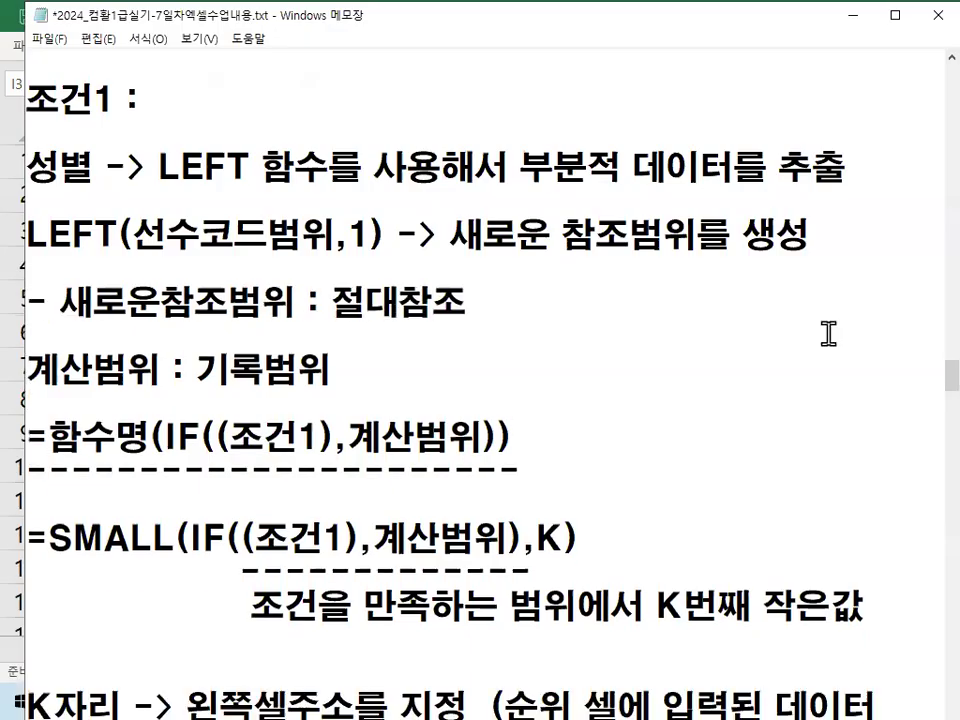
pyautogui.write('-')
pyautogui.press('Home')
pyautogui.press('Down')
pyautogui.press('Return')
pyautogui.press('Return')
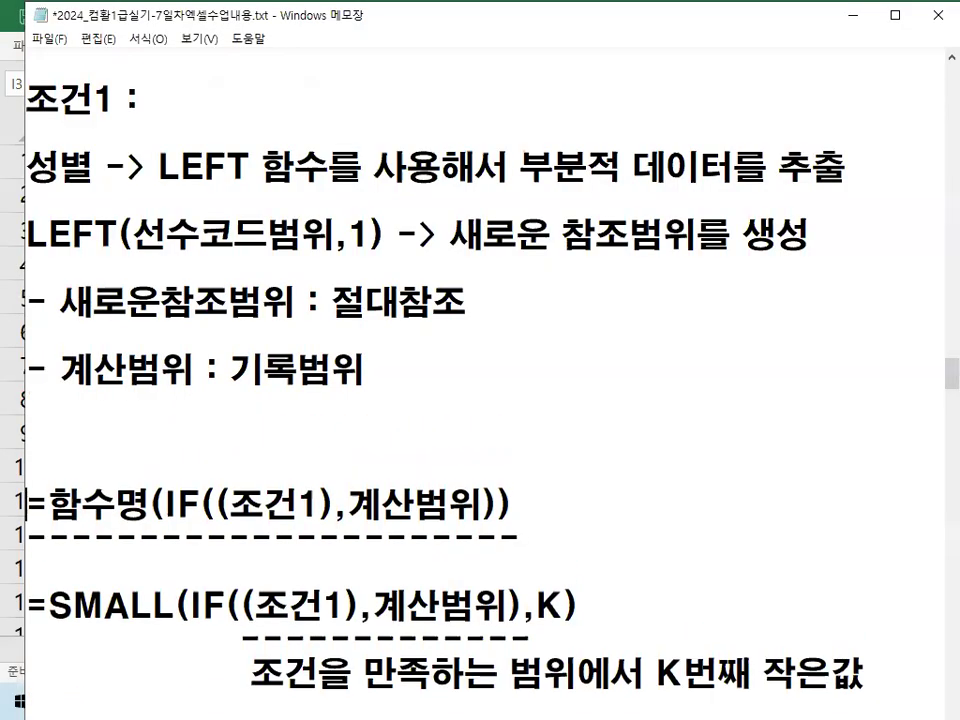
# - Switch to Excel, circle the yellow cells I3:I5 under M with the annotation pen, clear the mark, and return to the Notepad notes
pyautogui.click(850, 15)
pyautogui.moveTo(470, 218)
pyautogui.mouseDown()
pyautogui.moveTo(443, 290)
pyautogui.moveTo(578, 280)
pyautogui.moveTo(551, 307)
pyautogui.mouseUp()
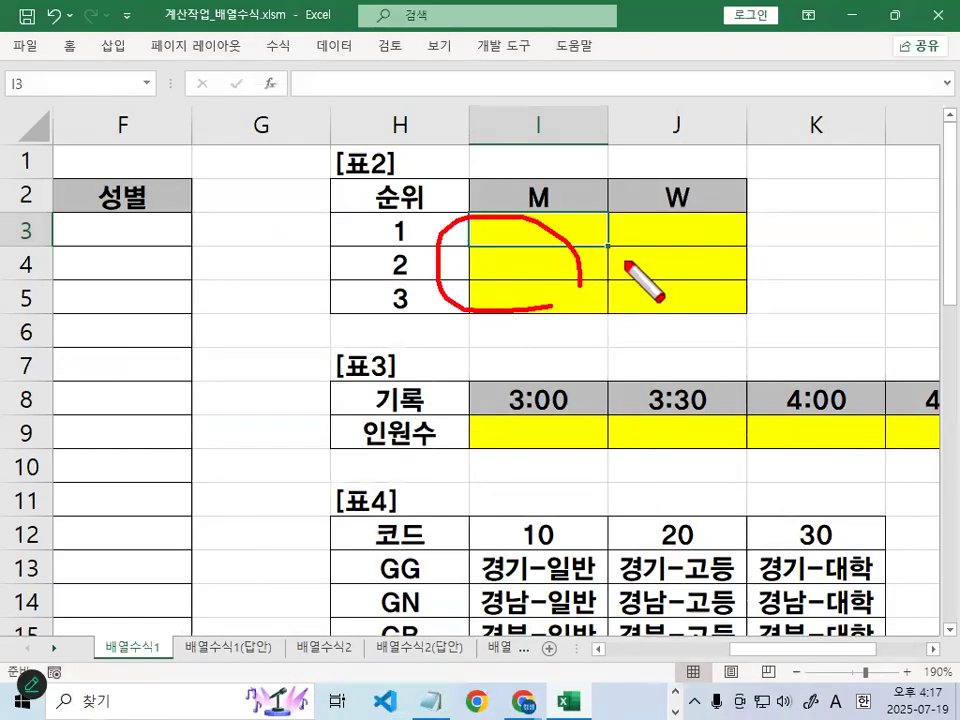
pyautogui.press('Escape')
pyautogui.hotkey('alt', 'Tab')
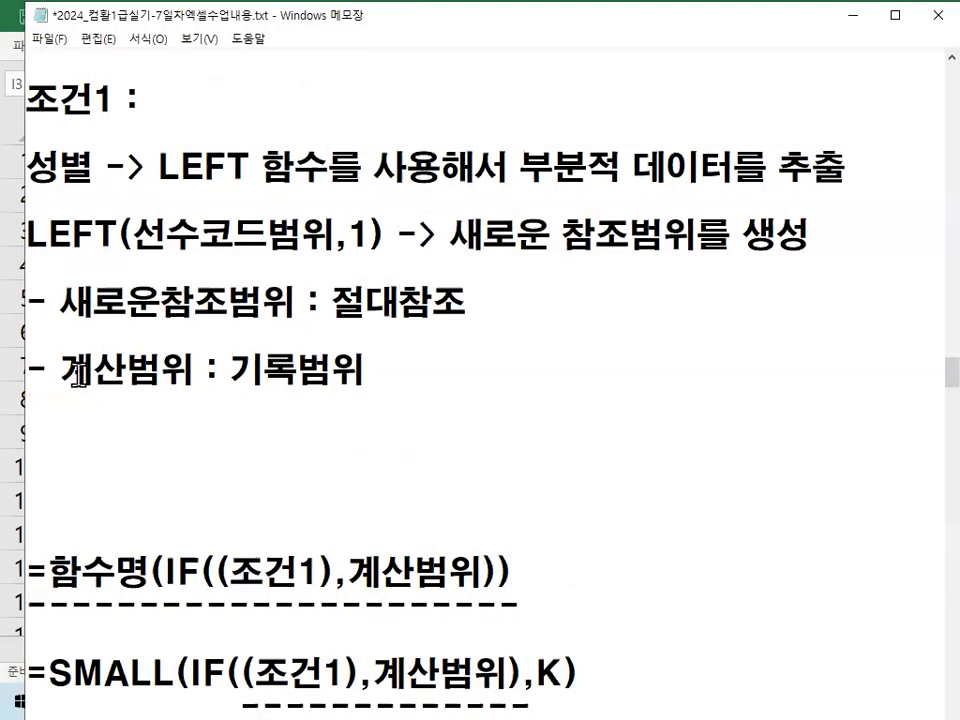
# - Remove the surplus blank lines above the =함수명 formula and insert blank lines between it and the =SMALL formula
pyautogui.moveTo(60, 376); pyautogui.dragTo(206, 375)
pyautogui.click(247, 445)
pyautogui.press('Delete')
pyautogui.press('Delete')
pyautogui.press('Delete')
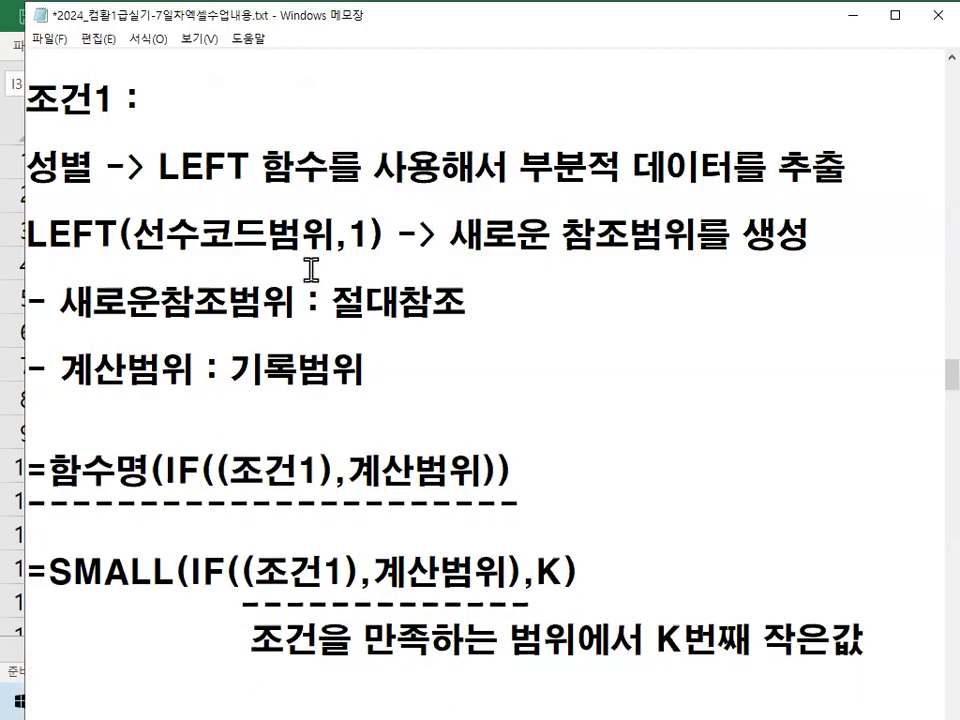
pyautogui.press('Return')
pyautogui.press('Return')
pyautogui.press('Return')
pyautogui.press('Return')
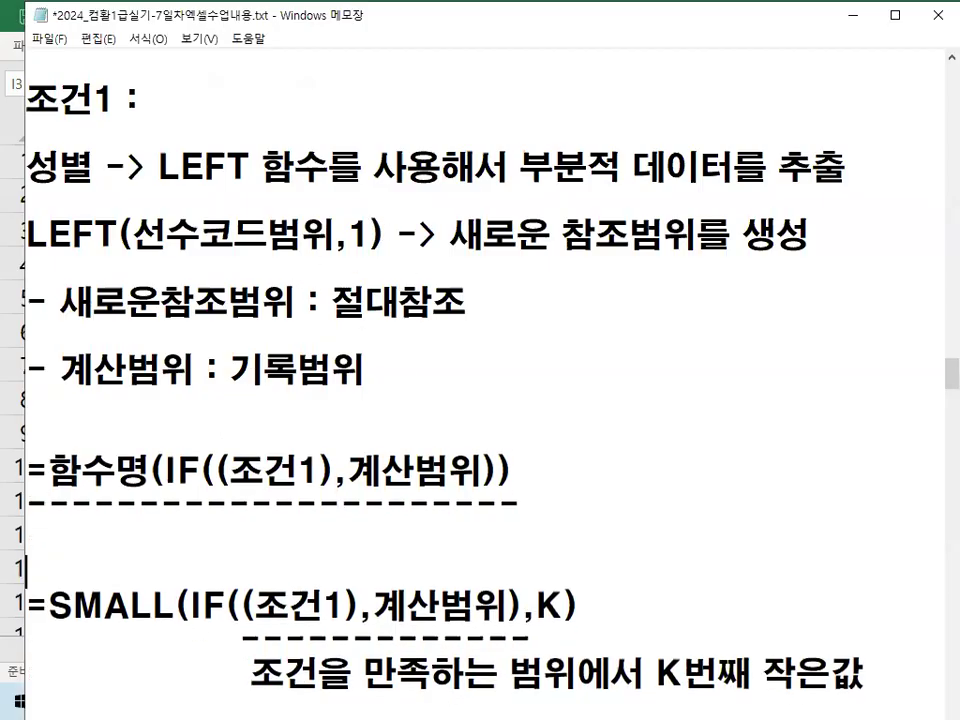
# - Mark the function name, double parentheses, condition and comma of =함수명(IF((조건1),계산범위)) with the annotation pen and underline the formula
pyautogui.scroll(-1, 480, 380)
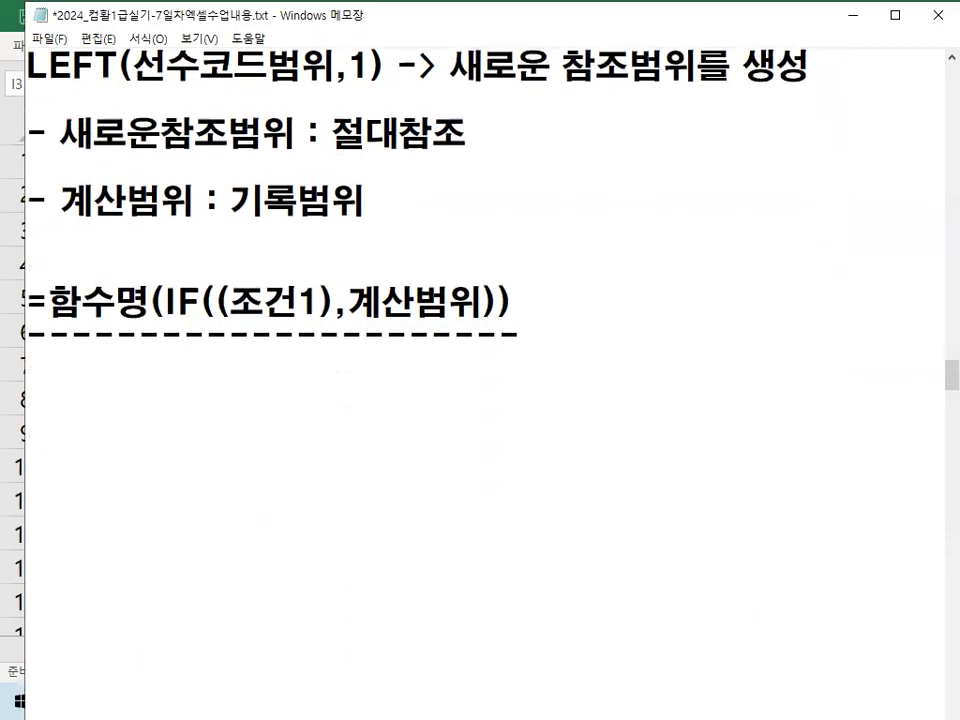
pyautogui.moveTo(47, 325); pyautogui.dragTo(123, 326)
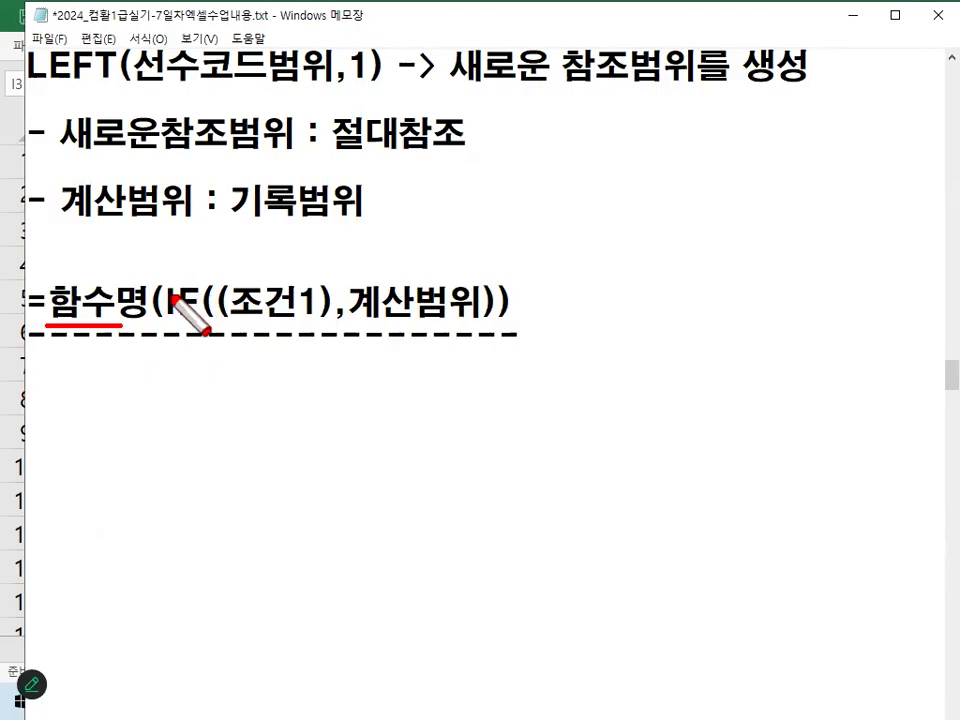
pyautogui.moveTo(238, 318); pyautogui.dragTo(228, 279)
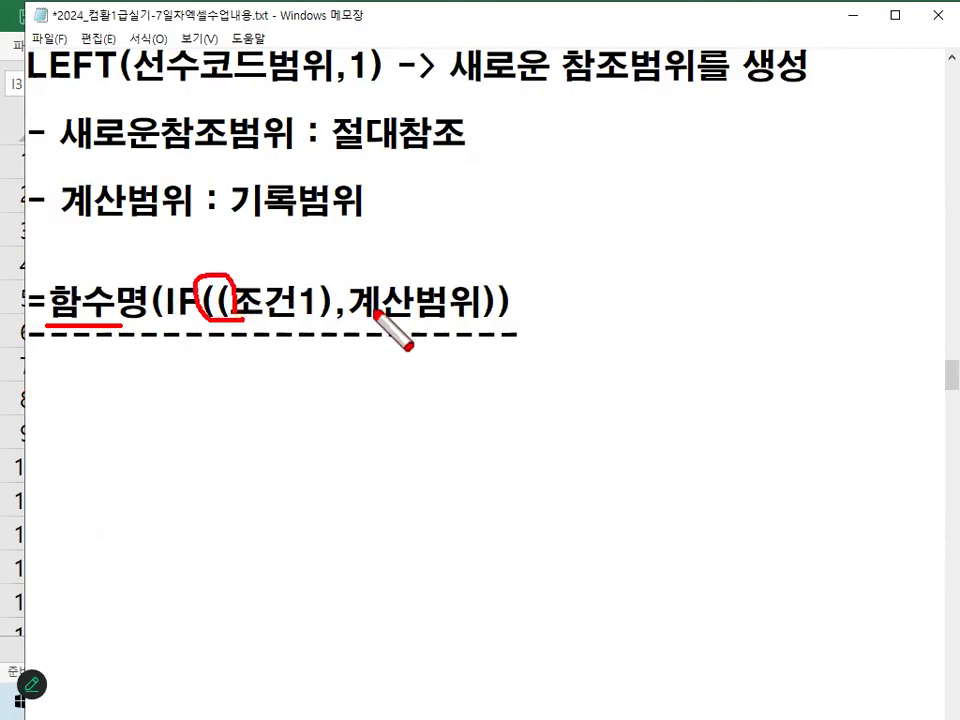
pyautogui.moveTo(500, 280)
pyautogui.mouseDown()
pyautogui.moveTo(478, 298)
pyautogui.moveTo(512, 312)
pyautogui.mouseUp()
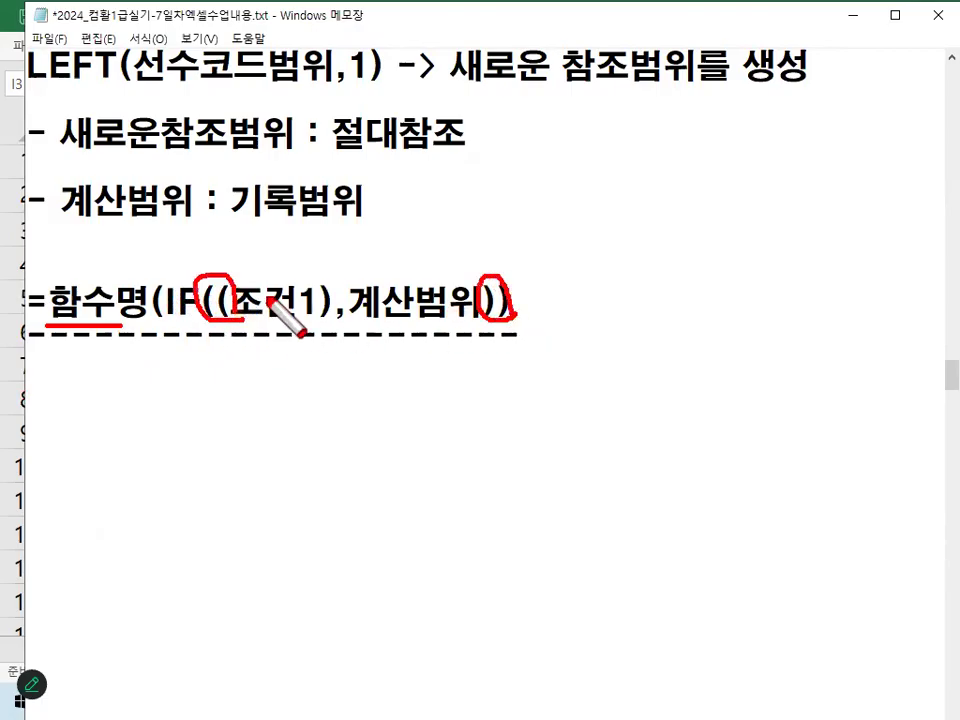
pyautogui.moveTo(264, 268); pyautogui.dragTo(310, 212)
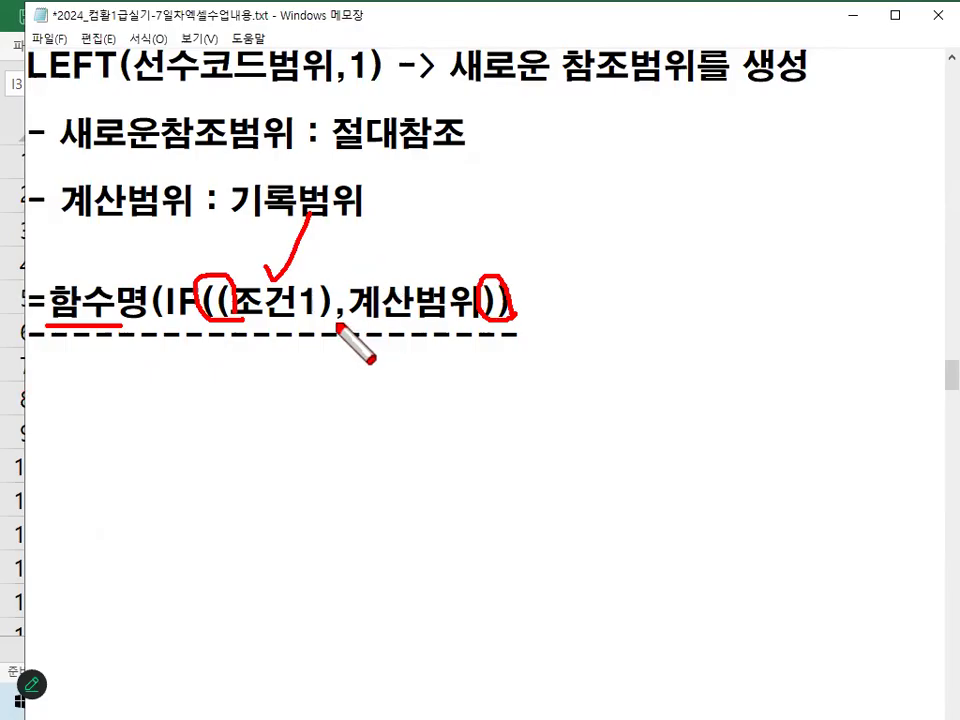
pyautogui.moveTo(362, 330)
pyautogui.mouseDown()
pyautogui.moveTo(334, 321)
pyautogui.moveTo(350, 314)
pyautogui.mouseUp()
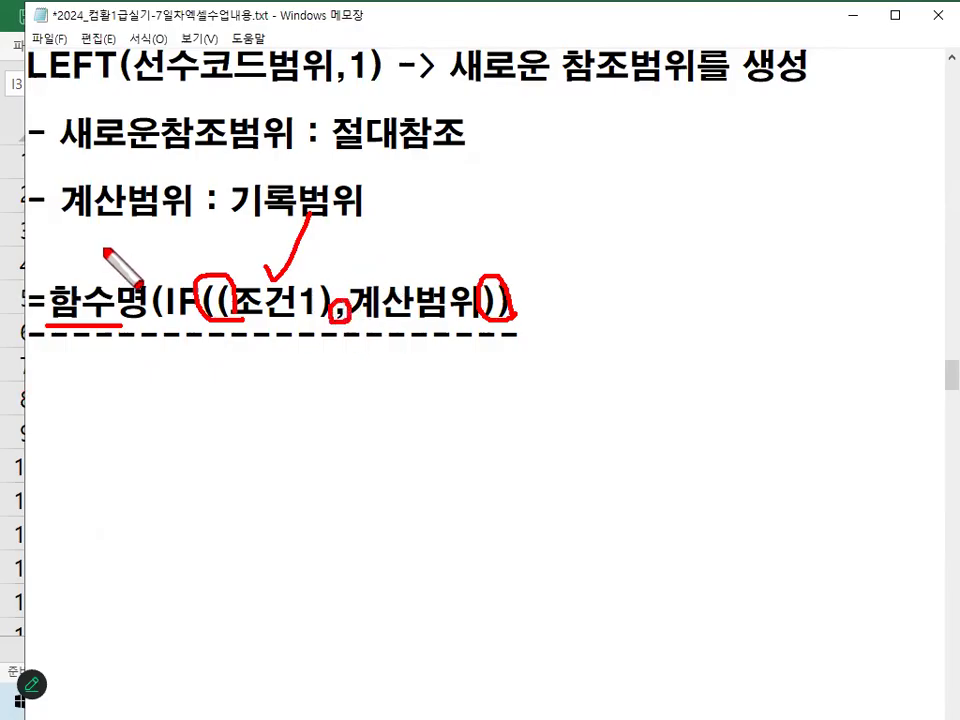
pyautogui.moveTo(100, 245); pyautogui.dragTo(166, 212)
pyautogui.moveTo(36, 336); pyautogui.dragTo(482, 337)
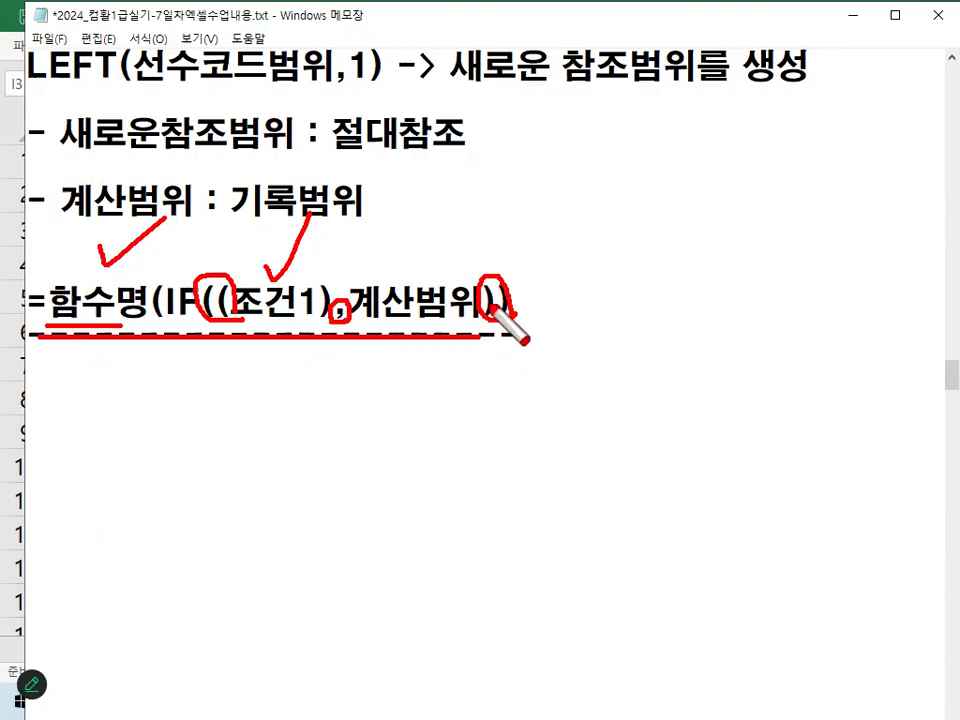
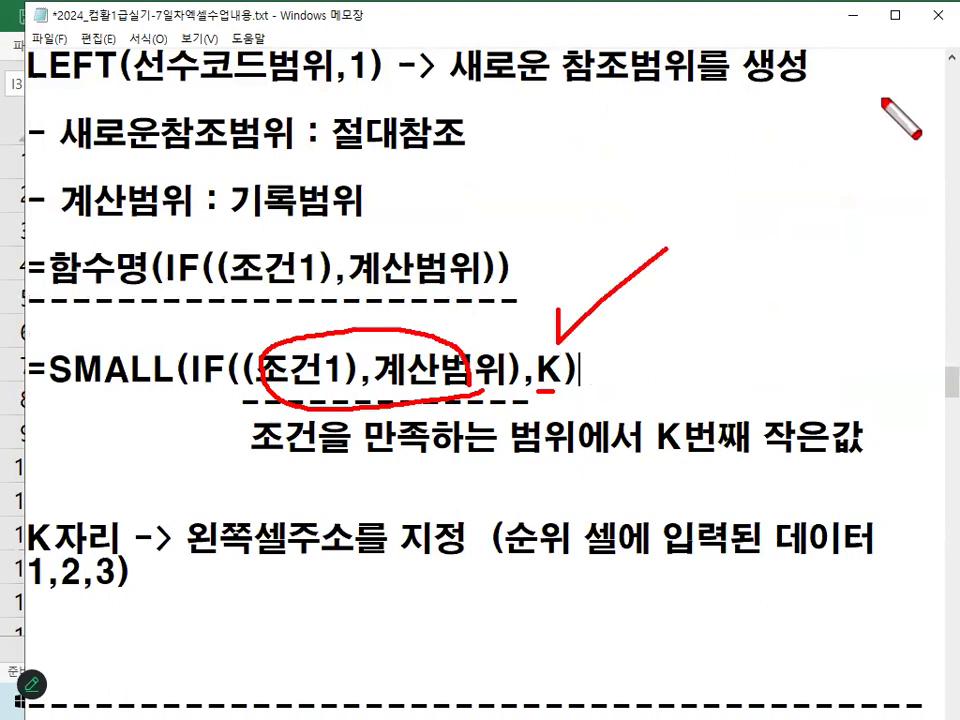
# - Mark the K argument and "K번째 작은값" with the pen, clear the marks, and highlight the SMALL(IF((조건1),계산범위),K) expression
pyautogui.moveTo(568, 390)
pyautogui.mouseDown()
pyautogui.moveTo(551, 391)
pyautogui.moveTo(571, 371)
pyautogui.mouseUp()
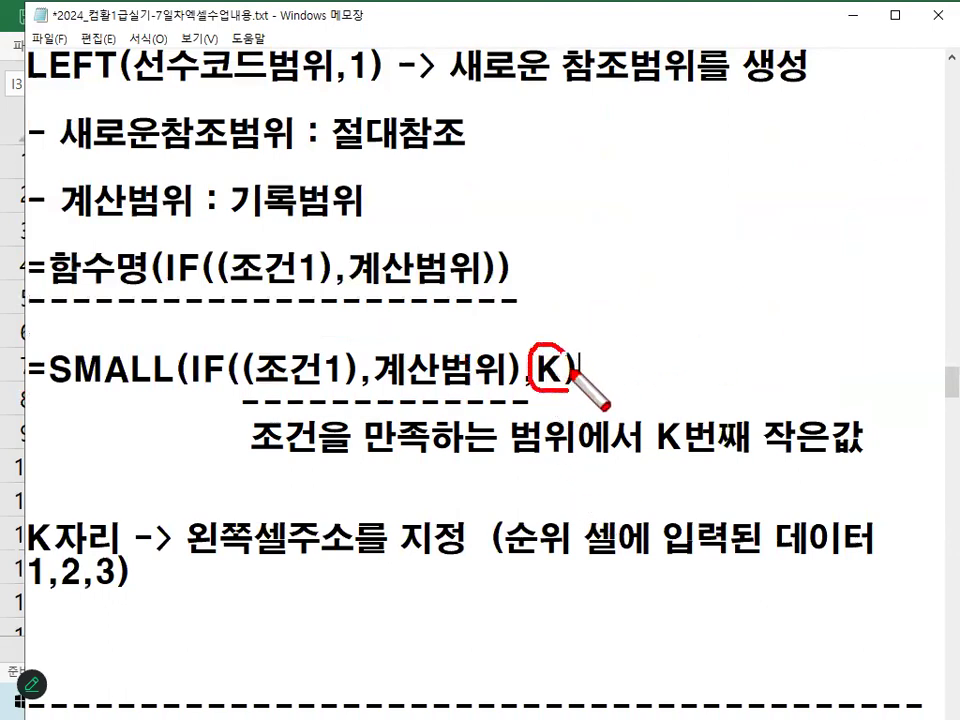
pyautogui.moveTo(660, 460); pyautogui.dragTo(866, 459)
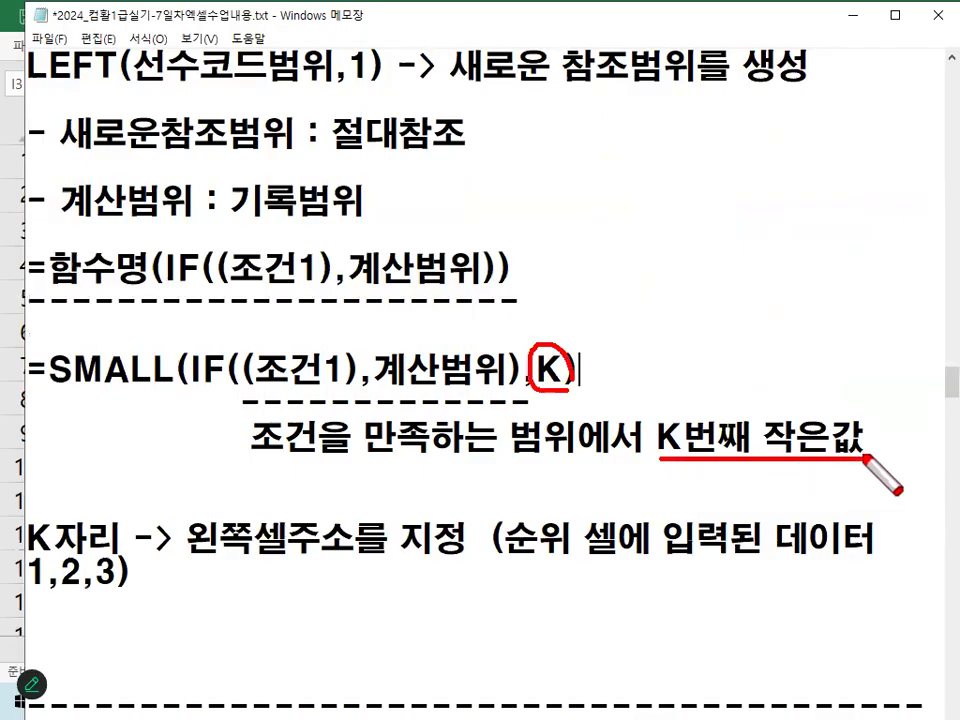
pyautogui.press('Escape')
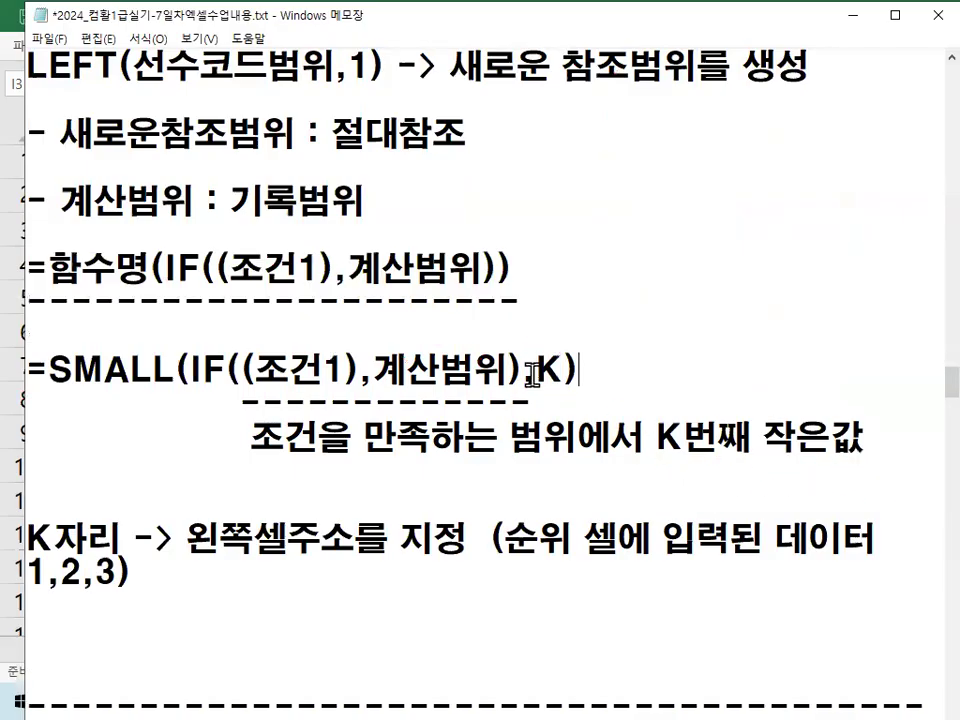
pyautogui.moveTo(545, 371); pyautogui.dragTo(570, 370)
pyautogui.click(570, 370)
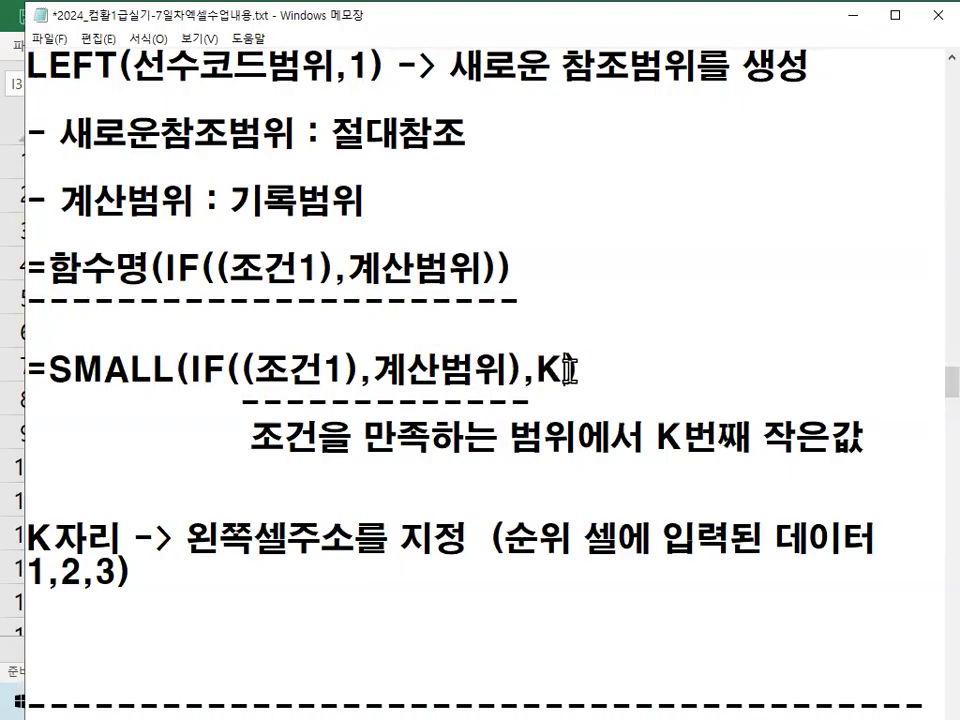
pyautogui.moveTo(47, 370); pyautogui.dragTo(686, 370)
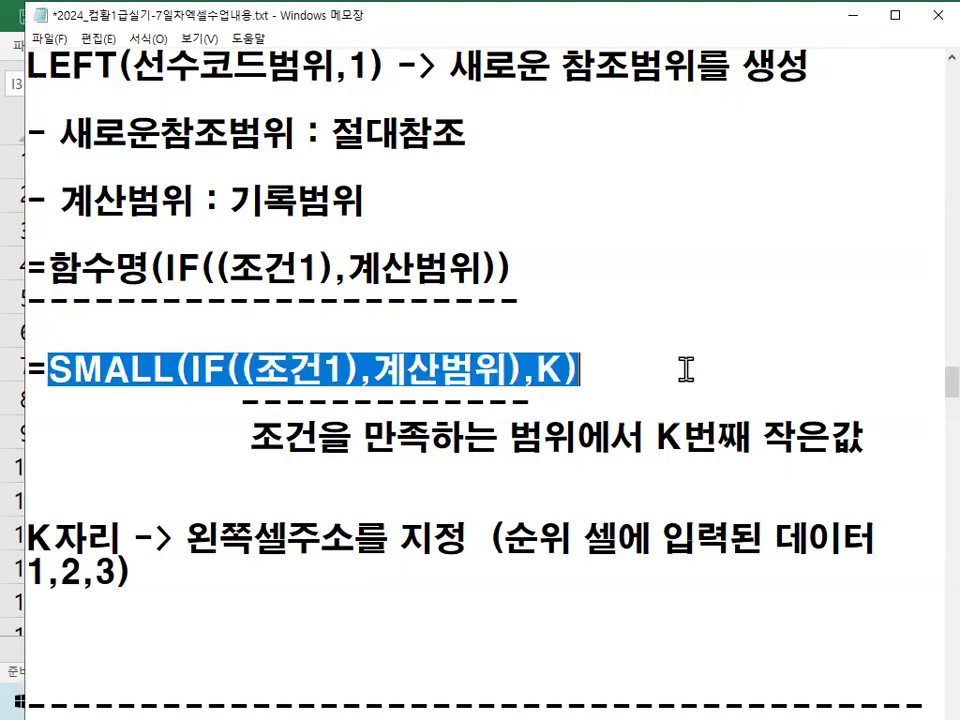
pyautogui.click(710, 370)
pyautogui.scroll(-1, 350, 500)
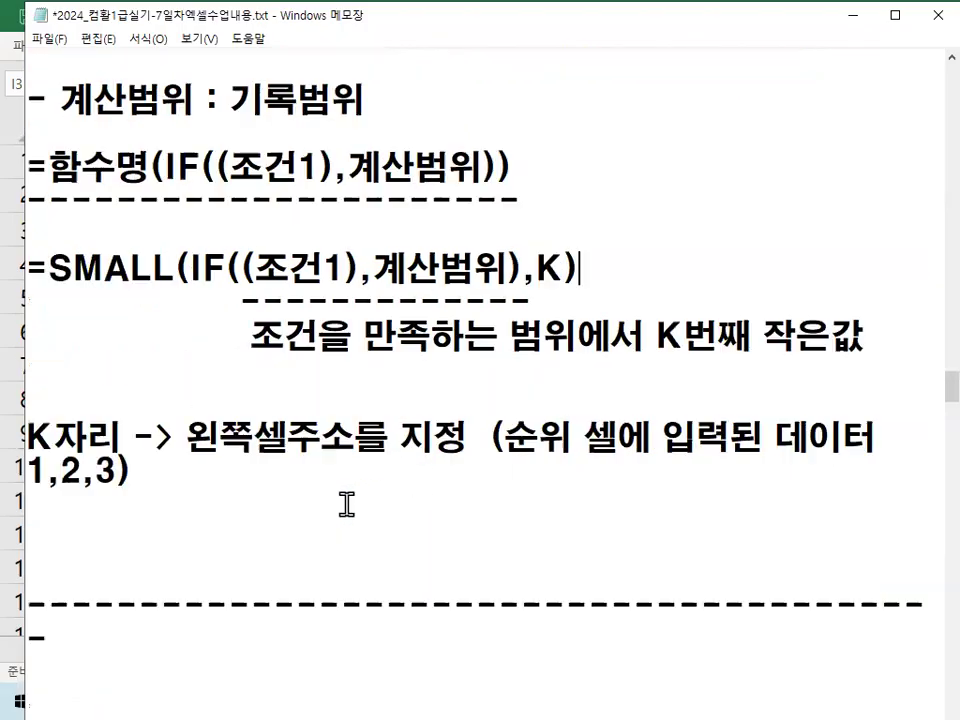
# - Switch to Excel, circle ranks 1, 2 and 3 under 순위 in [표2] with the annotation pen, and clear the marks
pyautogui.click(853, 15)
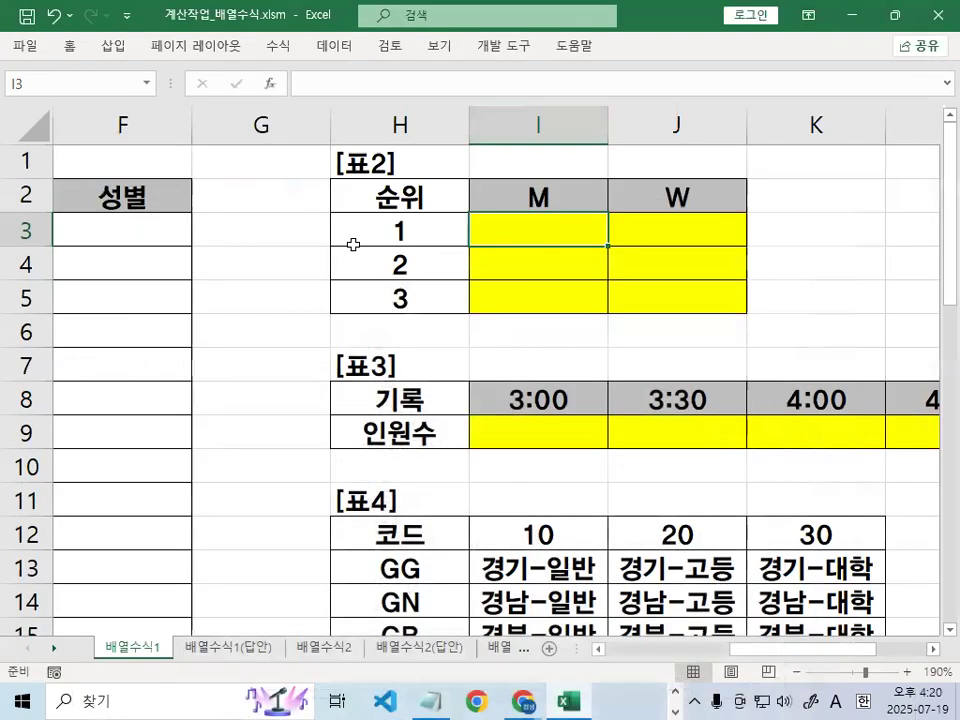
pyautogui.moveTo(420, 238)
pyautogui.mouseDown()
pyautogui.moveTo(398, 249)
pyautogui.moveTo(403, 234)
pyautogui.moveTo(422, 242)
pyautogui.moveTo(396, 215)
pyautogui.moveTo(430, 173)
pyautogui.mouseUp()
pyautogui.moveTo(412, 254)
pyautogui.mouseDown()
pyautogui.moveTo(405, 287)
pyautogui.moveTo(421, 264)
pyautogui.moveTo(396, 313)
pyautogui.moveTo(421, 303)
pyautogui.mouseUp()
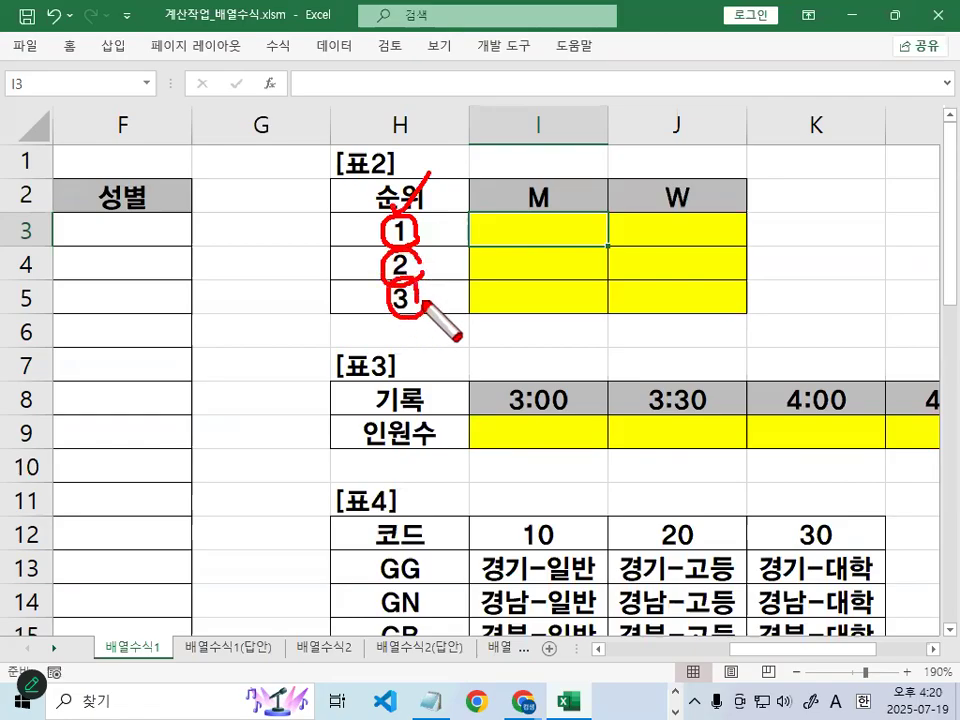
pyautogui.press('Escape')
# - Sketch arrows showing the formula copied from I3 to J3 and the H3 rank reference shifting across and down, then clear them
pyautogui.hotkey('ctrl', '2')
pyautogui.moveTo(597, 247); pyautogui.dragTo(692, 243)
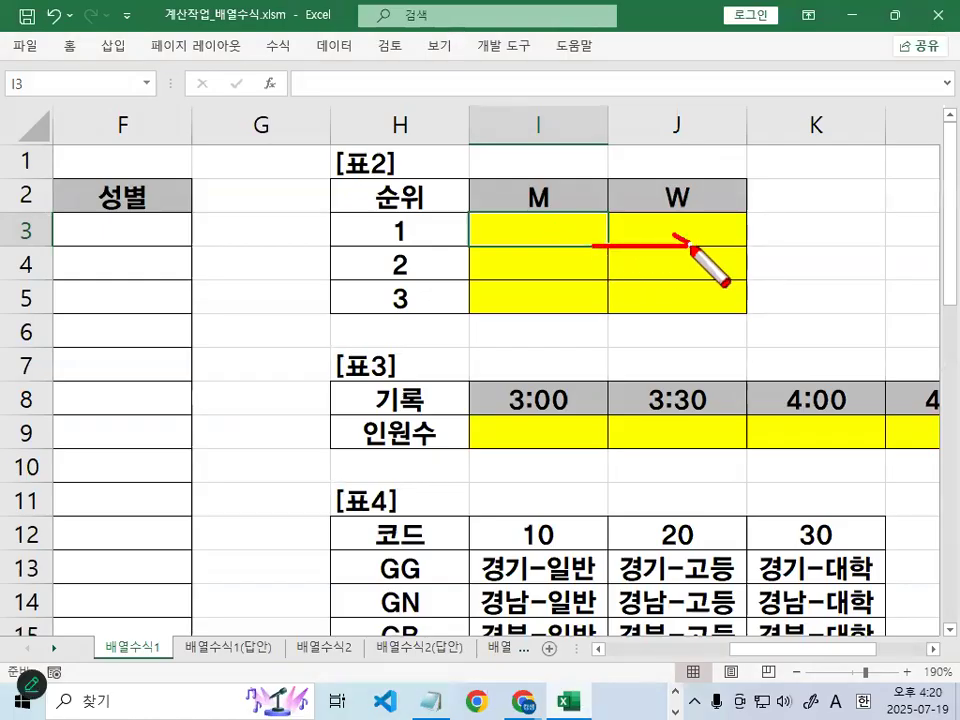
pyautogui.moveTo(406, 214)
pyautogui.mouseDown()
pyautogui.moveTo(388, 250)
pyautogui.moveTo(476, 234)
pyautogui.moveTo(510, 235)
pyautogui.moveTo(500, 242)
pyautogui.moveTo(548, 254)
pyautogui.mouseUp()
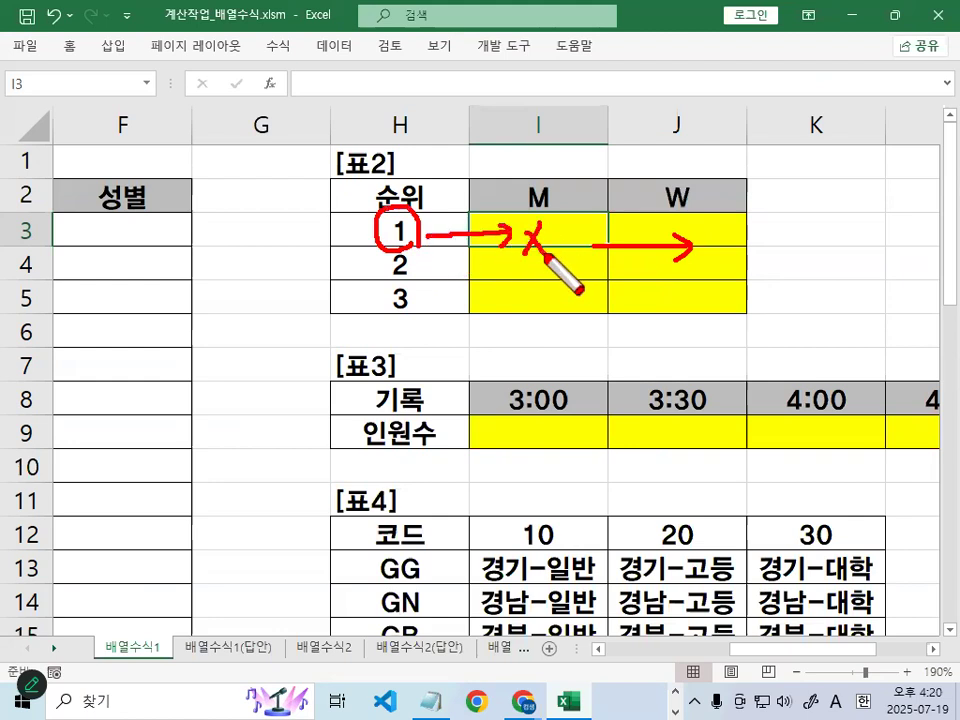
pyautogui.moveTo(377, 253); pyautogui.dragTo(372, 310)
pyautogui.moveTo(441, 249)
pyautogui.mouseDown()
pyautogui.moveTo(424, 317)
pyautogui.moveTo(394, 180)
pyautogui.moveTo(432, 311)
pyautogui.mouseUp()
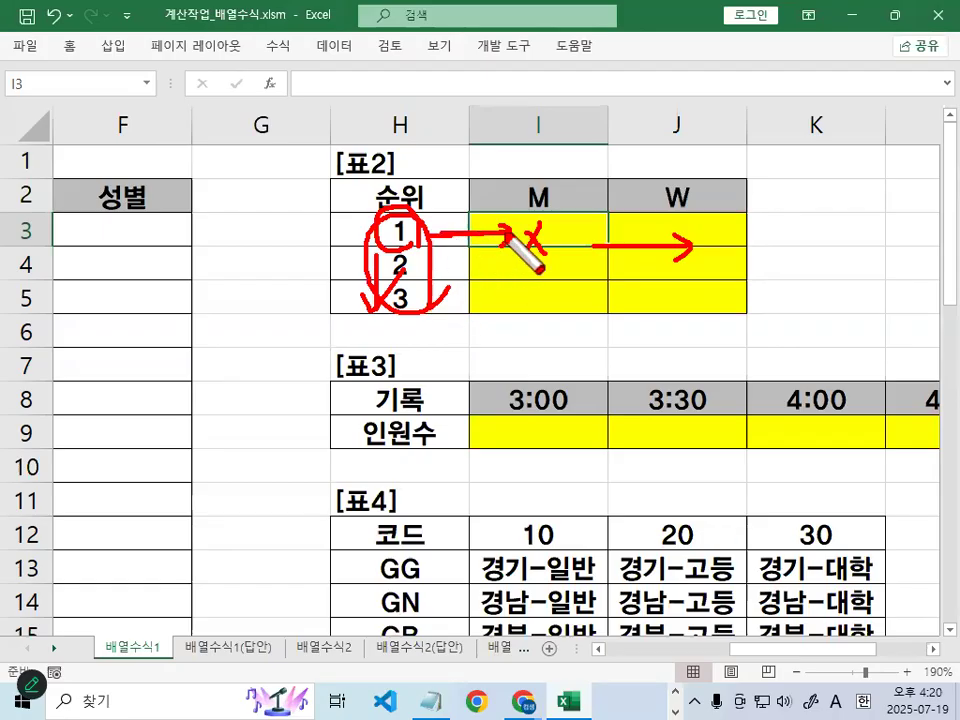
pyautogui.press('Escape')
# - Select rank cell H3, circle it, draw the fill directions across and down the yellow cells of [표2], and clear the marks
pyautogui.click(397, 228)
pyautogui.moveTo(418, 218)
pyautogui.mouseDown()
pyautogui.moveTo(388, 236)
pyautogui.moveTo(424, 243)
pyautogui.mouseUp()
pyautogui.moveTo(491, 248)
pyautogui.mouseDown()
pyautogui.moveTo(721, 248)
pyautogui.moveTo(703, 270)
pyautogui.mouseUp()
pyautogui.moveTo(598, 249)
pyautogui.mouseDown()
pyautogui.moveTo(598, 296)
pyautogui.moveTo(576, 316)
pyautogui.moveTo(598, 333)
pyautogui.mouseUp()
pyautogui.moveTo(420, 218)
pyautogui.mouseDown()
pyautogui.moveTo(392, 253)
pyautogui.moveTo(418, 231)
pyautogui.moveTo(424, 244)
pyautogui.mouseUp()
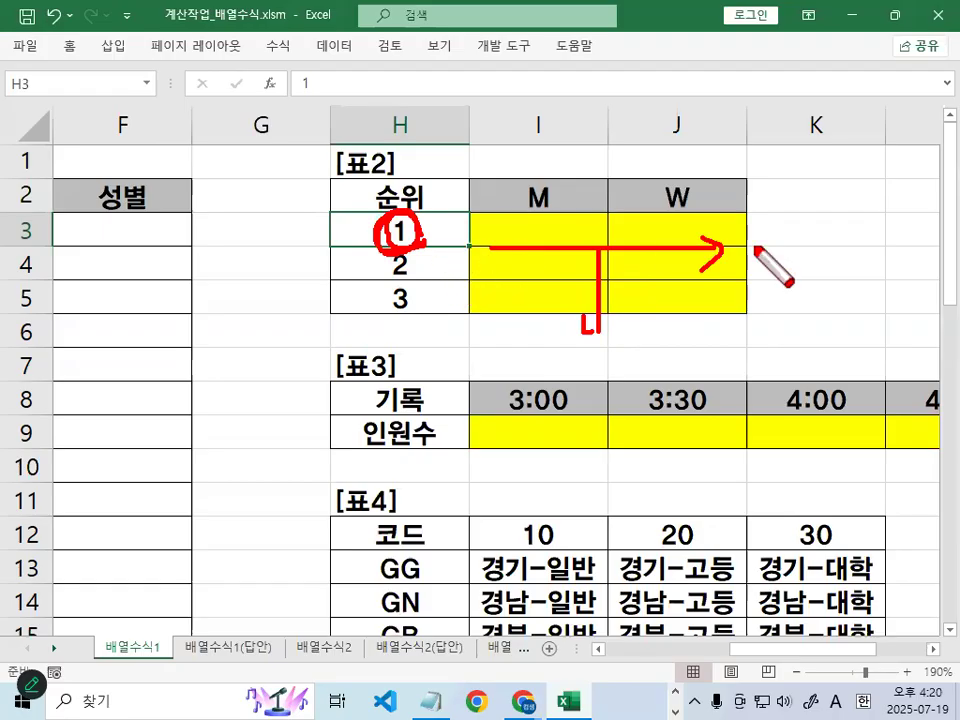
pyautogui.moveTo(601, 226); pyautogui.dragTo(600, 348)
pyautogui.moveTo(421, 235)
pyautogui.mouseDown()
pyautogui.moveTo(399, 248)
pyautogui.moveTo(380, 215)
pyautogui.moveTo(418, 231)
pyautogui.mouseUp()
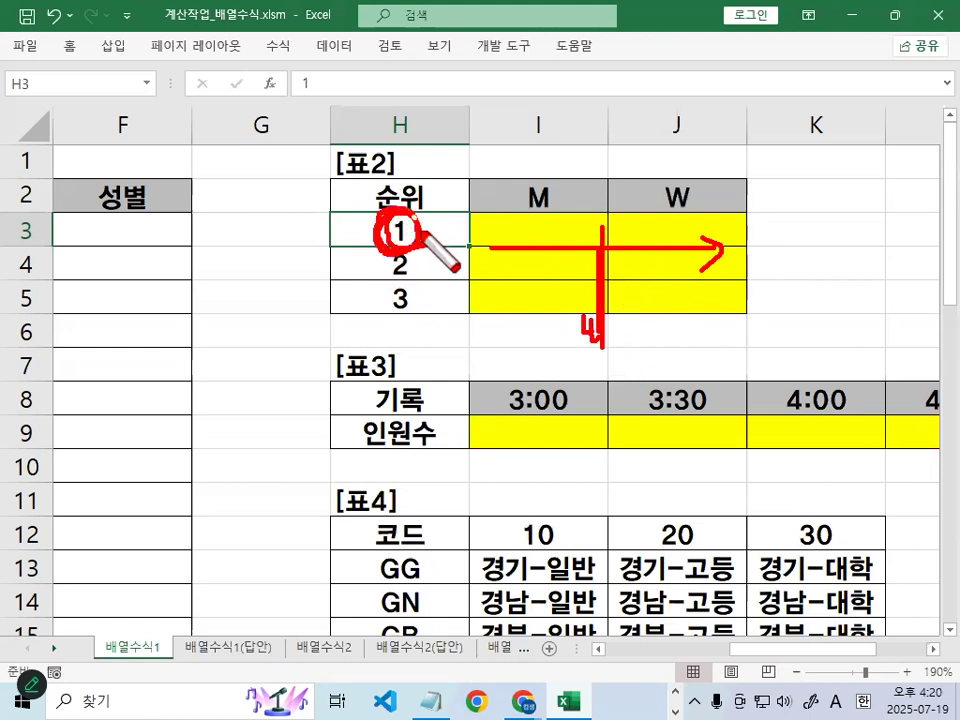
pyautogui.press('Escape')
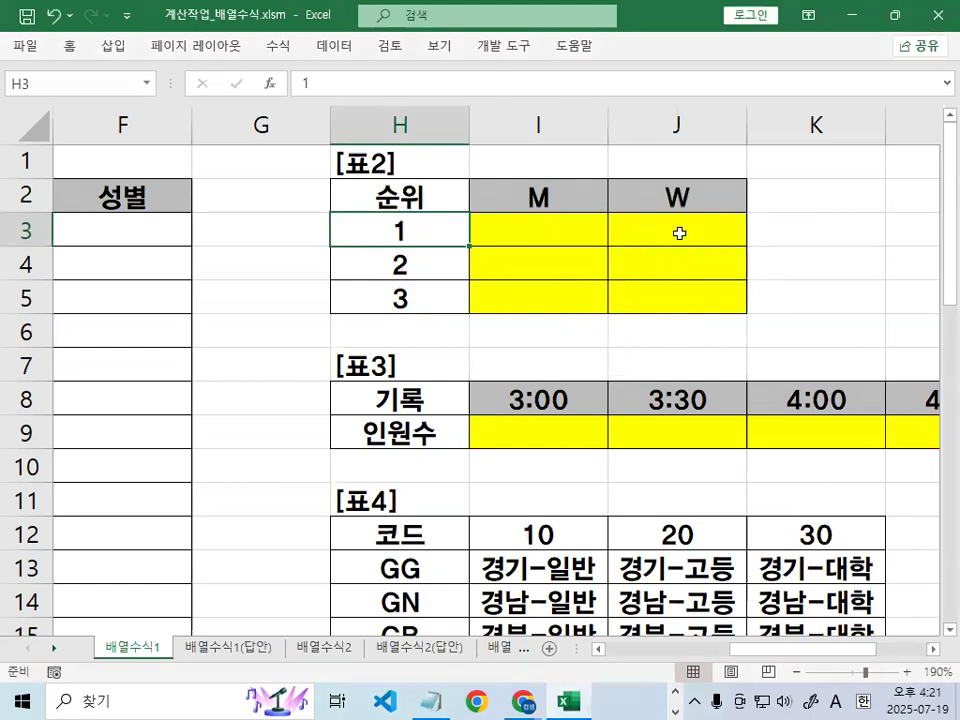
# - Select I3, circle rank 1 and header M, draw arrows across and down the yellow cells of [표2], and clear the marks
pyautogui.click(586, 225)
pyautogui.hotkey('ctrl', '2')
pyautogui.moveTo(423, 248)
pyautogui.mouseDown()
pyautogui.moveTo(381, 214)
pyautogui.moveTo(433, 247)
pyautogui.mouseUp()
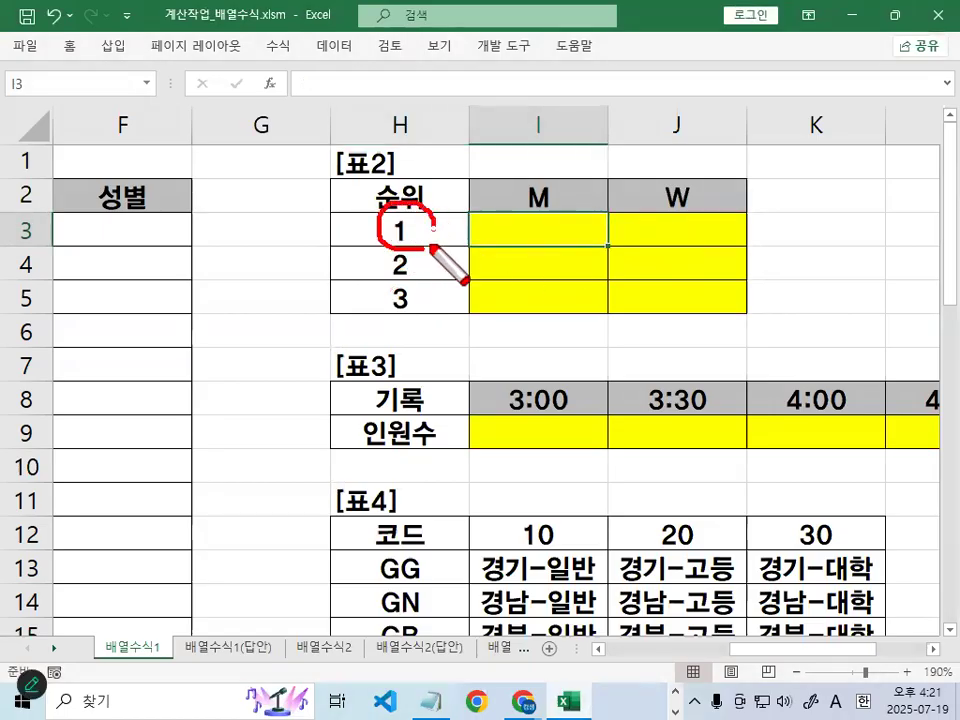
pyautogui.moveTo(497, 248)
pyautogui.mouseDown()
pyautogui.moveTo(733, 247)
pyautogui.moveTo(750, 326)
pyautogui.moveTo(742, 318)
pyautogui.mouseUp()
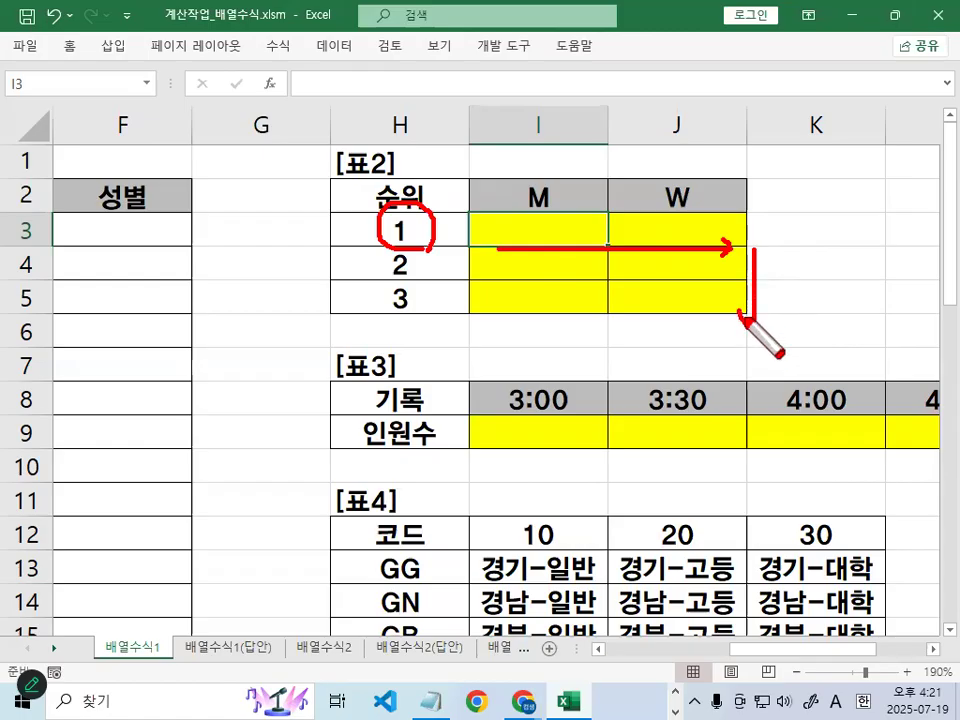
pyautogui.moveTo(540, 174); pyautogui.dragTo(549, 198)
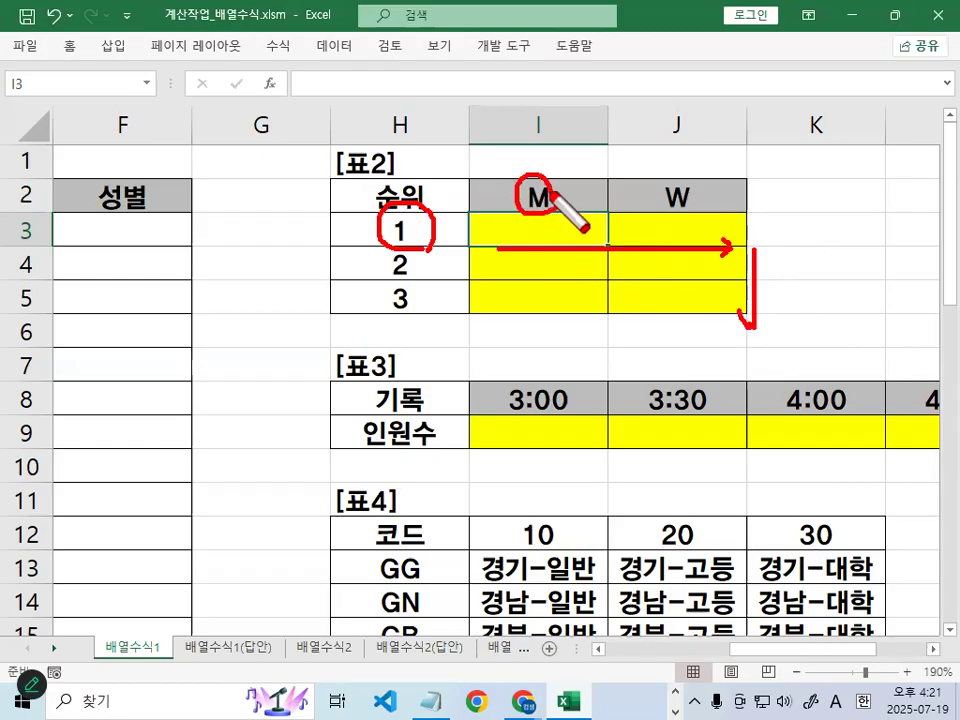
pyautogui.moveTo(518, 160)
pyautogui.mouseDown()
pyautogui.moveTo(548, 158)
pyautogui.moveTo(565, 122)
pyautogui.mouseUp()
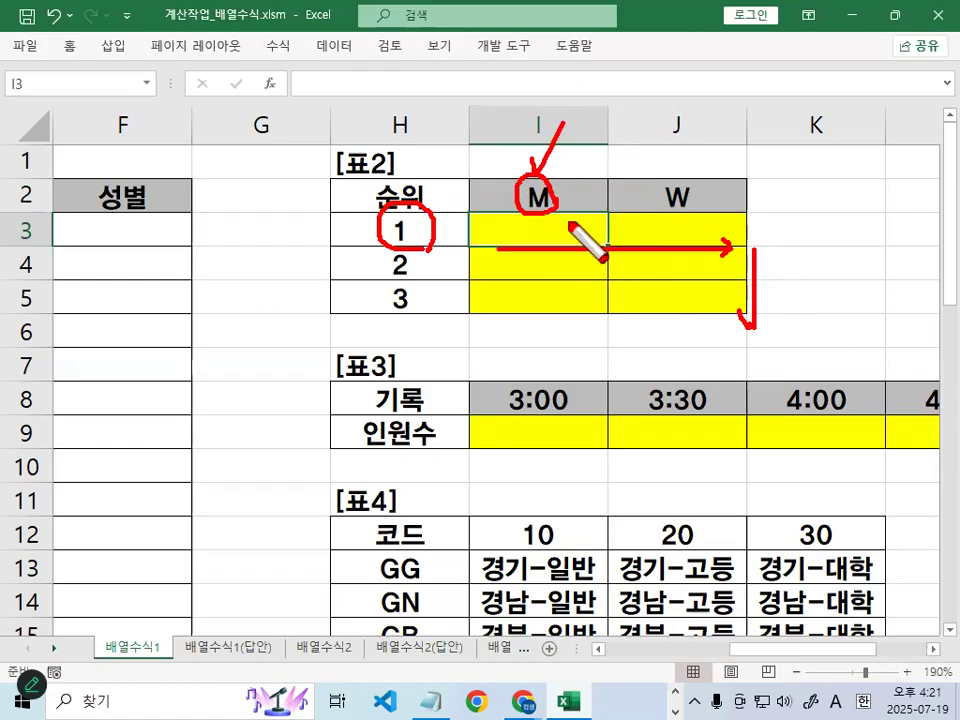
pyautogui.moveTo(540, 205)
pyautogui.mouseDown()
pyautogui.moveTo(199, 219)
pyautogui.moveTo(189, 210)
pyautogui.moveTo(214, 223)
pyautogui.mouseUp()
pyautogui.press('Escape')
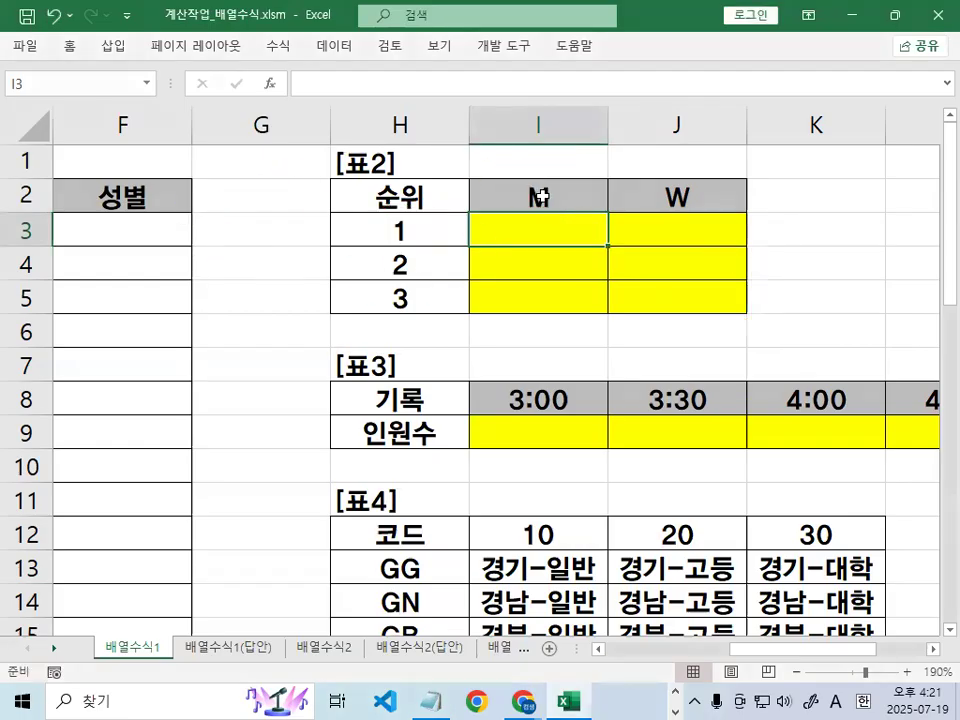
# - Circle headers M and W, draw arrows from M across to W and down the table, and clear the marks
pyautogui.moveTo(548, 203)
pyautogui.mouseDown()
pyautogui.moveTo(556, 172)
pyautogui.moveTo(566, 200)
pyautogui.moveTo(616, 190)
pyautogui.moveTo(628, 200)
pyautogui.mouseUp()
pyautogui.moveTo(705, 198)
pyautogui.mouseDown()
pyautogui.moveTo(696, 210)
pyautogui.moveTo(665, 212)
pyautogui.moveTo(698, 188)
pyautogui.moveTo(703, 202)
pyautogui.mouseUp()
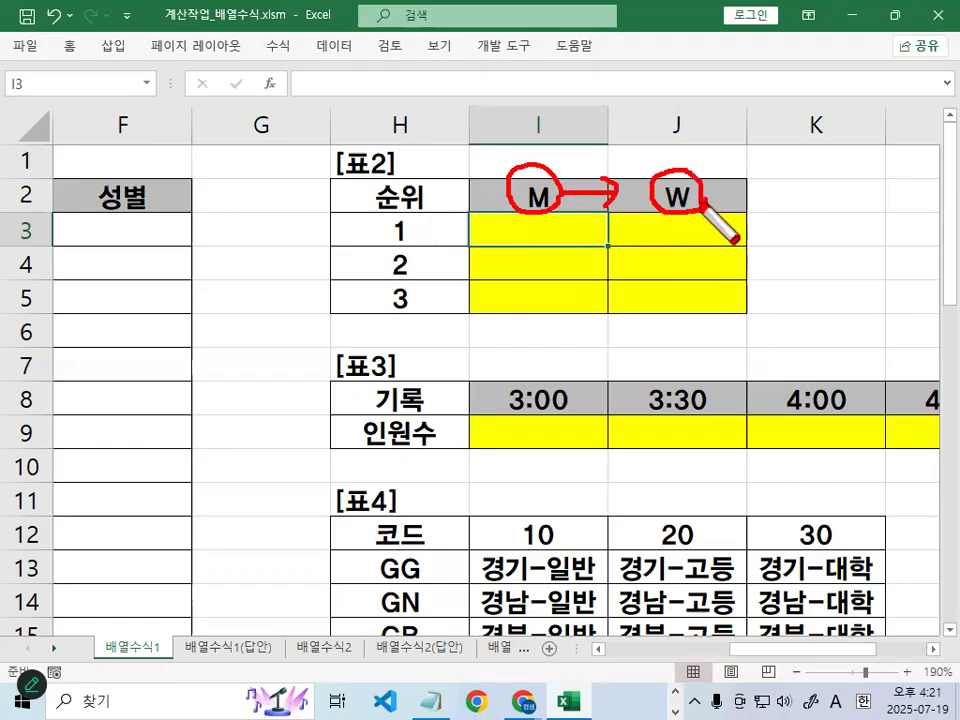
pyautogui.moveTo(746, 250); pyautogui.dragTo(753, 313)
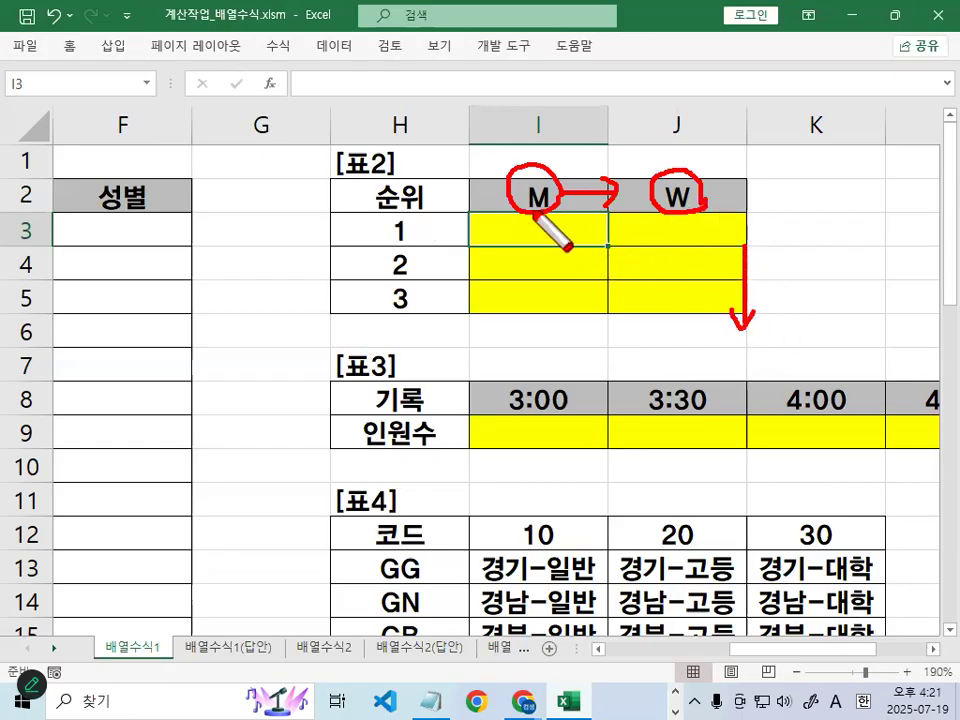
pyautogui.moveTo(536, 216)
pyautogui.mouseDown()
pyautogui.moveTo(532, 274)
pyautogui.moveTo(543, 256)
pyautogui.mouseUp()
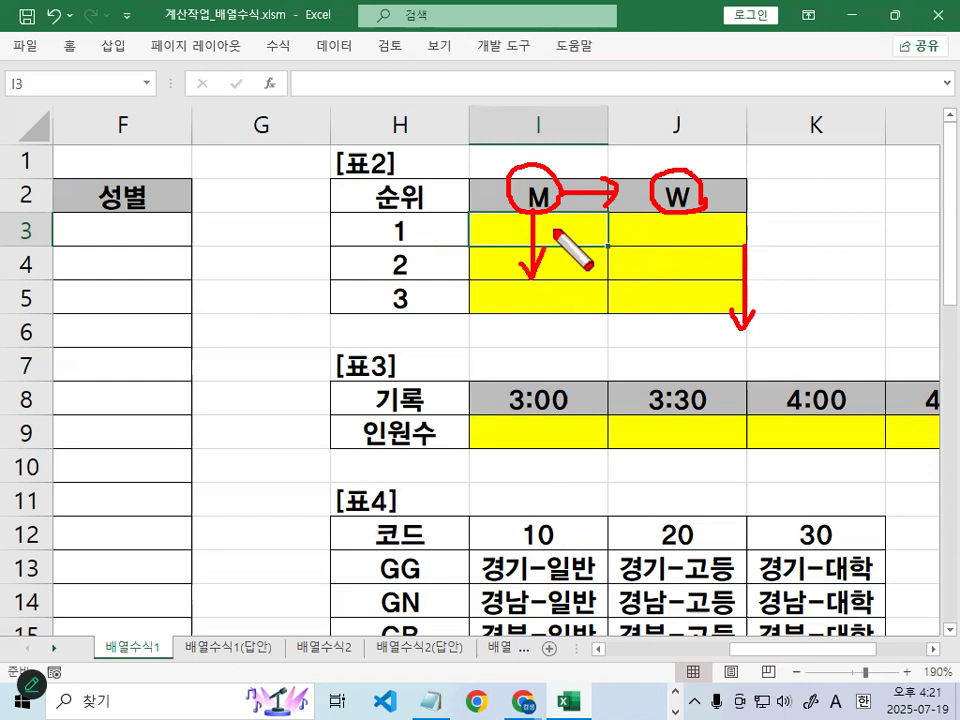
pyautogui.press('Escape')
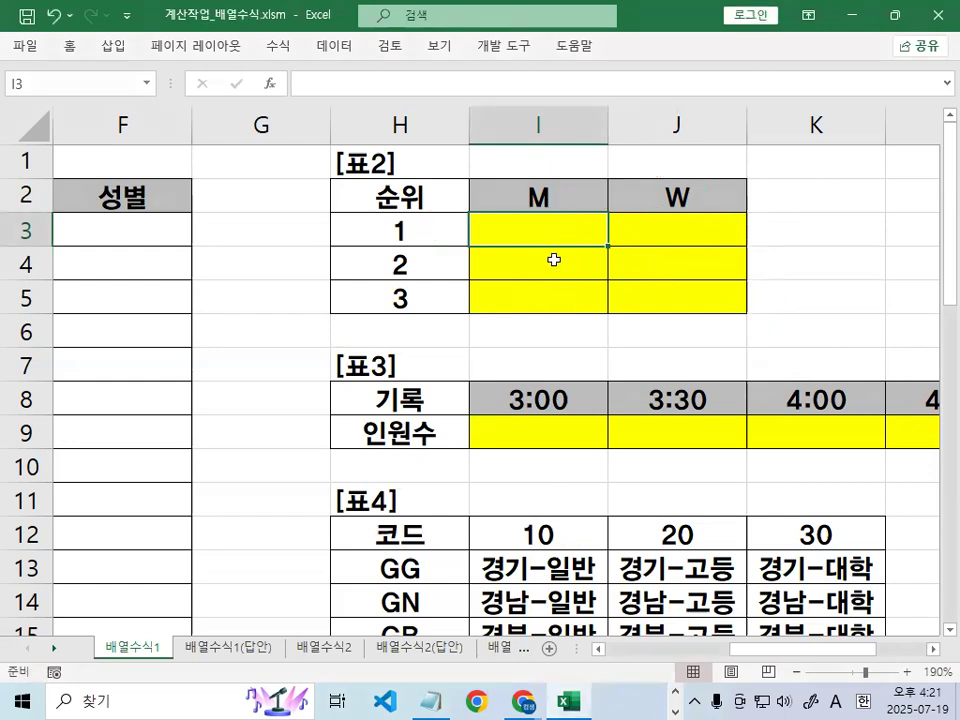
# - Select I4, circle header M and rank 1, annotate M with 2 and rank 1 with 3, and clear the marks
pyautogui.click(553, 266)
pyautogui.moveTo(553, 186)
pyautogui.mouseDown()
pyautogui.moveTo(547, 240)
pyautogui.moveTo(577, 246)
pyautogui.moveTo(577, 258)
pyautogui.moveTo(602, 218)
pyautogui.moveTo(556, 212)
pyautogui.moveTo(551, 221)
pyautogui.moveTo(557, 175)
pyautogui.moveTo(567, 203)
pyautogui.mouseUp()
pyautogui.press('e')
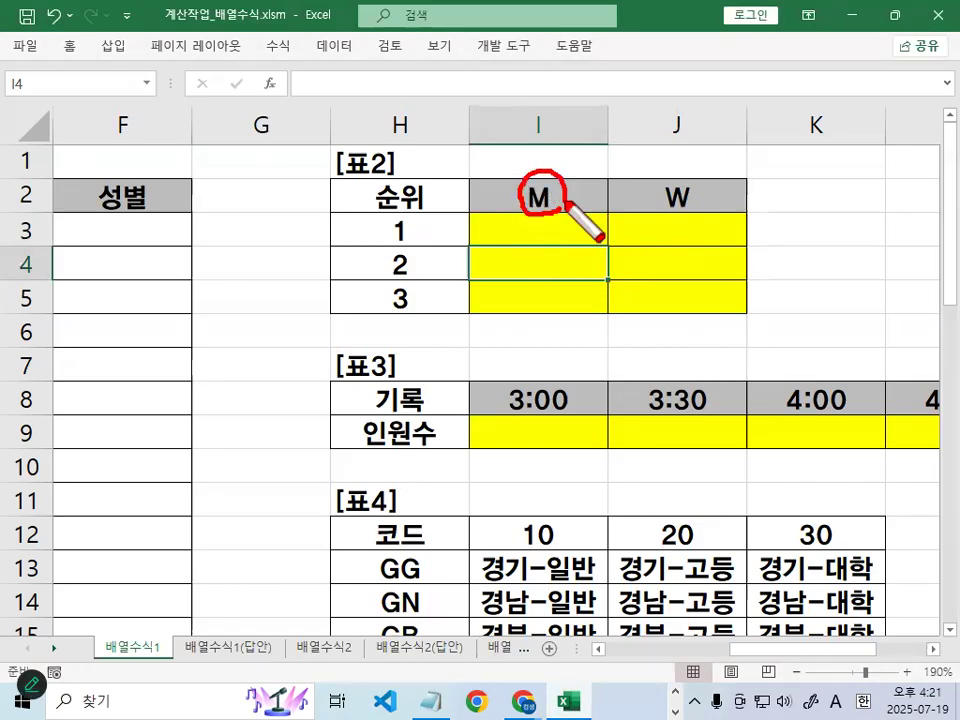
pyautogui.moveTo(435, 246)
pyautogui.mouseDown()
pyautogui.moveTo(386, 242)
pyautogui.moveTo(428, 239)
pyautogui.moveTo(263, 312)
pyautogui.mouseUp()
pyautogui.moveTo(207, 340); pyautogui.dragTo(222, 391)
pyautogui.moveTo(566, 188)
pyautogui.mouseDown()
pyautogui.moveTo(674, 140)
pyautogui.moveTo(712, 136)
pyautogui.mouseUp()
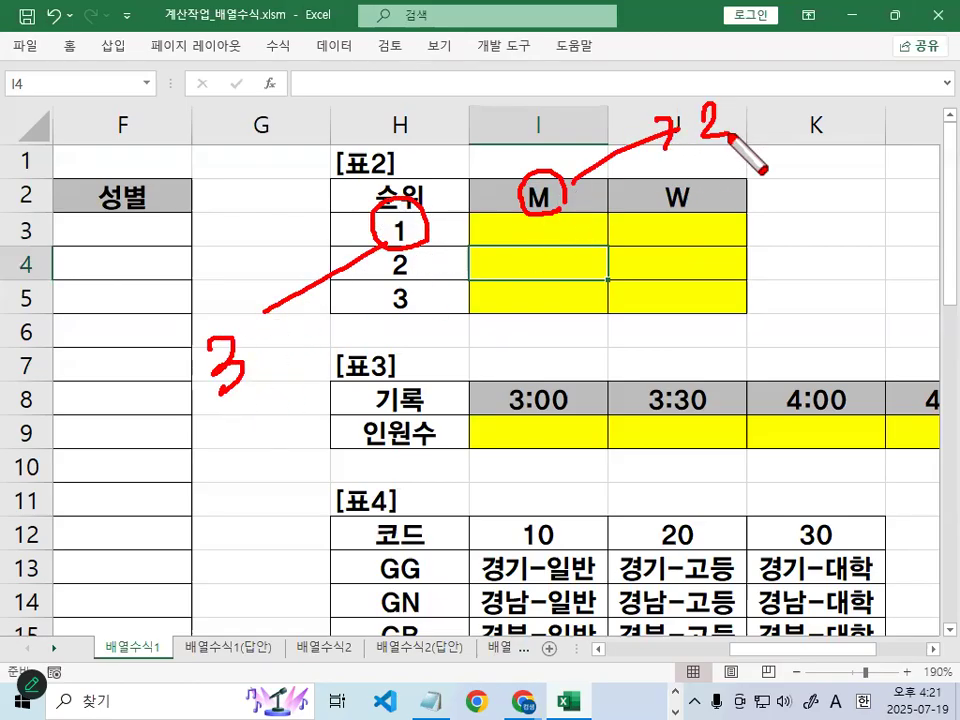
pyautogui.press('Escape')
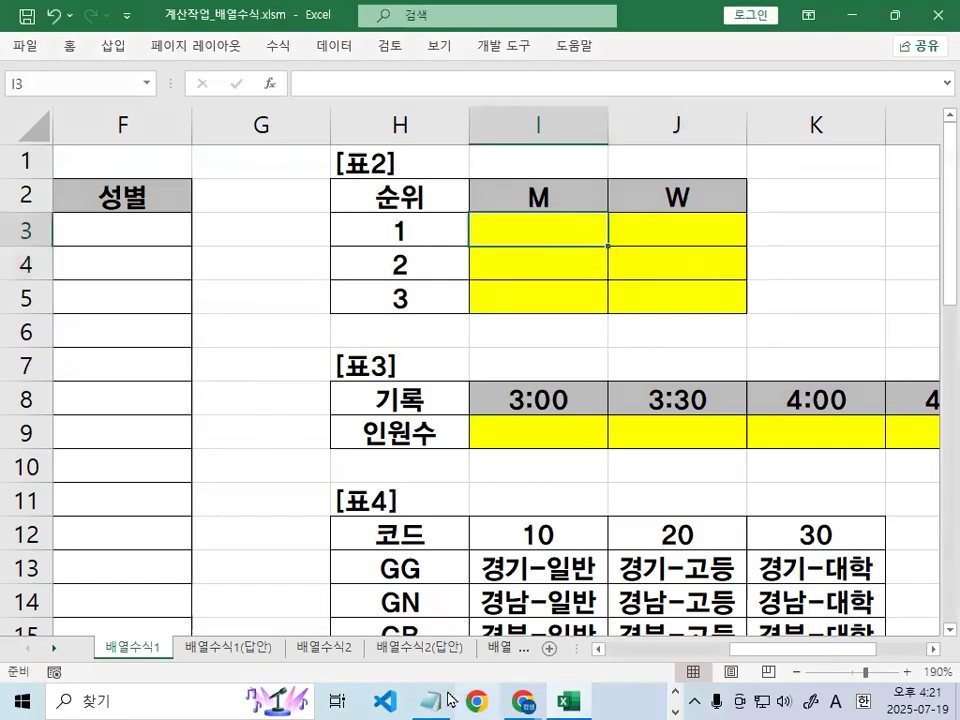
# - Switch to the Notepad lesson notes and put "-> 왼쪽셀주소를 지정" on its own line below "K자리"
pyautogui.click(431, 700)
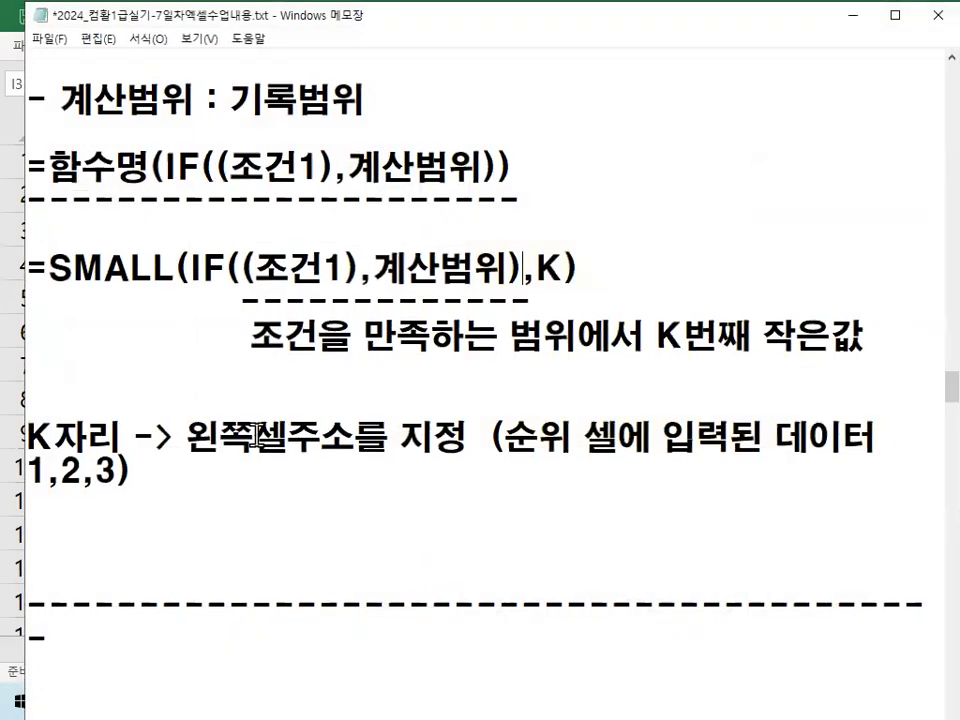
pyautogui.click(134, 438)
pyautogui.press('Return')
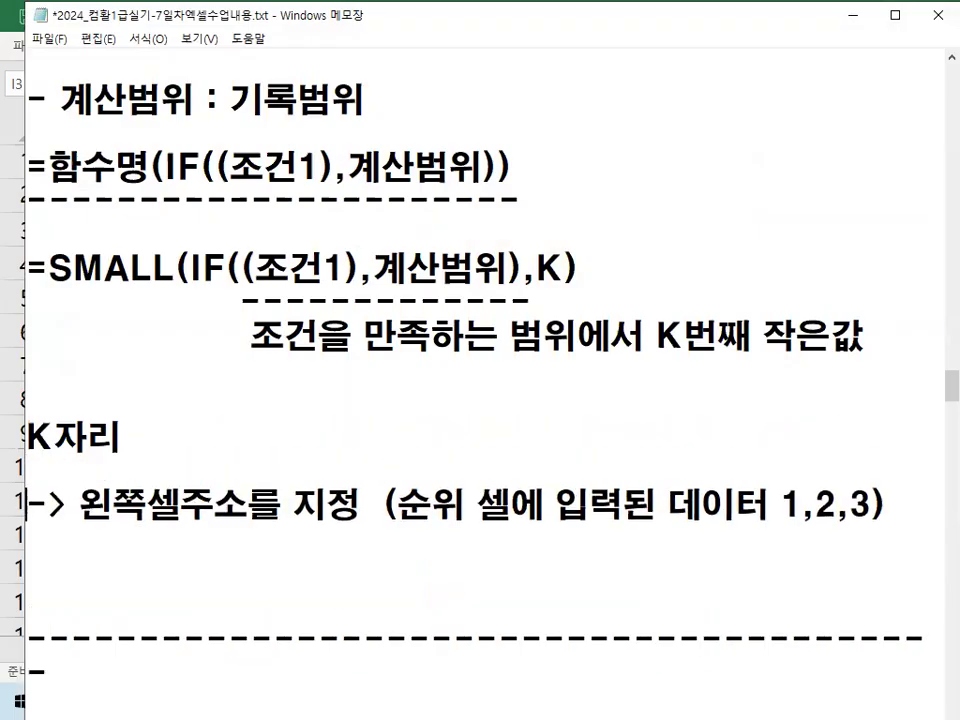
# - Underline "왼쪽셀주소를 지정" with the pen, clear the mark, and highlight the numbers 1,2,3 in that line of the notes
pyautogui.moveTo(78, 533); pyautogui.dragTo(345, 534)
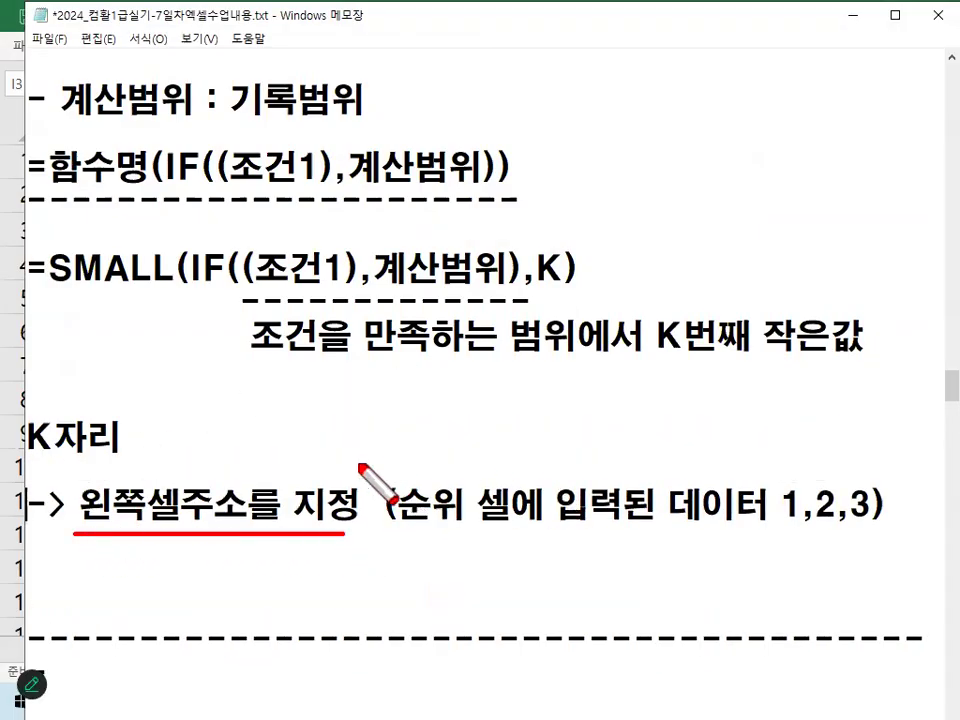
pyautogui.press('Escape')
pyautogui.moveTo(777, 503); pyautogui.dragTo(835, 503)
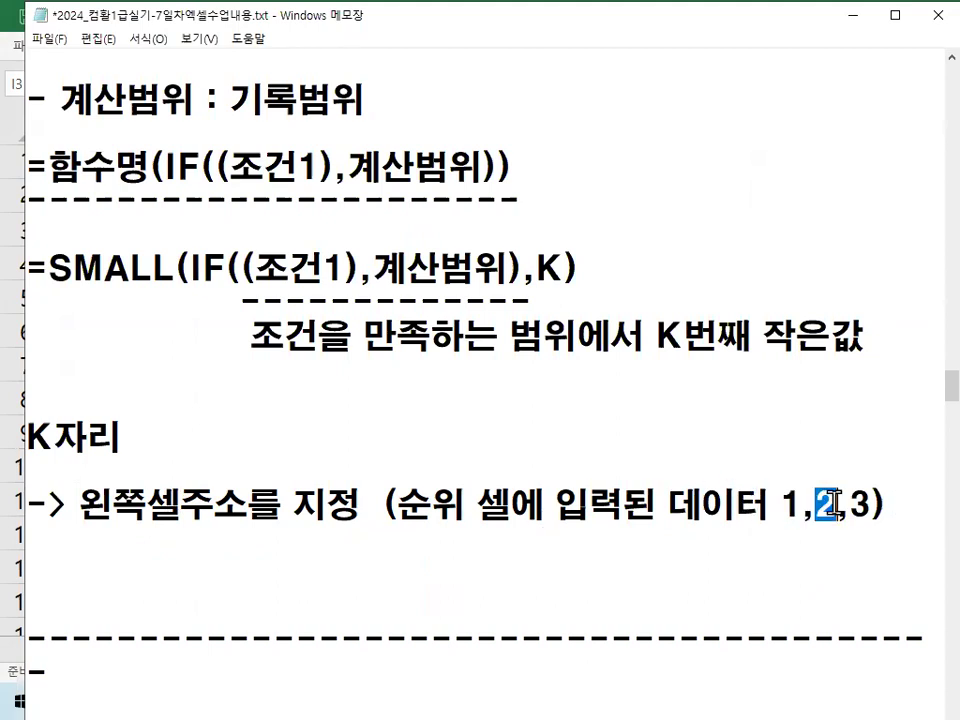
# - Delete the stray dash and the extra line around the dashed separator above the 자동채우기 heading
pyautogui.scroll(-1, 140, 610)
pyautogui.moveTo(48, 572); pyautogui.dragTo(20, 570)
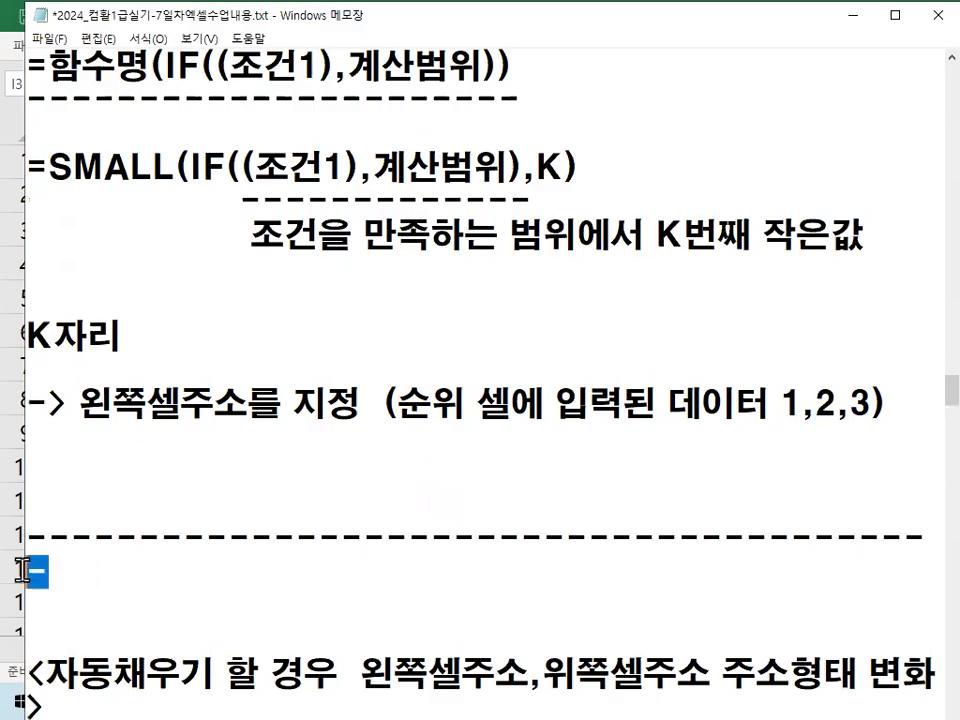
pyautogui.press('BackSpace')
pyautogui.press('BackSpace')
pyautogui.press('BackSpace')
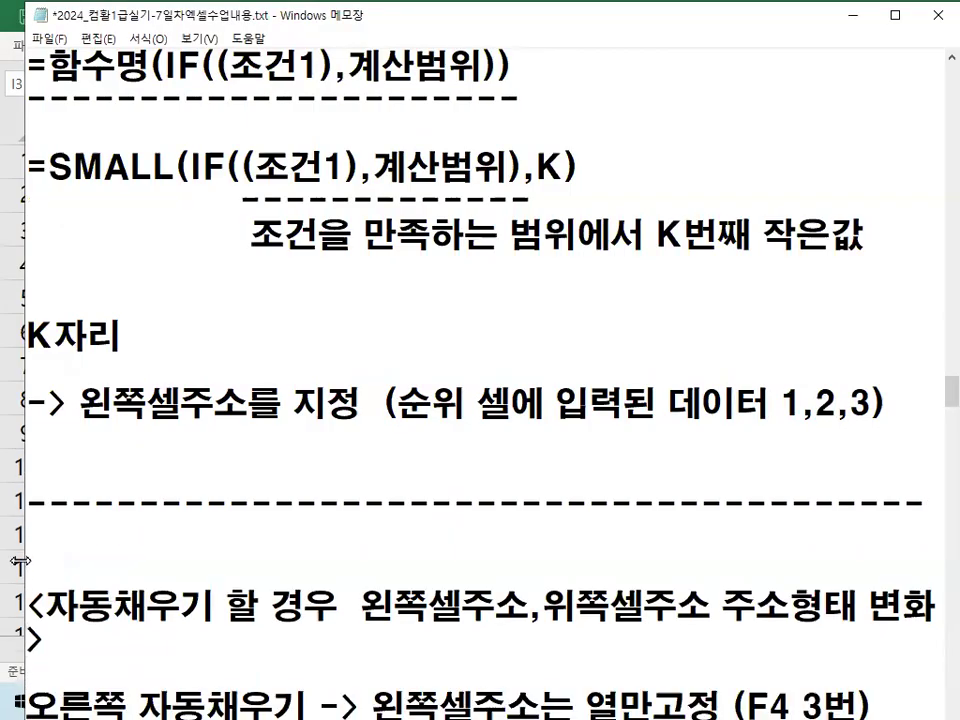
# - Break the 자동채우기 heading before "주소형태 변화>" and add a blank line above the "오른쪽 자동채우기" rule
pyautogui.scroll(-1, 33, 553)
pyautogui.scroll(-1, 628, 425)
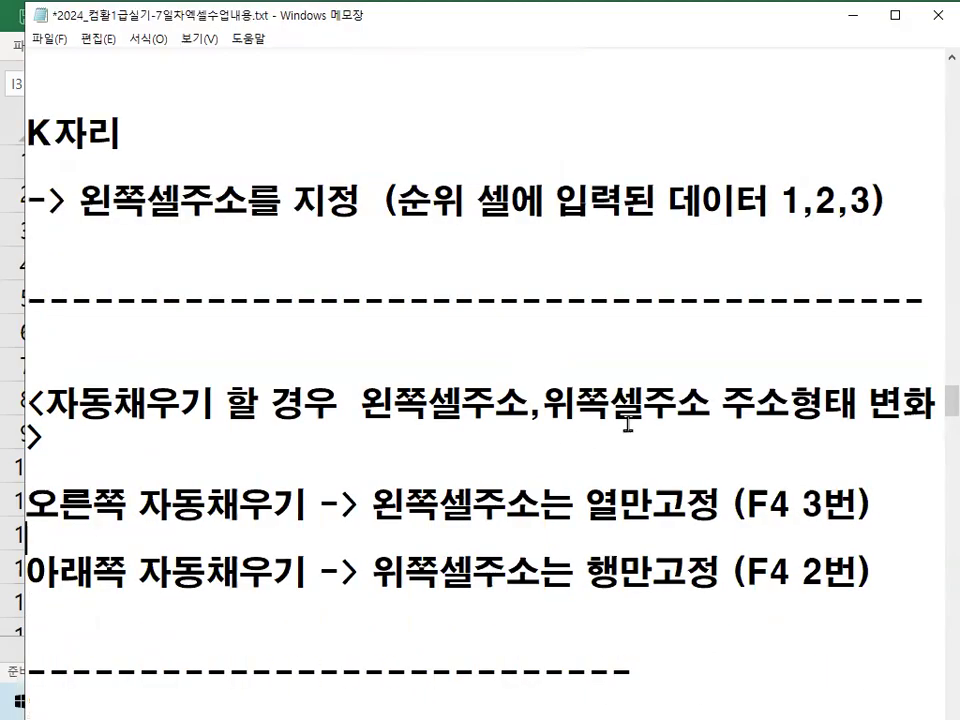
pyautogui.press('Return')
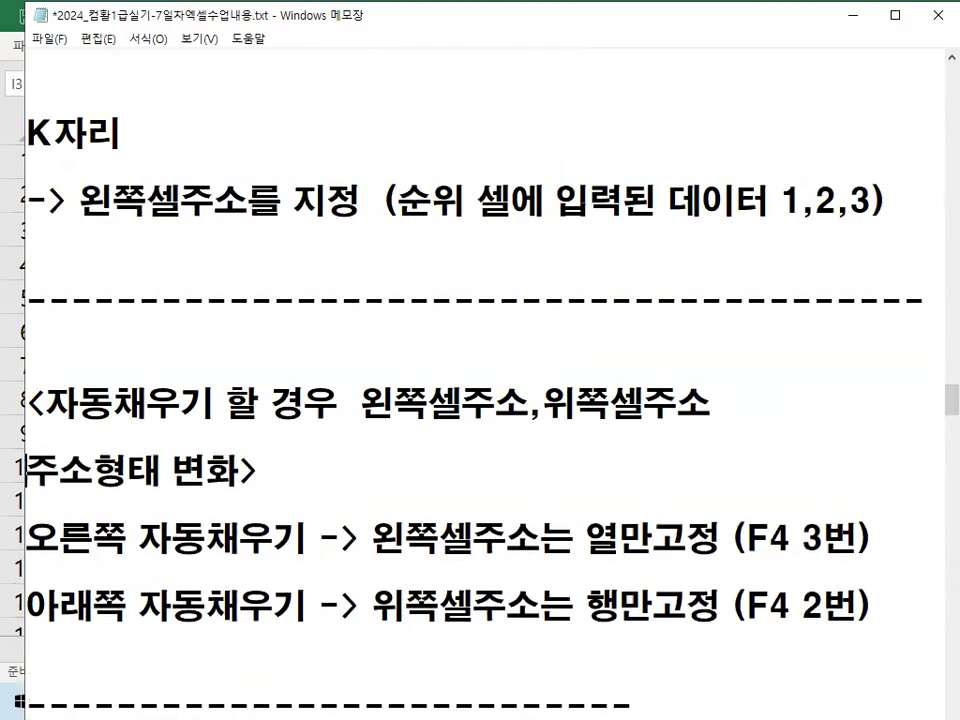
pyautogui.press('Return')
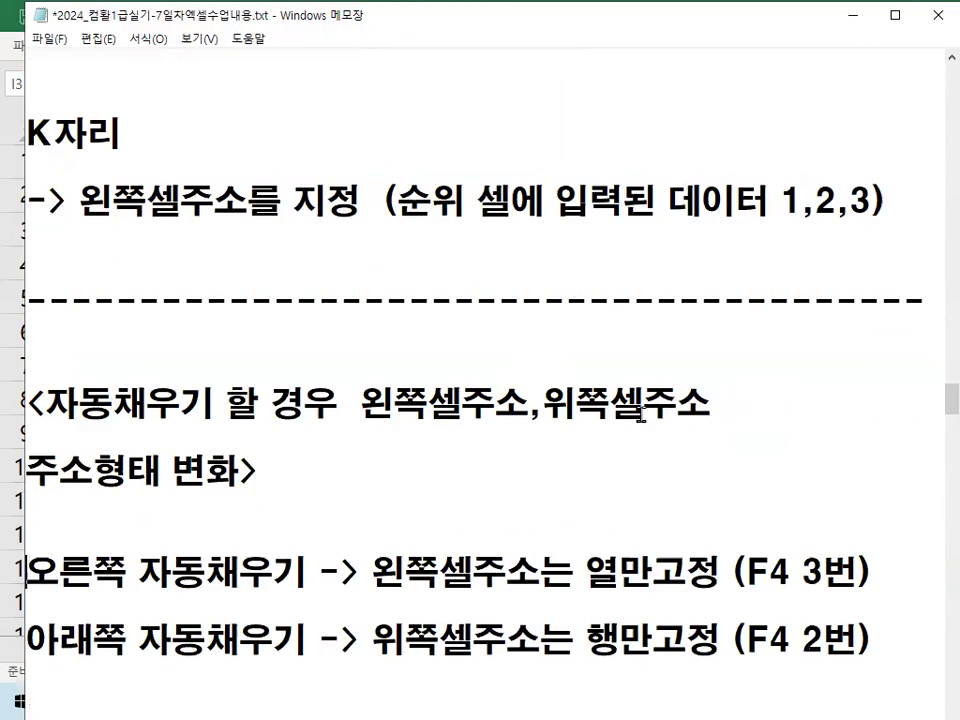
# - Insert blank lines between the dashed separator and the =SMALL(IF((LEFT( formula to push the formula out of view
pyautogui.scroll(-1, 172, 524)
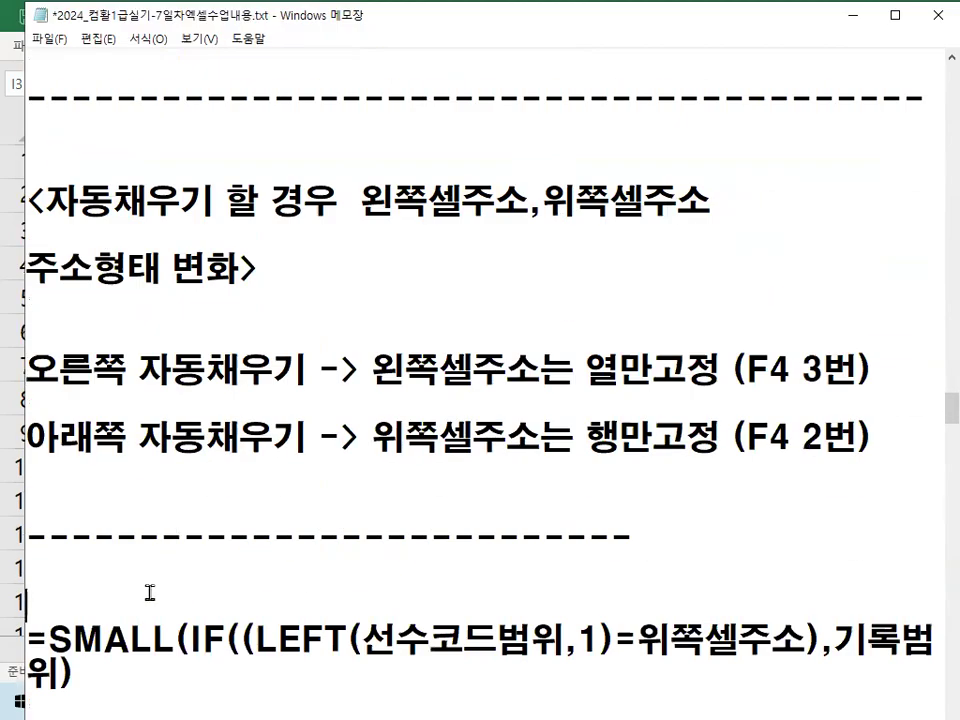
pyautogui.press('Return')
pyautogui.press('Return')
pyautogui.press('Return')
pyautogui.press('Return')
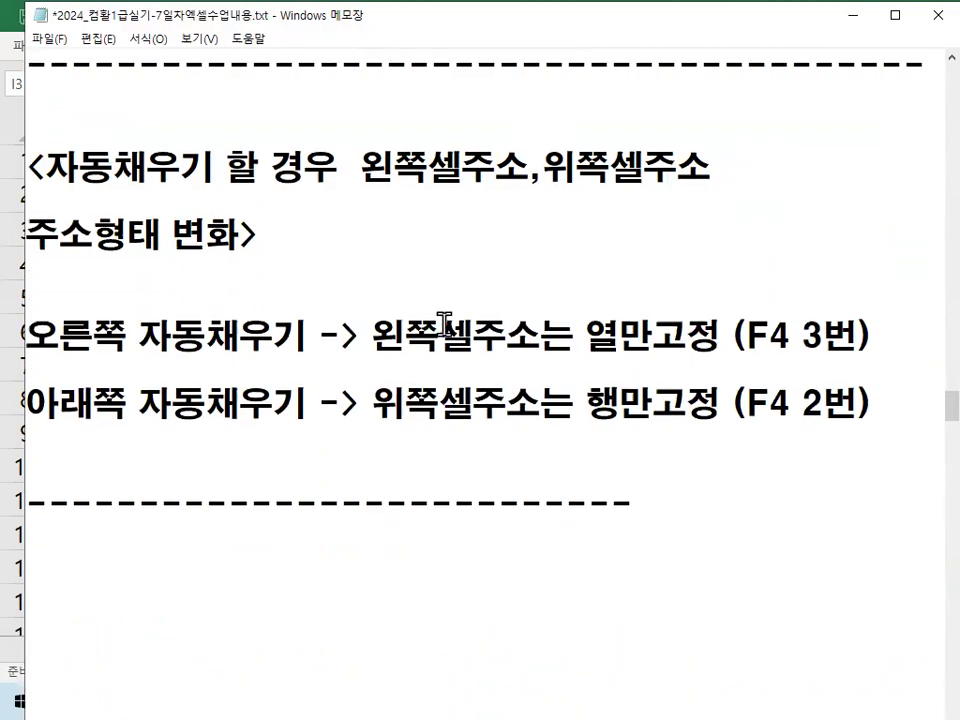
# - Underline 왼쪽셀주소, "열만고정 (F4 3번)" and "아래쪽 자동채우기", circle 오른쪽, mark 위쪽셀주소, and clear the pen marks
pyautogui.hotkey('ctrl', '2')
pyautogui.moveTo(372, 366); pyautogui.dragTo(880, 356)
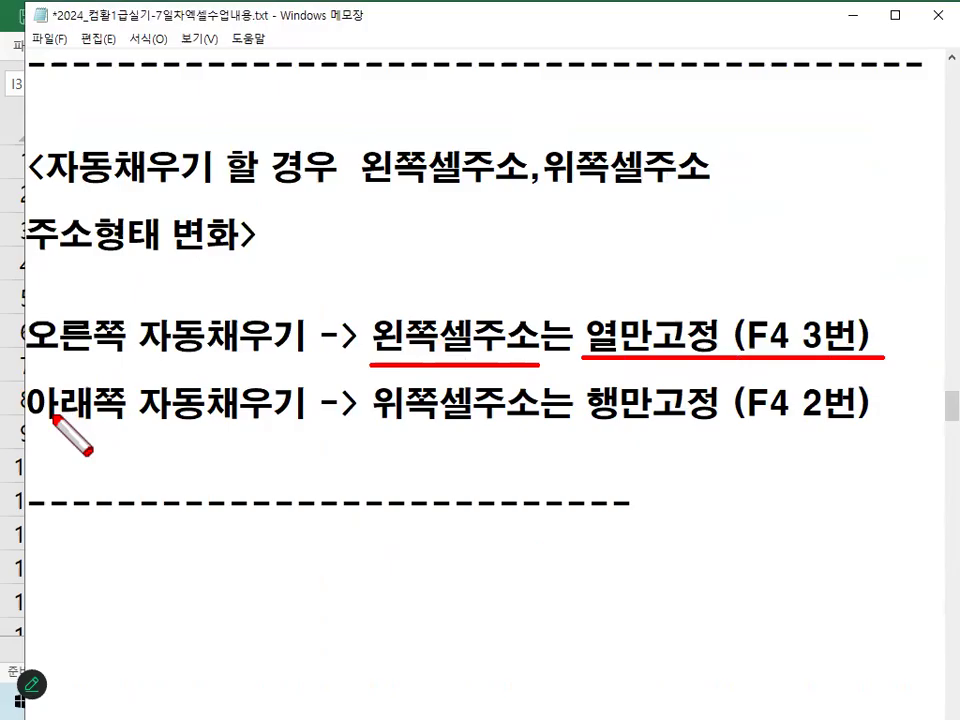
pyautogui.moveTo(28, 427); pyautogui.dragTo(288, 424)
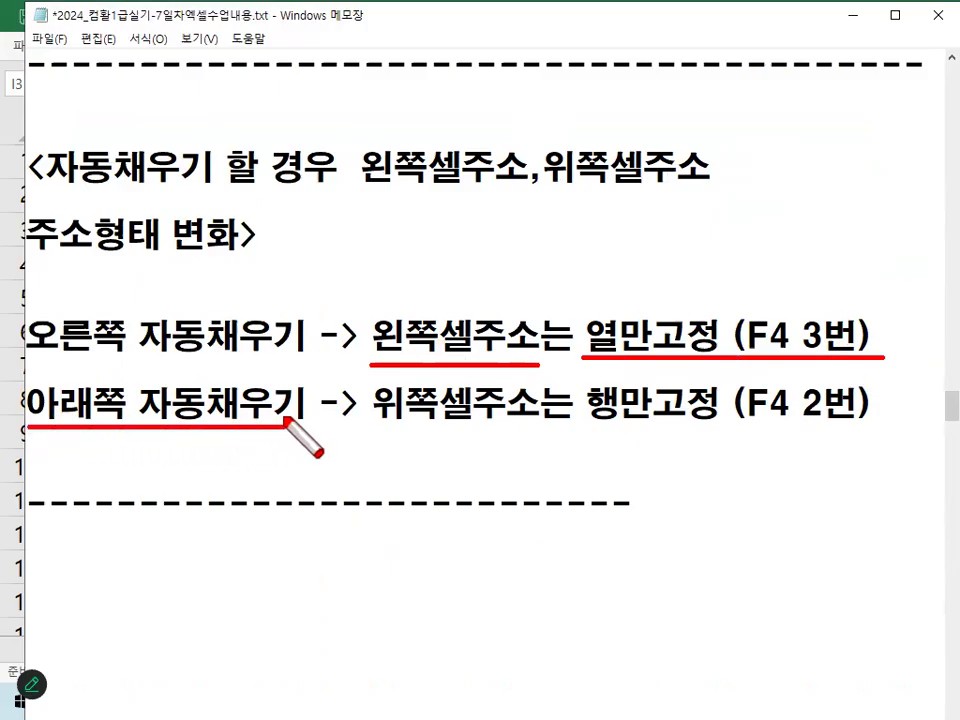
pyautogui.moveTo(58, 356)
pyautogui.mouseDown()
pyautogui.moveTo(42, 350)
pyautogui.moveTo(64, 314)
pyautogui.moveTo(115, 340)
pyautogui.mouseUp()
pyautogui.moveTo(92, 430); pyautogui.dragTo(118, 414)
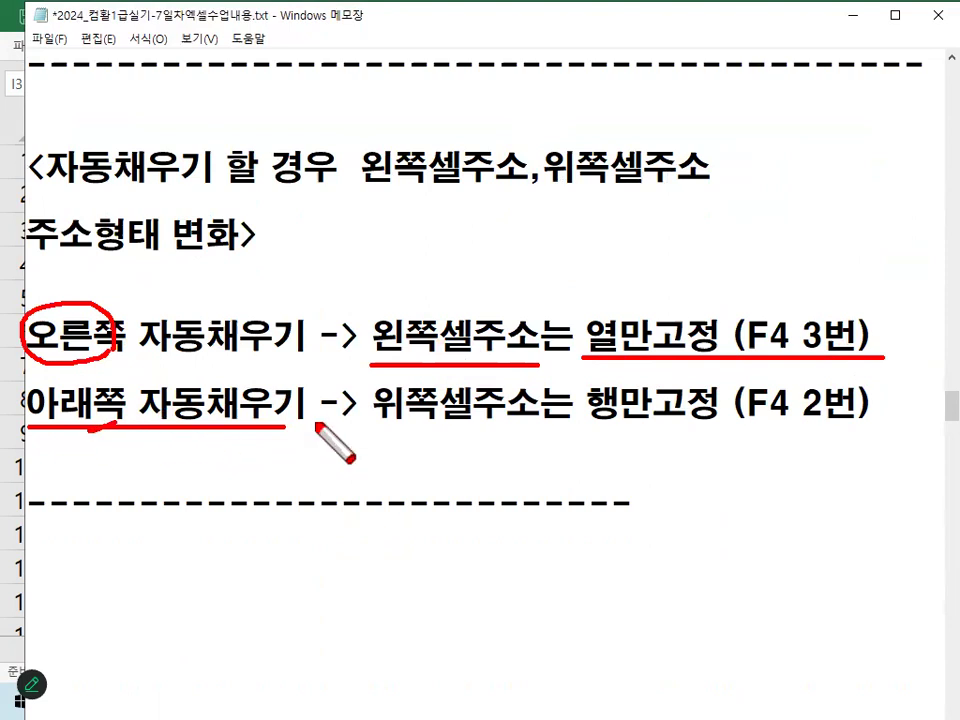
pyautogui.moveTo(465, 420)
pyautogui.mouseDown()
pyautogui.moveTo(369, 399)
pyautogui.moveTo(446, 418)
pyautogui.mouseUp()
pyautogui.press('Escape')
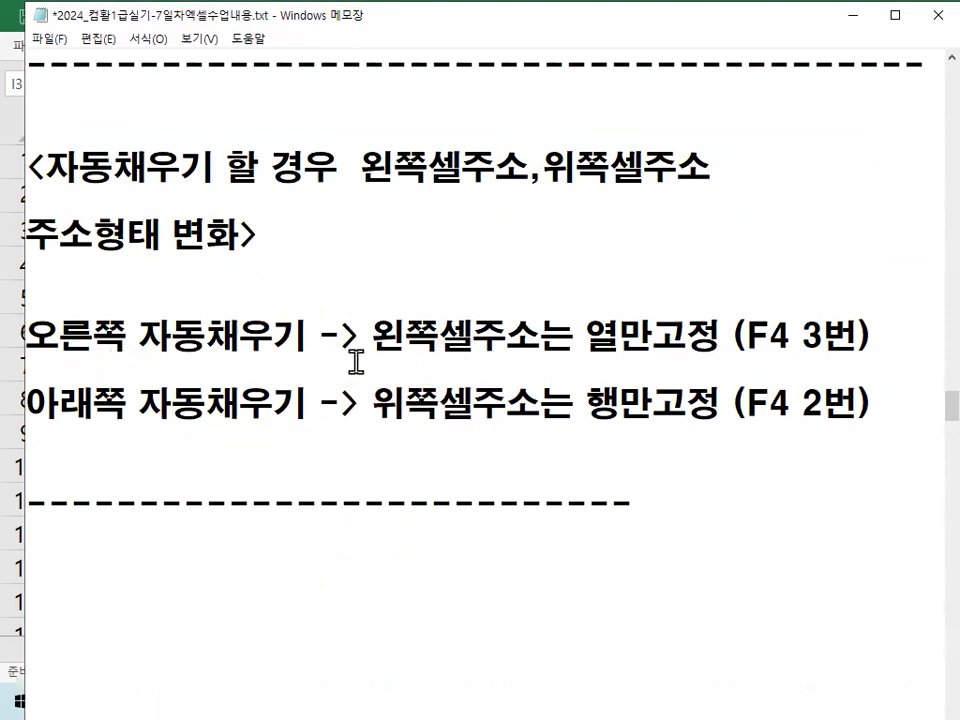
# - Highlight 왼쪽셀주소 and "오른쪽 자동채우기" in the first autofill rule, and 위쪽 in the second
pyautogui.moveTo(392, 332); pyautogui.dragTo(538, 336)
pyautogui.moveTo(58, 334); pyautogui.dragTo(306, 334)
pyautogui.moveTo(371, 408); pyautogui.dragTo(439, 408)
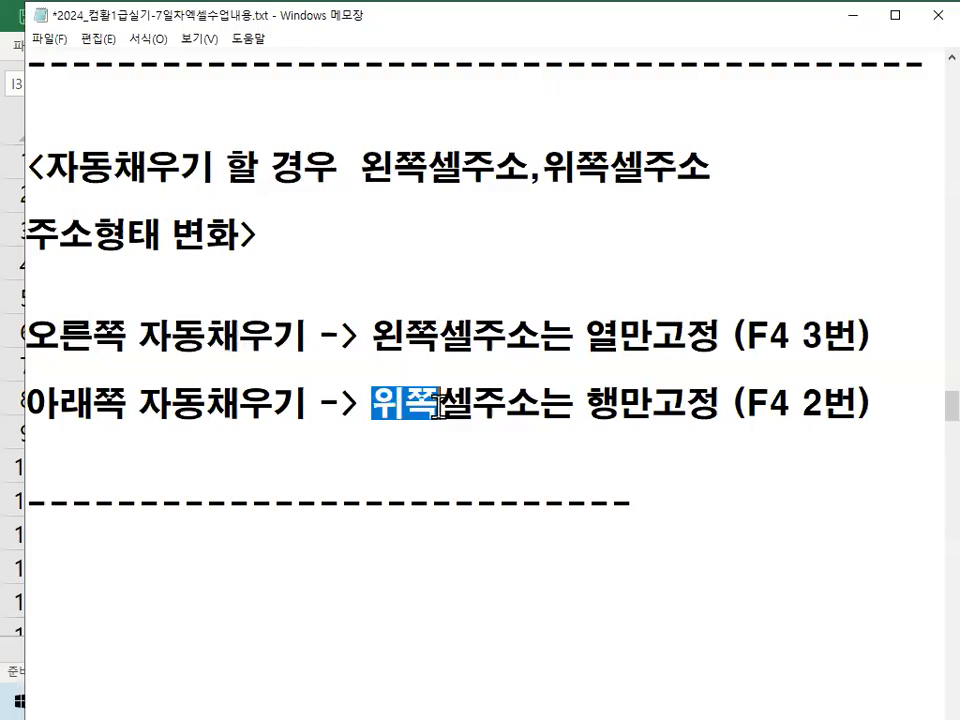
# - Mark the 아래쪽 자동채우기 rule with down arrows and an X, circle 위쪽 and "F4 2번", underline 행만고정, and clear the marks
pyautogui.moveTo(27, 424); pyautogui.dragTo(178, 424)
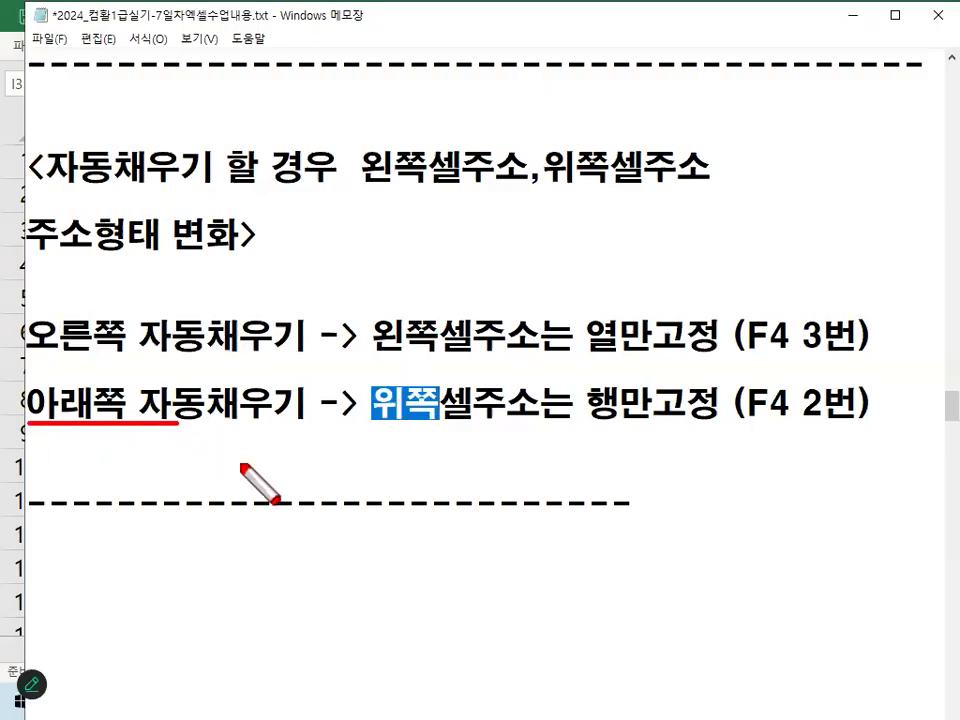
pyautogui.moveTo(274, 478)
pyautogui.mouseDown()
pyautogui.moveTo(272, 508)
pyautogui.moveTo(283, 492)
pyautogui.mouseUp()
pyautogui.moveTo(440, 372)
pyautogui.mouseDown()
pyautogui.moveTo(460, 440)
pyautogui.moveTo(407, 506)
pyautogui.moveTo(418, 489)
pyautogui.moveTo(478, 458)
pyautogui.moveTo(472, 488)
pyautogui.mouseUp()
pyautogui.moveTo(590, 428); pyautogui.dragTo(720, 428)
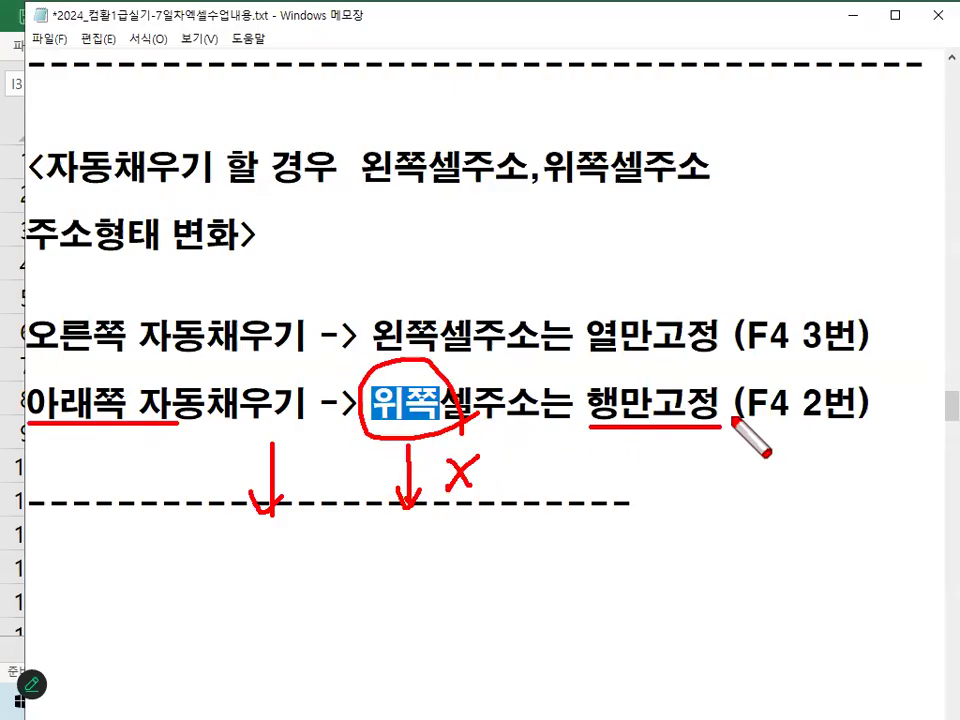
pyautogui.moveTo(840, 430); pyautogui.dragTo(857, 421)
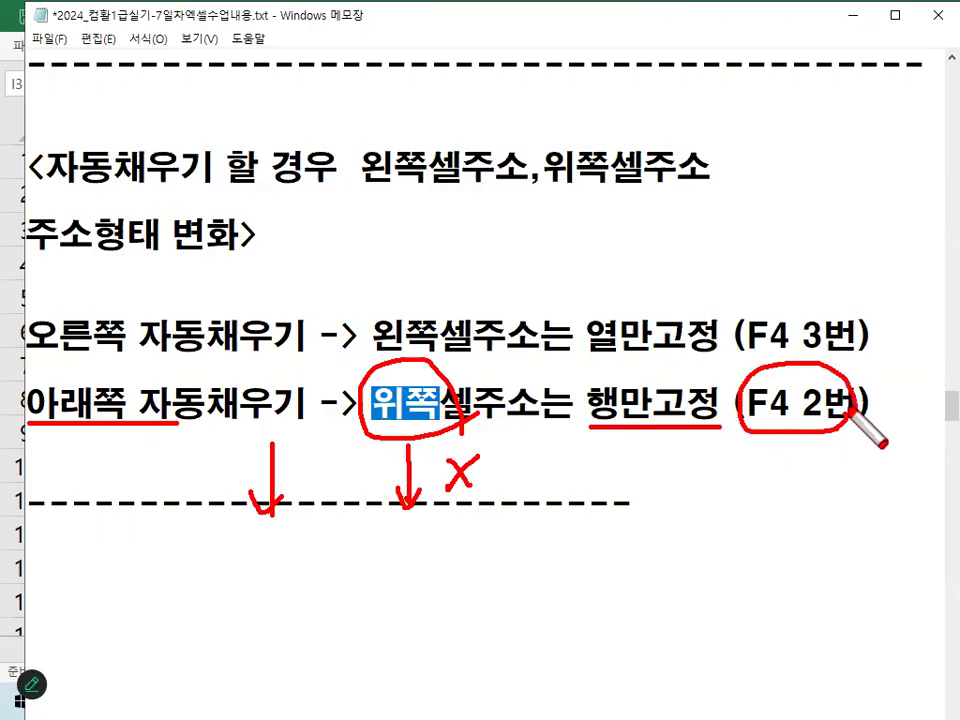
pyautogui.press('Escape')
# - Underline the "왼쪽셀주소는 열만고정" and "위쪽셀주소는 행만고정" rules with the pen and clear the marks
pyautogui.moveTo(378, 364); pyautogui.dragTo(958, 364)
pyautogui.moveTo(355, 437); pyautogui.dragTo(878, 436)
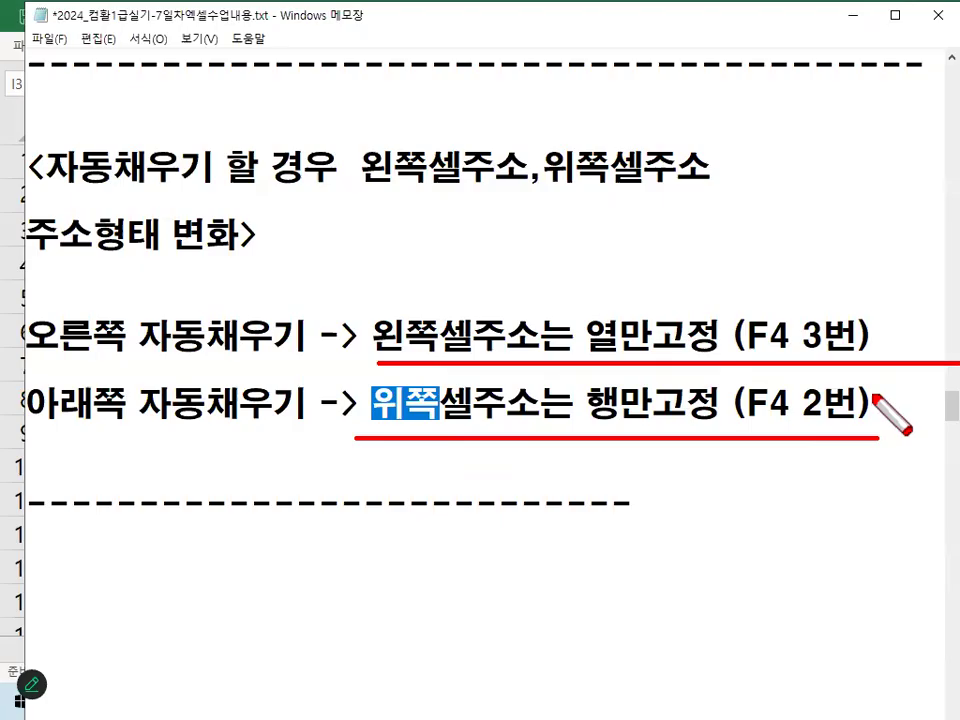
pyautogui.press('Escape')
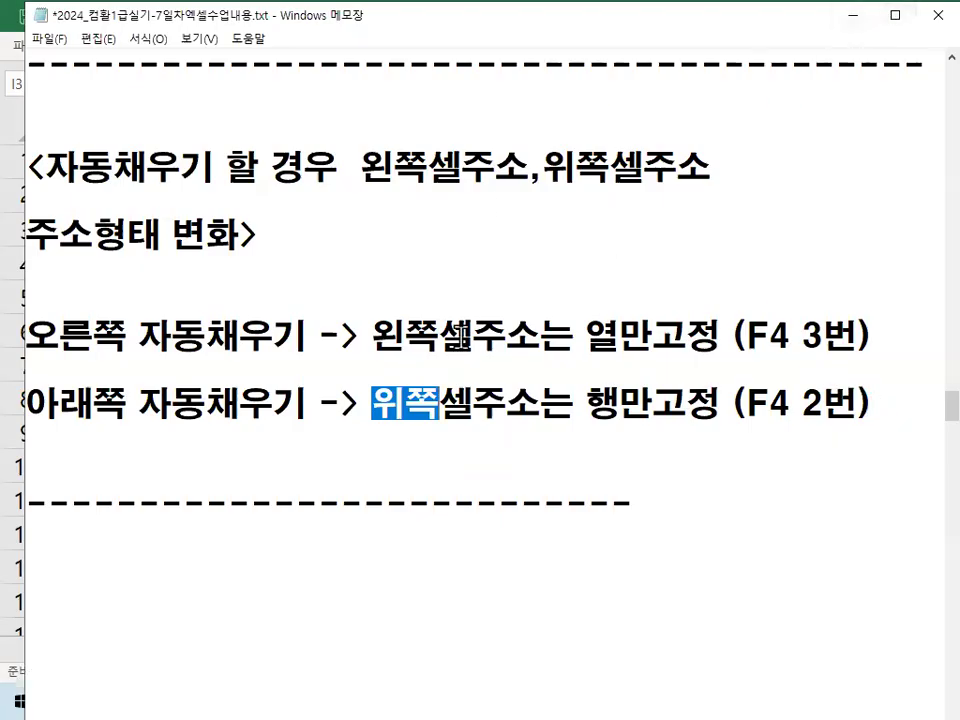
# - Remove the blank lines above the =SMALL formula, break it before 기록범위, and join ",왼쪽셀주소)" and its K note to that second line
pyautogui.scroll(-1, 182, 368)
pyautogui.click(165, 336)
pyautogui.press('Delete')
pyautogui.press('Delete')
pyautogui.press('Delete')
pyautogui.press('Delete')
pyautogui.press('Delete')
pyautogui.press('Delete')
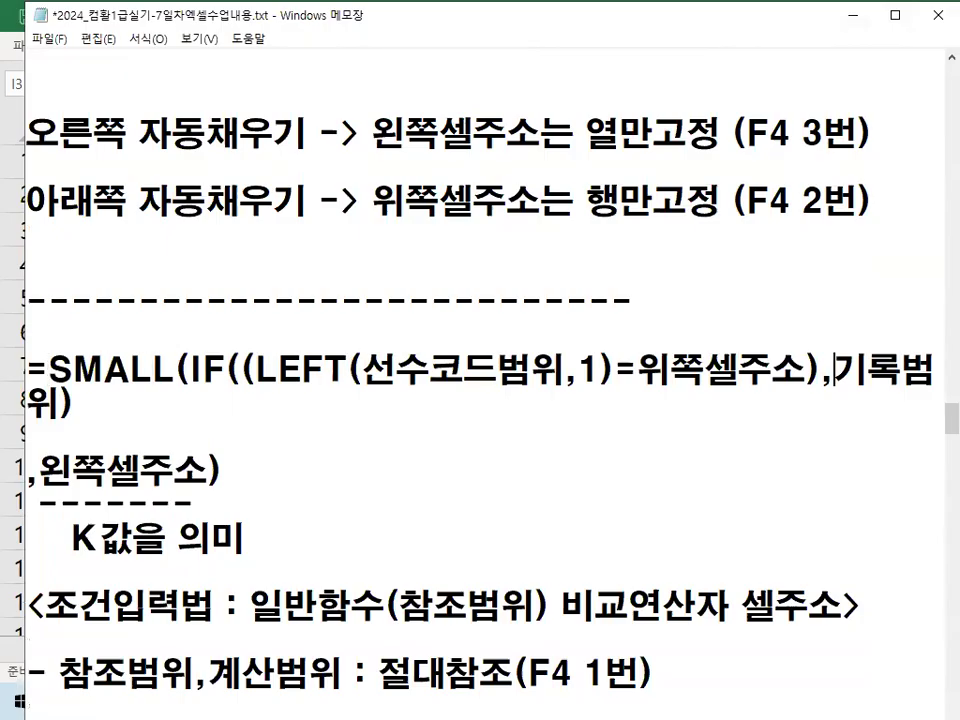
pyautogui.press('Return')
pyautogui.press('BackSpace')
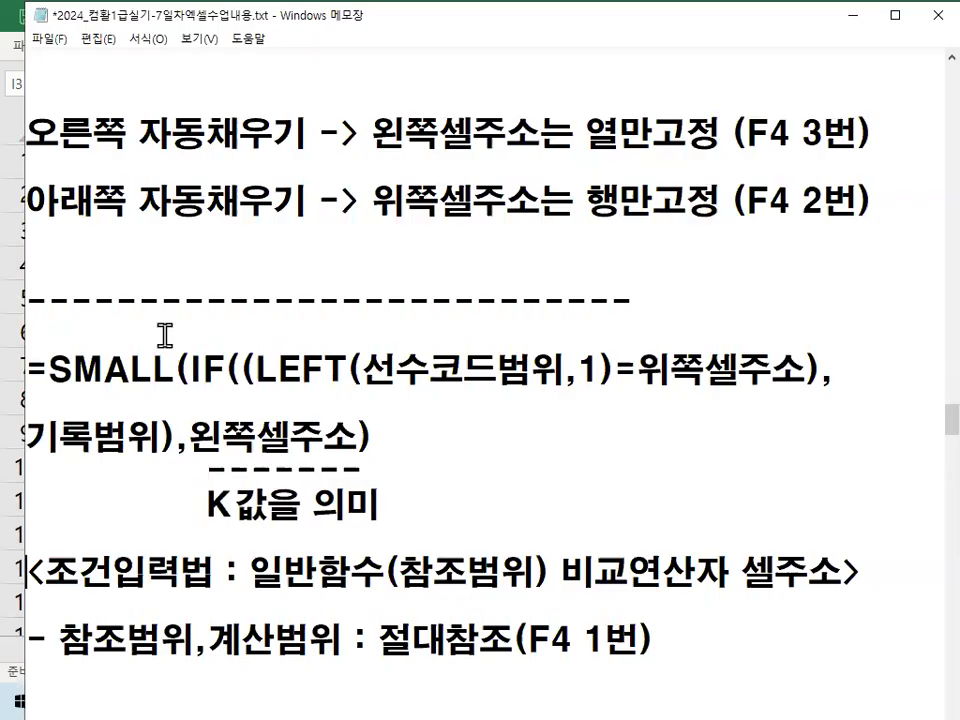
# - Insert two blank lines above the <조건입력법> heading, underline =SMALL in the formula with the pen, and clear the marks
pyautogui.press('Return')
pyautogui.press('Return')
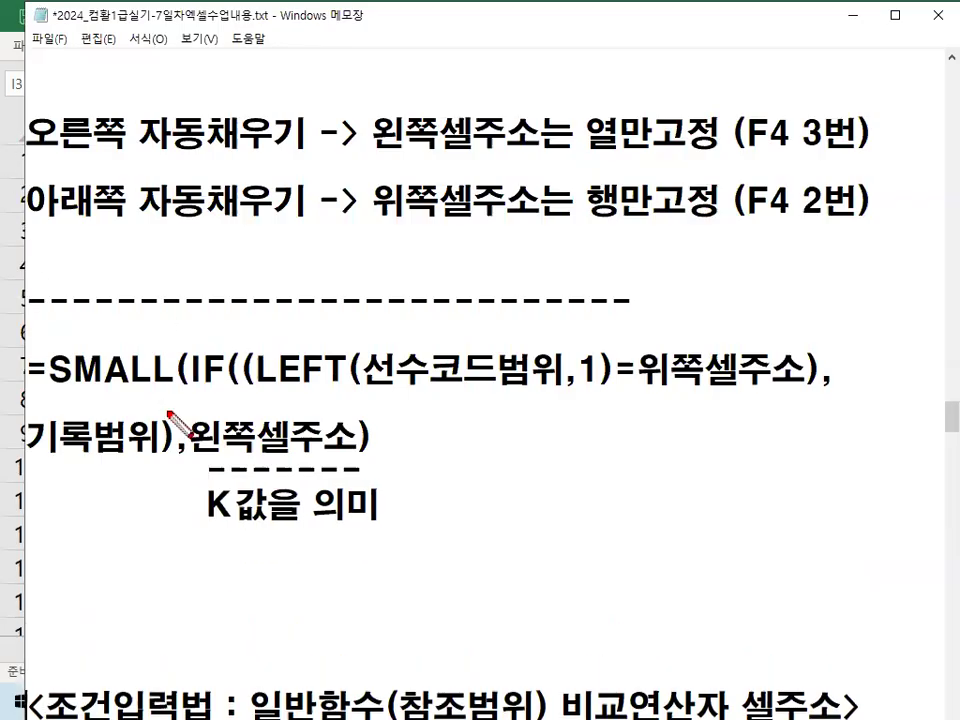
pyautogui.moveTo(24, 394); pyautogui.dragTo(143, 394)
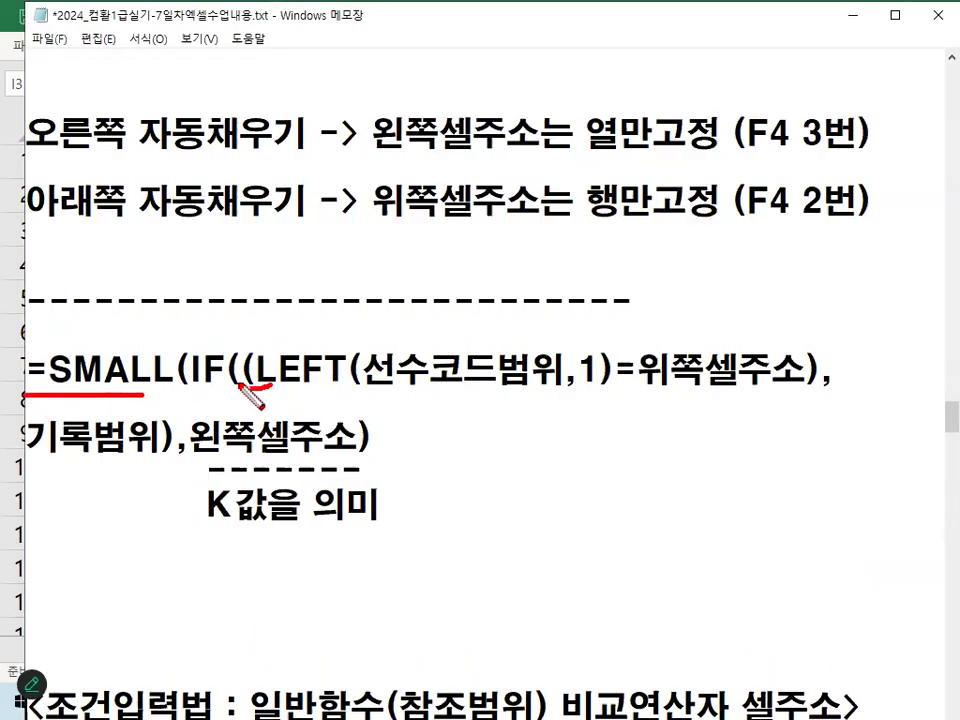
pyautogui.press('Escape')
# - Highlight LEFT(선수코드범위,1) in the =SMALL formula and underline it with the pen
pyautogui.moveTo(258, 373); pyautogui.dragTo(303, 362)
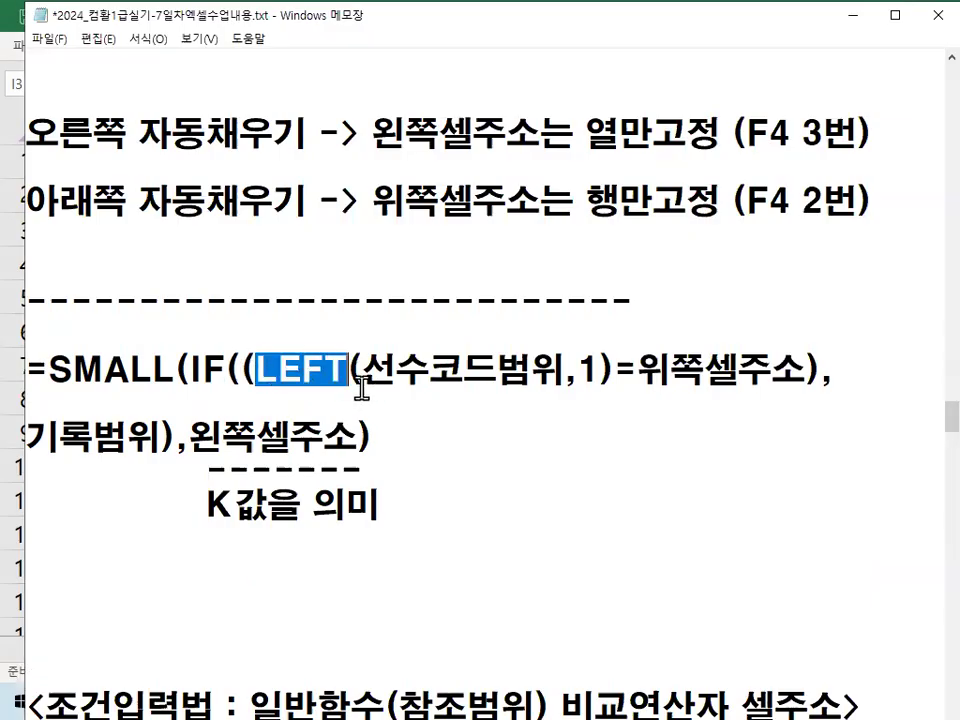
pyautogui.click(277, 370)
pyautogui.moveTo(258, 370); pyautogui.dragTo(615, 370)
pyautogui.hotkey('ctrl', '2')
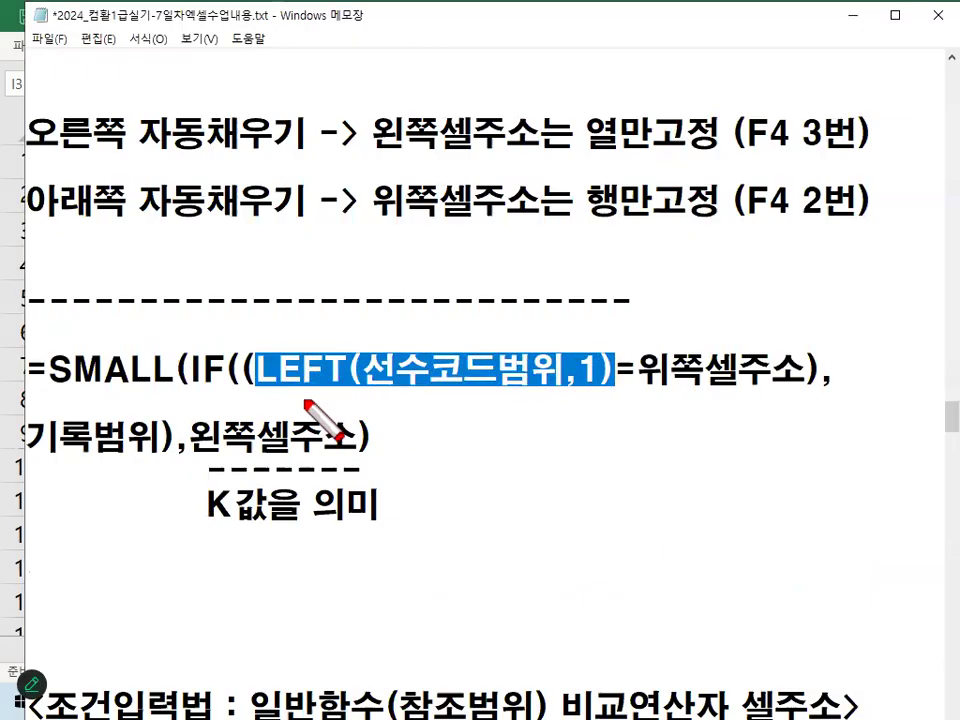
pyautogui.moveTo(256, 391); pyautogui.dragTo(615, 390)
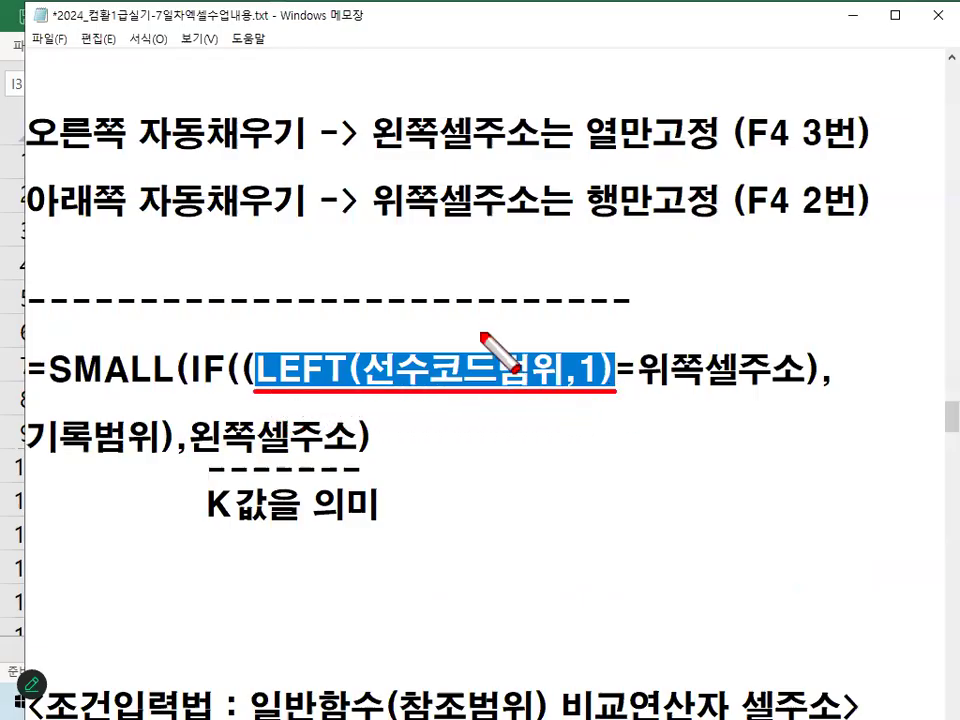
# - Sketch a hatched column box below LEFT(선수코드범위,1), circle the equals sign, link underlined 위쪽셀주소 to the box with an arrow, and clear the marks
pyautogui.moveTo(480, 330); pyautogui.dragTo(513, 293)
pyautogui.moveTo(515, 395); pyautogui.dragTo(515, 485)
pyautogui.moveTo(515, 550)
pyautogui.mouseDown()
pyautogui.moveTo(517, 425)
pyautogui.moveTo(564, 394)
pyautogui.moveTo(572, 585)
pyautogui.moveTo(513, 582)
pyautogui.mouseUp()
pyautogui.moveTo(553, 428)
pyautogui.mouseDown()
pyautogui.moveTo(520, 442)
pyautogui.moveTo(563, 497)
pyautogui.moveTo(561, 553)
pyautogui.moveTo(536, 553)
pyautogui.mouseUp()
pyautogui.moveTo(648, 386)
pyautogui.mouseDown()
pyautogui.moveTo(617, 369)
pyautogui.moveTo(667, 393)
pyautogui.moveTo(800, 393)
pyautogui.mouseUp()
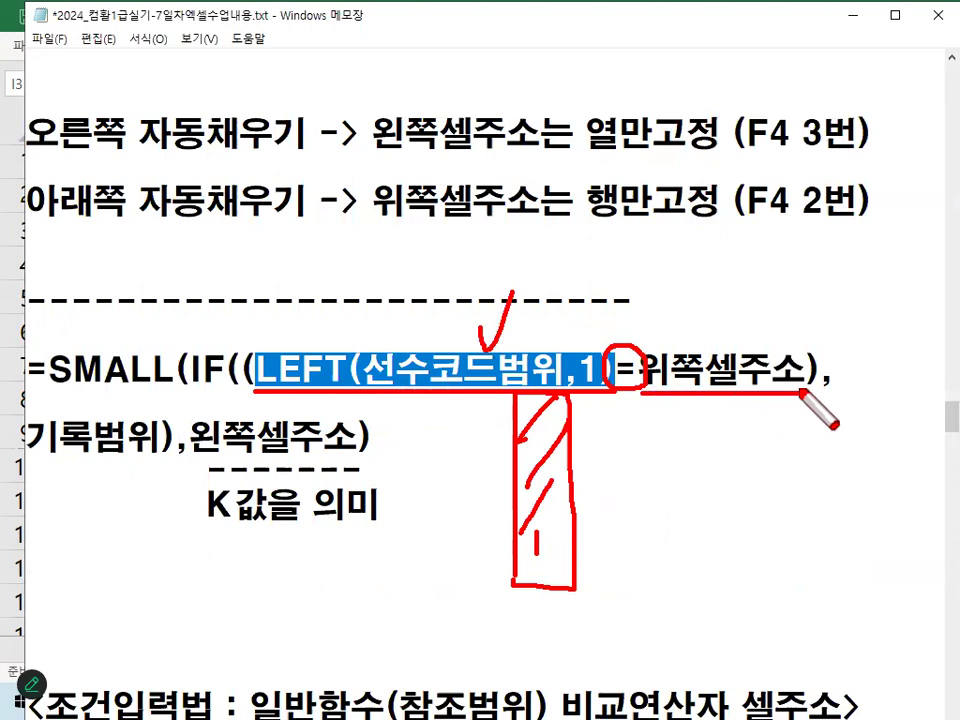
pyautogui.moveTo(732, 396); pyautogui.dragTo(568, 490)
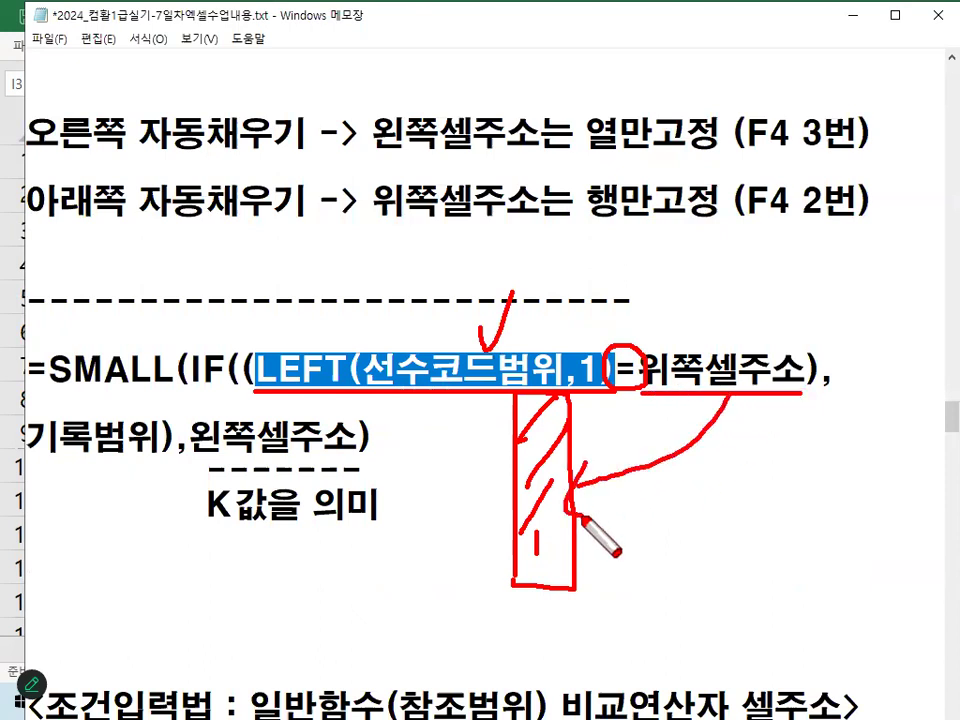
pyautogui.press('Escape')
# - Highlight and circle 위쪽셀주소, bracket the LEFT condition, mark the comma after it, underline 기록범위, and clear the marks
pyautogui.moveTo(641, 370)
pyautogui.mouseDown()
pyautogui.moveTo(797, 364)
pyautogui.moveTo(690, 400)
pyautogui.moveTo(770, 388)
pyautogui.mouseUp()
pyautogui.hotkey('ctrl', '2')
pyautogui.moveTo(800, 320)
pyautogui.mouseDown()
pyautogui.moveTo(821, 380)
pyautogui.moveTo(797, 445)
pyautogui.mouseUp()
pyautogui.moveTo(269, 316); pyautogui.dragTo(273, 394)
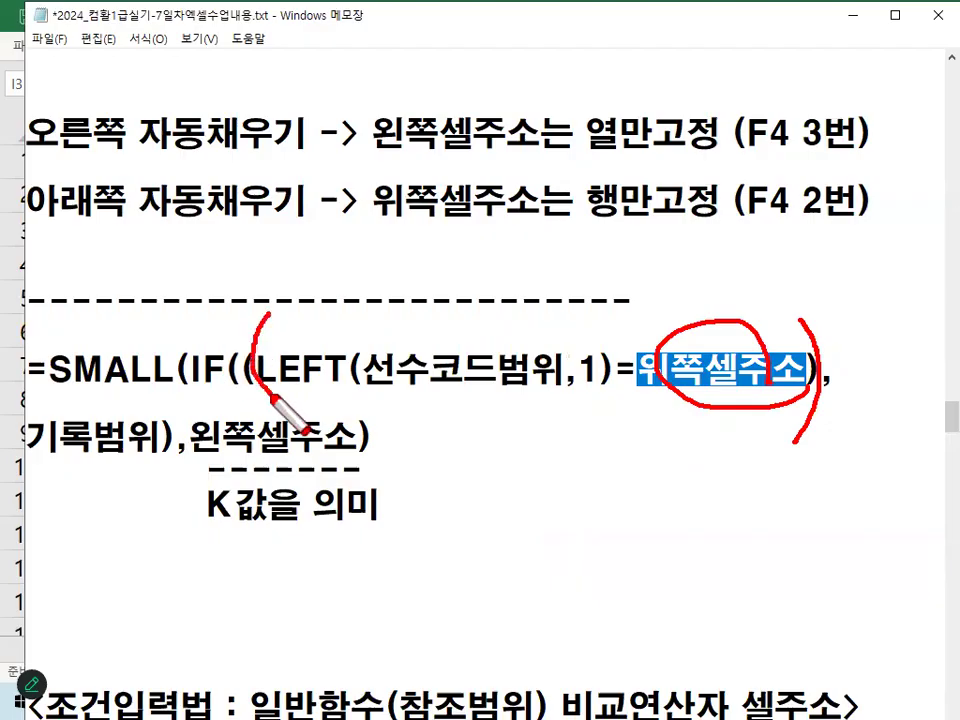
pyautogui.moveTo(828, 374); pyautogui.dragTo(841, 386)
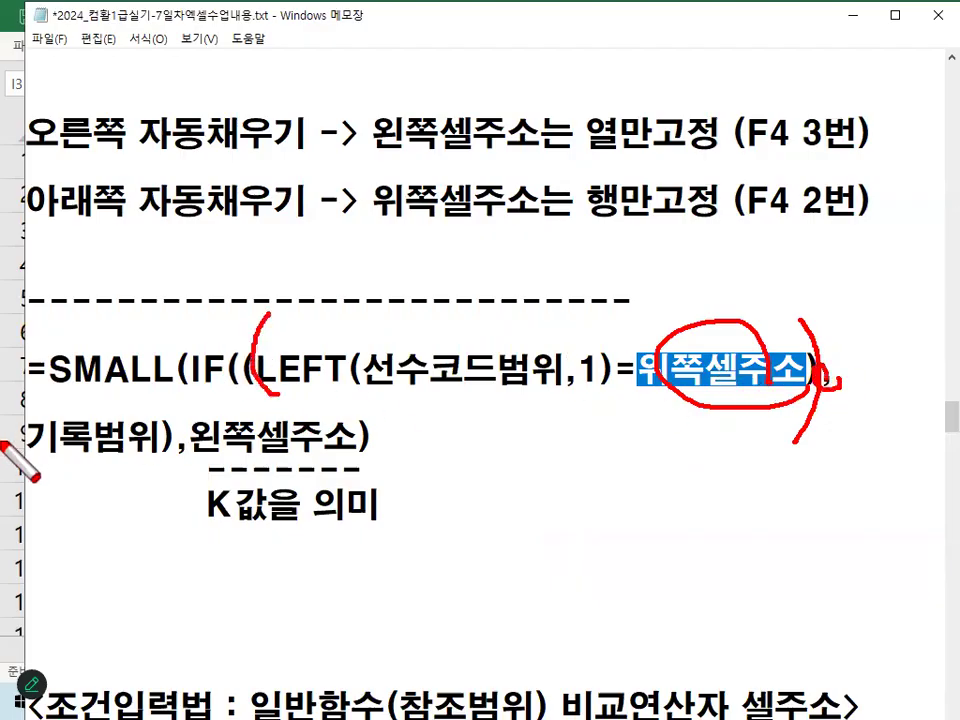
pyautogui.moveTo(38, 461); pyautogui.dragTo(137, 460)
pyautogui.moveTo(64, 474)
pyautogui.mouseDown()
pyautogui.moveTo(150, 410)
pyautogui.moveTo(140, 452)
pyautogui.mouseUp()
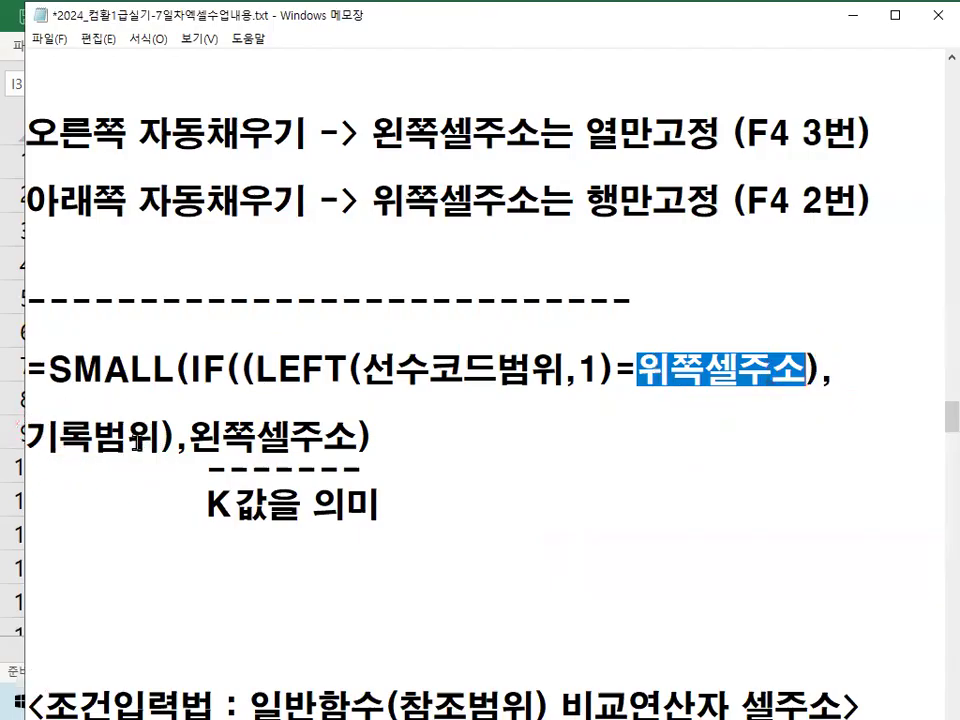
# - Mark 왼쪽셀주소 in the formula, switch to Excel, circle rank 1 in [표2] with the pen, and clear the mark
pyautogui.scroll(-1, 172, 486)
pyautogui.moveTo(160, 318)
pyautogui.mouseDown()
pyautogui.moveTo(162, 367)
pyautogui.moveTo(192, 352)
pyautogui.moveTo(340, 357)
pyautogui.mouseUp()
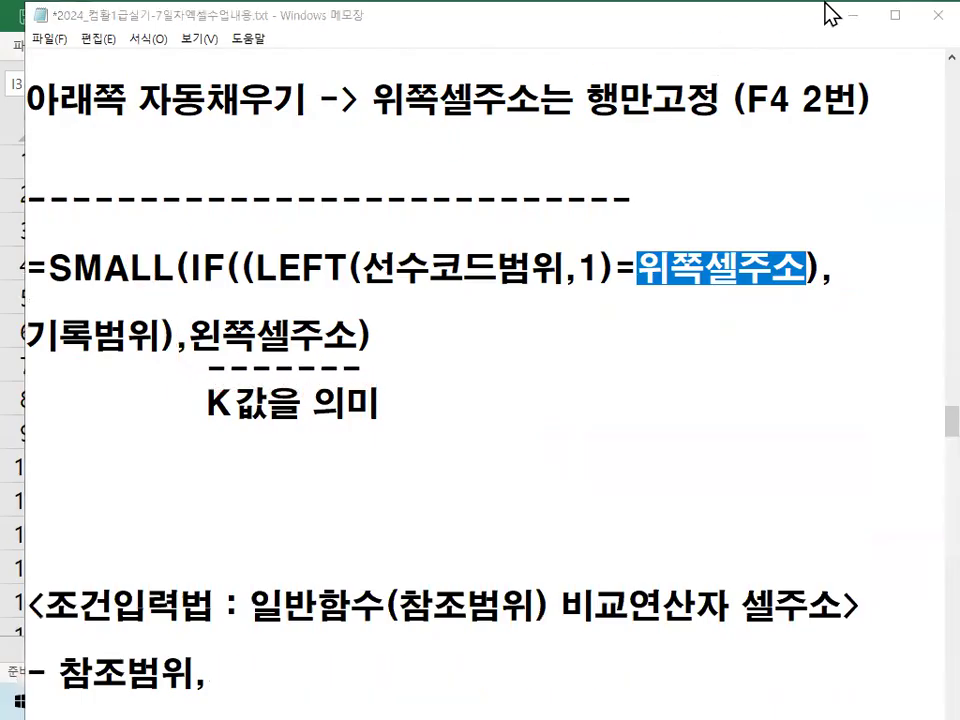
pyautogui.click(853, 15)
pyautogui.moveTo(440, 235)
pyautogui.mouseDown()
pyautogui.moveTo(372, 251)
pyautogui.moveTo(428, 212)
pyautogui.moveTo(516, 81)
pyautogui.mouseUp()
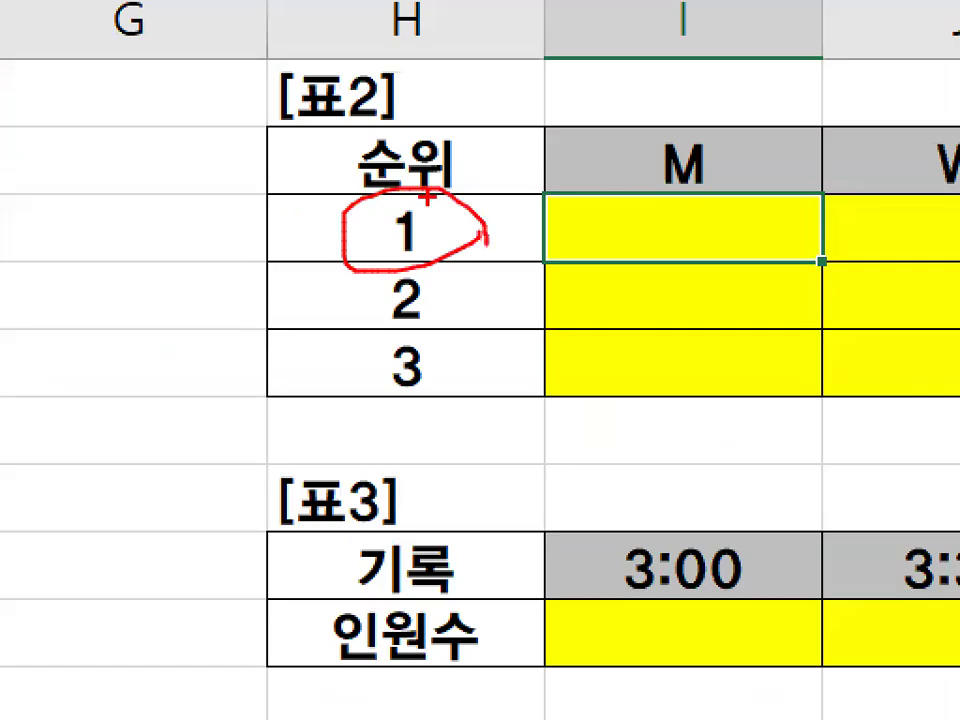
pyautogui.press('Escape')
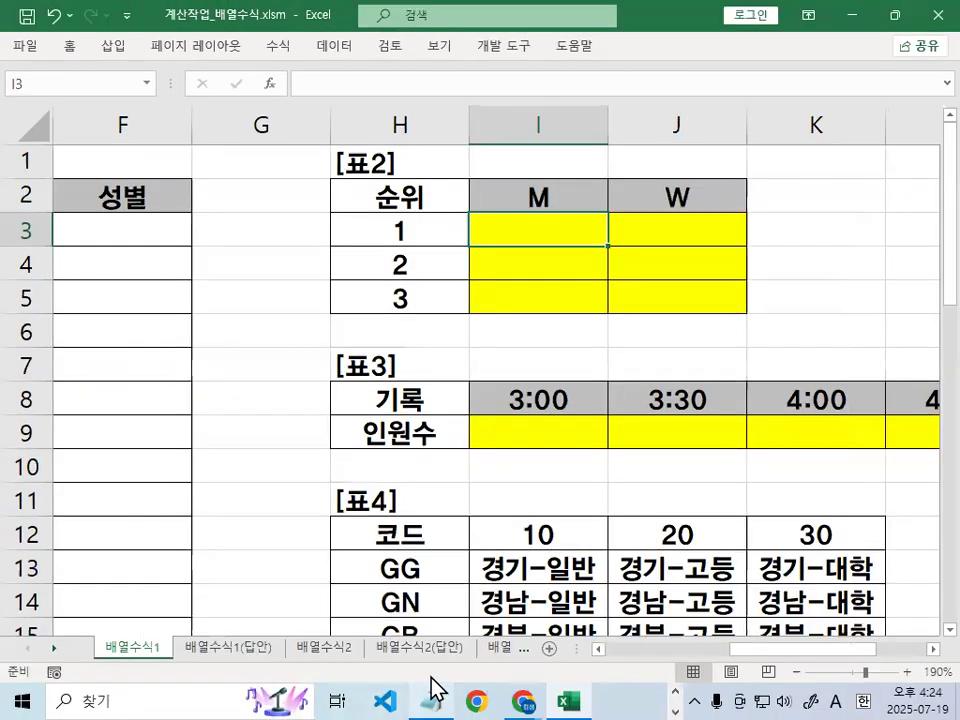
# - Return to the Notepad notes, highlight 왼쪽셀주소), draw a vertical and a horizontal line beside it, and circle 왼쪽
pyautogui.click(432, 684)
pyautogui.moveTo(190, 337); pyautogui.dragTo(369, 330)
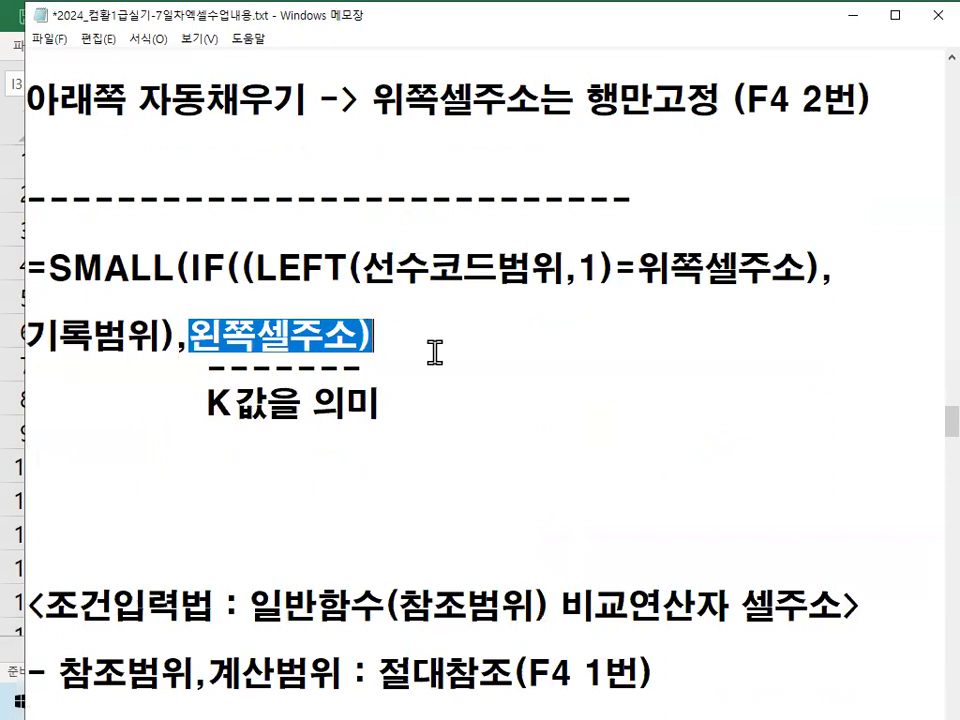
pyautogui.hotkey('ctrl', '2')
pyautogui.moveTo(508, 348); pyautogui.dragTo(508, 452)
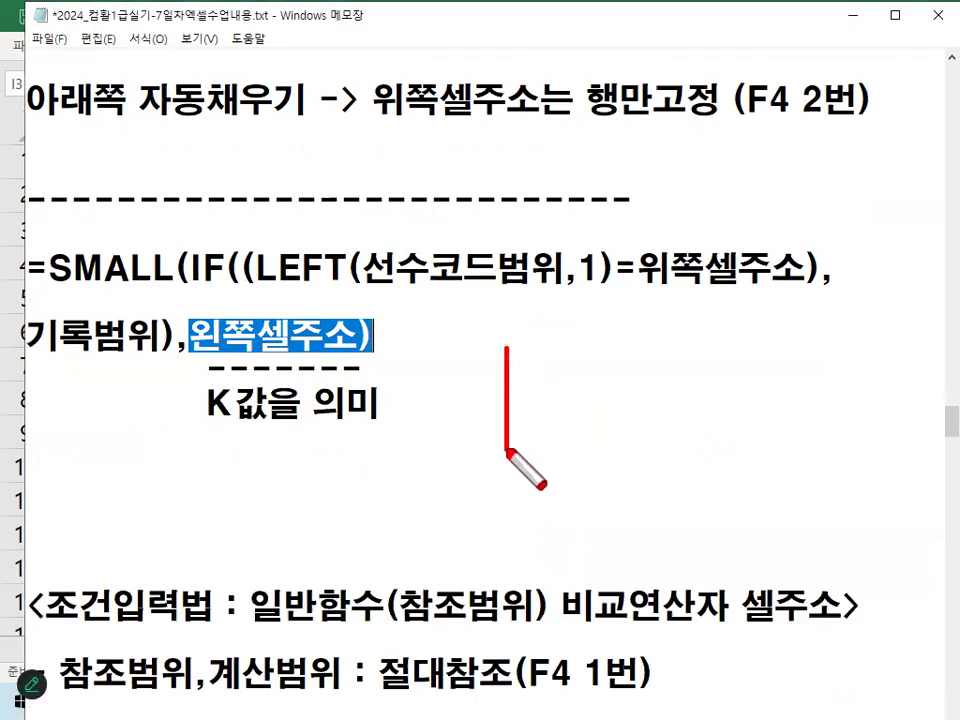
pyautogui.moveTo(649, 377); pyautogui.dragTo(763, 375)
pyautogui.moveTo(241, 343)
pyautogui.mouseDown()
pyautogui.moveTo(200, 318)
pyautogui.moveTo(262, 338)
pyautogui.mouseUp()
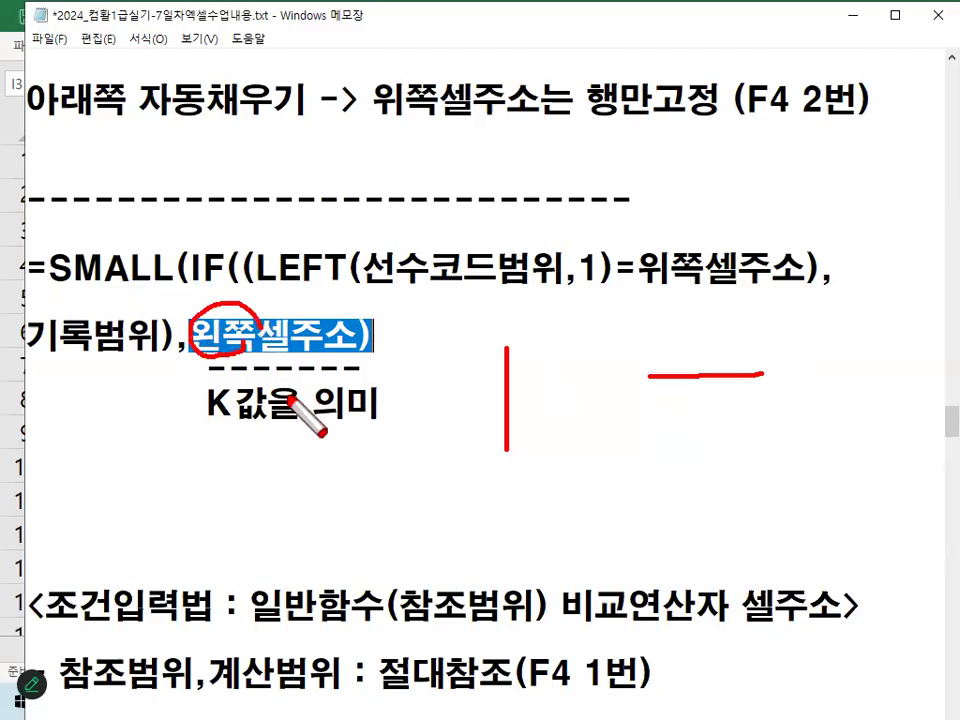
# - Insert about ten blank lines between the "참조범위,계산범위 : 절대참조(F4 1번)" note and the completed =SMALL formula
pyautogui.scroll(-1, 285, 399)
pyautogui.click(127, 507)
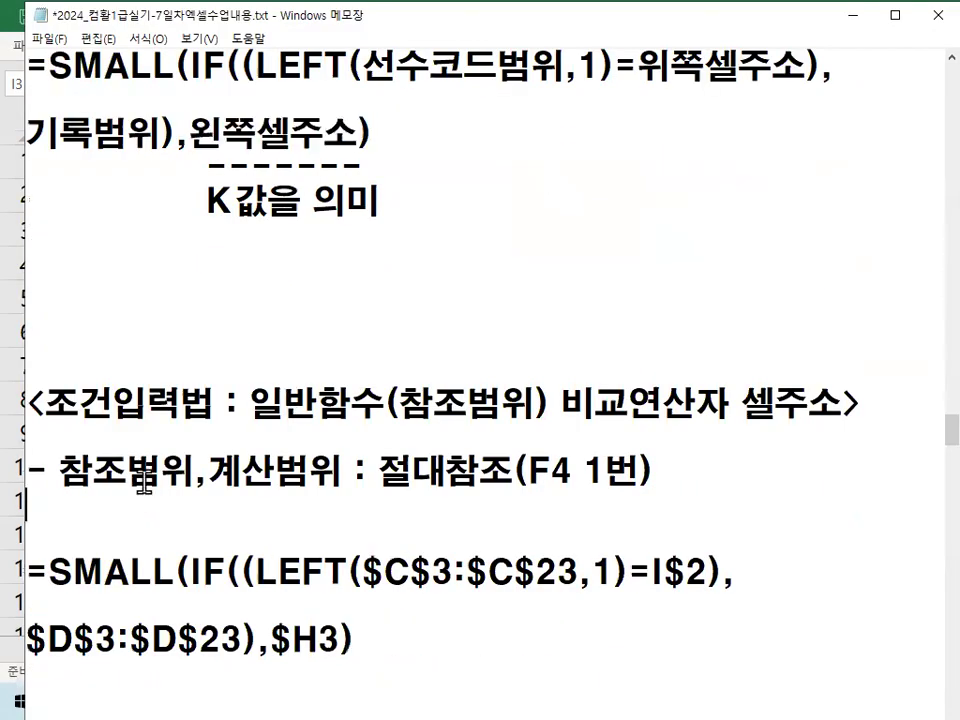
pyautogui.press('Return')
pyautogui.press('Return')
pyautogui.press('Return')
pyautogui.press('Return')
pyautogui.press('Return')
pyautogui.press('Return')
pyautogui.press('Return')
pyautogui.press('Return')
pyautogui.press('Return')
pyautogui.press('Return')
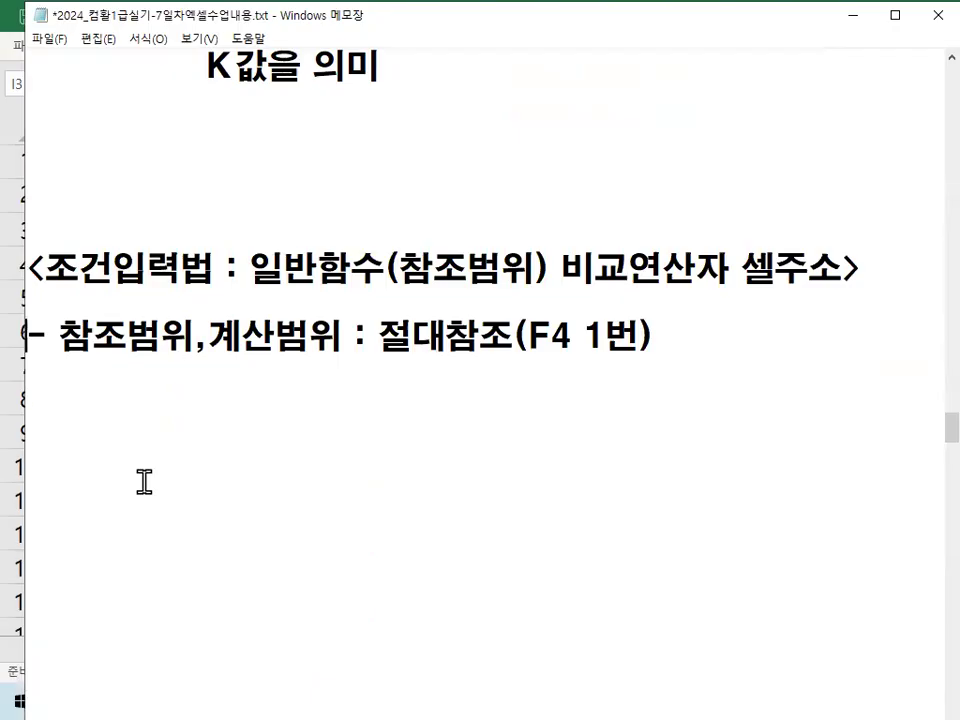
# - Add the note "- 위쪽셀주소 : 행만고정" below the 참조범위,계산범위 line
pyautogui.write('- DNDN')
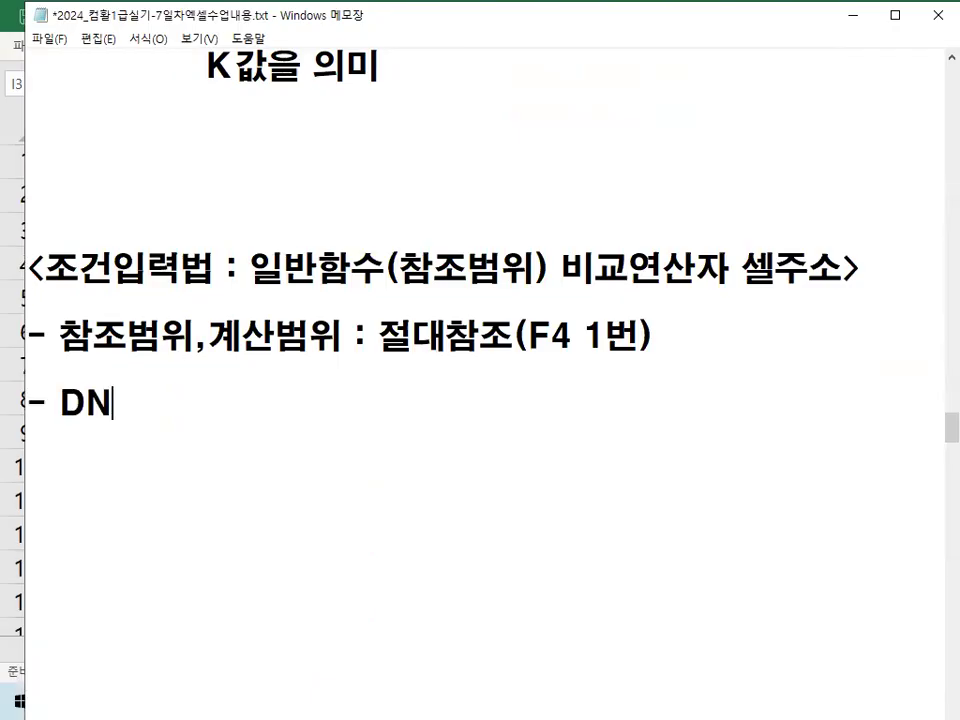
pyautogui.write('L 우쪽셀주소')
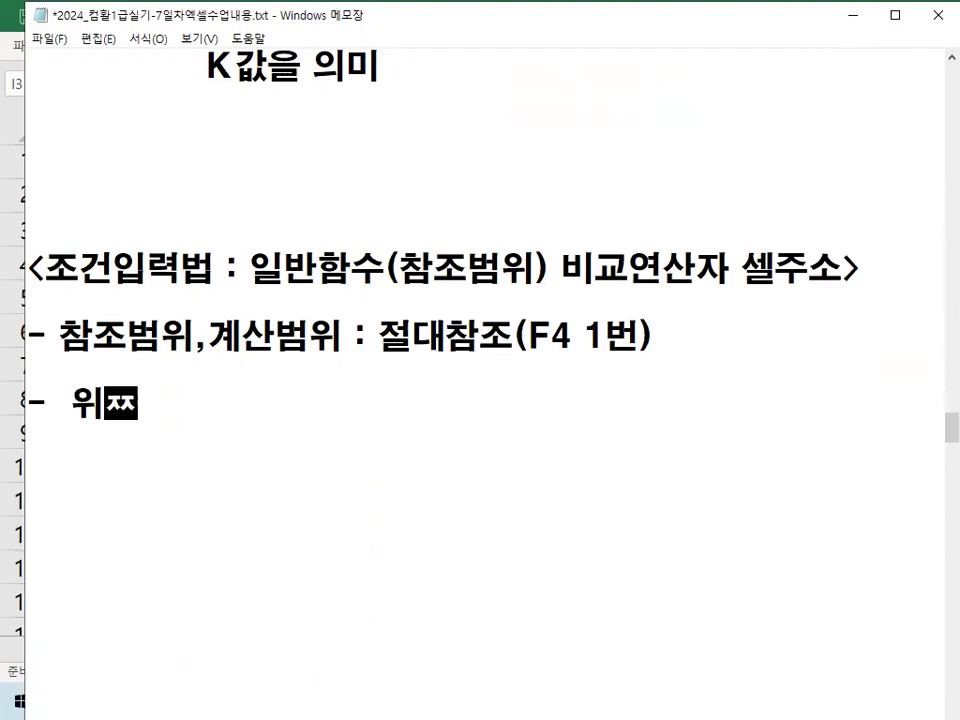
pyautogui.press('Left')
pyautogui.press('Left')
pyautogui.press('Left')
pyautogui.press('Left')
pyautogui.press('Left')
pyautogui.press('Left')
pyautogui.press('BackSpace')
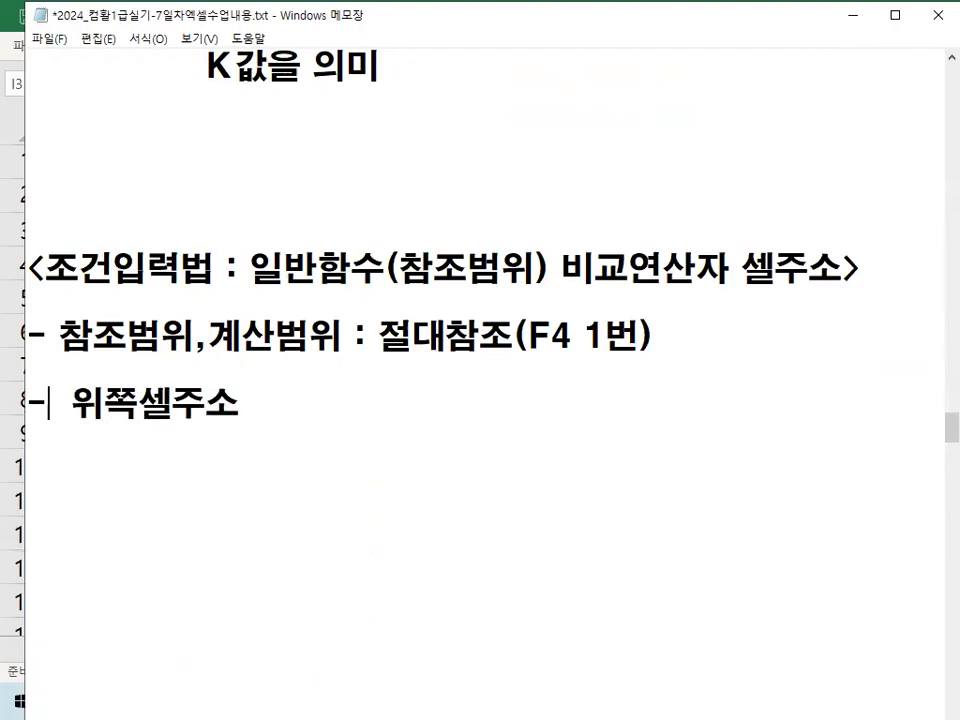
pyautogui.press('Right')
pyautogui.write(': 행만고정')
pyautogui.press('Return')
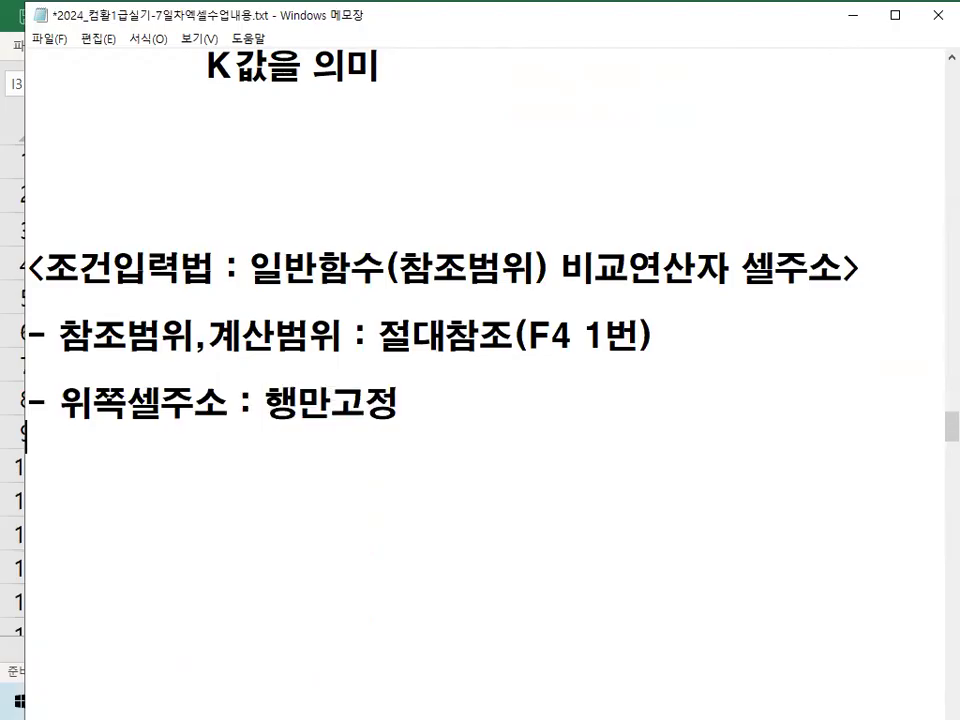
# - Add the note "- 왼쪽셀주소 : 열만고정" below the 위쪽셀주소 line
pyautogui.write('- 왼ㅉ')
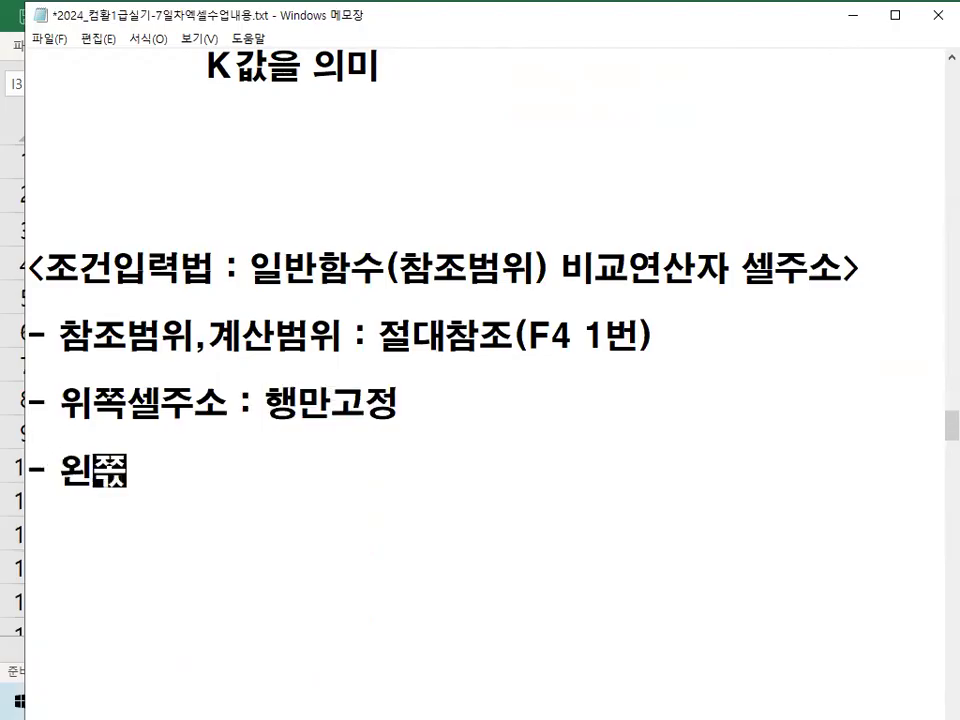
pyautogui.write('셀주소 : ㅇㄹ')
pyautogui.press('BackSpace')
pyautogui.press('BackSpace')
pyautogui.write('열만고저ㅇ')
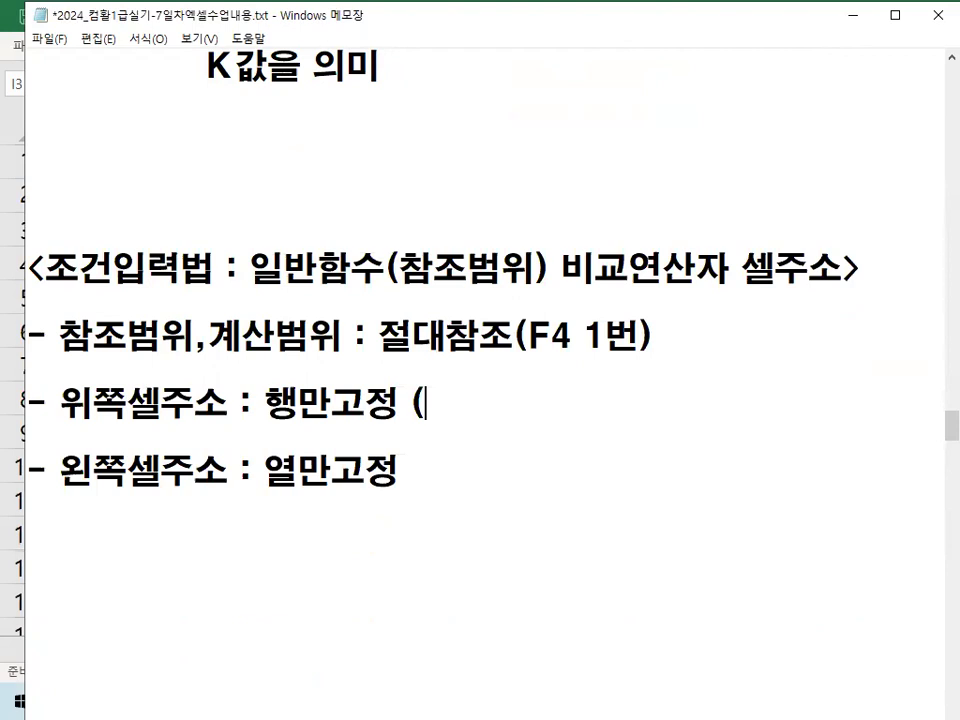
# - Append "(F4 2번)" to the 행만고정 note and "(F4 3번)" to the 열만고정 note, and add a dashed separator line below
pyautogui.write('버')
pyautogui.write(')')
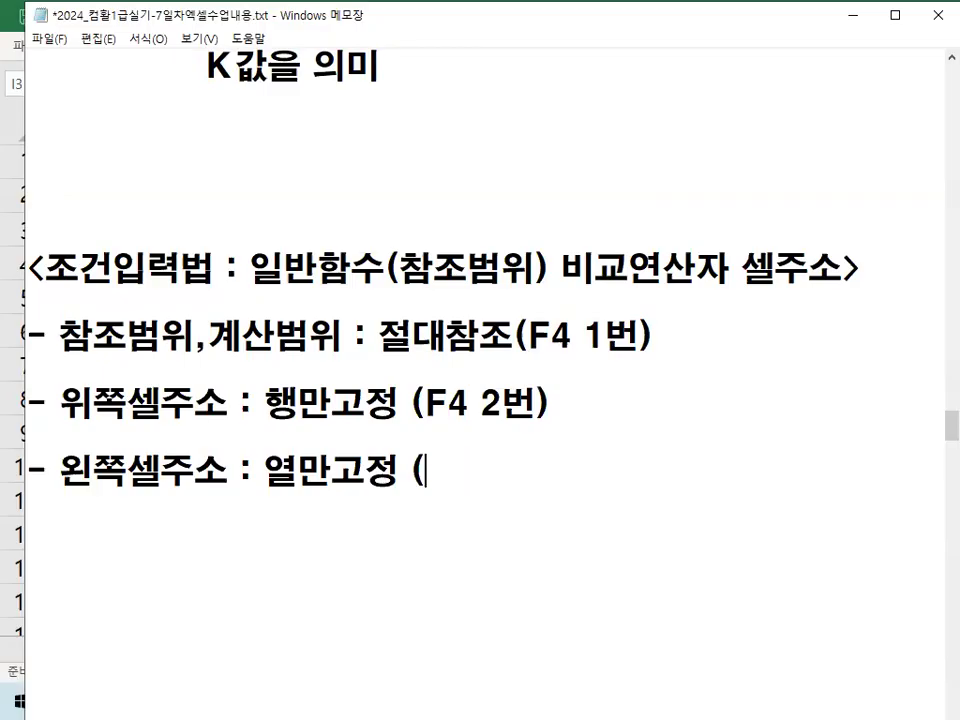
pyautogui.write('버')
pyautogui.write(')')
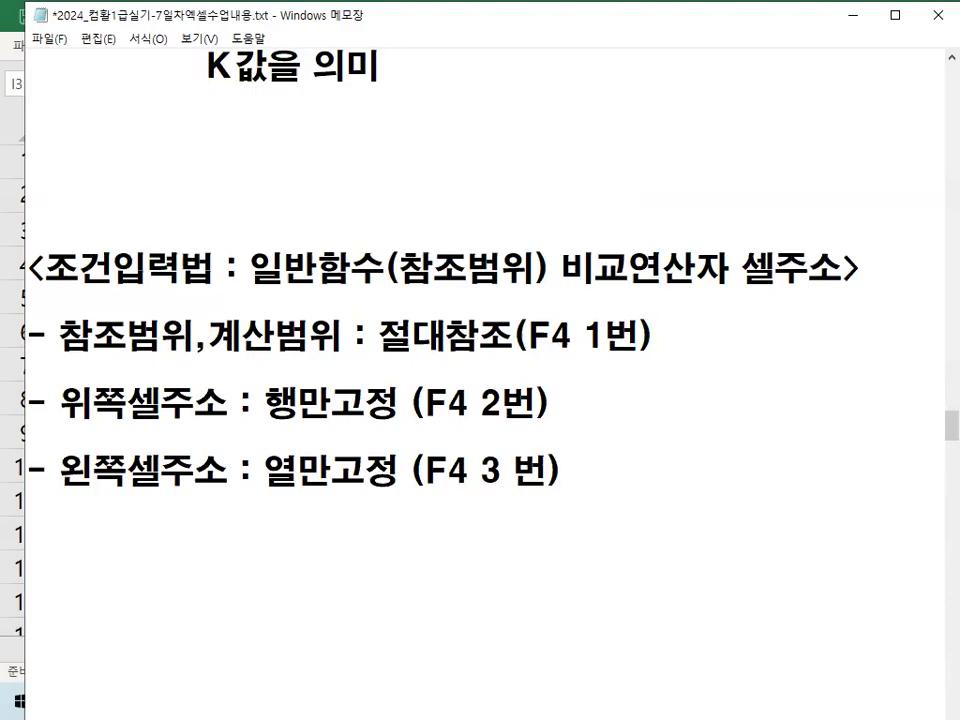
pyautogui.press('Delete')
pyautogui.press('Delete')
pyautogui.write('3')
pyautogui.click(552, 471)
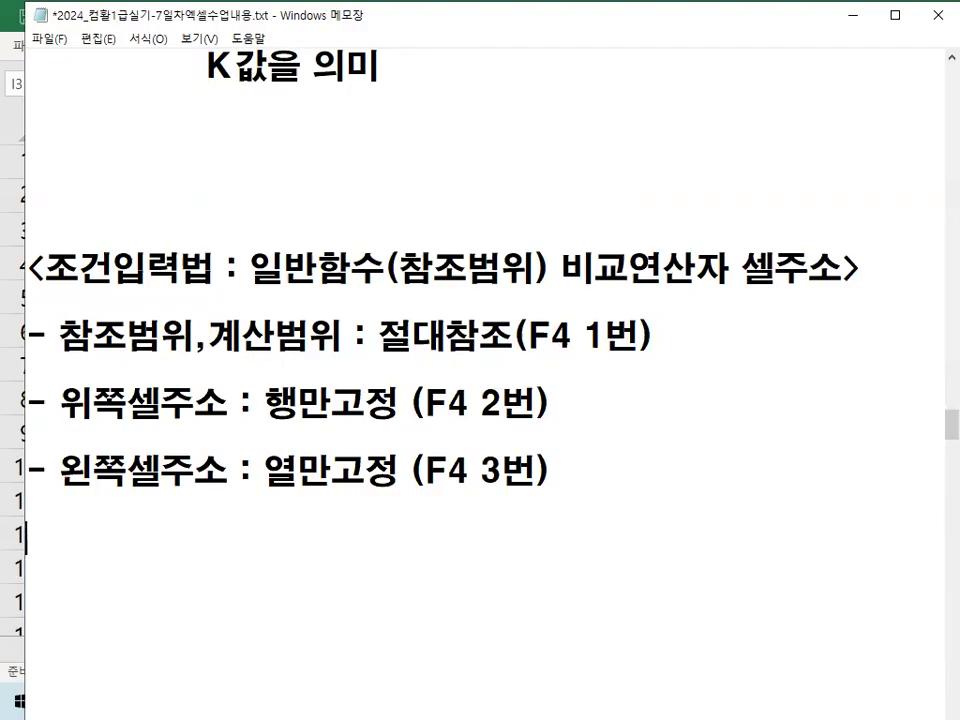
pyautogui.write('--------------------------------')
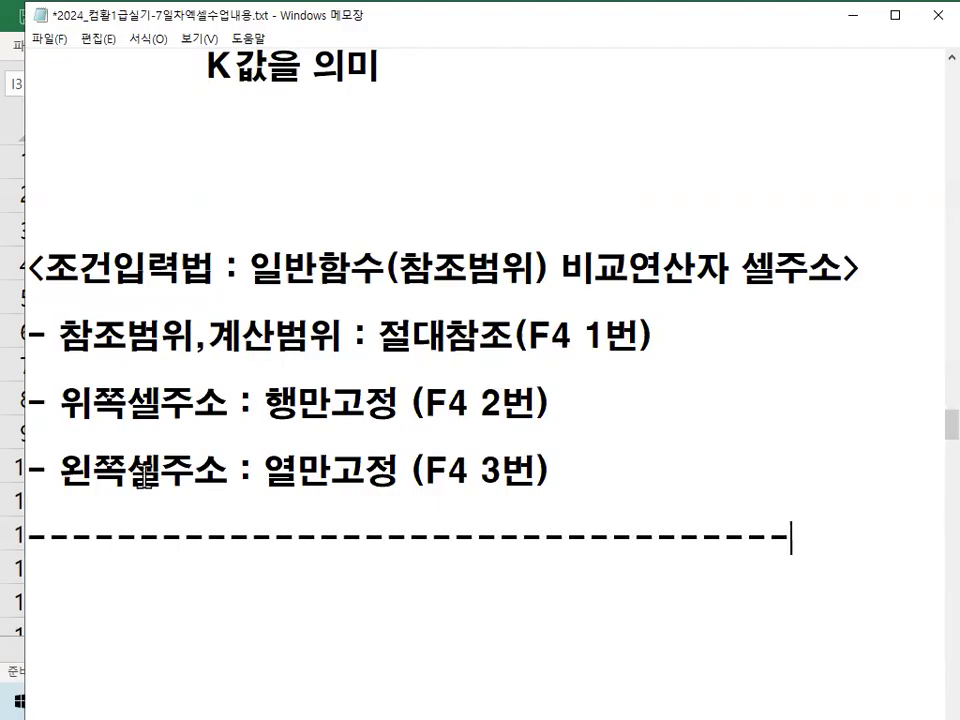
# - Switch to the Excel workbook and begin the array formula in I3 of [표2] with =SMALL(IF((
pyautogui.click(850, 15)
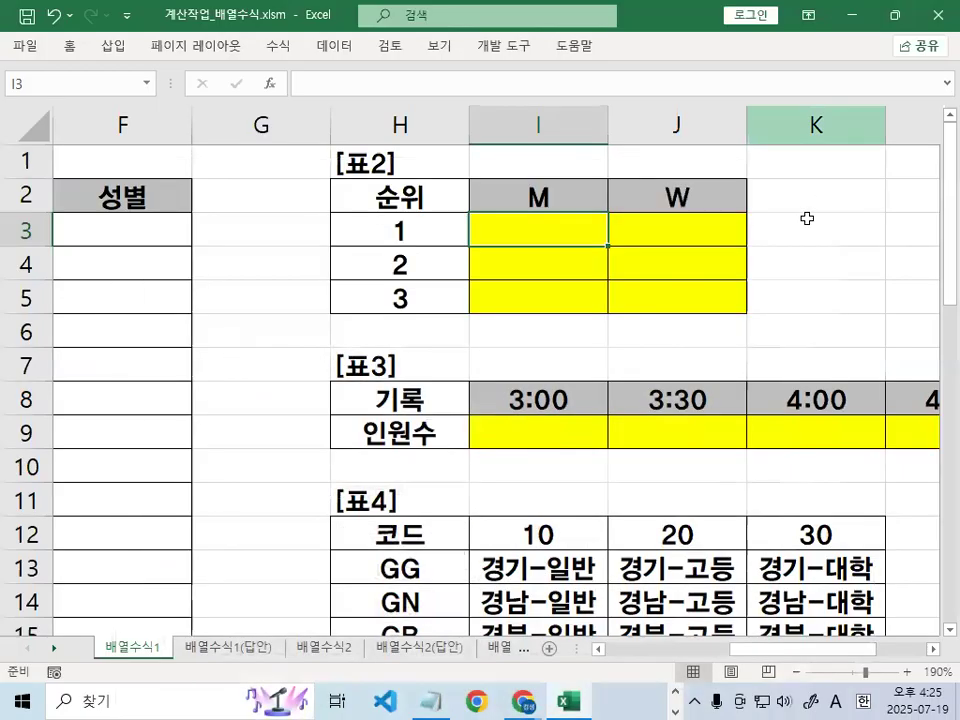
pyautogui.keyDown('ctrl'); pyautogui.scroll(3, 694, 289); pyautogui.keyUp('ctrl')
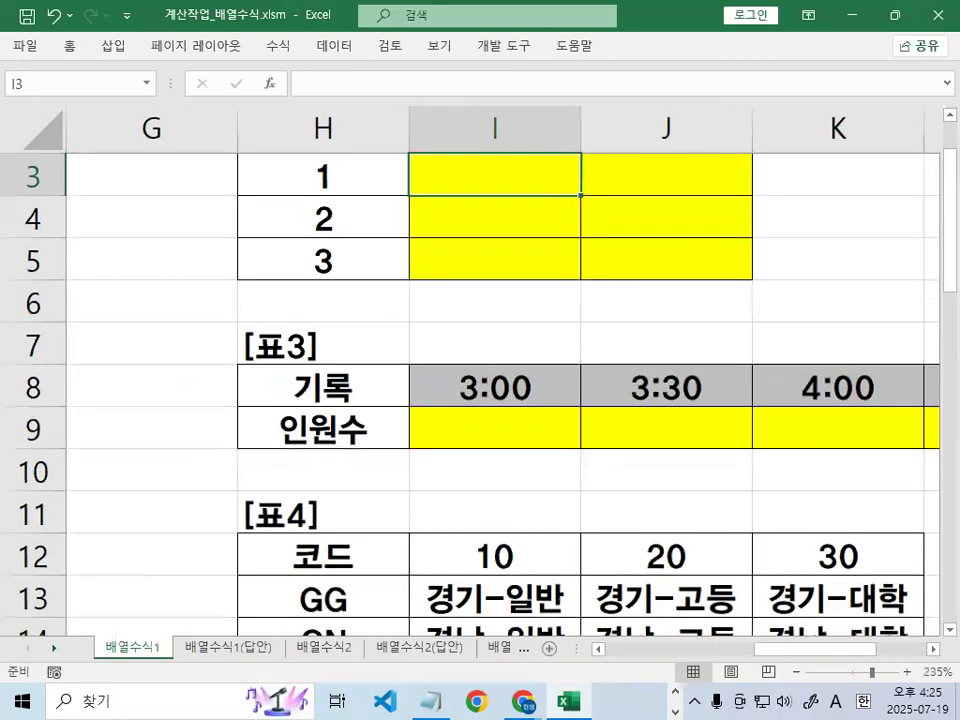
pyautogui.click(932, 649)
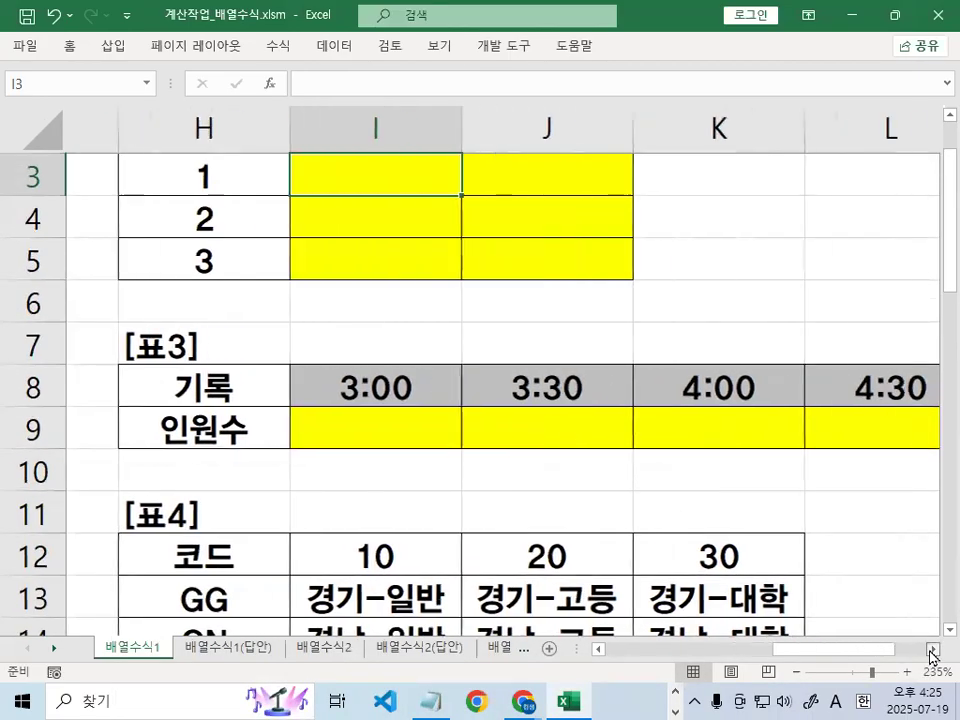
pyautogui.scroll(1, 366, 306)
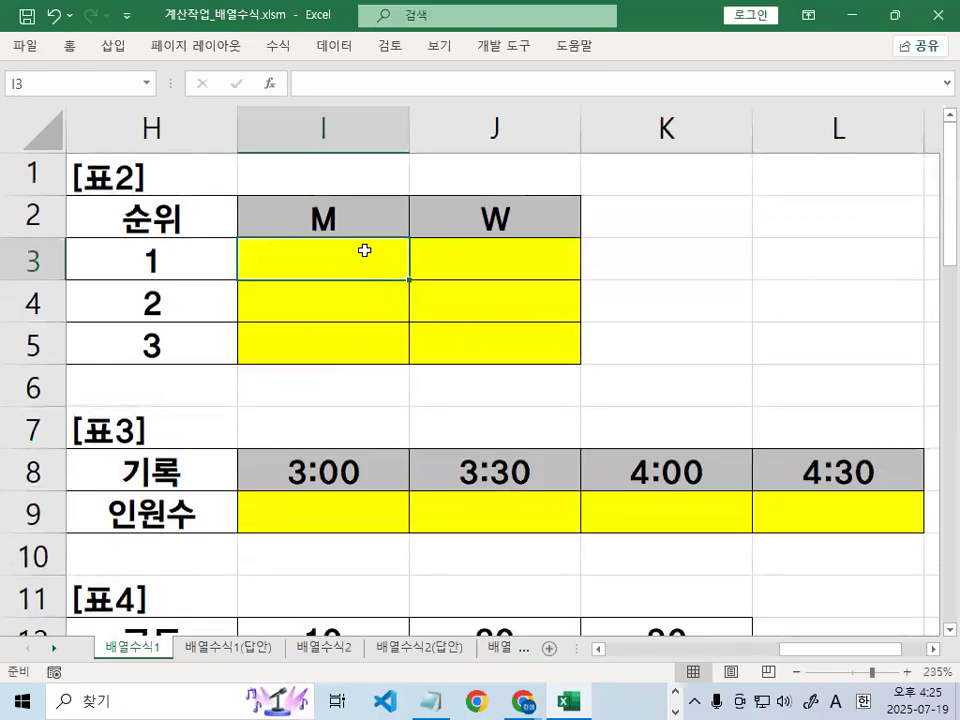
pyautogui.write('=')
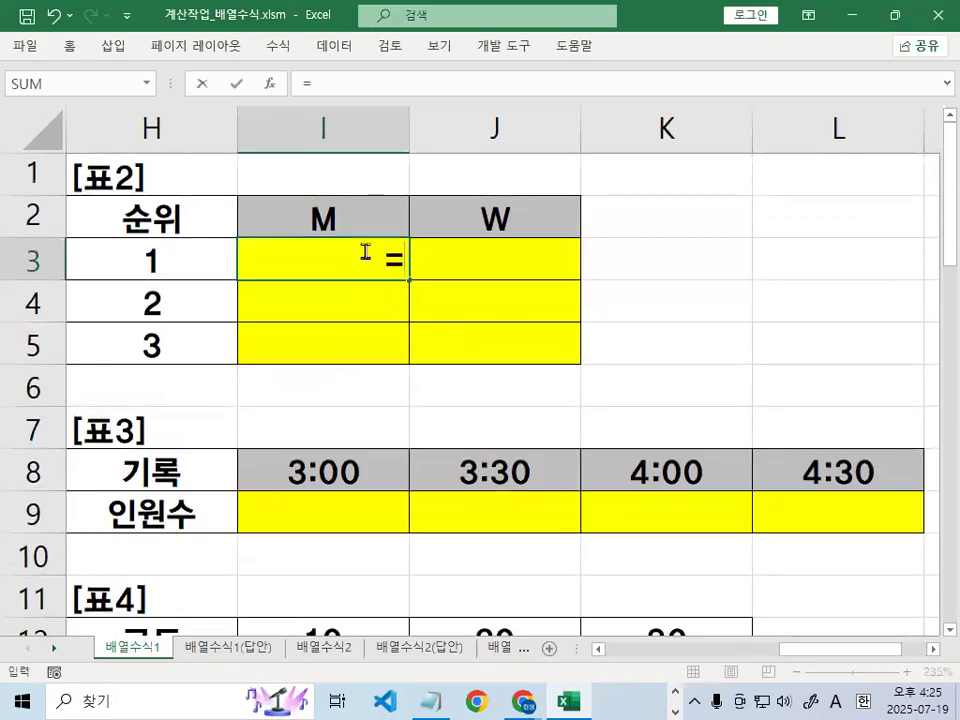
pyautogui.write('SM')
pyautogui.press('Tab')
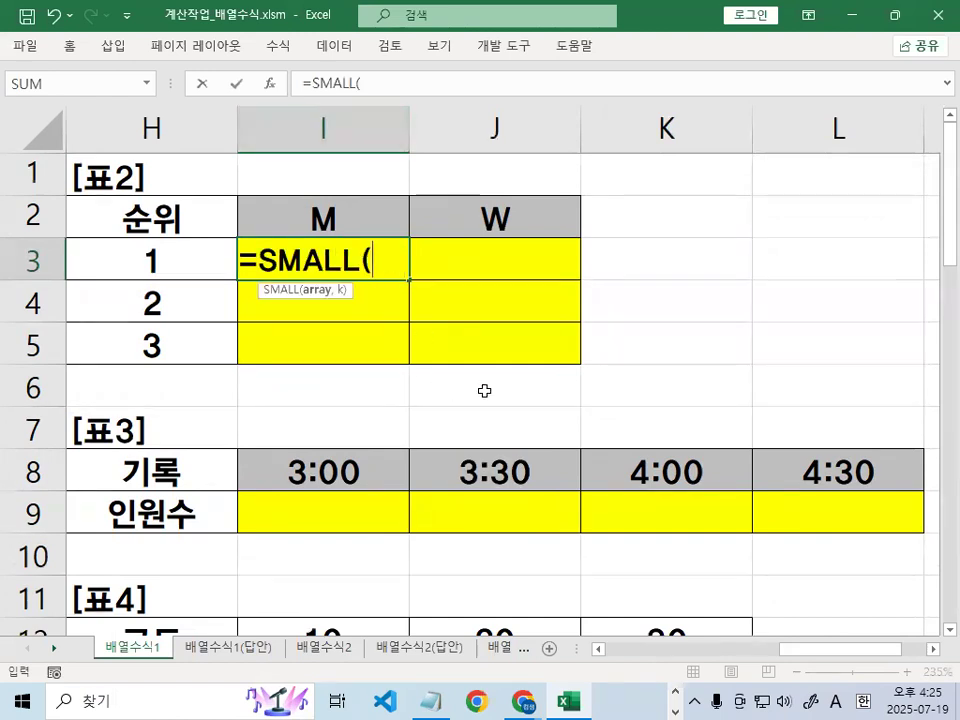
pyautogui.write('IF')
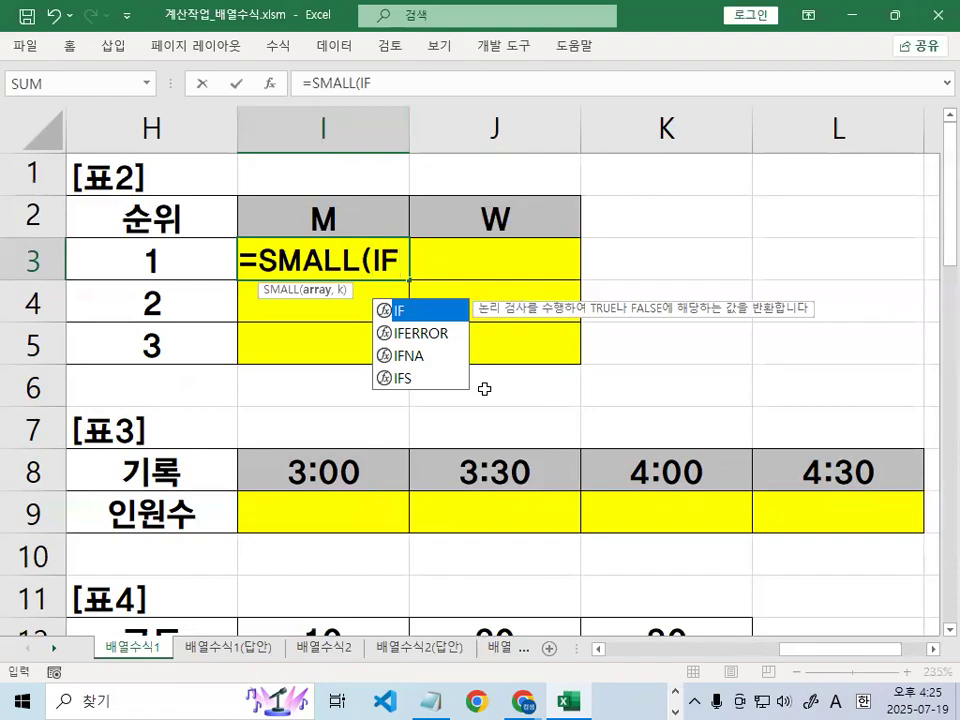
pyautogui.write('((')
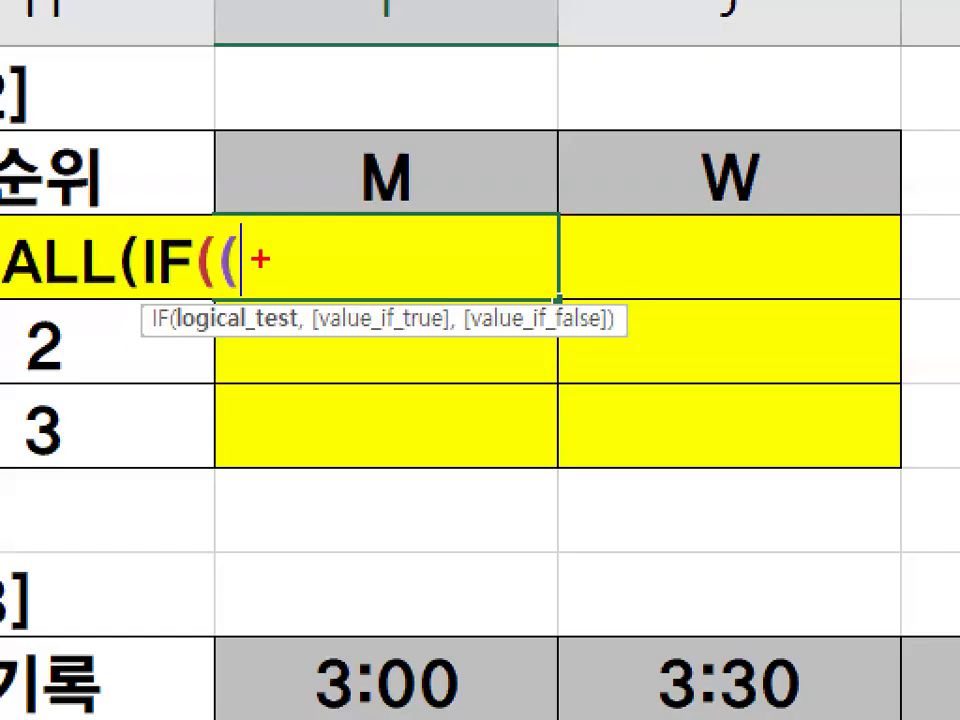
# - Mark the M and W headings of [표2] with temporary pen strokes and examine the 선수코드 column of [표1]
pyautogui.moveTo(250, 262); pyautogui.dragTo(405, 300)
pyautogui.moveTo(250, 298); pyautogui.dragTo(360, 242)
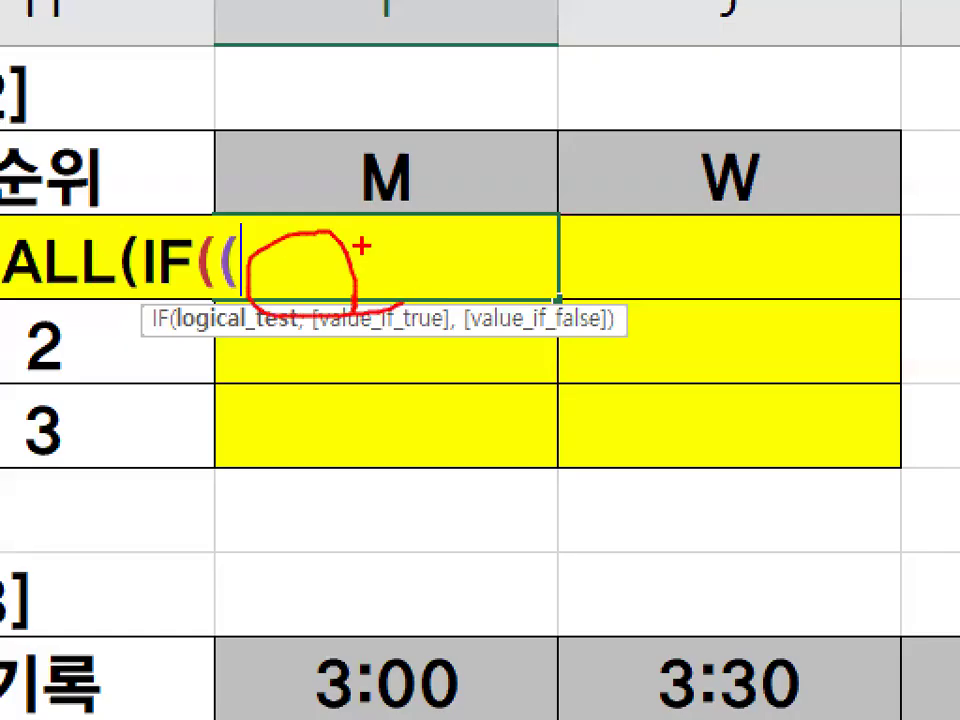
pyautogui.moveTo(345, 138); pyautogui.dragTo(440, 188)
pyautogui.moveTo(762, 203); pyautogui.dragTo(836, 208)
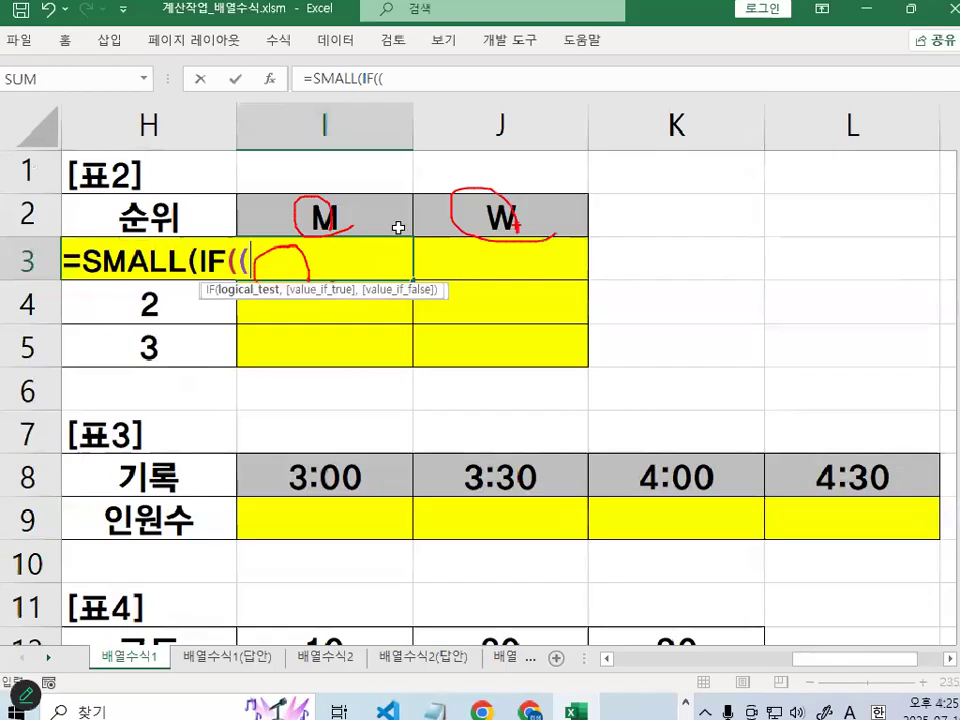
pyautogui.press('e')
pyautogui.moveTo(376, 207); pyautogui.dragTo(374, 150)
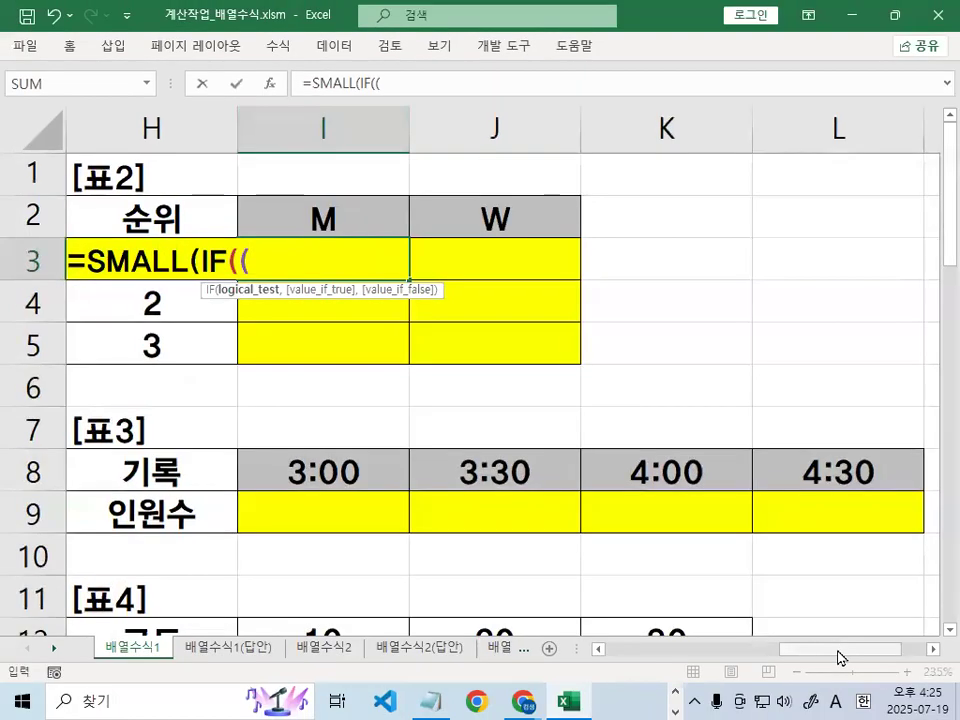
pyautogui.moveTo(836, 650); pyautogui.dragTo(563, 668)
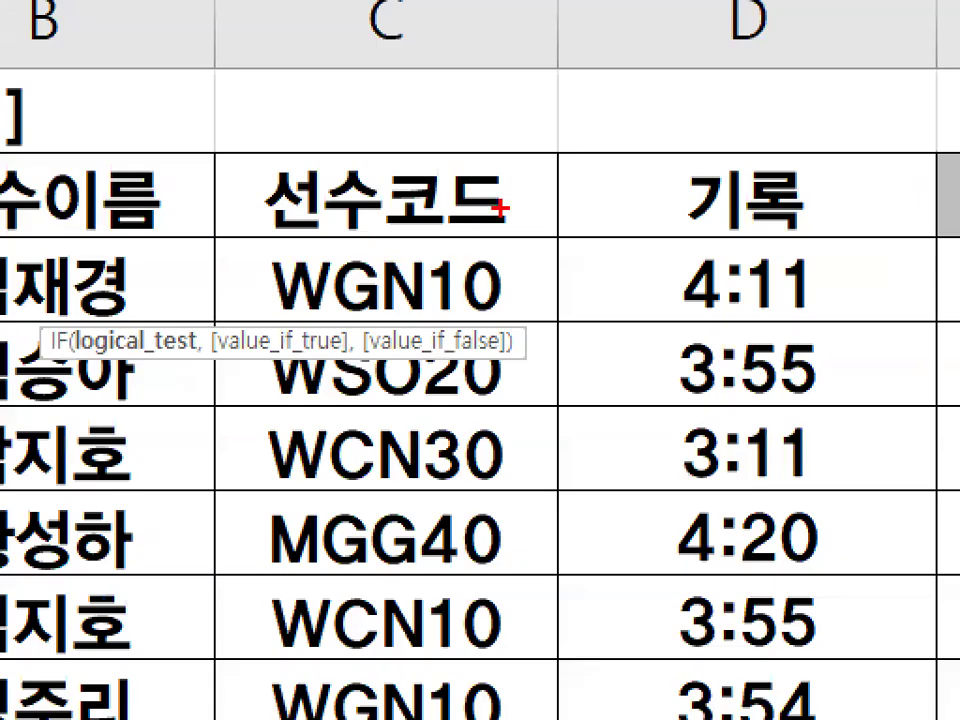
pyautogui.moveTo(430, 223); pyautogui.dragTo(437, 230)
pyautogui.moveTo(490, 616)
pyautogui.mouseDown()
pyautogui.moveTo(396, 686)
pyautogui.moveTo(520, 522)
pyautogui.mouseUp()
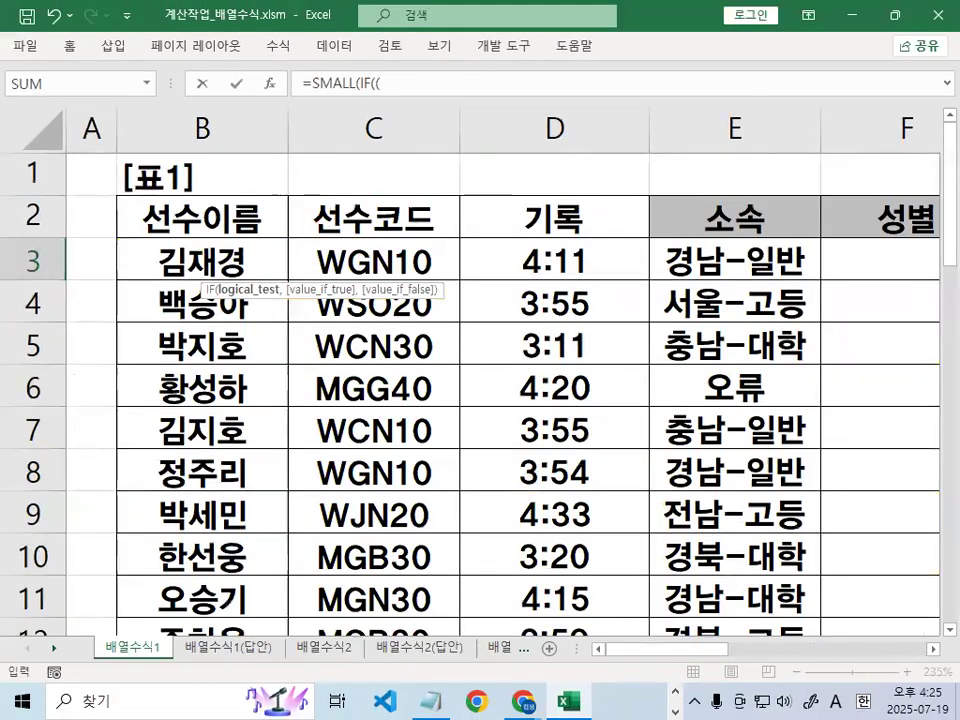
pyautogui.hscroll(6, 931, 651)
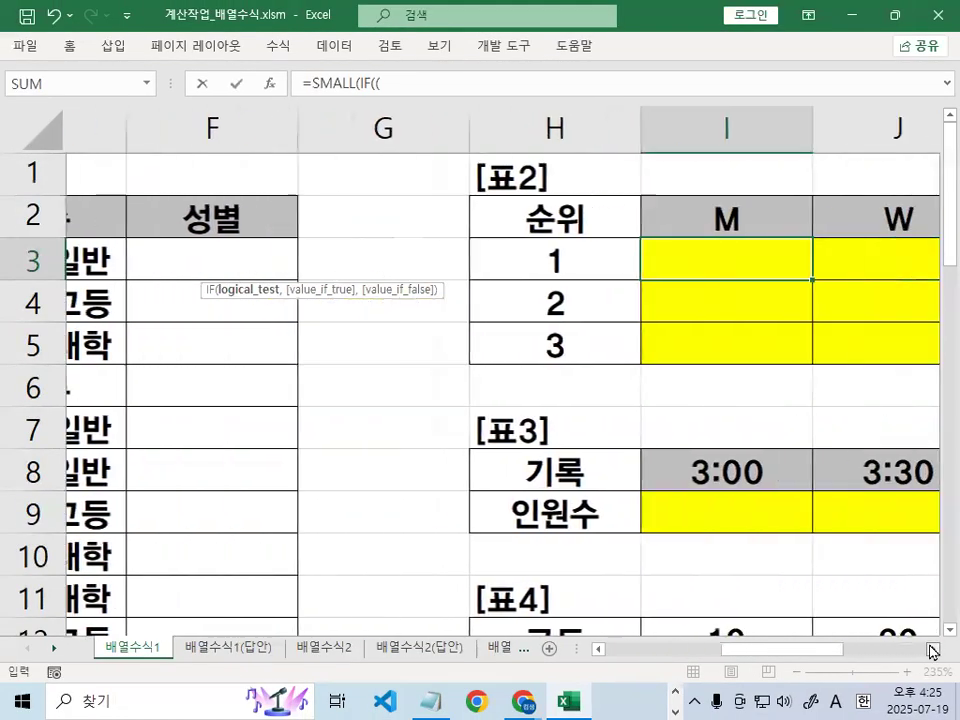
# - Add LEFT($C$3:$C$23,1) to the IF condition, with the 선수코드 range as an absolute reference
pyautogui.write('LE')
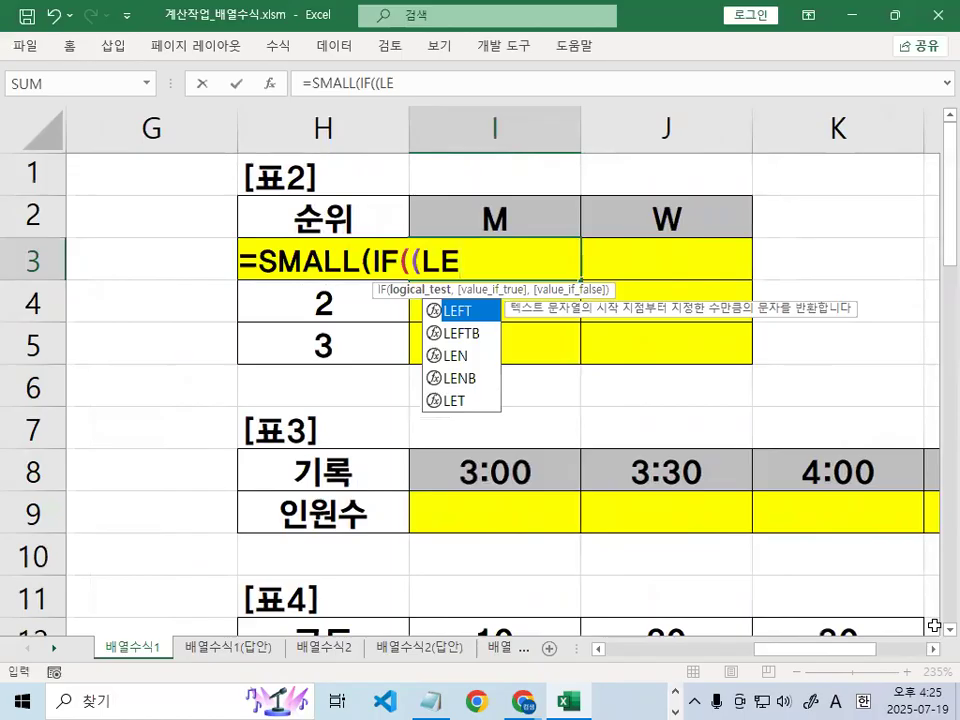
pyautogui.press('Tab')
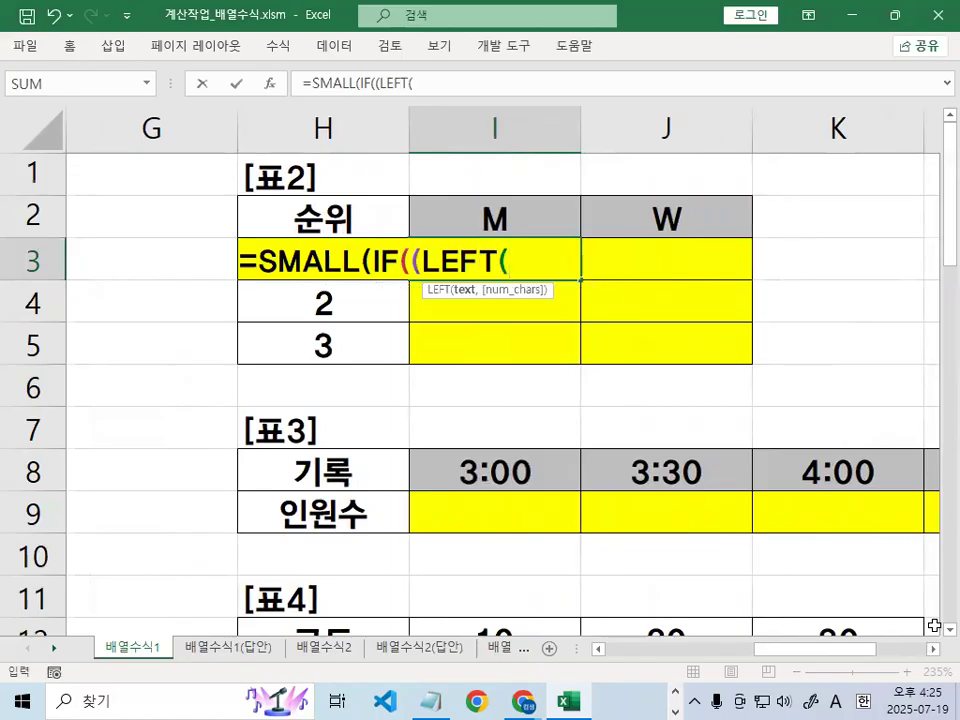
pyautogui.moveTo(866, 650); pyautogui.dragTo(800, 650)
pyautogui.moveTo(367, 268); pyautogui.dragTo(403, 550)
pyautogui.press('F4')
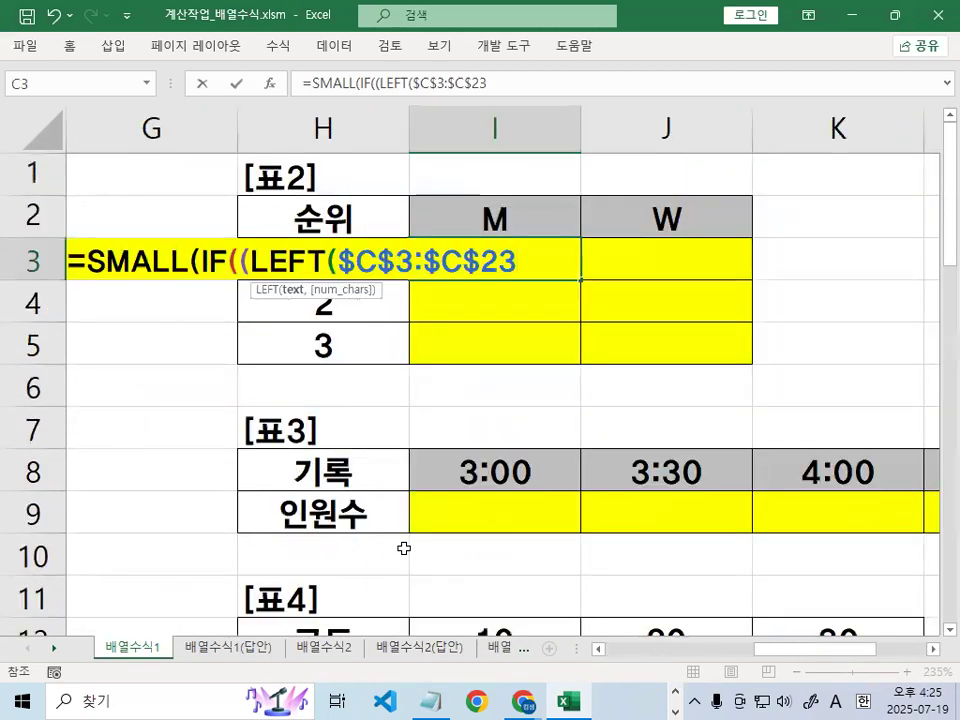
pyautogui.moveTo(512, 291); pyautogui.dragTo(752, 291)
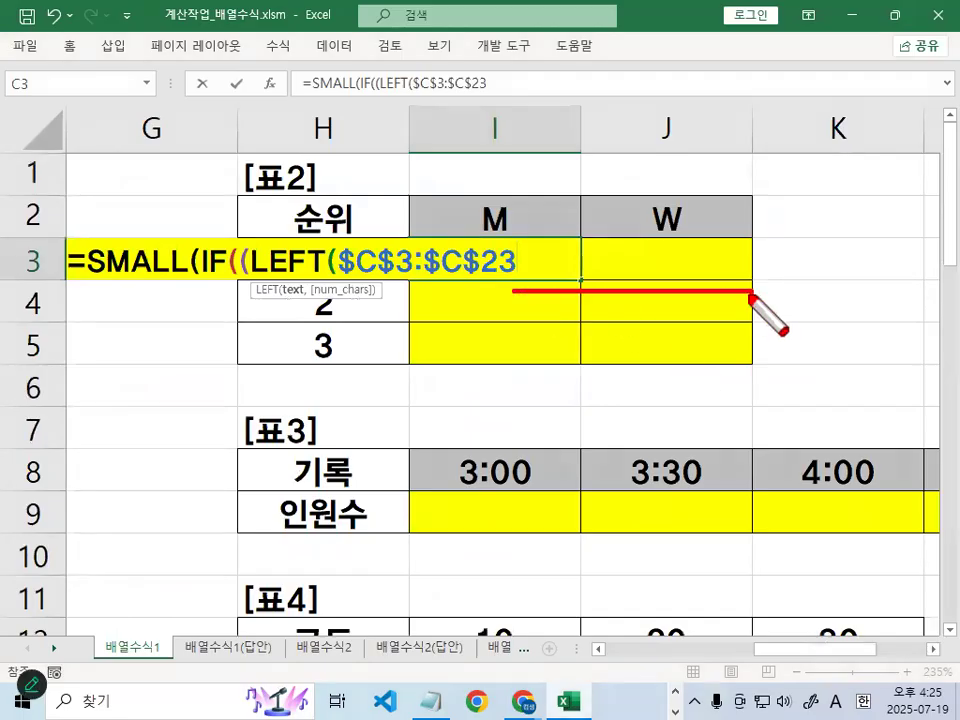
pyautogui.press('Escape')
pyautogui.write(',')
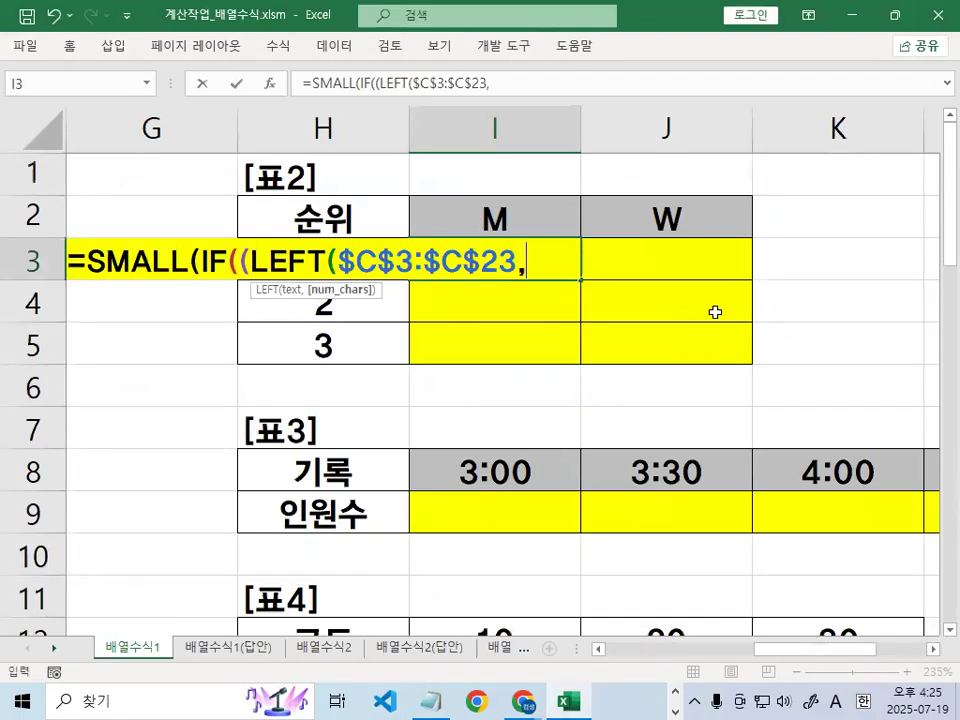
pyautogui.write('1)')
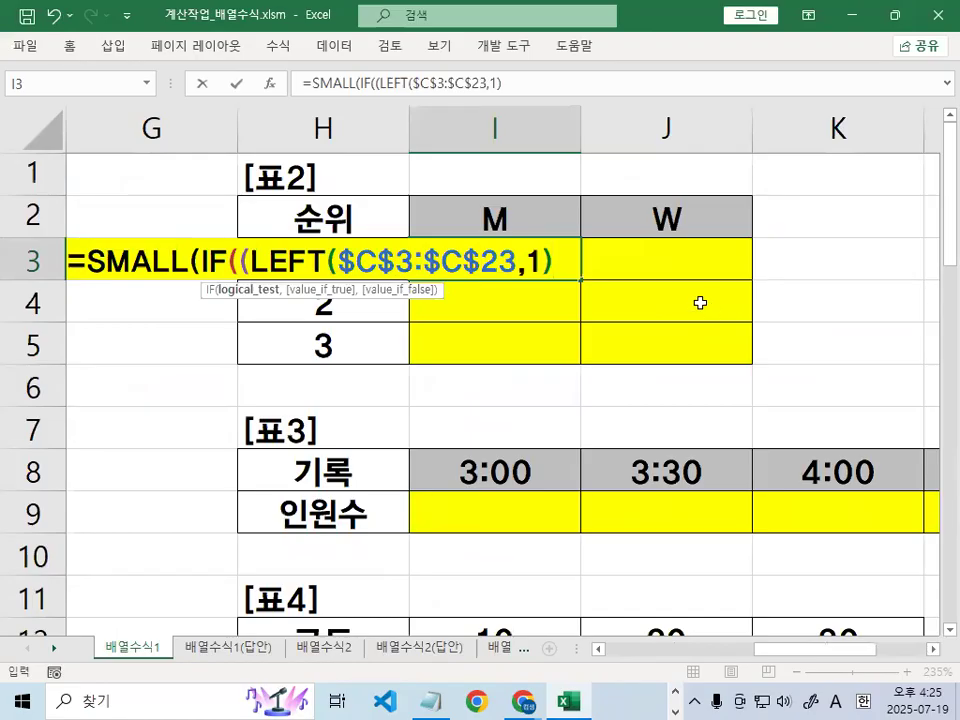
# - Sketch the extracted first letters as a column and mark the LEFT expression and M heading, clearing the marks at the end
pyautogui.hotkey('ctrl', 'alt', 'g')
pyautogui.moveTo(530, 233); pyautogui.dragTo(552, 287)
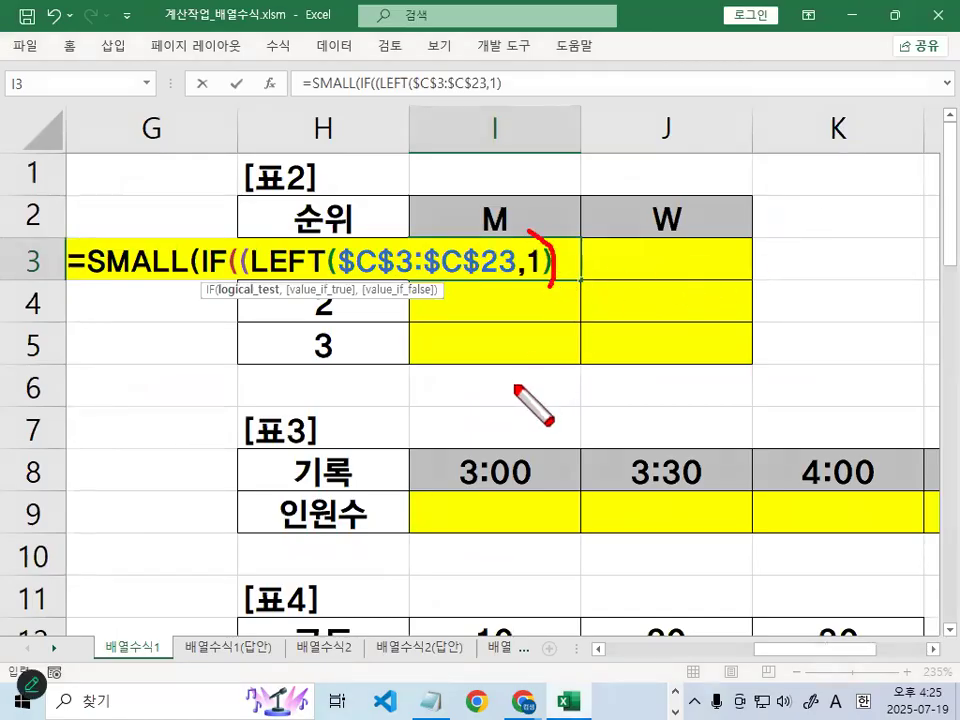
pyautogui.moveTo(431, 330); pyautogui.dragTo(430, 578)
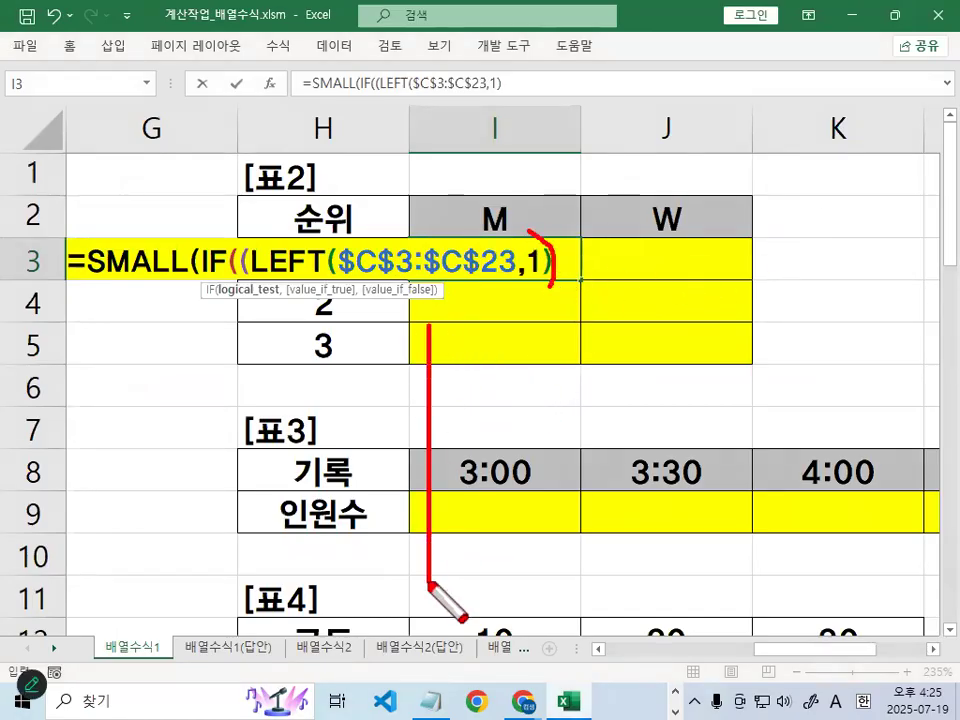
pyautogui.moveTo(430, 322)
pyautogui.mouseDown()
pyautogui.moveTo(520, 480)
pyautogui.moveTo(440, 597)
pyautogui.mouseUp()
pyautogui.moveTo(493, 307); pyautogui.dragTo(436, 430)
pyautogui.moveTo(493, 385)
pyautogui.mouseDown()
pyautogui.moveTo(459, 470)
pyautogui.moveTo(472, 521)
pyautogui.mouseUp()
pyautogui.moveTo(478, 192)
pyautogui.mouseDown()
pyautogui.moveTo(521, 253)
pyautogui.moveTo(550, 248)
pyautogui.mouseUp()
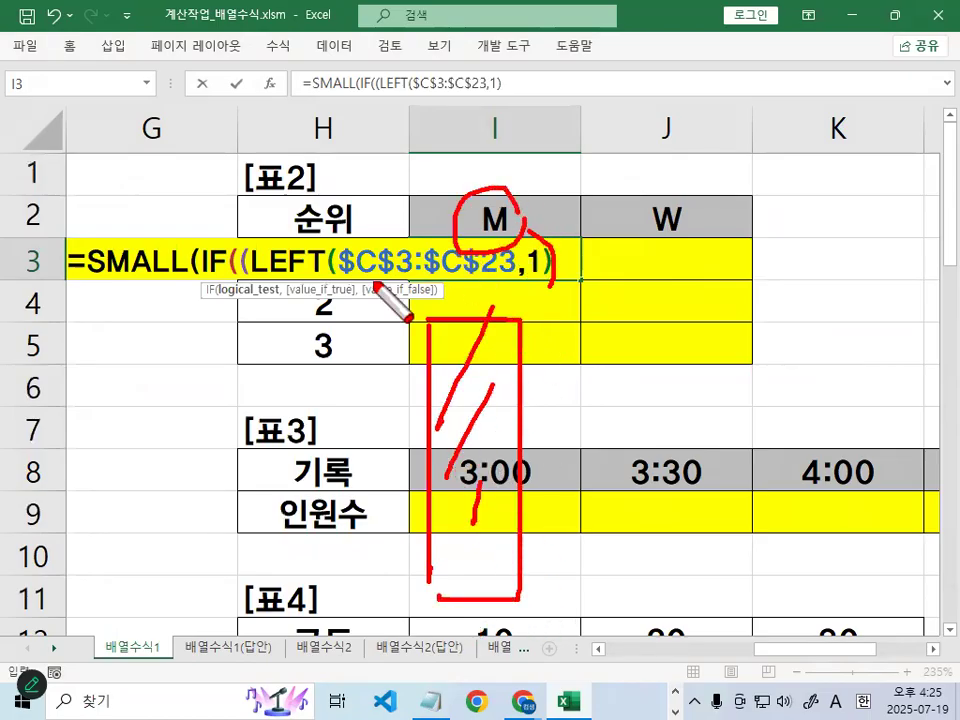
pyautogui.moveTo(282, 285)
pyautogui.mouseDown()
pyautogui.moveTo(489, 283)
pyautogui.moveTo(552, 242)
pyautogui.mouseUp()
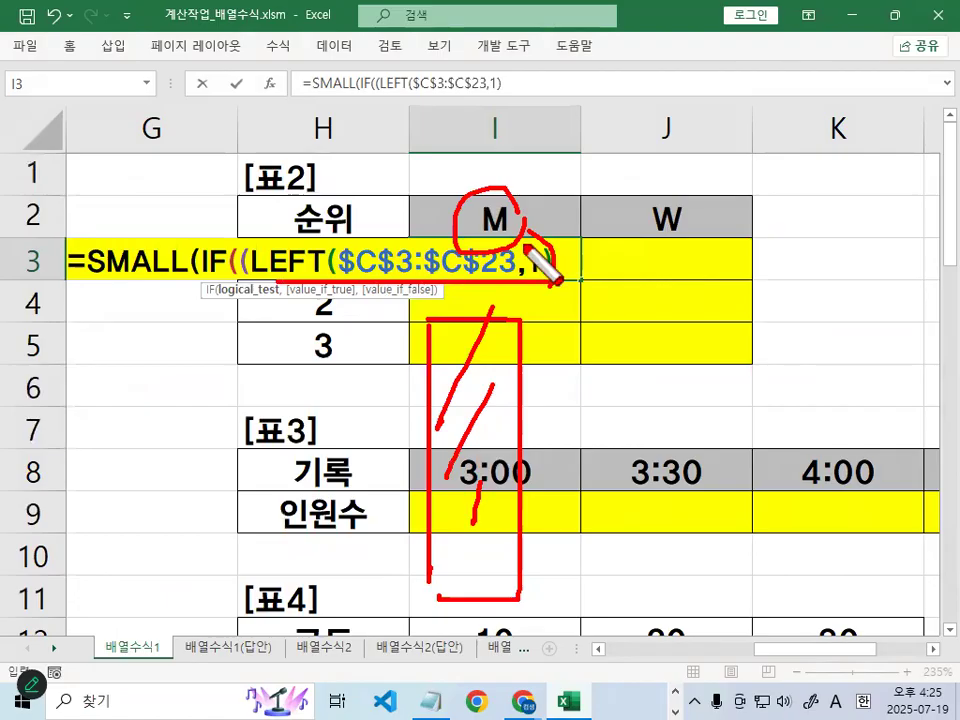
pyautogui.moveTo(467, 163); pyautogui.dragTo(522, 148)
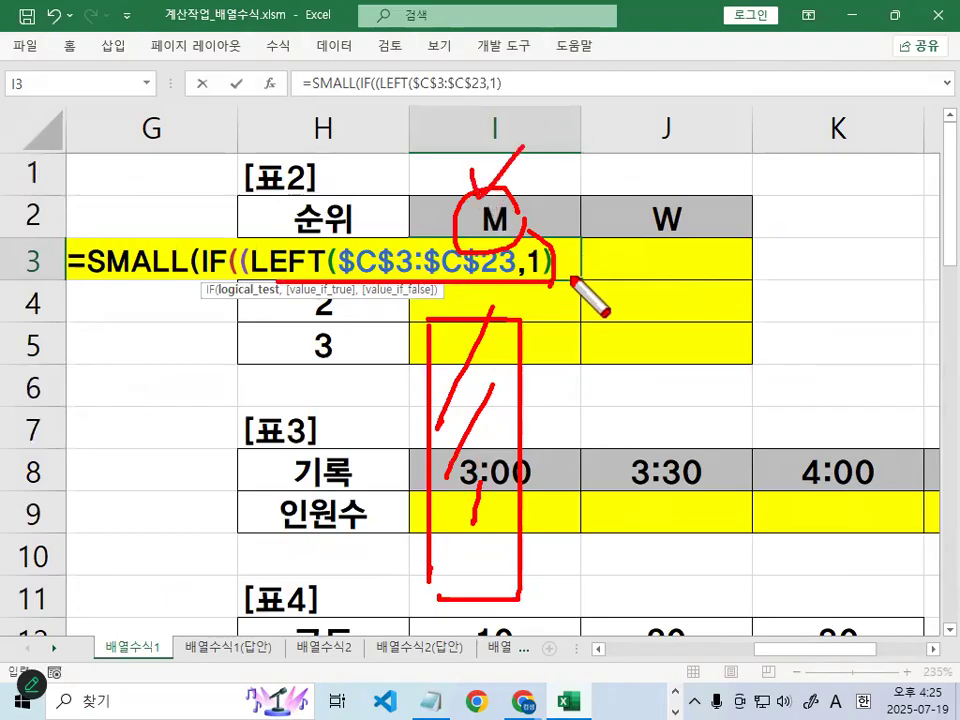
pyautogui.press('Escape')
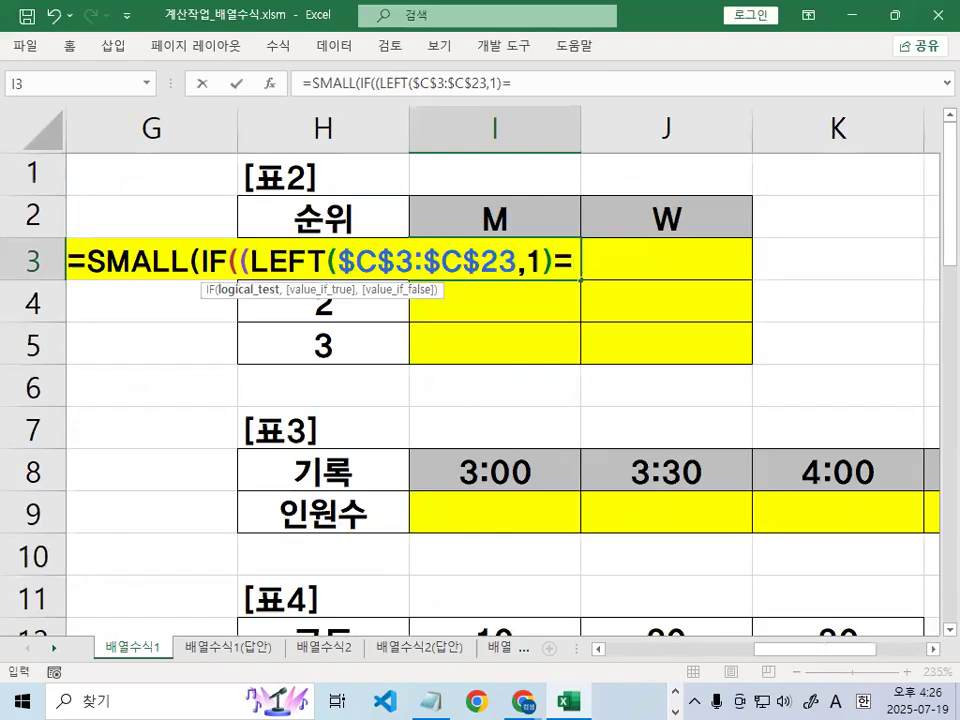
# - Extend the condition with = and a reference to the M heading in I2
pyautogui.moveTo(628, 381)
pyautogui.mouseDown()
pyautogui.moveTo(611, 427)
pyautogui.moveTo(672, 445)
pyautogui.mouseUp()
pyautogui.moveTo(585, 250)
pyautogui.mouseDown()
pyautogui.moveTo(552, 269)
pyautogui.moveTo(591, 272)
pyautogui.mouseUp()
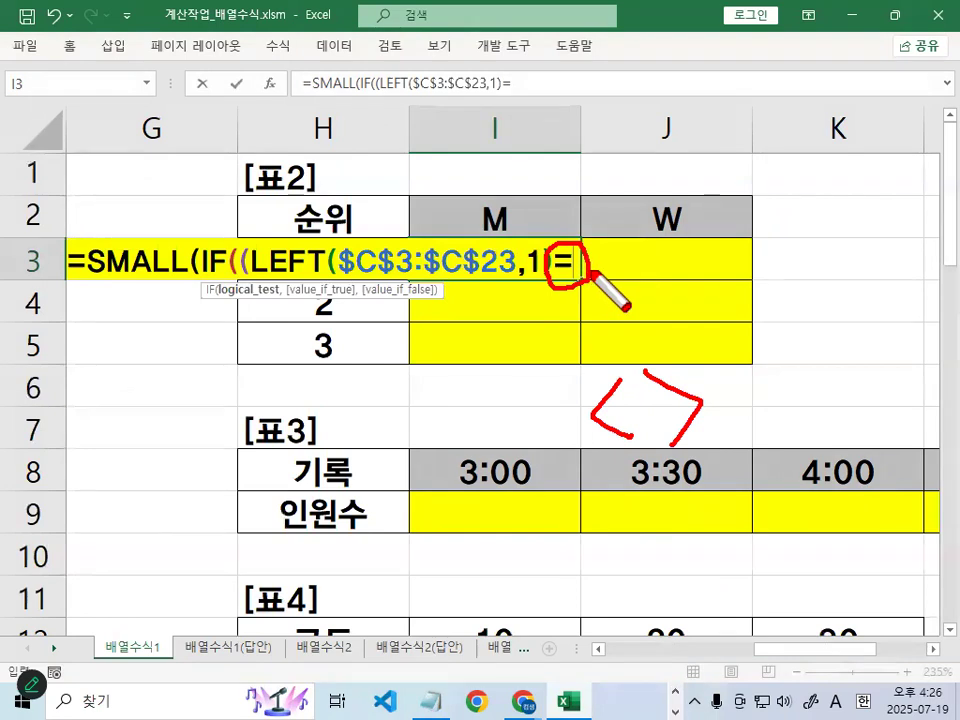
pyautogui.press('Escape')
pyautogui.click(503, 216)
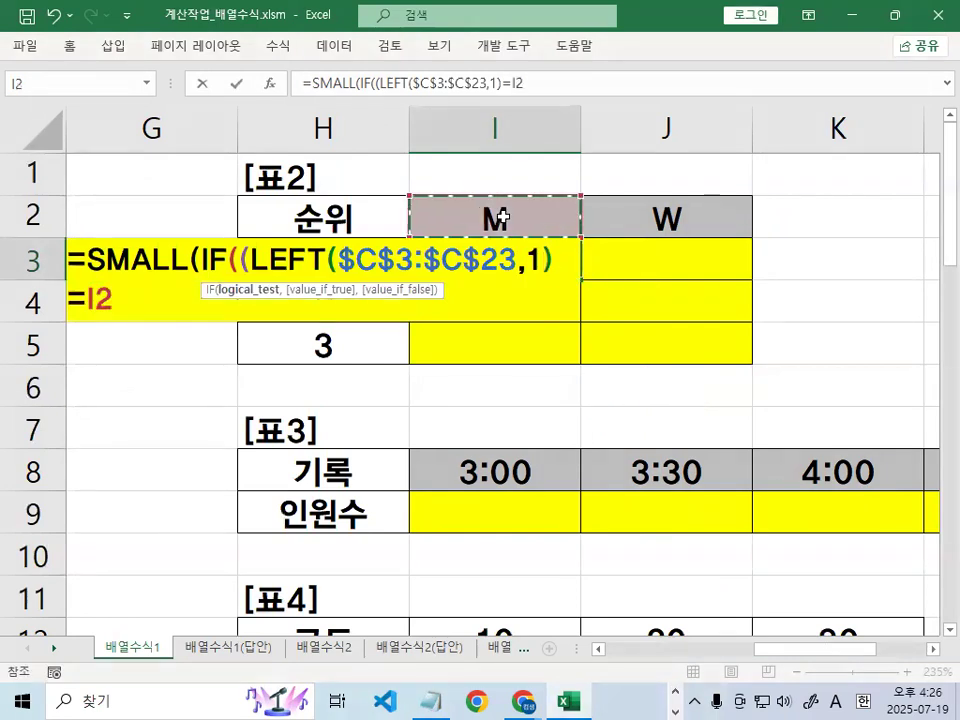
# - Mark the I2 reference and draw arrows for the fill directions across and down [표2], clearing the marks at the end
pyautogui.moveTo(490, 195)
pyautogui.mouseDown()
pyautogui.moveTo(430, 157)
pyautogui.moveTo(388, 234)
pyautogui.mouseUp()
pyautogui.press('Escape')
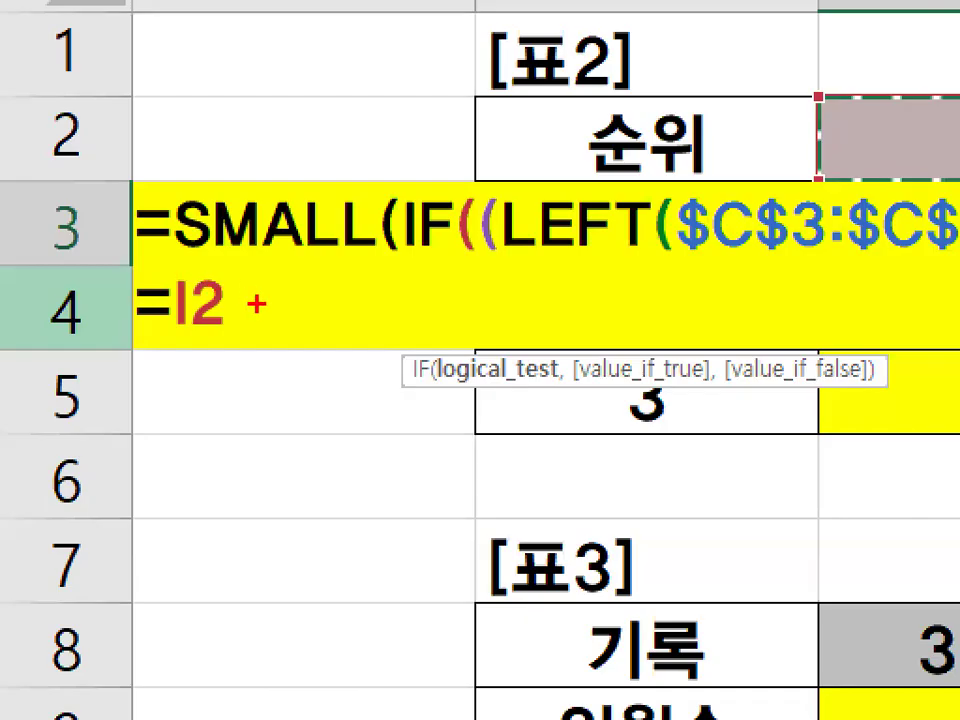
pyautogui.moveTo(257, 303); pyautogui.dragTo(188, 325)
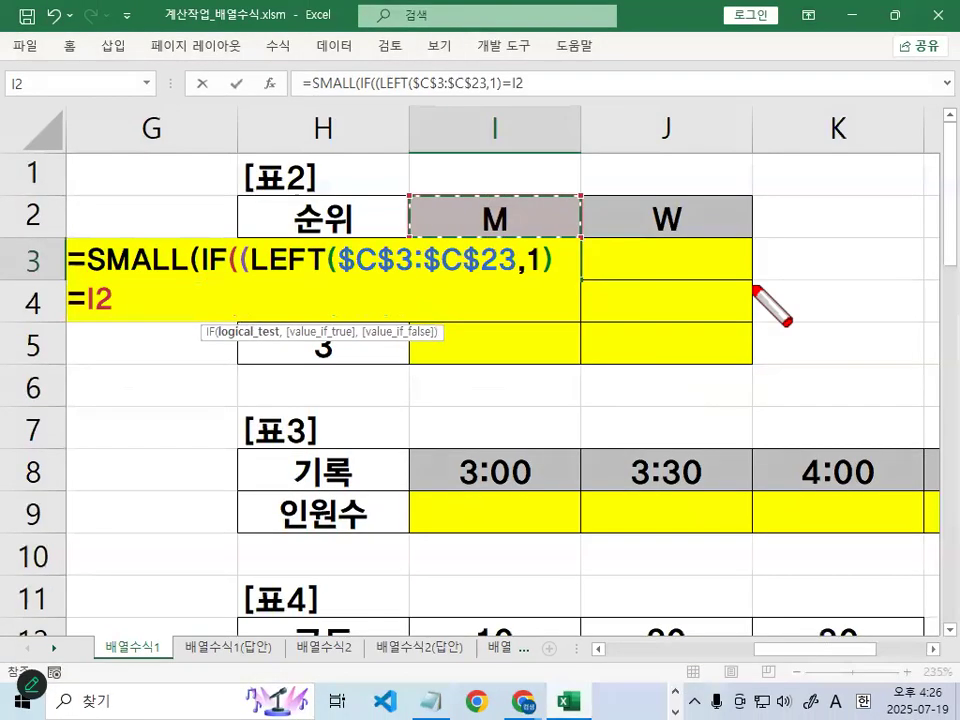
pyautogui.moveTo(753, 276)
pyautogui.mouseDown()
pyautogui.moveTo(752, 385)
pyautogui.moveTo(736, 354)
pyautogui.moveTo(778, 332)
pyautogui.mouseUp()
pyautogui.moveTo(530, 291)
pyautogui.mouseDown()
pyautogui.moveTo(701, 286)
pyautogui.moveTo(690, 306)
pyautogui.mouseUp()
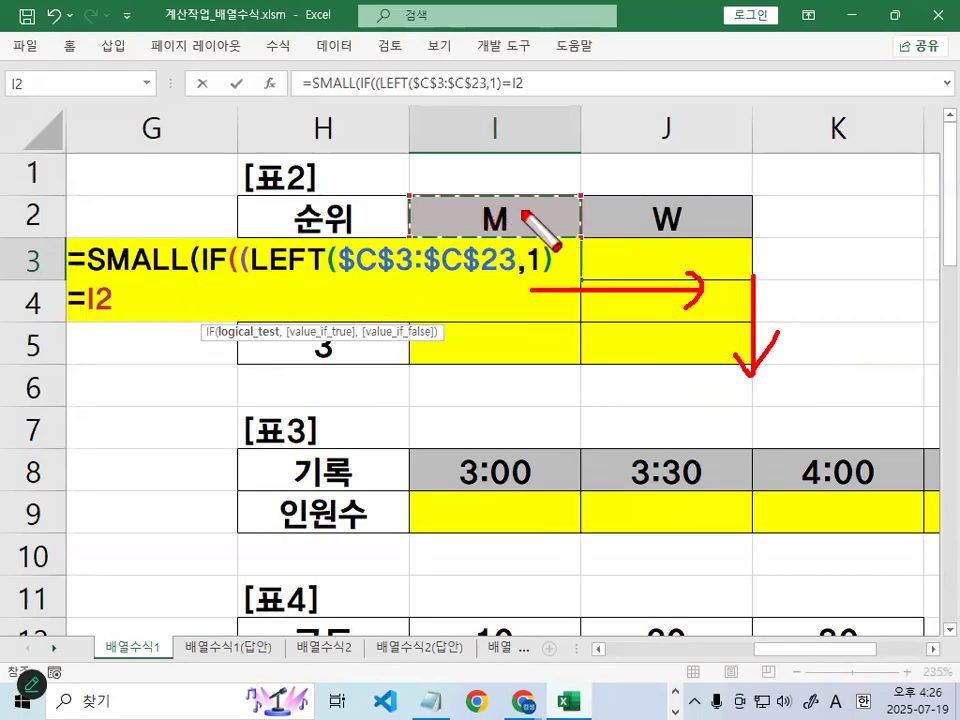
pyautogui.moveTo(485, 208)
pyautogui.mouseDown()
pyautogui.moveTo(527, 205)
pyautogui.moveTo(534, 302)
pyautogui.mouseUp()
pyautogui.moveTo(534, 302); pyautogui.dragTo(546, 288)
pyautogui.moveTo(565, 315)
pyautogui.mouseDown()
pyautogui.moveTo(540, 347)
pyautogui.moveTo(572, 340)
pyautogui.mouseUp()
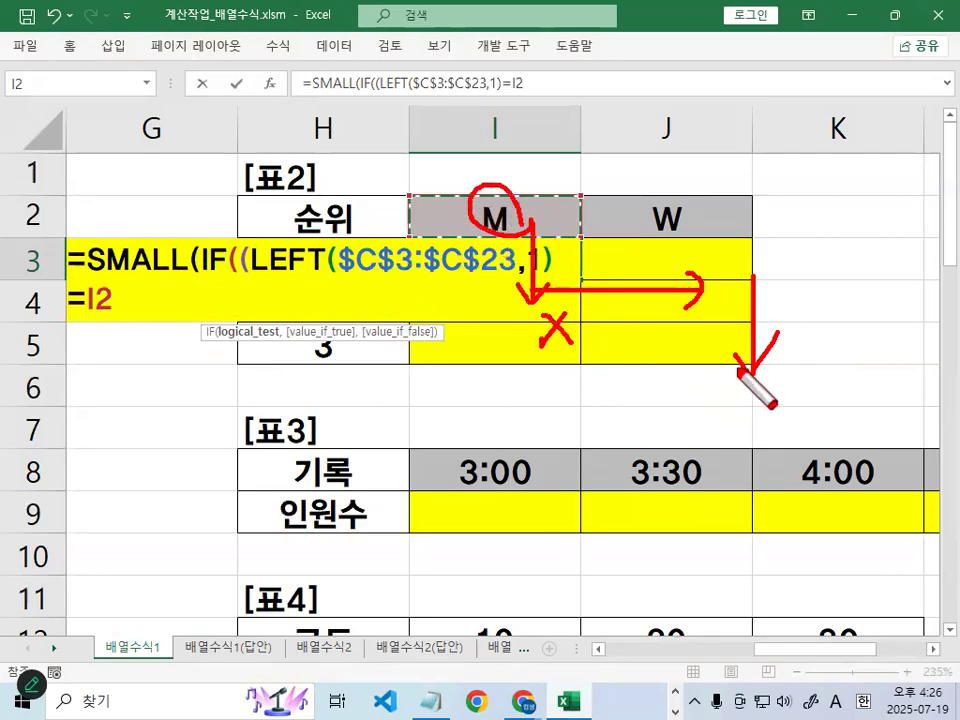
pyautogui.press('Escape')
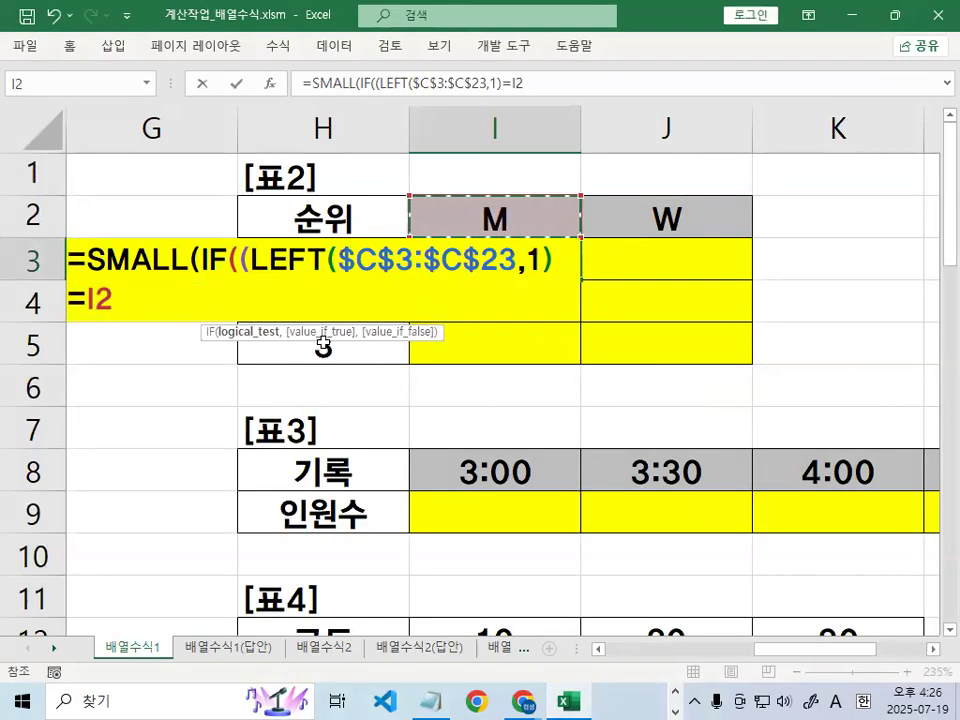
# - Fix only the row of the heading reference as I$2 and close the condition's parenthesis
pyautogui.press('F4')
pyautogui.press('F4')
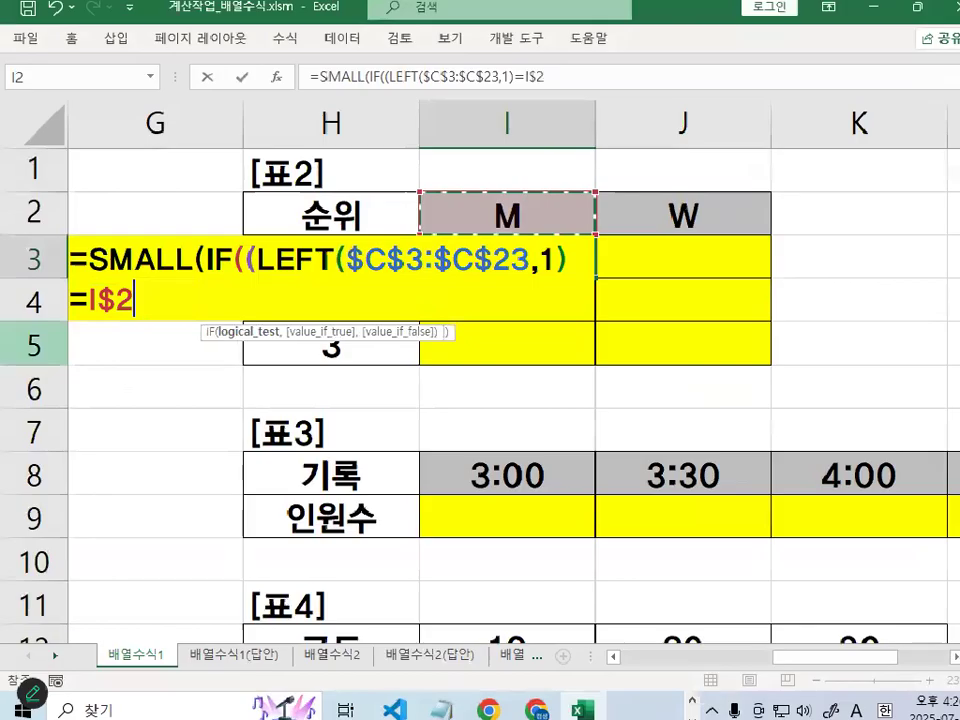
pyautogui.write(')')
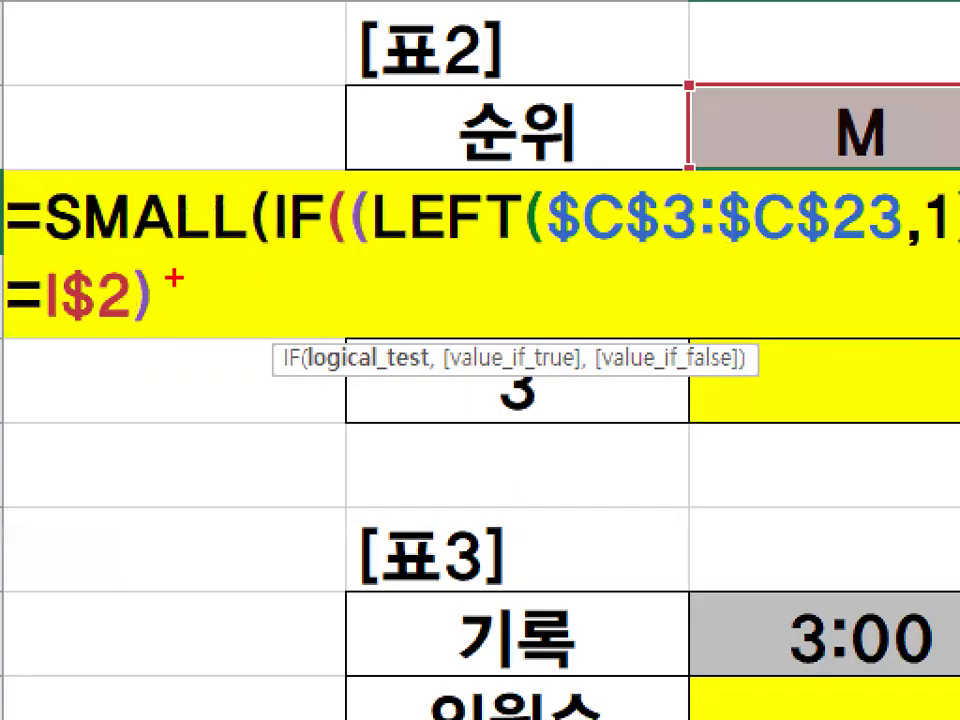
# - Add the record range D3:D23 in [표1] as IF's value_if_true argument, as the absolute reference $D$3:$D$23
pyautogui.moveTo(176, 278)
pyautogui.mouseDown()
pyautogui.moveTo(150, 332)
pyautogui.moveTo(168, 264)
pyautogui.mouseUp()
pyautogui.moveTo(236, 246); pyautogui.dragTo(300, 252)
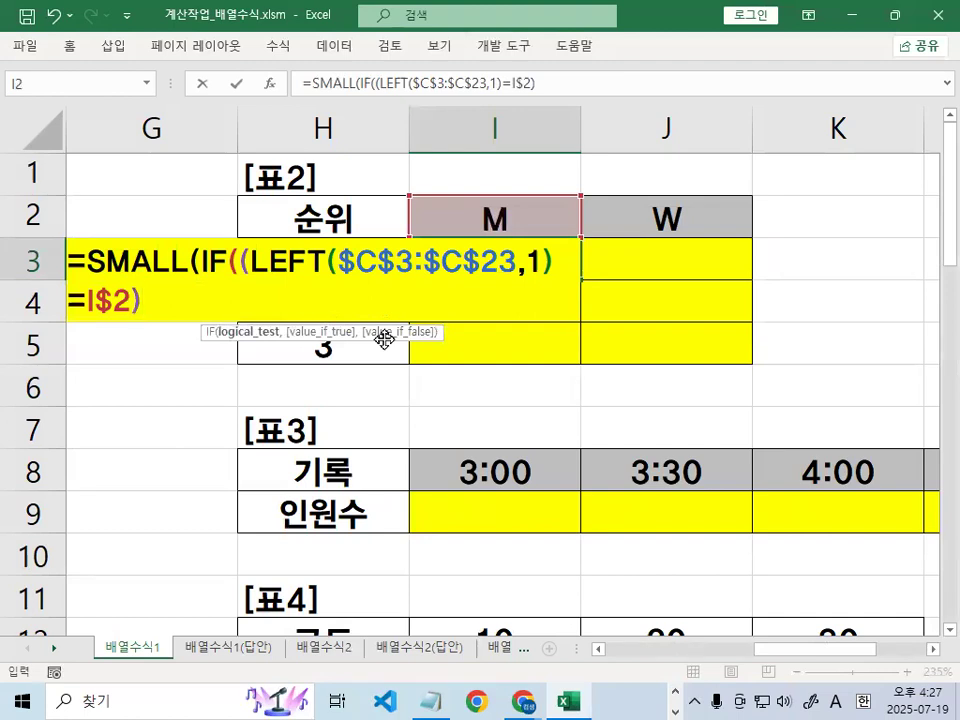
pyautogui.write(',')
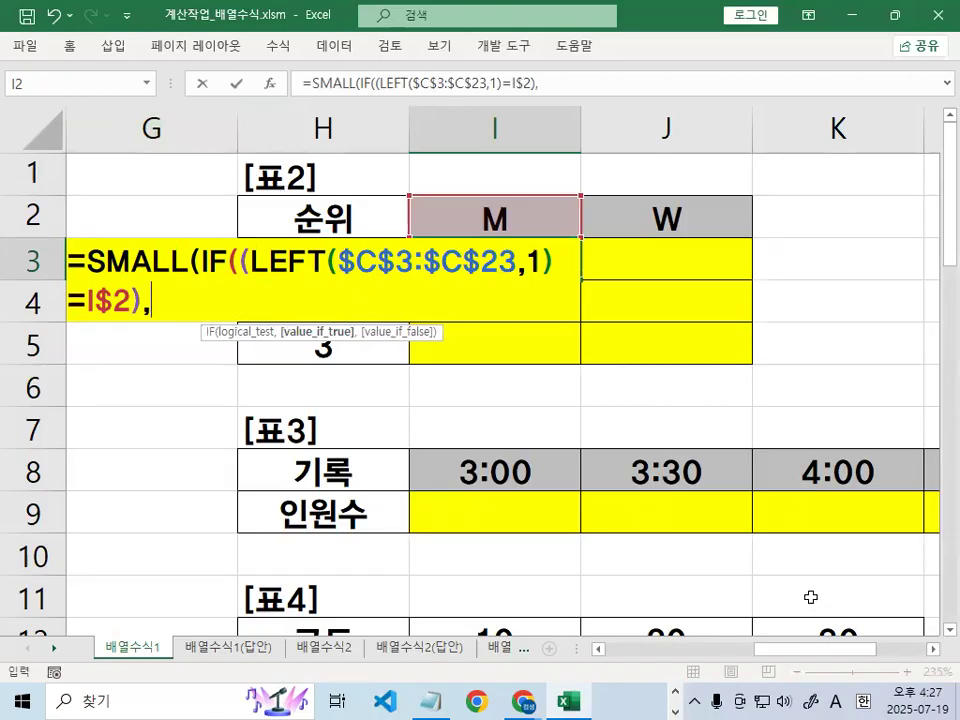
pyautogui.moveTo(862, 657); pyautogui.dragTo(712, 658)
pyautogui.moveTo(493, 253); pyautogui.dragTo(578, 596)
pyautogui.press('F4')
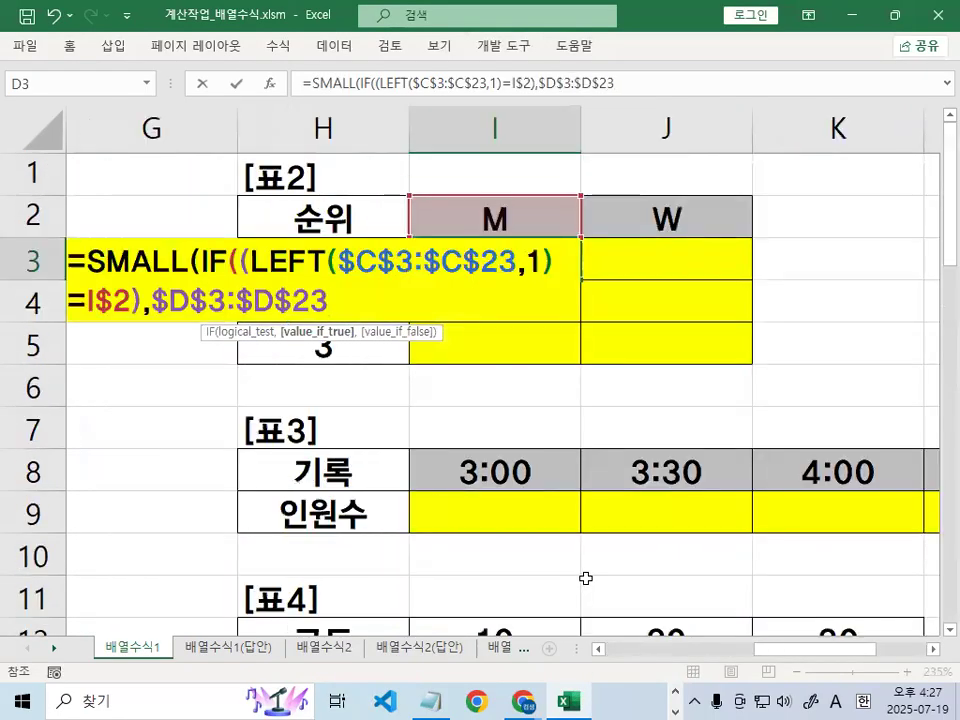
# - Underline SMALL and handwrite MIN above it, sketch a curve over the formula, and clear the marks at the end
pyautogui.moveTo(93, 271); pyautogui.dragTo(186, 274)
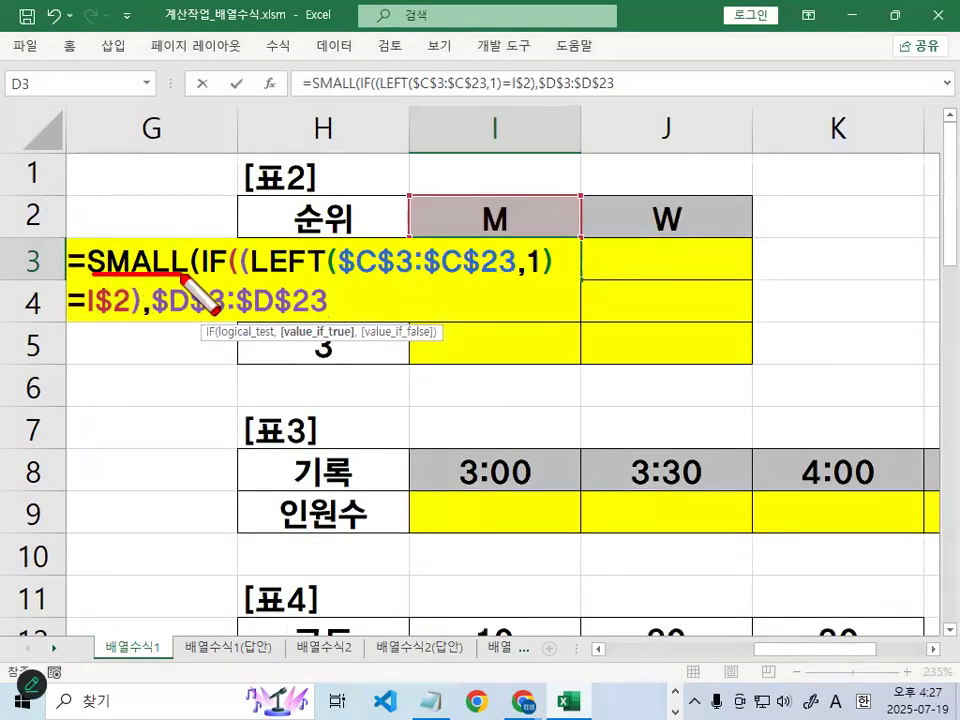
pyautogui.moveTo(142, 210)
pyautogui.mouseDown()
pyautogui.moveTo(150, 175)
pyautogui.moveTo(172, 160)
pyautogui.moveTo(180, 205)
pyautogui.moveTo(222, 198)
pyautogui.moveTo(256, 165)
pyautogui.mouseUp()
pyautogui.moveTo(306, 221); pyautogui.dragTo(300, 311)
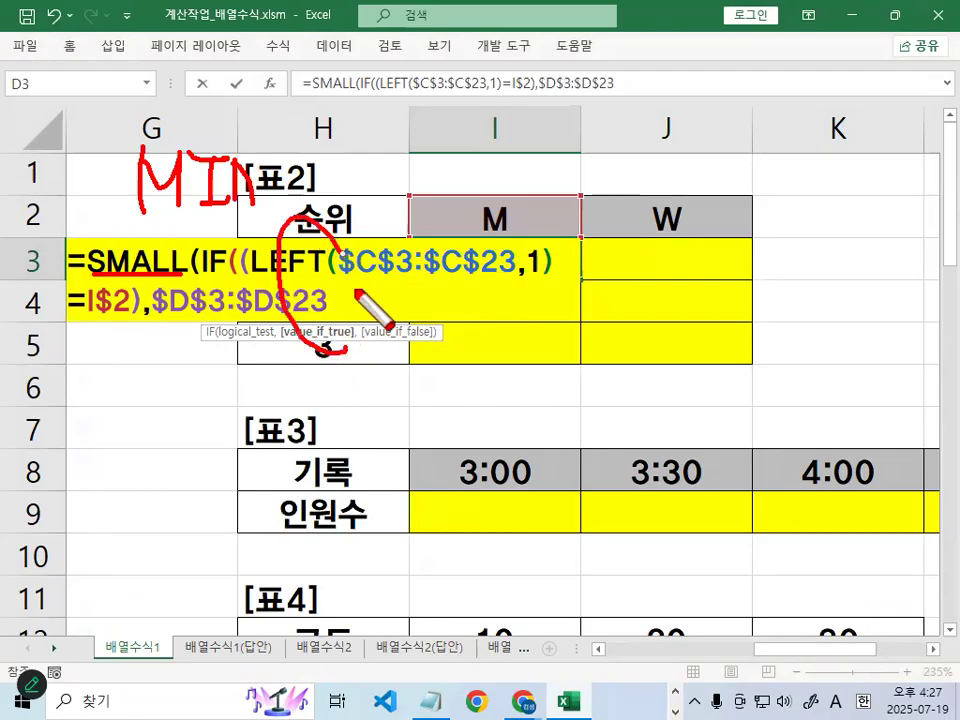
pyautogui.press('Escape')
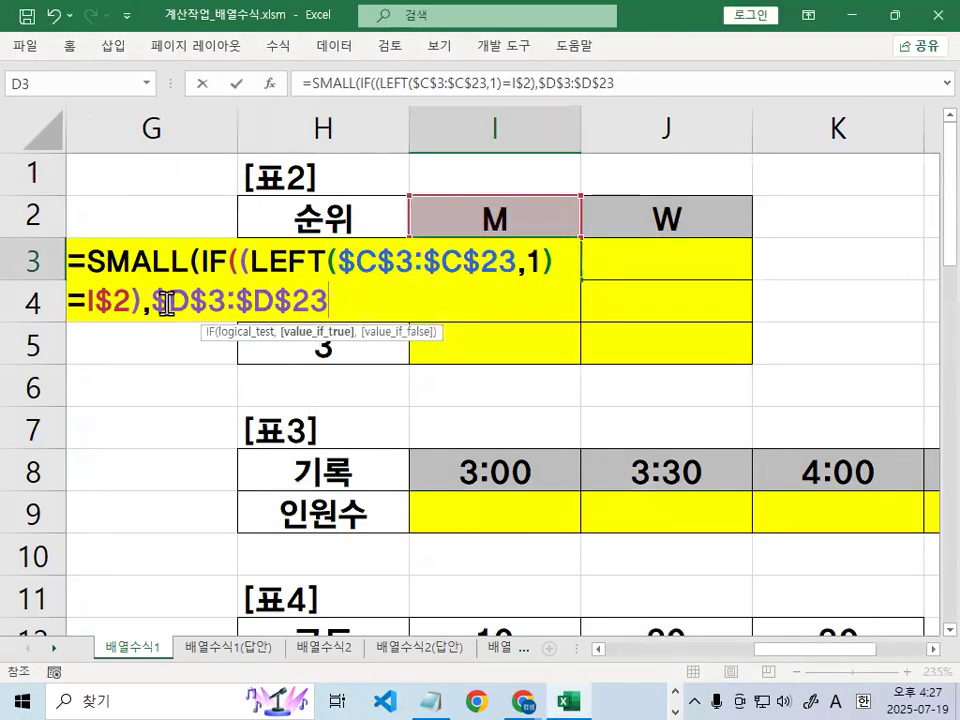
# - Mark the LEFT expression, the M heading and the $D$3:$D$23 range, sketch a hatched column below, and clear the marks at the end
pyautogui.hotkey('ctrl', '2')
pyautogui.moveTo(252, 282); pyautogui.dragTo(470, 281)
pyautogui.moveTo(500, 197)
pyautogui.mouseDown()
pyautogui.moveTo(474, 215)
pyautogui.moveTo(498, 198)
pyautogui.moveTo(516, 244)
pyautogui.mouseUp()
pyautogui.moveTo(168, 320)
pyautogui.mouseDown()
pyautogui.moveTo(208, 320)
pyautogui.moveTo(200, 605)
pyautogui.moveTo(349, 381)
pyautogui.moveTo(210, 362)
pyautogui.mouseUp()
pyautogui.moveTo(284, 366); pyautogui.dragTo(187, 436)
pyautogui.moveTo(292, 408); pyautogui.dragTo(222, 490)
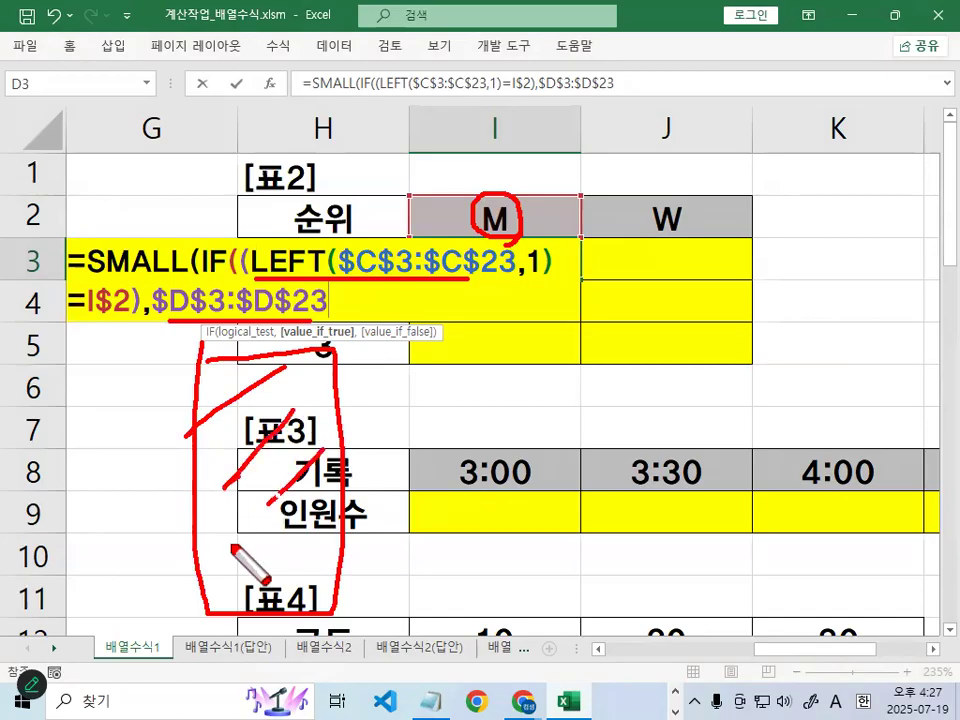
pyautogui.moveTo(300, 460); pyautogui.dragTo(230, 552)
pyautogui.press('Escape')
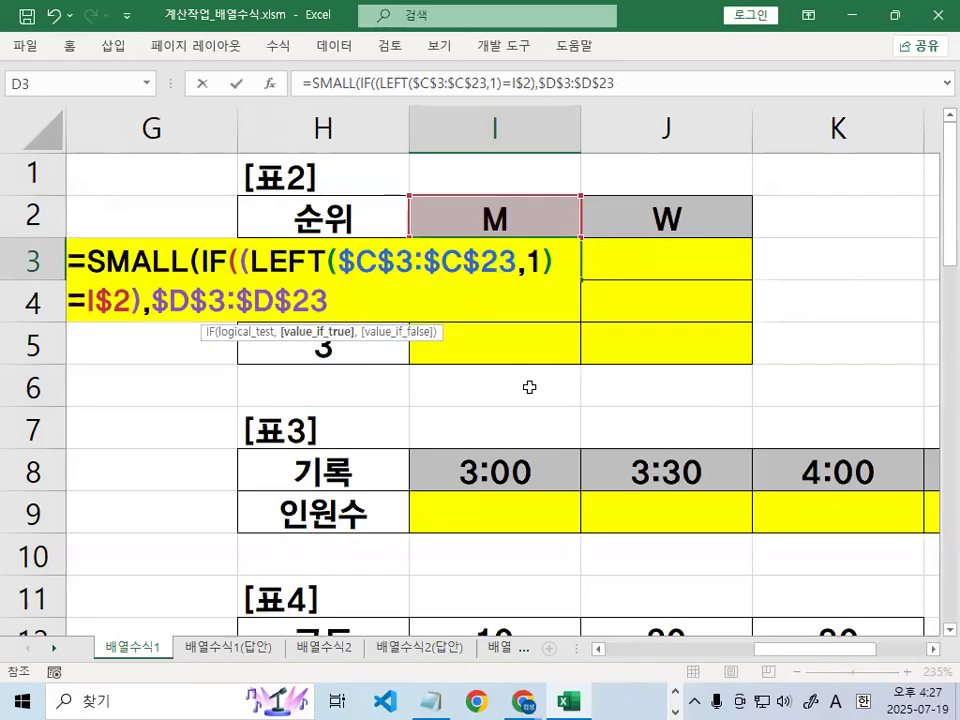
# - Close the IF function and reference the rank cell H3 as SMALL's k argument
pyautogui.write('),')
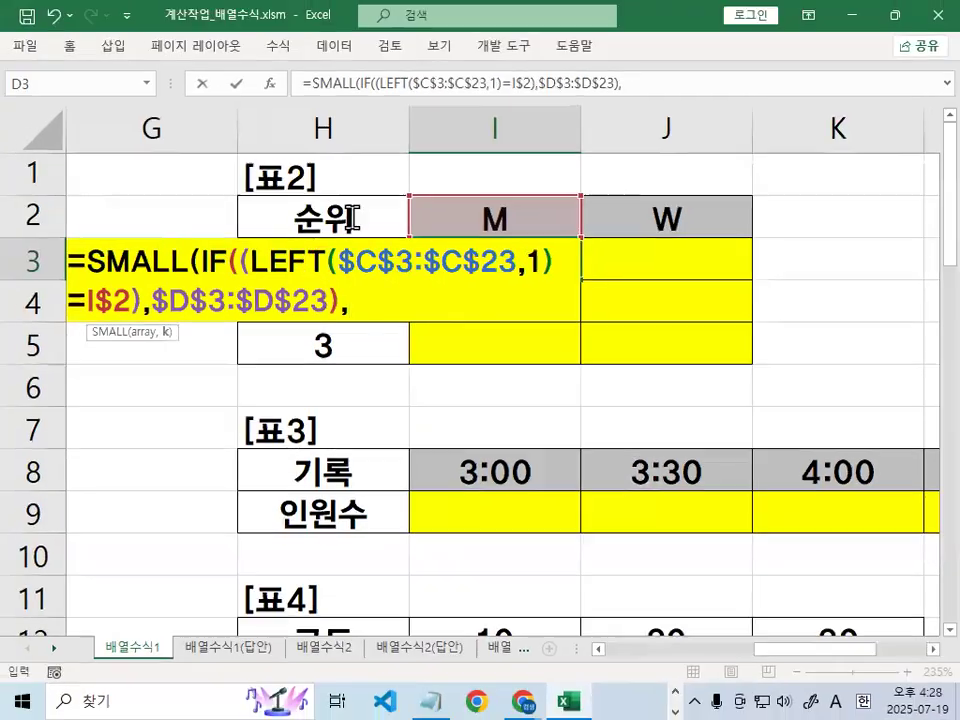
pyautogui.click(376, 187)
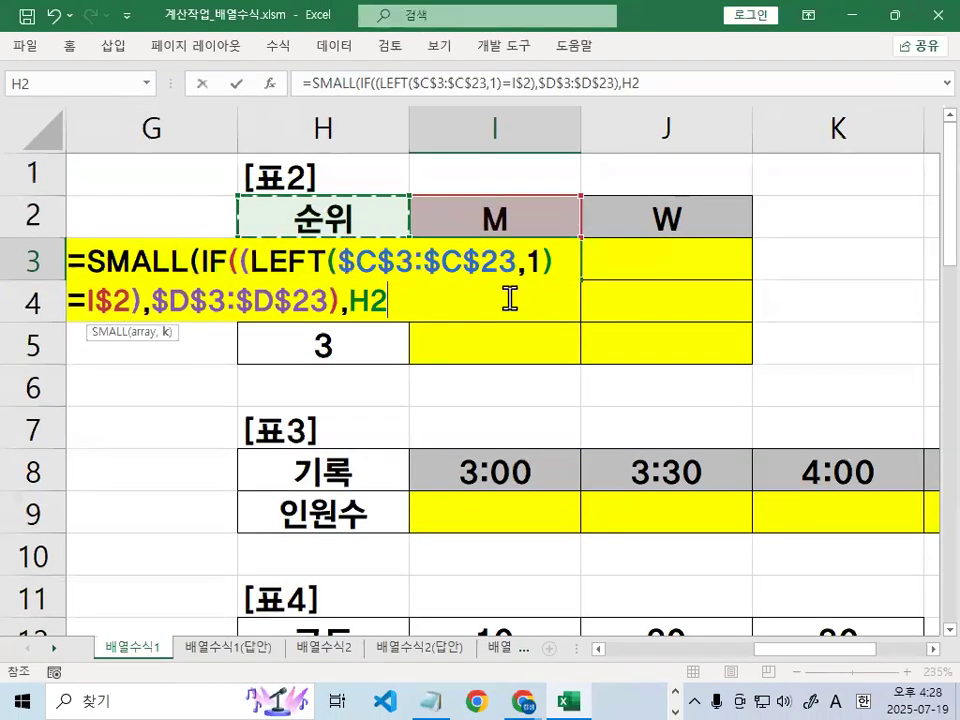
pyautogui.press('Down')
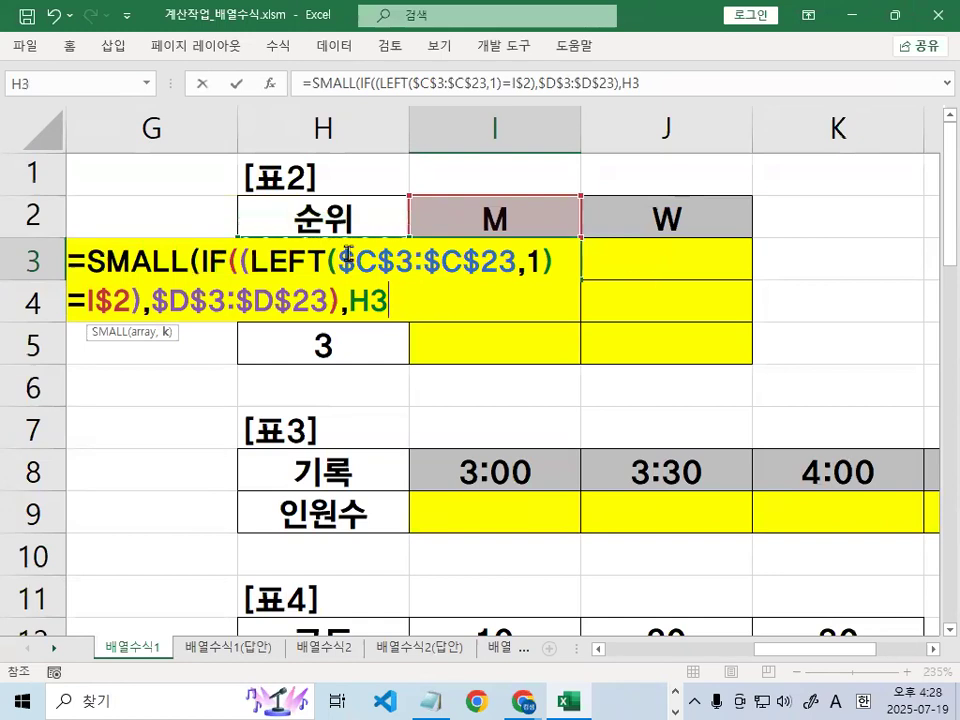
# - Circle the rank cell's location and draw an arrow for the fill direction across [표2], clearing the marks at the end
pyautogui.moveTo(340, 244)
pyautogui.mouseDown()
pyautogui.moveTo(300, 278)
pyautogui.moveTo(345, 256)
pyautogui.mouseUp()
pyautogui.moveTo(512, 368)
pyautogui.mouseDown()
pyautogui.moveTo(812, 363)
pyautogui.moveTo(773, 404)
pyautogui.mouseUp()
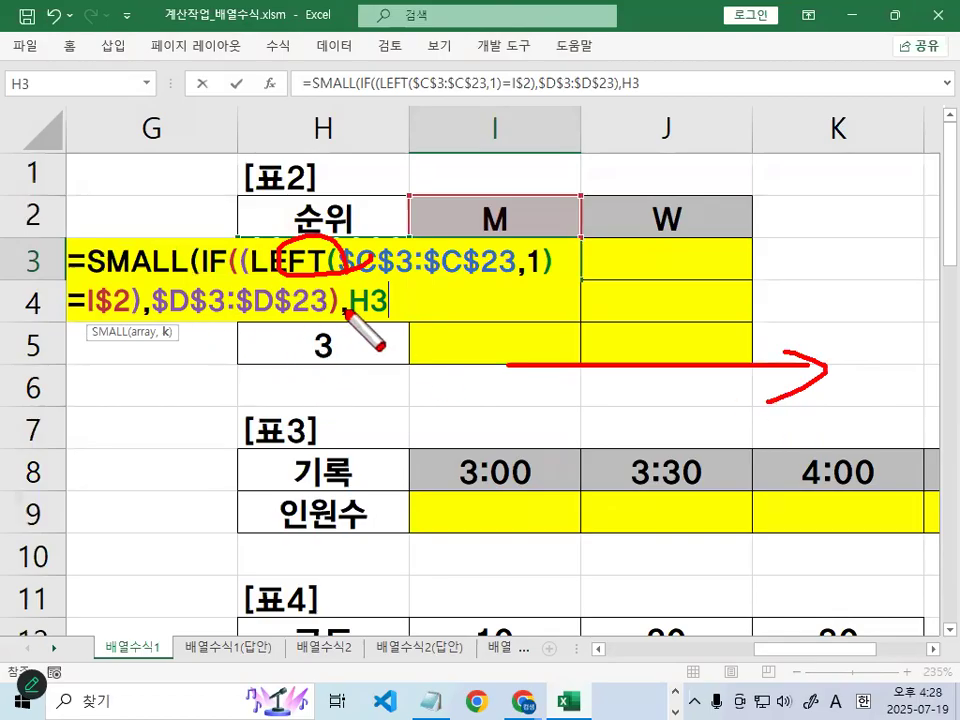
pyautogui.press('Escape')
# - Fix only the column of the rank reference as $H3 and close the SMALL function's parenthesis
pyautogui.doubleClick(388, 301)
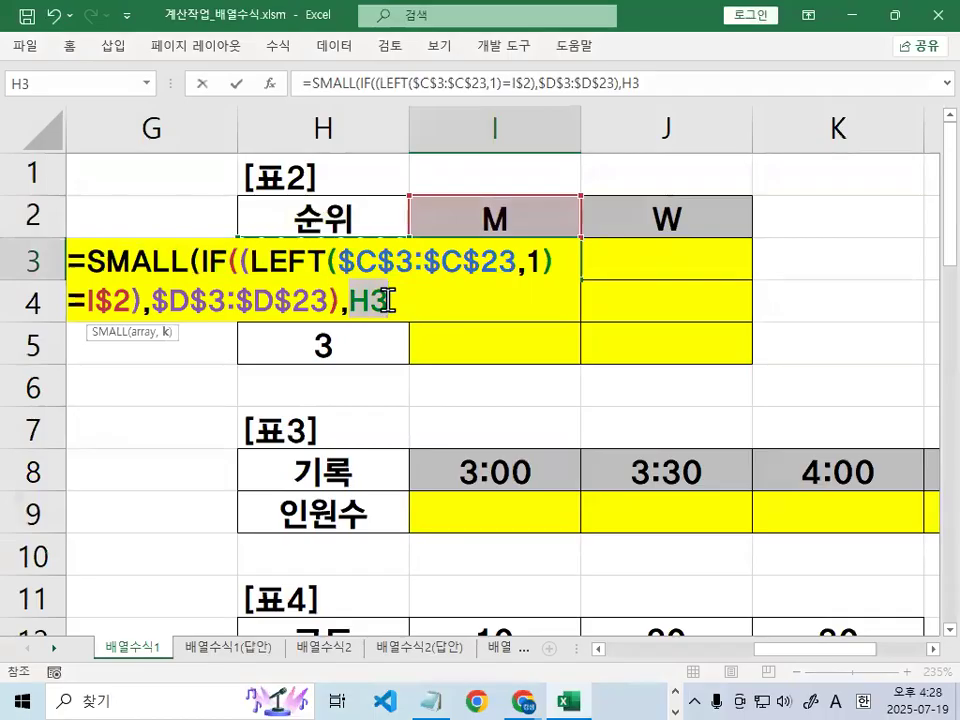
pyautogui.press('F2')
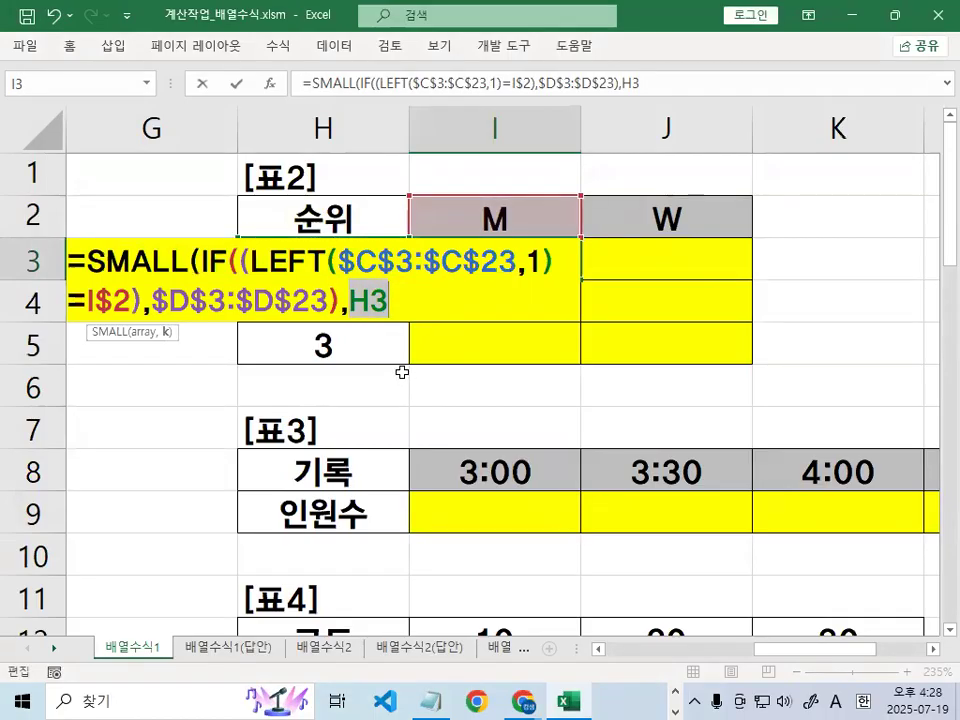
pyautogui.press('F4')
pyautogui.press('F4')
pyautogui.press('F4')
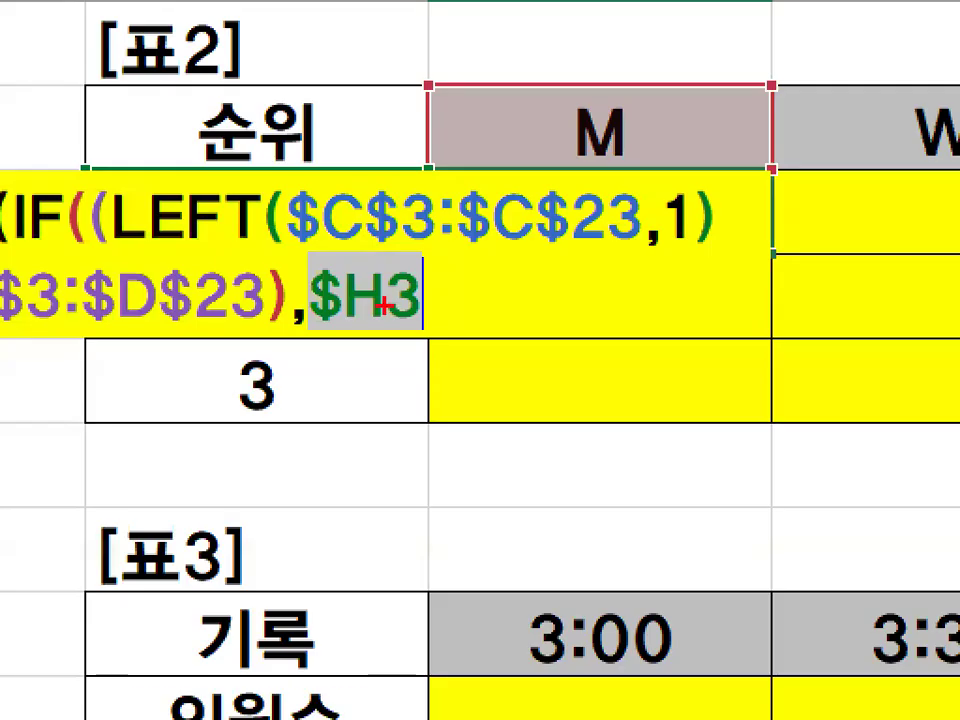
pyautogui.moveTo(482, 203); pyautogui.dragTo(758, 192)
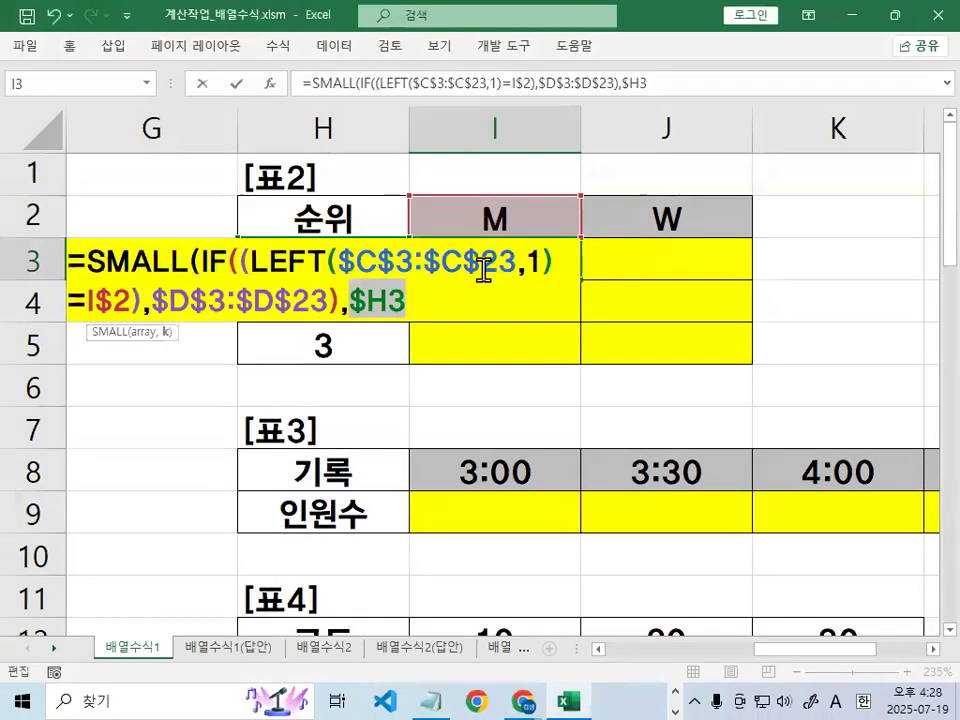
pyautogui.click(434, 299)
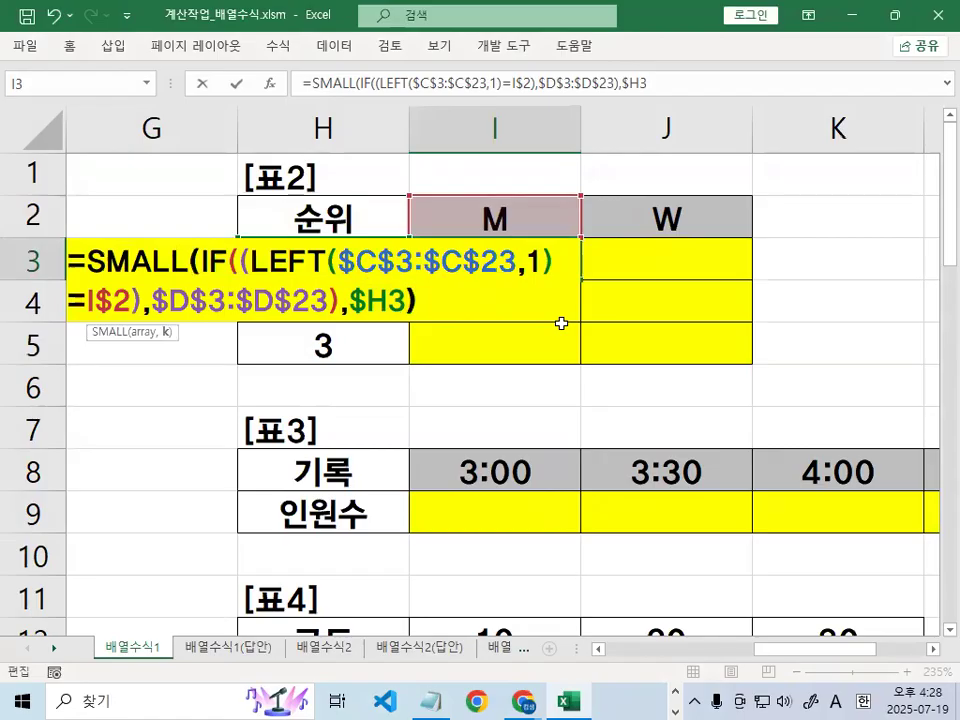
pyautogui.write(')')
# - Circle the formula's closing parenthesis and clear the mark
pyautogui.hotkey('ctrl', '2')
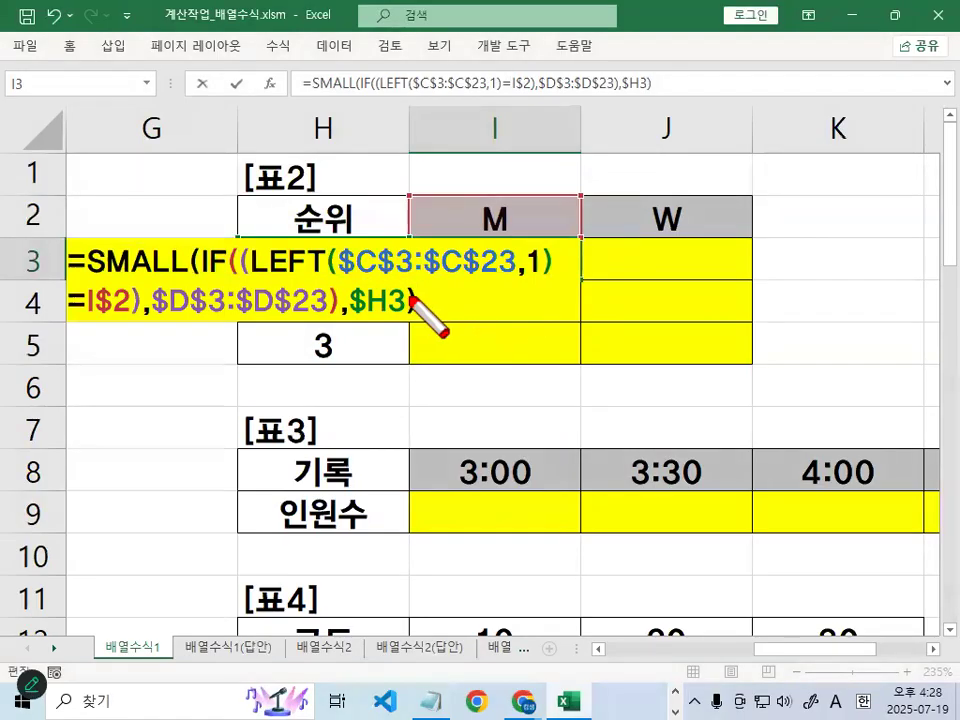
pyautogui.moveTo(424, 321)
pyautogui.mouseDown()
pyautogui.moveTo(399, 313)
pyautogui.moveTo(413, 284)
pyautogui.mouseUp()
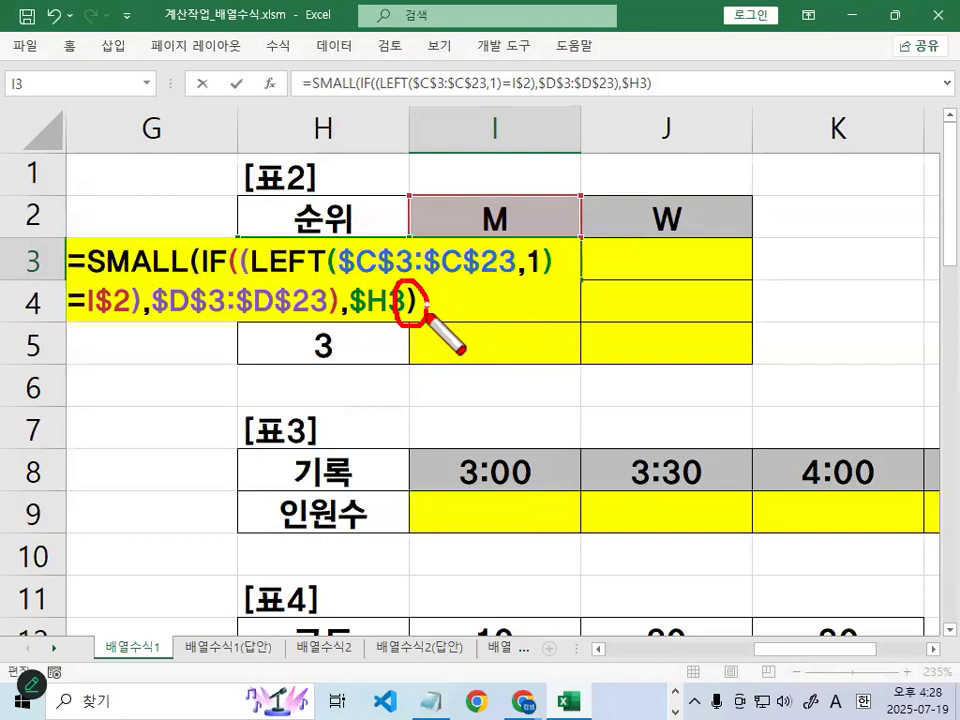
pyautogui.press('Escape')
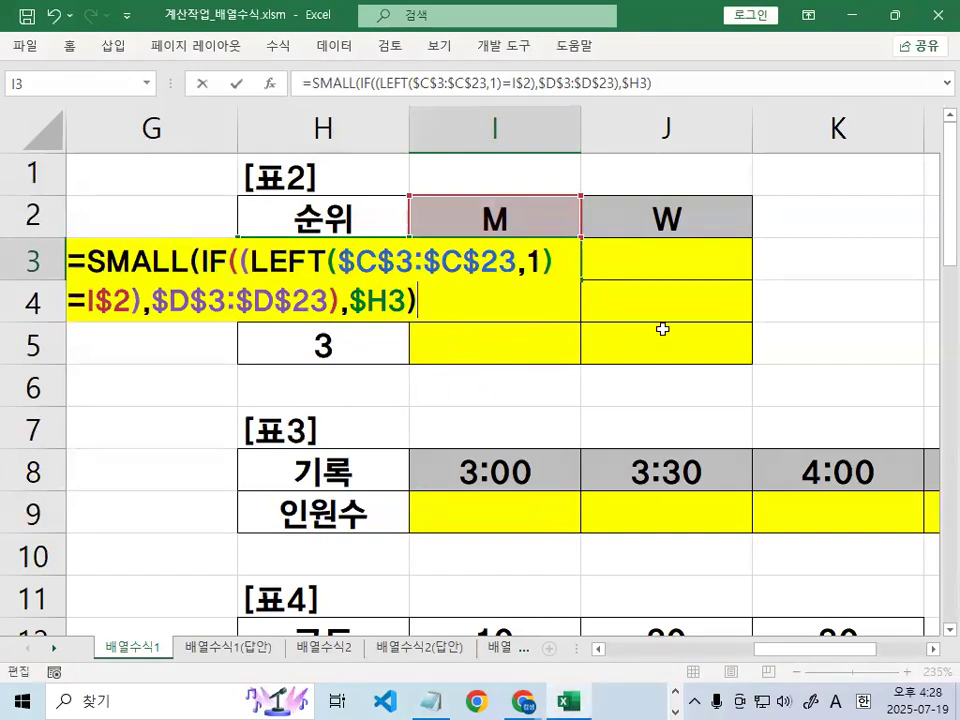
# - Commit the SMALL(IF()) formula in I3 as an array formula and fill it across [표2] to J5
pyautogui.hotkey('ctrl', 'shift', 'Return')
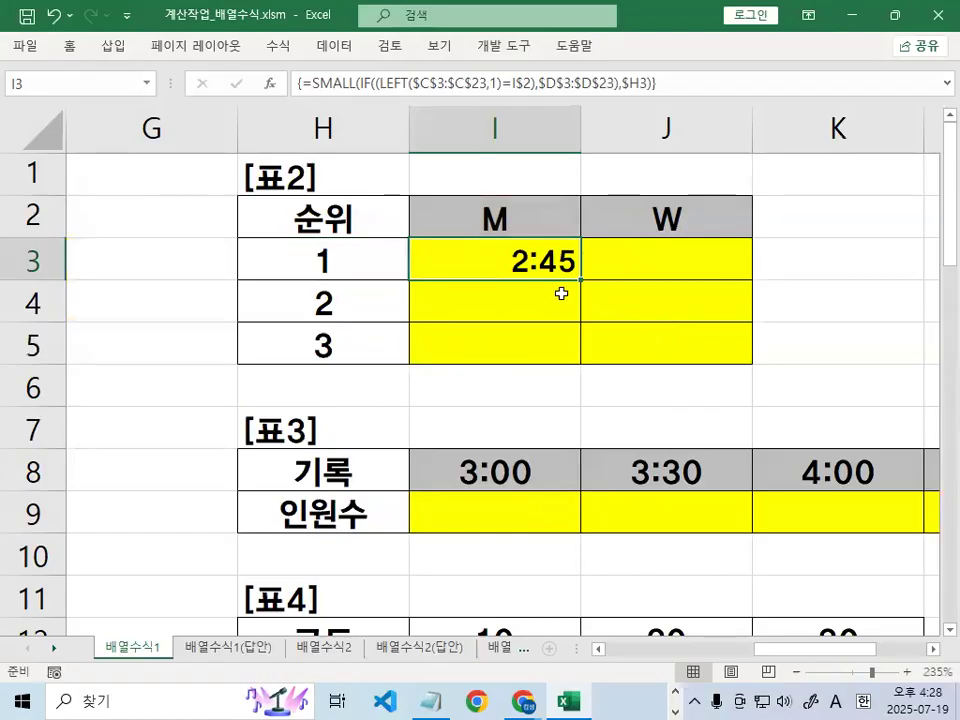
pyautogui.moveTo(584, 281); pyautogui.dragTo(752, 358)
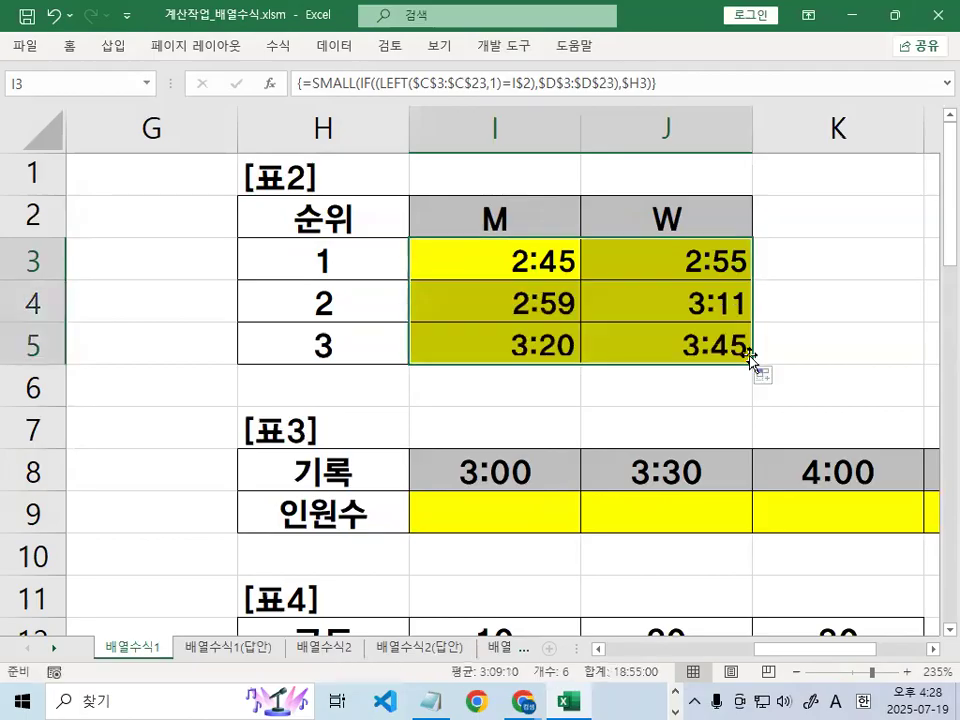
pyautogui.click(527, 271)
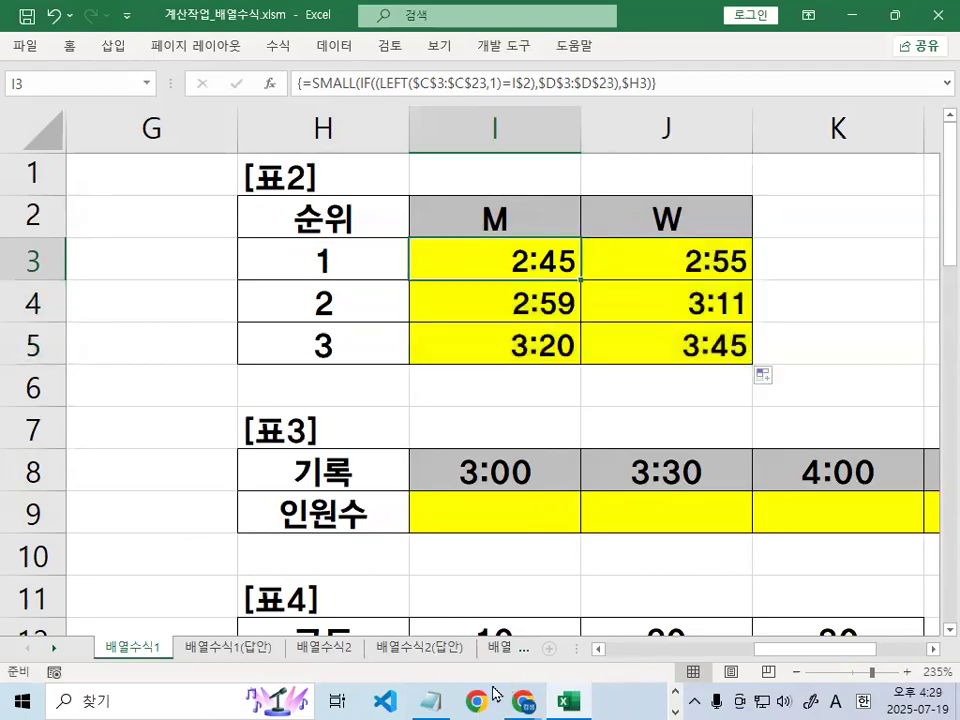
# - Switch to the Notepad lesson notes and delete the surplus blank lines above the SMALL(IF()) formula
pyautogui.click(431, 701)
pyautogui.scroll(-2, 306, 407)
pyautogui.click(240, 258)
pyautogui.press('Delete')
pyautogui.press('Delete')
pyautogui.press('Delete')
pyautogui.press('Delete')
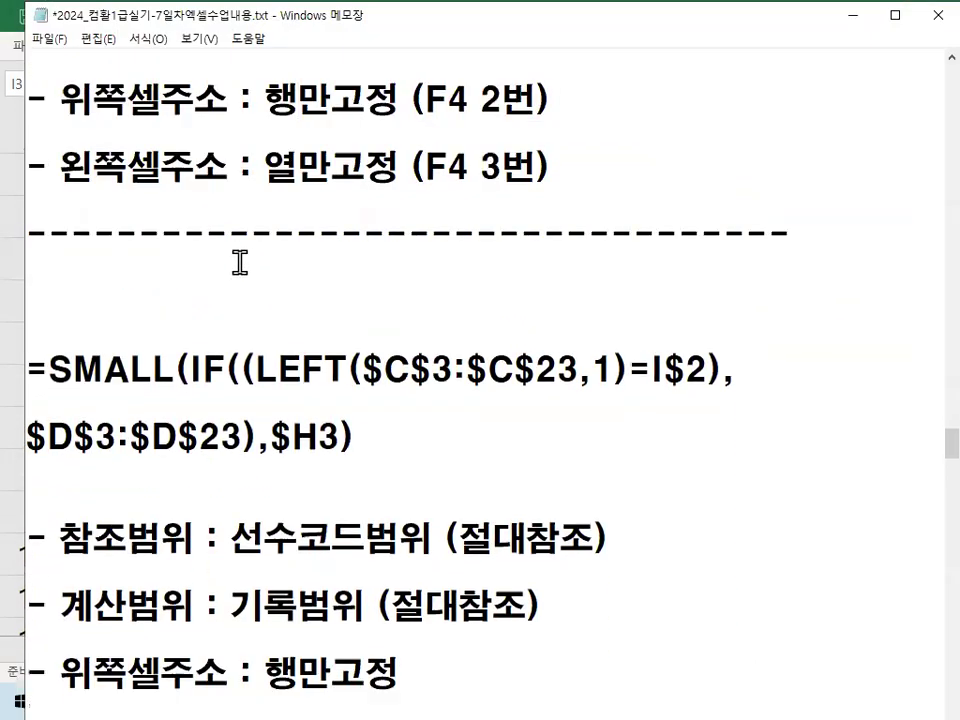
pyautogui.press('Delete')
pyautogui.scroll(-1, 279, 349)
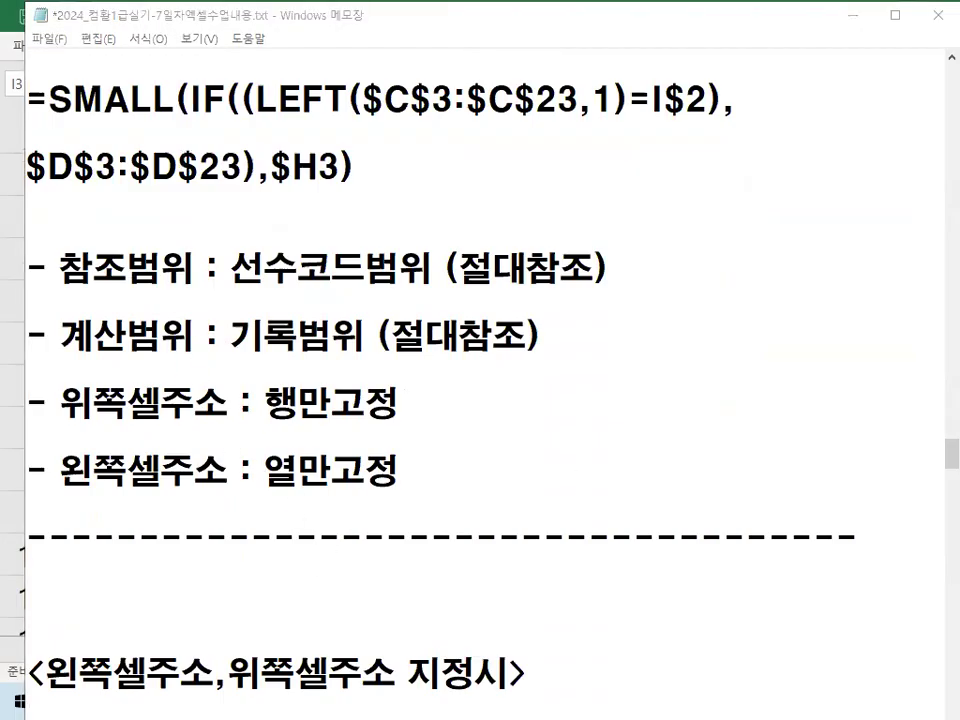
# - Highlight the word 참조범위 in the reference notes and return to the Excel workbook
pyautogui.click(197, 271)
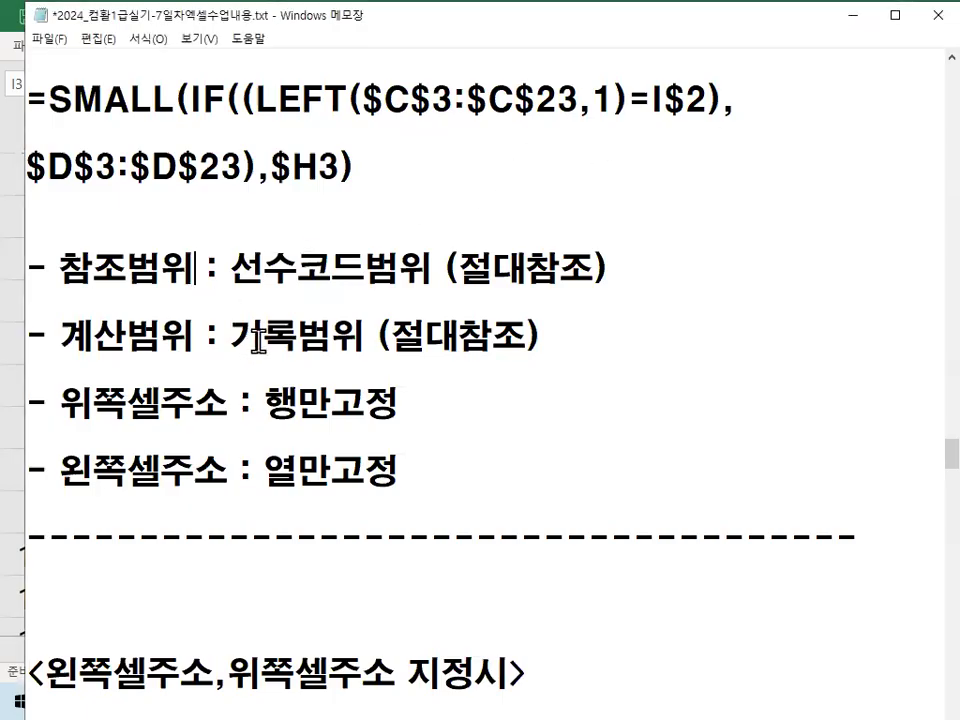
pyautogui.moveTo(60, 271); pyautogui.dragTo(201, 270)
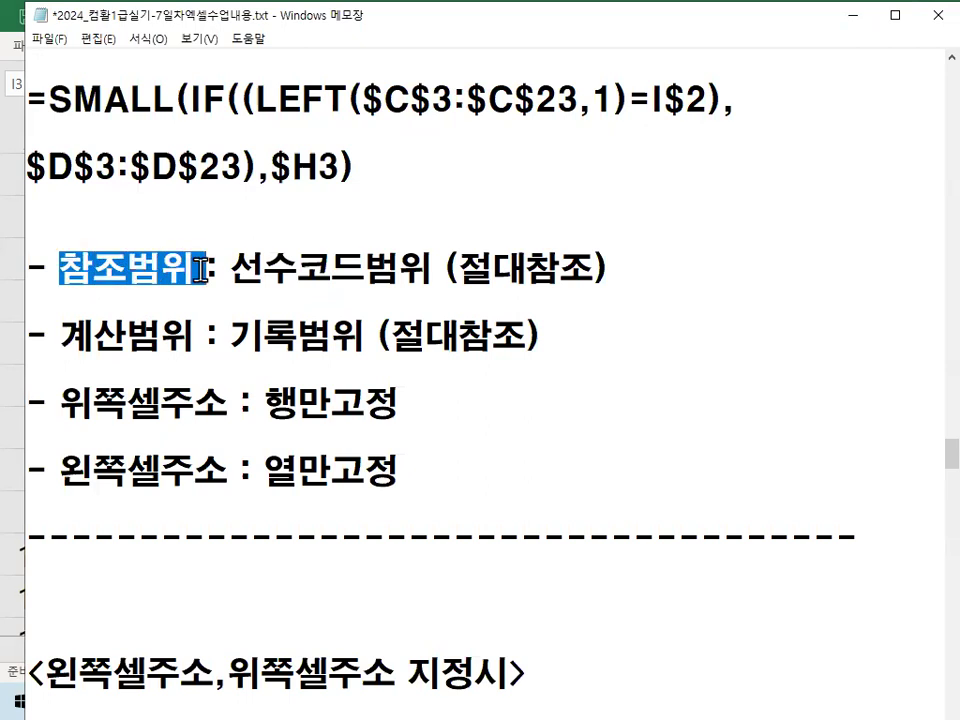
pyautogui.click(850, 15)
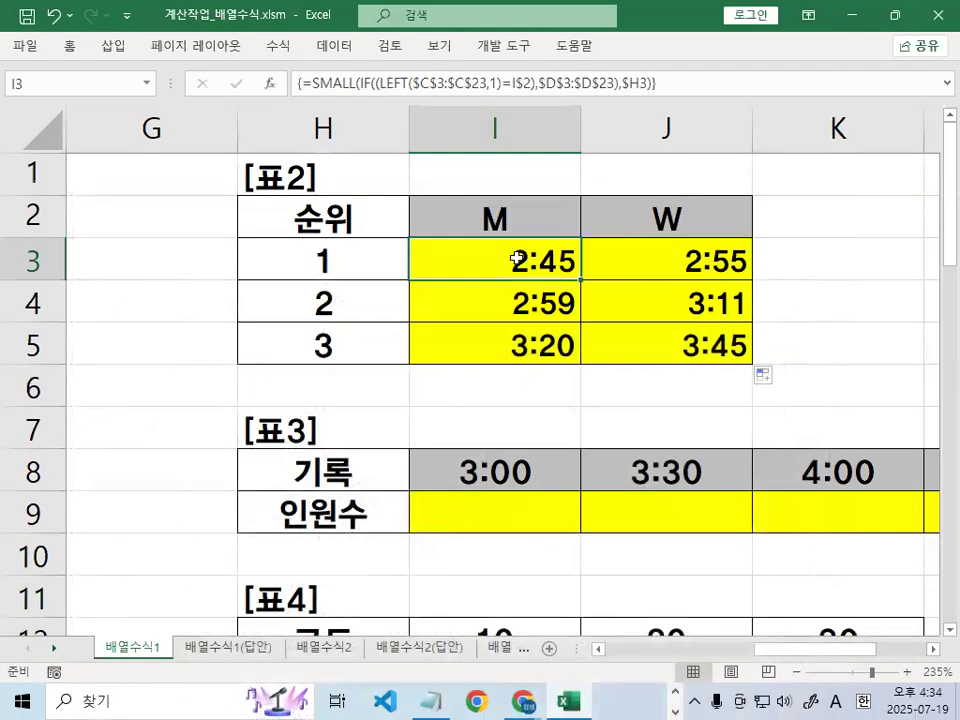
# - Review the 선수코드 range in [표1] and the [표2] title, and select I3 to show its array formula
pyautogui.moveTo(823, 649); pyautogui.dragTo(673, 649)
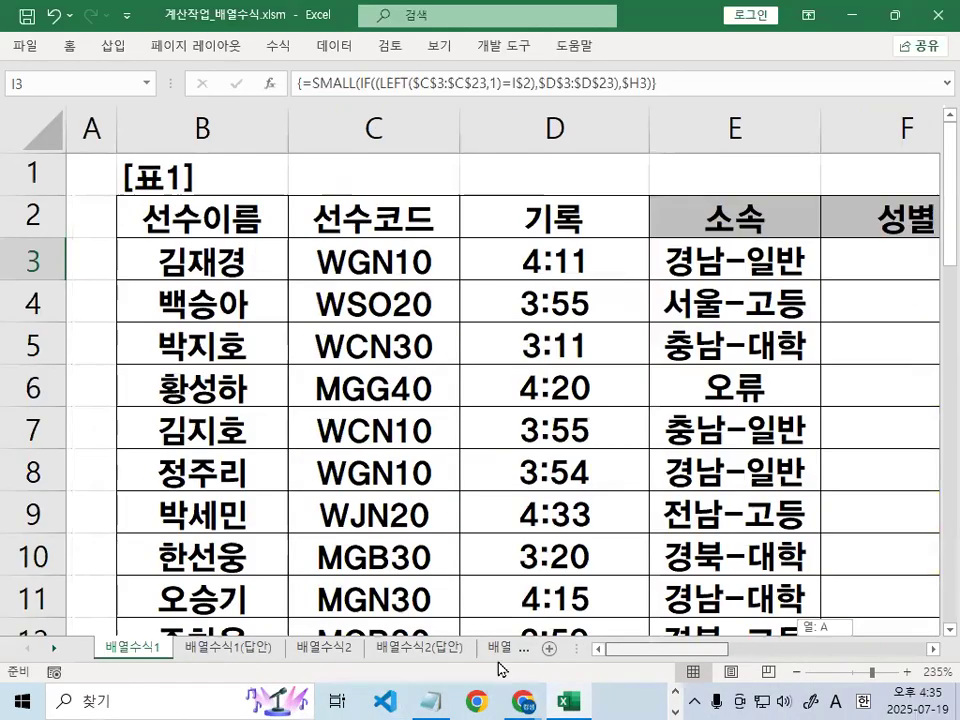
pyautogui.moveTo(375, 262); pyautogui.dragTo(402, 594)
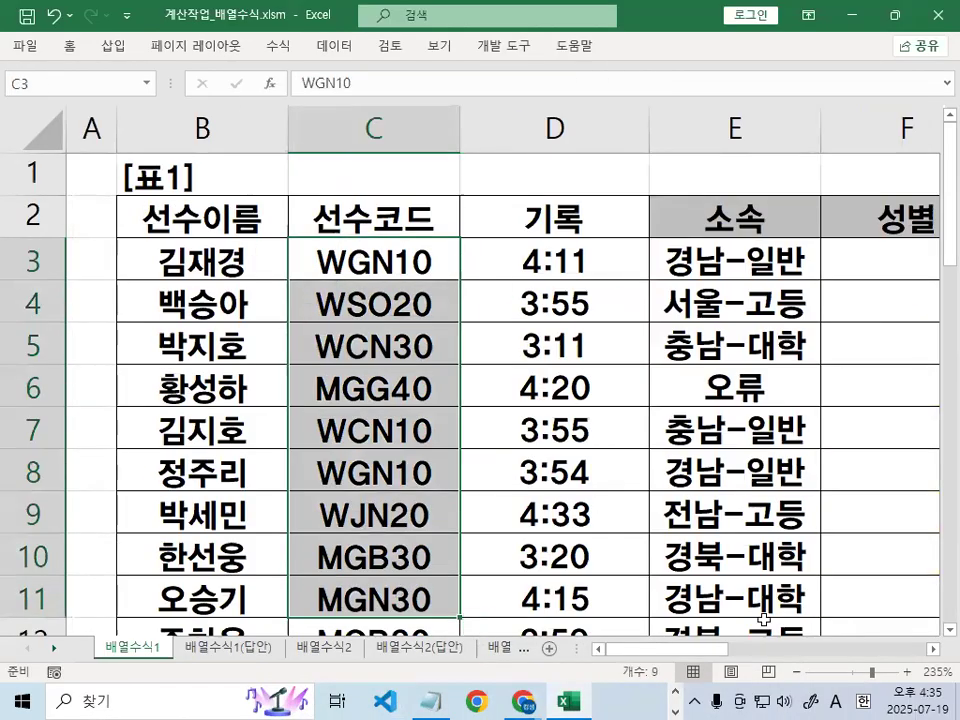
pyautogui.click(373, 302)
pyautogui.moveTo(120, 157); pyautogui.dragTo(194, 183)
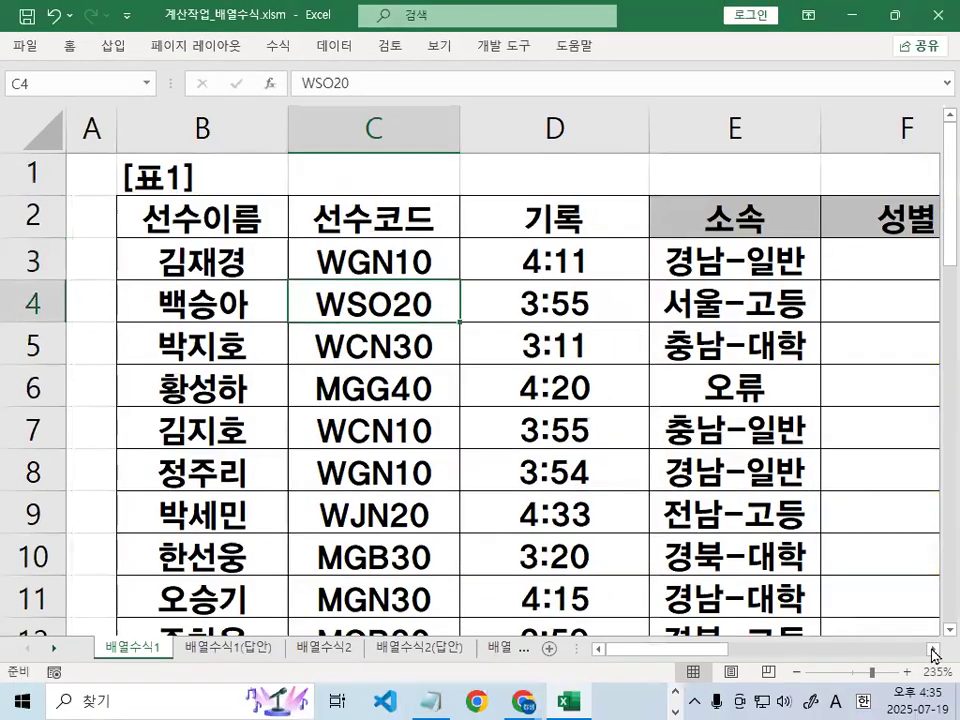
pyautogui.click(932, 649)
pyautogui.click(447, 183)
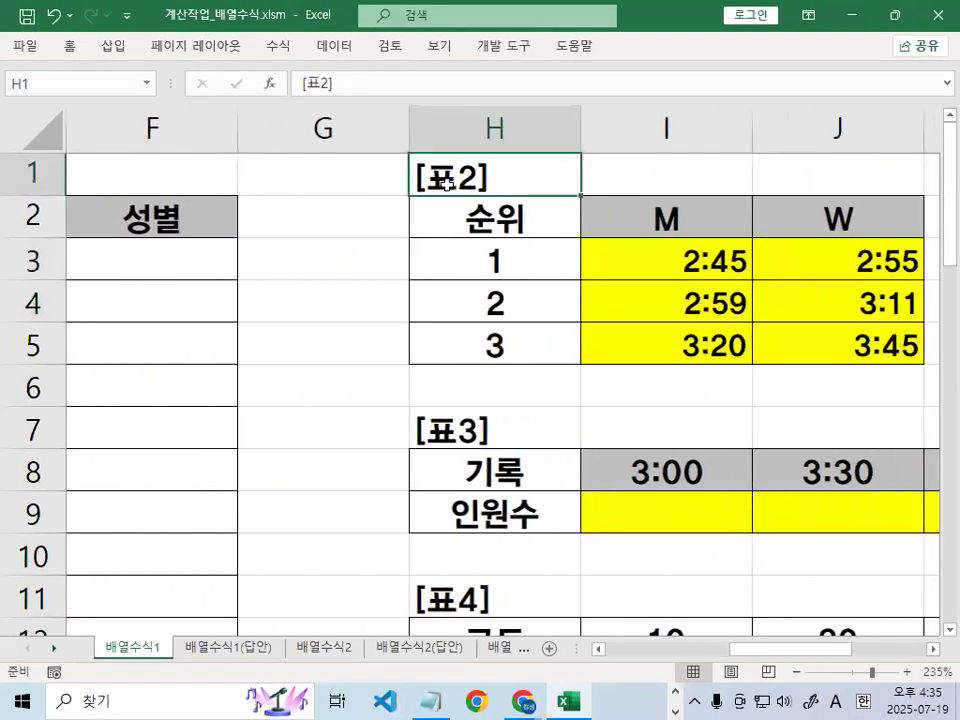
pyautogui.click(690, 265)
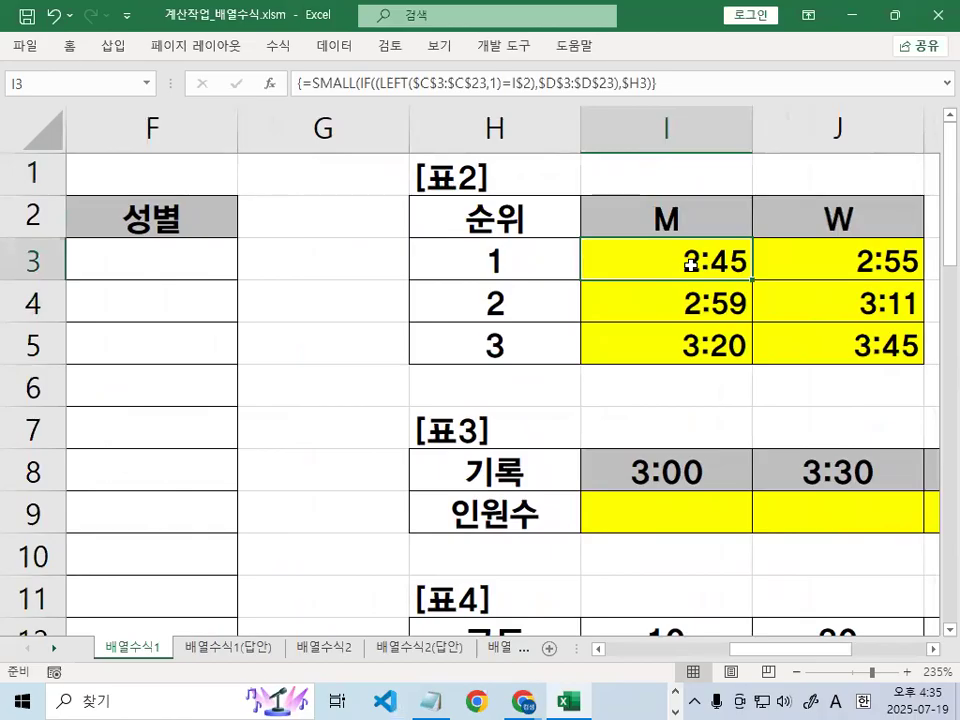
# - Mark the I3 result and the fill direction across to J3 in [표2] with the screen pen, and clear the marks
pyautogui.hotkey('ctrl', '2')
pyautogui.moveTo(702, 278); pyautogui.dragTo(842, 278)
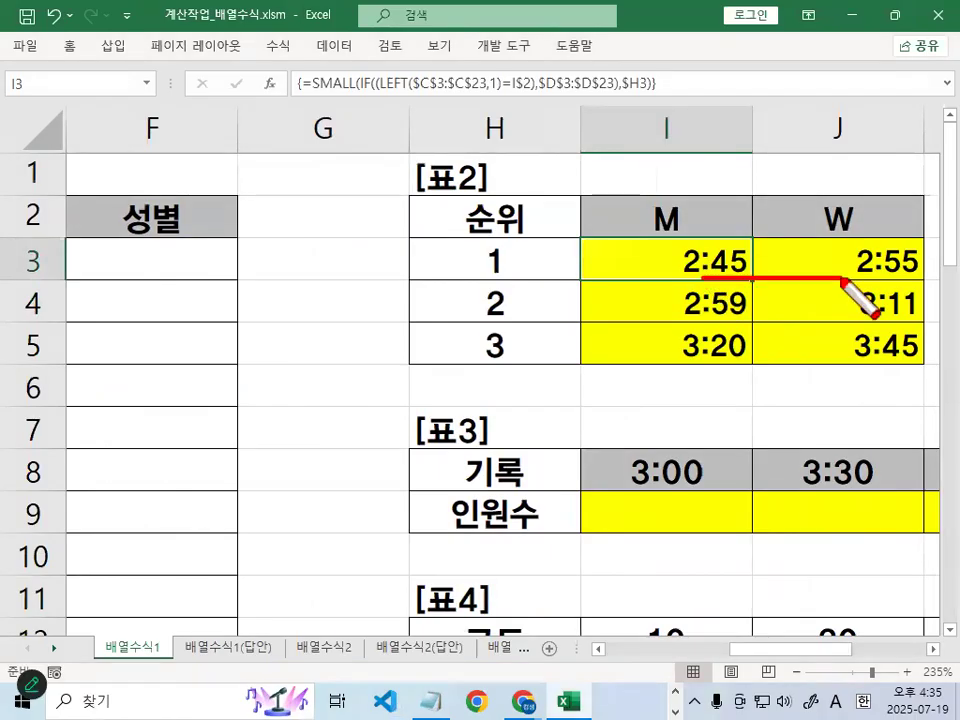
pyautogui.moveTo(757, 272)
pyautogui.mouseDown()
pyautogui.moveTo(660, 235)
pyautogui.moveTo(720, 286)
pyautogui.mouseUp()
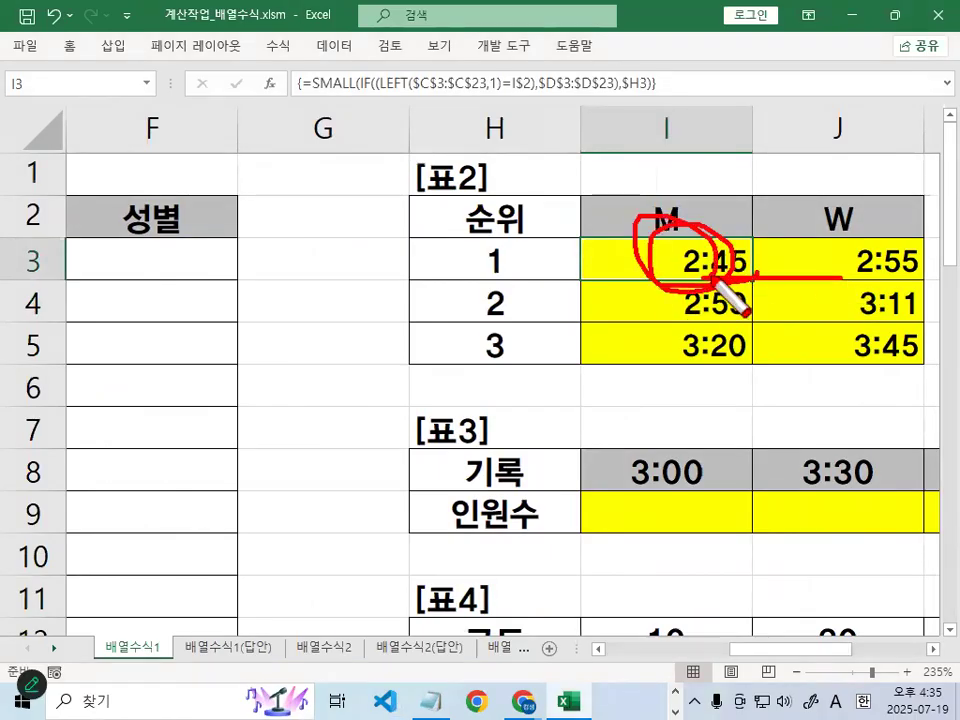
pyautogui.moveTo(600, 275); pyautogui.dragTo(935, 310)
pyautogui.press('Escape')
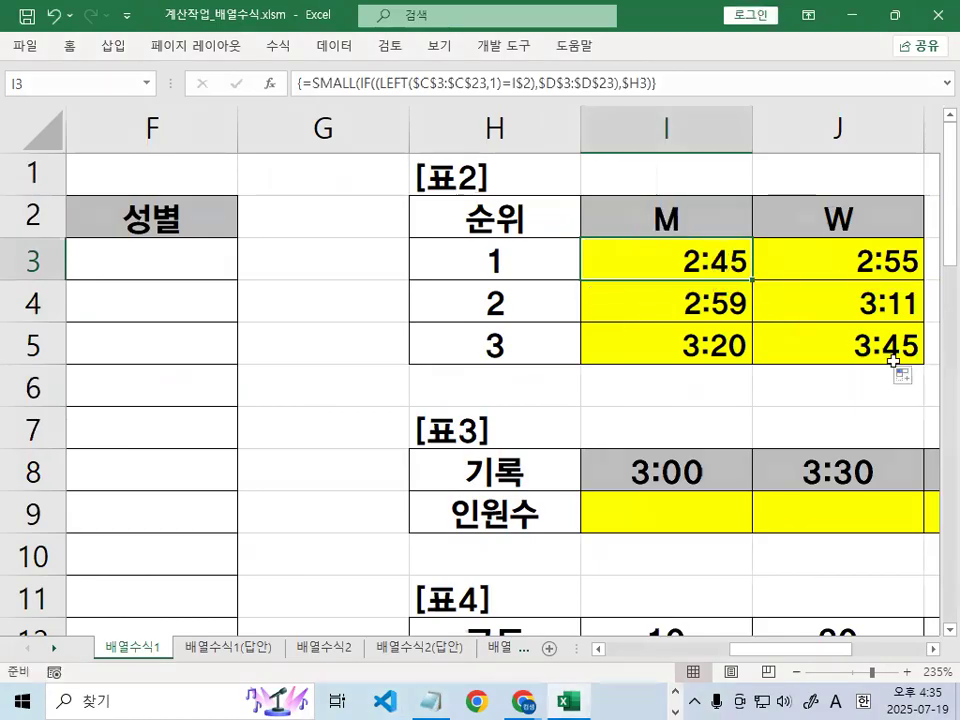
# - Review the 선수코드 and 기록 ranges in [표1] by highlighting C3:C10 and D3:D10
pyautogui.moveTo(836, 648); pyautogui.dragTo(710, 648)
pyautogui.moveTo(392, 258); pyautogui.dragTo(380, 428)
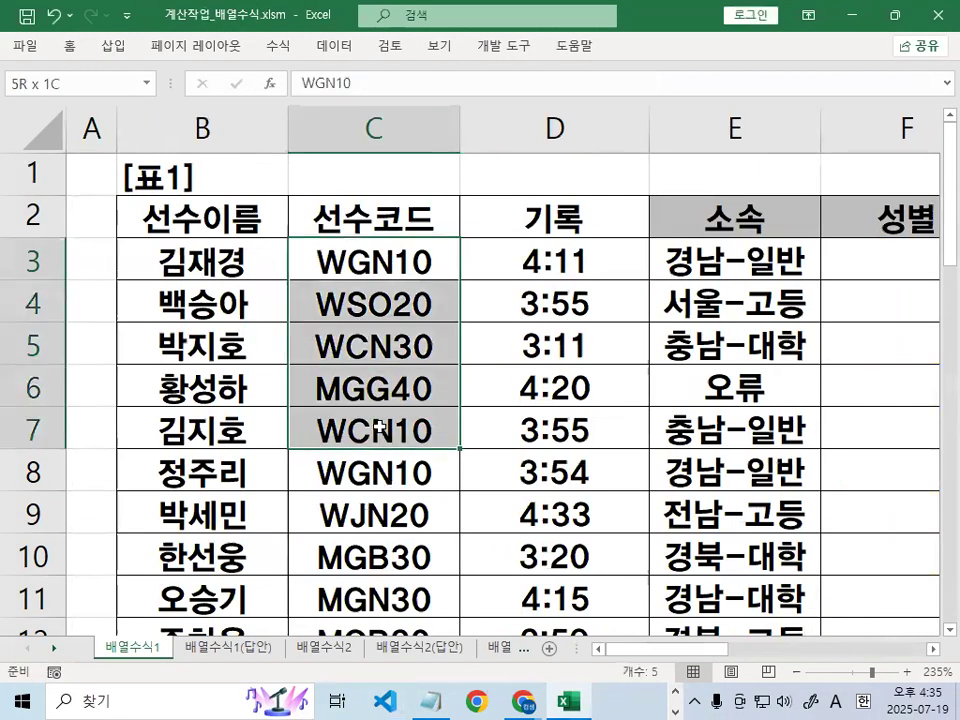
pyautogui.click(407, 290)
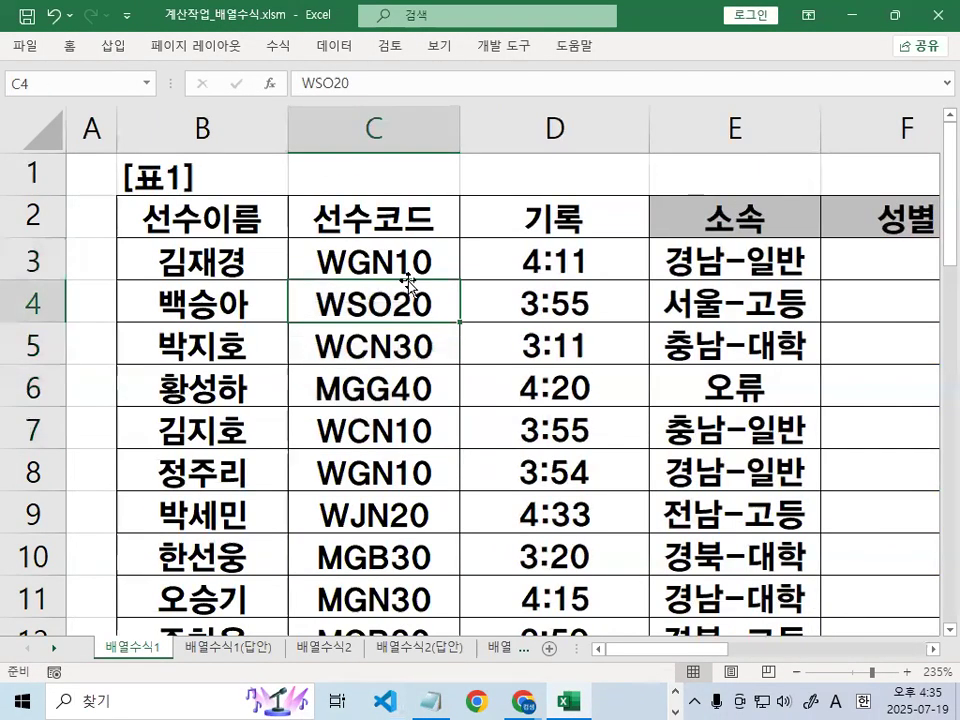
pyautogui.moveTo(410, 263)
pyautogui.mouseDown()
pyautogui.moveTo(518, 262)
pyautogui.moveTo(523, 293)
pyautogui.mouseUp()
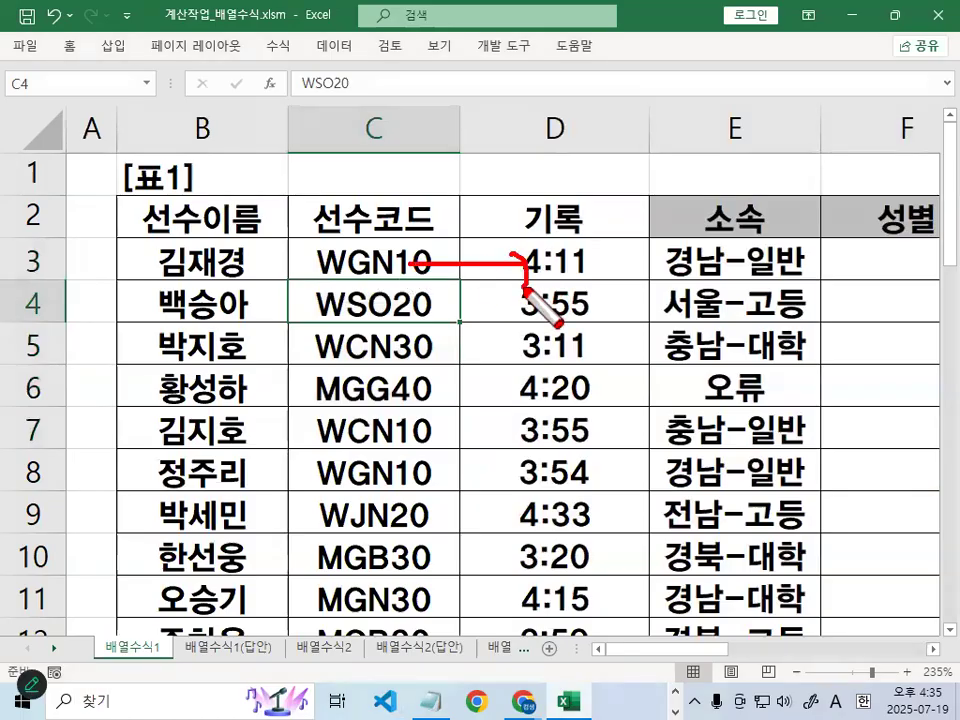
pyautogui.moveTo(425, 266); pyautogui.dragTo(405, 540)
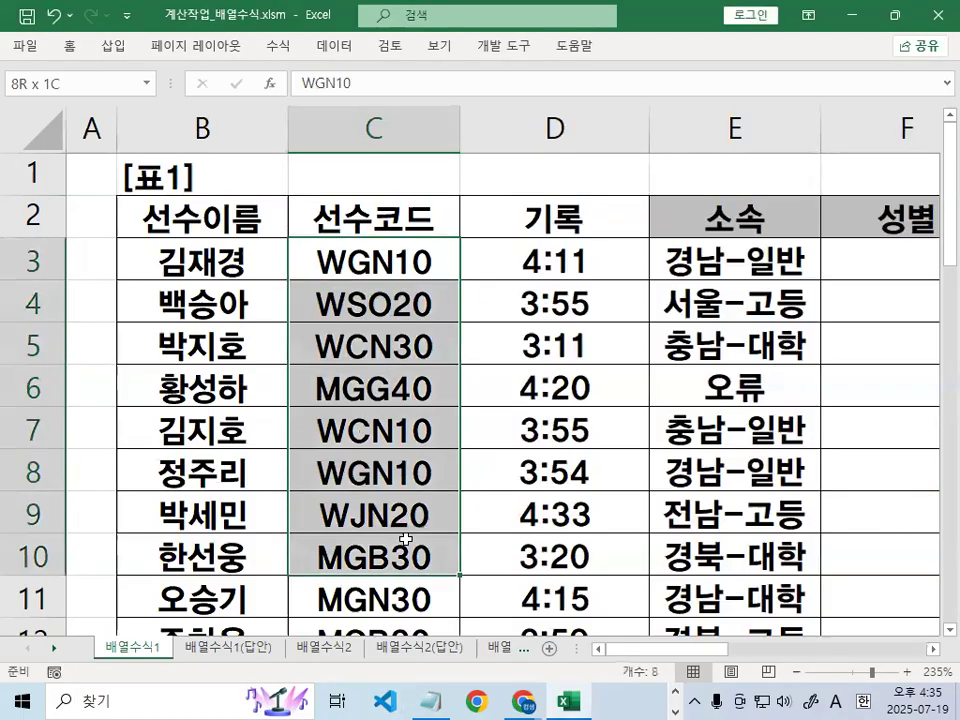
pyautogui.moveTo(529, 262); pyautogui.dragTo(535, 537)
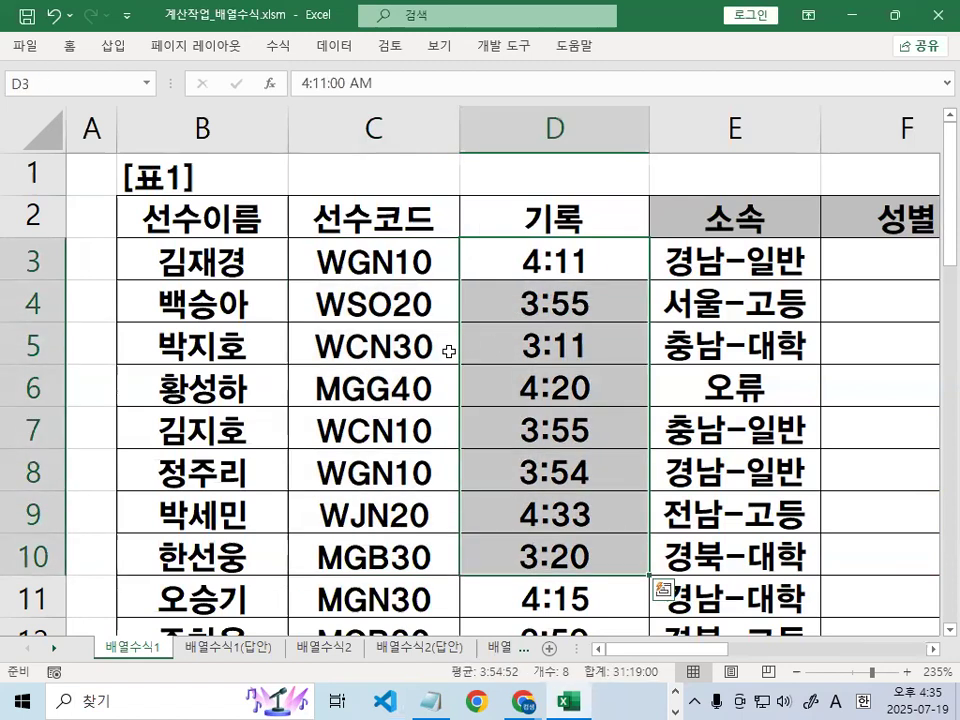
# - Select the 기록 cells D3:D8, circle them with the screen pen, add arrows for sideways range movement, and clear the marks
pyautogui.click(583, 281)
pyautogui.moveTo(585, 259); pyautogui.dragTo(578, 472)
pyautogui.hotkey('ctrl', '2')
pyautogui.moveTo(613, 393)
pyautogui.mouseDown()
pyautogui.moveTo(614, 420)
pyautogui.moveTo(481, 404)
pyautogui.moveTo(634, 401)
pyautogui.moveTo(632, 432)
pyautogui.mouseUp()
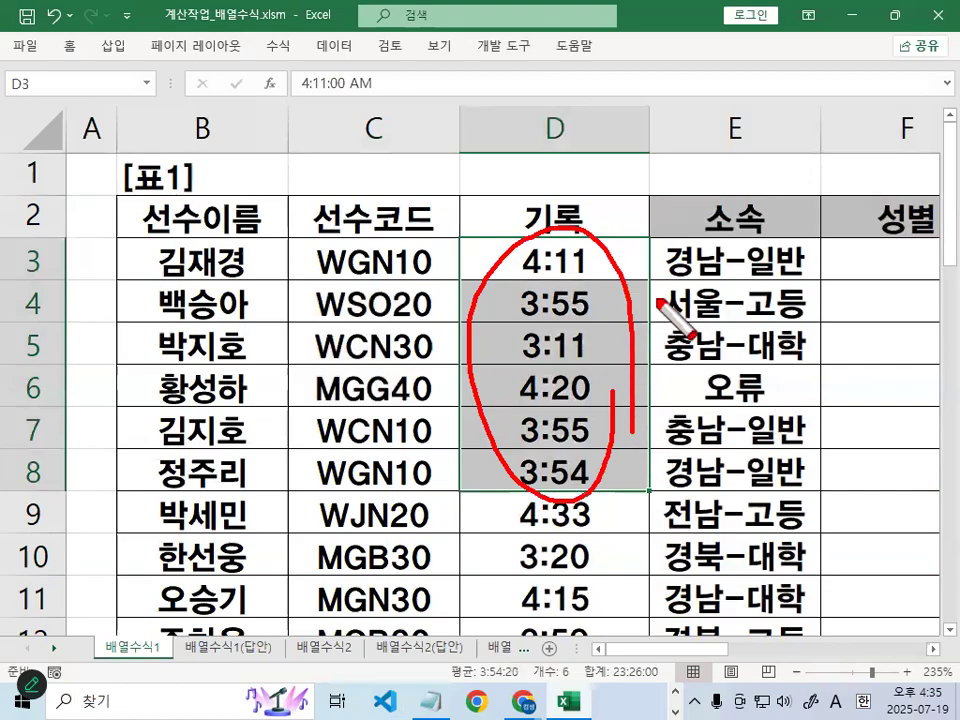
pyautogui.moveTo(870, 97)
pyautogui.mouseDown()
pyautogui.moveTo(836, 68)
pyautogui.moveTo(742, 70)
pyautogui.mouseUp()
pyautogui.moveTo(597, 291)
pyautogui.mouseDown()
pyautogui.moveTo(725, 290)
pyautogui.moveTo(718, 313)
pyautogui.mouseUp()
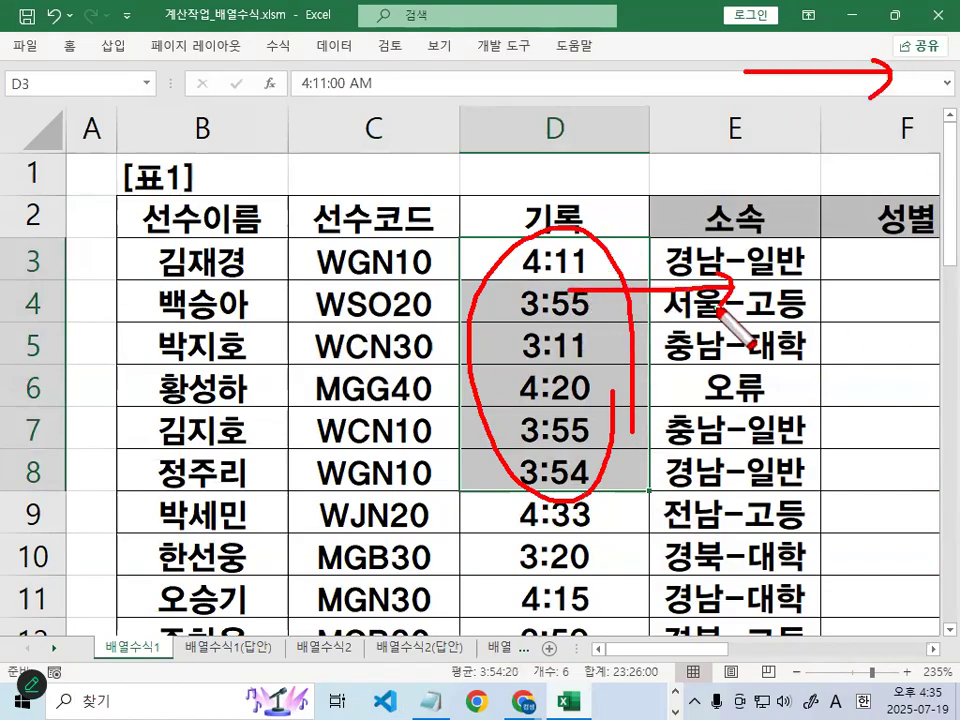
pyautogui.moveTo(655, 60)
pyautogui.mouseDown()
pyautogui.moveTo(646, 130)
pyautogui.moveTo(730, 628)
pyautogui.mouseUp()
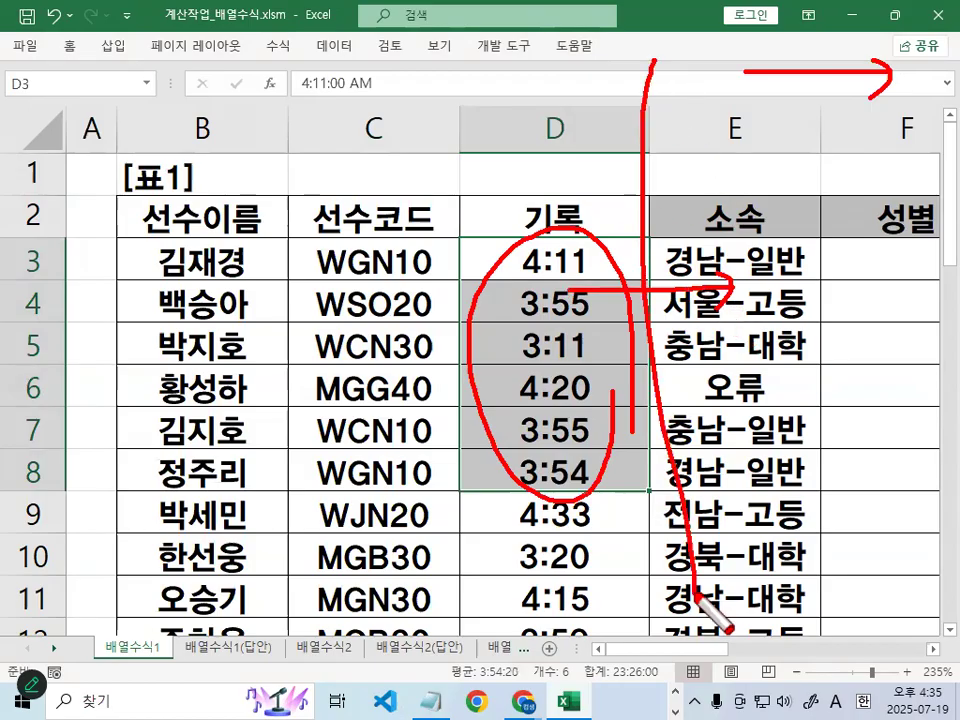
pyautogui.press('Escape')
# - Select H3 in [표2] and, in a magnified view, circle rank 1 and mark the downward fill direction beside column I
pyautogui.moveTo(646, 649); pyautogui.dragTo(805, 649)
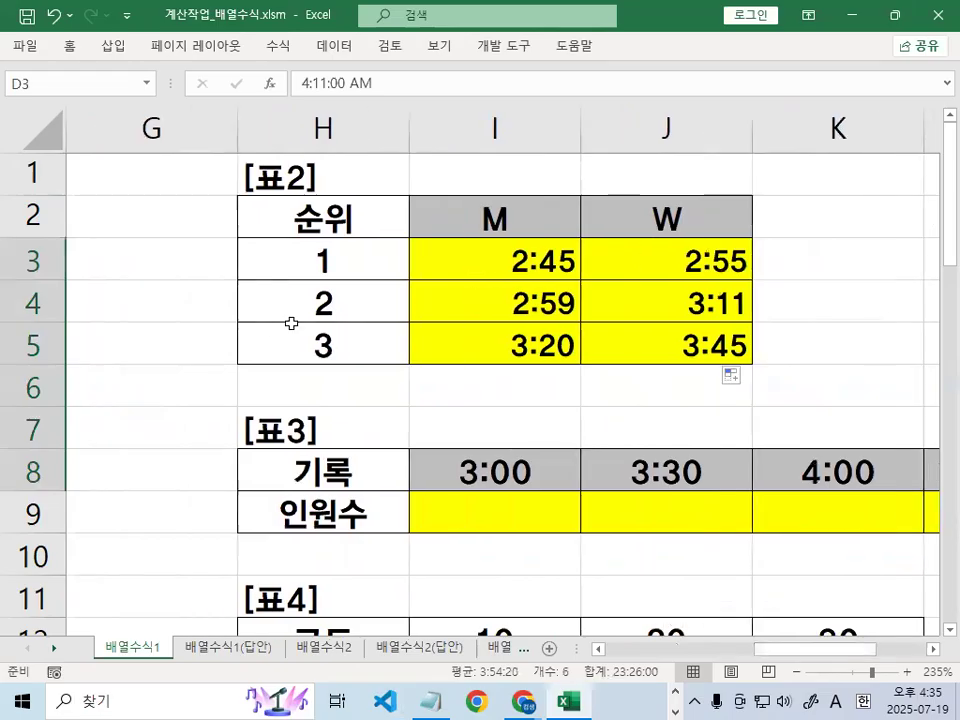
pyautogui.click(333, 261)
pyautogui.moveTo(370, 252)
pyautogui.mouseDown()
pyautogui.moveTo(289, 298)
pyautogui.moveTo(268, 214)
pyautogui.moveTo(355, 235)
pyautogui.mouseUp()
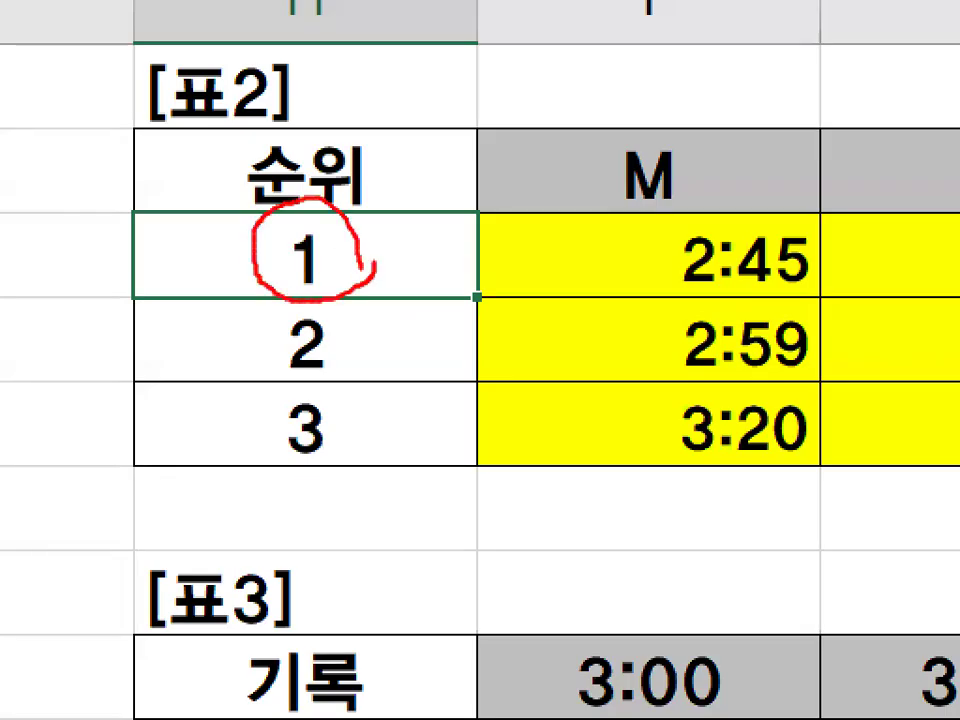
pyautogui.moveTo(343, 299)
pyautogui.mouseDown()
pyautogui.moveTo(266, 203)
pyautogui.moveTo(359, 288)
pyautogui.mouseUp()
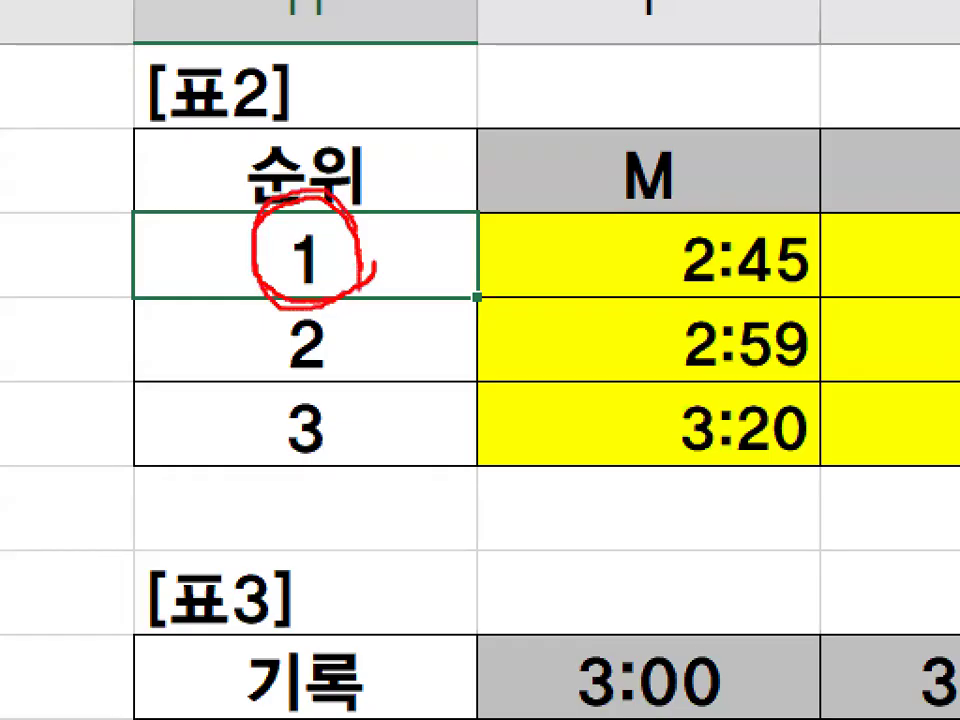
pyautogui.moveTo(818, 213)
pyautogui.mouseDown()
pyautogui.moveTo(815, 461)
pyautogui.moveTo(800, 455)
pyautogui.moveTo(828, 410)
pyautogui.mouseUp()
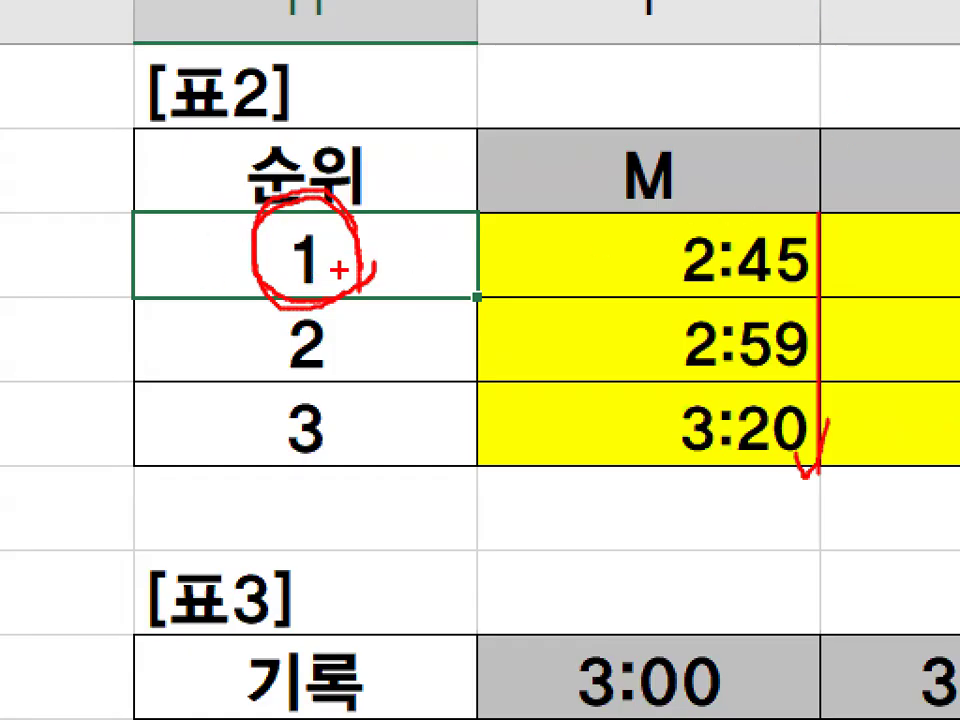
pyautogui.moveTo(258, 288)
pyautogui.mouseDown()
pyautogui.moveTo(262, 202)
pyautogui.moveTo(345, 270)
pyautogui.mouseUp()
pyautogui.moveTo(822, 219); pyautogui.dragTo(822, 515)
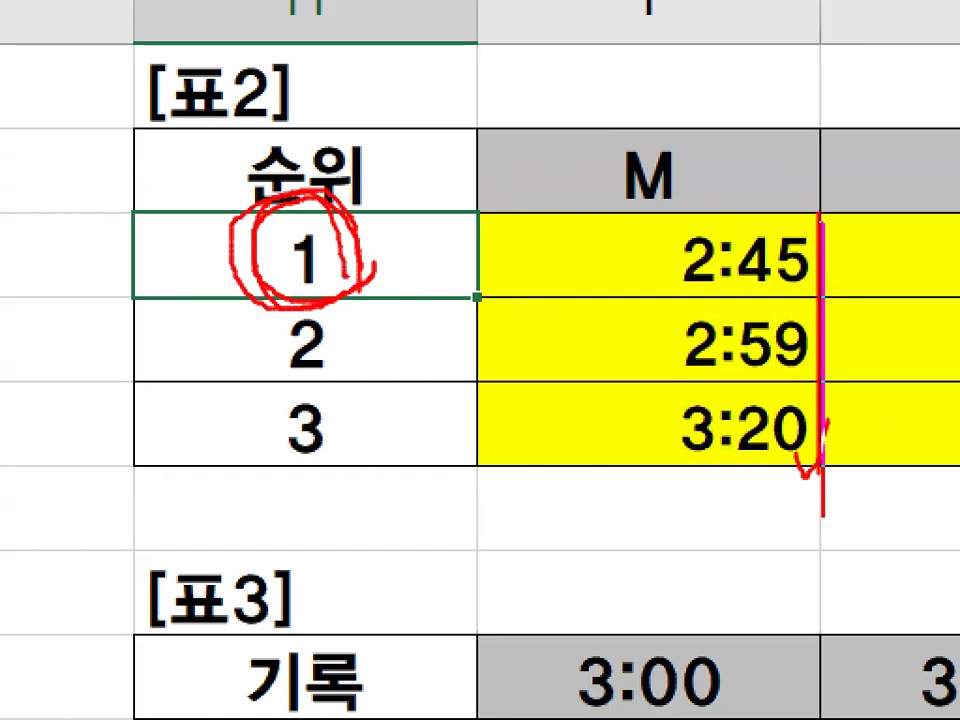
pyautogui.moveTo(122, 298); pyautogui.dragTo(250, 297)
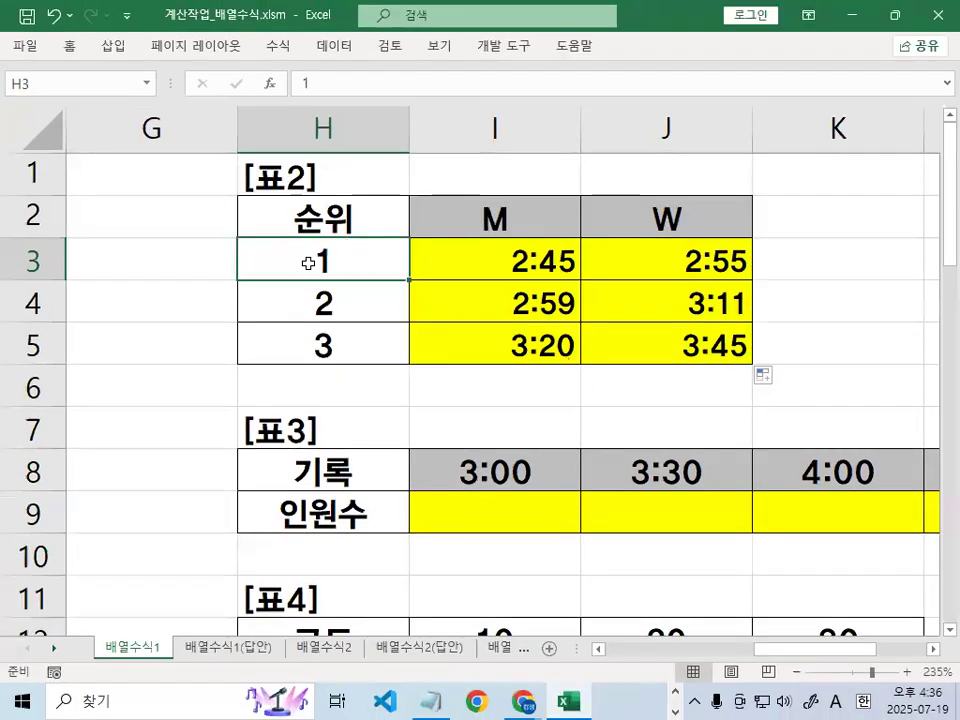
# - Circle ranks 1 to 3 with downward and rightward arrows, circle the I3 and J3 results, and clear the marks
pyautogui.moveTo(345, 270)
pyautogui.mouseDown()
pyautogui.moveTo(312, 270)
pyautogui.moveTo(343, 245)
pyautogui.moveTo(345, 258)
pyautogui.mouseUp()
pyautogui.moveTo(345, 310)
pyautogui.mouseDown()
pyautogui.moveTo(333, 320)
pyautogui.moveTo(336, 289)
pyautogui.moveTo(345, 313)
pyautogui.moveTo(317, 366)
pyautogui.moveTo(345, 343)
pyautogui.mouseUp()
pyautogui.moveTo(274, 262); pyautogui.dragTo(270, 350)
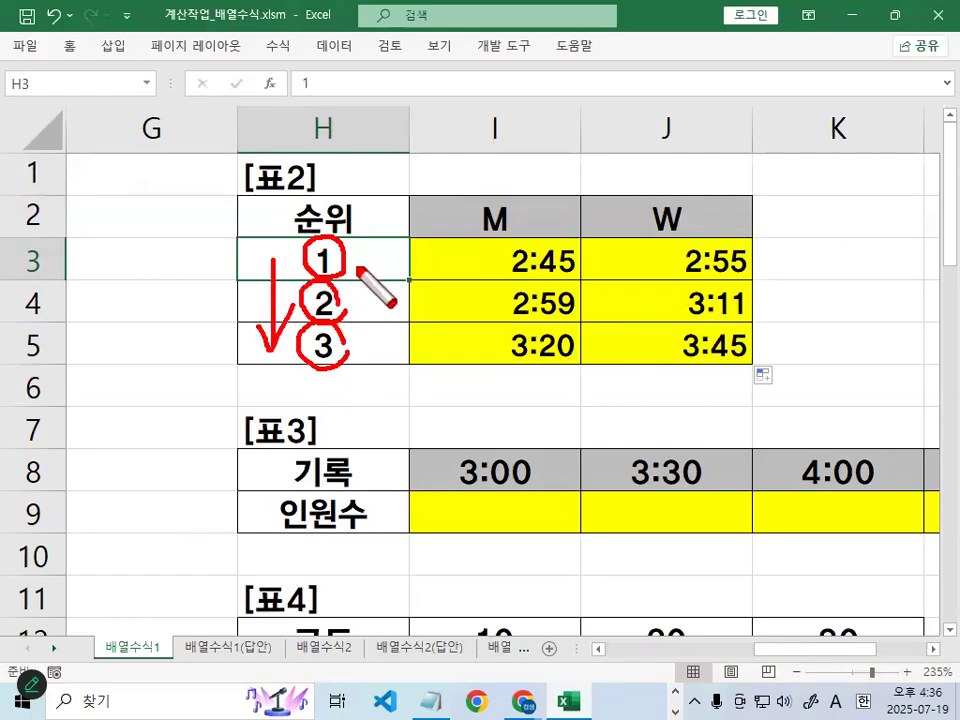
pyautogui.moveTo(352, 259)
pyautogui.mouseDown()
pyautogui.moveTo(456, 260)
pyautogui.moveTo(440, 271)
pyautogui.mouseUp()
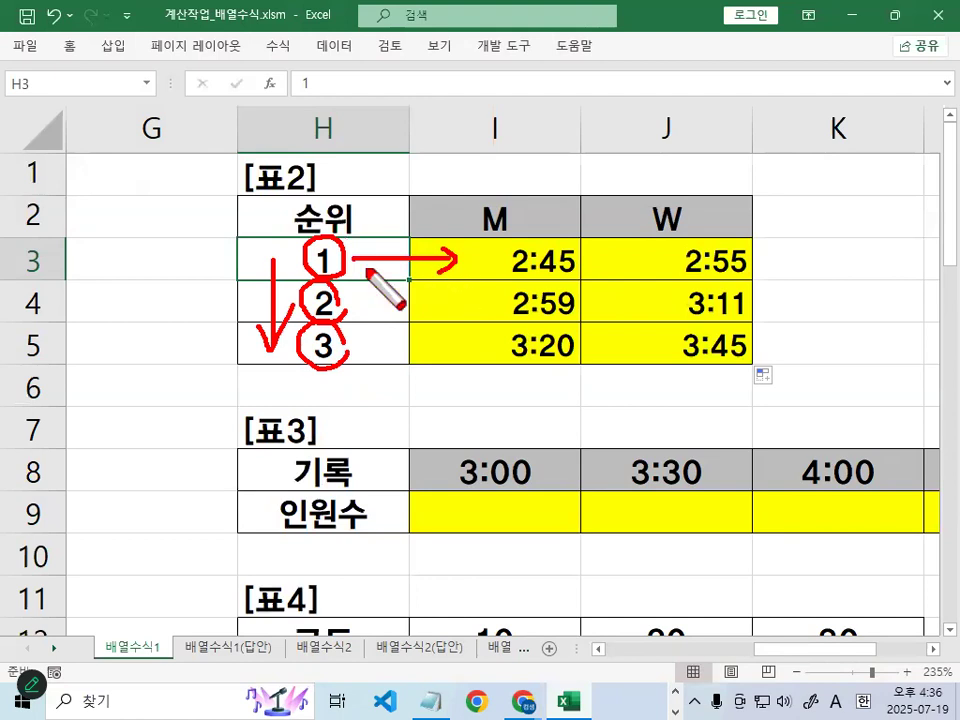
pyautogui.moveTo(326, 300)
pyautogui.mouseDown()
pyautogui.moveTo(317, 251)
pyautogui.moveTo(346, 266)
pyautogui.mouseUp()
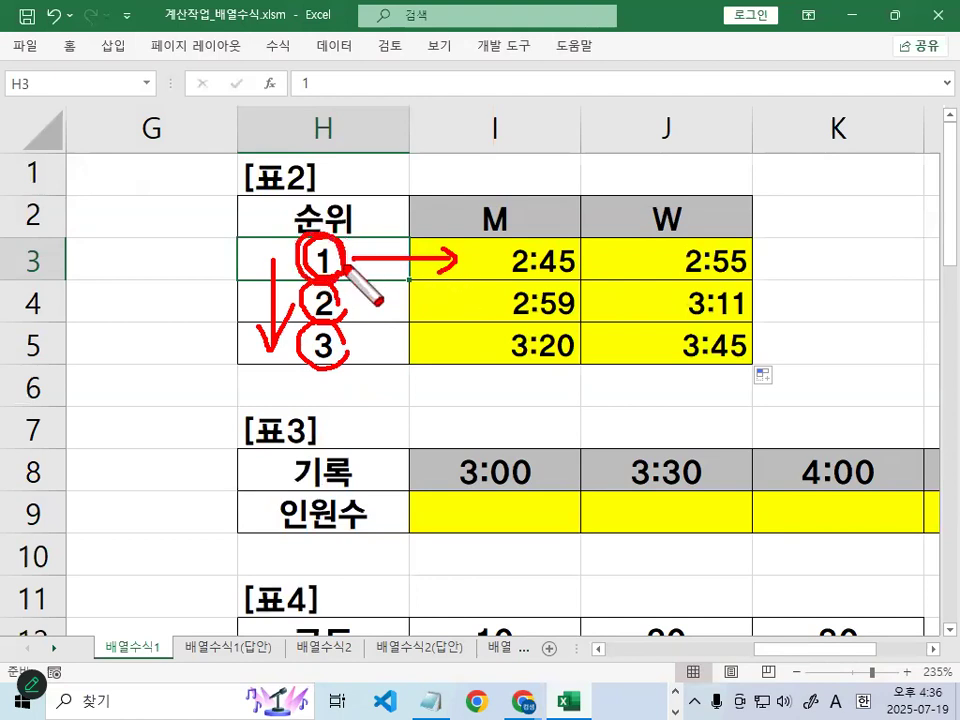
pyautogui.moveTo(706, 262)
pyautogui.mouseDown()
pyautogui.moveTo(690, 283)
pyautogui.moveTo(706, 249)
pyautogui.mouseUp()
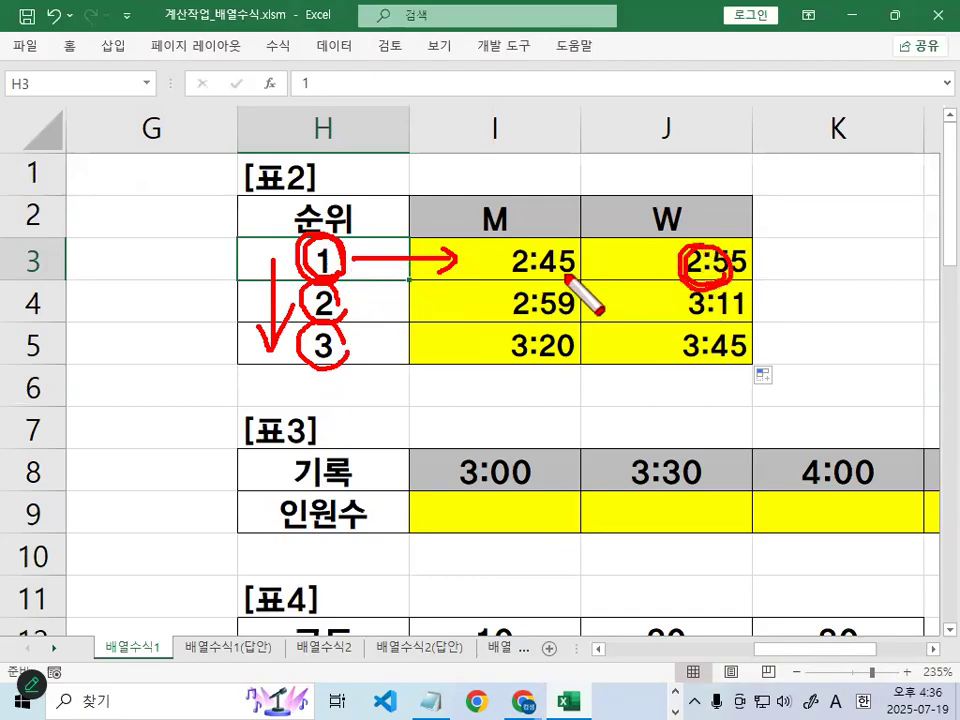
pyautogui.moveTo(530, 242); pyautogui.dragTo(515, 270)
pyautogui.moveTo(358, 253); pyautogui.dragTo(366, 266)
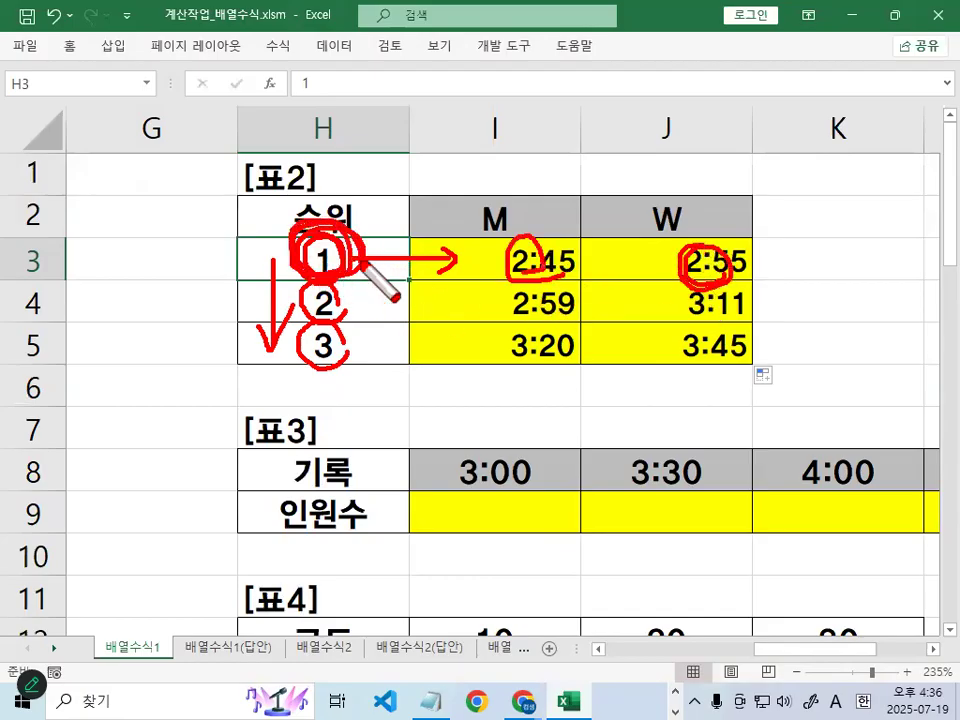
pyautogui.press('Escape')
# - Compare J3 with H3, underline the fill from I3 to J3, mark rank 1 and the I3 result, and clear the marks
pyautogui.click(655, 261)
pyautogui.click(364, 263)
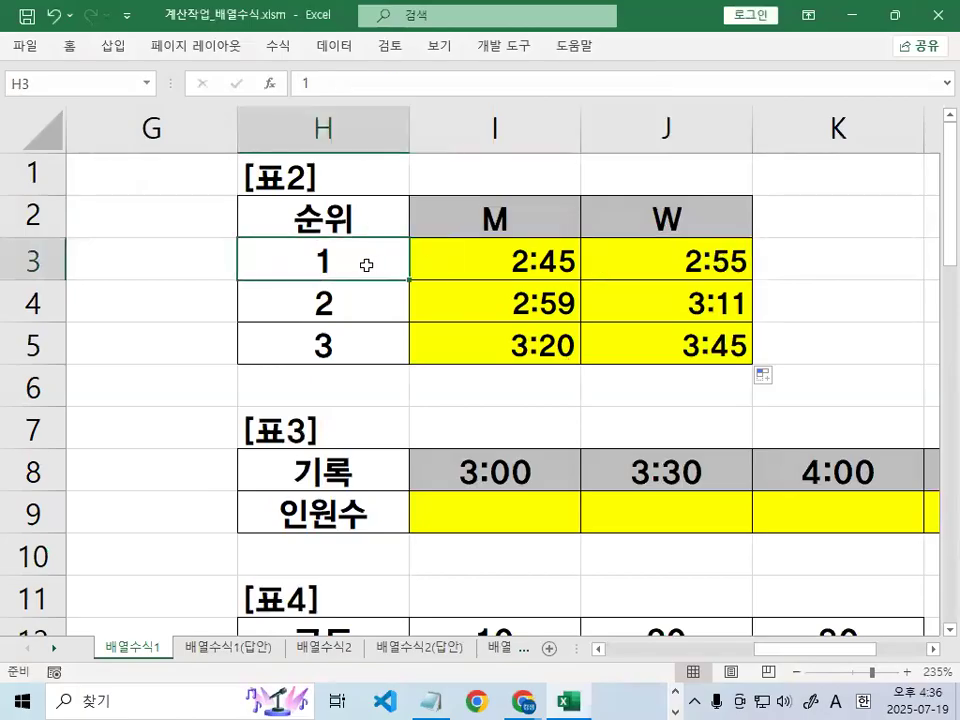
pyautogui.hotkey('ctrl', 'alt', 'g')
pyautogui.moveTo(572, 283); pyautogui.dragTo(740, 280)
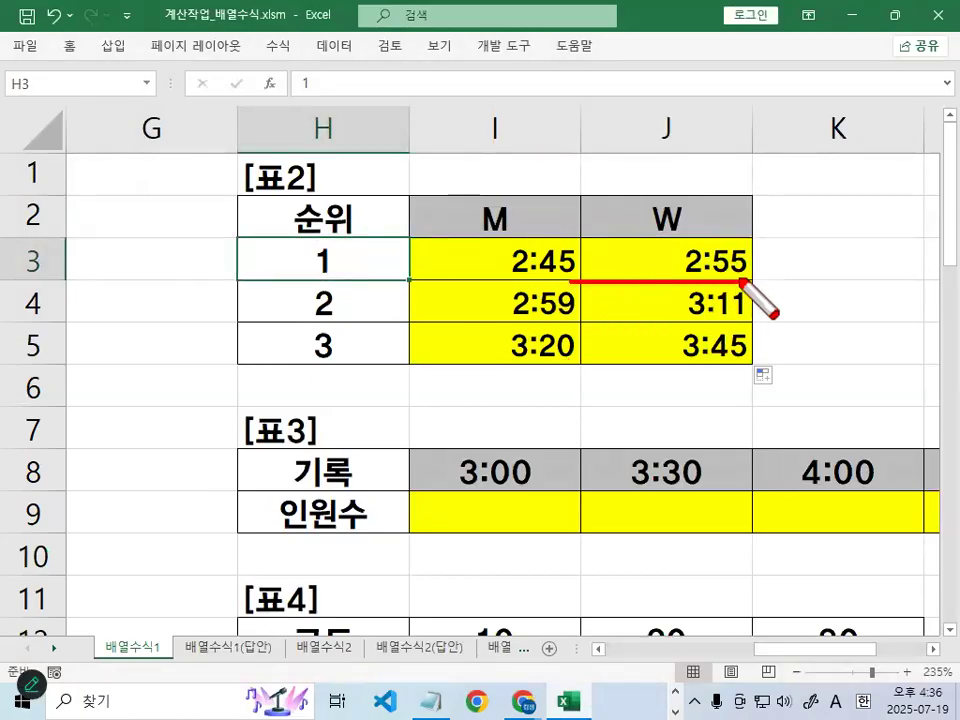
pyautogui.moveTo(340, 263)
pyautogui.mouseDown()
pyautogui.moveTo(437, 265)
pyautogui.moveTo(432, 252)
pyautogui.moveTo(424, 272)
pyautogui.mouseUp()
pyautogui.moveTo(565, 250)
pyautogui.mouseDown()
pyautogui.moveTo(504, 251)
pyautogui.moveTo(574, 279)
pyautogui.mouseUp()
pyautogui.moveTo(345, 240); pyautogui.dragTo(342, 268)
pyautogui.moveTo(535, 240)
pyautogui.mouseDown()
pyautogui.moveTo(536, 264)
pyautogui.moveTo(550, 268)
pyautogui.mouseUp()
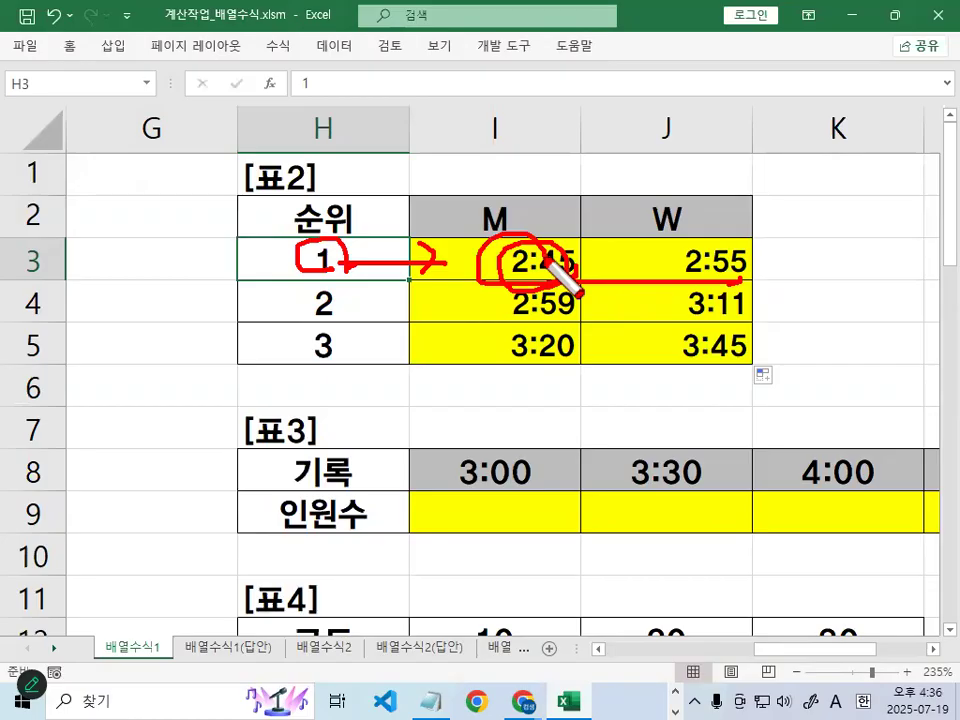
pyautogui.press('Escape')
# - Select the M heading in I2 of [표2] and inspect it in a magnified view
pyautogui.hotkey('ctrl', '1')
pyautogui.moveTo(420, 238); pyautogui.dragTo(431, 244)
pyautogui.press('Escape')
pyautogui.click(495, 221)
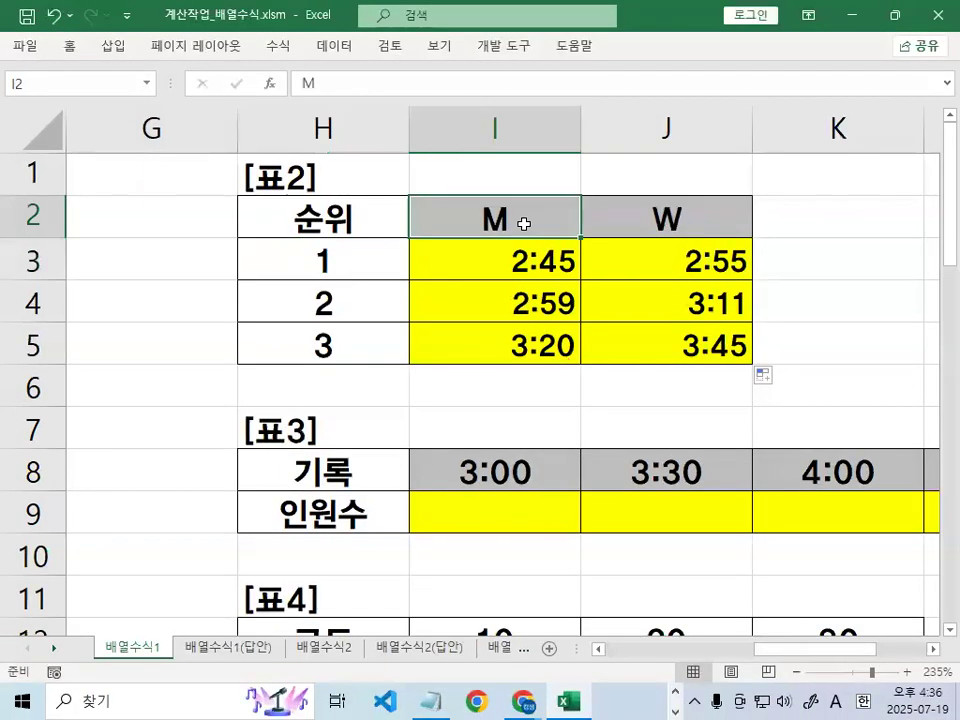
pyautogui.hotkey('ctrl', '1')
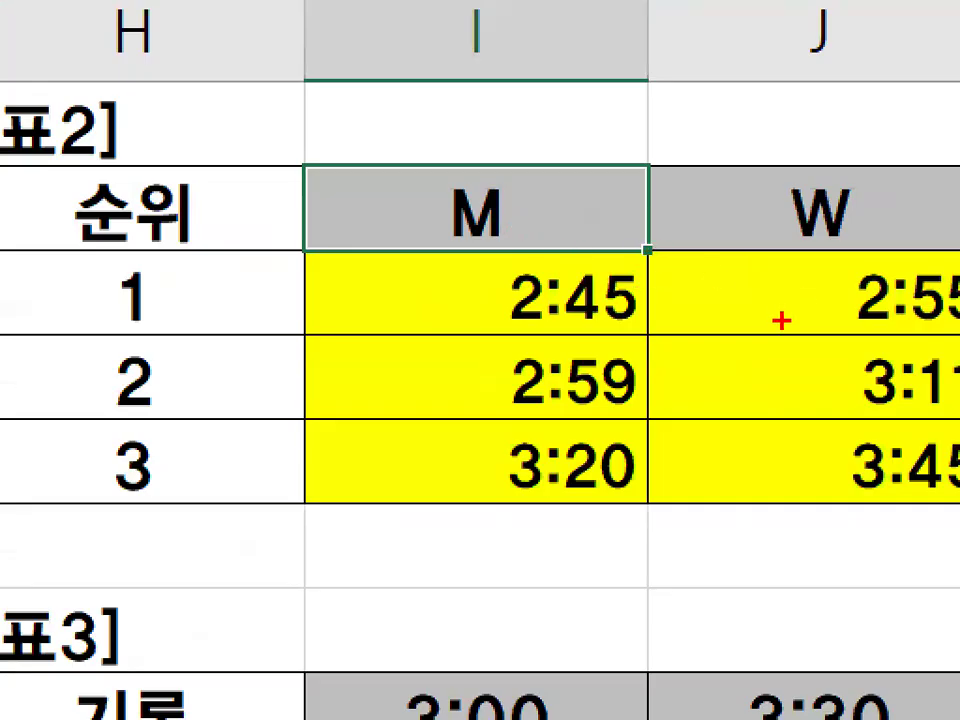
pyautogui.press('Escape')
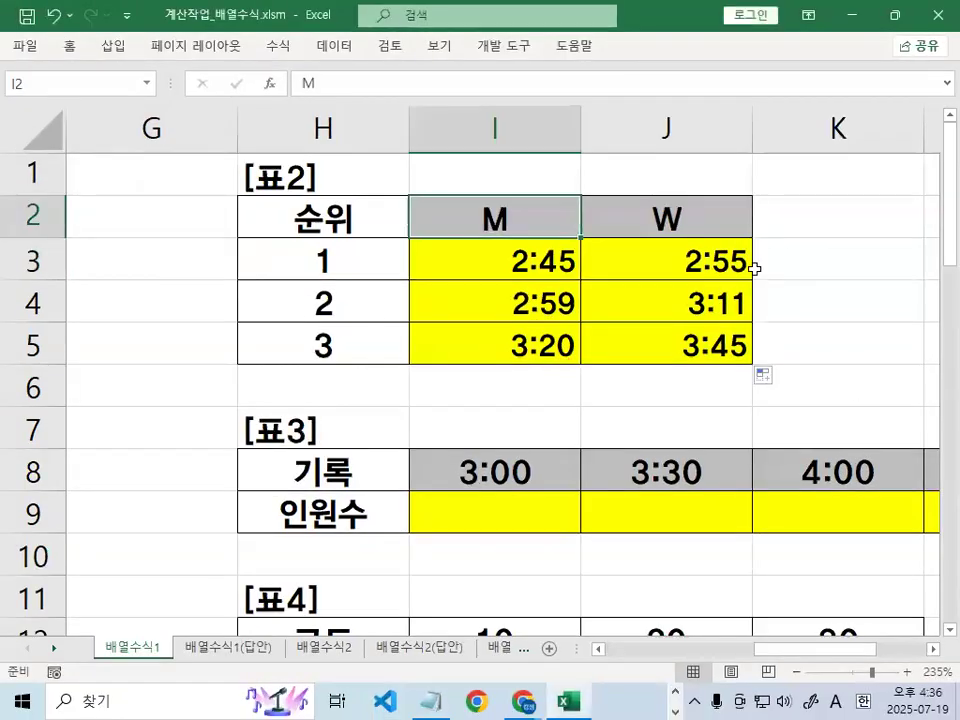
# - In a magnified view, circle the M and W headings, mark the downward and sideways fill directions with arrows, and leave the view
pyautogui.hotkey('ctrl', '1')
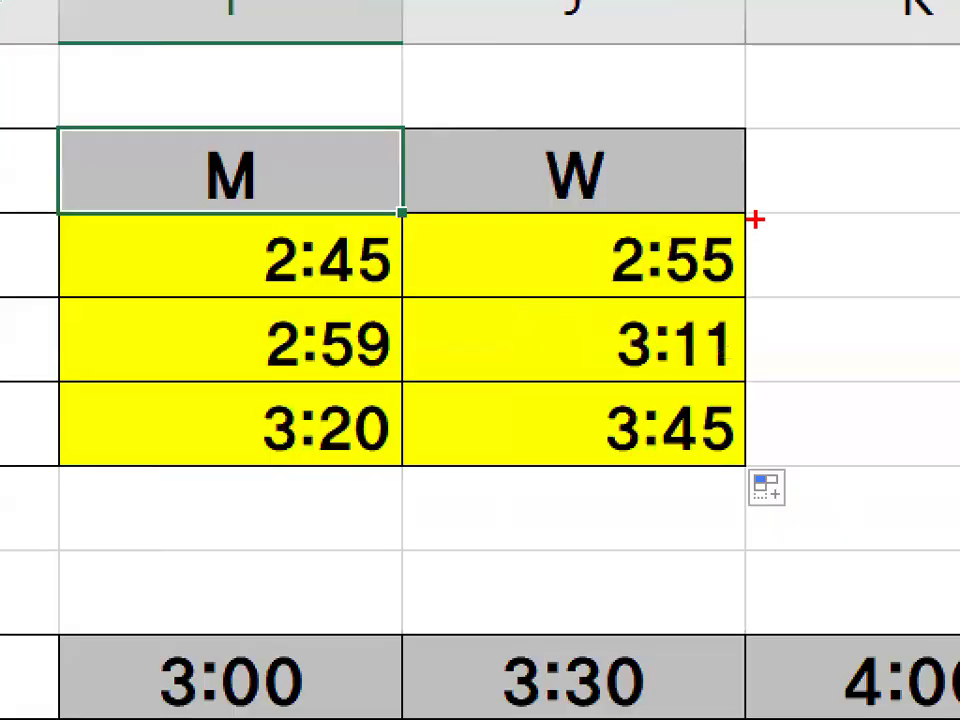
pyautogui.moveTo(755, 239); pyautogui.dragTo(767, 349)
pyautogui.moveTo(232, 205)
pyautogui.mouseDown()
pyautogui.moveTo(208, 285)
pyautogui.moveTo(275, 255)
pyautogui.mouseUp()
pyautogui.moveTo(272, 174)
pyautogui.mouseDown()
pyautogui.moveTo(507, 173)
pyautogui.moveTo(500, 158)
pyautogui.mouseUp()
pyautogui.moveTo(293, 190)
pyautogui.mouseDown()
pyautogui.moveTo(190, 205)
pyautogui.moveTo(268, 182)
pyautogui.mouseUp()
pyautogui.moveTo(637, 160)
pyautogui.mouseDown()
pyautogui.moveTo(600, 130)
pyautogui.moveTo(530, 200)
pyautogui.moveTo(645, 185)
pyautogui.mouseUp()
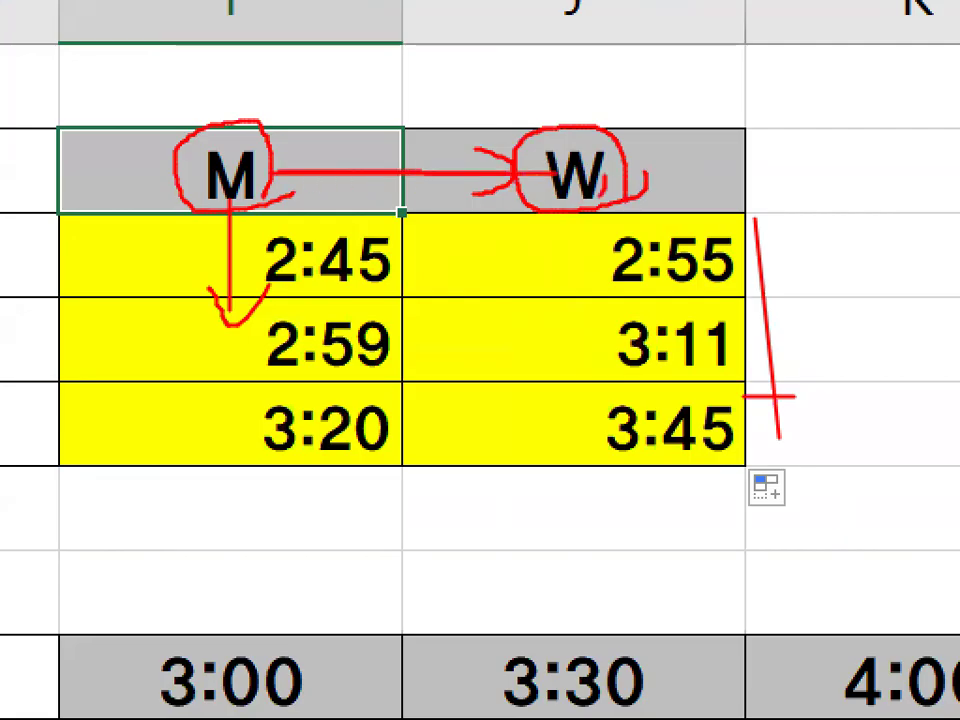
pyautogui.moveTo(566, 140); pyautogui.dragTo(532, 172)
pyautogui.moveTo(767, 270); pyautogui.dragTo(789, 523)
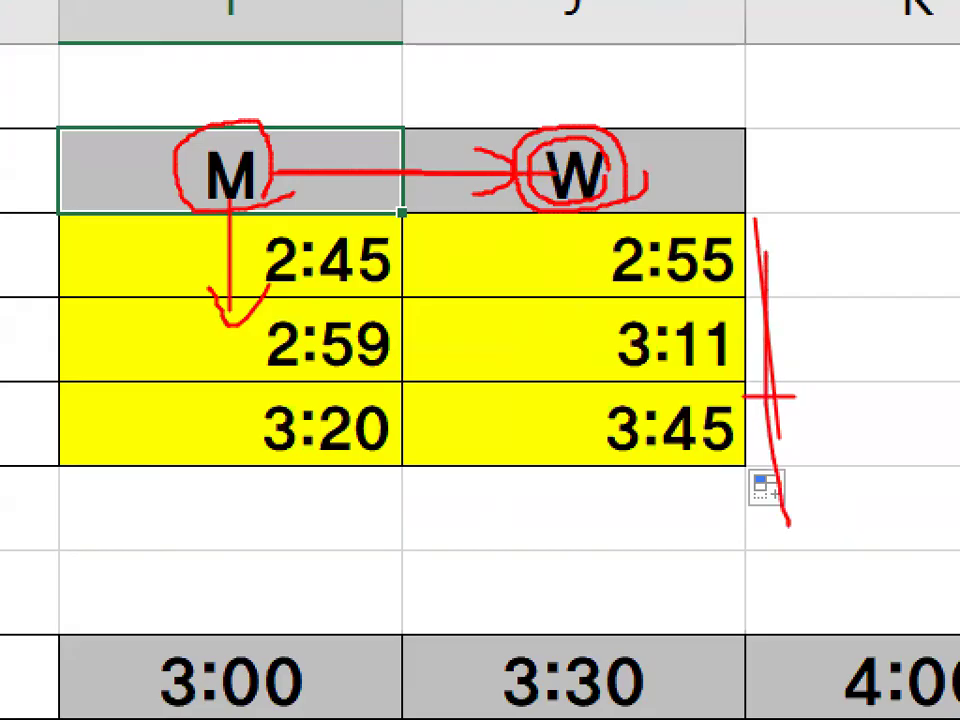
pyautogui.moveTo(240, 205); pyautogui.dragTo(242, 300)
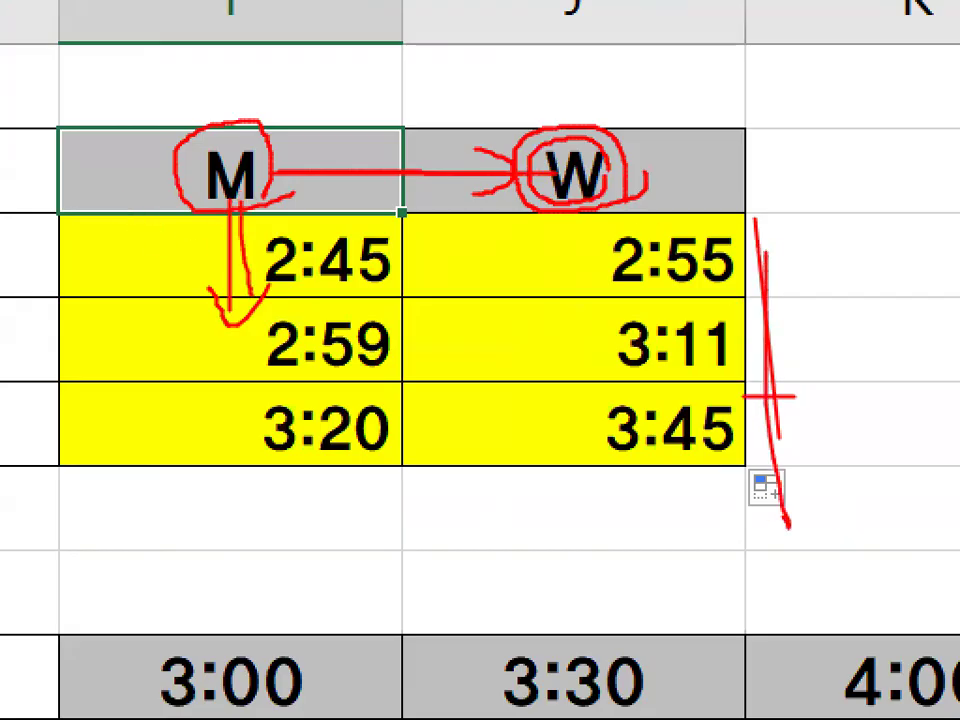
pyautogui.press('Escape')
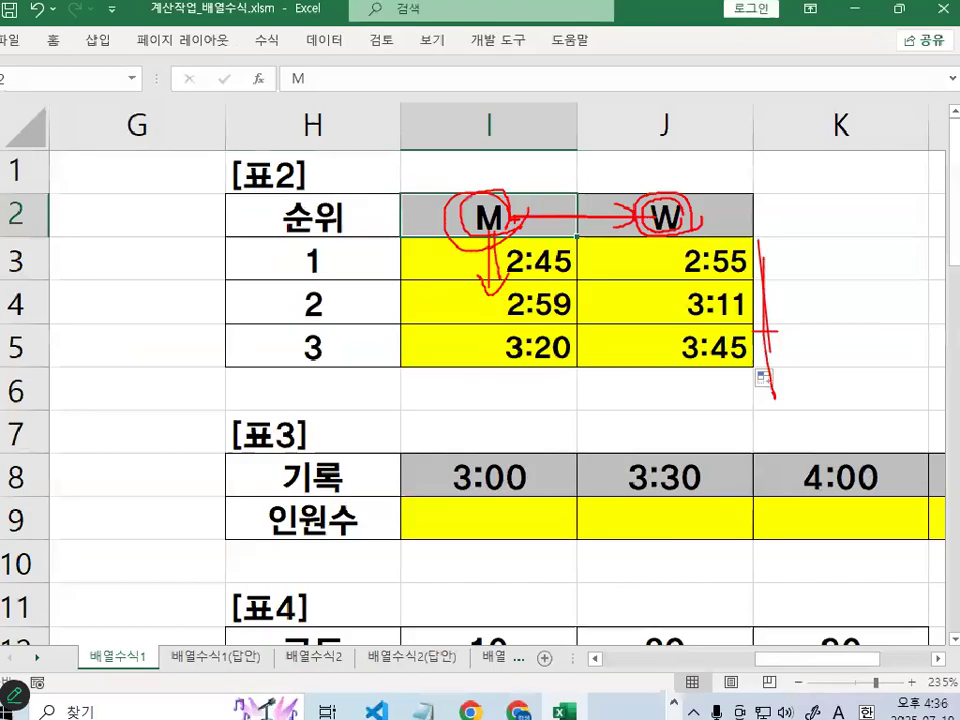
# - Circle rank 1 in H3 and heading M in I2, writing their row numbers 3 and 2 nearby with the screen pen
pyautogui.hotkey('ctrl', '2')
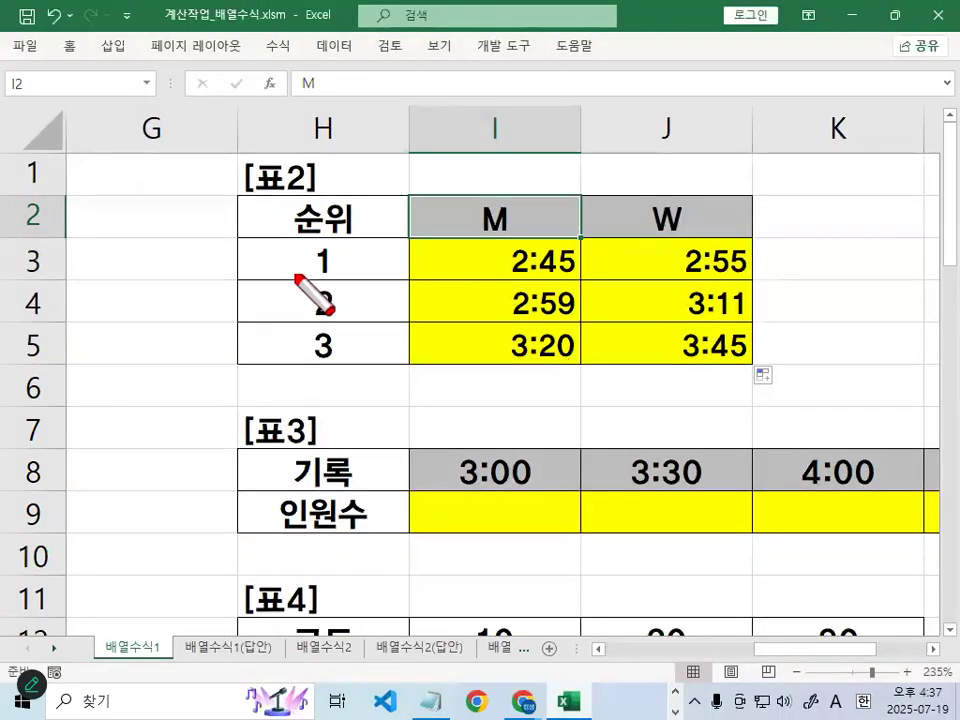
pyautogui.moveTo(340, 250)
pyautogui.mouseDown()
pyautogui.moveTo(315, 257)
pyautogui.moveTo(330, 246)
pyautogui.moveTo(348, 265)
pyautogui.mouseUp()
pyautogui.moveTo(180, 249)
pyautogui.mouseDown()
pyautogui.moveTo(193, 262)
pyautogui.moveTo(185, 277)
pyautogui.mouseUp()
pyautogui.moveTo(545, 203)
pyautogui.mouseDown()
pyautogui.moveTo(476, 238)
pyautogui.moveTo(552, 212)
pyautogui.mouseUp()
pyautogui.moveTo(466, 117)
pyautogui.mouseDown()
pyautogui.moveTo(476, 154)
pyautogui.moveTo(545, 155)
pyautogui.mouseUp()
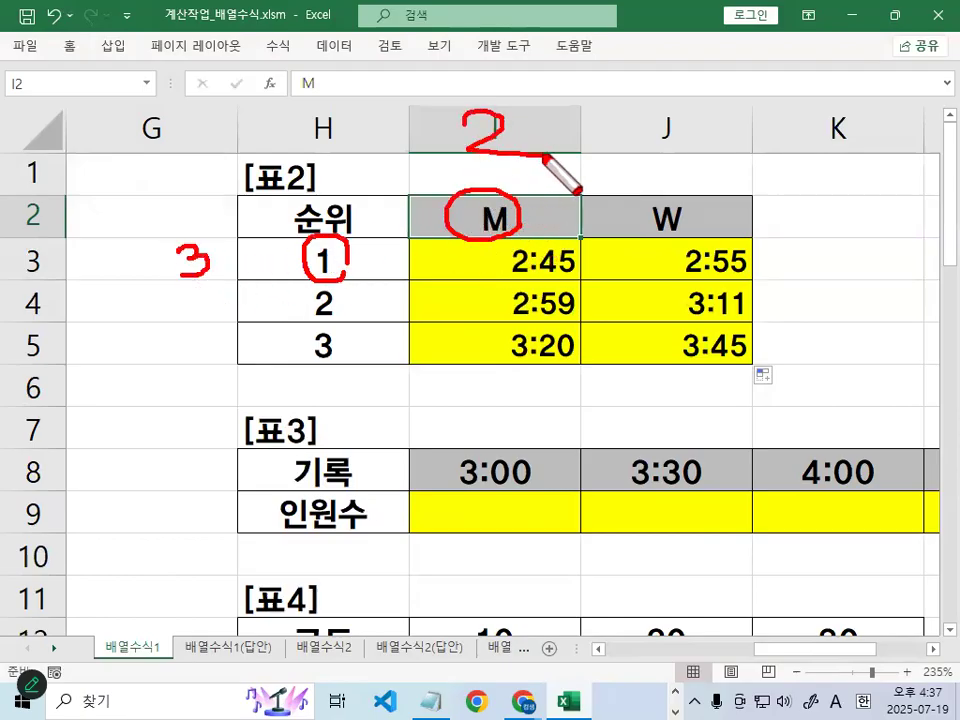
# - Circle the handwritten row numbers 3 and 2 beside [표2] with the screen pen, and clear the marks
pyautogui.moveTo(288, 248); pyautogui.dragTo(258, 278)
pyautogui.moveTo(165, 305); pyautogui.dragTo(255, 248)
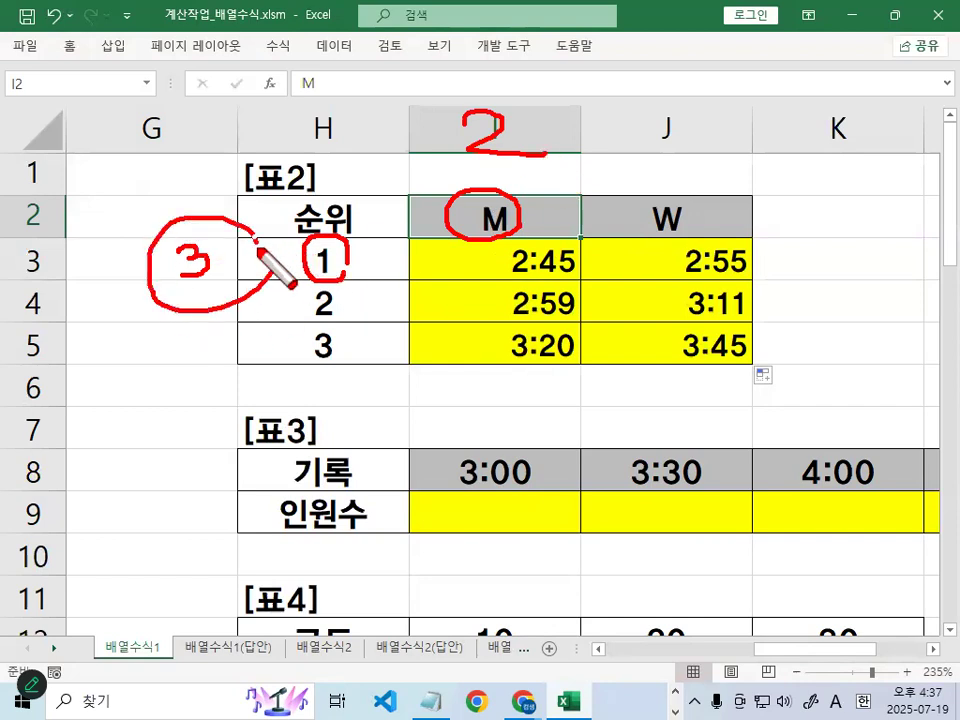
pyautogui.moveTo(520, 176)
pyautogui.mouseDown()
pyautogui.moveTo(435, 139)
pyautogui.moveTo(561, 176)
pyautogui.mouseUp()
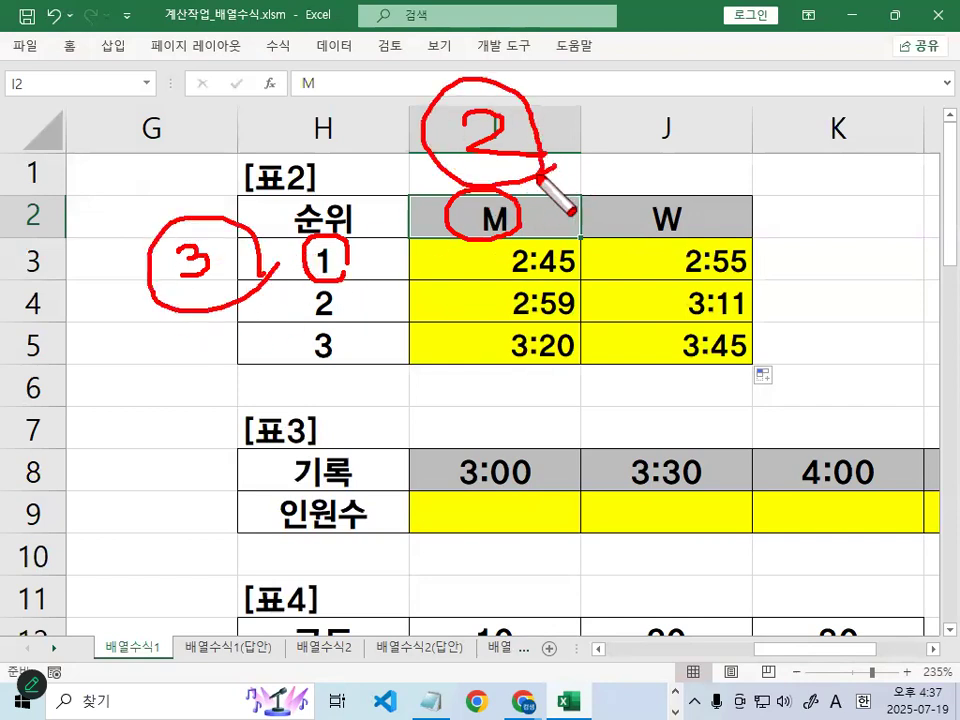
pyautogui.press('Escape')
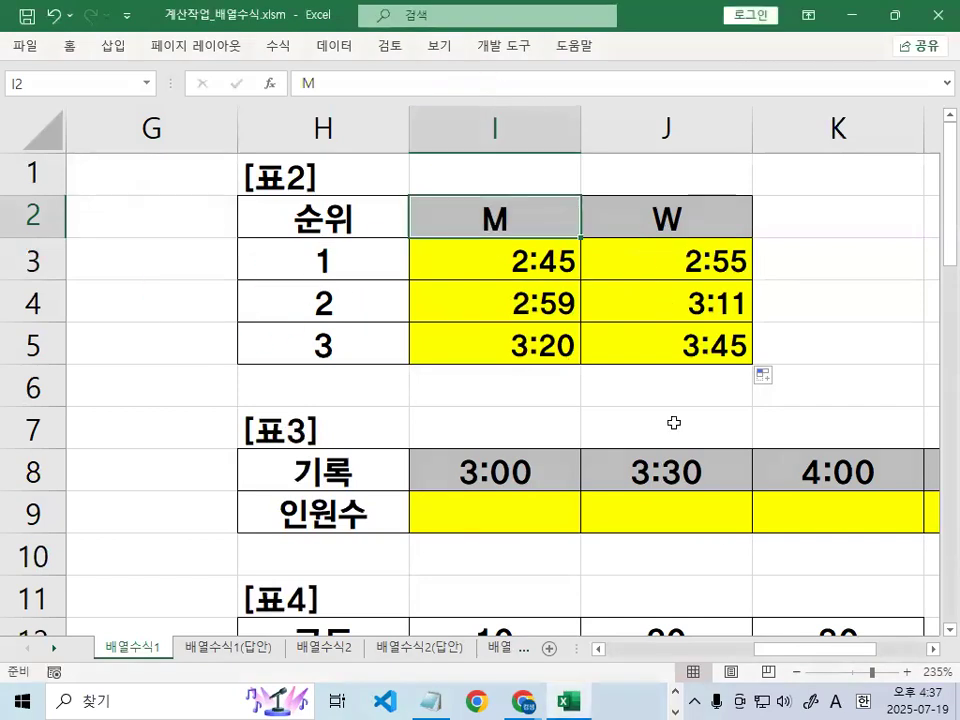
# - Sketch a baseball diamond over the blank cells around columns N and O, marking its bases 1, 2 and 3 with the screen pen
pyautogui.click(933, 652)
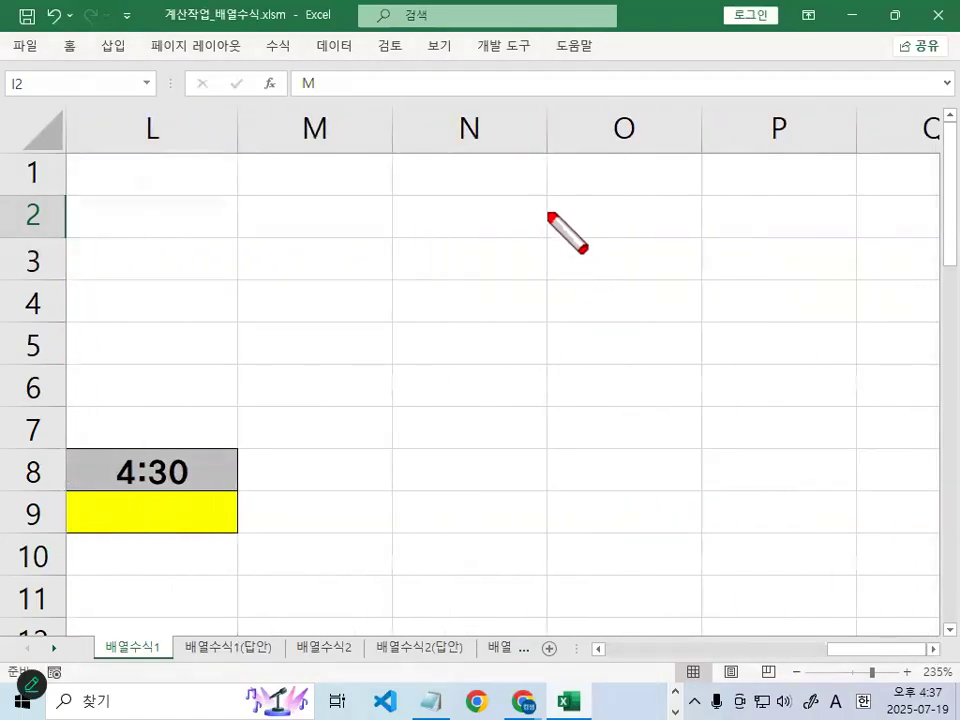
pyautogui.moveTo(538, 194); pyautogui.dragTo(388, 309)
pyautogui.moveTo(538, 194)
pyautogui.mouseDown()
pyautogui.moveTo(705, 339)
pyautogui.moveTo(524, 503)
pyautogui.mouseUp()
pyautogui.moveTo(401, 317)
pyautogui.mouseDown()
pyautogui.moveTo(467, 437)
pyautogui.moveTo(520, 500)
pyautogui.moveTo(512, 433)
pyautogui.moveTo(542, 491)
pyautogui.mouseUp()
pyautogui.moveTo(670, 325); pyautogui.dragTo(683, 366)
pyautogui.moveTo(630, 317); pyautogui.dragTo(630, 343)
pyautogui.moveTo(498, 220)
pyautogui.mouseDown()
pyautogui.moveTo(530, 232)
pyautogui.moveTo(575, 207)
pyautogui.mouseUp()
pyautogui.moveTo(525, 264)
pyautogui.mouseDown()
pyautogui.moveTo(540, 292)
pyautogui.moveTo(572, 286)
pyautogui.mouseUp()
pyautogui.moveTo(418, 292)
pyautogui.mouseDown()
pyautogui.moveTo(434, 304)
pyautogui.moveTo(420, 343)
pyautogui.mouseUp()
pyautogui.moveTo(463, 300)
pyautogui.mouseDown()
pyautogui.moveTo(482, 336)
pyautogui.moveTo(461, 349)
pyautogui.mouseUp()
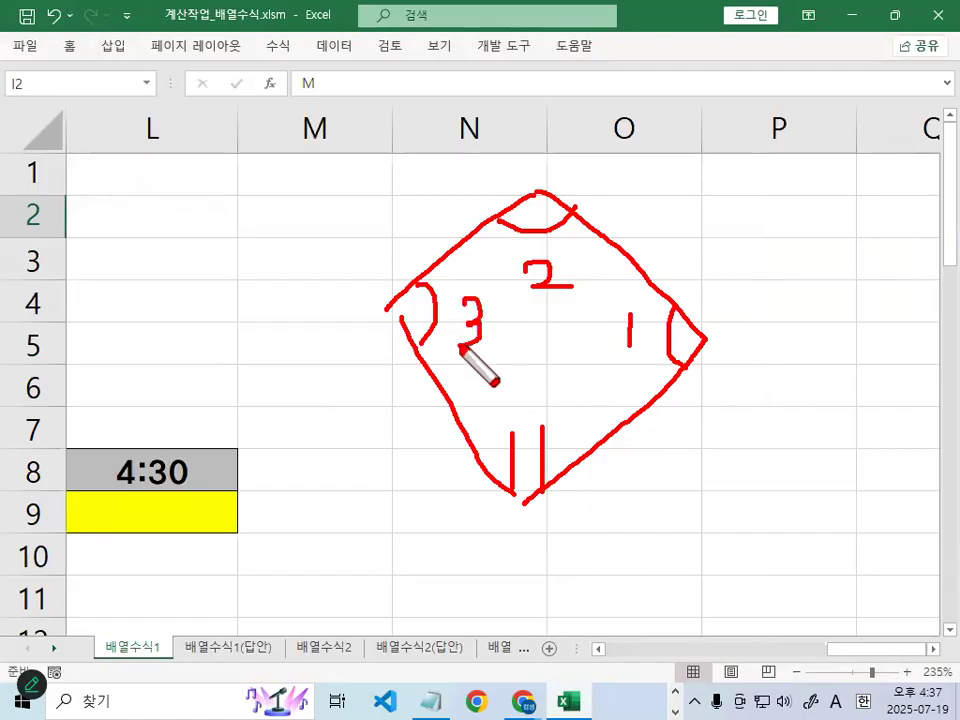
# - Circle third base and second base on the diamond sketch, clear the drawing, and select cell O7
pyautogui.moveTo(414, 292); pyautogui.dragTo(392, 319)
pyautogui.moveTo(512, 336)
pyautogui.mouseDown()
pyautogui.moveTo(356, 316)
pyautogui.moveTo(504, 300)
pyautogui.moveTo(386, 369)
pyautogui.moveTo(504, 315)
pyautogui.moveTo(487, 298)
pyautogui.mouseUp()
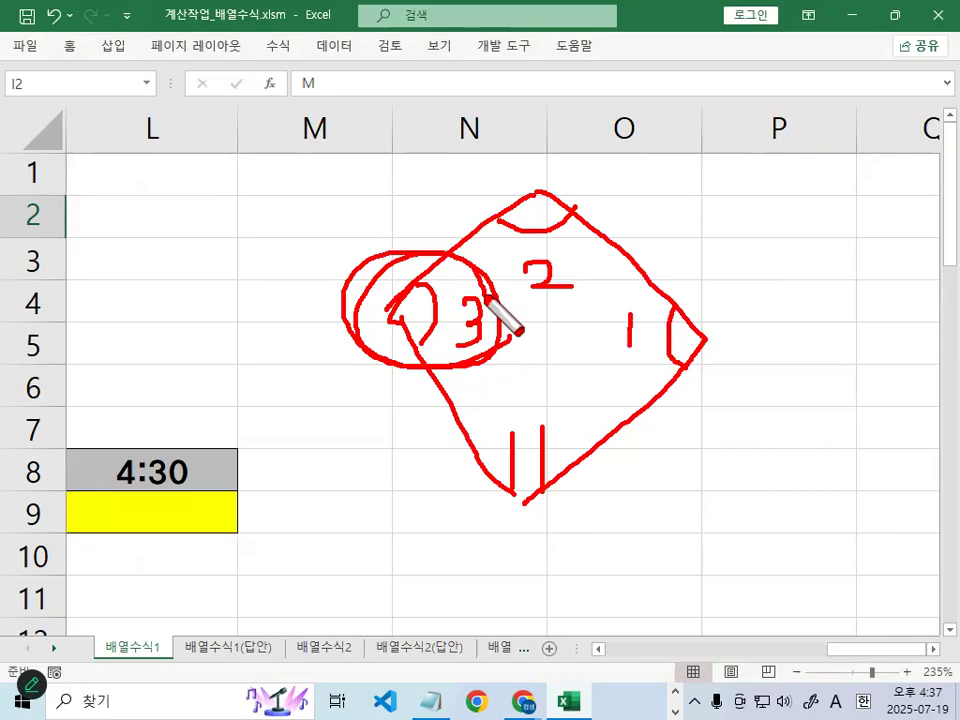
pyautogui.moveTo(611, 272)
pyautogui.mouseDown()
pyautogui.moveTo(465, 256)
pyautogui.moveTo(634, 262)
pyautogui.mouseUp()
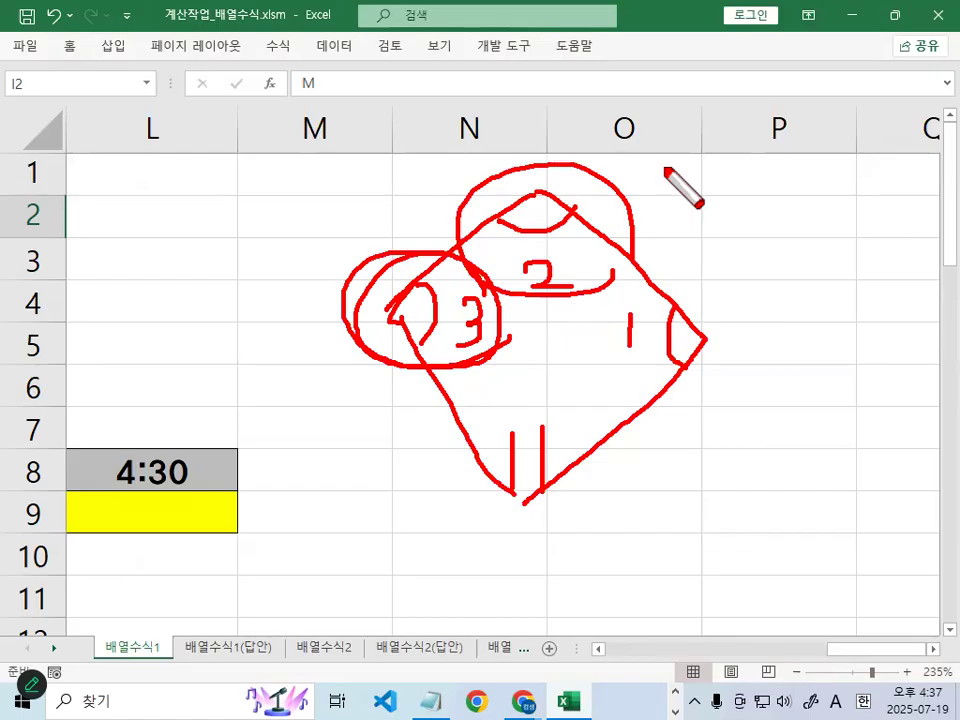
pyautogui.press('Escape')
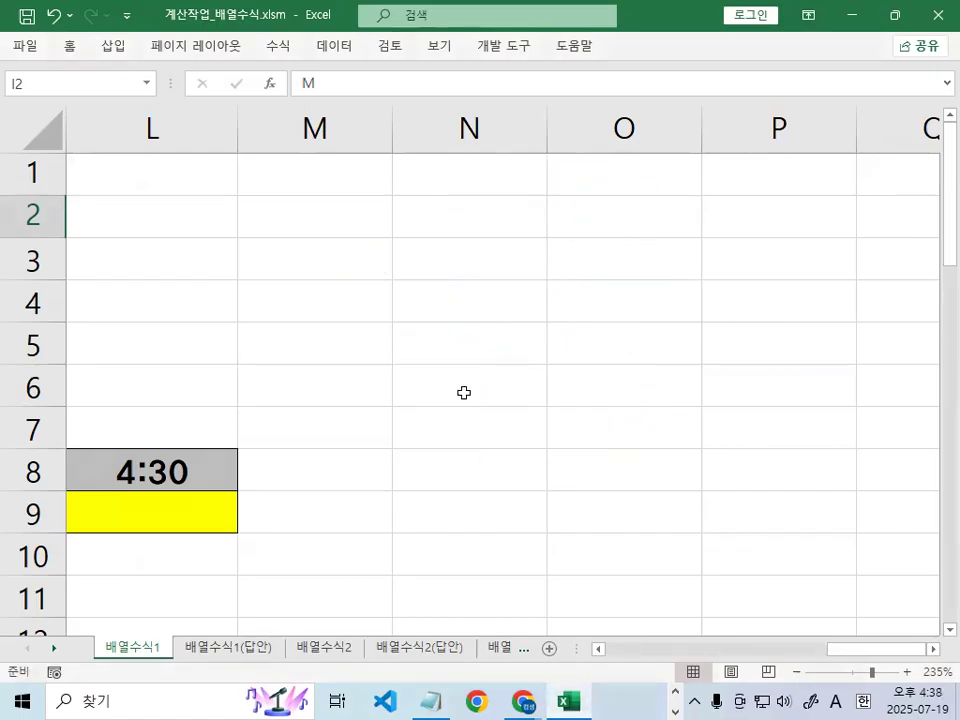
pyautogui.click(632, 432)
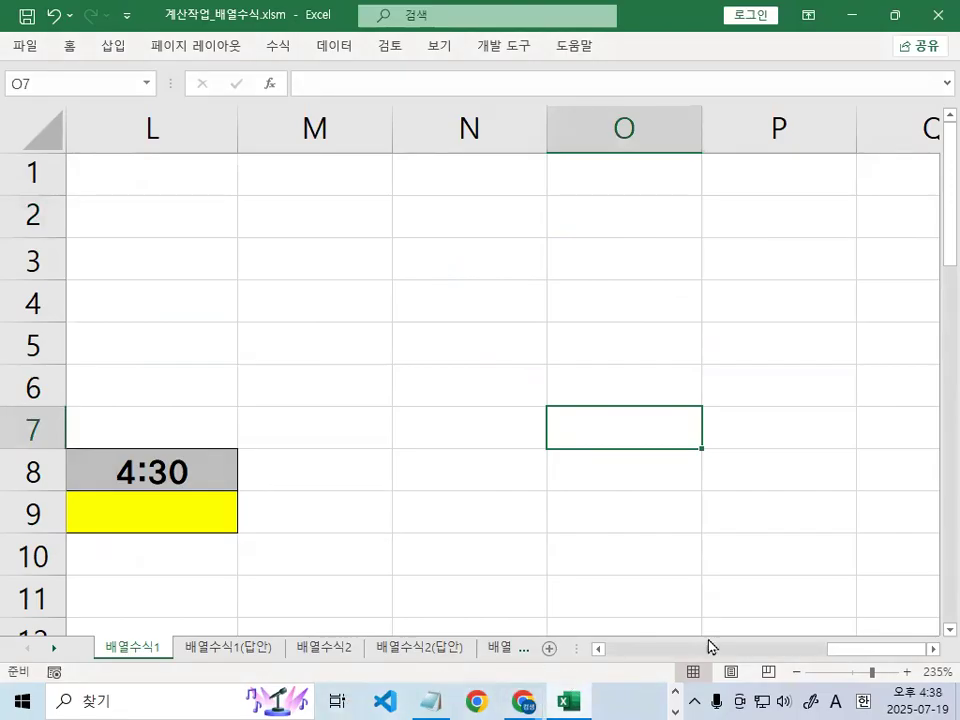
# - Switch to the Notepad lesson notes and highlight the 계산범위 : 기록범위 line, then clear the selection
pyautogui.click(440, 698)
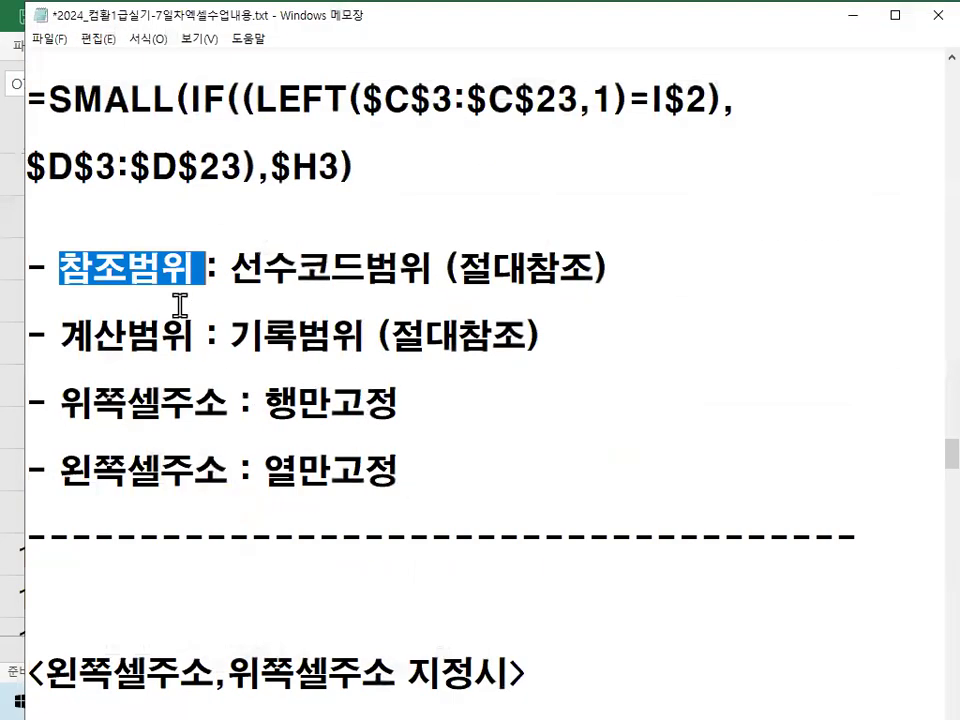
pyautogui.moveTo(66, 318); pyautogui.dragTo(484, 326)
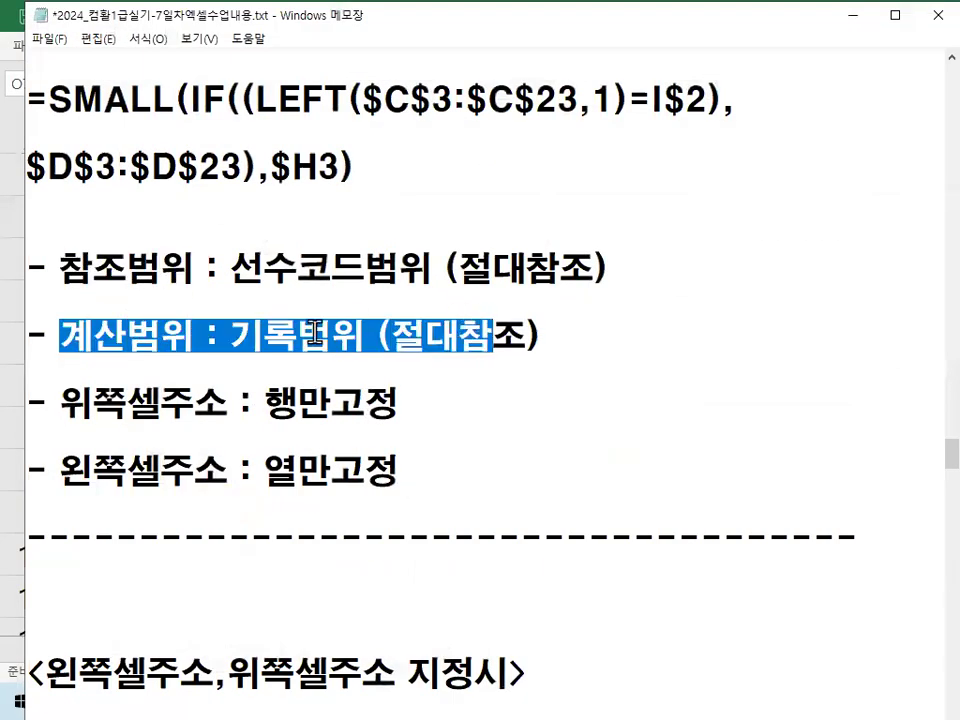
pyautogui.click(135, 381)
# - Circle the LEFT range in the SMALL formula, underline and circle the four reference rules, tick I$2, and clear the marks
pyautogui.hotkey('ctrl', '2')
pyautogui.moveTo(533, 118)
pyautogui.mouseDown()
pyautogui.moveTo(250, 112)
pyautogui.moveTo(465, 145)
pyautogui.mouseUp()
pyautogui.moveTo(57, 421); pyautogui.dragTo(375, 422)
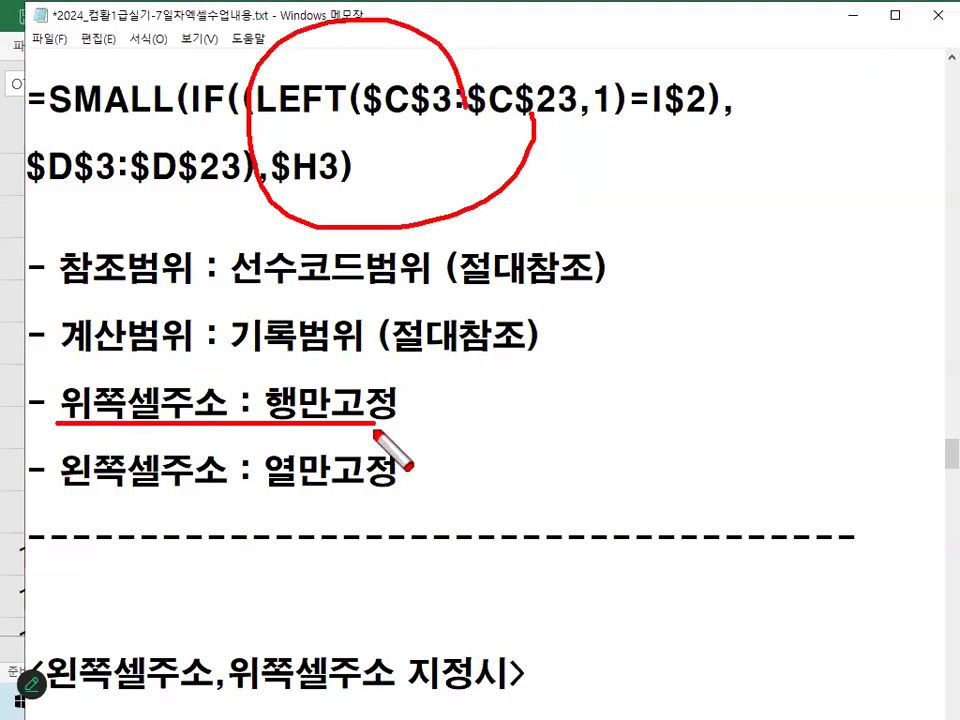
pyautogui.moveTo(57, 348); pyautogui.dragTo(330, 348)
pyautogui.moveTo(47, 297); pyautogui.dragTo(355, 297)
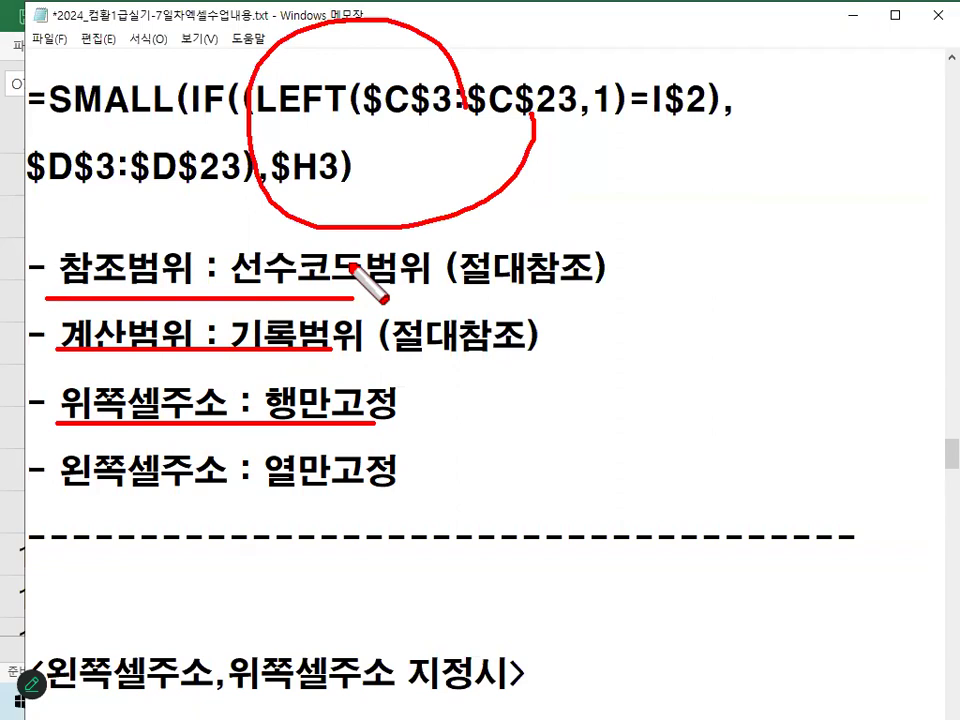
pyautogui.moveTo(78, 495); pyautogui.dragTo(437, 498)
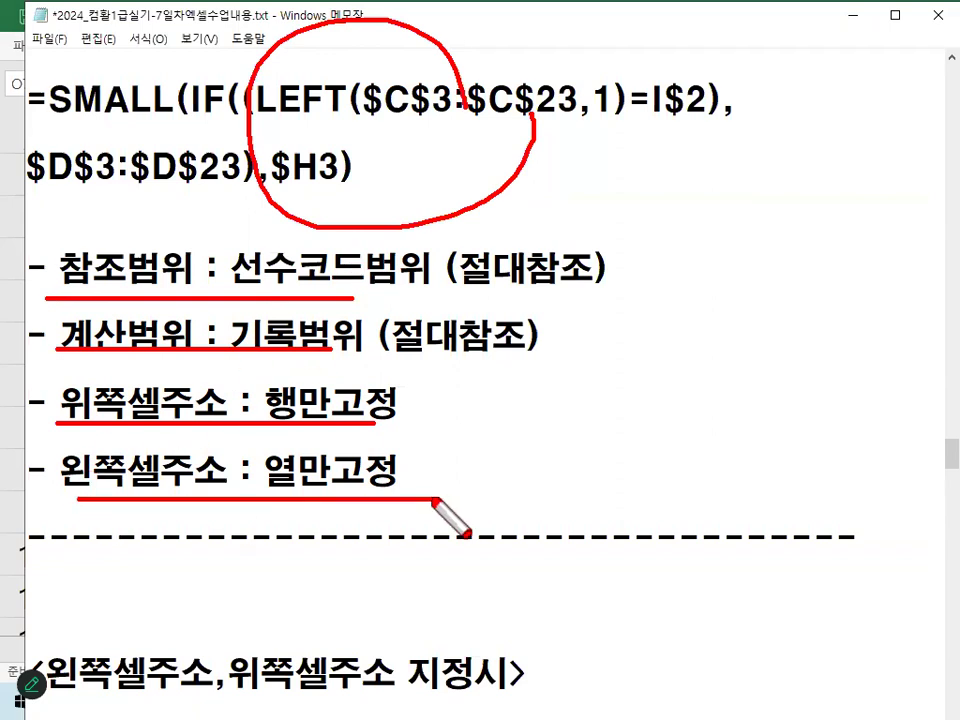
pyautogui.moveTo(485, 455)
pyautogui.mouseDown()
pyautogui.moveTo(430, 530)
pyautogui.moveTo(525, 462)
pyautogui.mouseUp()
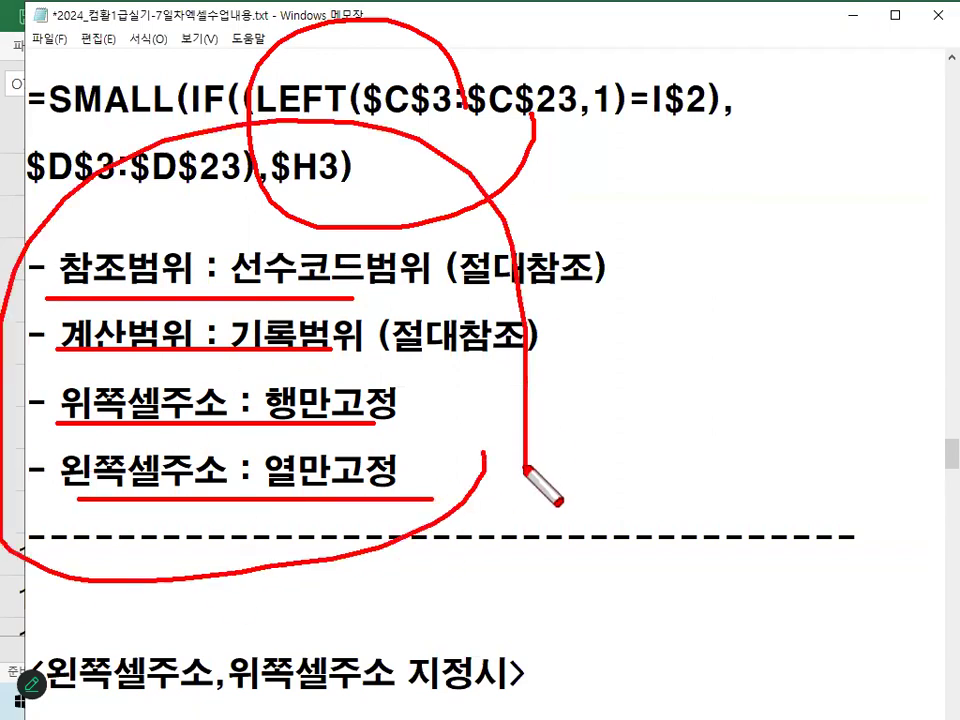
pyautogui.moveTo(647, 50); pyautogui.dragTo(686, 18)
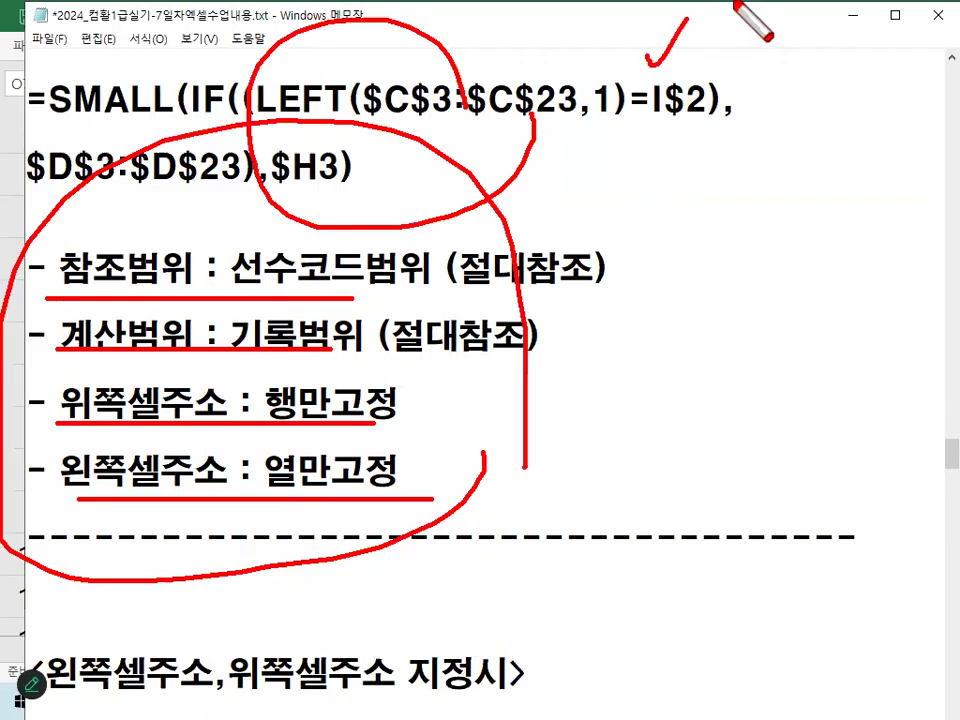
pyautogui.press('Escape')
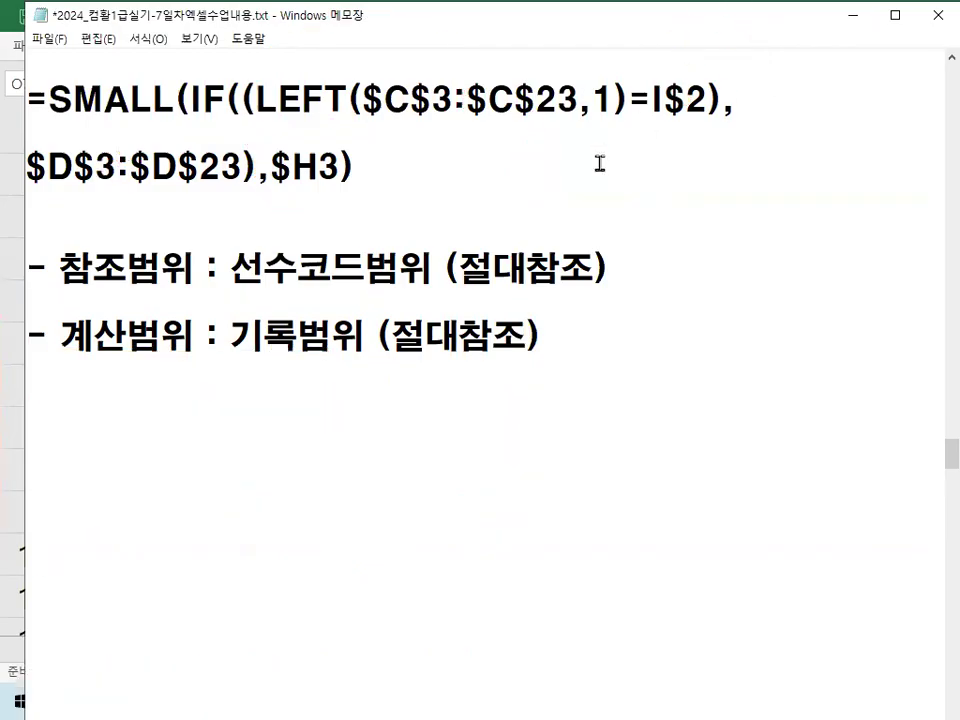
# - Underline the 참조범위, 계산범위, 위쪽셀주소 and 왼쪽셀주소 rules again, draw a curve beside them, and clear the marks
pyautogui.moveTo(77, 310); pyautogui.dragTo(452, 310)
pyautogui.moveTo(50, 378); pyautogui.dragTo(385, 378)
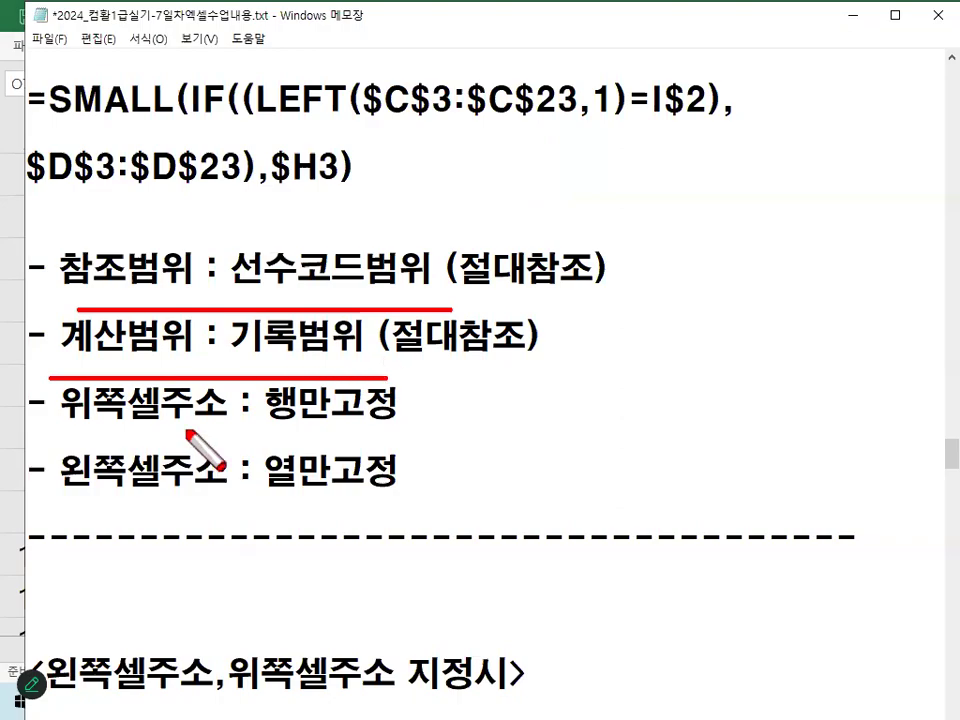
pyautogui.moveTo(112, 450); pyautogui.dragTo(397, 450)
pyautogui.moveTo(118, 523); pyautogui.dragTo(399, 523)
pyautogui.moveTo(440, 177); pyautogui.dragTo(545, 248)
pyautogui.moveTo(570, 401); pyautogui.dragTo(536, 519)
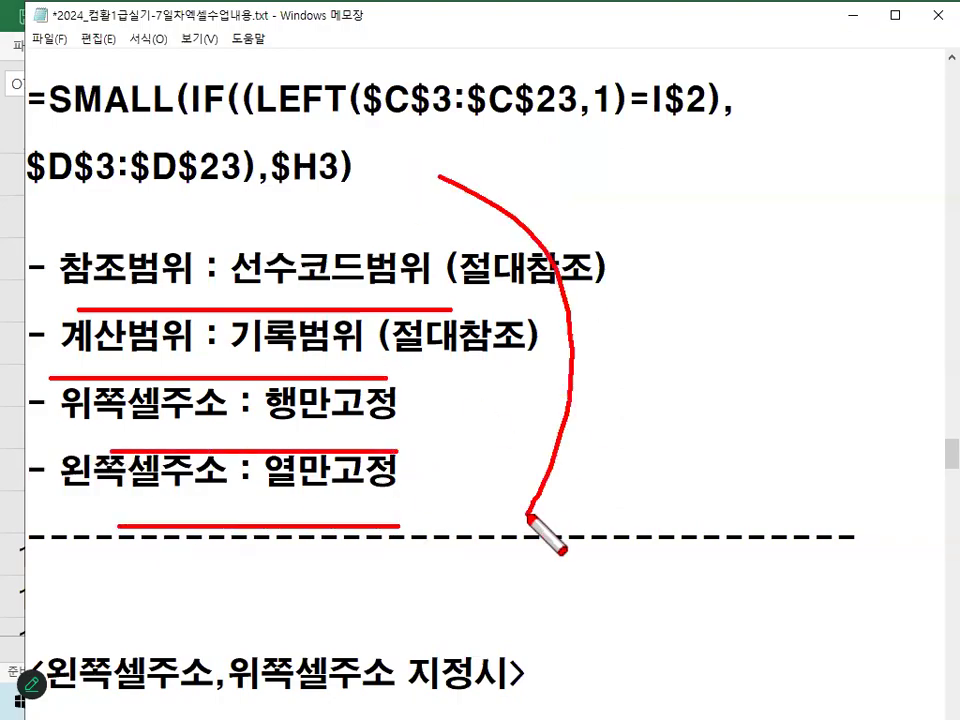
pyautogui.press('Escape')
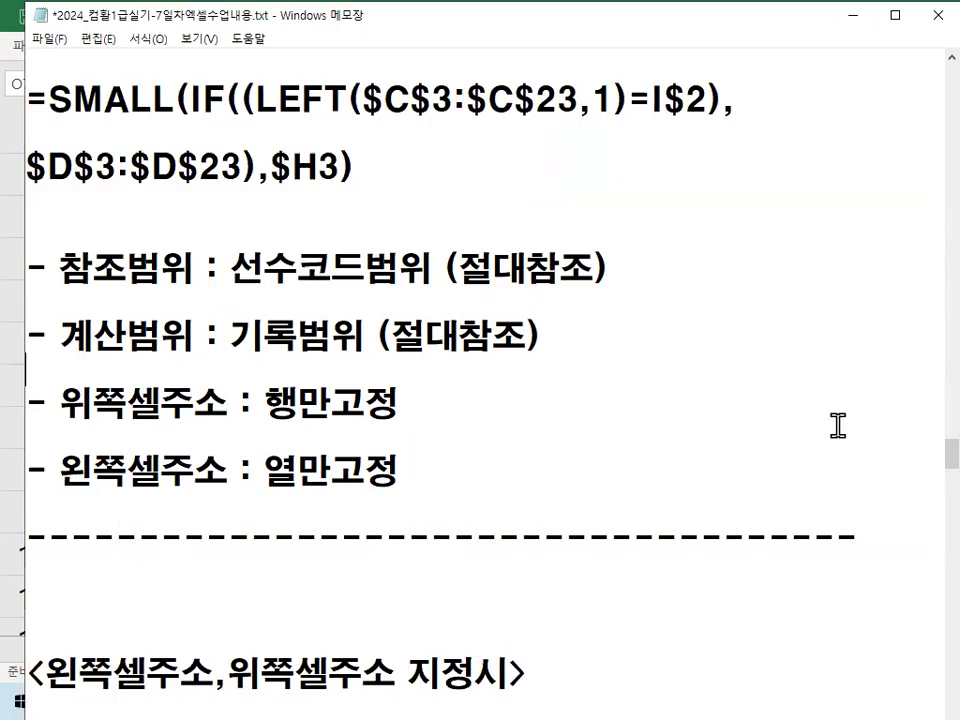
# - Return to the Excel sheet, select B3 in [표1], circle the 기록 heading with the screen pen, and clear the mark
pyautogui.click(853, 16)
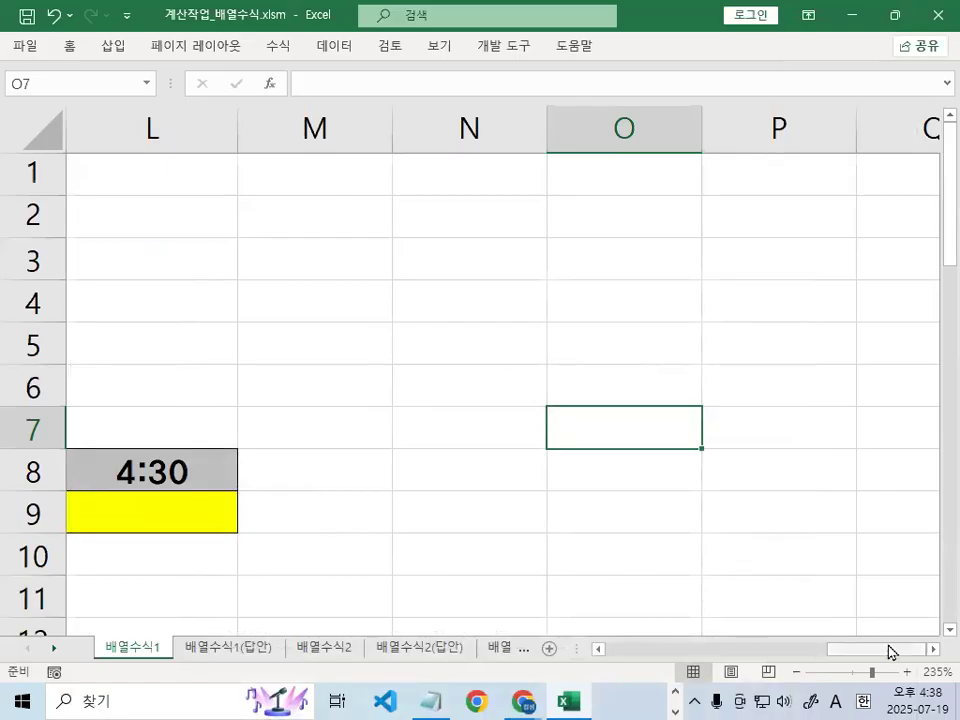
pyautogui.moveTo(890, 646); pyautogui.dragTo(519, 677)
pyautogui.click(235, 243)
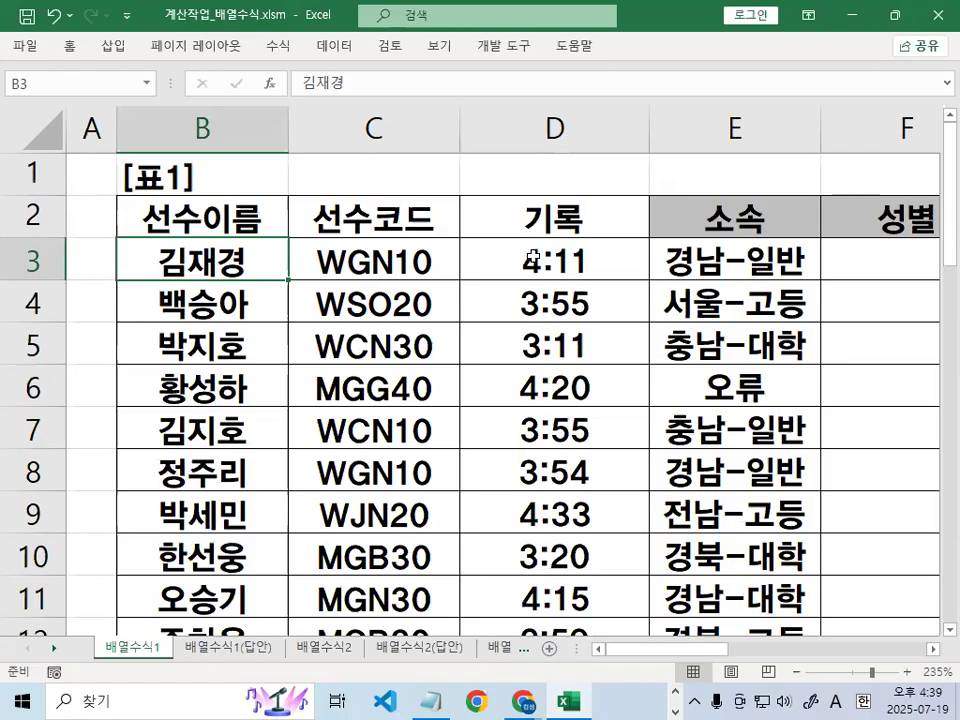
pyautogui.hotkey('ctrl', '2')
pyautogui.moveTo(609, 182); pyautogui.dragTo(608, 188)
pyautogui.press('Escape')
# - Switch to the Notepad notes, find the 2번문제 section, and highlight its condition 기록내~
pyautogui.click(434, 700)
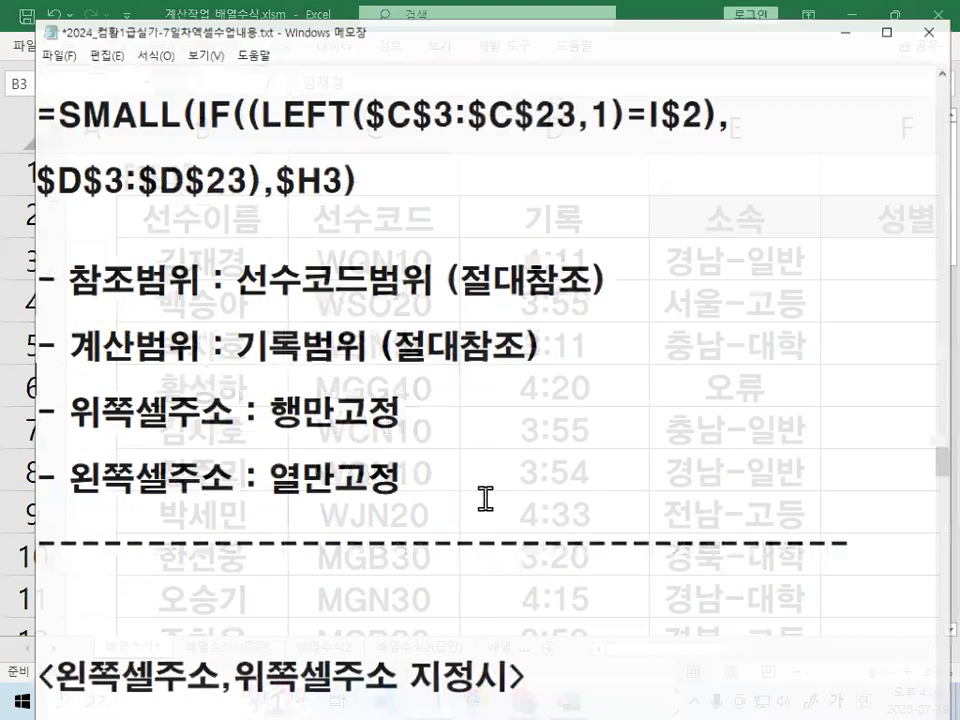
pyautogui.scroll(-4, 486, 499)
pyautogui.scroll(-1, 376, 473)
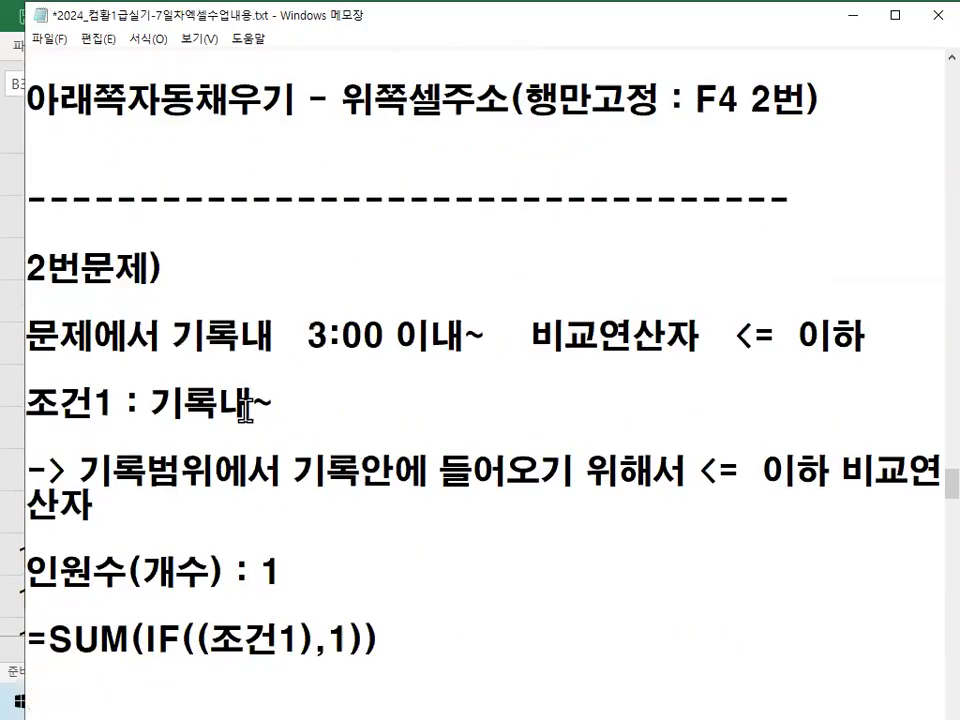
pyautogui.moveTo(155, 401); pyautogui.dragTo(274, 401)
pyautogui.moveTo(152, 401); pyautogui.dragTo(276, 404)
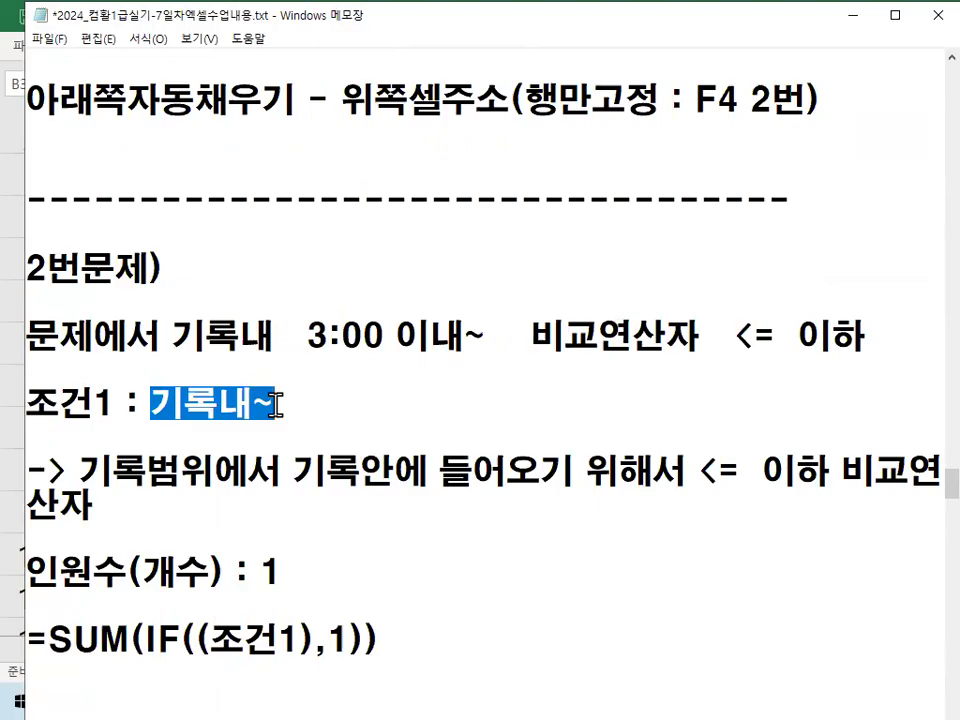
# - Return to Excel and inspect the 3:00 and 3:30 record headings in I8 and J8 of [표3]
pyautogui.click(853, 18)
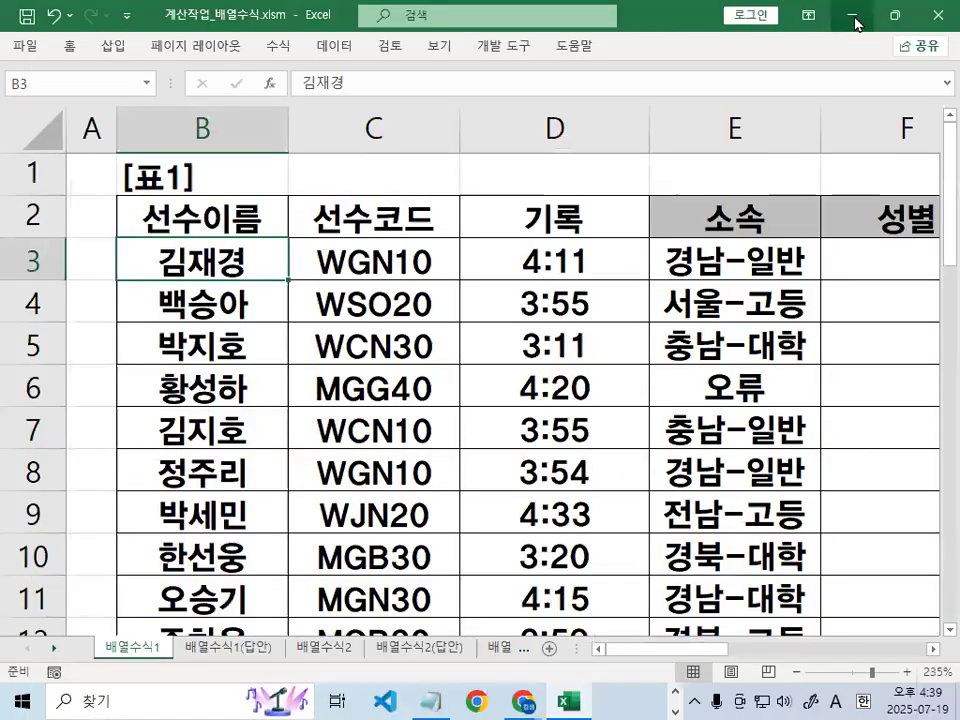
pyautogui.click(932, 650)
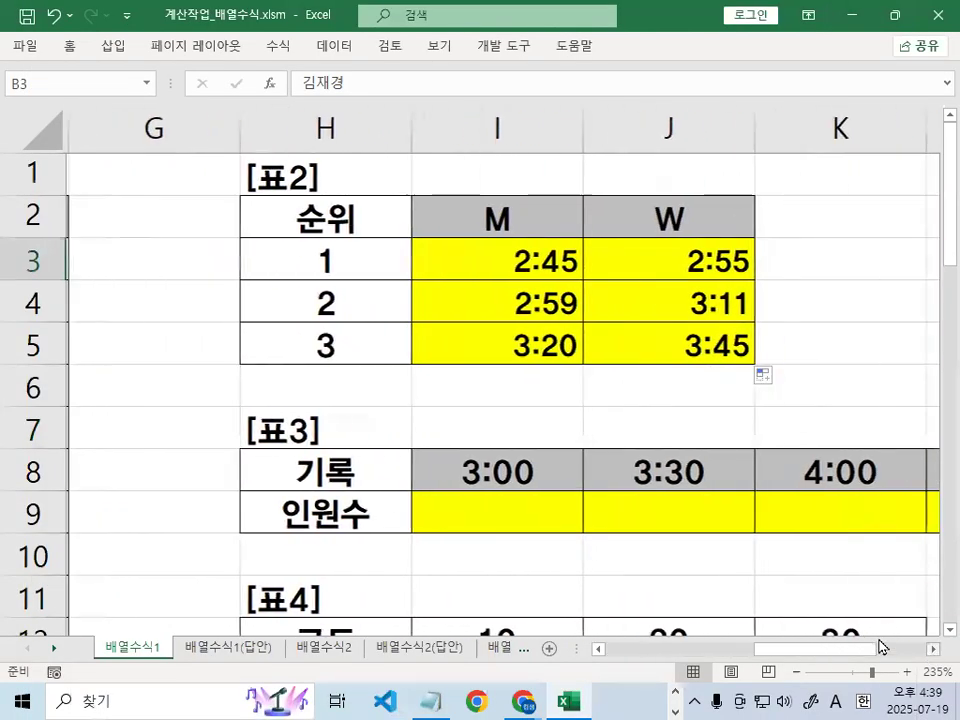
pyautogui.scroll(-2, 540, 500)
pyautogui.click(508, 222)
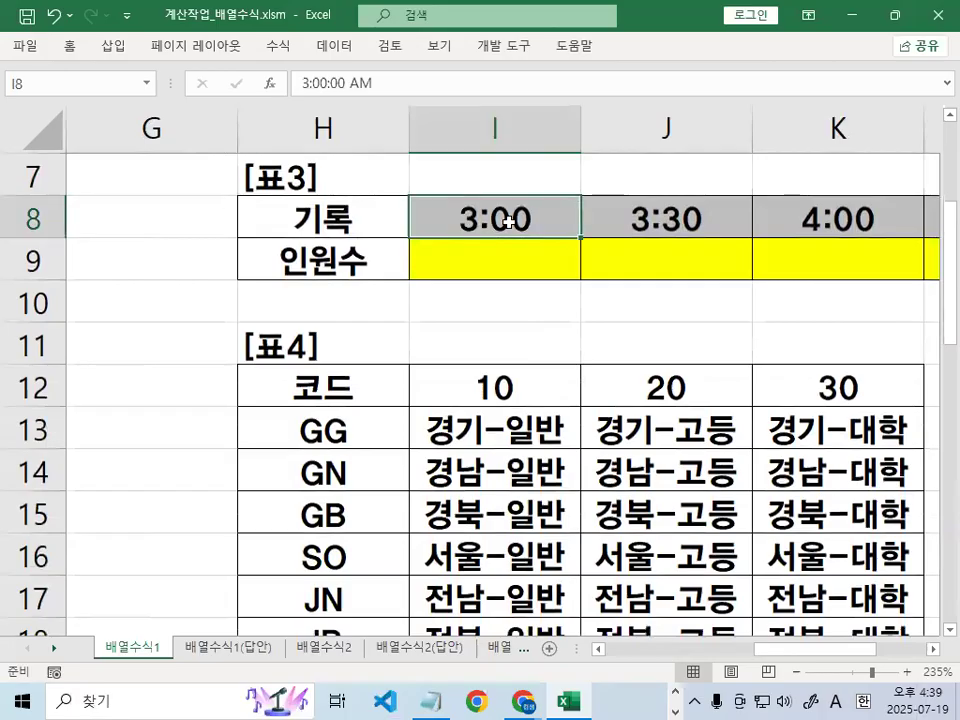
pyautogui.click(690, 218)
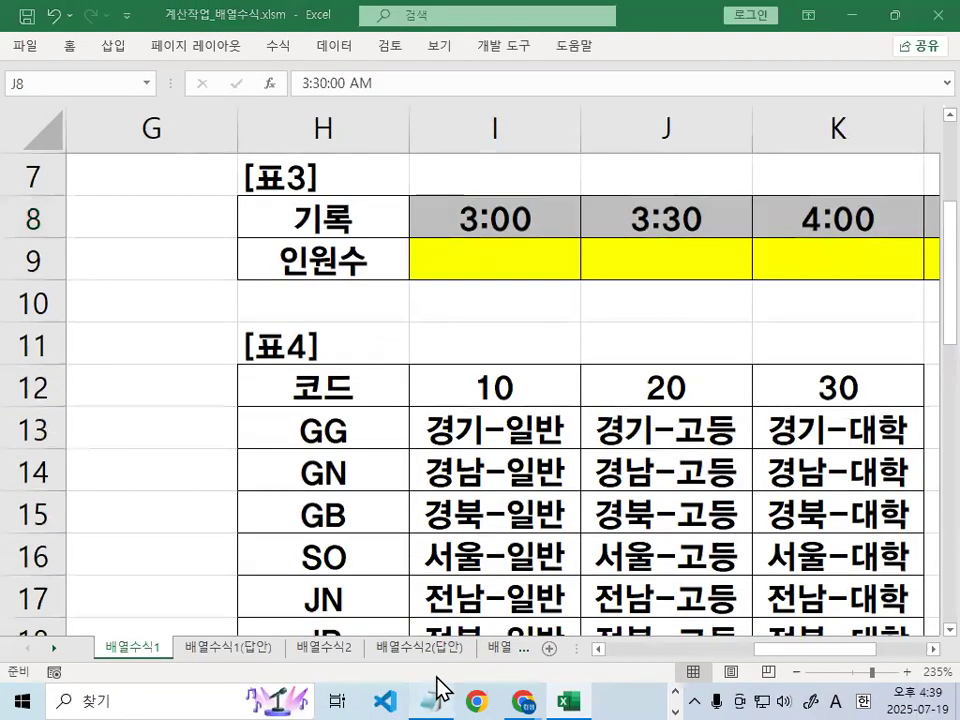
# - Switch to the Notepad notes, highlight 3:00 이내~ in the 2번문제 text, and bring the SUM(IF()) formulas below into view
pyautogui.click(437, 690)
pyautogui.moveTo(306, 336); pyautogui.dragTo(485, 336)
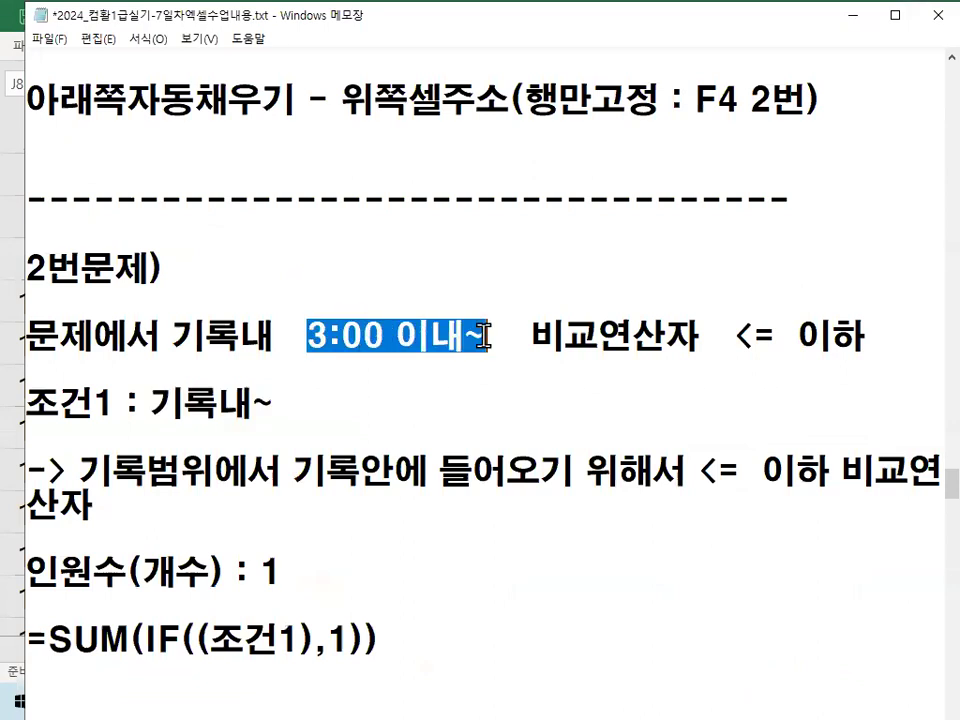
pyautogui.click(485, 336)
pyautogui.scroll(-1, 480, 372)
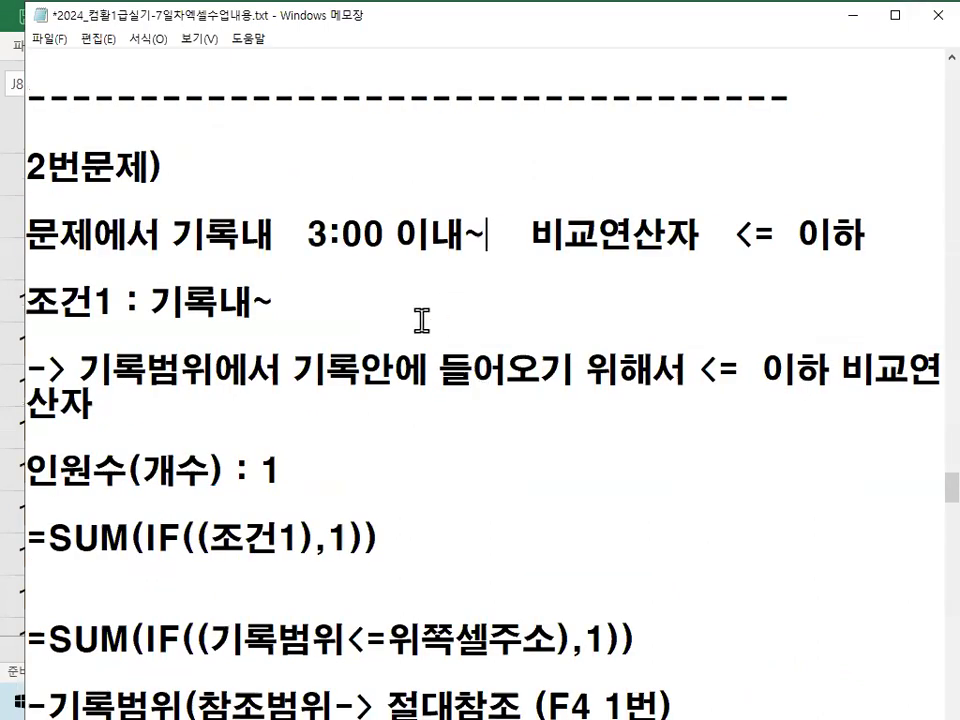
# - Box 3:00 and circle 이내 in the 2번문제 text with the screen pen
pyautogui.moveTo(308, 257); pyautogui.dragTo(405, 258)
pyautogui.moveTo(302, 198); pyautogui.dragTo(302, 268)
pyautogui.moveTo(290, 211)
pyautogui.mouseDown()
pyautogui.moveTo(398, 211)
pyautogui.moveTo(399, 257)
pyautogui.mouseUp()
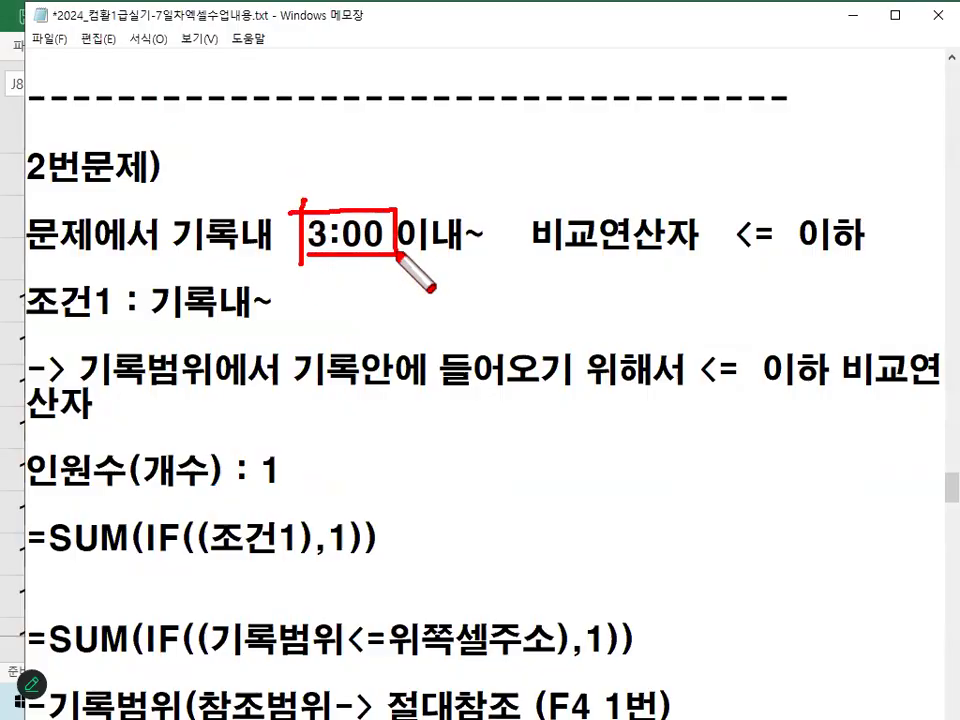
pyautogui.moveTo(465, 245)
pyautogui.mouseDown()
pyautogui.moveTo(424, 235)
pyautogui.moveTo(462, 243)
pyautogui.mouseUp()
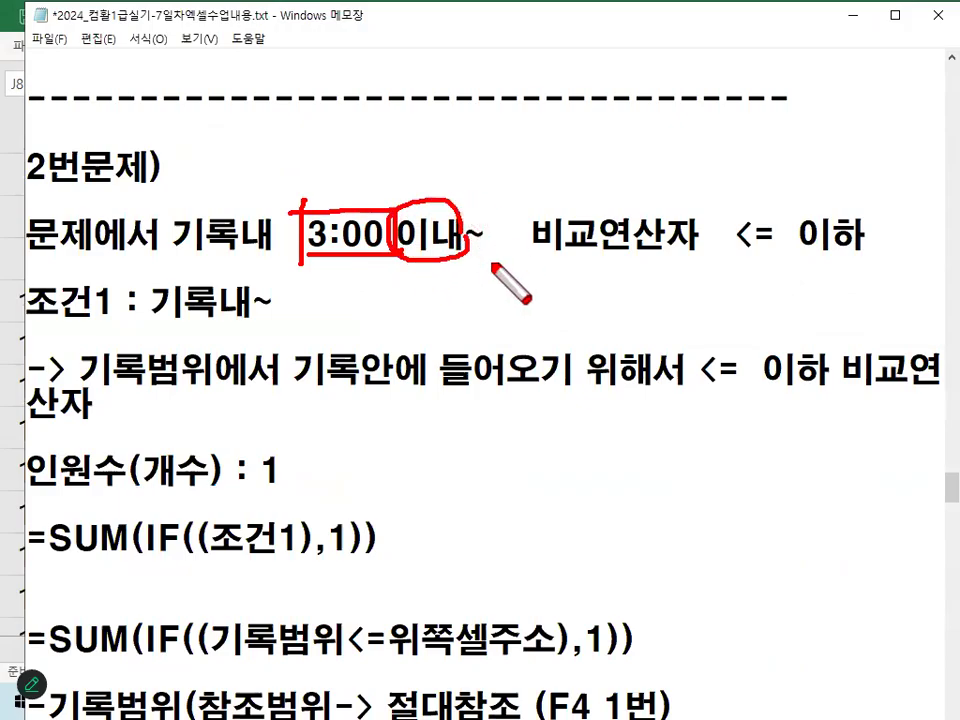
# - Write 수 ⇒ 1 above the 2번문제 text and the counting forms *1 and ,1 below it with the screen pen
pyautogui.moveTo(490, 145)
pyautogui.mouseDown()
pyautogui.moveTo(504, 94)
pyautogui.moveTo(561, 145)
pyautogui.moveTo(536, 171)
pyautogui.moveTo(617, 117)
pyautogui.moveTo(628, 157)
pyautogui.mouseUp()
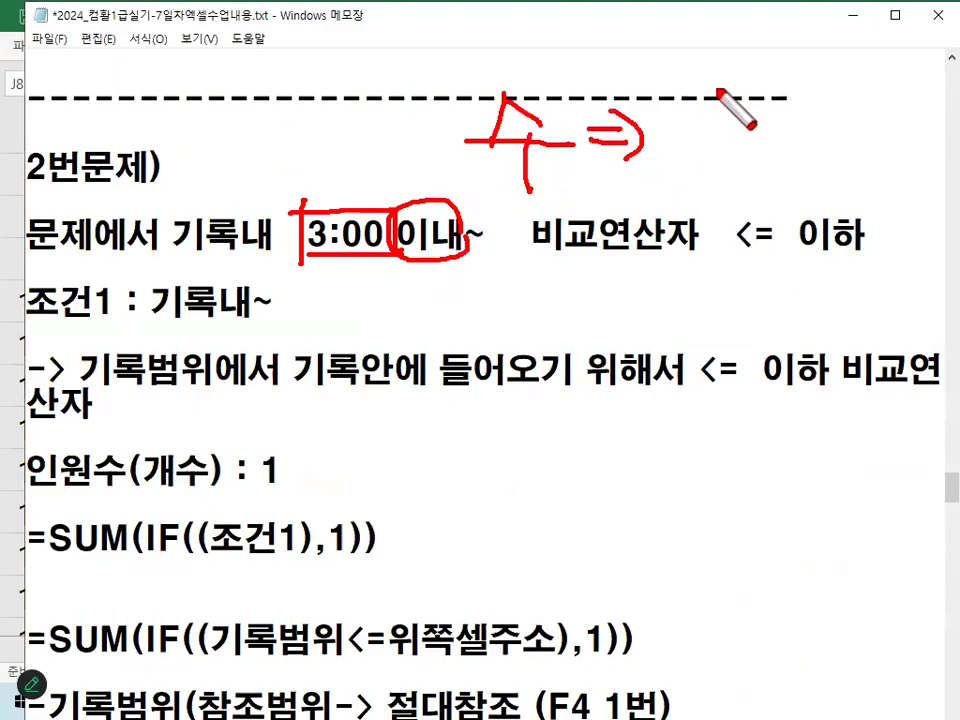
pyautogui.moveTo(718, 90); pyautogui.dragTo(718, 178)
pyautogui.moveTo(666, 272)
pyautogui.mouseDown()
pyautogui.moveTo(675, 305)
pyautogui.moveTo(638, 300)
pyautogui.mouseUp()
pyautogui.moveTo(695, 262); pyautogui.dragTo(696, 325)
pyautogui.moveTo(790, 272)
pyautogui.mouseDown()
pyautogui.moveTo(808, 292)
pyautogui.moveTo(825, 286)
pyautogui.moveTo(852, 318)
pyautogui.mouseUp()
pyautogui.moveTo(900, 248); pyautogui.dragTo(898, 300)
pyautogui.click(898, 312)
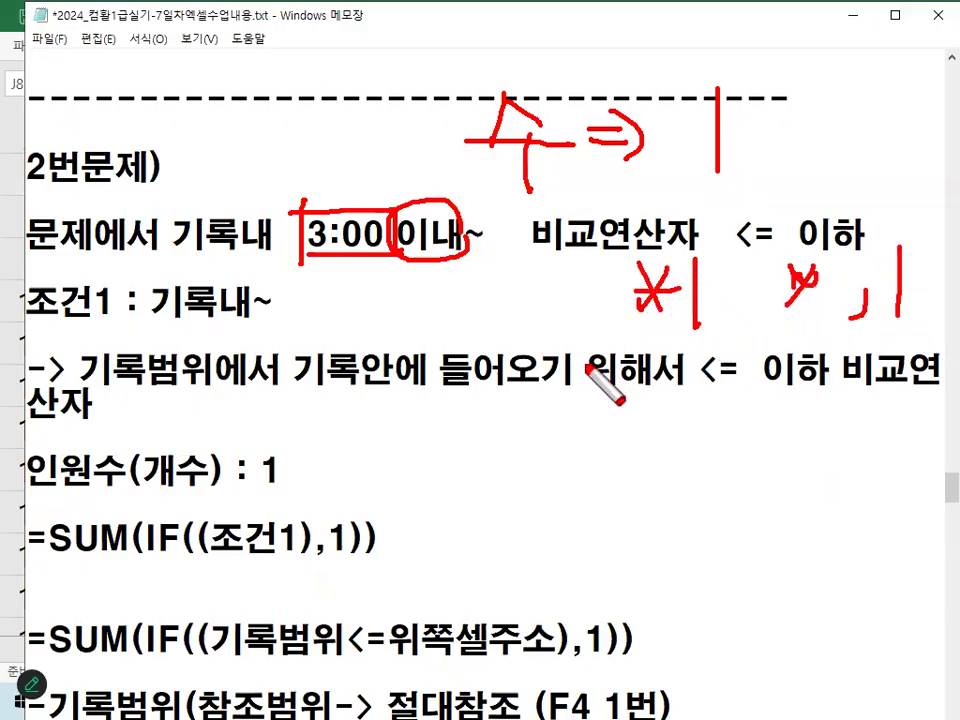
# - Circle the counting forms ,1 and *1 with the screen pen, and clear all pen marks from the notes
pyautogui.moveTo(893, 232)
pyautogui.mouseDown()
pyautogui.moveTo(918, 262)
pyautogui.moveTo(918, 320)
pyautogui.mouseUp()
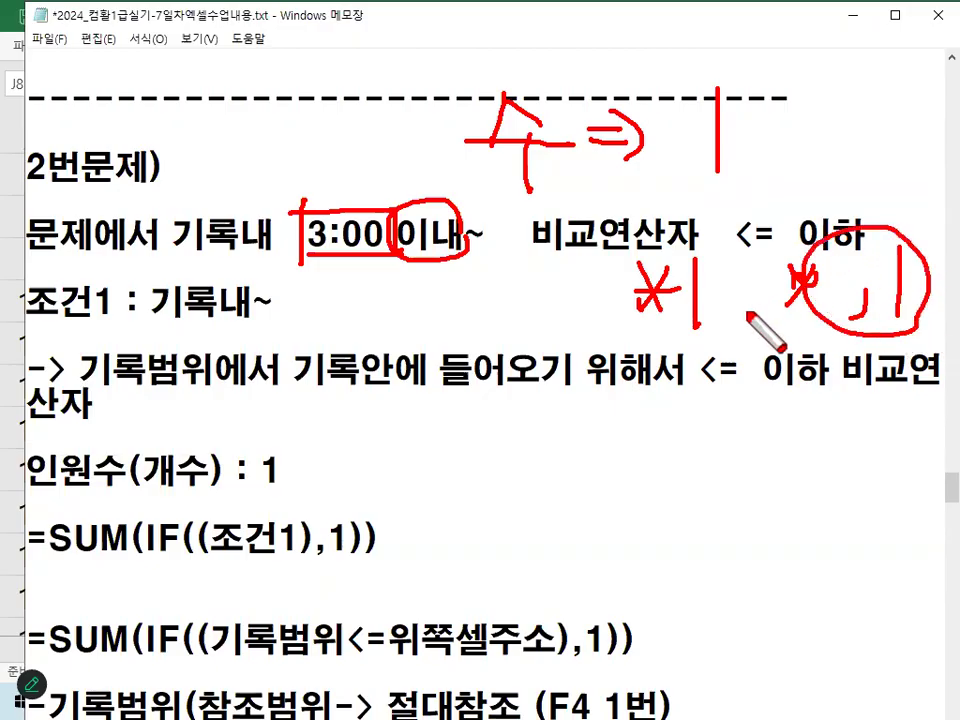
pyautogui.moveTo(611, 300); pyautogui.dragTo(740, 320)
pyautogui.press('Escape')
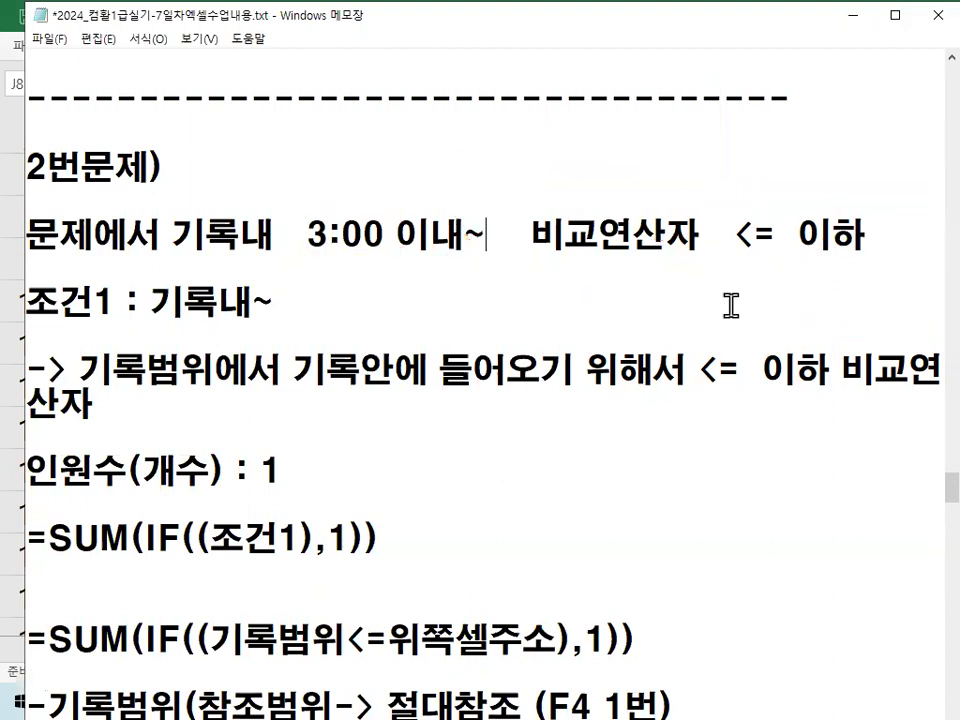
# - Highlight 이내~, 3:00, 비교연산자 and <= 이하 in the 2번문제 line, circling 3:00 with the zoomed-in pen
pyautogui.moveTo(395, 229); pyautogui.dragTo(488, 226)
pyautogui.moveTo(300, 233)
pyautogui.mouseDown()
pyautogui.moveTo(381, 231)
pyautogui.moveTo(386, 246)
pyautogui.moveTo(382, 220)
pyautogui.mouseUp()
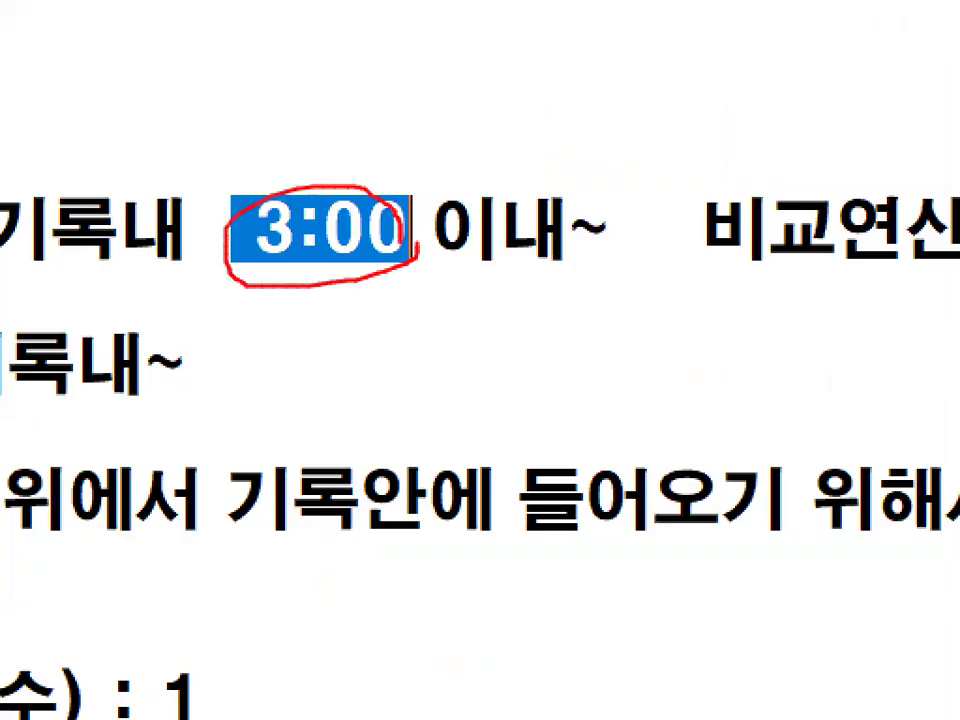
pyautogui.press('Escape')
pyautogui.moveTo(535, 236); pyautogui.dragTo(665, 234)
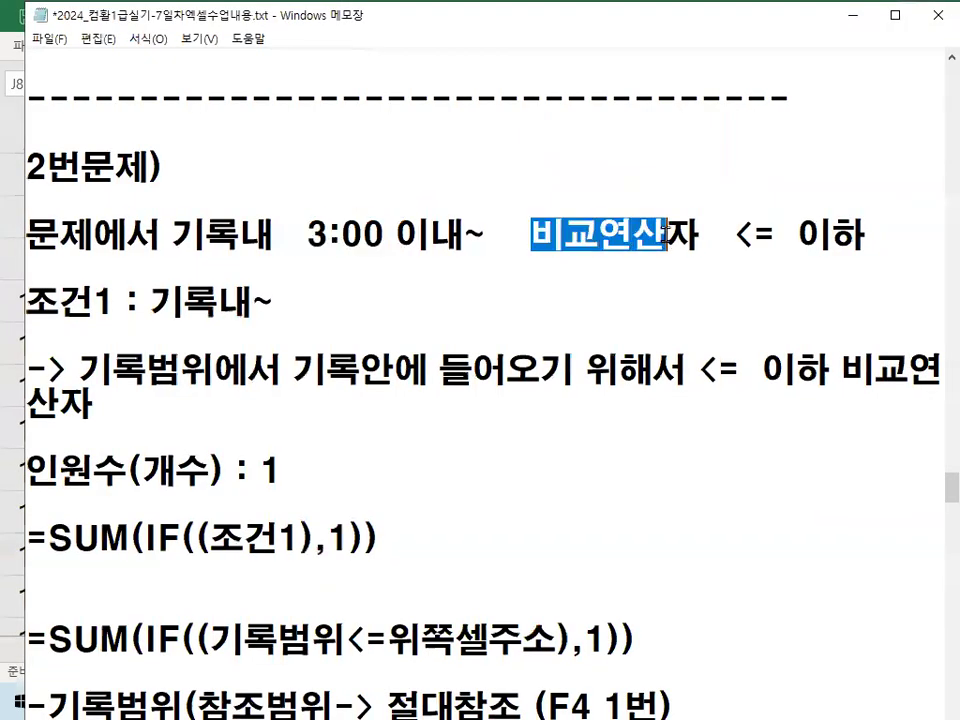
pyautogui.moveTo(735, 234); pyautogui.dragTo(875, 234)
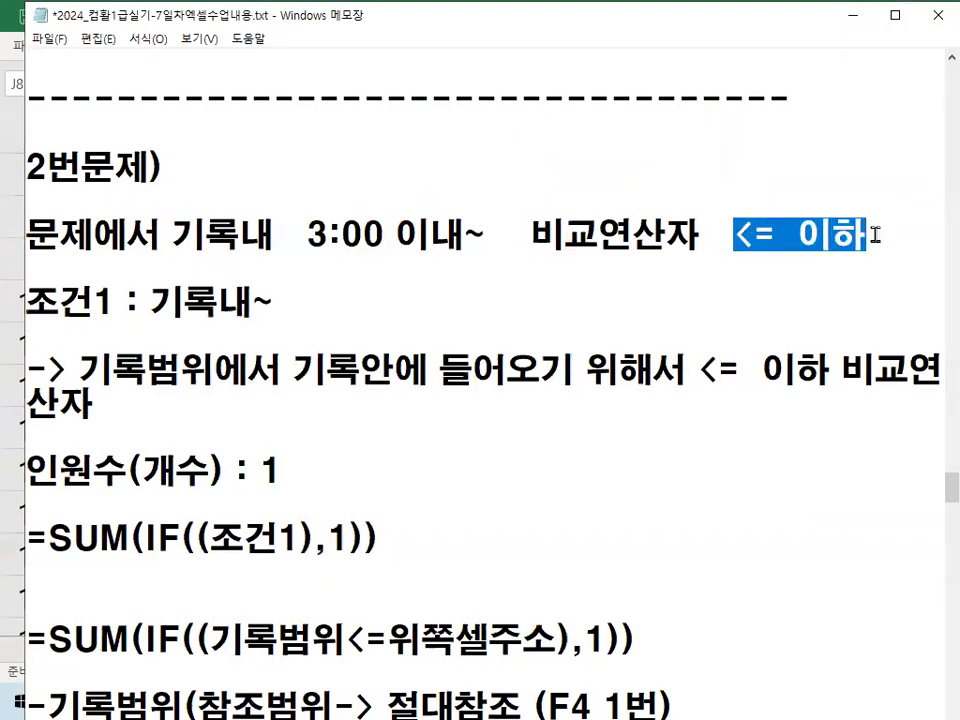
# - With the screen pen, underline 3:00, circle 기록, write <= below the time, and mark the text beside 이내
pyautogui.hotkey('ctrl', '2')
pyautogui.moveTo(322, 255)
pyautogui.mouseDown()
pyautogui.moveTo(380, 254)
pyautogui.moveTo(402, 297)
pyautogui.mouseUp()
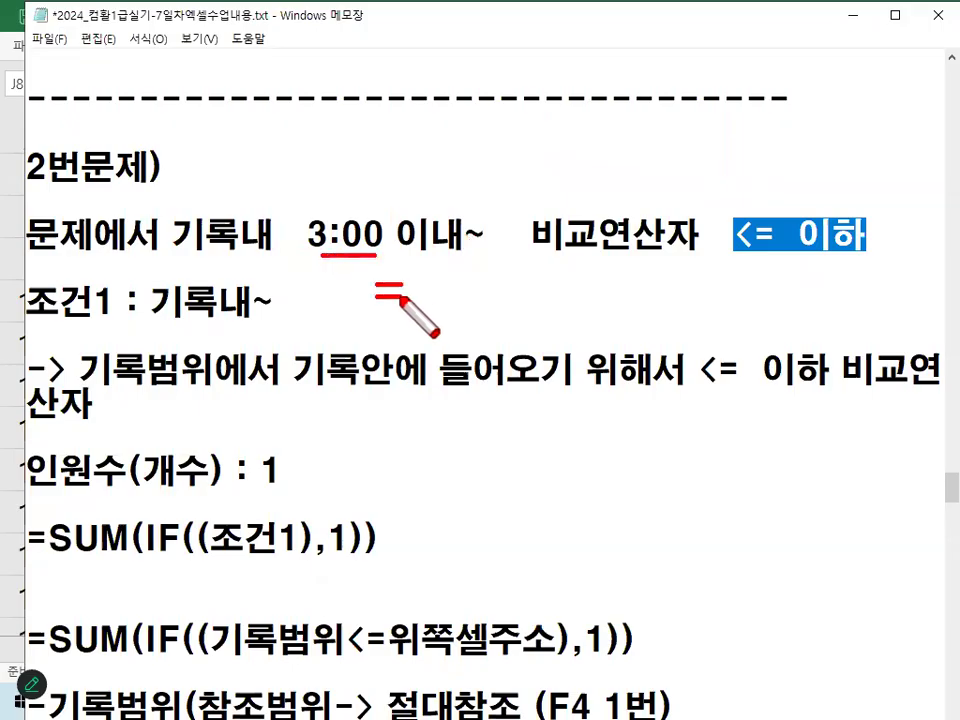
pyautogui.moveTo(238, 200)
pyautogui.mouseDown()
pyautogui.moveTo(182, 221)
pyautogui.moveTo(262, 250)
pyautogui.mouseUp()
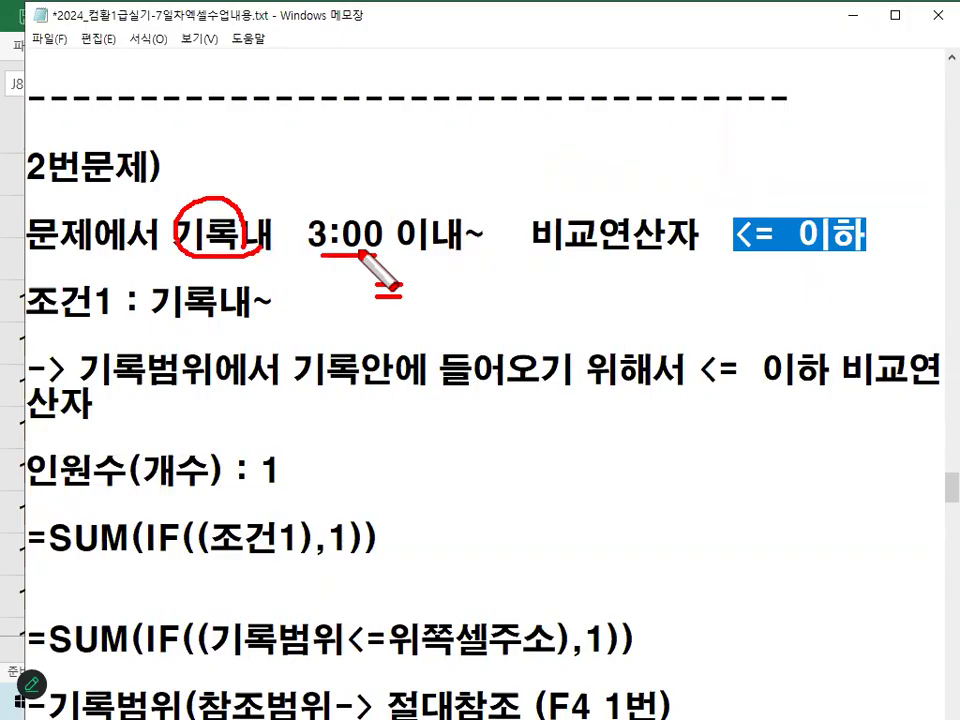
pyautogui.moveTo(378, 276)
pyautogui.mouseDown()
pyautogui.moveTo(362, 296)
pyautogui.moveTo(375, 318)
pyautogui.mouseUp()
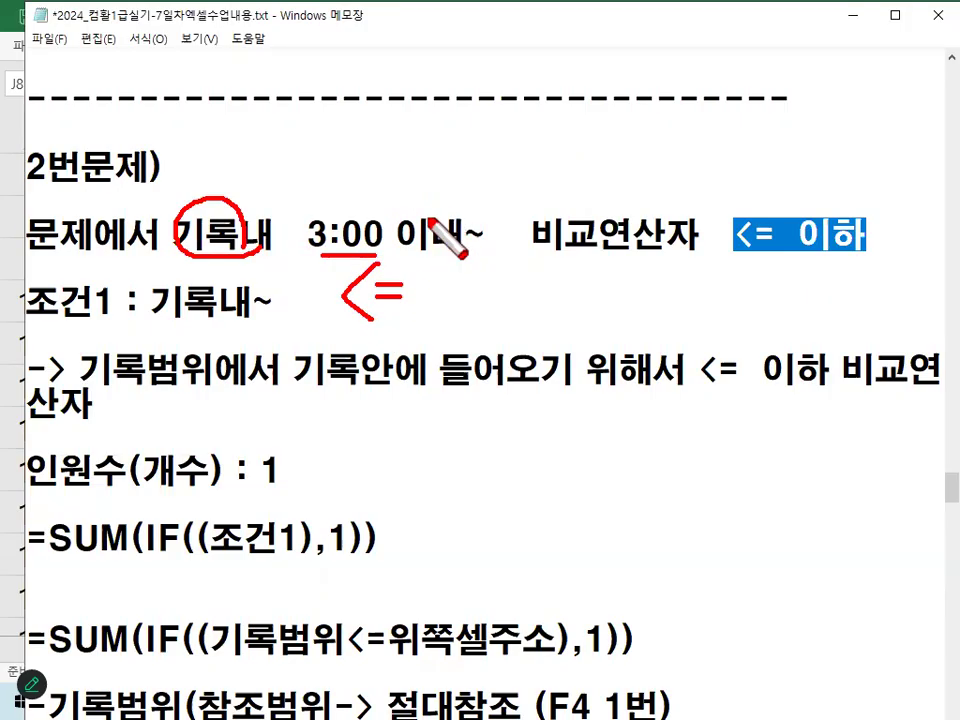
pyautogui.moveTo(404, 238)
pyautogui.mouseDown()
pyautogui.moveTo(327, 259)
pyautogui.moveTo(400, 210)
pyautogui.mouseUp()
# - Write and circle the opposite operator >= above the 2번문제 line, circle 3:00, and clear the pen marks
pyautogui.moveTo(480, 100)
pyautogui.mouseDown()
pyautogui.moveTo(536, 128)
pyautogui.moveTo(490, 170)
pyautogui.mouseUp()
pyautogui.moveTo(540, 124); pyautogui.dragTo(578, 128)
pyautogui.moveTo(545, 145); pyautogui.dragTo(585, 152)
pyautogui.moveTo(535, 100); pyautogui.dragTo(478, 165)
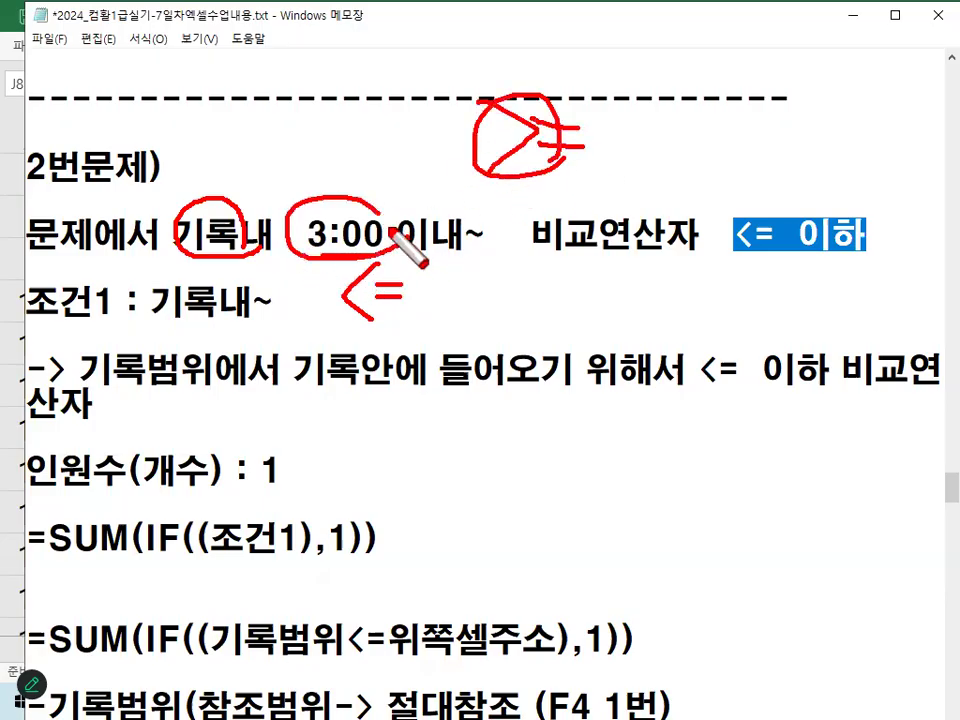
pyautogui.moveTo(300, 208); pyautogui.dragTo(392, 236)
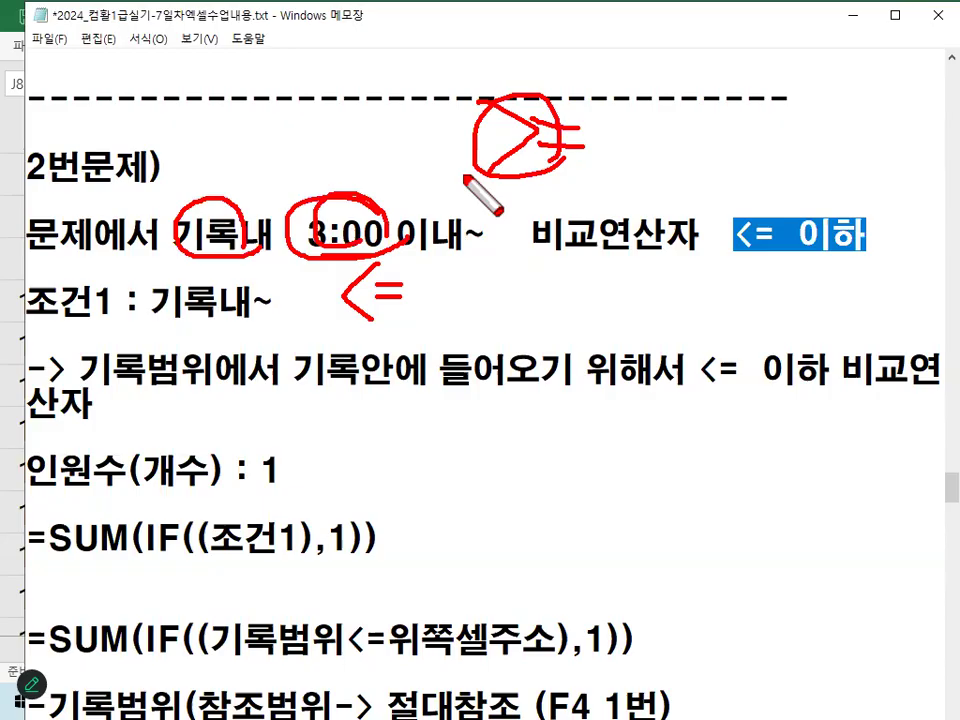
pyautogui.press('Escape')
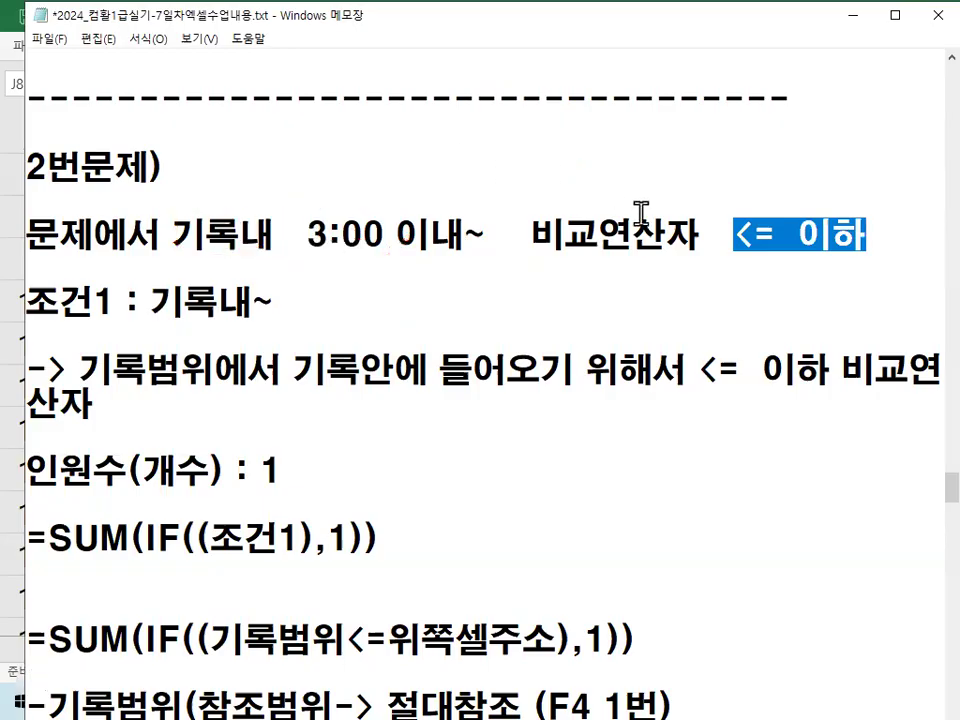
# - Underline 기록 and <= 이하 and circle 3:00 and 이내~ with the screen pen, and clear the marks
pyautogui.hotkey('ctrl', '2')
pyautogui.moveTo(786, 253); pyautogui.dragTo(848, 254)
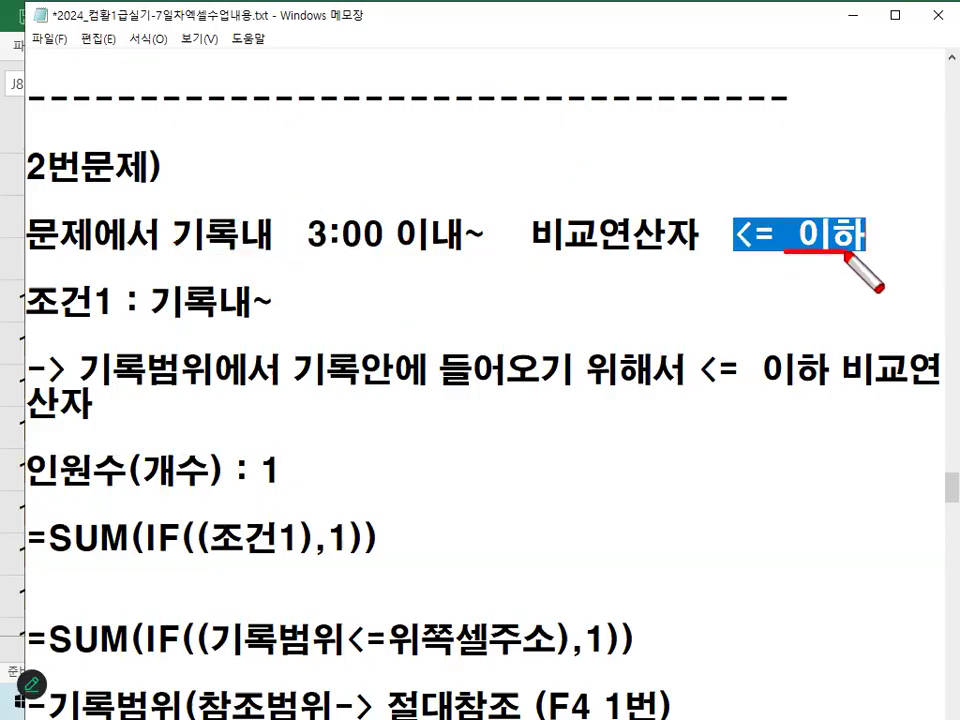
pyautogui.moveTo(466, 240)
pyautogui.mouseDown()
pyautogui.moveTo(441, 261)
pyautogui.moveTo(414, 200)
pyautogui.moveTo(484, 240)
pyautogui.mouseUp()
pyautogui.moveTo(188, 262); pyautogui.dragTo(245, 263)
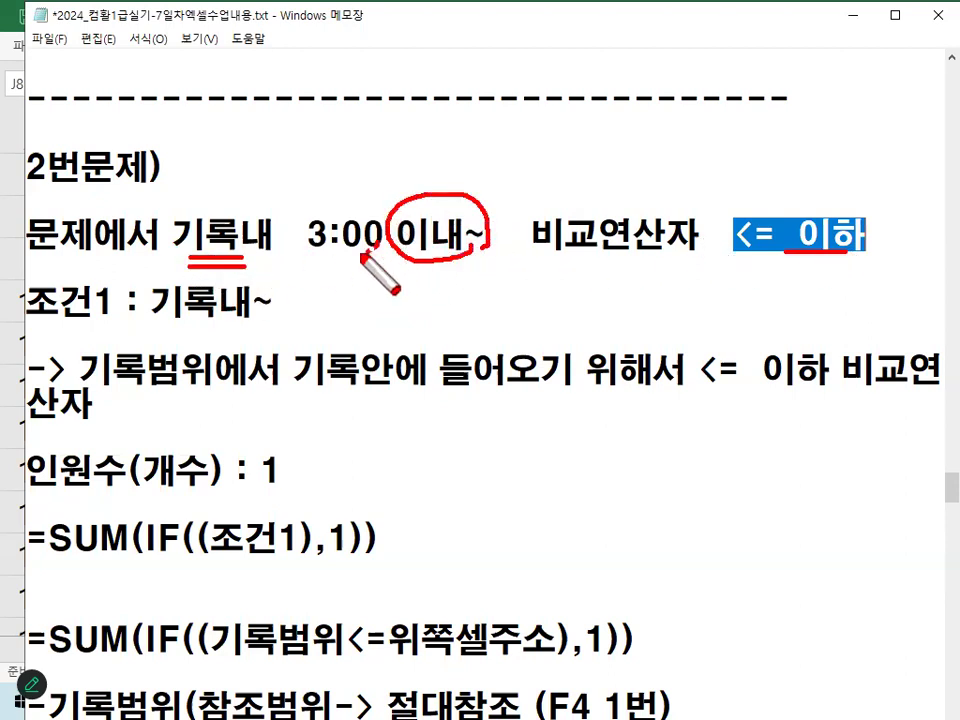
pyautogui.moveTo(363, 257); pyautogui.dragTo(376, 247)
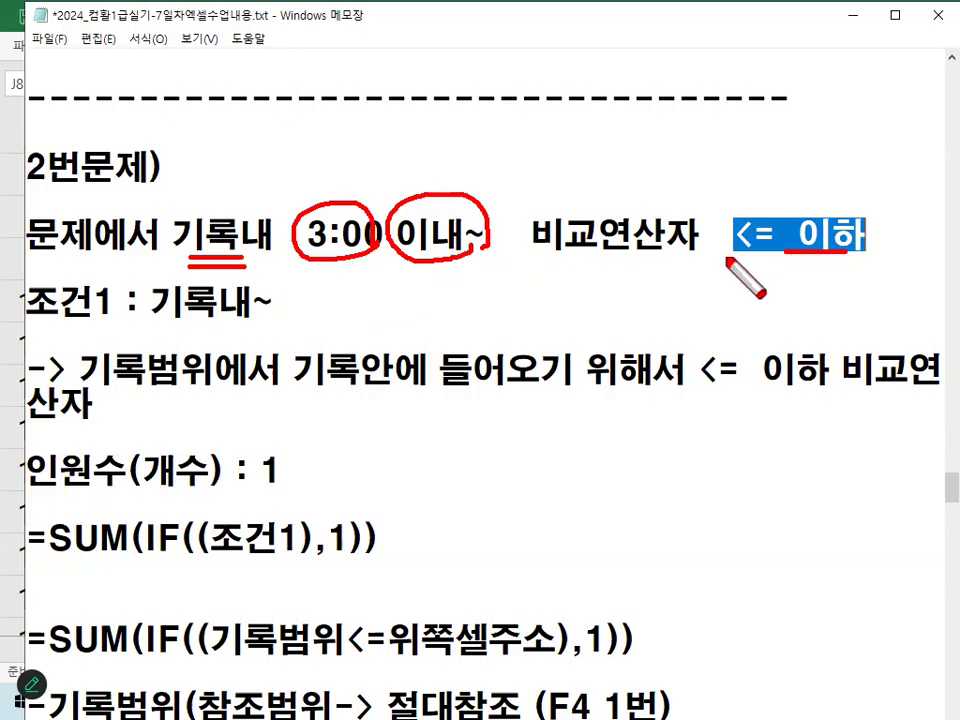
pyautogui.moveTo(726, 255); pyautogui.dragTo(862, 259)
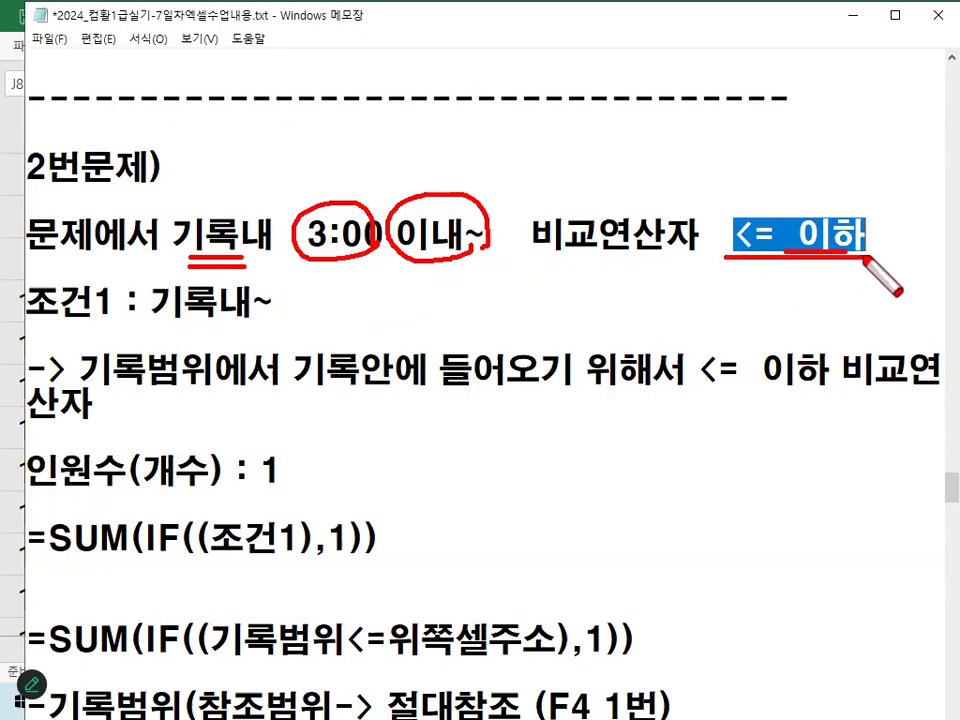
pyautogui.press('Escape')
# - Move 비교연산자 from the end of the 조건1 explanation to its own line, leaving one blank line above it
pyautogui.click(725, 236)
pyautogui.moveTo(97, 372); pyautogui.dragTo(833, 370)
pyautogui.click(310, 366)
pyautogui.click(845, 370)
pyautogui.press('Return')
pyautogui.press('Return')
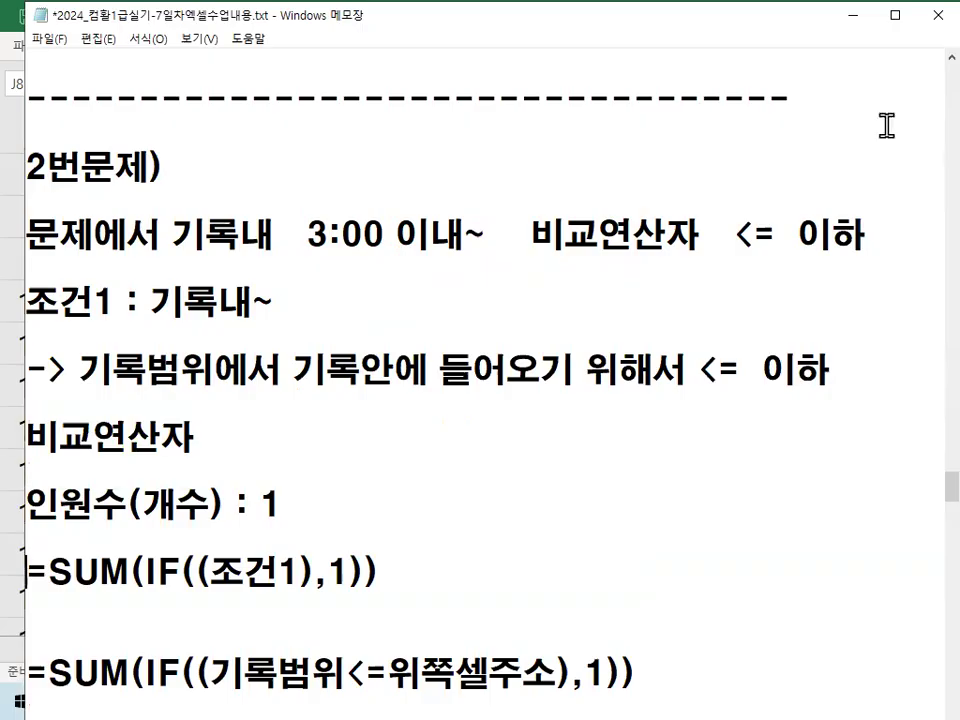
# - Insert enough blank lines below =SUM(IF((기록범위<=위쪽셀주소),1)) to push the absolute-reference notes out of view
pyautogui.scroll(-1, 444, 169)
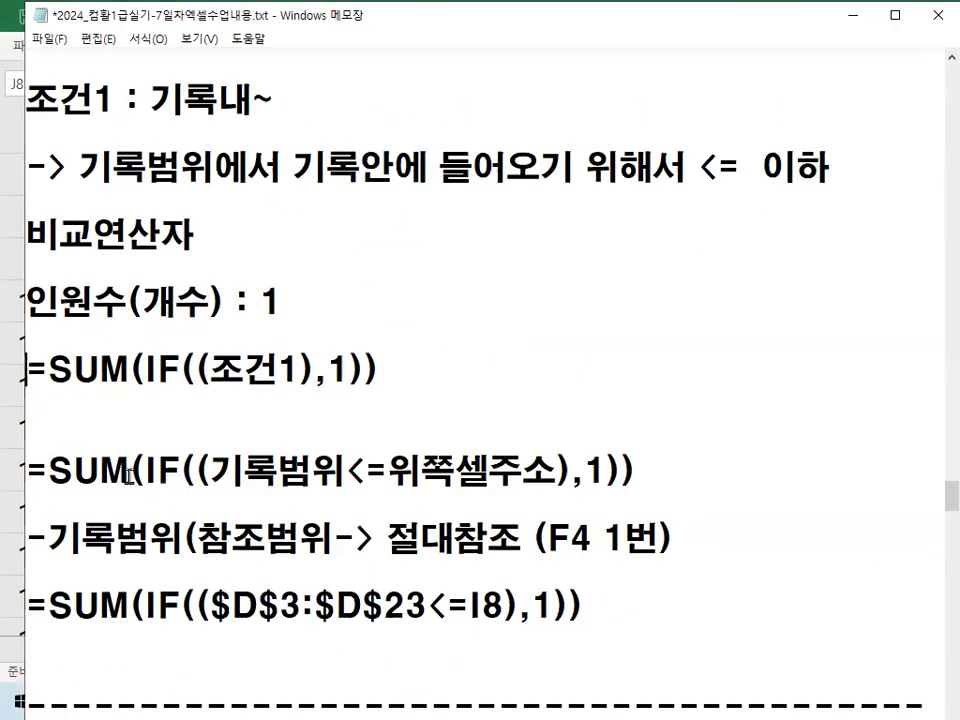
pyautogui.press('Return')
pyautogui.press('Return')
pyautogui.press('Return')
pyautogui.press('Return')
pyautogui.press('Return')
pyautogui.press('Return')
pyautogui.press('Return')
pyautogui.press('Return')
pyautogui.press('Return')
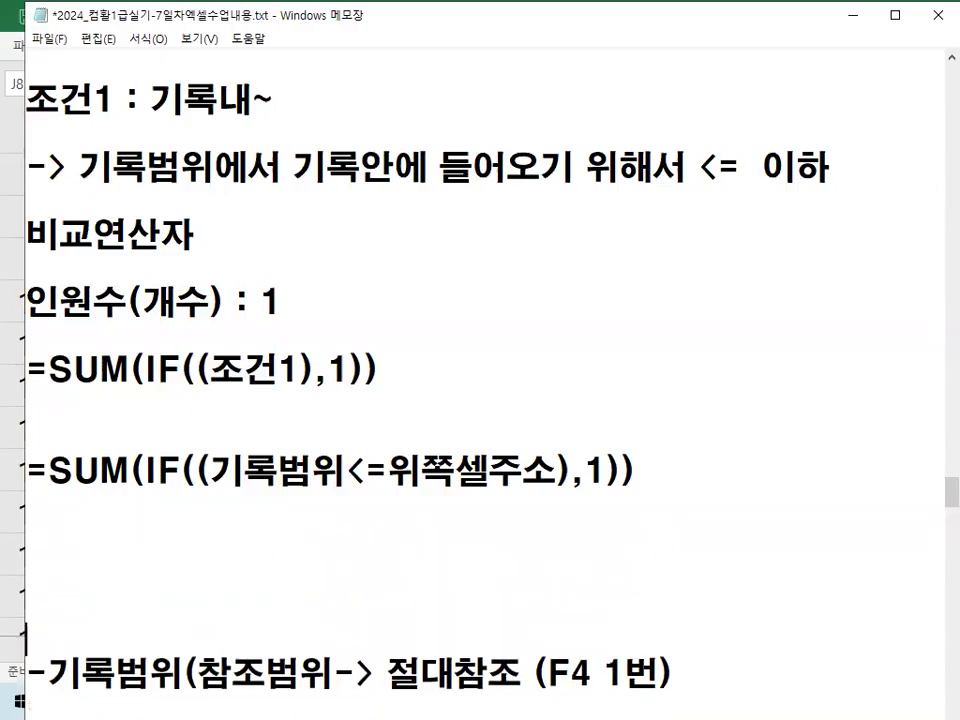
pyautogui.press('Return')
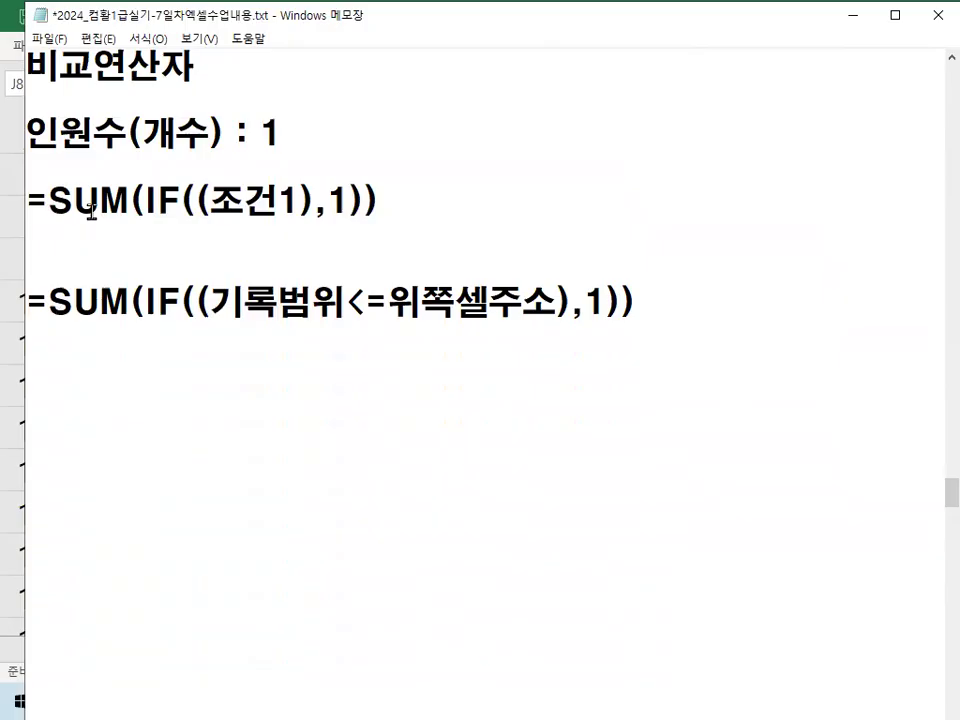
# - Underline IF and mark the double opening and closing parentheses of =SUM(IF((조건1),1)), and erase the marks
pyautogui.moveTo(137, 216); pyautogui.dragTo(177, 221)
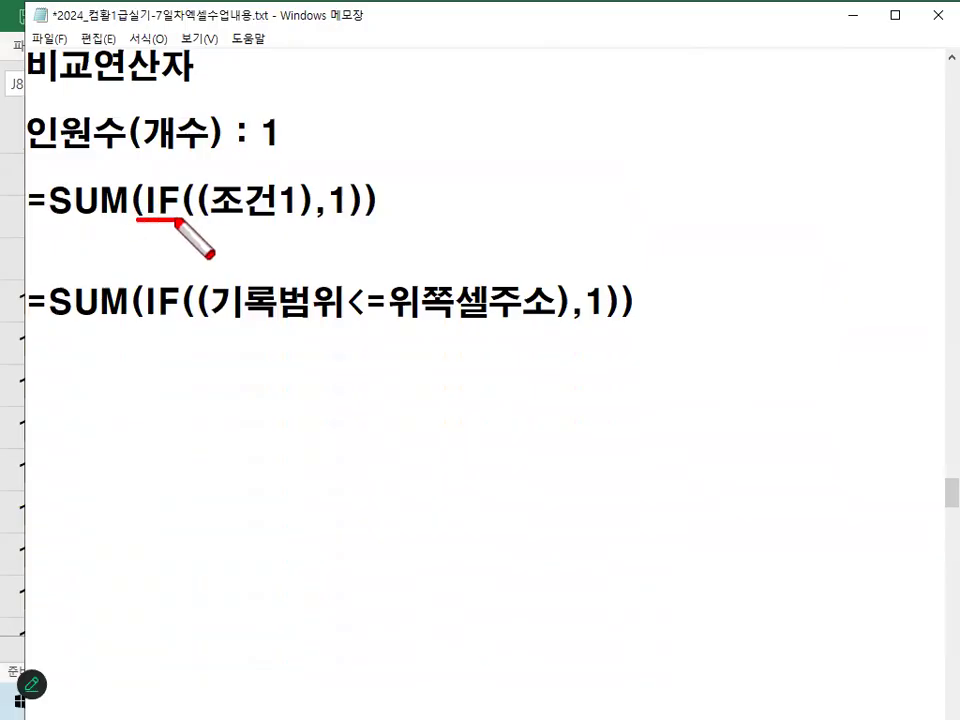
pyautogui.moveTo(220, 210)
pyautogui.mouseDown()
pyautogui.moveTo(182, 209)
pyautogui.moveTo(206, 200)
pyautogui.mouseUp()
pyautogui.moveTo(354, 214); pyautogui.dragTo(352, 220)
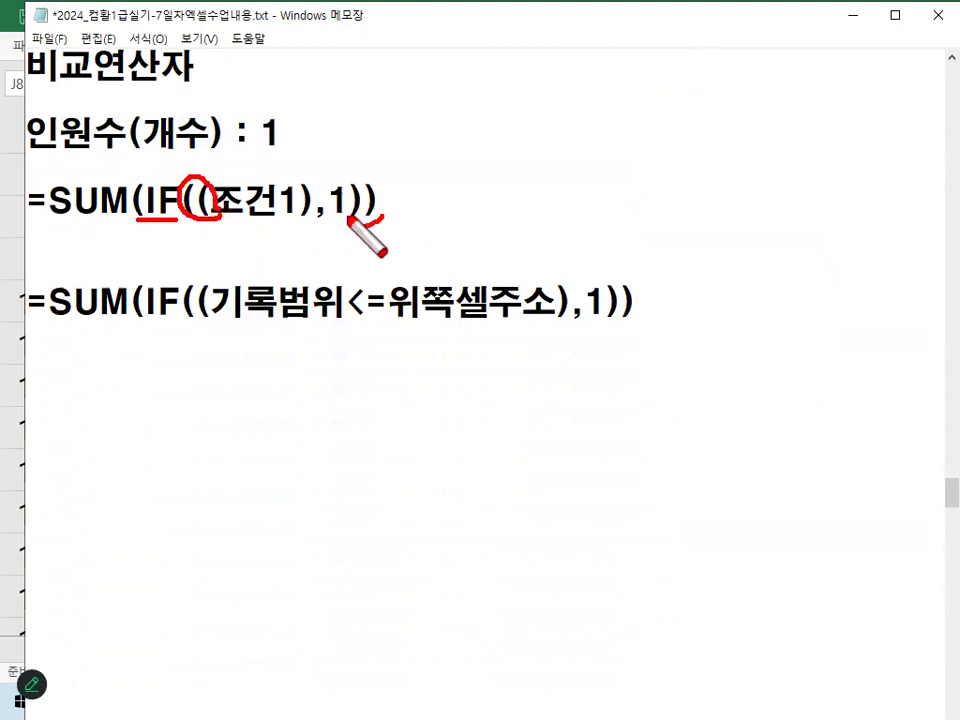
pyautogui.press('e')
# - Underline IF, ,1 and the whole =SUM(IF((조건1),1)) formula, circle SUM, and clear the pen marks
pyautogui.moveTo(145, 215); pyautogui.dragTo(181, 217)
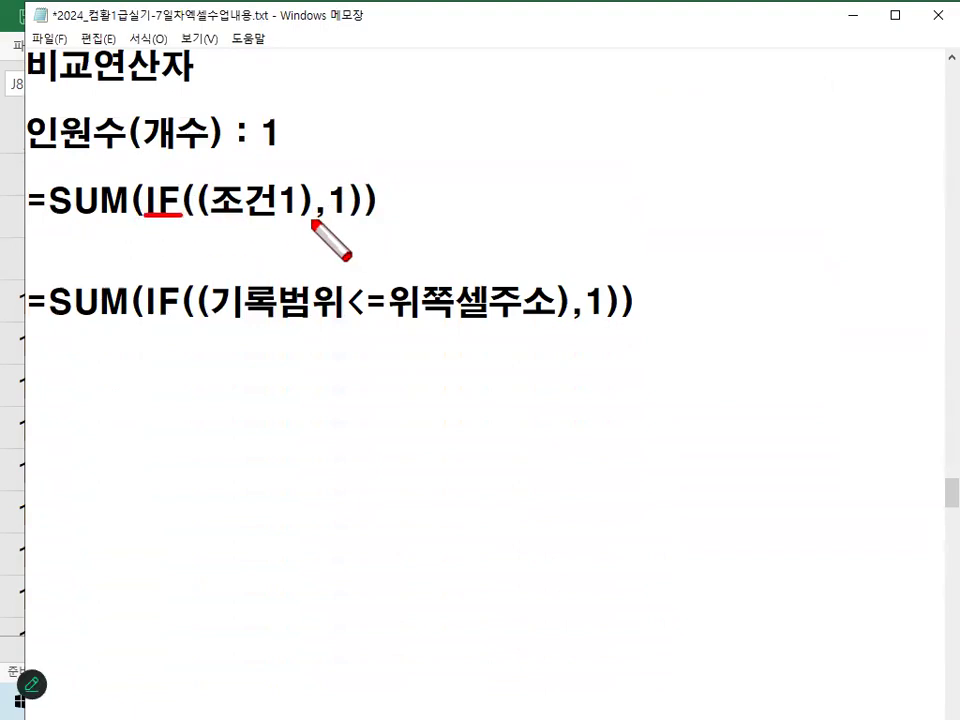
pyautogui.moveTo(311, 219); pyautogui.dragTo(346, 220)
pyautogui.moveTo(73, 224); pyautogui.dragTo(390, 224)
pyautogui.moveTo(64, 216)
pyautogui.mouseDown()
pyautogui.moveTo(36, 170)
pyautogui.moveTo(135, 190)
pyautogui.moveTo(134, 212)
pyautogui.mouseUp()
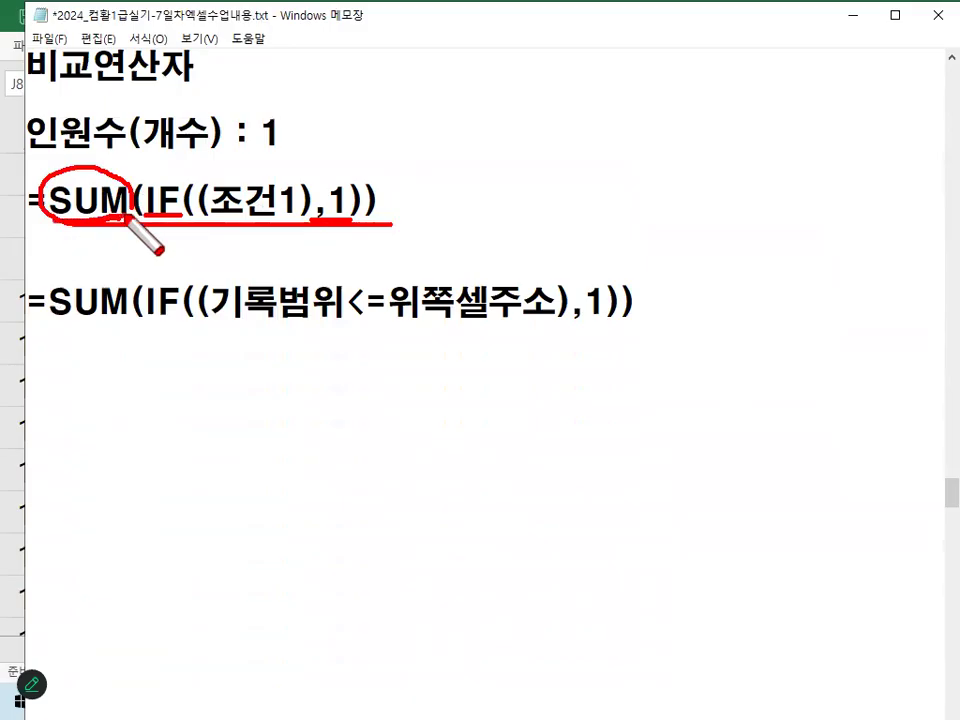
pyautogui.press('Escape')
# - Replace SUM with 함수명 in the generic formula so it reads =함수명(IF((조건1),1)), keeping the line spacing below it
pyautogui.moveTo(55, 205); pyautogui.dragTo(140, 203)
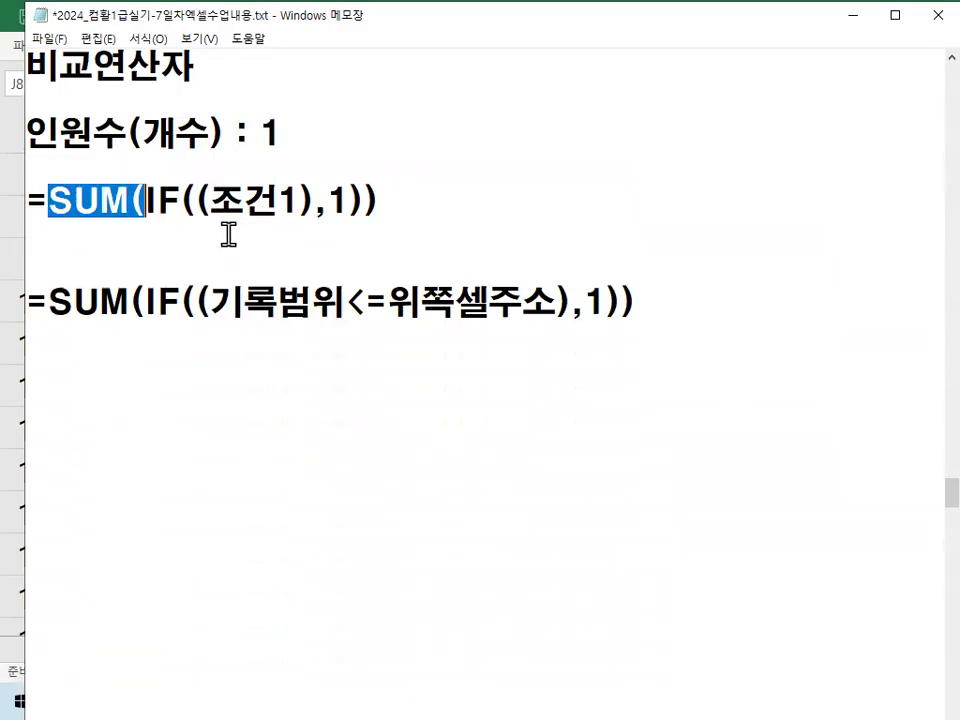
pyautogui.press('Left')
pyautogui.write('함수명')
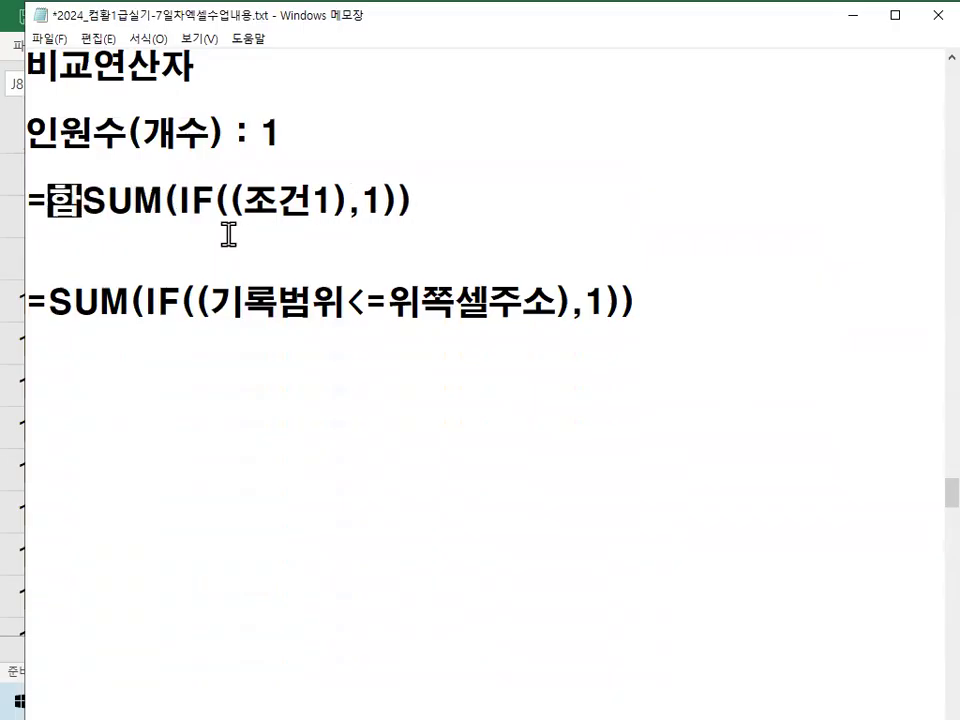
pyautogui.press('Delete')
pyautogui.press('Delete')
pyautogui.press('Delete')
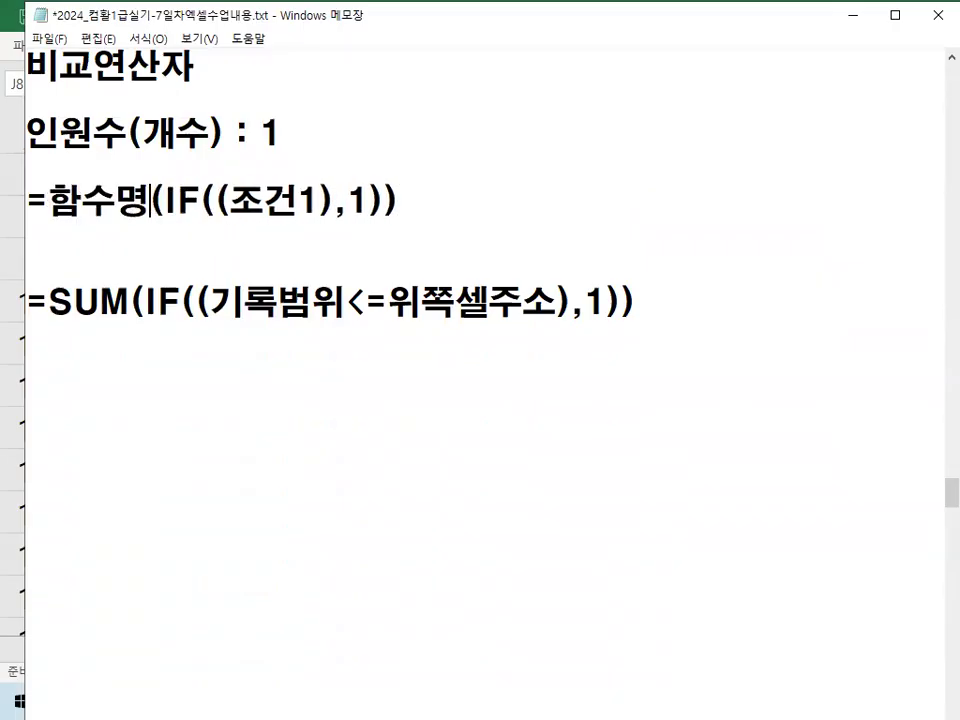
pyautogui.press('Return')
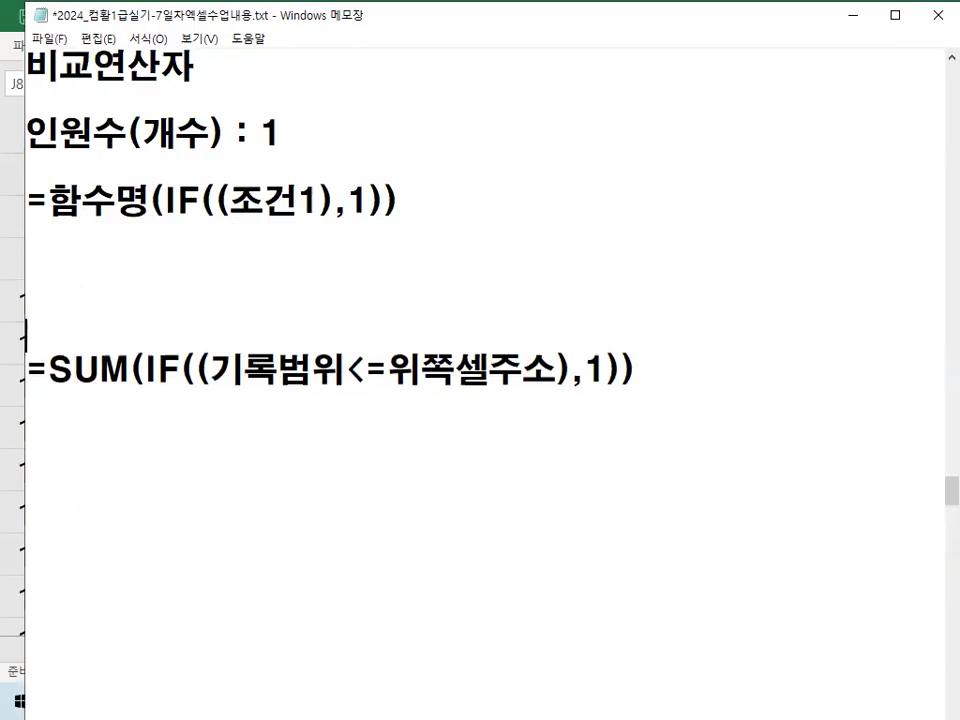
pyautogui.press('Delete')
pyautogui.press('Delete')
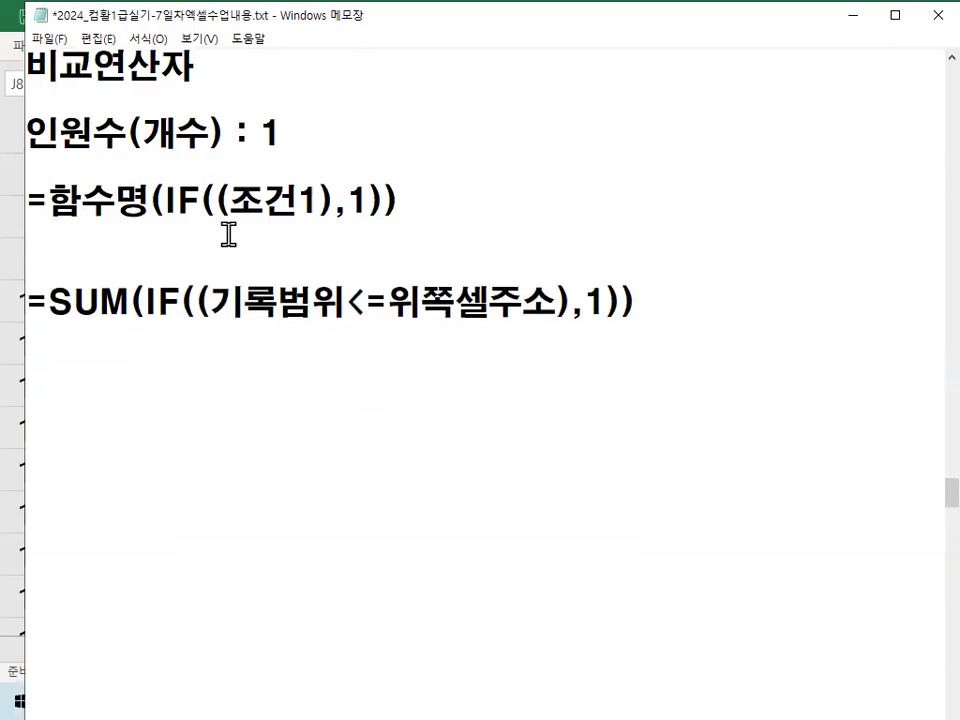
# - Underline SUM, IF, the double parentheses and the condition in =SUM(IF((기록범위<=위쪽셀주소),1)), and clear the pen marks
pyautogui.moveTo(30, 320); pyautogui.dragTo(122, 320)
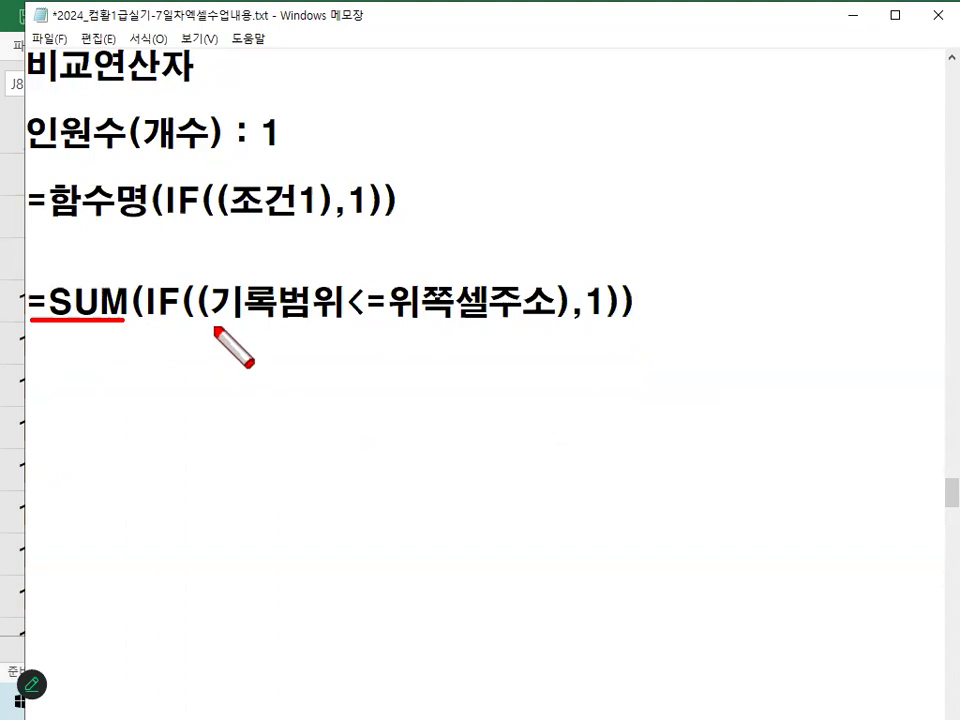
pyautogui.moveTo(142, 321); pyautogui.dragTo(211, 320)
pyautogui.moveTo(603, 320); pyautogui.dragTo(641, 321)
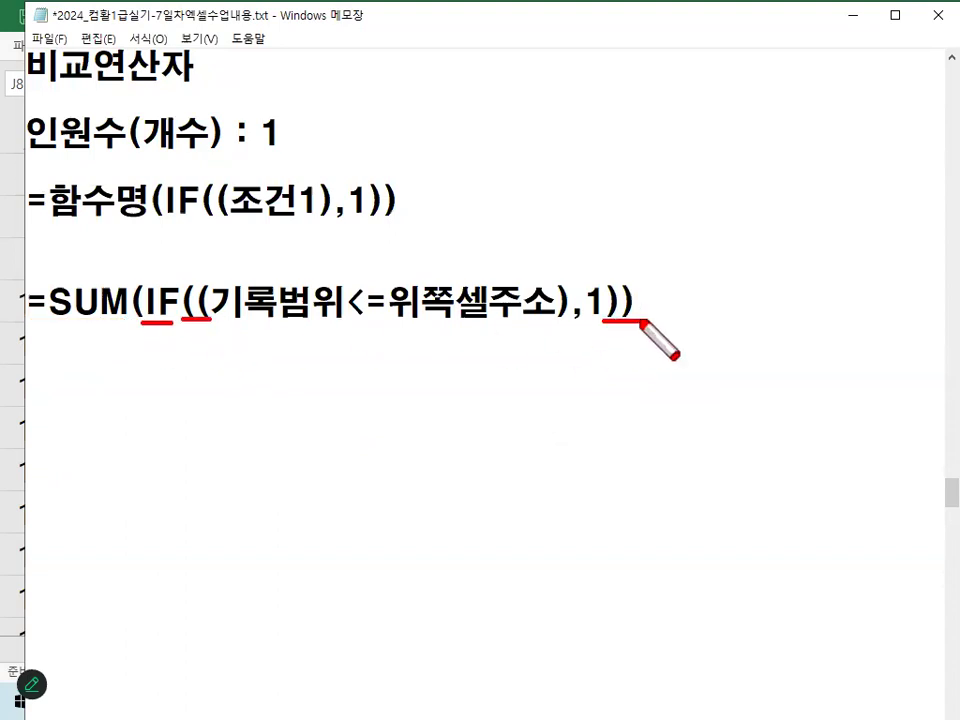
pyautogui.moveTo(229, 324); pyautogui.dragTo(546, 324)
pyautogui.press('Escape')
# - Return to Excel, select the 3:00 record in I8 of [표3], and circle and tick it with the zoomed-in pen
pyautogui.click(853, 15)
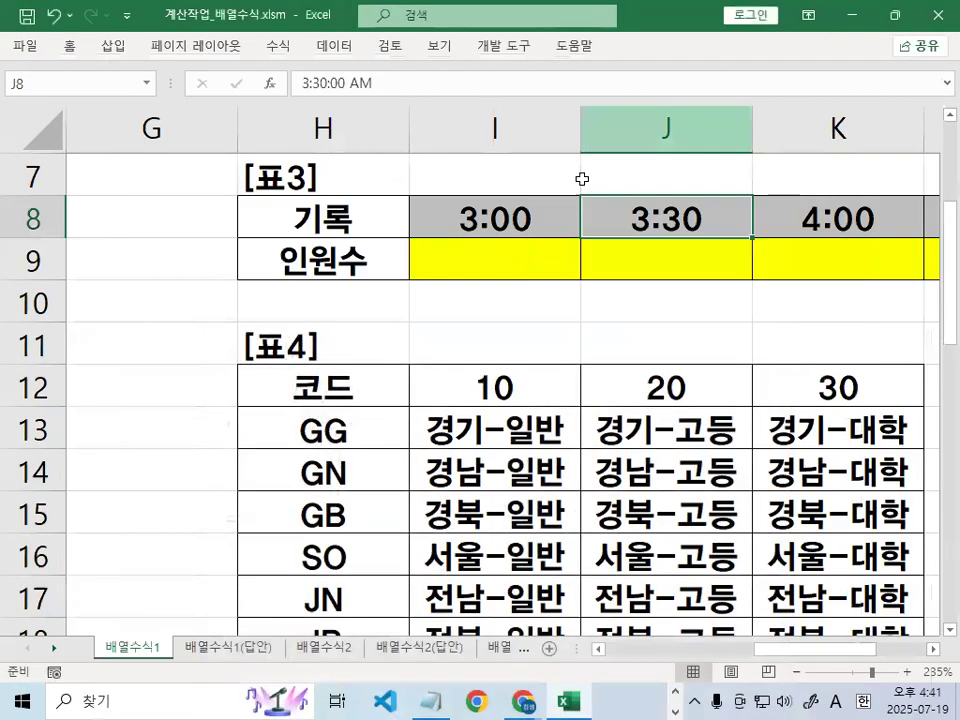
pyautogui.click(505, 212)
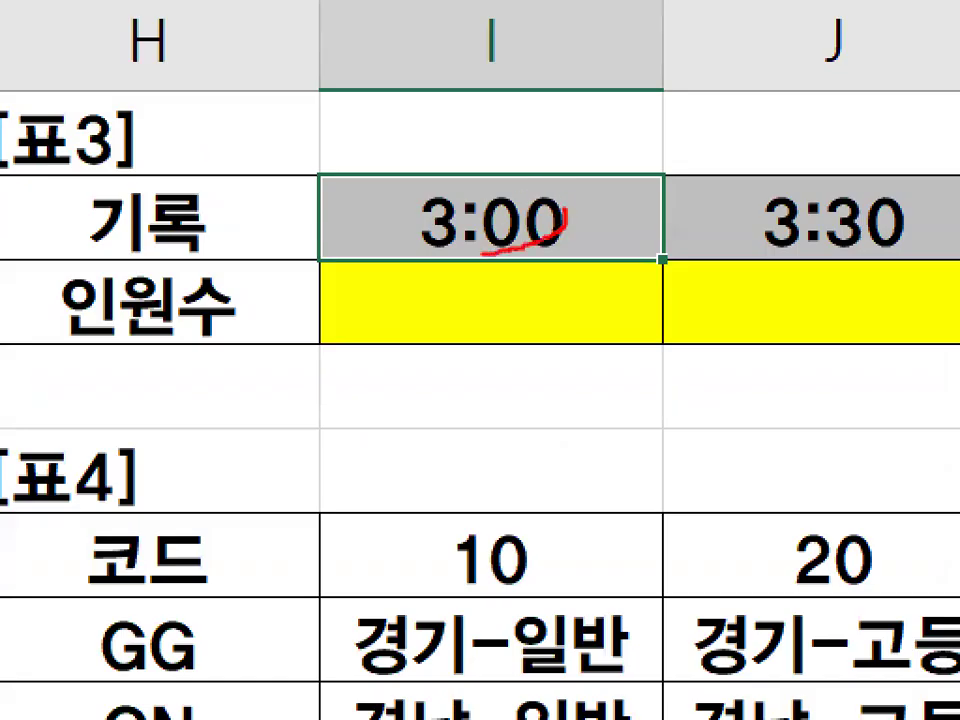
pyautogui.moveTo(482, 254); pyautogui.dragTo(516, 160)
pyautogui.moveTo(458, 142); pyautogui.dragTo(537, 130)
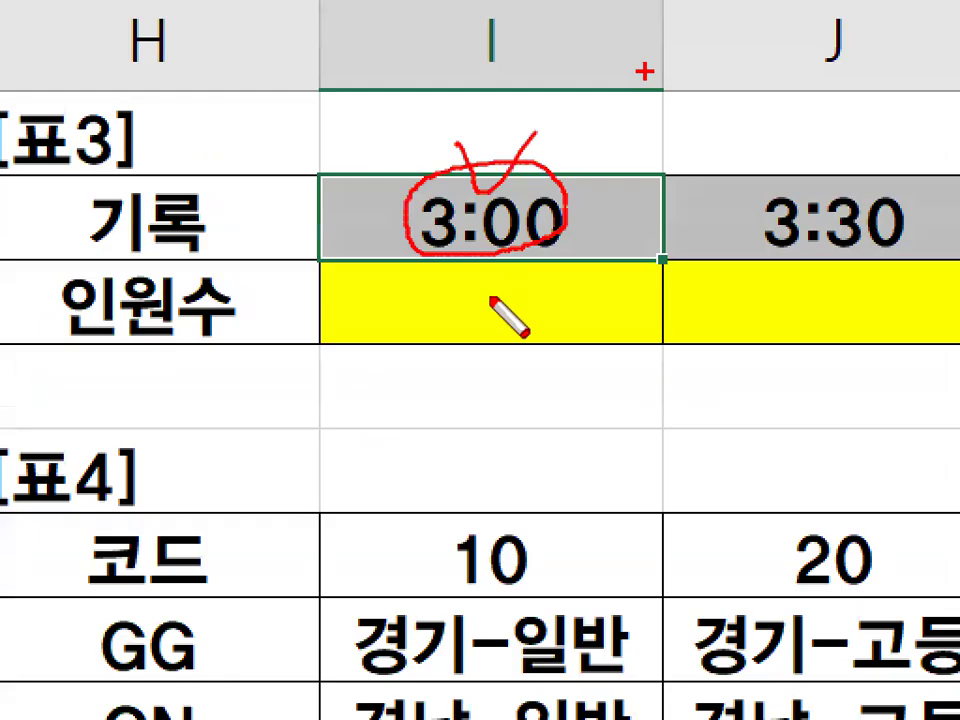
# - Sketch a hatched box for the record range below I8, draw a stroke down from 3:00, and leave the zoomed pen view
pyautogui.moveTo(453, 335)
pyautogui.mouseDown()
pyautogui.moveTo(442, 605)
pyautogui.moveTo(643, 600)
pyautogui.moveTo(468, 623)
pyautogui.mouseUp()
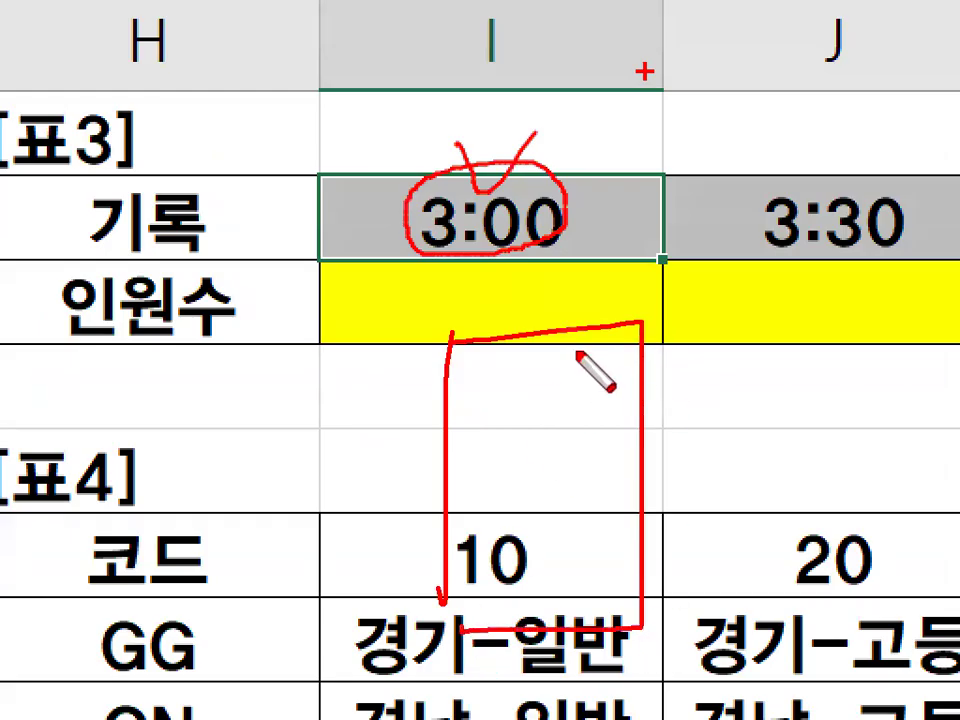
pyautogui.moveTo(574, 348); pyautogui.dragTo(442, 448)
pyautogui.moveTo(549, 408); pyautogui.dragTo(436, 512)
pyautogui.moveTo(591, 436); pyautogui.dragTo(482, 538)
pyautogui.moveTo(638, 458); pyautogui.dragTo(568, 570)
pyautogui.moveTo(631, 537); pyautogui.dragTo(629, 556)
pyautogui.moveTo(565, 202)
pyautogui.mouseDown()
pyautogui.moveTo(579, 386)
pyautogui.moveTo(566, 368)
pyautogui.mouseUp()
pyautogui.press('Escape')
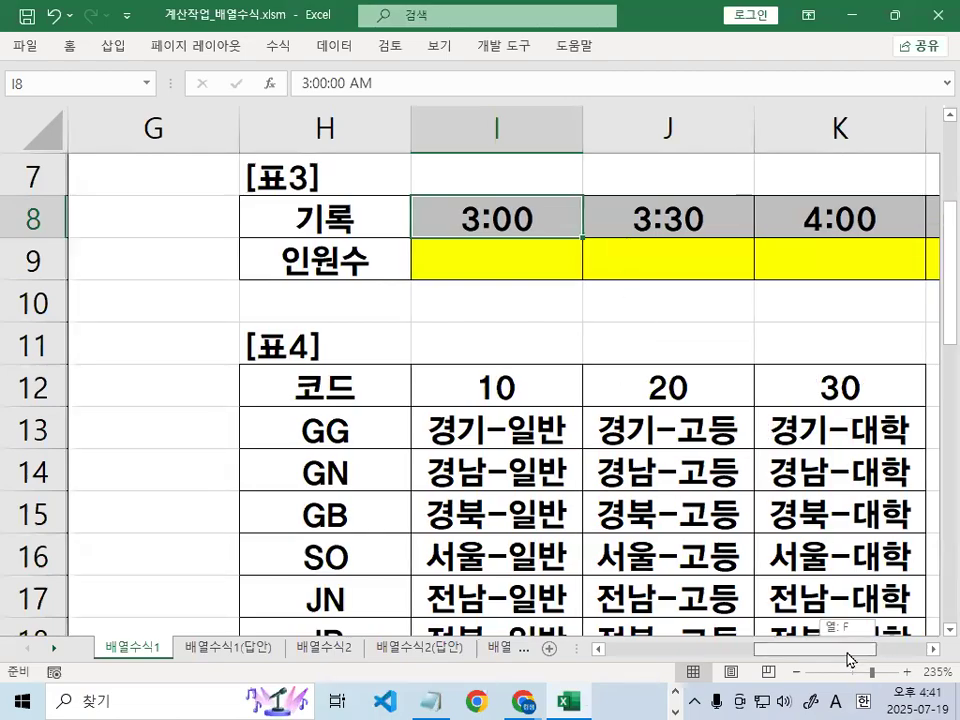
# - Select the records in column D from D3 down, circle part of them with the zoomed-in pen, and clear the marks
pyautogui.hscroll(-3, 510, 494)
pyautogui.scroll(2, 566, 589)
pyautogui.moveTo(561, 268); pyautogui.dragTo(581, 547)
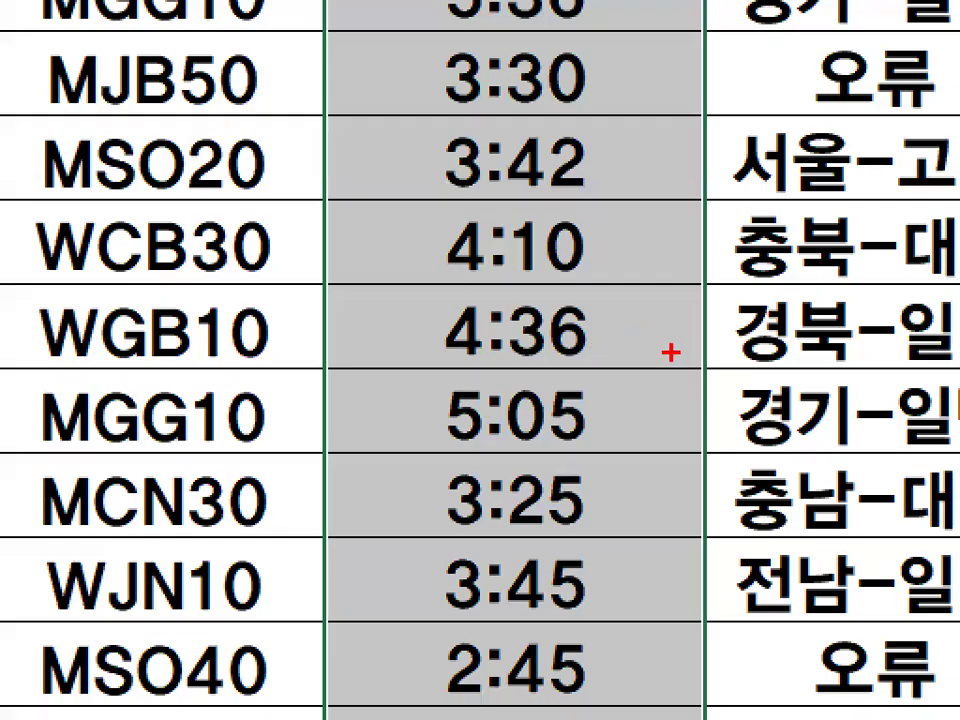
pyautogui.moveTo(636, 368)
pyautogui.mouseDown()
pyautogui.moveTo(560, 445)
pyautogui.moveTo(503, 298)
pyautogui.moveTo(647, 346)
pyautogui.moveTo(660, 532)
pyautogui.mouseUp()
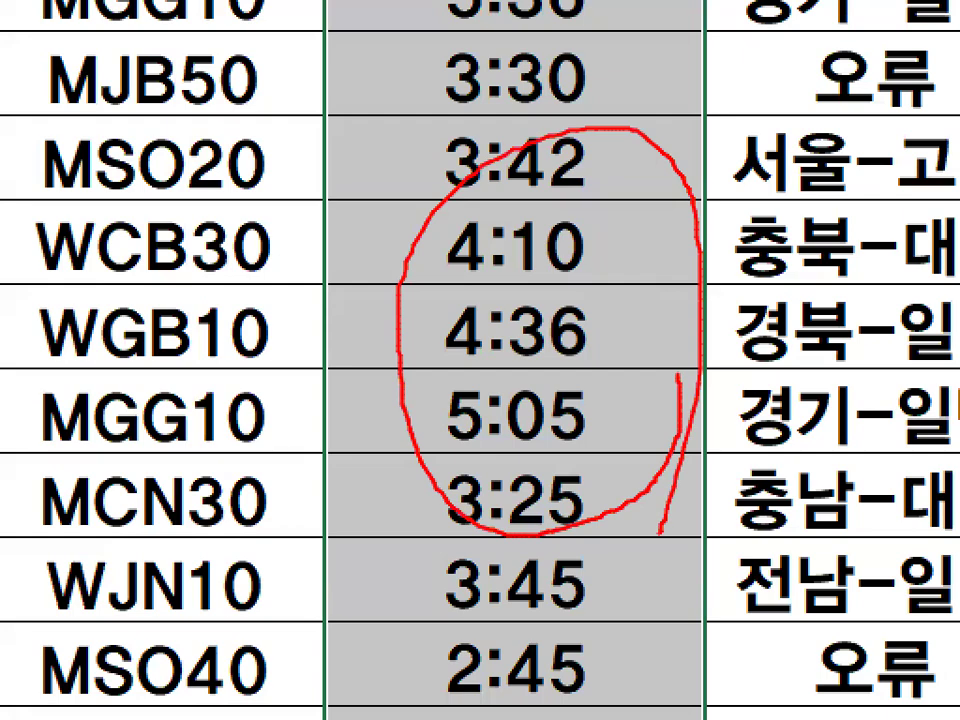
pyautogui.press('Escape')
# - Switch to Notepad, highlight 기록범위 in the =SUM(IF()) formula, mark its condition with the pen, and clear the marks
pyautogui.click(437, 695)
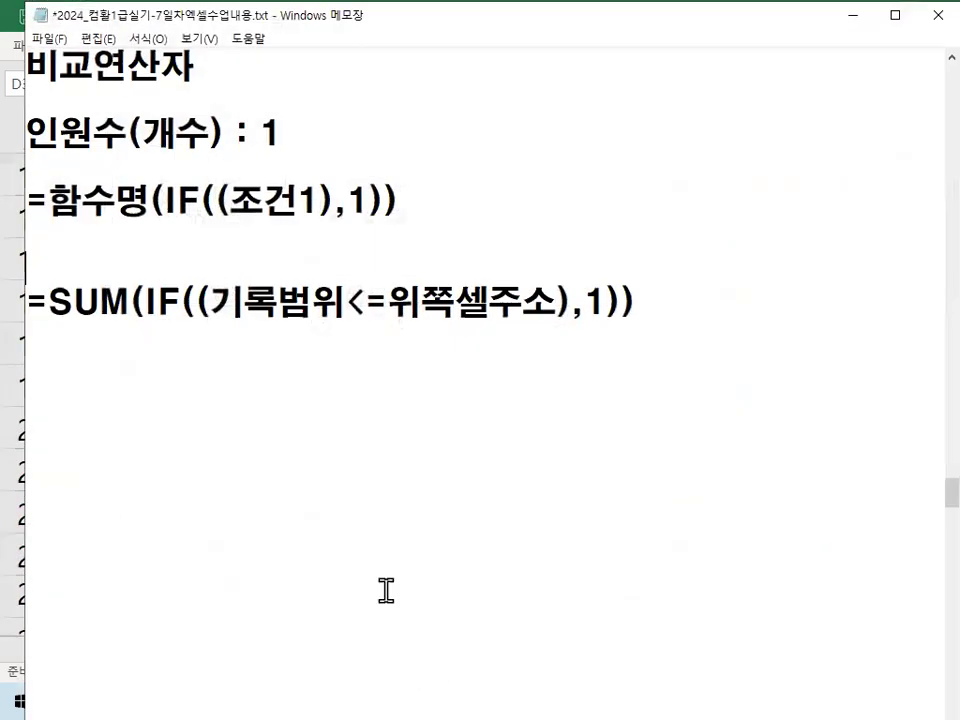
pyautogui.moveTo(212, 302); pyautogui.dragTo(343, 302)
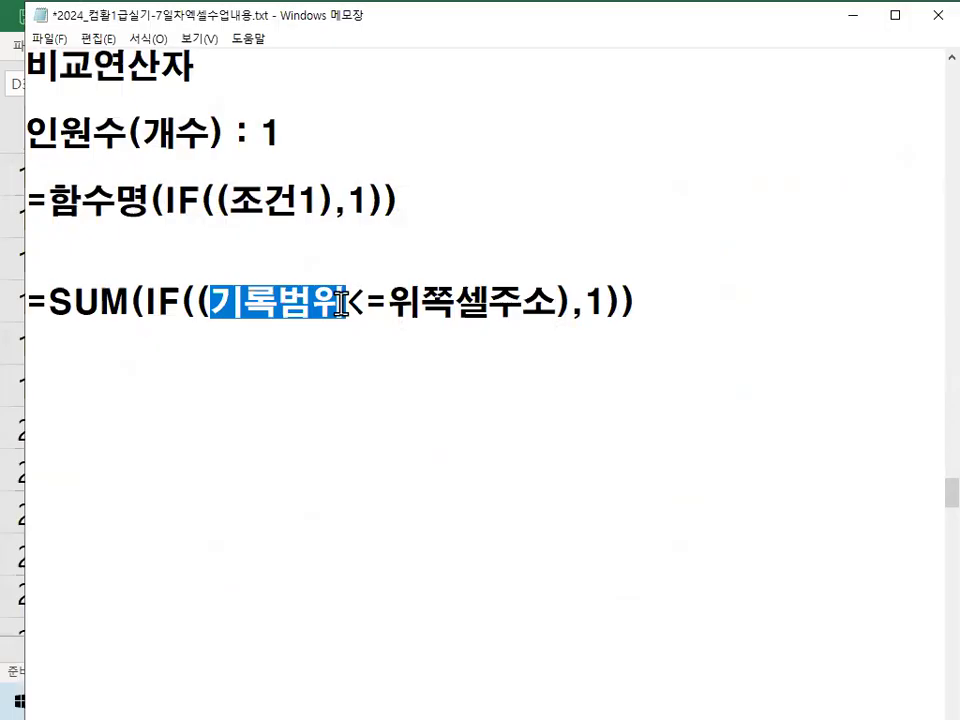
pyautogui.click(170, 349)
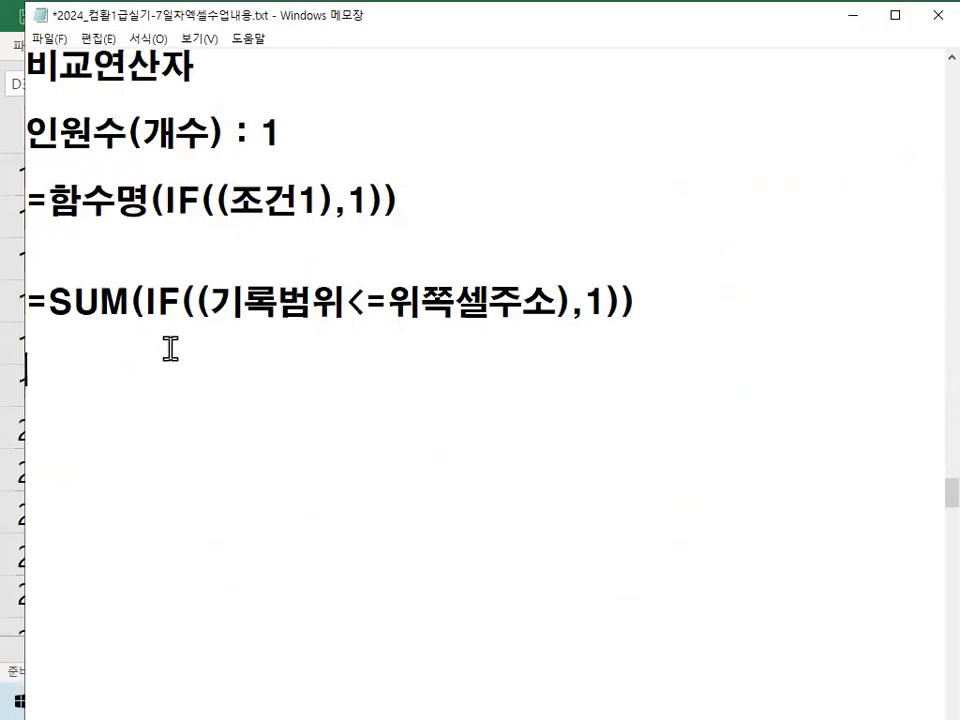
pyautogui.moveTo(238, 310)
pyautogui.mouseDown()
pyautogui.moveTo(338, 298)
pyautogui.moveTo(366, 340)
pyautogui.moveTo(372, 292)
pyautogui.moveTo(530, 328)
pyautogui.mouseUp()
pyautogui.click(337, 281)
pyautogui.press('Escape')
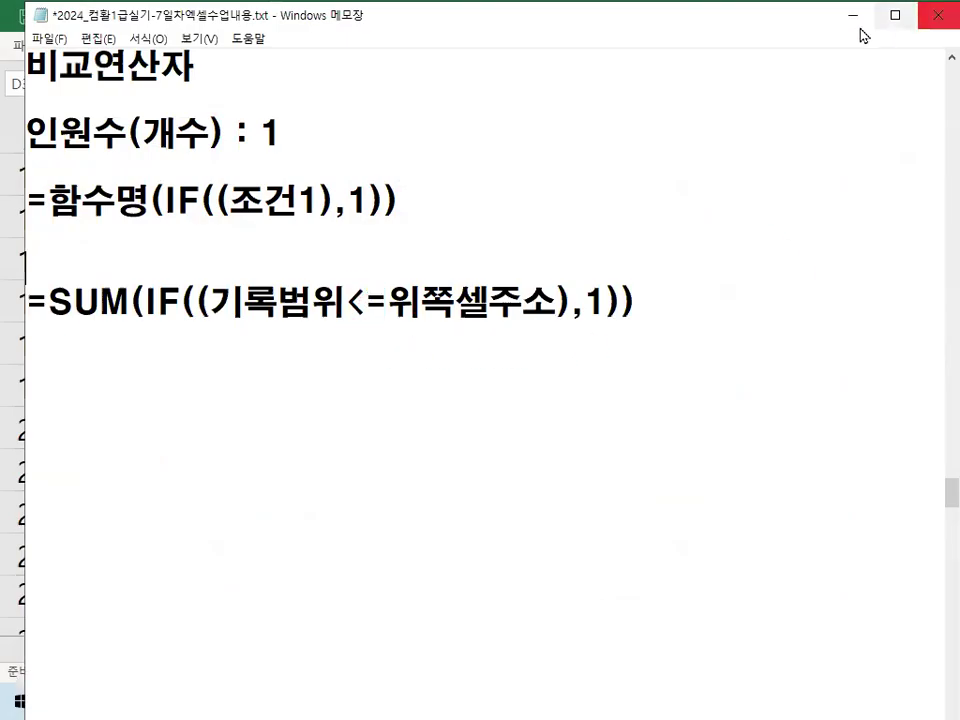
# - Return to Excel's [표3] and select I9, J8, J9, K8 and K9 in turn to compare each heading time with its count cell
pyautogui.click(852, 15)
pyautogui.moveTo(933, 650); pyautogui.dragTo(929, 647)
pyautogui.scroll(1, 582, 471)
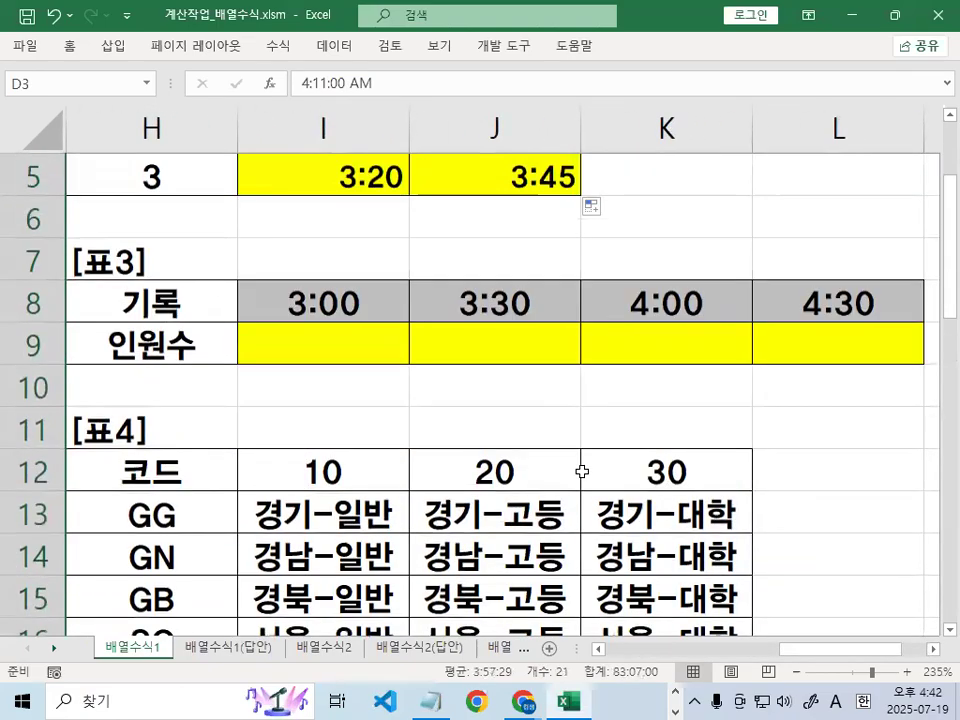
pyautogui.click(343, 339)
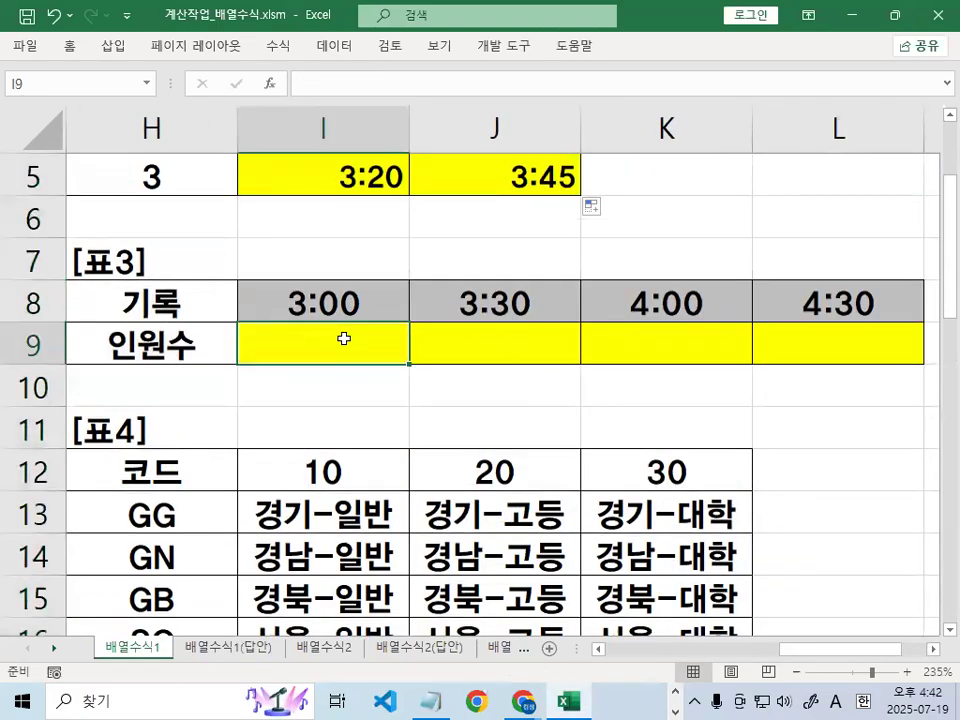
pyautogui.click(496, 297)
pyautogui.click(505, 338)
pyautogui.click(668, 312)
pyautogui.click(668, 339)
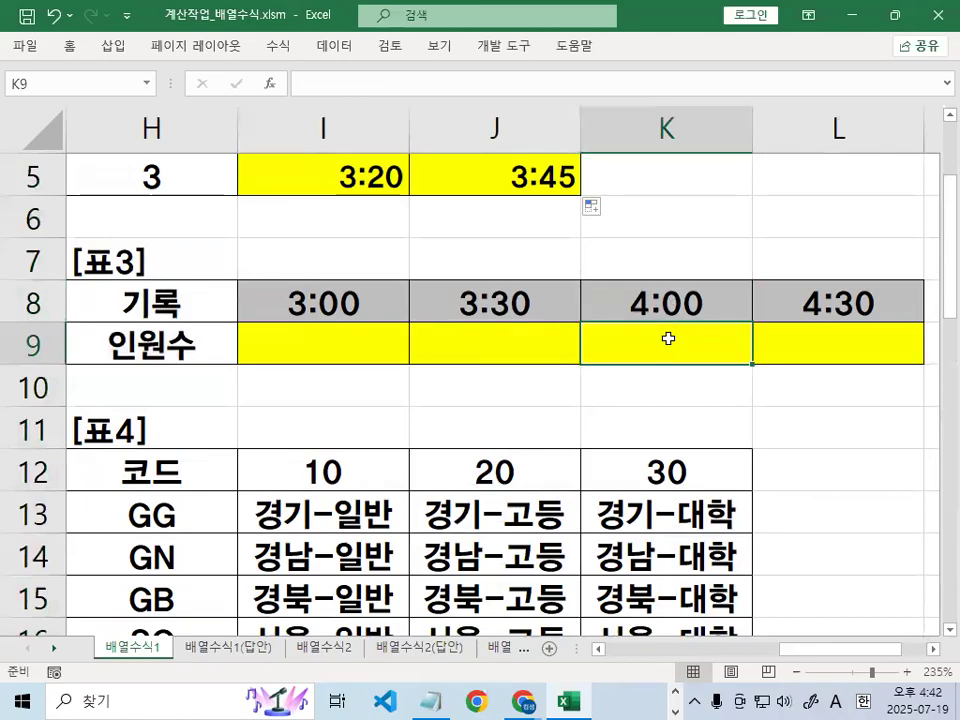
# - Draw an arrow below row 9 and circle 3:00, clear them, circle 3:00 again with the 인원수 heading, and clear the marks
pyautogui.moveTo(300, 321)
pyautogui.mouseDown()
pyautogui.moveTo(375, 347)
pyautogui.moveTo(407, 381)
pyautogui.moveTo(390, 366)
pyautogui.moveTo(373, 371)
pyautogui.moveTo(638, 381)
pyautogui.moveTo(614, 395)
pyautogui.mouseUp()
pyautogui.moveTo(382, 309)
pyautogui.mouseDown()
pyautogui.moveTo(362, 324)
pyautogui.moveTo(295, 318)
pyautogui.moveTo(380, 312)
pyautogui.moveTo(385, 303)
pyautogui.mouseUp()
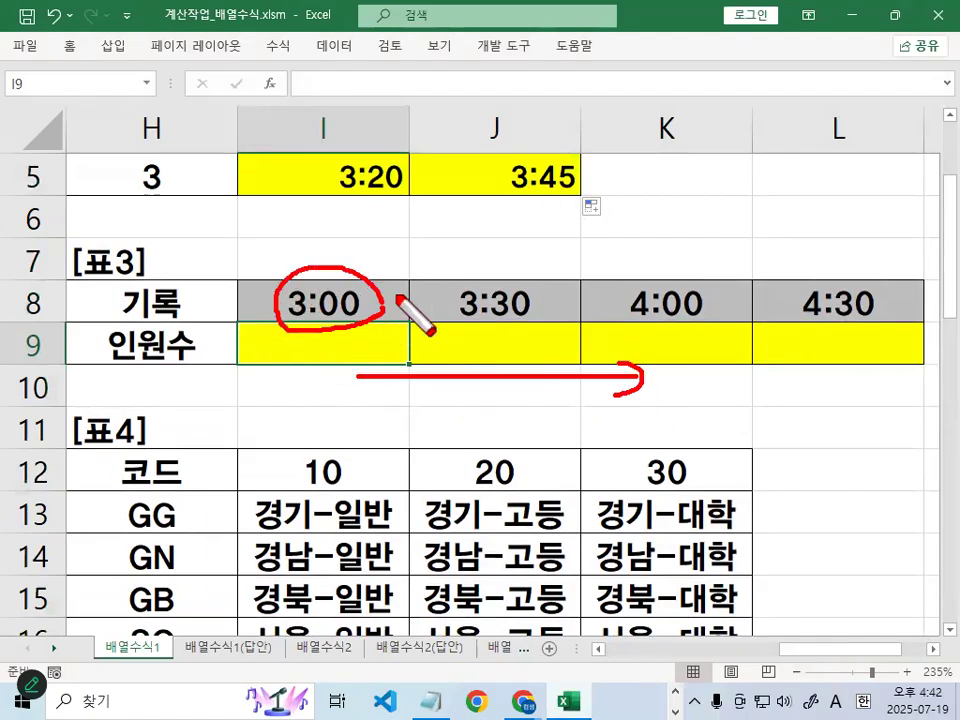
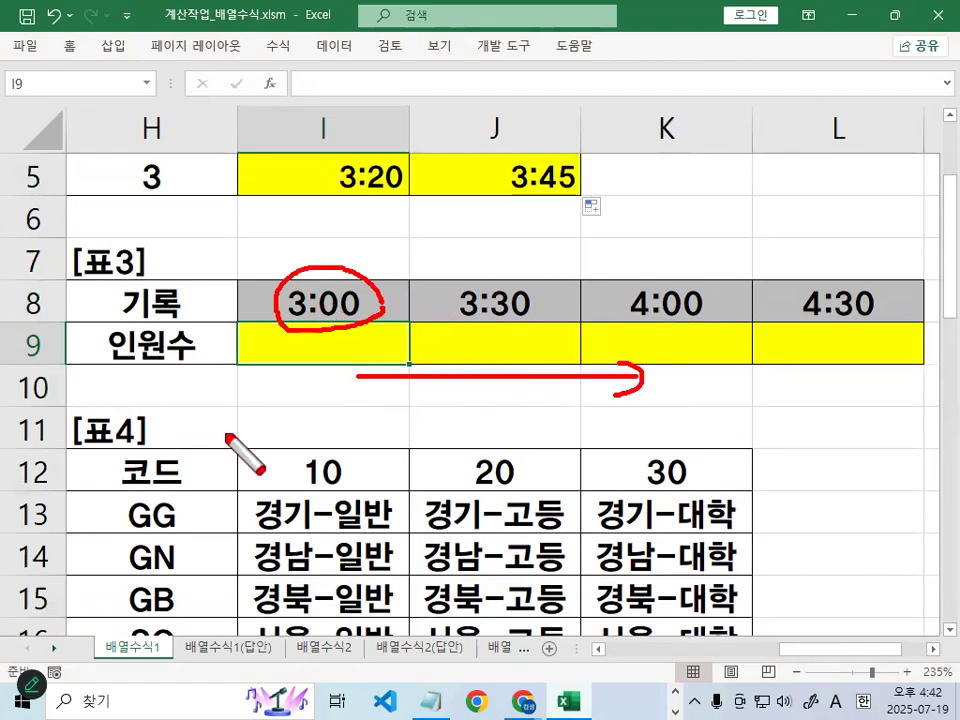
pyautogui.press('Escape')
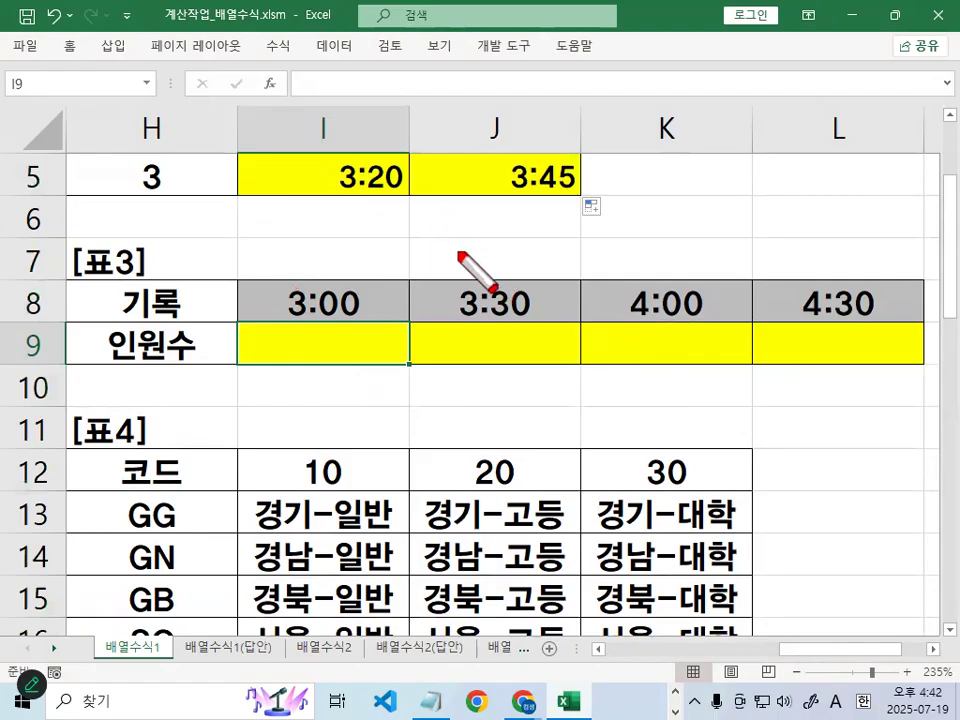
pyautogui.moveTo(350, 310)
pyautogui.mouseDown()
pyautogui.moveTo(279, 318)
pyautogui.moveTo(372, 312)
pyautogui.mouseUp()
pyautogui.moveTo(232, 372)
pyautogui.mouseDown()
pyautogui.moveTo(96, 372)
pyautogui.moveTo(116, 336)
pyautogui.mouseUp()
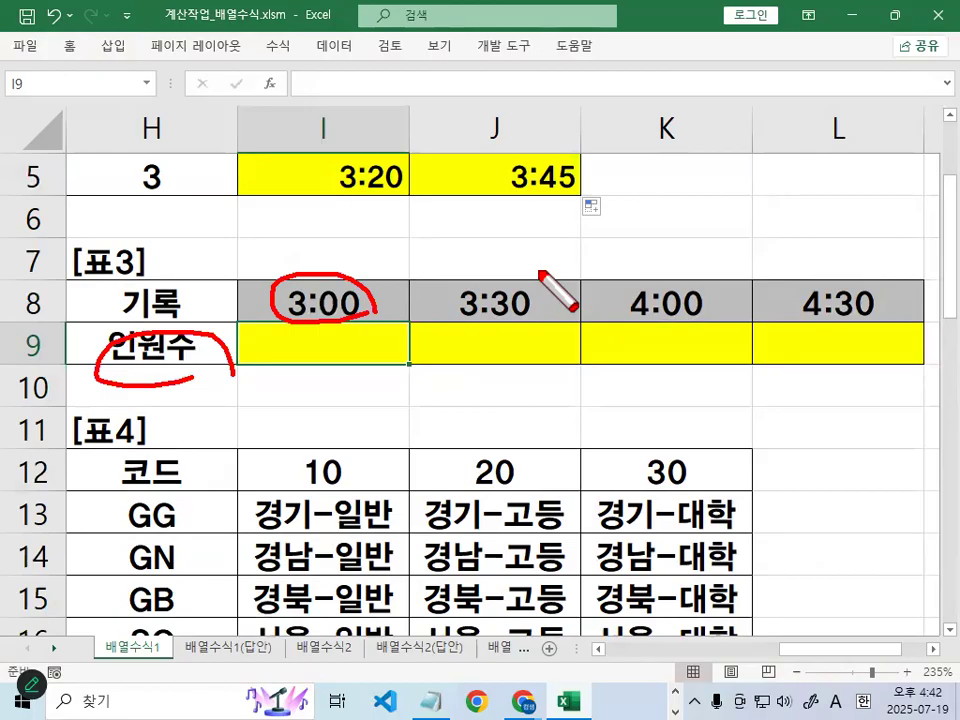
pyautogui.press('Escape')
# - Circle 3:00 above I9, point an arrow at it, clear the marks, and select I8 followed by I9
pyautogui.click(338, 336)
pyautogui.moveTo(376, 320)
pyautogui.mouseDown()
pyautogui.moveTo(248, 325)
pyautogui.moveTo(355, 292)
pyautogui.moveTo(357, 321)
pyautogui.mouseUp()
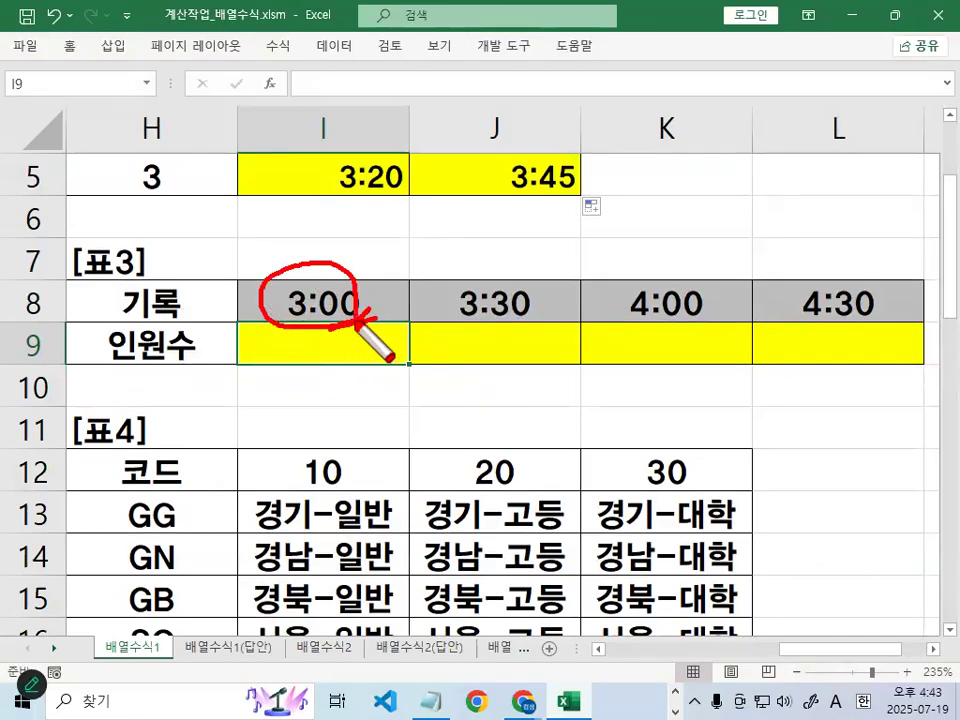
pyautogui.moveTo(338, 200); pyautogui.dragTo(282, 288)
pyautogui.moveTo(278, 262); pyautogui.dragTo(312, 272)
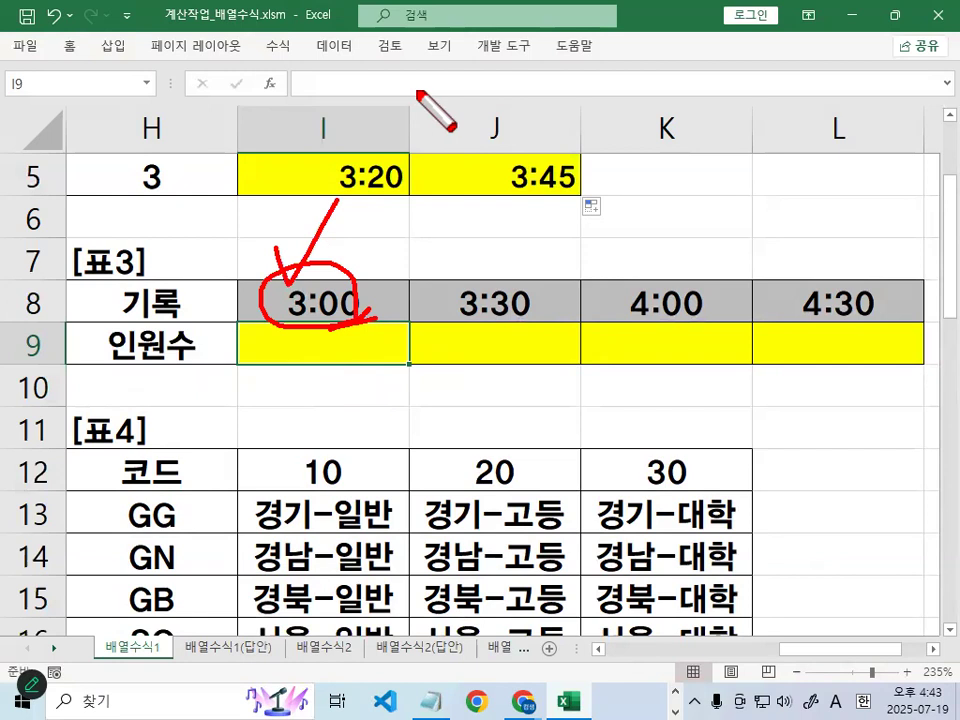
pyautogui.press('Escape')
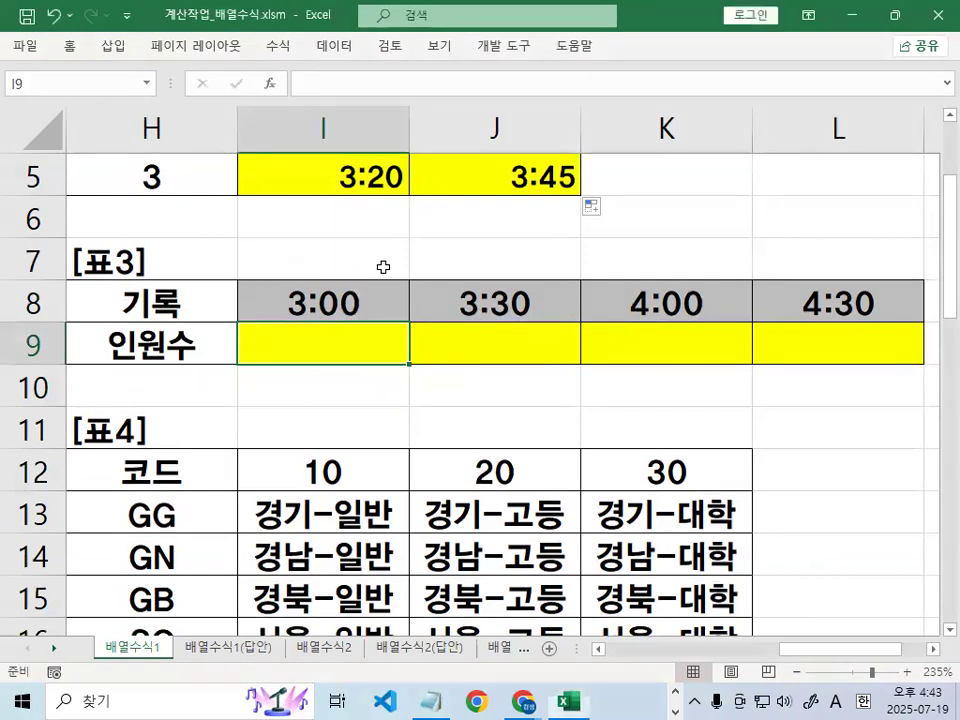
pyautogui.click(348, 300)
pyautogui.click(364, 338)
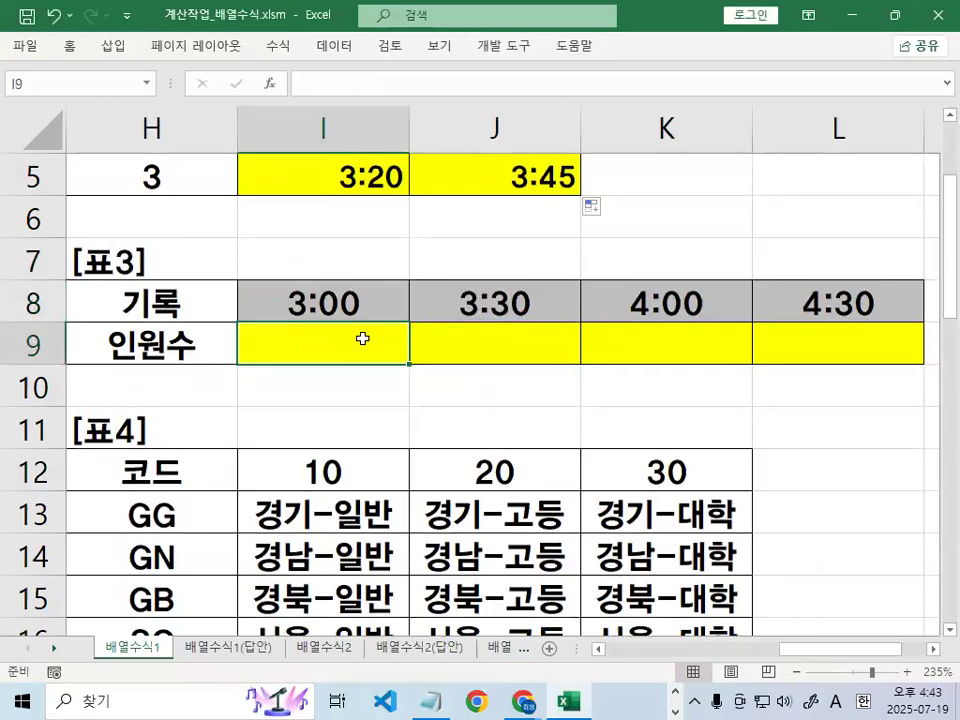
# - In Notepad, underline 기록범위 with a $ sign, underline 위쪽셀주소, mark the parentheses around the condition, and clear the marks
pyautogui.click(430, 700)
pyautogui.moveTo(211, 303); pyautogui.dragTo(337, 302)
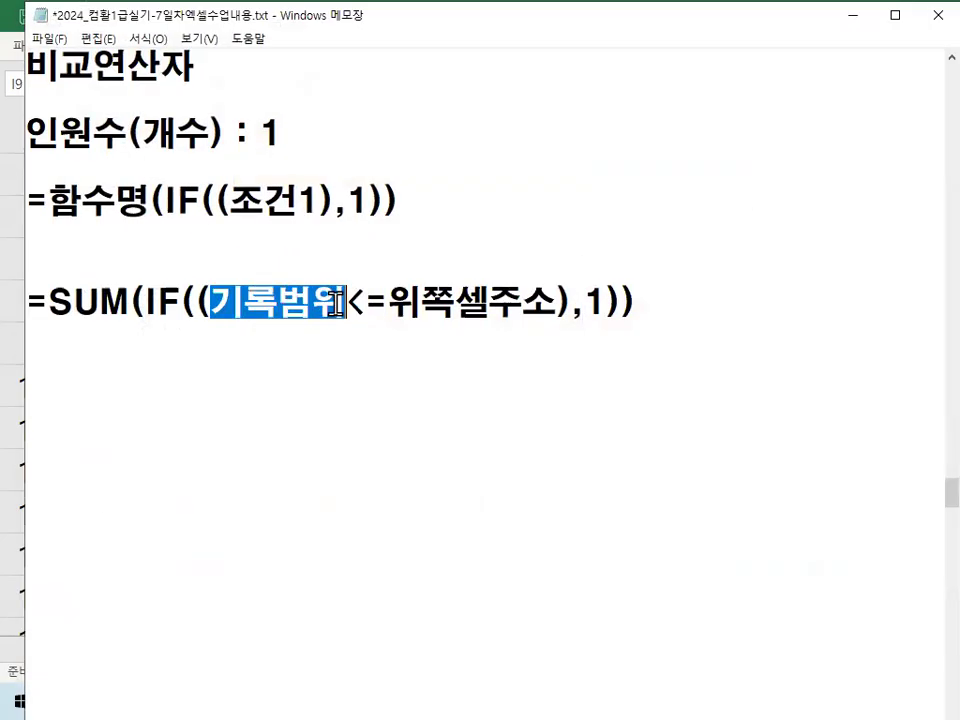
pyautogui.hotkey('ctrl', '2')
pyautogui.moveTo(217, 327); pyautogui.dragTo(346, 326)
pyautogui.moveTo(287, 350)
pyautogui.mouseDown()
pyautogui.moveTo(289, 379)
pyautogui.moveTo(248, 378)
pyautogui.moveTo(272, 407)
pyautogui.mouseUp()
pyautogui.moveTo(393, 322); pyautogui.dragTo(546, 322)
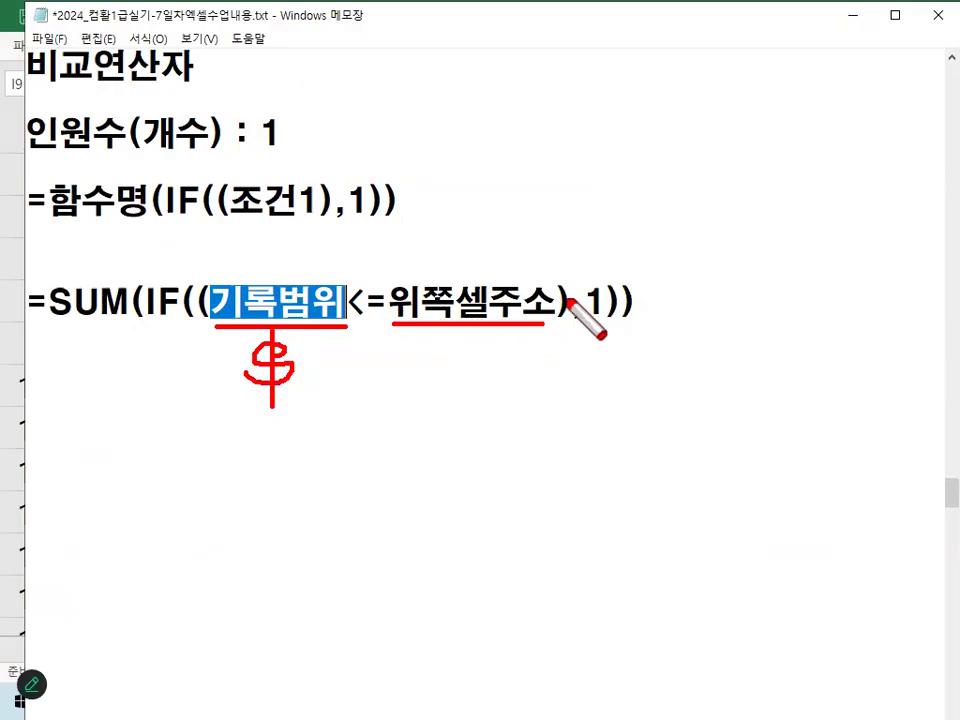
pyautogui.moveTo(549, 276)
pyautogui.mouseDown()
pyautogui.moveTo(566, 300)
pyautogui.moveTo(561, 330)
pyautogui.mouseUp()
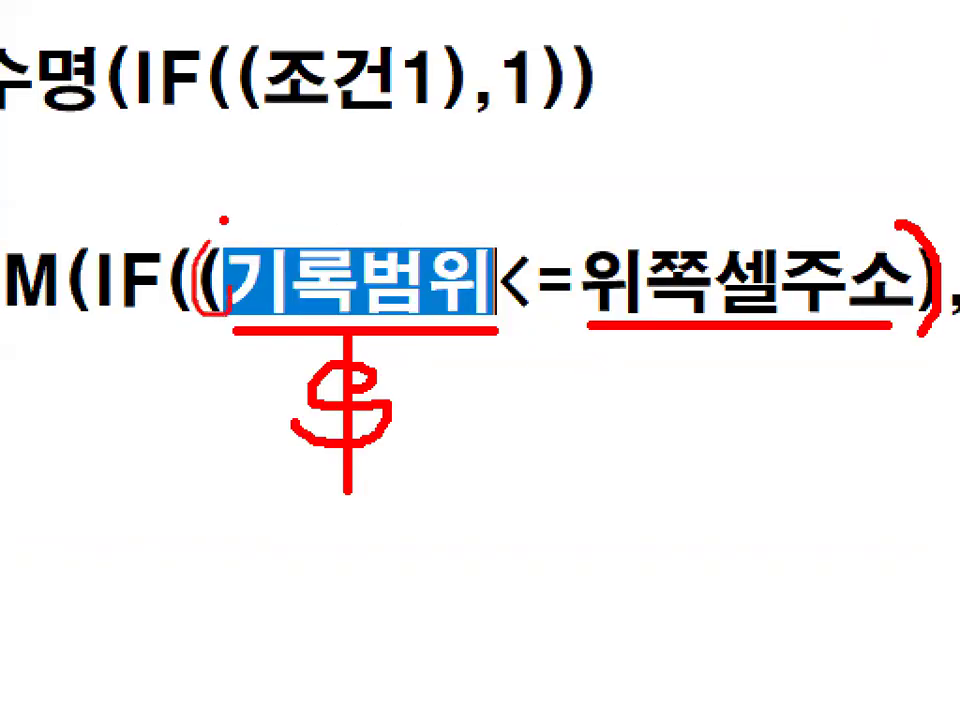
pyautogui.press('e')
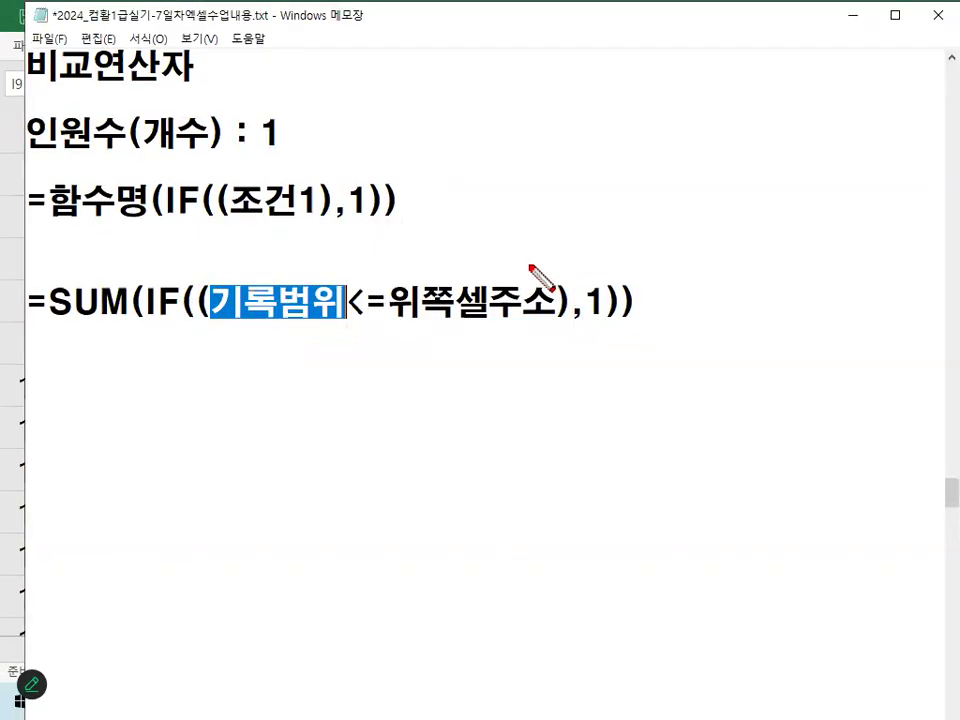
# - Mark the condition's closing parenthesis, underline the ,1 part and IF, draw an arrow to the comma, and clear the marks
pyautogui.moveTo(529, 266)
pyautogui.mouseDown()
pyautogui.moveTo(546, 349)
pyautogui.moveTo(599, 330)
pyautogui.mouseUp()
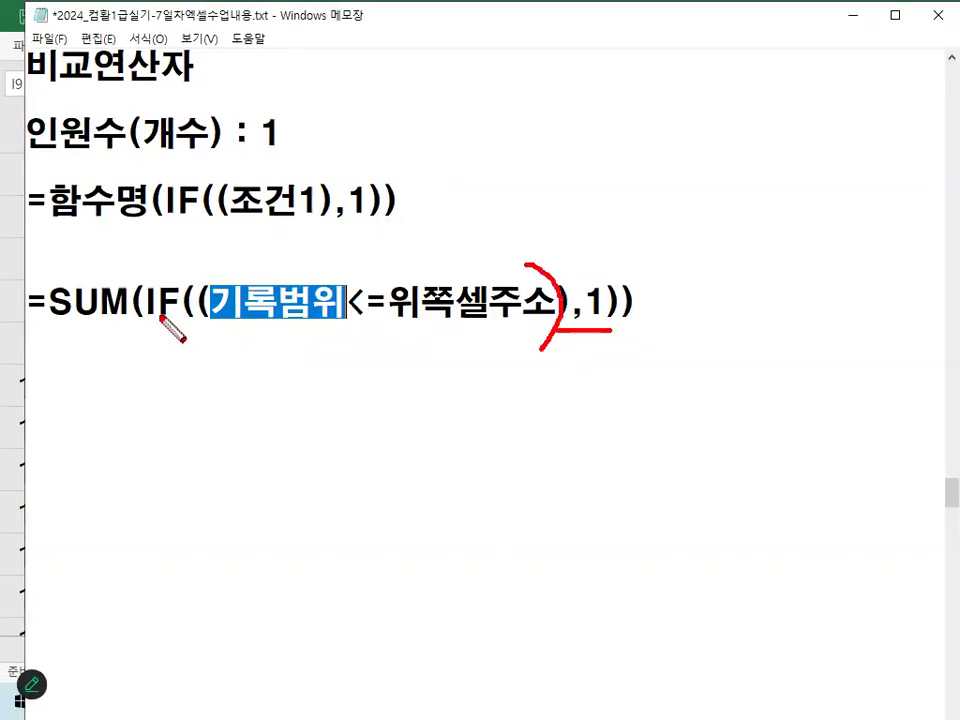
pyautogui.moveTo(136, 326)
pyautogui.mouseDown()
pyautogui.moveTo(174, 326)
pyautogui.moveTo(176, 341)
pyautogui.mouseUp()
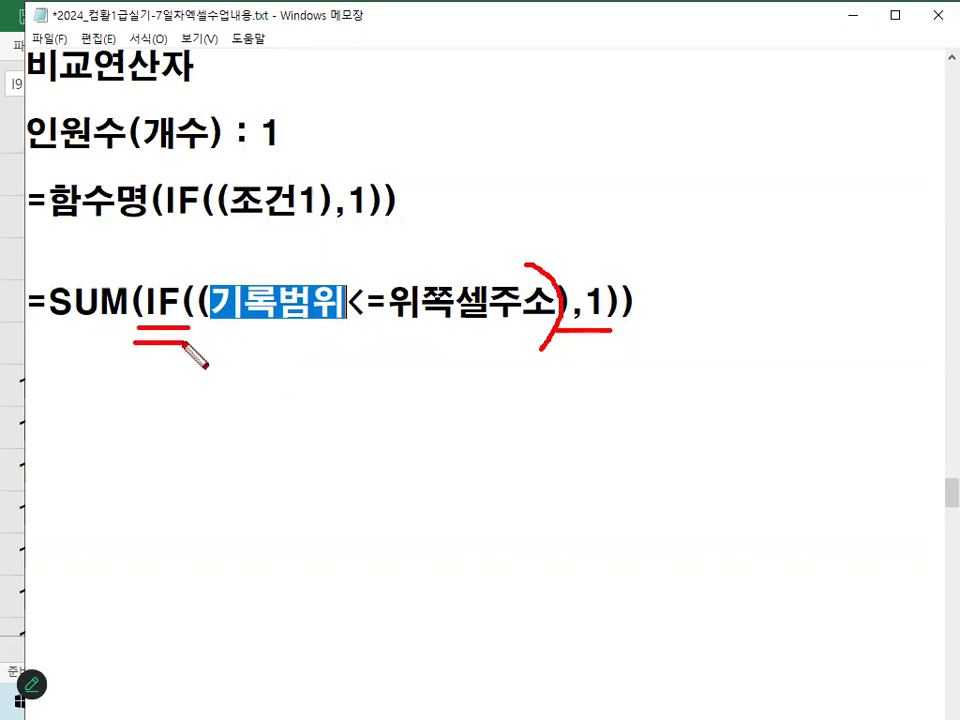
pyautogui.moveTo(579, 258); pyautogui.dragTo(612, 283)
pyautogui.moveTo(633, 183); pyautogui.dragTo(585, 298)
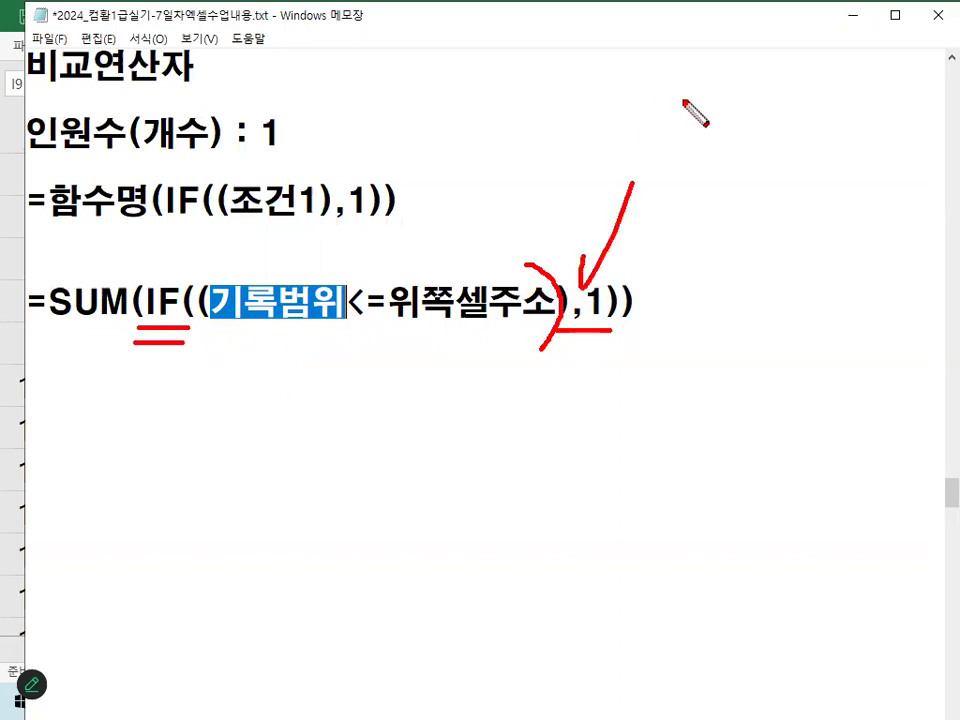
pyautogui.press('Escape')
# - Highlight and circle the double opening parentheses after IF, circle the double closing ones, clear the marks, and place the cursor in SUM
pyautogui.moveTo(182, 302)
pyautogui.mouseDown()
pyautogui.moveTo(214, 311)
pyautogui.moveTo(208, 281)
pyautogui.mouseUp()
pyautogui.hotkey('ctrl', '2')
pyautogui.moveTo(643, 320)
pyautogui.mouseDown()
pyautogui.moveTo(615, 321)
pyautogui.moveTo(643, 296)
pyautogui.moveTo(645, 321)
pyautogui.mouseUp()
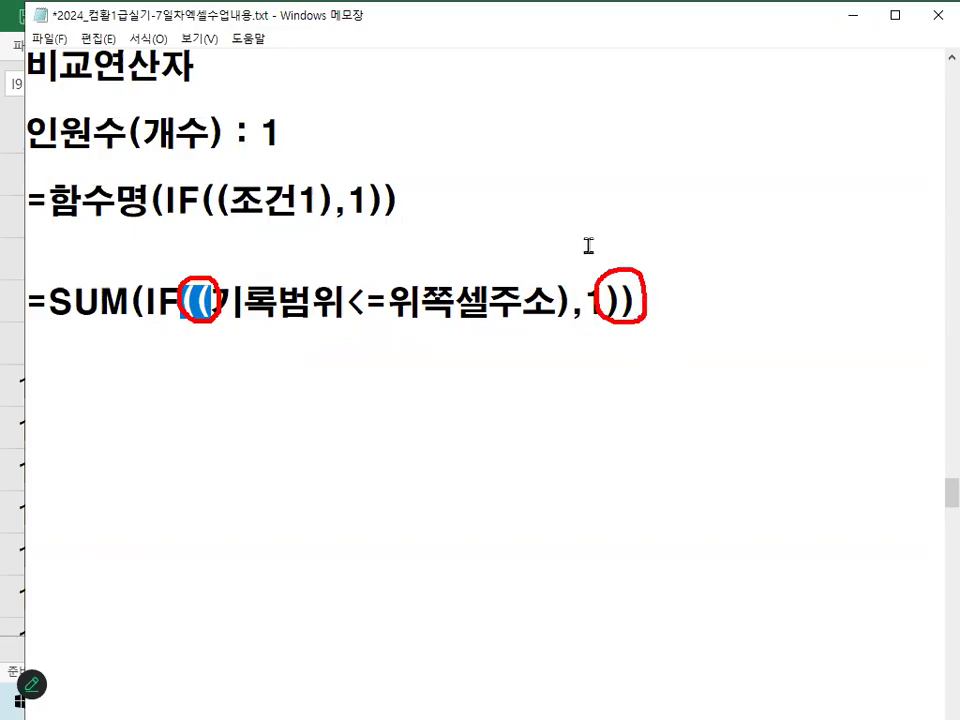
pyautogui.press('Escape')
pyautogui.click(75, 302)
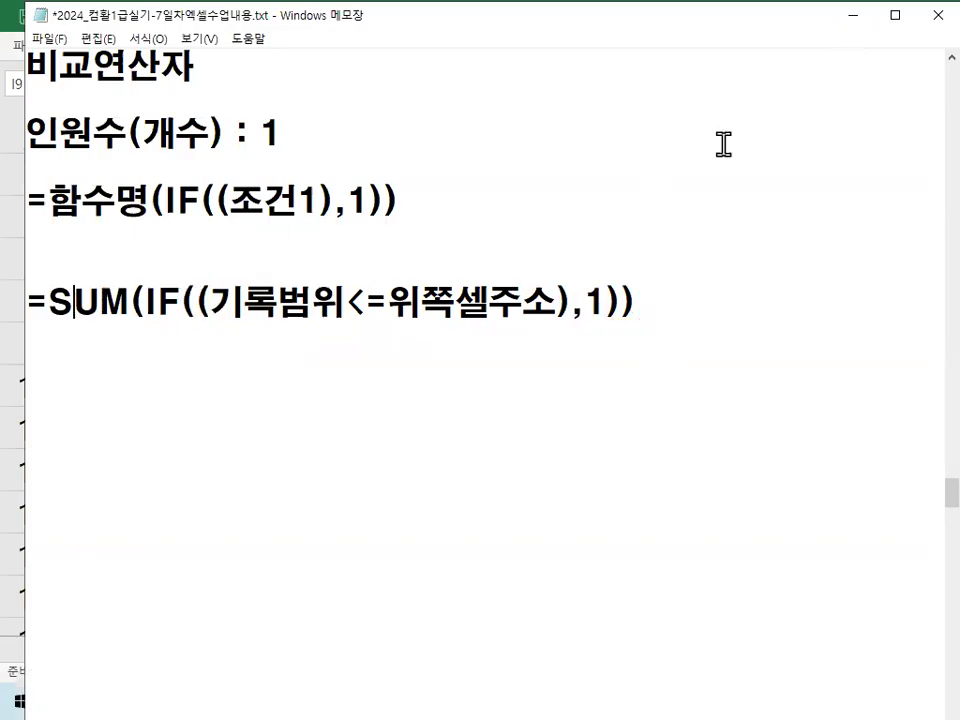
# - Return to Excel and begin the array formula in I9 of [표3] with =SUM(IF((
pyautogui.click(851, 17)
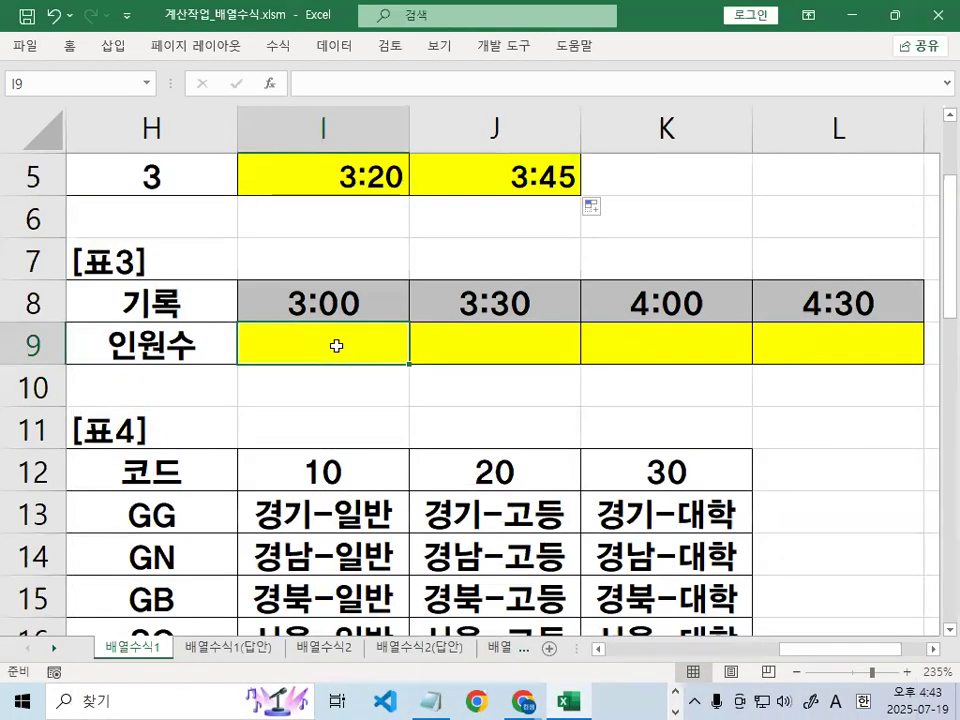
pyautogui.scroll(-1, 333, 345)
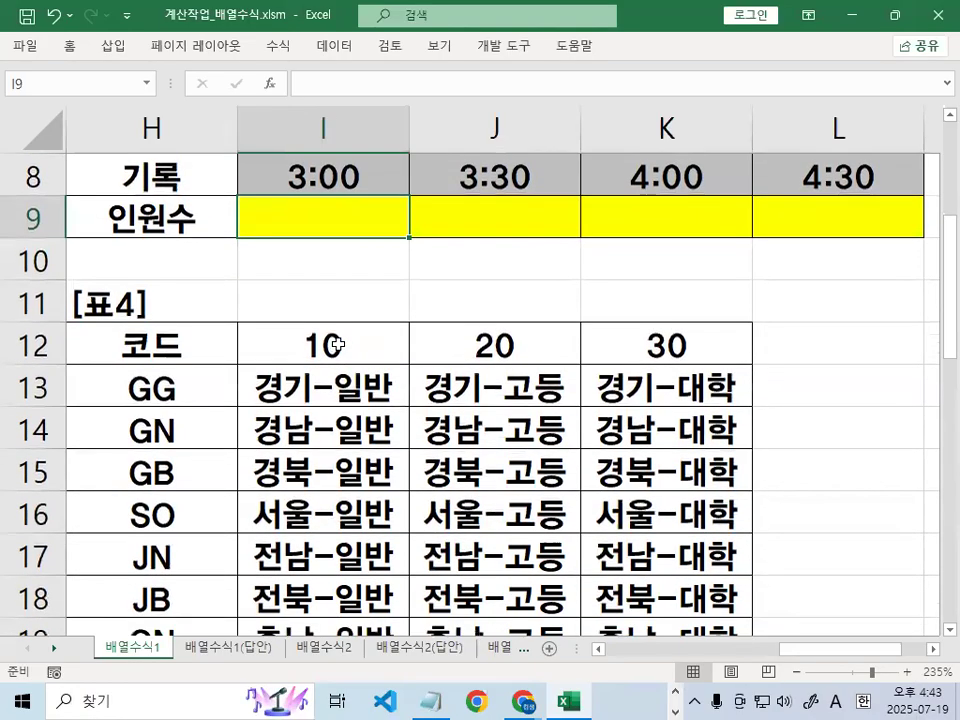
pyautogui.write('=su')
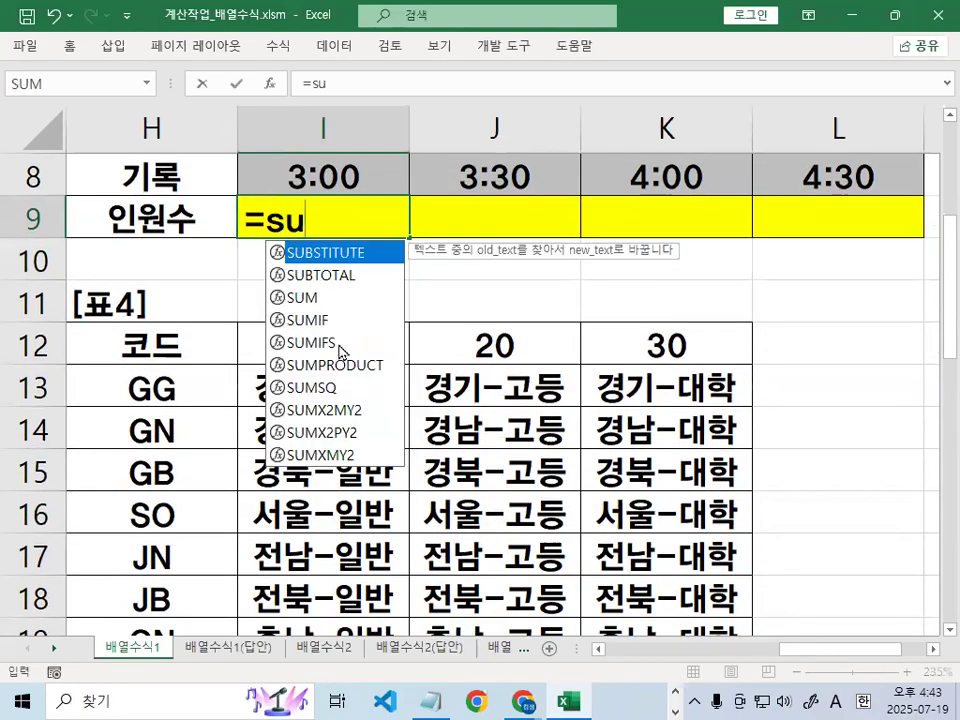
pyautogui.press('BackSpace')
pyautogui.press('BackSpace')
pyautogui.write('sum(')
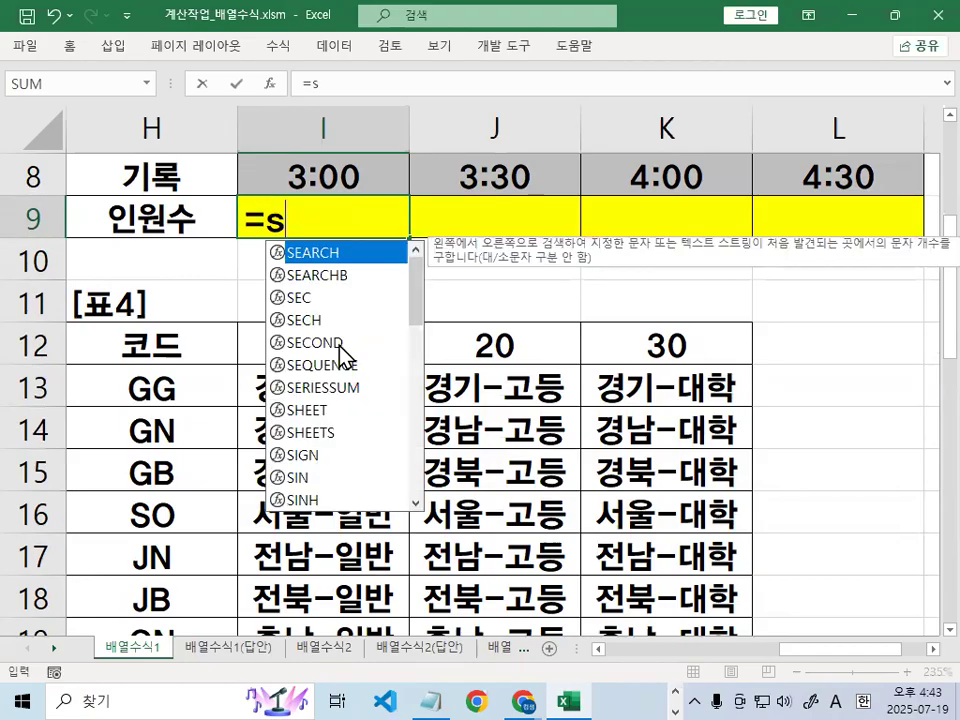
pyautogui.press('BackSpace')
pyautogui.press('BackSpace')
pyautogui.press('BackSpace')
pyautogui.press('BackSpace')
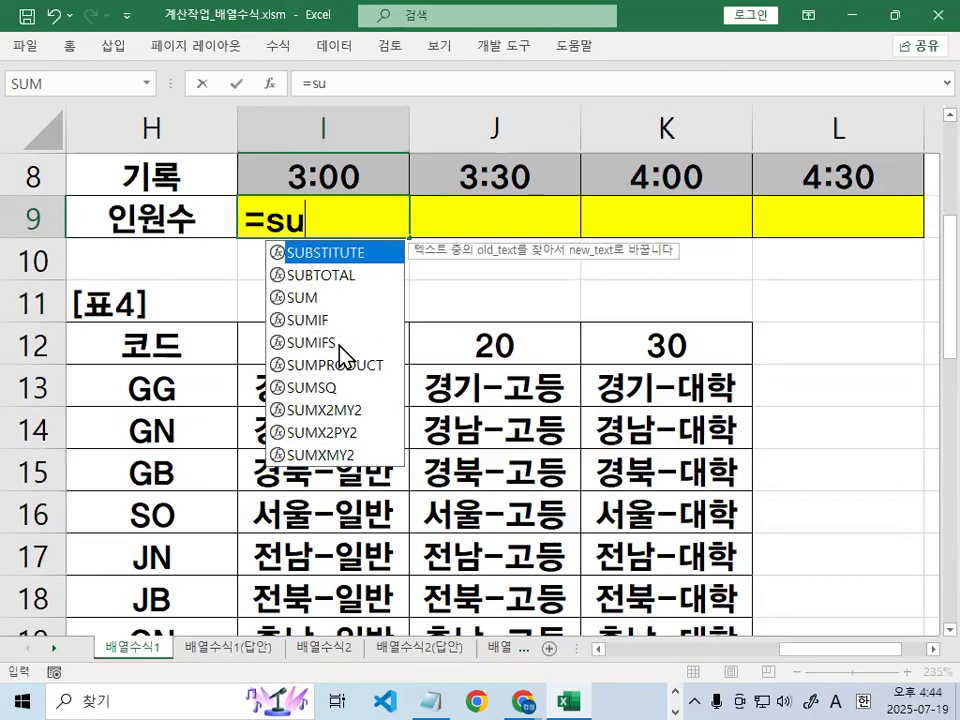
pyautogui.write('SU')
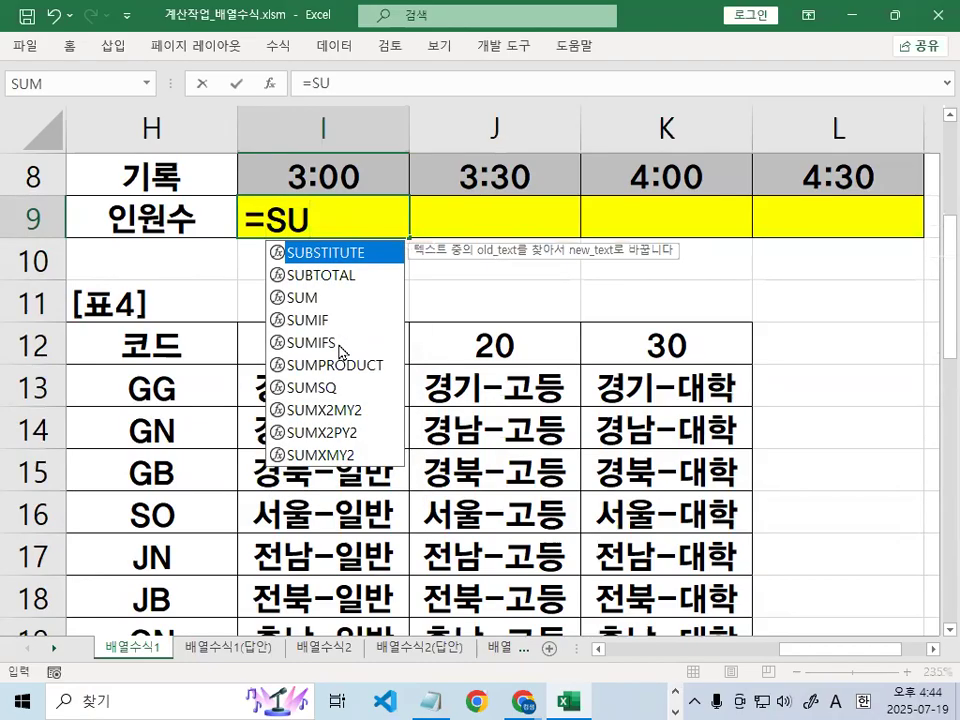
pyautogui.write('M(IF')
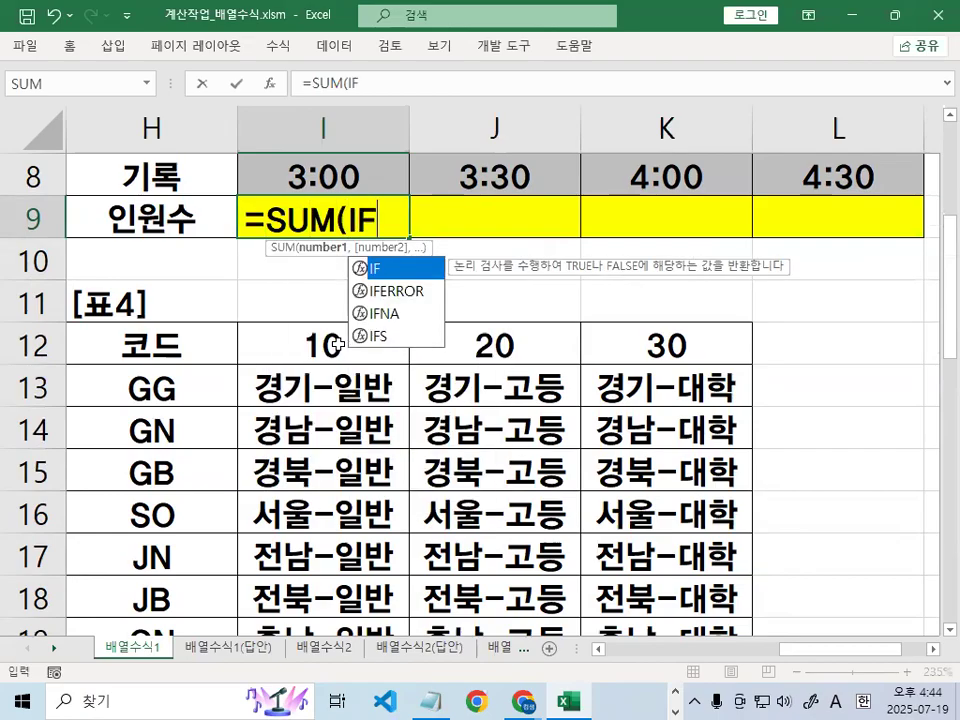
pyautogui.write('(()')
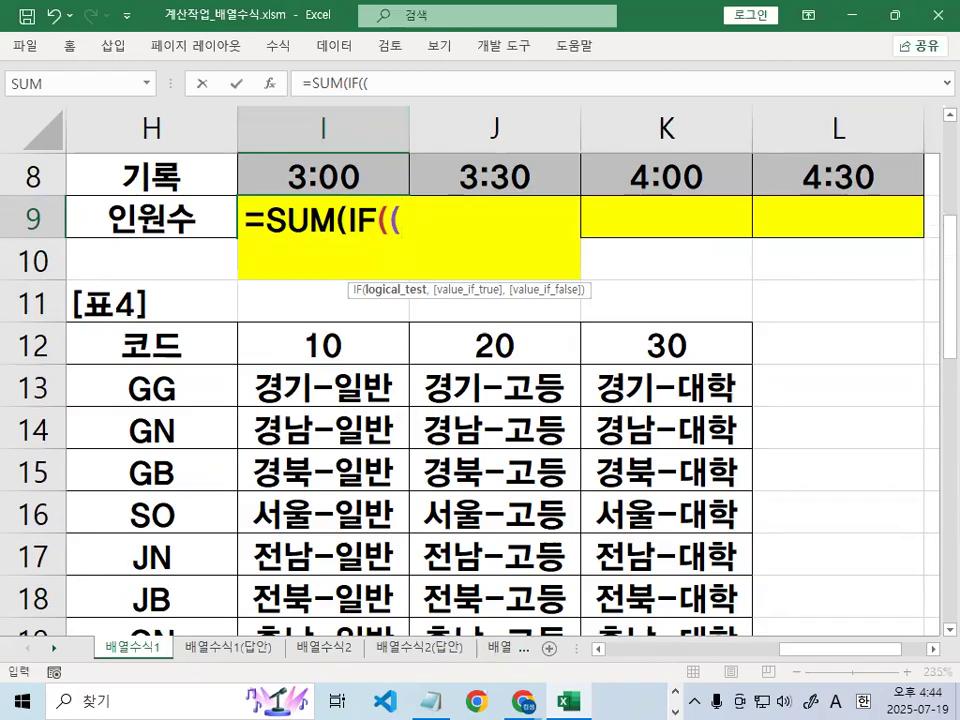
# - Circle the double opening parentheses in the I9 formula, sketch two closing parentheses over K9, and clear the marks
pyautogui.hotkey('ctrl', '2')
pyautogui.moveTo(427, 231)
pyautogui.mouseDown()
pyautogui.moveTo(384, 241)
pyautogui.moveTo(427, 232)
pyautogui.mouseUp()
pyautogui.moveTo(699, 208)
pyautogui.mouseDown()
pyautogui.moveTo(712, 237)
pyautogui.moveTo(701, 258)
pyautogui.moveTo(718, 262)
pyautogui.mouseUp()
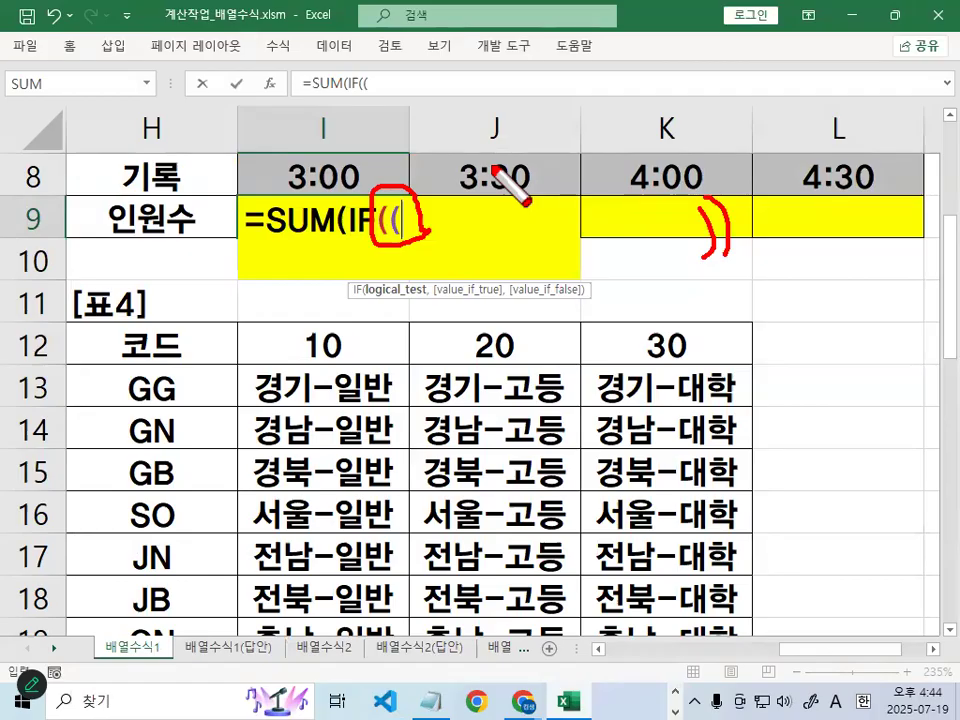
pyautogui.press('Escape')
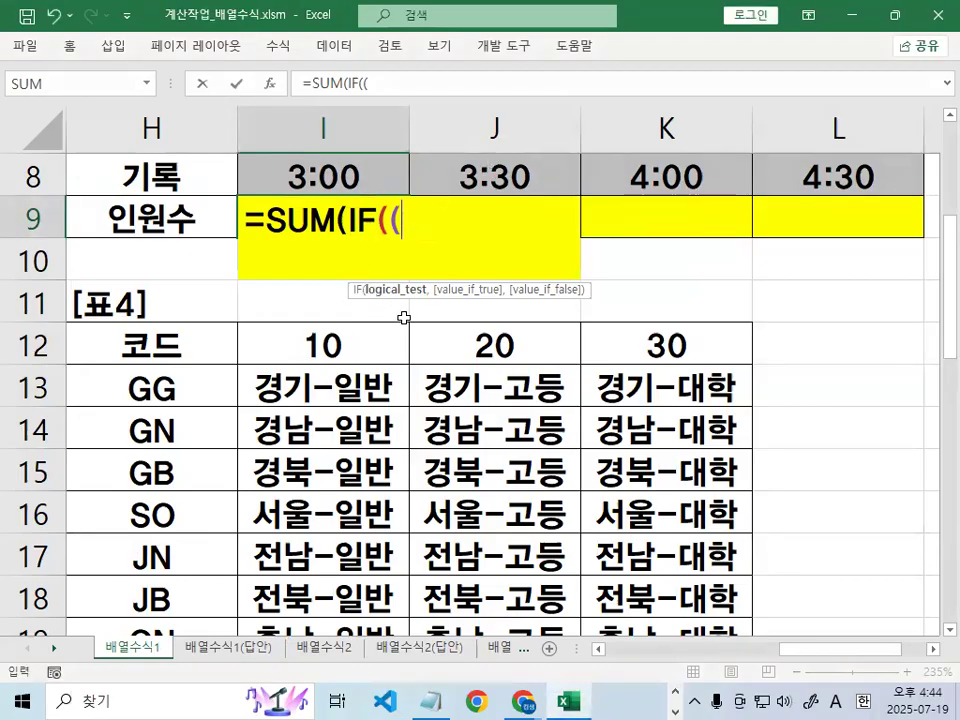
# - Circle 3:00 in I8, sketch a hatched record-range box over column J, draw a stroke between them, and clear the marks
pyautogui.scroll(1, 403, 317)
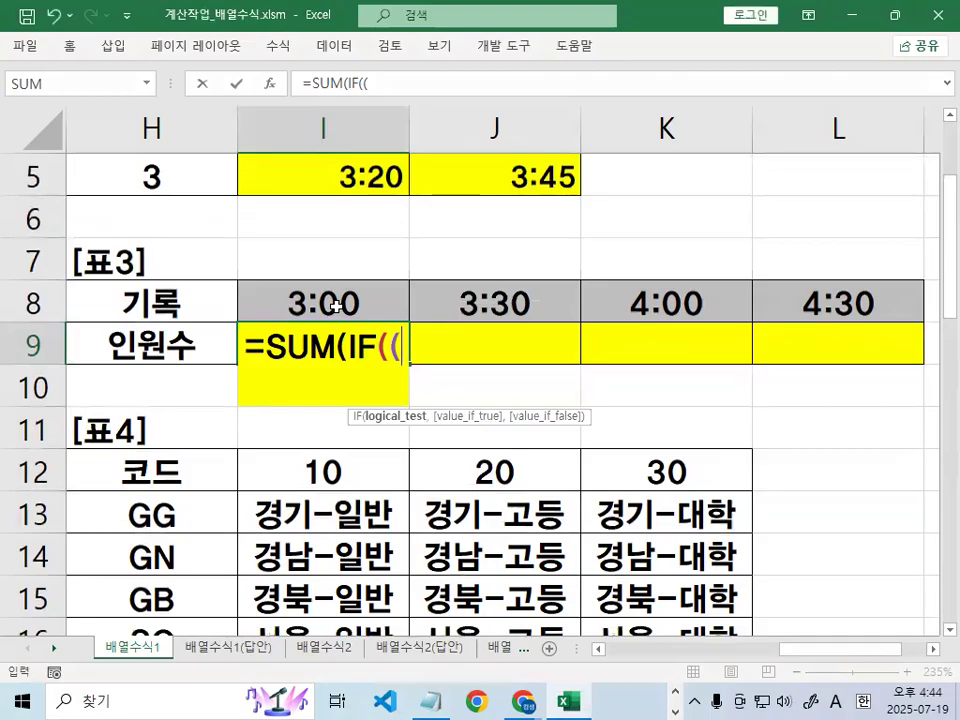
pyautogui.hotkey('ctrl', '2')
pyautogui.moveTo(345, 270)
pyautogui.mouseDown()
pyautogui.moveTo(261, 294)
pyautogui.moveTo(362, 312)
pyautogui.mouseUp()
pyautogui.moveTo(455, 150)
pyautogui.mouseDown()
pyautogui.moveTo(444, 398)
pyautogui.moveTo(579, 160)
pyautogui.mouseUp()
pyautogui.moveTo(490, 225); pyautogui.dragTo(541, 318)
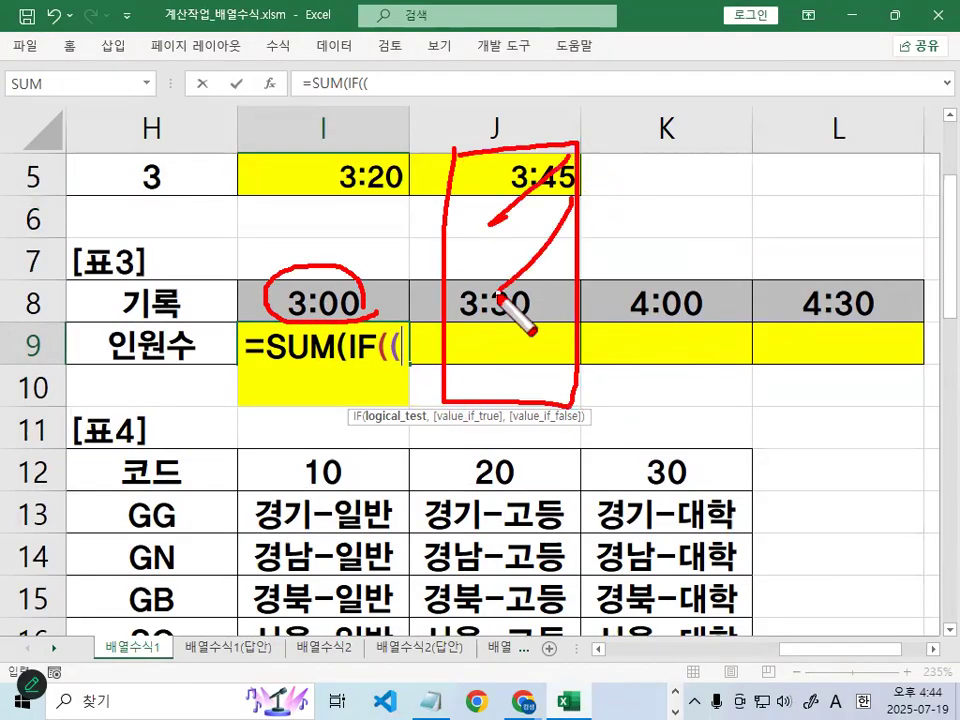
pyautogui.moveTo(290, 262); pyautogui.dragTo(458, 169)
pyautogui.press('Escape')
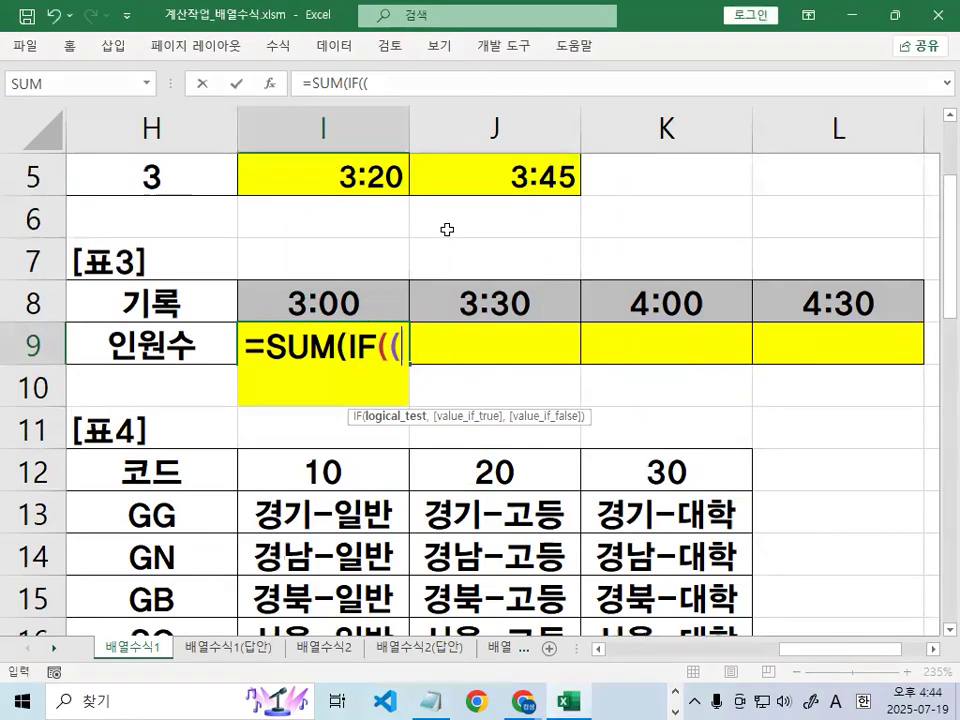
# - Bring the 기록 records in column D into view for the condition range of the I9 formula
pyautogui.moveTo(846, 656); pyautogui.dragTo(669, 678)
pyautogui.scroll(1, 570, 341)
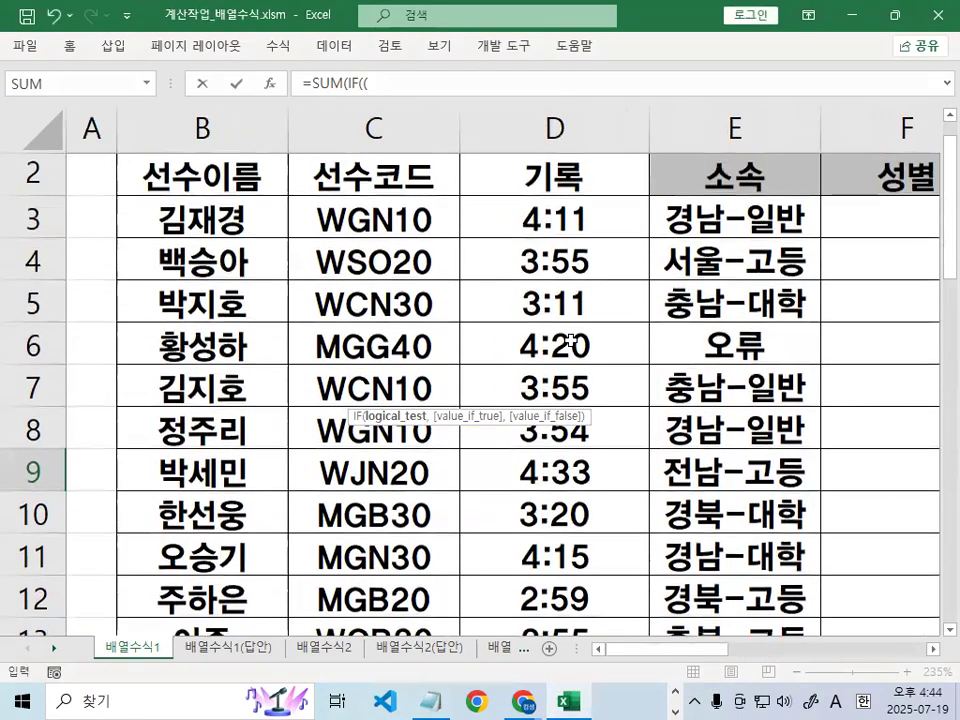
# - Reference the record times in D3:D23 as the absolute range $D$3:$D$23 in I9's SUM(IF( condition
pyautogui.moveTo(575, 220); pyautogui.dragTo(588, 553)
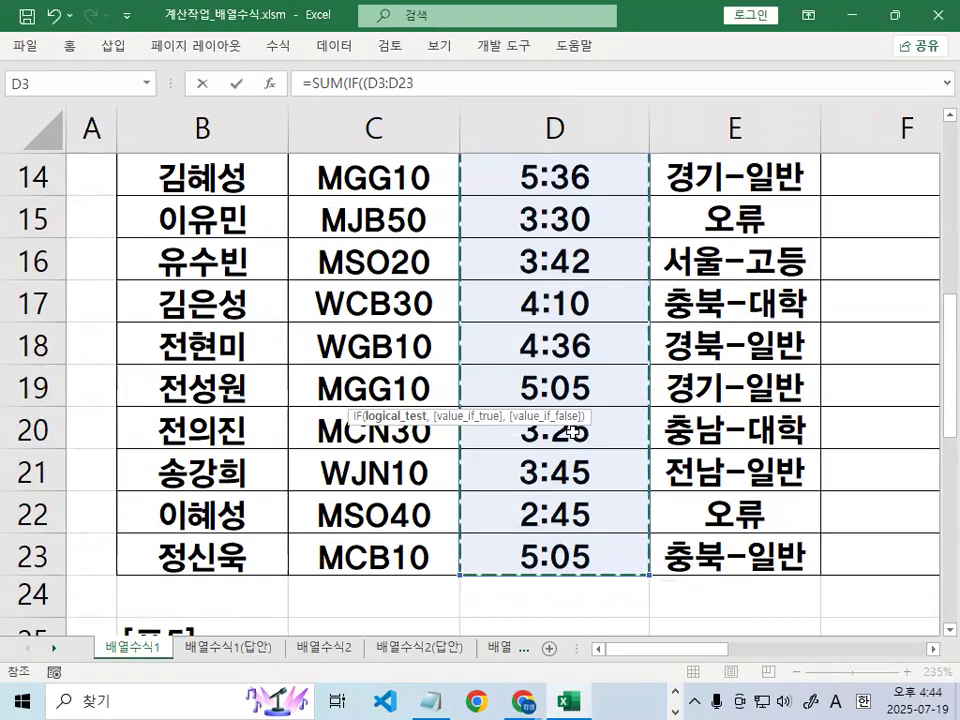
pyautogui.hotkey('ctrl', 'BackSpace')
pyautogui.press('F4')
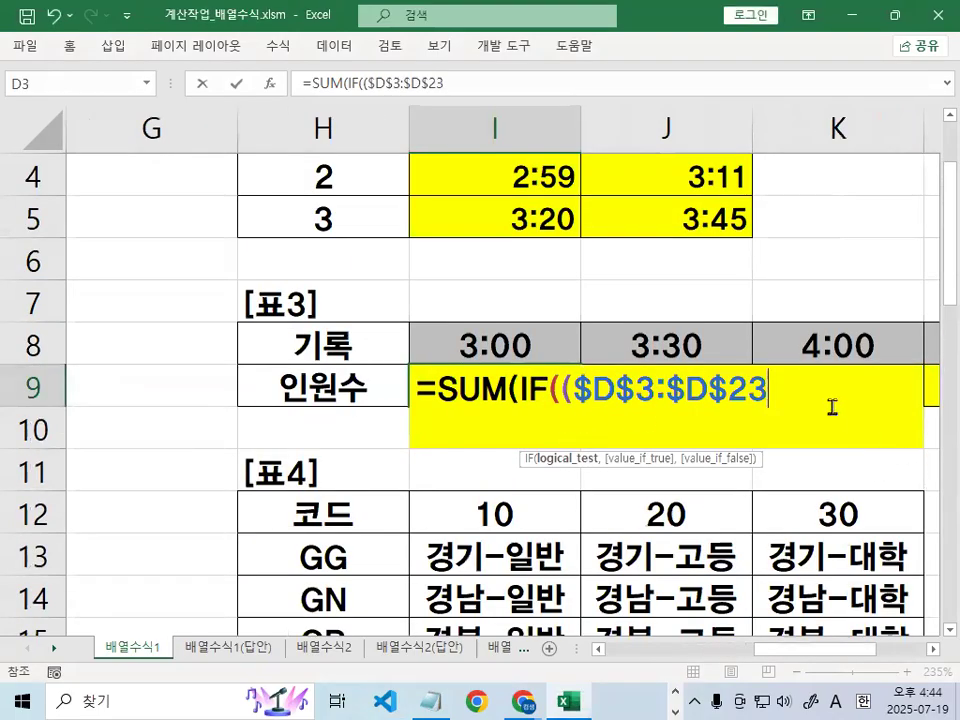
pyautogui.scroll(-1, 829, 405)
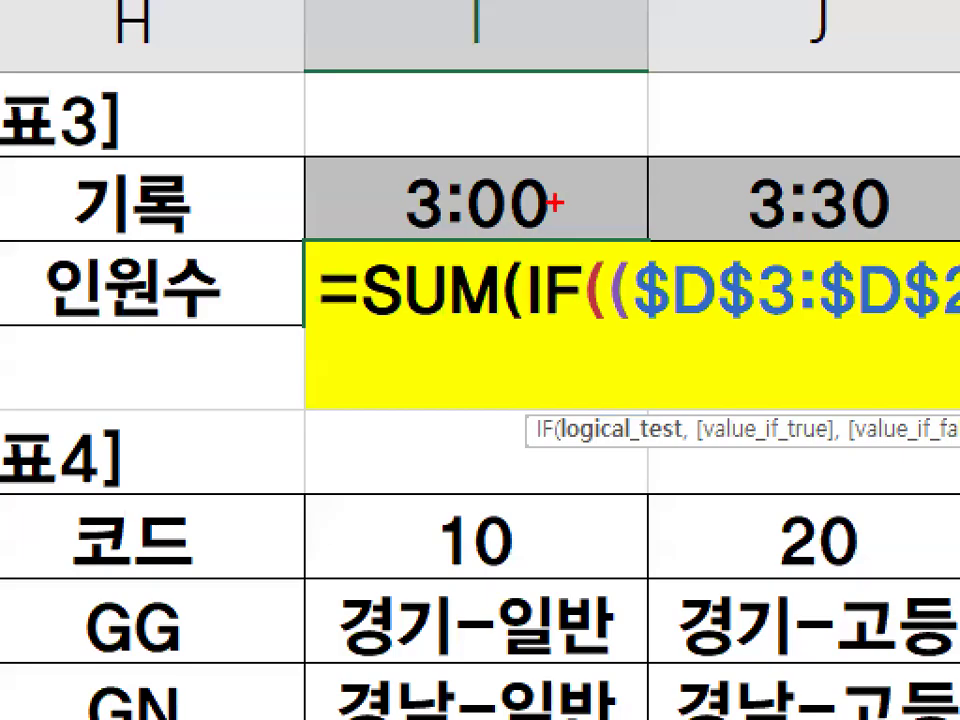
# - Complete the condition in I9 by comparing the range with <=I8 and closing its parenthesis
pyautogui.moveTo(496, 237)
pyautogui.mouseDown()
pyautogui.moveTo(539, 220)
pyautogui.moveTo(381, 189)
pyautogui.moveTo(546, 171)
pyautogui.moveTo(564, 208)
pyautogui.mouseUp()
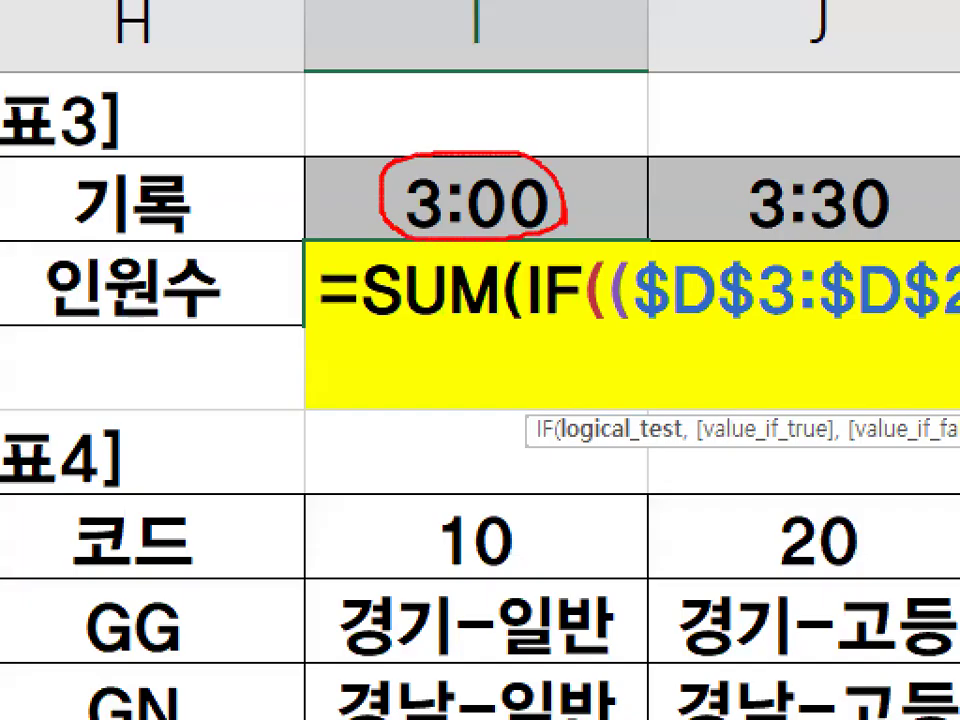
pyautogui.moveTo(493, 72); pyautogui.dragTo(462, 155)
pyautogui.moveTo(328, 120)
pyautogui.mouseDown()
pyautogui.moveTo(370, 118)
pyautogui.moveTo(375, 131)
pyautogui.moveTo(290, 142)
pyautogui.mouseUp()
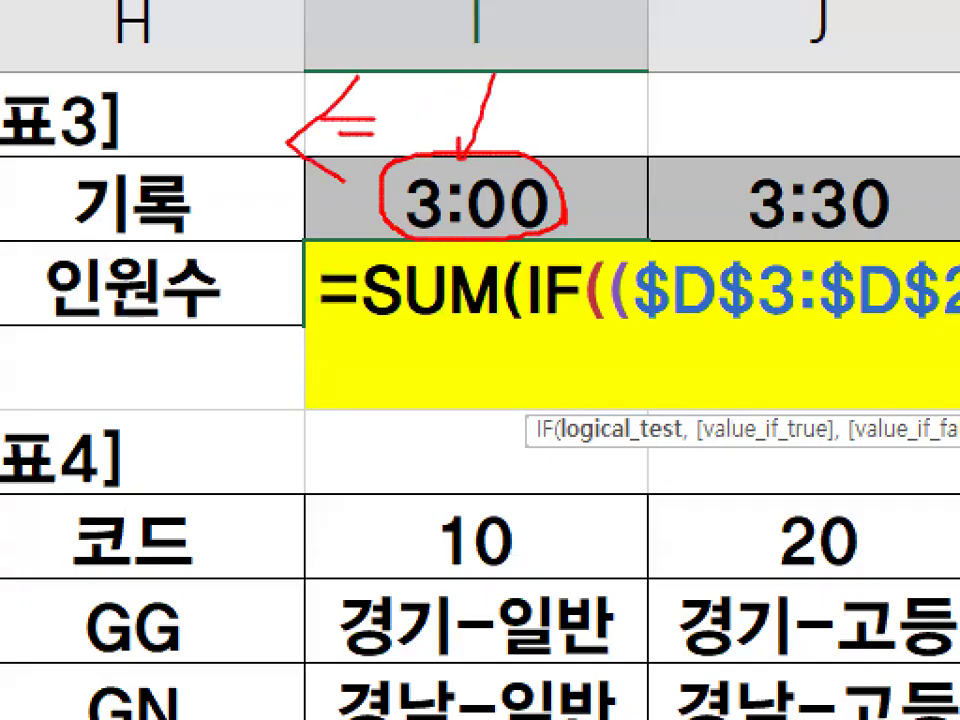
pyautogui.press('Escape')
pyautogui.write('<=')
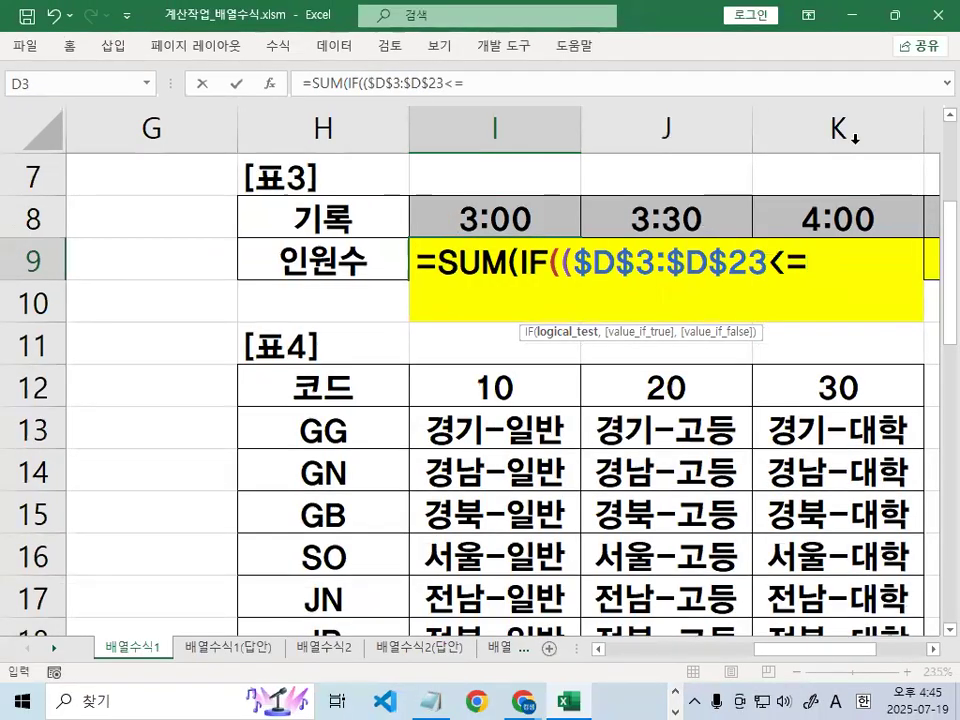
pyautogui.click(504, 214)
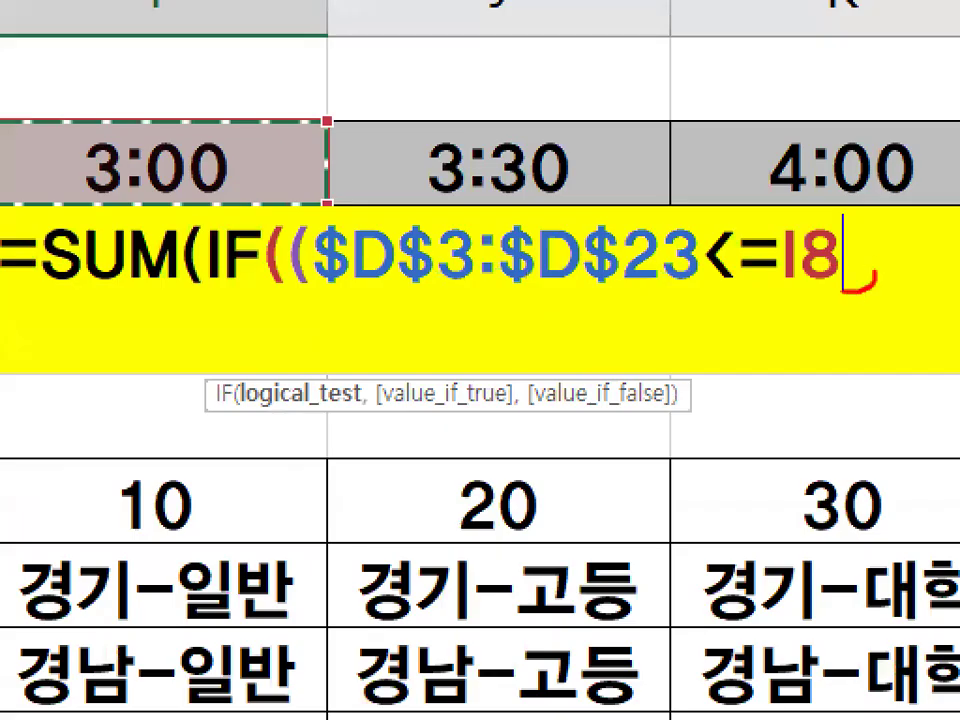
pyautogui.moveTo(843, 291)
pyautogui.mouseDown()
pyautogui.moveTo(797, 198)
pyautogui.moveTo(871, 297)
pyautogui.mouseUp()
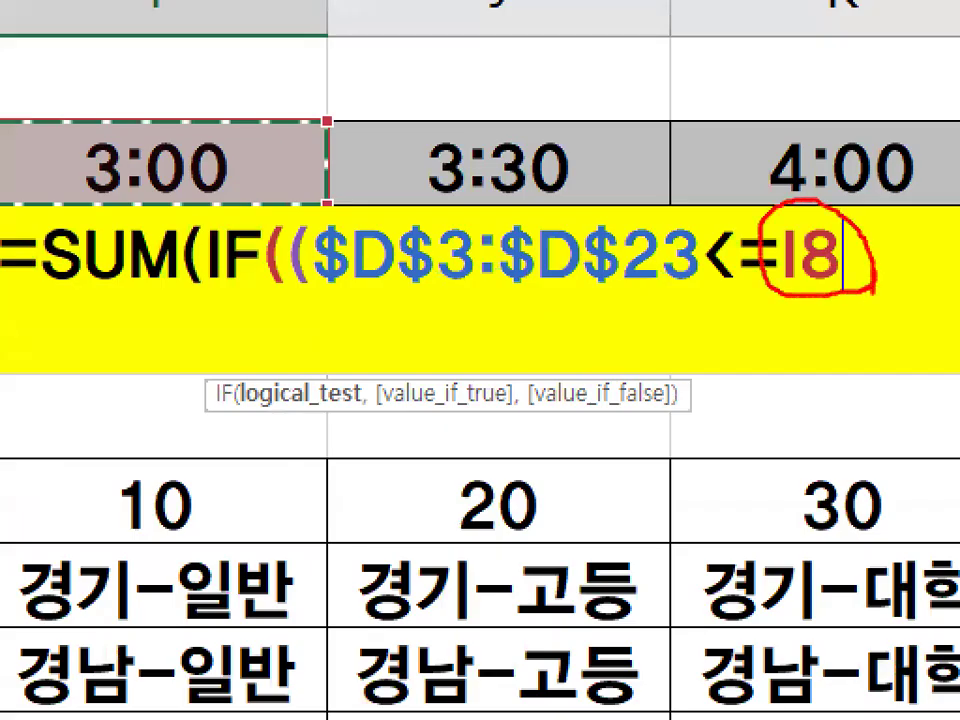
pyautogui.press('Escape')
pyautogui.write(')')
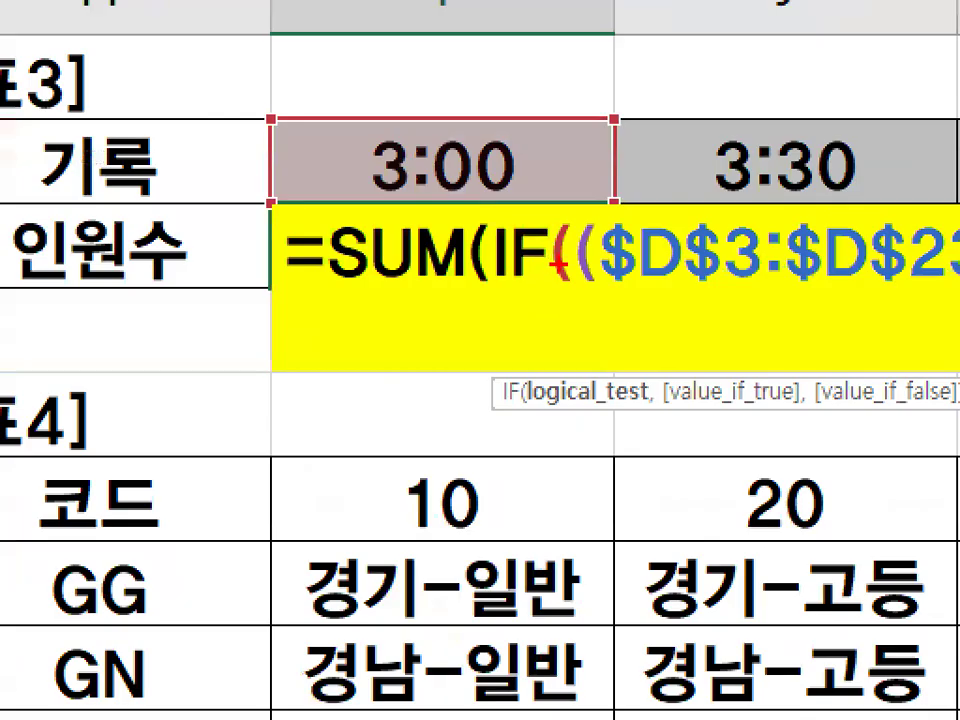
# - Return 1 for matching records, close both functions and enter I9 as the array formula =SUM(IF(($D$3:$D$23<=I8),1))
pyautogui.moveTo(557, 264); pyautogui.dragTo(516, 268)
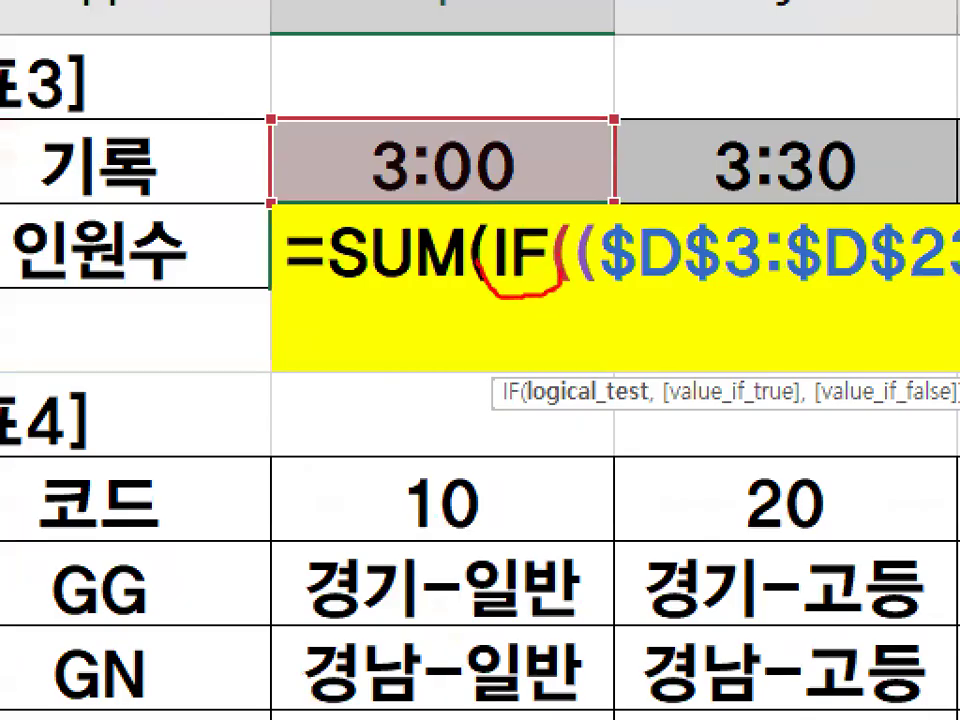
pyautogui.press('Escape')
pyautogui.write(',')
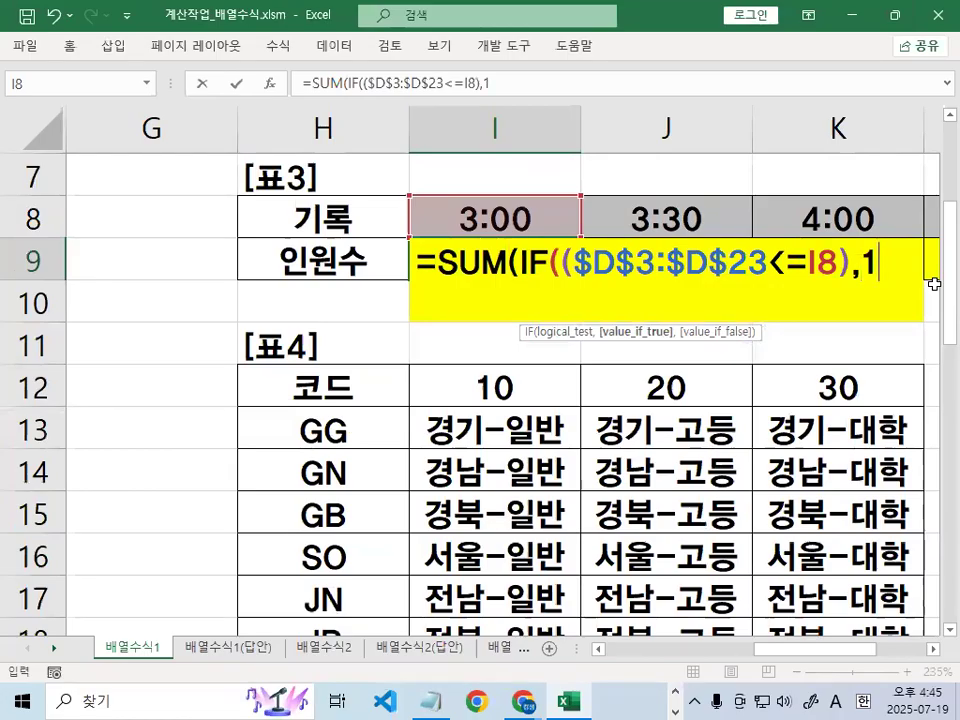
pyautogui.write('1))')
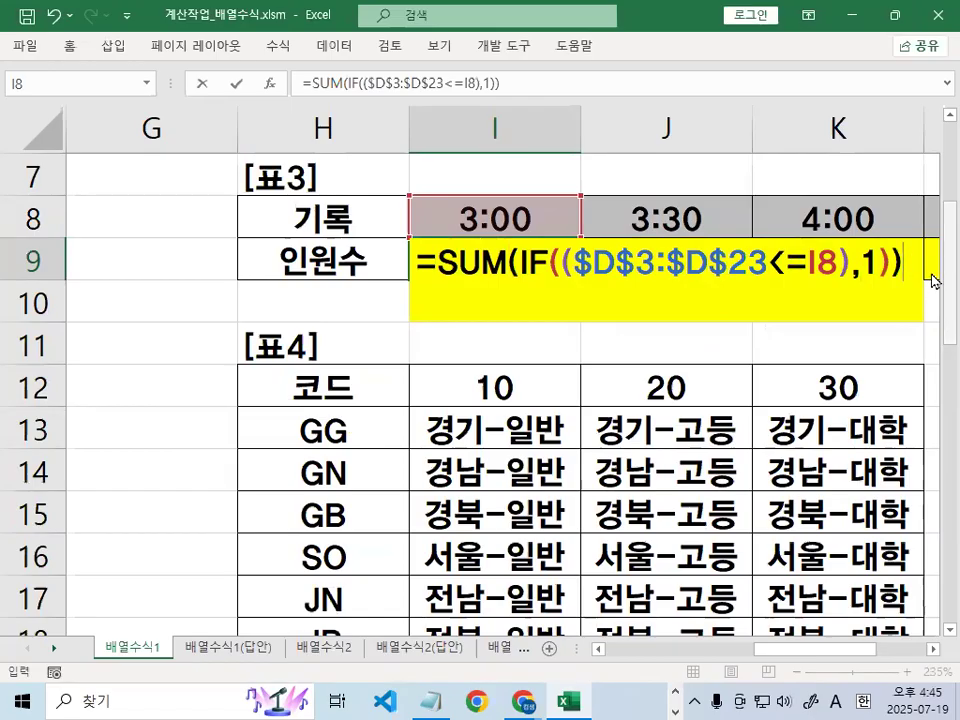
pyautogui.hotkey('ctrl', 'shift', 'Return')
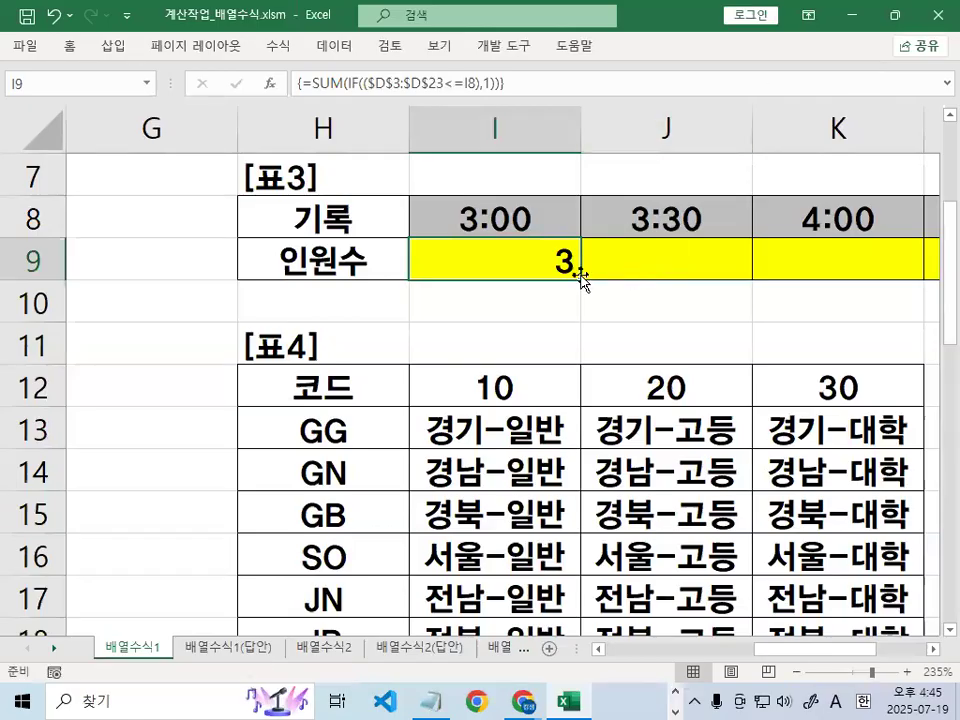
# - Fill the array formula from I9 across to L9 and review the copied formulas in the 인원수 row
pyautogui.moveTo(580, 279); pyautogui.dragTo(704, 277)
pyautogui.moveTo(853, 652)
pyautogui.mouseDown()
pyautogui.moveTo(814, 669)
pyautogui.moveTo(838, 670)
pyautogui.moveTo(838, 661)
pyautogui.mouseUp()
pyautogui.click(169, 272)
pyautogui.click(360, 272)
pyautogui.click(518, 272)
pyautogui.click(734, 271)
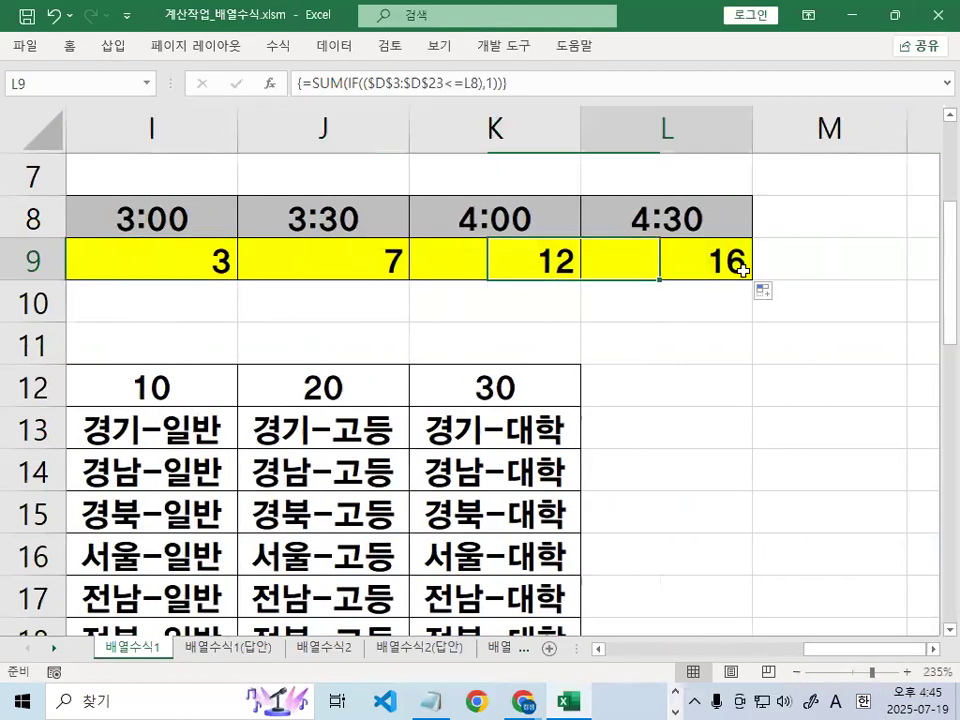
pyautogui.click(631, 333)
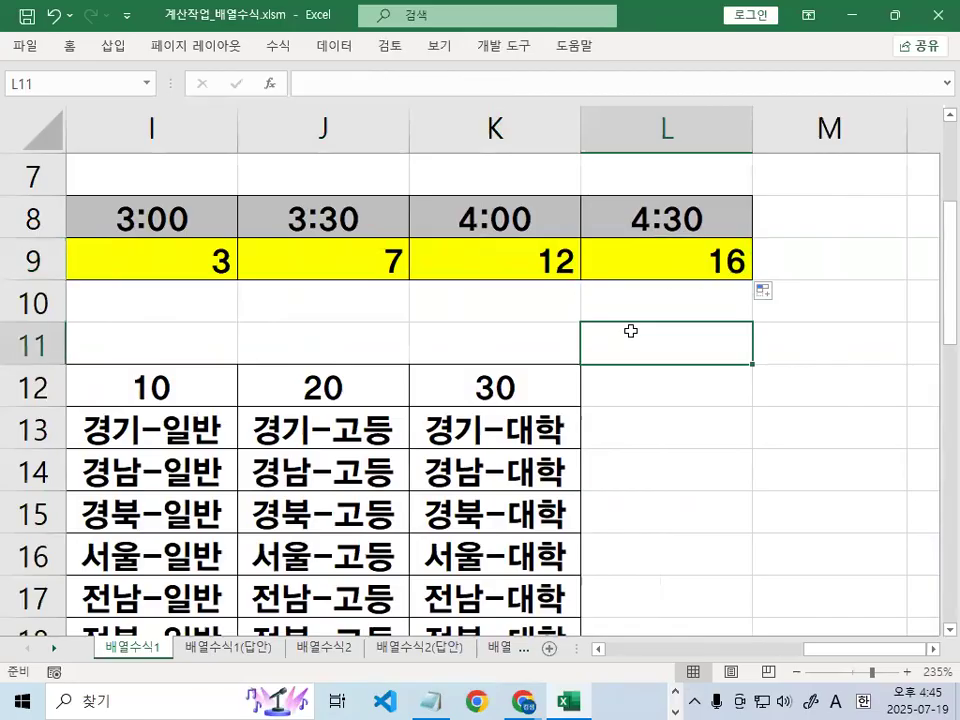
pyautogui.click(216, 261)
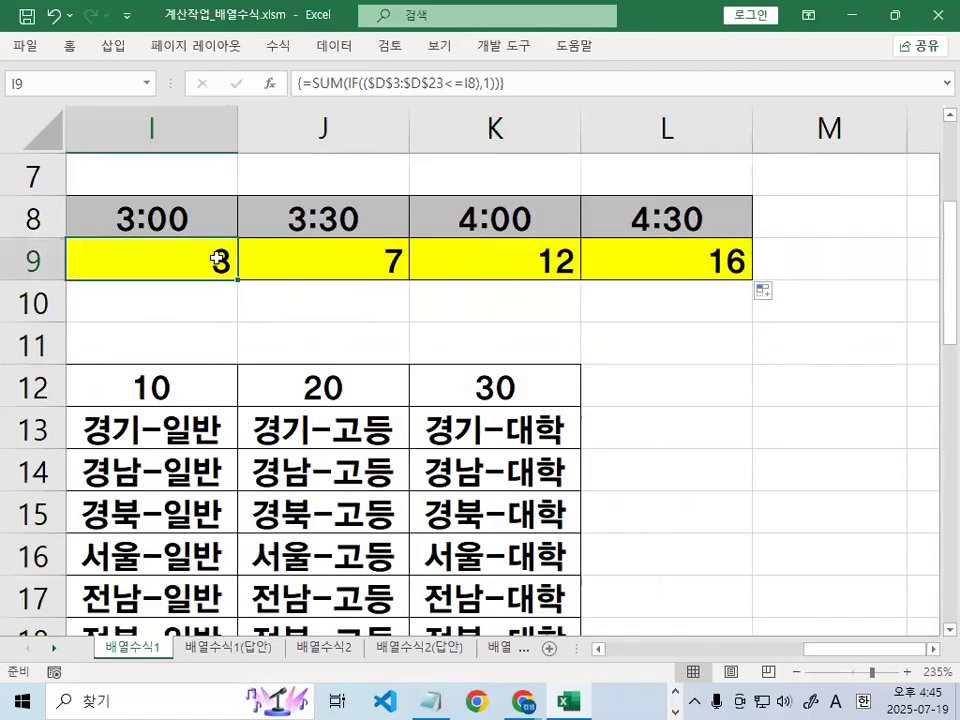
pyautogui.hscroll(-2, 216, 258)
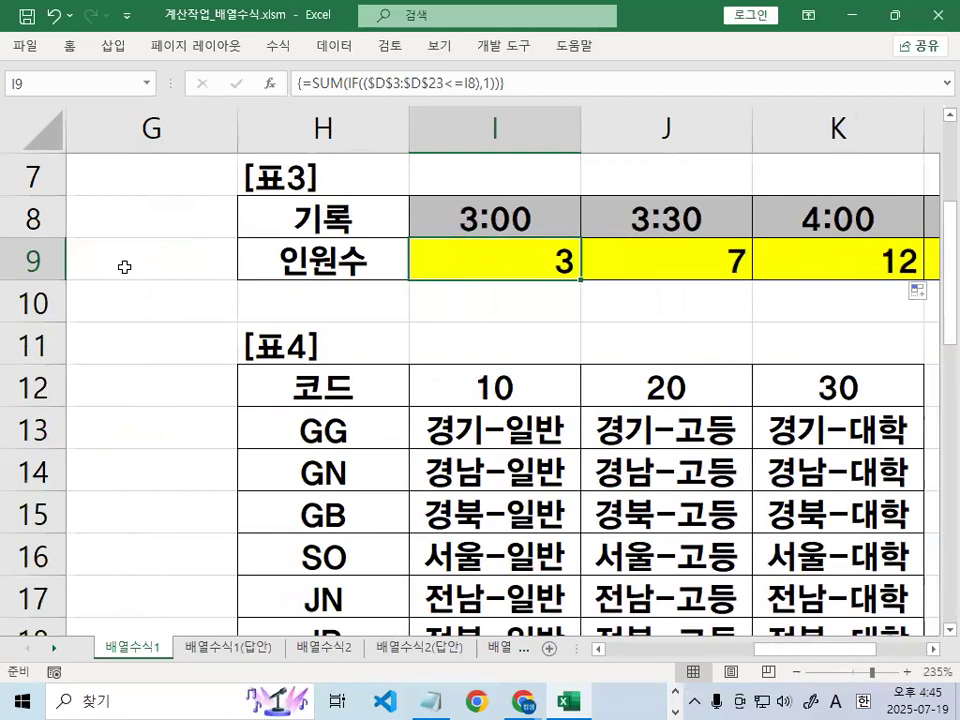
# - Check the [표3] 인원수 results against the 배열수식1(답안) sheet and return to 배열수식1
pyautogui.click(229, 648)
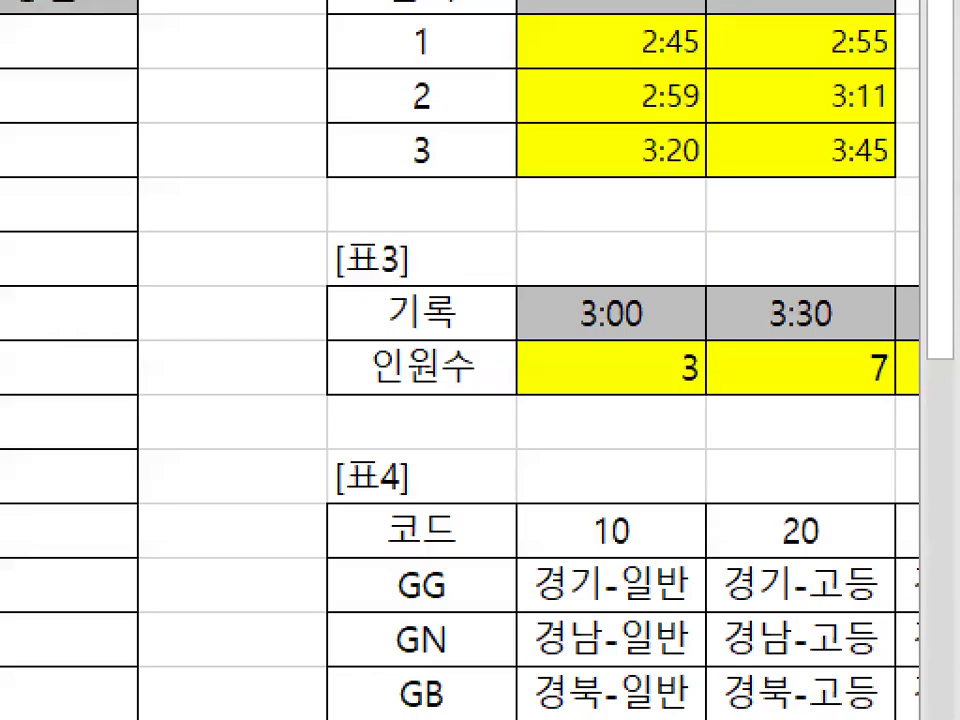
pyautogui.moveTo(958, 387); pyautogui.dragTo(903, 341)
pyautogui.moveTo(845, 325); pyautogui.dragTo(846, 396)
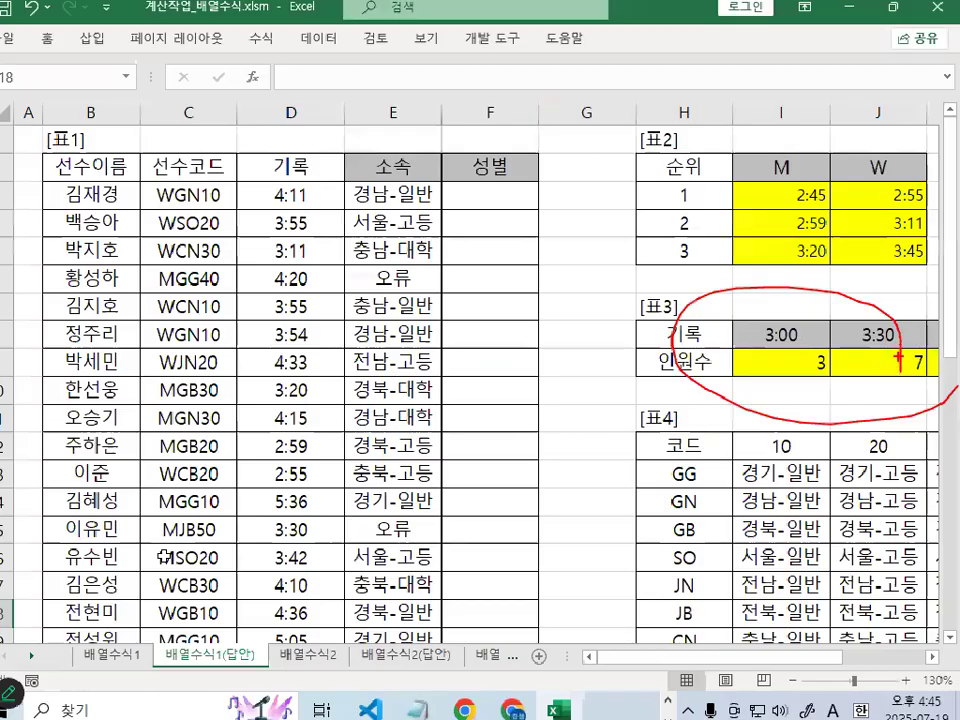
pyautogui.click(147, 653)
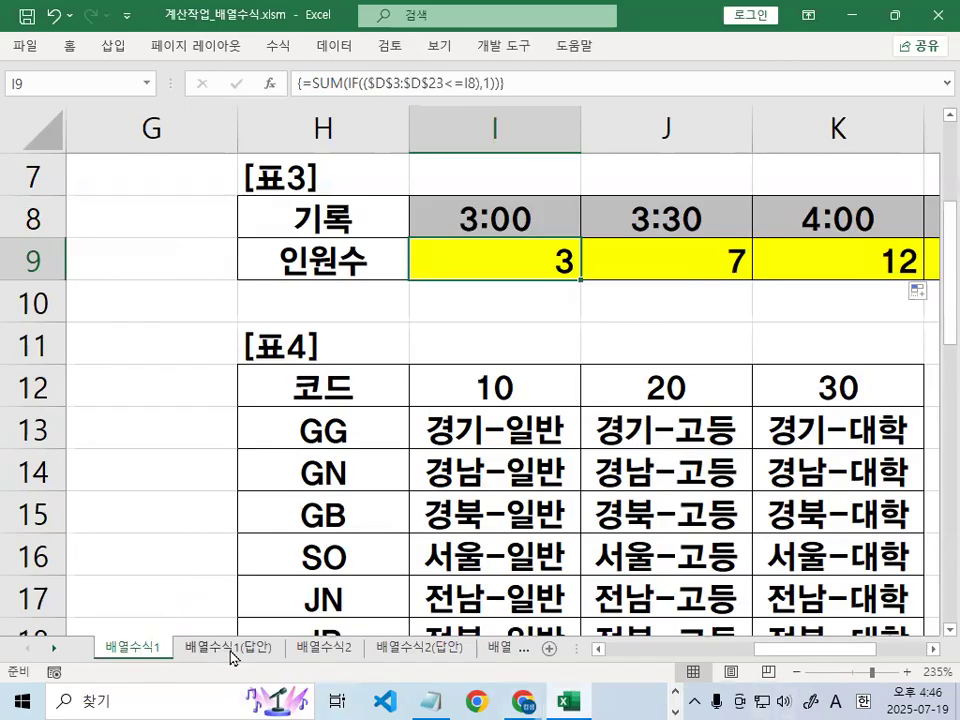
# - Change the font of the entire 배열수식2 sheet to a견고딕
pyautogui.click(324, 647)
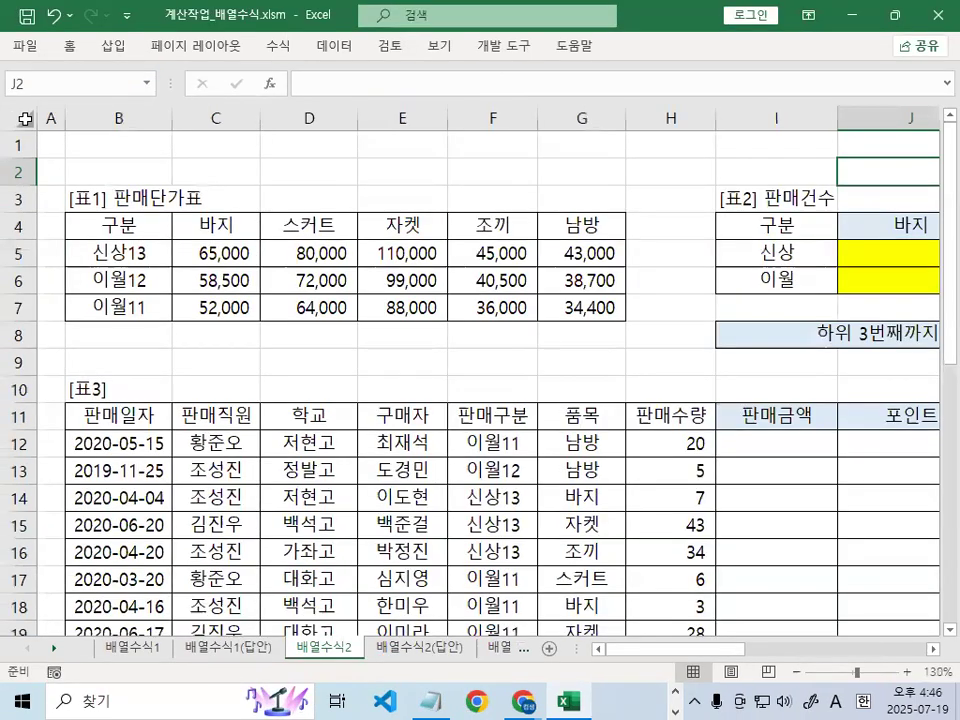
pyautogui.click(26, 118)
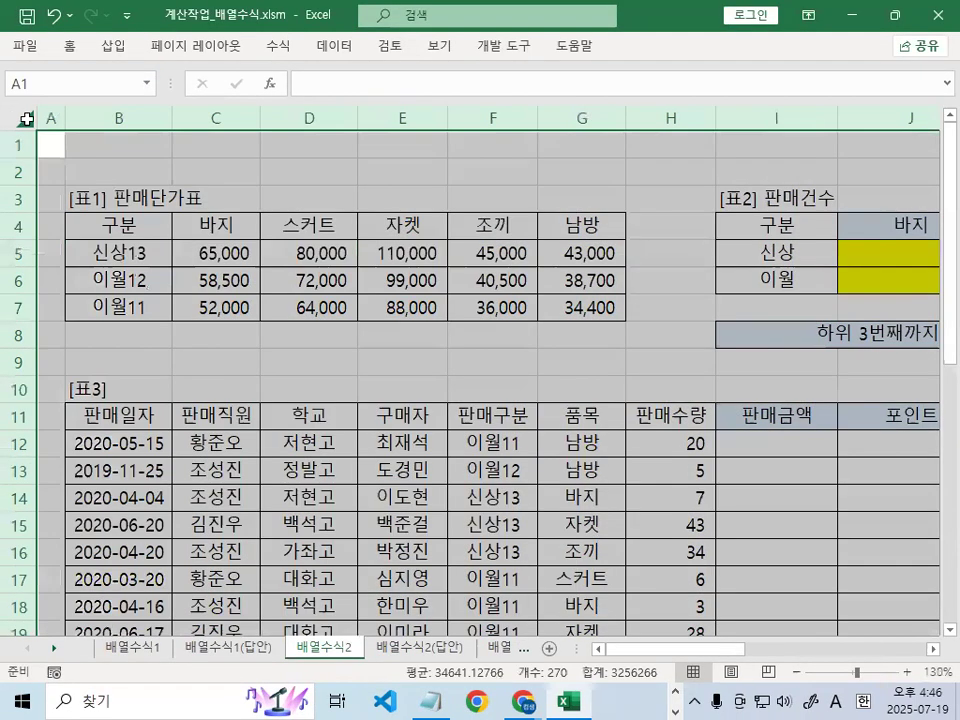
pyautogui.click(70, 47)
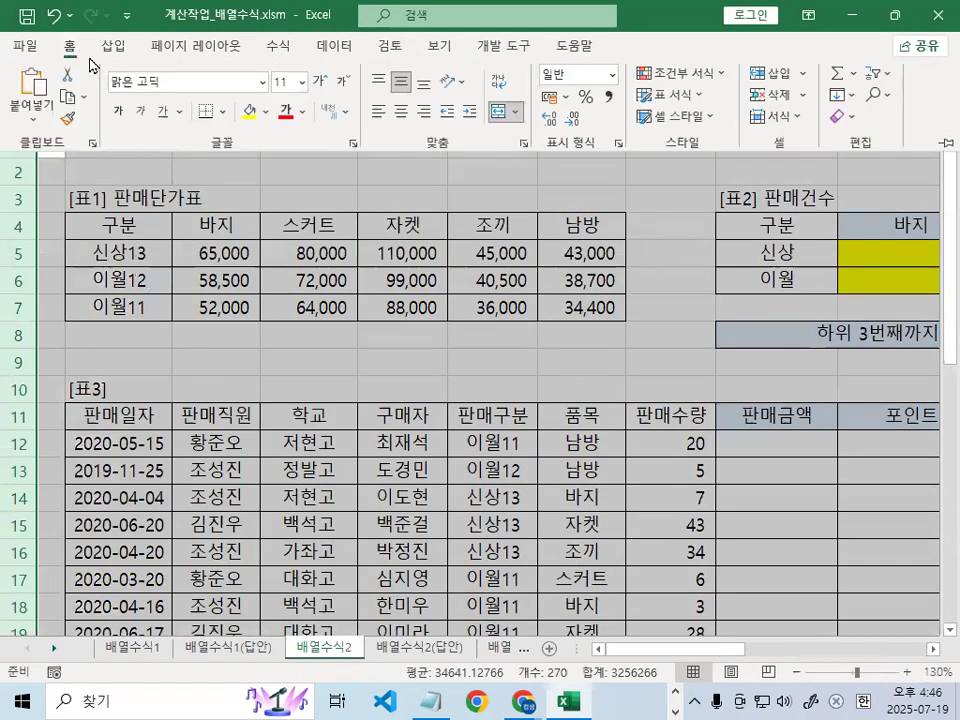
pyautogui.click(262, 82)
pyautogui.scroll(-5, 226, 380)
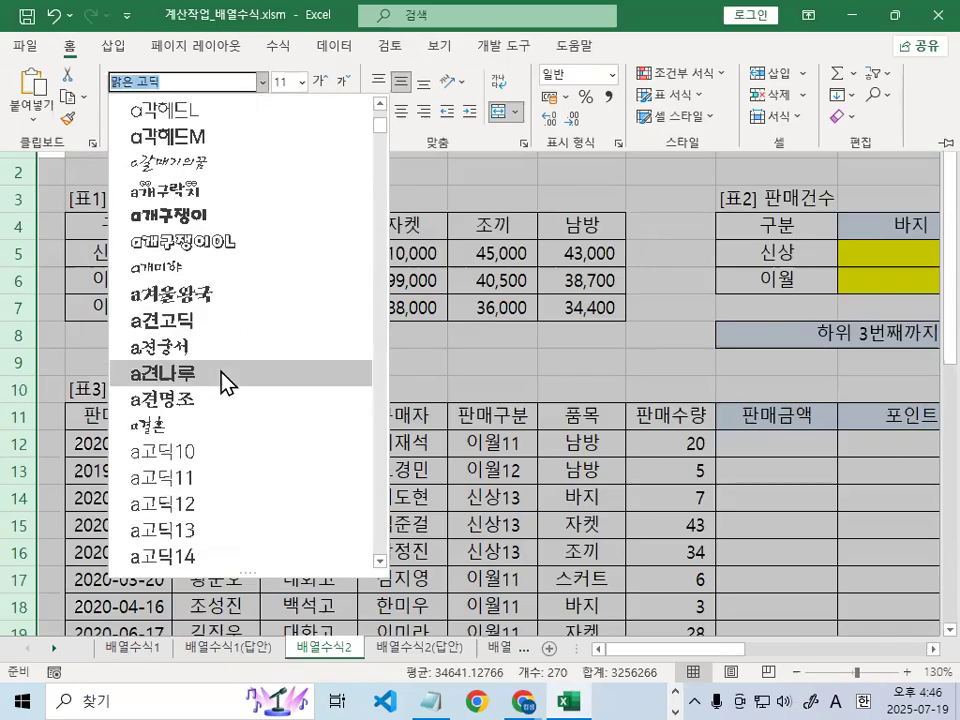
pyautogui.click(209, 322)
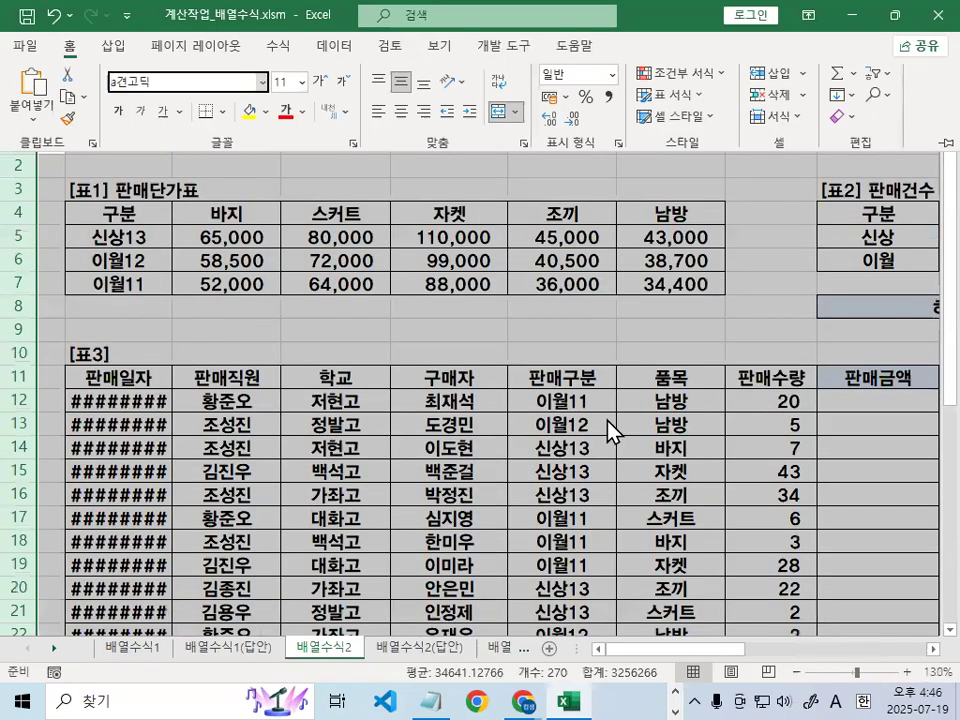
pyautogui.click(575, 447)
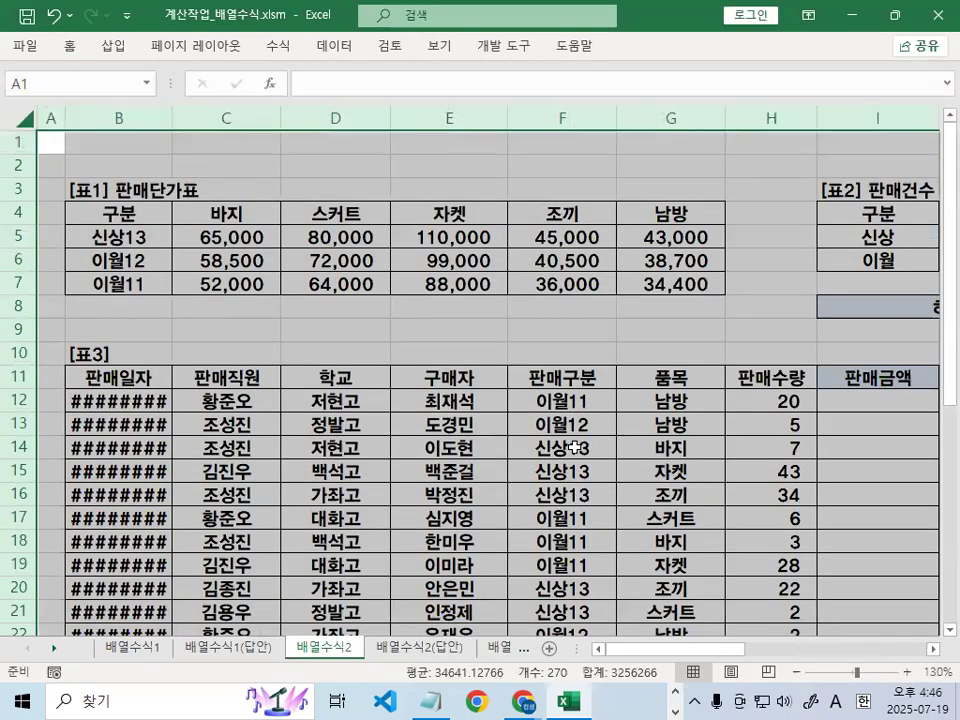
pyautogui.doubleClick(173, 119)
pyautogui.click(357, 359)
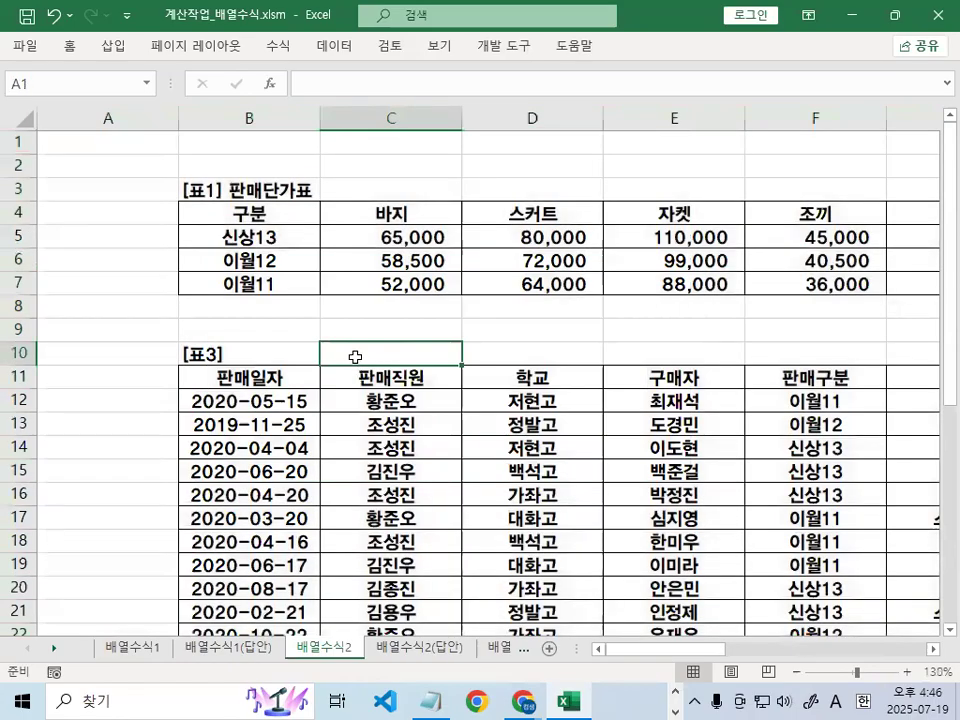
pyautogui.hotkey('ctrl', 'z')
pyautogui.hotkey('ctrl', 'z')
# - Widen column B enough to show the full 판매일자 dates in [표3]
pyautogui.moveTo(171, 111); pyautogui.dragTo(219, 110)
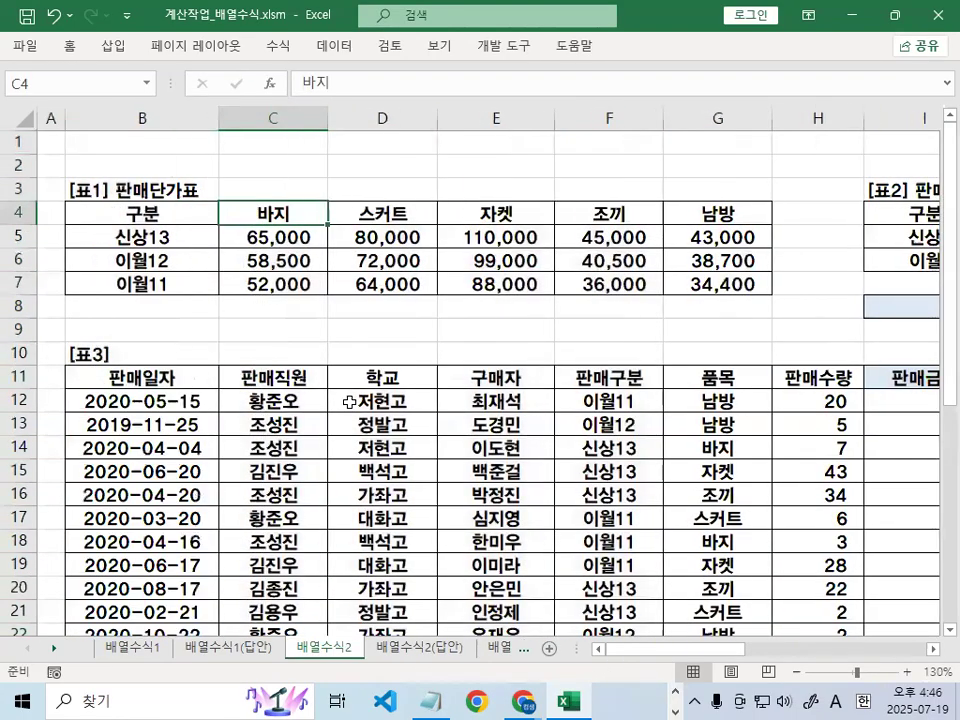
pyautogui.click(349, 401)
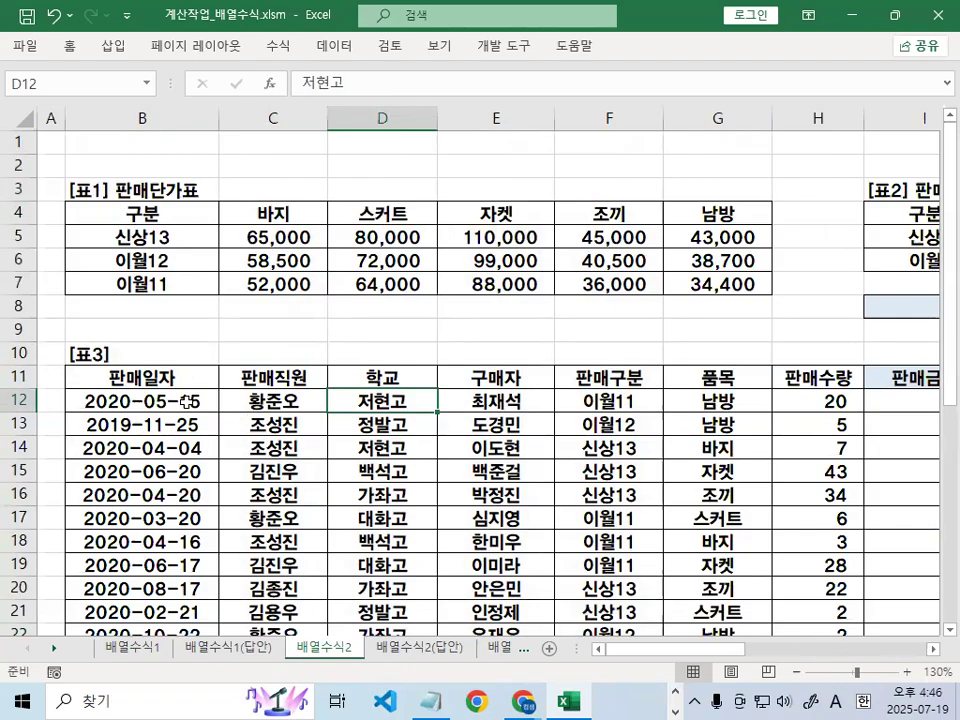
# - Examine the [표3] sales records at a larger zoom, focusing on the 판매구분 and 품목 columns
pyautogui.scroll(-3, 187, 401)
pyautogui.moveTo(417, 236); pyautogui.dragTo(347, 247)
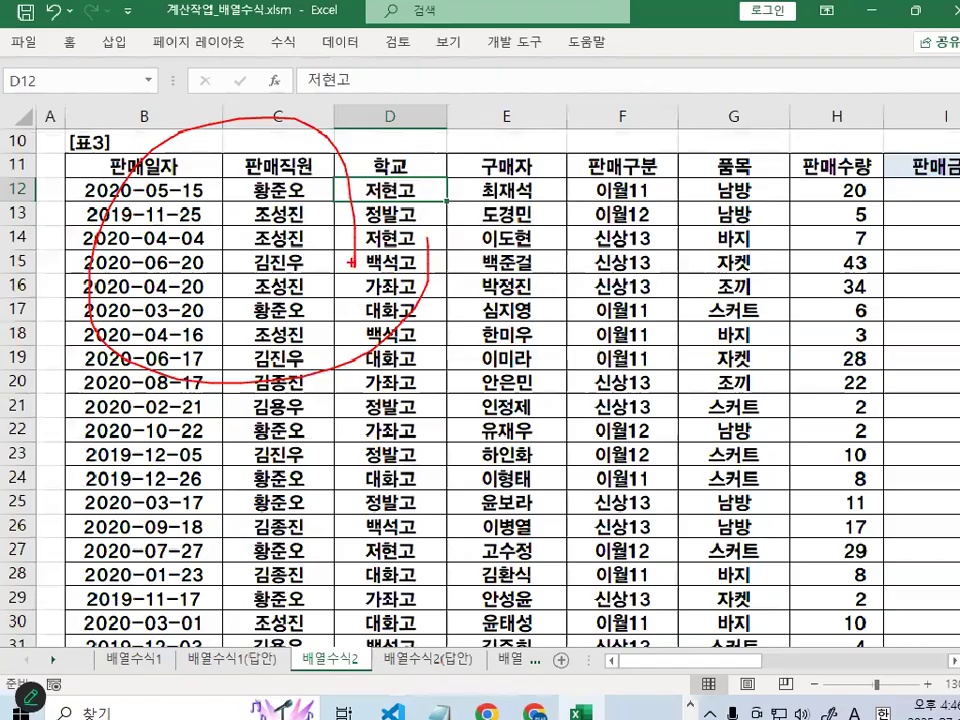
pyautogui.press('Escape')
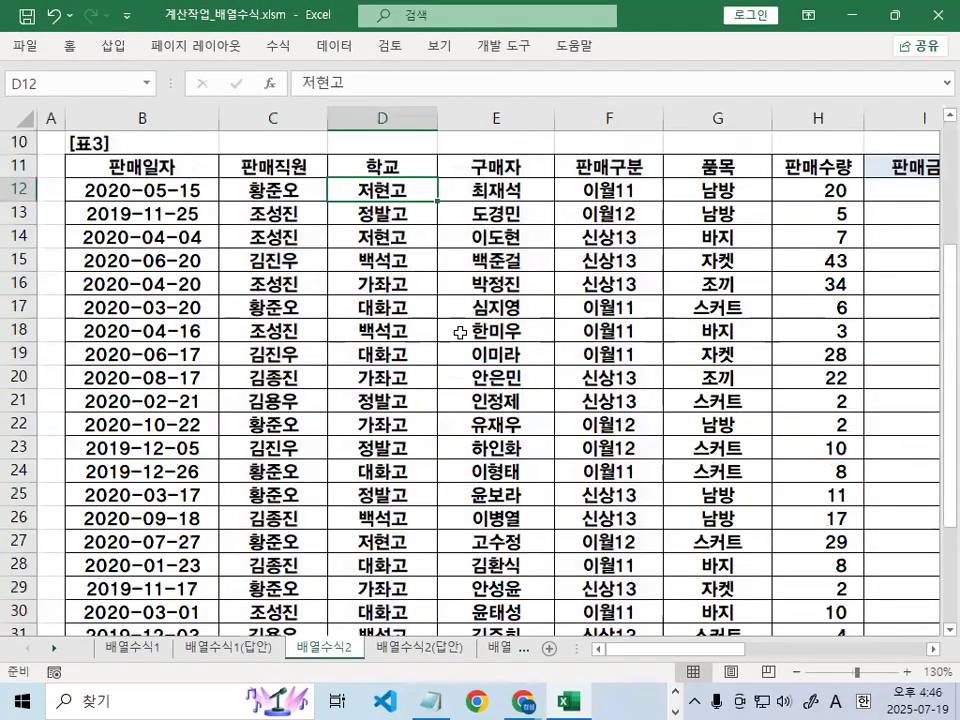
pyautogui.keyDown('ctrl'); pyautogui.scroll(3, 703, 300); pyautogui.keyUp('ctrl')
pyautogui.scroll(2, 816, 315)
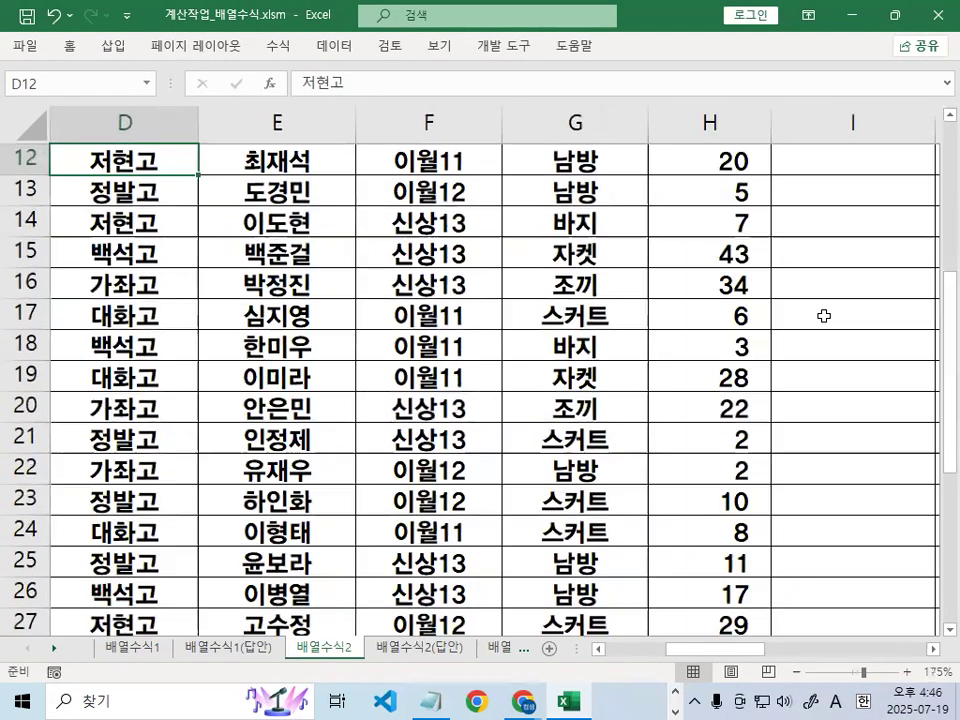
pyautogui.hotkey('ctrl', '1')
pyautogui.click(653, 329)
pyautogui.moveTo(472, 324); pyautogui.dragTo(476, 324)
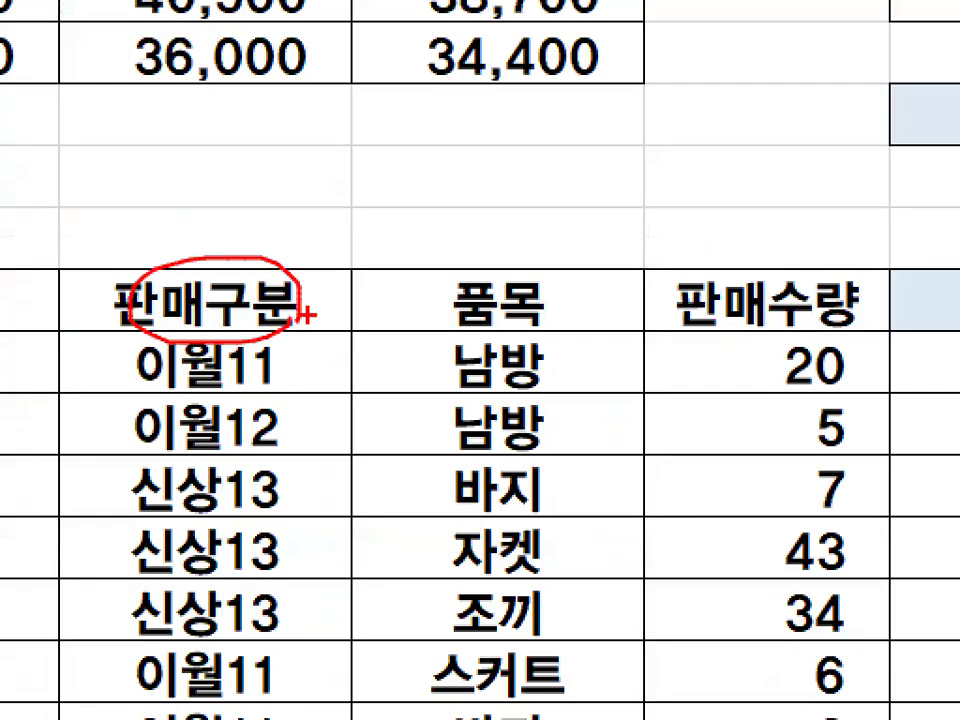
pyautogui.moveTo(582, 321); pyautogui.dragTo(564, 317)
pyautogui.moveTo(467, 467); pyautogui.dragTo(395, 488)
pyautogui.moveTo(135, 645); pyautogui.dragTo(300, 440)
pyautogui.moveTo(560, 605)
pyautogui.mouseDown()
pyautogui.moveTo(480, 610)
pyautogui.moveTo(643, 536)
pyautogui.moveTo(640, 565)
pyautogui.mouseUp()
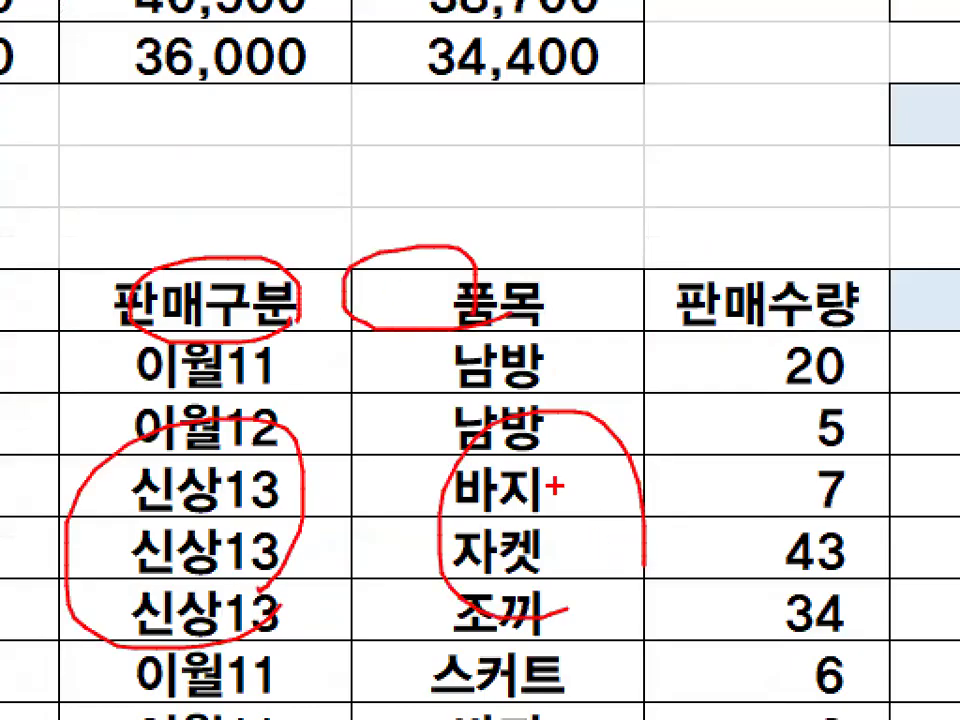
pyautogui.press('Escape')
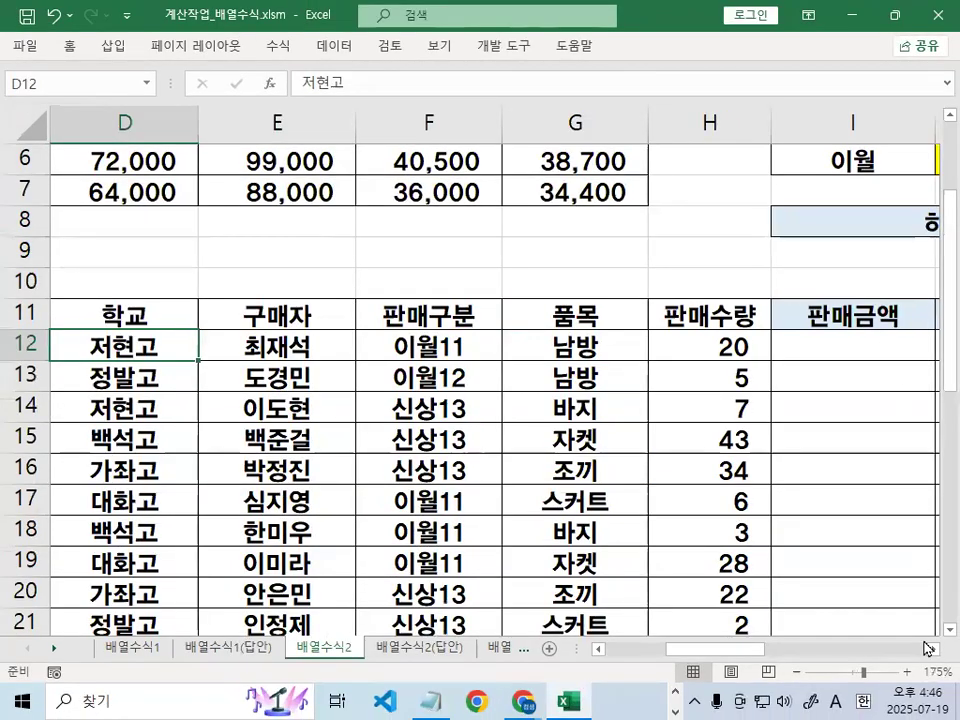
# - Examine the [표2] 판매건수 table and circle its yellow result cells with the screen pen
pyautogui.click(933, 648)
pyautogui.scroll(2, 911, 606)
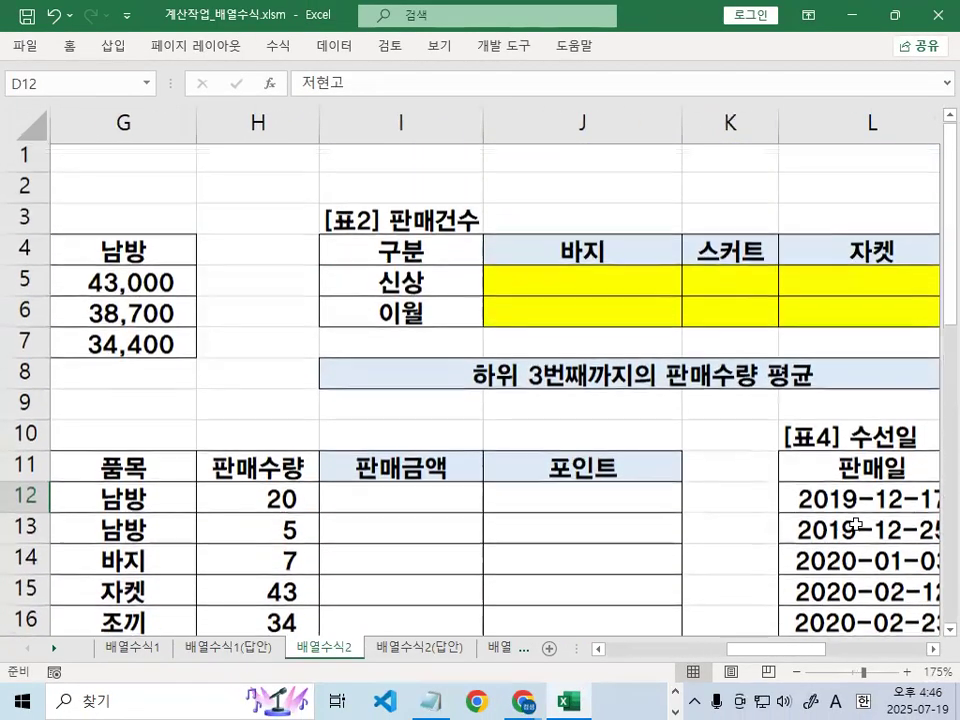
pyautogui.click(746, 278)
pyautogui.moveTo(797, 237)
pyautogui.mouseDown()
pyautogui.moveTo(779, 295)
pyautogui.moveTo(853, 286)
pyautogui.mouseUp()
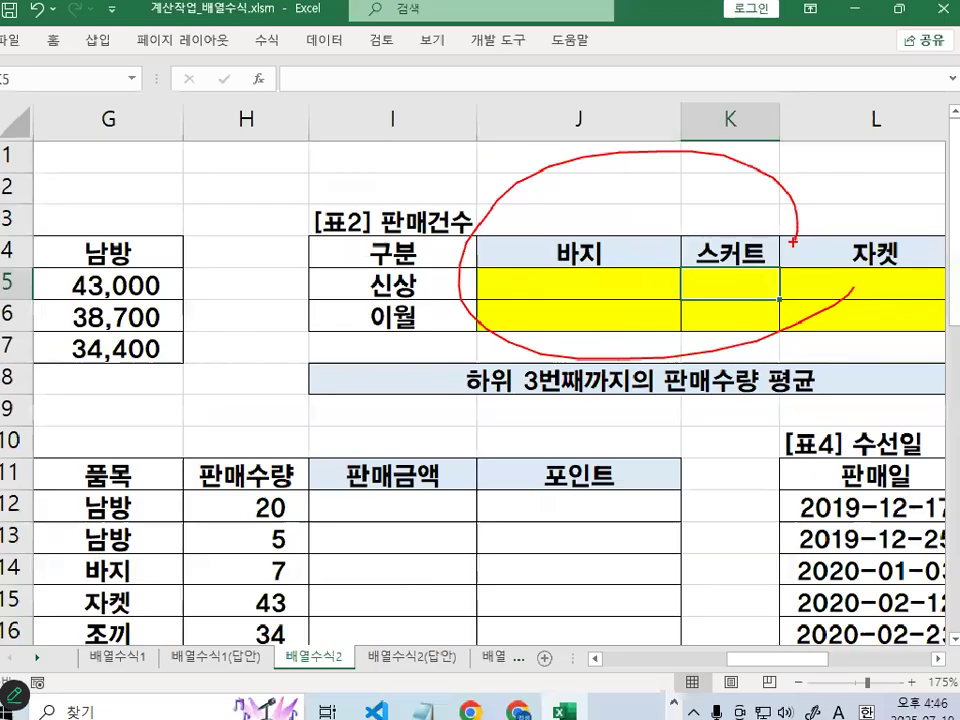
pyautogui.press('Escape')
pyautogui.scroll(4, 791, 283)
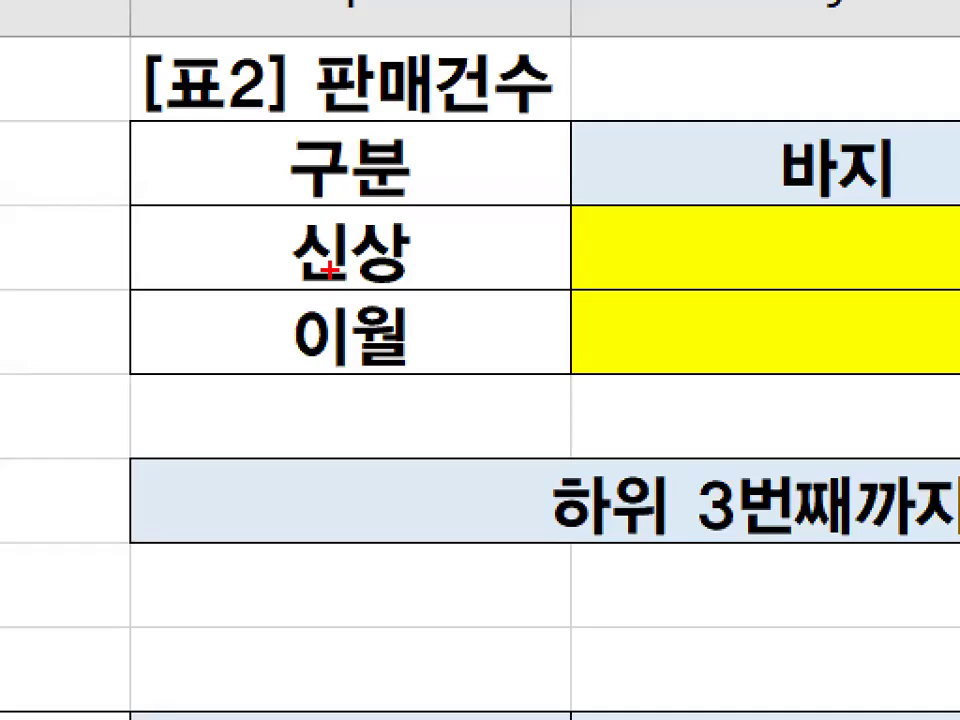
# - Mark the 신상 row label and the 바지 column heading of [표2] as the two counting conditions
pyautogui.moveTo(399, 303)
pyautogui.mouseDown()
pyautogui.moveTo(328, 246)
pyautogui.moveTo(398, 290)
pyautogui.mouseUp()
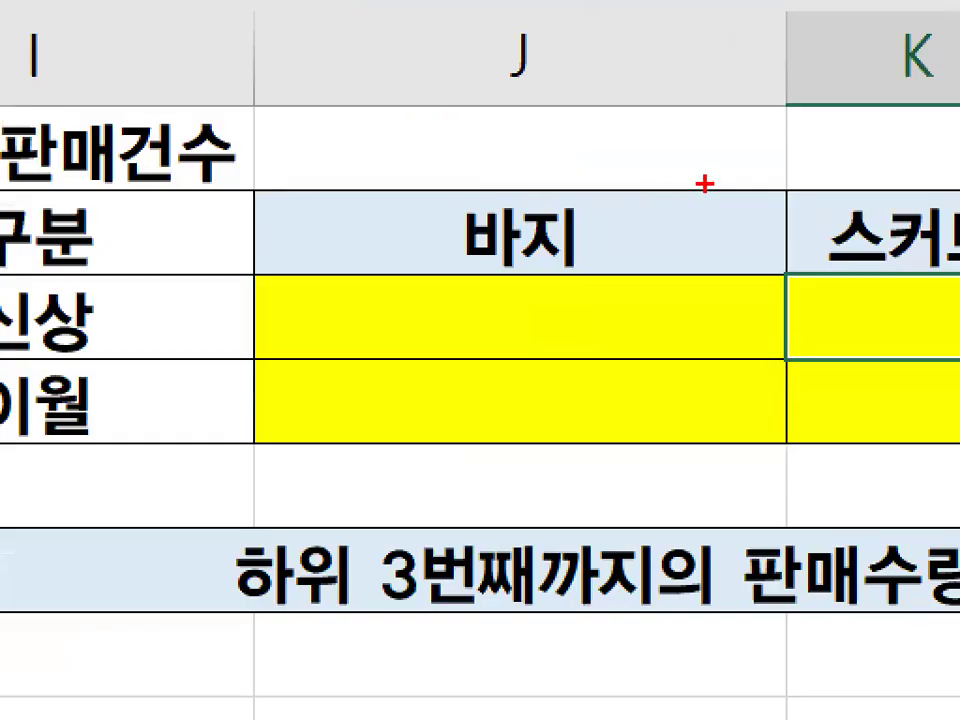
pyautogui.moveTo(690, 200); pyautogui.dragTo(716, 232)
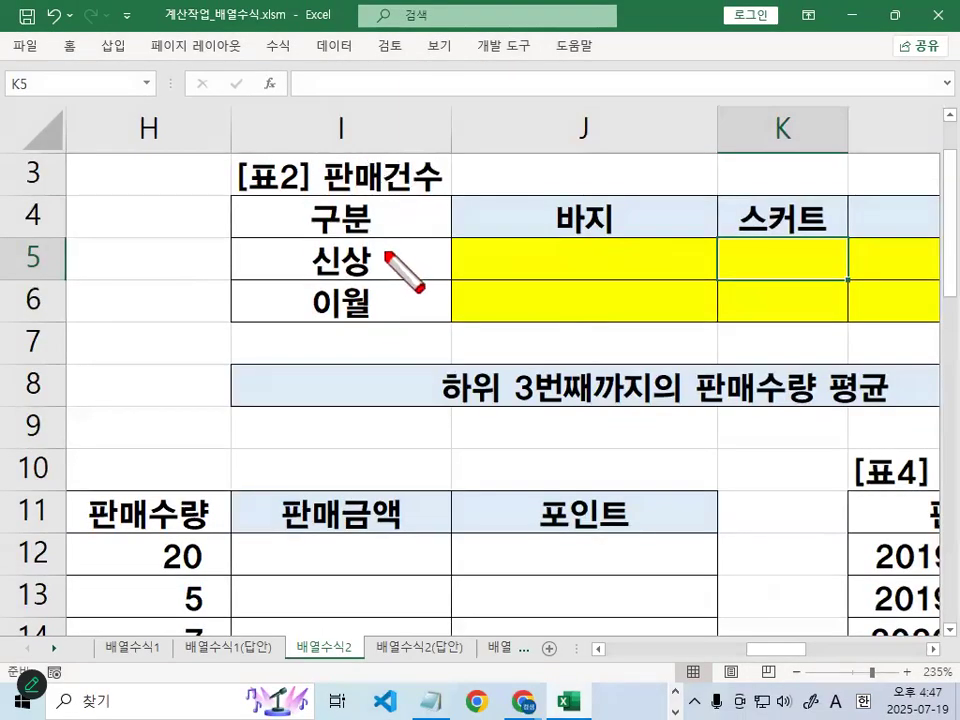
pyautogui.moveTo(389, 273)
pyautogui.mouseDown()
pyautogui.moveTo(312, 295)
pyautogui.moveTo(381, 262)
pyautogui.mouseUp()
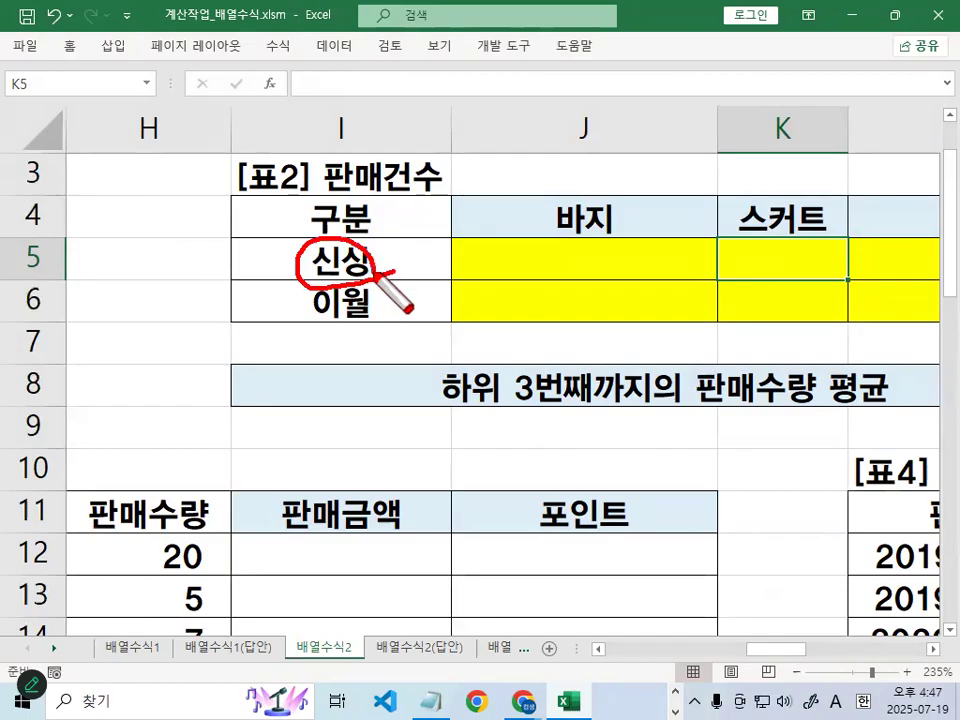
pyautogui.moveTo(622, 240); pyautogui.dragTo(605, 190)
pyautogui.moveTo(330, 240); pyautogui.dragTo(395, 210)
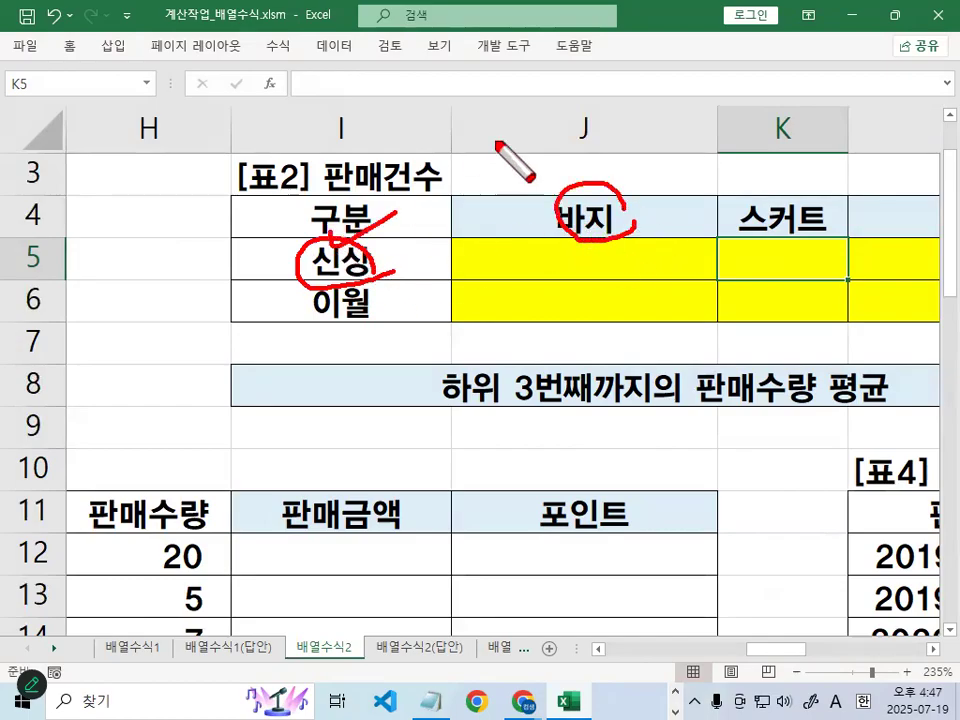
pyautogui.moveTo(505, 152); pyautogui.dragTo(575, 128)
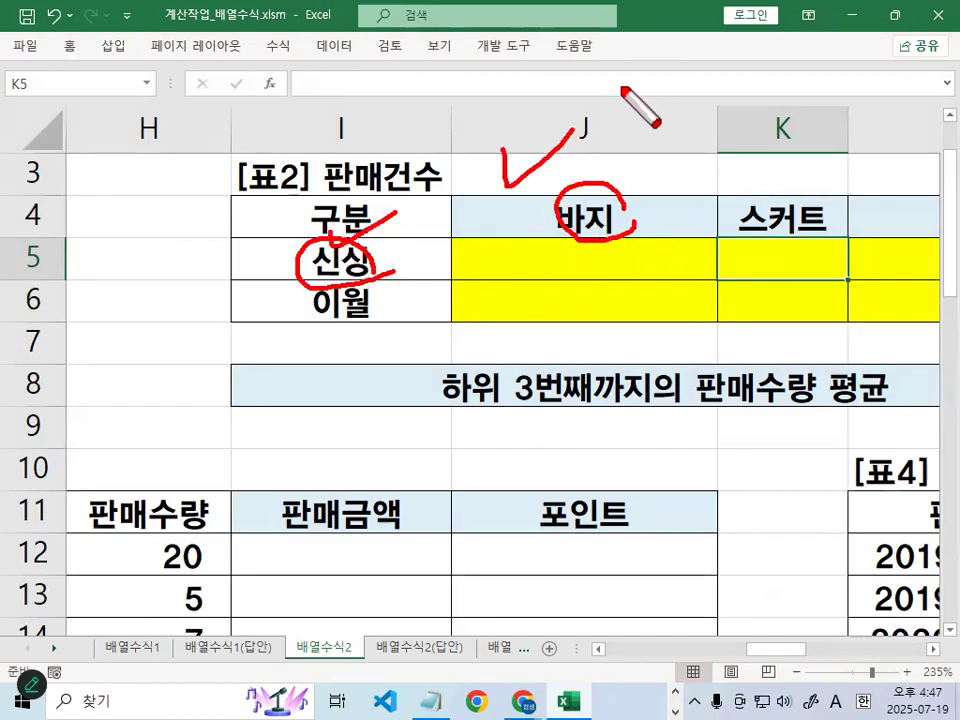
pyautogui.press('Escape')
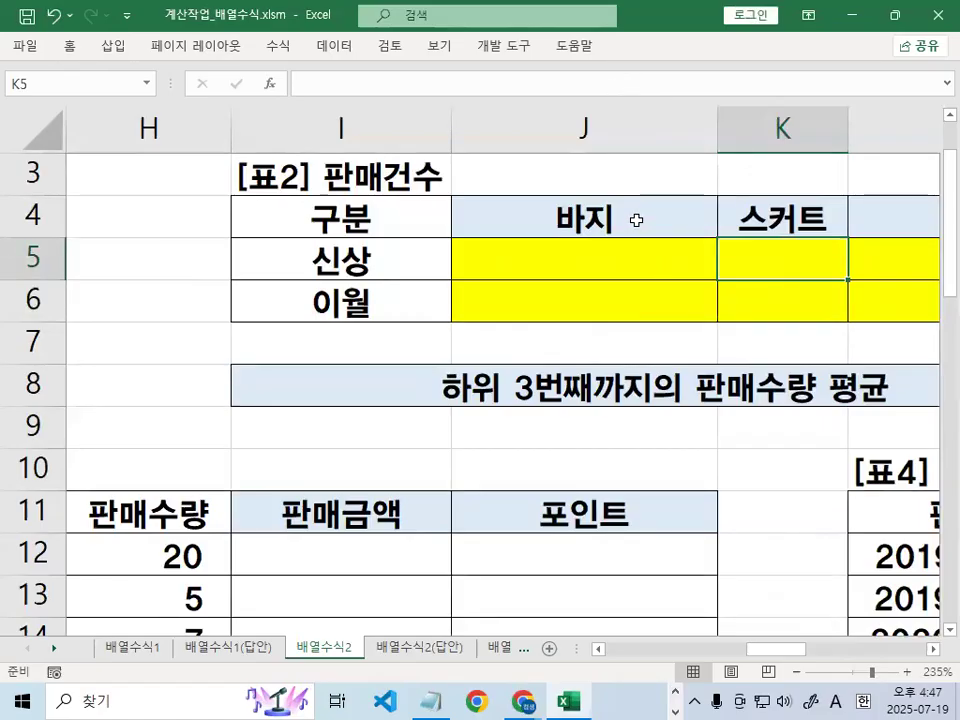
# - Circle 신상 and 바지 in [표2] with the screen pen and draw an asterisk between them
pyautogui.hotkey('ctrl', '1')
pyautogui.moveTo(390, 275)
pyautogui.mouseDown()
pyautogui.moveTo(380, 262)
pyautogui.moveTo(322, 278)
pyautogui.moveTo(396, 268)
pyautogui.mouseUp()
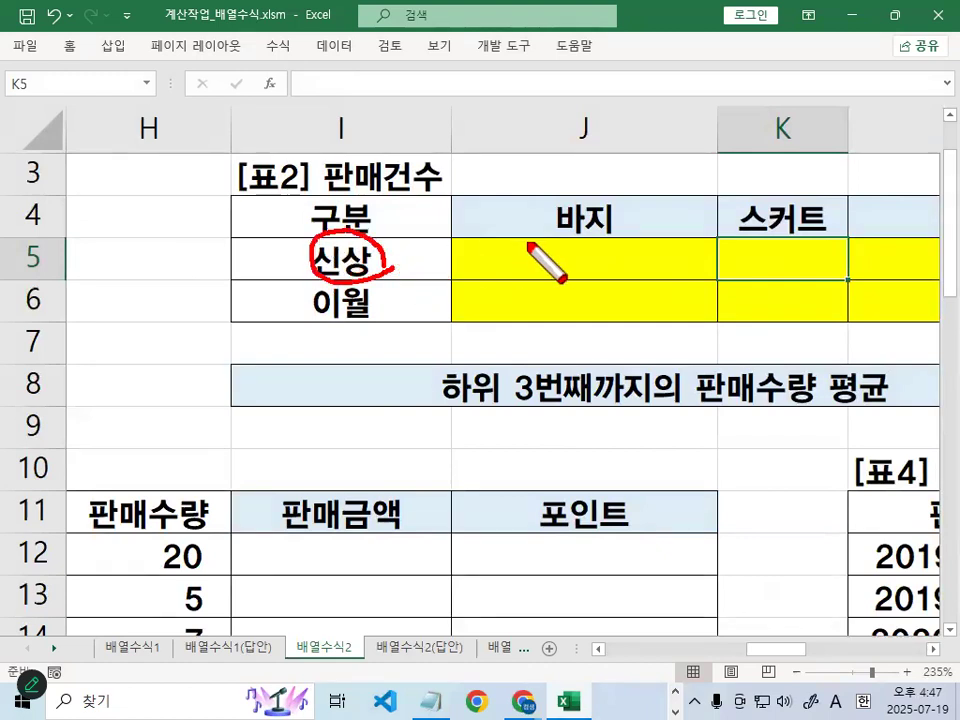
pyautogui.moveTo(621, 229)
pyautogui.mouseDown()
pyautogui.moveTo(561, 242)
pyautogui.moveTo(617, 210)
pyautogui.mouseUp()
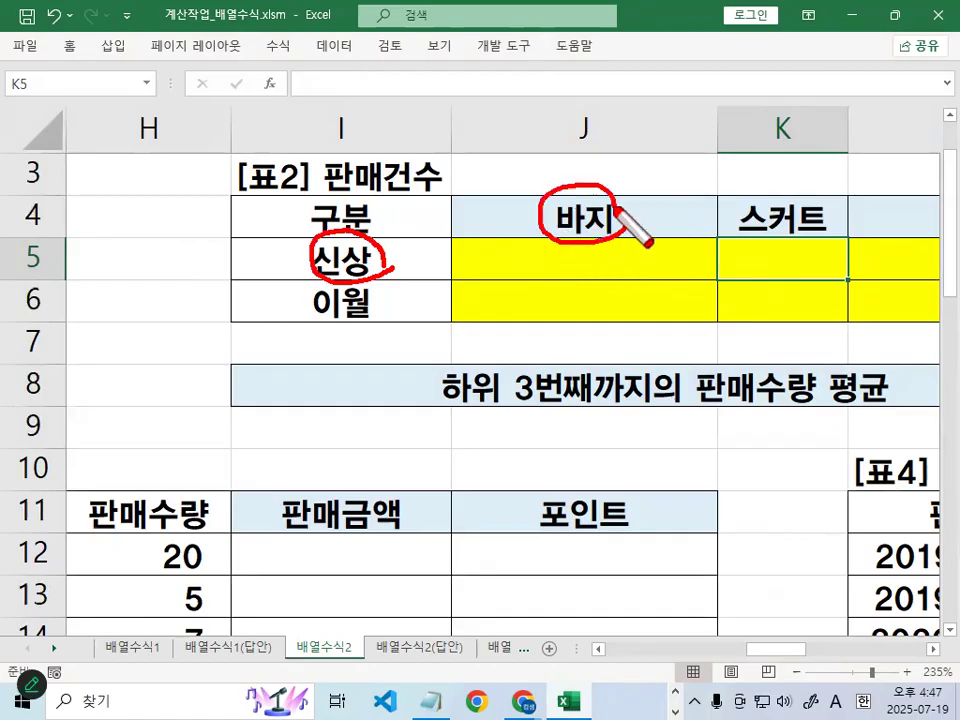
pyautogui.moveTo(450, 218)
pyautogui.mouseDown()
pyautogui.moveTo(463, 236)
pyautogui.moveTo(500, 229)
pyautogui.mouseUp()
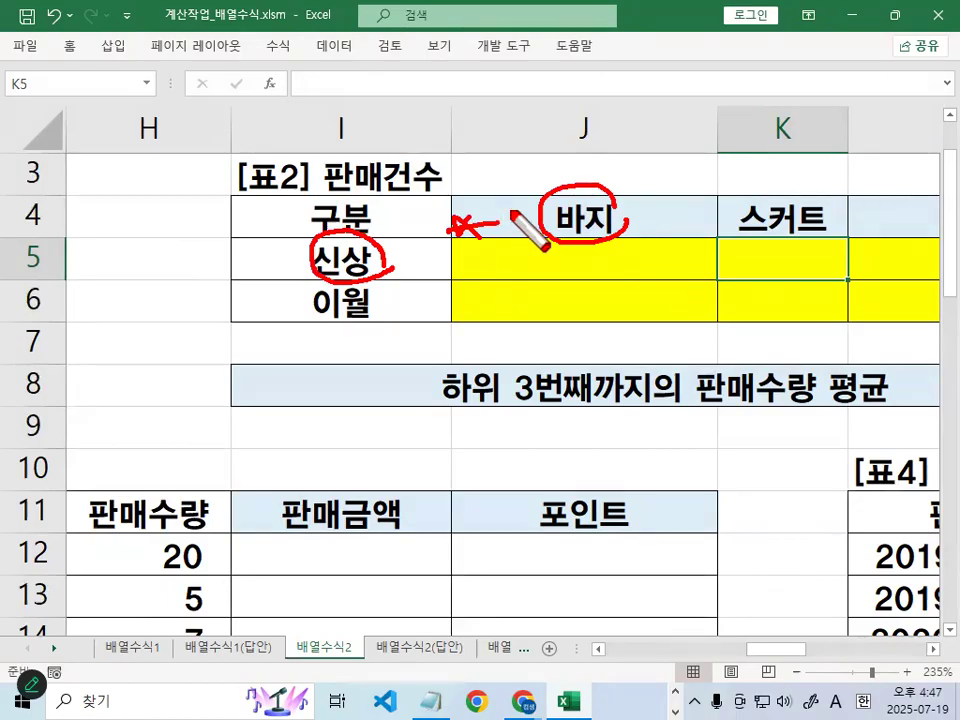
pyautogui.moveTo(681, 64); pyautogui.dragTo(689, 138)
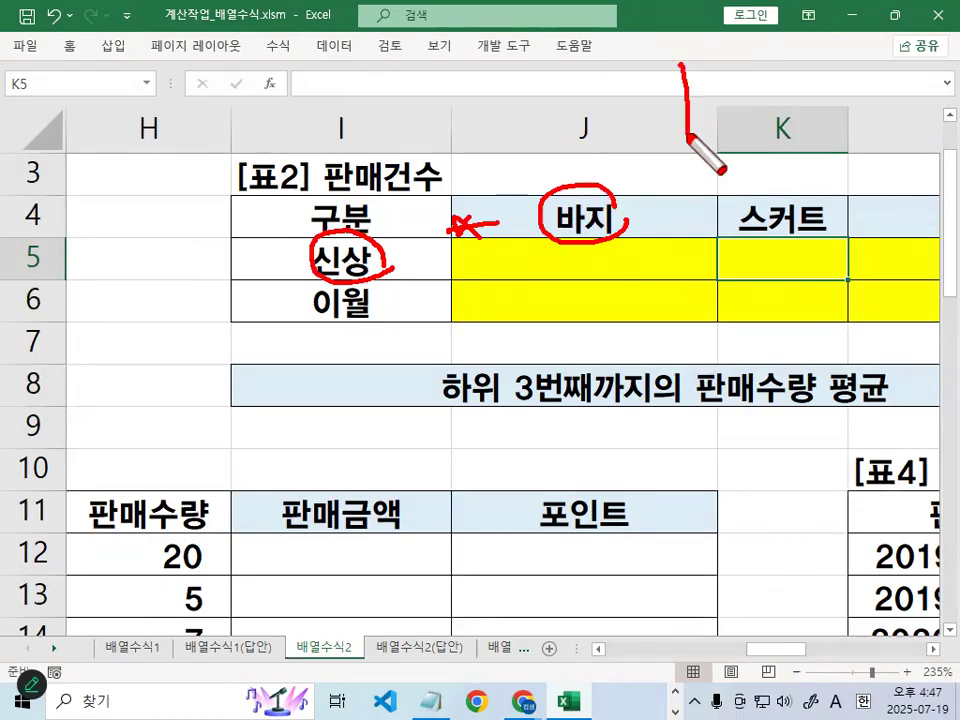
pyautogui.press('Escape')
# - Review the two criteria cells of [표2], 신상 in I5 and 바지 in J4
pyautogui.click(422, 253)
pyautogui.click(559, 206)
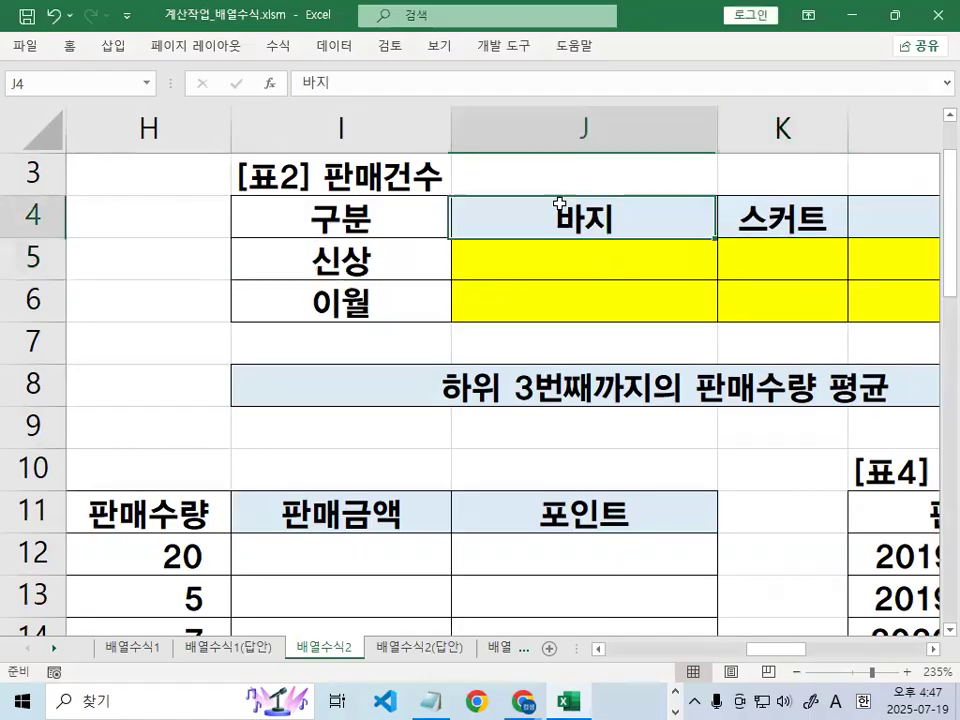
pyautogui.click(390, 256)
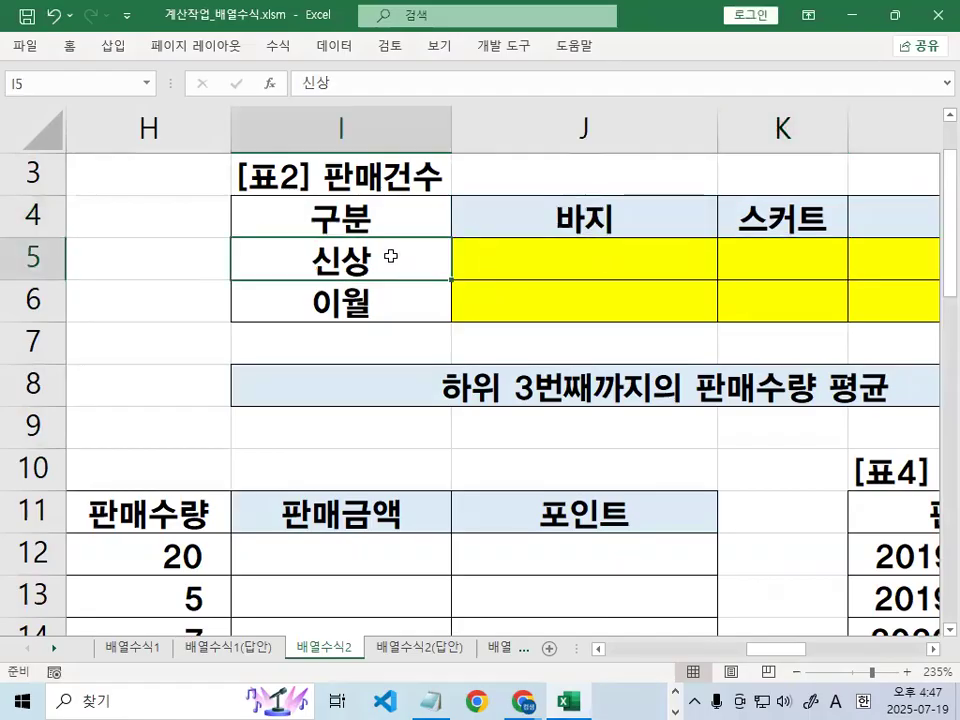
pyautogui.click(584, 212)
# - Switch to the Notepad lesson notes, remove the extra blank lines above 유형2) and shorten the dashed separator to a single line
pyautogui.rightClick(430, 701)
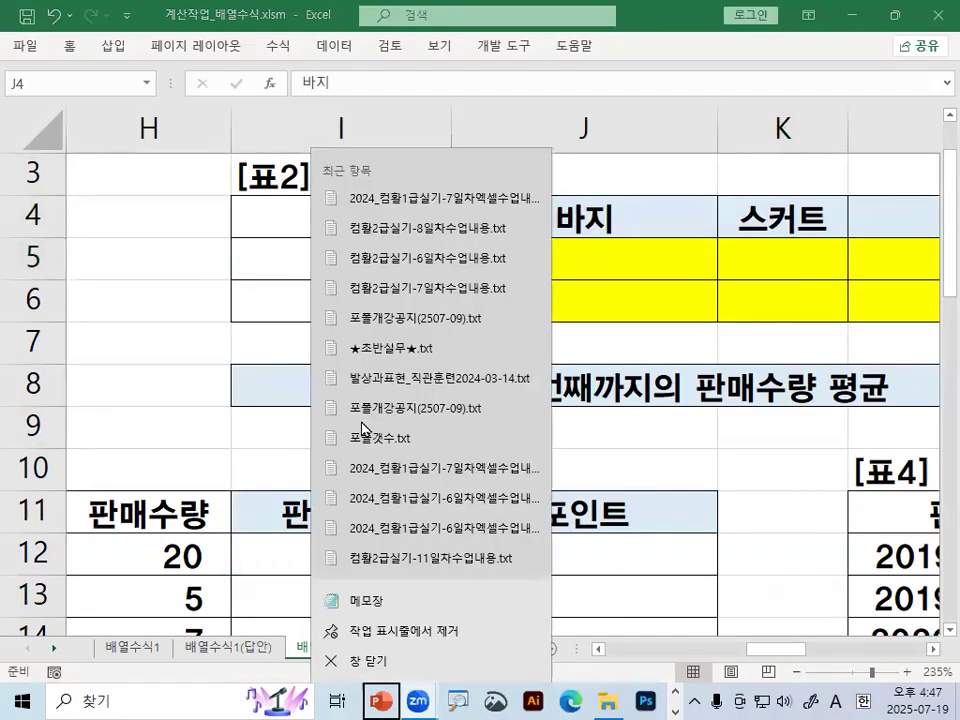
pyautogui.click(264, 443)
pyautogui.click(428, 699)
pyautogui.scroll(-1, 227, 299)
pyautogui.click(219, 163)
pyautogui.press('Delete')
pyautogui.press('Delete')
pyautogui.press('Delete')
pyautogui.press('Delete')
pyautogui.press('Delete')
pyautogui.press('Delete')
pyautogui.press('Delete')
pyautogui.press('Delete')
pyautogui.press('Delete')
pyautogui.press('Delete')
pyautogui.press('Delete')
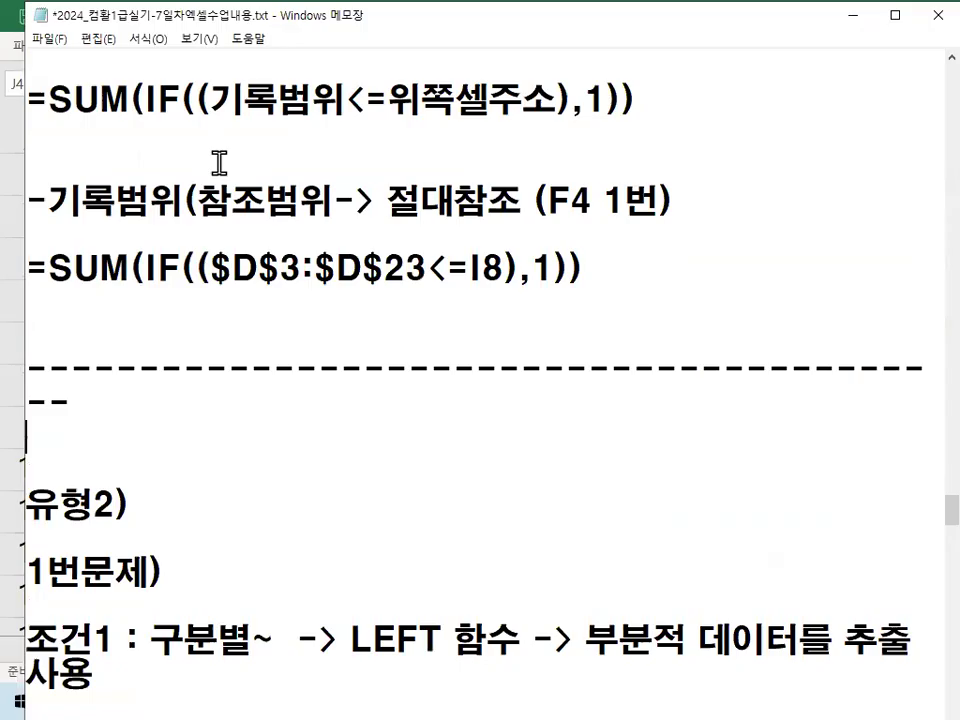
pyautogui.press('BackSpace')
pyautogui.press('BackSpace')
pyautogui.press('BackSpace')
# - Split the 조건1 note before "-> 부분적 데이터를 추출사용", insert a blank line above 조건2, and return to the Excel workbook
pyautogui.scroll(-2, 219, 163)
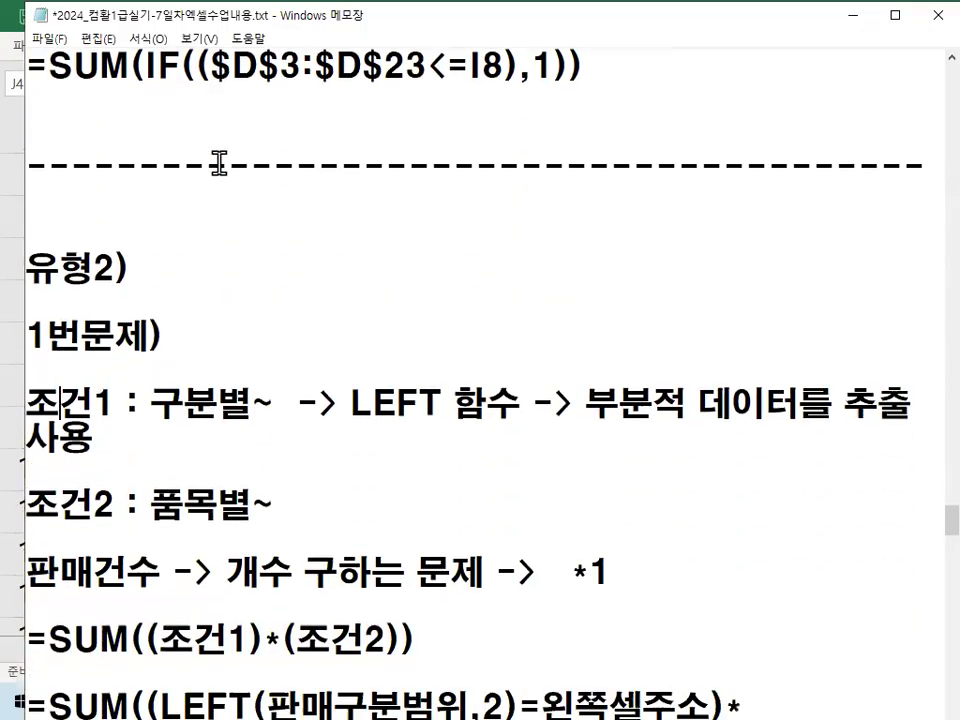
pyautogui.press('Return')
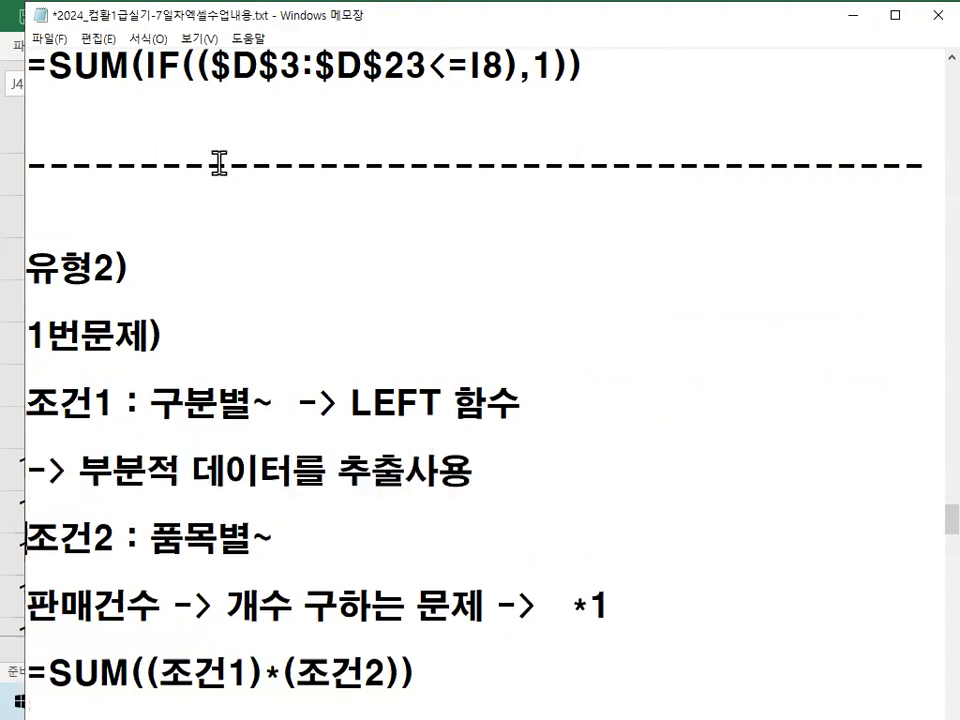
pyautogui.press('End')
pyautogui.press('Return')
pyautogui.scroll(-1, 258, 143)
pyautogui.moveTo(292, 218); pyautogui.dragTo(514, 213)
pyautogui.click(855, 17)
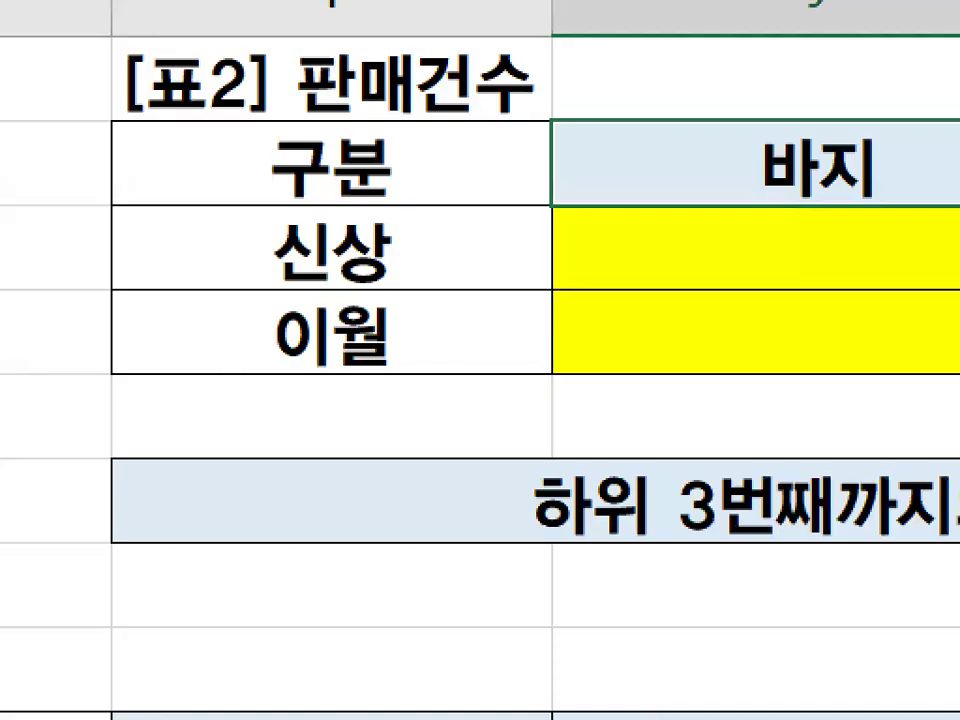
# - Mark the 구분 labels and the 바지 heading of [표2] with the screen pen, and select the 신상 label in I5
pyautogui.moveTo(510, 314)
pyautogui.mouseDown()
pyautogui.moveTo(508, 338)
pyautogui.moveTo(246, 335)
pyautogui.moveTo(470, 310)
pyautogui.mouseUp()
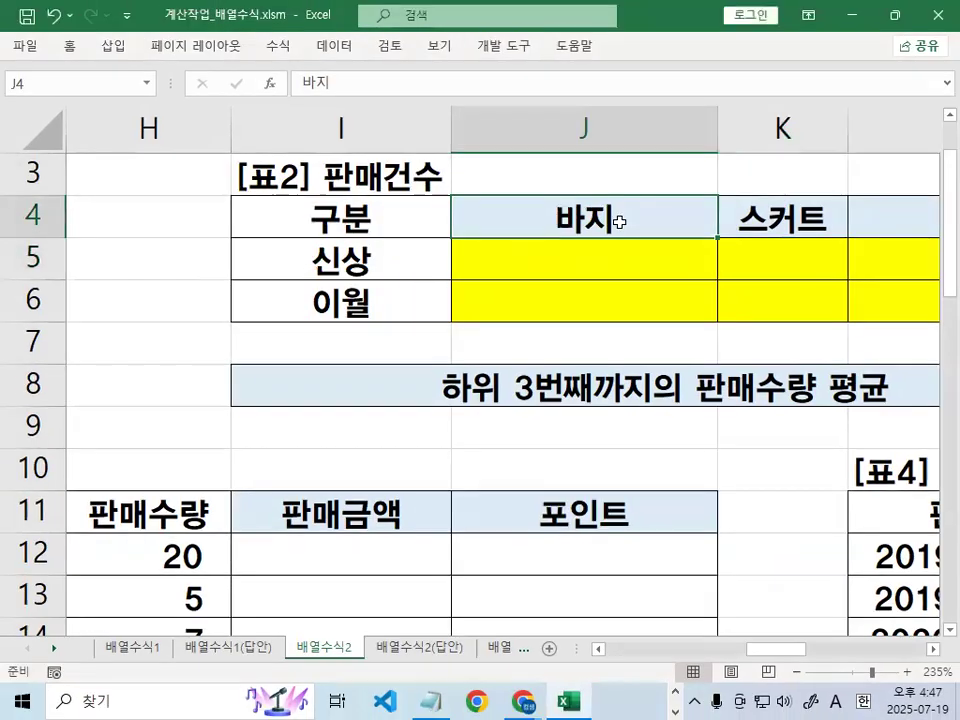
pyautogui.moveTo(563, 201)
pyautogui.mouseDown()
pyautogui.moveTo(650, 202)
pyautogui.moveTo(548, 192)
pyautogui.mouseUp()
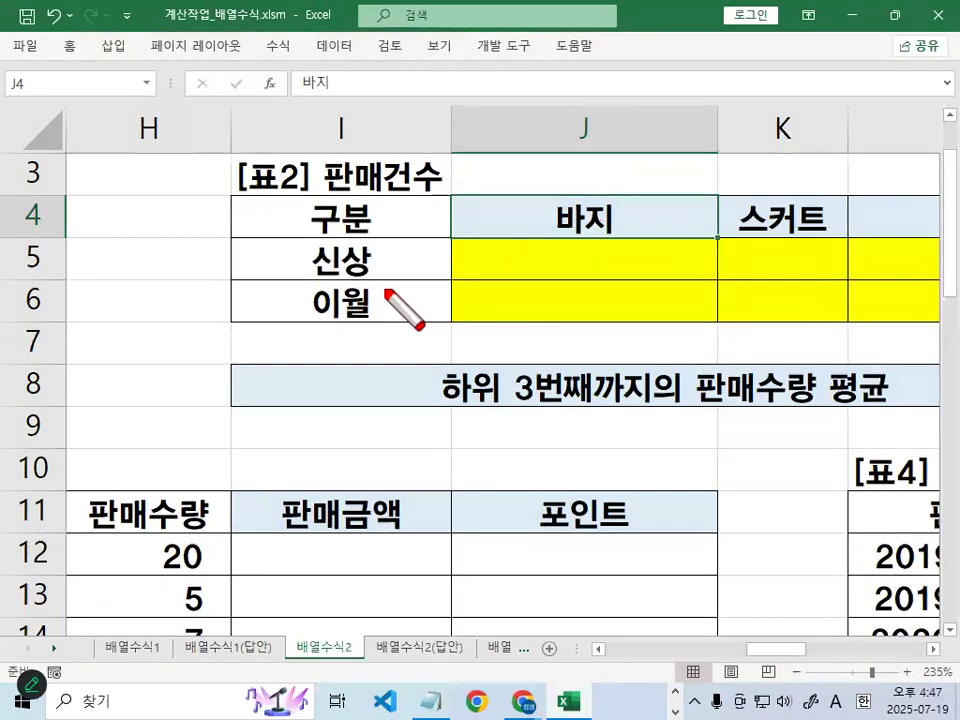
pyautogui.moveTo(386, 295)
pyautogui.mouseDown()
pyautogui.moveTo(312, 315)
pyautogui.moveTo(380, 234)
pyautogui.moveTo(404, 312)
pyautogui.mouseUp()
pyautogui.moveTo(568, 248)
pyautogui.mouseDown()
pyautogui.moveTo(615, 171)
pyautogui.moveTo(673, 251)
pyautogui.mouseUp()
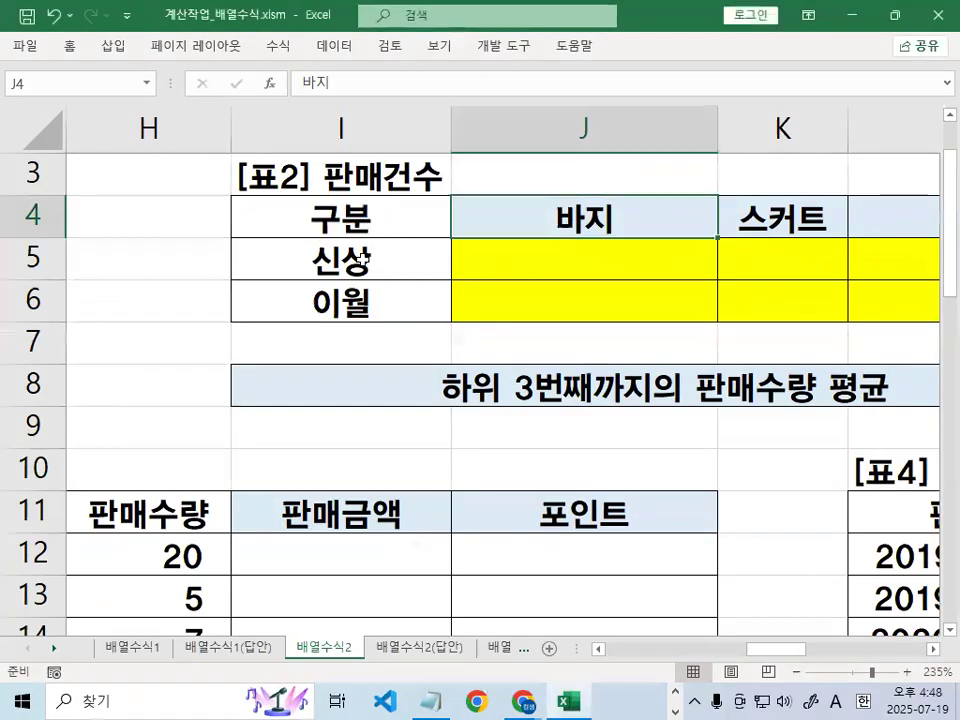
pyautogui.press('Left')
pyautogui.press('Down')
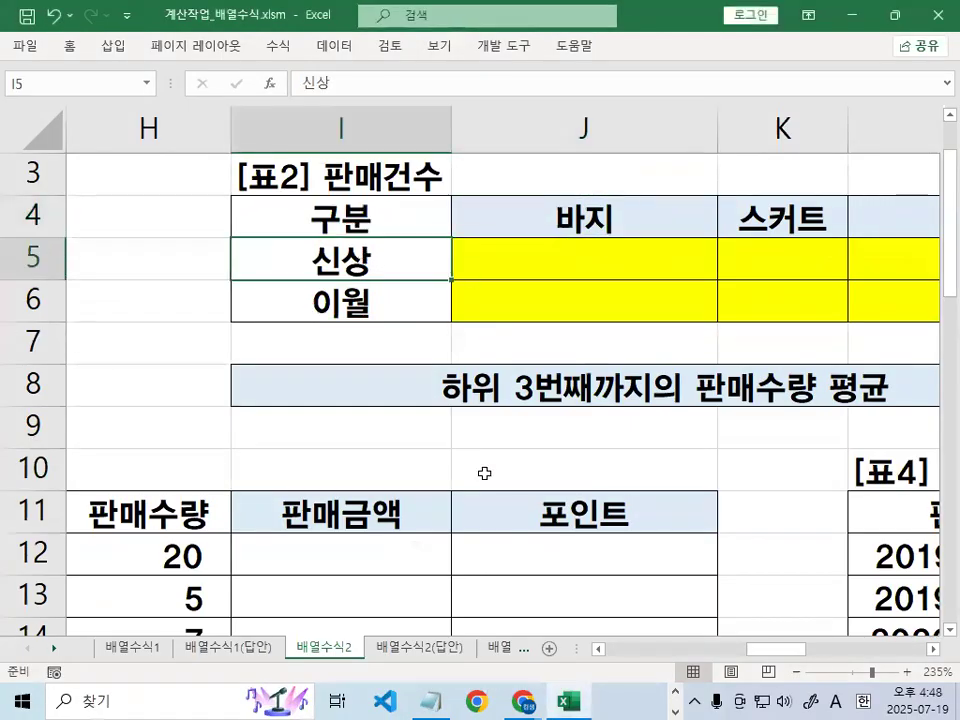
# - Review the 조건1 : 구분별~ criterion in the Notepad notes by highlighting it, and return to the Excel workbook
pyautogui.click(438, 700)
pyautogui.click(155, 207)
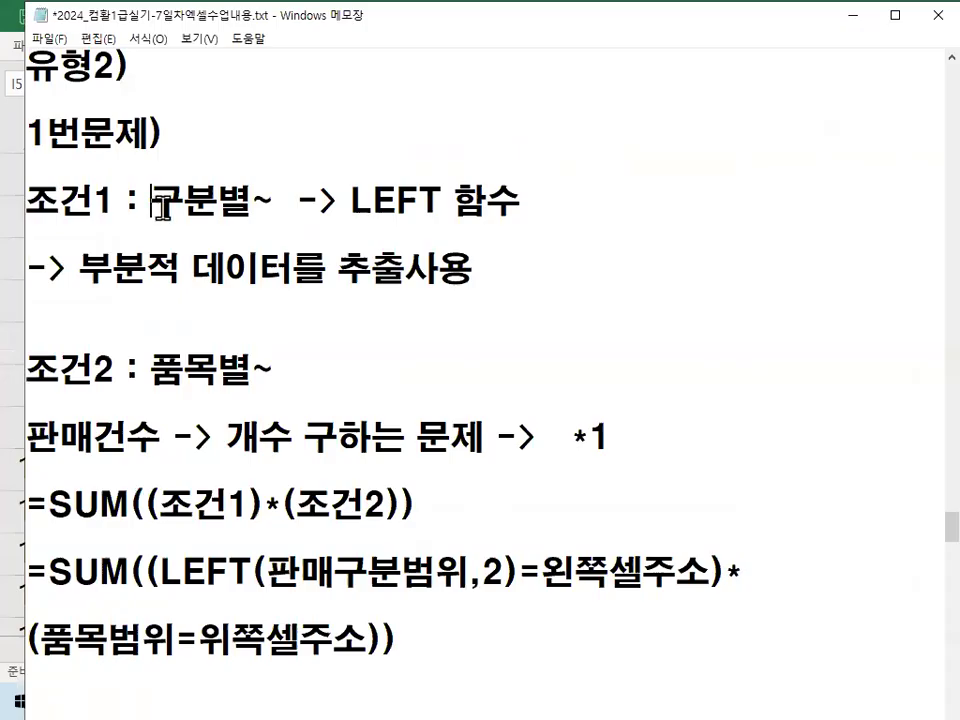
pyautogui.doubleClick(162, 207)
pyautogui.moveTo(340, 200); pyautogui.dragTo(555, 184)
pyautogui.hotkey('shift', 'Home')
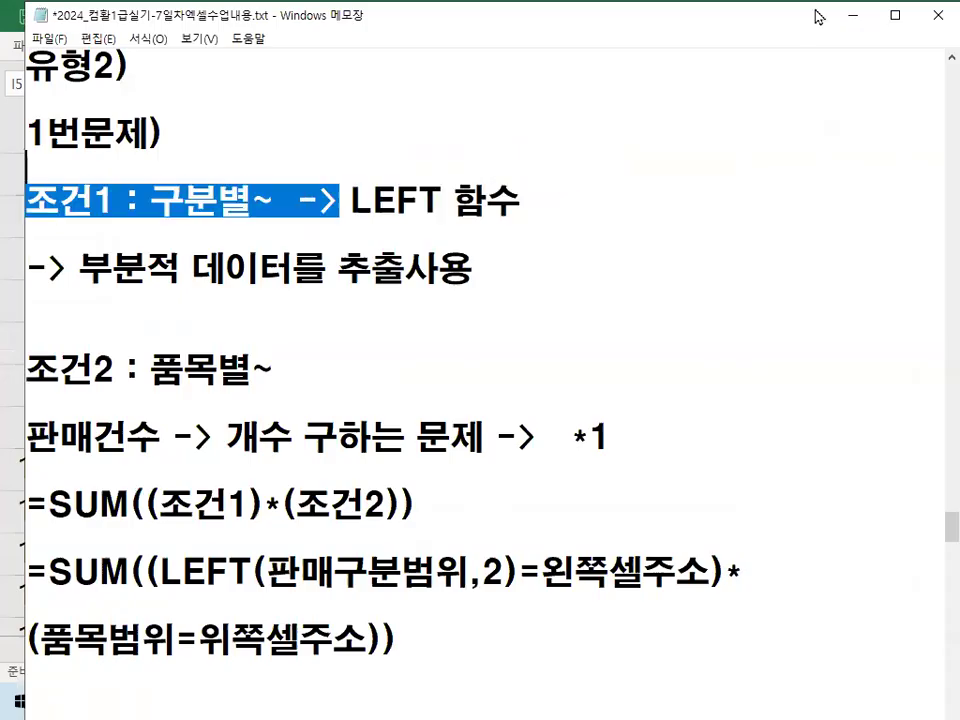
pyautogui.click(852, 15)
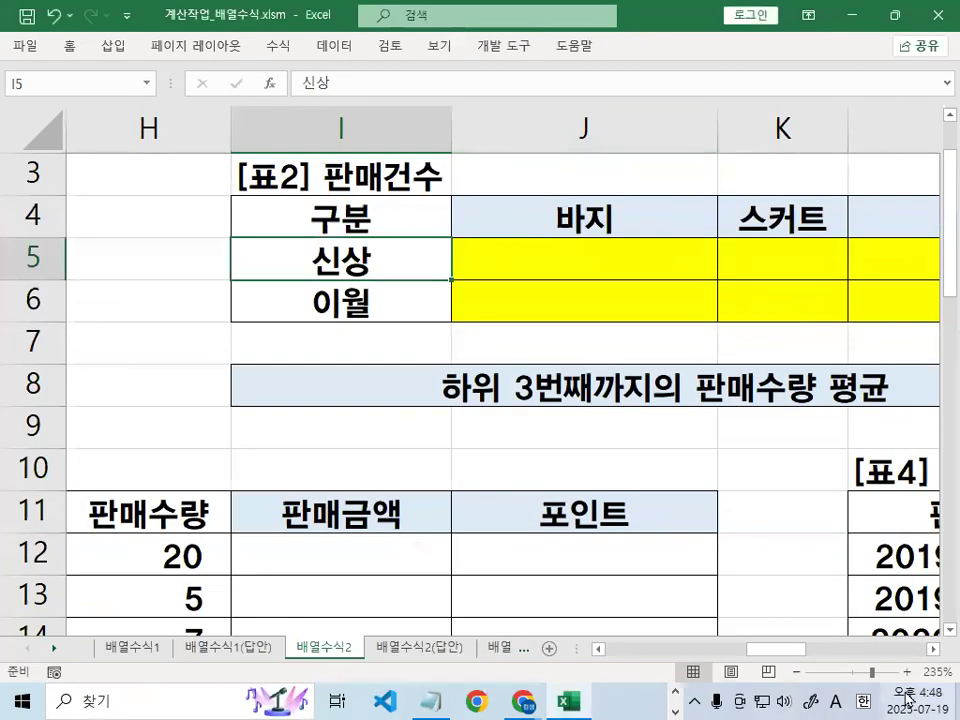
# - Select the 판매구분 cells F12:F17 and draw an arrow from the 신상 label of [표2] toward the sales records
pyautogui.moveTo(775, 649); pyautogui.dragTo(735, 658)
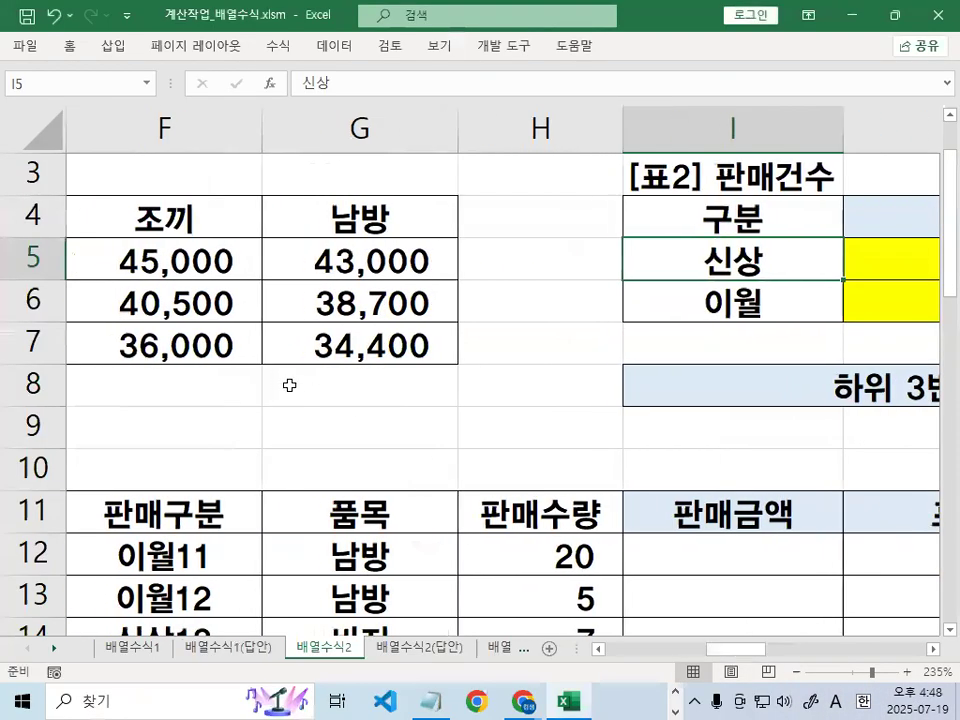
pyautogui.scroll(-2, 287, 384)
pyautogui.moveTo(257, 311); pyautogui.dragTo(197, 506)
pyautogui.scroll(2, 628, 360)
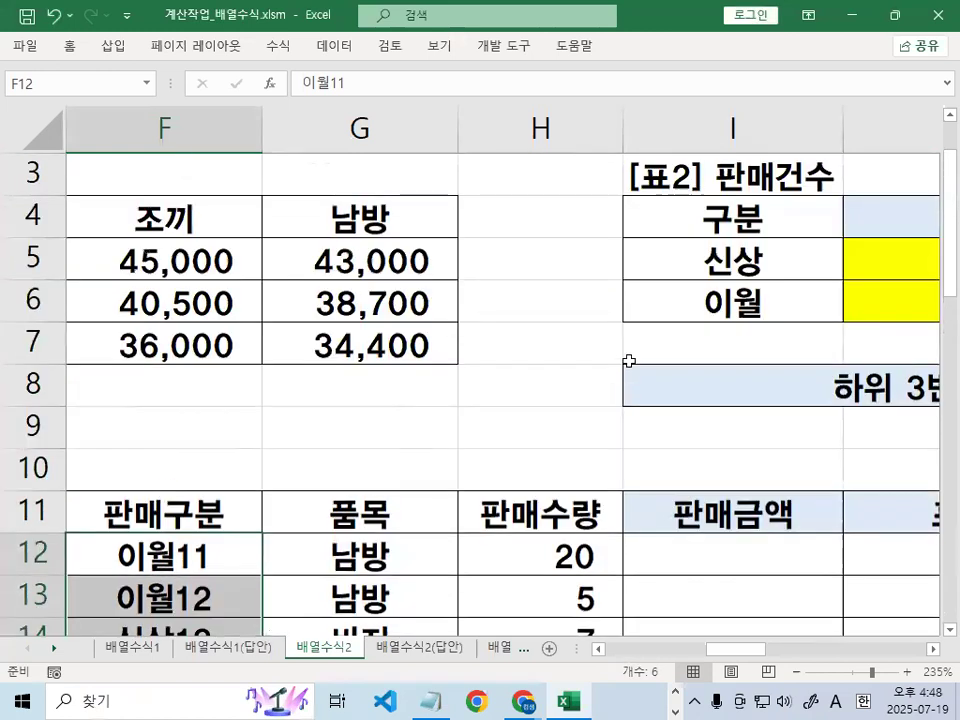
pyautogui.moveTo(766, 268)
pyautogui.mouseDown()
pyautogui.moveTo(698, 282)
pyautogui.moveTo(767, 266)
pyautogui.moveTo(455, 470)
pyautogui.mouseUp()
pyautogui.moveTo(272, 150)
pyautogui.mouseDown()
pyautogui.moveTo(392, 454)
pyautogui.moveTo(408, 157)
pyautogui.moveTo(285, 148)
pyautogui.mouseUp()
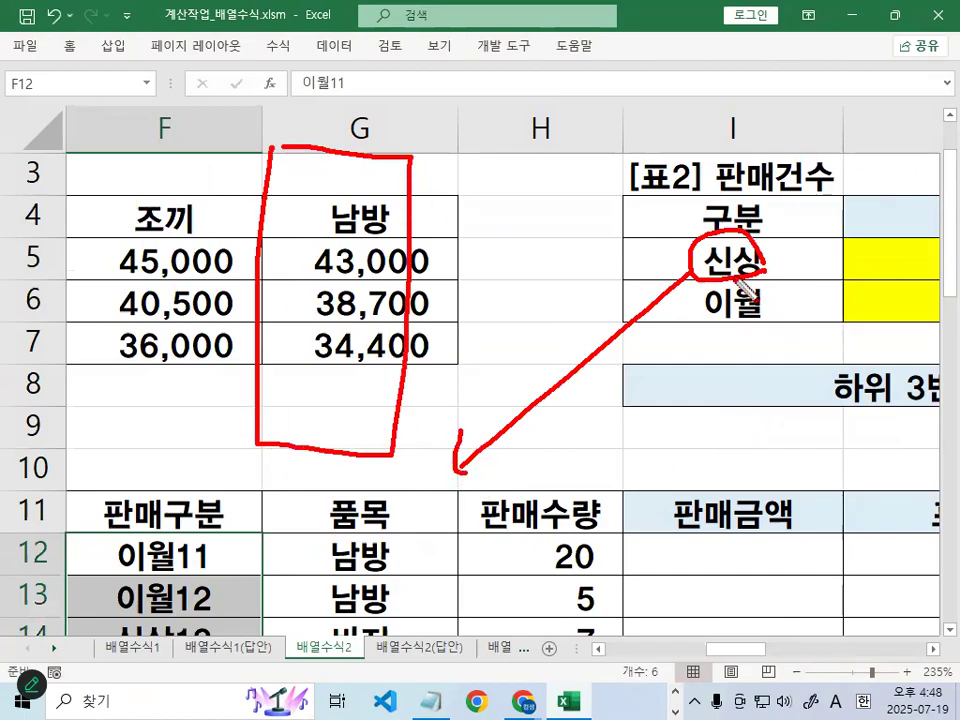
pyautogui.press('Escape')
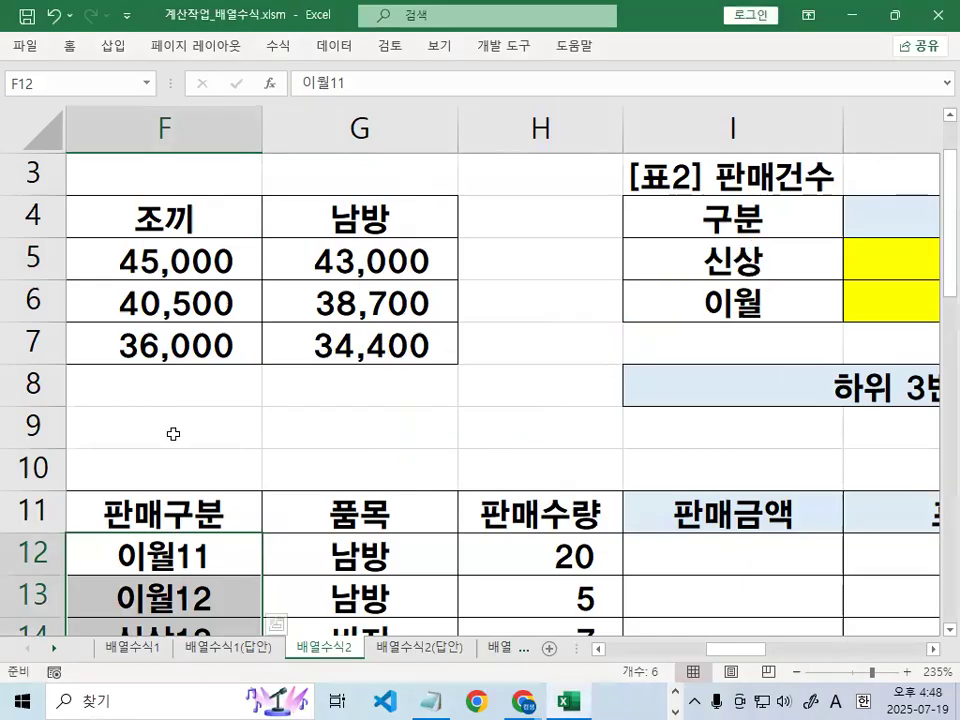
# - Circle 이월 in the F12 value 이월11 and cross out its trailing 11 with the screen pen
pyautogui.scroll(-2, 172, 420)
pyautogui.moveTo(125, 296)
pyautogui.mouseDown()
pyautogui.moveTo(157, 320)
pyautogui.moveTo(161, 309)
pyautogui.mouseUp()
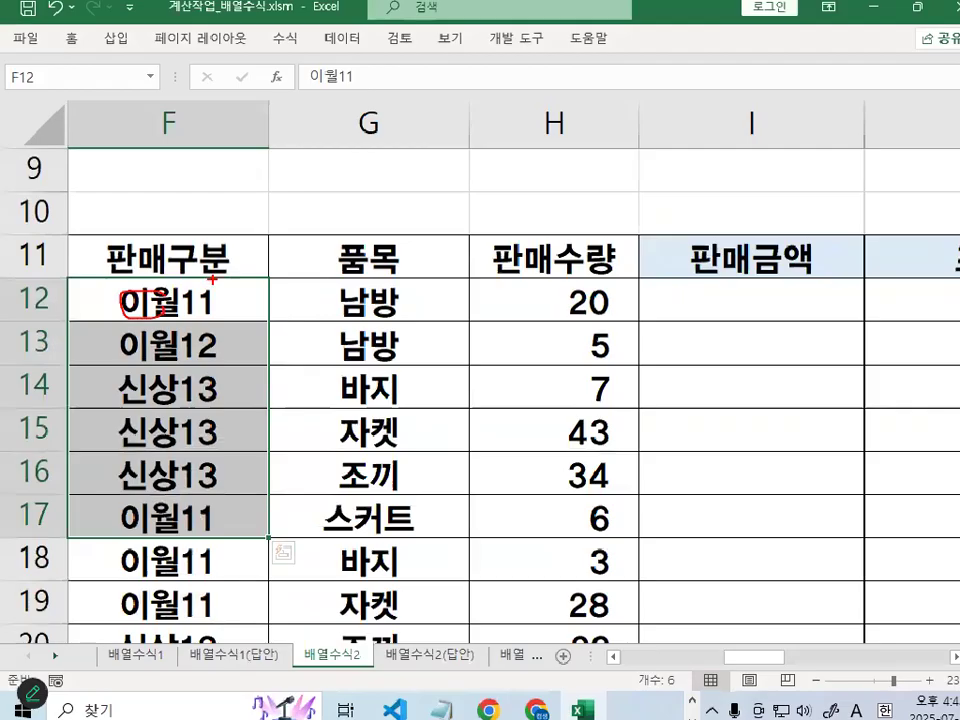
pyautogui.press('Escape')
pyautogui.moveTo(248, 296)
pyautogui.mouseDown()
pyautogui.moveTo(241, 307)
pyautogui.moveTo(118, 252)
pyautogui.moveTo(203, 313)
pyautogui.moveTo(292, 238)
pyautogui.mouseUp()
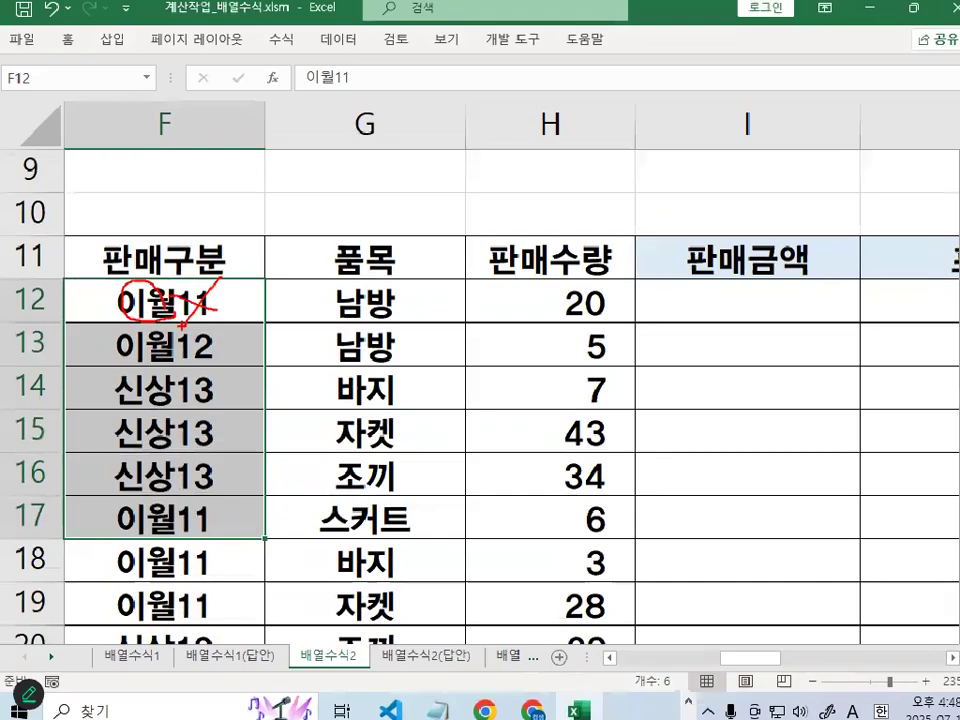
pyautogui.press('Escape')
# - Draw a red rectangle around the first two characters of the 판매구분 values, from row 12 downward
pyautogui.click(163, 390)
pyautogui.scroll(-1, 178, 428)
pyautogui.scroll(1, 178, 428)
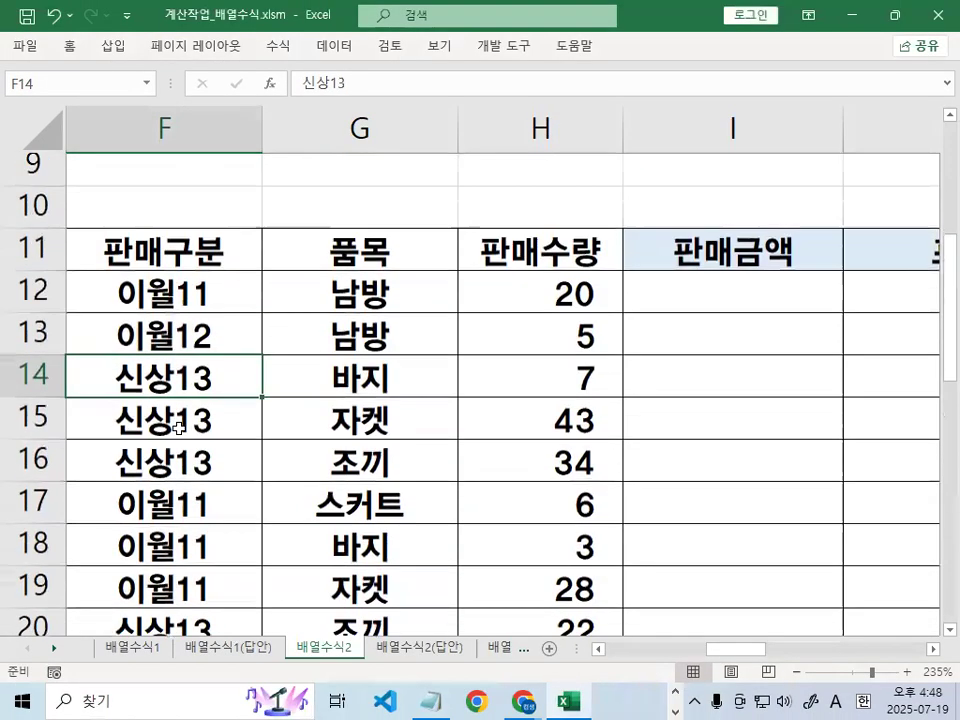
pyautogui.rightClick(222, 363)
pyautogui.moveTo(315, 408)
pyautogui.click(402, 460)
pyautogui.moveTo(110, 271)
pyautogui.mouseDown()
pyautogui.moveTo(129, 630)
pyautogui.moveTo(176, 645)
pyautogui.mouseUp()
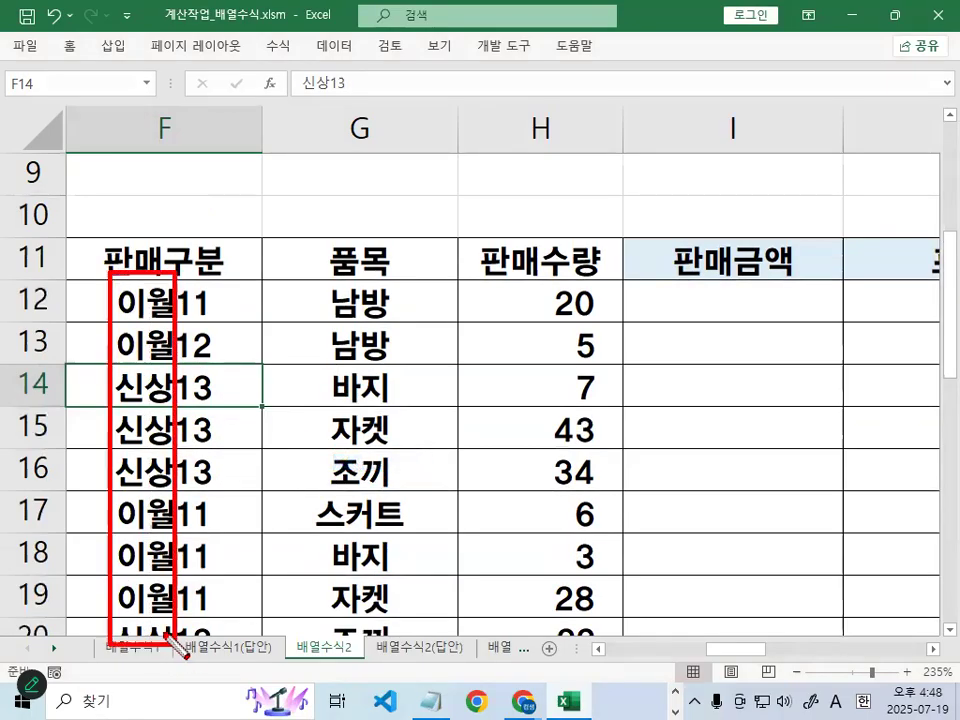
# - Draw a red rectangle over the 품목 column and circle the 신상 and 이월 labels of [표2] with the screen pen
pyautogui.moveTo(272, 125); pyautogui.dragTo(385, 577)
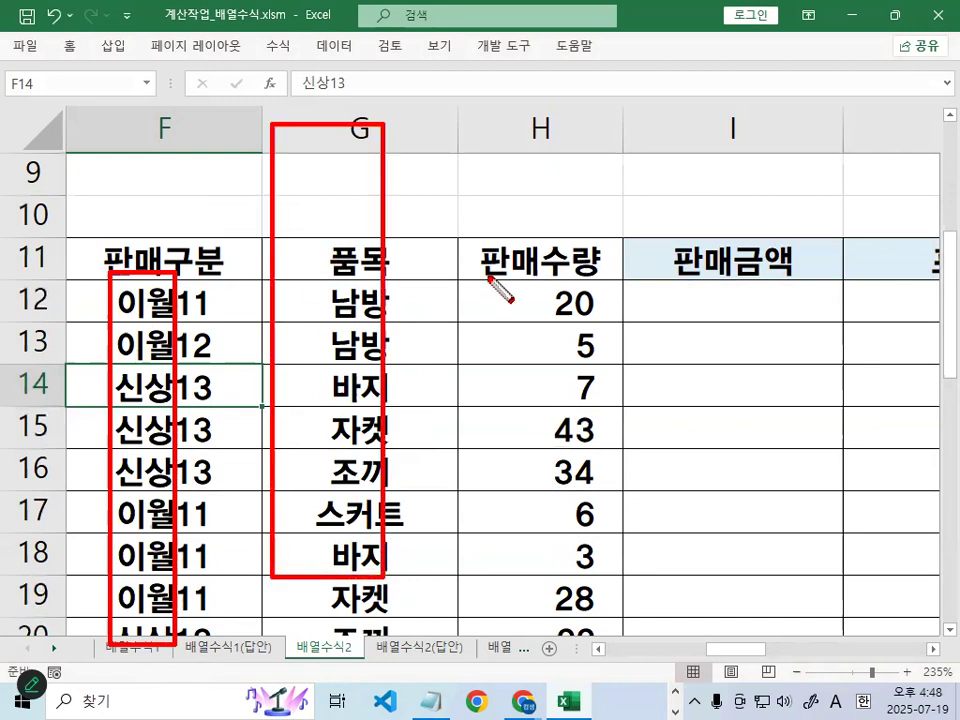
pyautogui.press('Escape')
pyautogui.scroll(2, 805, 342)
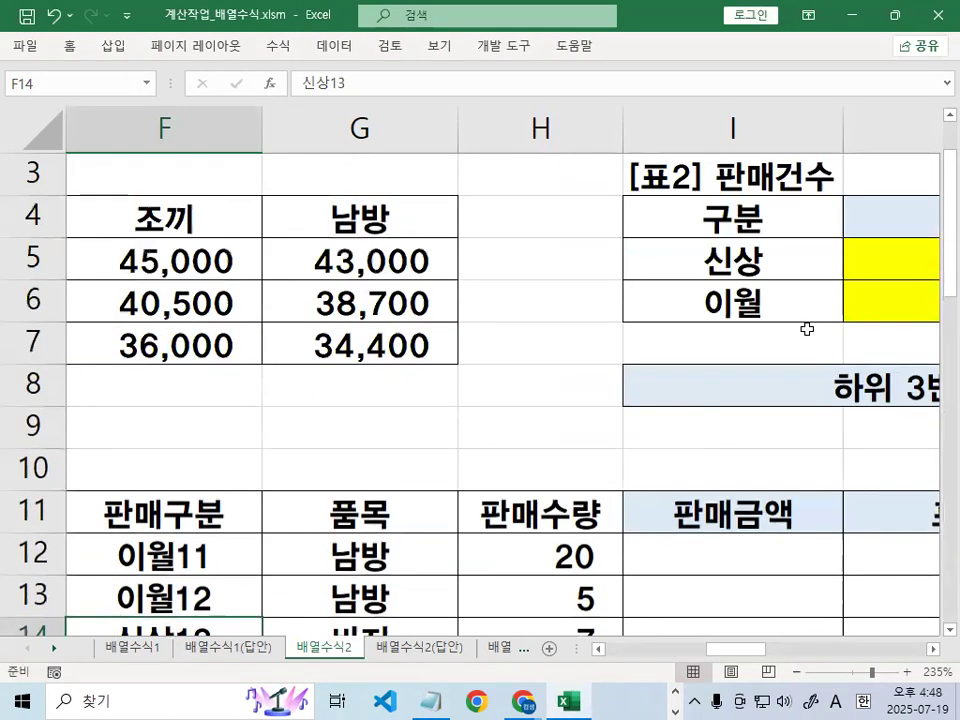
pyautogui.click(793, 253)
pyautogui.moveTo(792, 261)
pyautogui.mouseDown()
pyautogui.moveTo(823, 266)
pyautogui.moveTo(810, 306)
pyautogui.mouseUp()
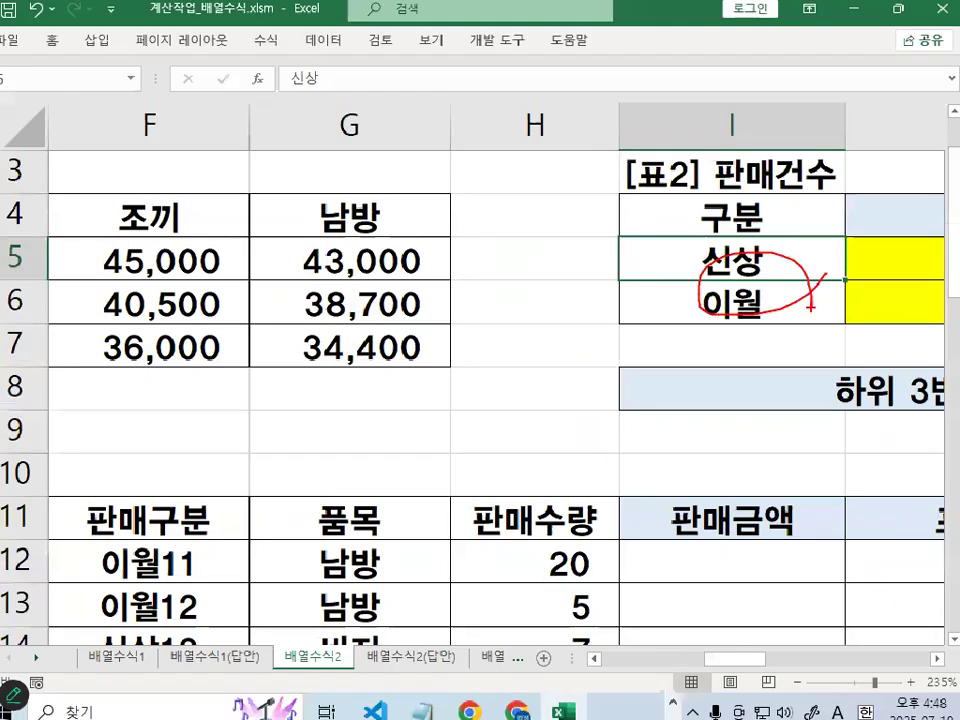
pyautogui.press('Escape')
pyautogui.scroll(-1, 430, 451)
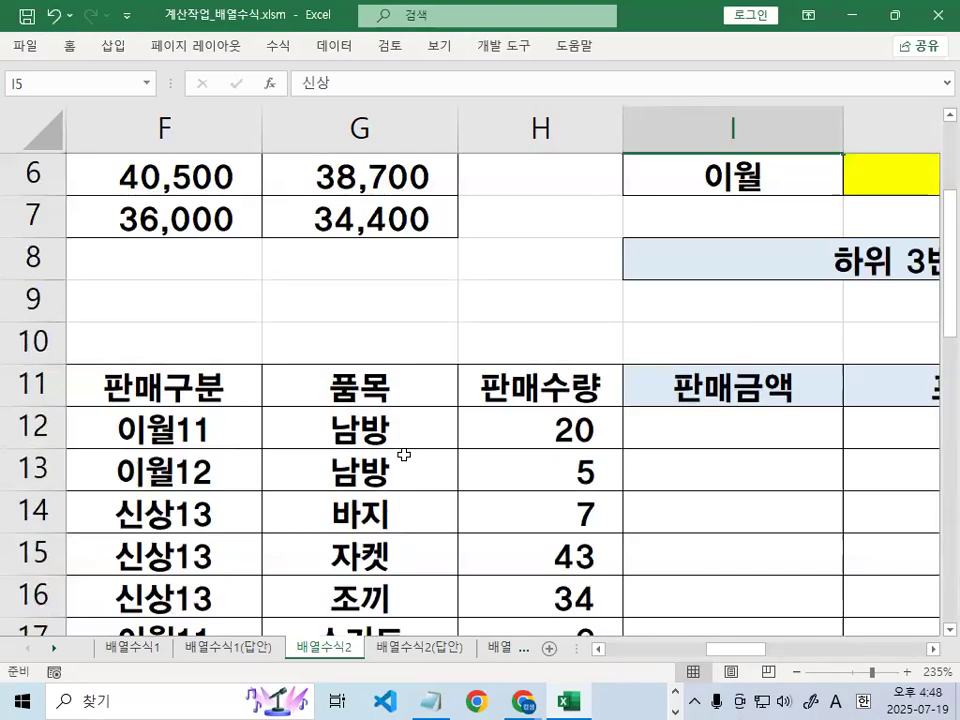
# - Switch to the Notepad notes and highlight LEFT 함수, the 조건2 criterion 품목별~ and the 판매건수 line in turn
pyautogui.click(431, 700)
pyautogui.moveTo(350, 200); pyautogui.dragTo(530, 188)
pyautogui.moveTo(135, 368); pyautogui.dragTo(333, 366)
pyautogui.moveTo(44, 437); pyautogui.dragTo(364, 437)
pyautogui.click(577, 508)
pyautogui.hotkey('ctrl', 'shift', 'End')
pyautogui.press('Delete')
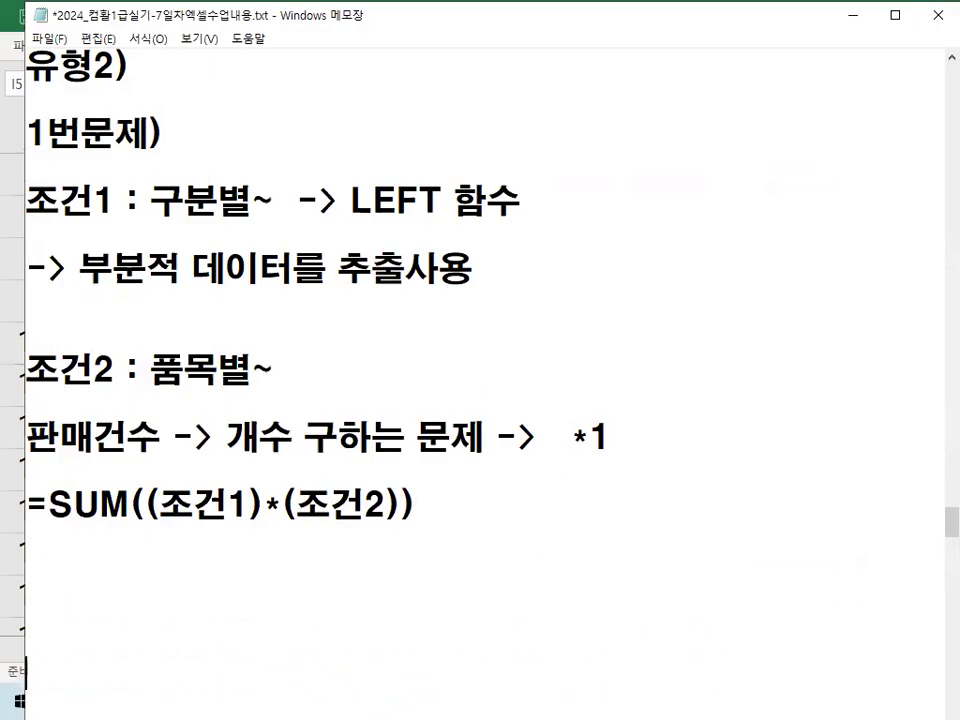
# - Underline (조건1)*(조건2) in the SUM formula of the notes and circle *1 in the 판매건수 line with the screen pen
pyautogui.scroll(-2, 588, 498)
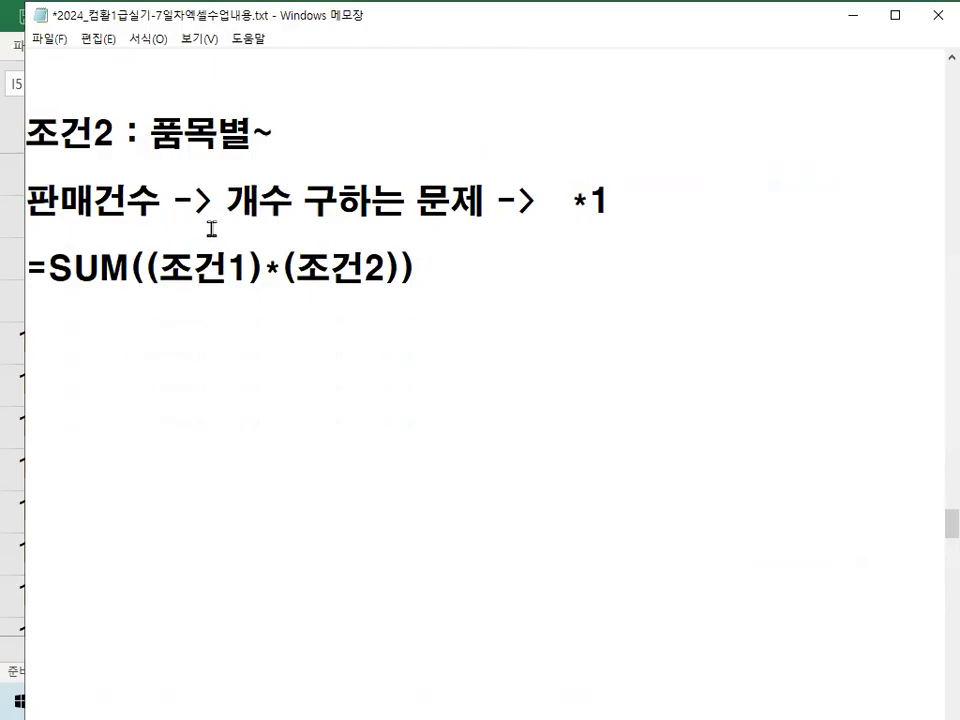
pyautogui.hotkey('ctrl', 'alt', 'p')
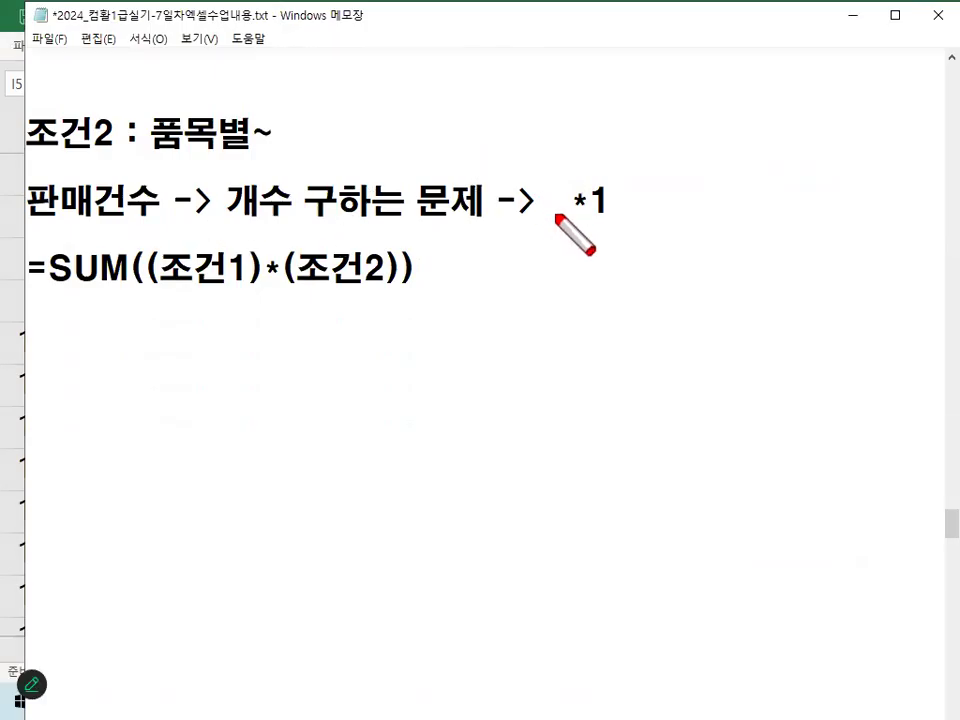
pyautogui.moveTo(555, 213); pyautogui.dragTo(634, 213)
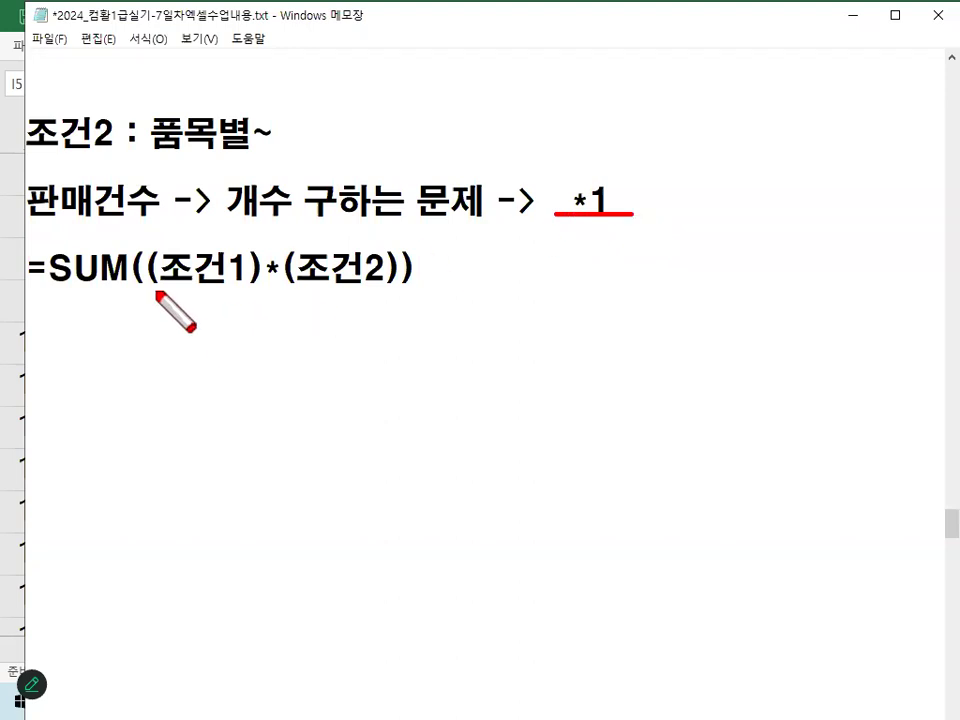
pyautogui.moveTo(157, 293); pyautogui.dragTo(397, 294)
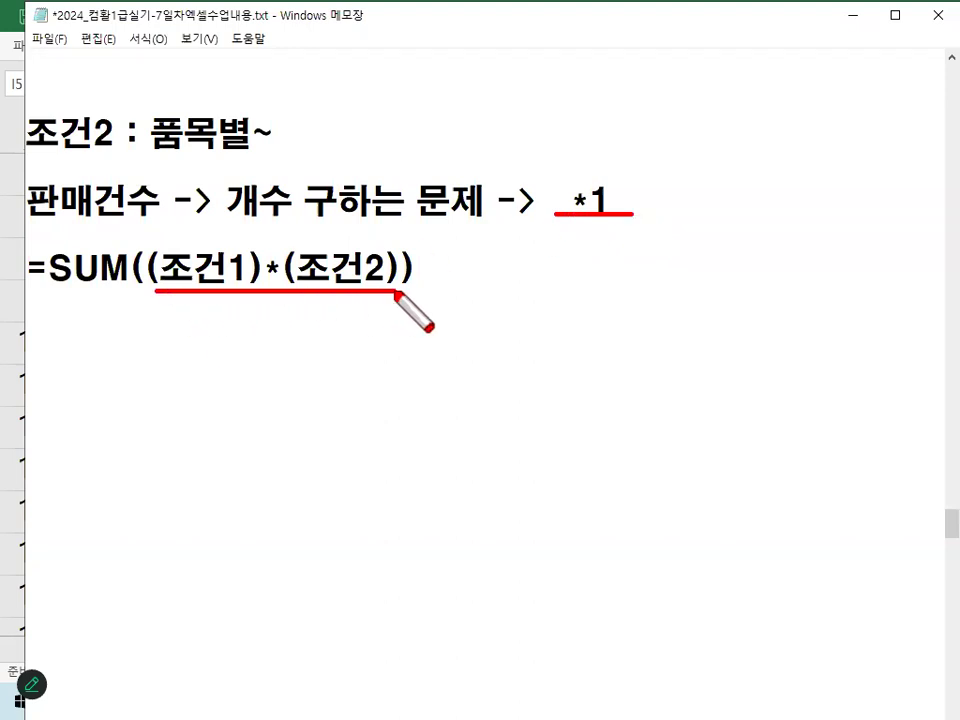
pyautogui.moveTo(590, 148)
pyautogui.mouseDown()
pyautogui.moveTo(650, 212)
pyautogui.moveTo(665, 215)
pyautogui.mouseUp()
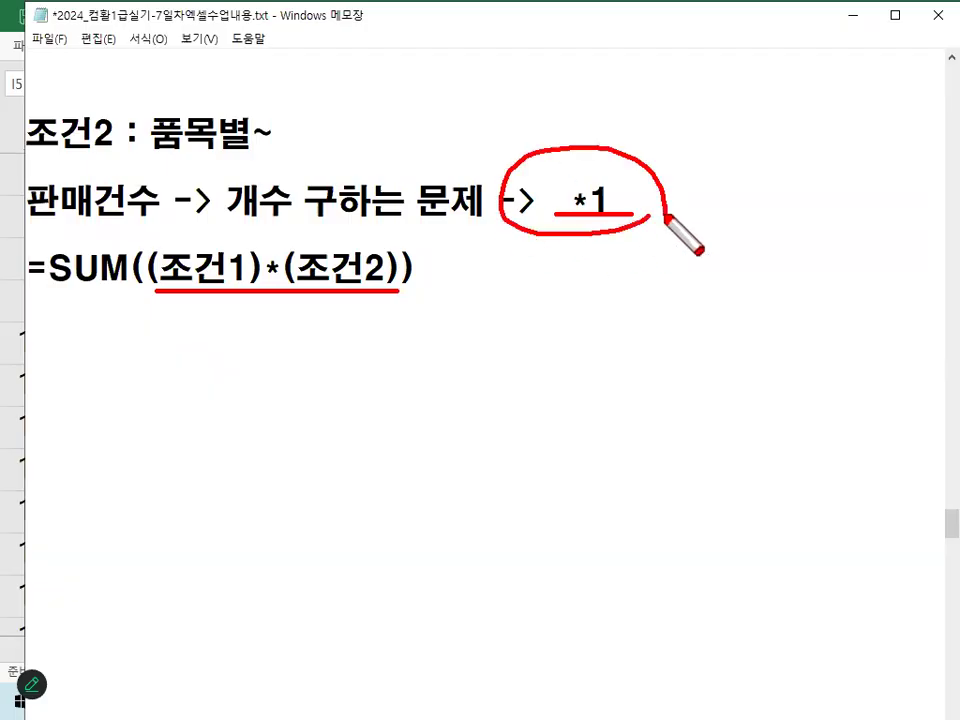
pyautogui.moveTo(190, 312); pyautogui.dragTo(233, 310)
pyautogui.moveTo(208, 312); pyautogui.dragTo(206, 350)
pyautogui.moveTo(328, 325)
pyautogui.mouseDown()
pyautogui.moveTo(380, 323)
pyautogui.moveTo(367, 378)
pyautogui.mouseUp()
pyautogui.press('Escape')
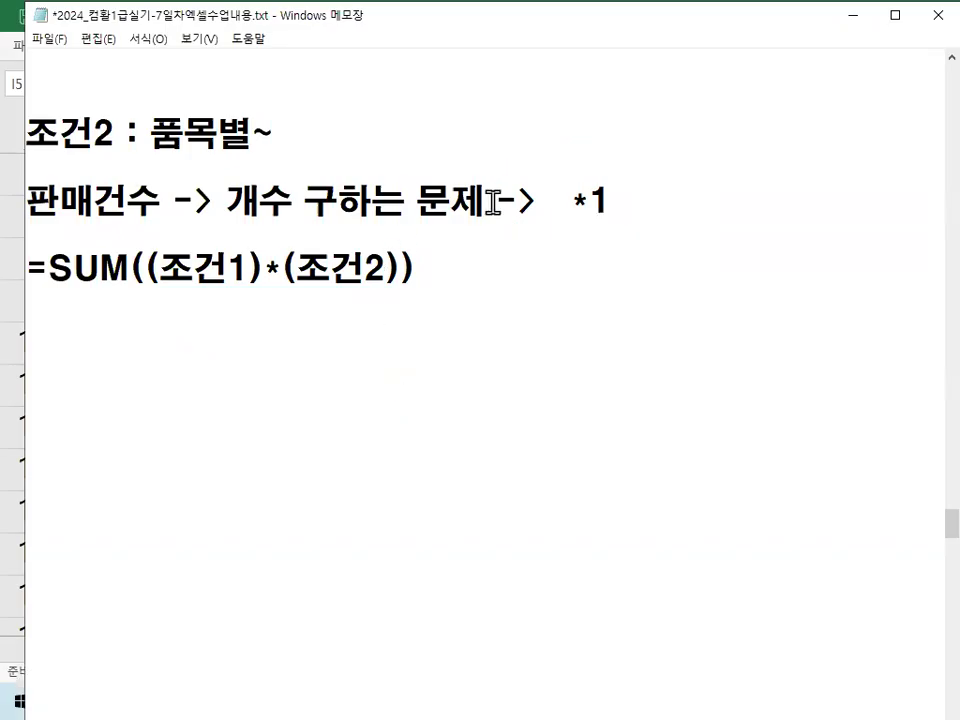
pyautogui.hotkey('ctrl', '2')
pyautogui.click(410, 331)
pyautogui.moveTo(423, 307)
pyautogui.mouseDown()
pyautogui.moveTo(412, 324)
pyautogui.moveTo(430, 346)
pyautogui.moveTo(446, 318)
pyautogui.mouseUp()
pyautogui.click(392, 318)
pyautogui.moveTo(451, 300); pyautogui.dragTo(450, 334)
pyautogui.click(449, 342)
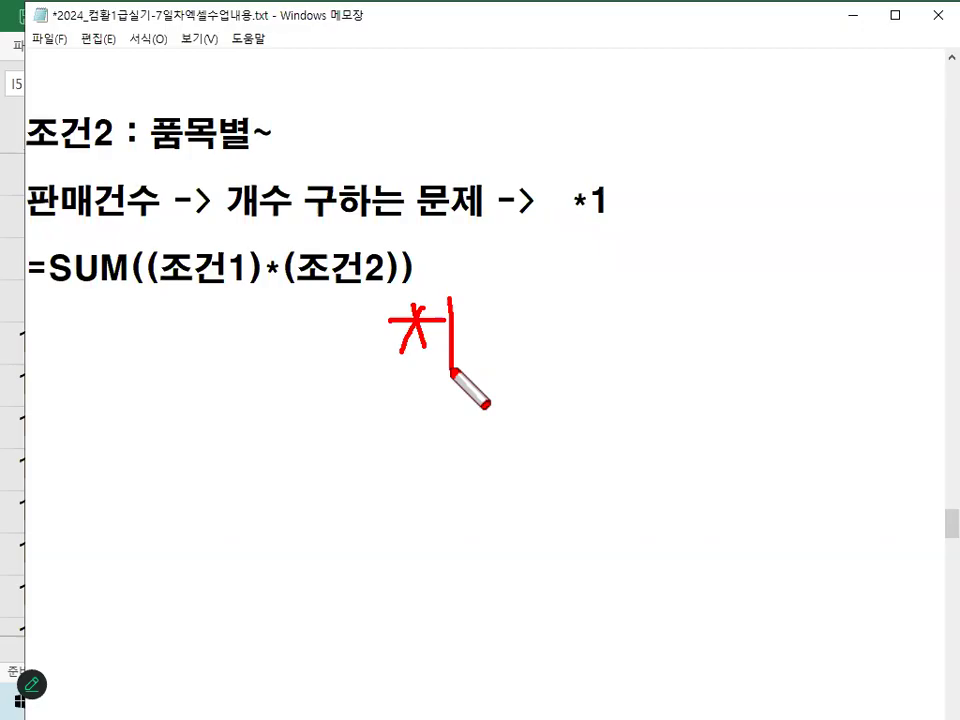
pyautogui.press('Escape')
# - Replace SUM with 함수명 in the general formula of the notes so it reads =함수명((조건1)*(조건2))
pyautogui.moveTo(49, 268); pyautogui.dragTo(410, 275)
pyautogui.moveTo(48, 268); pyautogui.dragTo(120, 267)
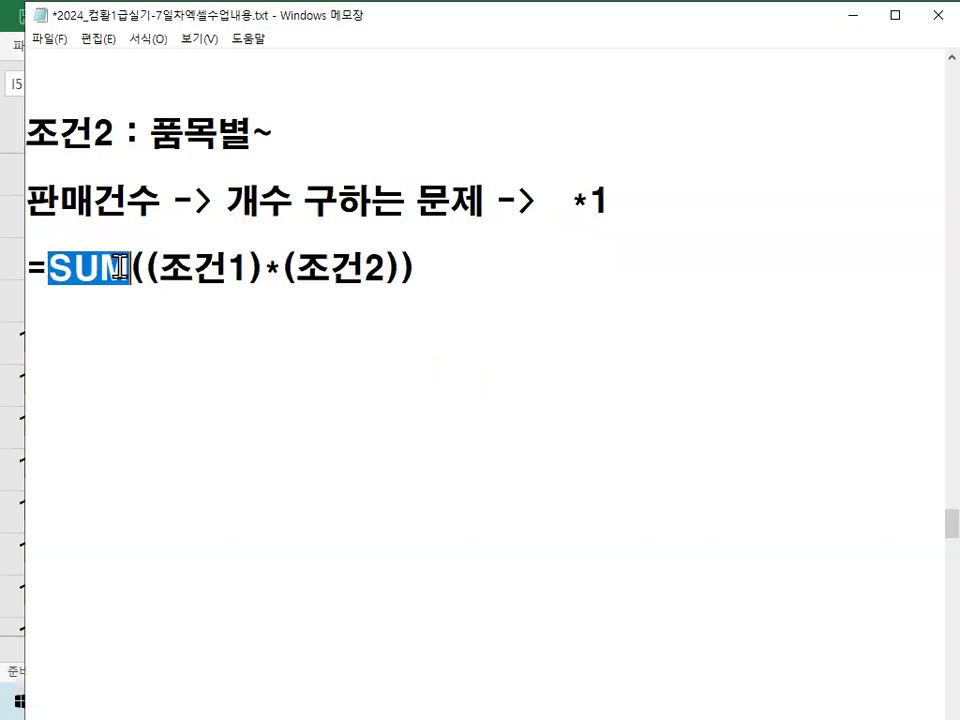
pyautogui.write('함숨ㅇ')
pyautogui.press('BackSpace')
pyautogui.press('BackSpace')
pyautogui.write('숨')
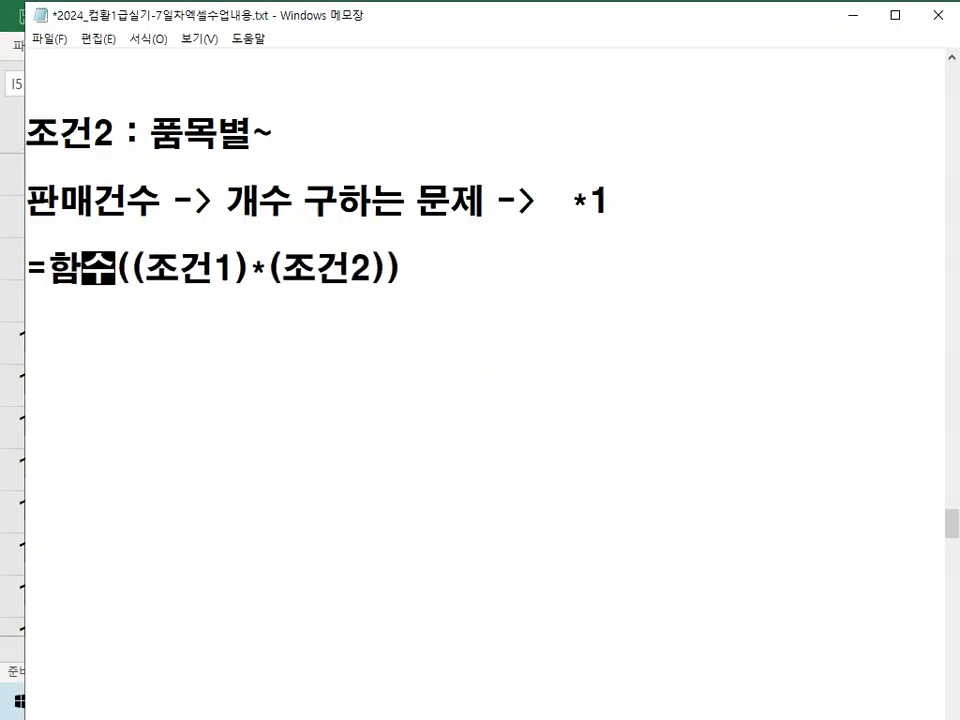
pyautogui.write('명')
# - Add a dashed separator line below the =함수명 formula and delete the surplus blank lines before the =SUM((LEFT formula
pyautogui.press('Down')
pyautogui.press('Delete')
pyautogui.press('Delete')
pyautogui.press('Delete')
pyautogui.press('Delete')
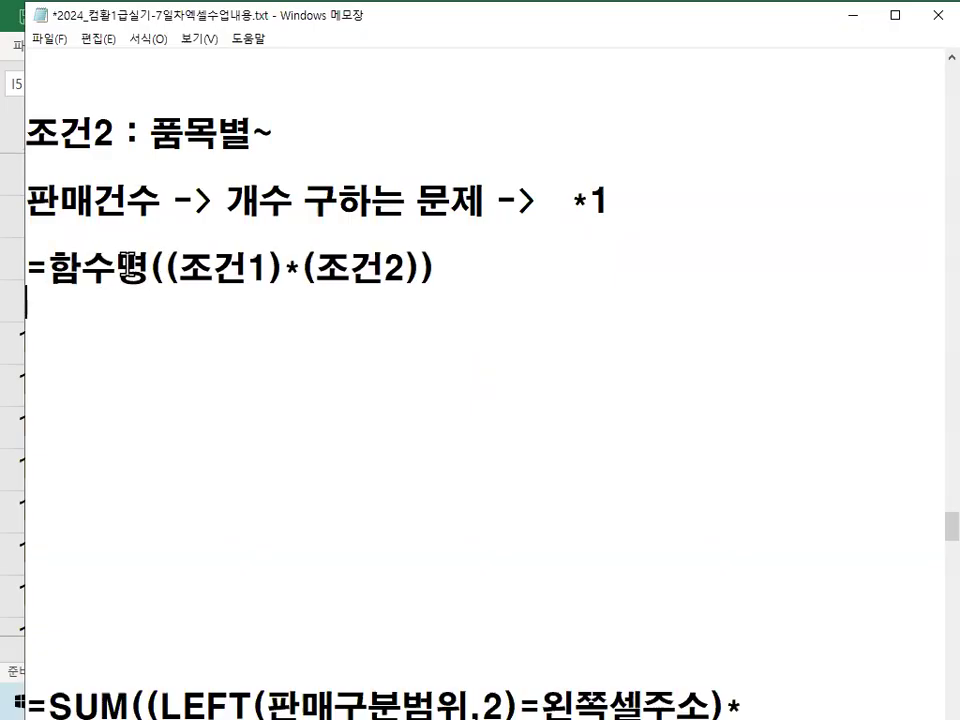
pyautogui.press('Delete')
pyautogui.press('Delete')
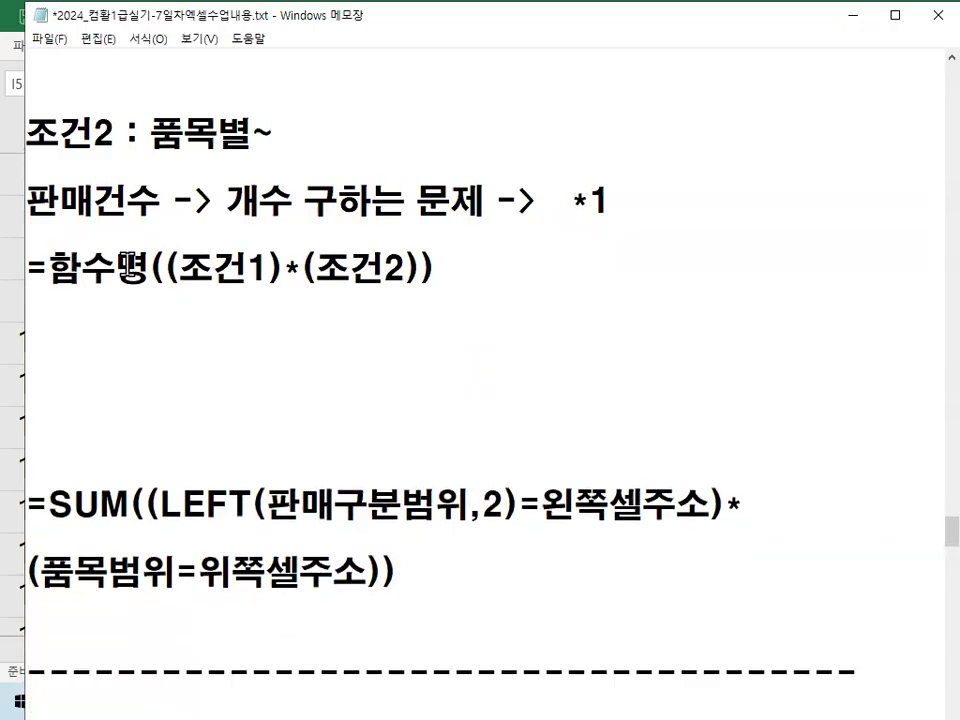
pyautogui.write('----------------------------------')
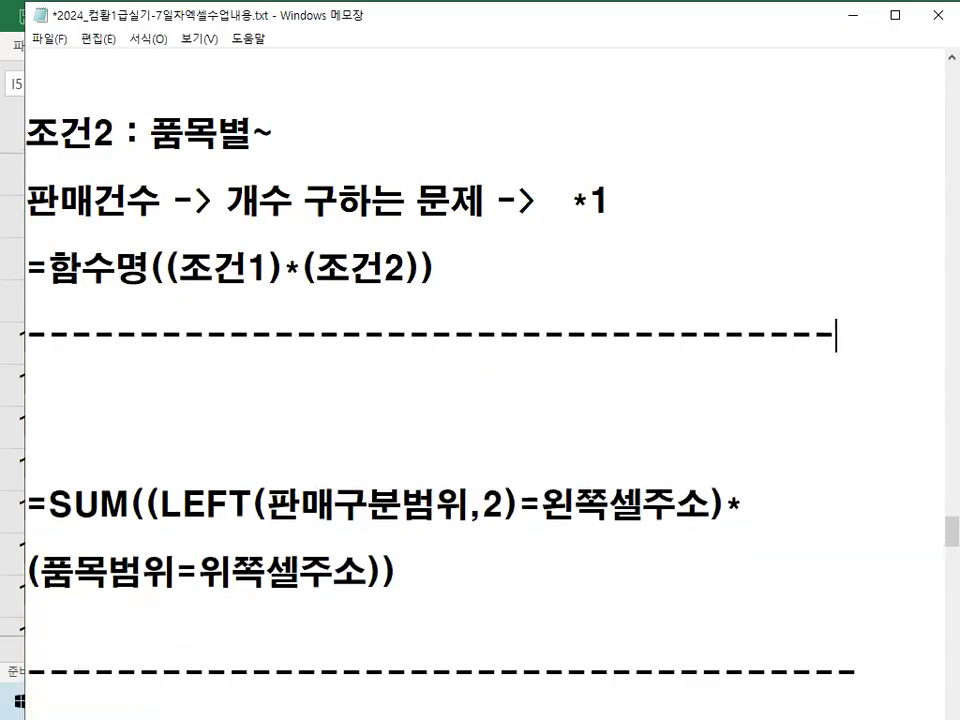
pyautogui.press('Down')
pyautogui.press('Delete')
pyautogui.press('Delete')
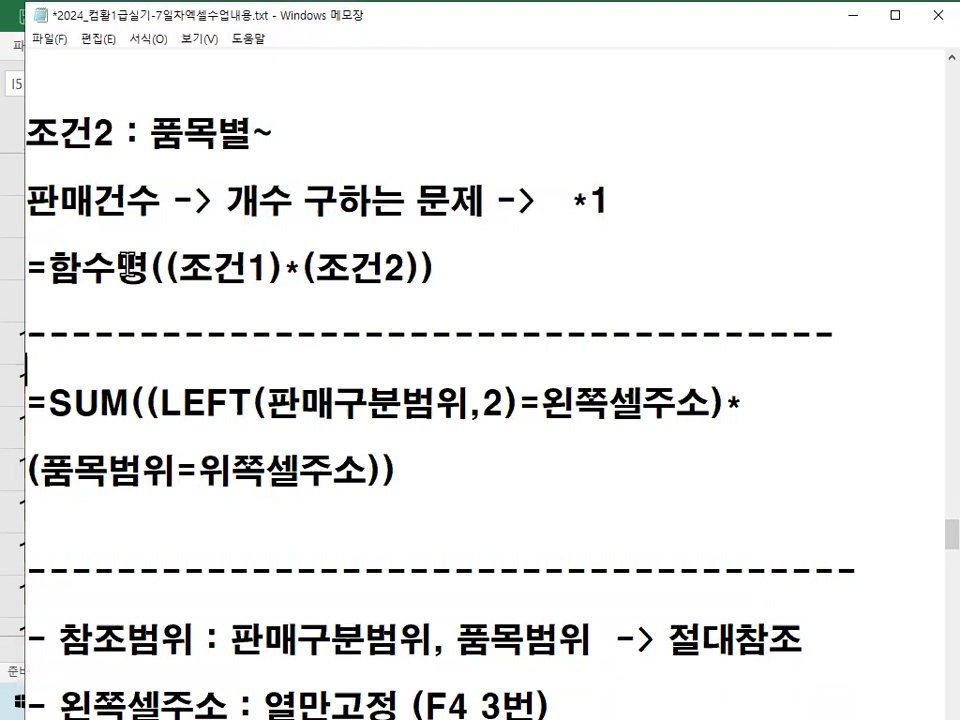
# - Underline LEFT(판매구분범위 in the SUM formula of the notes and circle LEFT and the 2 argument, drawing a box below them
pyautogui.moveTo(139, 568); pyautogui.dragTo(185, 568)
pyautogui.scroll(-1, 250, 505)
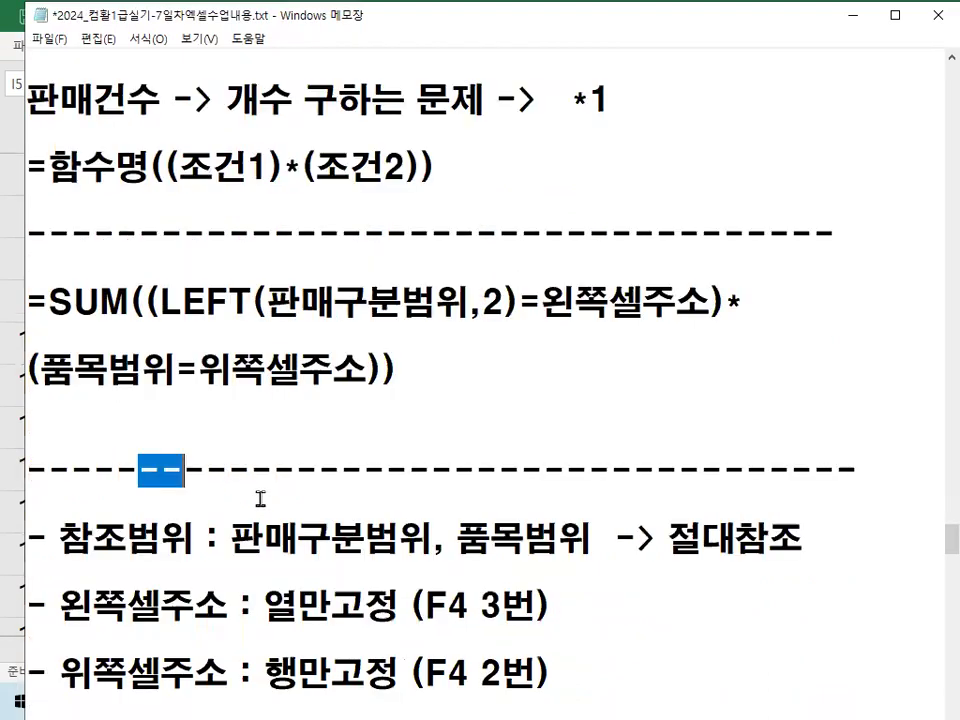
pyautogui.moveTo(172, 323); pyautogui.dragTo(466, 324)
pyautogui.moveTo(248, 284); pyautogui.dragTo(260, 317)
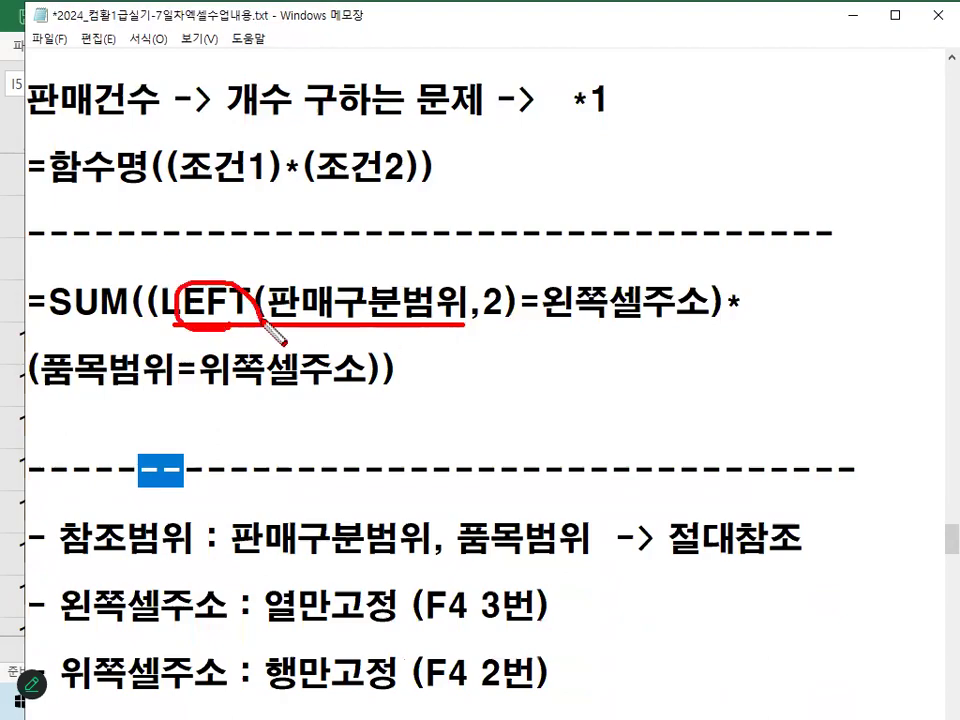
pyautogui.moveTo(518, 312)
pyautogui.mouseDown()
pyautogui.moveTo(498, 323)
pyautogui.moveTo(512, 318)
pyautogui.moveTo(519, 597)
pyautogui.mouseUp()
pyautogui.moveTo(515, 340)
pyautogui.mouseDown()
pyautogui.moveTo(559, 338)
pyautogui.moveTo(622, 475)
pyautogui.moveTo(512, 573)
pyautogui.mouseUp()
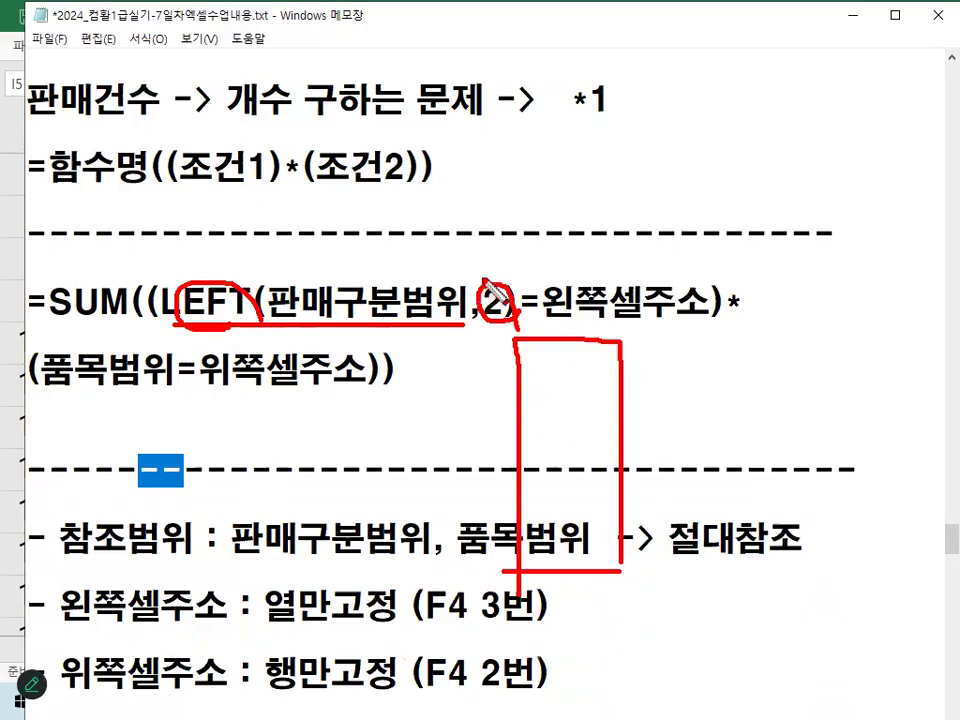
pyautogui.press('Escape')
pyautogui.hotkey('ctrl', '2')
pyautogui.moveTo(262, 285); pyautogui.dragTo(256, 325)
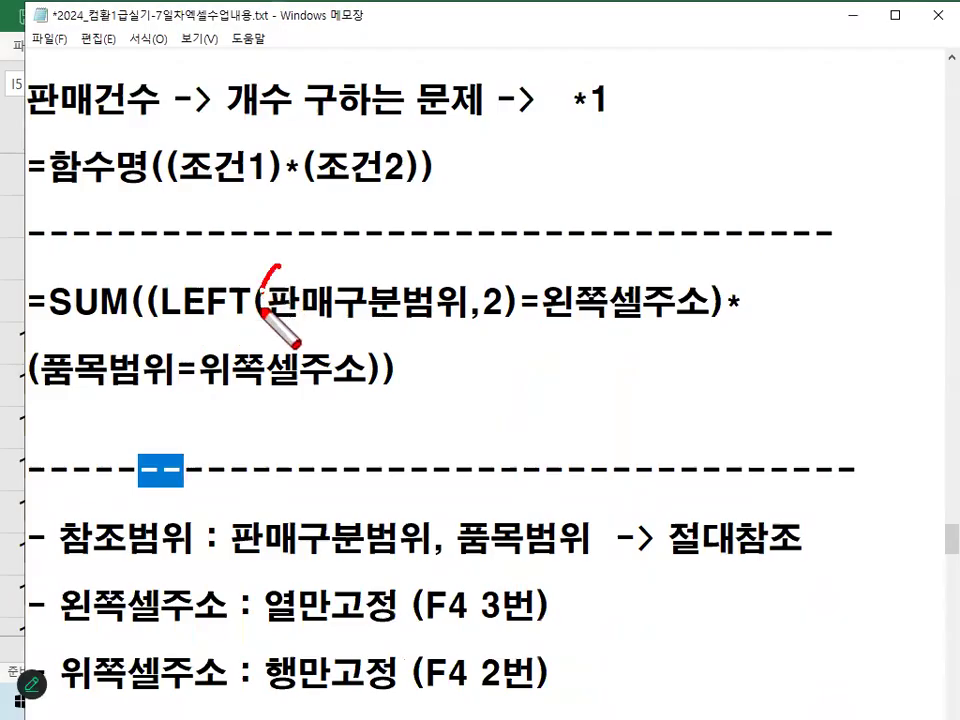
pyautogui.press('Escape')
# - Return to the Excel workbook, select the 판매구분 cells F12:F17 and circle their first two characters with the screen pen
pyautogui.click(852, 16)
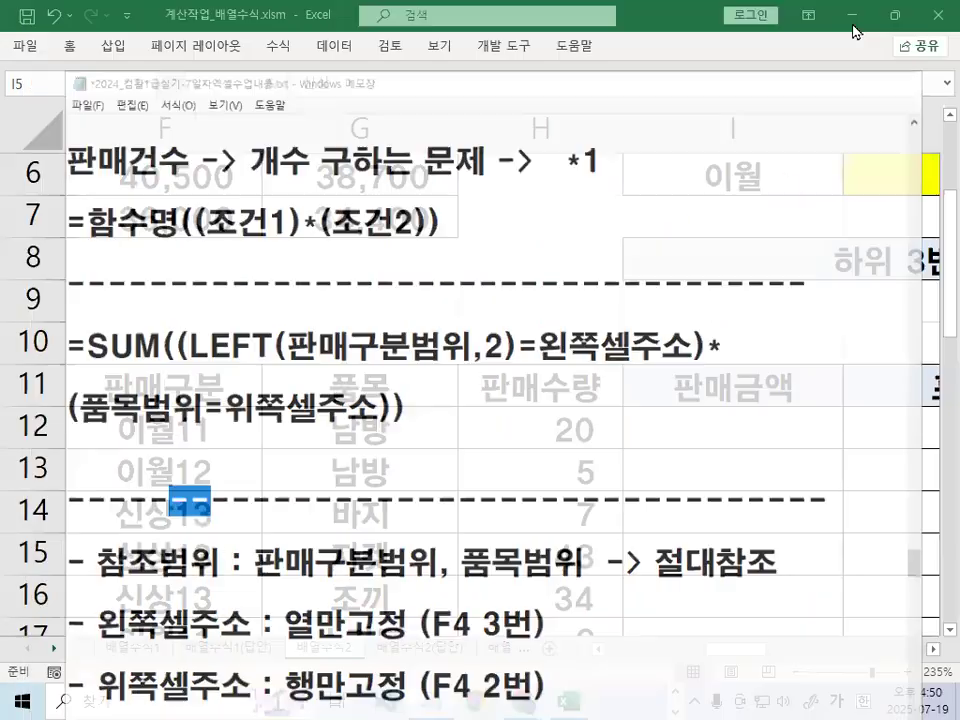
pyautogui.moveTo(200, 430); pyautogui.dragTo(160, 628)
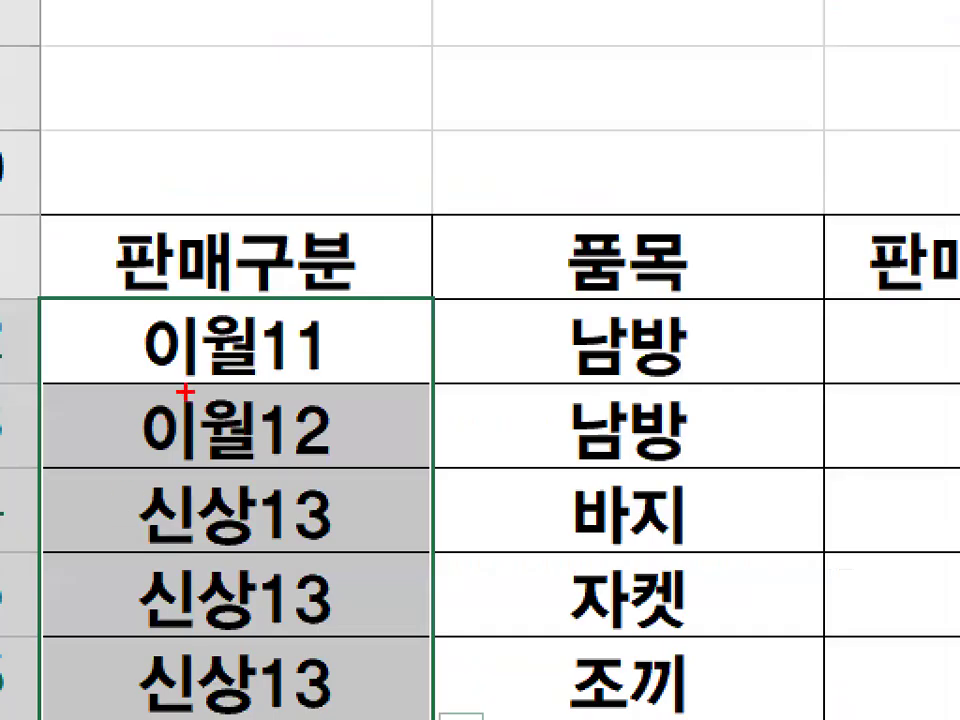
pyautogui.moveTo(266, 445)
pyautogui.mouseDown()
pyautogui.moveTo(268, 536)
pyautogui.moveTo(140, 572)
pyautogui.moveTo(256, 374)
pyautogui.mouseUp()
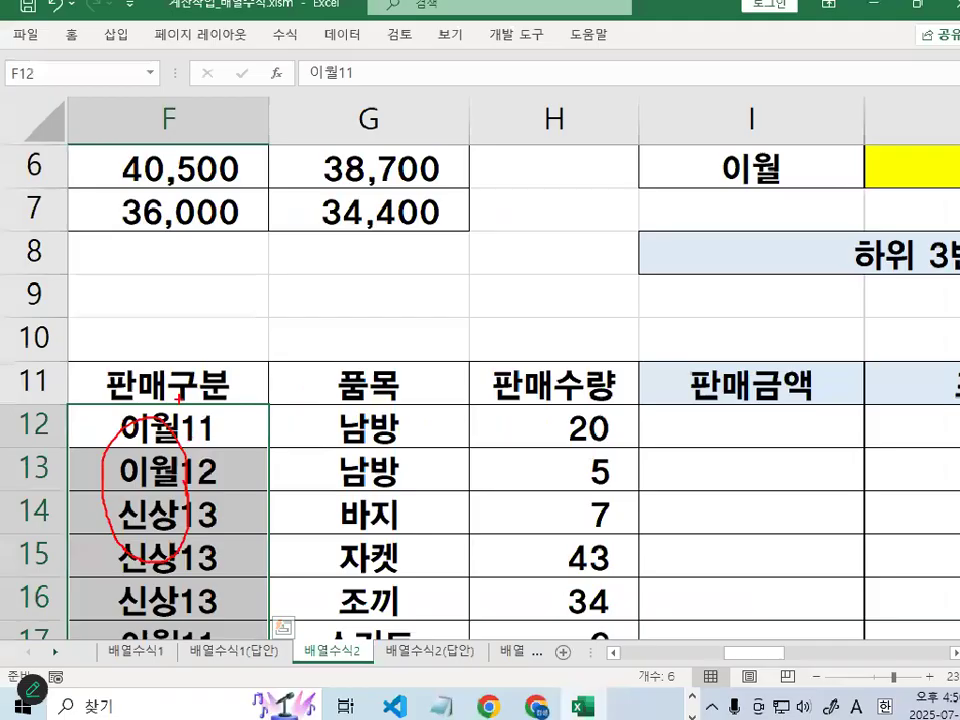
pyautogui.press('Escape')
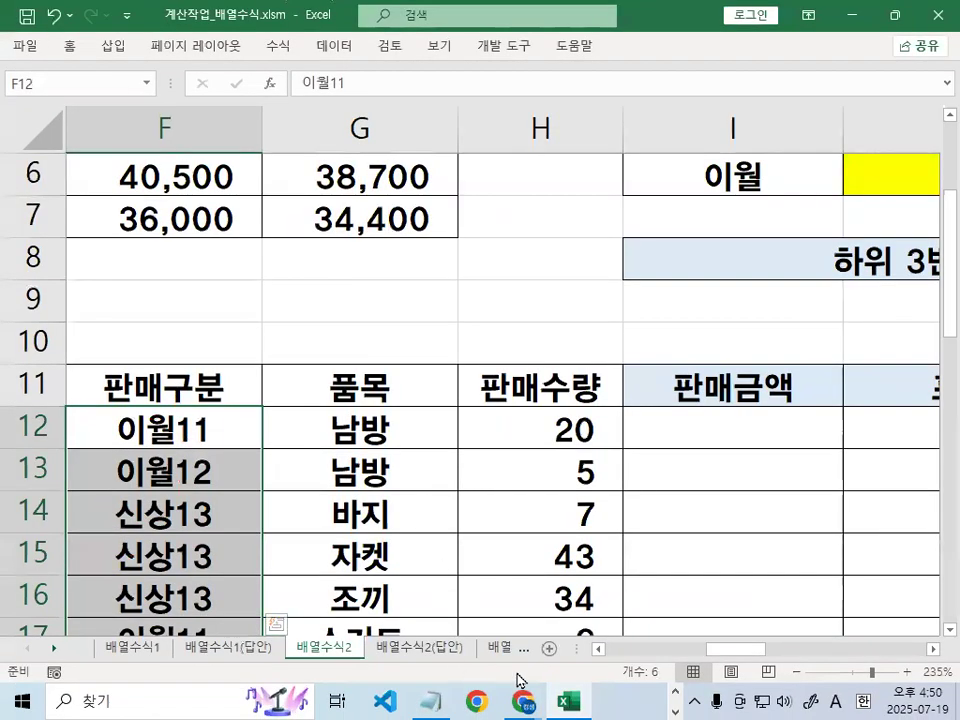
# - Select cell J5, where the 신상 row meets the 바지 column in [표2]
pyautogui.click(568, 700)
pyautogui.click(566, 700)
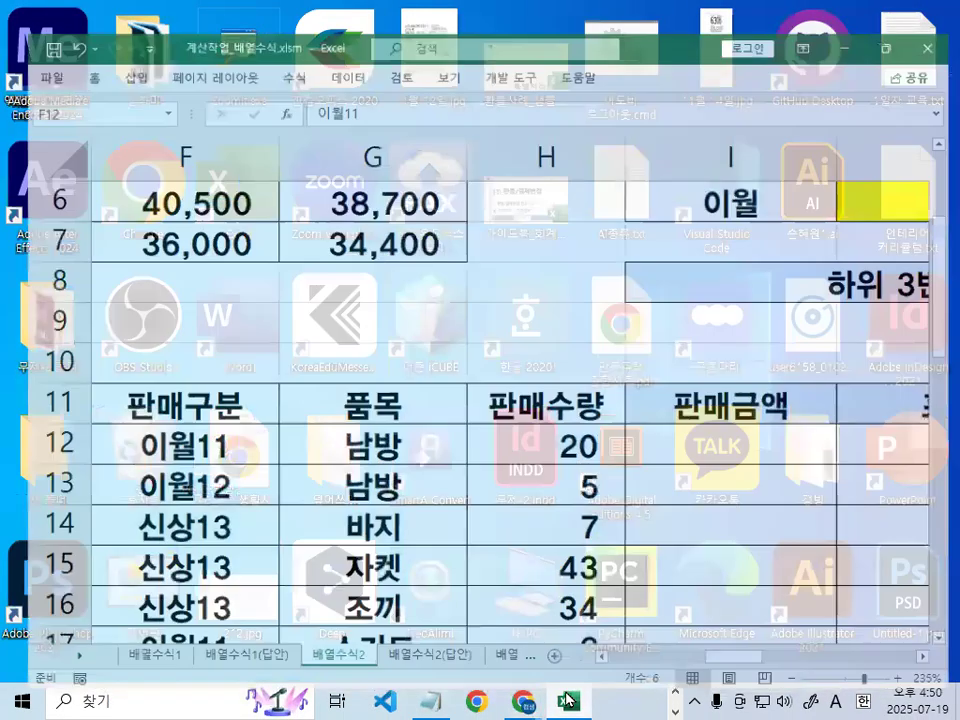
pyautogui.click(484, 455)
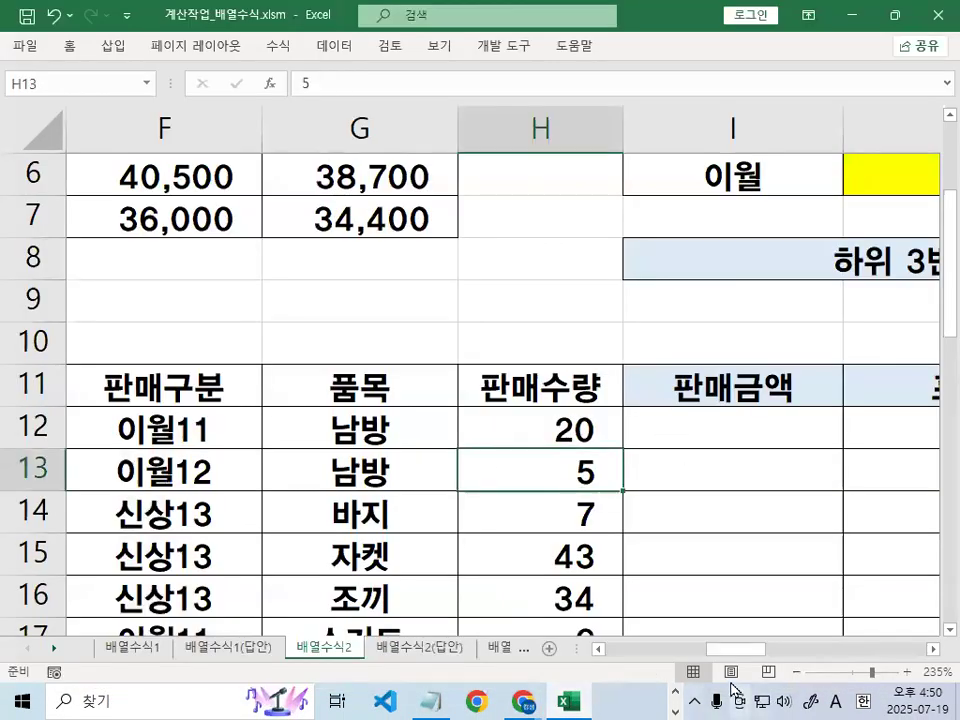
pyautogui.moveTo(746, 651); pyautogui.dragTo(795, 658)
pyautogui.scroll(2, 795, 655)
pyautogui.click(581, 332)
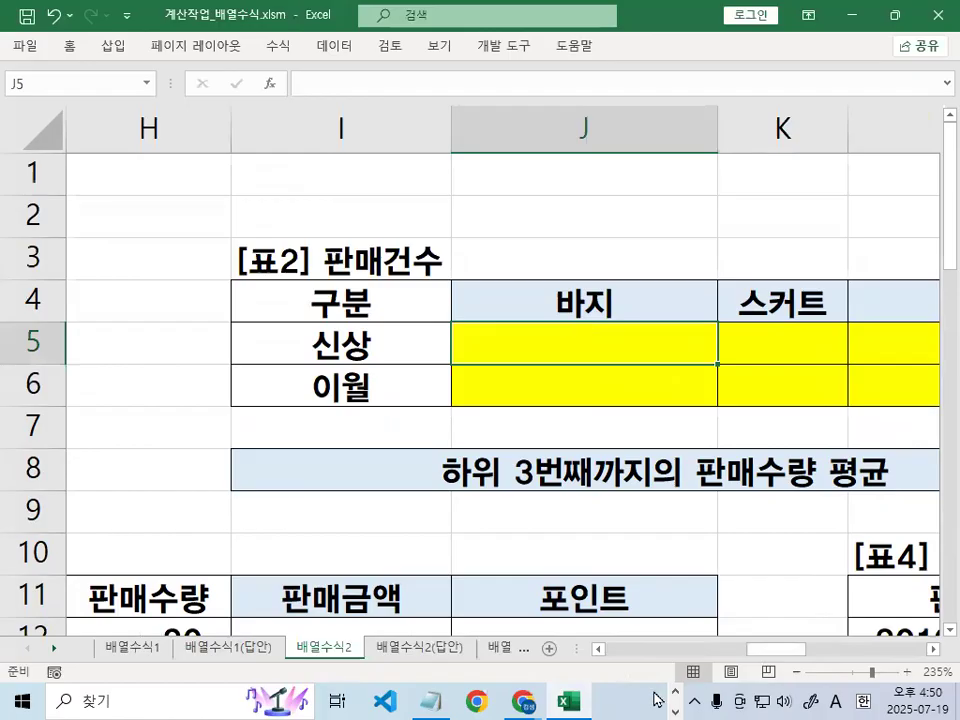
# - Highlight LEFT(판매구분범위 and 왼쪽셀주소 in the Notepad formula, and return to the Excel workbook
pyautogui.click(430, 700)
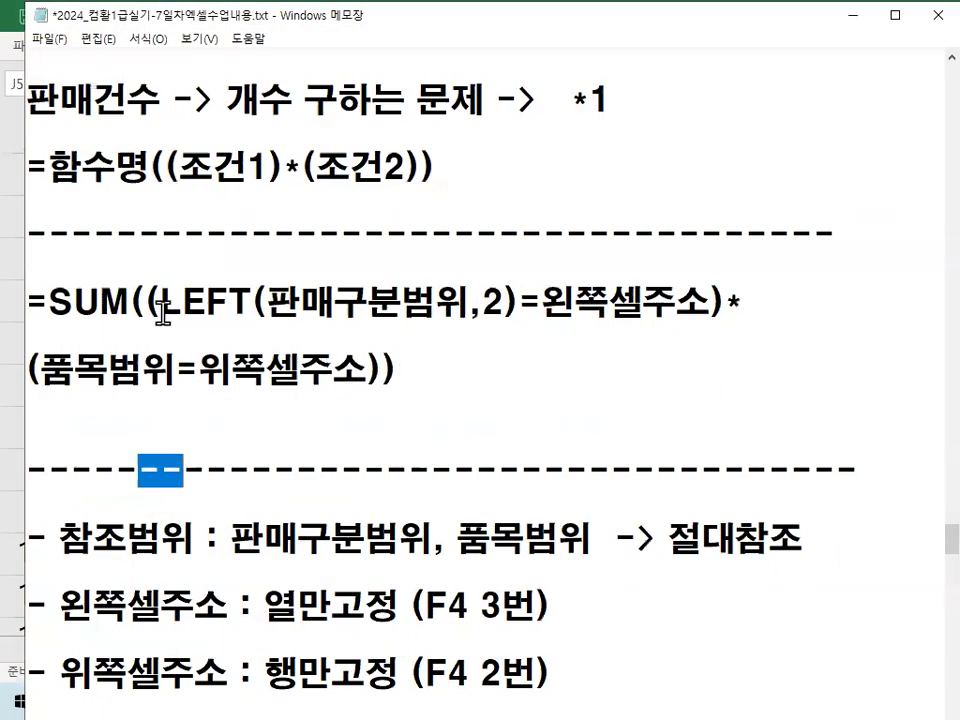
pyautogui.click(161, 314)
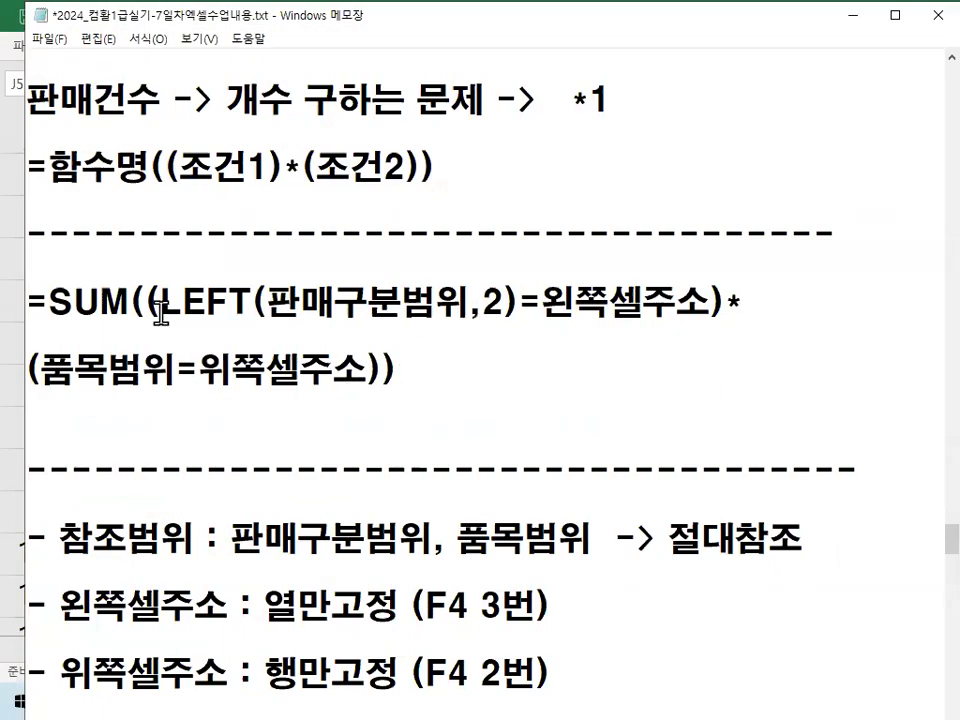
pyautogui.moveTo(166, 310); pyautogui.dragTo(454, 302)
pyautogui.moveTo(518, 302); pyautogui.dragTo(712, 302)
pyautogui.click(851, 15)
# - Draw rightward and downward fill arrows over [표2], circle the 신상 label and write 3 beside it
pyautogui.click(371, 338)
pyautogui.hotkey('ctrl', '2')
pyautogui.moveTo(427, 377)
pyautogui.mouseDown()
pyautogui.moveTo(675, 377)
pyautogui.moveTo(666, 398)
pyautogui.mouseUp()
pyautogui.moveTo(840, 385)
pyautogui.mouseDown()
pyautogui.moveTo(770, 342)
pyautogui.moveTo(812, 382)
pyautogui.mouseUp()
pyautogui.moveTo(896, 355)
pyautogui.mouseDown()
pyautogui.moveTo(896, 445)
pyautogui.moveTo(917, 383)
pyautogui.mouseUp()
pyautogui.moveTo(383, 350)
pyautogui.mouseDown()
pyautogui.moveTo(372, 368)
pyautogui.moveTo(326, 358)
pyautogui.moveTo(165, 423)
pyautogui.mouseUp()
pyautogui.moveTo(110, 355)
pyautogui.mouseDown()
pyautogui.moveTo(150, 395)
pyautogui.moveTo(140, 425)
pyautogui.mouseUp()
# - Write 2 beside the 바지 heading of [표2], circle the headings following it, clear the marks and select J5
pyautogui.moveTo(585, 320)
pyautogui.mouseDown()
pyautogui.moveTo(640, 193)
pyautogui.moveTo(655, 188)
pyautogui.mouseUp()
pyautogui.moveTo(697, 186)
pyautogui.mouseDown()
pyautogui.moveTo(731, 168)
pyautogui.moveTo(790, 206)
pyautogui.mouseUp()
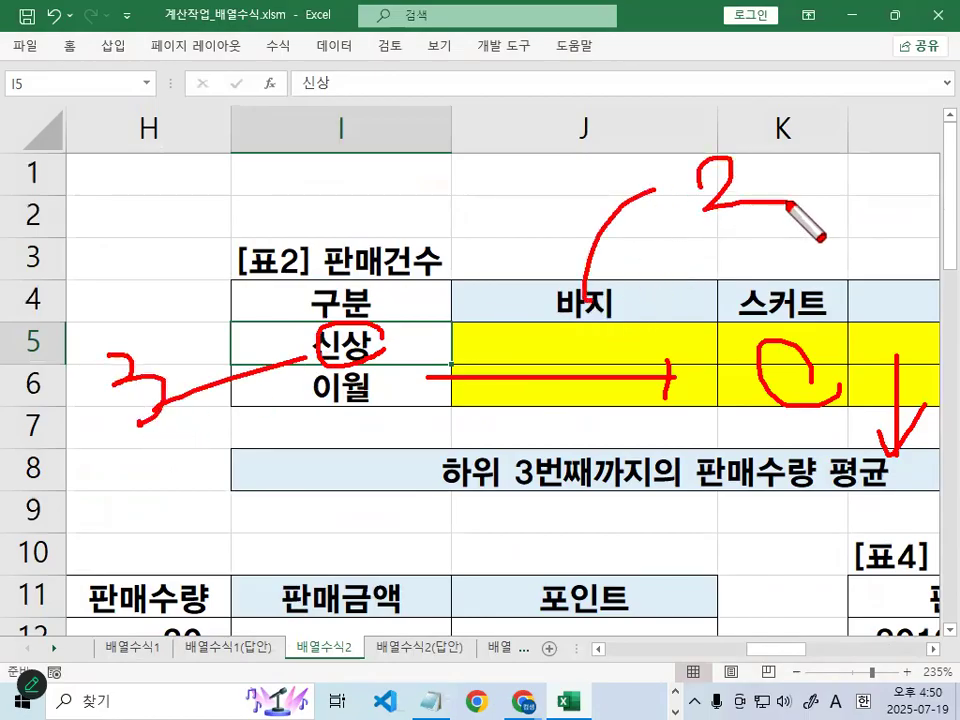
pyautogui.moveTo(780, 292); pyautogui.dragTo(762, 292)
pyautogui.moveTo(910, 280); pyautogui.dragTo(918, 328)
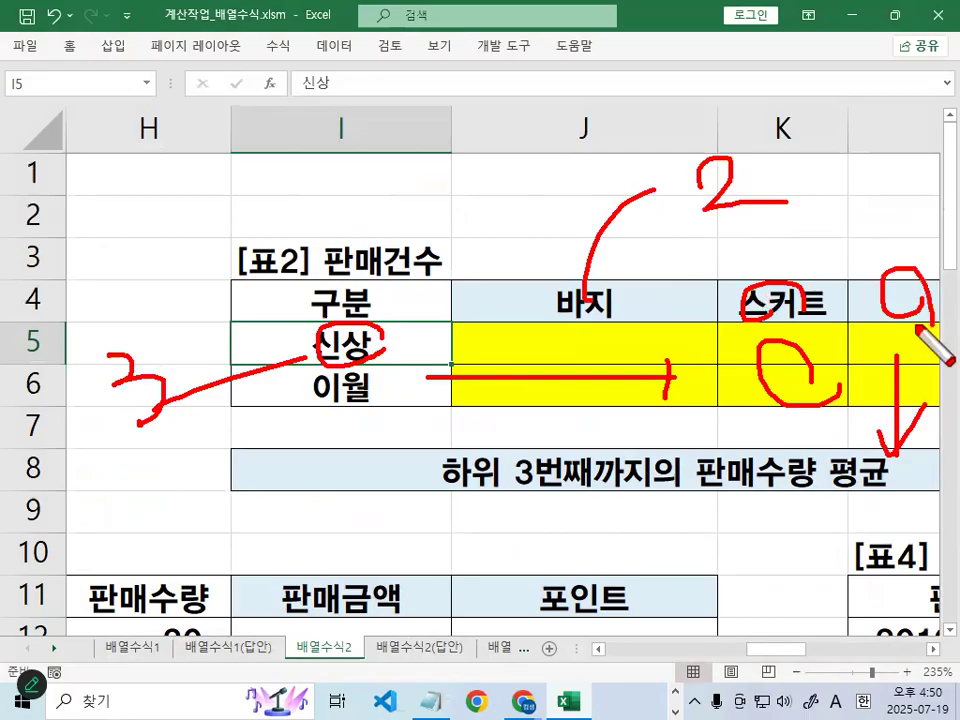
pyautogui.moveTo(410, 326)
pyautogui.mouseDown()
pyautogui.moveTo(418, 347)
pyautogui.moveTo(412, 330)
pyautogui.mouseUp()
pyautogui.moveTo(400, 373); pyautogui.dragTo(429, 392)
pyautogui.press('Escape')
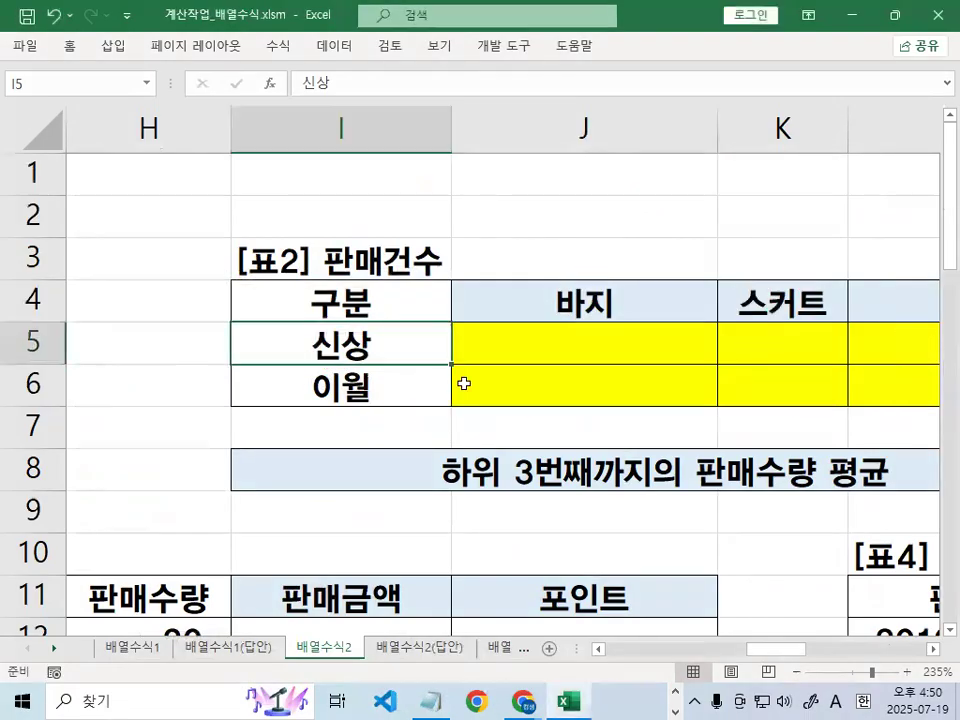
pyautogui.click(555, 353)
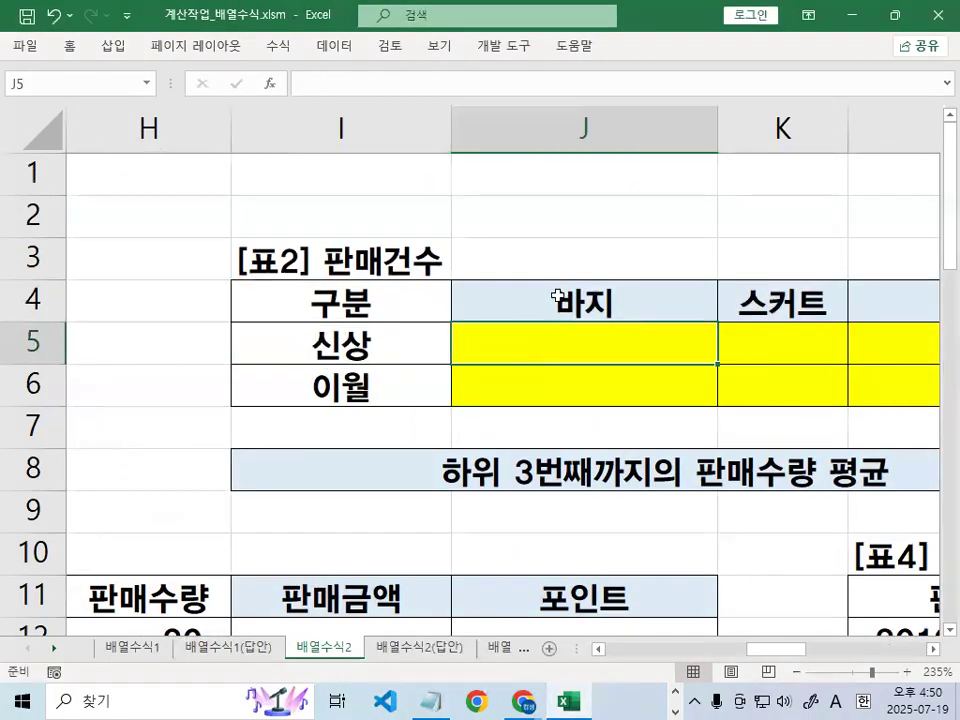
# - Switch to Notepad and highlight the SUM formula's LEFT part, =왼쪽셀주소 and the F4 3번 note
pyautogui.click(430, 700)
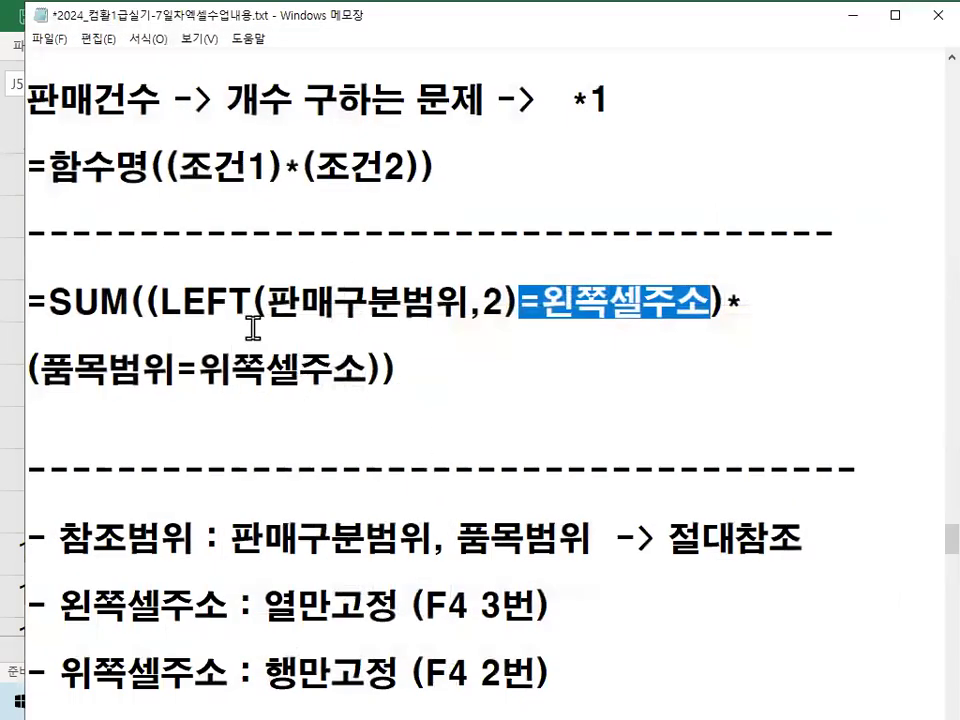
pyautogui.moveTo(33, 302); pyautogui.dragTo(492, 303)
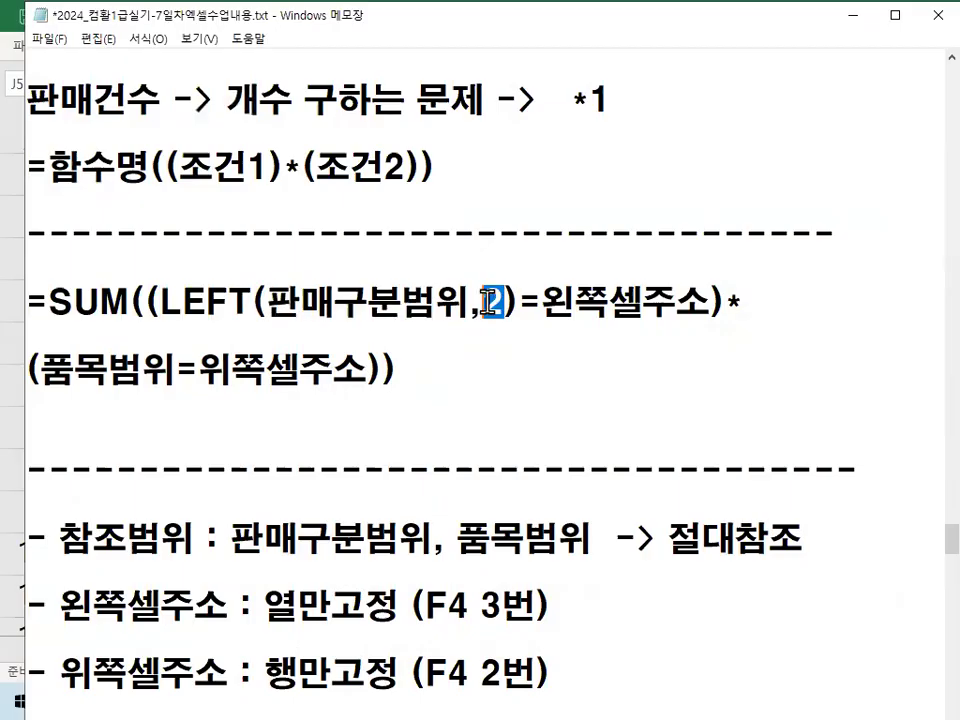
pyautogui.moveTo(516, 303); pyautogui.dragTo(698, 318)
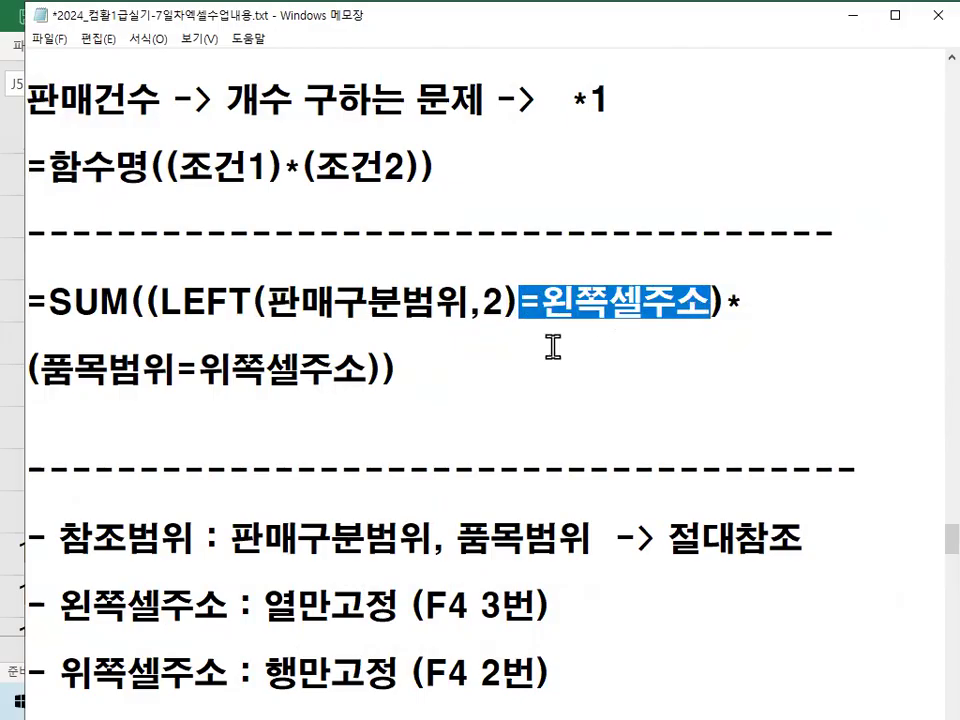
pyautogui.moveTo(405, 618); pyautogui.dragTo(535, 615)
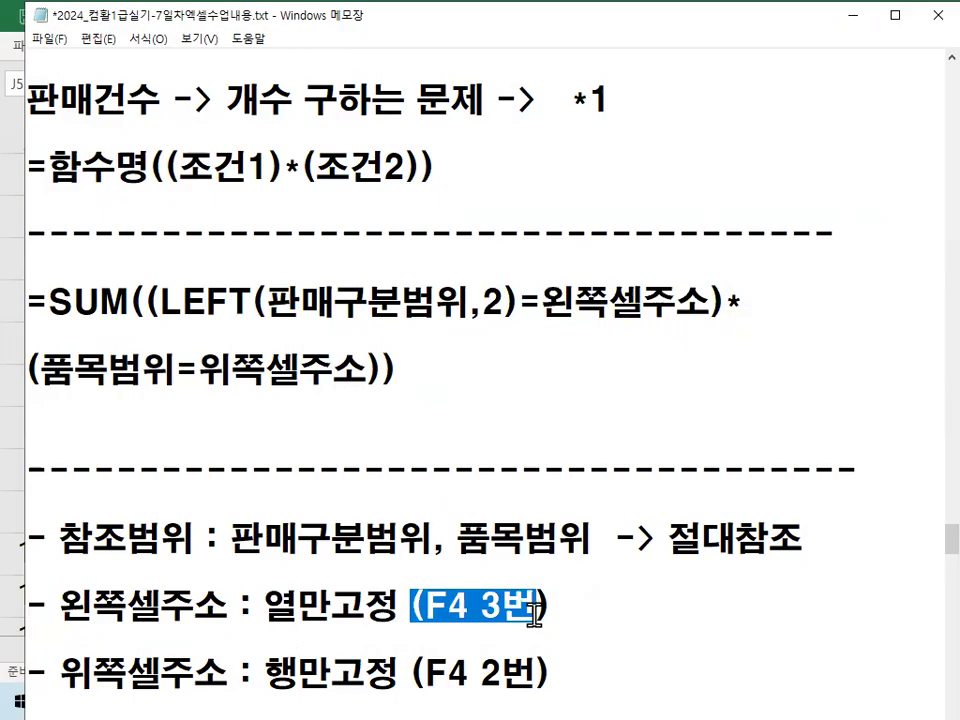
pyautogui.click(668, 312)
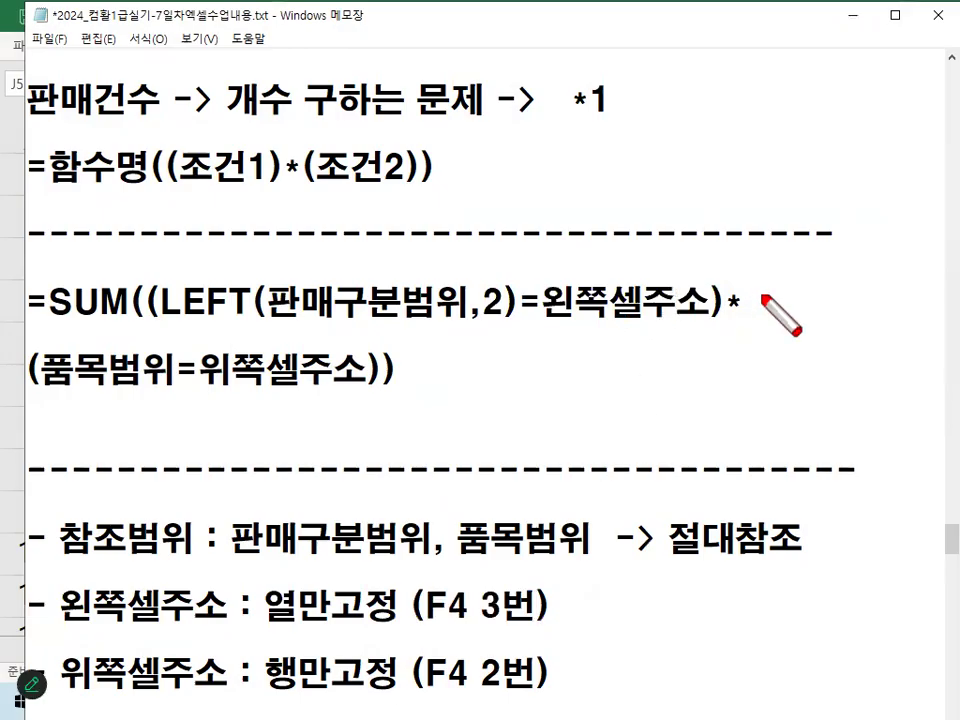
# - Circle the asterisk in the SUM formula, draw brackets around its two conditions and clear the marks
pyautogui.moveTo(763, 300)
pyautogui.mouseDown()
pyautogui.moveTo(752, 330)
pyautogui.moveTo(733, 304)
pyautogui.moveTo(758, 313)
pyautogui.mouseUp()
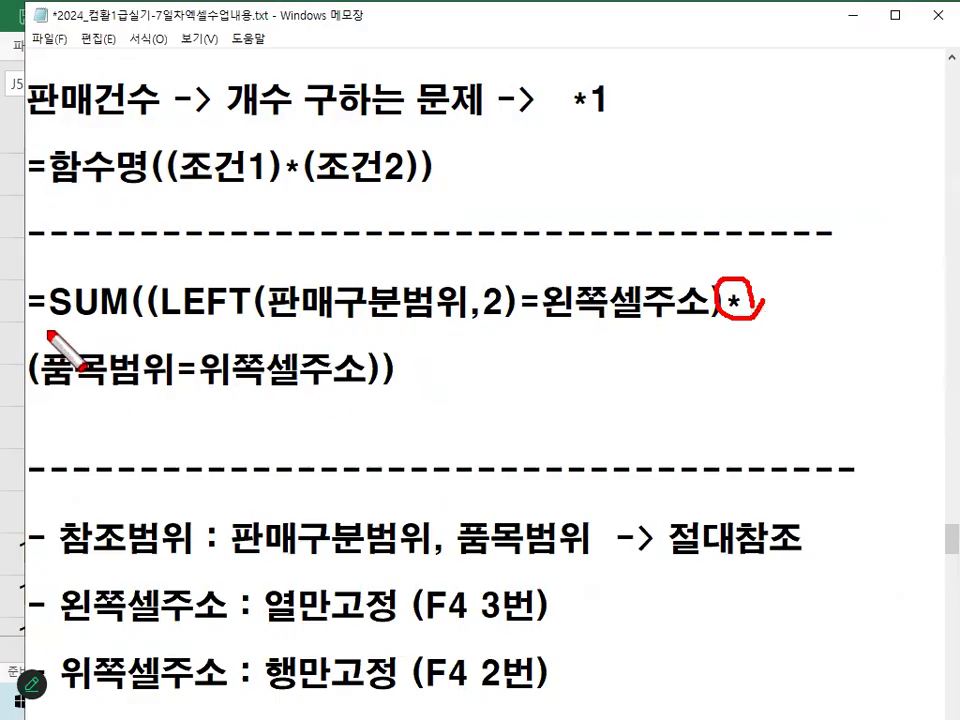
pyautogui.moveTo(47, 331); pyautogui.dragTo(68, 458)
pyautogui.moveTo(350, 325)
pyautogui.mouseDown()
pyautogui.moveTo(372, 396)
pyautogui.moveTo(365, 438)
pyautogui.mouseUp()
pyautogui.moveTo(163, 265); pyautogui.dragTo(163, 322)
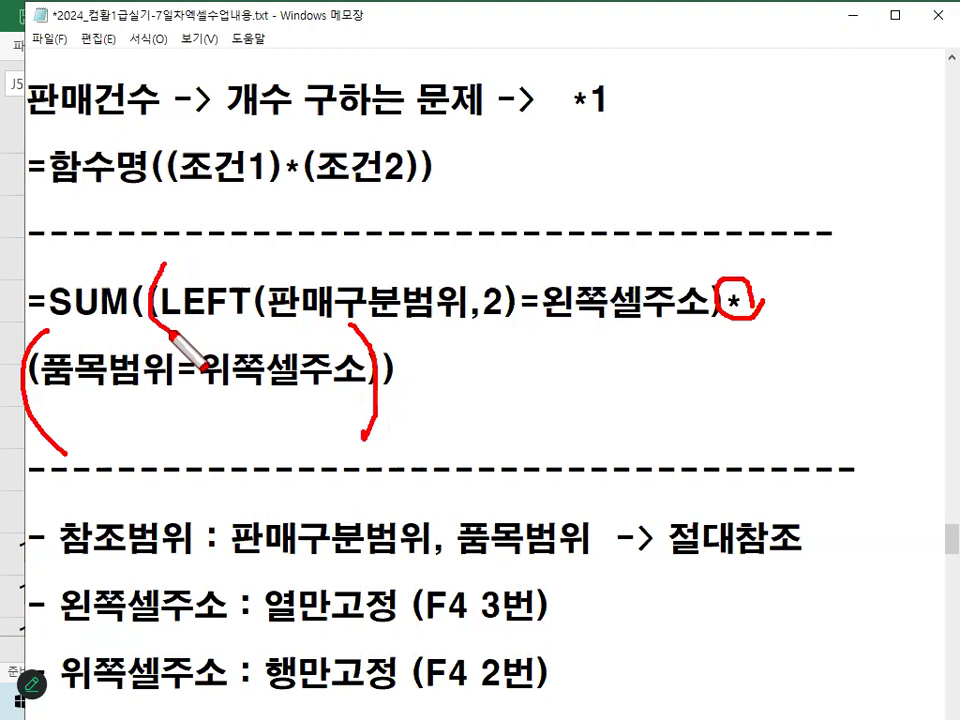
pyautogui.moveTo(684, 248); pyautogui.dragTo(697, 268)
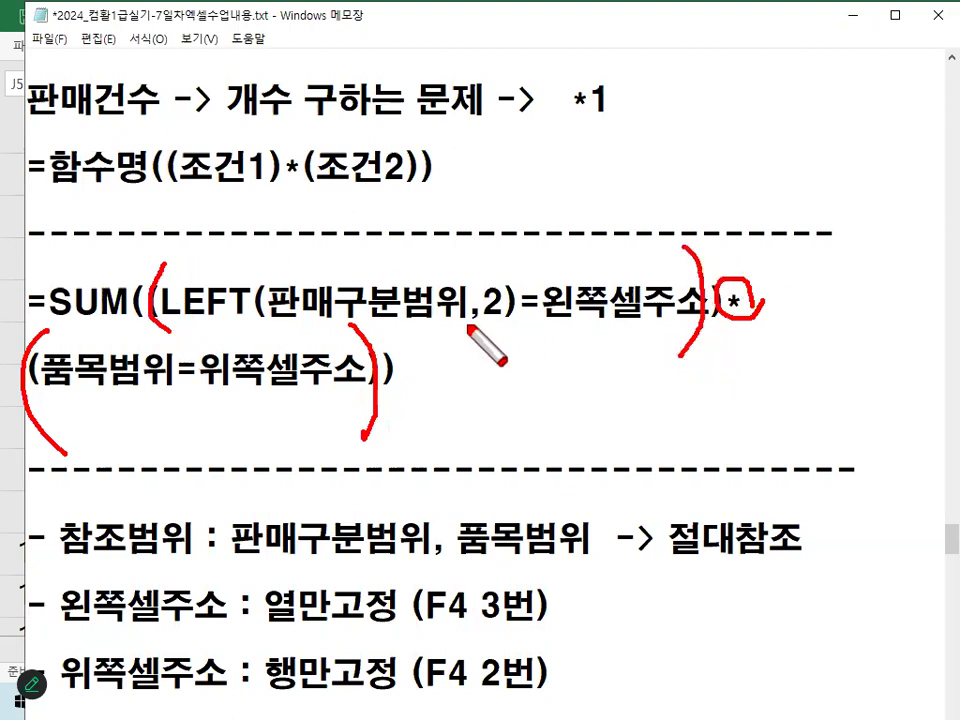
pyautogui.press('Escape')
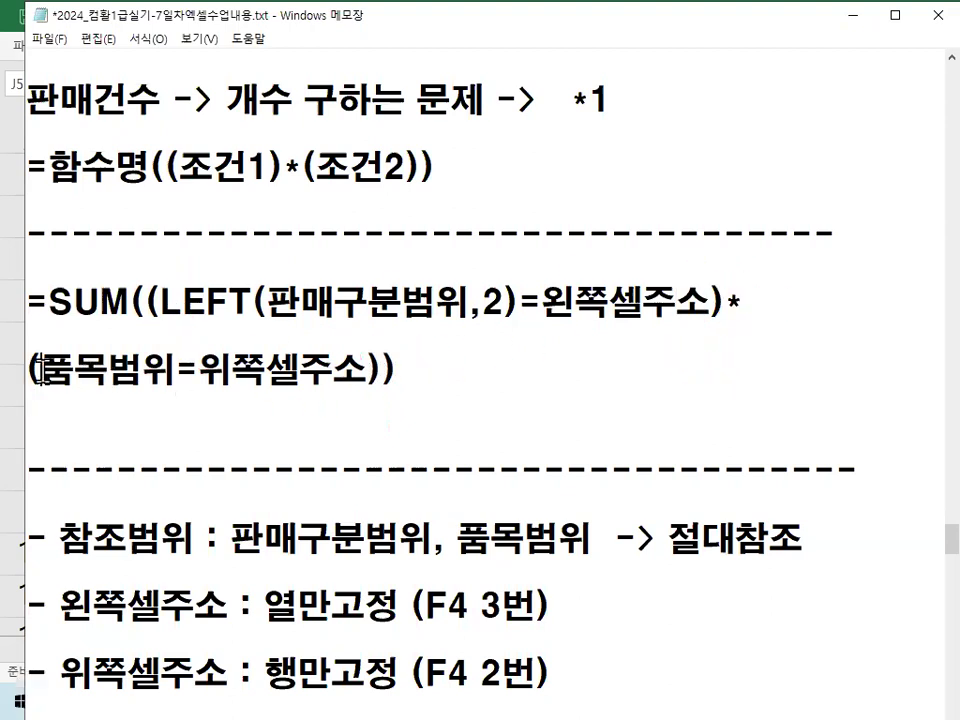
# - Highlight 품목범위 in the Notepad formula, return to Excel and select cells G12:G15 of the 품목 column
pyautogui.moveTo(42, 370); pyautogui.dragTo(178, 370)
pyautogui.click(851, 15)
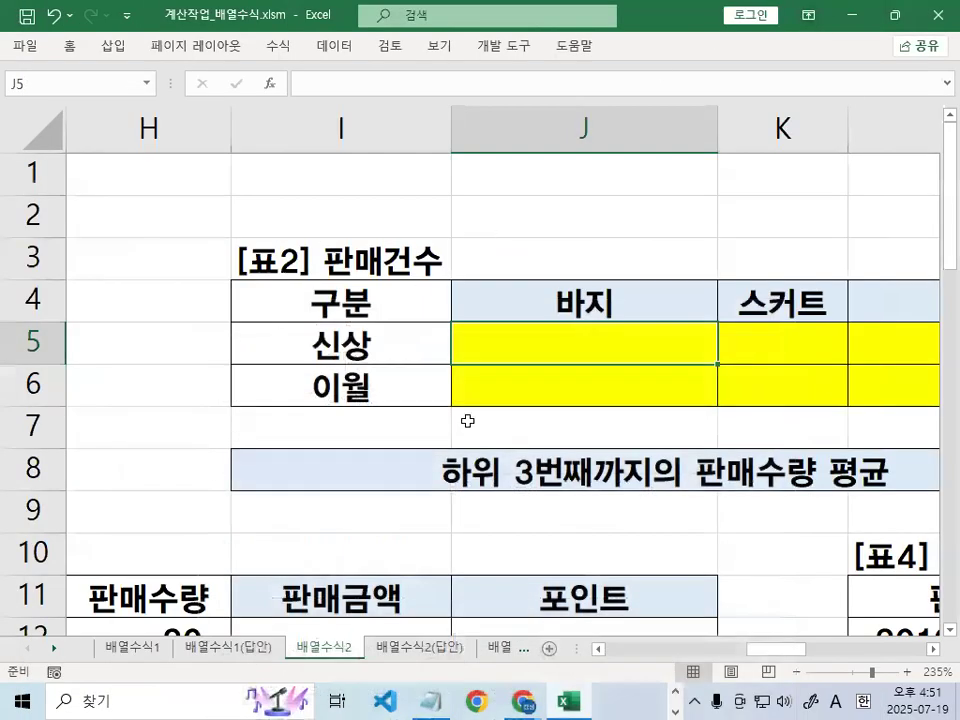
pyautogui.scroll(-2, 467, 421)
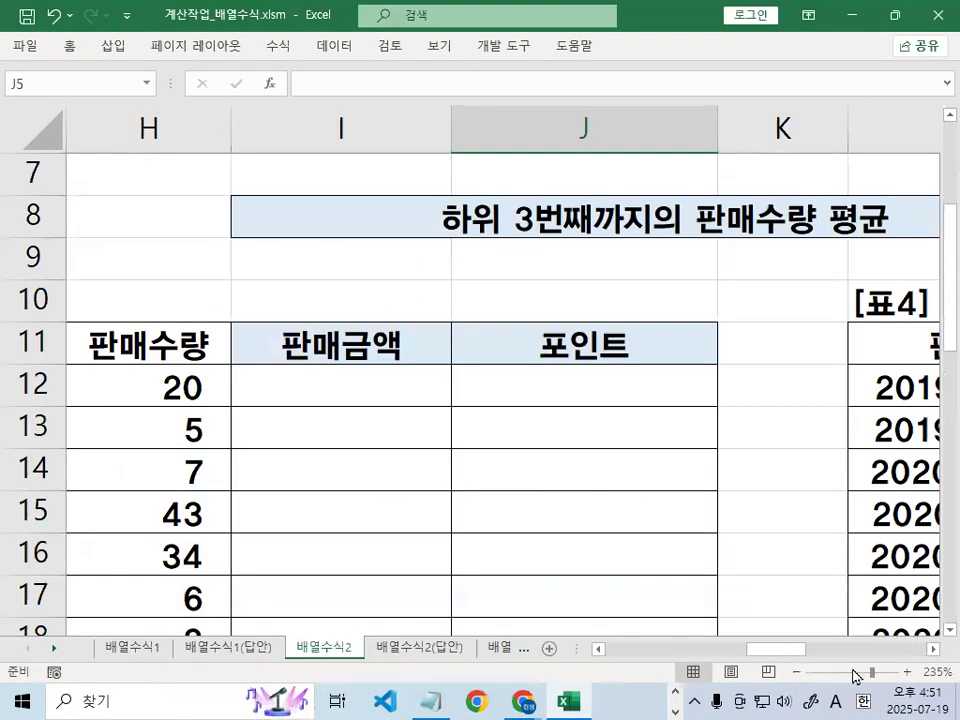
pyautogui.moveTo(789, 655); pyautogui.dragTo(750, 649)
pyautogui.moveTo(306, 400); pyautogui.dragTo(338, 532)
pyautogui.moveTo(441, 494)
pyautogui.mouseDown()
pyautogui.moveTo(353, 556)
pyautogui.moveTo(412, 451)
pyautogui.mouseUp()
pyautogui.press('Escape')
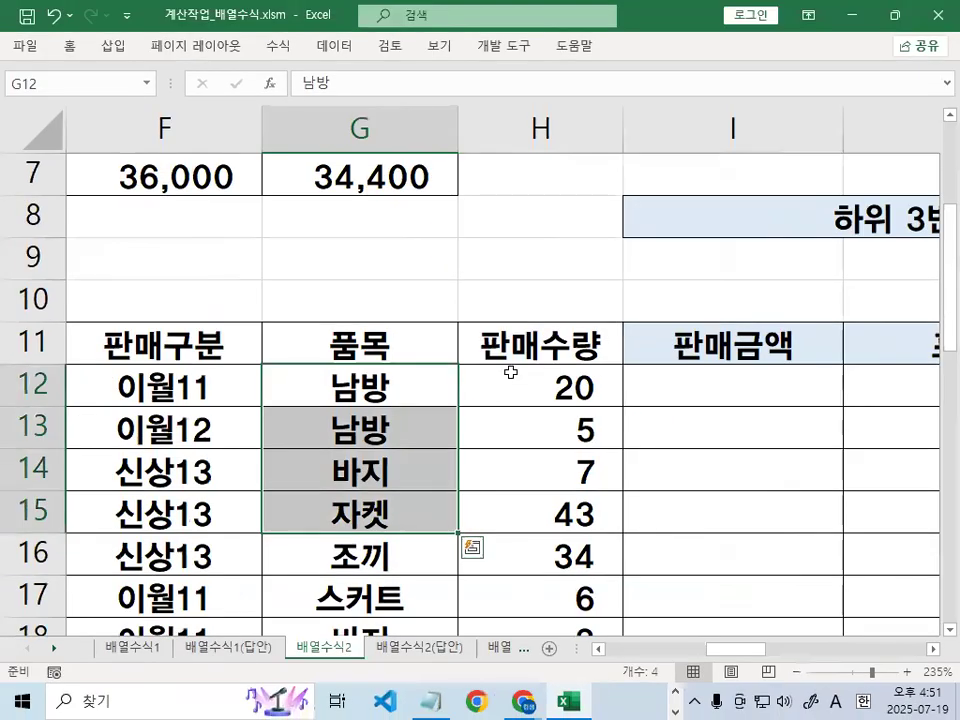
# - Select cell J5 in [표2] and highlight 위쪽셀주소 in the Notepad formula
pyautogui.click(495, 420)
pyautogui.moveTo(756, 652); pyautogui.dragTo(799, 647)
pyautogui.scroll(2, 793, 627)
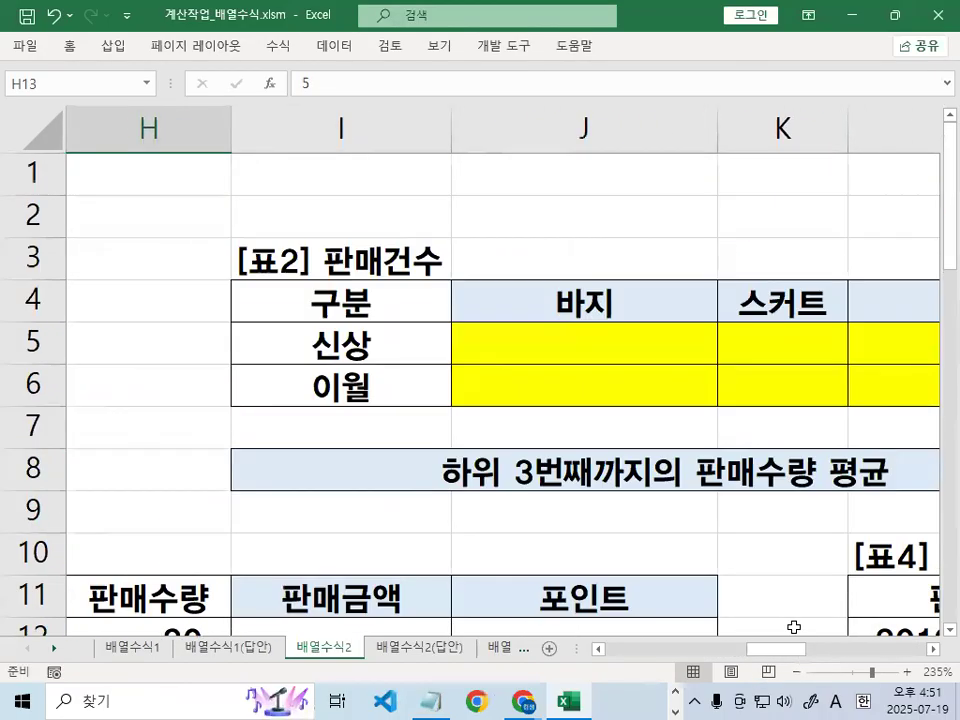
pyautogui.click(662, 364)
pyautogui.hotkey('alt', 'Tab')
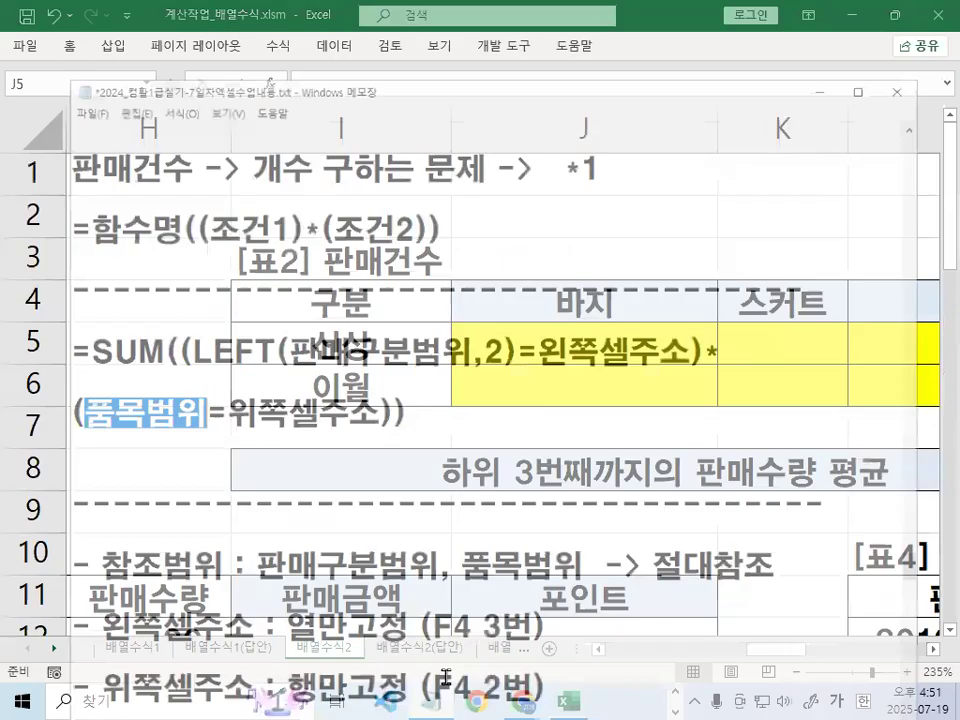
pyautogui.press('Home')
pyautogui.moveTo(204, 366); pyautogui.dragTo(376, 366)
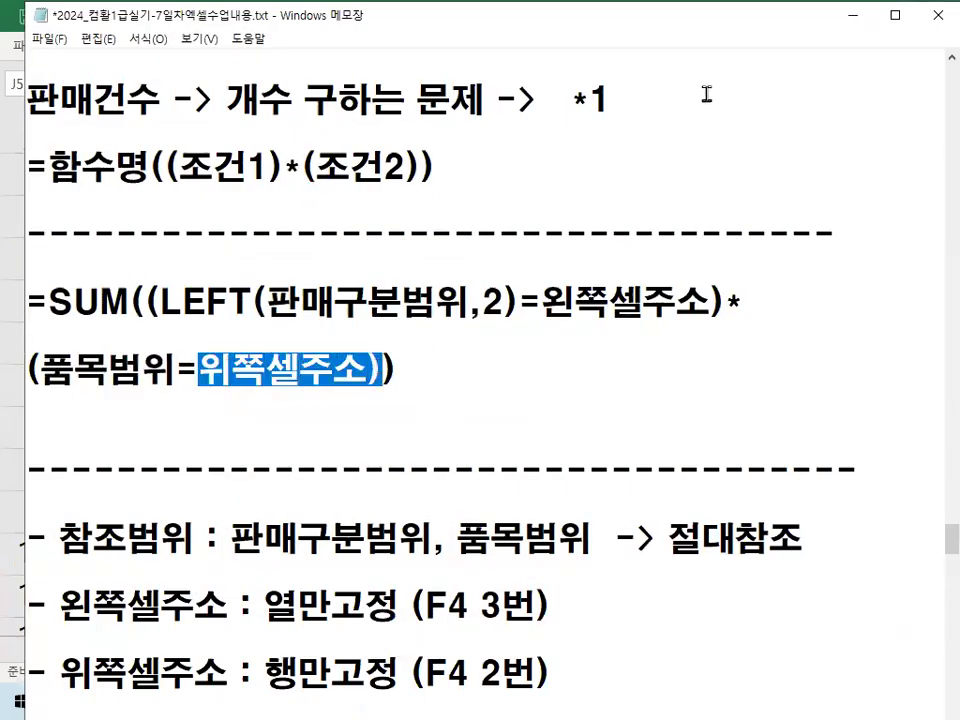
# - Return to the Excel workbook, select the 바지 heading in J4, draw a mark from it and clear the mark
pyautogui.click(850, 16)
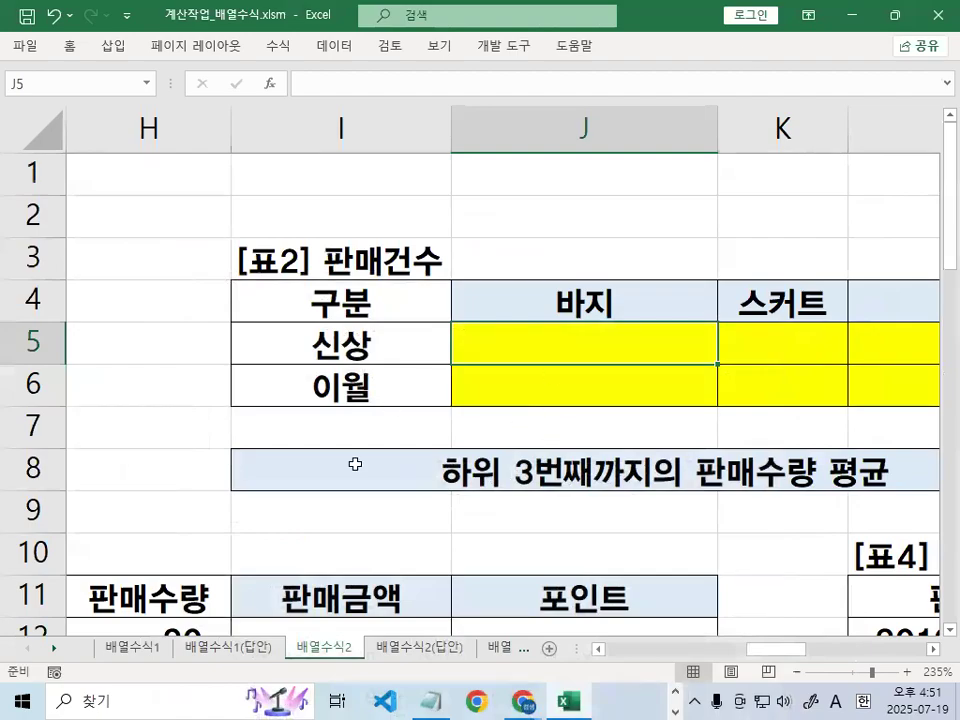
pyautogui.scroll(-1, 355, 463)
pyautogui.click(560, 178)
pyautogui.hotkey('ctrl', '2')
pyautogui.moveTo(562, 193)
pyautogui.mouseDown()
pyautogui.moveTo(257, 505)
pyautogui.moveTo(253, 497)
pyautogui.mouseUp()
pyautogui.press('Escape')
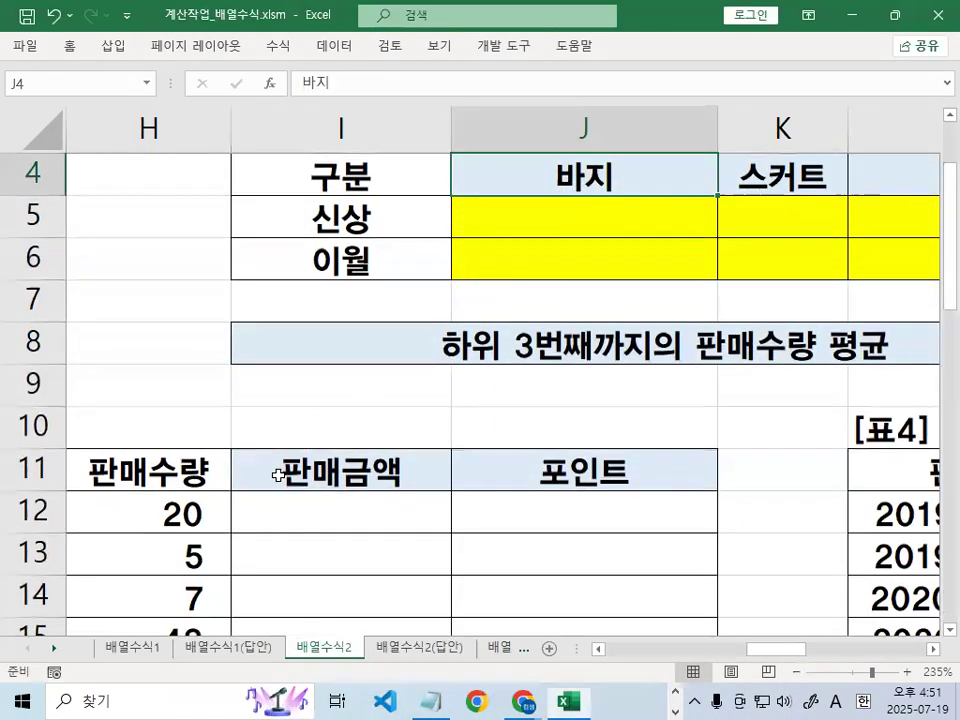
# - Try ending the Notepad SUM formula with ,1 and with *1, and remove both additions
pyautogui.hotkey('alt', 'Tab')
pyautogui.click(552, 396)
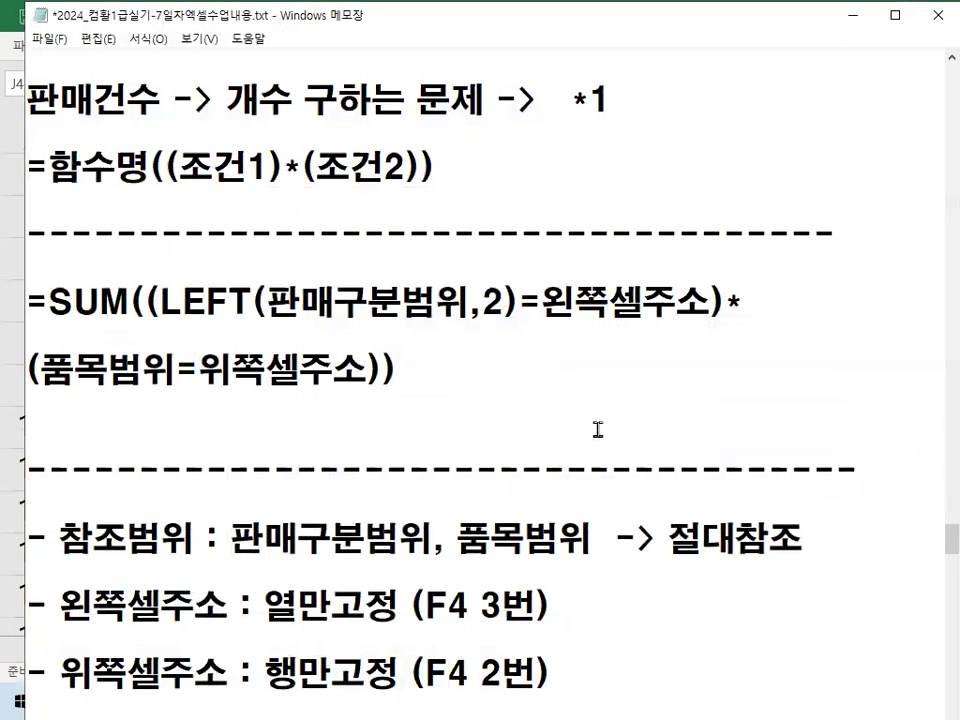
pyautogui.write(',1')
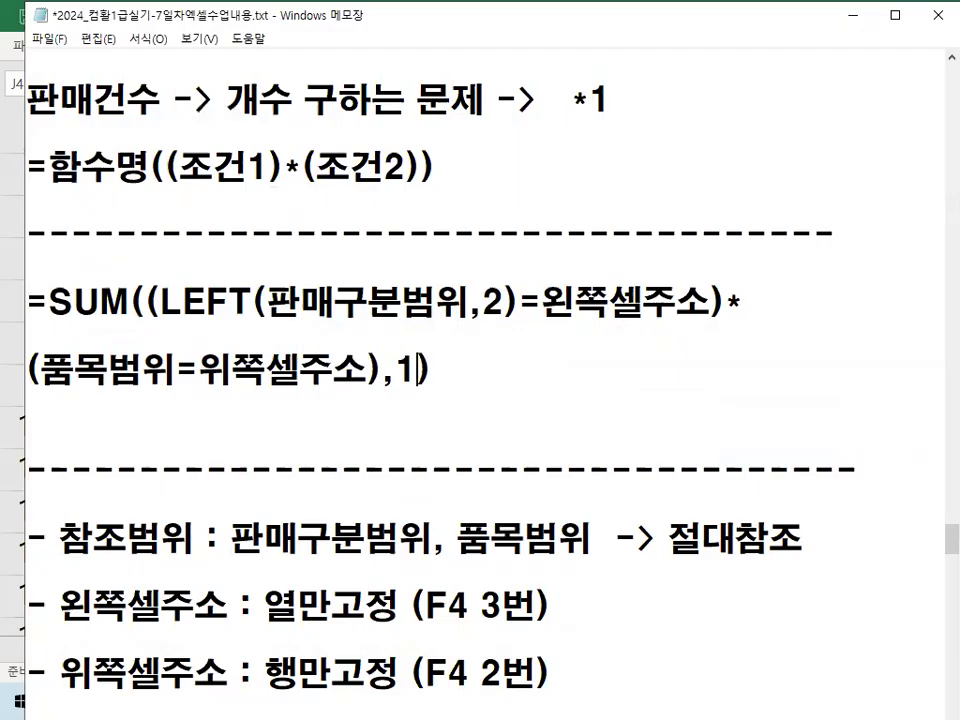
pyautogui.press('BackSpace')
pyautogui.press('BackSpace')
pyautogui.write('*1')
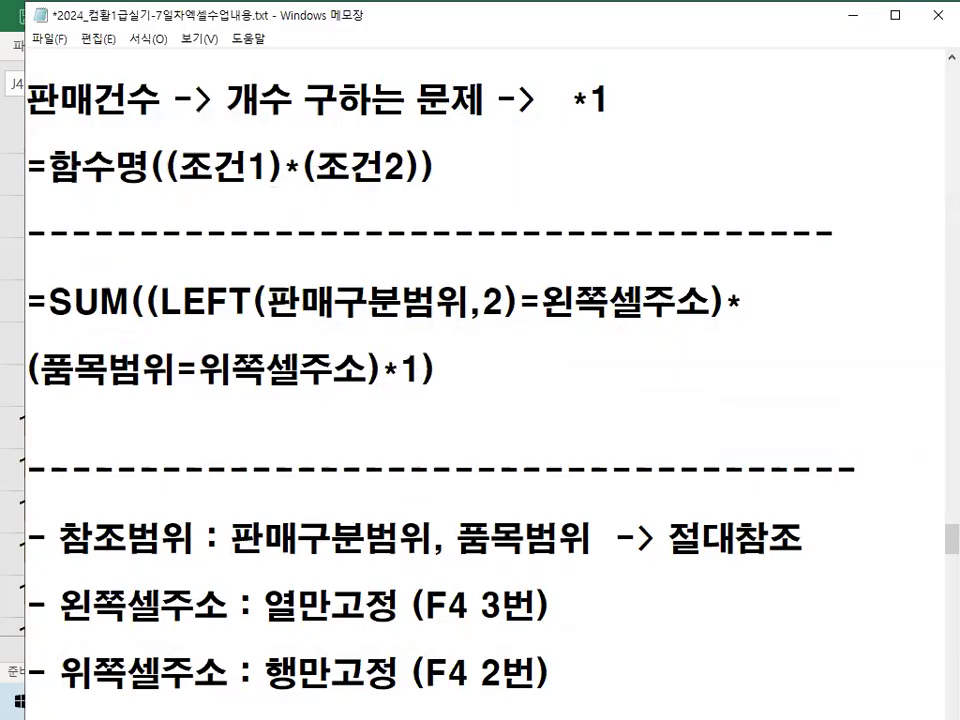
pyautogui.hotkey('shift', 'Left')
pyautogui.hotkey('shift', 'Left')
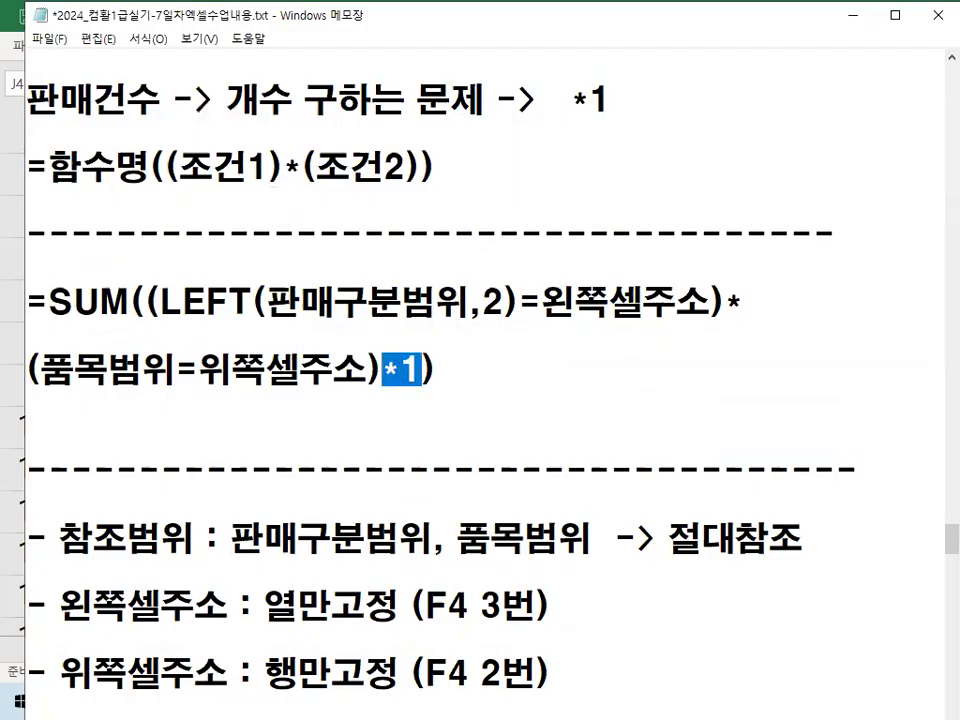
pyautogui.press('BackSpace')
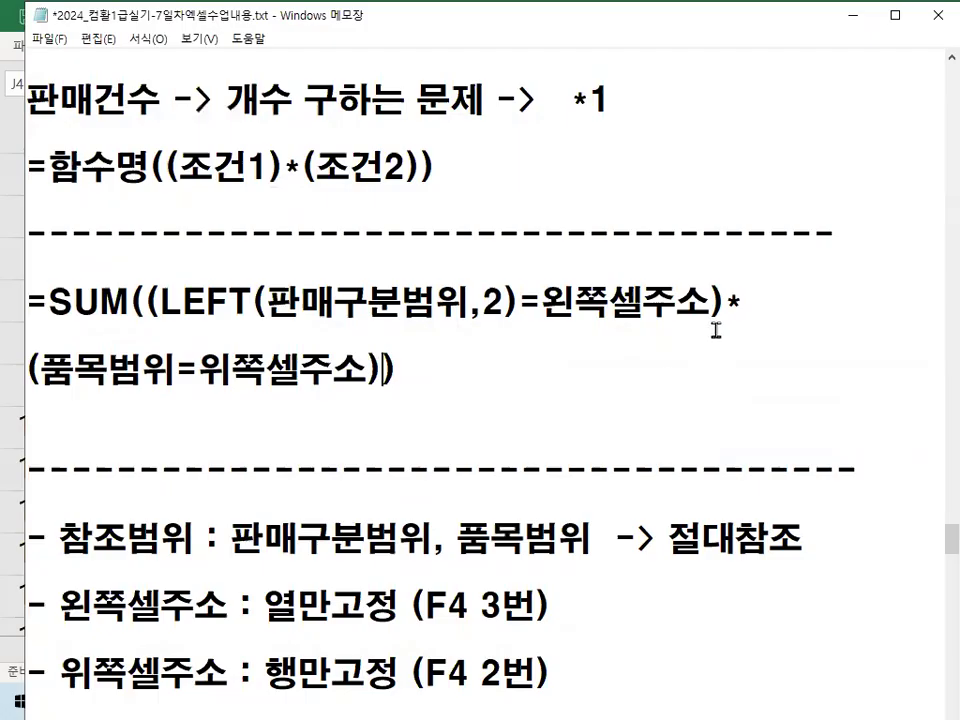
# - Underline 판매구분범위 in the SUM formula, and the 참조범위 label, 품목범위 and 절대참조 in the reference notes
pyautogui.hotkey('ctrl', '2')
pyautogui.moveTo(268, 318); pyautogui.dragTo(439, 323)
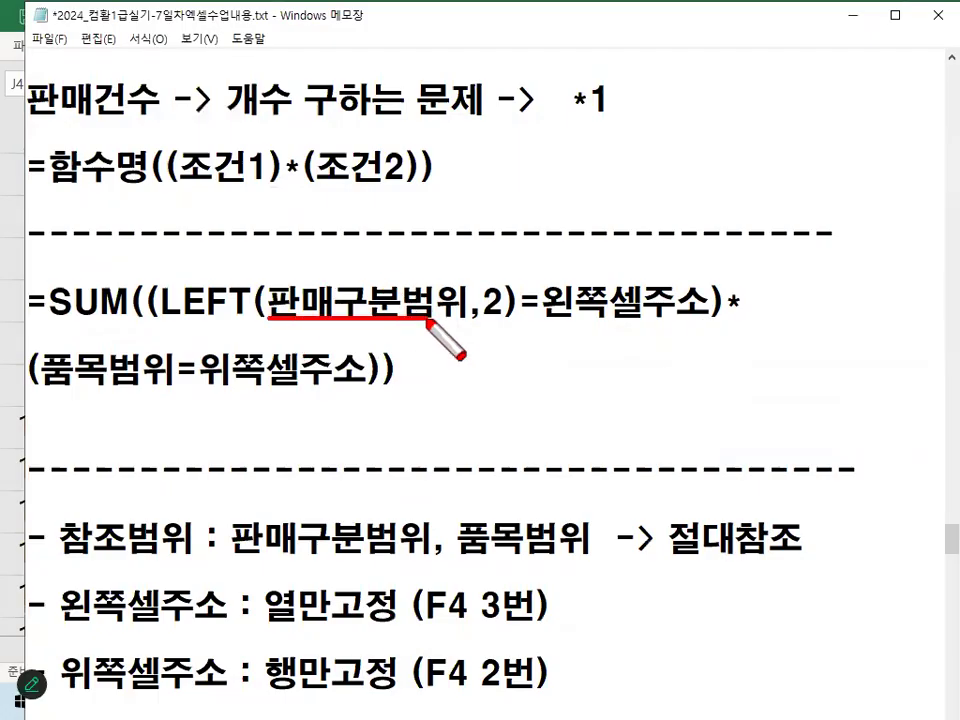
pyautogui.press('Escape')
pyautogui.scroll(-3, 586, 674)
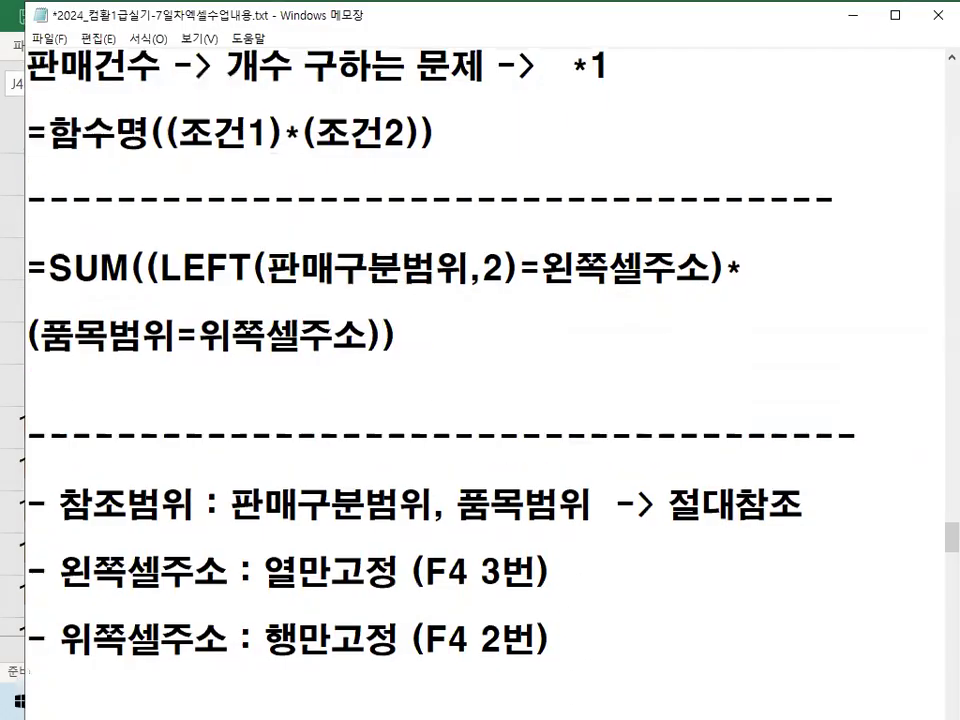
pyautogui.hotkey('ctrl', '2')
pyautogui.moveTo(270, 153); pyautogui.dragTo(435, 153)
pyautogui.moveTo(187, 401); pyautogui.dragTo(336, 401)
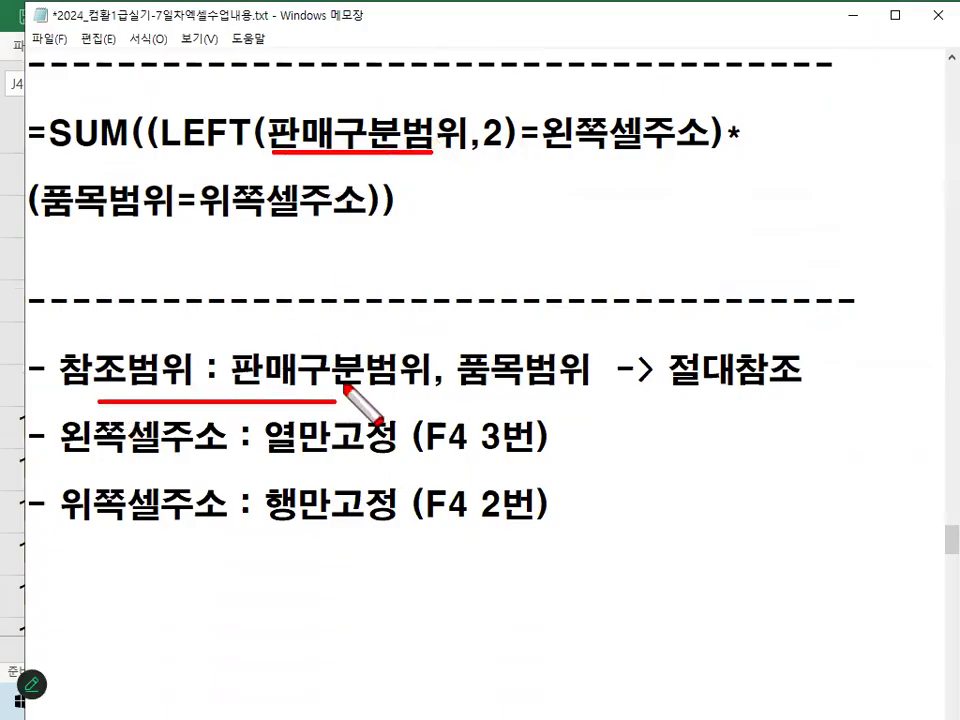
pyautogui.moveTo(693, 401); pyautogui.dragTo(817, 401)
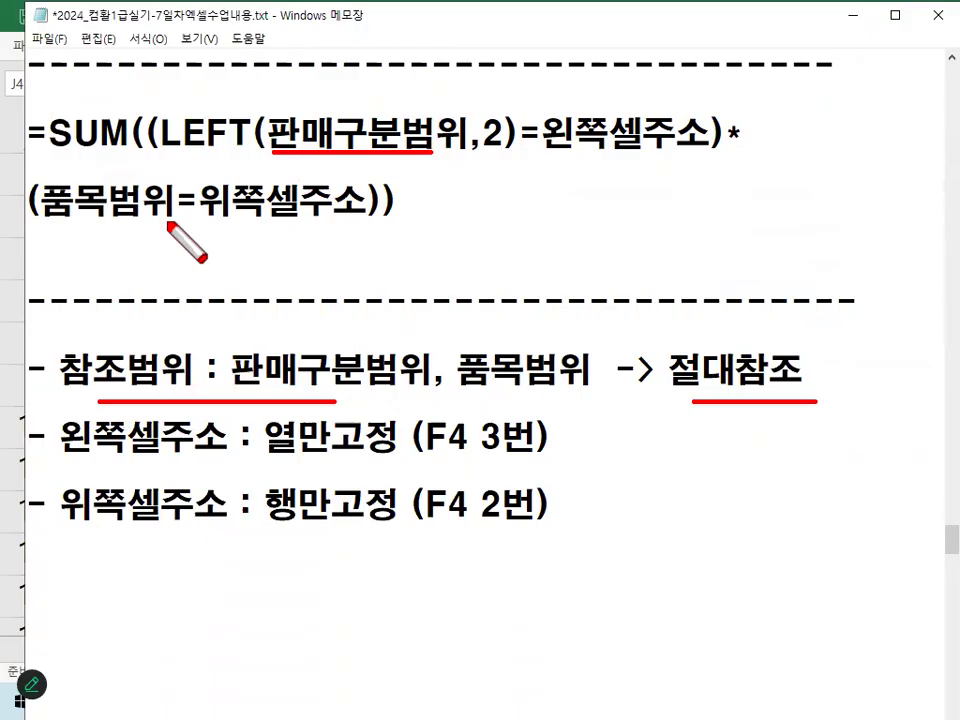
pyautogui.moveTo(468, 385); pyautogui.dragTo(583, 384)
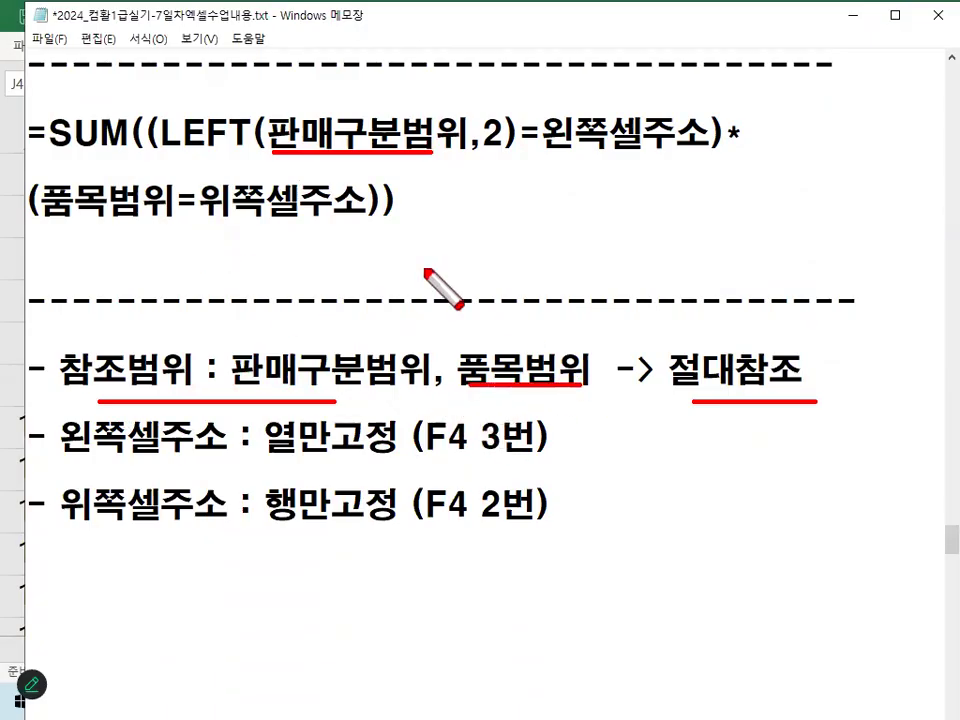
# - Underline 품목범위 in the formula and circle both of its ranges and the 절대참조 note
pyautogui.moveTo(26, 229); pyautogui.dragTo(158, 229)
pyautogui.moveTo(330, 112)
pyautogui.mouseDown()
pyautogui.moveTo(328, 99)
pyautogui.moveTo(372, 140)
pyautogui.mouseUp()
pyautogui.moveTo(138, 166); pyautogui.dragTo(170, 205)
pyautogui.moveTo(665, 340); pyautogui.dragTo(828, 398)
# - Underline the 왼쪽셀주소, F4 3번 and 위쪽셀주소 notes, circle both cell addresses in the formula and clear all marks
pyautogui.moveTo(38, 463); pyautogui.dragTo(226, 461)
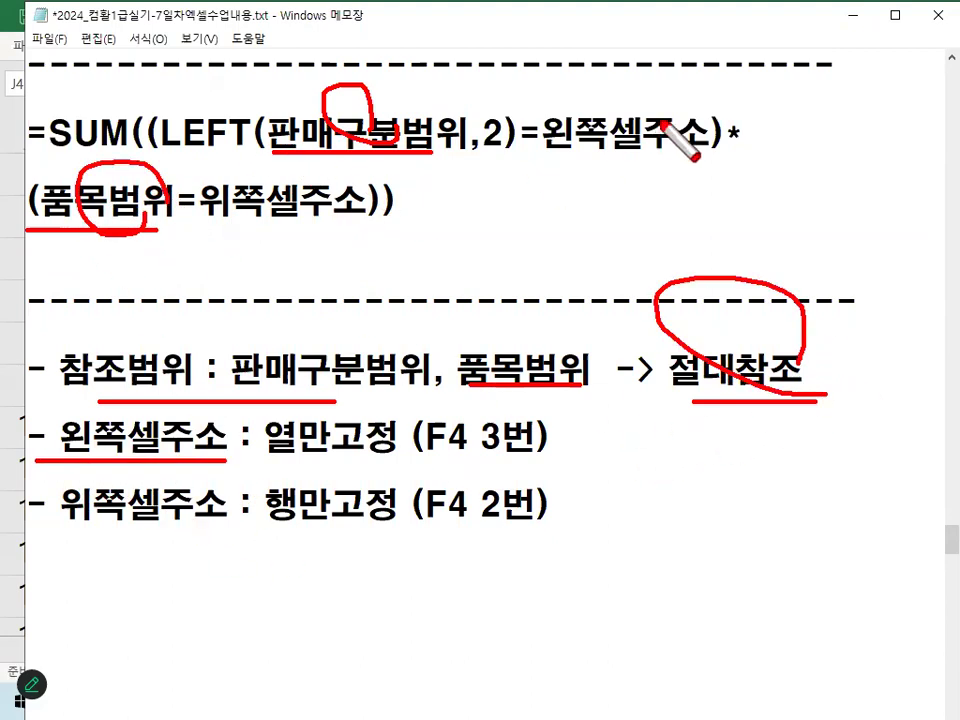
pyautogui.moveTo(645, 100)
pyautogui.mouseDown()
pyautogui.moveTo(598, 128)
pyautogui.moveTo(599, 157)
pyautogui.mouseUp()
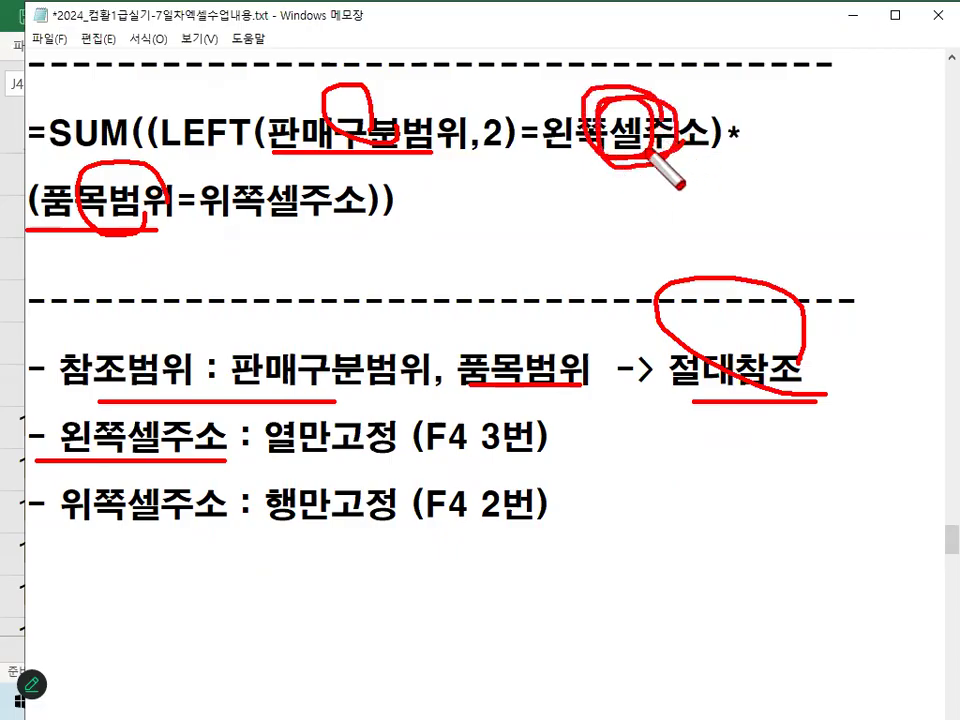
pyautogui.moveTo(401, 455); pyautogui.dragTo(553, 460)
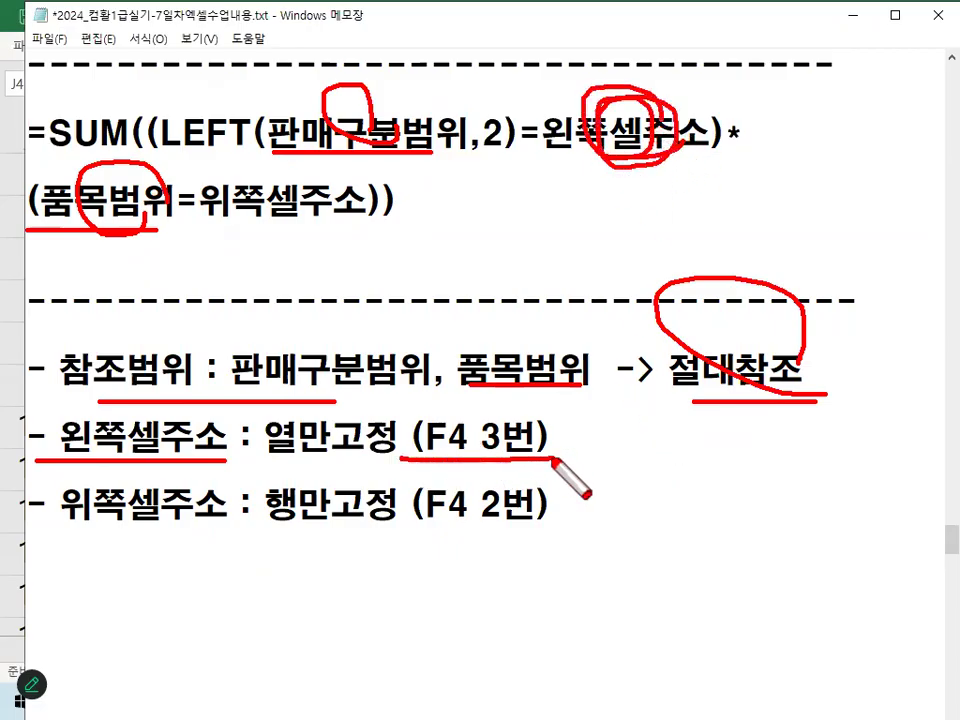
pyautogui.moveTo(317, 197)
pyautogui.mouseDown()
pyautogui.moveTo(253, 248)
pyautogui.moveTo(310, 165)
pyautogui.mouseUp()
pyautogui.moveTo(78, 534); pyautogui.dragTo(323, 527)
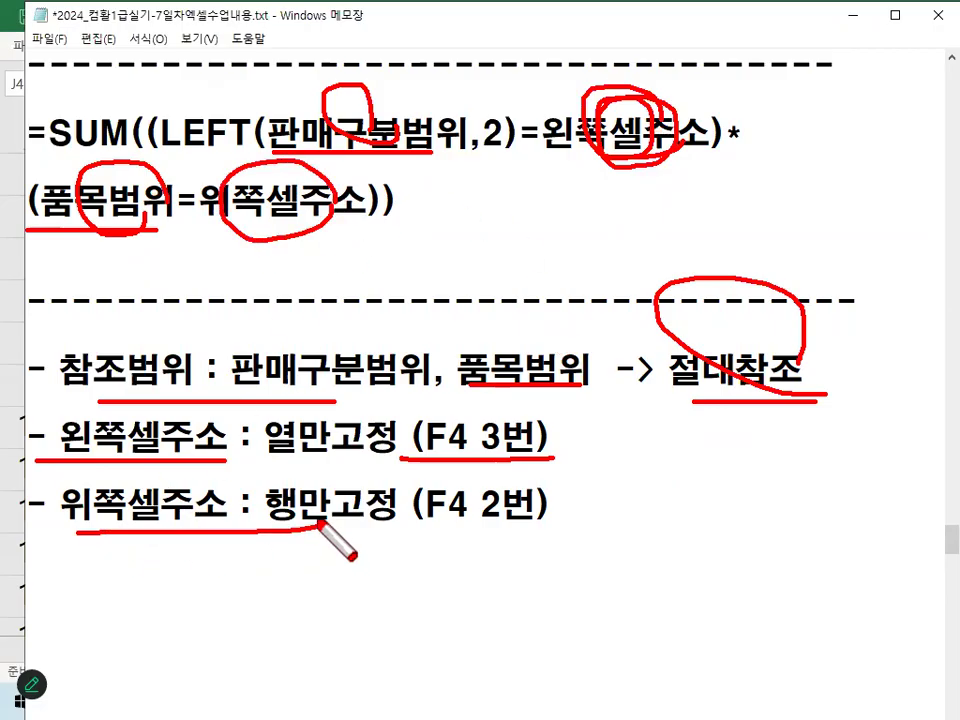
pyautogui.press('Escape')
# - Review the reference notes and SUM formula in Notepad, return to the Excel workbook and show columns K to N
pyautogui.moveTo(262, 370); pyautogui.dragTo(364, 355)
pyautogui.hotkey('shift', 'Home')
pyautogui.click(494, 362)
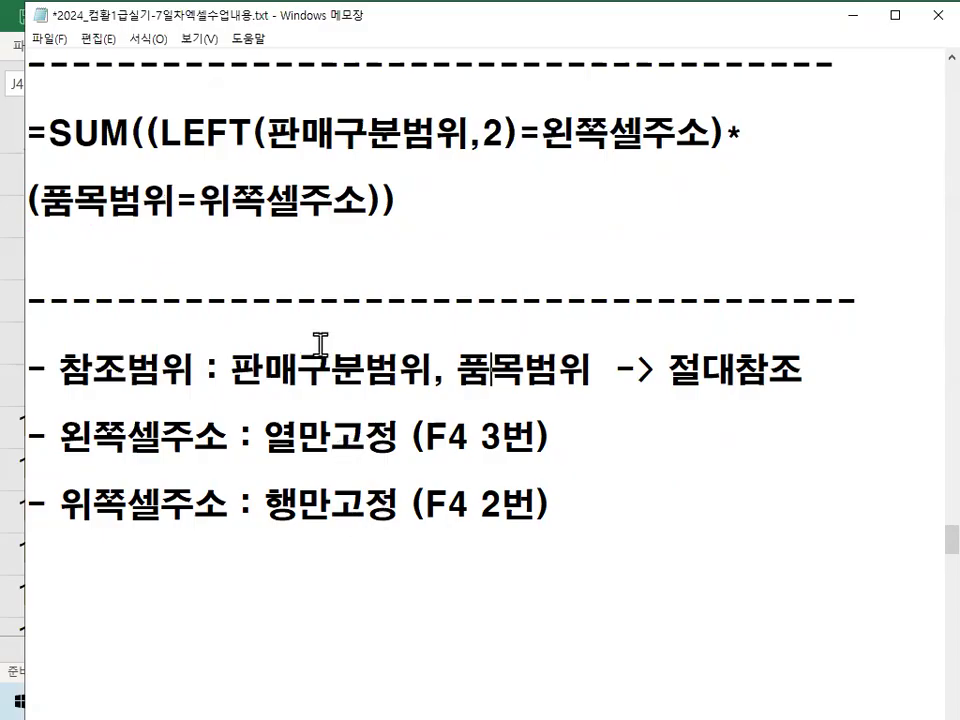
pyautogui.click(29, 133)
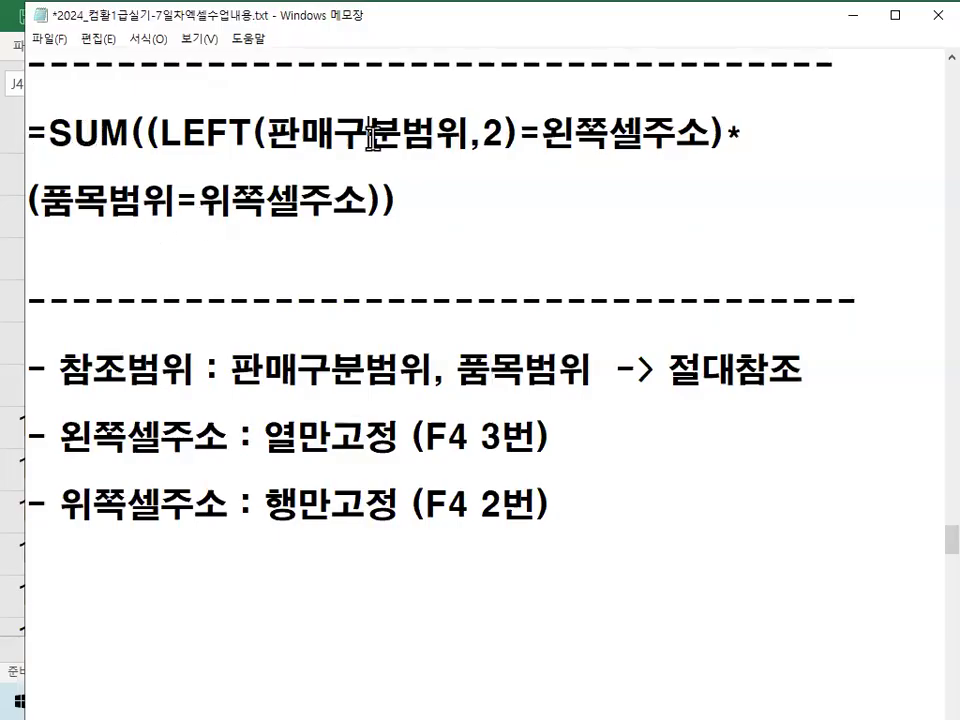
pyautogui.click(852, 15)
pyautogui.click(518, 516)
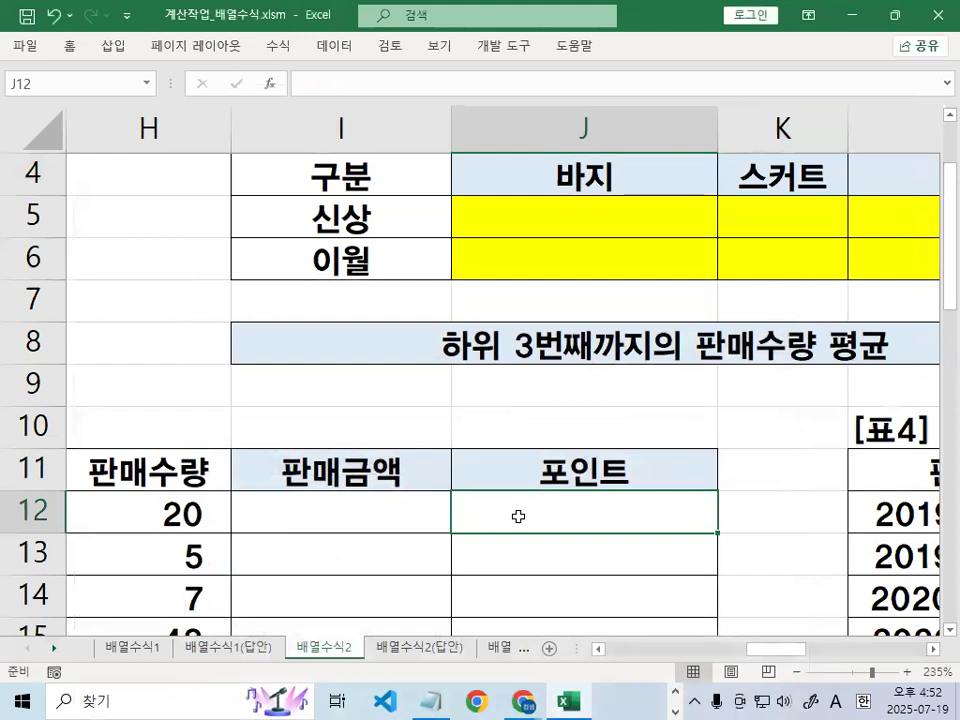
pyautogui.click(931, 650)
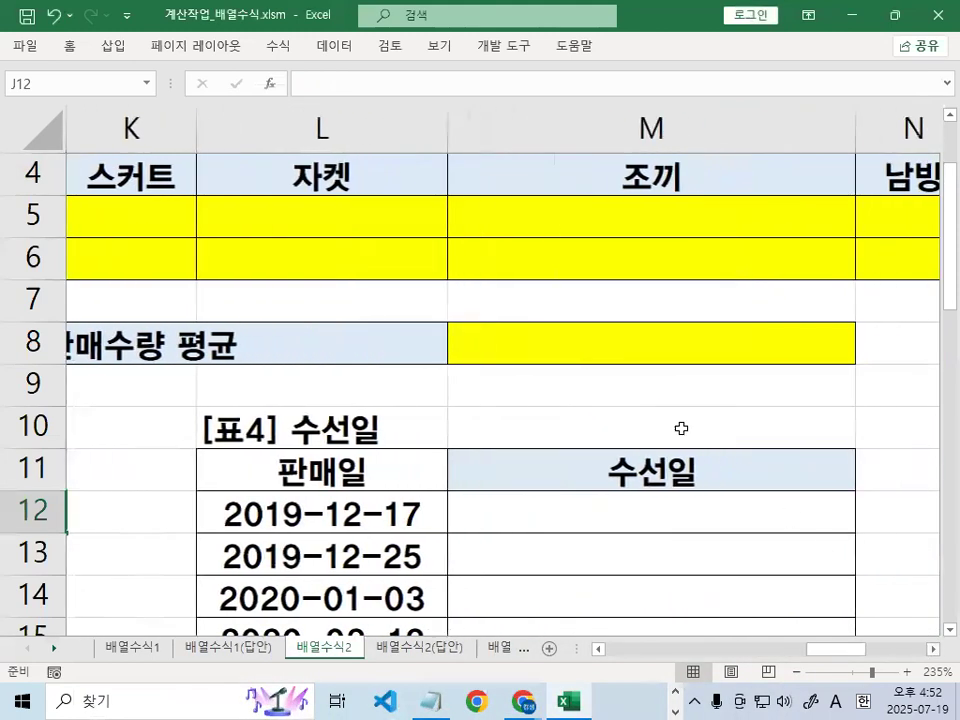
# - Begin the 신상/바지 count formula in J5 of [표2] with =SUM((LEFT(
pyautogui.click(125, 215)
pyautogui.moveTo(846, 652); pyautogui.dragTo(785, 630)
pyautogui.click(584, 222)
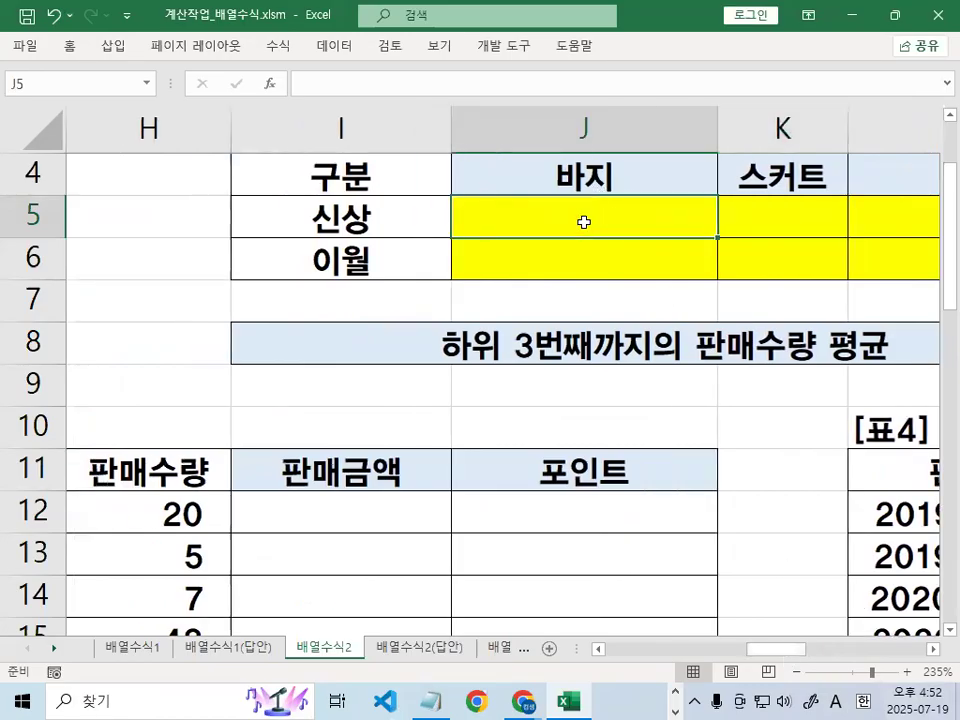
pyautogui.write('=')
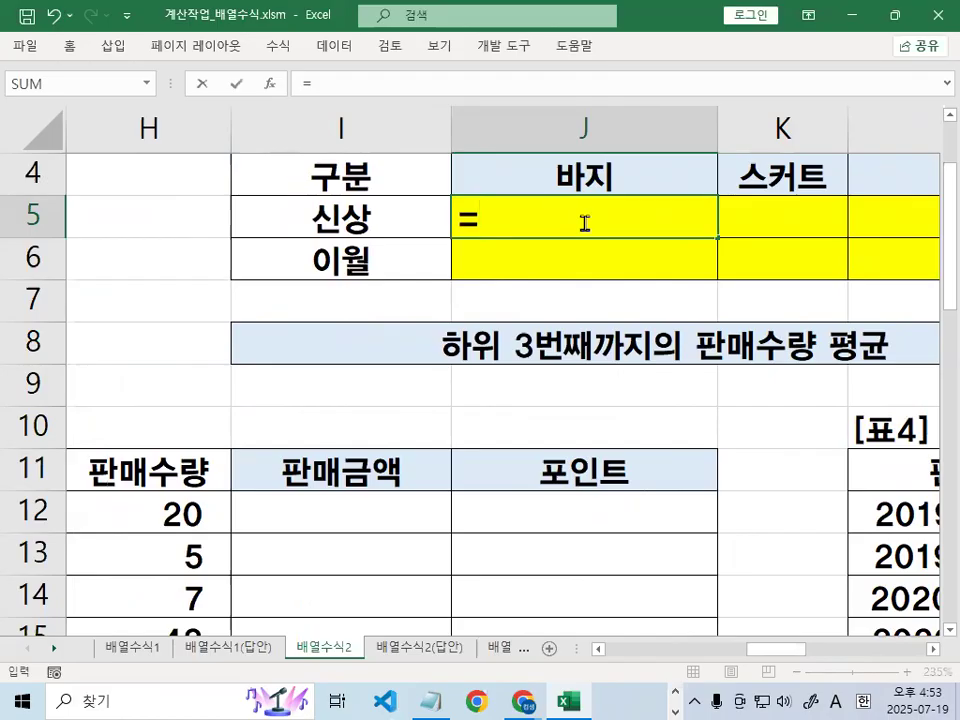
pyautogui.write('SUM')
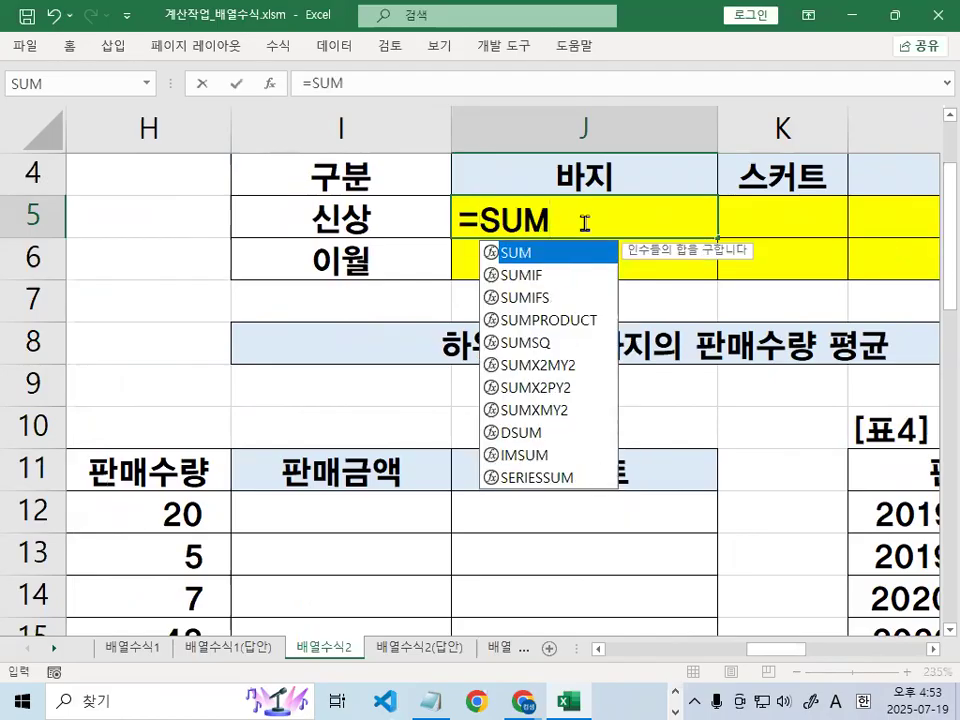
pyautogui.write('(')
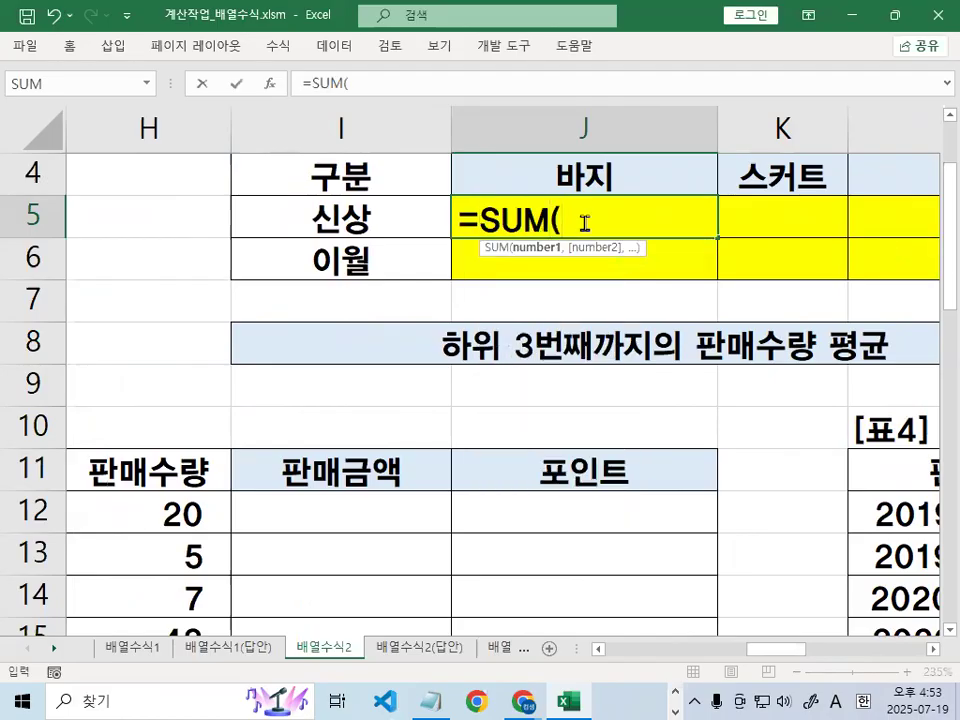
pyautogui.write('(')
pyautogui.write('LE')
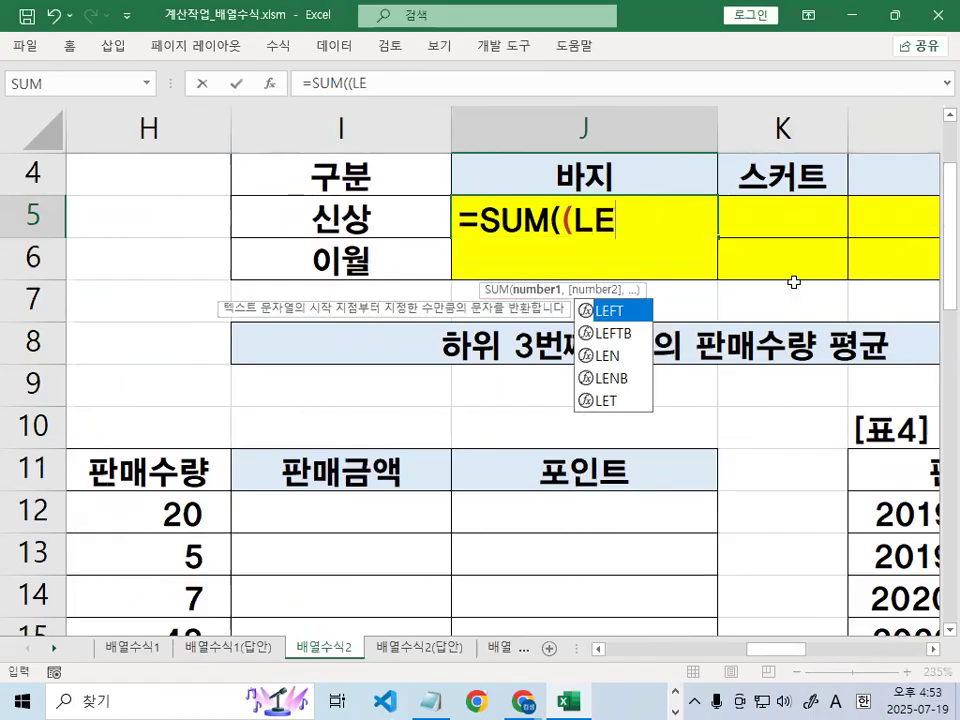
pyautogui.write('FT(')
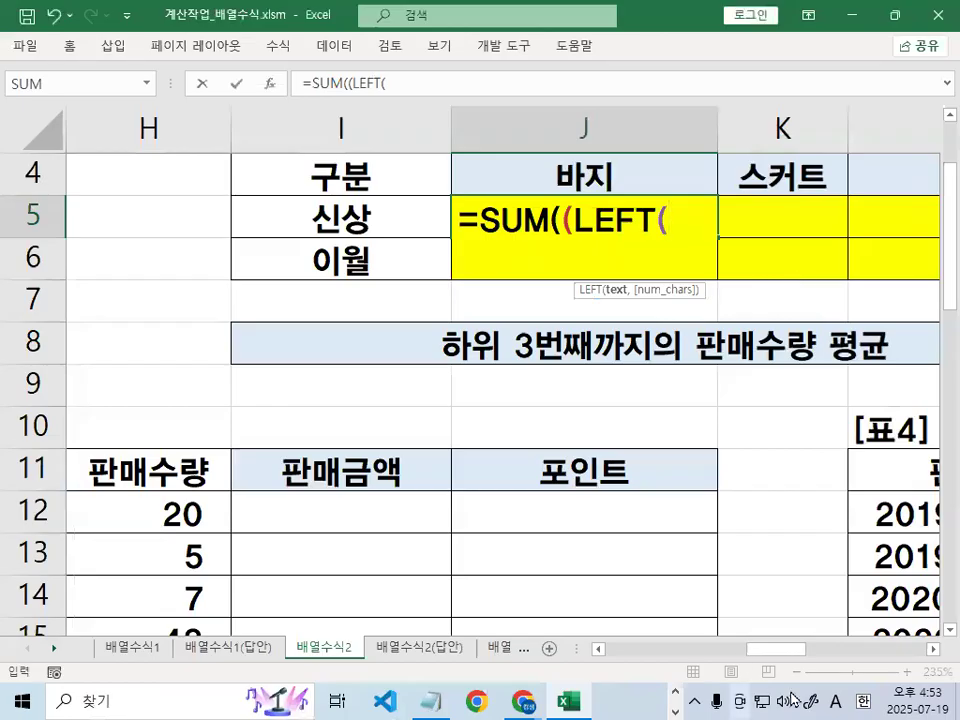
# - Circle the 판매구분 entries and complete the LEFT function with the absolute range $F$12:$F$37 and 2 characters
pyautogui.moveTo(790, 652); pyautogui.dragTo(724, 655)
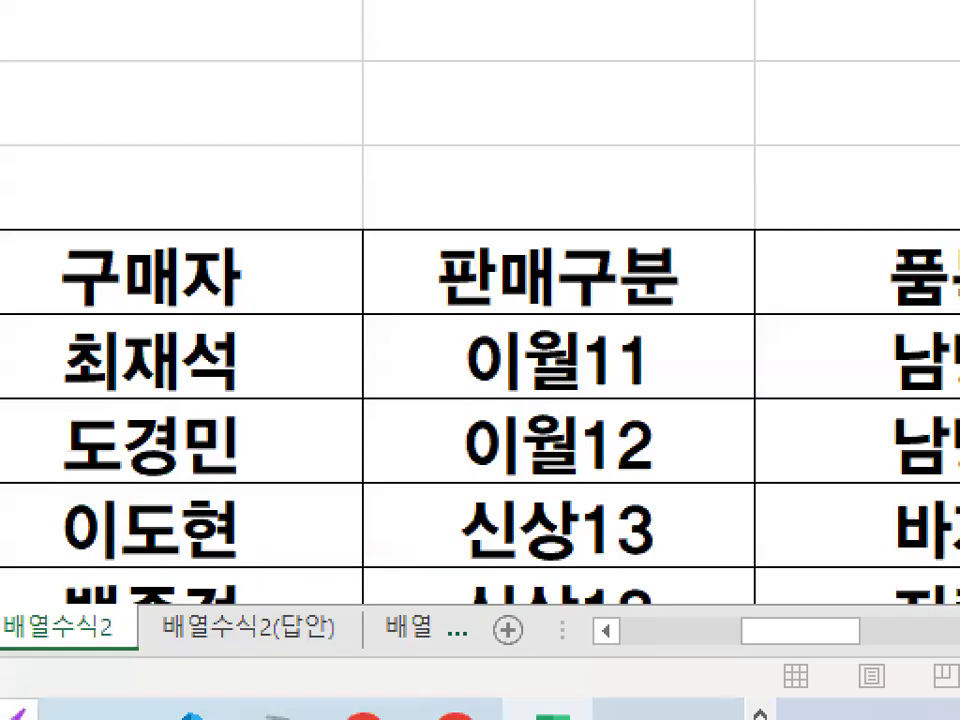
pyautogui.moveTo(407, 439); pyautogui.dragTo(579, 621)
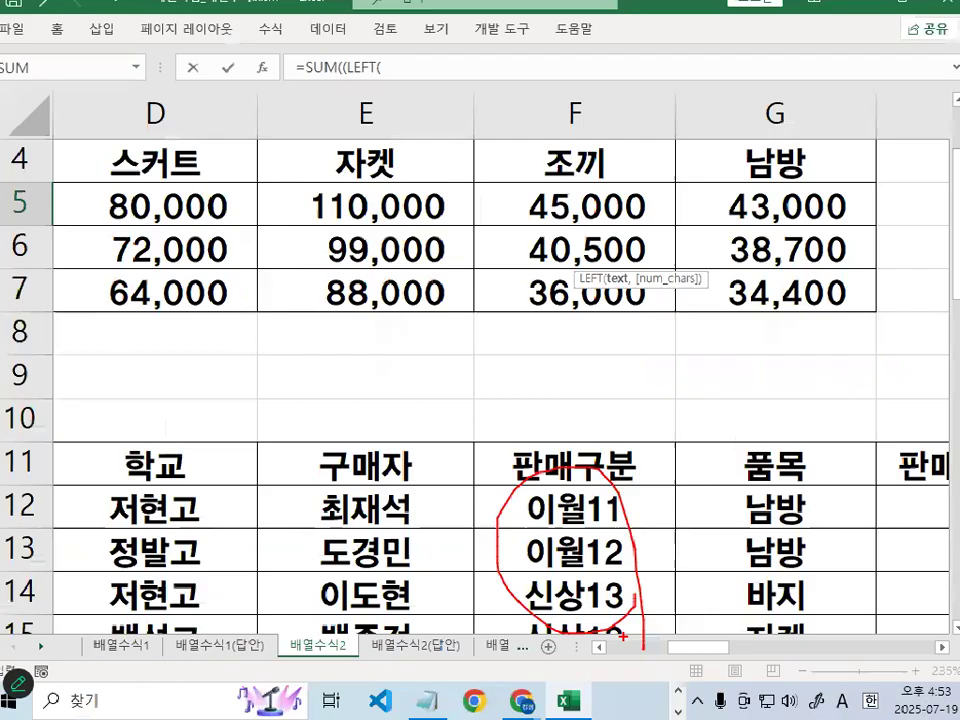
pyautogui.click(549, 342)
pyautogui.moveTo(570, 505); pyautogui.dragTo(570, 545)
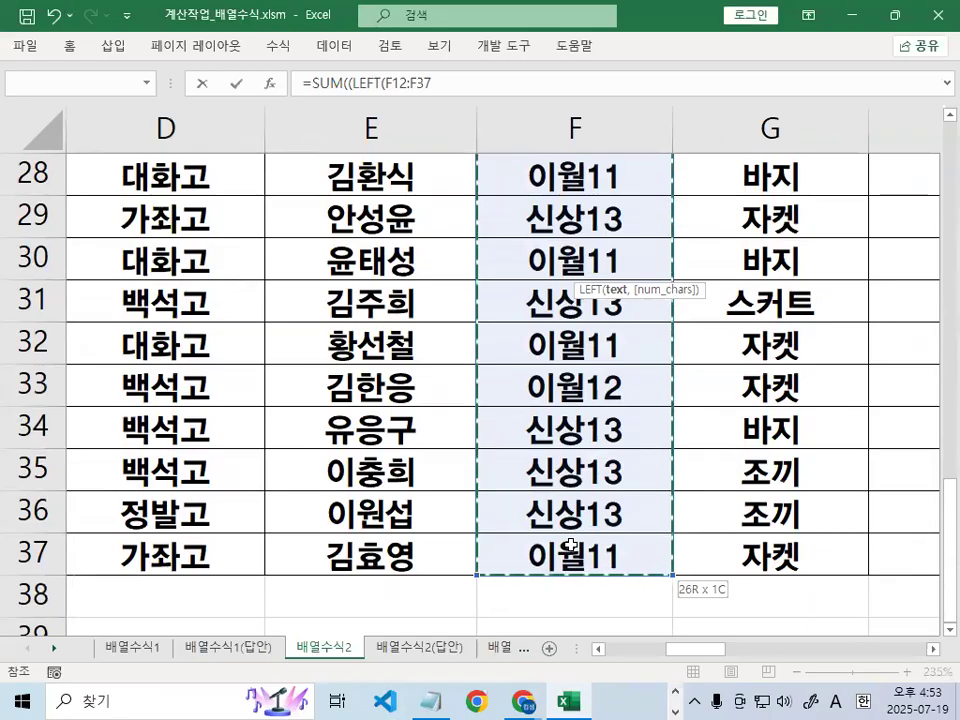
pyautogui.scroll(6, 570, 545)
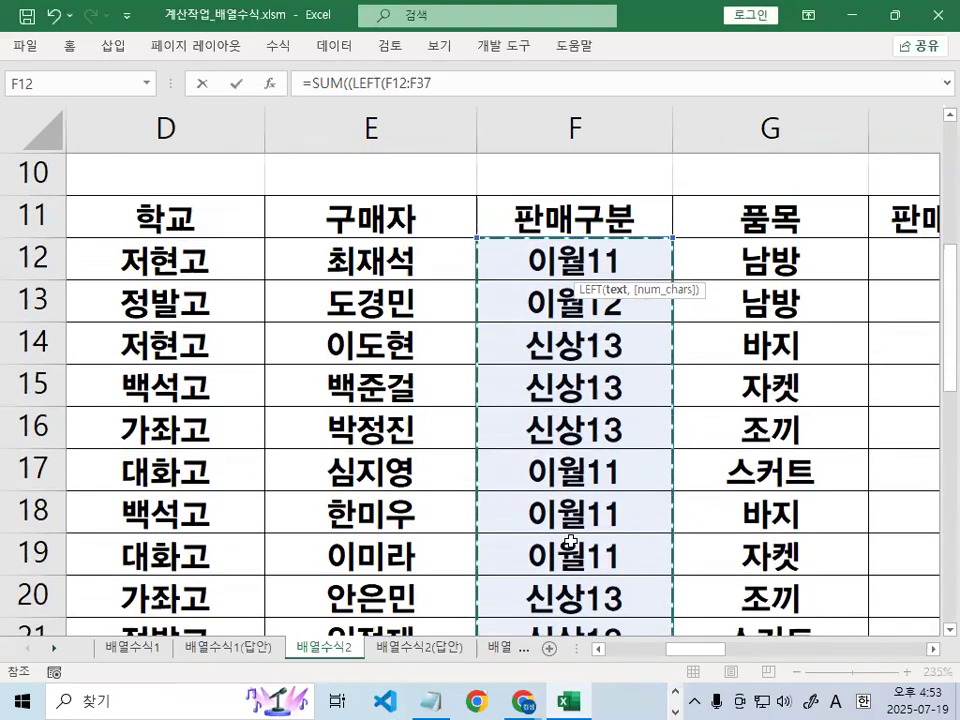
pyautogui.press('F4')
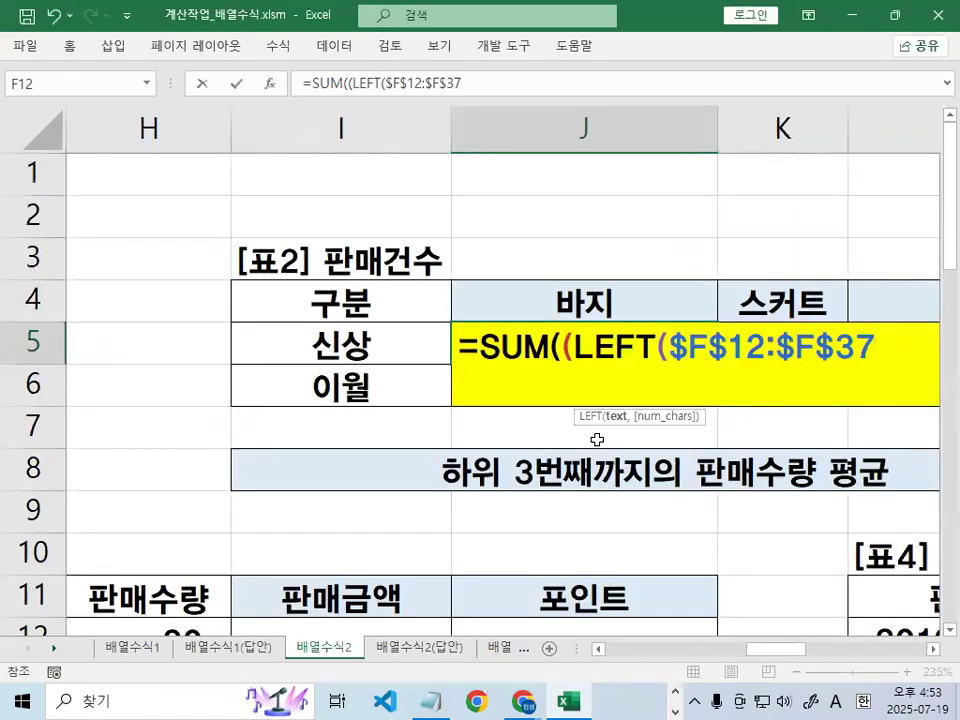
pyautogui.write(',')
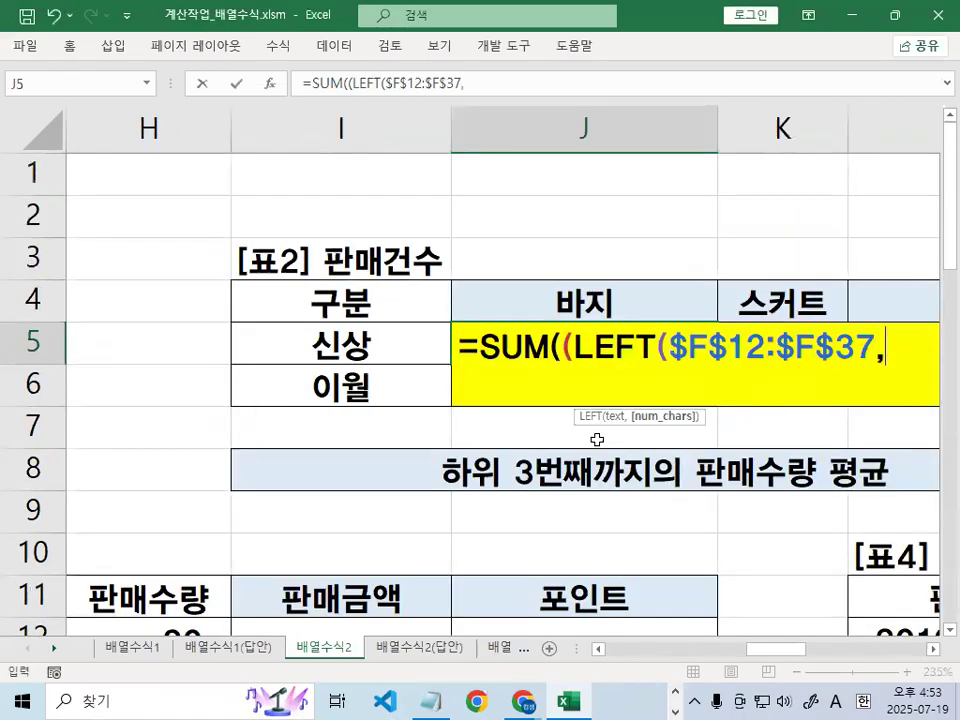
pyautogui.write('2)')
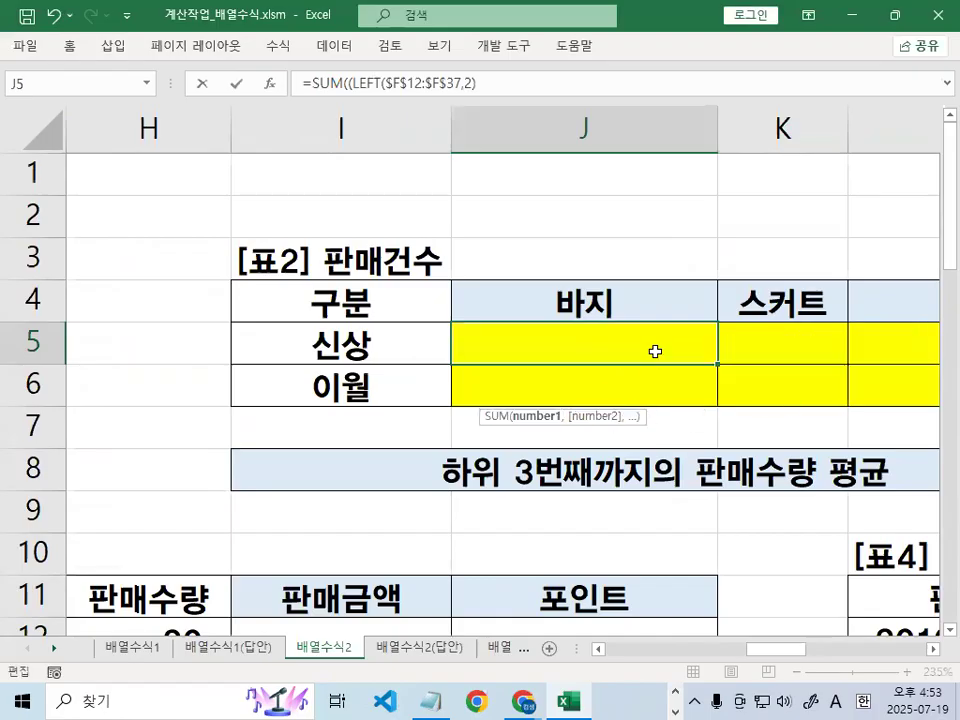
# - Outline the first two characters of the 판매구분 entries in column F and clear the mark
pyautogui.scroll(-4, 652, 350)
pyautogui.moveTo(753, 654); pyautogui.dragTo(698, 656)
pyautogui.scroll(1, 745, 521)
pyautogui.scroll(2, 745, 521)
pyautogui.moveTo(510, 362)
pyautogui.mouseDown()
pyautogui.moveTo(540, 672)
pyautogui.moveTo(590, 500)
pyautogui.moveTo(592, 362)
pyautogui.moveTo(470, 347)
pyautogui.mouseUp()
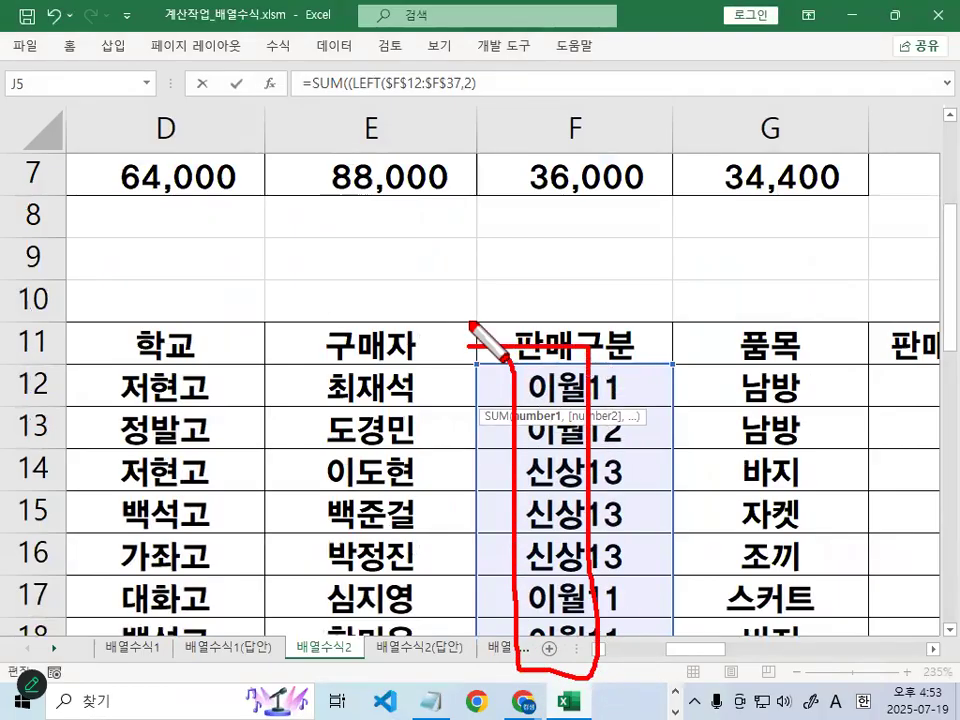
pyautogui.press('Escape')
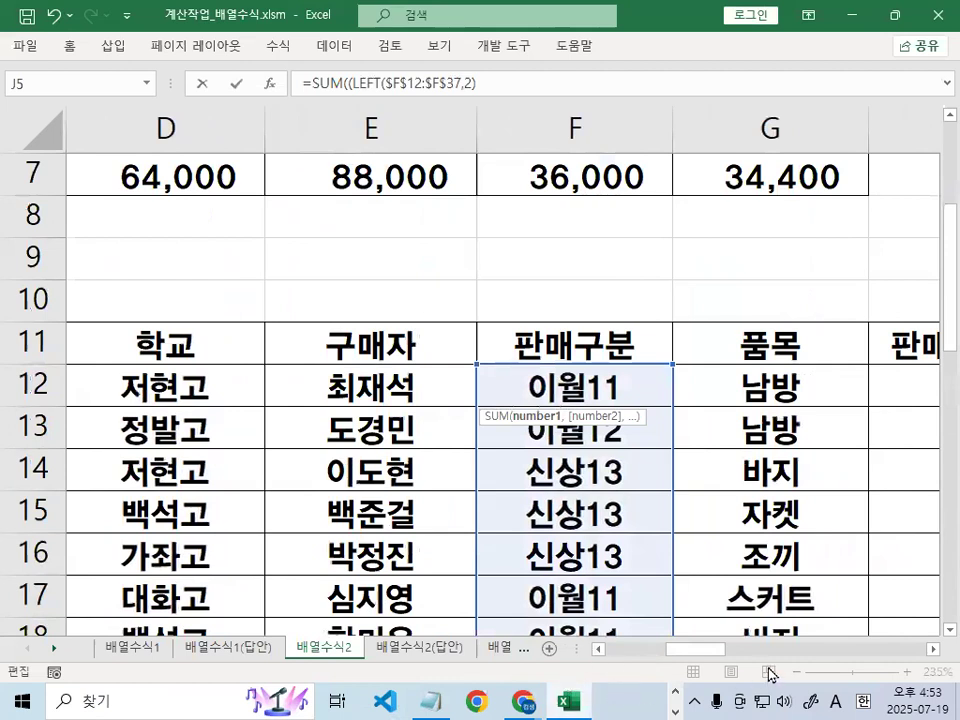
# - Check the formula notes in Notepad, return to Excel and compare the LEFT result with the 신상 cell as =$I5
pyautogui.moveTo(712, 649); pyautogui.dragTo(853, 656)
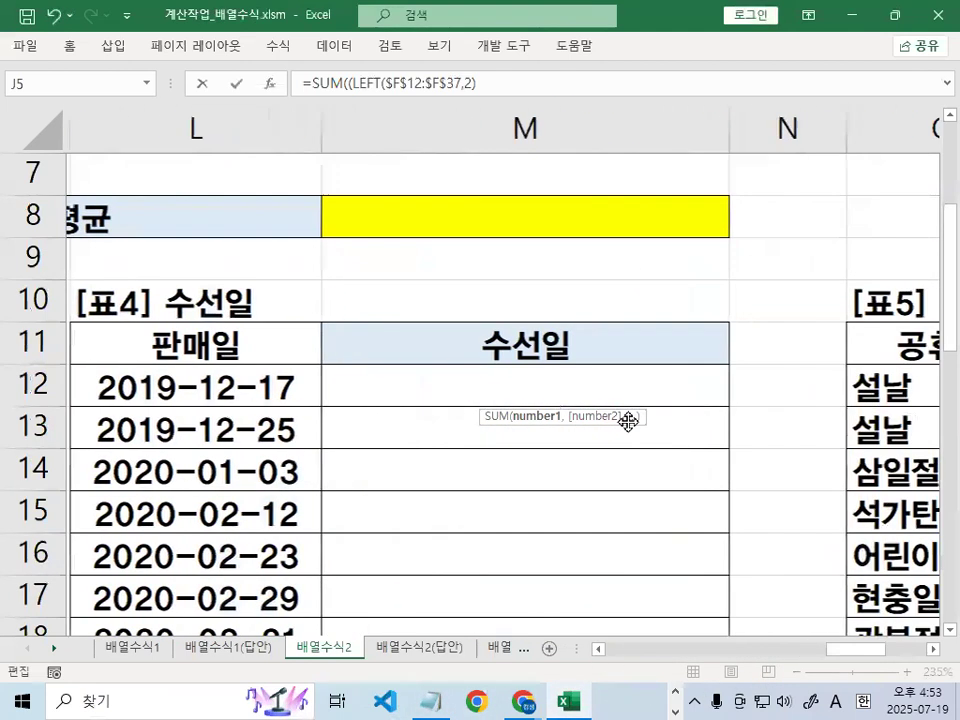
pyautogui.click(434, 700)
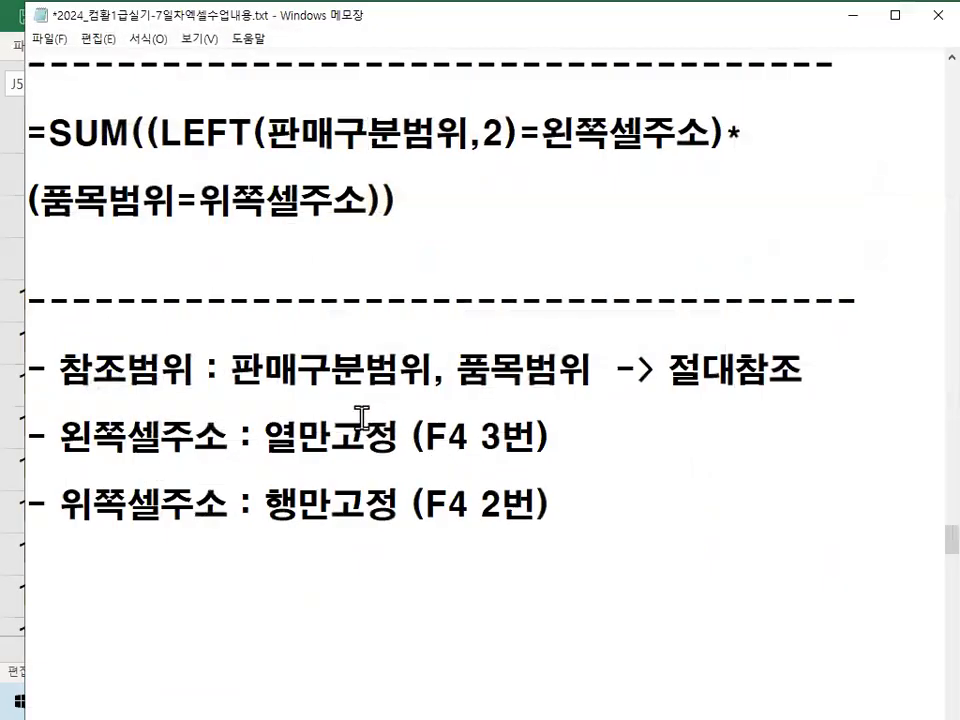
pyautogui.click(851, 15)
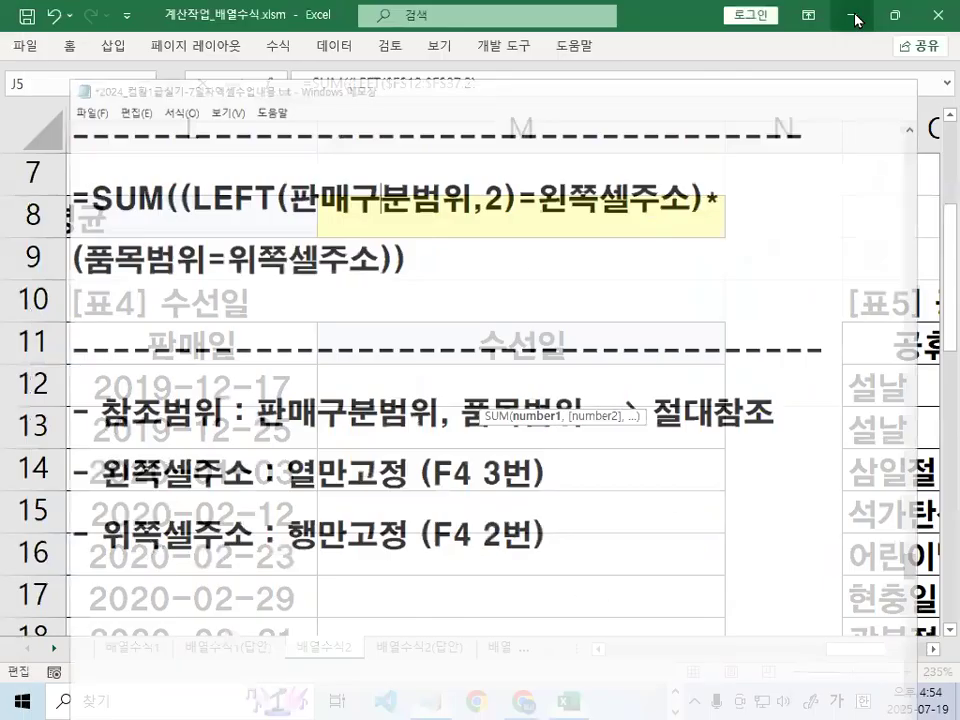
pyautogui.moveTo(857, 658); pyautogui.dragTo(776, 658)
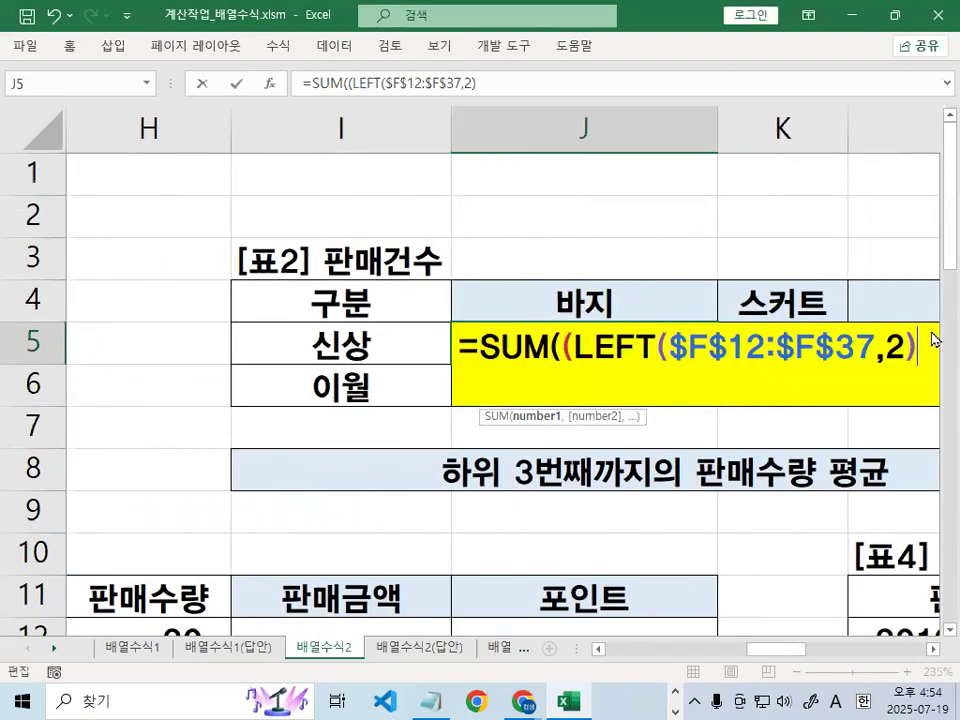
pyautogui.click(371, 330)
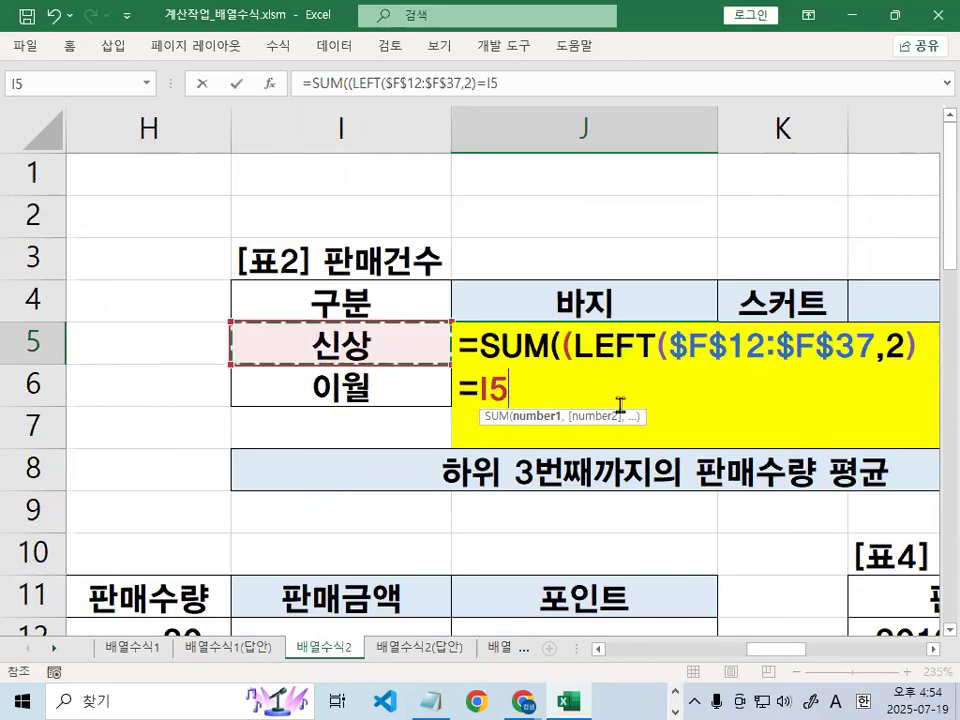
pyautogui.press('F4')
pyautogui.press('F4')
pyautogui.press('F4')
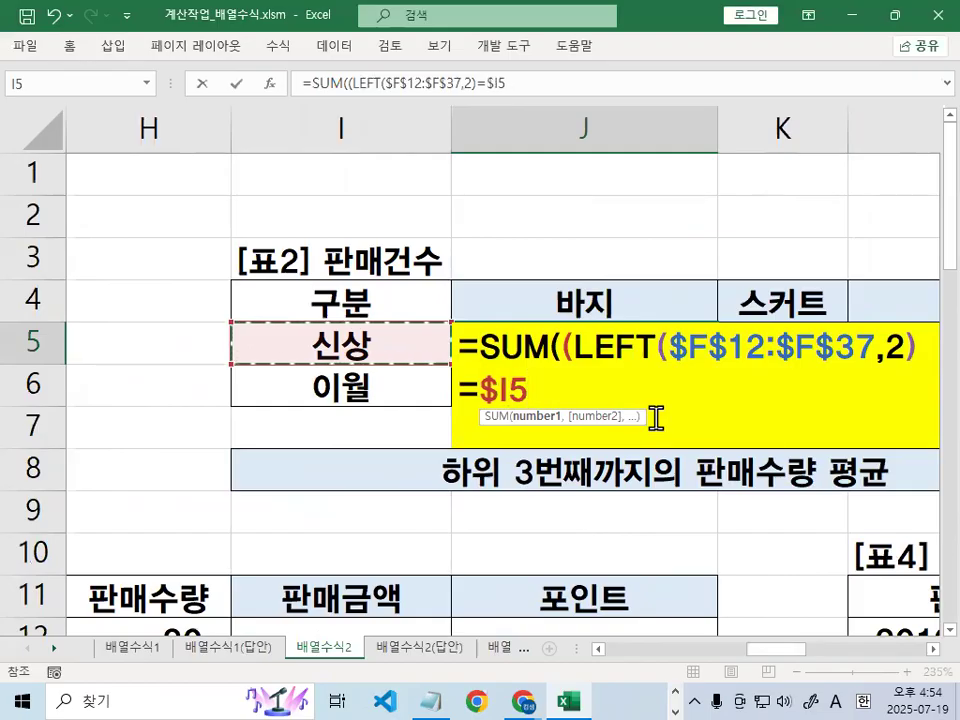
# - Close the first condition and multiply it by a second one starting with the 품목 range $G$12:$G$37
pyautogui.write(')*(')
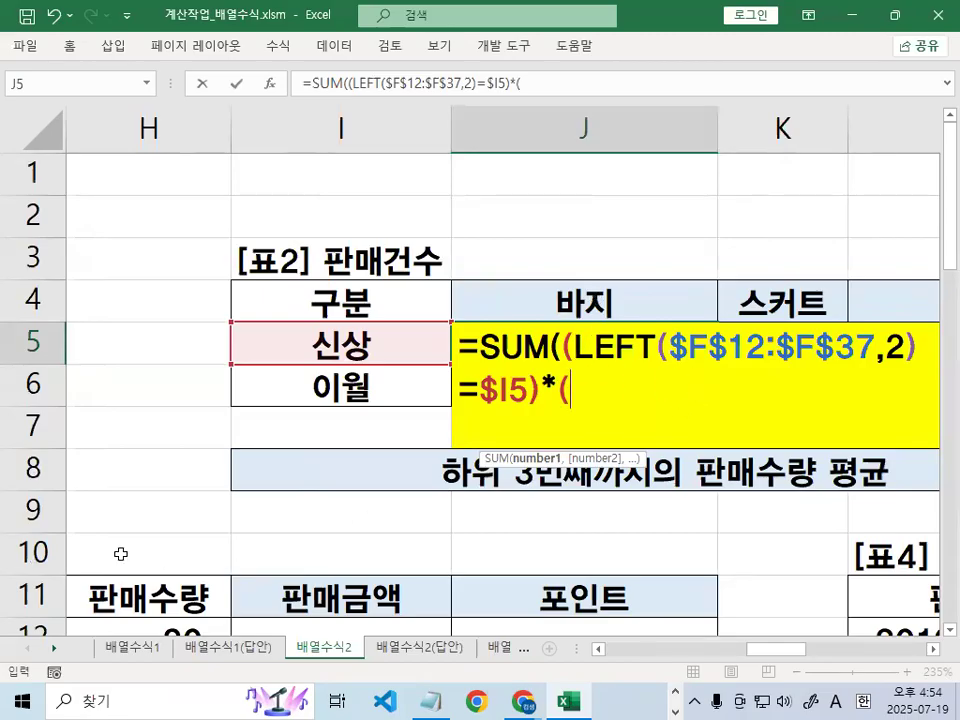
pyautogui.scroll(-4, 92, 514)
pyautogui.moveTo(763, 656); pyautogui.dragTo(724, 658)
pyautogui.scroll(2, 666, 514)
pyautogui.moveTo(570, 387); pyautogui.dragTo(614, 544)
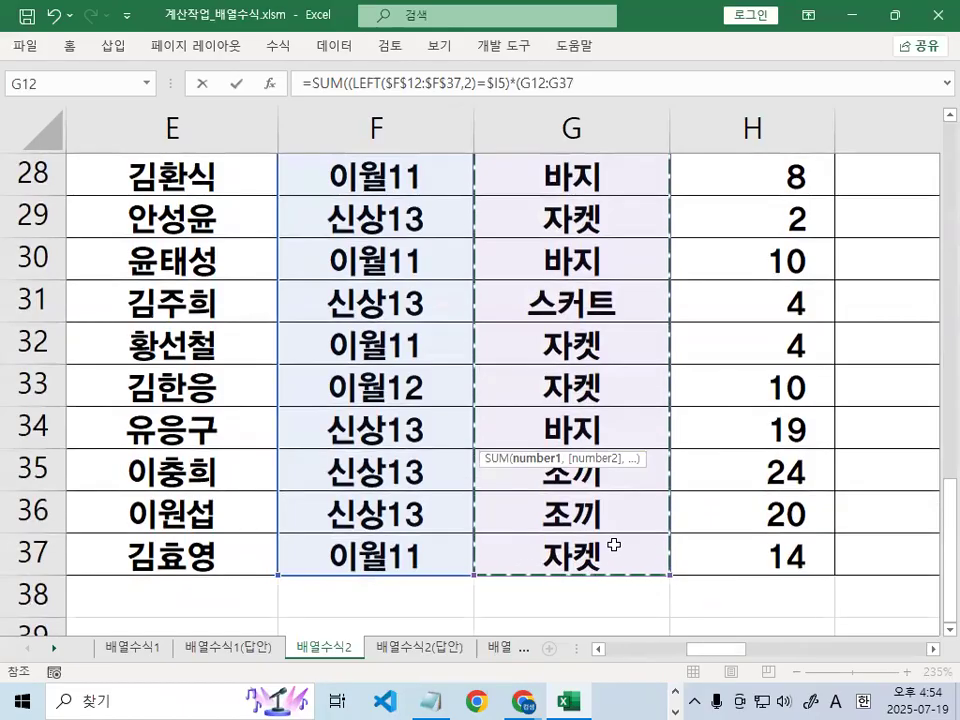
pyautogui.press('F4')
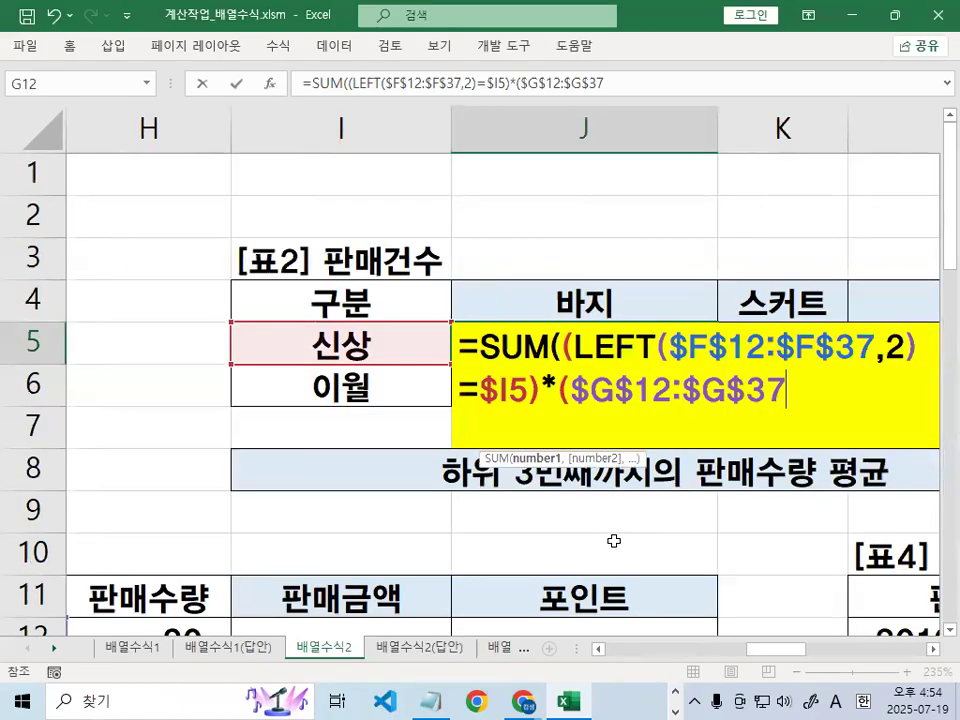
# - Compare the 품목 range with the 바지 heading as J$4 and close the second condition, leaving out the extra *1
pyautogui.write('=')
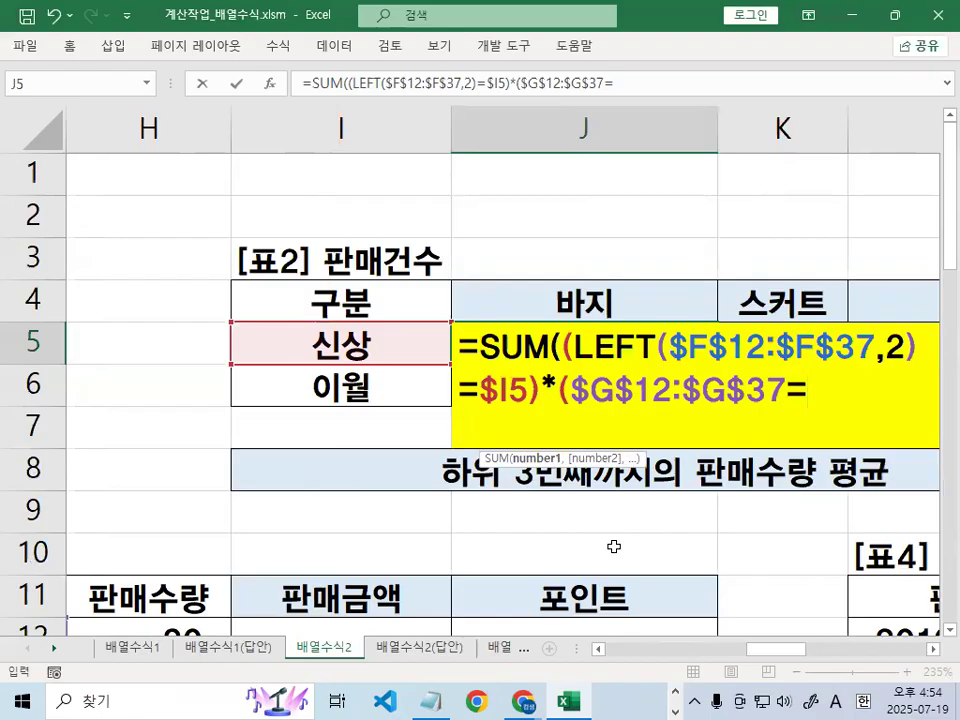
pyautogui.click(610, 298)
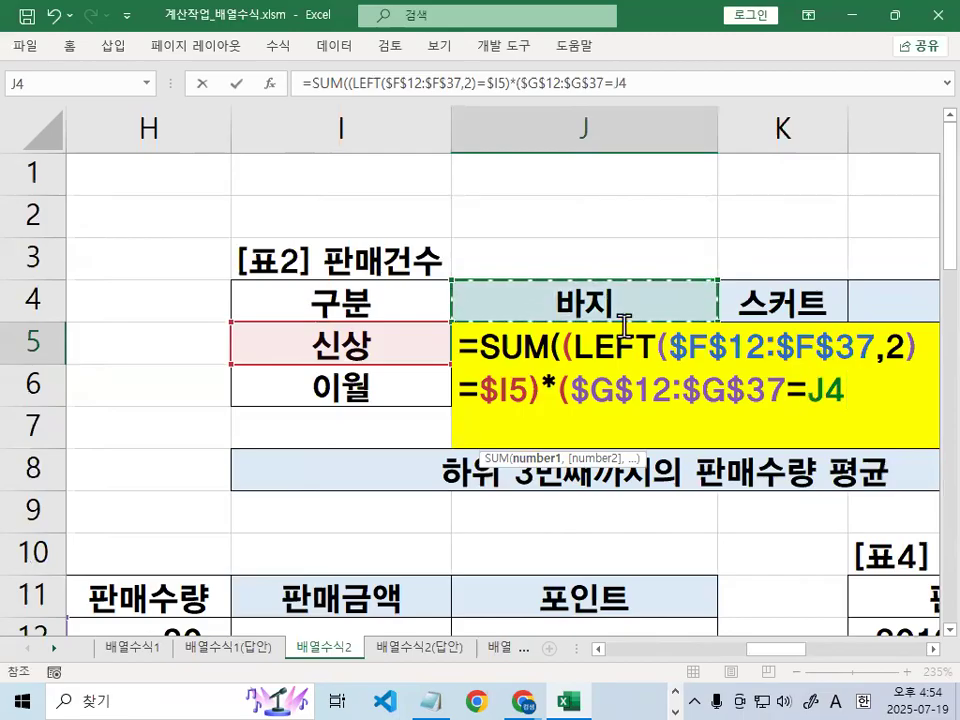
pyautogui.press('F4')
pyautogui.press('F4')
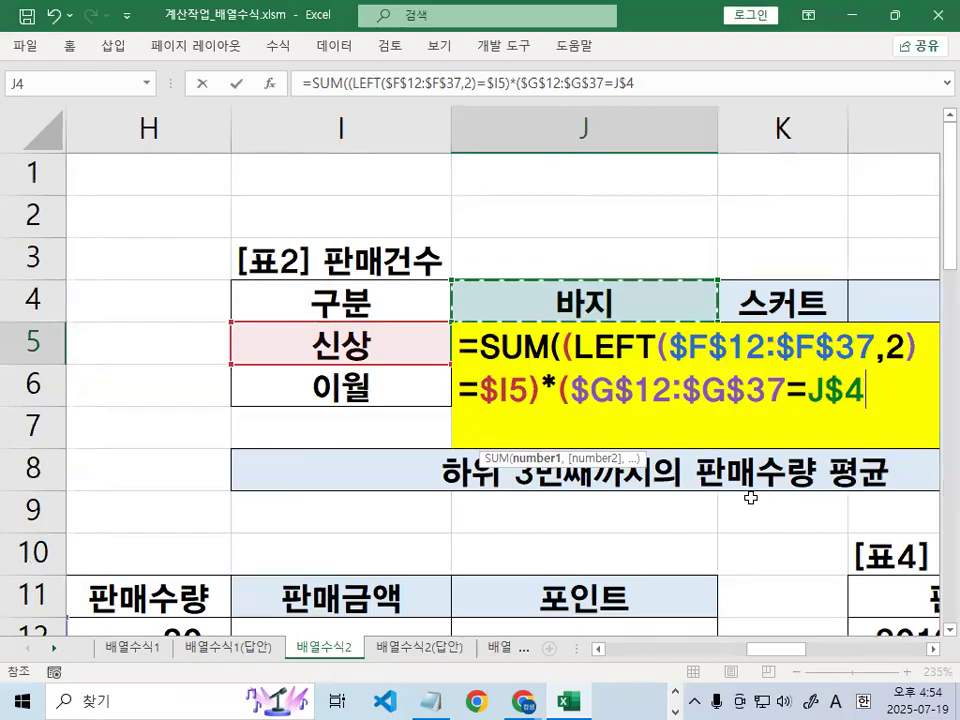
pyautogui.write(')*1')
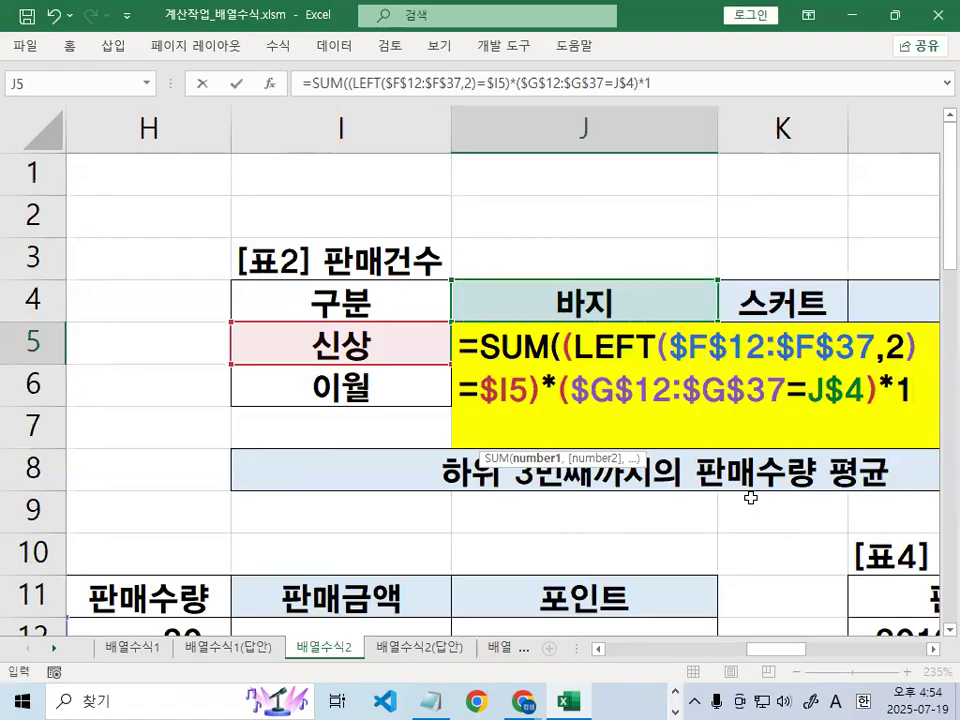
pyautogui.press('BackSpace')
pyautogui.press('BackSpace')
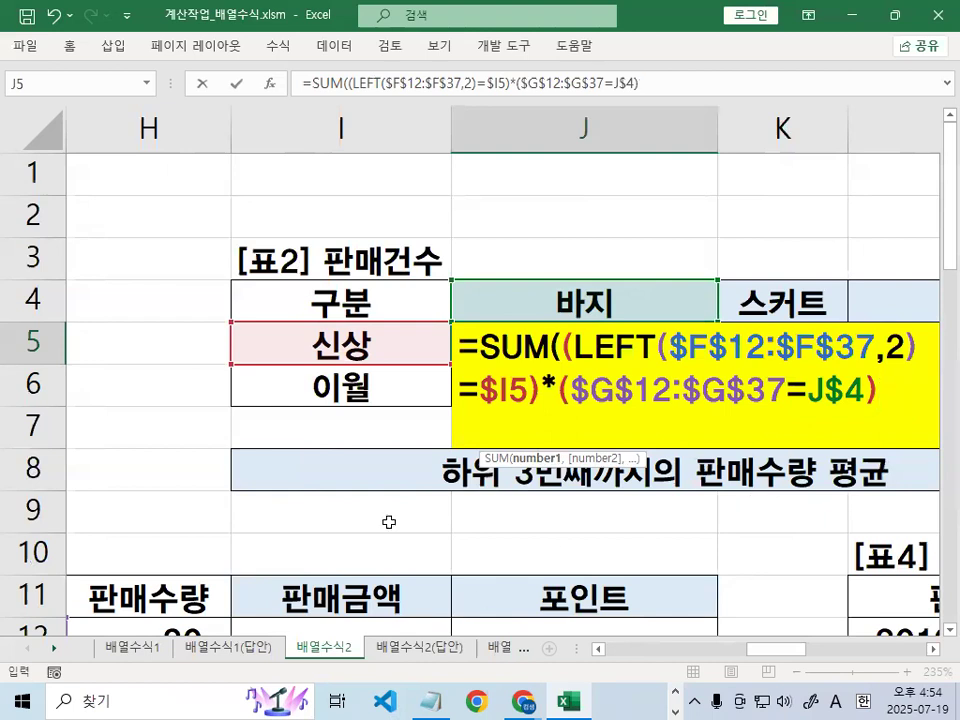
# - Circle SUM's opening parentheses, clear the mark and add the closing parenthesis of SUM to the formula
pyautogui.hotkey('ctrl', '1')
pyautogui.click(589, 347)
pyautogui.moveTo(589, 347)
pyautogui.mouseDown()
pyautogui.moveTo(484, 289)
pyautogui.moveTo(585, 343)
pyautogui.mouseUp()
pyautogui.press('Escape')
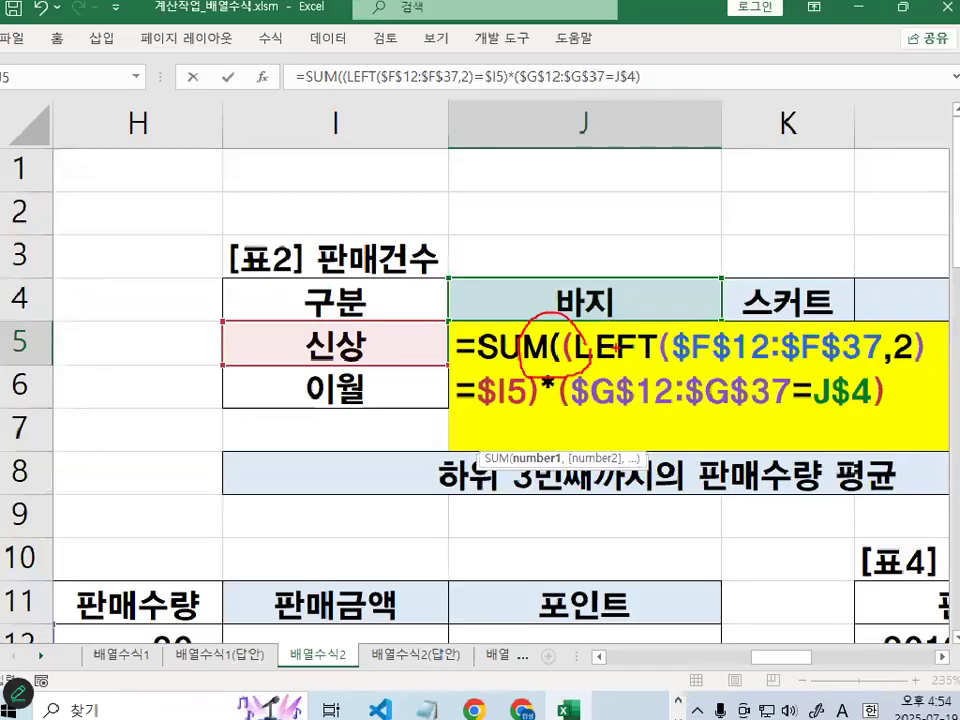
pyautogui.write(')')
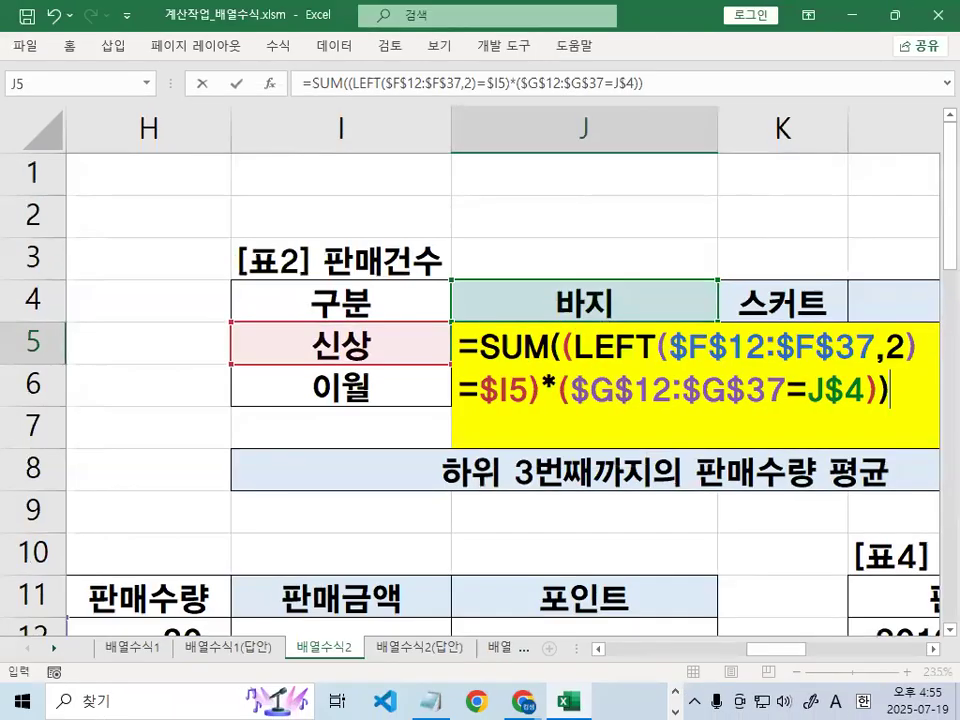
# - Mark the two final closing parentheses, clear the marks and enter the J5 formula as an array formula
pyautogui.hotkey('ctrl', '1')
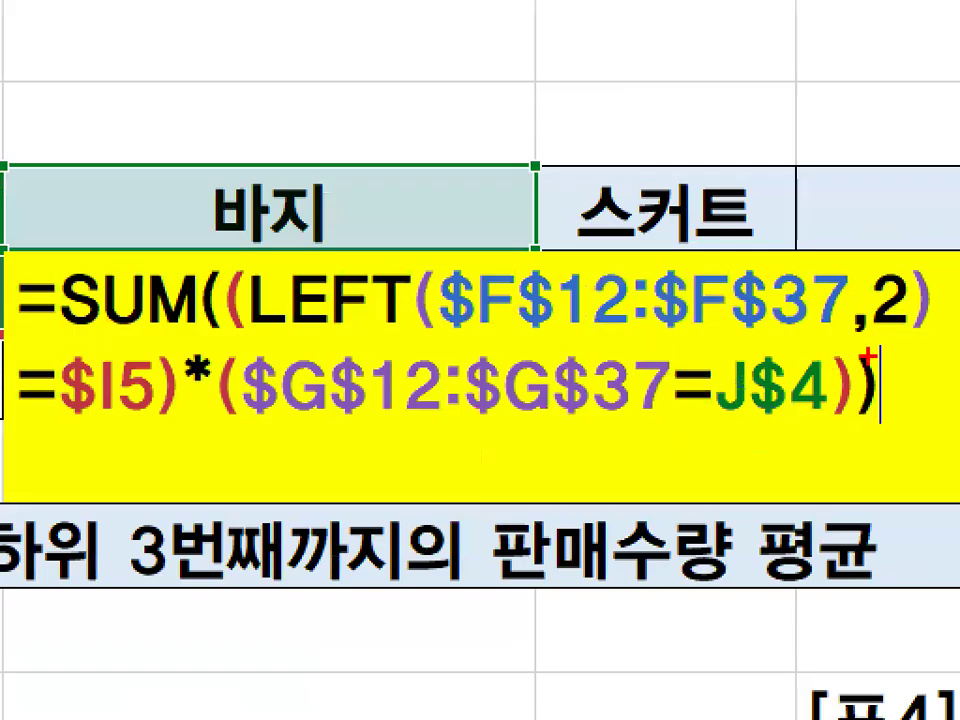
pyautogui.moveTo(872, 350); pyautogui.dragTo(815, 435)
pyautogui.moveTo(828, 352); pyautogui.dragTo(852, 493)
pyautogui.press('Escape')
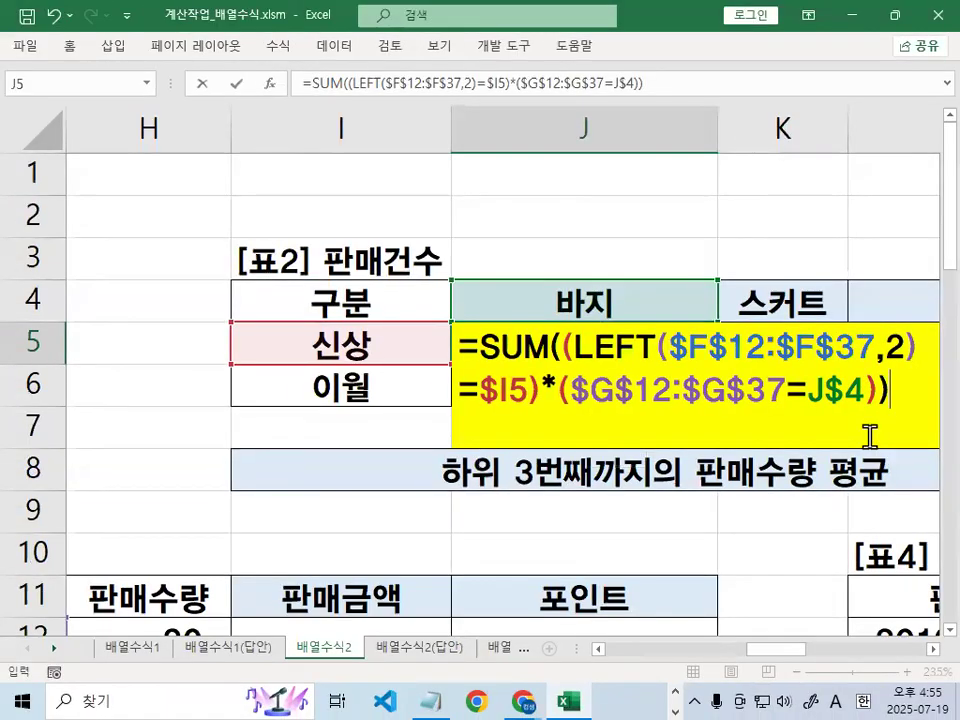
pyautogui.hotkey('ctrl', 'shift', 'Return')
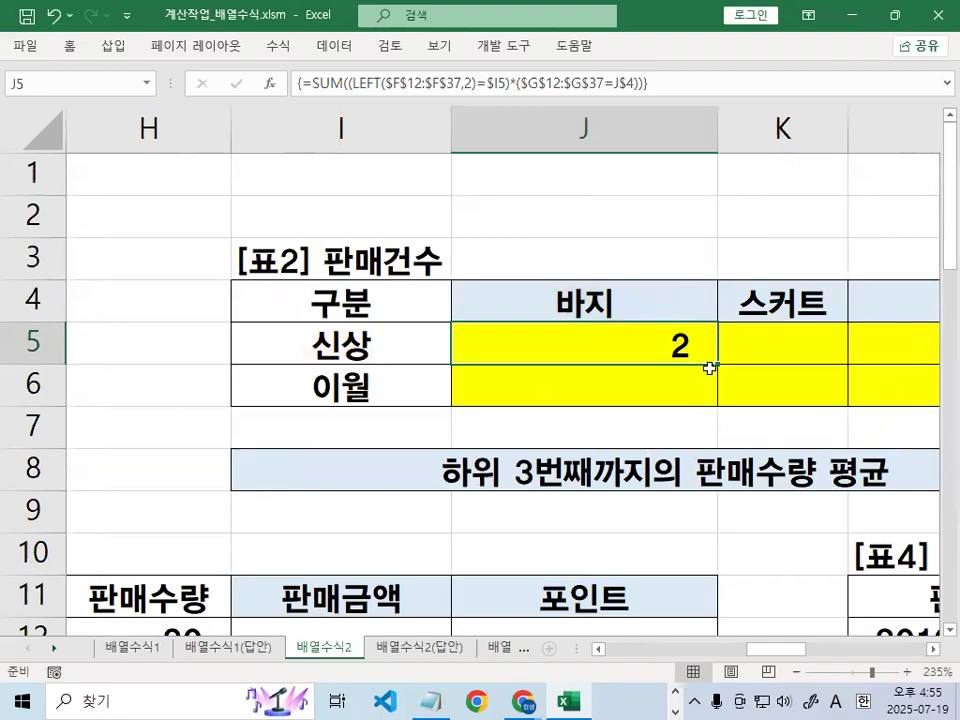
# - Sketch the across-and-down fill paths from J5 with the screen pen, clear the marks and fill the J5 array formula through N6
pyautogui.click(930, 650)
pyautogui.click(930, 650)
pyautogui.hotkey('ctrl', '2')
pyautogui.moveTo(255, 358); pyautogui.dragTo(660, 358)
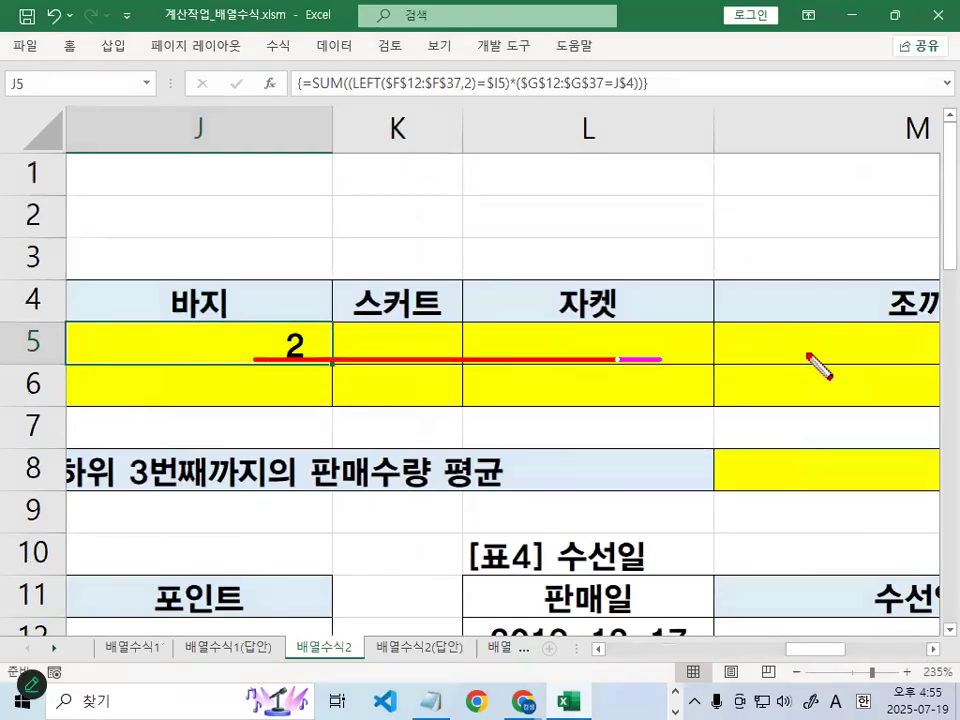
pyautogui.moveTo(752, 336); pyautogui.dragTo(783, 372)
pyautogui.moveTo(845, 340)
pyautogui.mouseDown()
pyautogui.moveTo(851, 414)
pyautogui.moveTo(870, 378)
pyautogui.mouseUp()
pyautogui.moveTo(237, 328)
pyautogui.mouseDown()
pyautogui.moveTo(237, 432)
pyautogui.moveTo(697, 452)
pyautogui.mouseUp()
pyautogui.moveTo(640, 440); pyautogui.dragTo(655, 448)
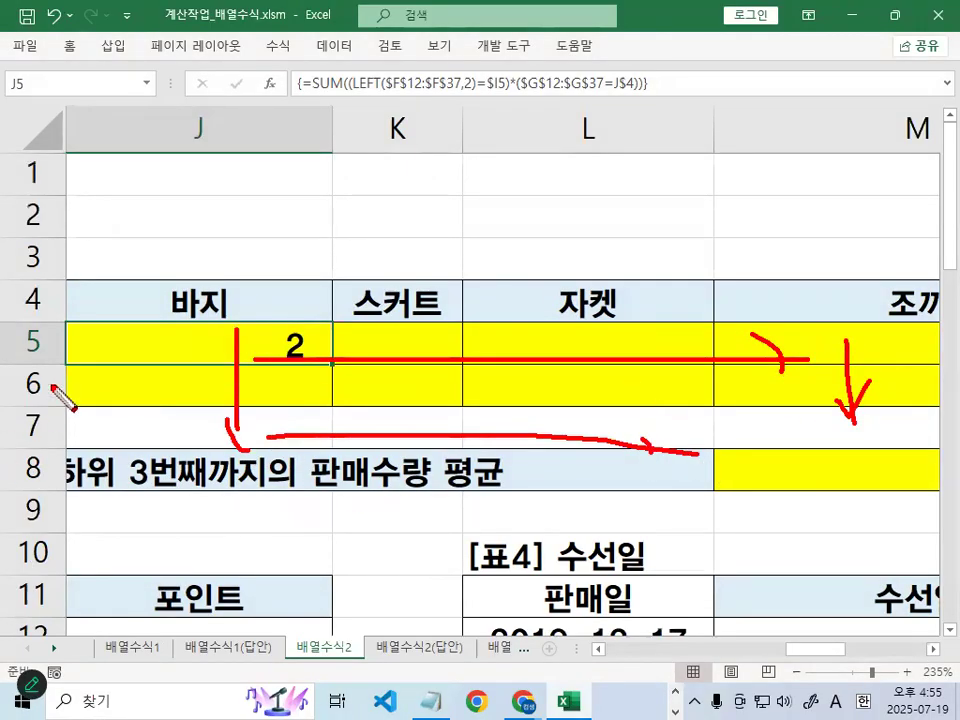
pyautogui.press('Escape')
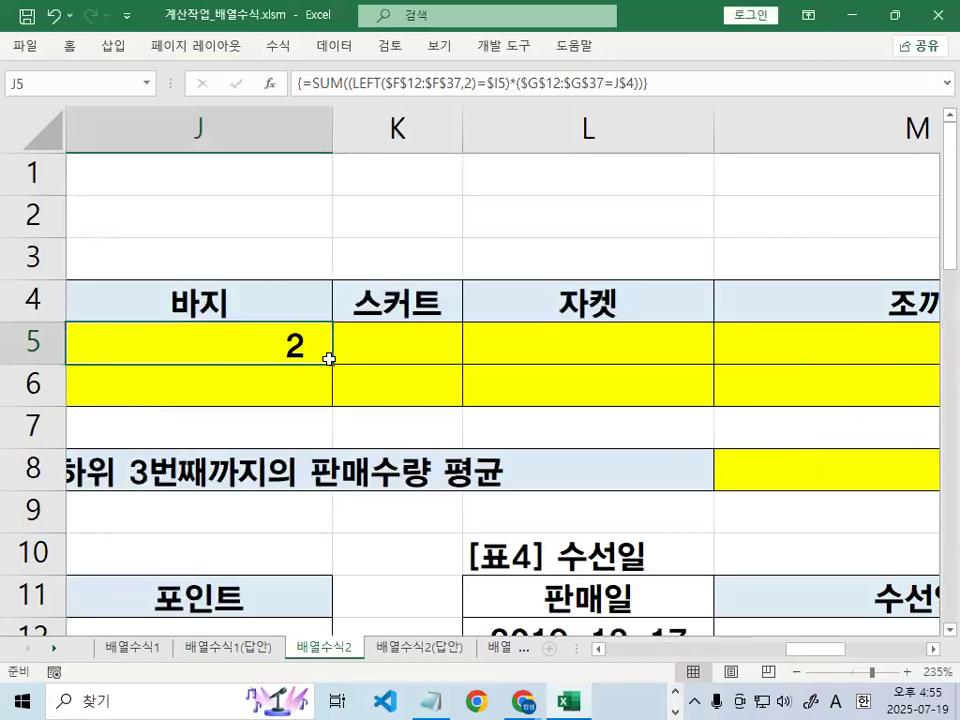
pyautogui.moveTo(331, 363); pyautogui.dragTo(613, 416)
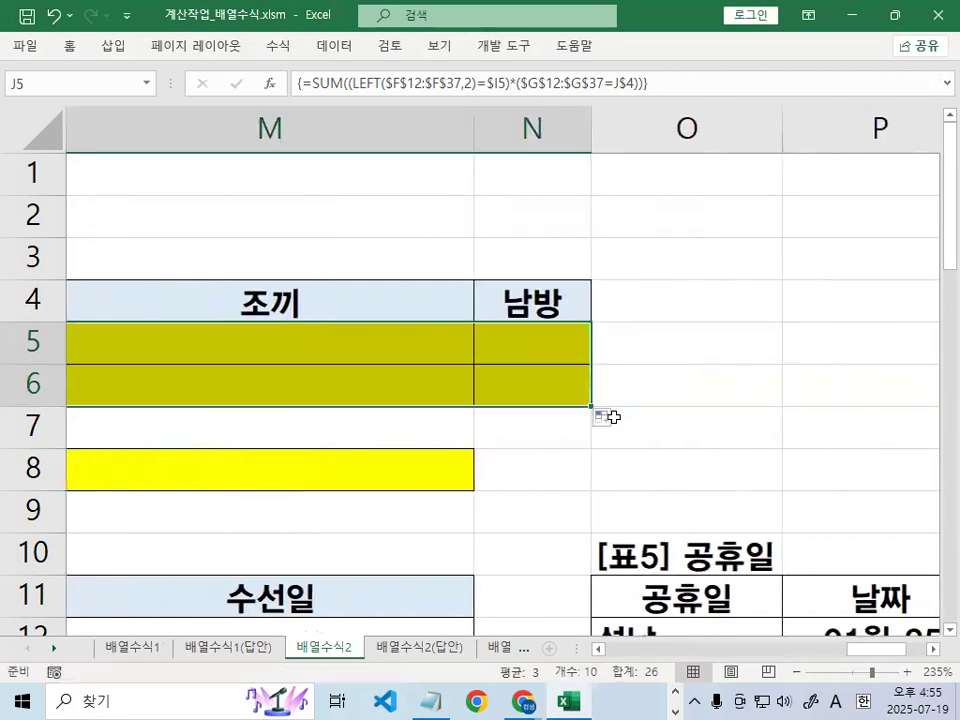
pyautogui.click(613, 416)
# - Sketch both fill orders over the filled 판매건수 table, across then down and down then across, and clear the marks
pyautogui.hotkey('ctrl', '2')
pyautogui.moveTo(77, 321); pyautogui.dragTo(406, 322)
pyautogui.moveTo(621, 317); pyautogui.dragTo(620, 424)
pyautogui.press('Escape')
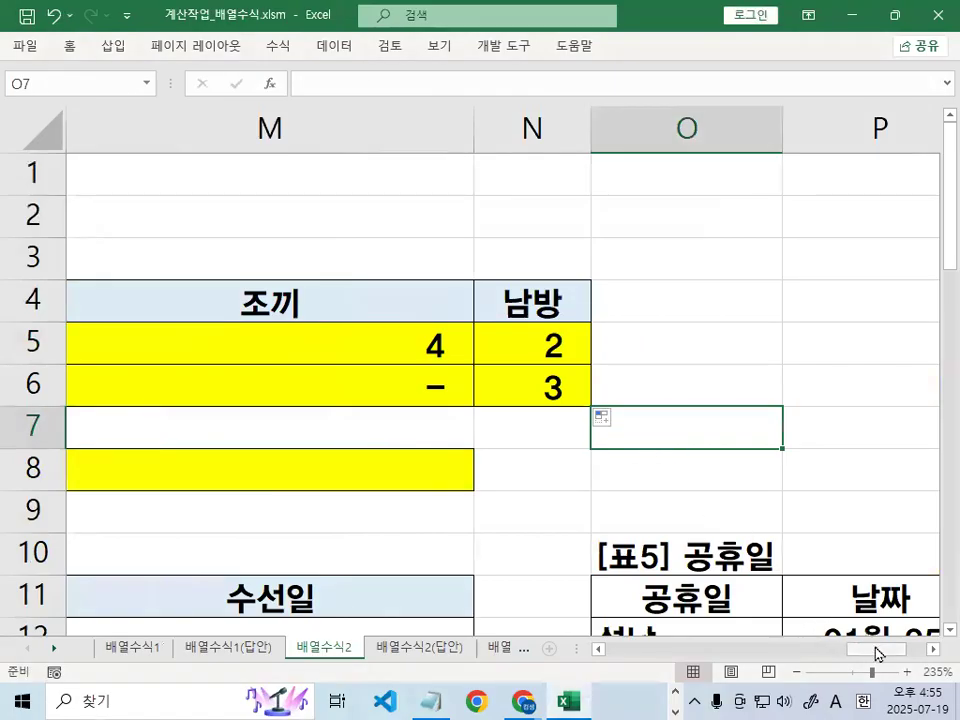
pyautogui.moveTo(852, 645); pyautogui.dragTo(821, 652)
pyautogui.hotkey('ctrl', '2')
pyautogui.moveTo(322, 323)
pyautogui.mouseDown()
pyautogui.moveTo(326, 421)
pyautogui.moveTo(628, 436)
pyautogui.mouseUp()
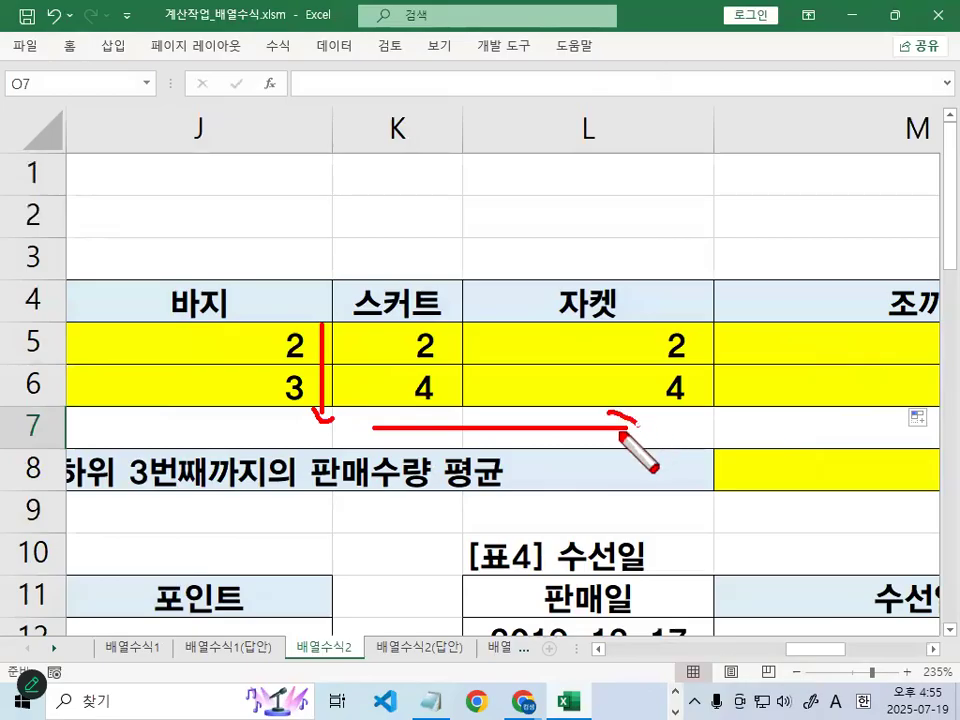
pyautogui.press('Escape')
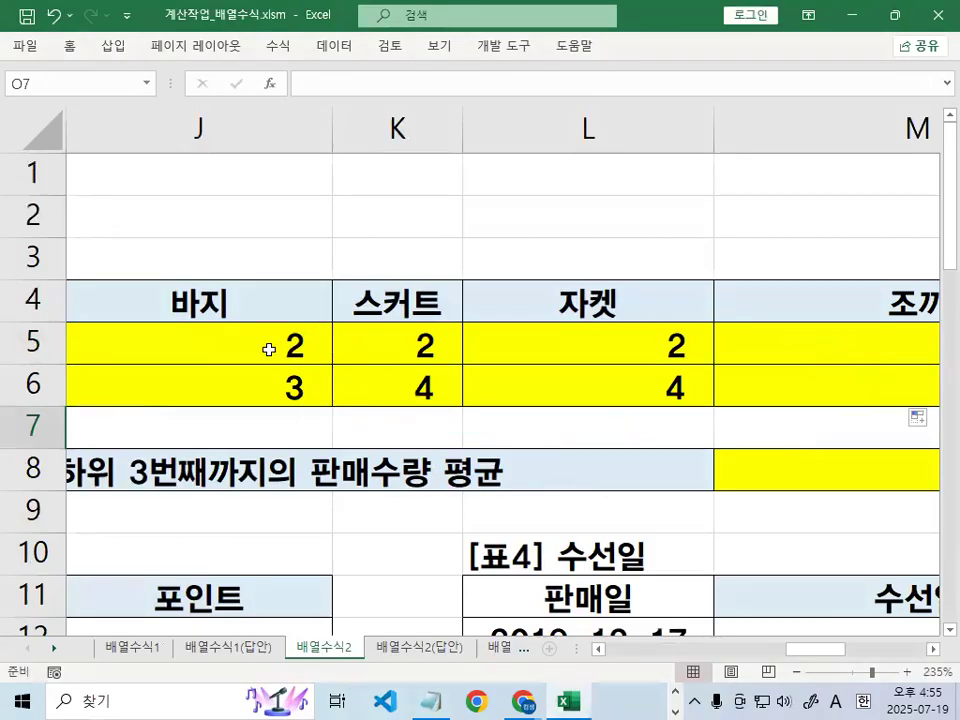
# - Check how the $I and $4 references change in the filled formulas of J5, K5, J6 and K6
pyautogui.click(269, 349)
pyautogui.click(403, 356)
pyautogui.click(293, 381)
pyautogui.click(426, 388)
pyautogui.moveTo(831, 656); pyautogui.dragTo(821, 663)
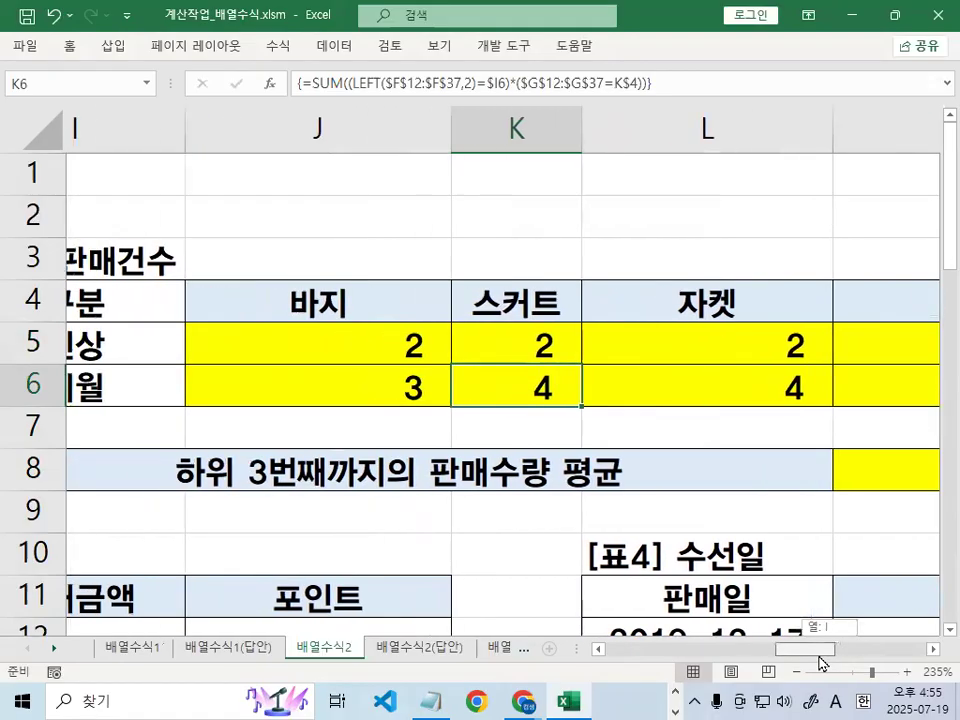
# - Switch to the Notepad lesson notes and delete the blank lines around the separator above the SUM and LEFT formula
pyautogui.click(431, 700)
pyautogui.scroll(-2, 238, 406)
pyautogui.click(249, 273)
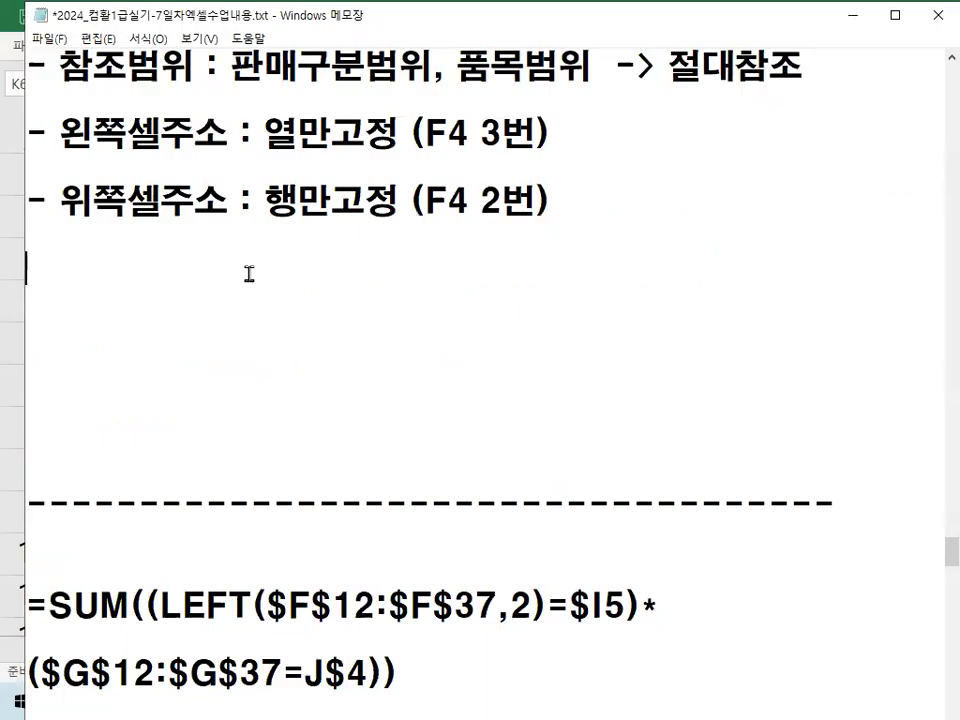
pyautogui.press('Delete')
pyautogui.press('Delete')
pyautogui.press('Delete')
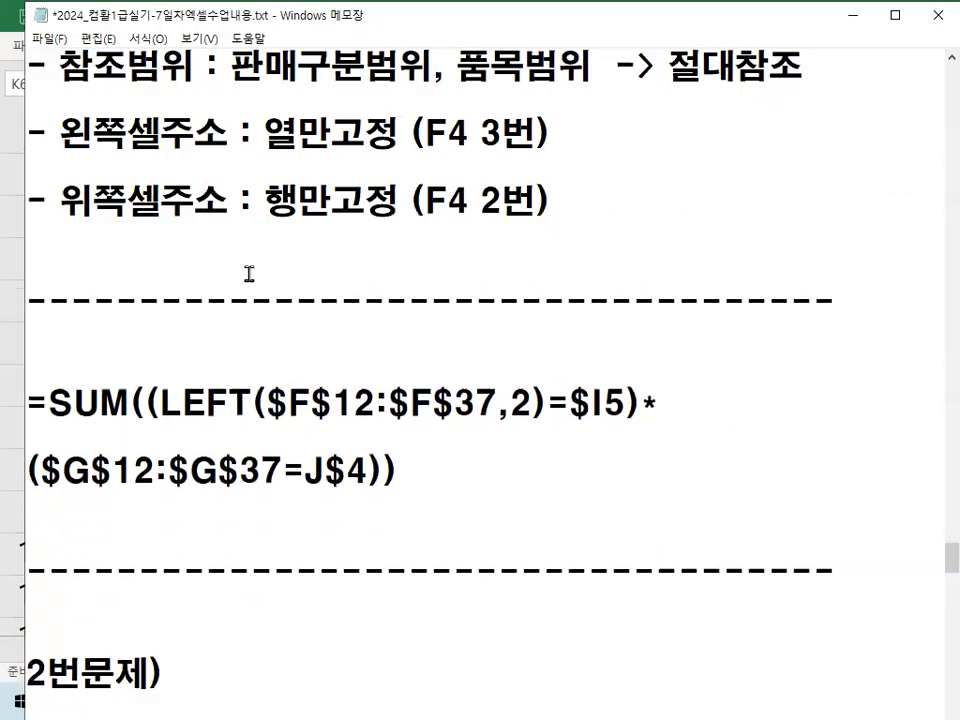
pyautogui.press('Down')
pyautogui.press('Delete')
pyautogui.press('Down')
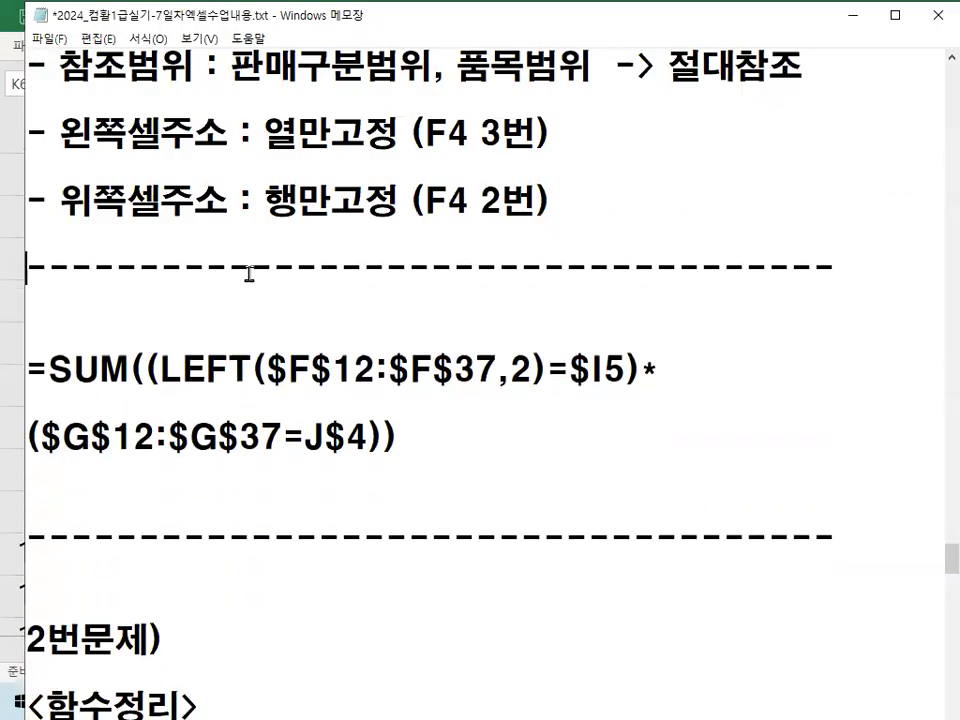
pyautogui.press('Down')
pyautogui.press('Delete')
# - Insert blank lines in the notes between the separator and the 2번문제) heading
pyautogui.press('Down')
pyautogui.press('Down')
pyautogui.press('Down')
pyautogui.press('Down')
pyautogui.press('Down')
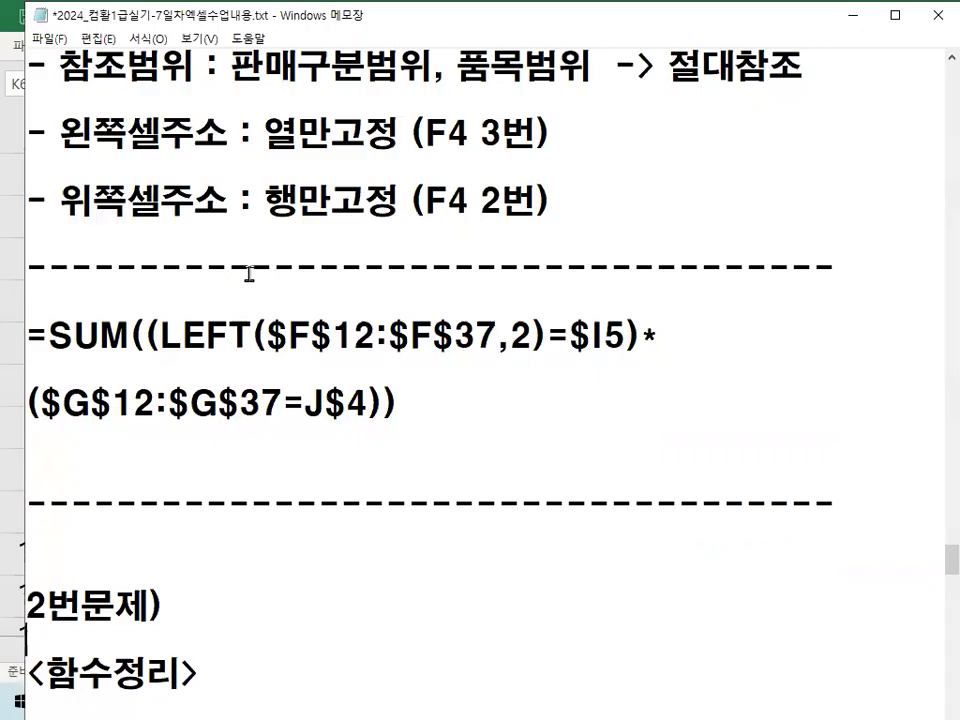
pyautogui.press('Return')
pyautogui.press('Return')
pyautogui.scroll(-1, 480, 400)
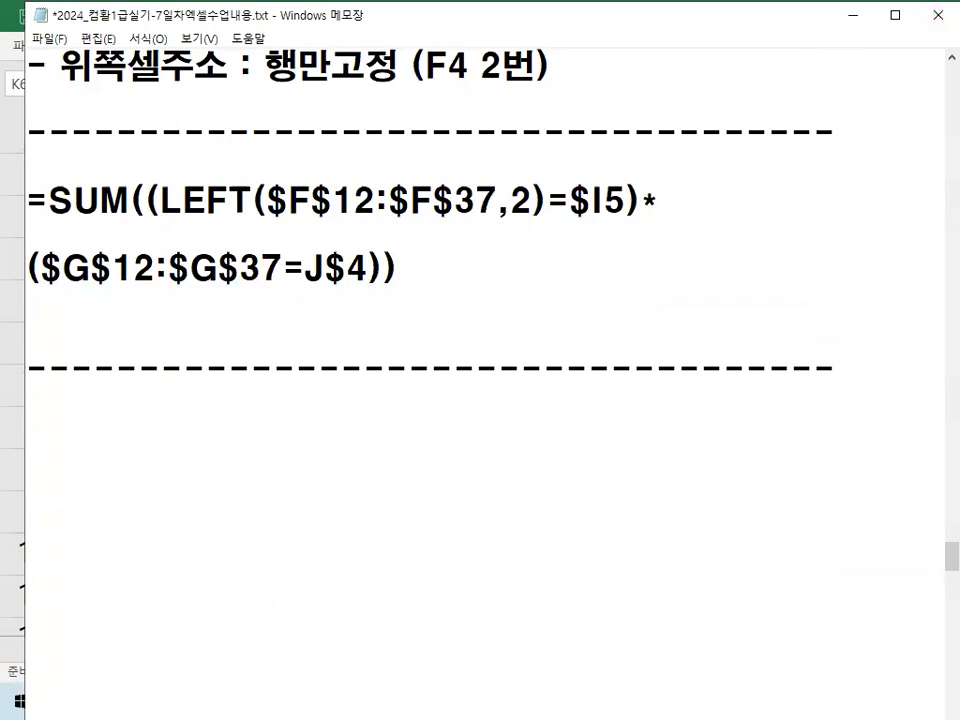
# - Minimize the notes to return to Excel and select M8, the answer cell for 하위 3번째까지의 판매수량 평균
pyautogui.hotkey('alt', 'Tab')
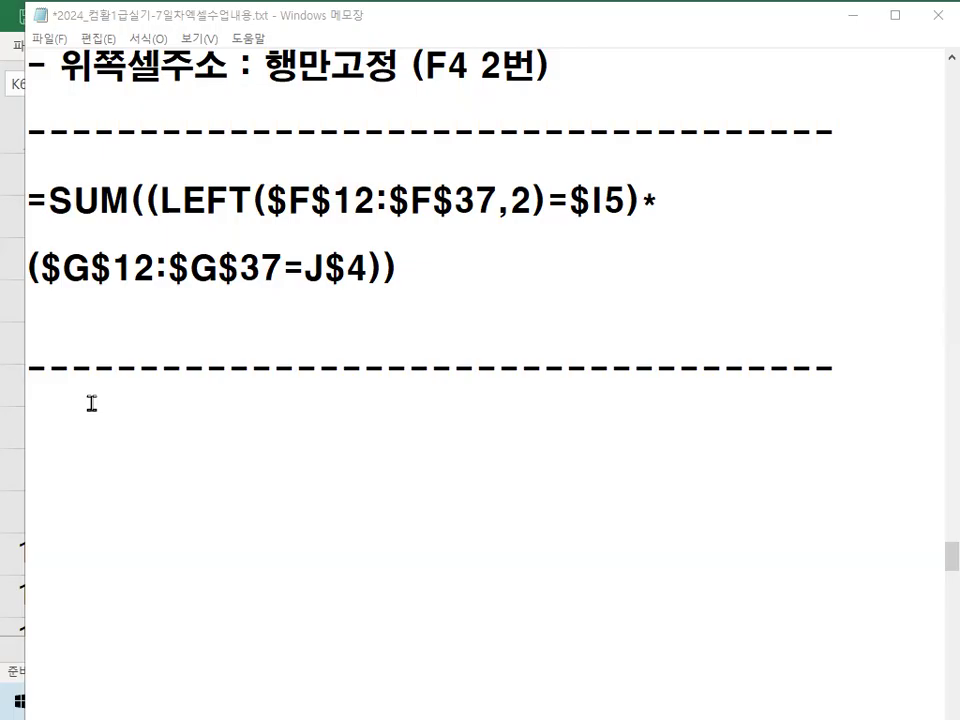
pyautogui.click(850, 17)
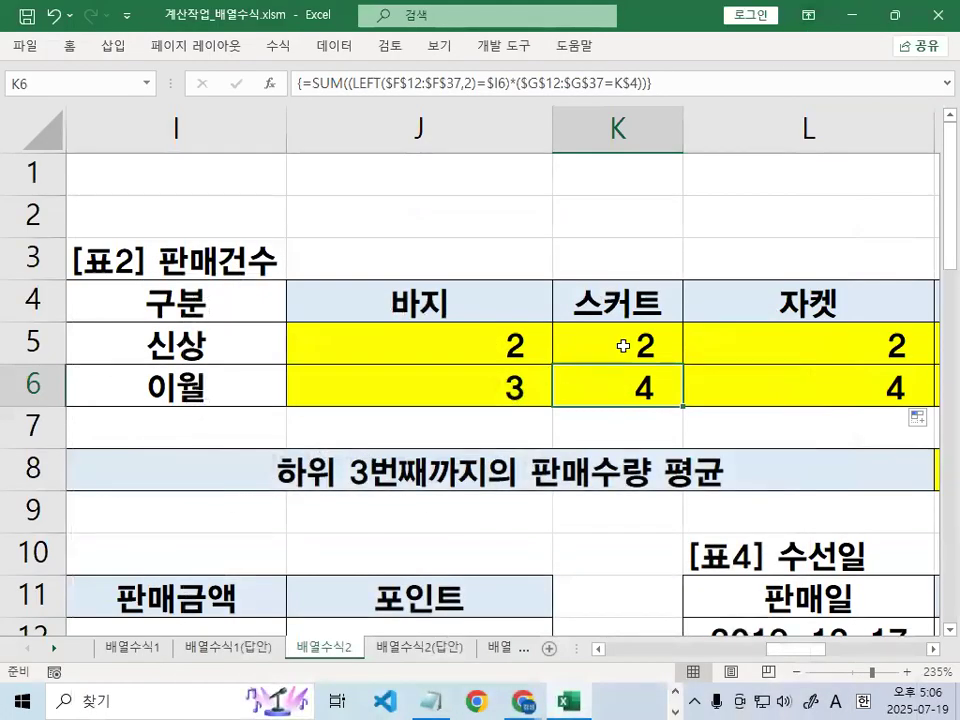
pyautogui.click(622, 346)
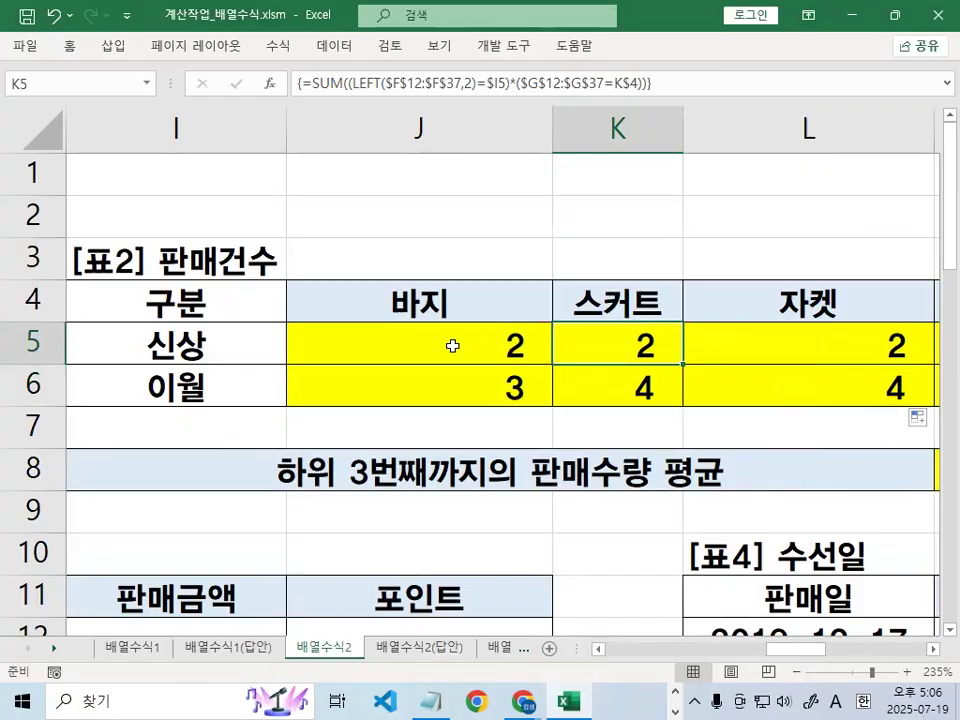
pyautogui.click(455, 430)
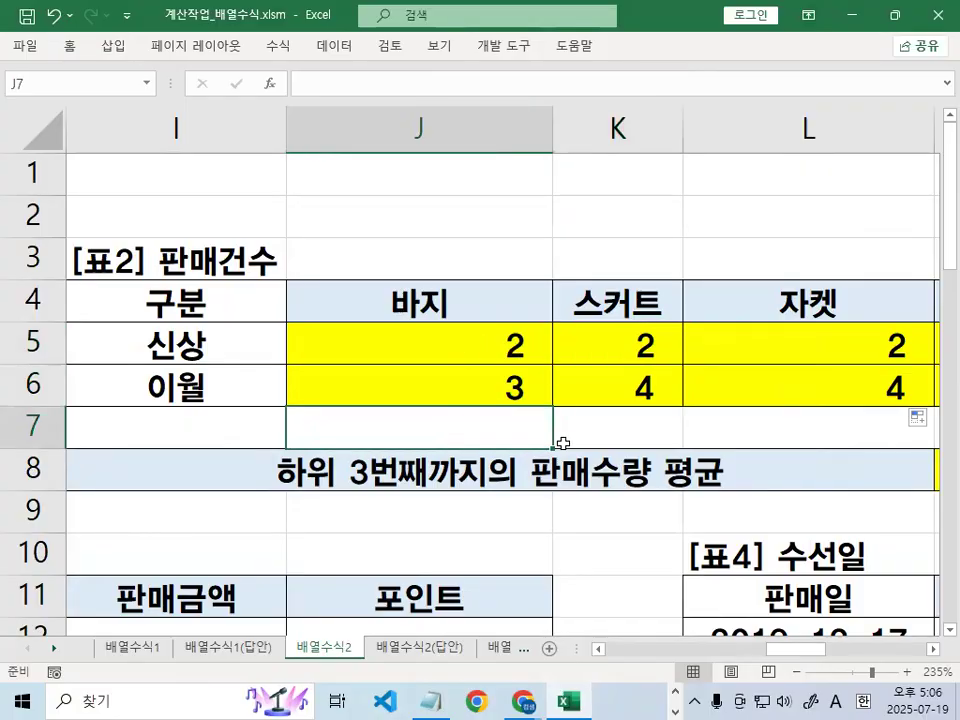
pyautogui.click(932, 650)
pyautogui.click(932, 650)
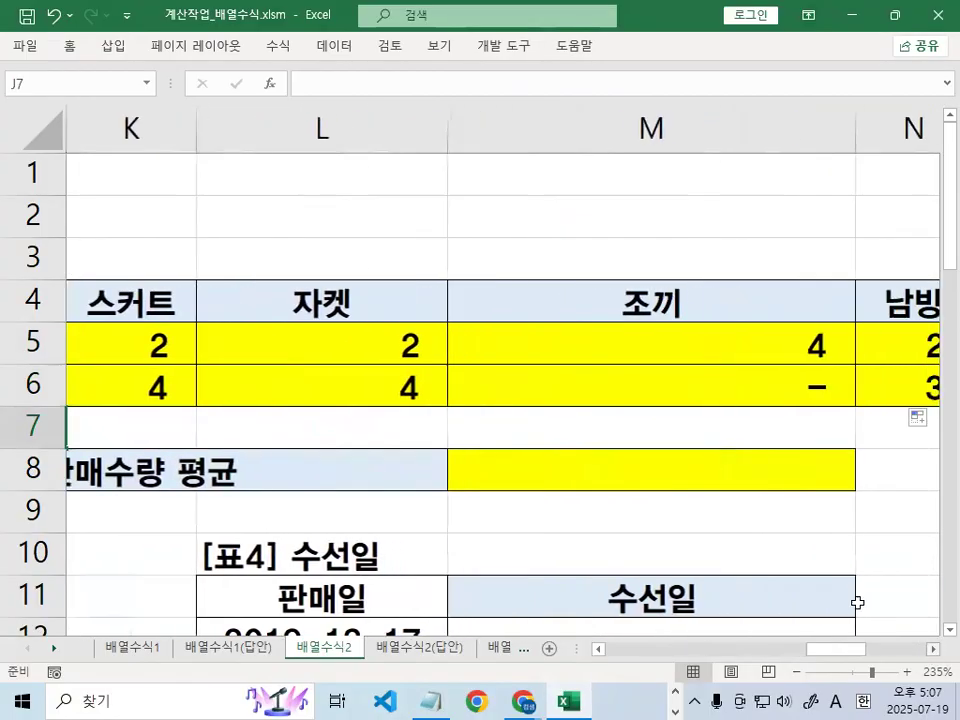
pyautogui.click(636, 482)
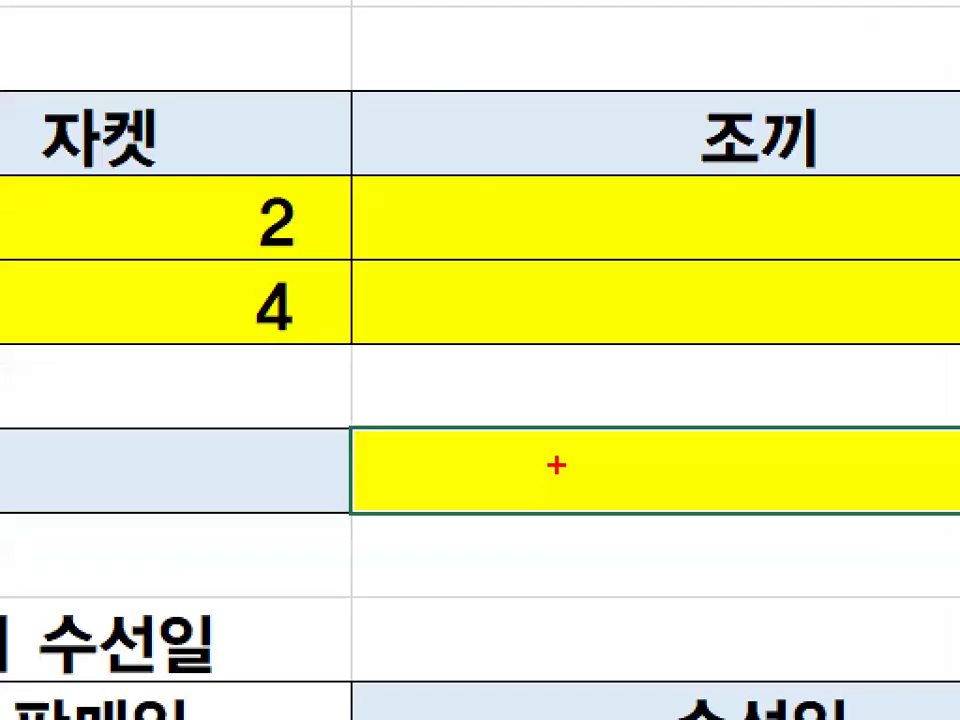
# - Draw an X at the lower edge of M8 with the screen pen and clear it
pyautogui.moveTo(547, 465)
pyautogui.mouseDown()
pyautogui.moveTo(628, 461)
pyautogui.moveTo(623, 530)
pyautogui.mouseUp()
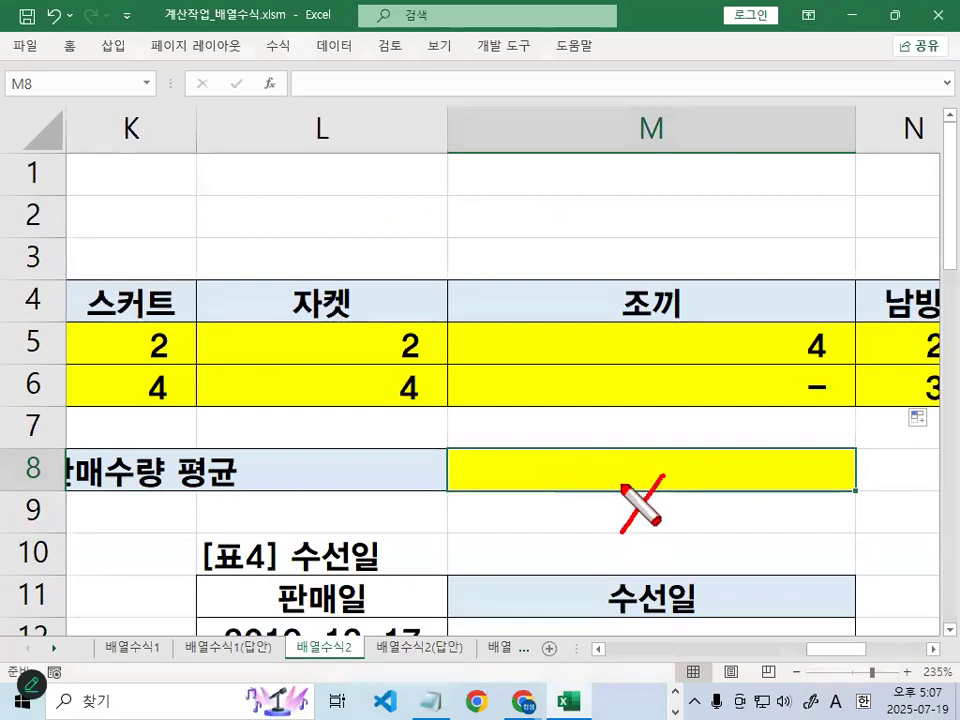
pyautogui.moveTo(623, 484); pyautogui.dragTo(654, 528)
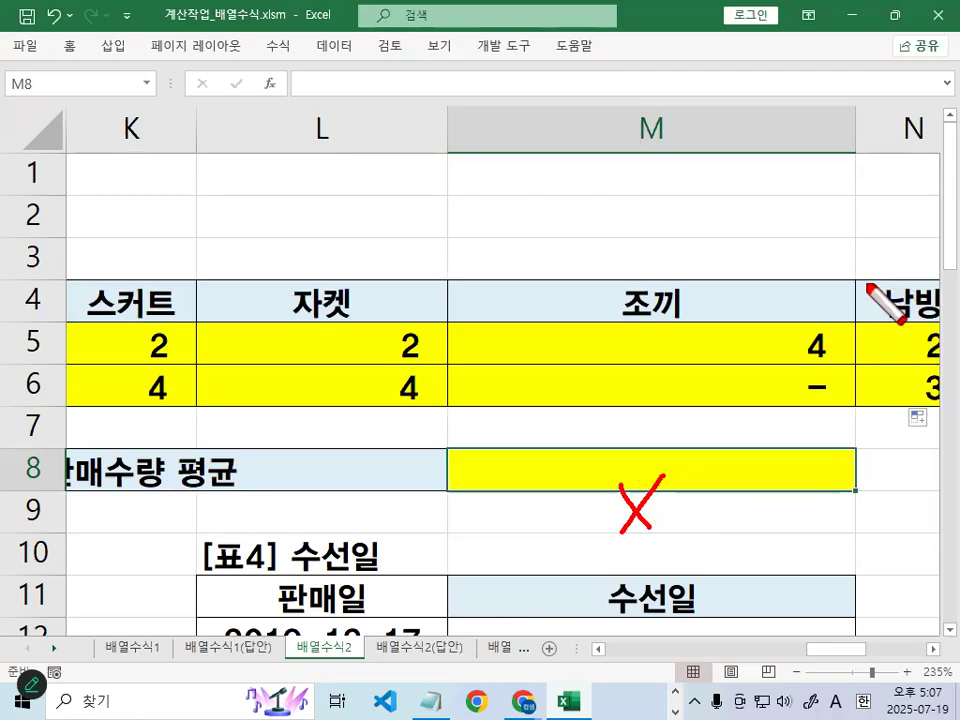
pyautogui.press('Escape')
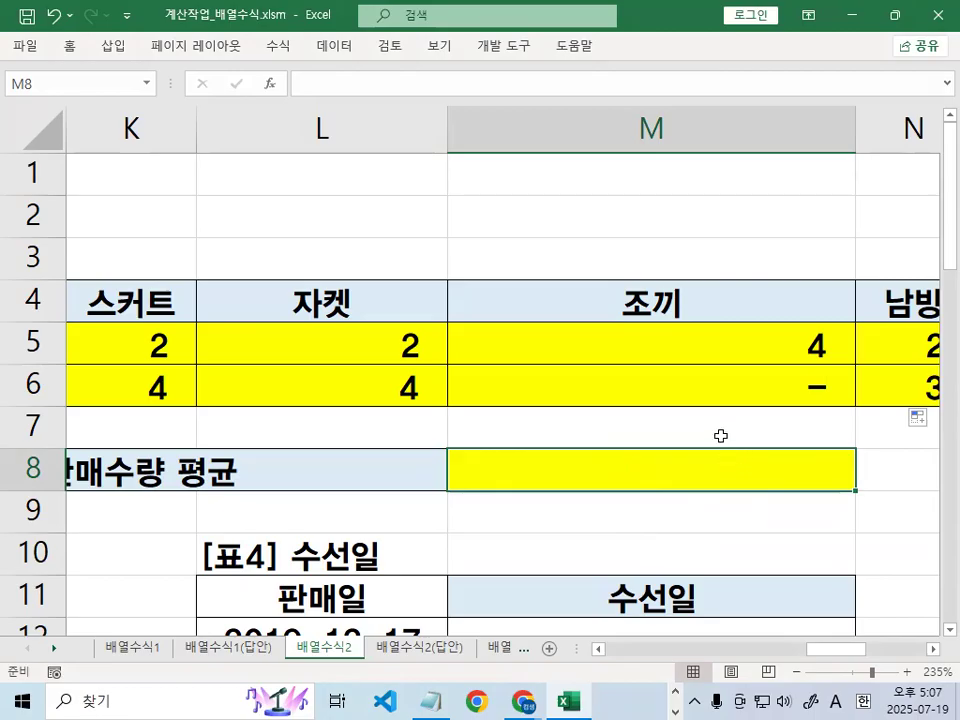
# - Go to the [표3] data and select the 판매수량 values in H12:H19 for inspection
pyautogui.moveTo(853, 649); pyautogui.dragTo(668, 650)
pyautogui.scroll(-3, 660, 544)
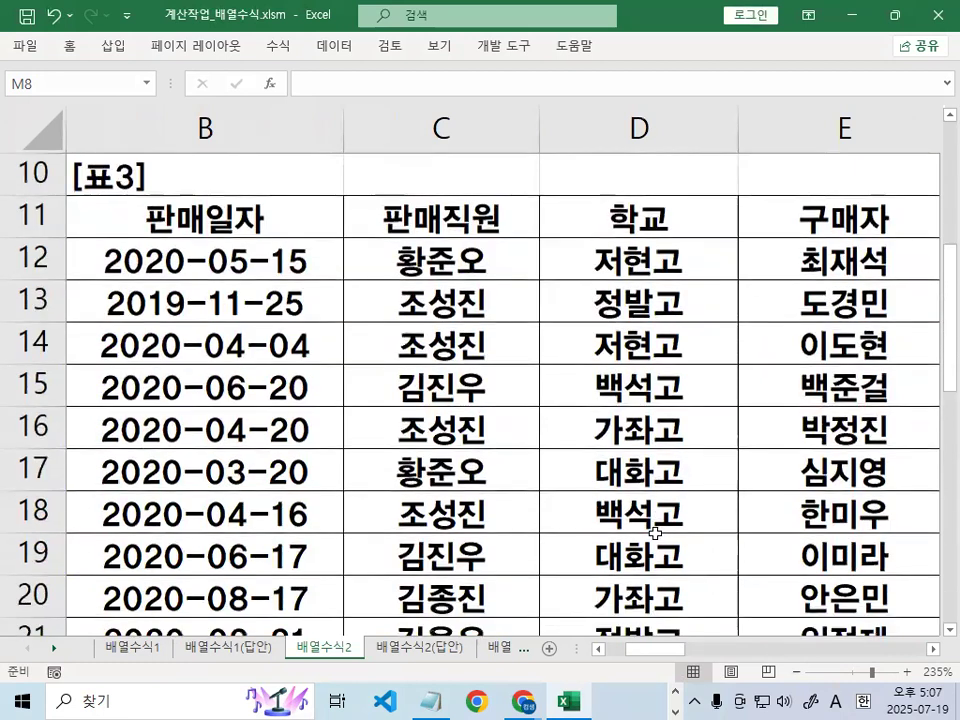
pyautogui.moveTo(660, 656); pyautogui.dragTo(760, 656)
pyautogui.moveTo(566, 262); pyautogui.dragTo(557, 563)
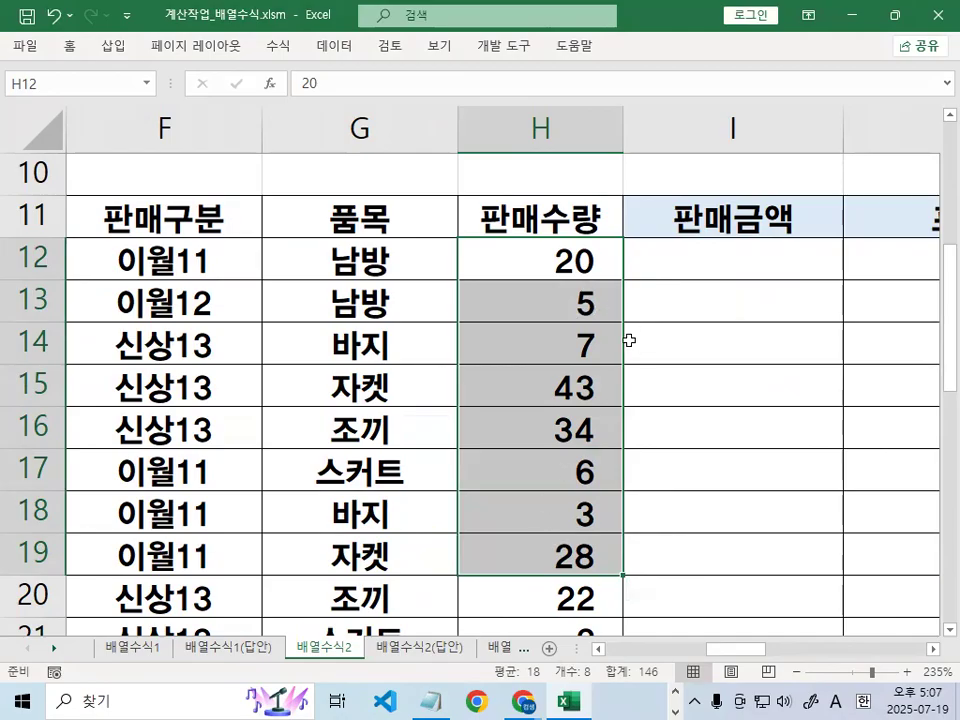
# - Circle the 판매수량 values with the screen pen, add a mark beside them and clear the drawing
pyautogui.hotkey('ctrl', '2')
pyautogui.moveTo(530, 246)
pyautogui.mouseDown()
pyautogui.moveTo(471, 403)
pyautogui.moveTo(510, 605)
pyautogui.mouseUp()
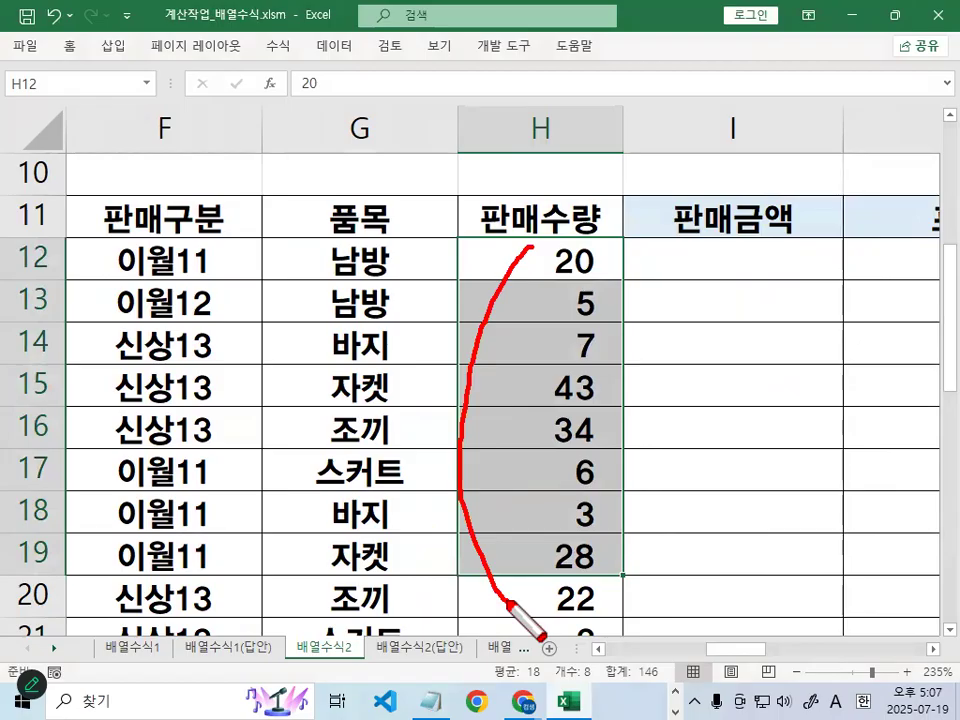
pyautogui.moveTo(637, 562)
pyautogui.mouseDown()
pyautogui.moveTo(471, 378)
pyautogui.moveTo(655, 310)
pyautogui.moveTo(628, 602)
pyautogui.mouseUp()
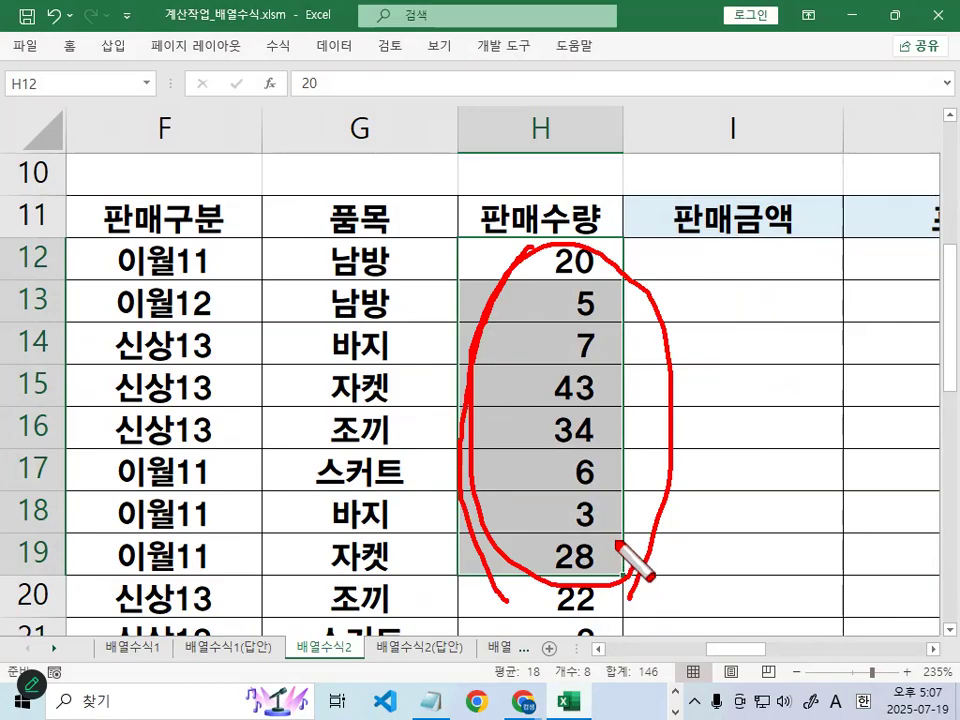
pyautogui.moveTo(689, 287)
pyautogui.mouseDown()
pyautogui.moveTo(774, 366)
pyautogui.moveTo(791, 302)
pyautogui.moveTo(781, 324)
pyautogui.moveTo(827, 274)
pyautogui.moveTo(853, 326)
pyautogui.moveTo(669, 274)
pyautogui.moveTo(850, 346)
pyautogui.mouseUp()
pyautogui.press('Escape')
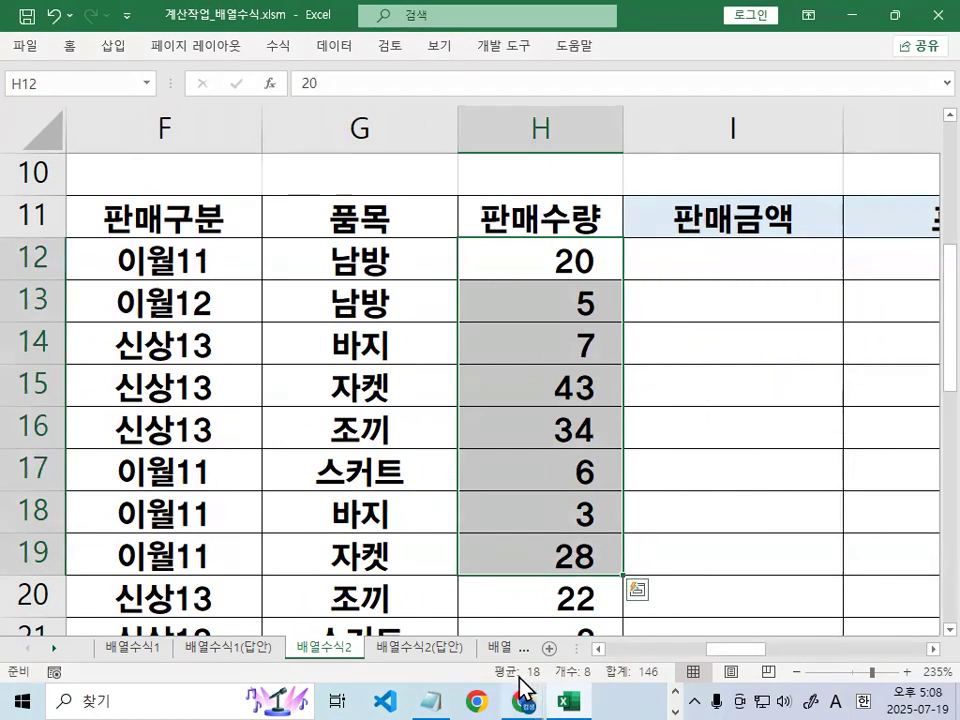
# - Switch to the Notepad notes and delete the surplus blank lines above the 2번문제) heading to reach the SMALL function summary
pyautogui.click(433, 697)
pyautogui.scroll(-3, 418, 443)
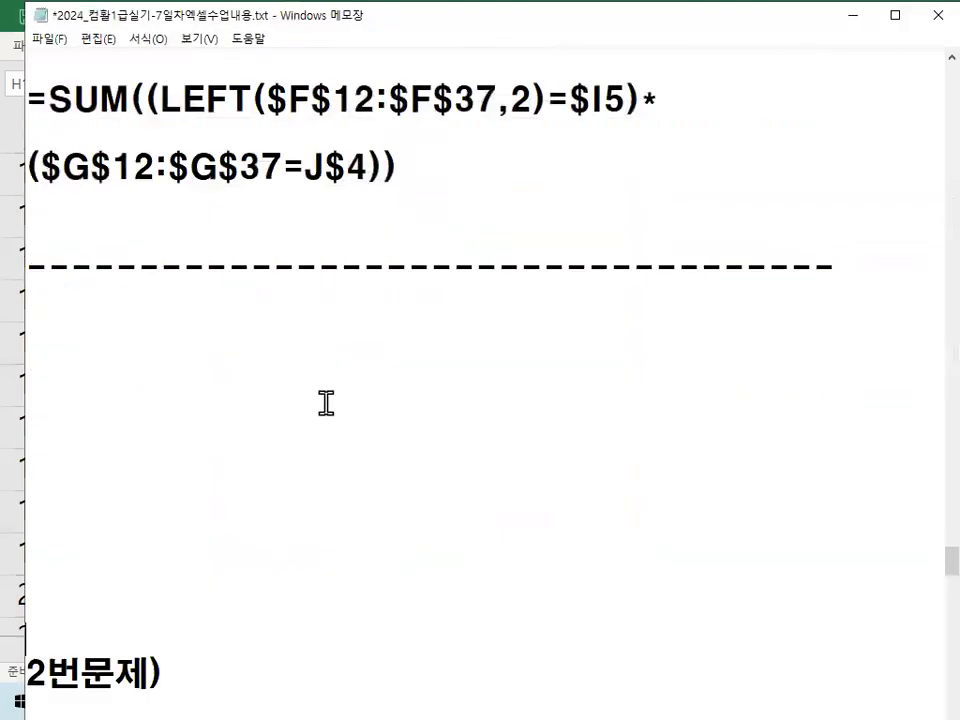
pyautogui.click(279, 315)
pyautogui.press('Delete')
pyautogui.press('Delete')
pyautogui.press('Delete')
pyautogui.press('Delete')
pyautogui.press('Delete')
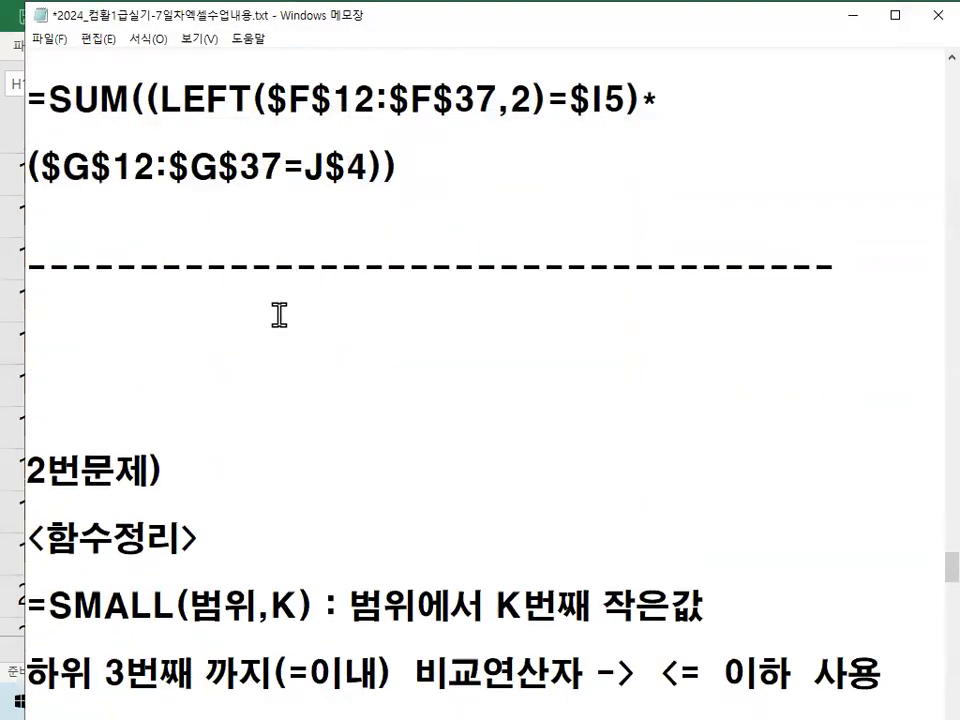
pyautogui.scroll(-1, 279, 315)
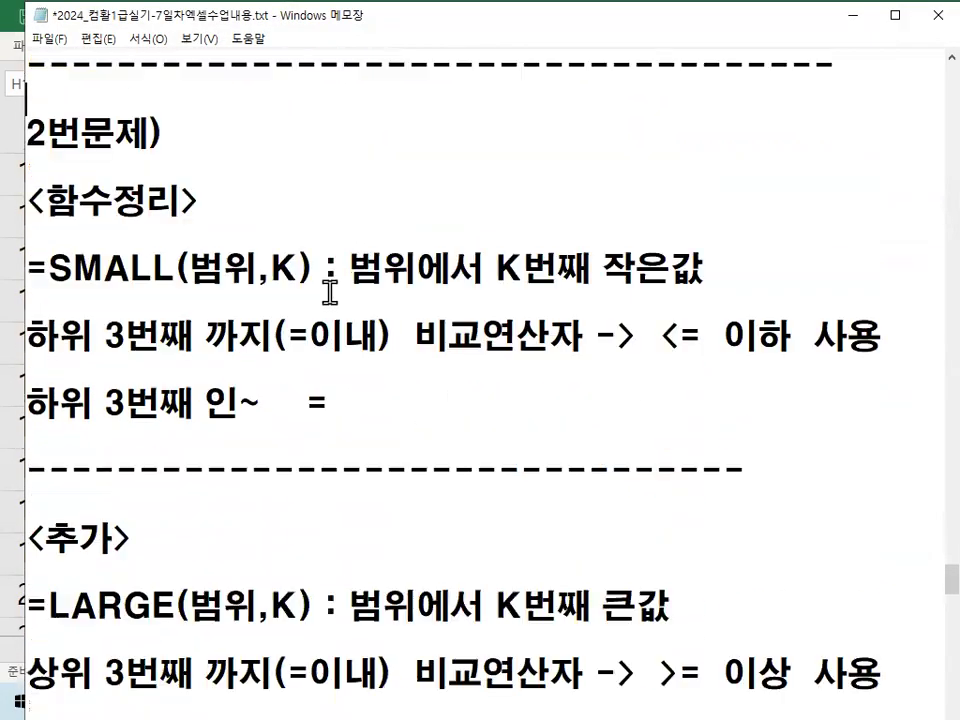
# - Sketch a hatched range box with <= against a small hatched value box, underline 하위 3번째 and circle (=이내) in the SMALL notes
pyautogui.hotkey('ctrl', 'alt', 'g')
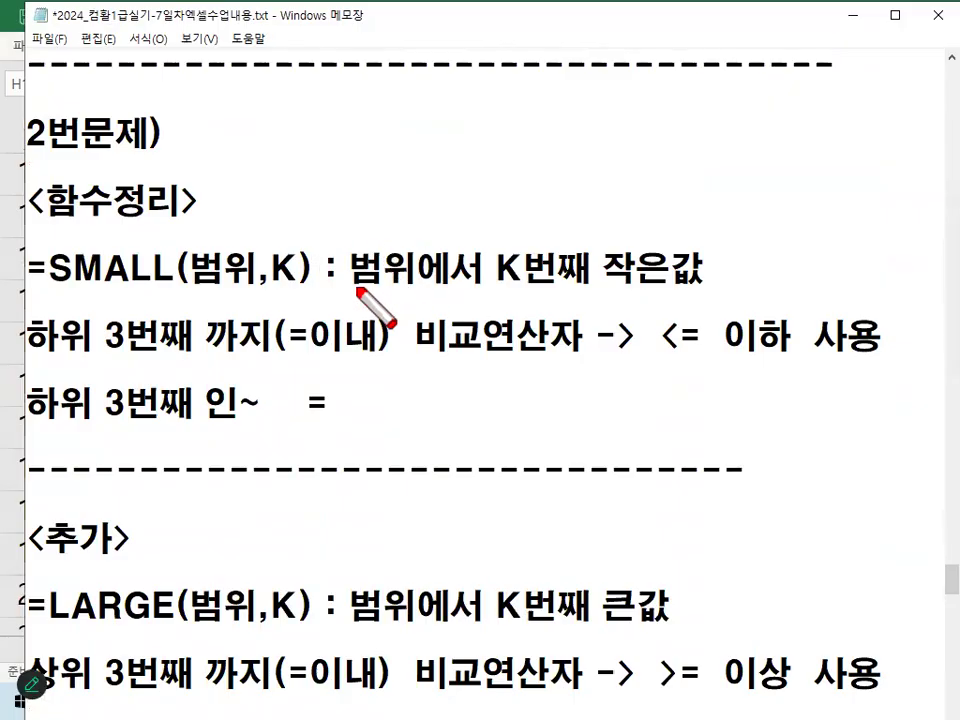
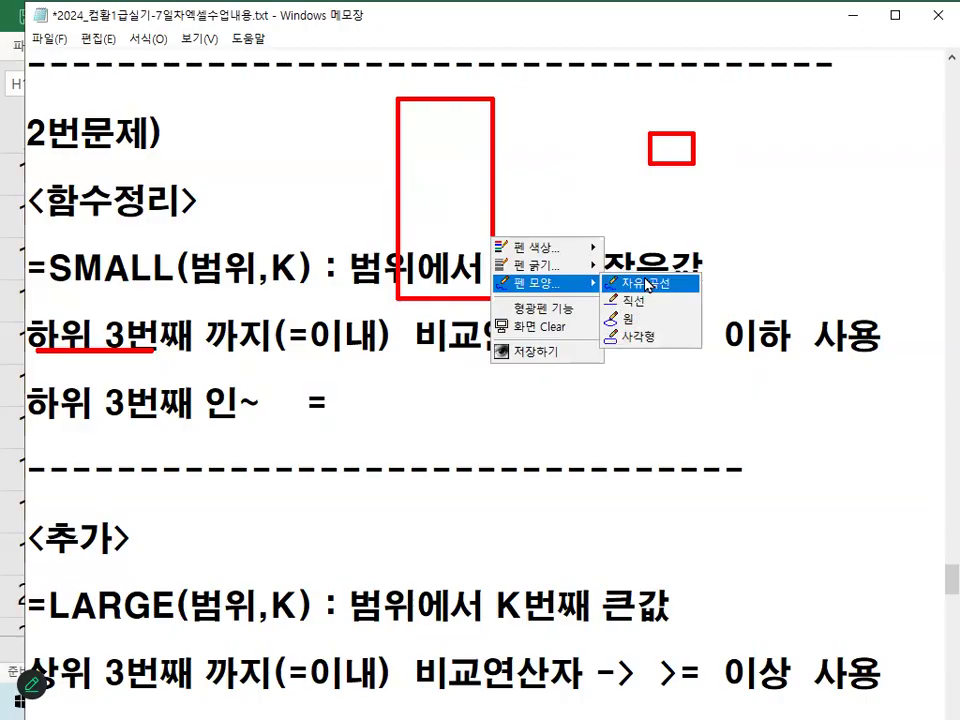
pyautogui.moveTo(458, 122)
pyautogui.mouseDown()
pyautogui.moveTo(432, 155)
pyautogui.moveTo(430, 222)
pyautogui.moveTo(448, 262)
pyautogui.mouseUp()
pyautogui.moveTo(665, 139)
pyautogui.mouseDown()
pyautogui.moveTo(655, 162)
pyautogui.moveTo(667, 162)
pyautogui.mouseUp()
pyautogui.moveTo(689, 138); pyautogui.dragTo(679, 162)
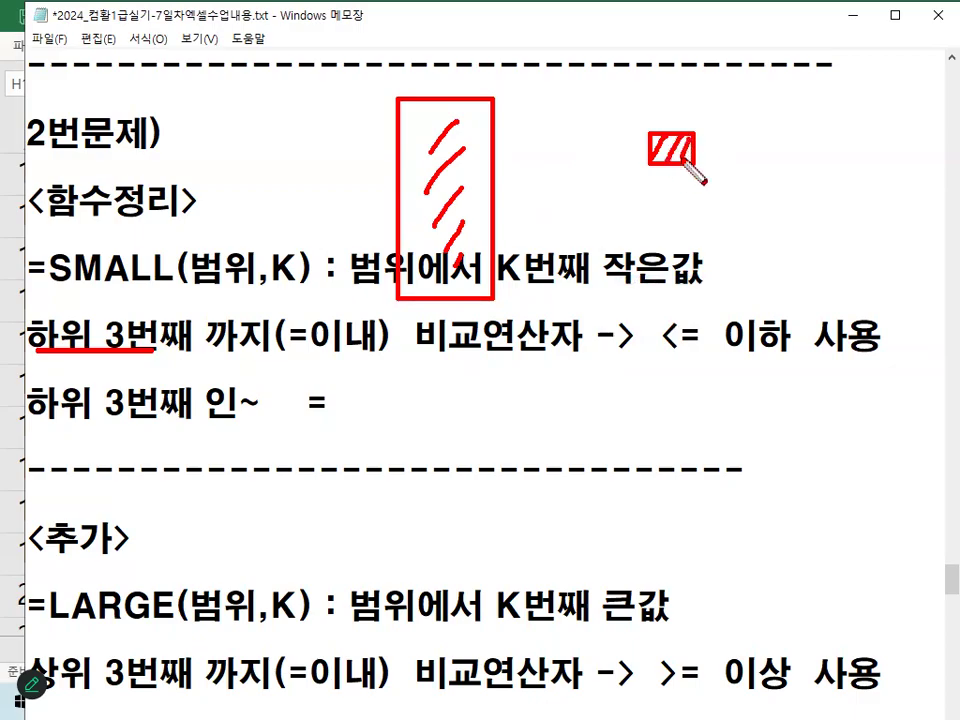
pyautogui.moveTo(514, 131)
pyautogui.mouseDown()
pyautogui.moveTo(536, 225)
pyautogui.moveTo(494, 296)
pyautogui.mouseUp()
pyautogui.moveTo(605, 143)
pyautogui.mouseDown()
pyautogui.moveTo(631, 144)
pyautogui.moveTo(626, 155)
pyautogui.moveTo(585, 145)
pyautogui.moveTo(605, 178)
pyautogui.mouseUp()
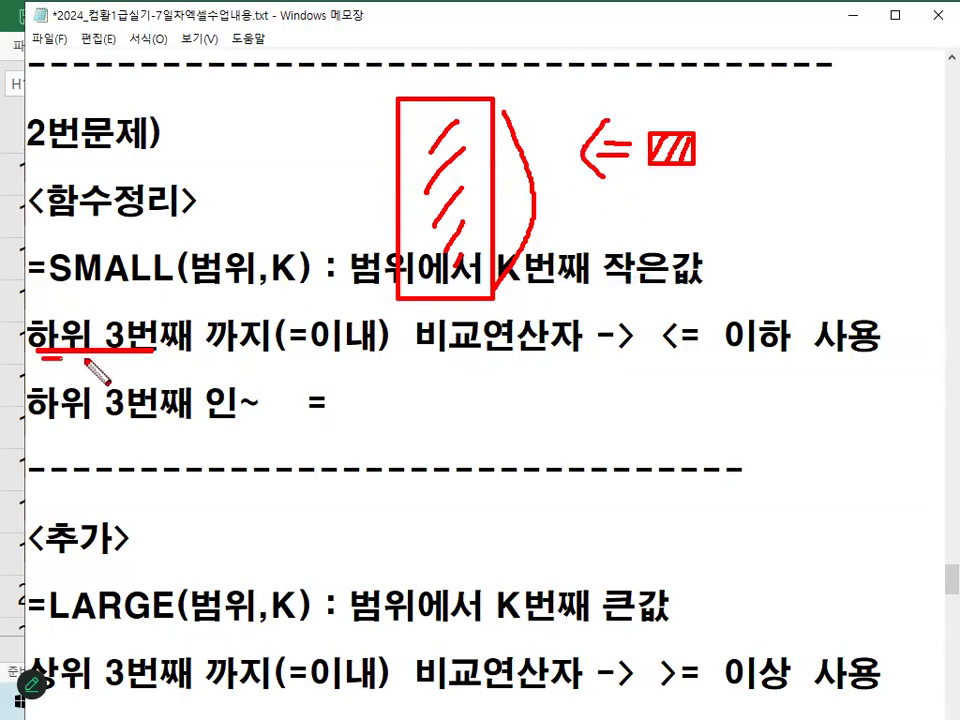
pyautogui.moveTo(152, 352); pyautogui.dragTo(192, 354)
pyautogui.moveTo(395, 338)
pyautogui.mouseDown()
pyautogui.moveTo(362, 307)
pyautogui.moveTo(385, 344)
pyautogui.mouseUp()
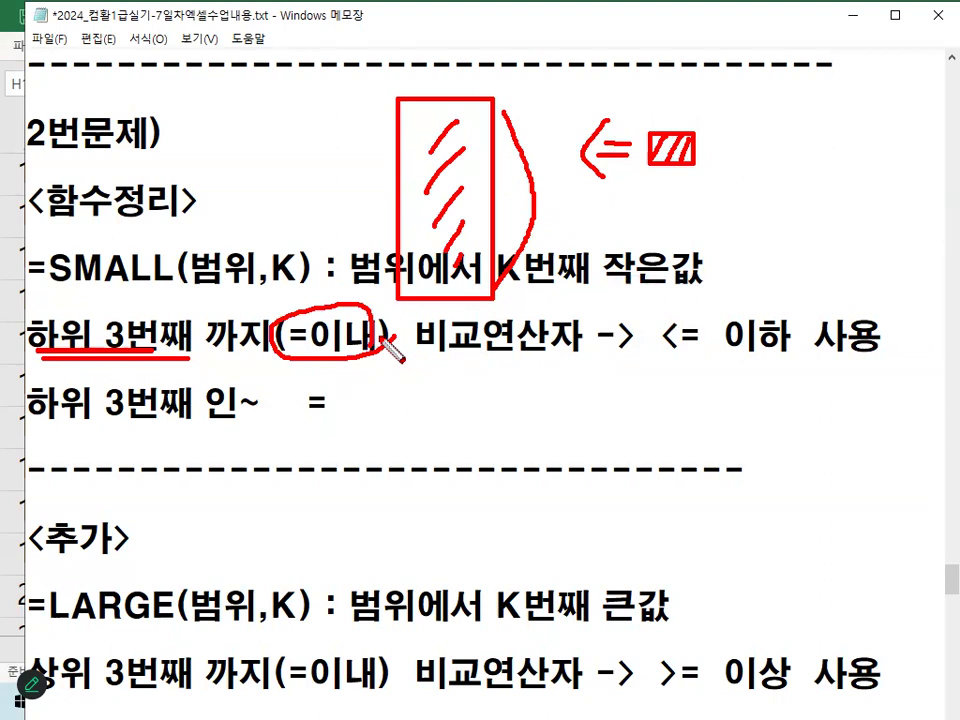
# - Clear the pen drawing, switch back to the Excel sheet and enter 1, 2, 3, 4 and 5 in the empty cells G44:G48
pyautogui.press('Escape')
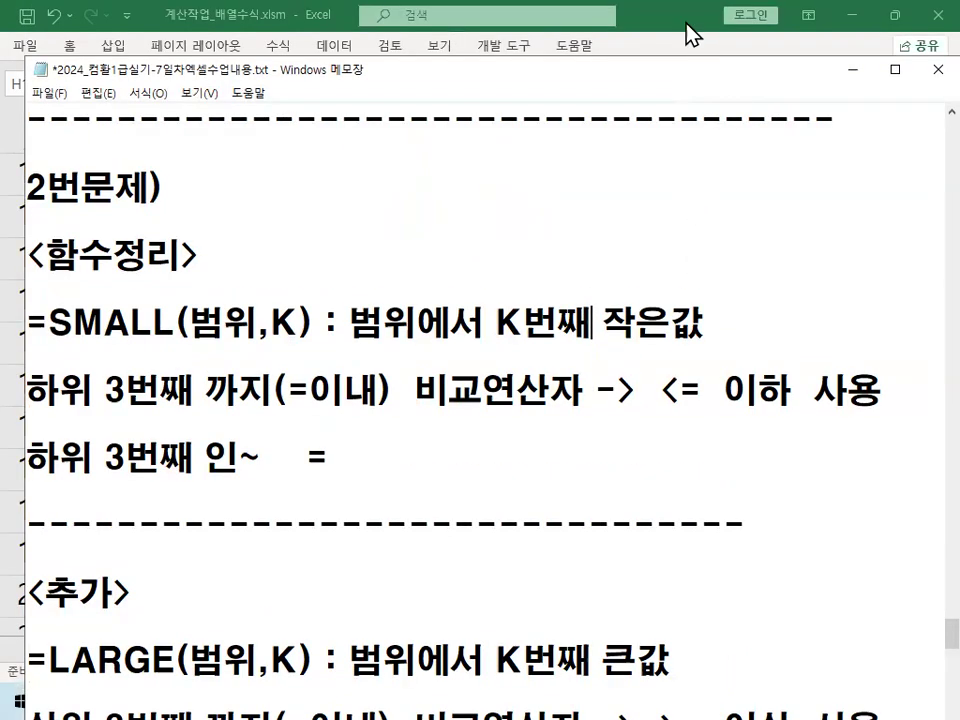
pyautogui.click(690, 34)
pyautogui.scroll(-6, 645, 364)
pyautogui.scroll(-5, 648, 364)
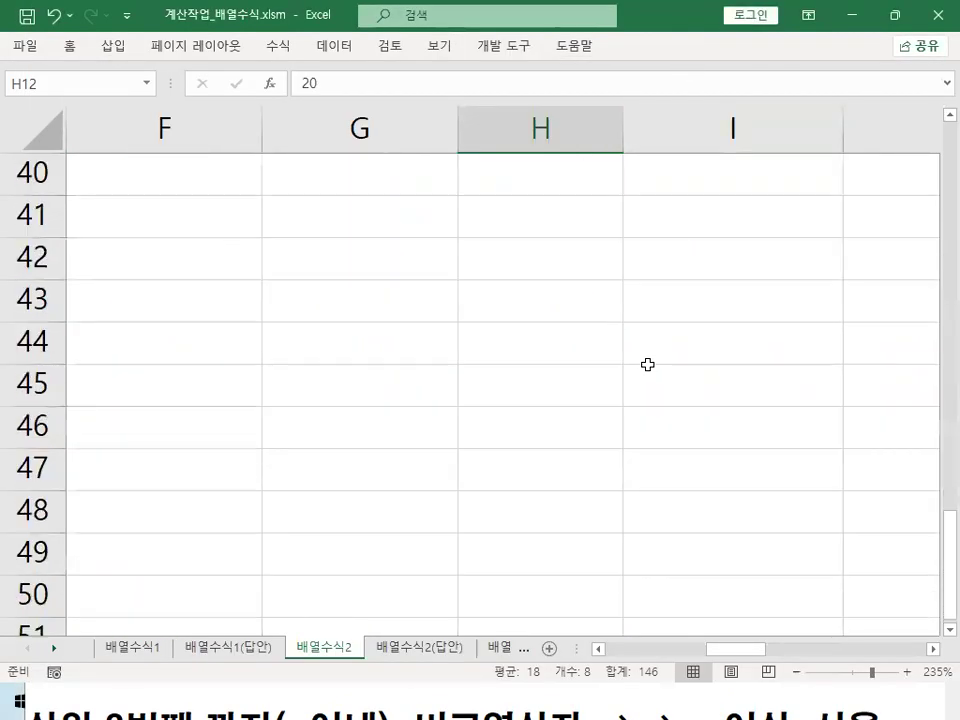
pyautogui.click(332, 218)
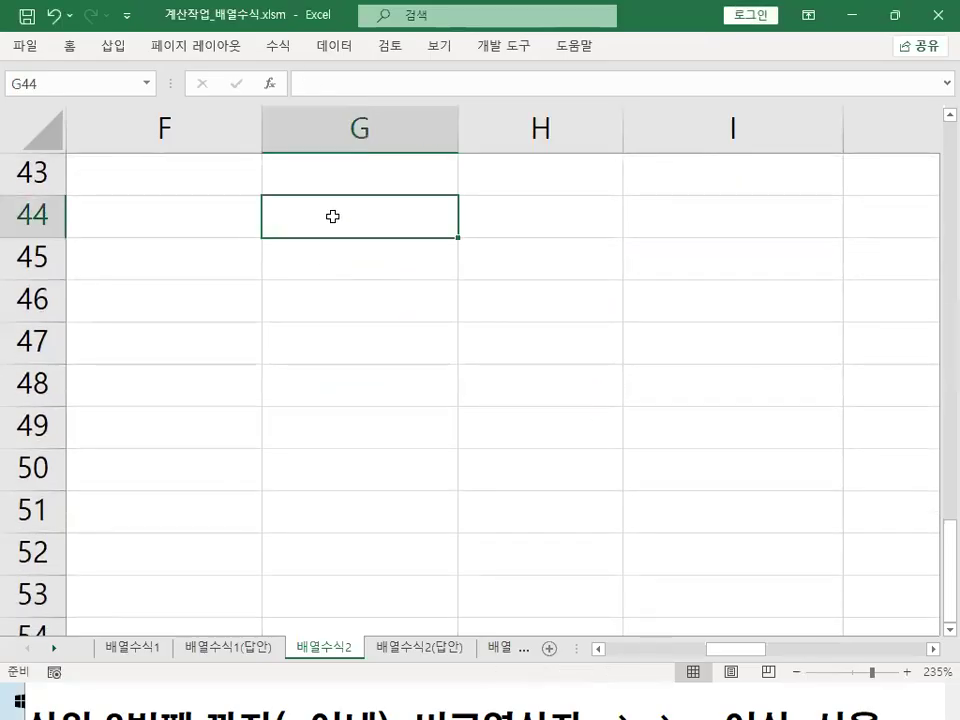
pyautogui.write('1')
pyautogui.press('Return')
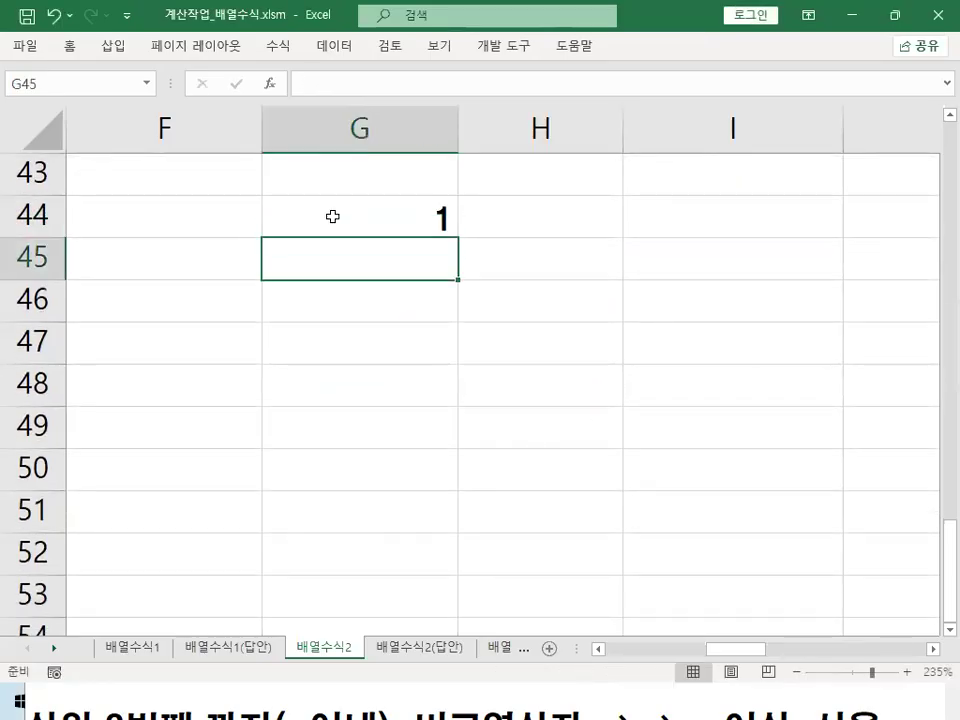
pyautogui.write('2')
pyautogui.press('Return')
pyautogui.write('3')
pyautogui.press('Return')
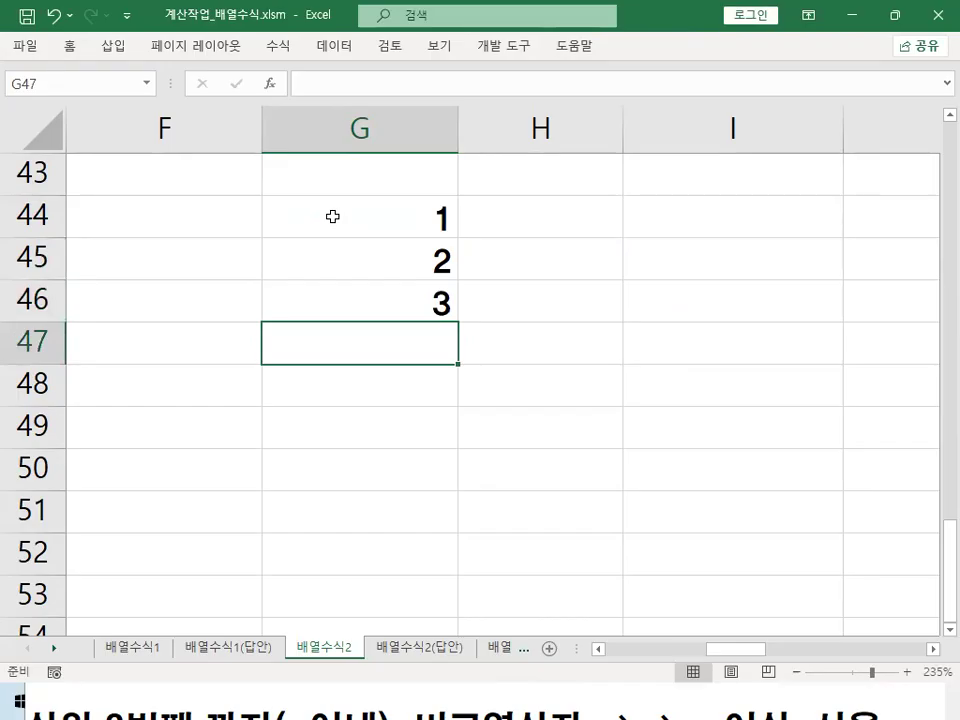
pyautogui.write('4')
pyautogui.press('Return')
pyautogui.write('5')
pyautogui.press('Return')
# - Apply all borders to the sample values in G44:G48
pyautogui.press('Up')
pyautogui.press('Up')
pyautogui.press('Up')
pyautogui.press('Up')
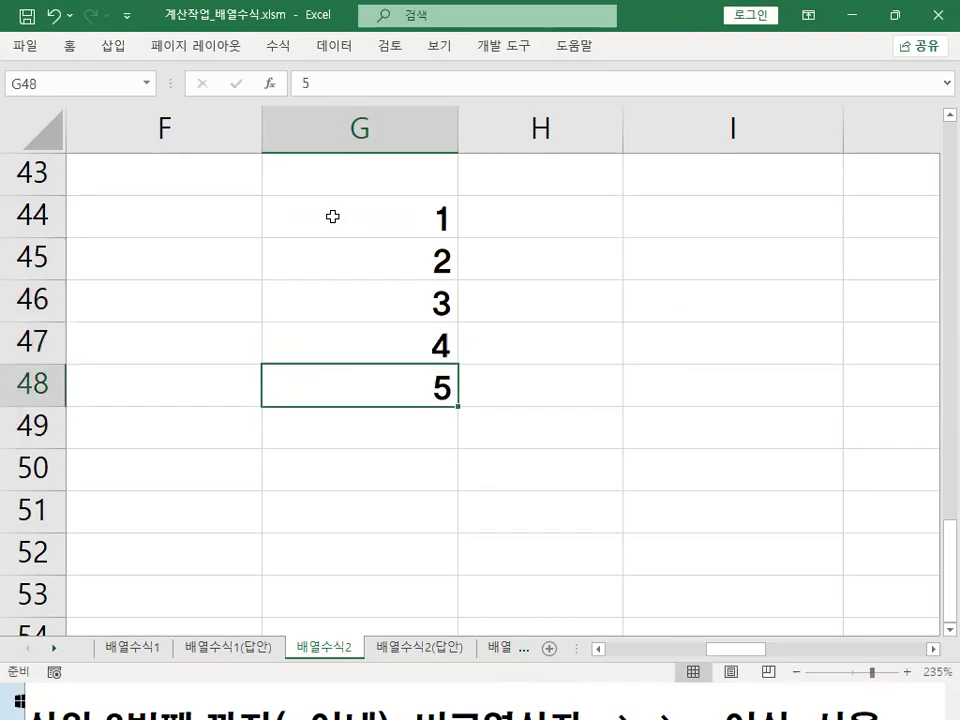
pyautogui.moveTo(332, 216); pyautogui.dragTo(332, 385)
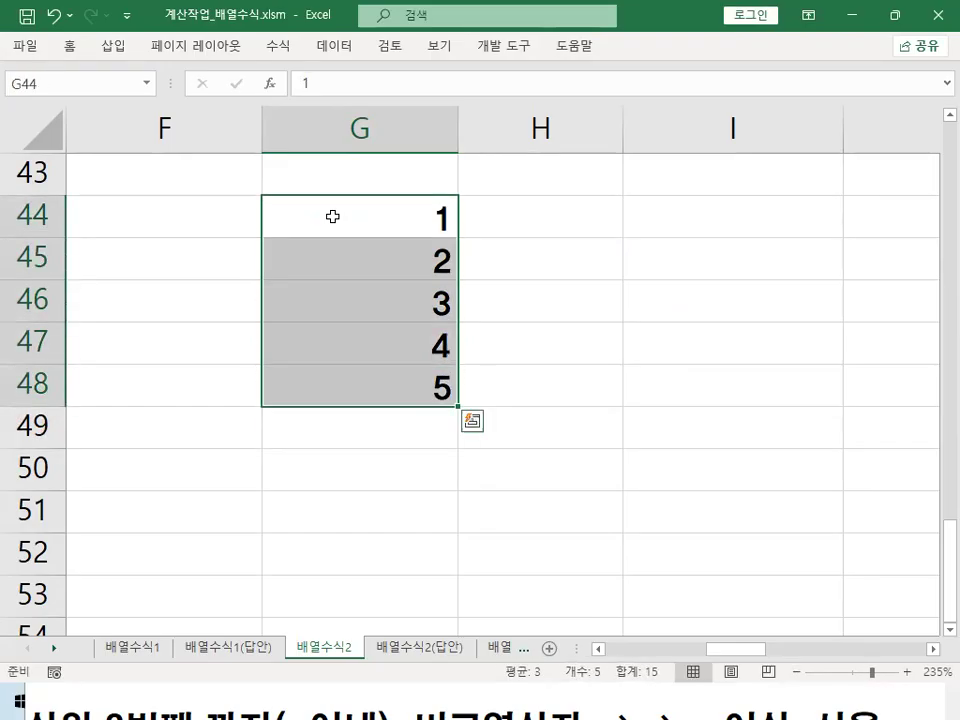
pyautogui.click(72, 47)
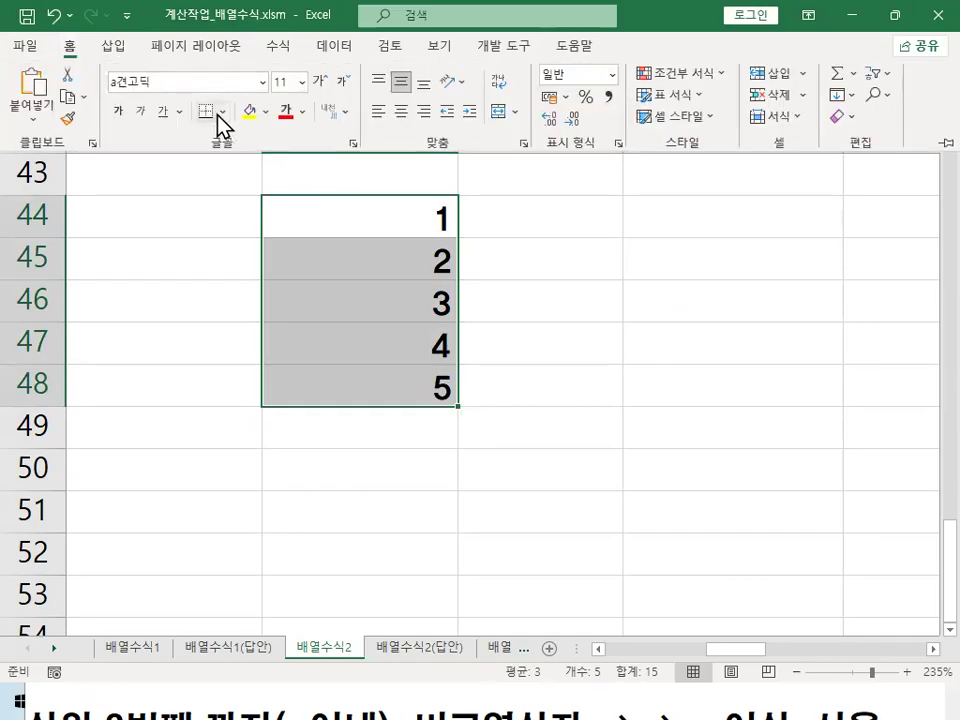
pyautogui.click(222, 111)
pyautogui.click(244, 298)
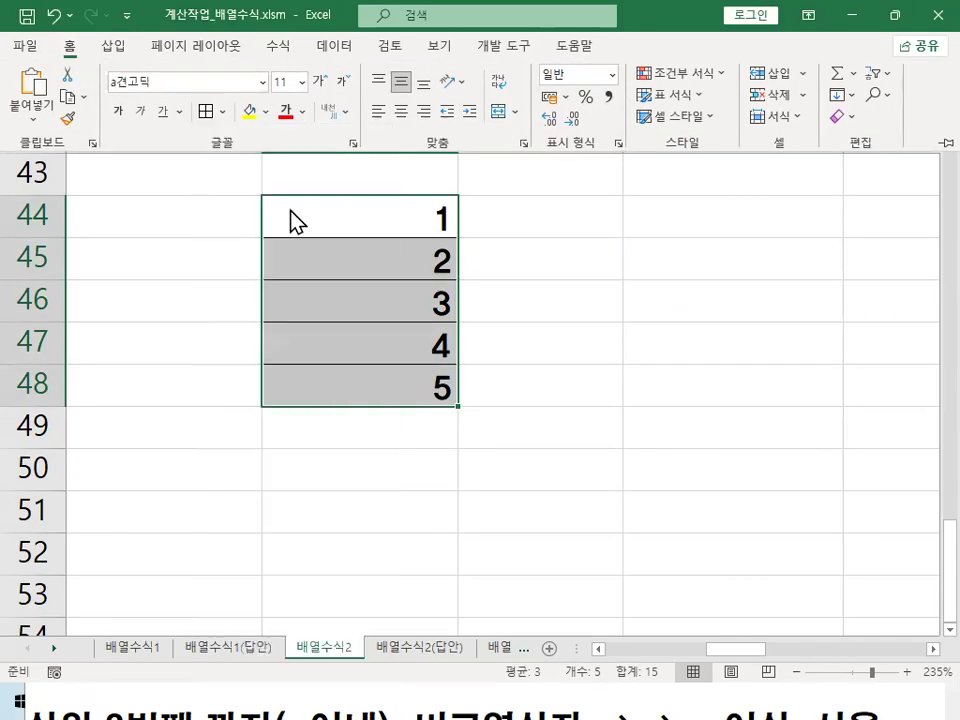
pyautogui.click(536, 257)
pyautogui.click(564, 223)
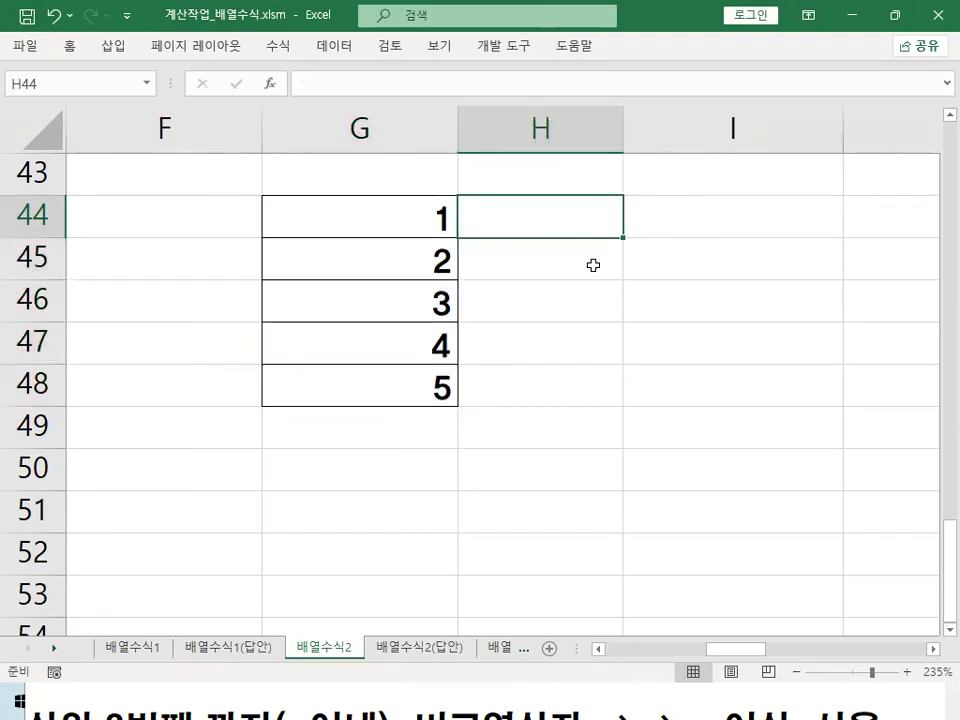
# - Enter =SMALL(G44:G48,3) in cell I45 to return the third-smallest sample value
pyautogui.click(677, 259)
pyautogui.write('=ㄴ')
pyautogui.press('BackSpace')
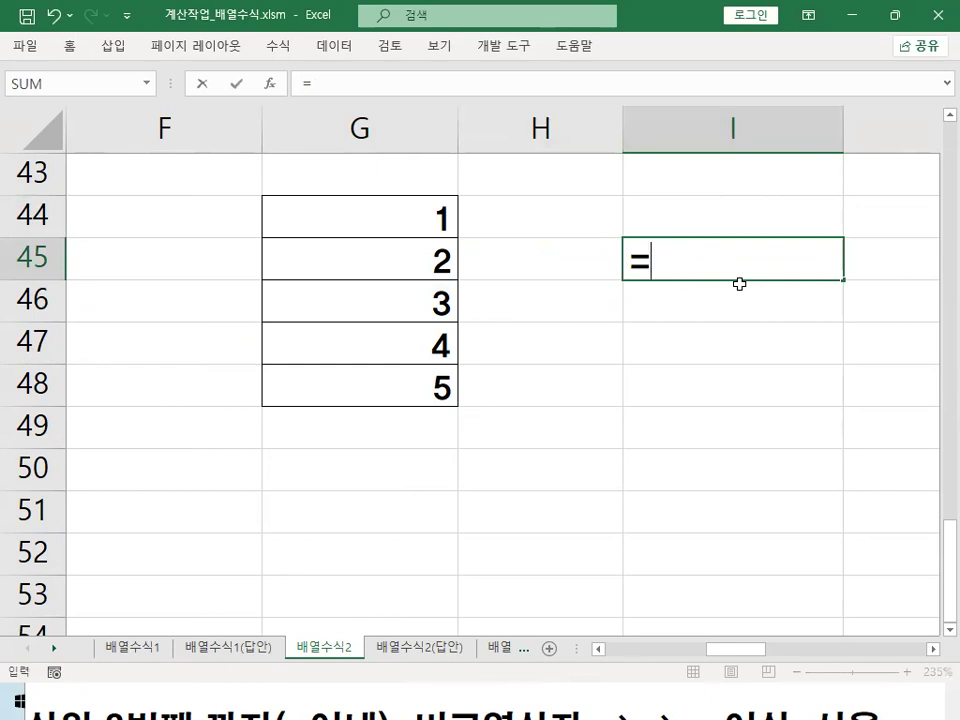
pyautogui.write('ㄴ')
pyautogui.press('BackSpace')
pyautogui.write('SMA')
pyautogui.press('Tab')
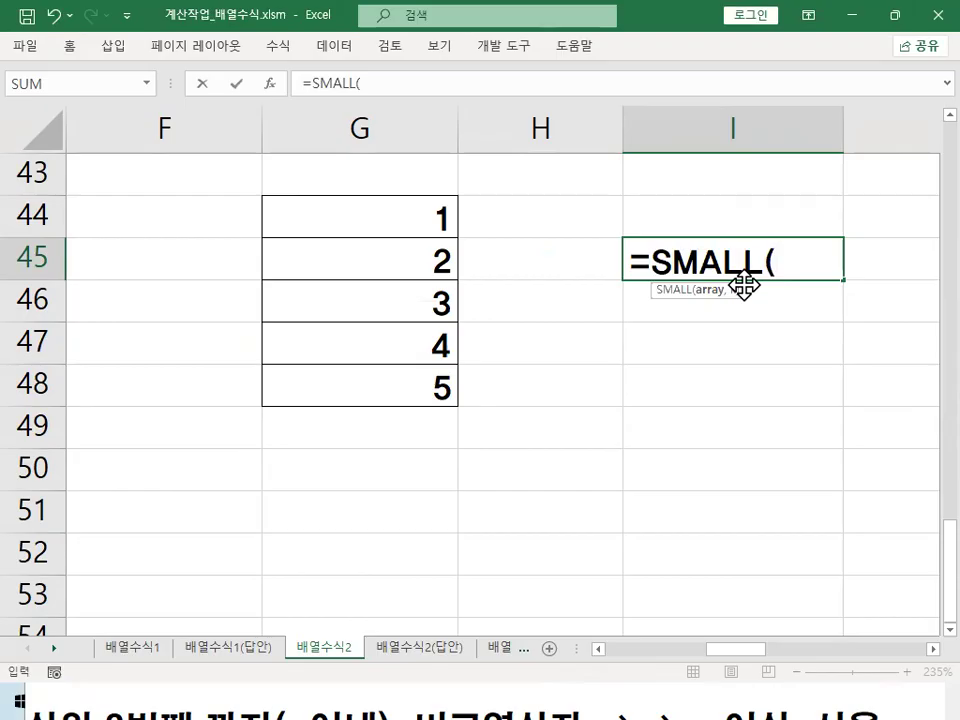
pyautogui.moveTo(396, 231); pyautogui.dragTo(400, 370)
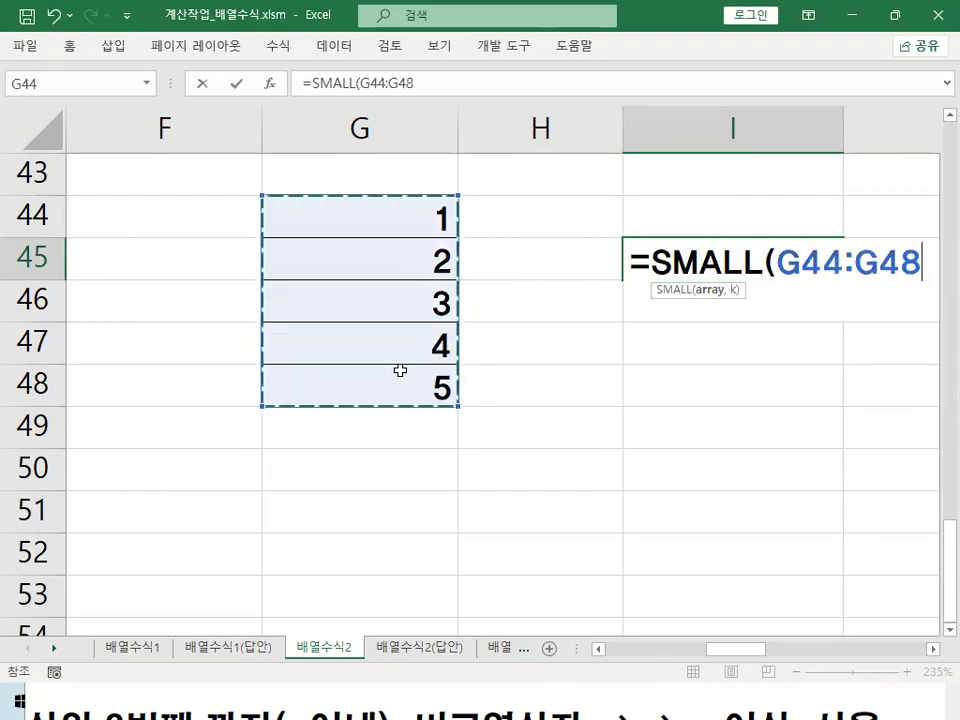
pyautogui.write(',3')
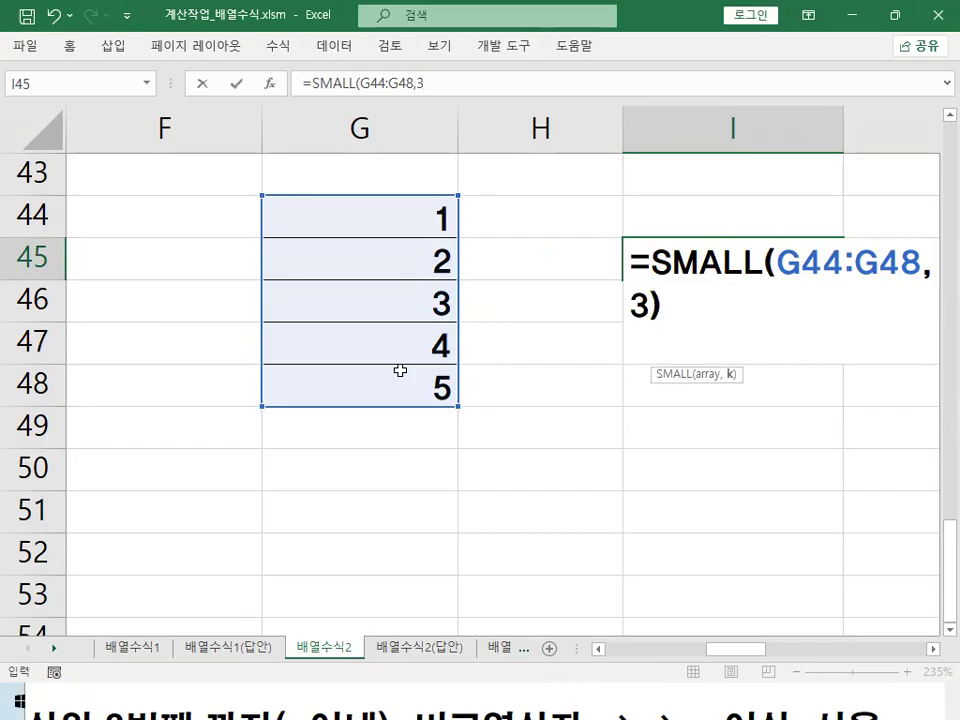
pyautogui.write(')')
pyautogui.press('Return')
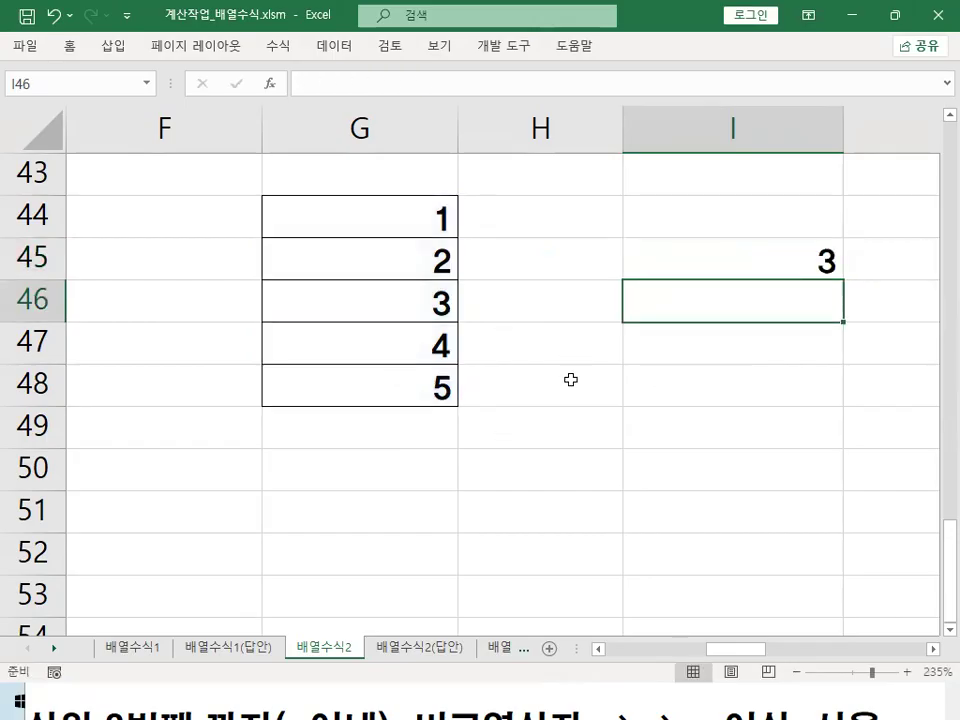
# - Replace the sample values in G44:G48 with the series 5 to 9
pyautogui.click(420, 212)
pyautogui.write('5')
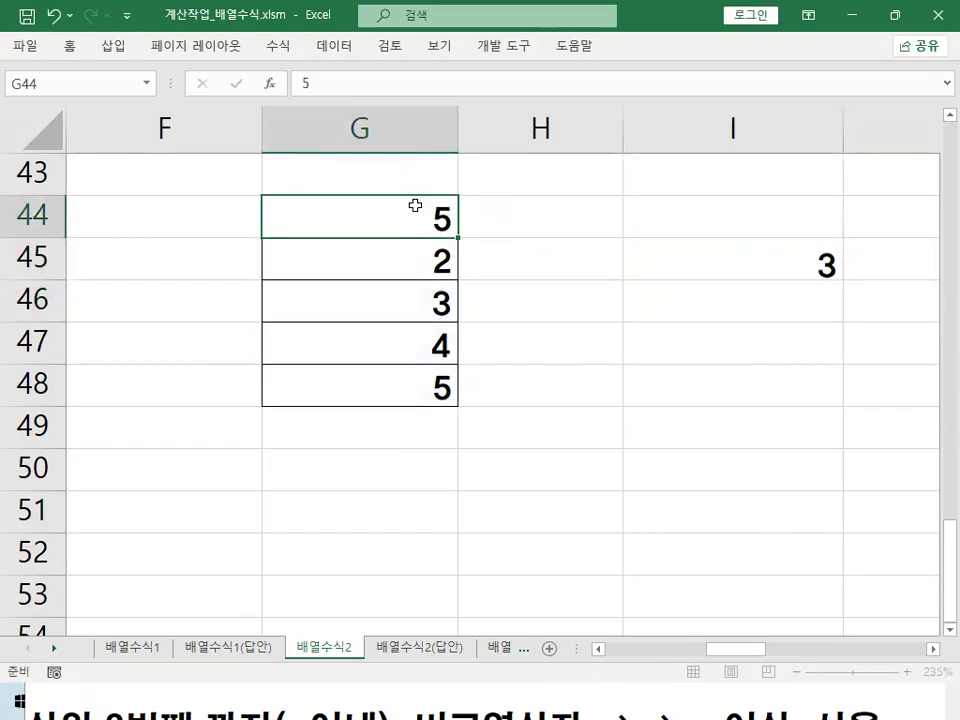
pyautogui.press('Return')
pyautogui.write('6')
pyautogui.press('Return')
pyautogui.click(397, 222)
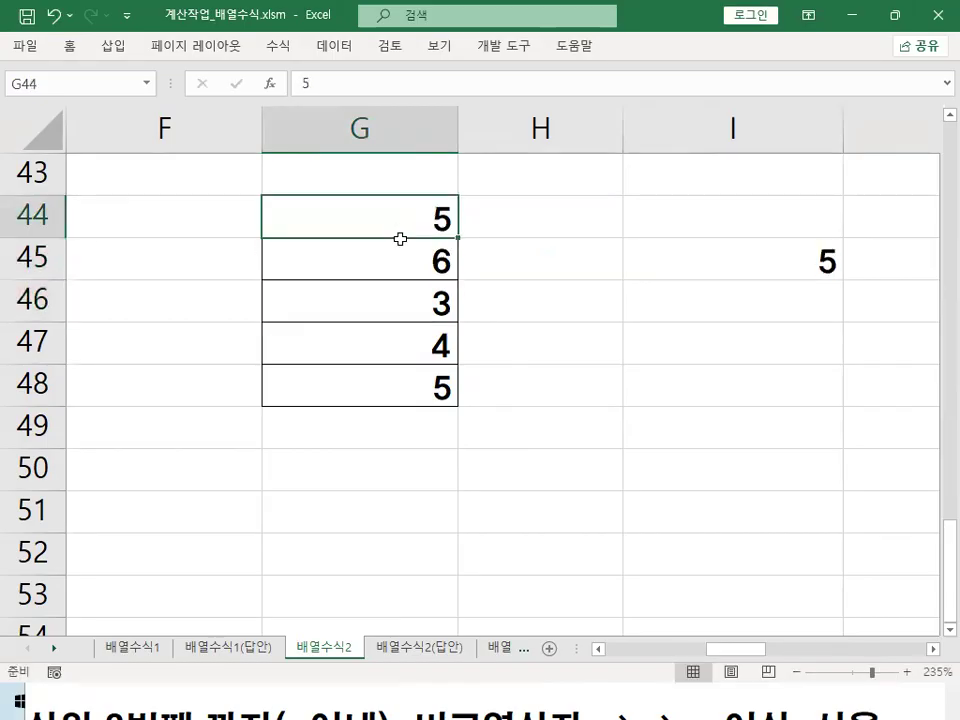
pyautogui.moveTo(459, 240); pyautogui.dragTo(459, 396)
pyautogui.click(566, 389)
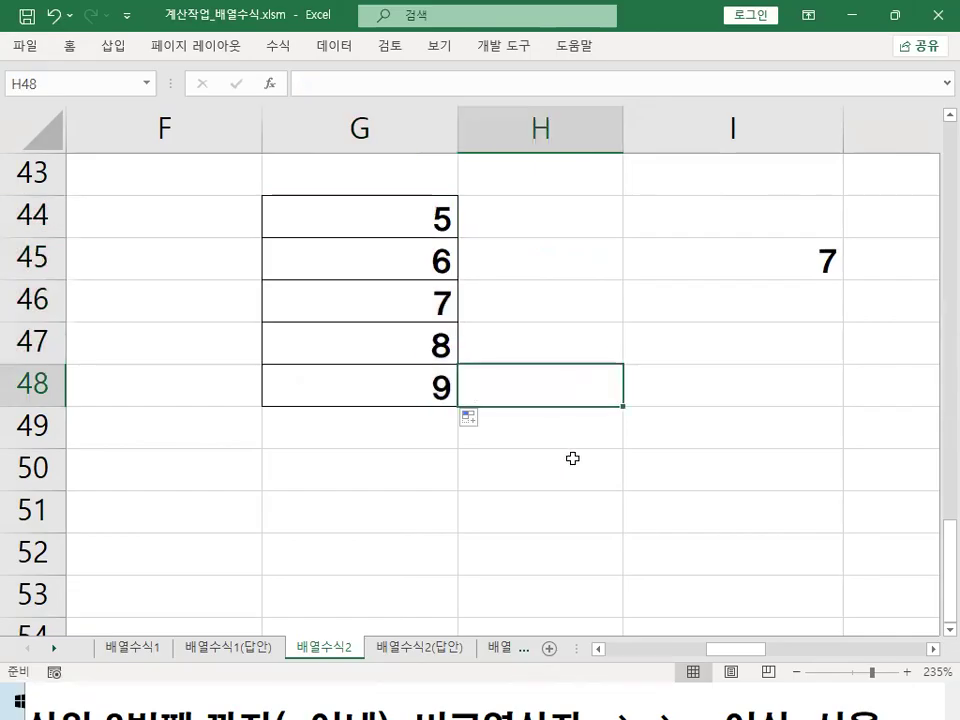
# - Label the SMALL result by entering 하위 구한값 이내 in cell I44 above the formula
pyautogui.click(777, 267)
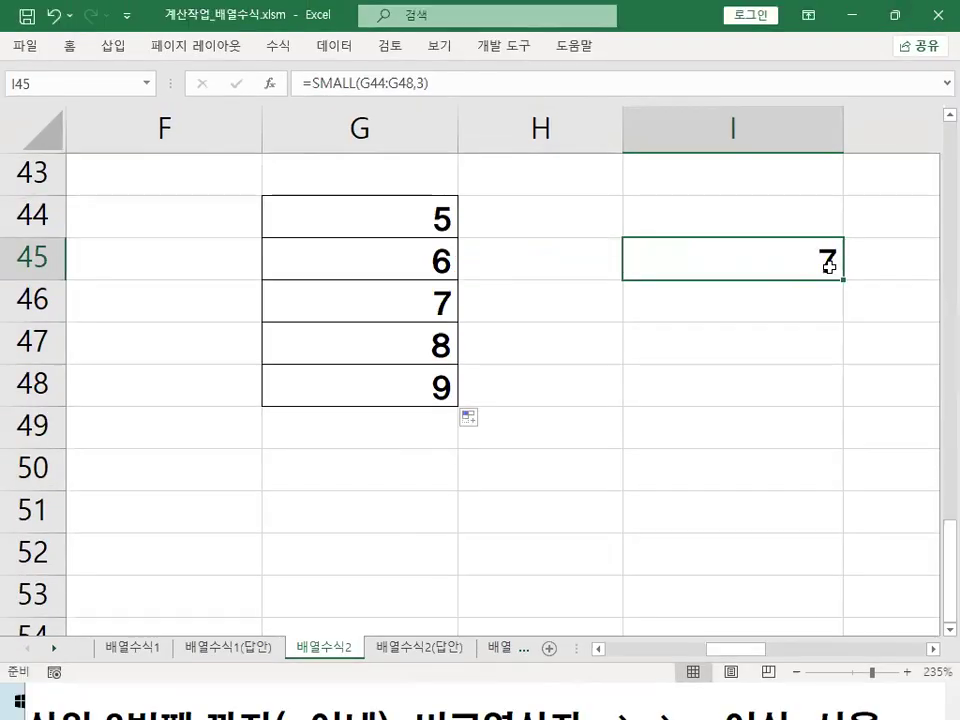
pyautogui.click(698, 197)
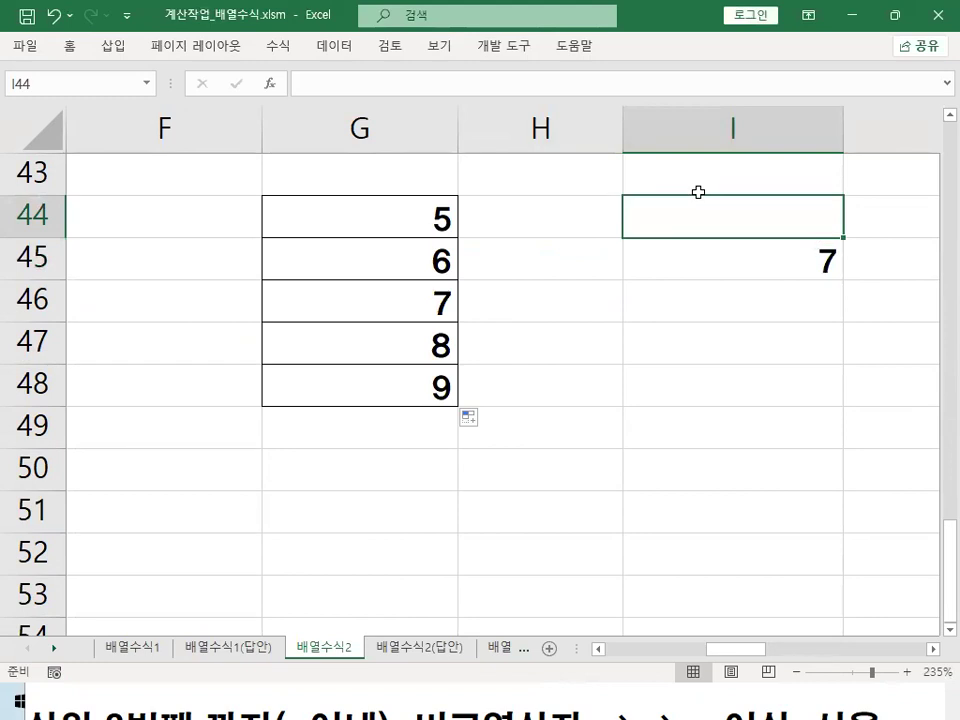
pyautogui.write('GKDN')
pyautogui.press('BackSpace')
pyautogui.press('BackSpace')
pyautogui.press('BackSpace')
pyautogui.write('하위 값')
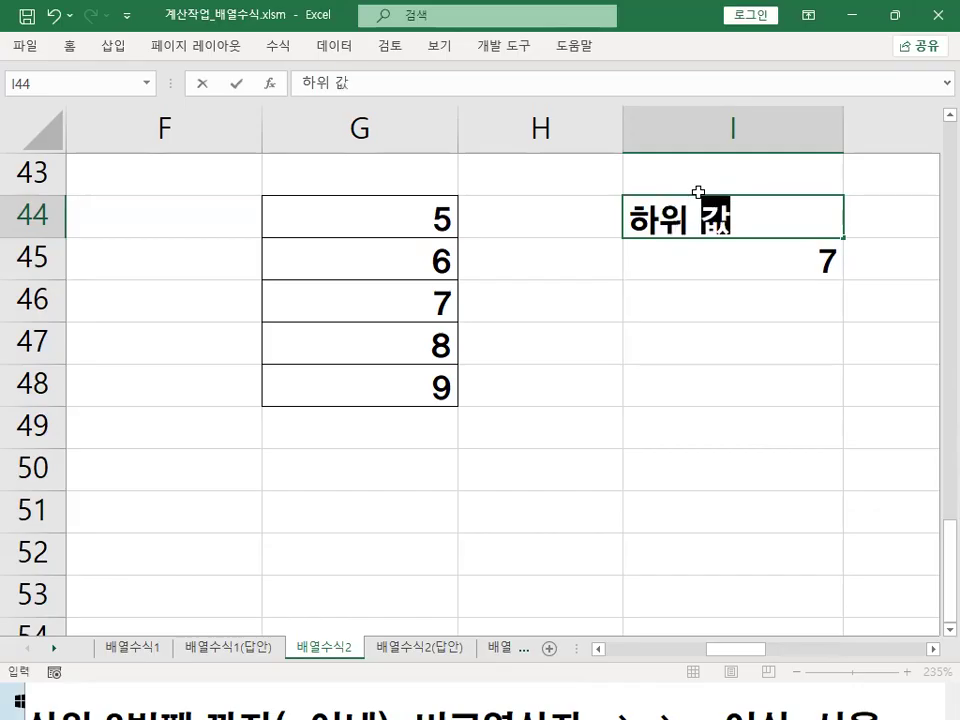
pyautogui.press('BackSpace')
pyautogui.press('BackSpace')
pyautogui.press('BackSpace')
pyautogui.press('BackSpace')
pyautogui.write('구하ㄴ값 이내')
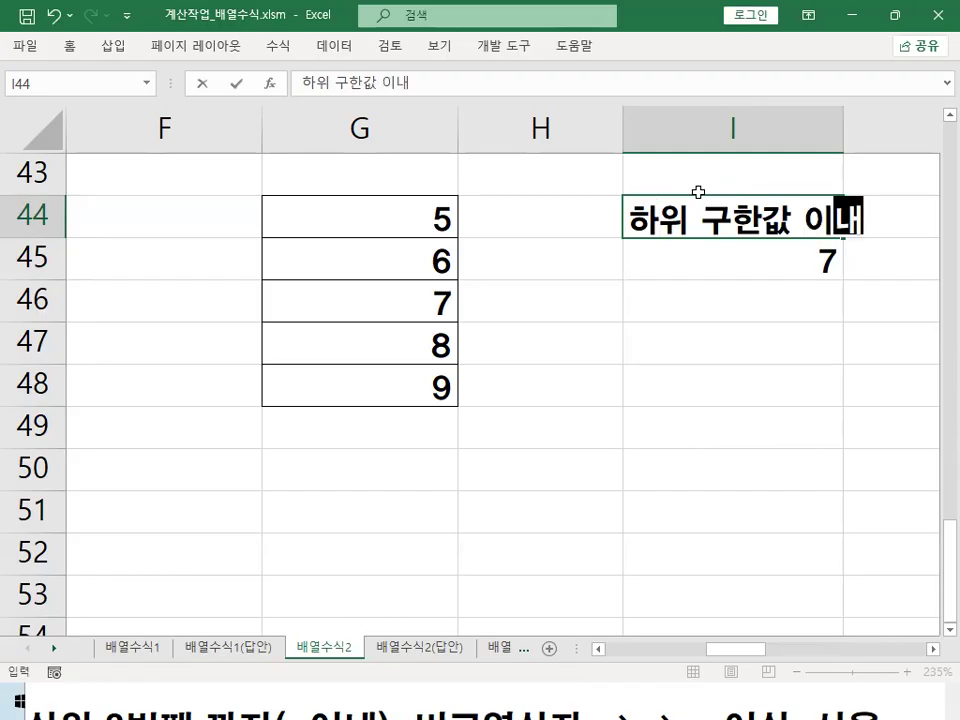
pyautogui.click(795, 268)
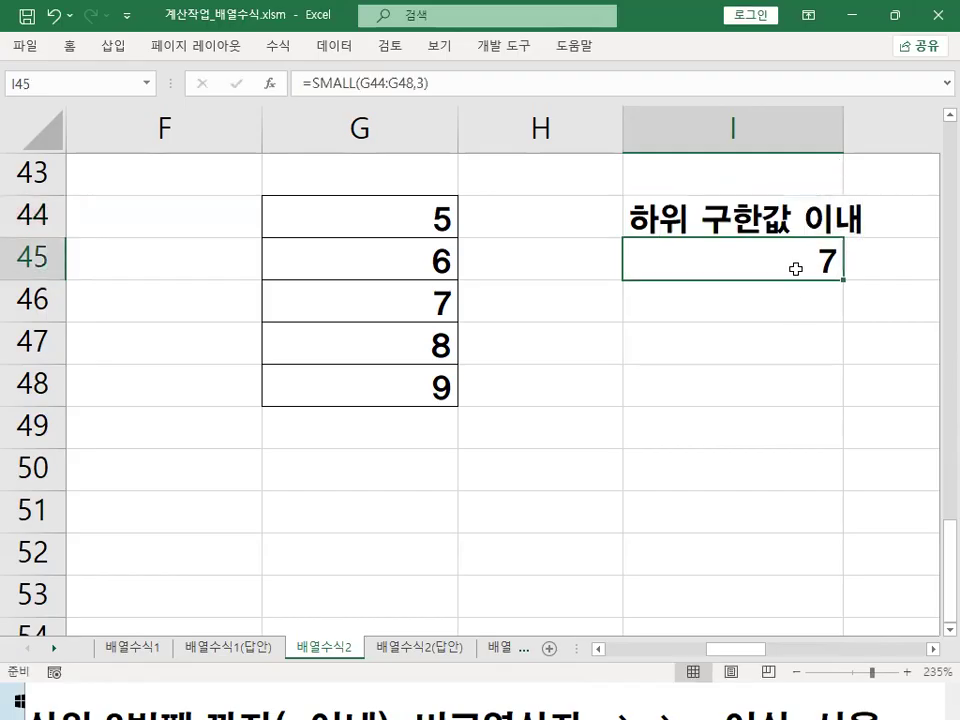
# - With the screen pen, circle and underline 7, mark 8 and 9 with an arrow and X, bracket 5 to 7, and clear the drawing
pyautogui.moveTo(472, 316)
pyautogui.mouseDown()
pyautogui.moveTo(463, 298)
pyautogui.moveTo(478, 310)
pyautogui.mouseUp()
pyautogui.moveTo(297, 325)
pyautogui.mouseDown()
pyautogui.moveTo(455, 325)
pyautogui.moveTo(478, 432)
pyautogui.moveTo(467, 428)
pyautogui.mouseUp()
pyautogui.moveTo(533, 372); pyautogui.dragTo(556, 410)
pyautogui.moveTo(565, 362); pyautogui.dragTo(533, 428)
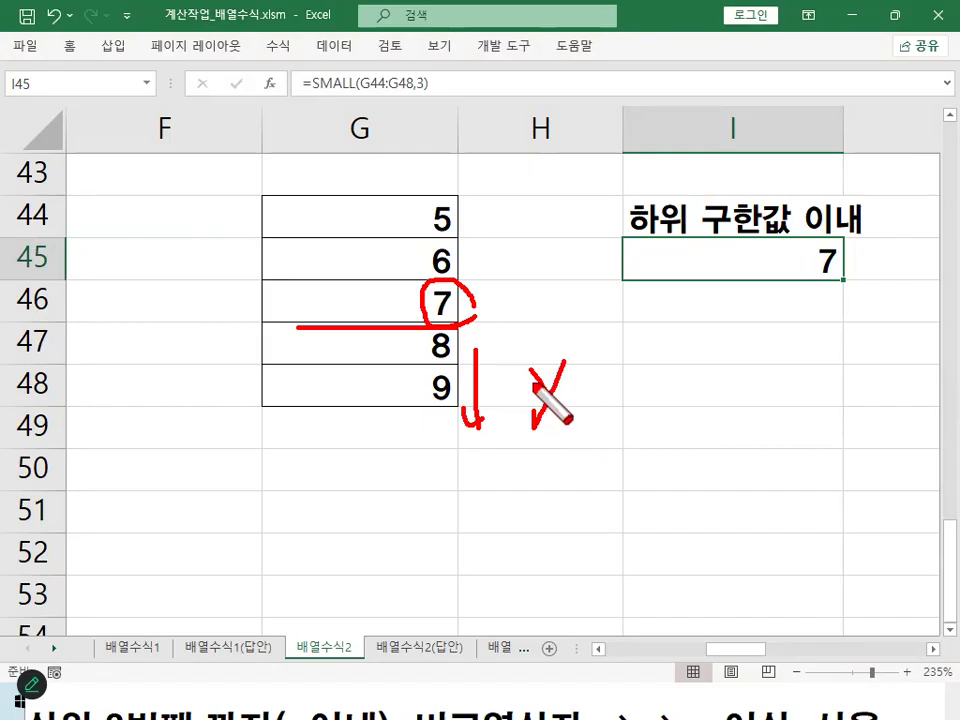
pyautogui.moveTo(416, 208)
pyautogui.mouseDown()
pyautogui.moveTo(394, 206)
pyautogui.moveTo(418, 318)
pyautogui.mouseUp()
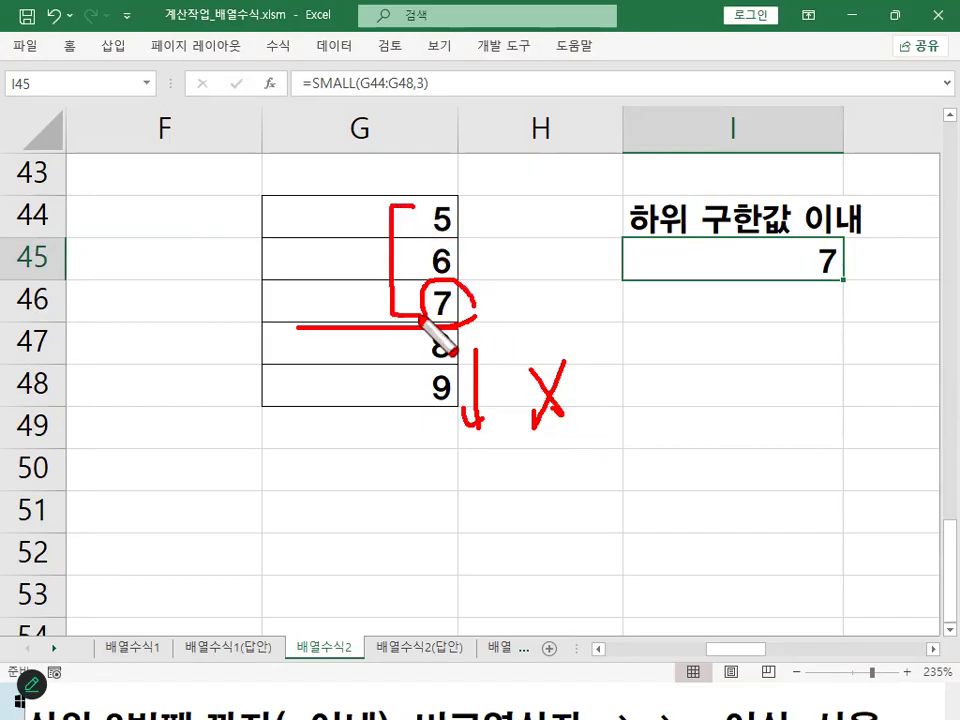
pyautogui.moveTo(456, 206); pyautogui.dragTo(489, 313)
pyautogui.press('Escape')
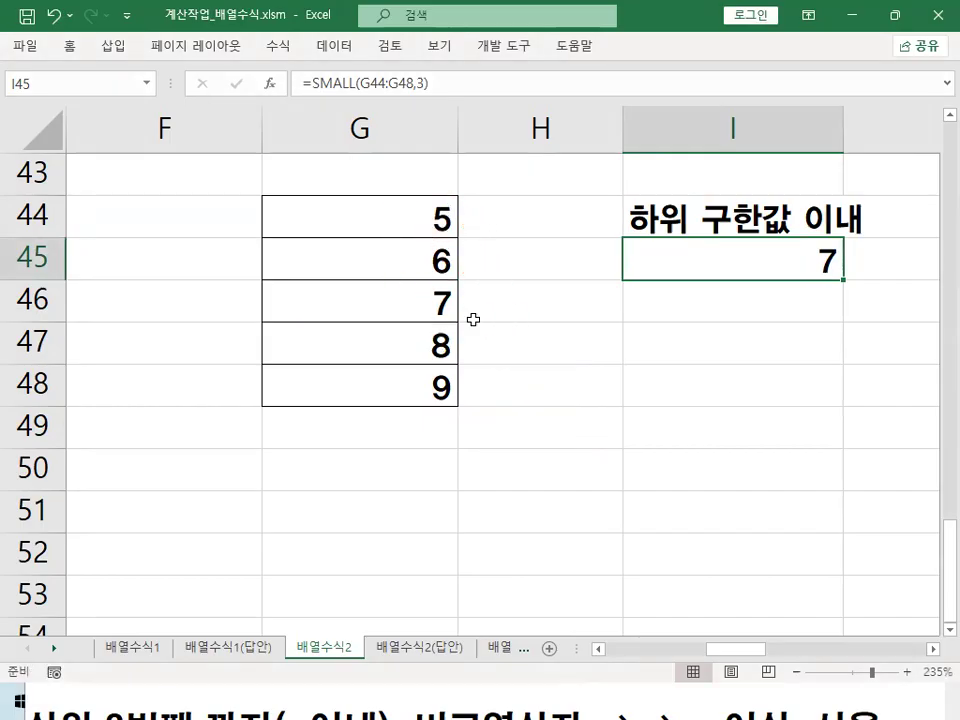
# - Circle and bracket 5, 6 and 7 with the pen, handwrite a note and a circled <= beside the SMALL result, and clear the drawing
pyautogui.click(424, 218)
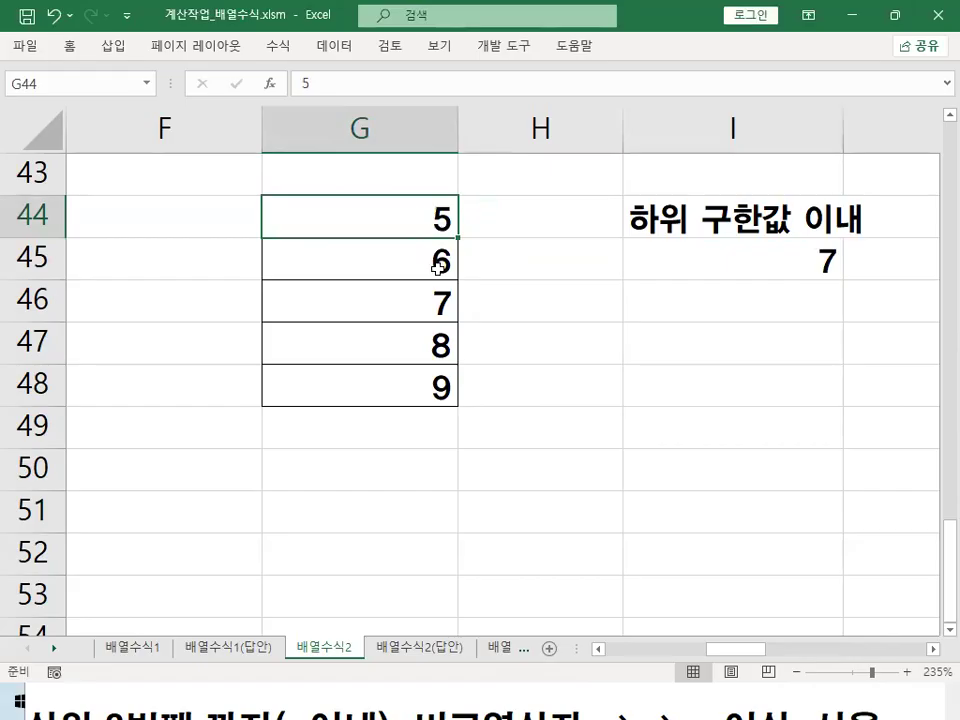
pyautogui.click(435, 266)
pyautogui.click(430, 305)
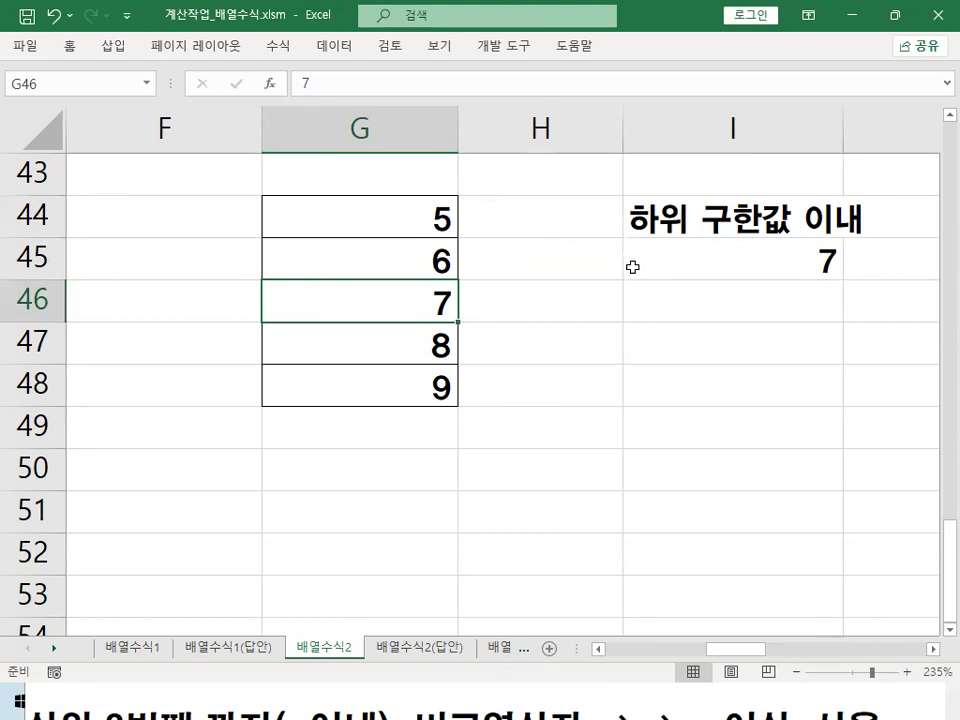
pyautogui.hotkey('ctrl', '2')
pyautogui.moveTo(577, 289)
pyautogui.mouseDown()
pyautogui.moveTo(569, 325)
pyautogui.moveTo(590, 341)
pyautogui.mouseUp()
pyautogui.moveTo(619, 283); pyautogui.dragTo(629, 338)
pyautogui.moveTo(636, 299)
pyautogui.mouseDown()
pyautogui.moveTo(636, 334)
pyautogui.moveTo(690, 326)
pyautogui.moveTo(699, 313)
pyautogui.moveTo(727, 332)
pyautogui.moveTo(810, 317)
pyautogui.moveTo(815, 345)
pyautogui.mouseUp()
pyautogui.moveTo(455, 200)
pyautogui.mouseDown()
pyautogui.moveTo(452, 248)
pyautogui.moveTo(463, 242)
pyautogui.moveTo(461, 274)
pyautogui.moveTo(480, 303)
pyautogui.mouseUp()
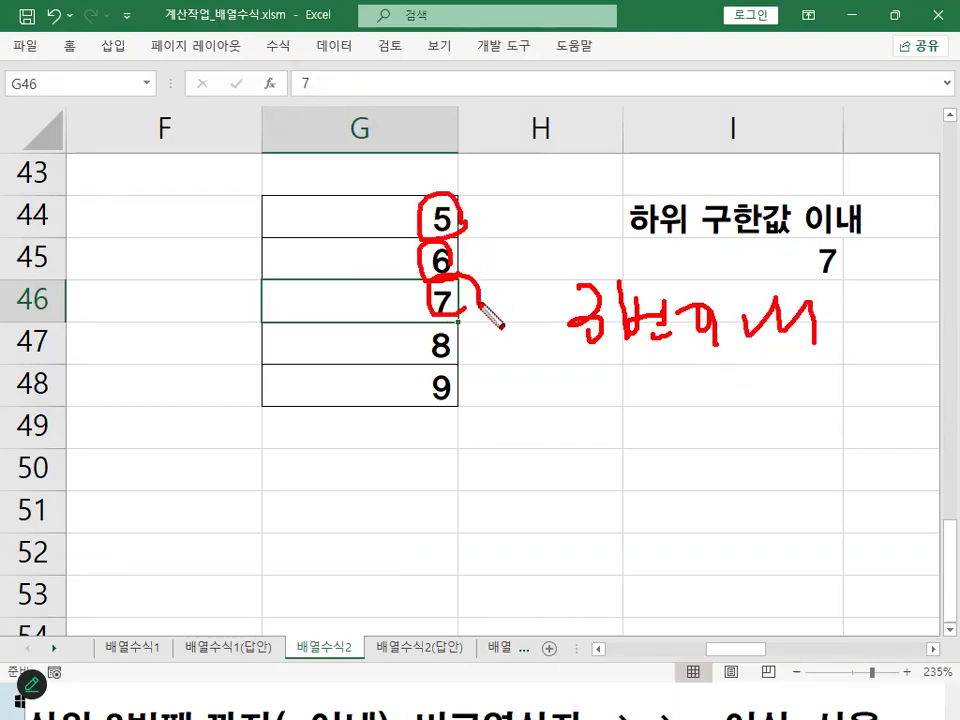
pyautogui.moveTo(420, 196); pyautogui.dragTo(420, 304)
pyautogui.moveTo(771, 262)
pyautogui.mouseDown()
pyautogui.moveTo(801, 264)
pyautogui.moveTo(799, 275)
pyautogui.moveTo(737, 265)
pyautogui.moveTo(770, 299)
pyautogui.moveTo(840, 278)
pyautogui.mouseUp()
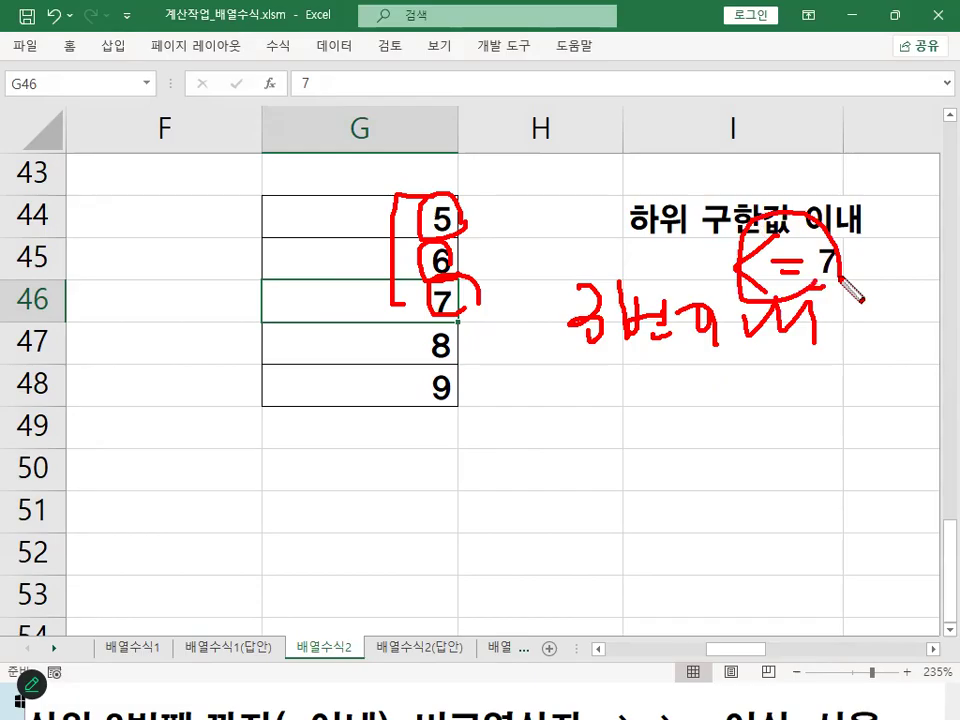
pyautogui.press('Escape')
pyautogui.moveTo(420, 218); pyautogui.dragTo(438, 298)
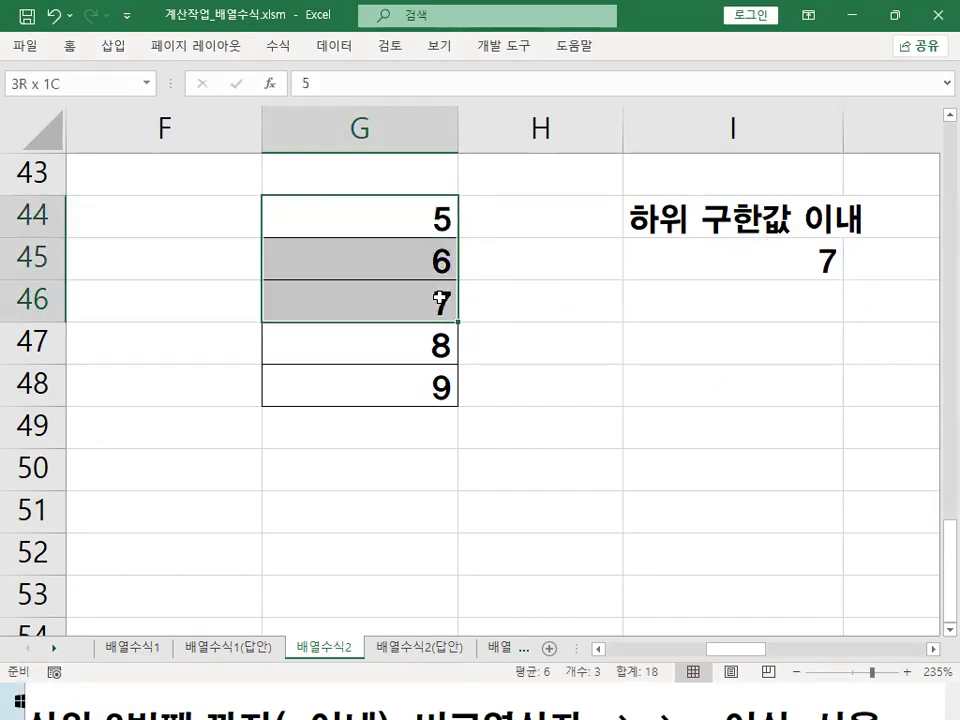
pyautogui.click(692, 246)
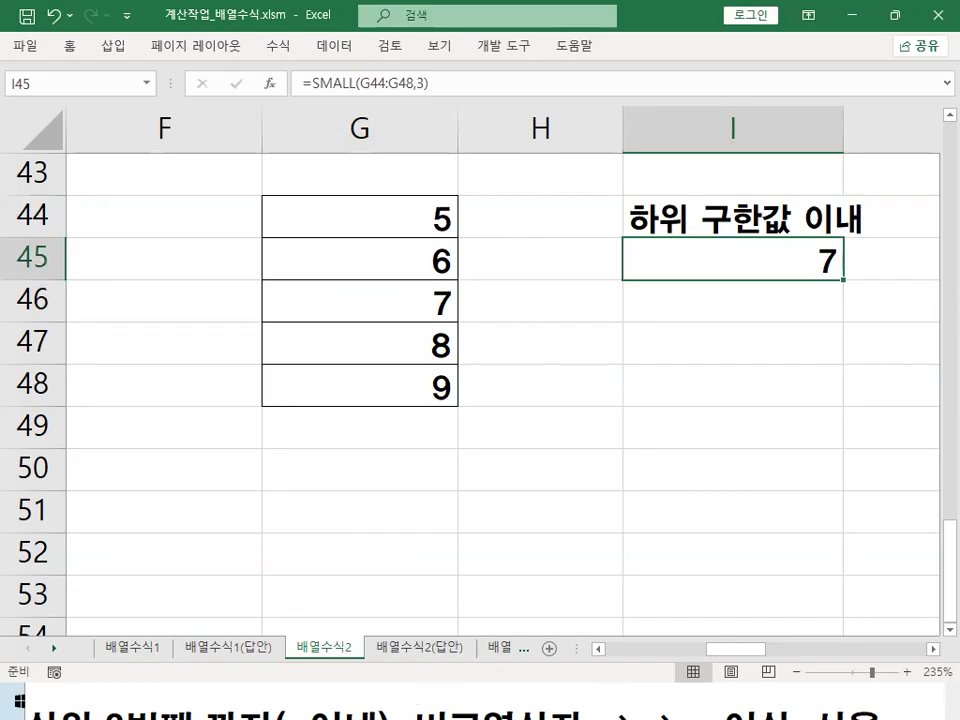
# - Switch to the Notepad notes and highlight the 3 in the 하위 3번째 까지 line, with the LARGE summary in view
pyautogui.hotkey('alt', 'Tab')
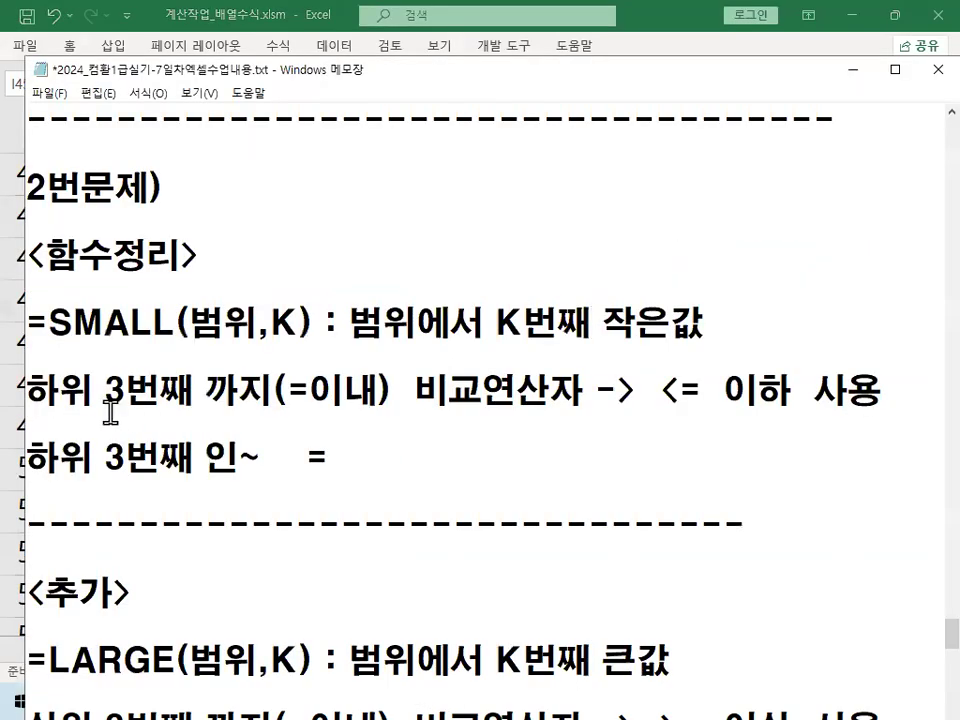
pyautogui.doubleClick(52, 389)
pyautogui.moveTo(105, 390); pyautogui.dragTo(117, 390)
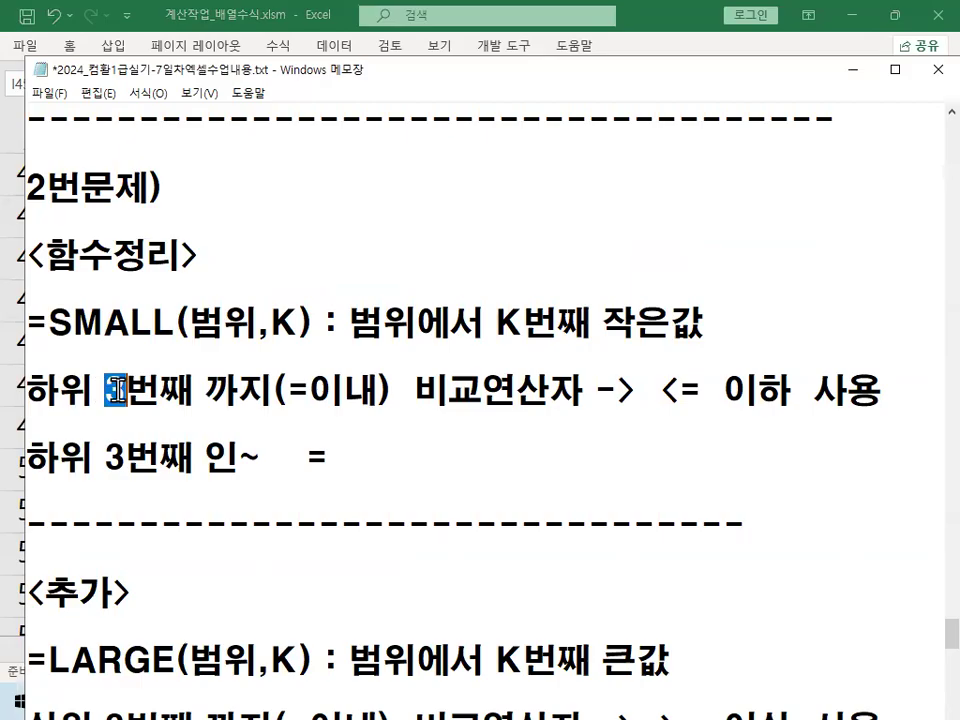
pyautogui.scroll(-1, 130, 398)
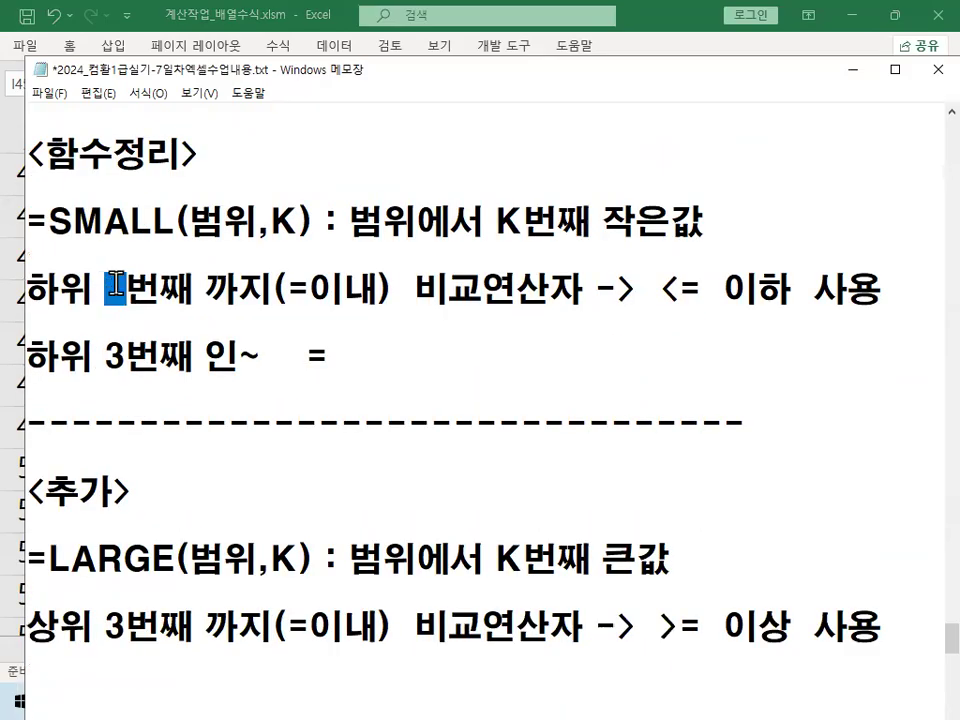
# - With the pen, circle the 3 and underline 번째 까지(=이내), 비교연산자 and <= 이하 in the 하위 line, and clear the drawing
pyautogui.hotkey('ctrl', '2')
pyautogui.moveTo(107, 304)
pyautogui.mouseDown()
pyautogui.moveTo(107, 264)
pyautogui.moveTo(111, 274)
pyautogui.moveTo(288, 312)
pyautogui.moveTo(548, 312)
pyautogui.mouseUp()
pyautogui.moveTo(662, 313); pyautogui.dragTo(766, 313)
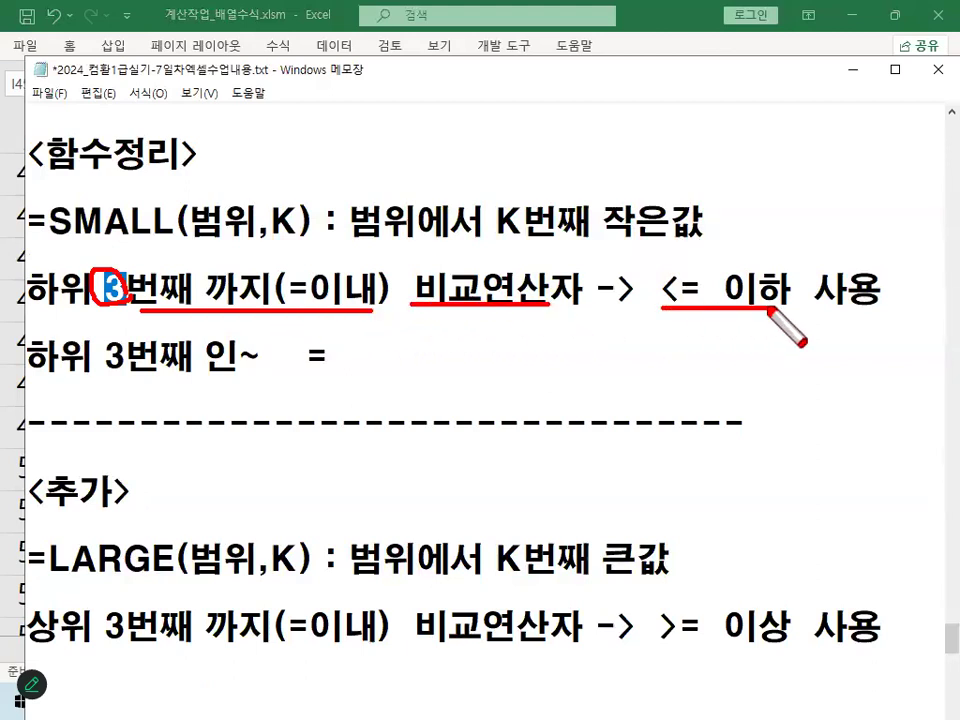
pyautogui.press('Escape')
# - Mark up the LARGE summary with the pen, underlining its syntax and description, circling 상위, 이 and >=, and clear the drawing
pyautogui.scroll(-1, 114, 413)
pyautogui.scroll(-1, 114, 410)
pyautogui.hotkey('ctrl', '2')
pyautogui.moveTo(48, 282); pyautogui.dragTo(657, 272)
pyautogui.moveTo(30, 343); pyautogui.dragTo(248, 340)
pyautogui.moveTo(352, 326)
pyautogui.mouseDown()
pyautogui.moveTo(318, 345)
pyautogui.moveTo(325, 302)
pyautogui.moveTo(350, 345)
pyautogui.mouseUp()
pyautogui.moveTo(45, 345)
pyautogui.mouseDown()
pyautogui.moveTo(91, 308)
pyautogui.moveTo(96, 342)
pyautogui.mouseUp()
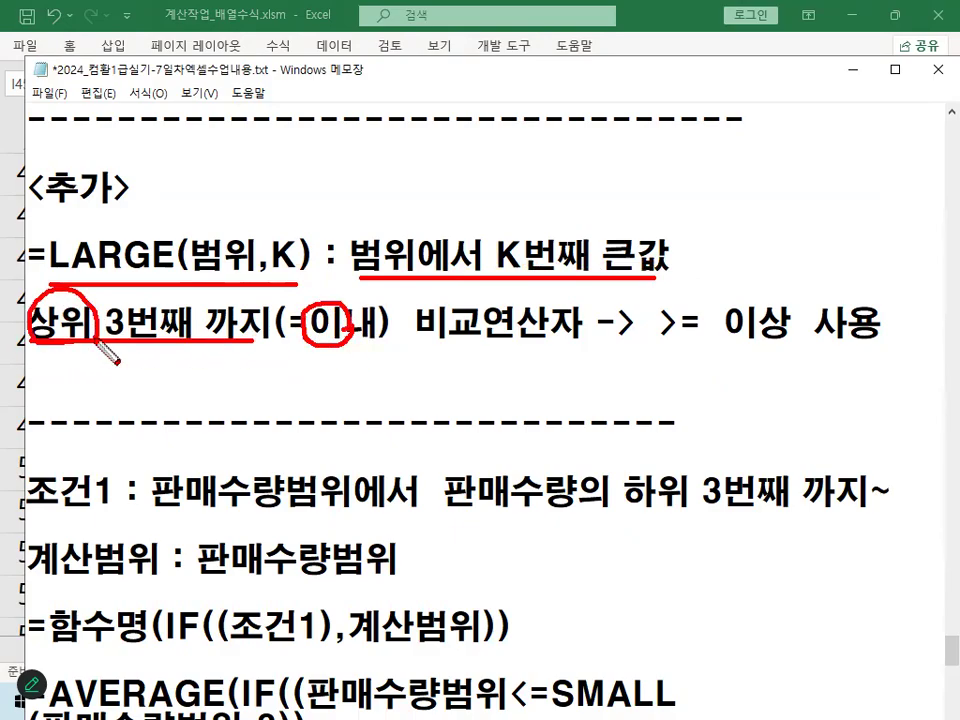
pyautogui.moveTo(713, 340); pyautogui.dragTo(681, 317)
pyautogui.press('Escape')
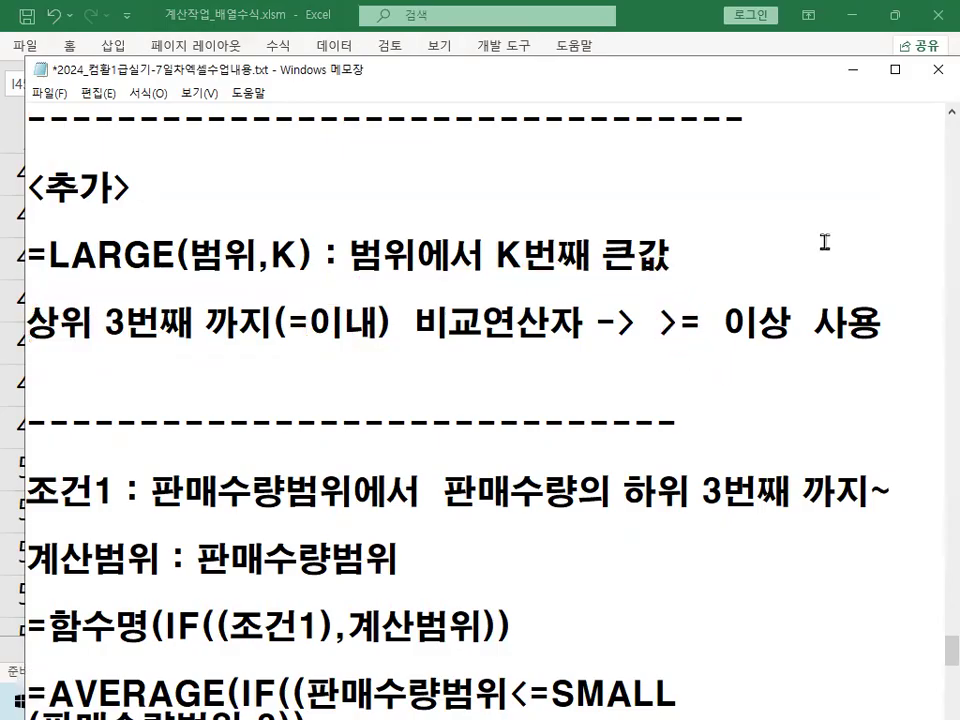
# - Switch back to the Excel workbook and change the formula in I45 to =LARGE(G44:G48,3)
pyautogui.click(851, 70)
pyautogui.click(742, 222)
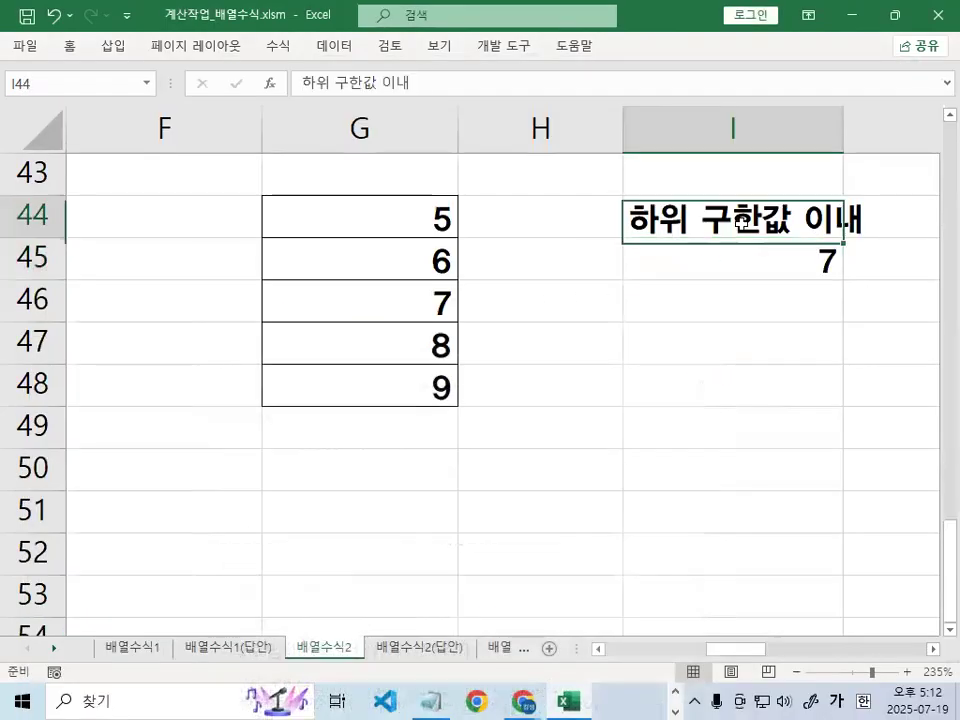
pyautogui.doubleClick(707, 261)
pyautogui.moveTo(659, 263); pyautogui.dragTo(755, 261)
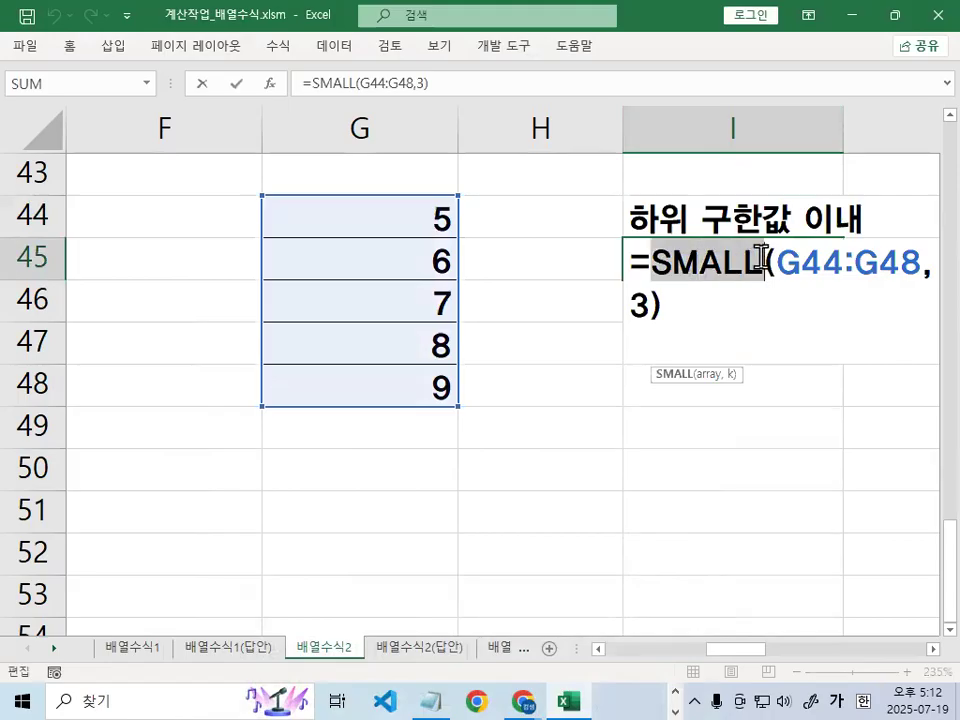
pyautogui.write('ㅁ')
pyautogui.press('BackSpace')
pyautogui.press('Hangul')
pyautogui.write('L')
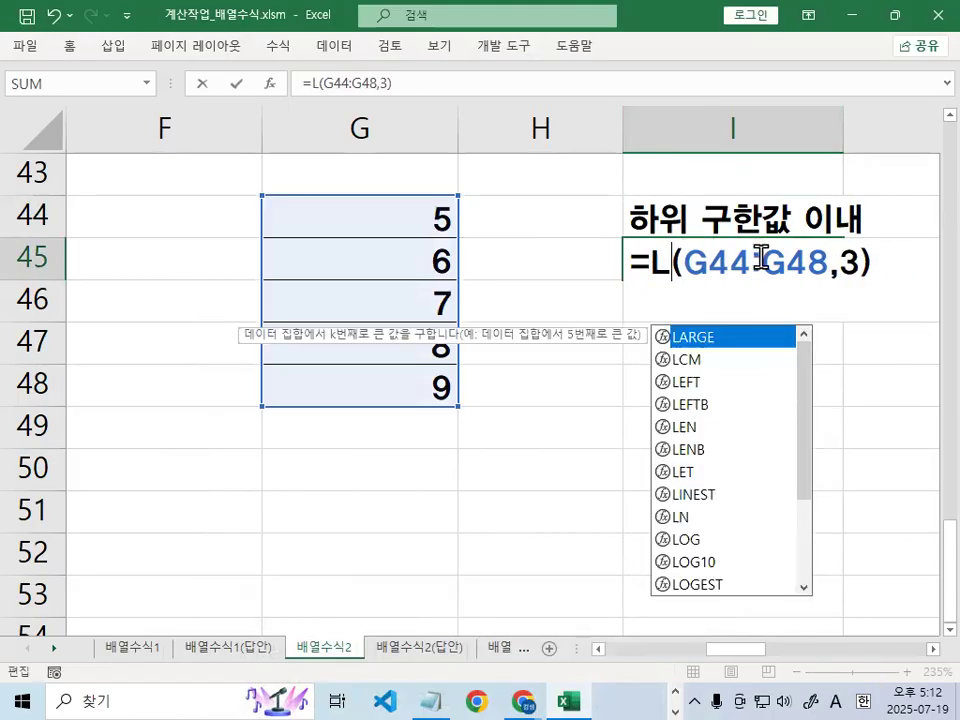
pyautogui.write('ARGE')
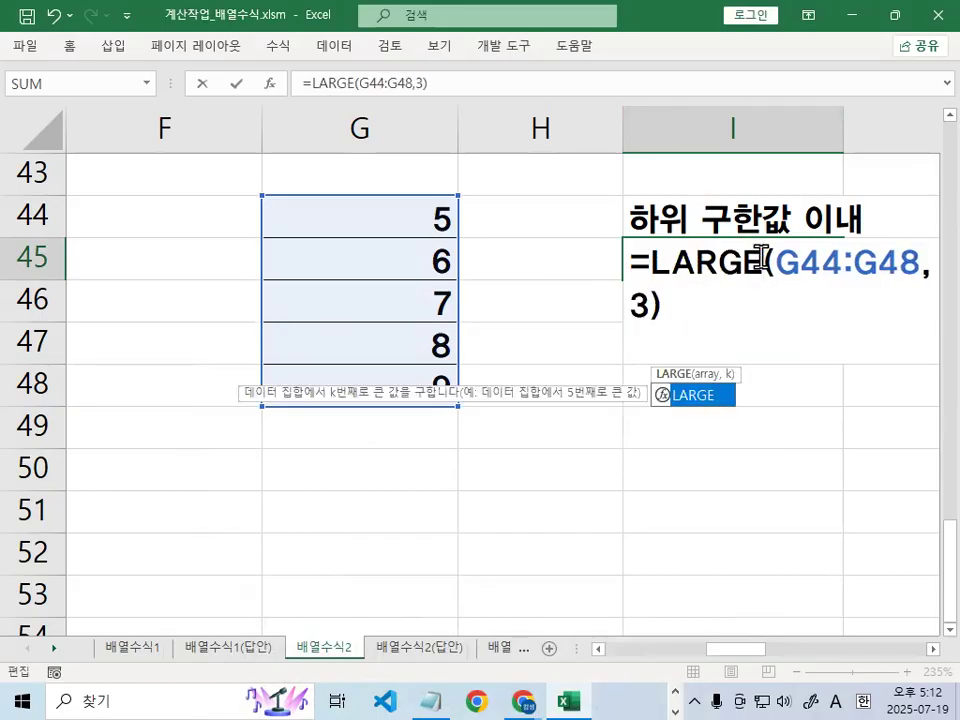
pyautogui.press('Return')
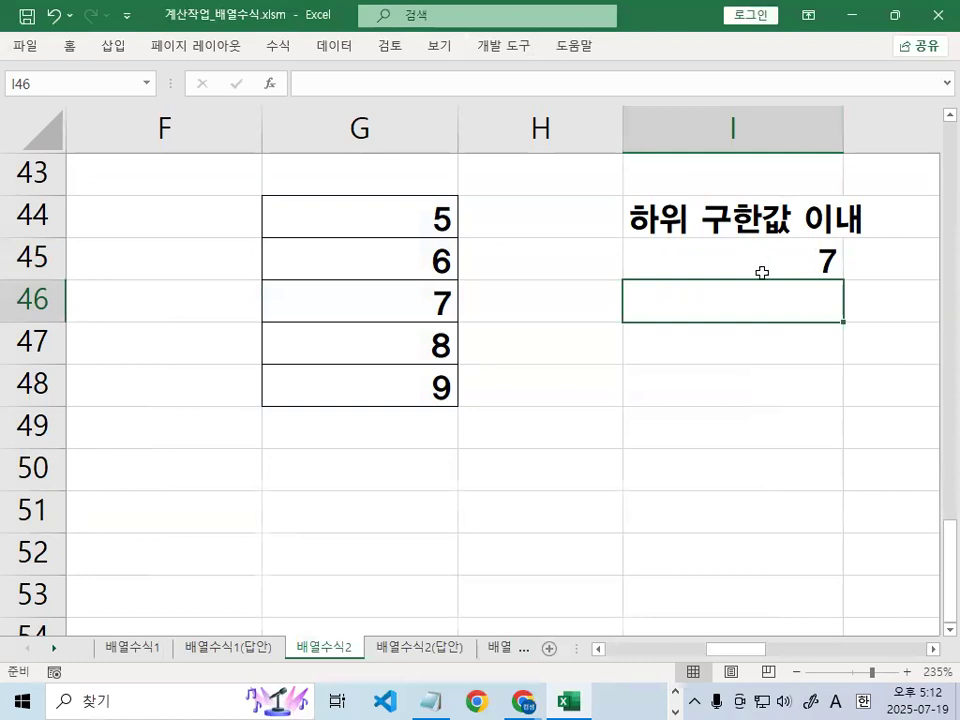
# - Change the label in I44 to 상위 구한값 이내
pyautogui.click(703, 214)
pyautogui.doubleClick(632, 214)
pyautogui.moveTo(632, 214); pyautogui.dragTo(651, 218)
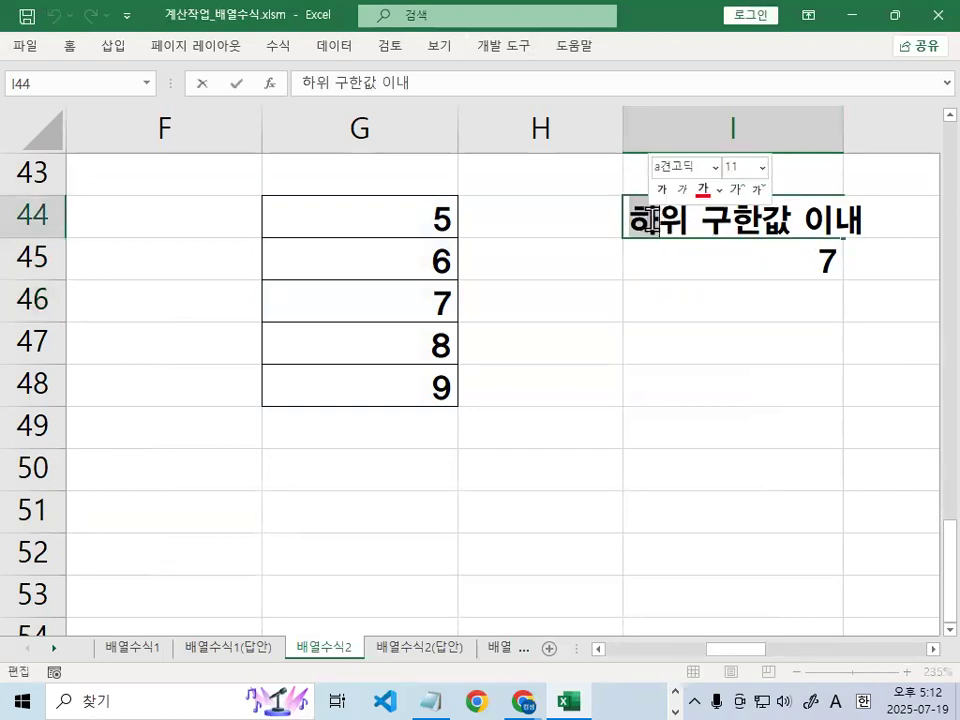
pyautogui.write('TKD')
pyautogui.press('BackSpace')
pyautogui.press('BackSpace')
pyautogui.press('BackSpace')
pyautogui.press('Hangul')
pyautogui.write('상')
pyautogui.click(715, 289)
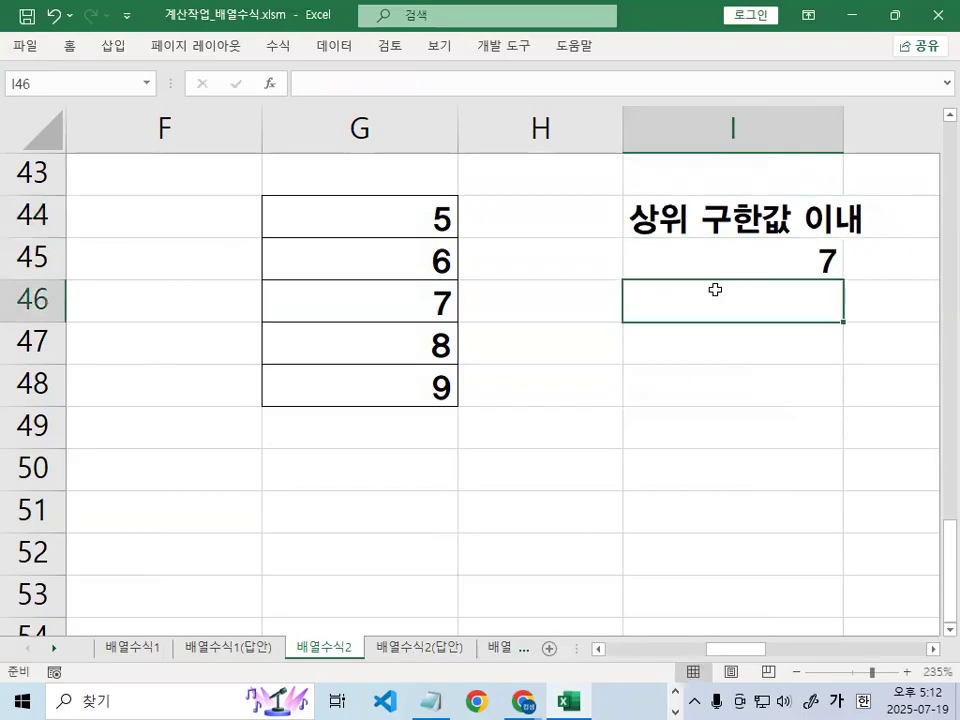
# - With the pen, circle 상위, 이내 and the LARGE result, handwrite >= above the label, circle 7 in G46, and clear the drawing
pyautogui.moveTo(845, 200)
pyautogui.mouseDown()
pyautogui.moveTo(870, 232)
pyautogui.moveTo(821, 261)
pyautogui.moveTo(850, 266)
pyautogui.mouseUp()
pyautogui.moveTo(681, 244)
pyautogui.mouseDown()
pyautogui.moveTo(650, 192)
pyautogui.moveTo(692, 228)
pyautogui.mouseUp()
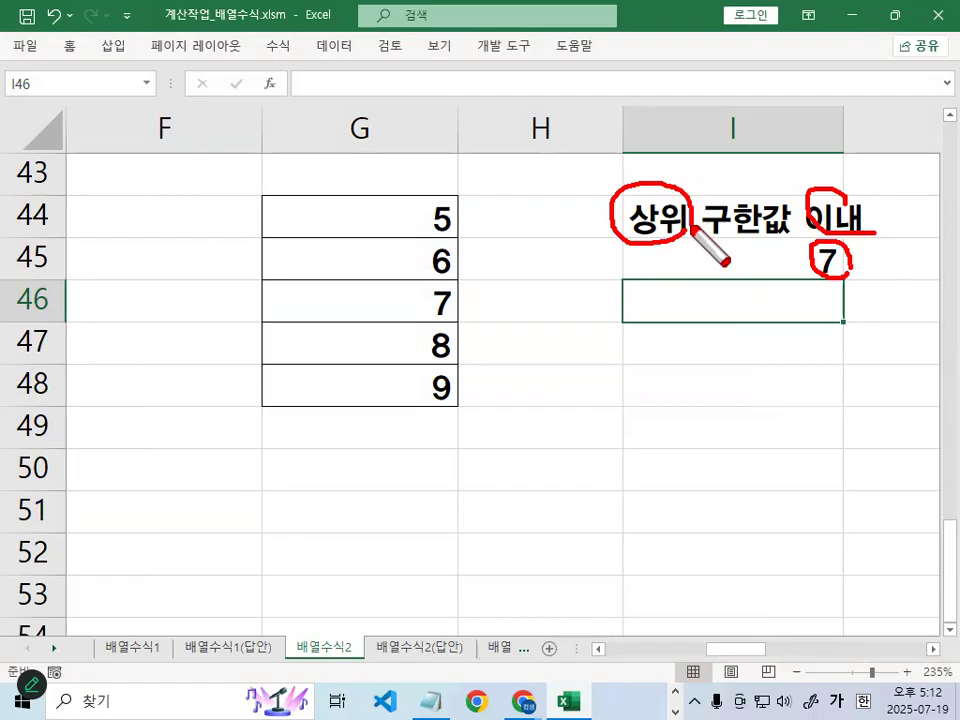
pyautogui.moveTo(785, 155)
pyautogui.mouseDown()
pyautogui.moveTo(820, 156)
pyautogui.moveTo(843, 176)
pyautogui.mouseUp()
pyautogui.moveTo(758, 143)
pyautogui.mouseDown()
pyautogui.moveTo(782, 154)
pyautogui.moveTo(738, 186)
pyautogui.mouseUp()
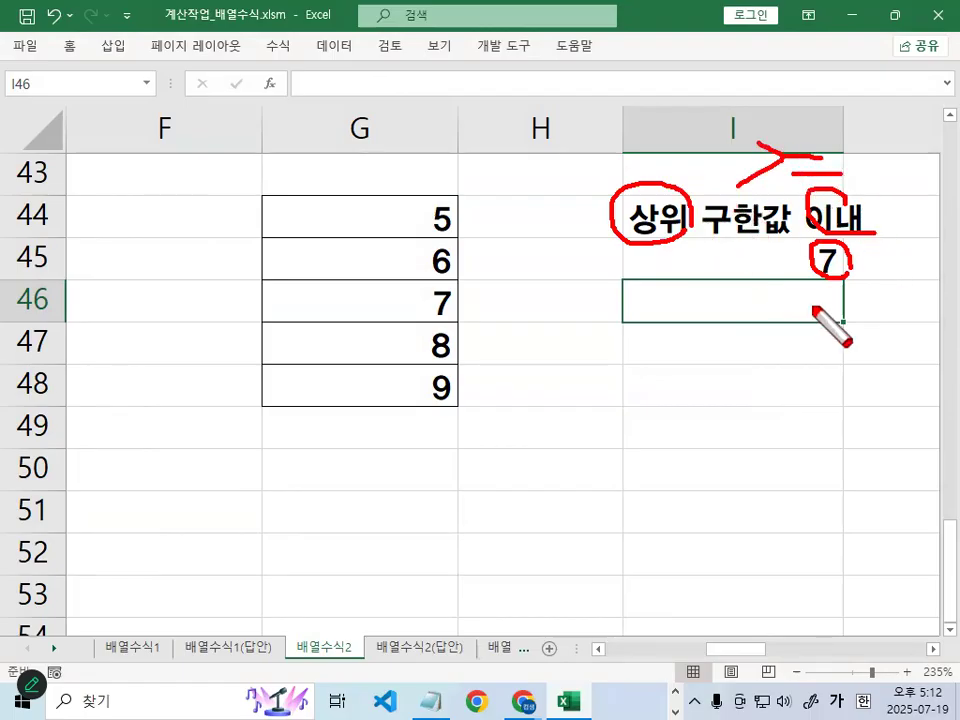
pyautogui.moveTo(838, 281); pyautogui.dragTo(848, 245)
pyautogui.moveTo(470, 300)
pyautogui.mouseDown()
pyautogui.moveTo(450, 320)
pyautogui.moveTo(454, 293)
pyautogui.moveTo(420, 315)
pyautogui.moveTo(456, 326)
pyautogui.mouseUp()
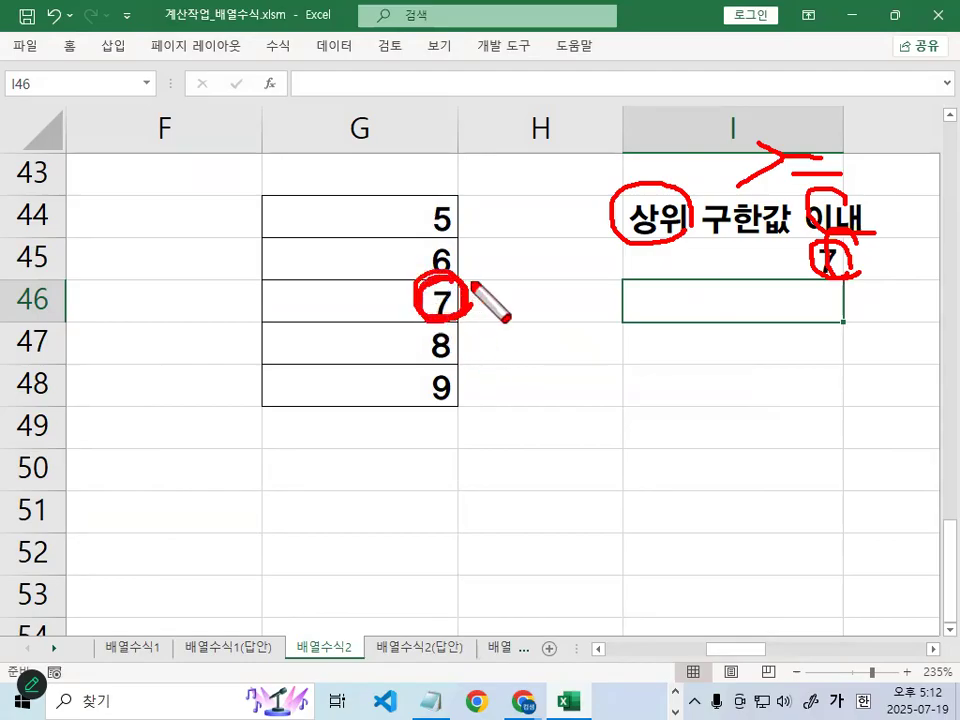
pyautogui.press('e')
# - Circle 7 in G46 with the pen, handwrite a boxed 3 and an equals sign beside it, bracket 7 to 9, and clear the drawing
pyautogui.moveTo(488, 279)
pyautogui.mouseDown()
pyautogui.moveTo(506, 298)
pyautogui.moveTo(497, 316)
pyautogui.moveTo(467, 302)
pyautogui.moveTo(467, 311)
pyautogui.moveTo(535, 315)
pyautogui.moveTo(472, 326)
pyautogui.mouseUp()
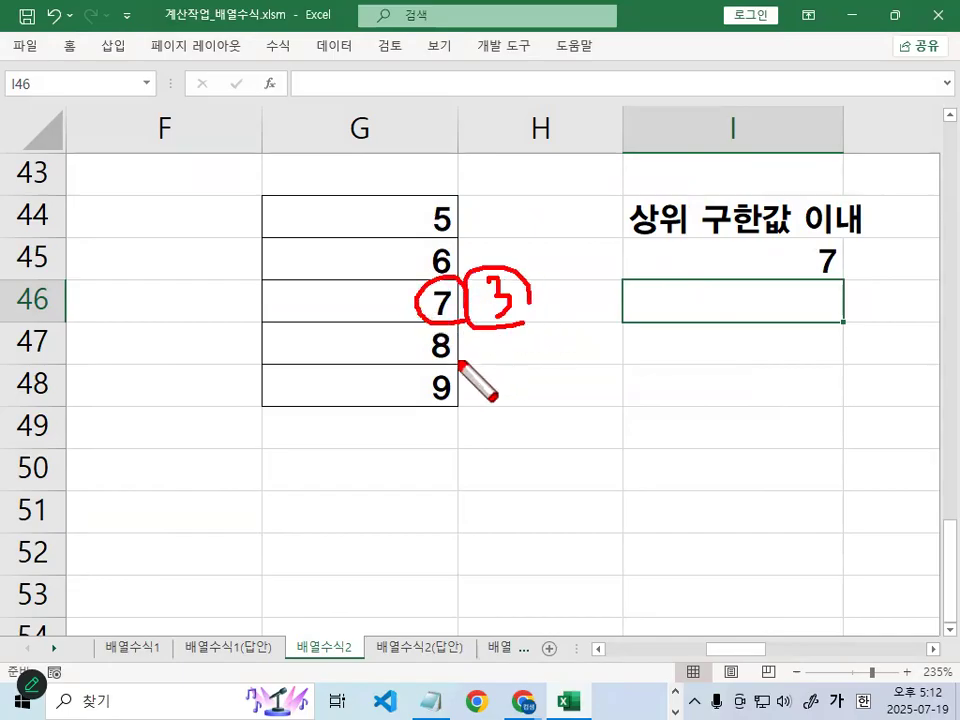
pyautogui.moveTo(422, 369); pyautogui.dragTo(476, 369)
pyautogui.moveTo(541, 314)
pyautogui.mouseDown()
pyautogui.moveTo(566, 313)
pyautogui.moveTo(567, 322)
pyautogui.mouseUp()
pyautogui.moveTo(415, 293)
pyautogui.mouseDown()
pyautogui.moveTo(394, 294)
pyautogui.moveTo(395, 394)
pyautogui.moveTo(437, 396)
pyautogui.mouseUp()
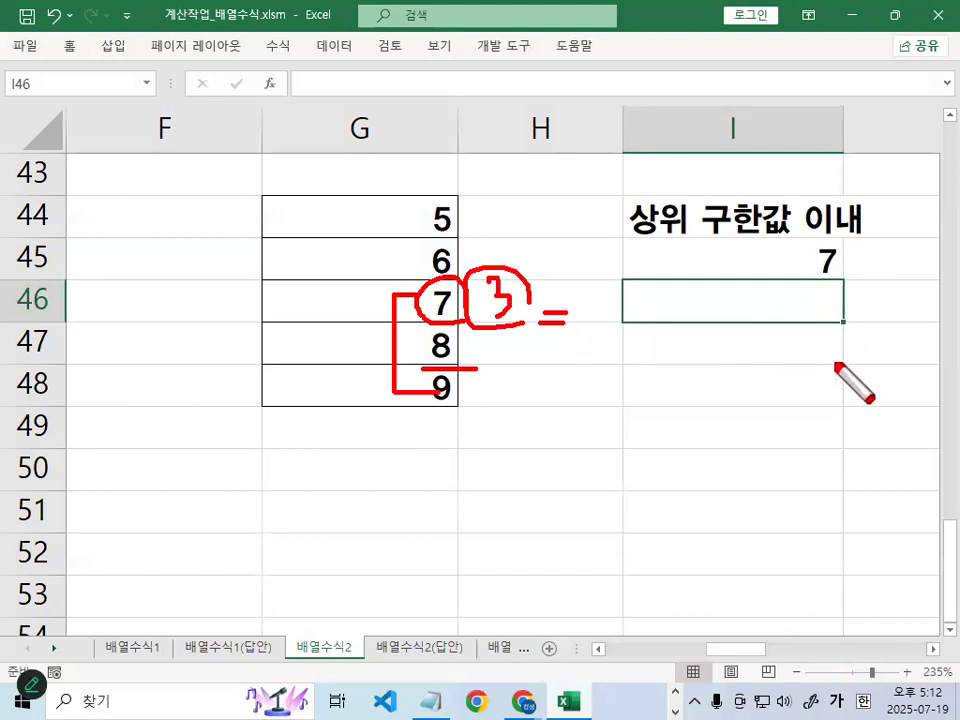
pyautogui.press('Escape')
# - Switch to the Notepad notes and, with the pen, underline 상위 and circle 3 and 까지 in the LARGE summary
pyautogui.click(450, 700)
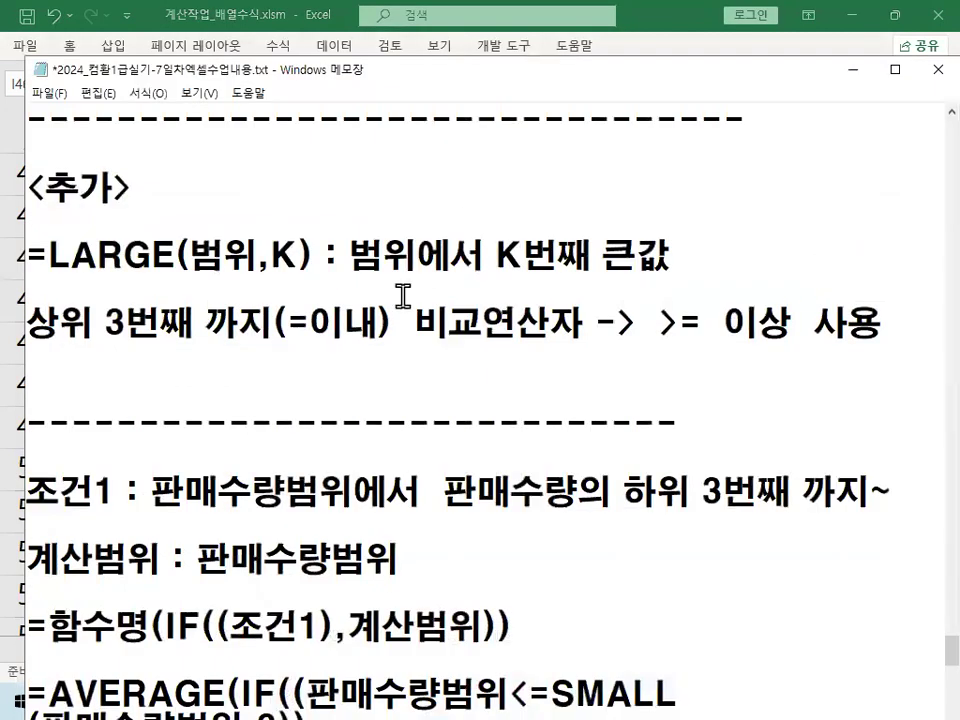
pyautogui.hotkey('ctrl', '2')
pyautogui.moveTo(28, 343); pyautogui.dragTo(85, 343)
pyautogui.moveTo(128, 310)
pyautogui.mouseDown()
pyautogui.moveTo(100, 330)
pyautogui.moveTo(133, 318)
pyautogui.mouseUp()
pyautogui.moveTo(265, 297)
pyautogui.mouseDown()
pyautogui.moveTo(208, 336)
pyautogui.moveTo(272, 298)
pyautogui.mouseUp()
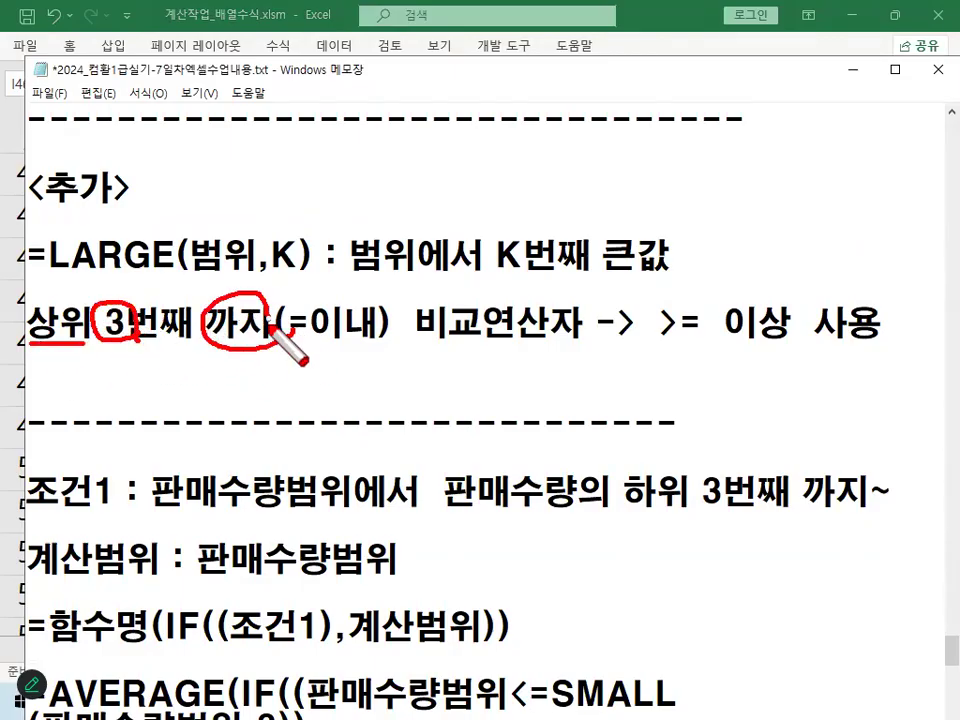
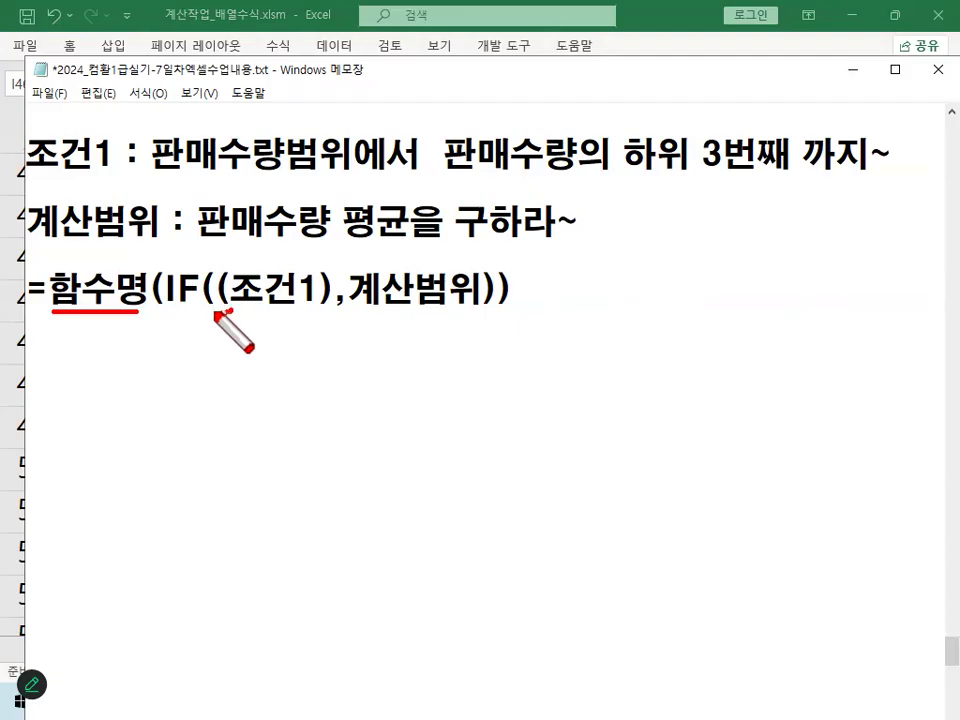
# - Mark the double parentheses, 계산범위 and 조건1 around the =함수명(IF((조건1),계산범위)) pattern with the pen, and clear the drawing
pyautogui.moveTo(504, 270); pyautogui.dragTo(516, 302)
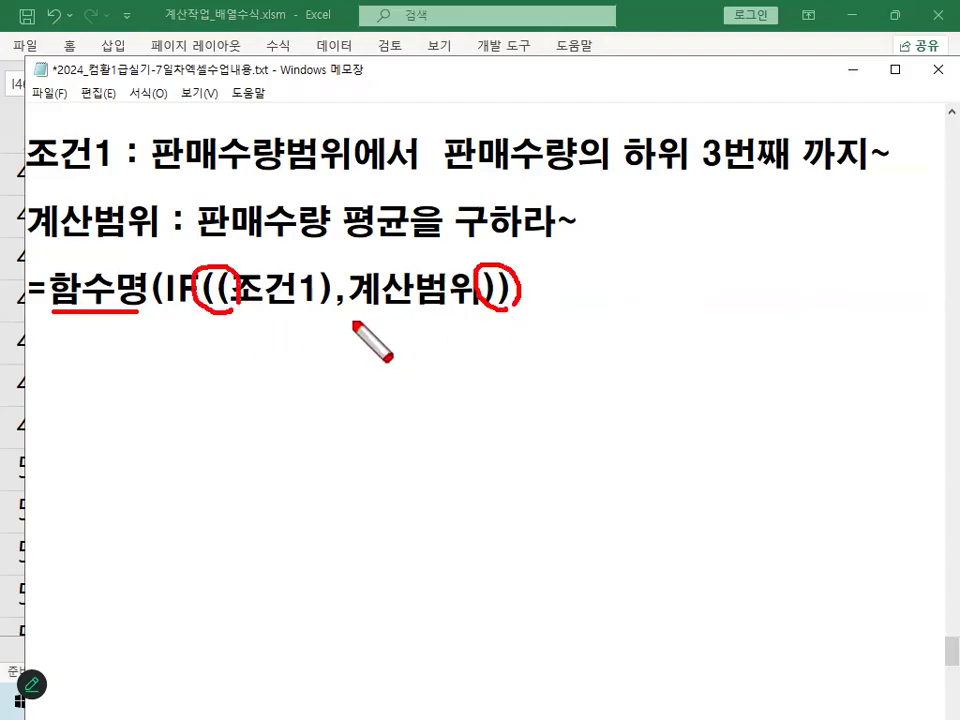
pyautogui.moveTo(161, 243); pyautogui.dragTo(172, 268)
pyautogui.moveTo(172, 268); pyautogui.dragTo(203, 226)
pyautogui.moveTo(28, 243)
pyautogui.mouseDown()
pyautogui.moveTo(160, 243)
pyautogui.moveTo(170, 261)
pyautogui.mouseUp()
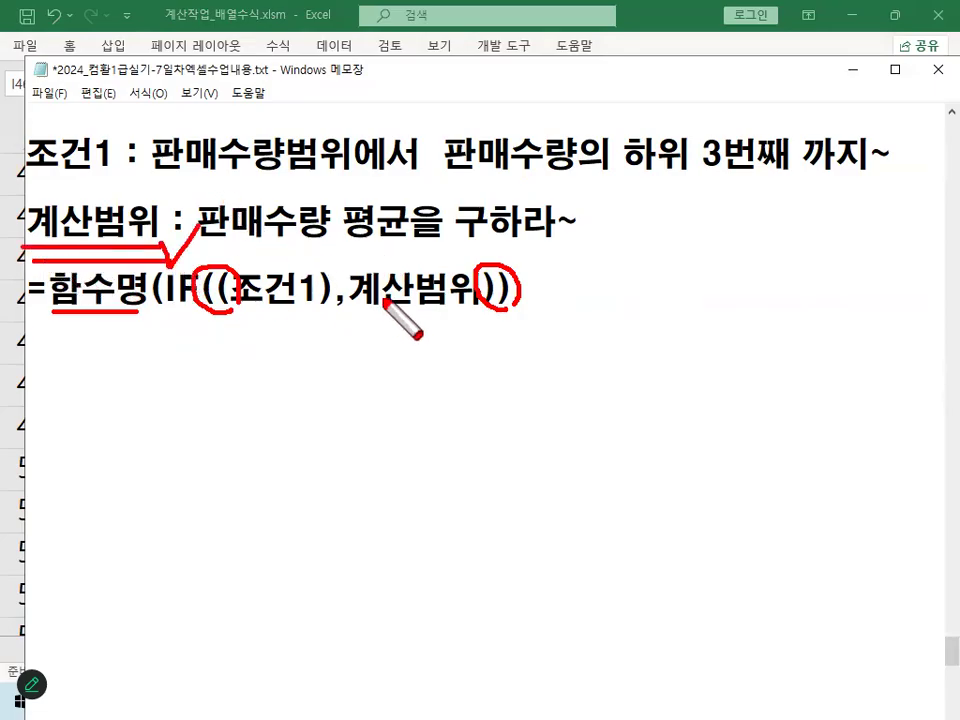
pyautogui.moveTo(330, 309); pyautogui.dragTo(455, 307)
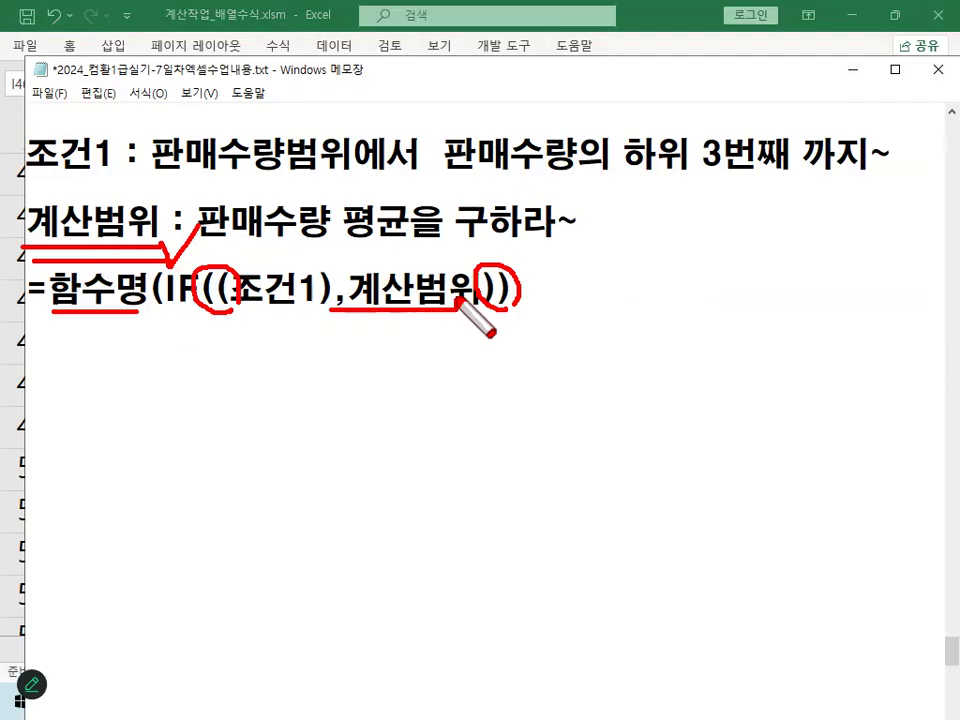
pyautogui.moveTo(148, 205)
pyautogui.mouseDown()
pyautogui.moveTo(72, 184)
pyautogui.moveTo(105, 170)
pyautogui.mouseUp()
pyautogui.moveTo(374, 303)
pyautogui.mouseDown()
pyautogui.moveTo(436, 264)
pyautogui.moveTo(456, 293)
pyautogui.mouseUp()
pyautogui.press('Escape')
# - Delete the blank lines between the pattern and the AVERAGE formula, and break the formula after =AVERAGE( so IF starts a new line
pyautogui.moveTo(229, 290); pyautogui.dragTo(343, 289)
pyautogui.hotkey('shift', 'Home')
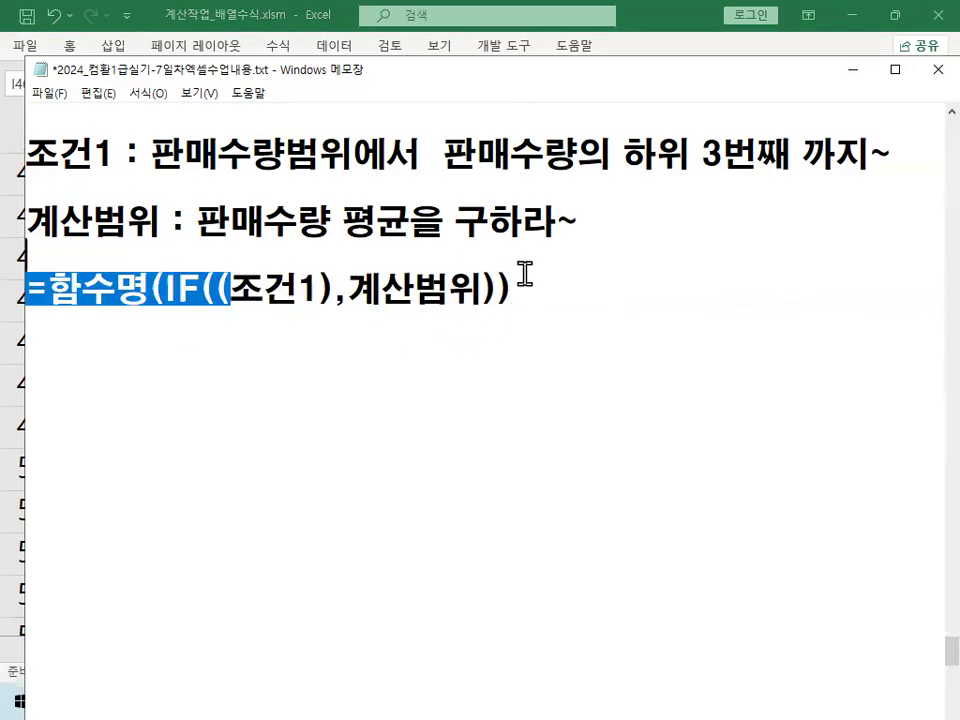
pyautogui.click(489, 336)
pyautogui.press('Delete')
pyautogui.press('Delete')
pyautogui.press('Delete')
pyautogui.press('Delete')
pyautogui.press('Delete')
pyautogui.press('Delete')
pyautogui.press('Delete')
pyautogui.press('Delete')
pyautogui.press('Delete')
pyautogui.press('Delete')
pyautogui.press('Delete')
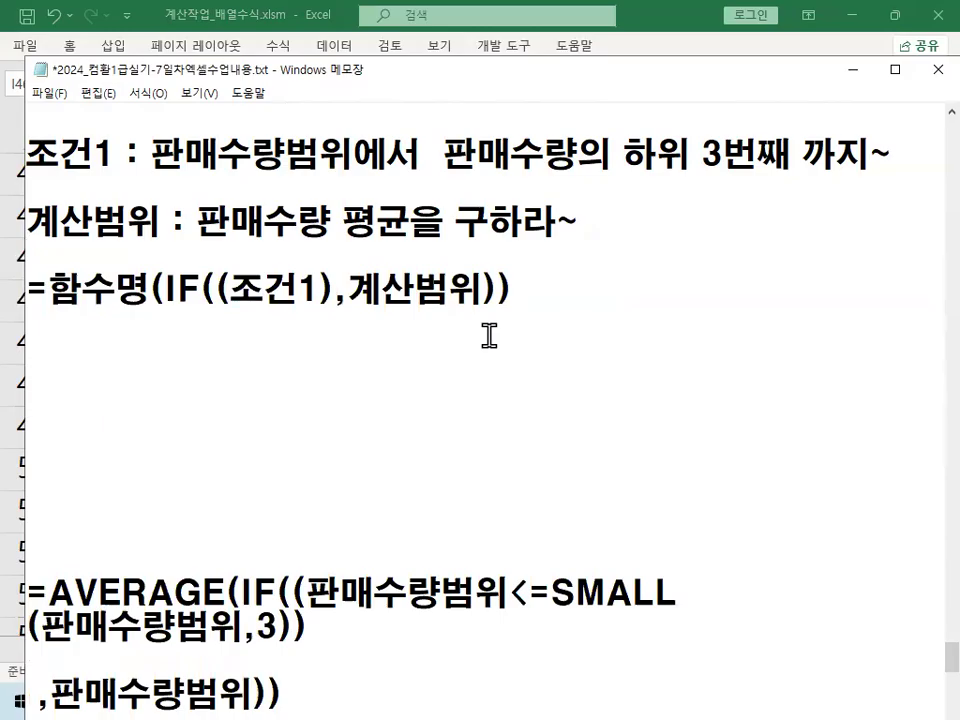
pyautogui.press('Return')
pyautogui.press('Return')
pyautogui.press('Return')
pyautogui.press('Return')
pyautogui.press('Return')
pyautogui.press('Return')
pyautogui.press('Return')
pyautogui.press('Return')
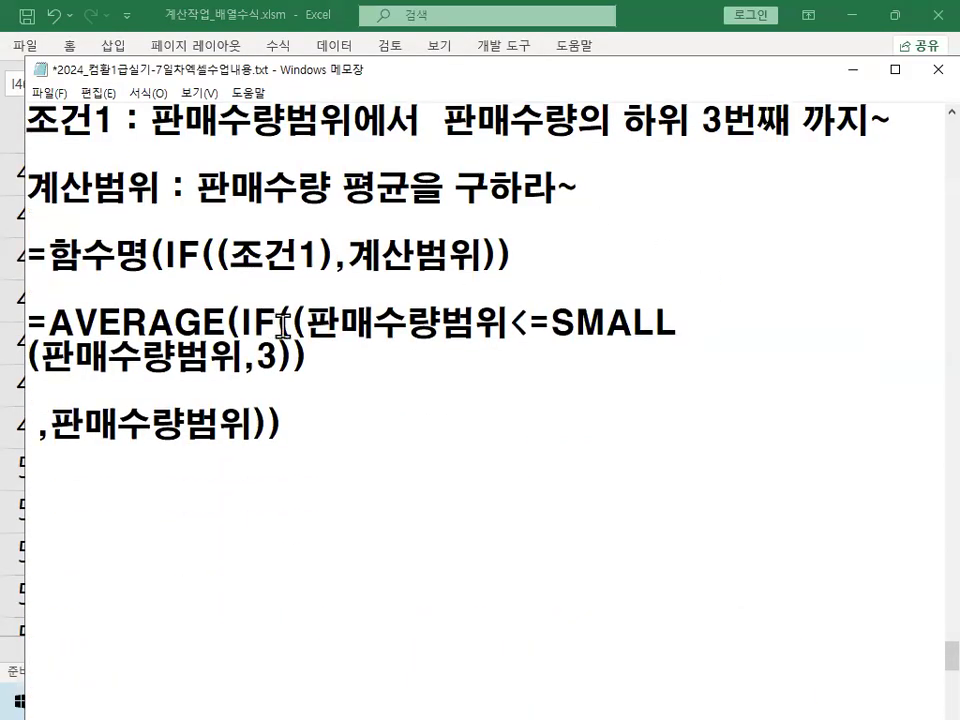
pyautogui.press('Return')
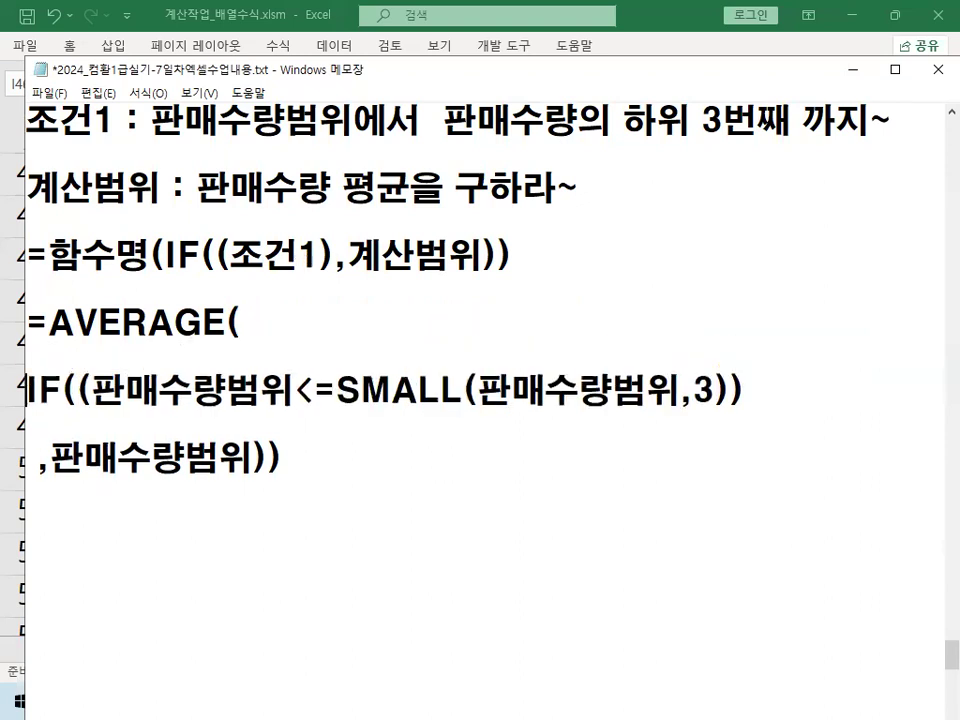
# - Underline, check and circle the first 판매수량범위 in the IF condition, draw a downward arrow and a box, and clear the drawing
pyautogui.hotkey('ctrl', '2')
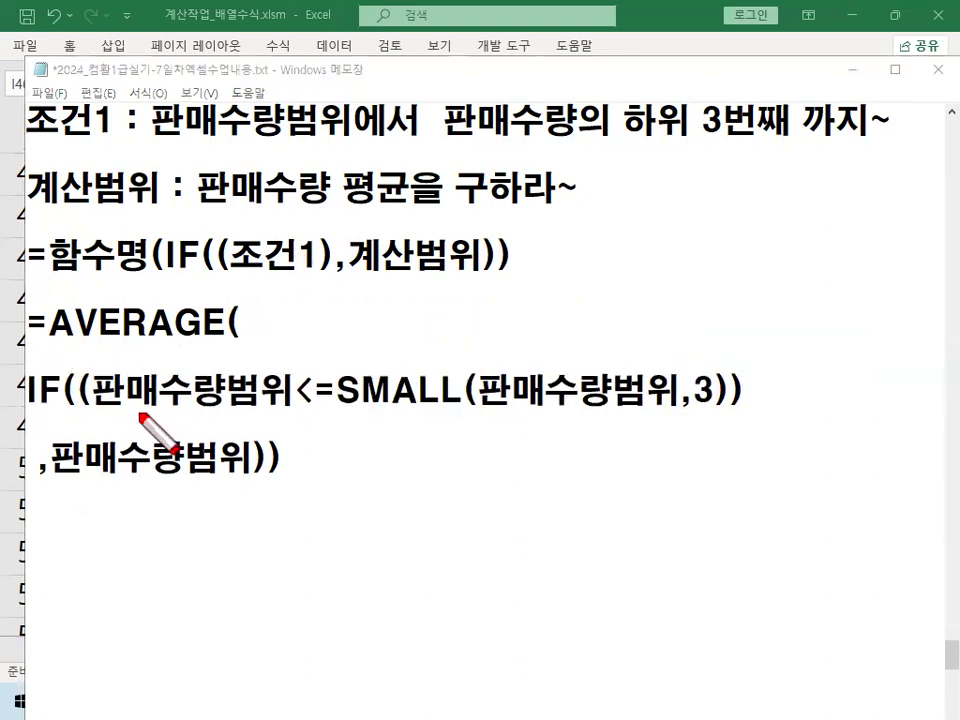
pyautogui.moveTo(113, 408); pyautogui.dragTo(281, 409)
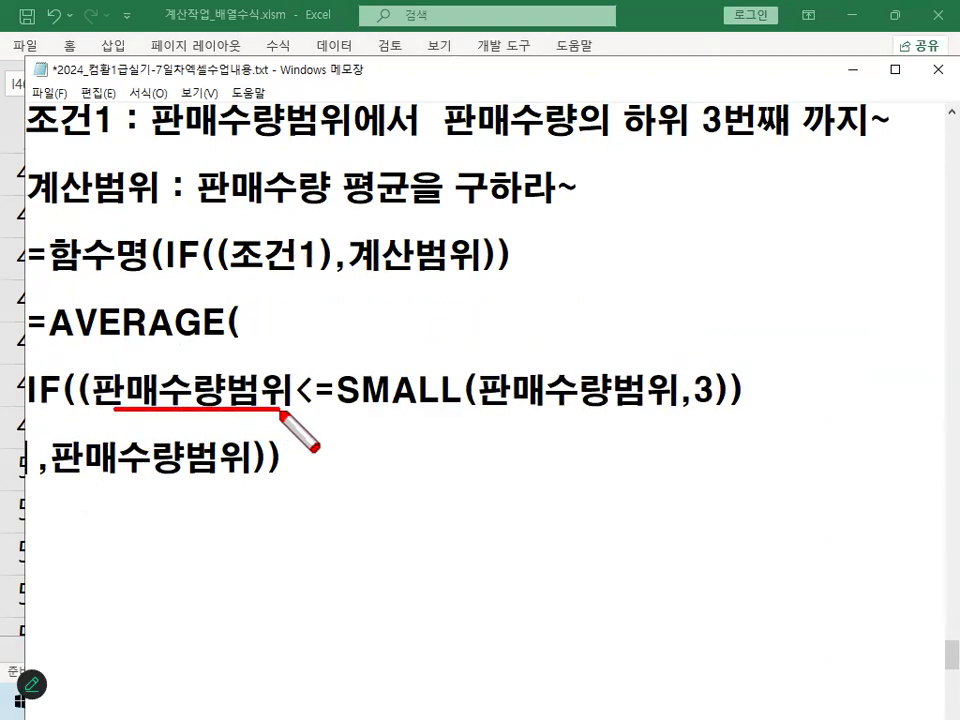
pyautogui.moveTo(168, 366); pyautogui.dragTo(218, 334)
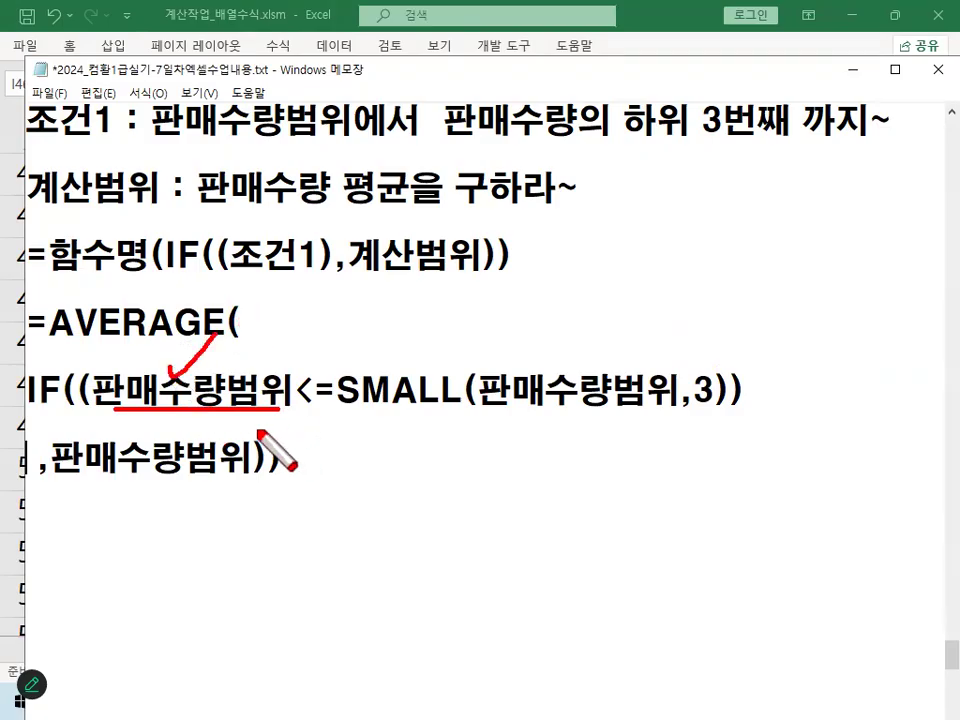
pyautogui.moveTo(435, 455)
pyautogui.mouseDown()
pyautogui.moveTo(433, 578)
pyautogui.moveTo(448, 524)
pyautogui.mouseUp()
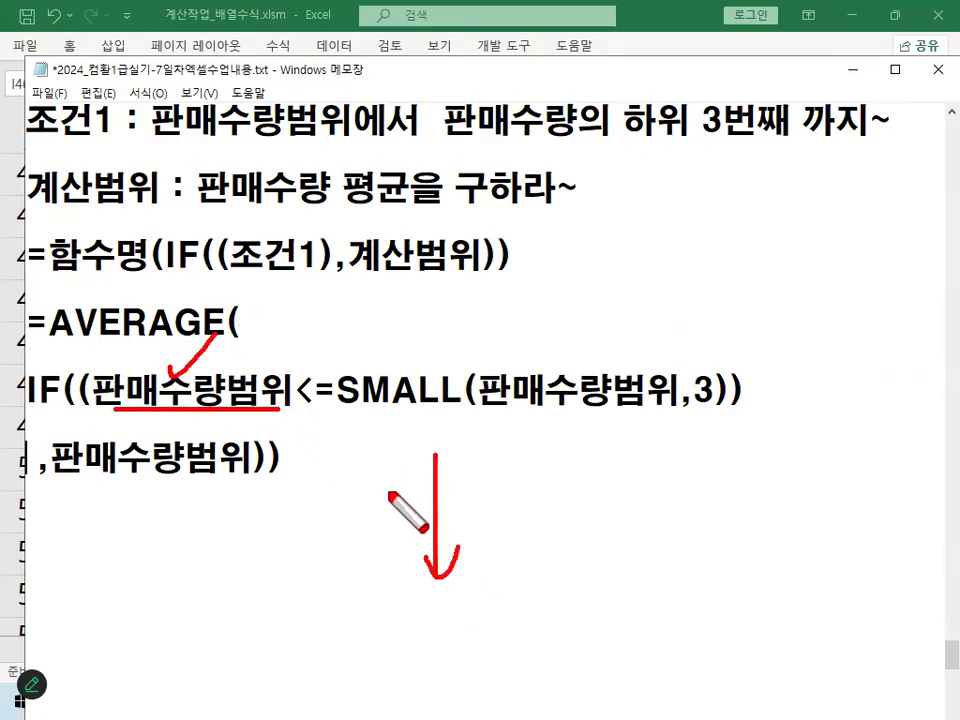
pyautogui.moveTo(274, 414)
pyautogui.mouseDown()
pyautogui.moveTo(150, 380)
pyautogui.moveTo(278, 402)
pyautogui.mouseUp()
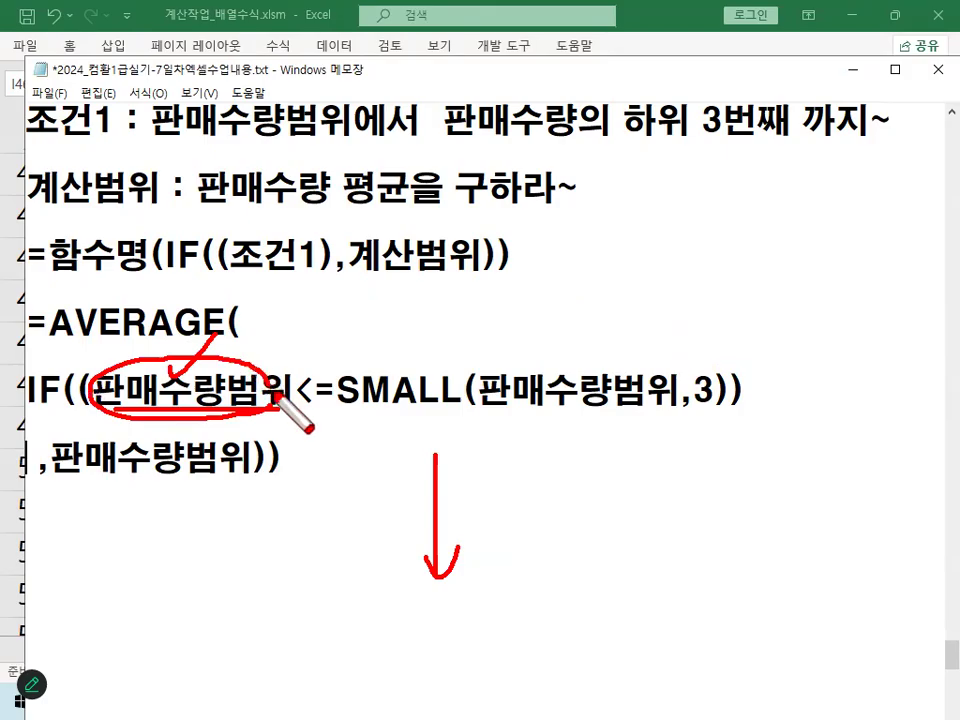
pyautogui.moveTo(733, 165)
pyautogui.mouseDown()
pyautogui.moveTo(733, 246)
pyautogui.moveTo(860, 237)
pyautogui.moveTo(858, 162)
pyautogui.moveTo(860, 236)
pyautogui.mouseUp()
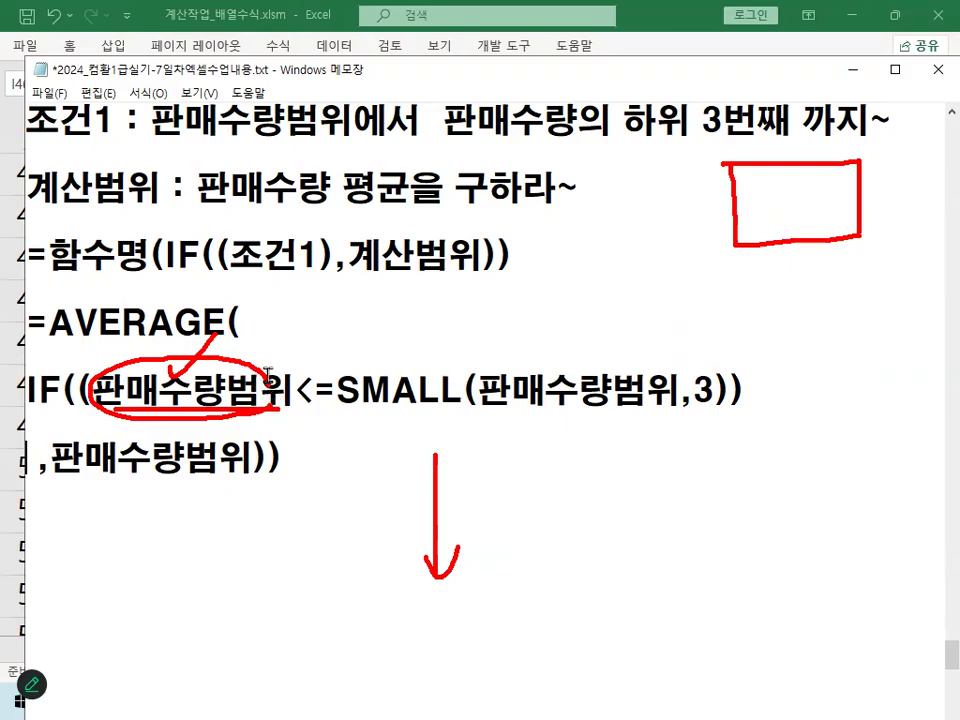
pyautogui.press('Escape')
# - With the pen, underline and circle 판매수량범위 before <= once more, and clear the drawing
pyautogui.scroll(-1, 277, 421)
pyautogui.hotkey('ctrl', '2')
pyautogui.moveTo(92, 310)
pyautogui.mouseDown()
pyautogui.moveTo(281, 306)
pyautogui.moveTo(92, 294)
pyautogui.moveTo(272, 253)
pyautogui.moveTo(293, 306)
pyautogui.mouseUp()
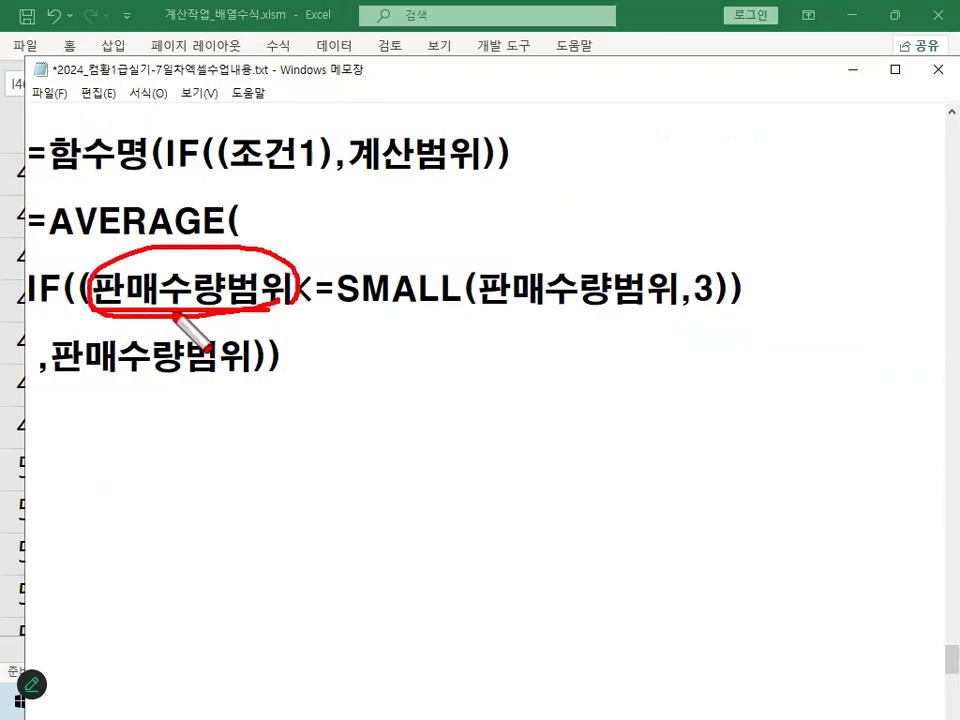
pyautogui.press('Escape')
# - Highlight the parts of the IF condition in turn: 판매수량범위, the SMALL expression, its 3, the SMALL name and the <= operator
pyautogui.moveTo(94, 291); pyautogui.dragTo(220, 291)
pyautogui.moveTo(292, 291); pyautogui.dragTo(710, 300)
pyautogui.click(706, 293)
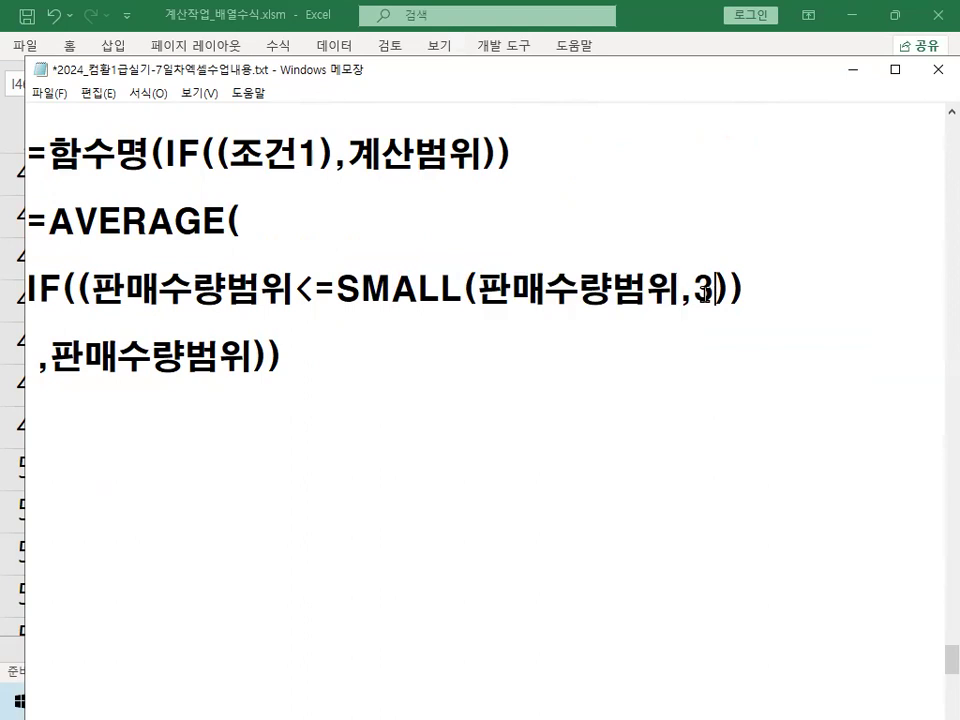
pyautogui.doubleClick(706, 292)
pyautogui.moveTo(342, 290); pyautogui.dragTo(456, 293)
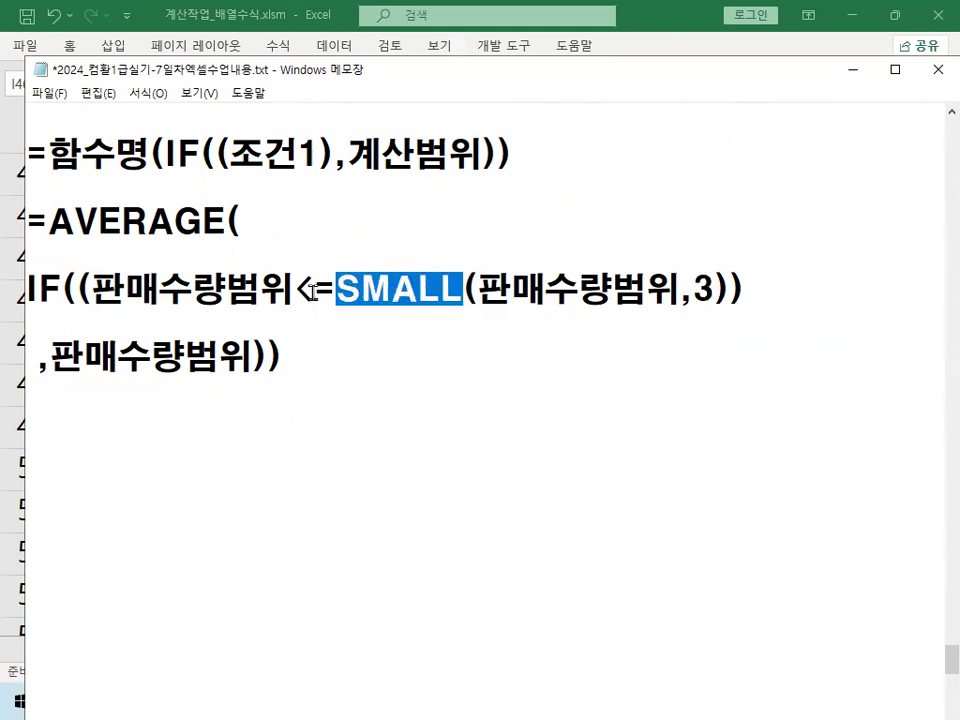
pyautogui.doubleClick(316, 291)
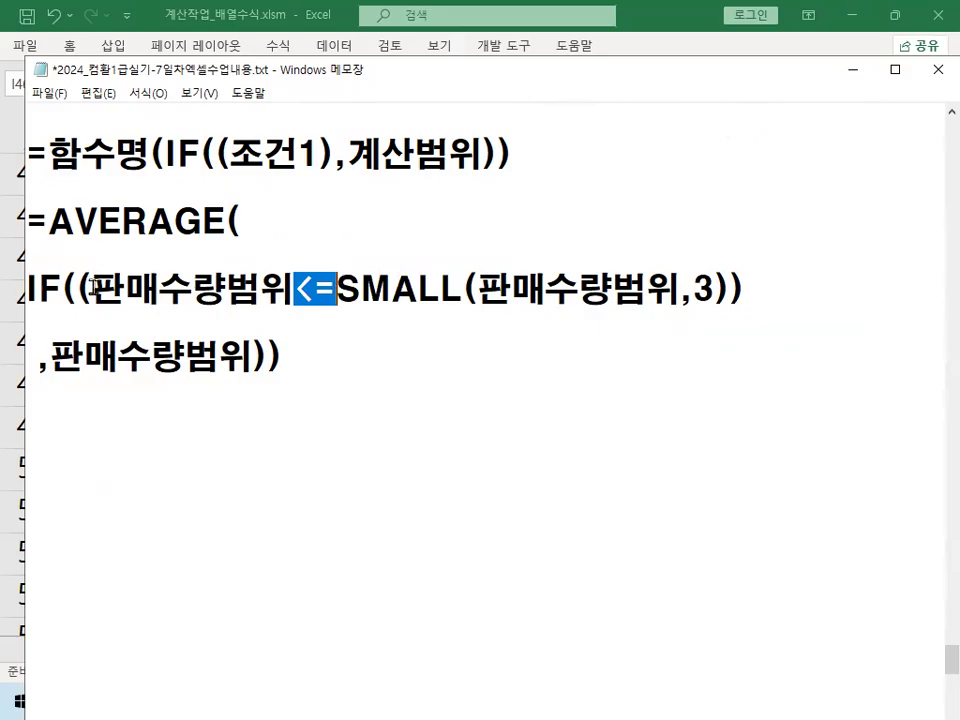
# - Highlight the first 판매수량범위 and the <= operator in the IF condition, and mark the two closing parentheses after 3 with the pen
pyautogui.moveTo(92, 288); pyautogui.dragTo(262, 290)
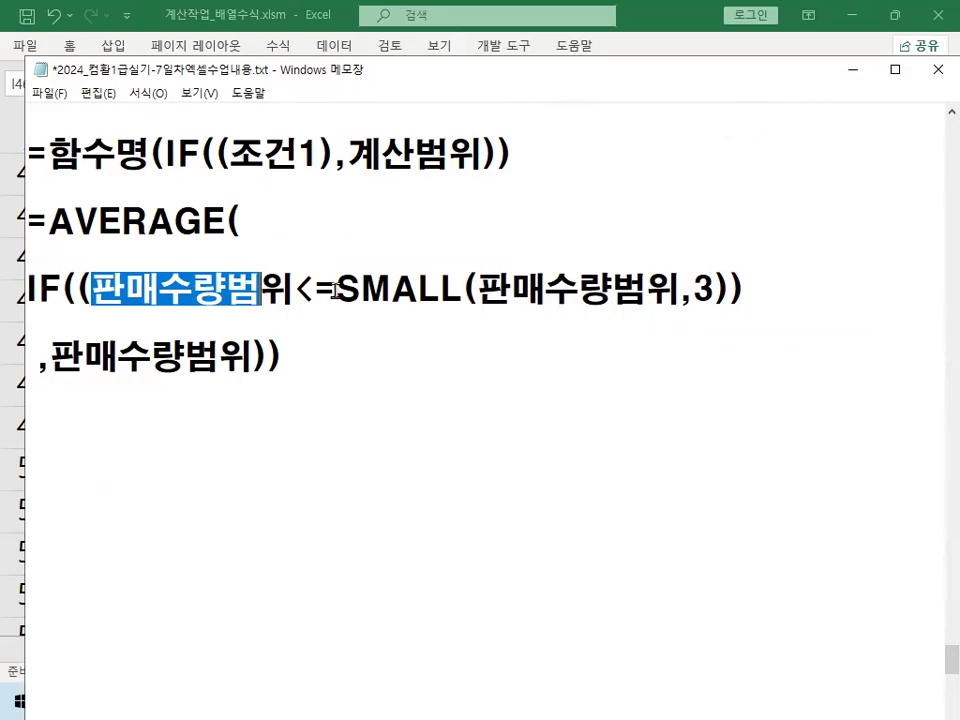
pyautogui.moveTo(301, 290); pyautogui.dragTo(333, 289)
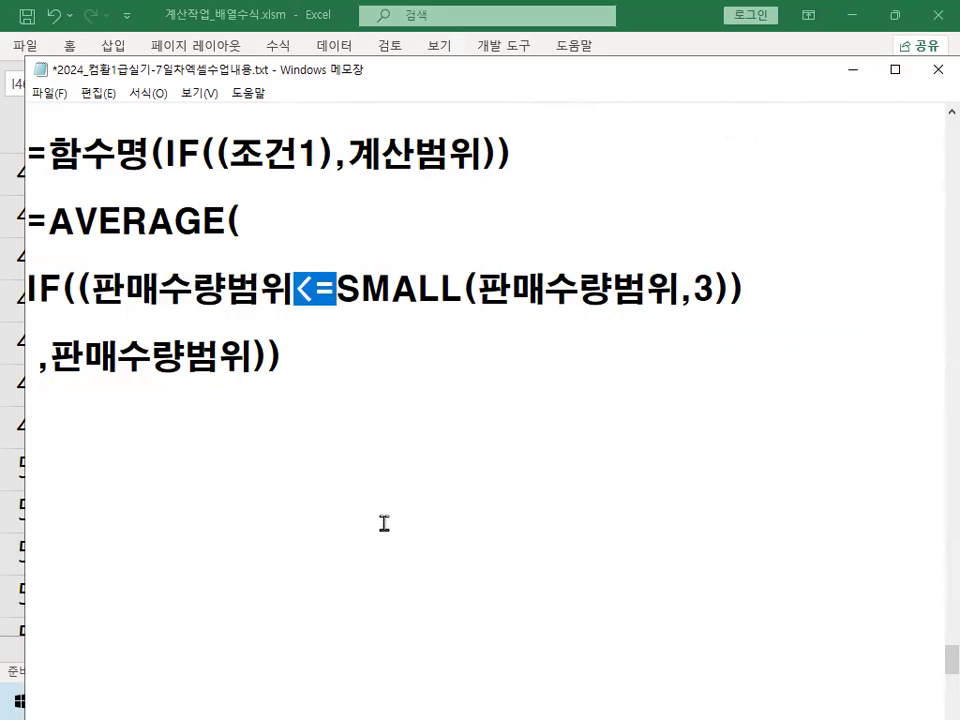
pyautogui.hotkey('ctrl', 'alt', 'd')
pyautogui.moveTo(723, 261)
pyautogui.mouseDown()
pyautogui.moveTo(739, 283)
pyautogui.moveTo(734, 325)
pyautogui.mouseUp()
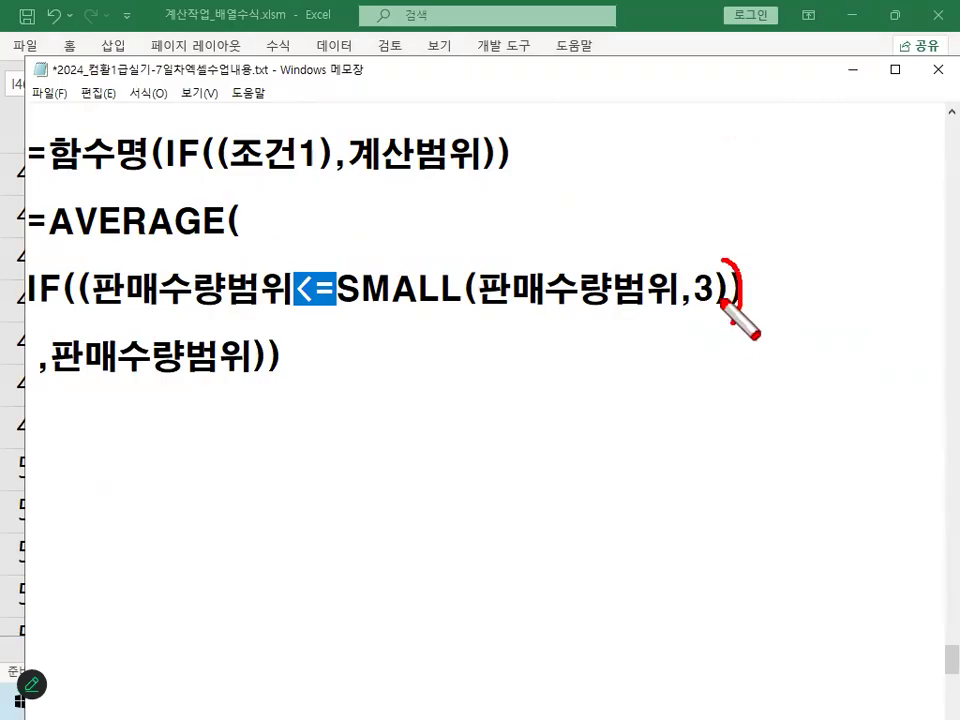
pyautogui.moveTo(706, 266)
pyautogui.mouseDown()
pyautogui.moveTo(716, 298)
pyautogui.moveTo(708, 329)
pyautogui.mouseUp()
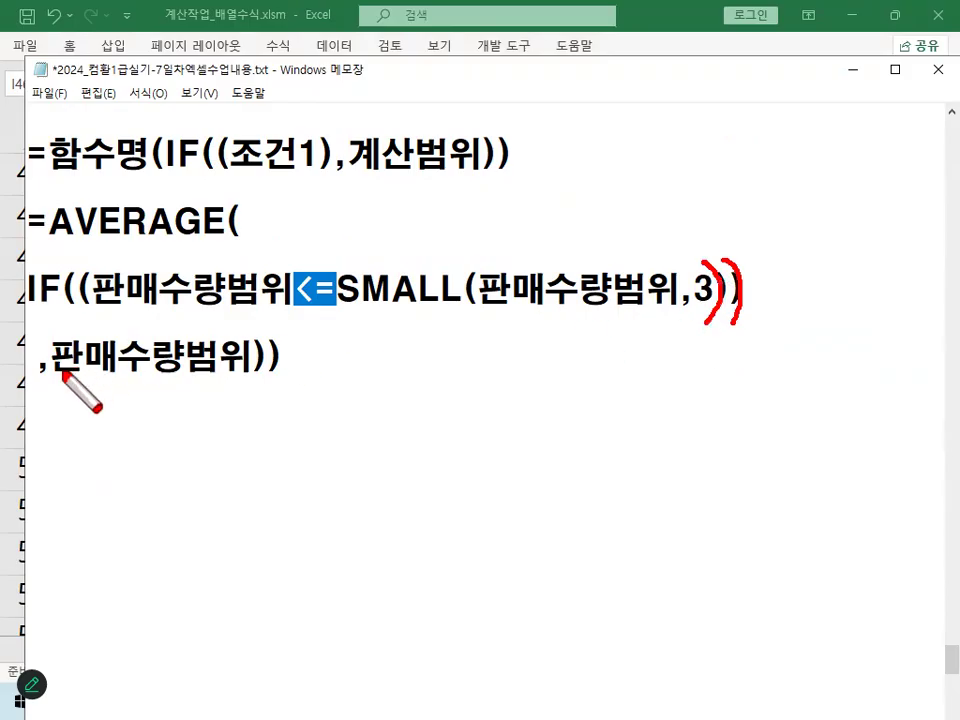
# - Underline and check the final 판매수량범위, draw an arrow from SMALL to the condition range and several circles below, and clear the drawing
pyautogui.moveTo(37, 391); pyautogui.dragTo(244, 387)
pyautogui.moveTo(100, 329); pyautogui.dragTo(143, 320)
pyautogui.moveTo(478, 358)
pyautogui.mouseDown()
pyautogui.moveTo(456, 375)
pyautogui.moveTo(468, 353)
pyautogui.mouseUp()
pyautogui.moveTo(468, 447)
pyautogui.mouseDown()
pyautogui.moveTo(467, 504)
pyautogui.moveTo(446, 478)
pyautogui.mouseUp()
pyautogui.moveTo(452, 276)
pyautogui.mouseDown()
pyautogui.moveTo(398, 205)
pyautogui.moveTo(246, 272)
pyautogui.mouseUp()
pyautogui.moveTo(470, 550); pyautogui.dragTo(446, 541)
pyautogui.moveTo(584, 575)
pyautogui.mouseDown()
pyautogui.moveTo(501, 677)
pyautogui.moveTo(480, 334)
pyautogui.moveTo(573, 632)
pyautogui.mouseUp()
pyautogui.moveTo(66, 367); pyautogui.dragTo(250, 371)
pyautogui.moveTo(525, 551)
pyautogui.mouseDown()
pyautogui.moveTo(508, 602)
pyautogui.moveTo(533, 432)
pyautogui.moveTo(533, 466)
pyautogui.mouseUp()
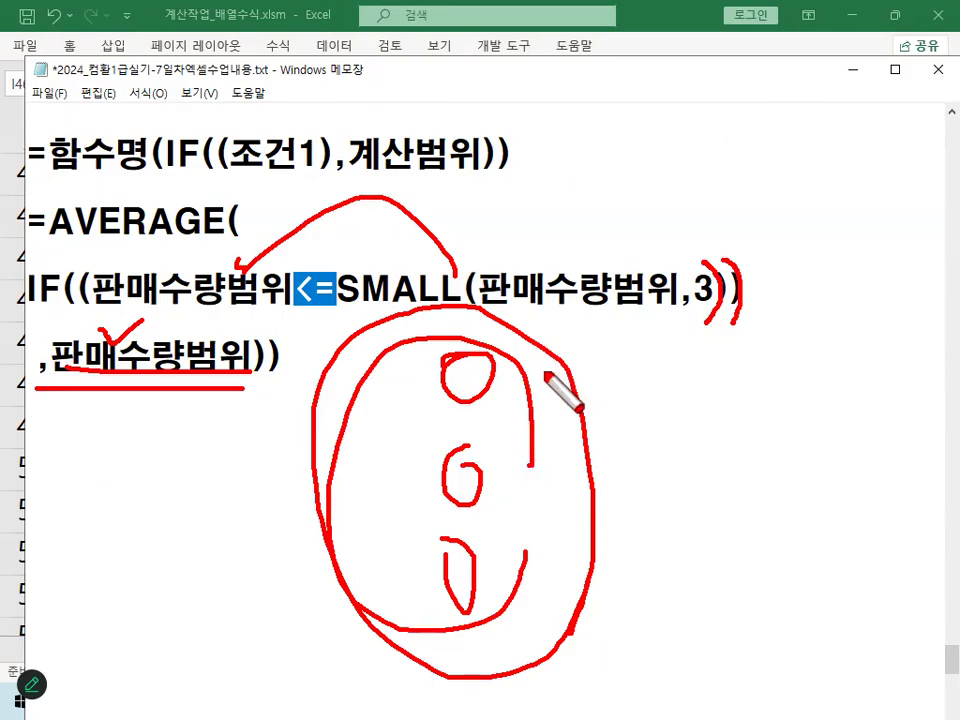
pyautogui.press('Escape')
# - Highlight the final 판매수량범위 as the calculation range, underline it with the pen, clear the line, and highlight it again
pyautogui.moveTo(50, 357); pyautogui.dragTo(261, 353)
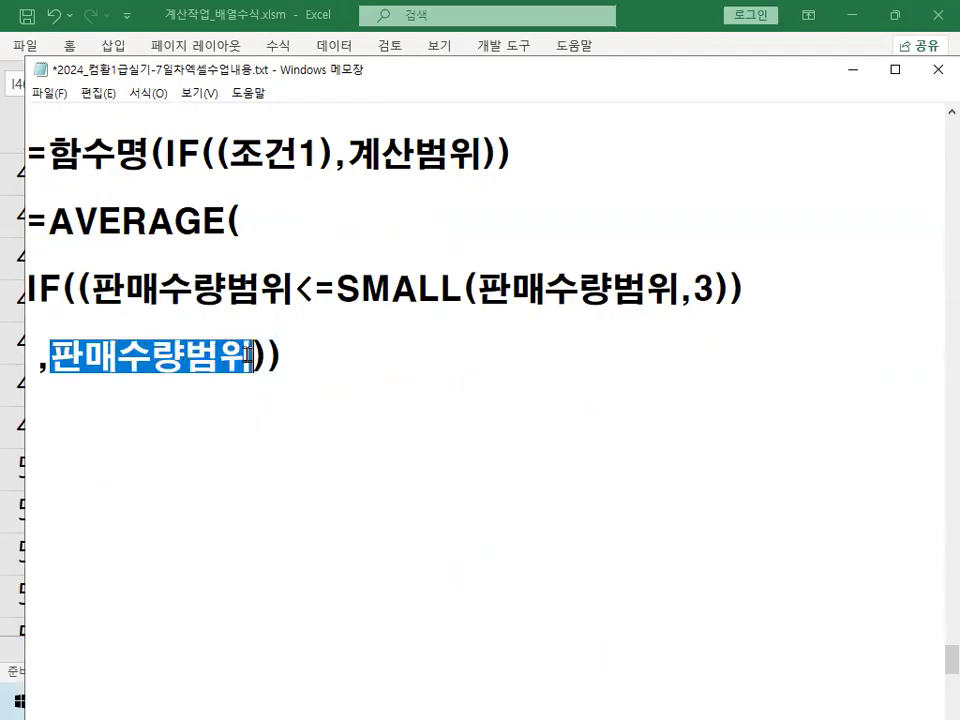
pyautogui.hotkey('ctrl', '2')
pyautogui.moveTo(69, 381); pyautogui.dragTo(219, 376)
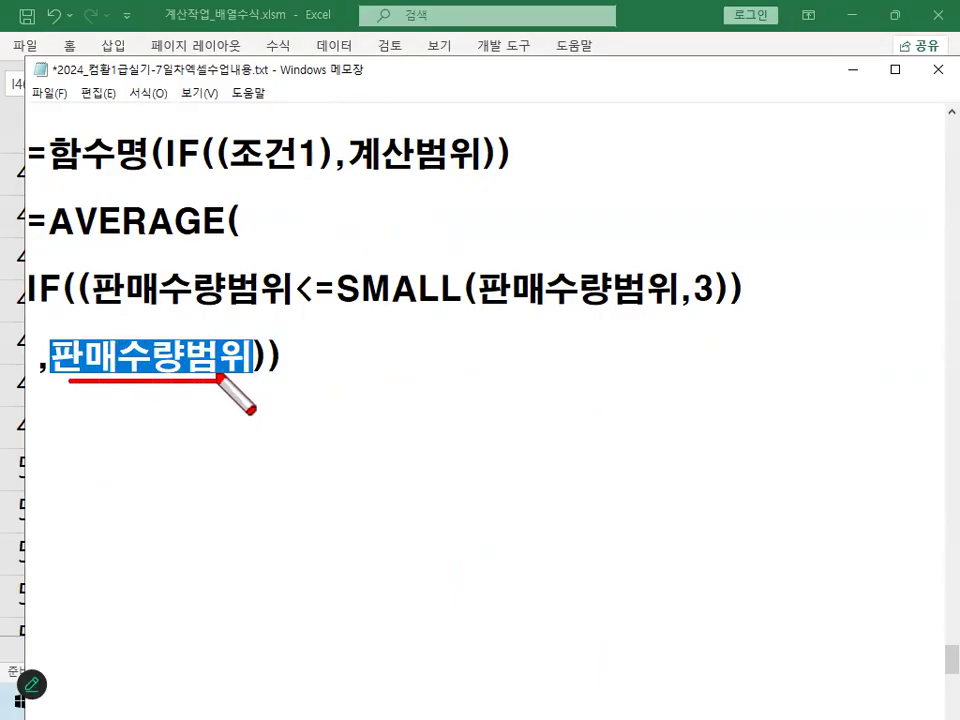
pyautogui.press('Escape')
pyautogui.moveTo(52, 358); pyautogui.dragTo(250, 348)
pyautogui.click(250, 350)
# - Circle the double opening parentheses after IF and the double closing ones at the formula's end, add a check mark, and clear the drawing
pyautogui.hotkey('ctrl', '2')
pyautogui.moveTo(96, 304)
pyautogui.mouseDown()
pyautogui.moveTo(52, 285)
pyautogui.moveTo(92, 258)
pyautogui.moveTo(101, 298)
pyautogui.mouseUp()
pyautogui.moveTo(287, 382)
pyautogui.mouseDown()
pyautogui.moveTo(256, 356)
pyautogui.moveTo(291, 334)
pyautogui.moveTo(292, 368)
pyautogui.mouseUp()
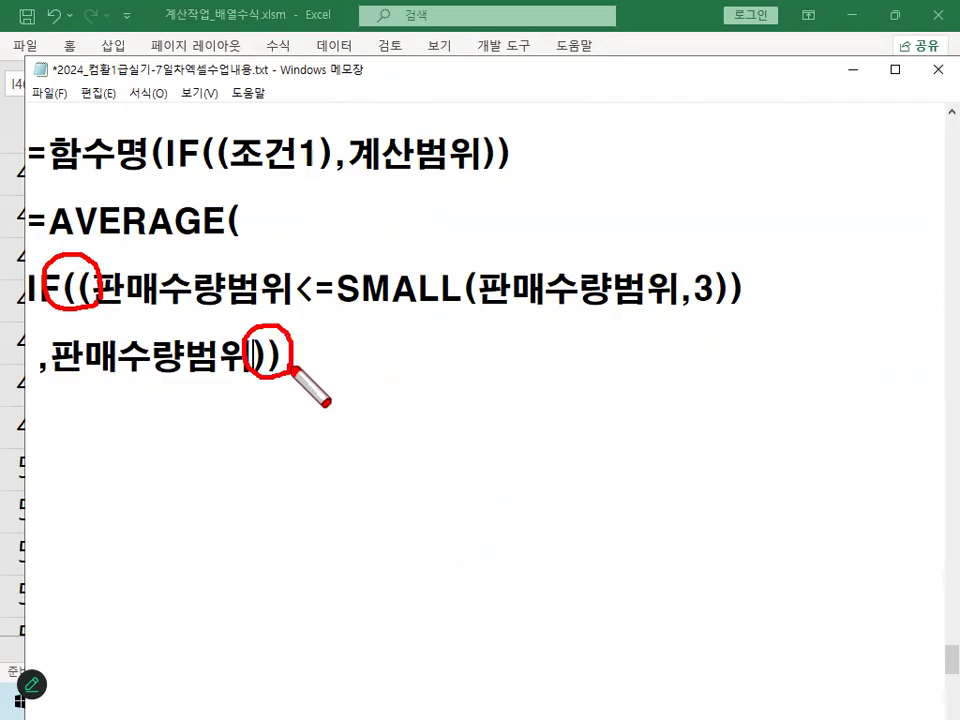
pyautogui.moveTo(324, 236); pyautogui.dragTo(385, 208)
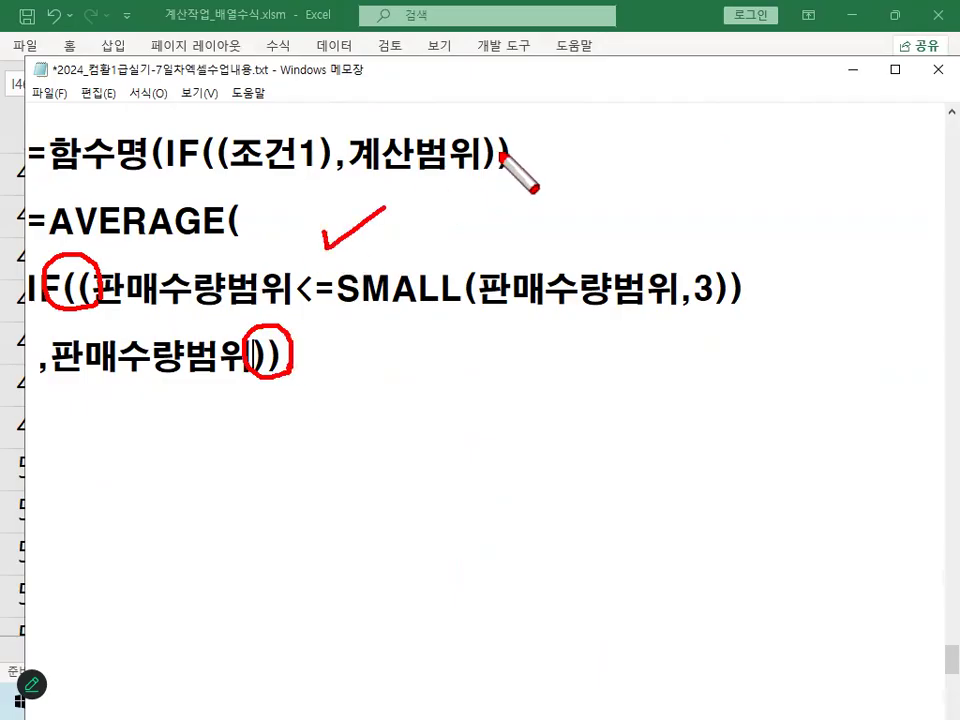
pyautogui.press('Escape')
# - Switch to the Excel workbook and begin the formula =AVERAGE(IF(( in cell M8 of the 배열수식2 sheet
pyautogui.click(853, 75)
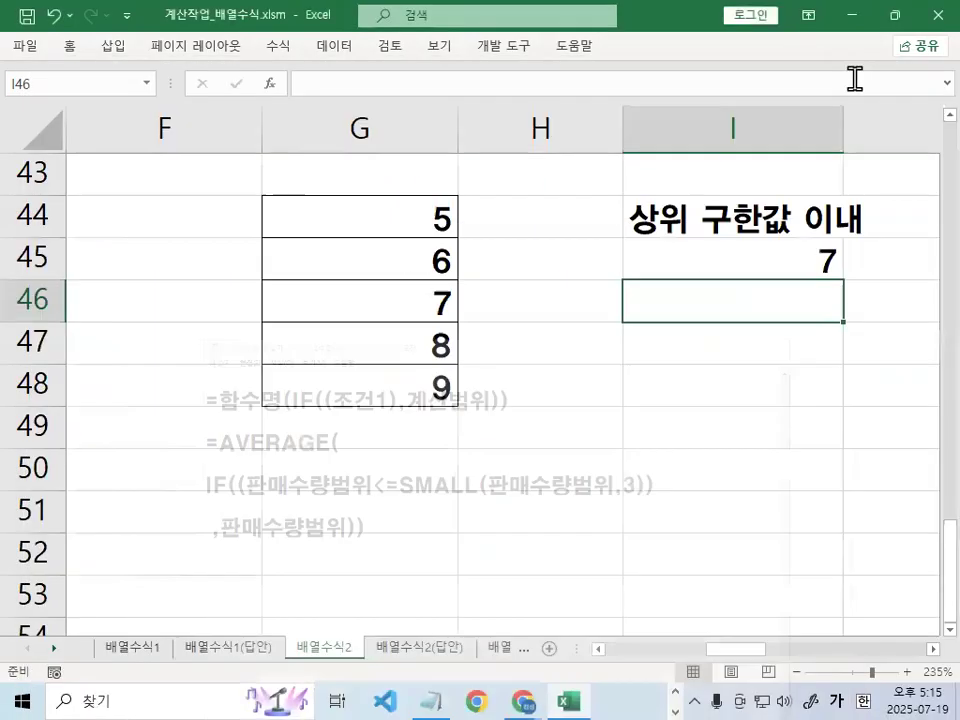
pyautogui.scroll(9, 553, 377)
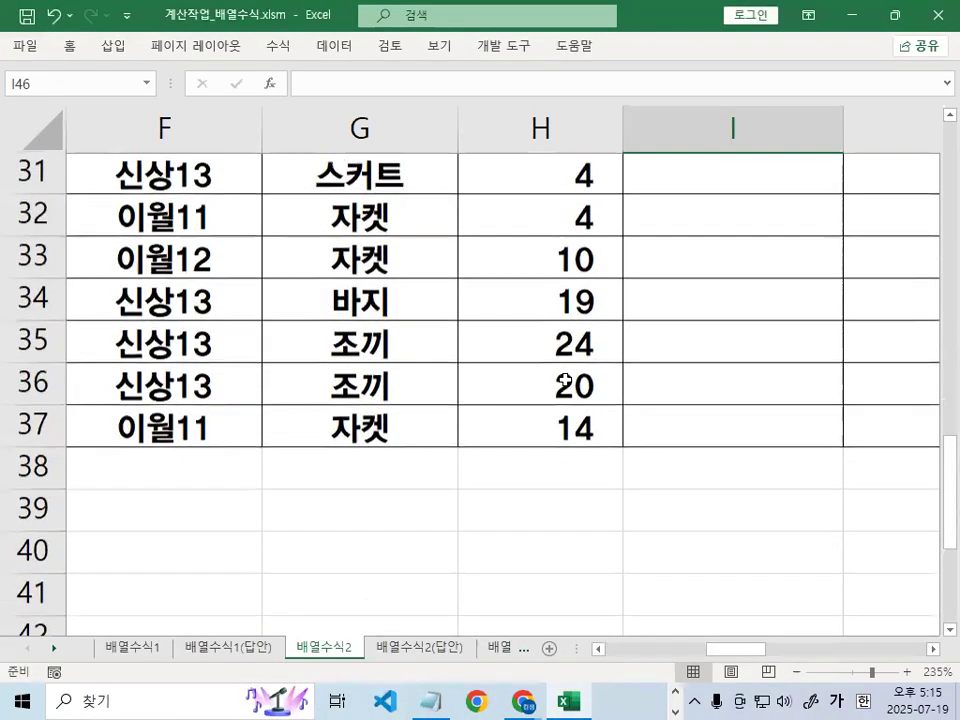
pyautogui.scroll(3, 565, 378)
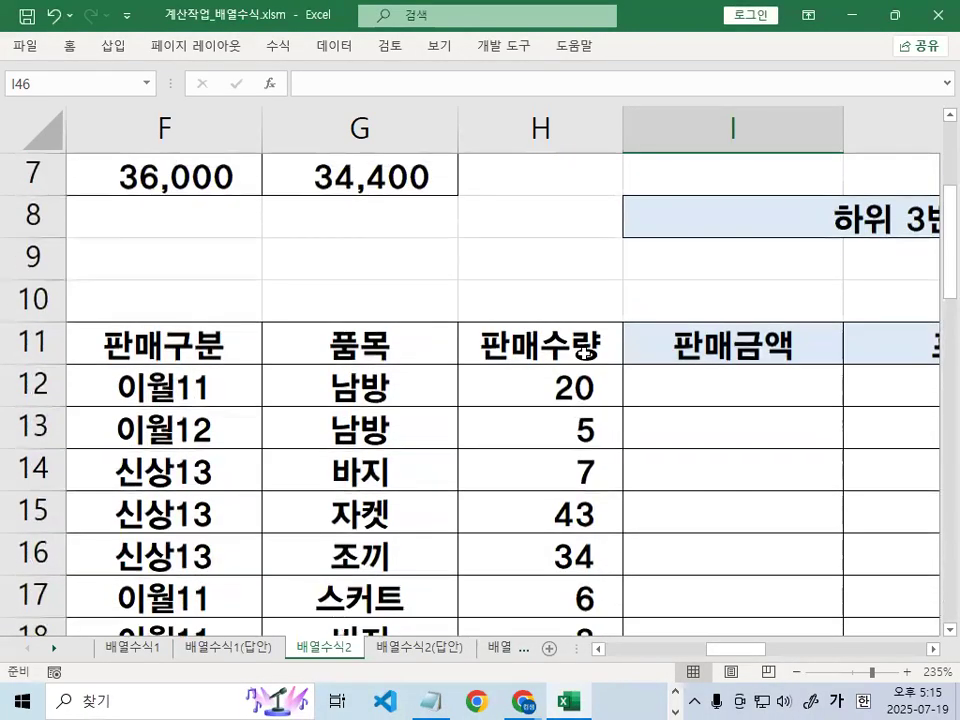
pyautogui.click(932, 649)
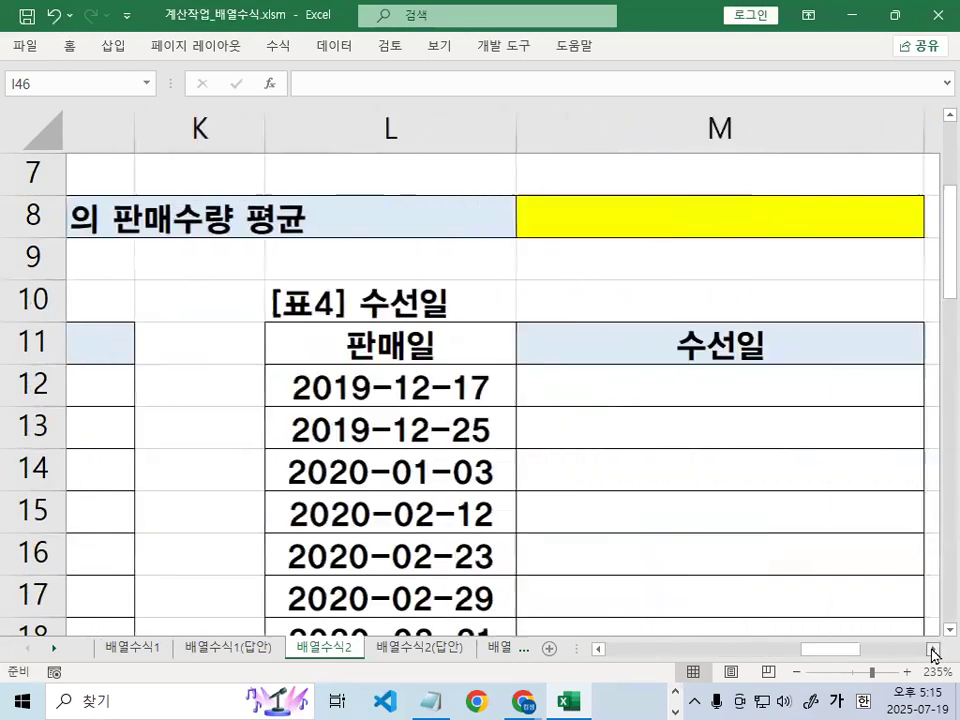
pyautogui.click(670, 220)
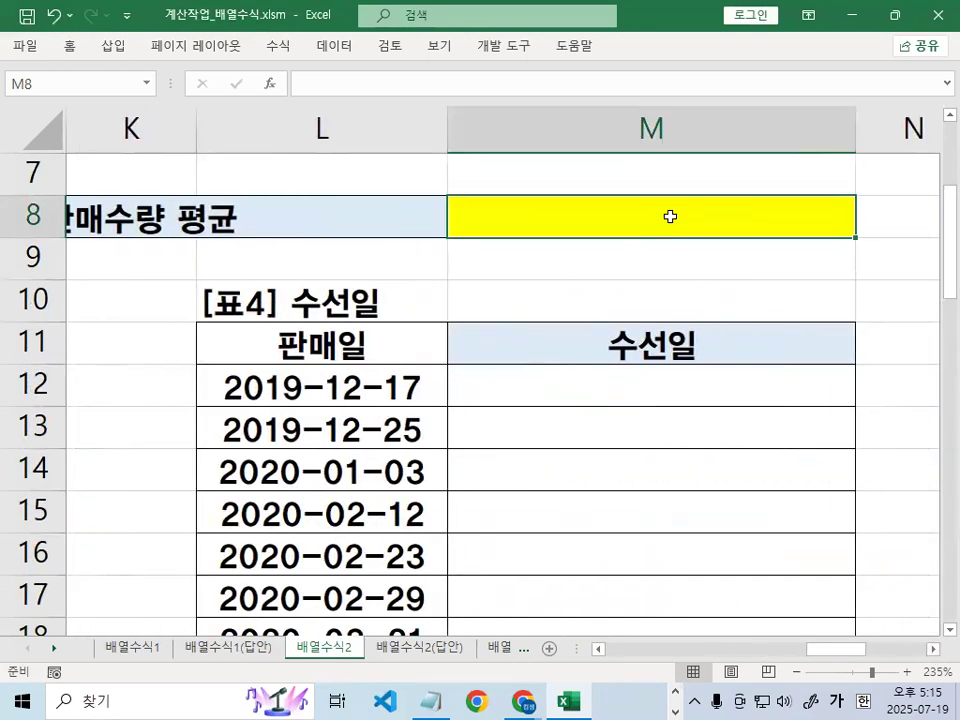
pyautogui.write('=')
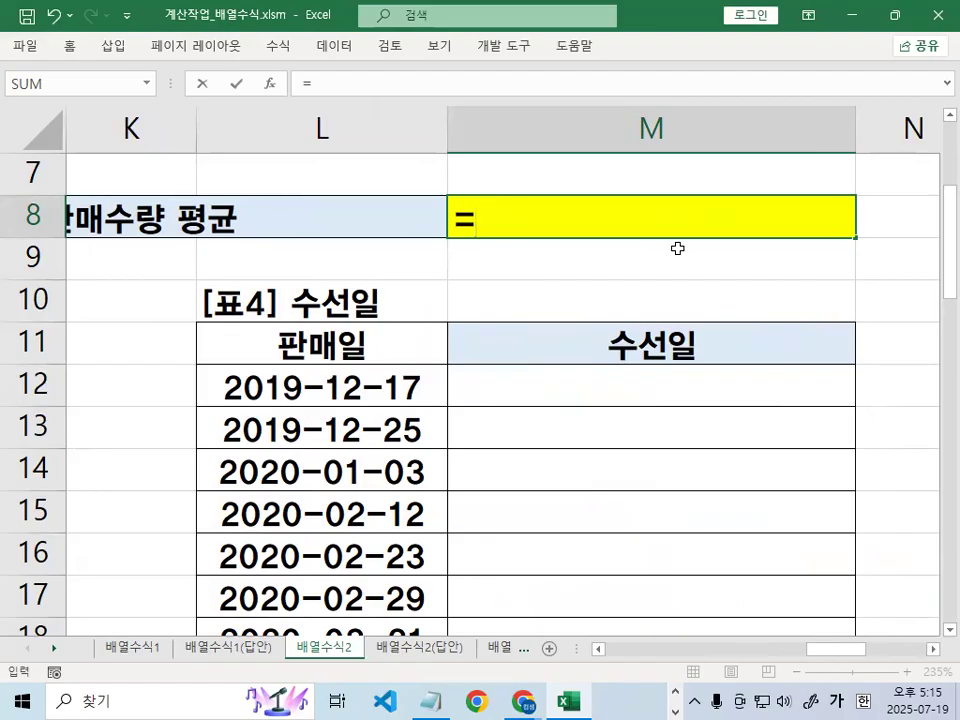
pyautogui.write('ㅁㅍ')
pyautogui.press('BackSpace')
pyautogui.press('BackSpace')
pyautogui.write('AV')
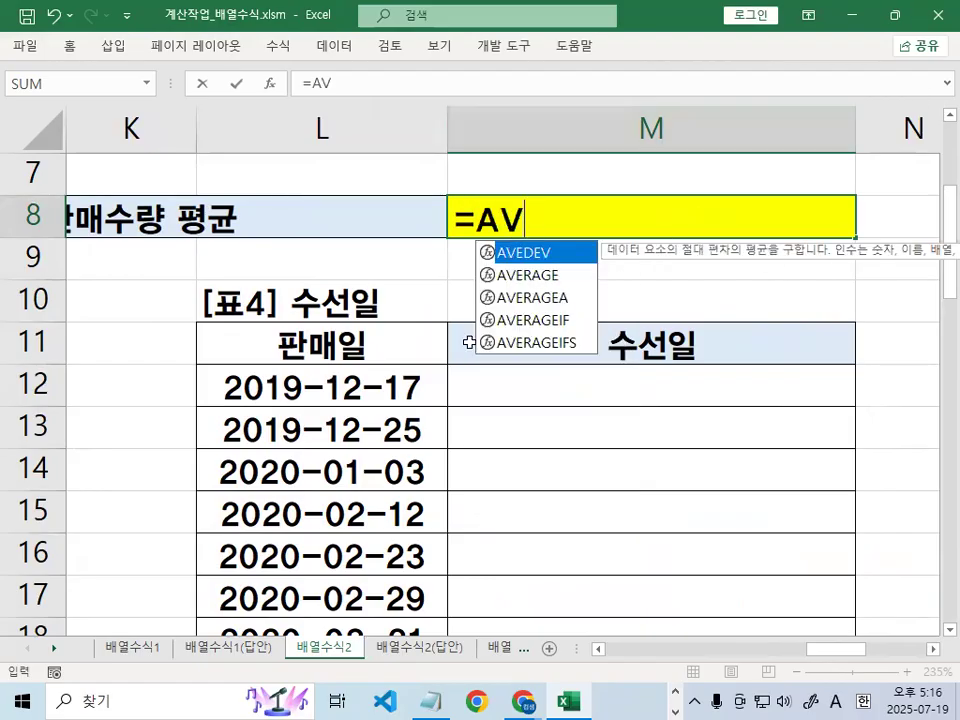
pyautogui.doubleClick(523, 277)
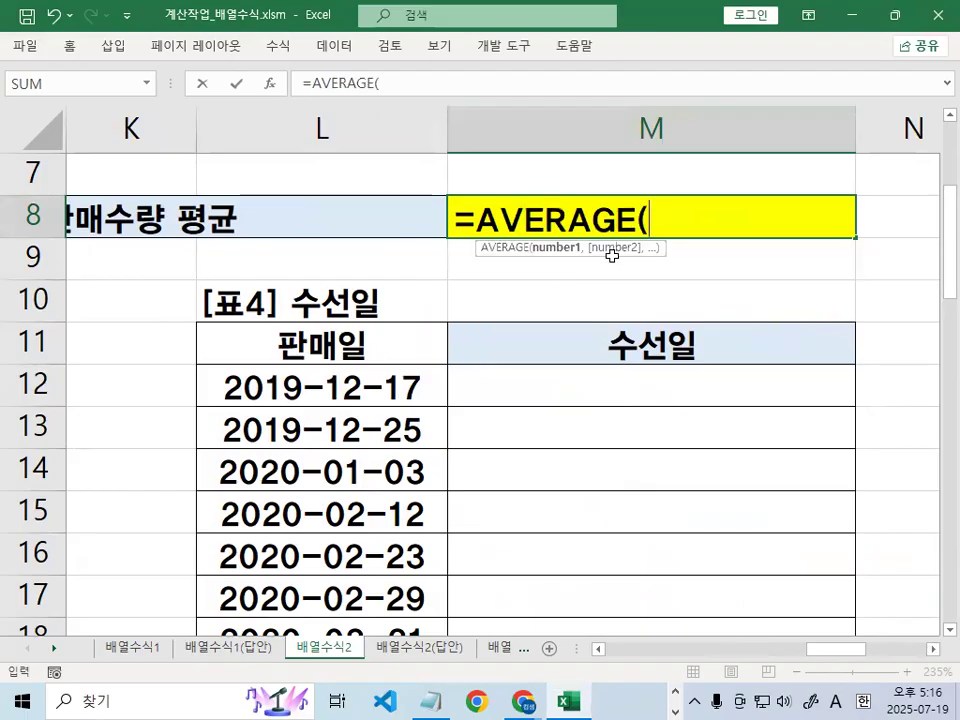
pyautogui.write('IF')
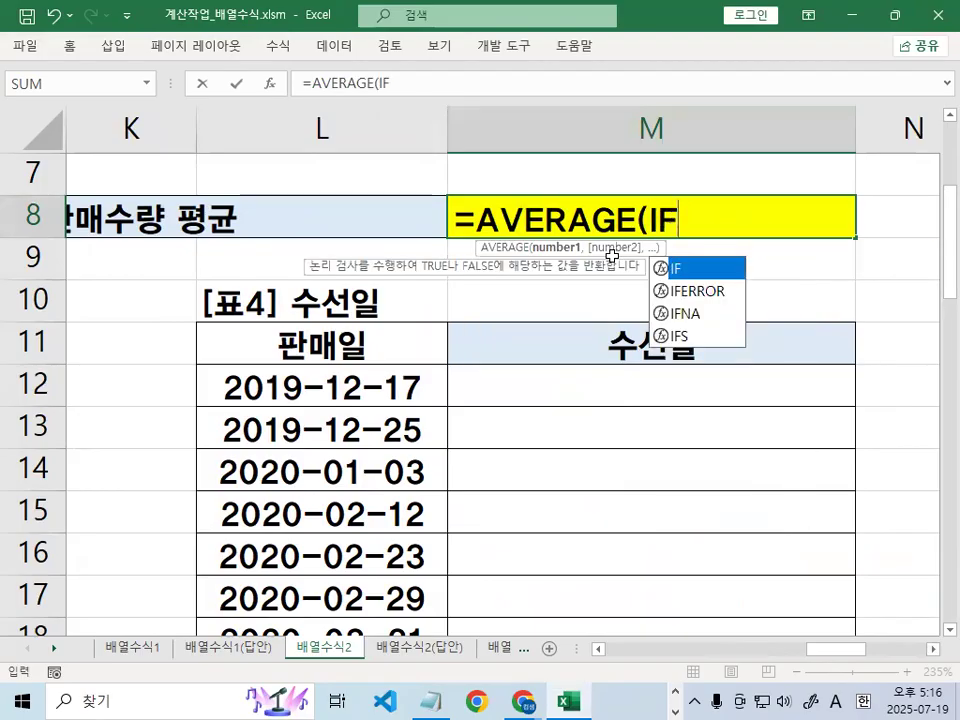
pyautogui.write('((')
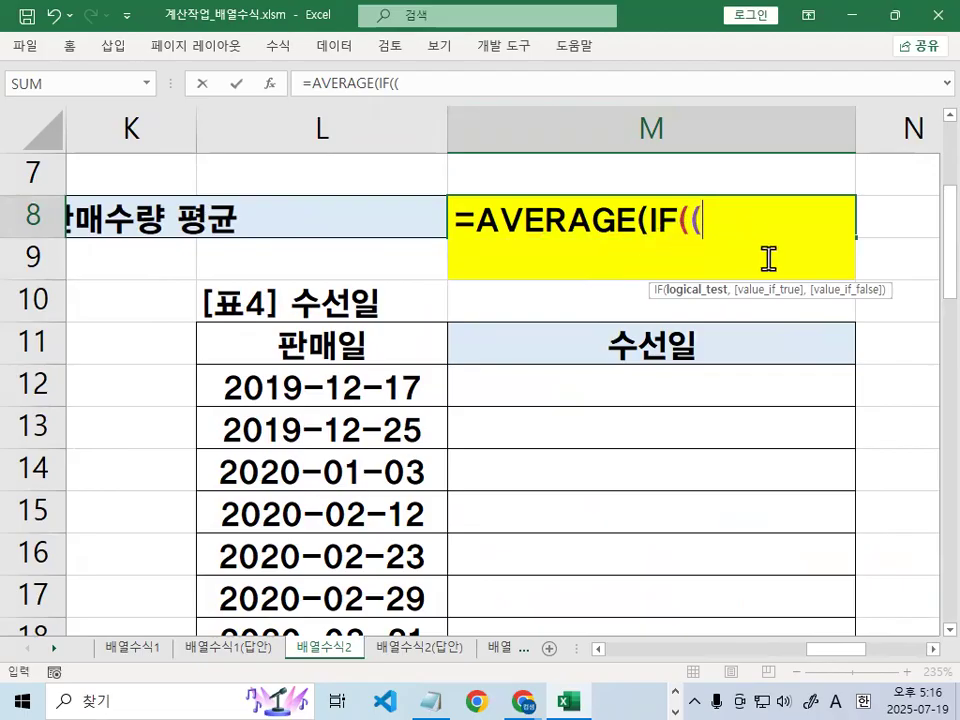
# - Circle the gap after the double parentheses, clear it, and insert the 판매수량 range H12:H37 as the start of the IF condition
pyautogui.moveTo(816, 224)
pyautogui.mouseDown()
pyautogui.moveTo(737, 200)
pyautogui.moveTo(808, 206)
pyautogui.mouseUp()
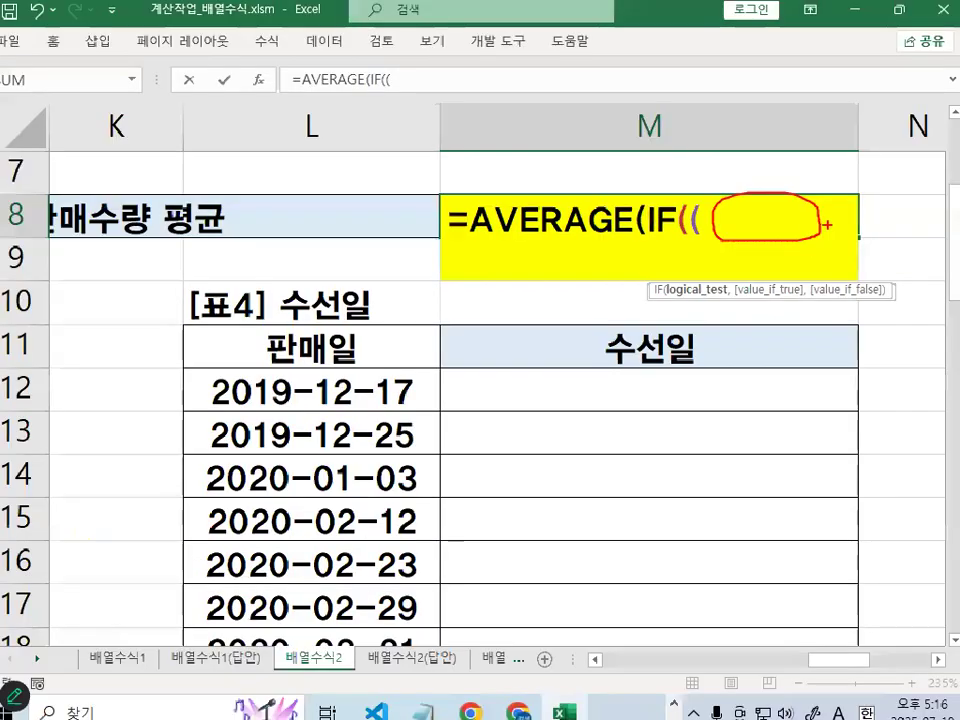
pyautogui.press('Escape')
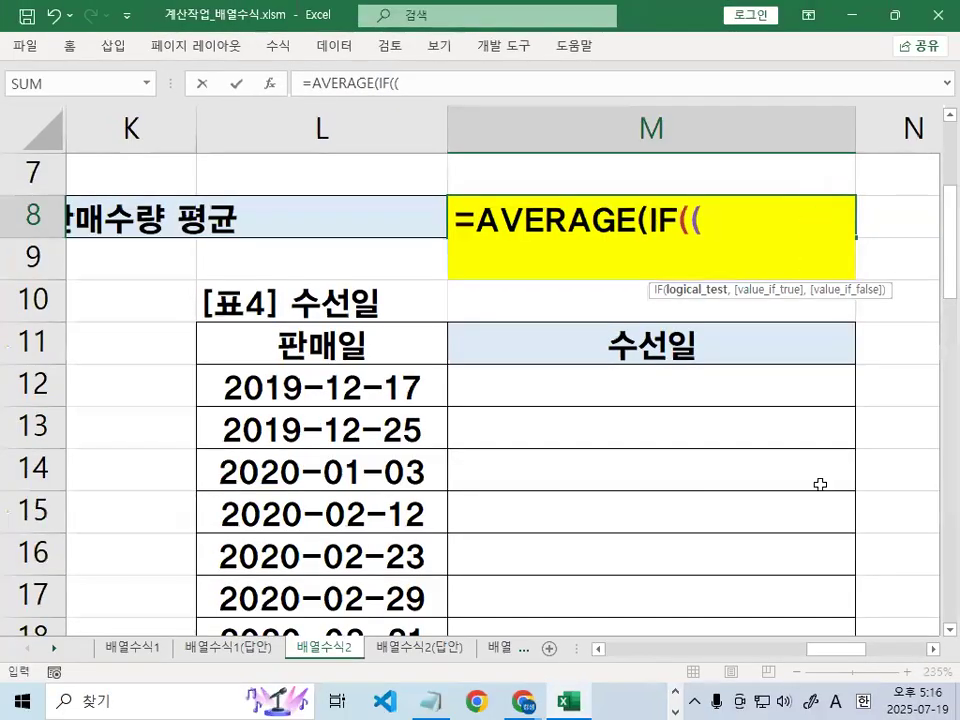
pyautogui.moveTo(845, 660); pyautogui.dragTo(765, 671)
pyautogui.click(372, 394)
pyautogui.moveTo(374, 427); pyautogui.dragTo(377, 561)
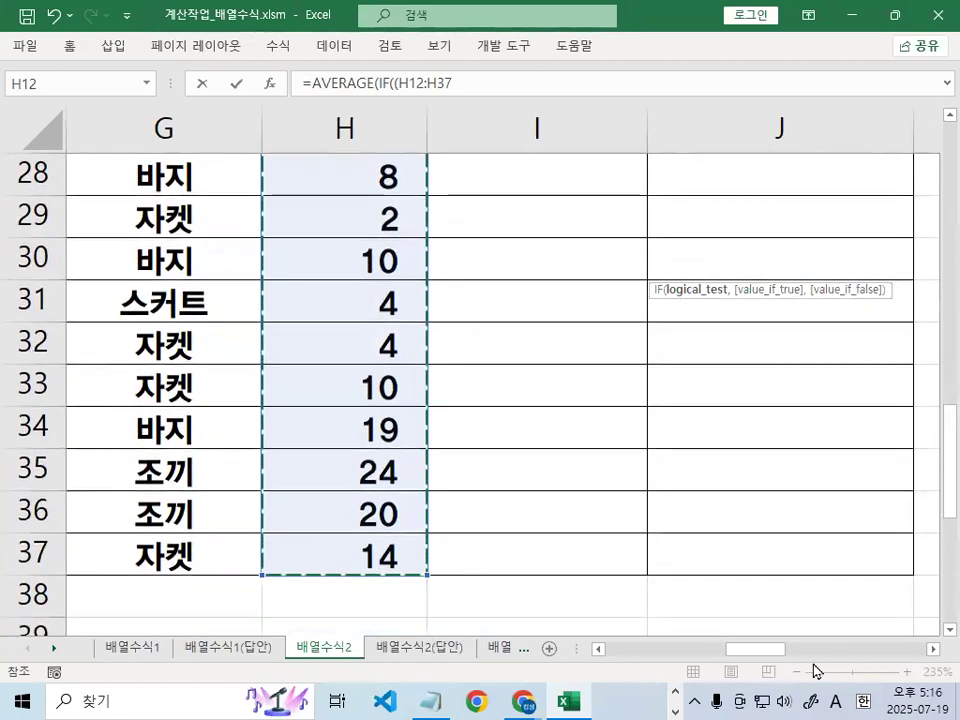
pyautogui.moveTo(776, 658); pyautogui.dragTo(864, 656)
pyautogui.scroll(5, 866, 657)
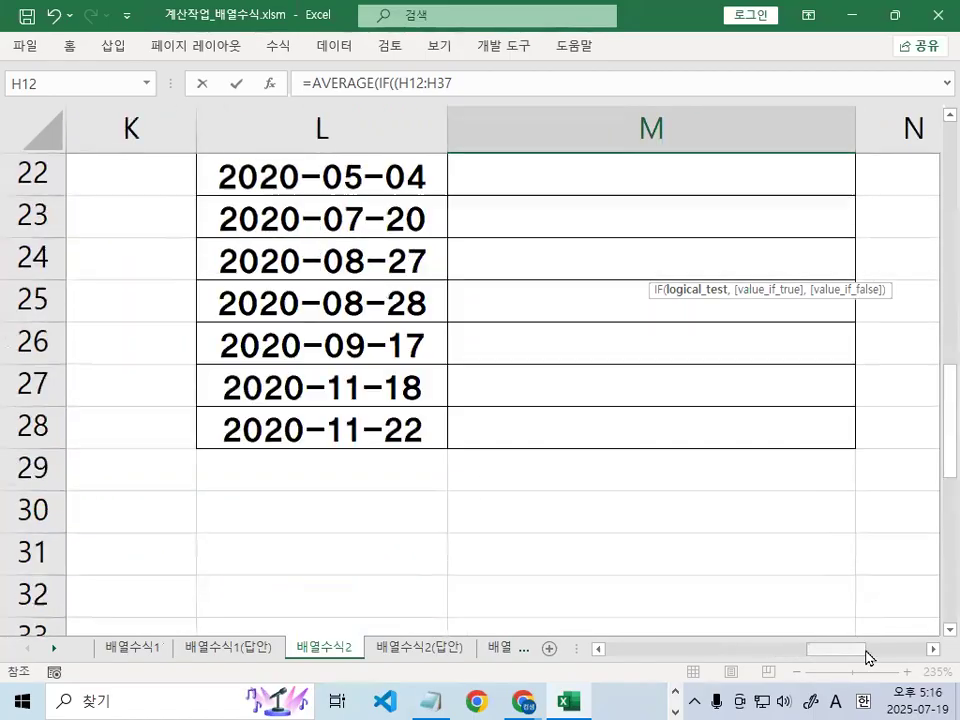
pyautogui.scroll(4, 866, 657)
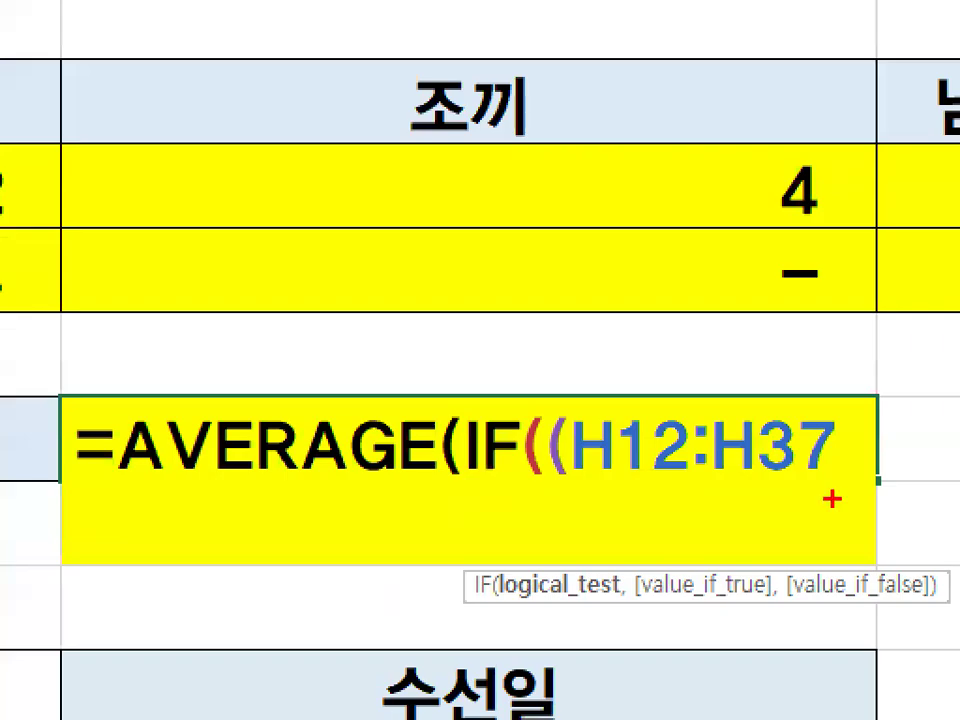
# - Mark the H12:H37 reference in the M8 formula with the pen, clear the mark, and copy the reference
pyautogui.moveTo(770, 482)
pyautogui.mouseDown()
pyautogui.moveTo(600, 415)
pyautogui.moveTo(828, 452)
pyautogui.mouseUp()
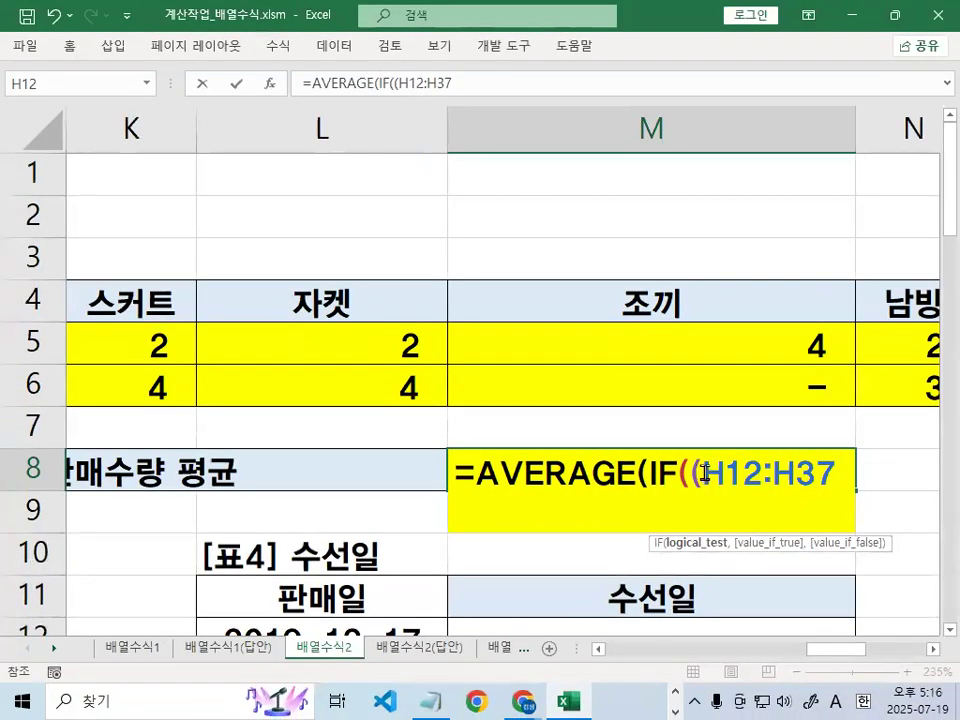
pyautogui.moveTo(705, 474); pyautogui.dragTo(818, 470)
pyautogui.hotkey('ctrl', 'c')
# - Restore the Microsoft input method and add the <= operator after H12:H37 in the M8 formula
pyautogui.press('super+space')
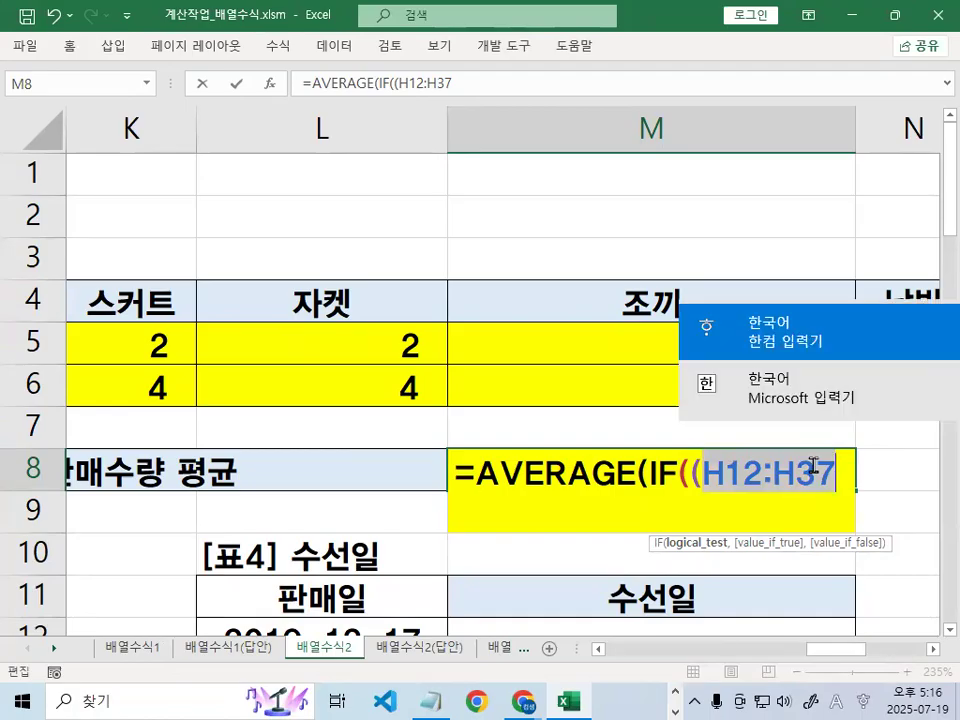
pyautogui.click(866, 698)
pyautogui.click(851, 612)
pyautogui.click(839, 491)
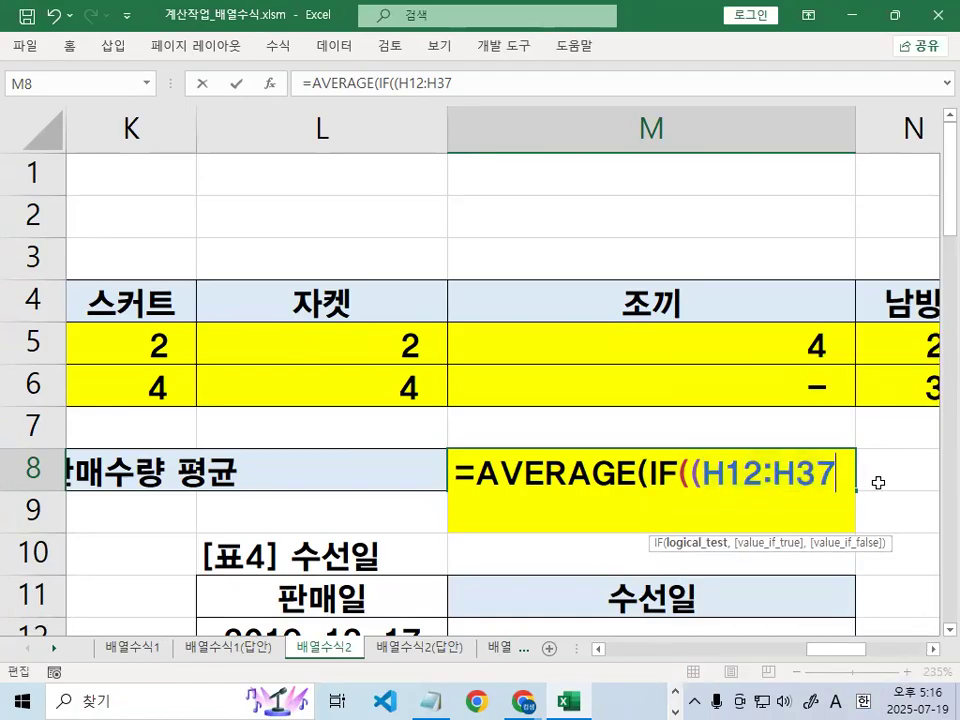
pyautogui.write('<=')
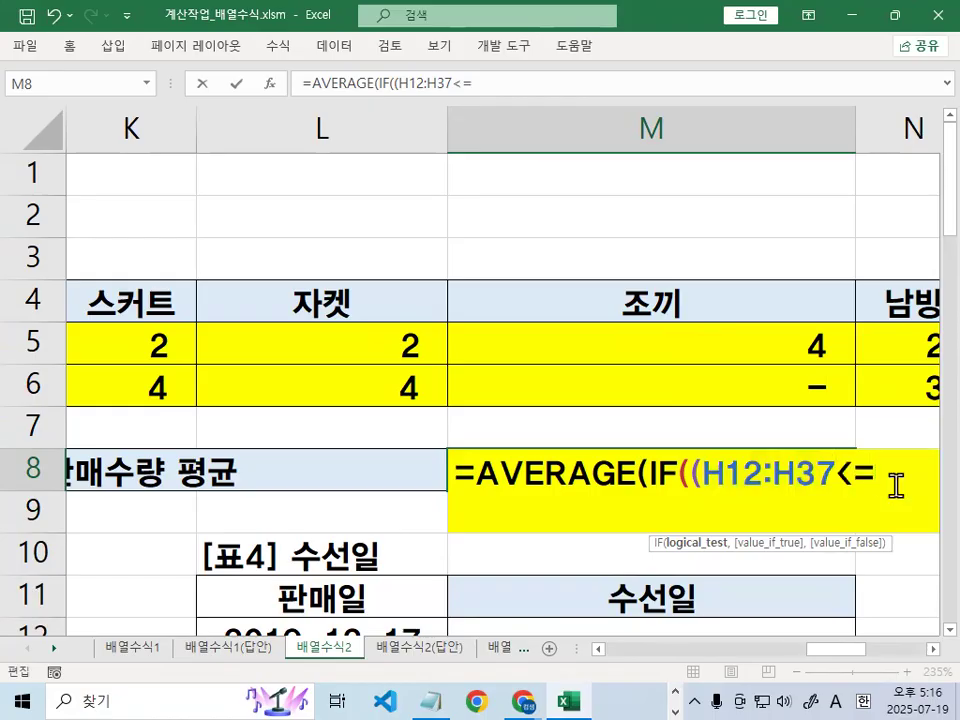
pyautogui.moveTo(840, 649); pyautogui.dragTo(870, 649)
pyautogui.scroll(-2, 907, 604)
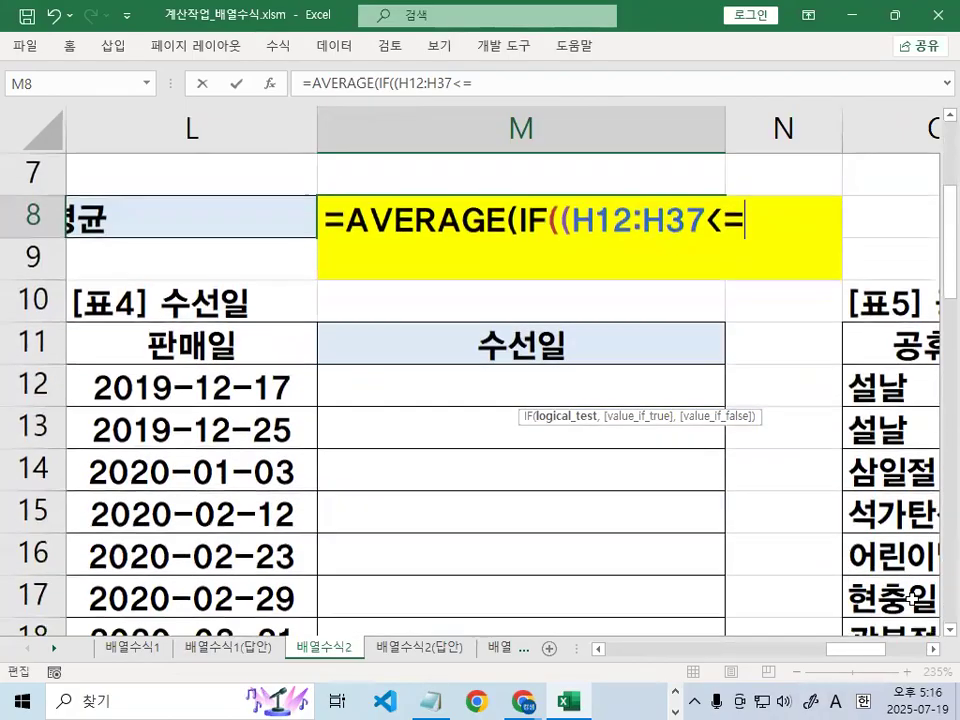
pyautogui.moveTo(804, 232)
pyautogui.mouseDown()
pyautogui.moveTo(831, 221)
pyautogui.moveTo(764, 102)
pyautogui.moveTo(635, 125)
pyautogui.moveTo(610, 182)
pyautogui.mouseUp()
pyautogui.moveTo(498, 281)
pyautogui.mouseDown()
pyautogui.moveTo(456, 287)
pyautogui.moveTo(498, 283)
pyautogui.mouseUp()
pyautogui.moveTo(506, 370); pyautogui.dragTo(504, 372)
pyautogui.moveTo(492, 456)
pyautogui.mouseDown()
pyautogui.moveTo(488, 488)
pyautogui.moveTo(492, 458)
pyautogui.mouseUp()
pyautogui.moveTo(455, 562)
pyautogui.mouseDown()
pyautogui.moveTo(470, 645)
pyautogui.moveTo(458, 662)
pyautogui.mouseUp()
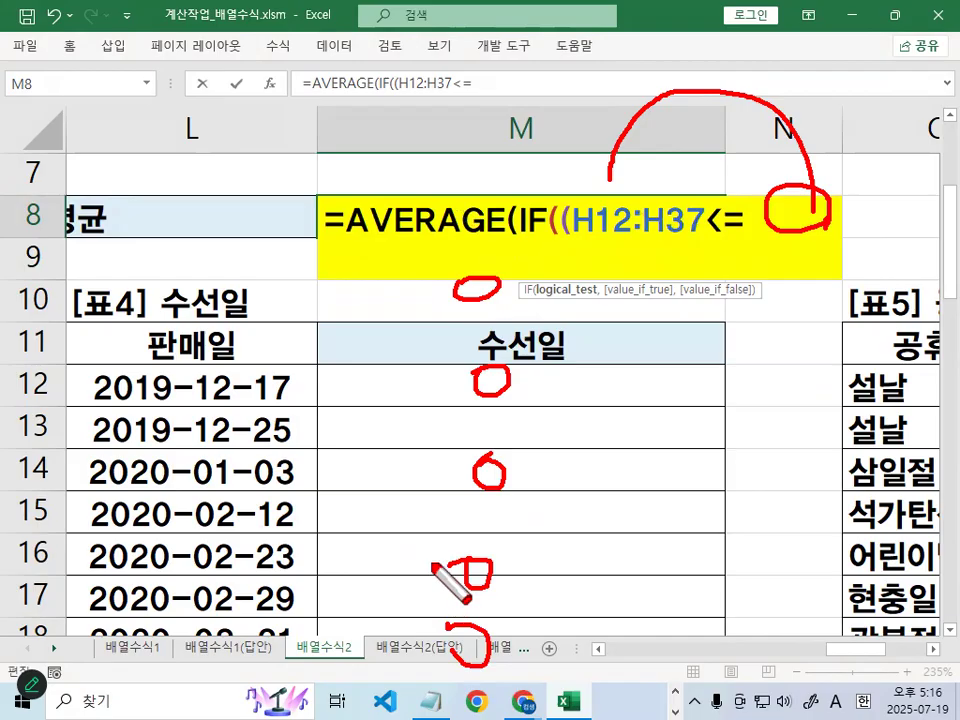
pyautogui.press('Escape')
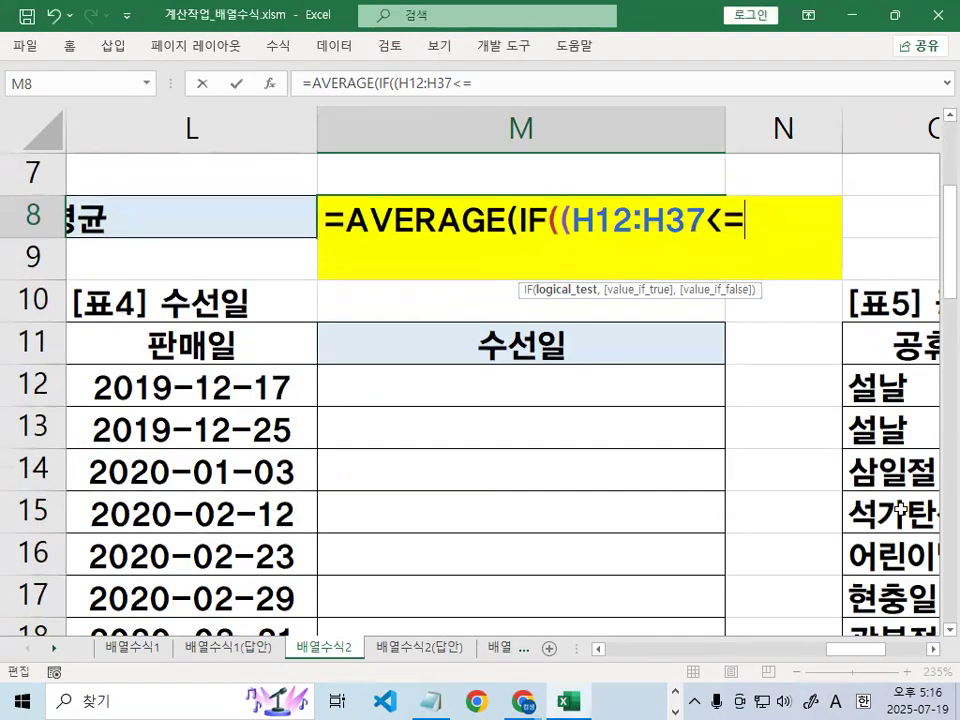
# - Complete the comparison in M8's IF condition with SMALL(H12:H37,3), copying the H12:H37 range for reuse
pyautogui.write('SM')
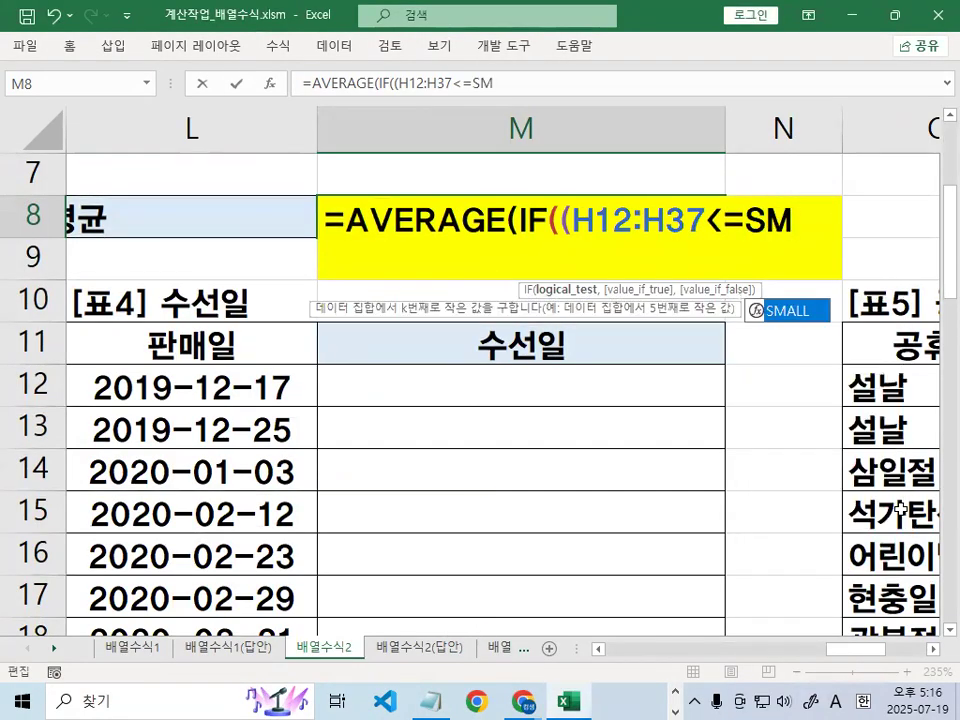
pyautogui.doubleClick(795, 314)
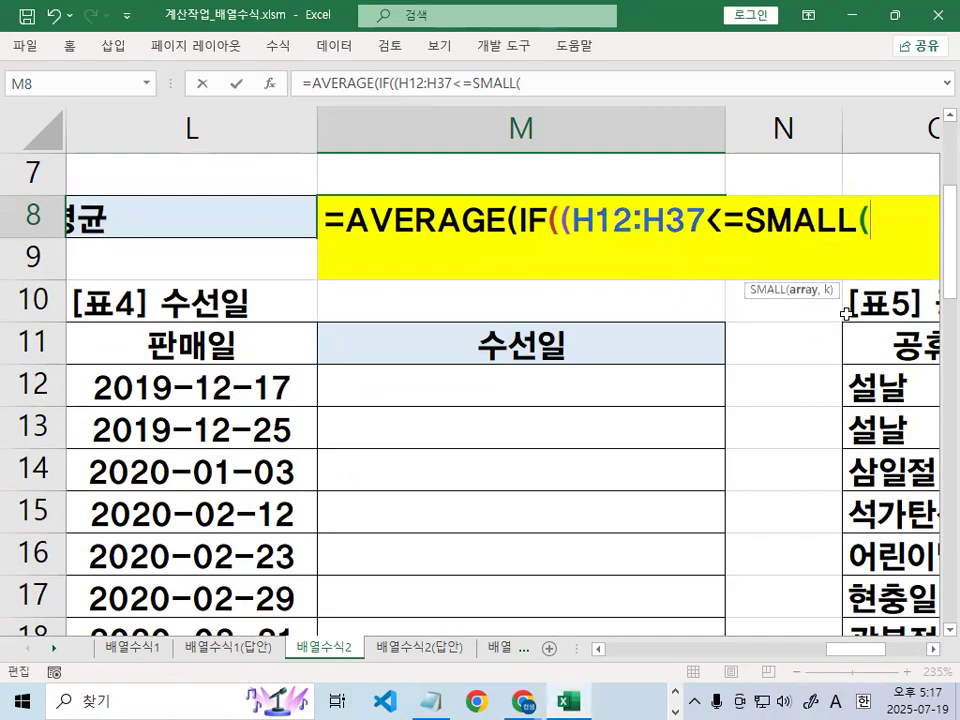
pyautogui.hotkey('ctrl', 'v')
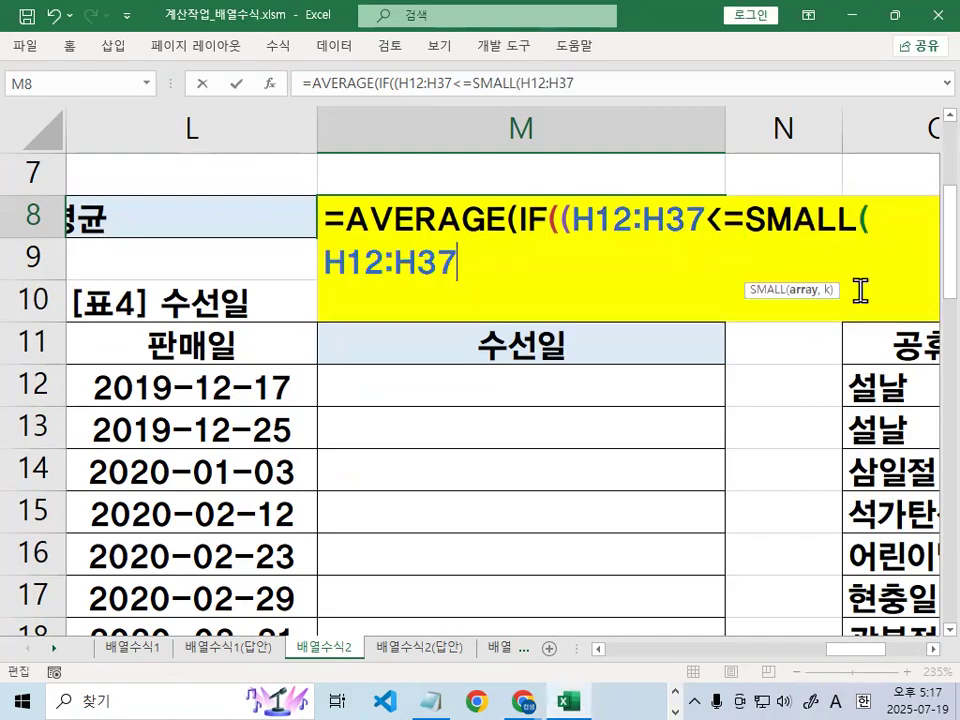
pyautogui.moveTo(320, 261); pyautogui.dragTo(461, 255)
pyautogui.hotkey('ctrl', 'c')
pyautogui.click(528, 262)
pyautogui.write(',')
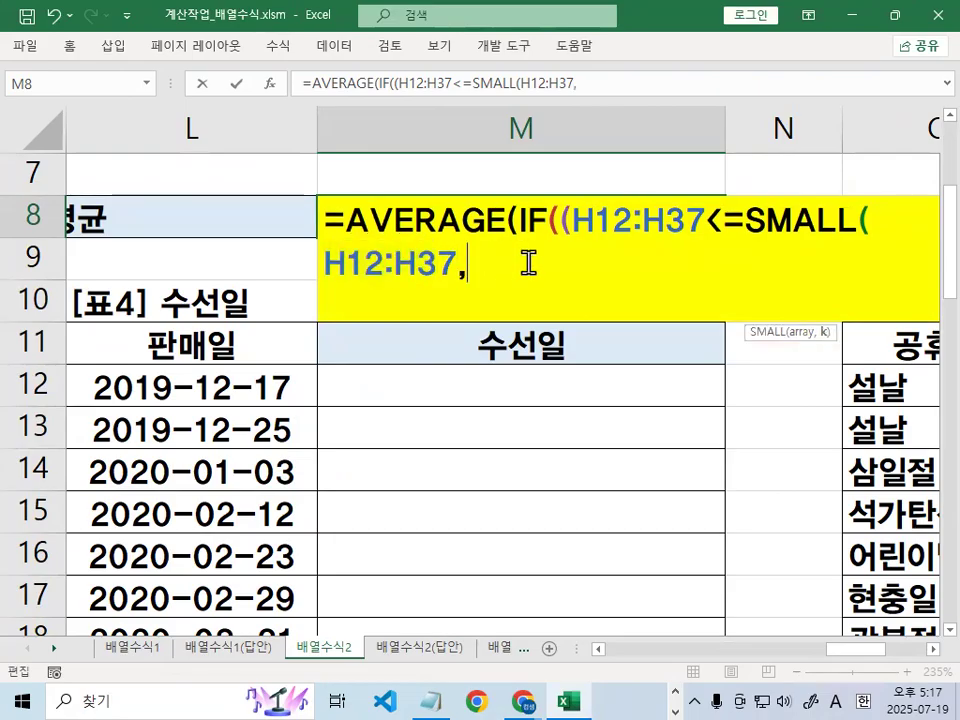
pyautogui.write('3')
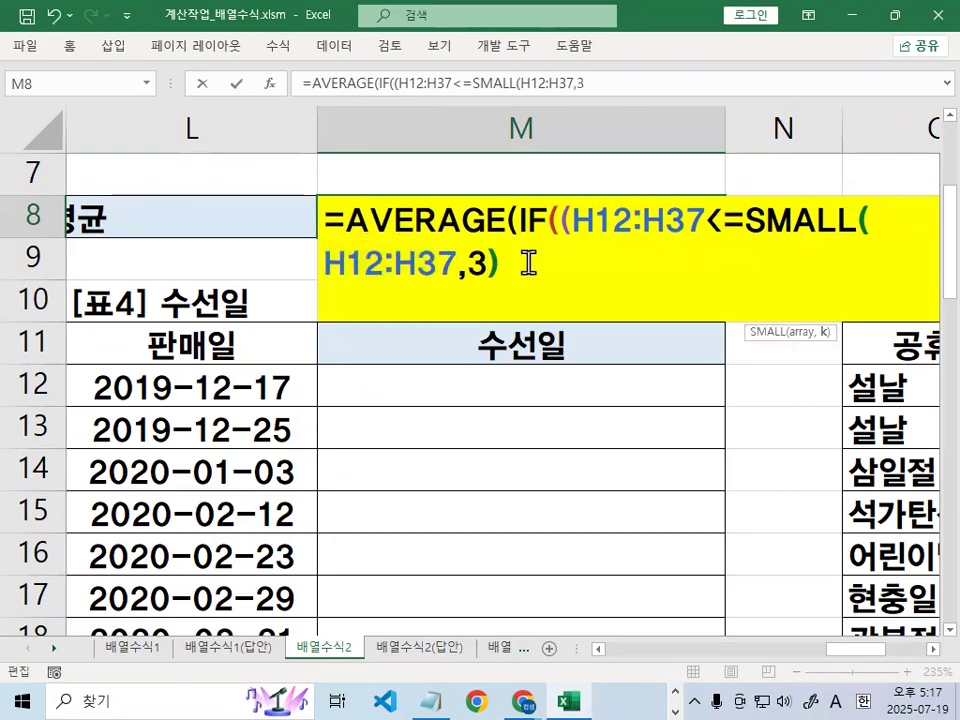
pyautogui.write(')')
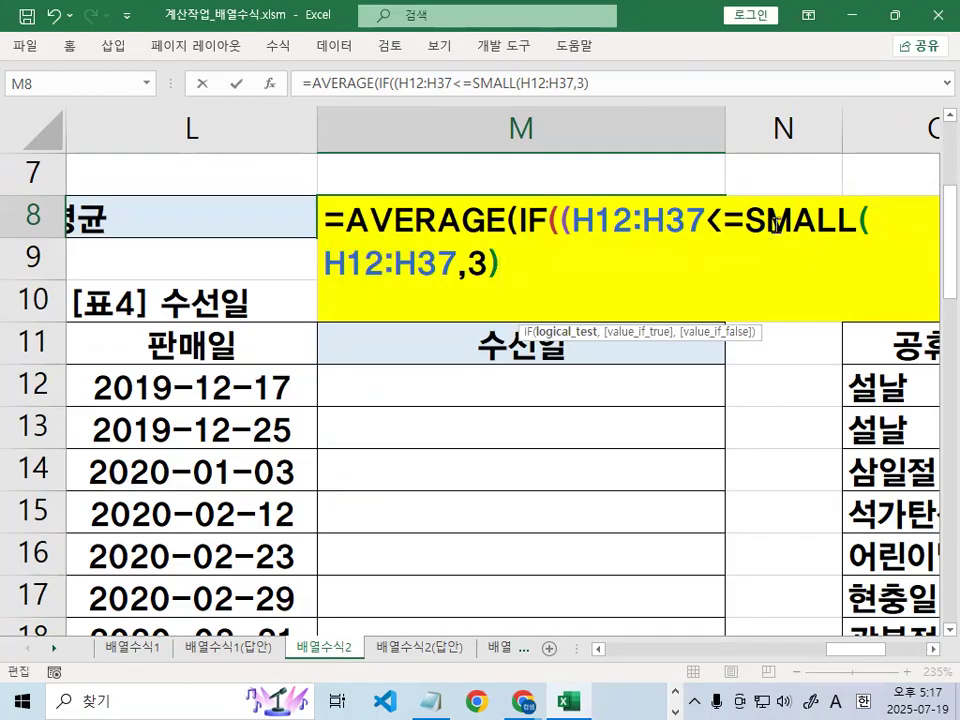
pyautogui.hotkey('ctrl', '2')
pyautogui.moveTo(765, 222)
pyautogui.mouseDown()
pyautogui.moveTo(735, 236)
pyautogui.moveTo(768, 224)
pyautogui.mouseUp()
pyautogui.moveTo(592, 183); pyautogui.dragTo(632, 168)
pyautogui.moveTo(615, 300)
pyautogui.mouseDown()
pyautogui.moveTo(596, 332)
pyautogui.moveTo(630, 305)
pyautogui.mouseUp()
pyautogui.moveTo(588, 395)
pyautogui.mouseDown()
pyautogui.moveTo(592, 420)
pyautogui.moveTo(622, 398)
pyautogui.mouseUp()
pyautogui.moveTo(598, 490)
pyautogui.mouseDown()
pyautogui.moveTo(619, 519)
pyautogui.moveTo(622, 495)
pyautogui.mouseUp()
pyautogui.moveTo(598, 580)
pyautogui.mouseDown()
pyautogui.moveTo(625, 578)
pyautogui.moveTo(648, 598)
pyautogui.mouseUp()
pyautogui.moveTo(527, 285); pyautogui.dragTo(519, 606)
pyautogui.moveTo(510, 270)
pyautogui.mouseDown()
pyautogui.moveTo(678, 265)
pyautogui.moveTo(700, 645)
pyautogui.moveTo(555, 640)
pyautogui.mouseUp()
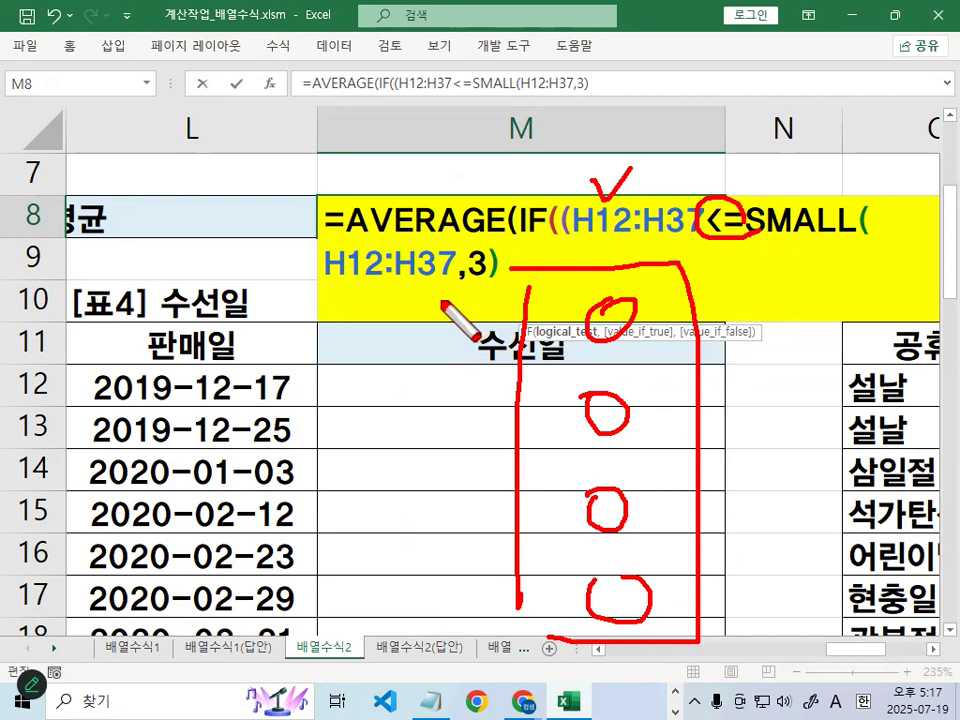
pyautogui.press('Escape')
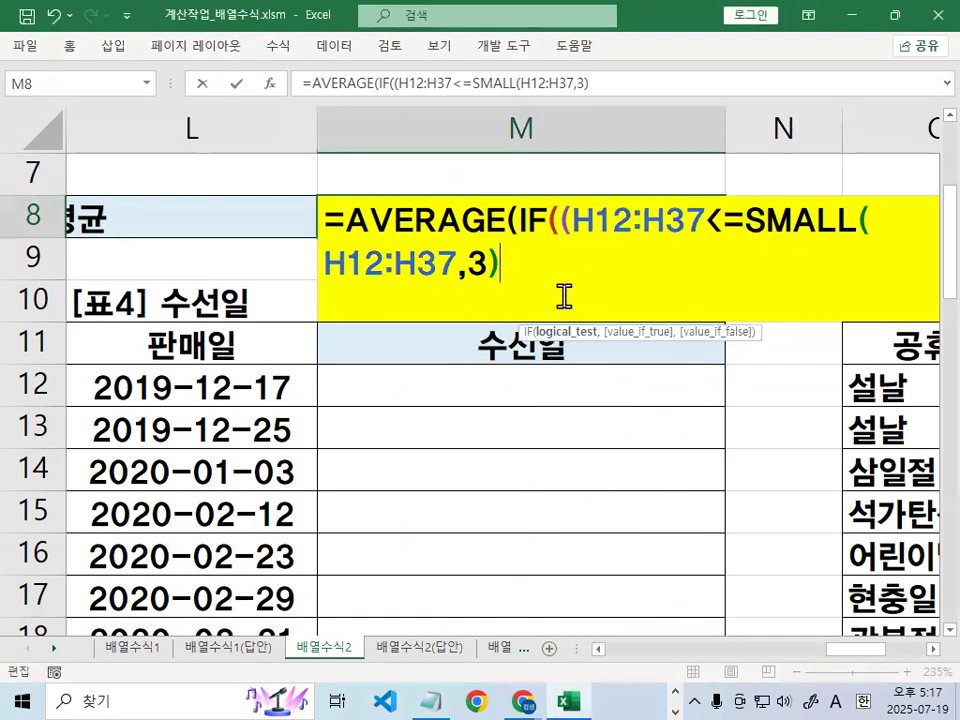
# - Close the IF condition in M8 and add H12:H37 as its value_if_true range
pyautogui.write(')')
pyautogui.hotkey('ctrl', '2')
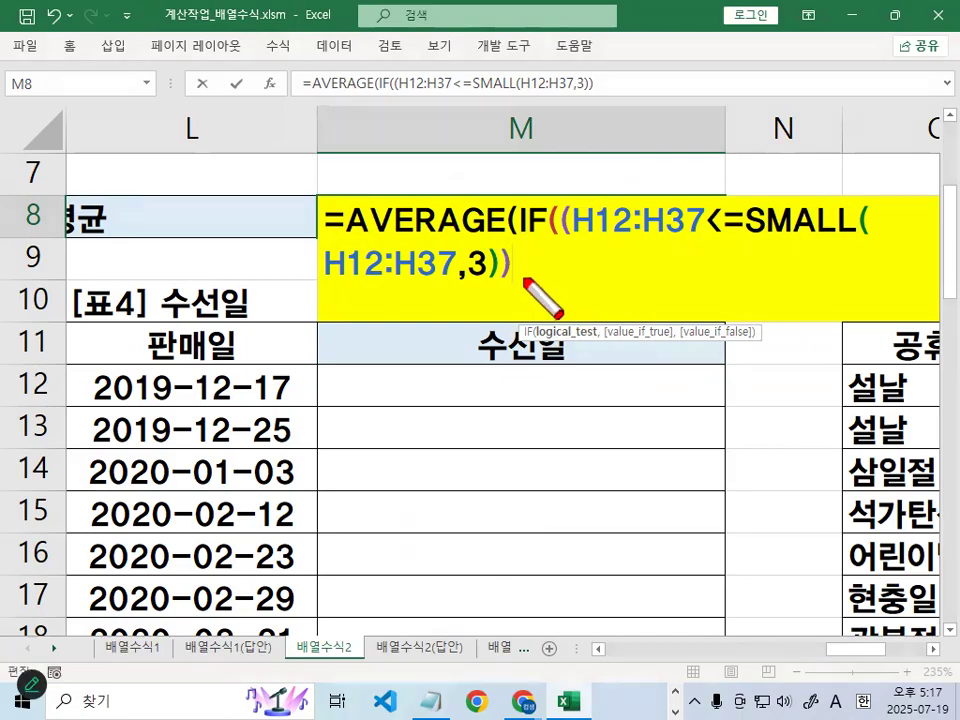
pyautogui.moveTo(490, 244)
pyautogui.mouseDown()
pyautogui.moveTo(498, 262)
pyautogui.moveTo(472, 297)
pyautogui.mouseUp()
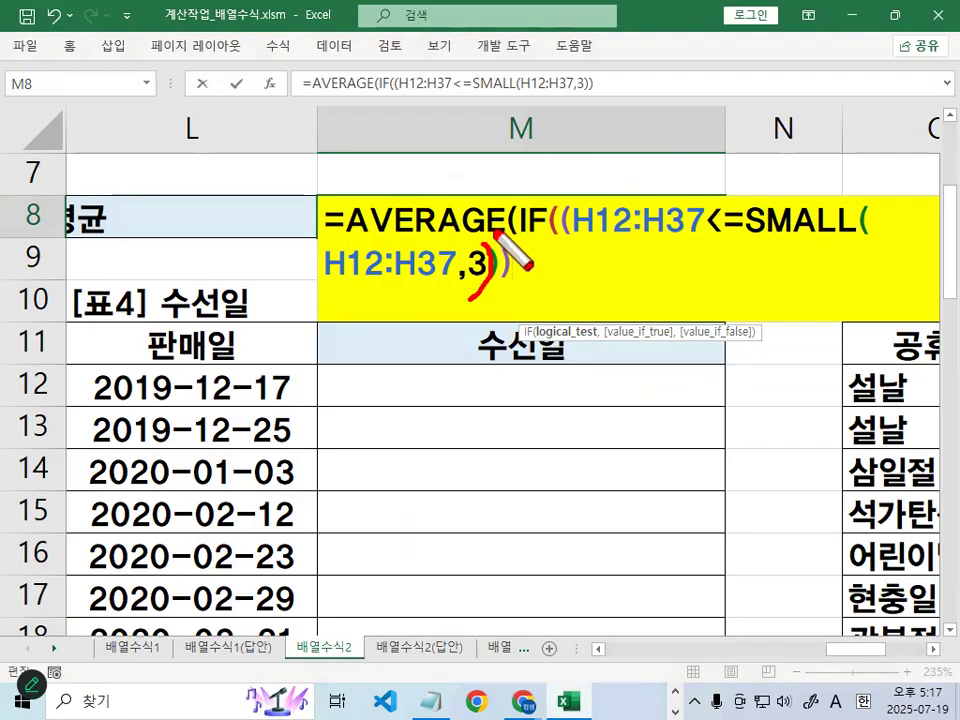
pyautogui.moveTo(494, 236); pyautogui.dragTo(456, 350)
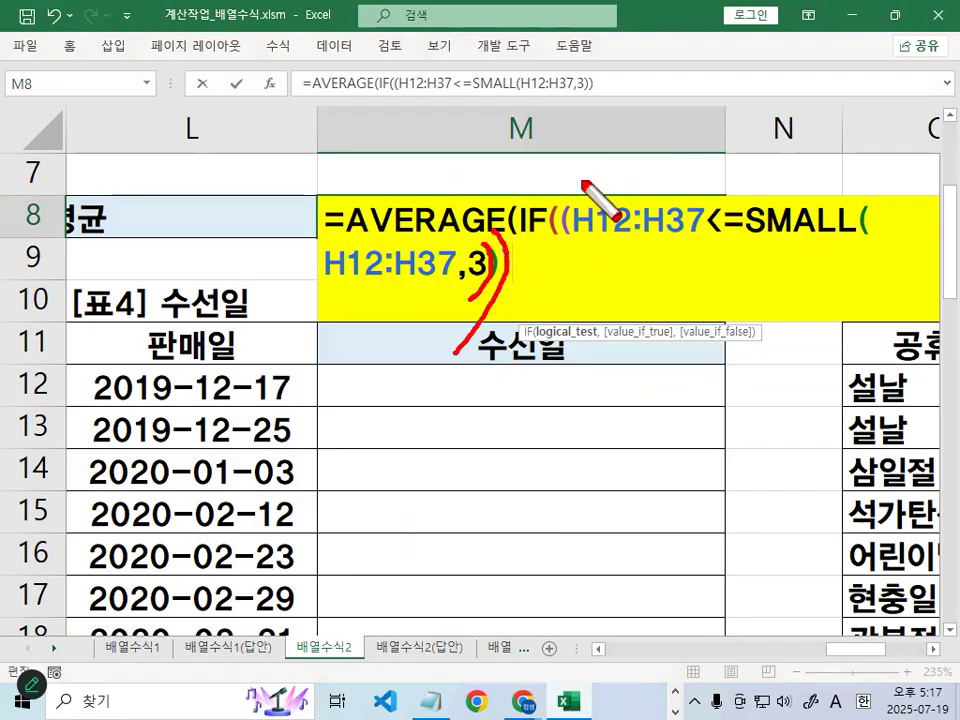
pyautogui.moveTo(584, 183); pyautogui.dragTo(590, 248)
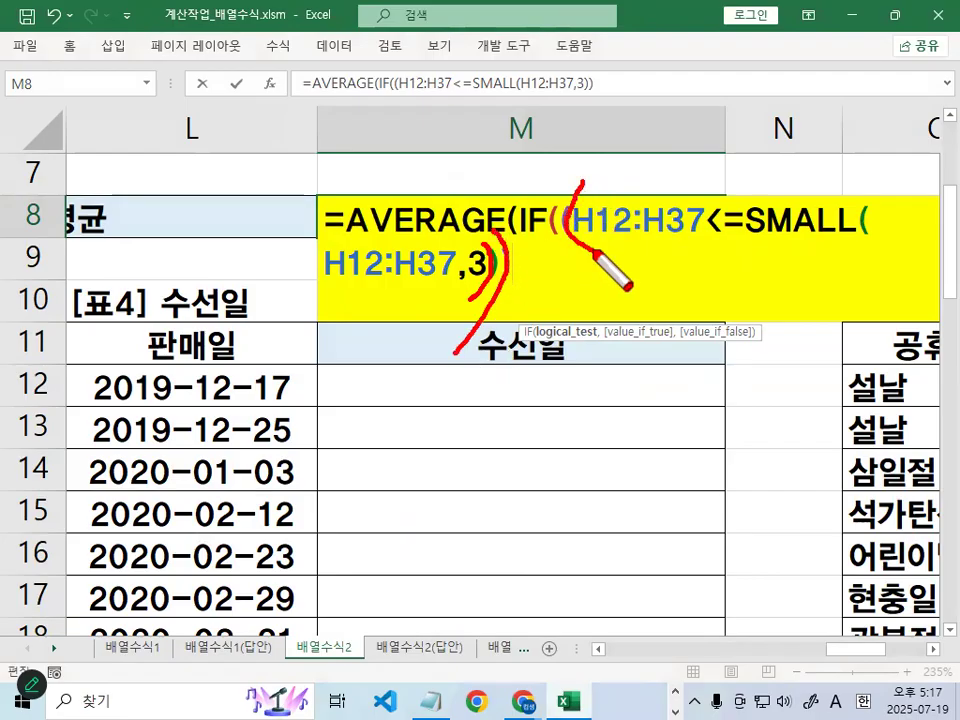
pyautogui.press('Escape')
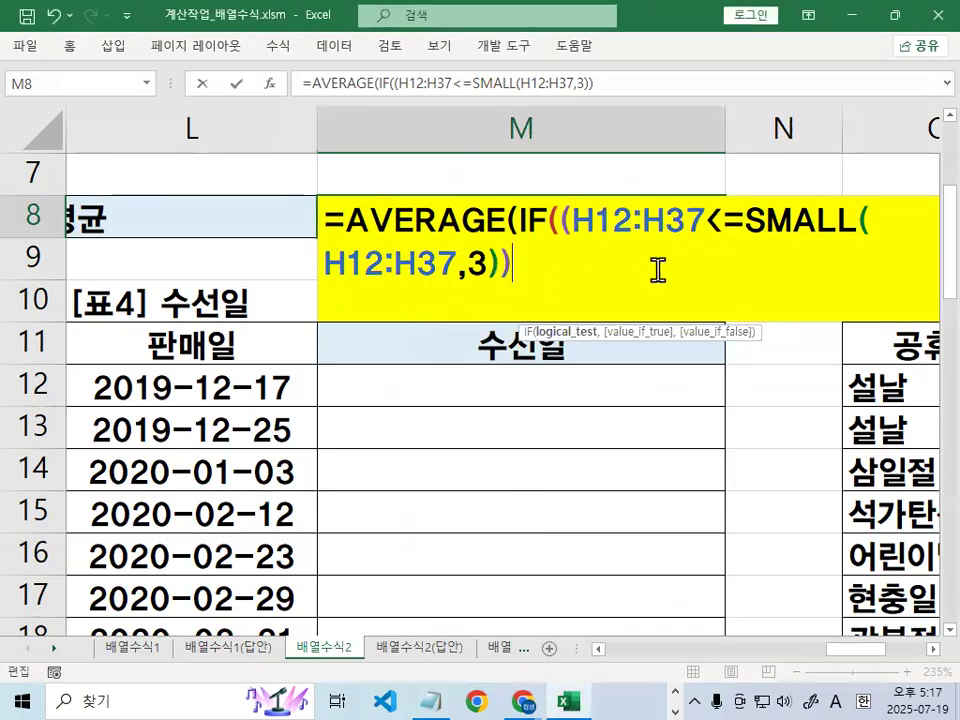
pyautogui.write(',')
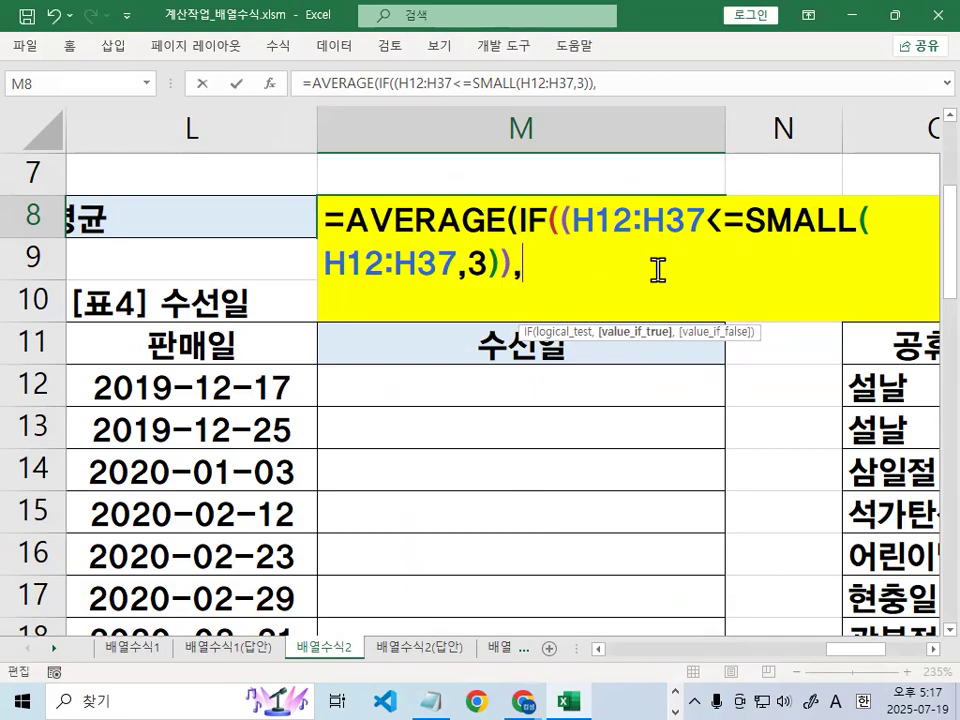
pyautogui.hotkey('ctrl', 'v')
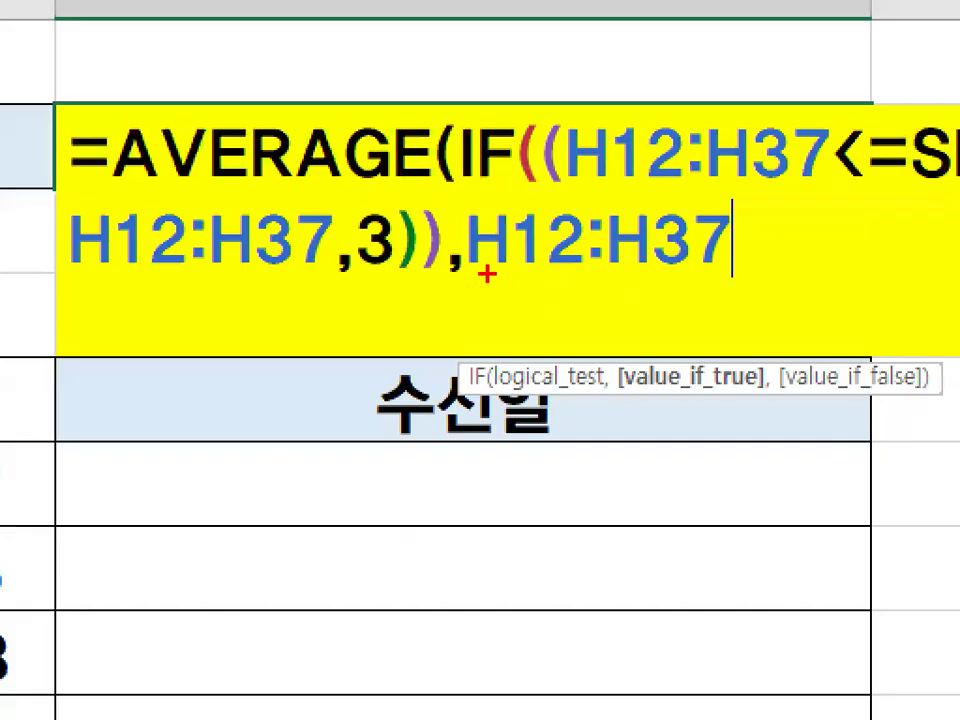
pyautogui.moveTo(488, 270); pyautogui.dragTo(710, 268)
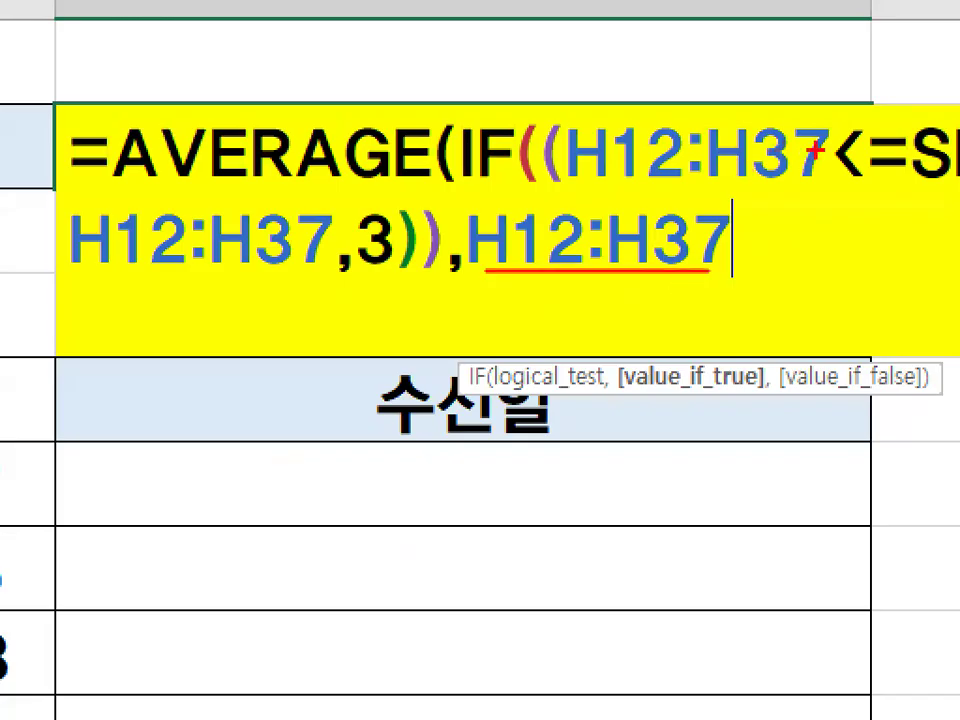
pyautogui.moveTo(729, 145); pyautogui.dragTo(815, 160)
pyautogui.moveTo(190, 298); pyautogui.dragTo(246, 302)
pyautogui.moveTo(180, 255); pyautogui.dragTo(285, 290)
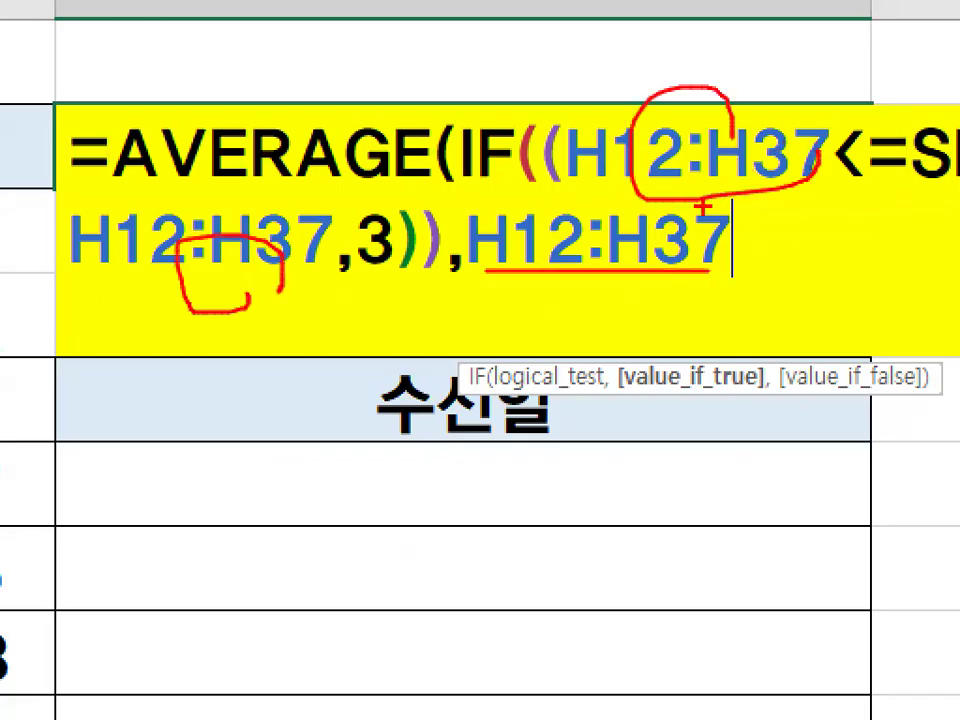
pyautogui.moveTo(568, 242); pyautogui.dragTo(780, 236)
pyautogui.press('Escape')
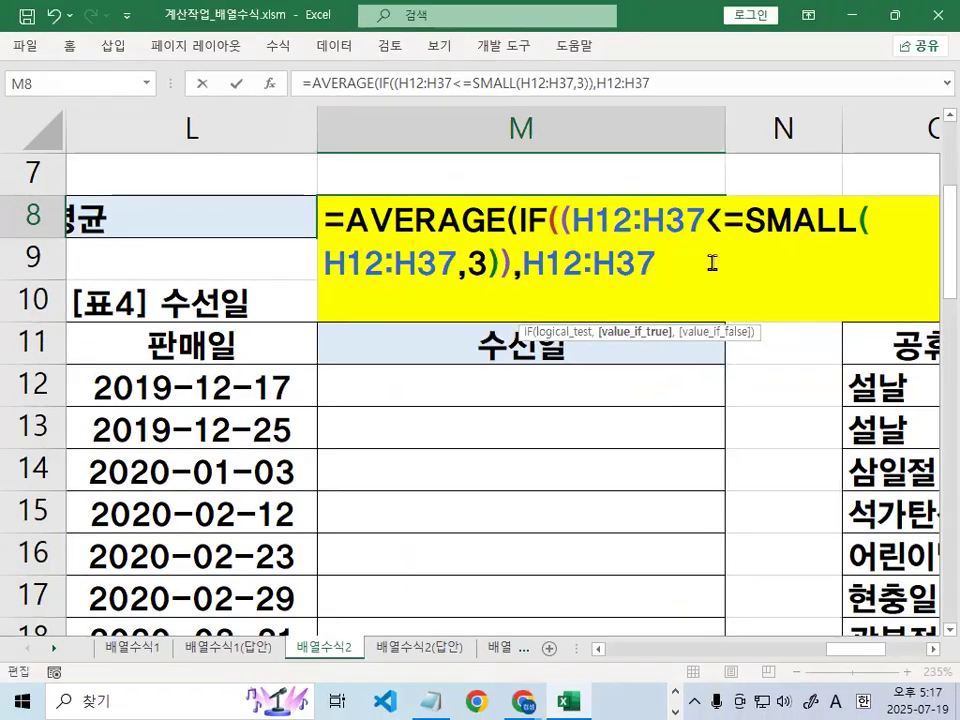
# - Close the IF and AVERAGE functions in M8 and enter the formula as an array formula
pyautogui.write('))')
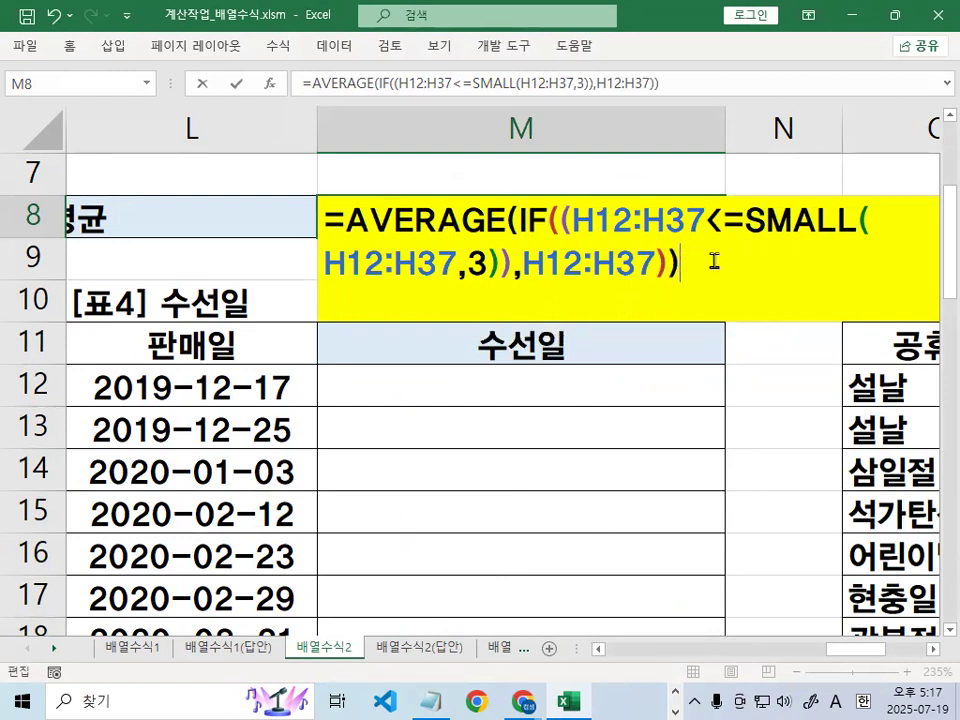
pyautogui.hotkey('ctrl', 'shift', 'Return')
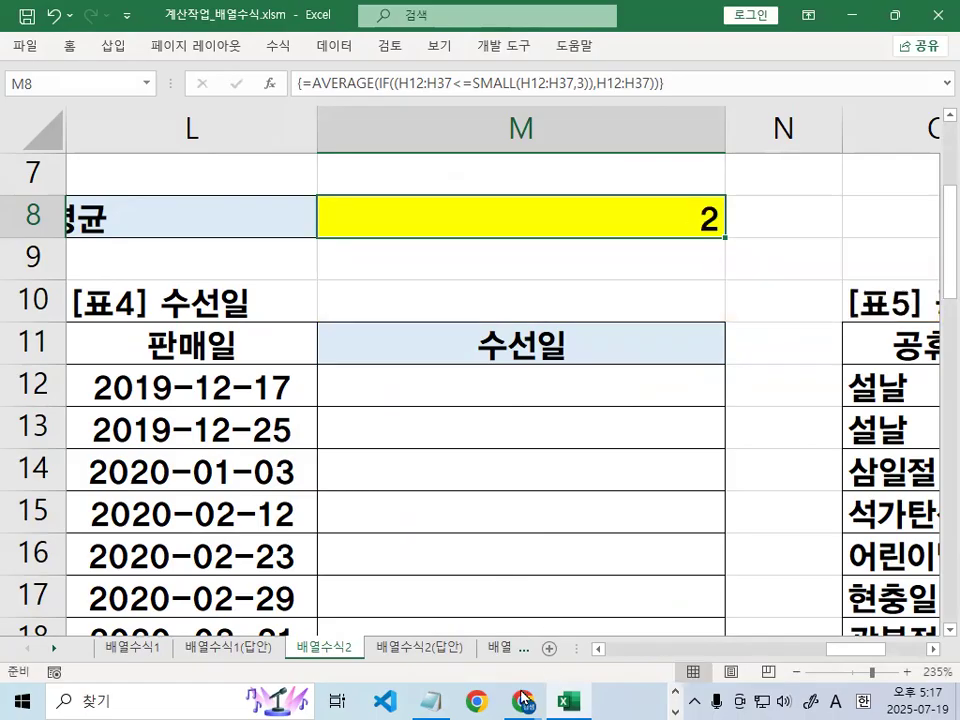
# - Switch to the Notepad lesson notes, delete the blank lines above the $H$12:$H$37 AVERAGE formula, review it, and return to Excel
pyautogui.click(430, 701)
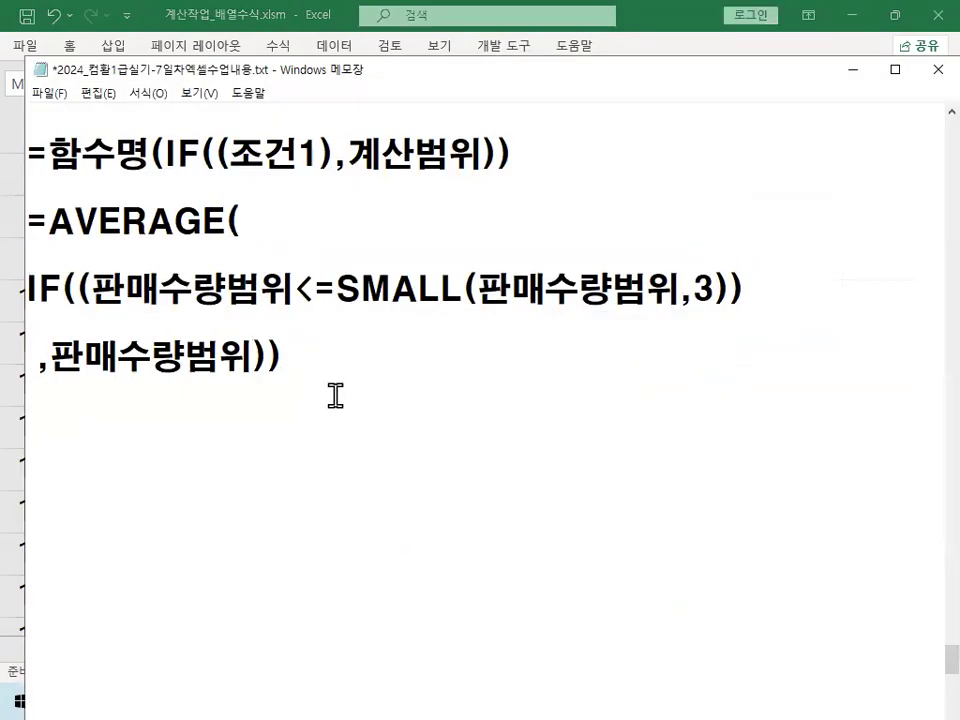
pyautogui.press('Delete')
pyautogui.press('Delete')
pyautogui.press('Delete')
pyautogui.press('Delete')
pyautogui.press('Delete')
pyautogui.press('Delete')
pyautogui.press('Delete')
pyautogui.press('Delete')
pyautogui.press('Delete')
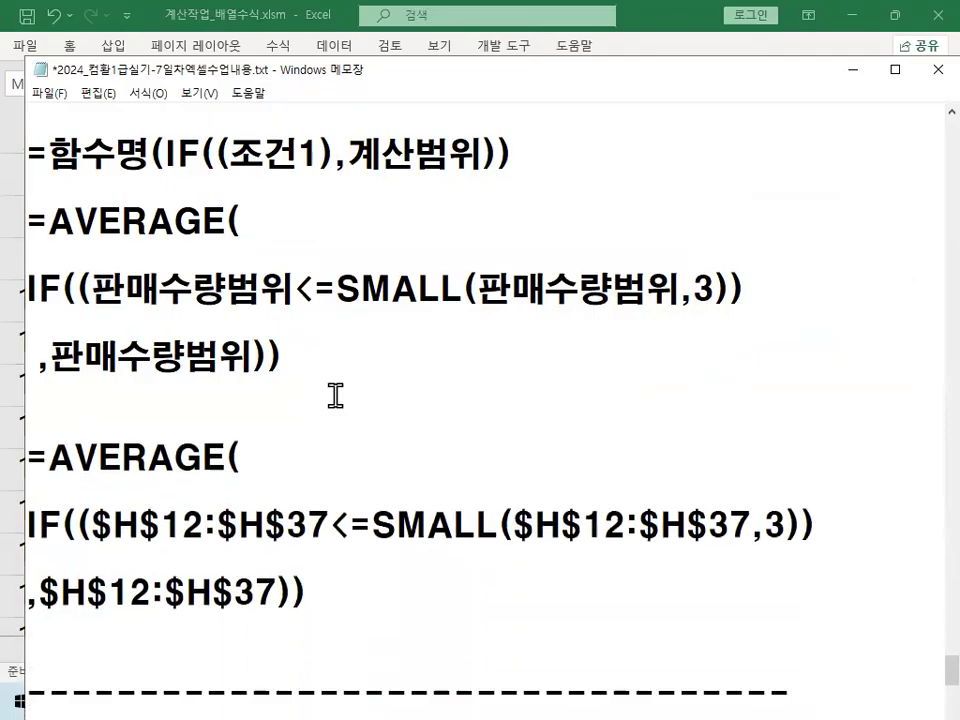
pyautogui.scroll(-3, 335, 395)
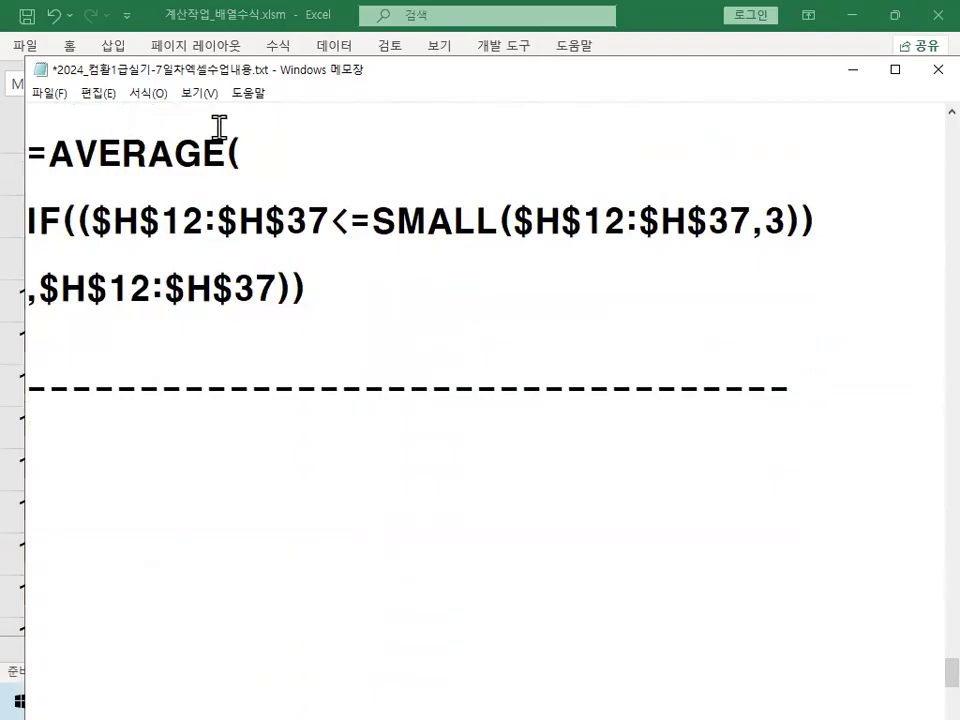
pyautogui.moveTo(946, 677)
pyautogui.mouseDown()
pyautogui.moveTo(946, 691)
pyautogui.moveTo(946, 673)
pyautogui.mouseUp()
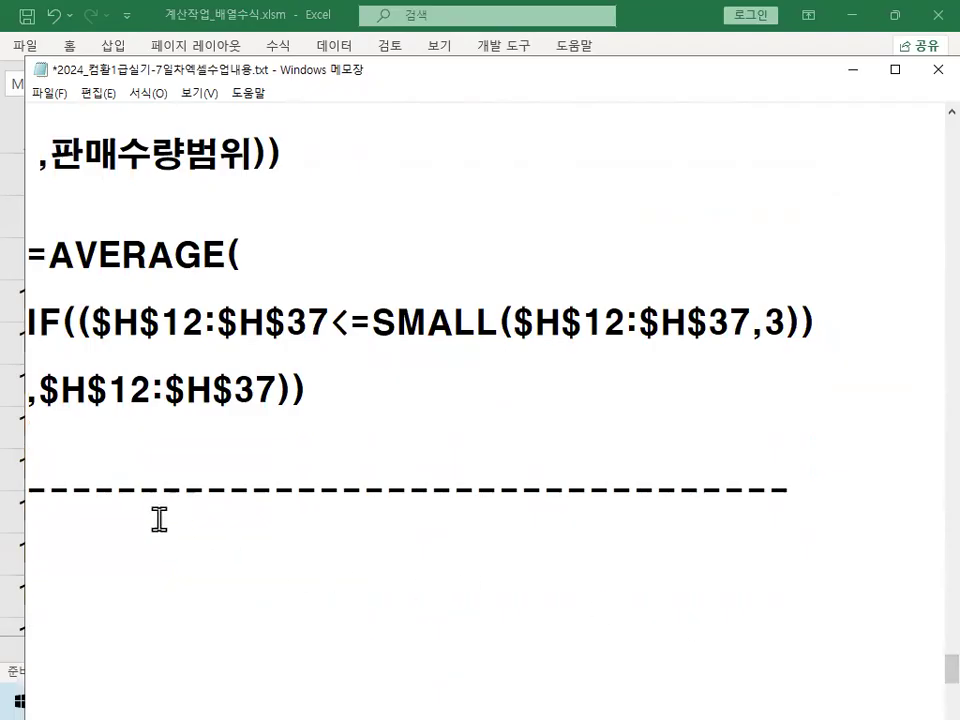
pyautogui.click(141, 325)
pyautogui.click(852, 71)
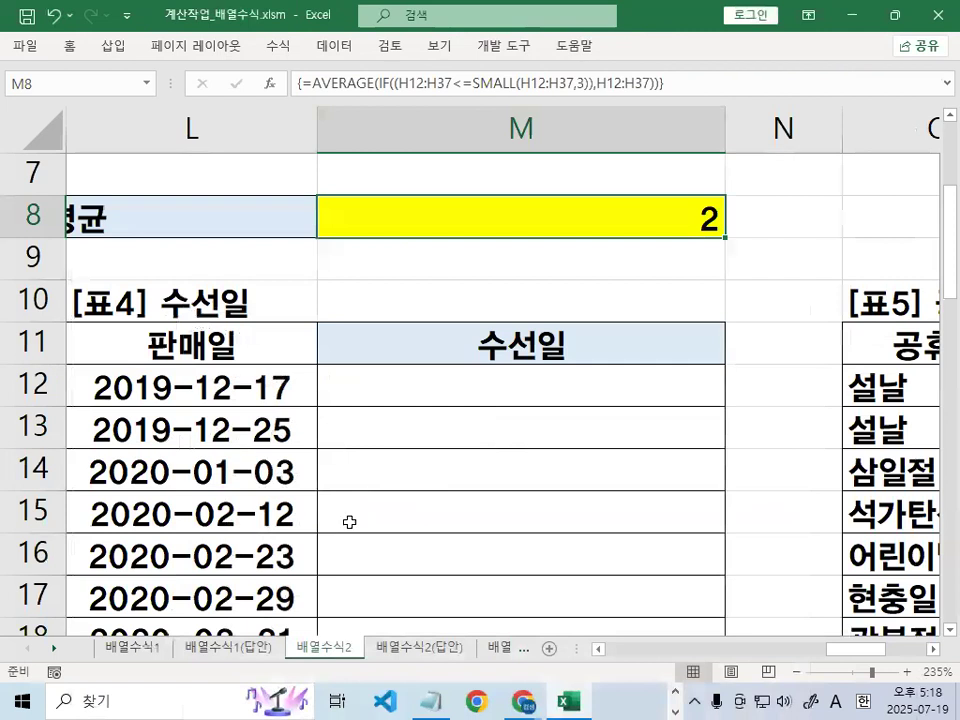
# - Open the 배열수식3 sheet and change the font of all its cells to a heavier gothic typeface
pyautogui.click(513, 652)
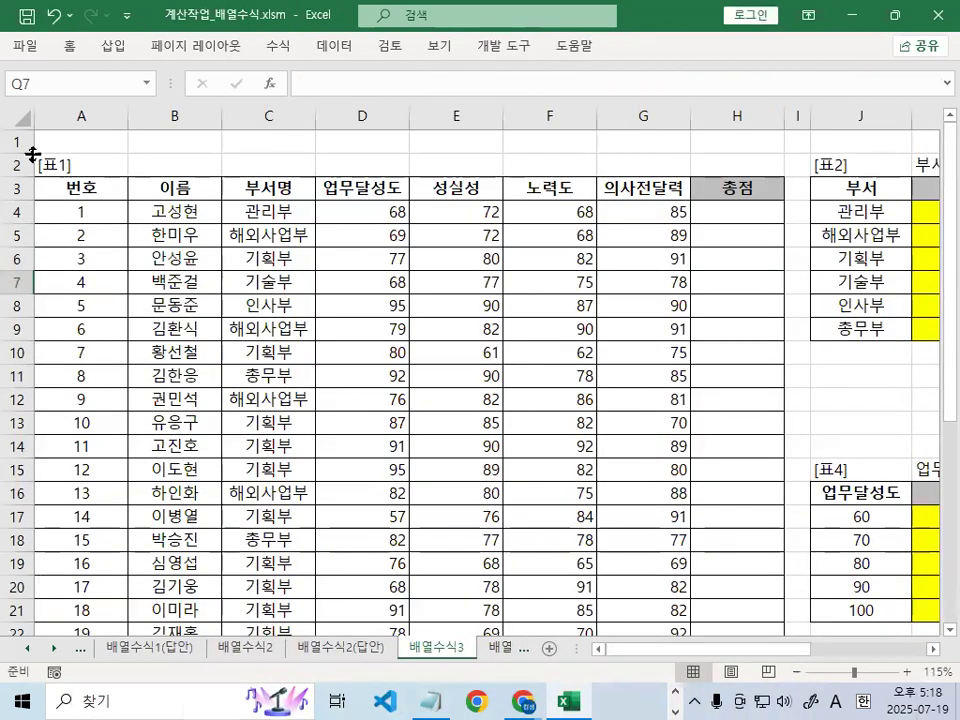
pyautogui.click(22, 118)
pyautogui.click(70, 46)
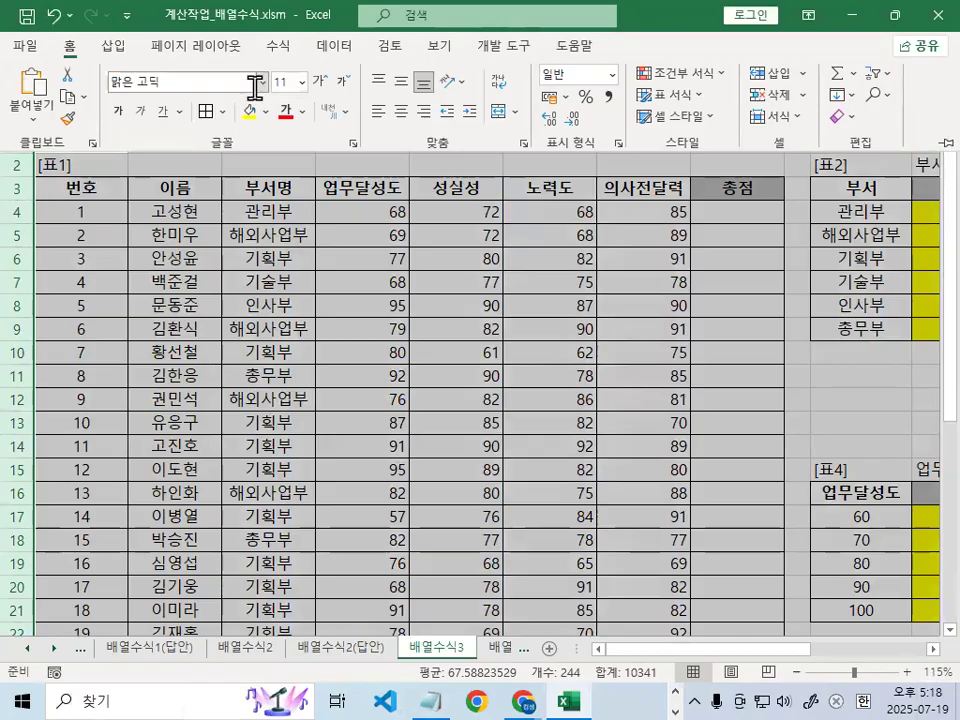
pyautogui.click(262, 82)
pyautogui.scroll(-1, 235, 500)
pyautogui.scroll(-3, 235, 500)
pyautogui.click(229, 493)
pyautogui.keyDown('ctrl'); pyautogui.scroll(6, 222, 440); pyautogui.keyUp('ctrl')
pyautogui.click(297, 278)
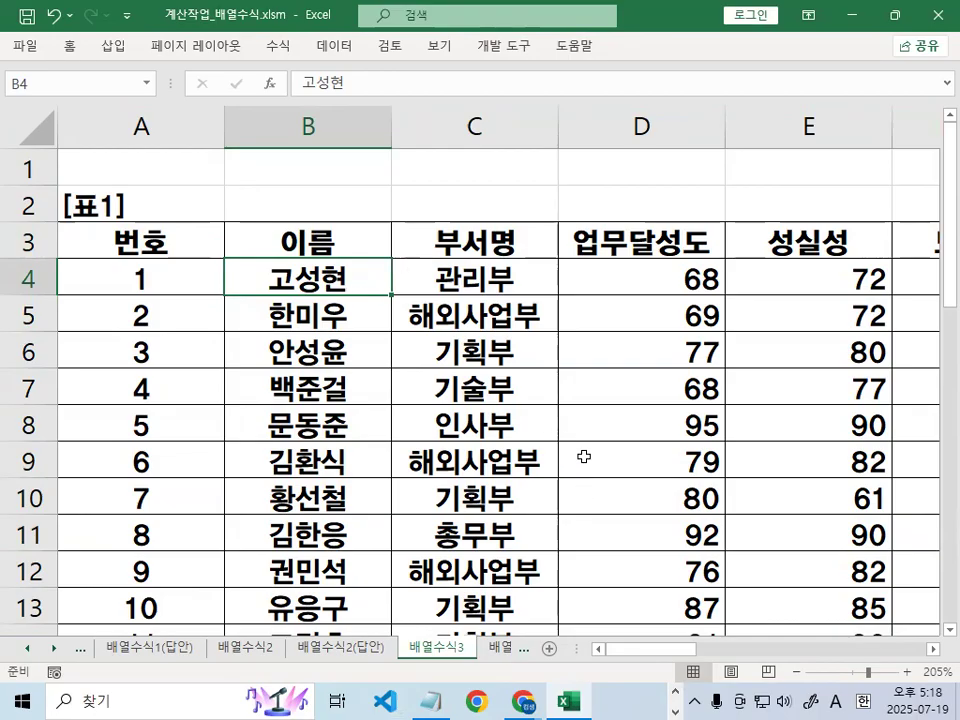
pyautogui.hotkey('ctrl', 'alt', 'g')
pyautogui.moveTo(673, 146); pyautogui.dragTo(583, 289)
pyautogui.moveTo(530, 137); pyautogui.dragTo(530, 182)
pyautogui.moveTo(516, 124); pyautogui.dragTo(573, 168)
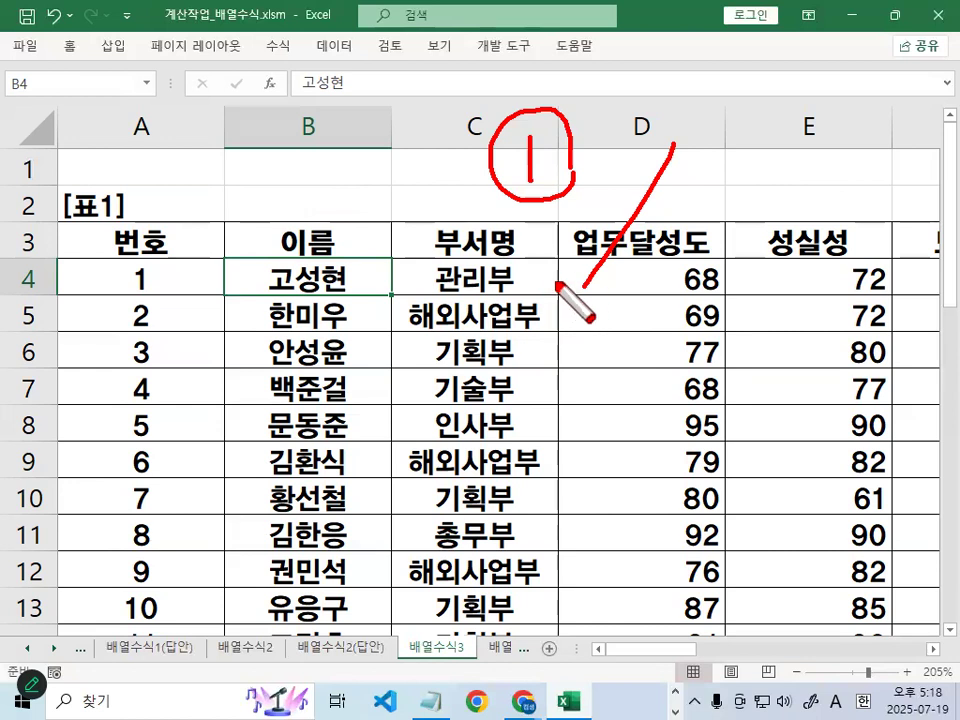
pyautogui.press('Escape')
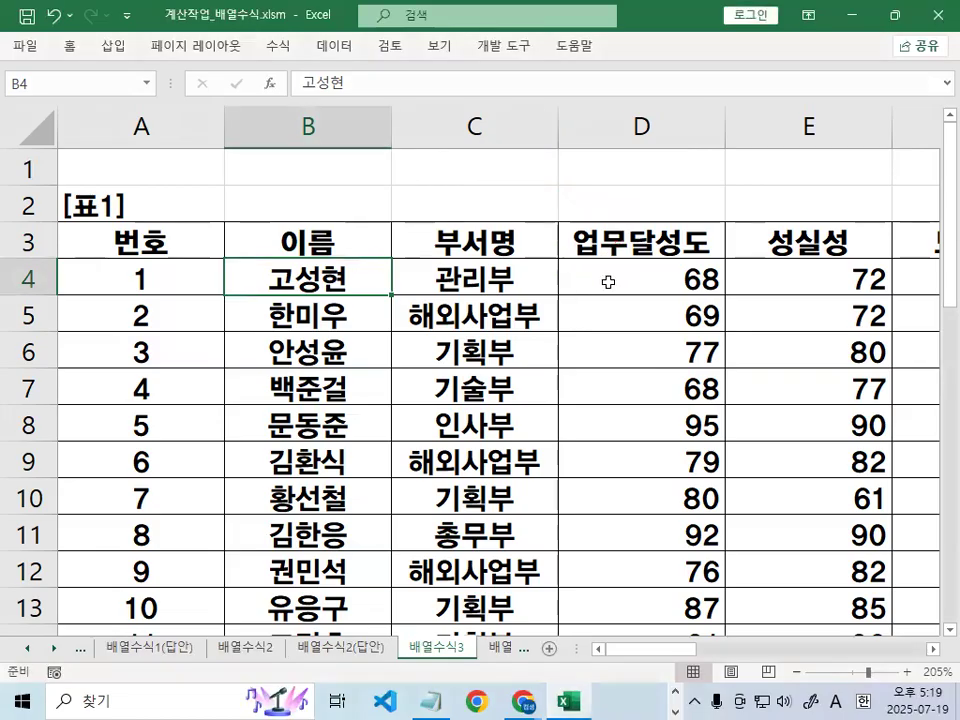
# - Examine the 부서별 평균 table (표2) and its empty 업무달성도 평균 column
pyautogui.moveTo(634, 650); pyautogui.dragTo(810, 647)
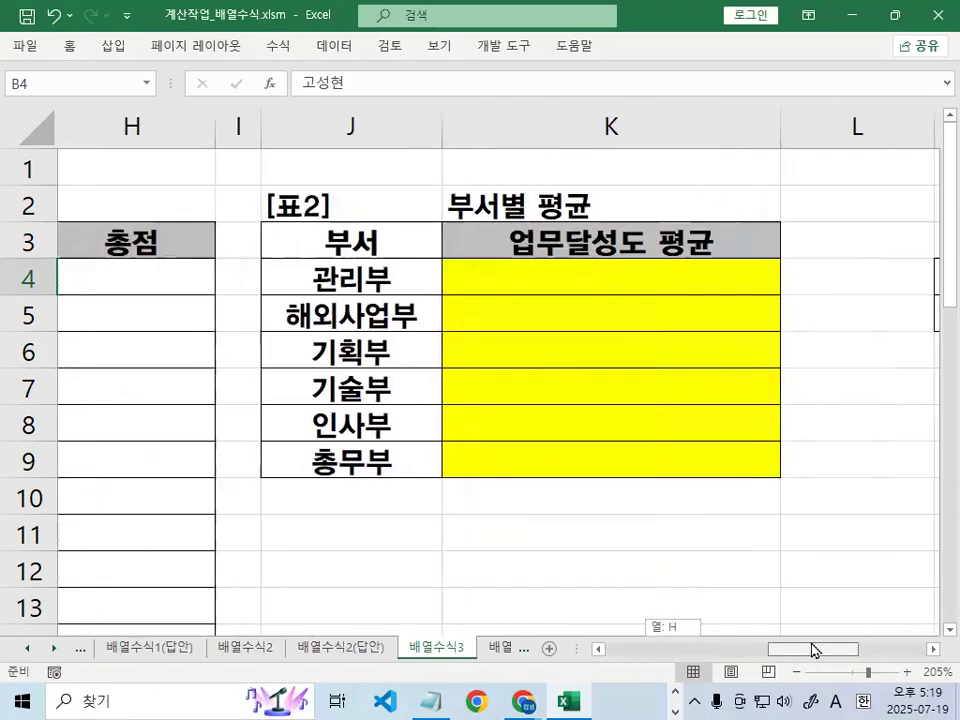
pyautogui.moveTo(645, 263); pyautogui.dragTo(690, 238)
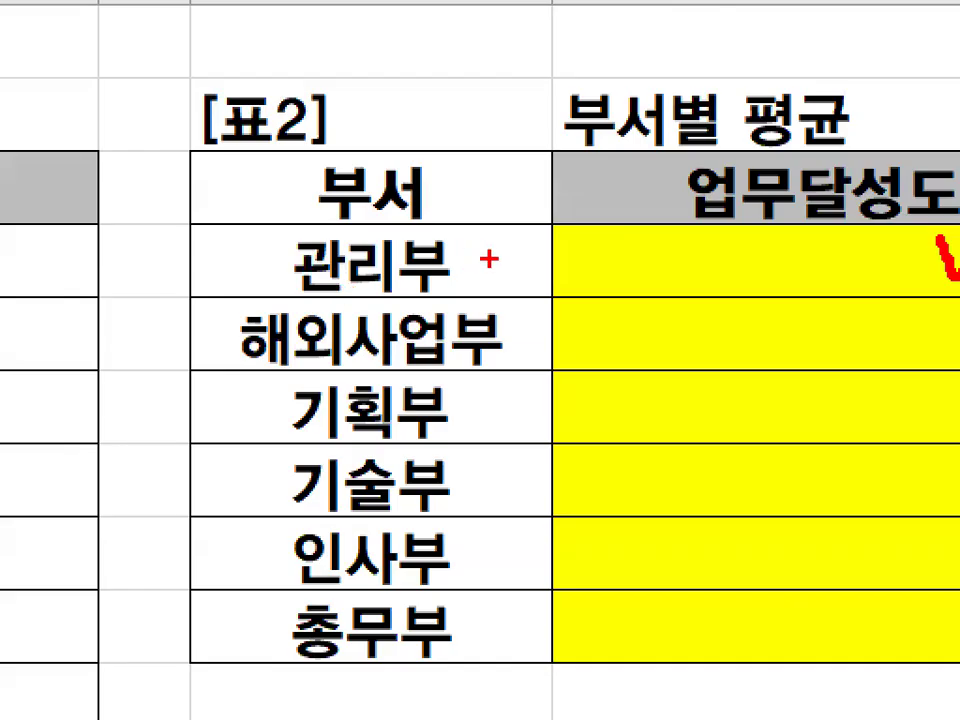
pyautogui.moveTo(489, 260)
pyautogui.mouseDown()
pyautogui.moveTo(445, 282)
pyautogui.moveTo(276, 238)
pyautogui.moveTo(386, 210)
pyautogui.moveTo(476, 242)
pyautogui.mouseUp()
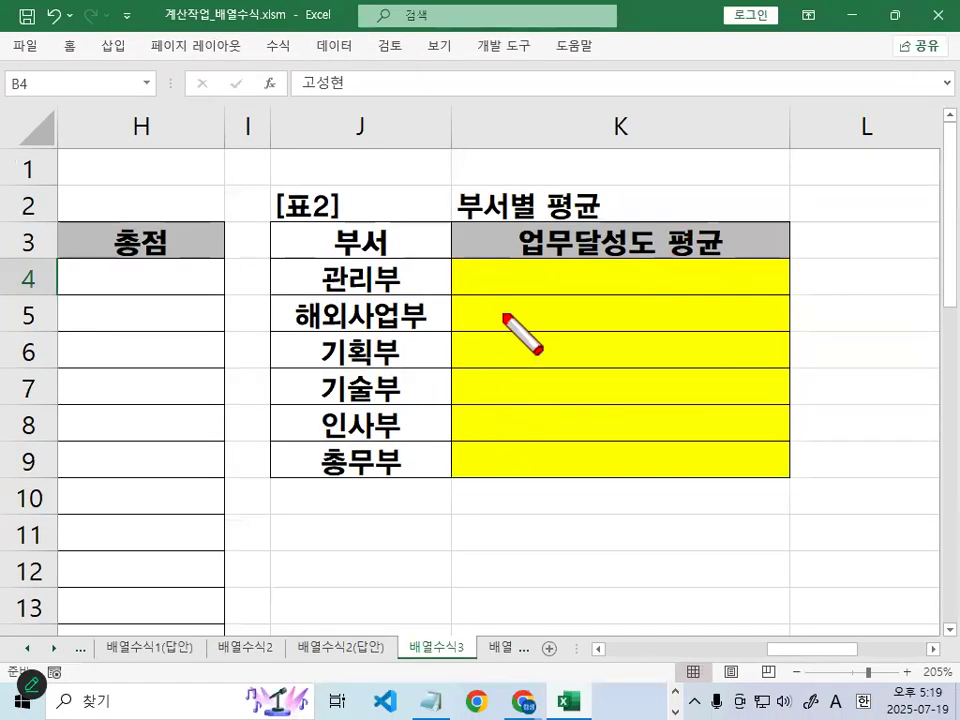
# - Examine how each department in the 부서 list of 표2 pairs with its 업무달성도 평균 cell
pyautogui.moveTo(503, 313)
pyautogui.mouseDown()
pyautogui.moveTo(503, 553)
pyautogui.moveTo(561, 306)
pyautogui.moveTo(602, 439)
pyautogui.moveTo(529, 568)
pyautogui.moveTo(500, 565)
pyautogui.mouseUp()
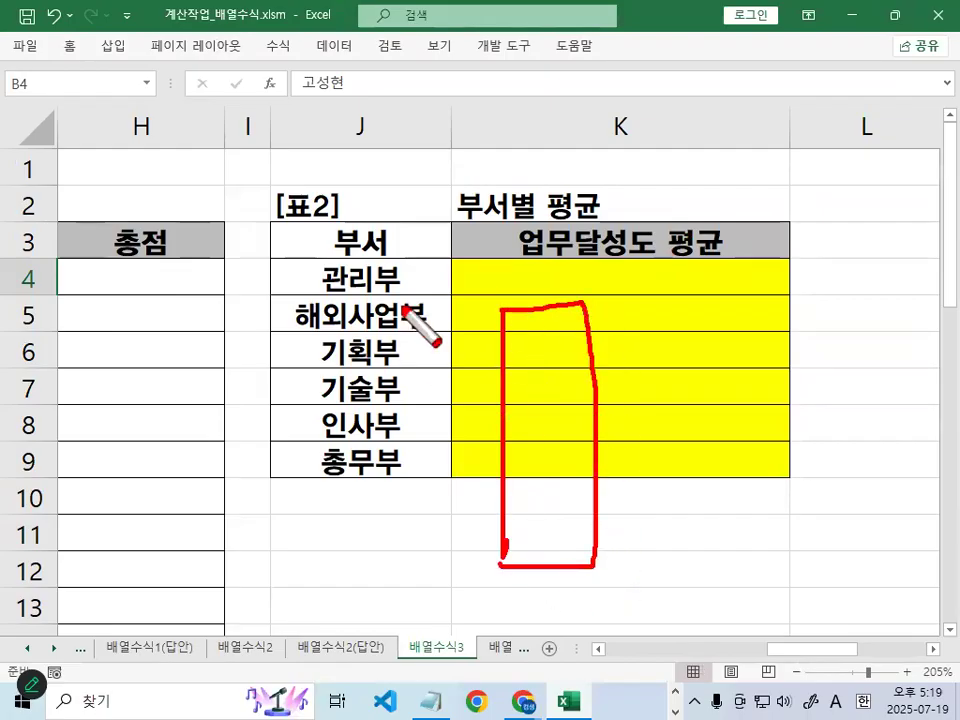
pyautogui.moveTo(375, 264)
pyautogui.mouseDown()
pyautogui.moveTo(358, 274)
pyautogui.moveTo(312, 468)
pyautogui.mouseUp()
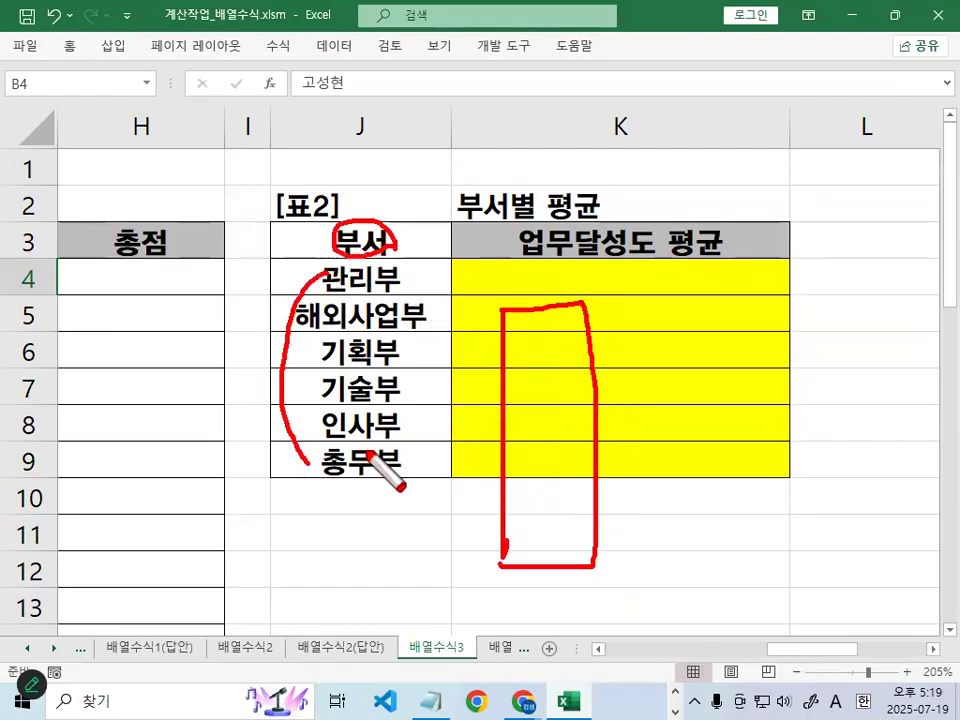
pyautogui.moveTo(557, 318); pyautogui.dragTo(515, 395)
pyautogui.moveTo(567, 380); pyautogui.dragTo(515, 472)
pyautogui.moveTo(405, 288)
pyautogui.mouseDown()
pyautogui.moveTo(452, 228)
pyautogui.moveTo(536, 300)
pyautogui.mouseUp()
pyautogui.moveTo(505, 347); pyautogui.dragTo(570, 345)
pyautogui.moveTo(515, 383); pyautogui.dragTo(568, 380)
pyautogui.click(535, 428)
pyautogui.moveTo(520, 428); pyautogui.dragTo(578, 426)
pyautogui.moveTo(515, 460); pyautogui.dragTo(552, 455)
pyautogui.moveTo(508, 520); pyautogui.dragTo(566, 517)
pyautogui.moveTo(548, 562); pyautogui.dragTo(590, 560)
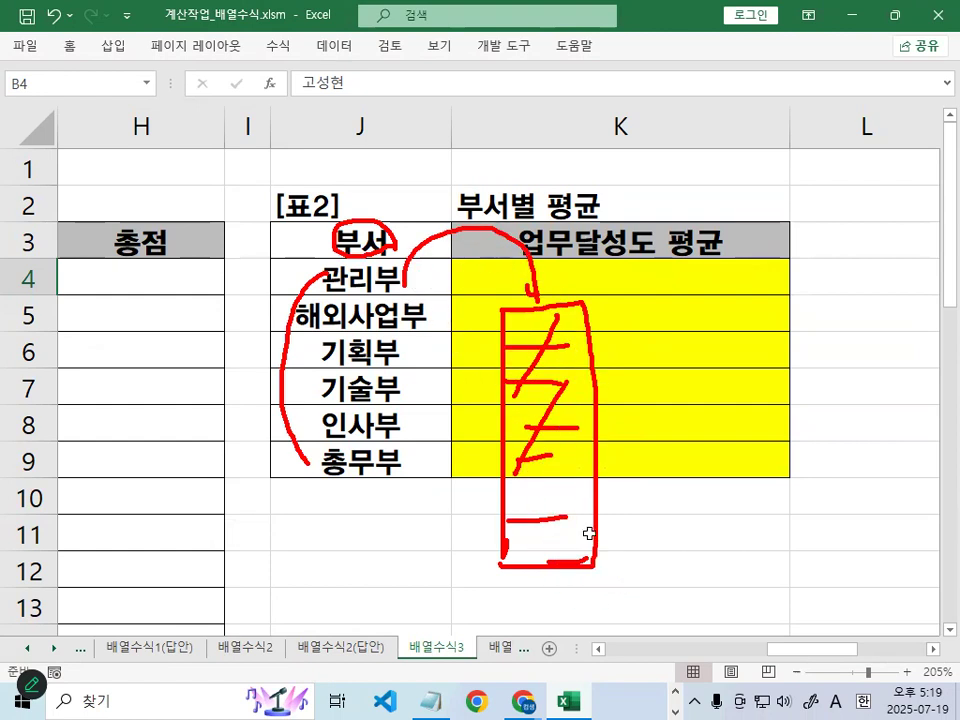
pyautogui.press('Escape')
# - Examine the 관리부 cell J4 as the criterion for a formula filled down column K
pyautogui.click(393, 279)
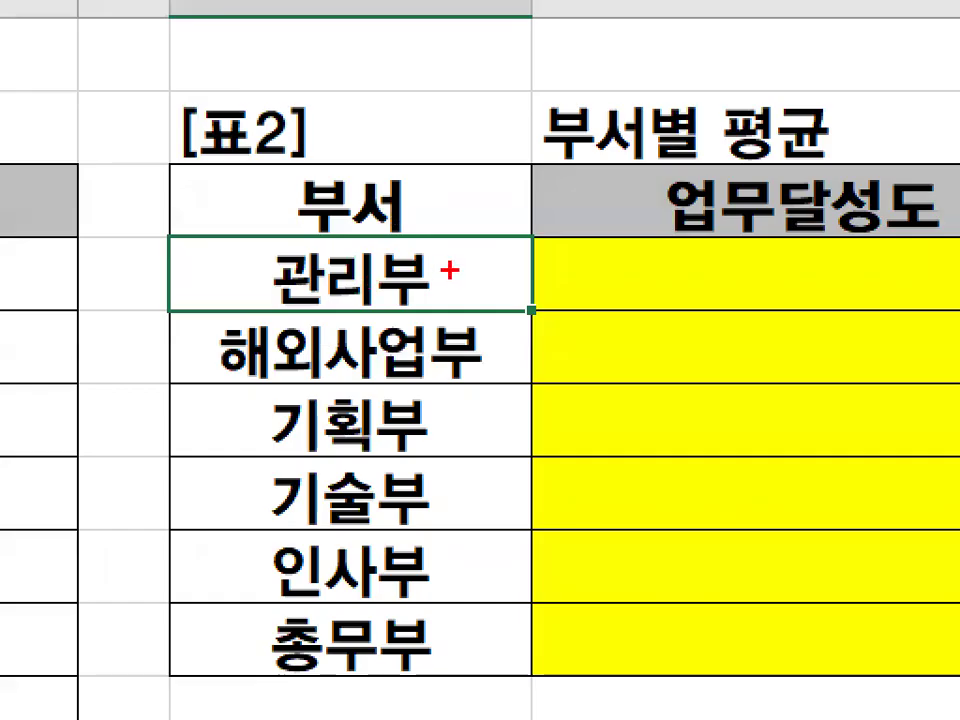
pyautogui.moveTo(305, 245); pyautogui.dragTo(440, 285)
pyautogui.press('Escape')
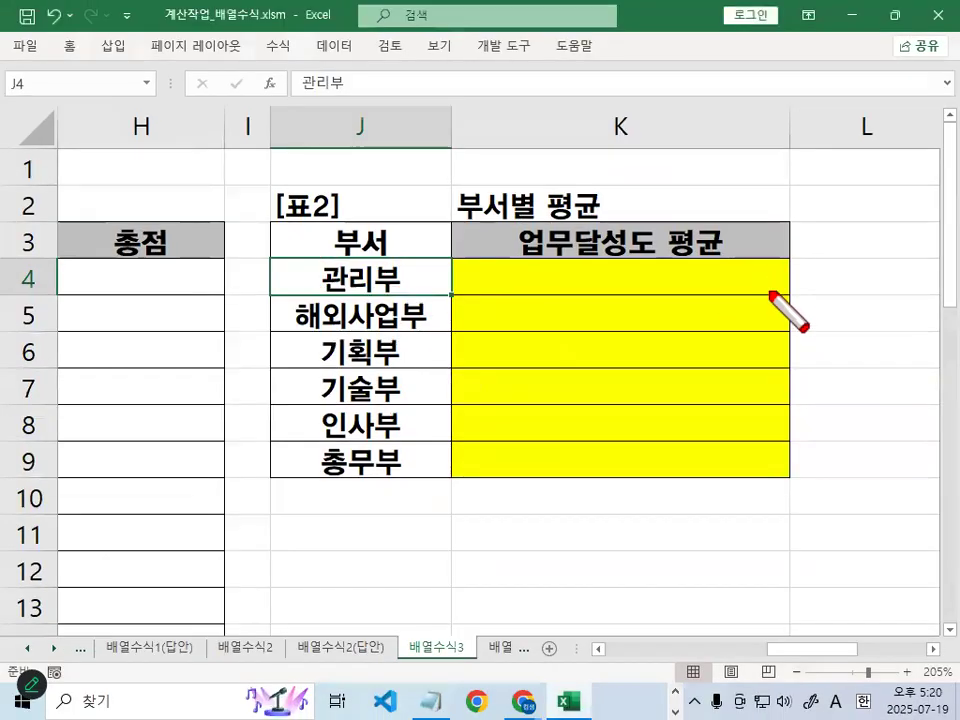
pyautogui.moveTo(789, 268)
pyautogui.mouseDown()
pyautogui.moveTo(796, 466)
pyautogui.moveTo(815, 425)
pyautogui.mouseUp()
pyautogui.moveTo(405, 262)
pyautogui.mouseDown()
pyautogui.moveTo(392, 262)
pyautogui.moveTo(420, 285)
pyautogui.mouseUp()
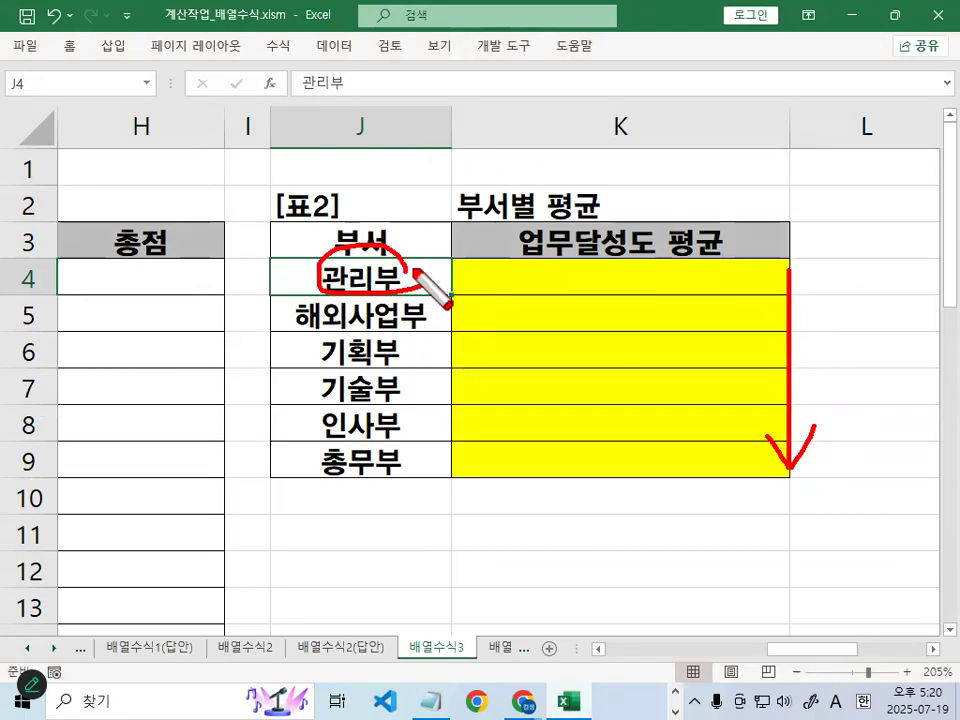
pyautogui.moveTo(390, 234); pyautogui.dragTo(435, 212)
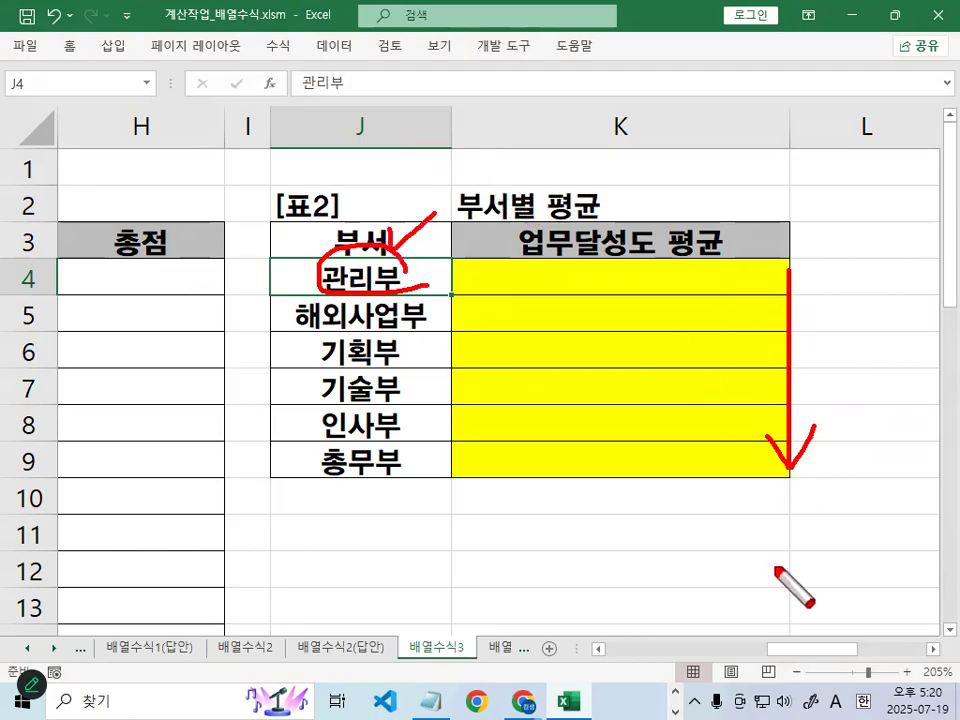
pyautogui.moveTo(412, 262); pyautogui.dragTo(444, 300)
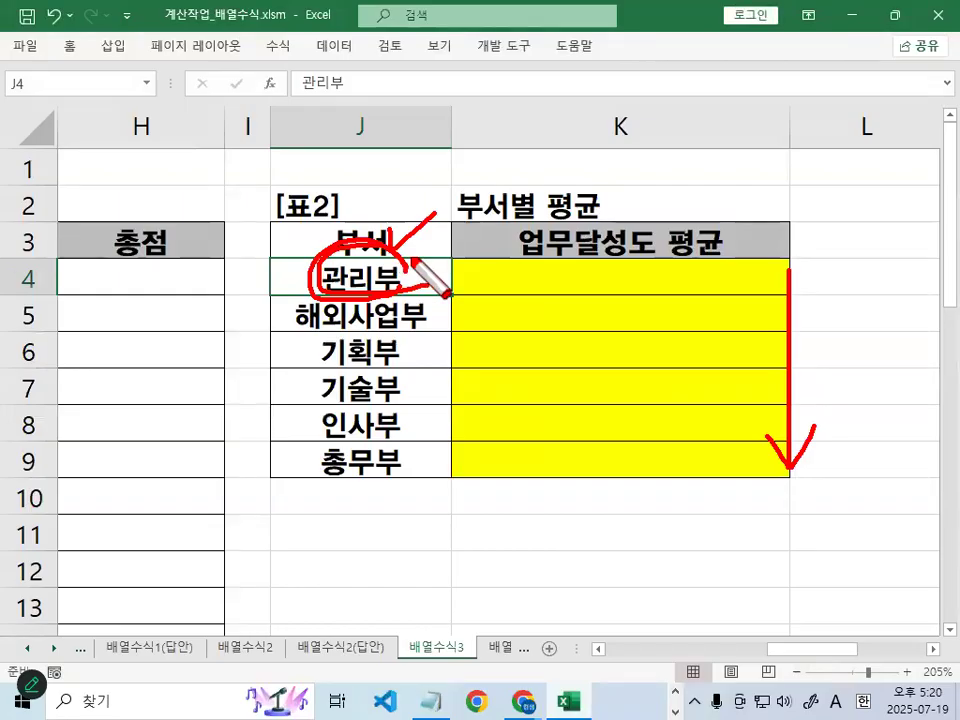
pyautogui.moveTo(529, 309)
pyautogui.mouseDown()
pyautogui.moveTo(938, 305)
pyautogui.moveTo(885, 333)
pyautogui.mouseUp()
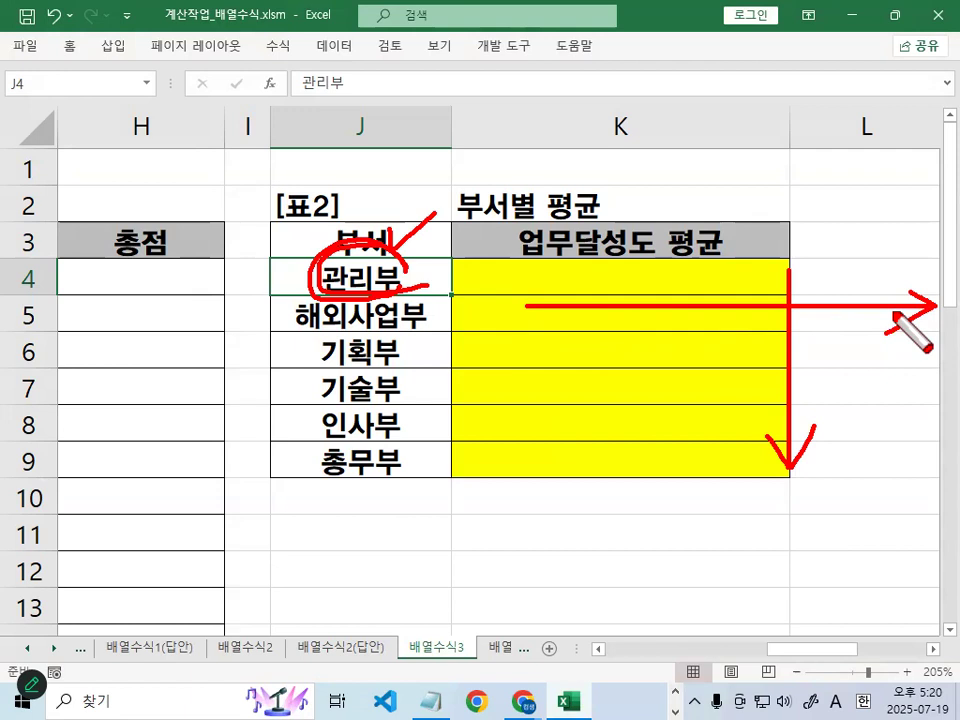
pyautogui.press('Escape')
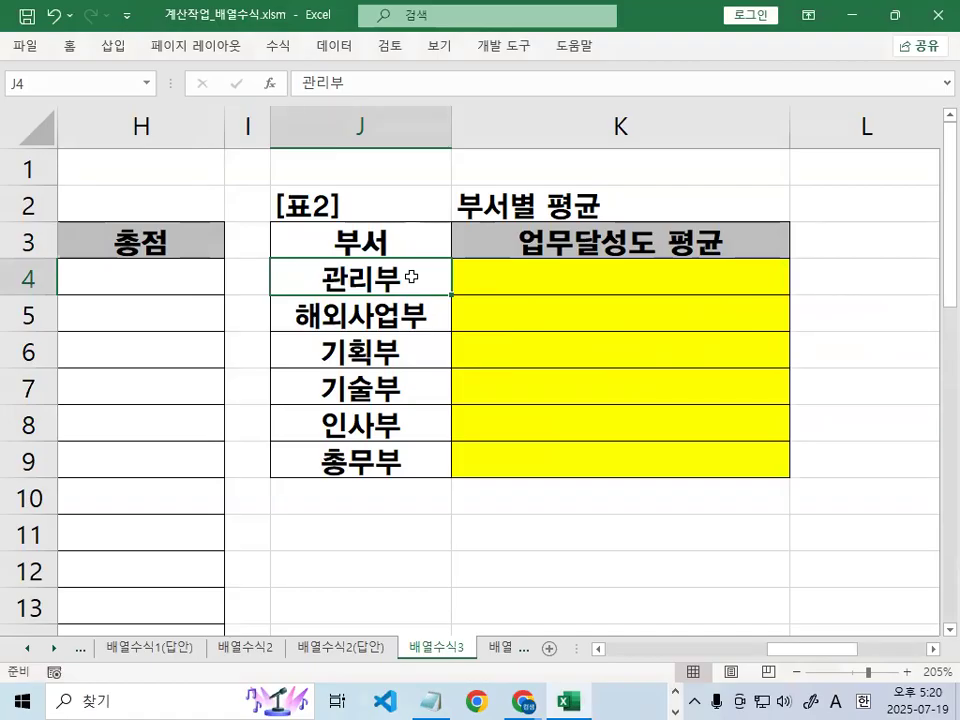
# - Examine the result cell K4 and the 업무달성도 scores from D4 down in 표1
pyautogui.click(593, 277)
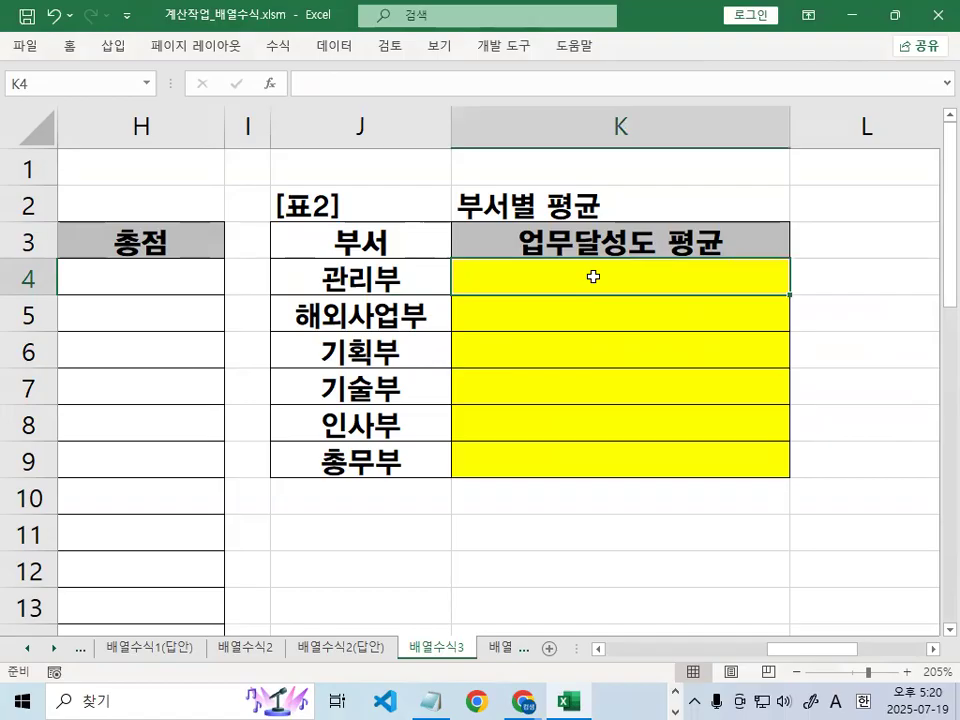
pyautogui.moveTo(426, 273)
pyautogui.mouseDown()
pyautogui.moveTo(405, 290)
pyautogui.moveTo(324, 290)
pyautogui.moveTo(424, 272)
pyautogui.mouseUp()
pyautogui.moveTo(360, 250)
pyautogui.mouseDown()
pyautogui.moveTo(377, 270)
pyautogui.moveTo(423, 210)
pyautogui.mouseUp()
pyautogui.moveTo(537, 258); pyautogui.dragTo(653, 257)
pyautogui.press('Escape')
pyautogui.moveTo(831, 649); pyautogui.dragTo(720, 649)
pyautogui.moveTo(129, 276); pyautogui.dragTo(188, 522)
pyautogui.moveTo(215, 388)
pyautogui.mouseDown()
pyautogui.moveTo(219, 414)
pyautogui.moveTo(79, 448)
pyautogui.moveTo(256, 464)
pyautogui.moveTo(251, 497)
pyautogui.mouseUp()
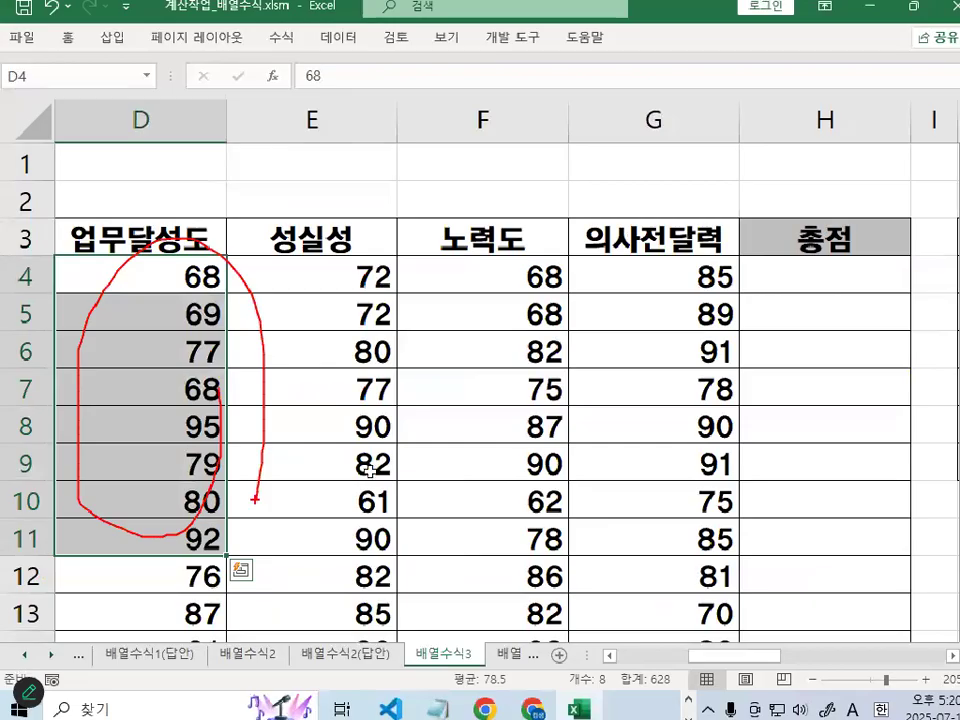
pyautogui.press('Escape')
# - Compare the 부서명 column from C4 down with the 업무달성도 scores beside it in 표1
pyautogui.moveTo(722, 660); pyautogui.dragTo(660, 640)
pyautogui.moveTo(474, 279); pyautogui.dragTo(474, 622)
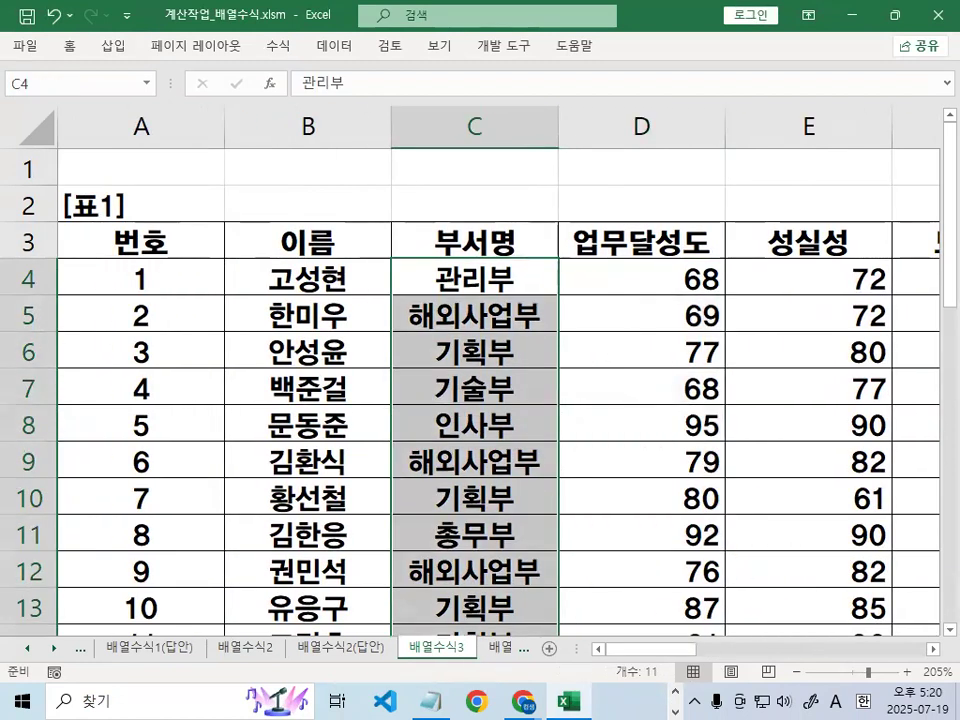
pyautogui.moveTo(548, 391); pyautogui.dragTo(494, 474)
pyautogui.moveTo(510, 617)
pyautogui.mouseDown()
pyautogui.moveTo(336, 420)
pyautogui.moveTo(540, 212)
pyautogui.moveTo(612, 530)
pyautogui.mouseUp()
pyautogui.press('Escape')
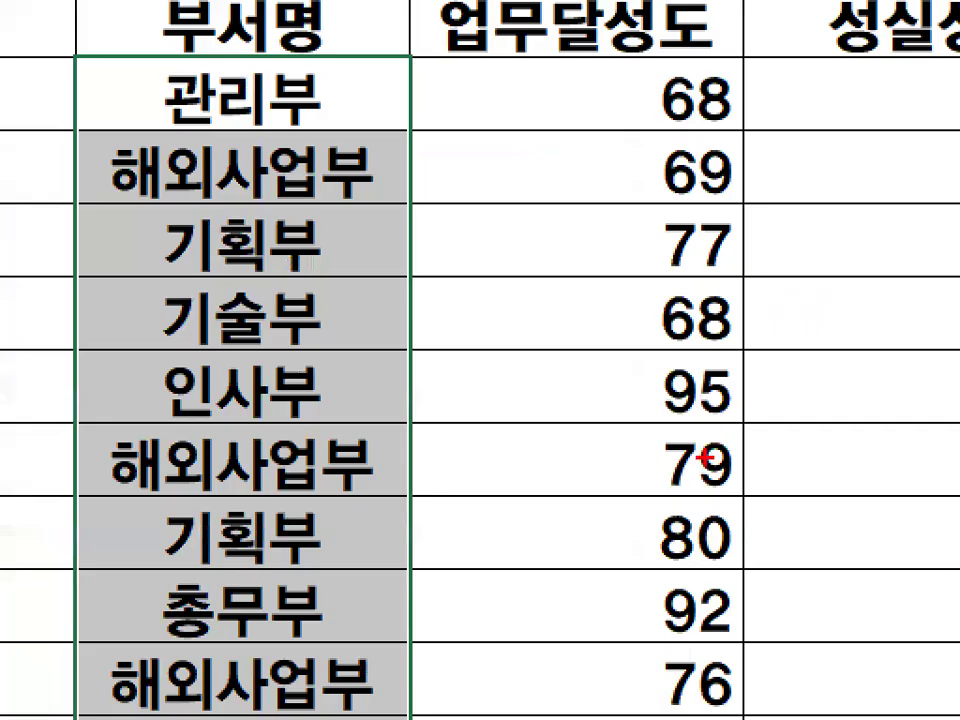
pyautogui.moveTo(711, 562)
pyautogui.mouseDown()
pyautogui.moveTo(675, 598)
pyautogui.moveTo(664, 110)
pyautogui.moveTo(697, 632)
pyautogui.mouseUp()
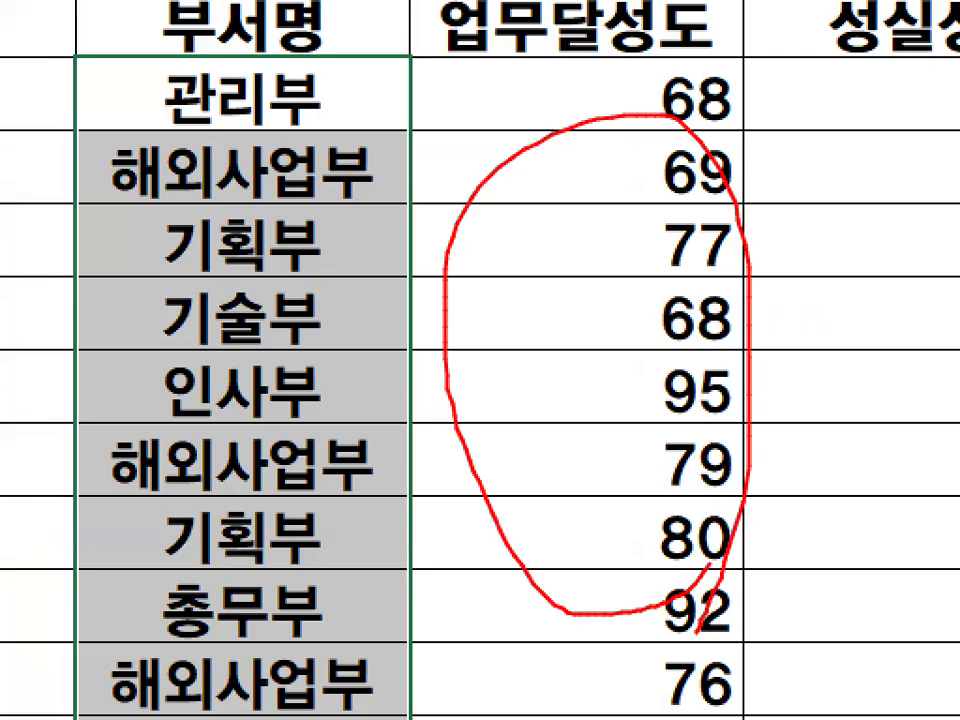
pyautogui.press('Escape')
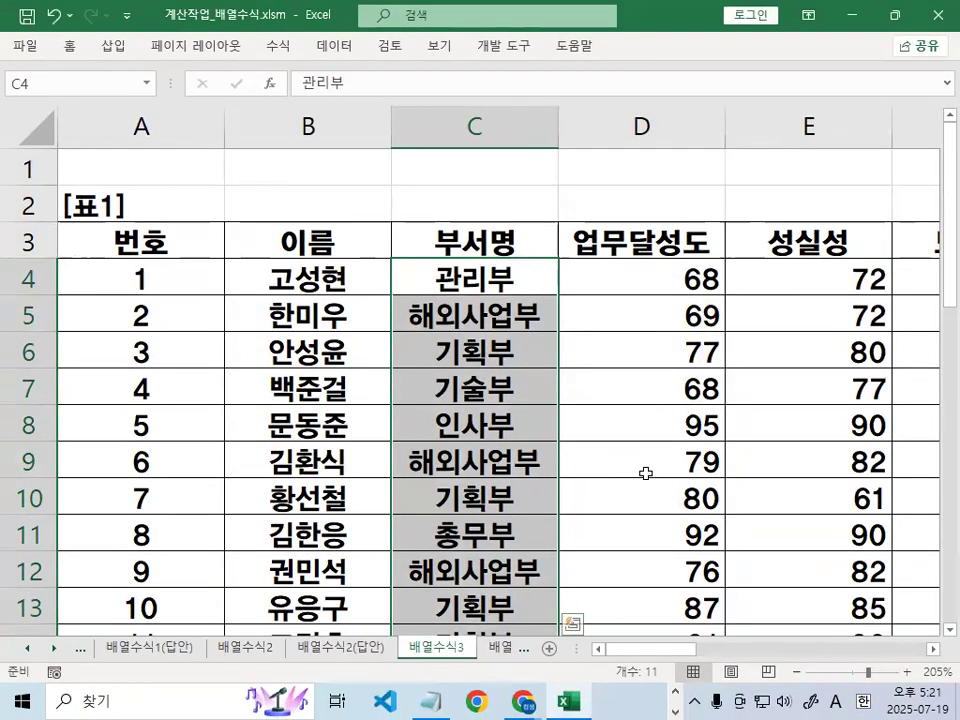
pyautogui.hotkey('ctrl', '2')
pyautogui.moveTo(553, 518)
pyautogui.mouseDown()
pyautogui.moveTo(412, 550)
pyautogui.moveTo(540, 300)
pyautogui.moveTo(553, 560)
pyautogui.mouseUp()
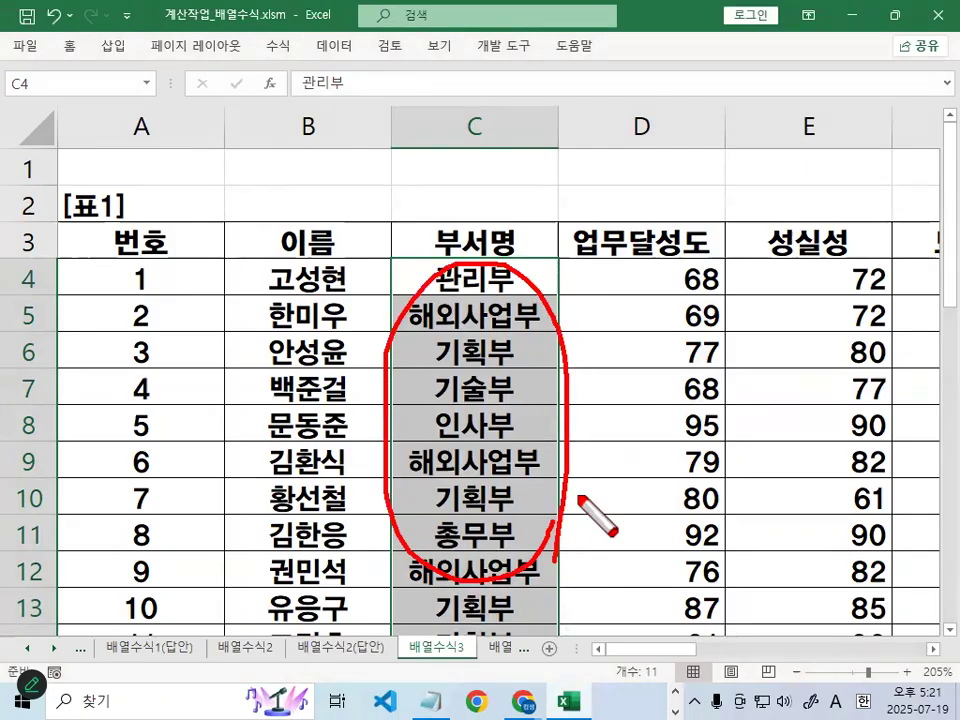
pyautogui.moveTo(718, 541)
pyautogui.mouseDown()
pyautogui.moveTo(617, 316)
pyautogui.moveTo(733, 540)
pyautogui.mouseUp()
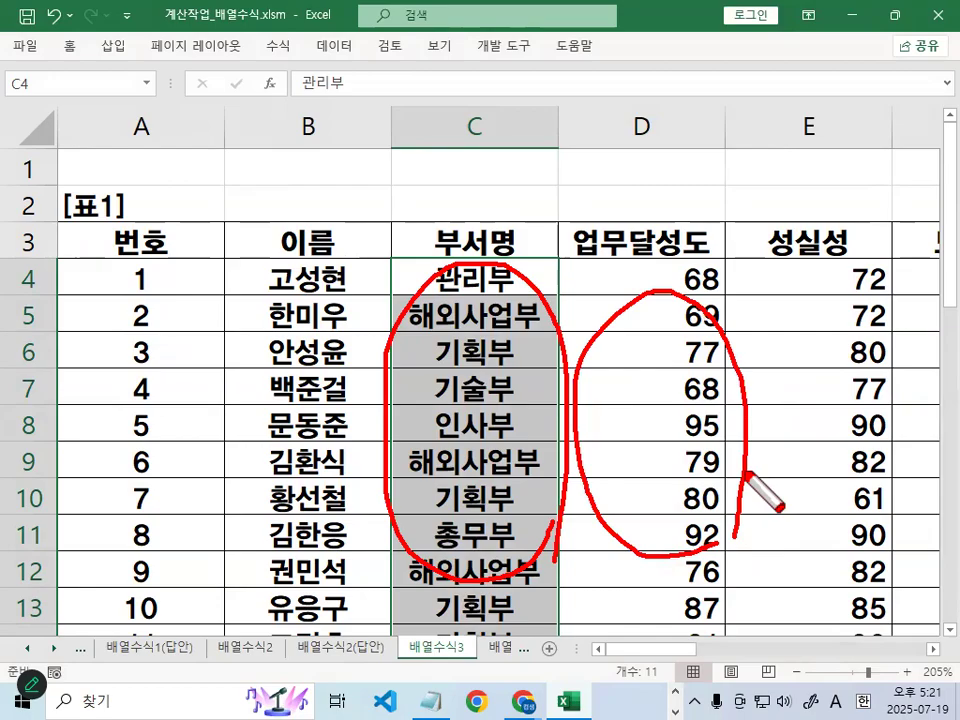
pyautogui.press('Escape')
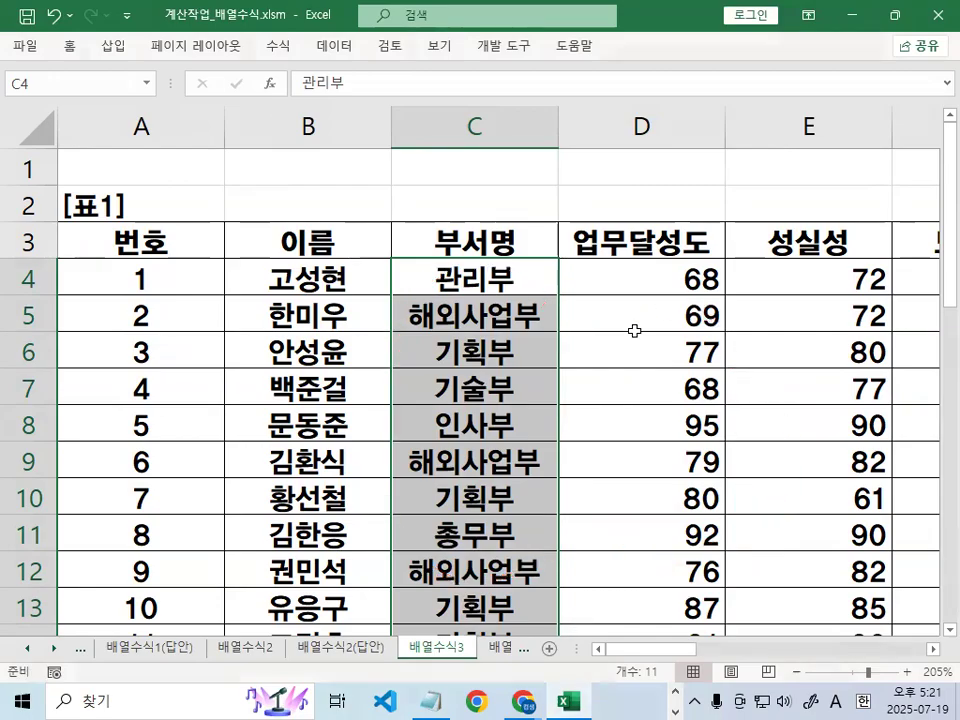
pyautogui.click(570, 570)
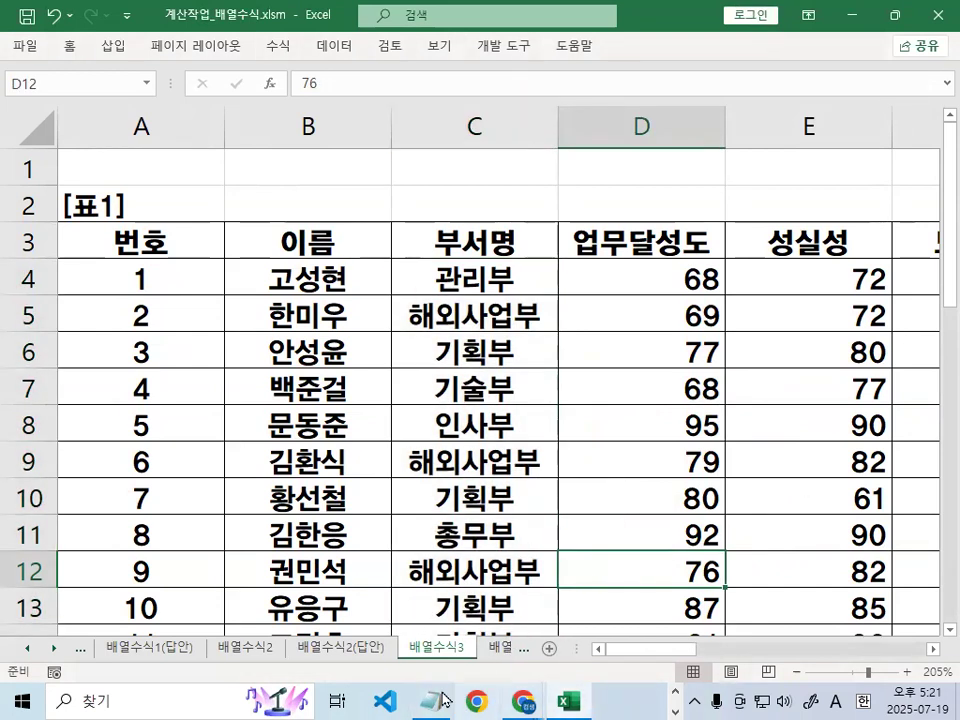
# - Switch to the Notepad lesson notes and find the TEXT function section of the 유형3 problem
pyautogui.hotkey('alt', 'Tab')
pyautogui.scroll(-1, 384, 375)
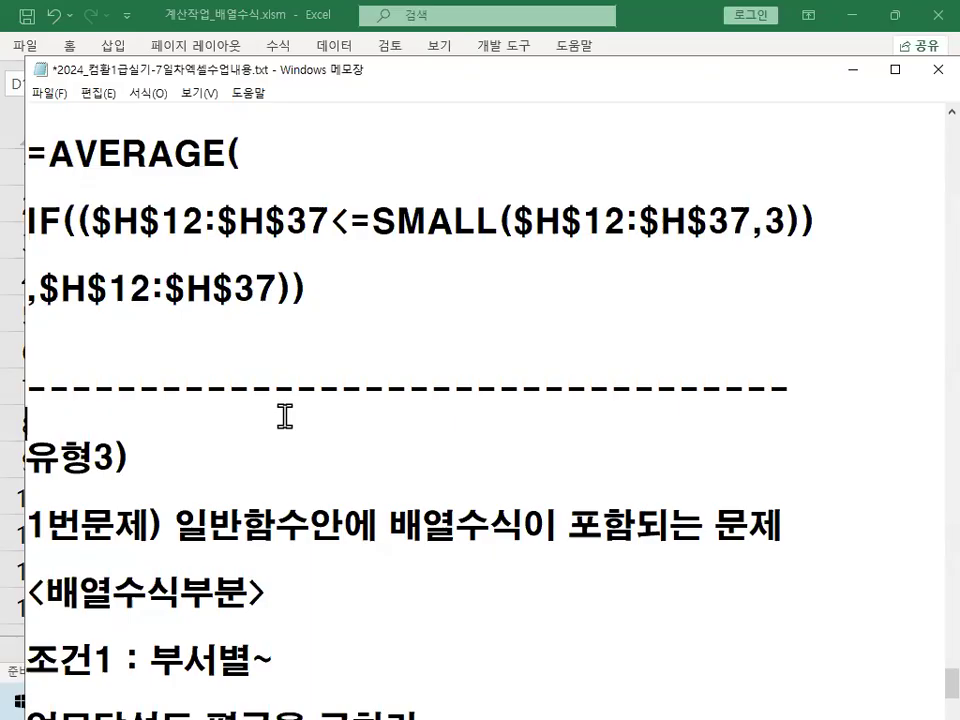
pyautogui.scroll(-3, 225, 369)
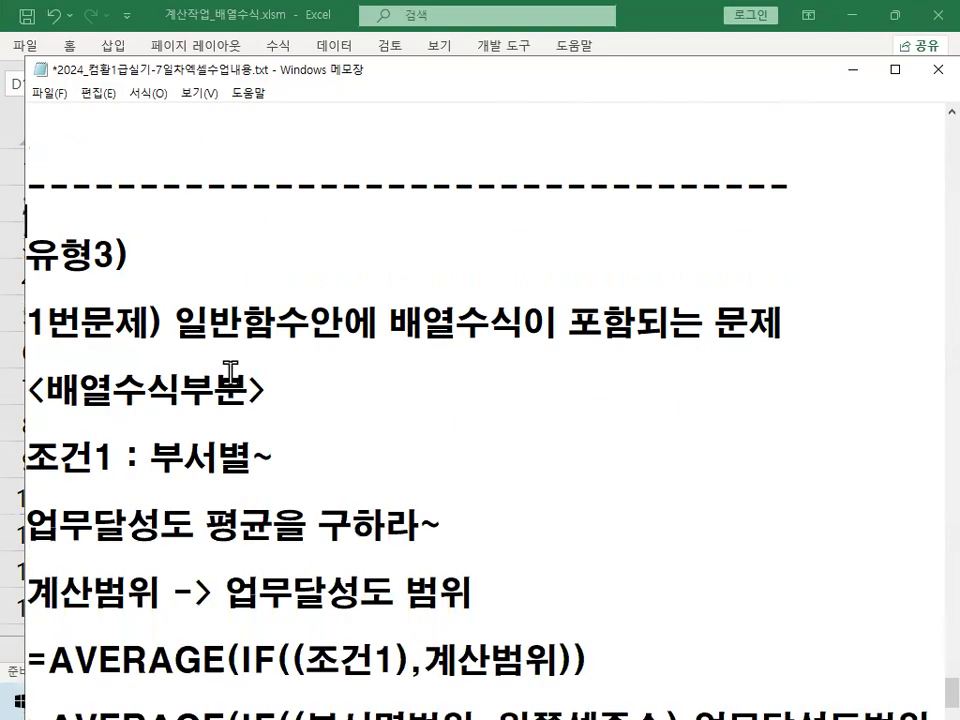
pyautogui.scroll(-3, 230, 373)
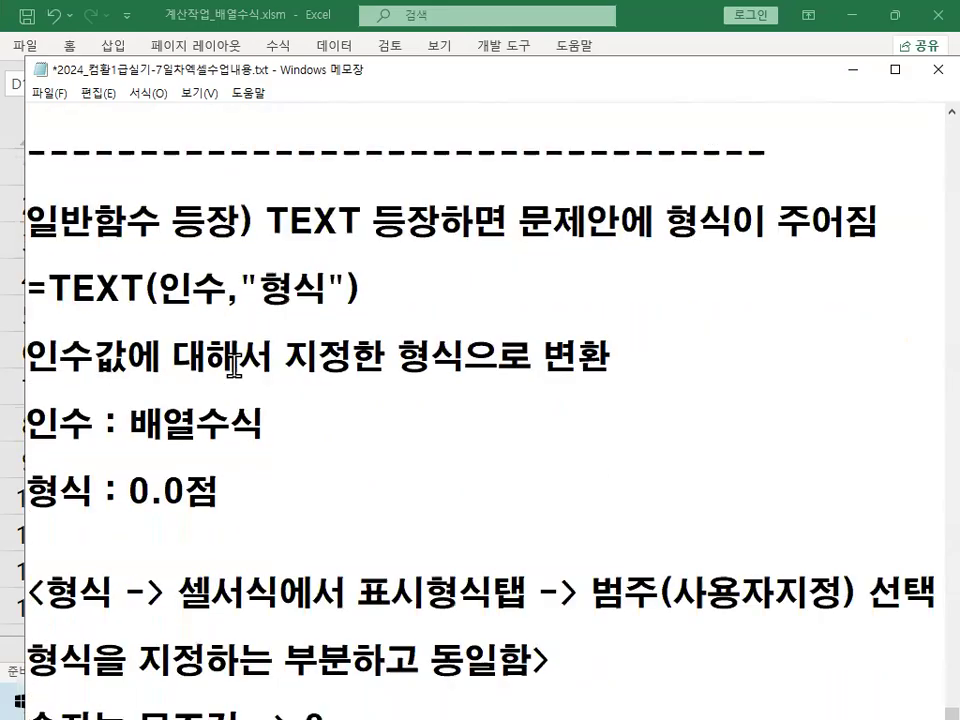
# - Read the note on recognising problems that need the TEXT function and supply a format
pyautogui.hotkey('ctrl', '2')
pyautogui.moveTo(287, 238); pyautogui.dragTo(452, 241)
pyautogui.moveTo(519, 240); pyautogui.dragTo(612, 240)
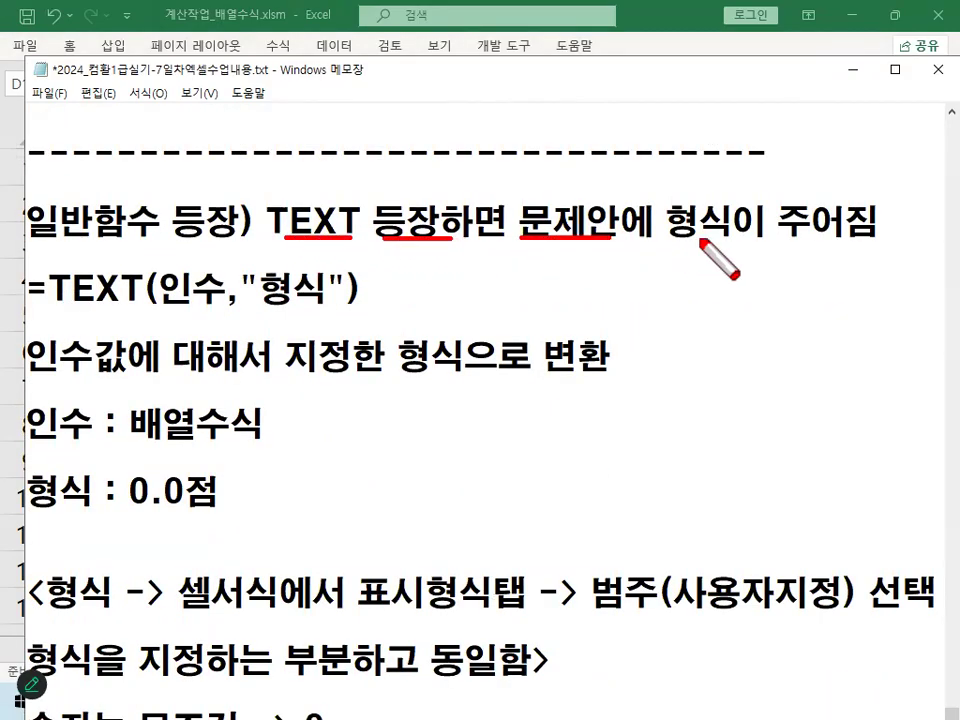
pyautogui.moveTo(692, 253)
pyautogui.mouseDown()
pyautogui.moveTo(681, 242)
pyautogui.moveTo(707, 198)
pyautogui.moveTo(728, 227)
pyautogui.mouseUp()
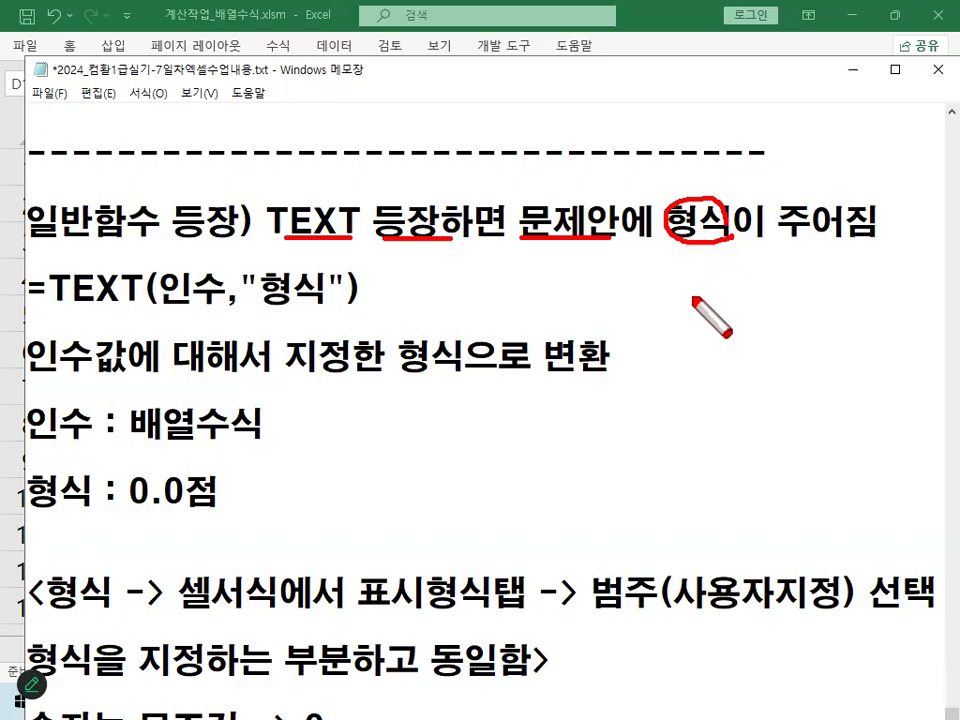
pyautogui.moveTo(50, 316); pyautogui.dragTo(146, 312)
# - Review the =TEXT(인수,"형식") syntax in the notes and what its 인수 and 형식 arguments stand for
pyautogui.scroll(-1, 192, 340)
pyautogui.hotkey('ctrl', '2')
pyautogui.moveTo(160, 206); pyautogui.dragTo(328, 208)
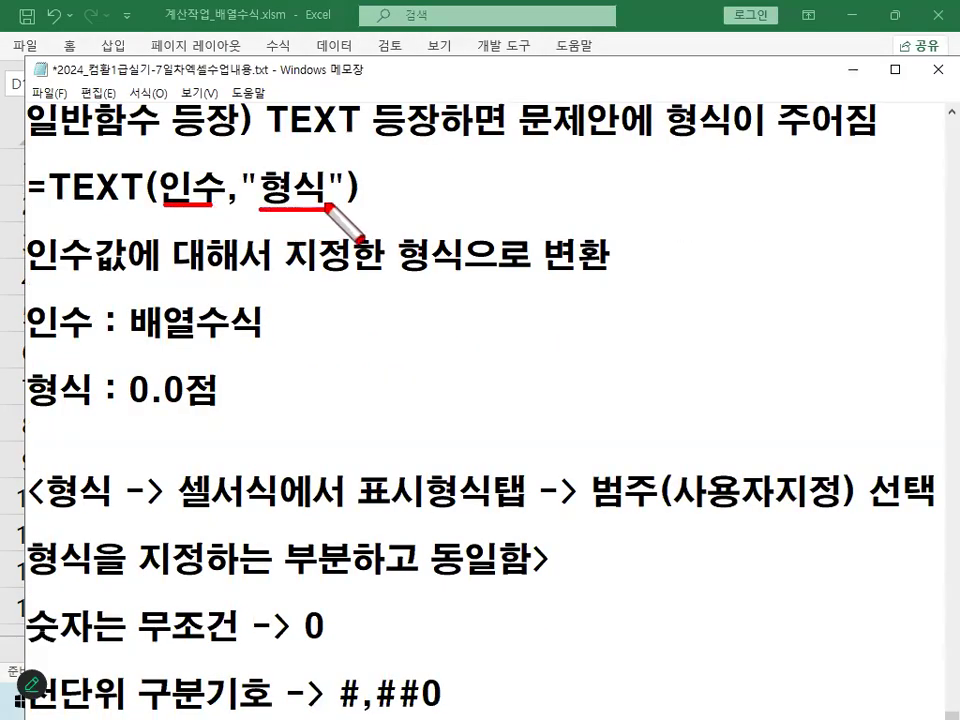
pyautogui.moveTo(200, 204)
pyautogui.mouseDown()
pyautogui.moveTo(160, 184)
pyautogui.moveTo(170, 163)
pyautogui.moveTo(210, 158)
pyautogui.moveTo(222, 198)
pyautogui.mouseUp()
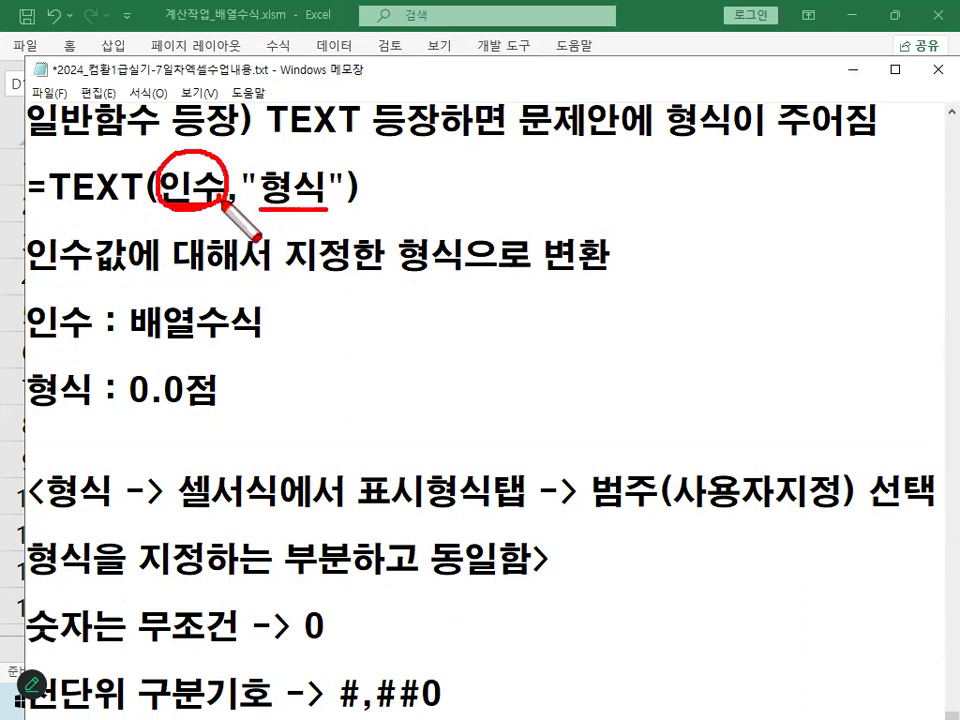
pyautogui.moveTo(163, 152)
pyautogui.mouseDown()
pyautogui.moveTo(184, 178)
pyautogui.moveTo(224, 136)
pyautogui.moveTo(368, 84)
pyautogui.mouseUp()
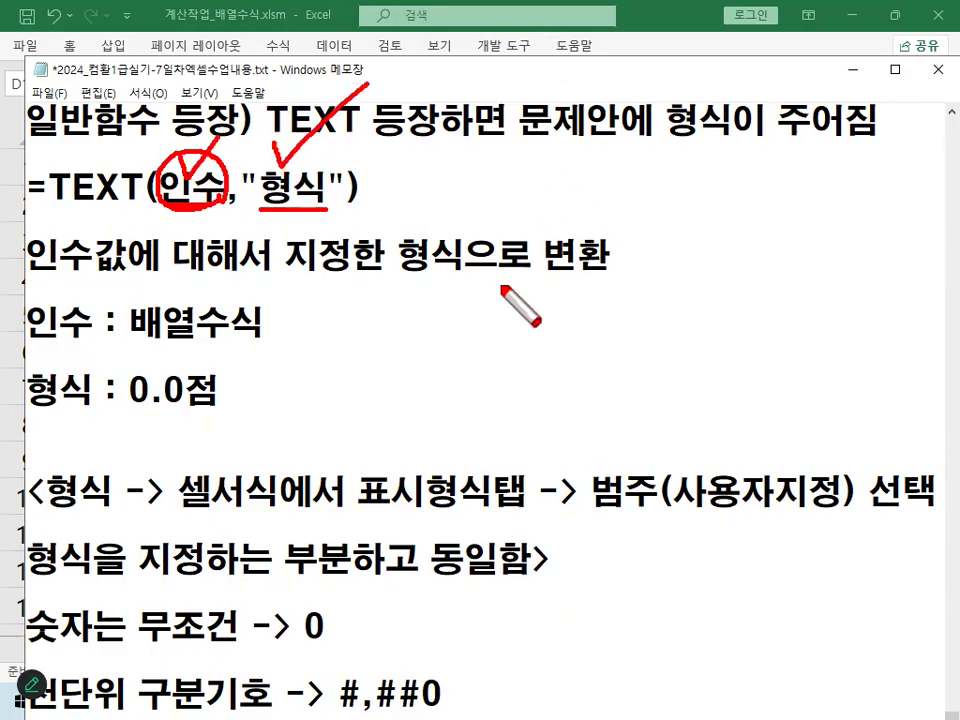
pyautogui.moveTo(430, 281); pyautogui.dragTo(613, 278)
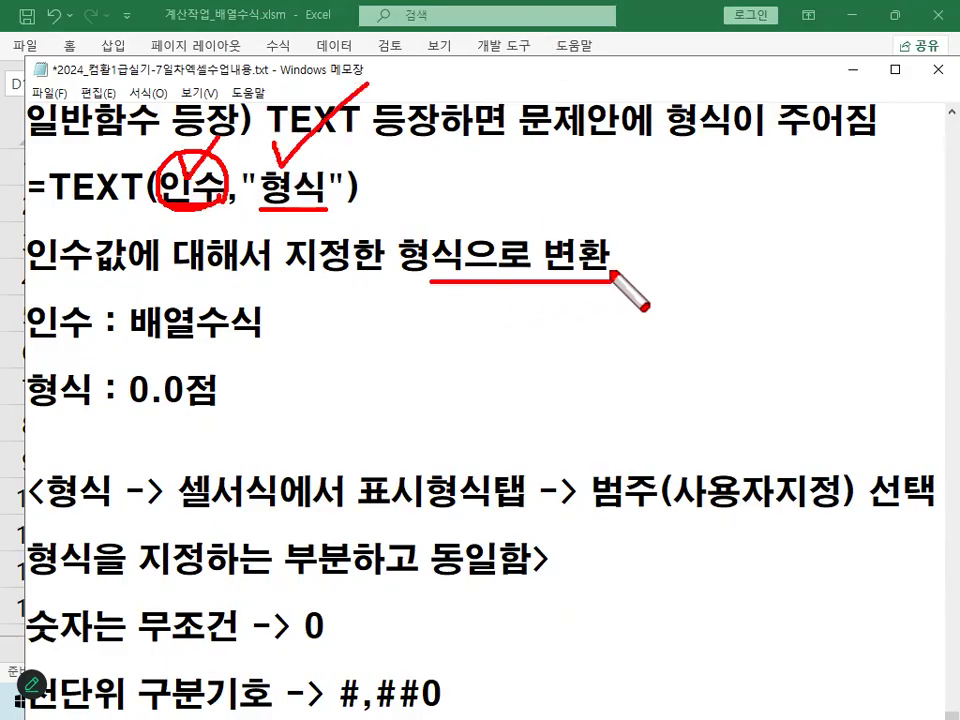
pyautogui.moveTo(265, 140)
pyautogui.mouseDown()
pyautogui.moveTo(345, 102)
pyautogui.moveTo(362, 140)
pyautogui.mouseUp()
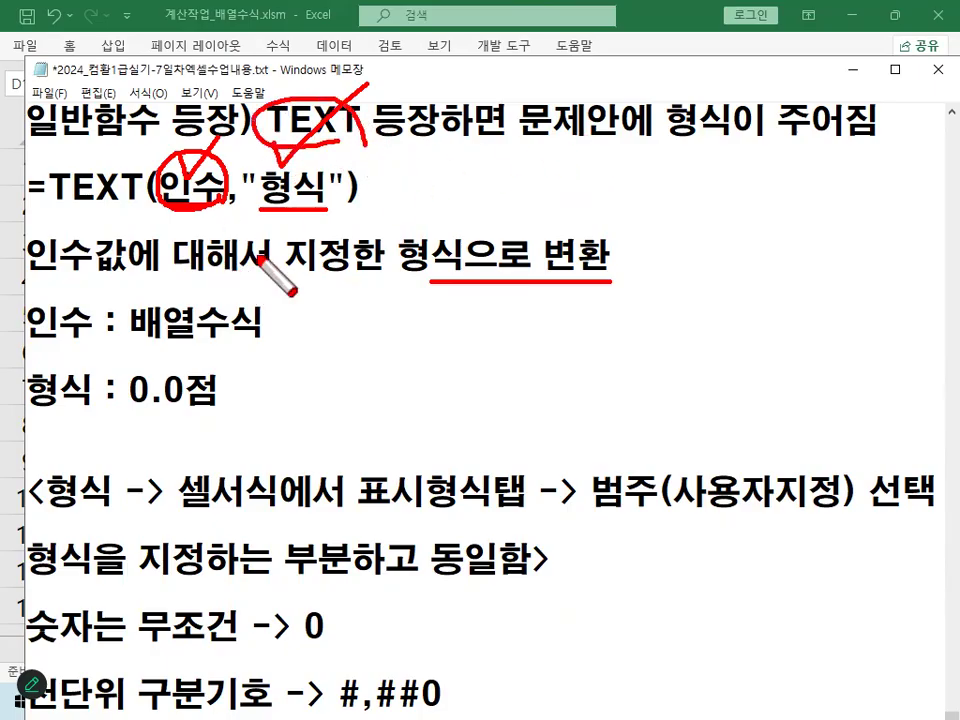
pyautogui.moveTo(44, 342); pyautogui.dragTo(263, 342)
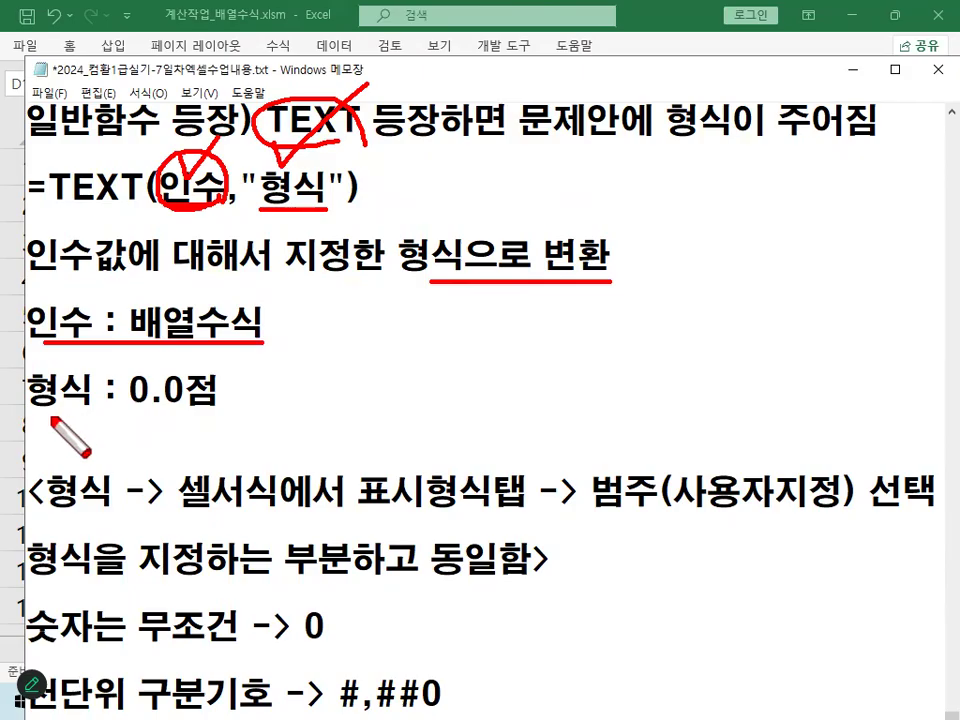
pyautogui.moveTo(12, 412); pyautogui.dragTo(228, 413)
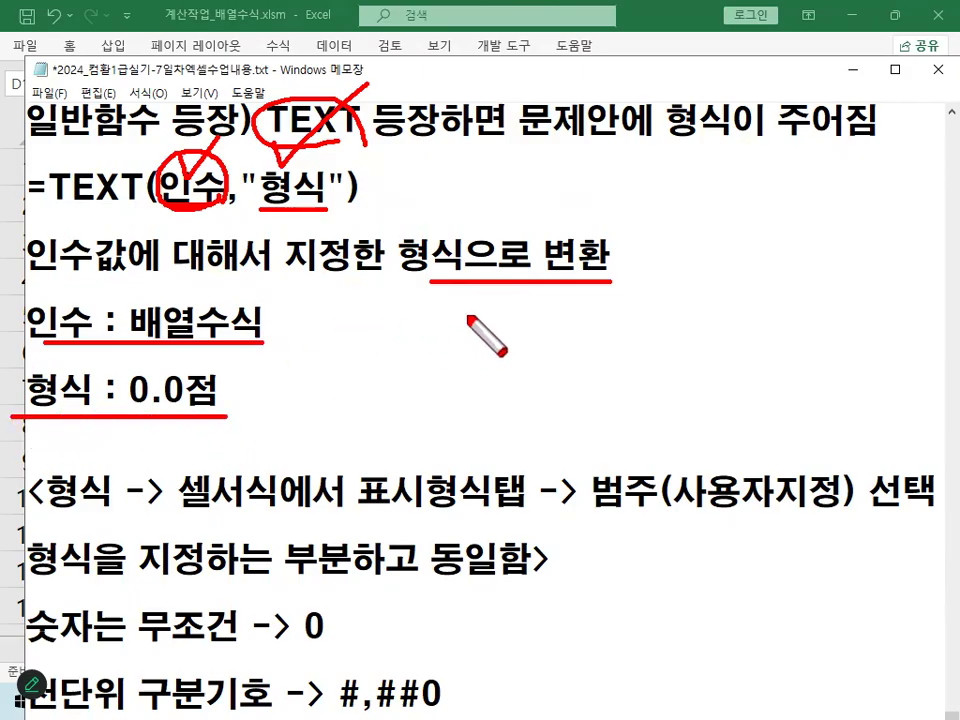
pyautogui.moveTo(452, 318)
pyautogui.mouseDown()
pyautogui.moveTo(458, 352)
pyautogui.moveTo(484, 318)
pyautogui.moveTo(452, 316)
pyautogui.mouseUp()
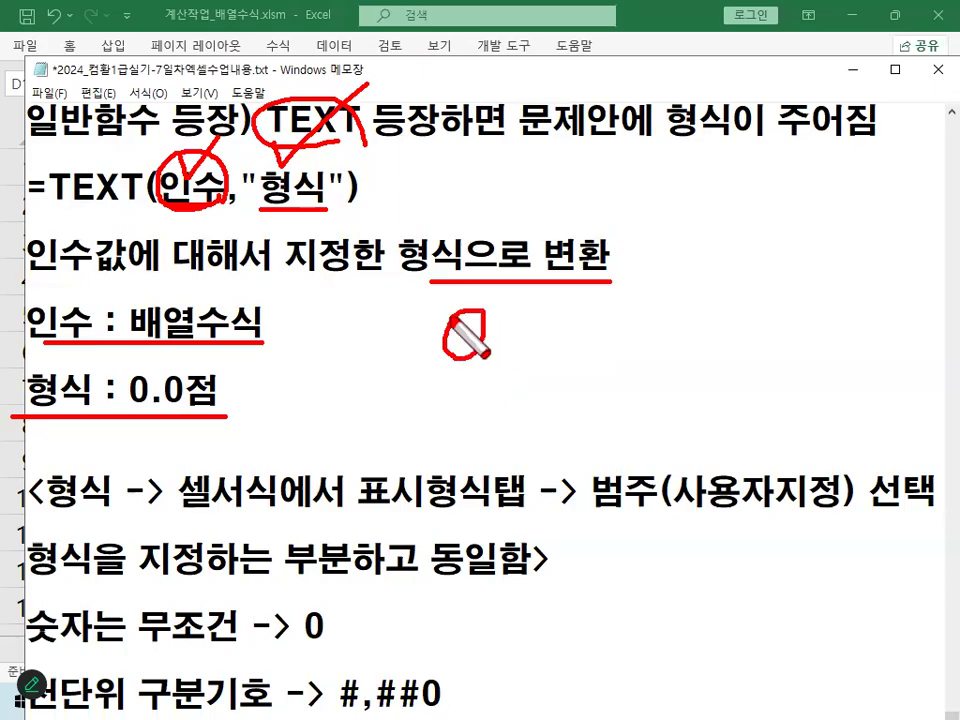
# - Examine the 0.0점 format example in the notes, highlighting its number part and then the whole format
pyautogui.press('Escape')
pyautogui.moveTo(128, 388); pyautogui.dragTo(185, 388)
pyautogui.moveTo(130, 406); pyautogui.dragTo(179, 405)
pyautogui.press('Escape')
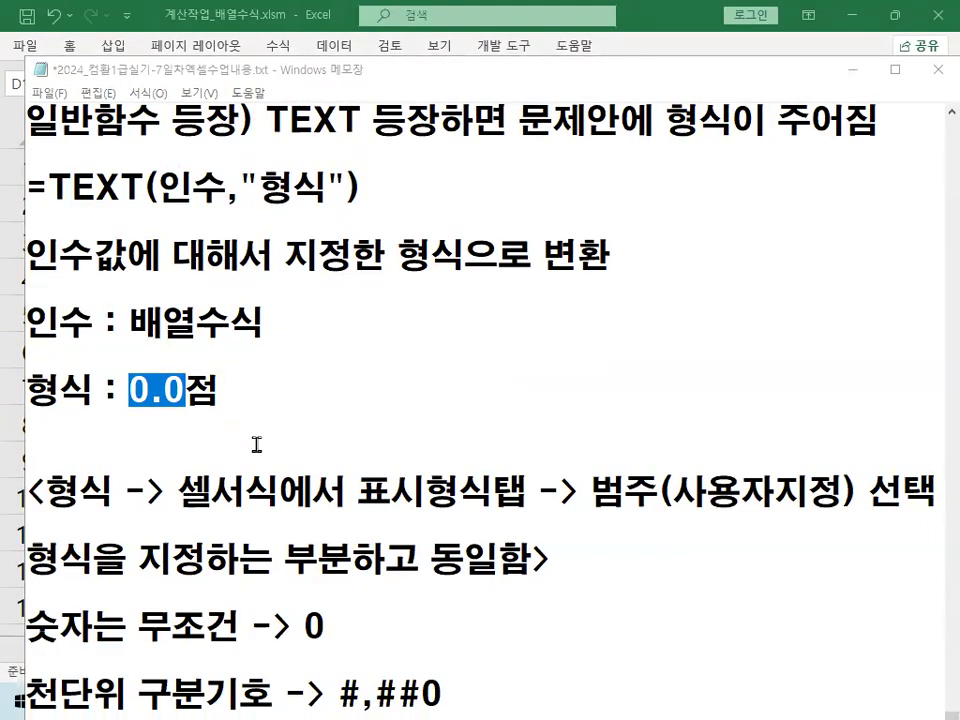
pyautogui.click(252, 392)
pyautogui.moveTo(128, 392); pyautogui.dragTo(212, 390)
pyautogui.click(315, 390)
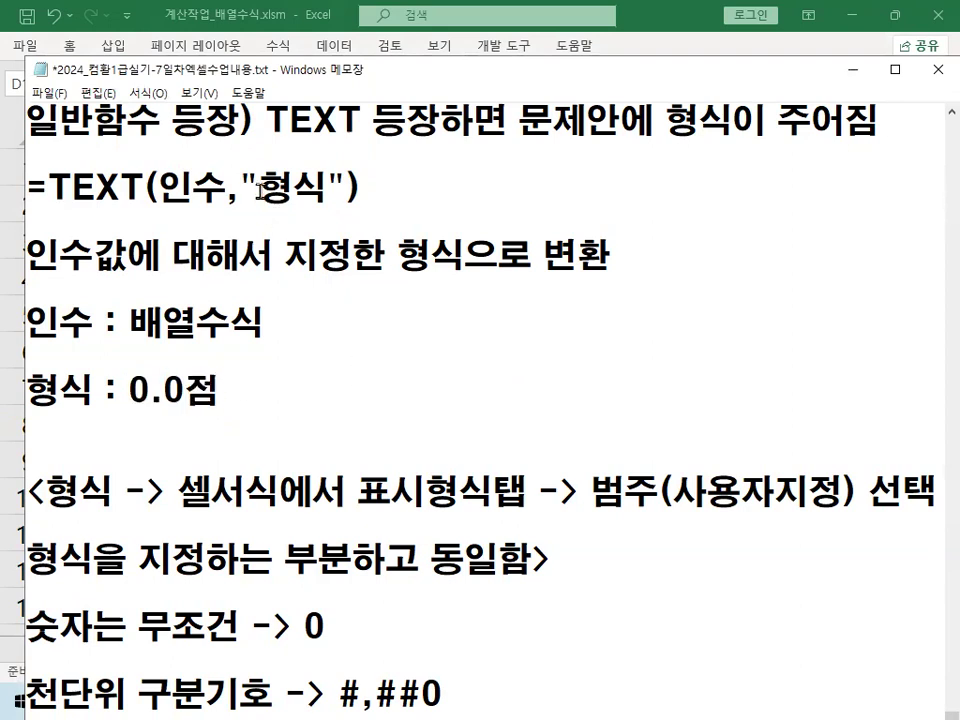
# - Review the TEXT syntax and the note linking its format to the 사용자지정 category of 셀서식's 표시형식
pyautogui.moveTo(50, 205); pyautogui.dragTo(132, 207)
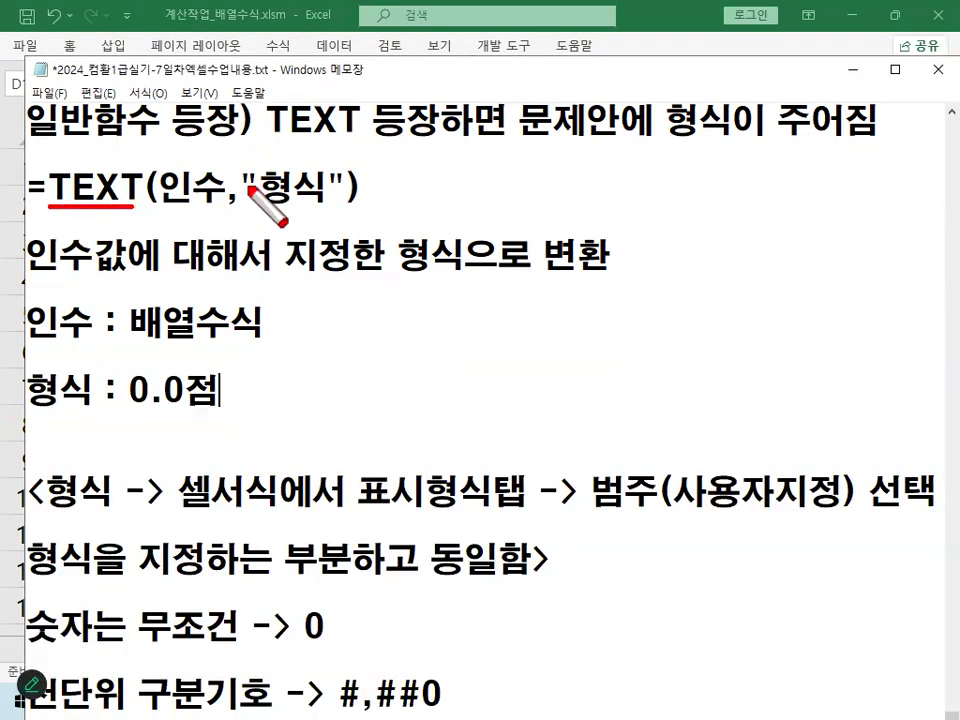
pyautogui.moveTo(318, 200); pyautogui.dragTo(268, 161)
pyautogui.press('Escape')
pyautogui.scroll(-1, 272, 476)
pyautogui.moveTo(182, 309); pyautogui.dragTo(253, 309)
pyautogui.moveTo(357, 306); pyautogui.dragTo(488, 307)
pyautogui.moveTo(585, 307); pyautogui.dragTo(808, 306)
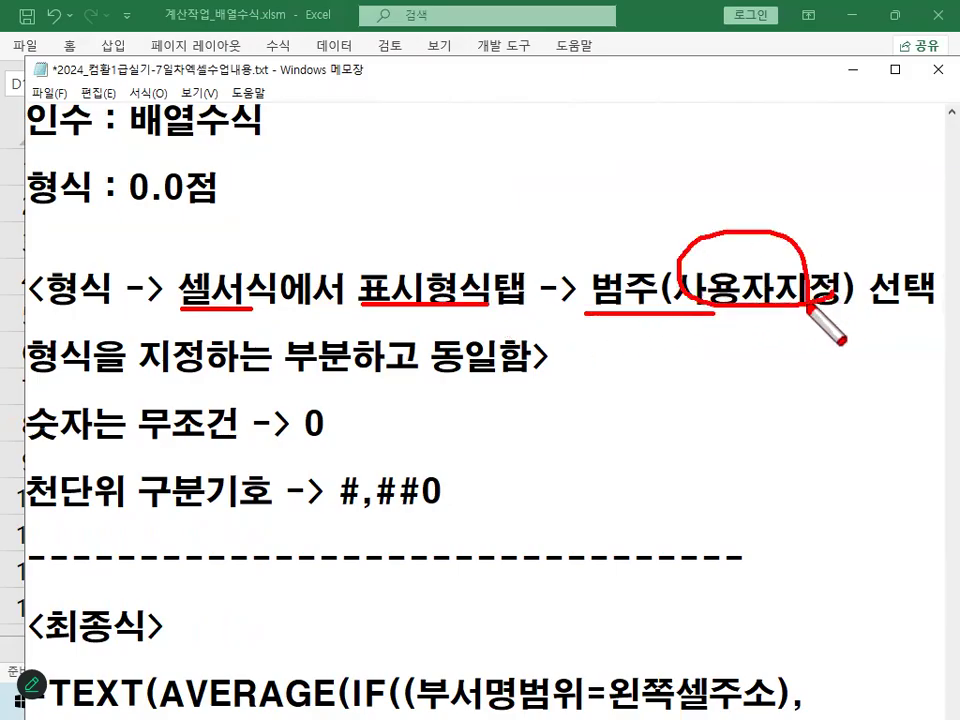
pyautogui.moveTo(33, 381); pyautogui.dragTo(325, 375)
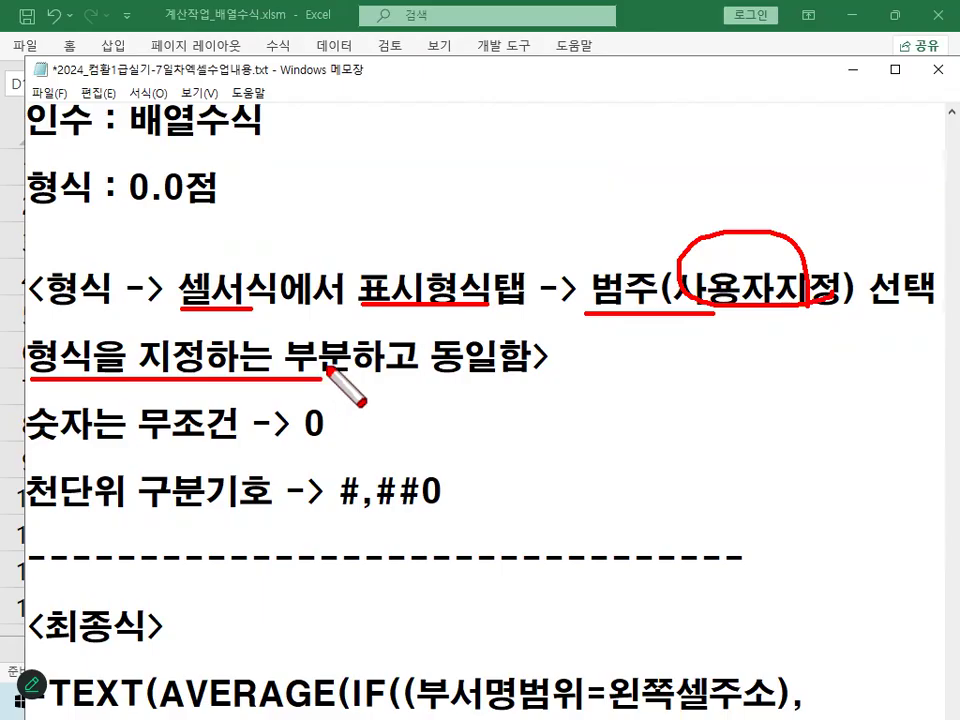
pyautogui.press('Escape')
# - Add the example format #,##0"점" after the =TEXT(인수,"형식") line in the notes
pyautogui.scroll(1, 332, 380)
pyautogui.hotkey('ctrl', '2')
pyautogui.moveTo(332, 189)
pyautogui.mouseDown()
pyautogui.moveTo(268, 190)
pyautogui.moveTo(321, 182)
pyautogui.moveTo(323, 190)
pyautogui.mouseUp()
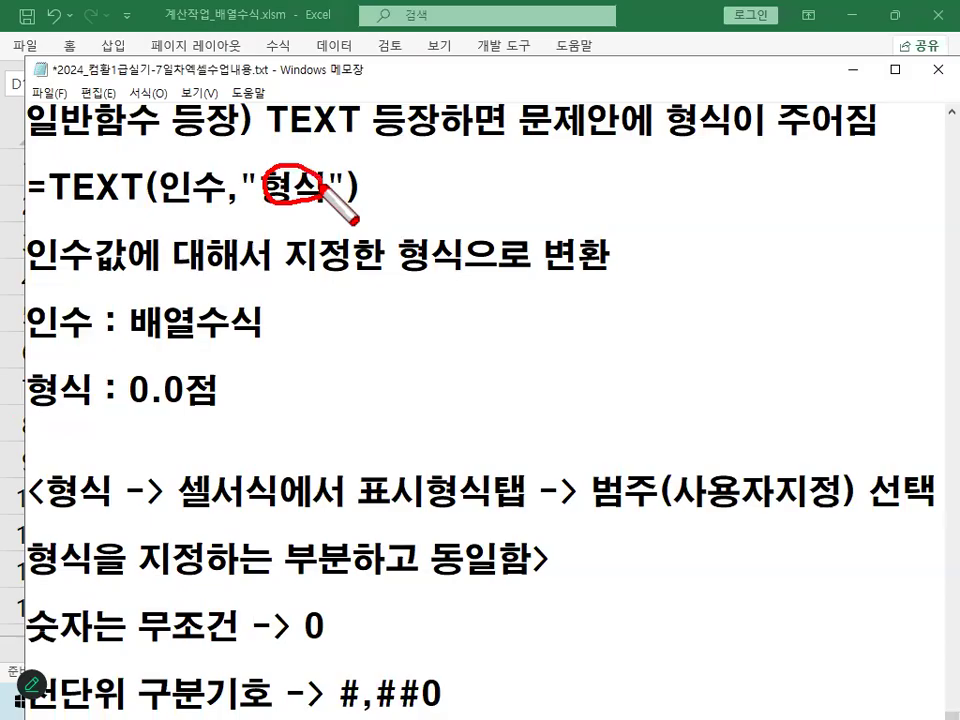
pyautogui.press('Escape')
pyautogui.click(478, 170)
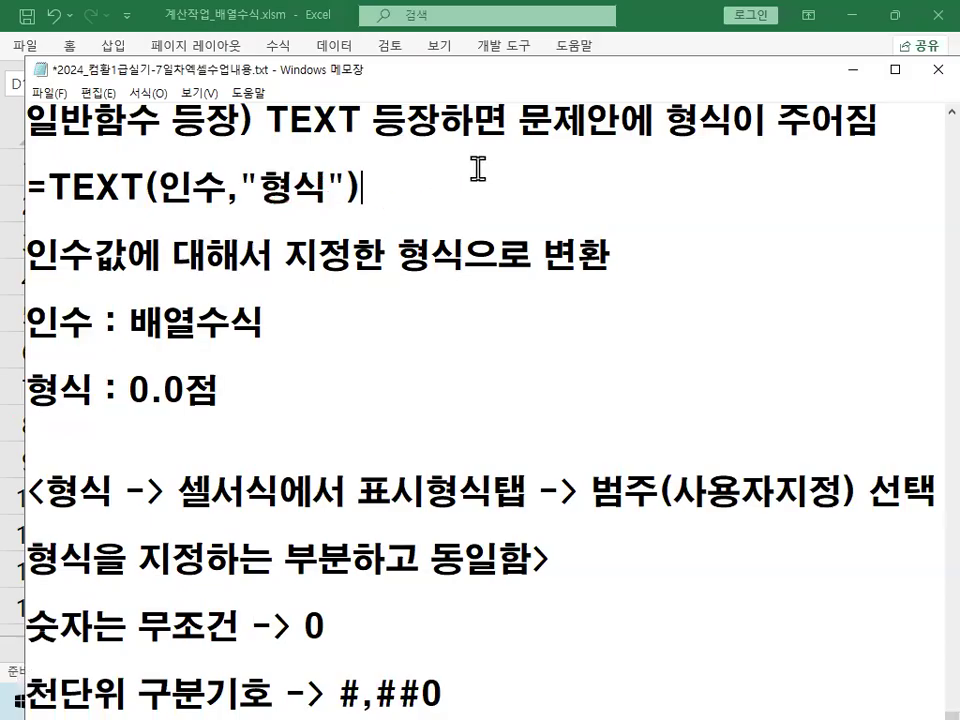
pyautogui.write('#,##0')
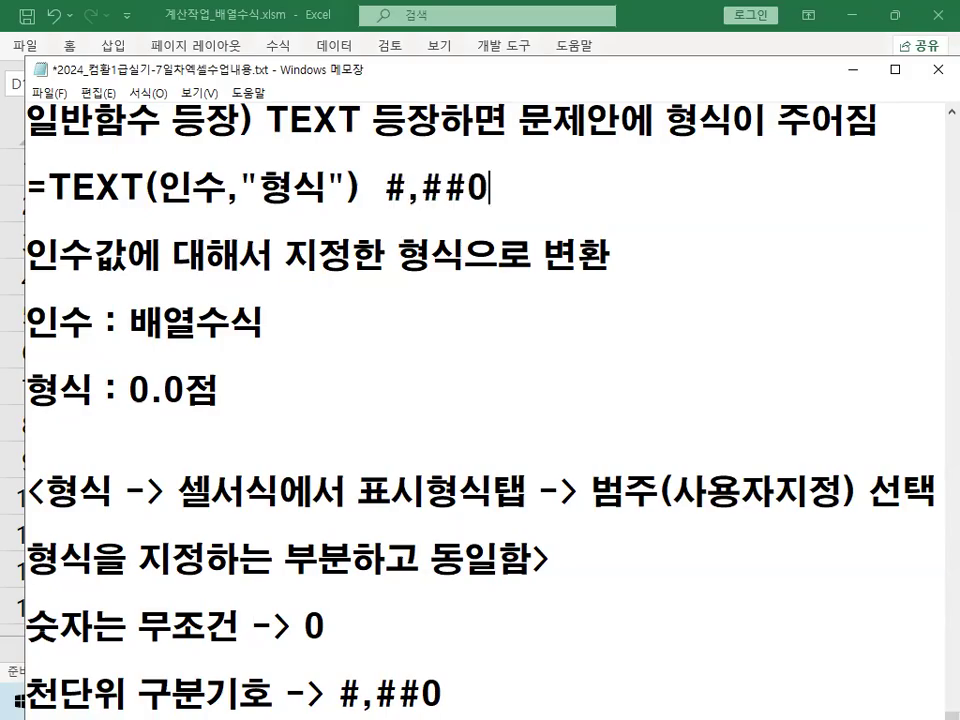
pyautogui.write('"점')
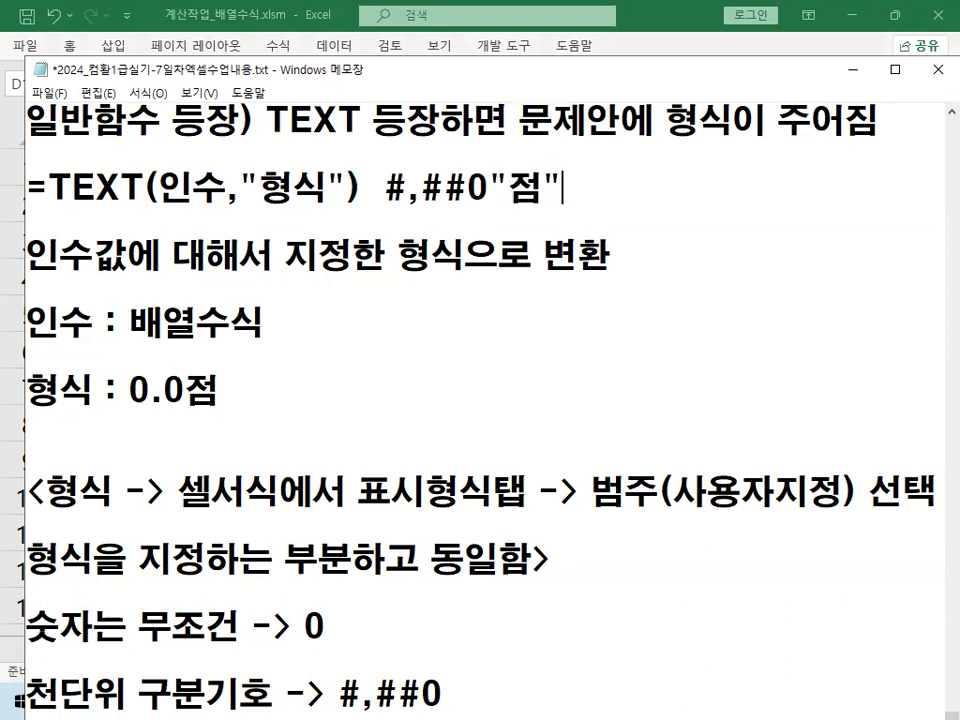
# - Rewrite the example as "#,##0점" so the quotation marks enclose the whole format instead of only 점
pyautogui.moveTo(566, 205)
pyautogui.mouseDown()
pyautogui.moveTo(549, 180)
pyautogui.moveTo(554, 188)
pyautogui.mouseUp()
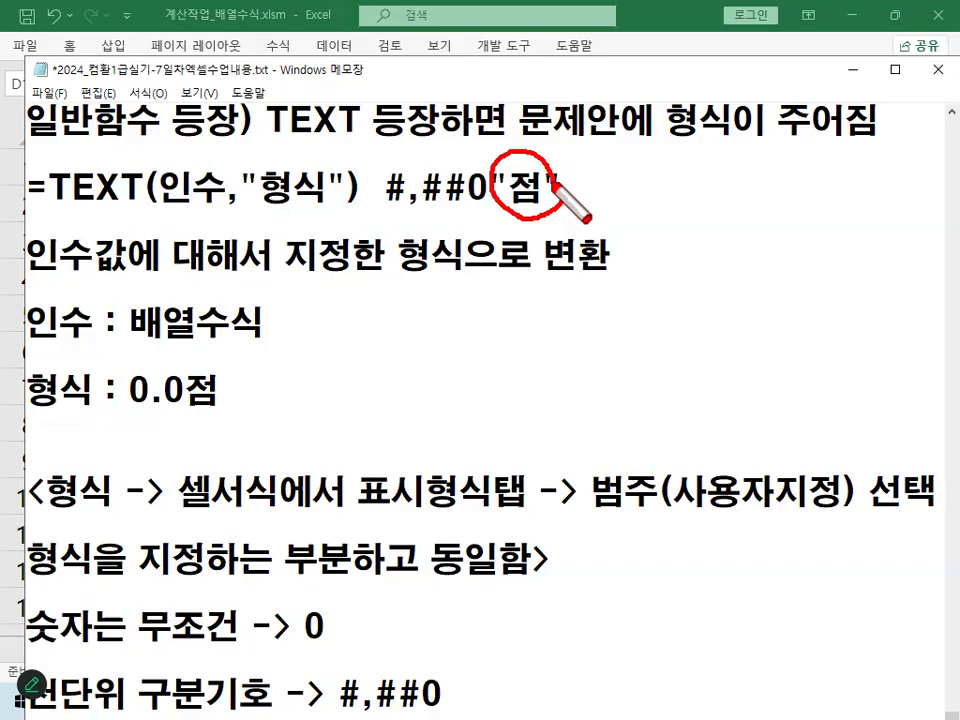
pyautogui.moveTo(65, 200); pyautogui.dragTo(124, 199)
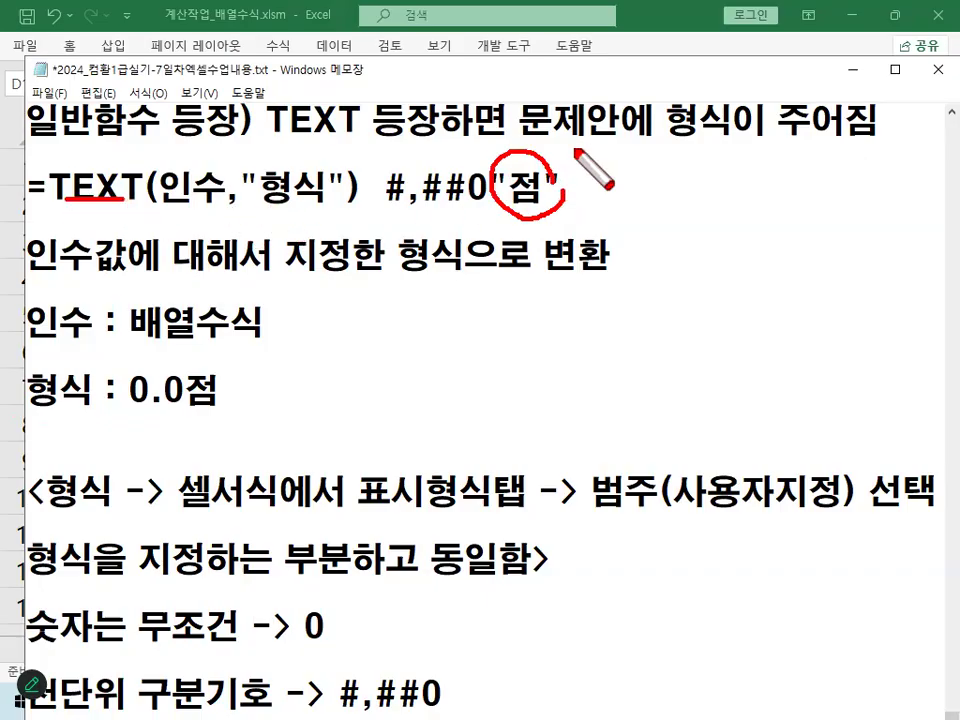
pyautogui.press('Escape')
pyautogui.click(492, 189)
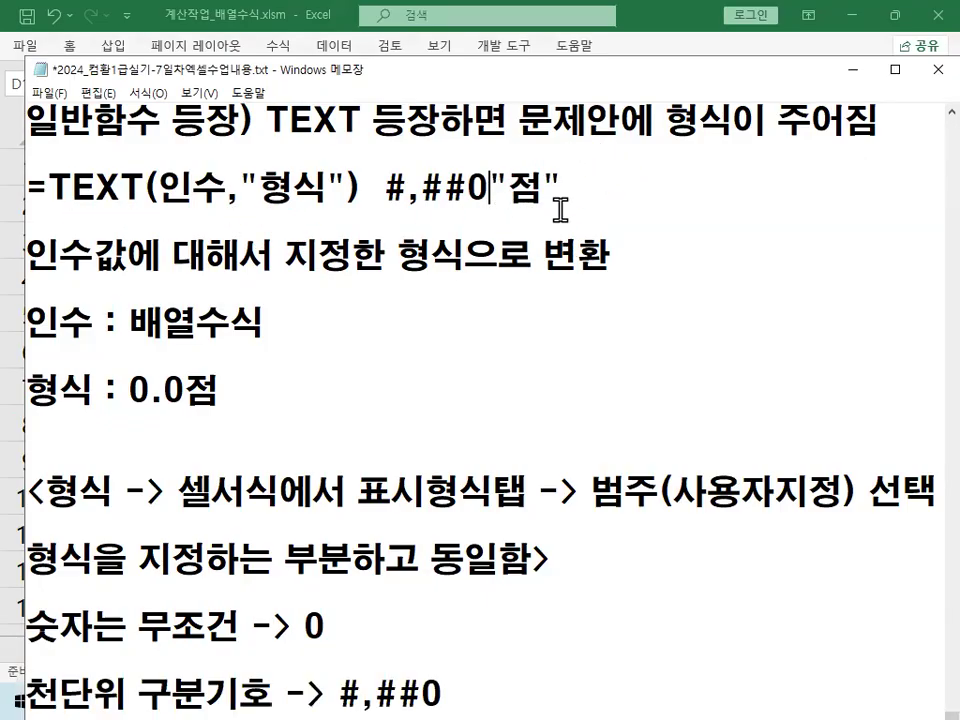
pyautogui.press('Delete')
pyautogui.press('Delete')
pyautogui.write('점')
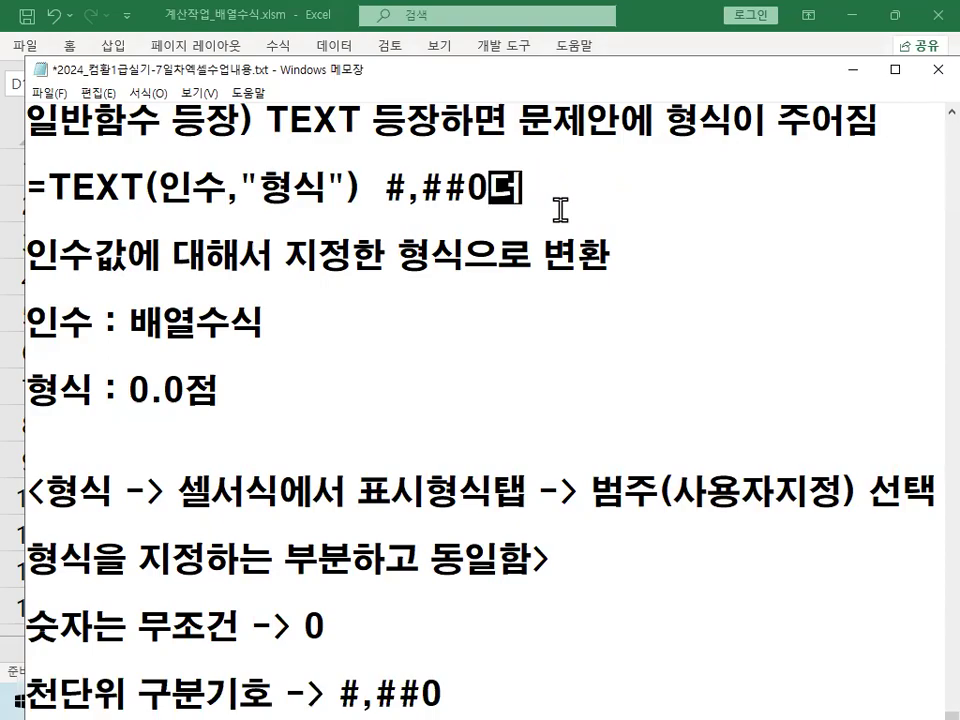
pyautogui.press('Left')
pyautogui.press('Left')
pyautogui.press('Left')
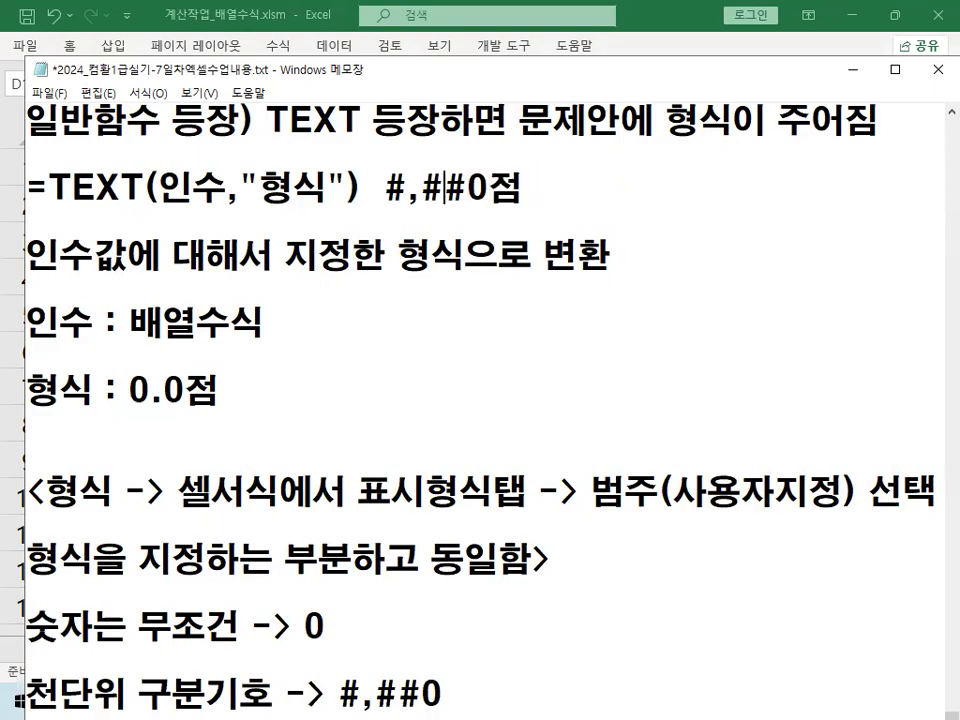
pyautogui.press('Left')
pyautogui.write('"')
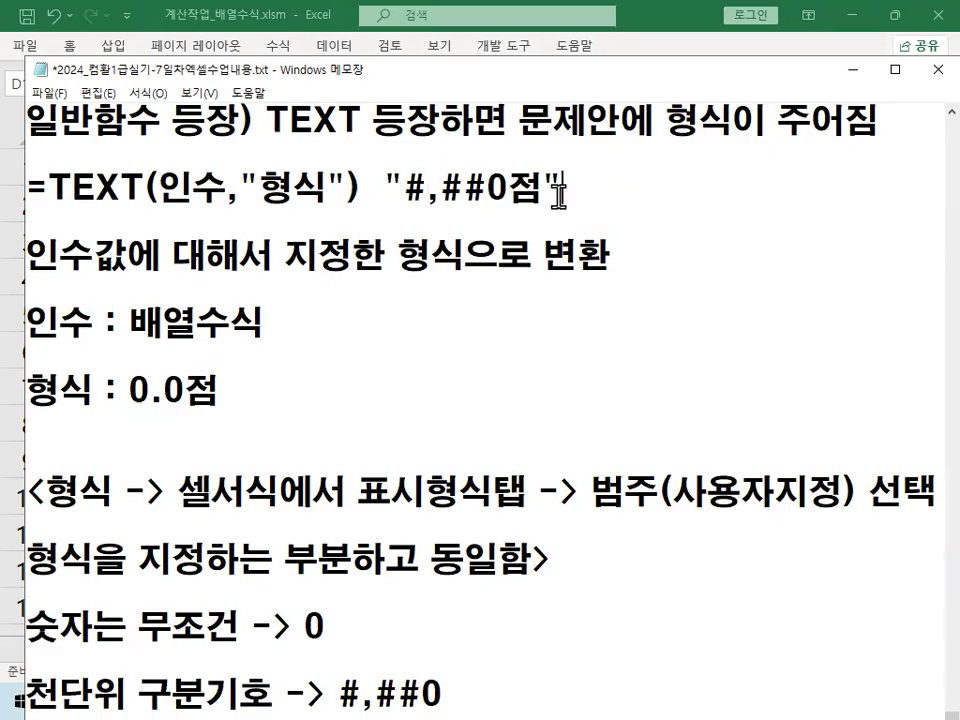
# - Mark the quotation marks and contents of the "#,##0점" example, then delete it from the TEXT syntax line
pyautogui.hotkey('ctrl', '2')
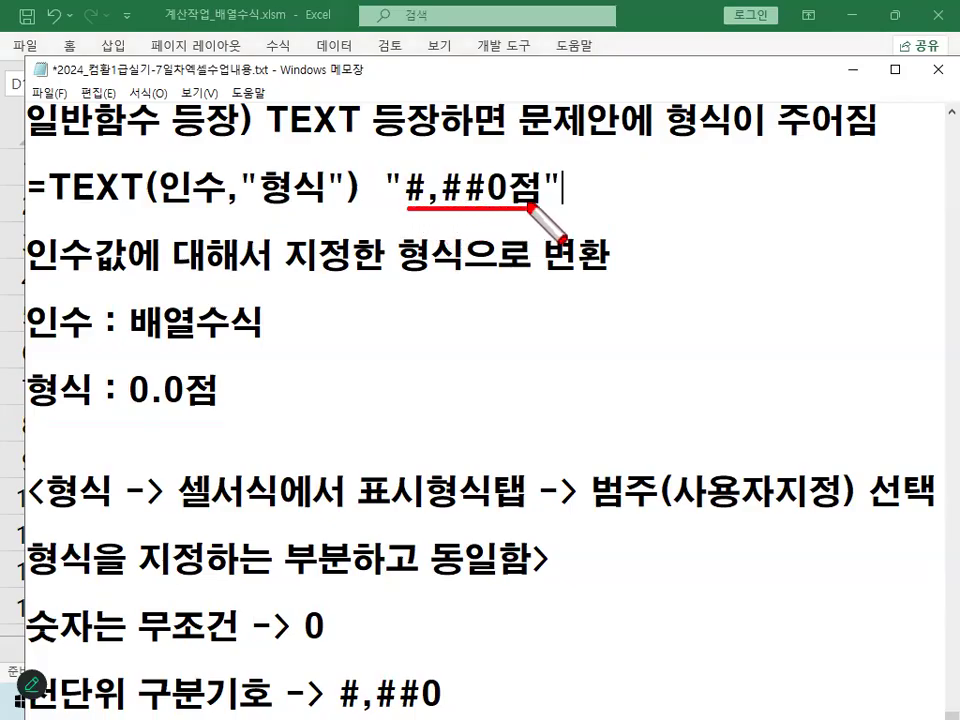
pyautogui.moveTo(398, 169)
pyautogui.mouseDown()
pyautogui.moveTo(406, 187)
pyautogui.moveTo(399, 164)
pyautogui.mouseUp()
pyautogui.moveTo(416, 208)
pyautogui.mouseDown()
pyautogui.moveTo(533, 208)
pyautogui.moveTo(559, 164)
pyautogui.mouseUp()
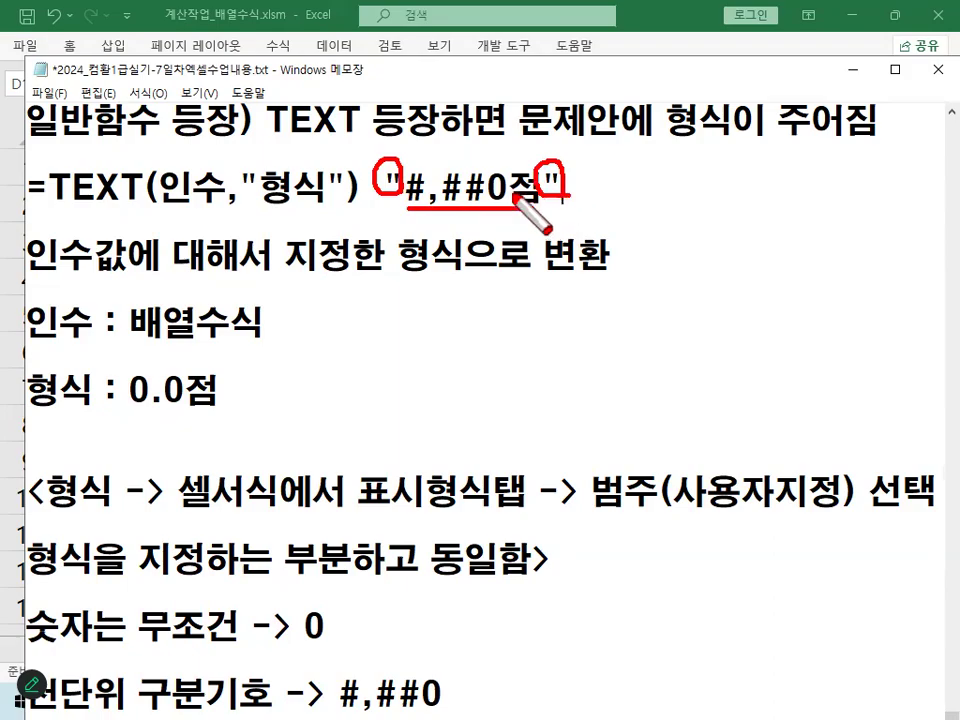
pyautogui.press('Escape')
pyautogui.moveTo(427, 188)
pyautogui.mouseDown()
pyautogui.moveTo(543, 184)
pyautogui.moveTo(366, 188)
pyautogui.mouseUp()
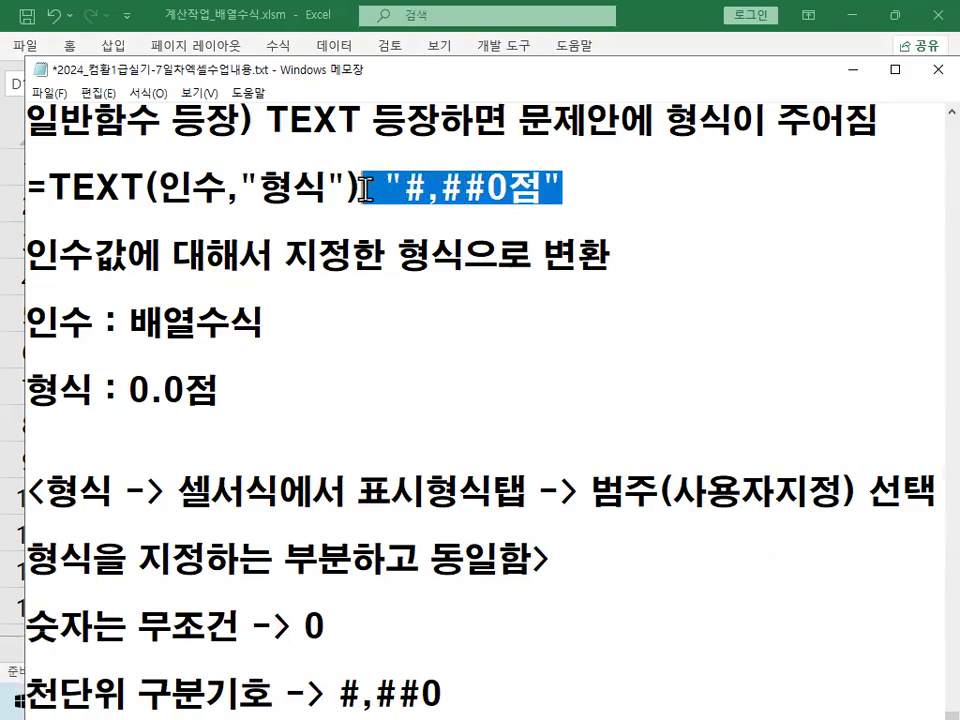
pyautogui.press('Delete')
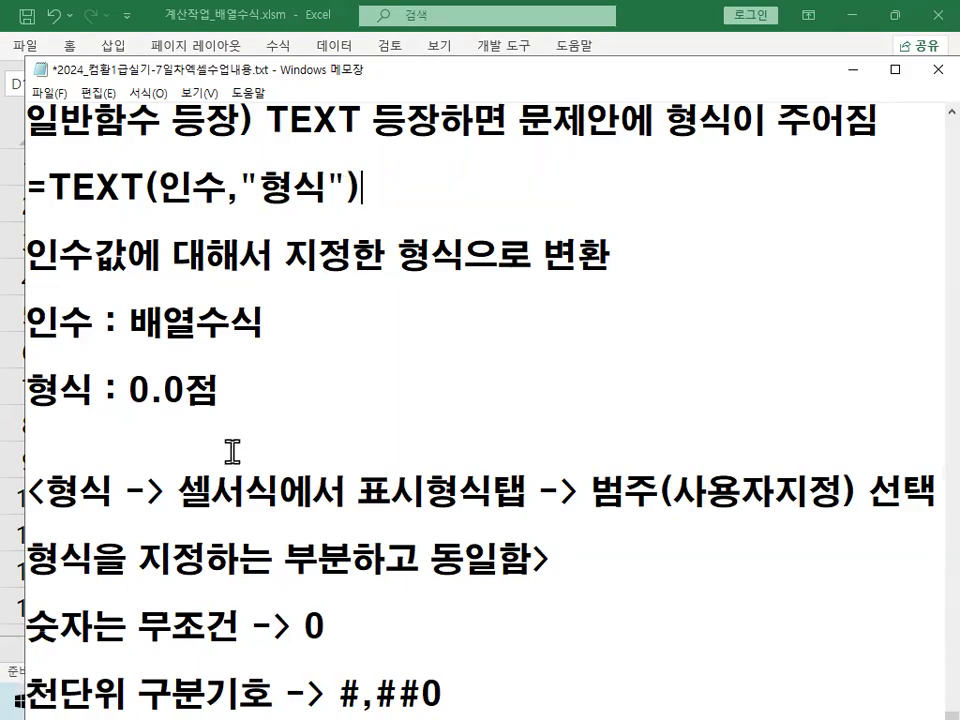
# - Review the 0.0점 format note and the 부서별 condition and 업무달성도 평균 requirement of the 유형3 problem
pyautogui.moveTo(122, 381); pyautogui.dragTo(206, 381)
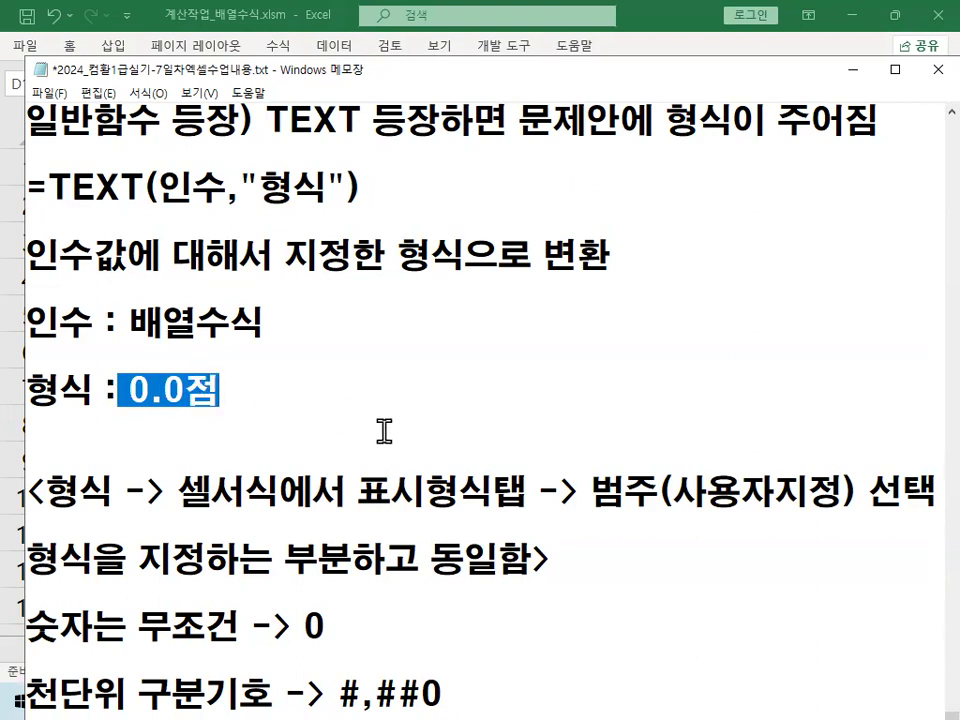
pyautogui.scroll(-1, 384, 430)
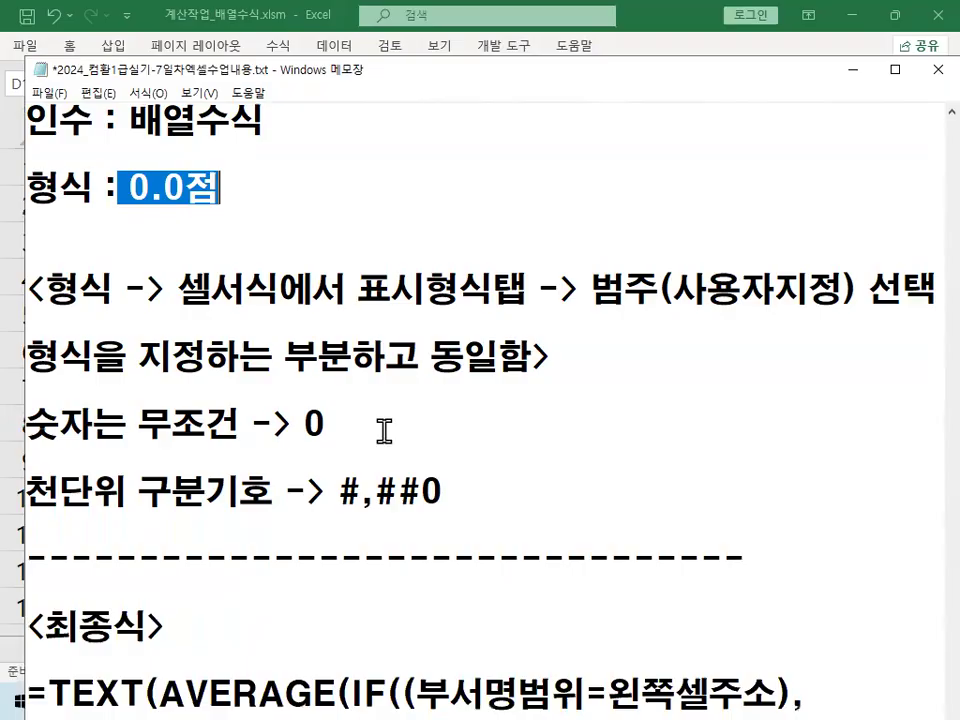
pyautogui.scroll(-1, 384, 430)
pyautogui.scroll(4, 384, 430)
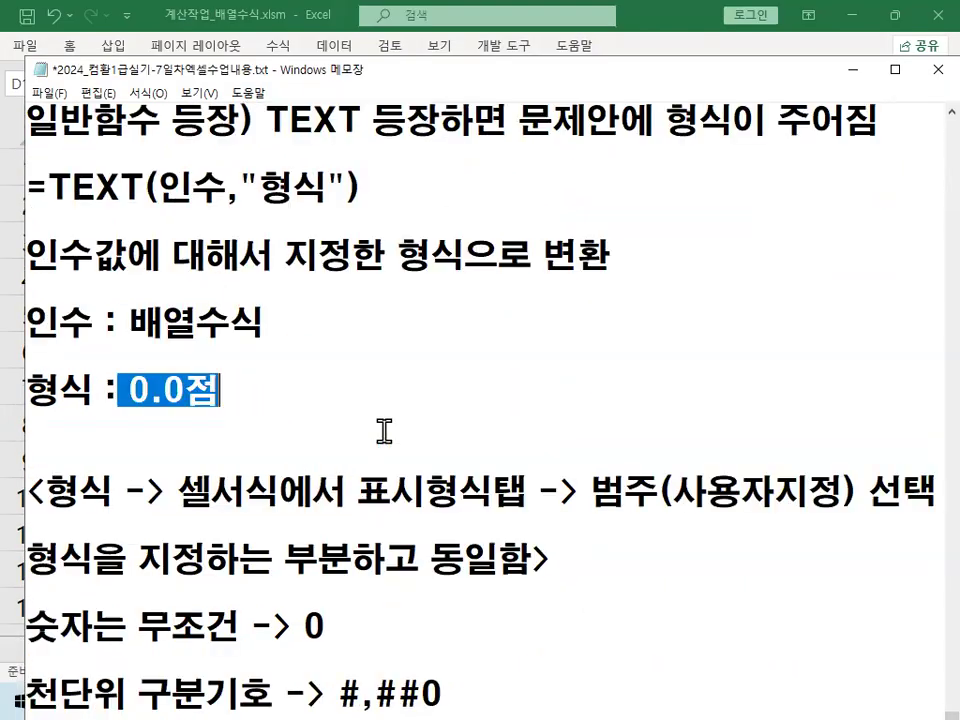
pyautogui.scroll(2, 384, 430)
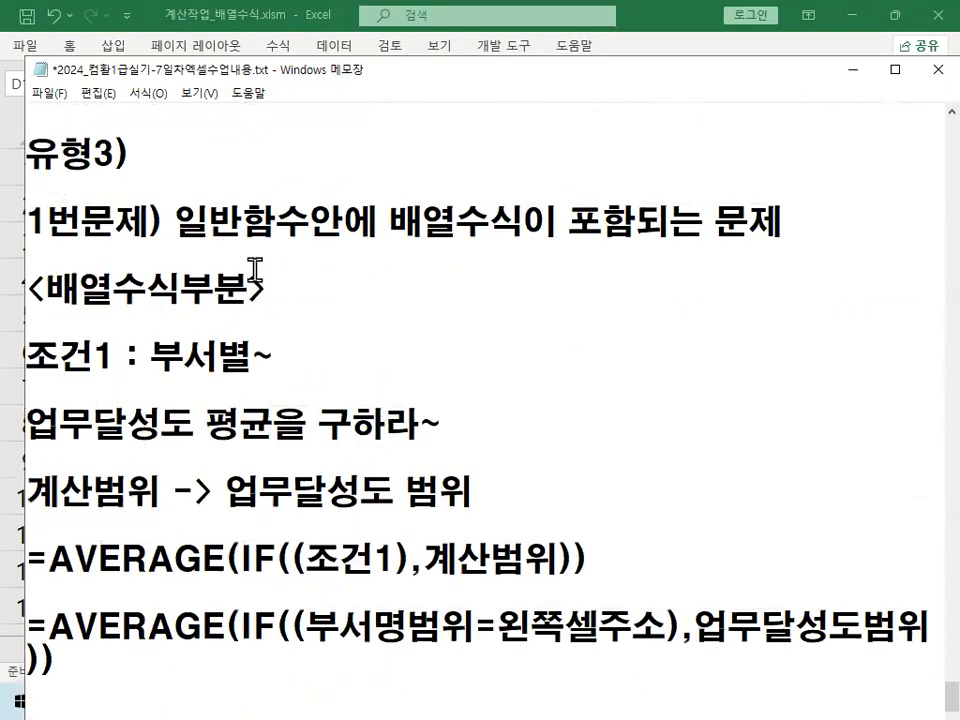
pyautogui.moveTo(146, 358); pyautogui.dragTo(296, 347)
pyautogui.moveTo(48, 430); pyautogui.dragTo(318, 425)
pyautogui.scroll(-2, 307, 412)
# - Insert seven blank lines between the general AVERAGE(IF) pattern and the filled-in AVERAGE formula
pyautogui.click(136, 287)
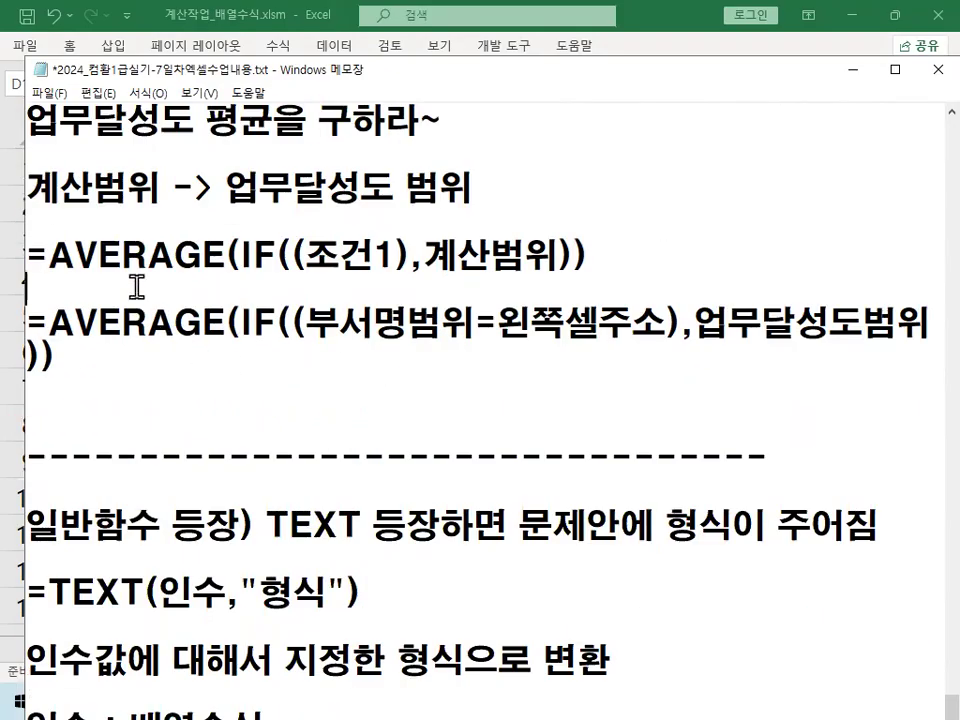
pyautogui.press('Return')
pyautogui.press('Return')
pyautogui.press('Return')
pyautogui.press('Return')
pyautogui.press('Return')
pyautogui.press('Return')
pyautogui.press('Return')
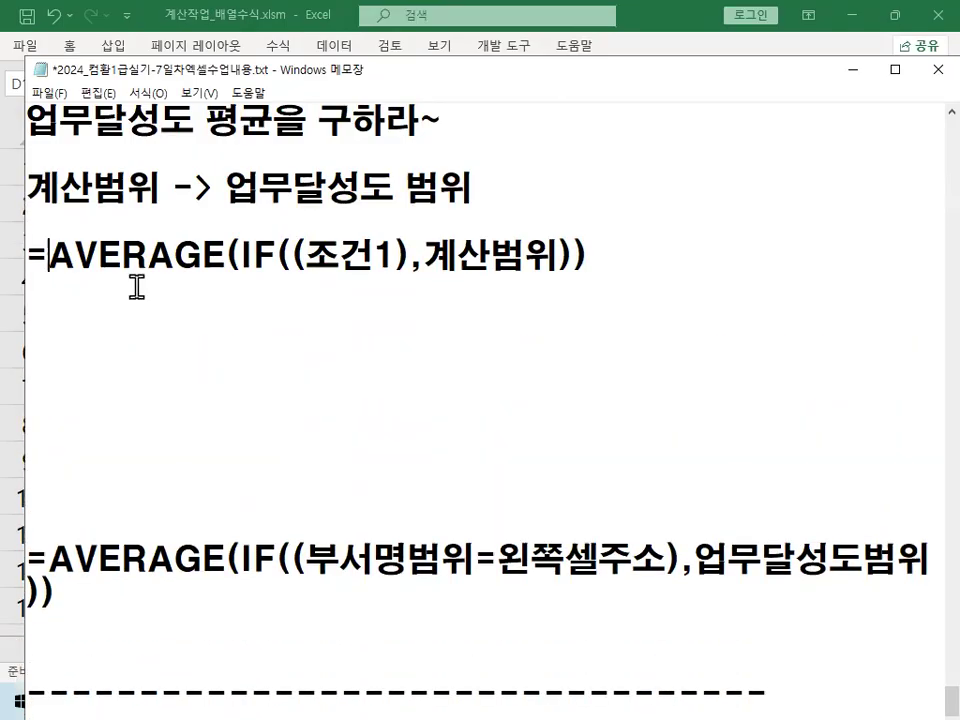
# - Replace AVERAGE with 함수명 in the general pattern so it reads =함수명(IF((조건1),계산범위))
pyautogui.click(49, 256)
pyautogui.write('함수명')
pyautogui.press('Delete')
pyautogui.press('Delete')
pyautogui.press('Delete')
pyautogui.press('Delete')
pyautogui.press('Delete')
pyautogui.press('Delete')
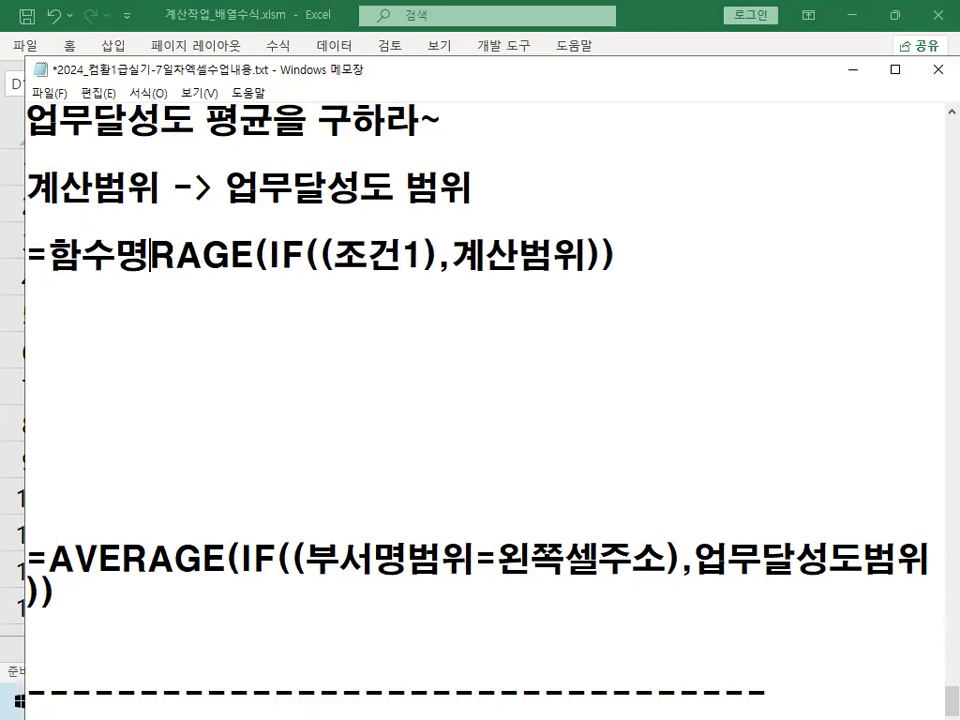
pyautogui.press('Delete')
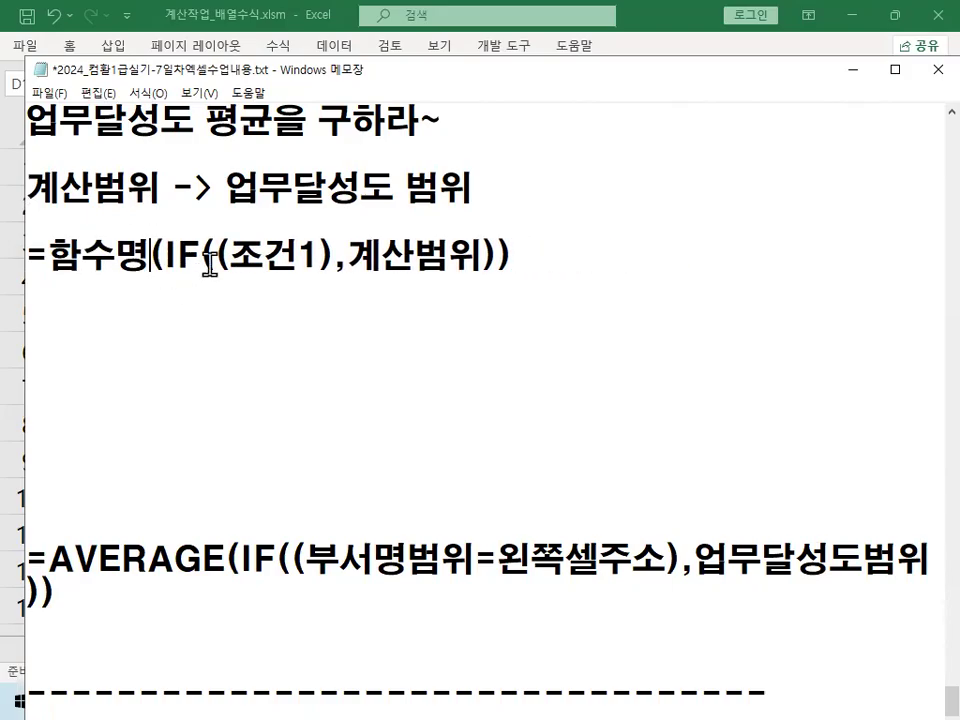
# - Examine the double parentheses, the comma and 계산범위 in the =함수명(IF((조건1),계산범위)) pattern
pyautogui.moveTo(194, 271); pyautogui.dragTo(238, 272)
pyautogui.moveTo(480, 270); pyautogui.dragTo(519, 275)
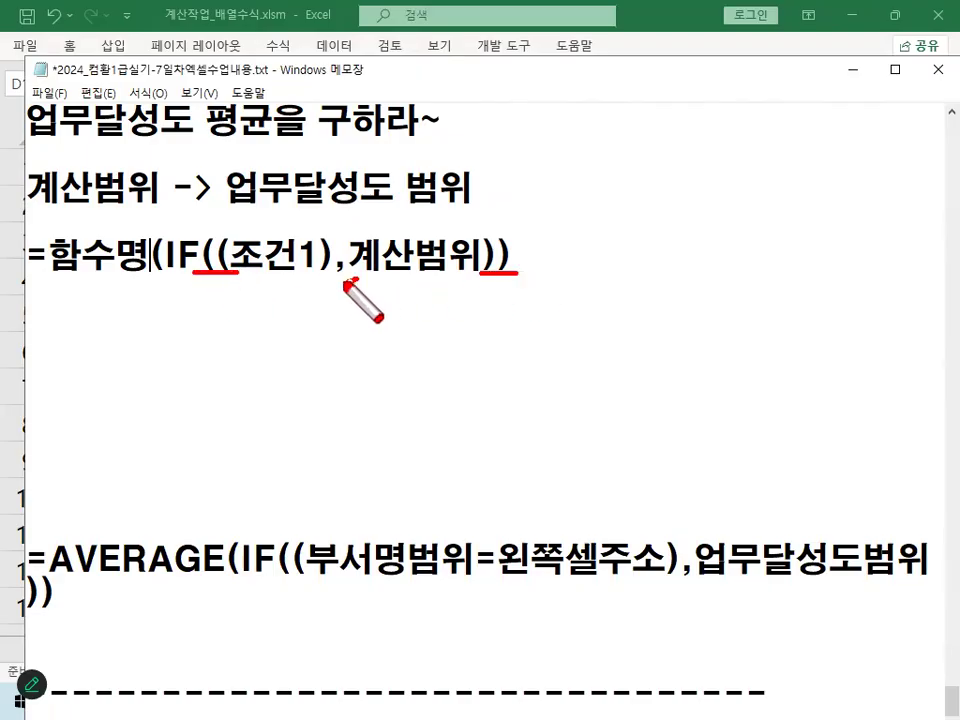
pyautogui.moveTo(330, 252); pyautogui.dragTo(353, 286)
pyautogui.moveTo(54, 208)
pyautogui.mouseDown()
pyautogui.moveTo(64, 227)
pyautogui.moveTo(101, 178)
pyautogui.mouseUp()
pyautogui.press('Escape')
# - Remove the blank lines between the 함수명 pattern and the filled-in AVERAGE formula
pyautogui.click(86, 306)
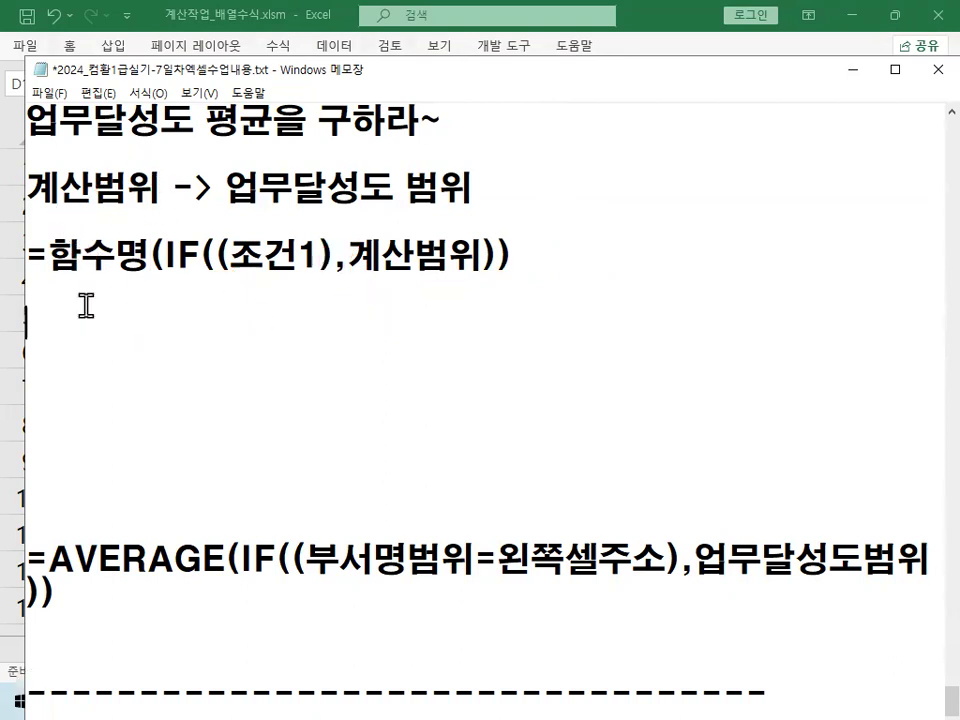
pyautogui.press('Return')
pyautogui.press('Return')
pyautogui.press('Return')
pyautogui.press('Return')
pyautogui.press('Delete')
pyautogui.press('Delete')
pyautogui.press('Delete')
pyautogui.press('Delete')
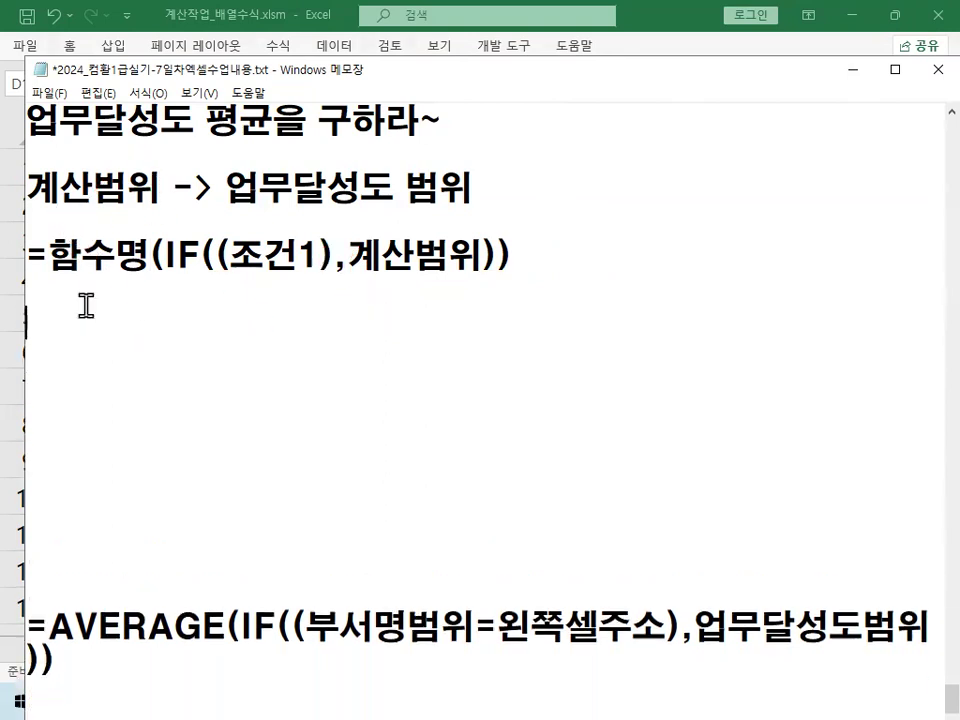
pyautogui.press('Delete')
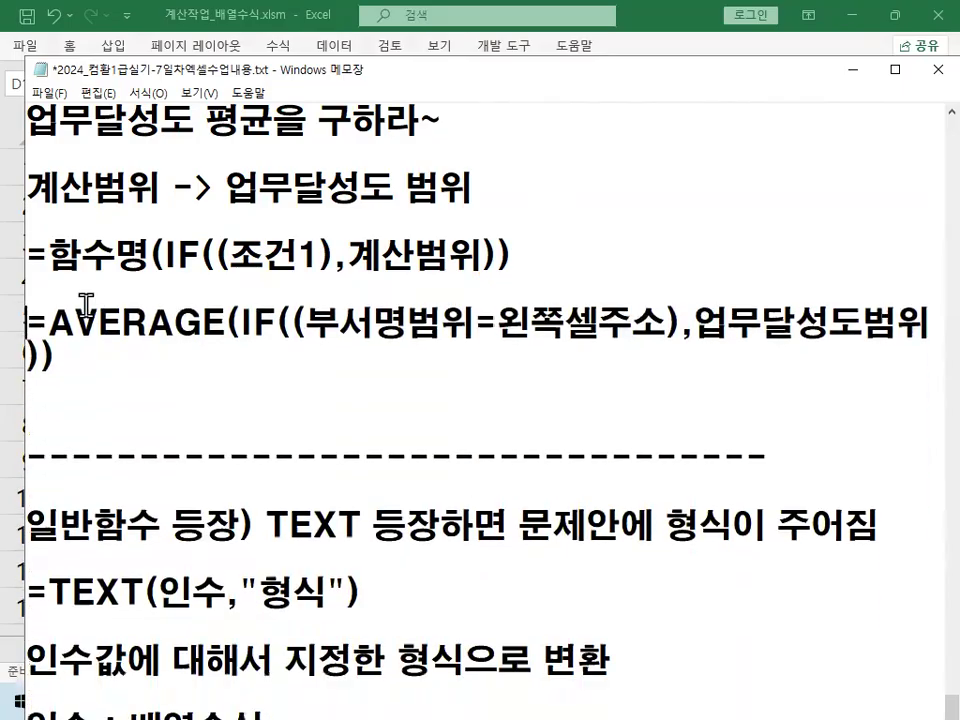
# - Insert five blank lines between the filled-in AVERAGE formula and the dashed separator
pyautogui.press('Return')
pyautogui.press('Return')
pyautogui.press('Return')
pyautogui.press('Return')
pyautogui.press('Return')
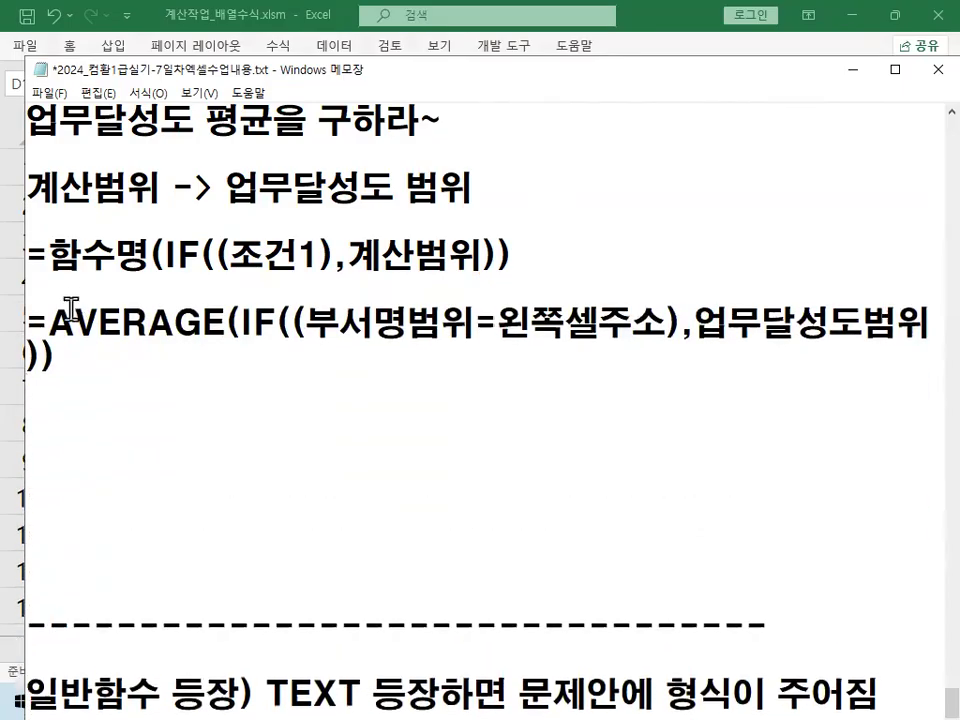
# - Match 조건1 in the 함수명 pattern with the 부서별 condition defined above it
pyautogui.moveTo(243, 270)
pyautogui.mouseDown()
pyautogui.moveTo(315, 268)
pyautogui.moveTo(277, 268)
pyautogui.mouseUp()
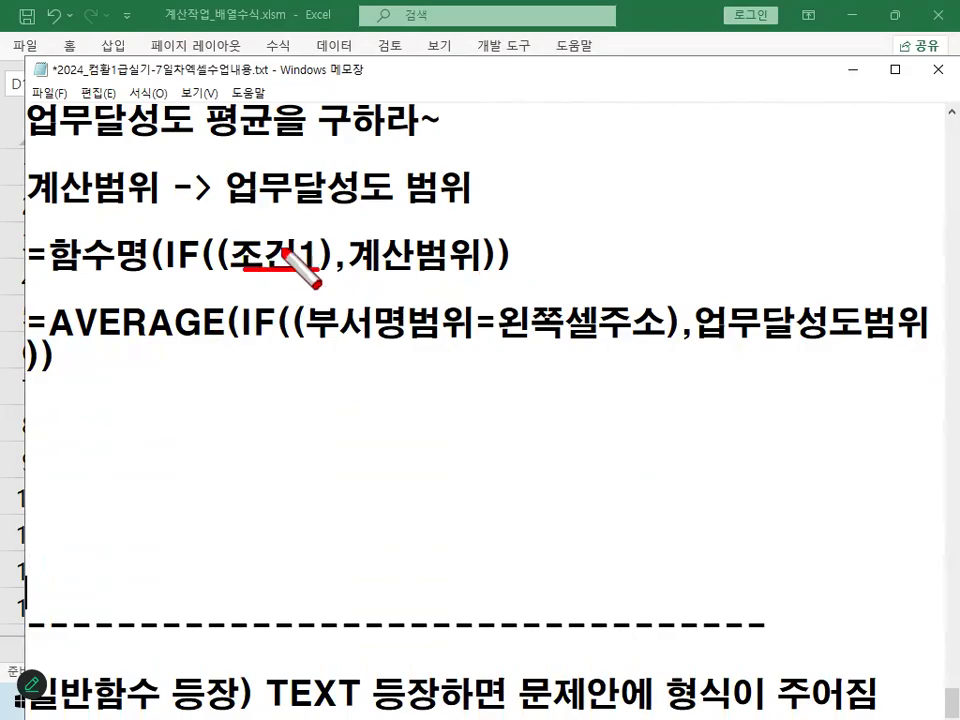
pyautogui.press('Escape')
pyautogui.scroll(1, 283, 245)
pyautogui.keyDown('shift'); pyautogui.click(270, 153); pyautogui.keyUp('shift')
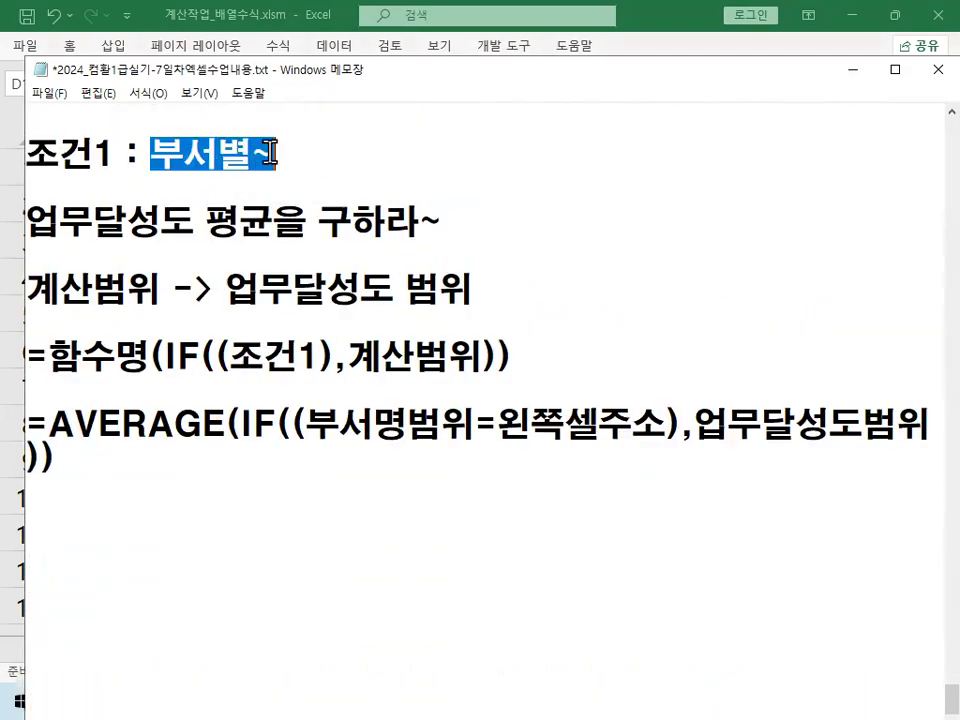
pyautogui.click(251, 425)
pyautogui.scroll(-1, 247, 427)
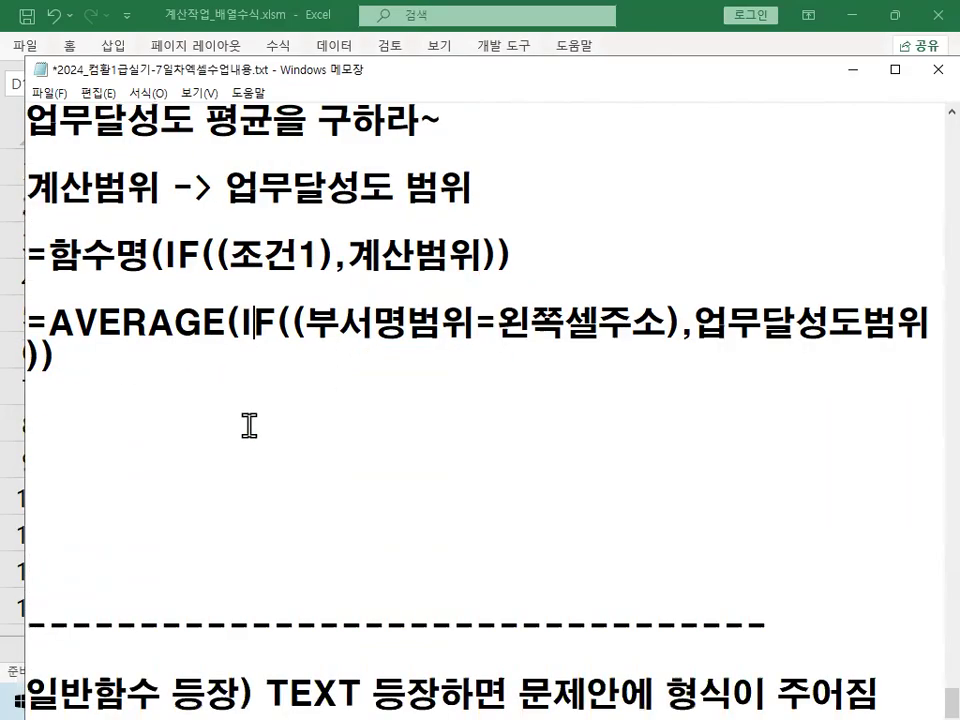
# - Examine the 부서명범위=왼쪽셀주소 condition in the AVERAGE formula, marking the range with $ and the condition's closing parenthesis
pyautogui.moveTo(276, 322); pyautogui.dragTo(471, 318)
pyautogui.hotkey('ctrl', '2')
pyautogui.moveTo(308, 340); pyautogui.dragTo(468, 340)
pyautogui.moveTo(408, 352)
pyautogui.mouseDown()
pyautogui.moveTo(383, 383)
pyautogui.moveTo(398, 397)
pyautogui.mouseUp()
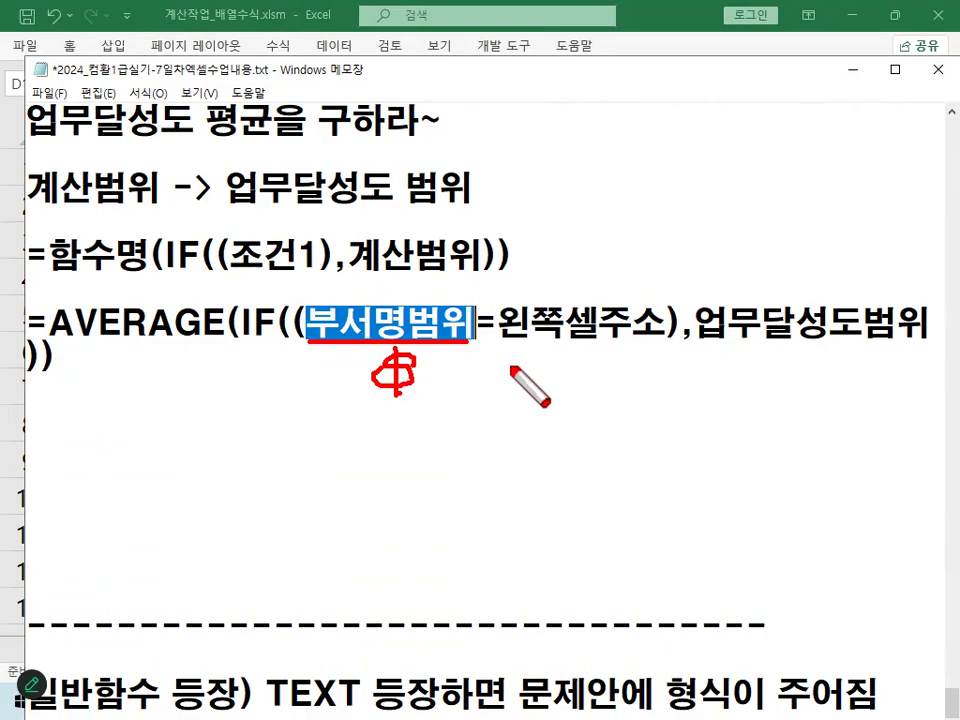
pyautogui.moveTo(500, 348); pyautogui.dragTo(636, 348)
pyautogui.moveTo(700, 370); pyautogui.dragTo(698, 485)
pyautogui.moveTo(564, 377)
pyautogui.mouseDown()
pyautogui.moveTo(600, 366)
pyautogui.moveTo(574, 388)
pyautogui.moveTo(587, 400)
pyautogui.mouseUp()
pyautogui.moveTo(578, 290)
pyautogui.mouseDown()
pyautogui.moveTo(542, 302)
pyautogui.moveTo(584, 300)
pyautogui.mouseUp()
pyautogui.press('Escape')
pyautogui.hotkey('ctrl', '2')
pyautogui.moveTo(641, 291)
pyautogui.mouseDown()
pyautogui.moveTo(666, 330)
pyautogui.moveTo(658, 358)
pyautogui.mouseUp()
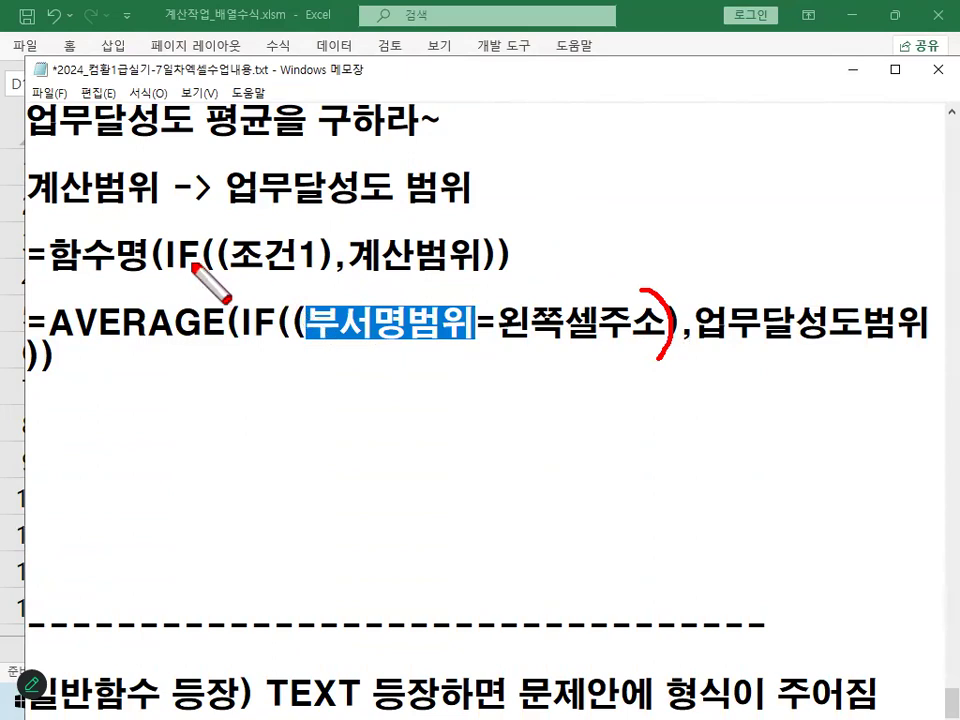
# - Match the IF, comma and 계산범위 in the 함수명 pattern with 업무달성도범위 in the AVERAGE formula, marking each part
pyautogui.moveTo(169, 276); pyautogui.dragTo(201, 277)
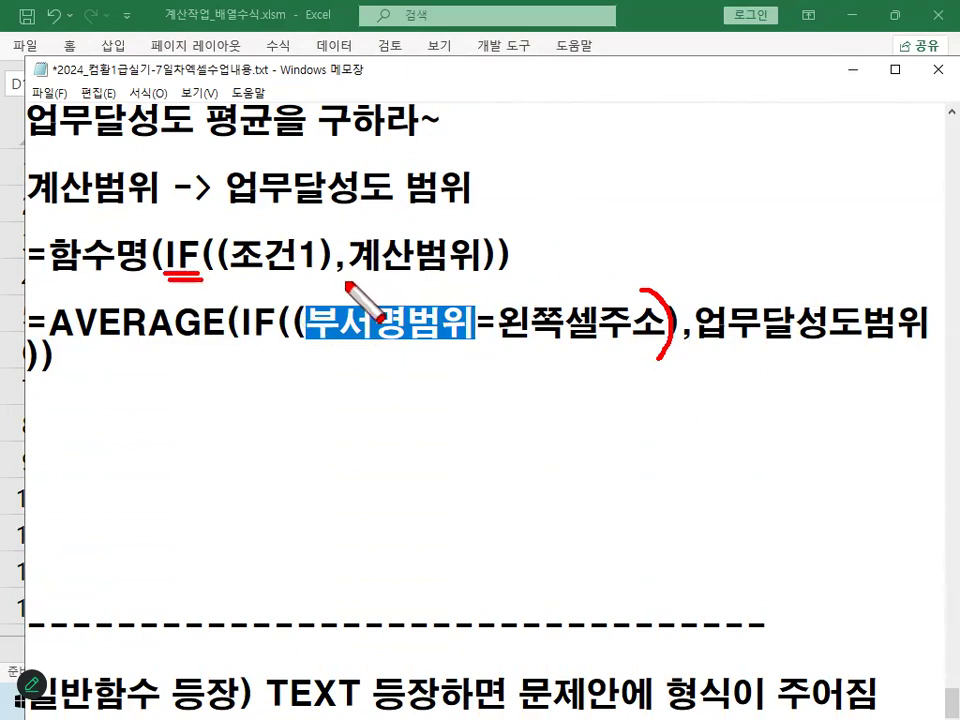
pyautogui.moveTo(334, 281); pyautogui.dragTo(348, 286)
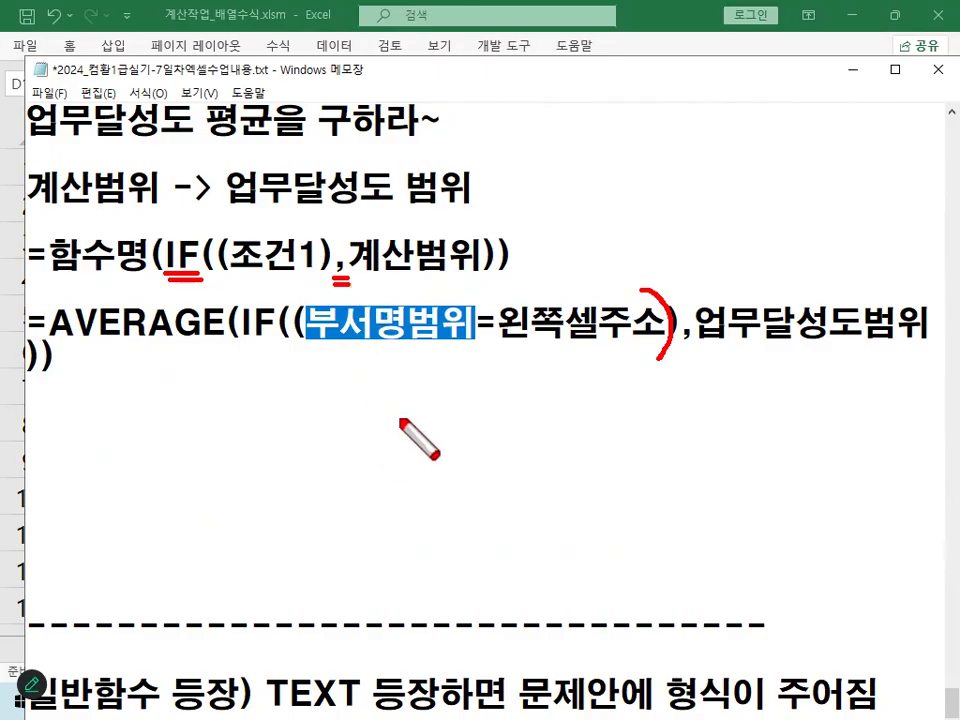
pyautogui.moveTo(690, 350); pyautogui.dragTo(677, 350)
pyautogui.moveTo(466, 262)
pyautogui.mouseDown()
pyautogui.moveTo(457, 247)
pyautogui.moveTo(490, 263)
pyautogui.mouseUp()
pyautogui.moveTo(28, 129)
pyautogui.mouseDown()
pyautogui.moveTo(200, 128)
pyautogui.moveTo(160, 98)
pyautogui.moveTo(22, 100)
pyautogui.mouseUp()
pyautogui.moveTo(697, 343); pyautogui.dragTo(920, 342)
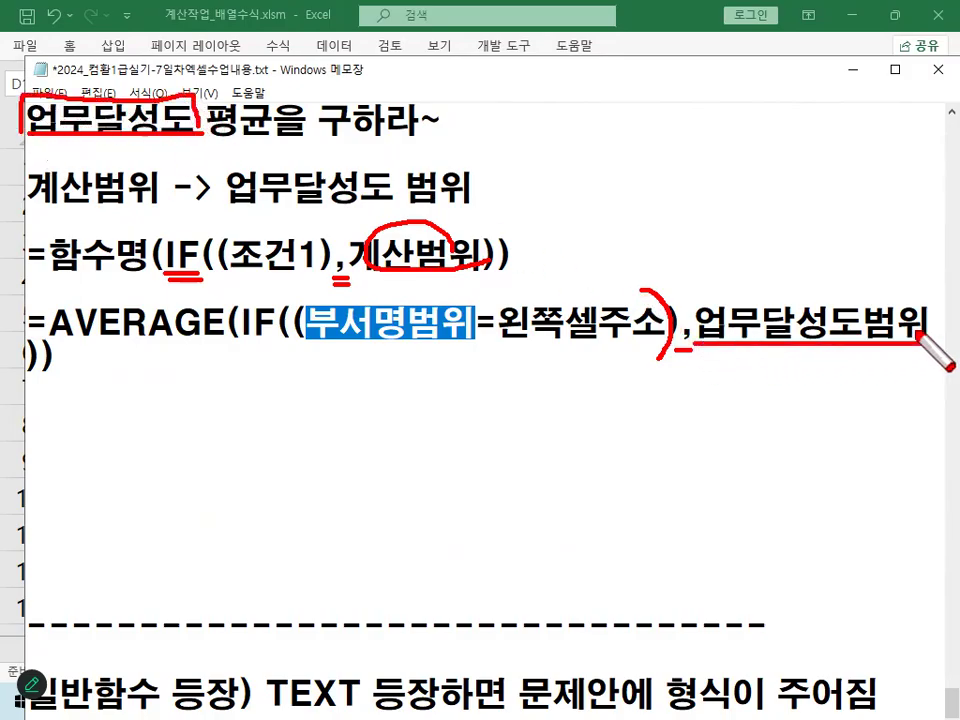
pyautogui.press('Escape')
# - Break the AVERAGE formula onto a new line before ",업무달성도범위))" and mark its paired parentheses and the whole formula
pyautogui.click(690, 331)
pyautogui.press('Return')
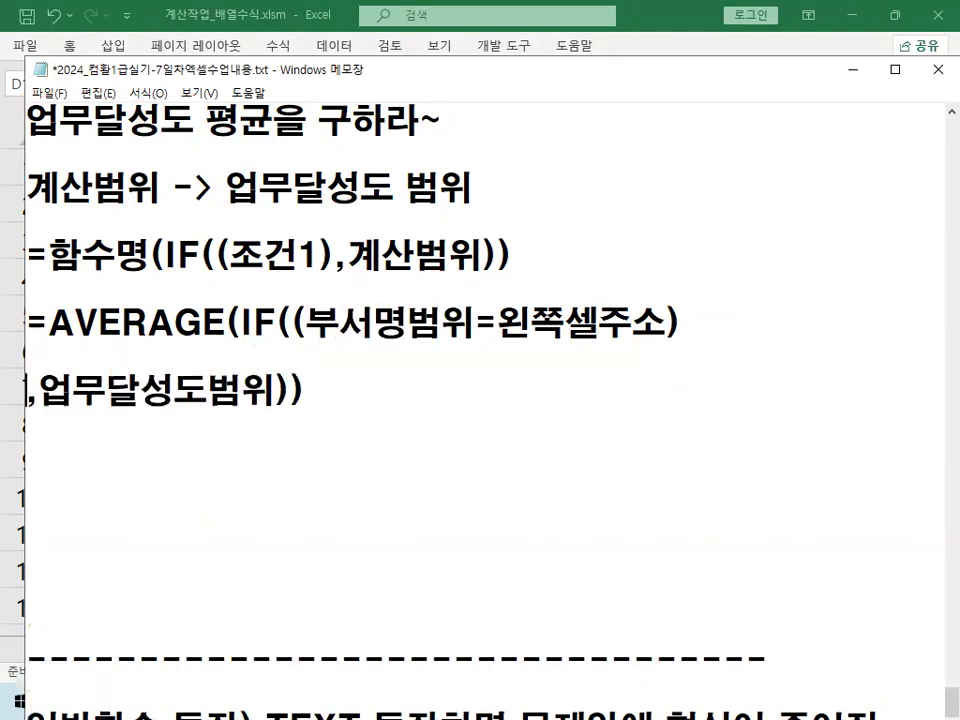
pyautogui.hotkey('ctrl', '2')
pyautogui.moveTo(308, 335)
pyautogui.mouseDown()
pyautogui.moveTo(284, 302)
pyautogui.moveTo(315, 338)
pyautogui.mouseUp()
pyautogui.moveTo(298, 410)
pyautogui.mouseDown()
pyautogui.moveTo(294, 379)
pyautogui.moveTo(309, 401)
pyautogui.mouseUp()
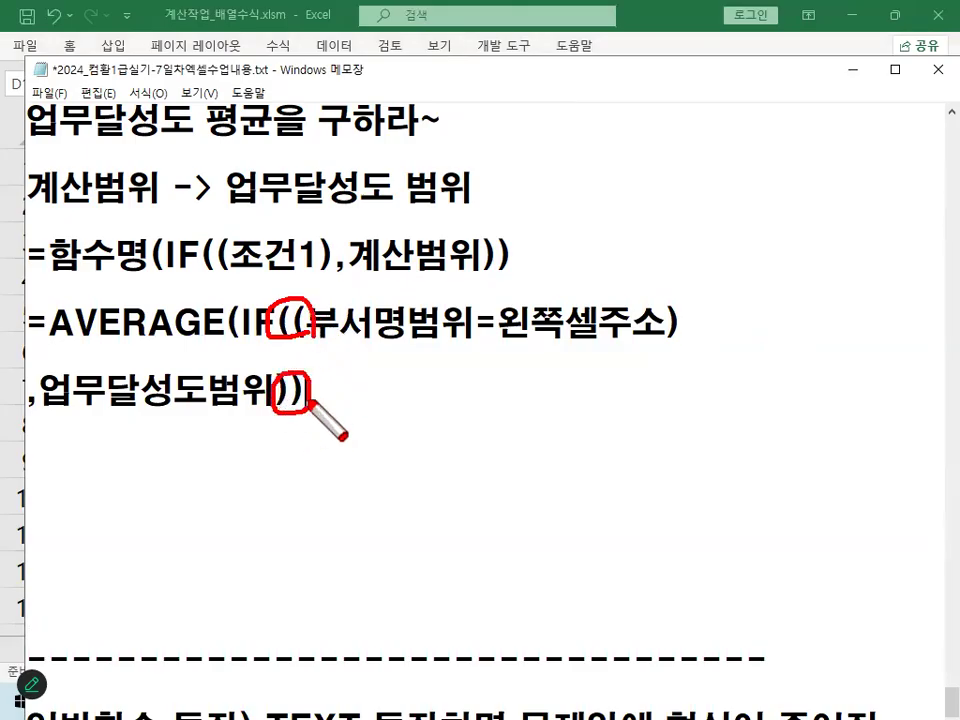
pyautogui.moveTo(17, 298)
pyautogui.mouseDown()
pyautogui.moveTo(42, 437)
pyautogui.moveTo(553, 437)
pyautogui.moveTo(709, 306)
pyautogui.moveTo(4, 318)
pyautogui.mouseUp()
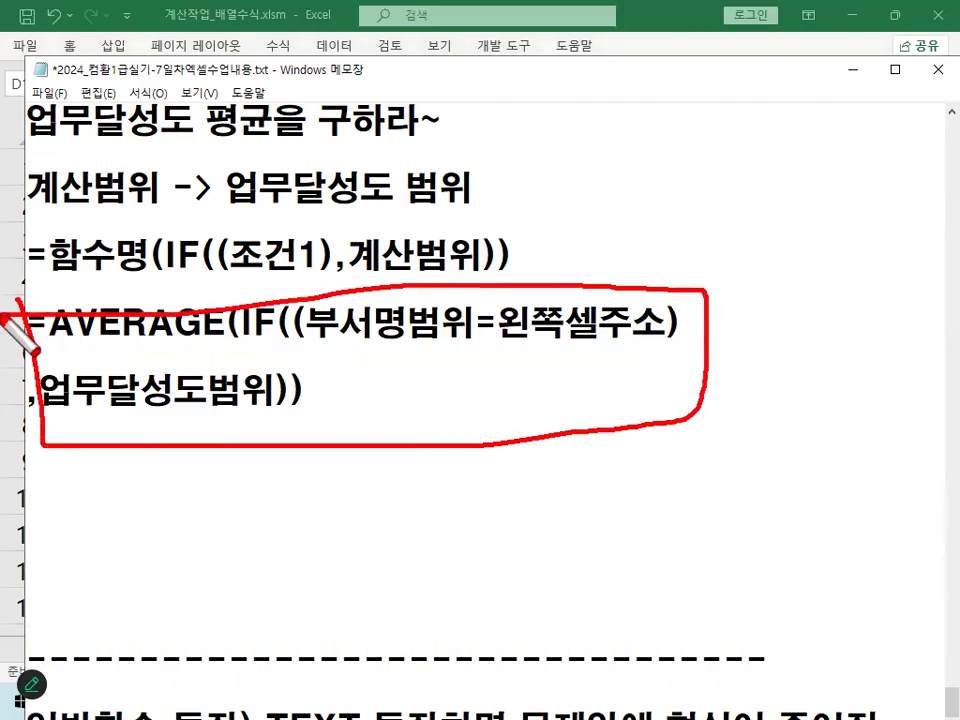
# - Remove the extra blank lines between the AVERAGE formula and the dashed separator
pyautogui.press('Delete')
pyautogui.press('Delete')
pyautogui.press('Delete')
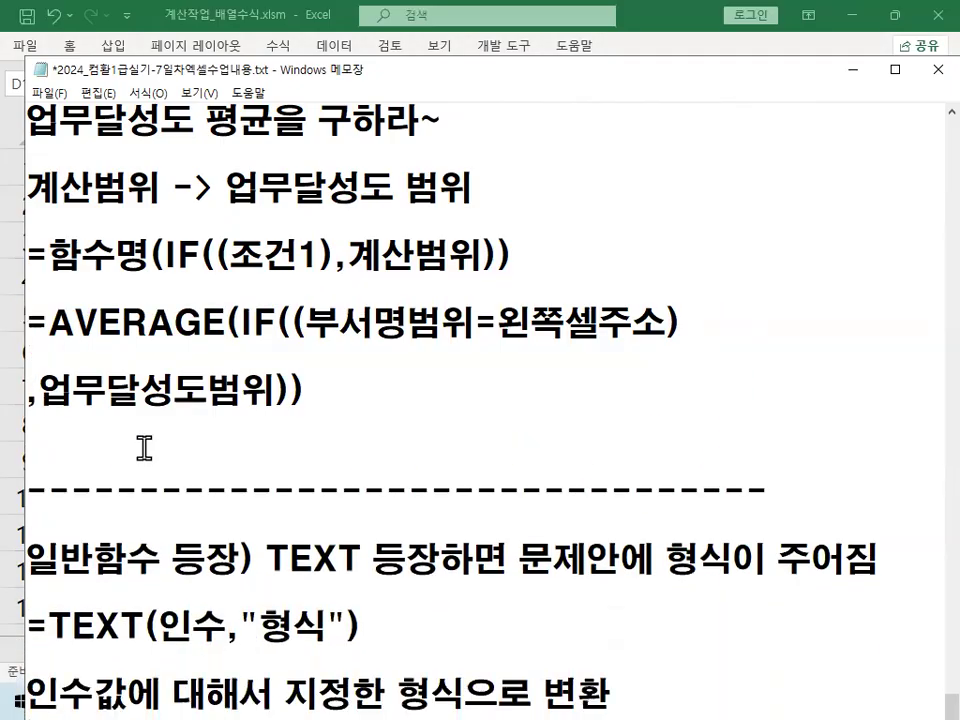
# - Insert blank lines beneath the dashed separator that follows the 최종식 formula, pushing the completed TEXT formula down
pyautogui.scroll(-4, 255, 407)
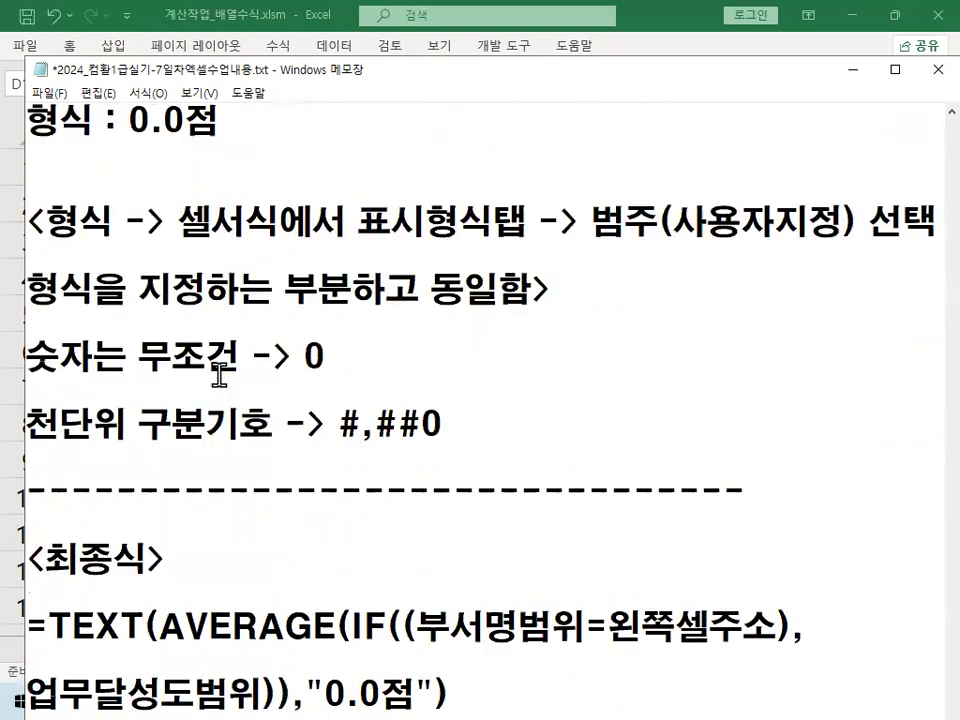
pyautogui.scroll(-1, 218, 373)
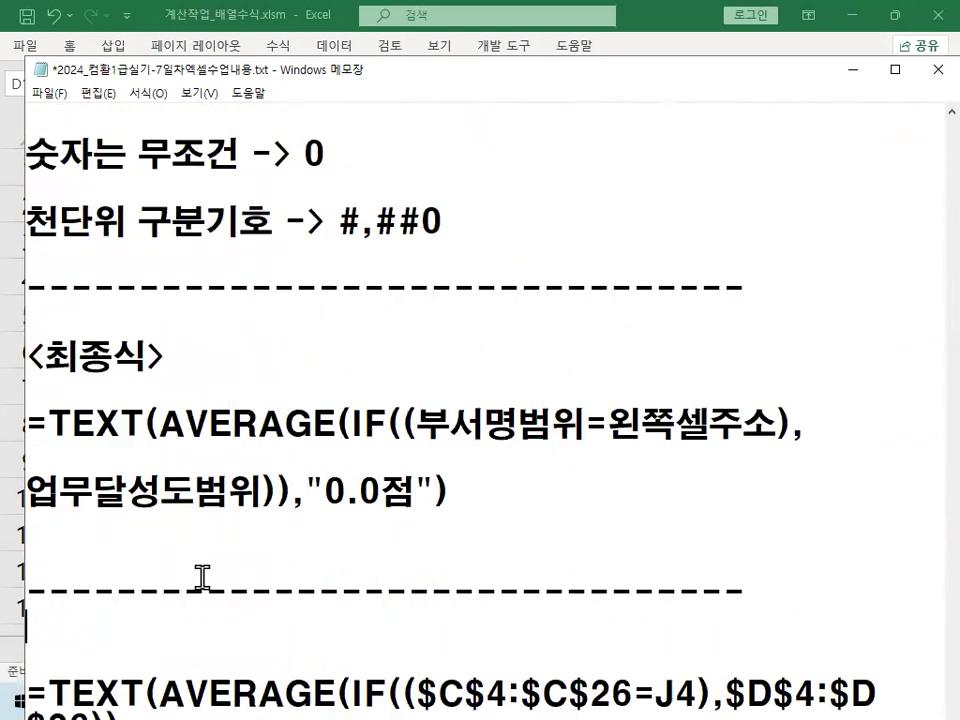
pyautogui.press('Return')
pyautogui.press('Return')
pyautogui.press('Return')
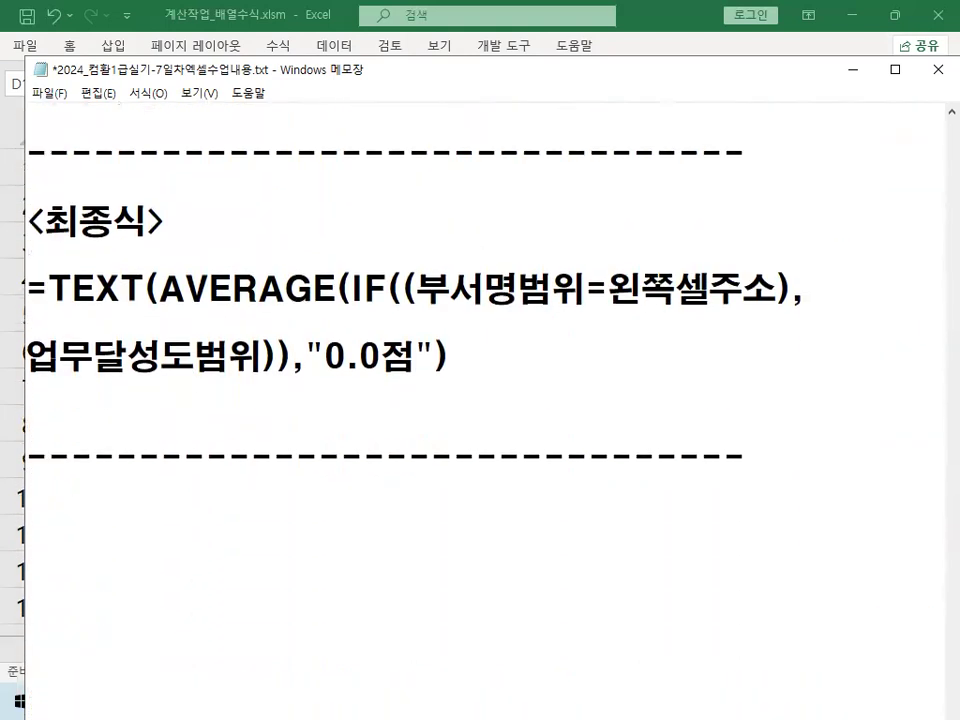
# - Examine the 최종식 formula, marking TEXT, the nested AVERAGE(IF) argument, the separating comma and the "0.0점" format
pyautogui.hotkey('ctrl', '2')
pyautogui.moveTo(158, 303); pyautogui.dragTo(766, 305)
pyautogui.moveTo(14, 382); pyautogui.dragTo(280, 383)
pyautogui.moveTo(266, 44)
pyautogui.mouseDown()
pyautogui.moveTo(328, 95)
pyautogui.moveTo(332, 220)
pyautogui.moveTo(320, 262)
pyautogui.moveTo(348, 236)
pyautogui.mouseUp()
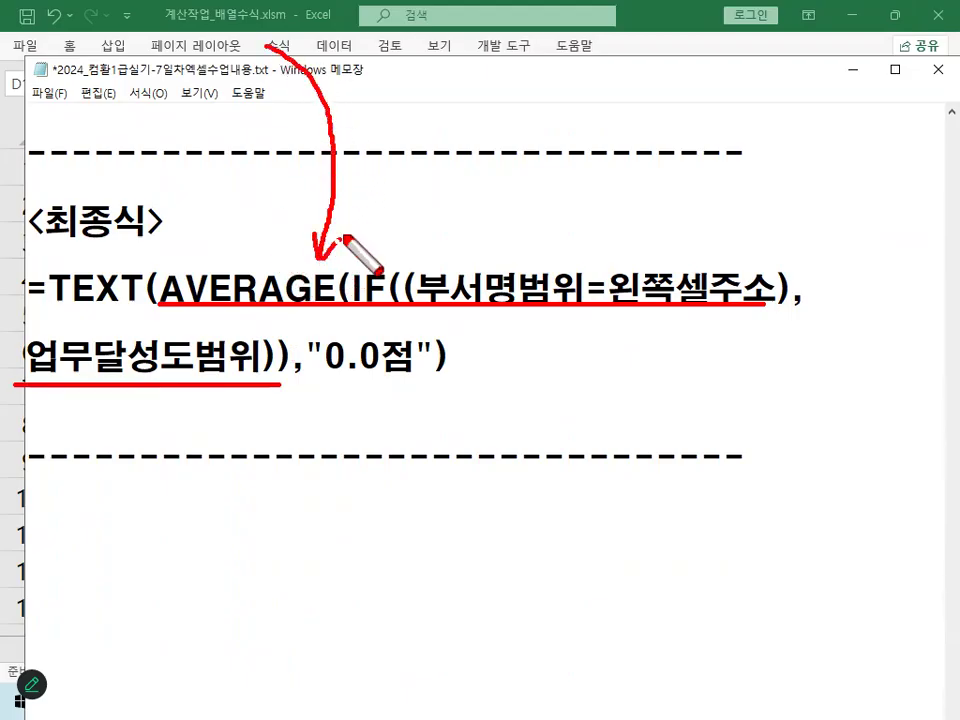
pyautogui.moveTo(45, 307); pyautogui.dragTo(123, 307)
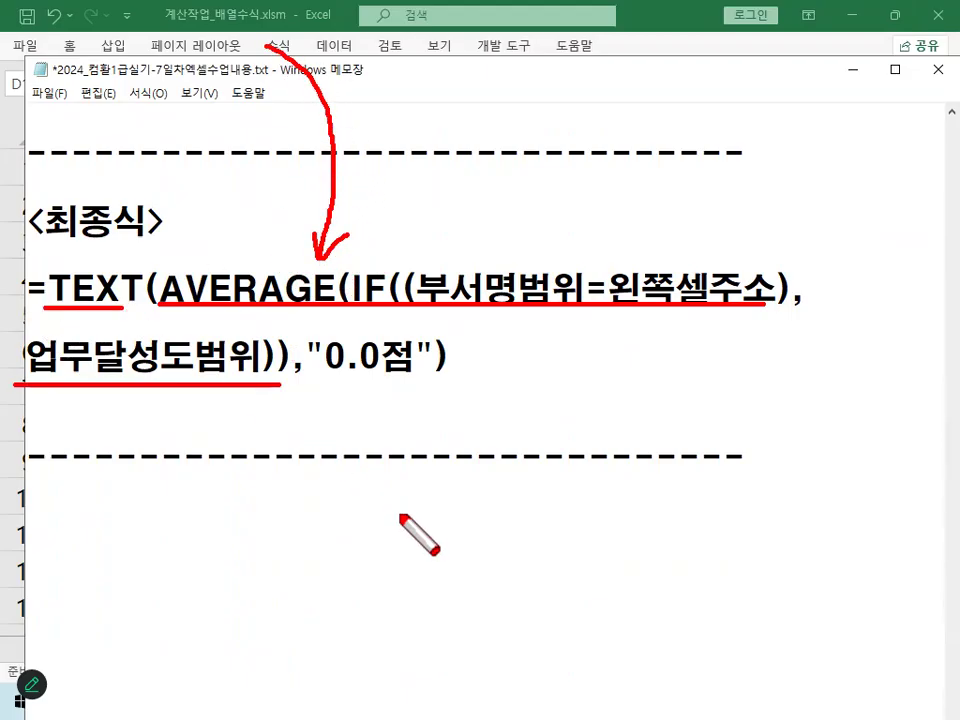
pyautogui.moveTo(563, 250); pyautogui.dragTo(612, 186)
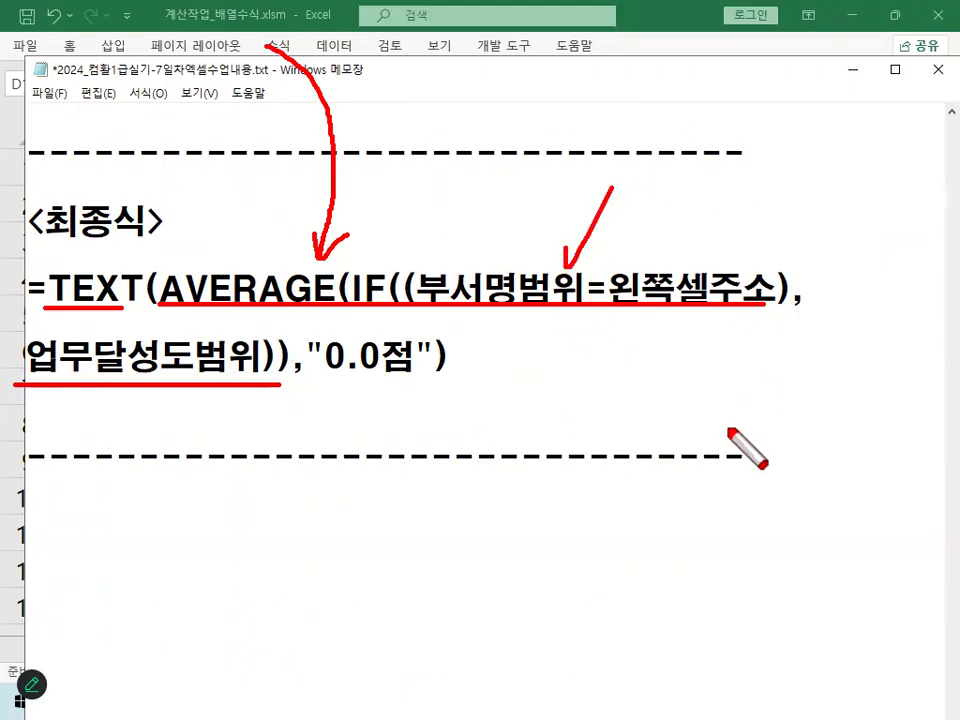
pyautogui.moveTo(284, 360)
pyautogui.mouseDown()
pyautogui.moveTo(317, 381)
pyautogui.moveTo(305, 378)
pyautogui.moveTo(412, 377)
pyautogui.mouseUp()
pyautogui.moveTo(411, 305); pyautogui.dragTo(393, 330)
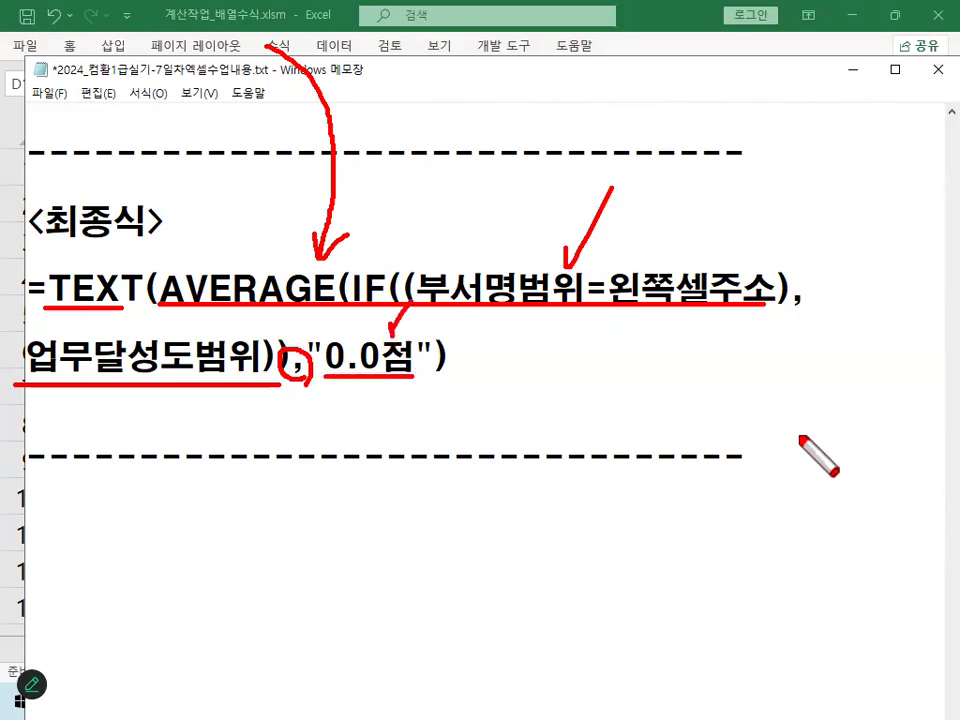
pyautogui.press('Escape')
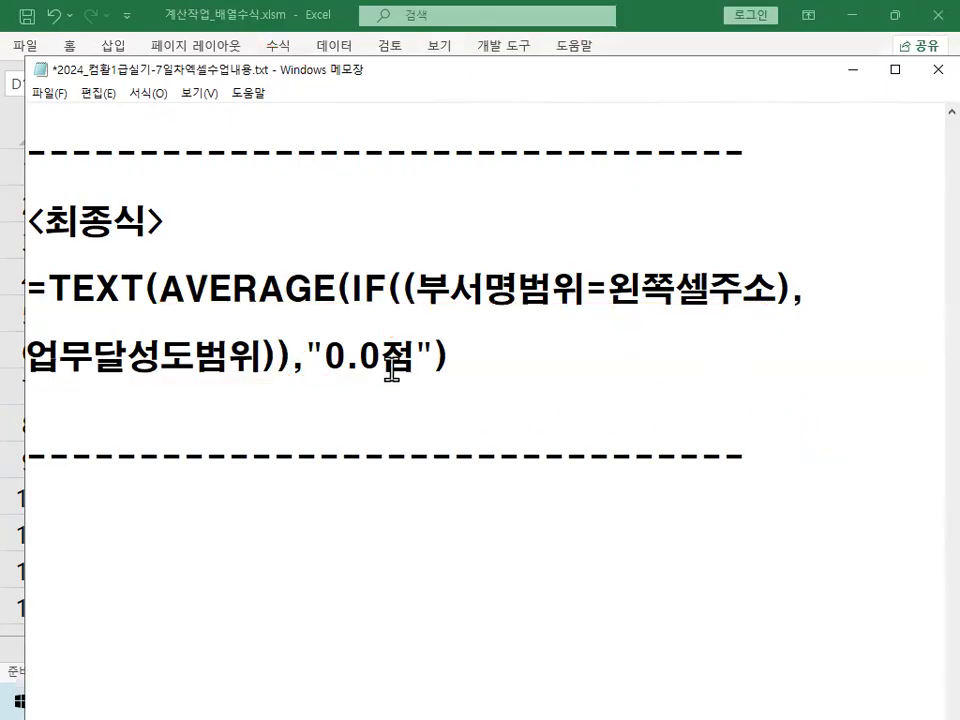
pyautogui.click(415, 343)
pyautogui.click(427, 381)
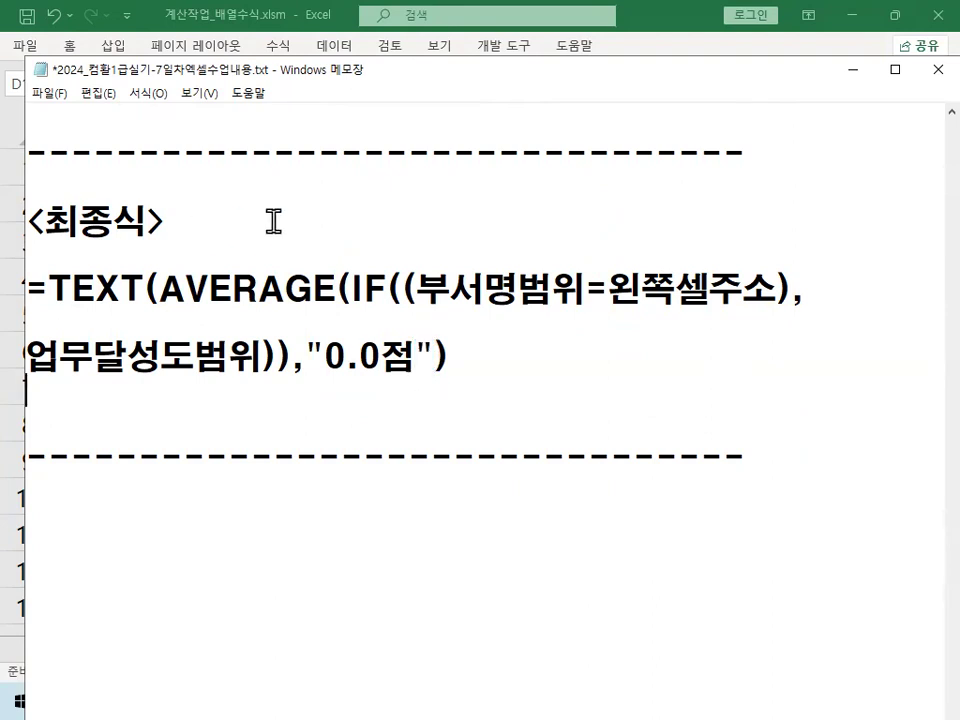
# - Switch to the Excel sheet 배열수식3 and begin the 관리부 average in K4 with =TEXT(AVERAGE(IF((
pyautogui.click(852, 76)
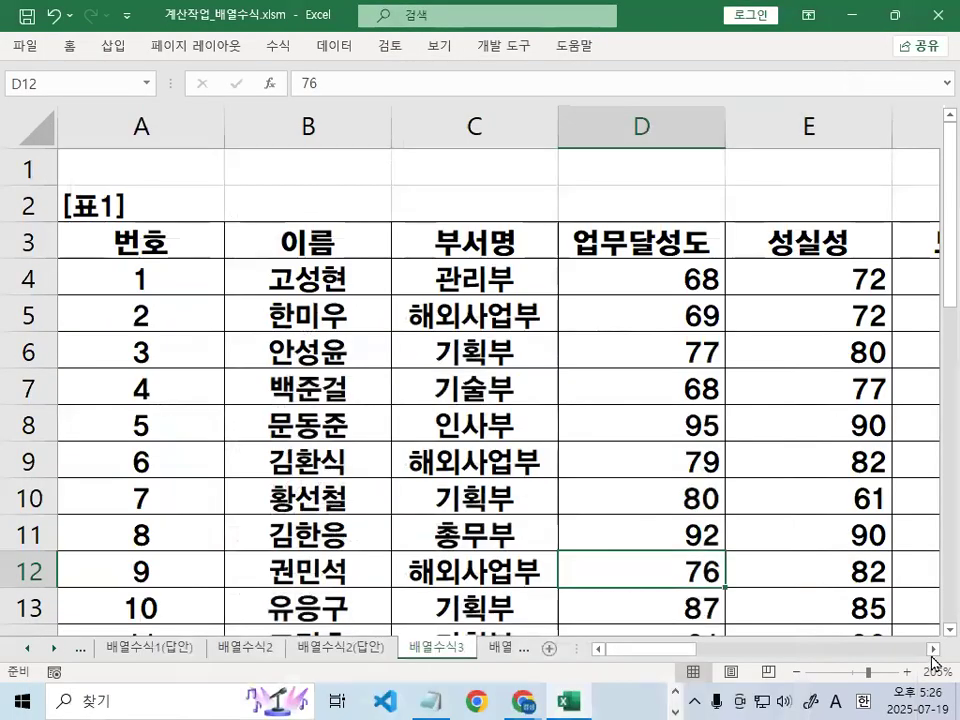
pyautogui.hscroll(7, 931, 658)
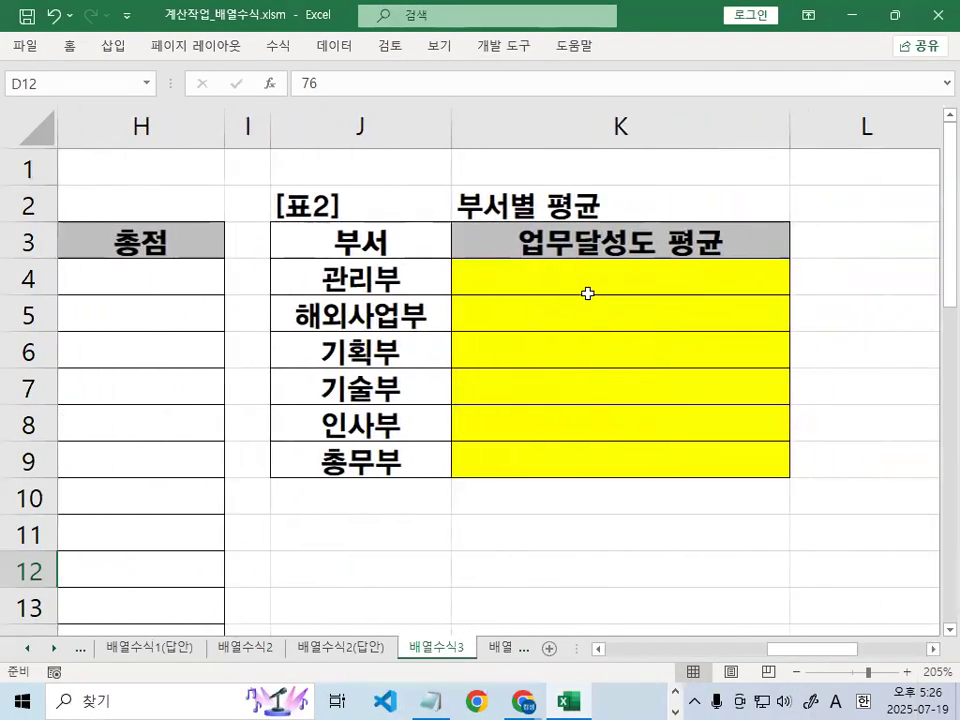
pyautogui.click(587, 273)
pyautogui.write('=TE')
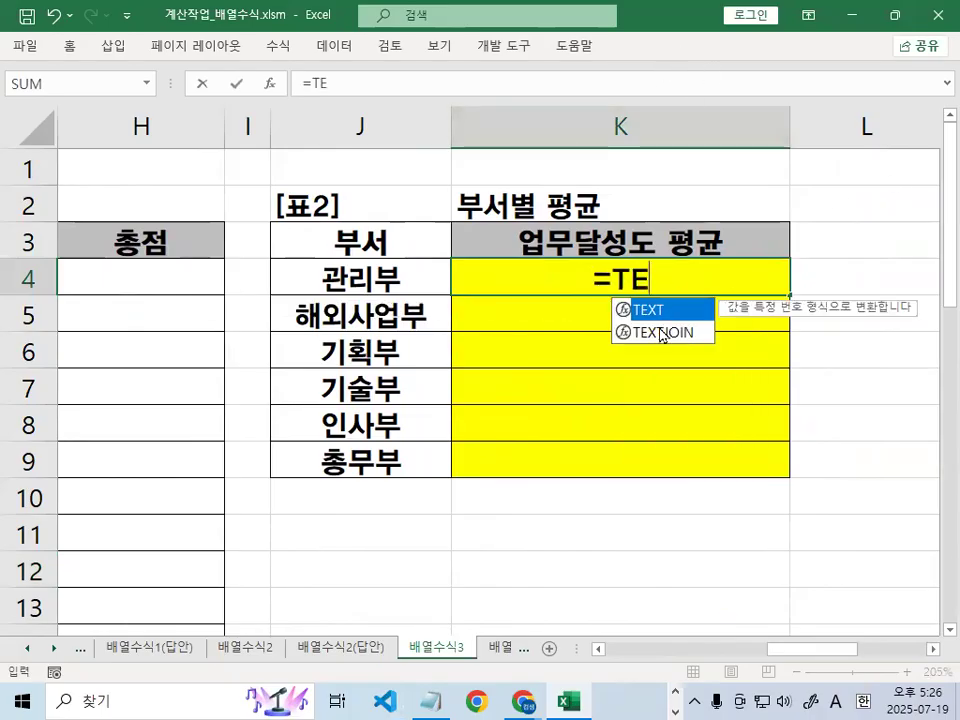
pyautogui.doubleClick(650, 312)
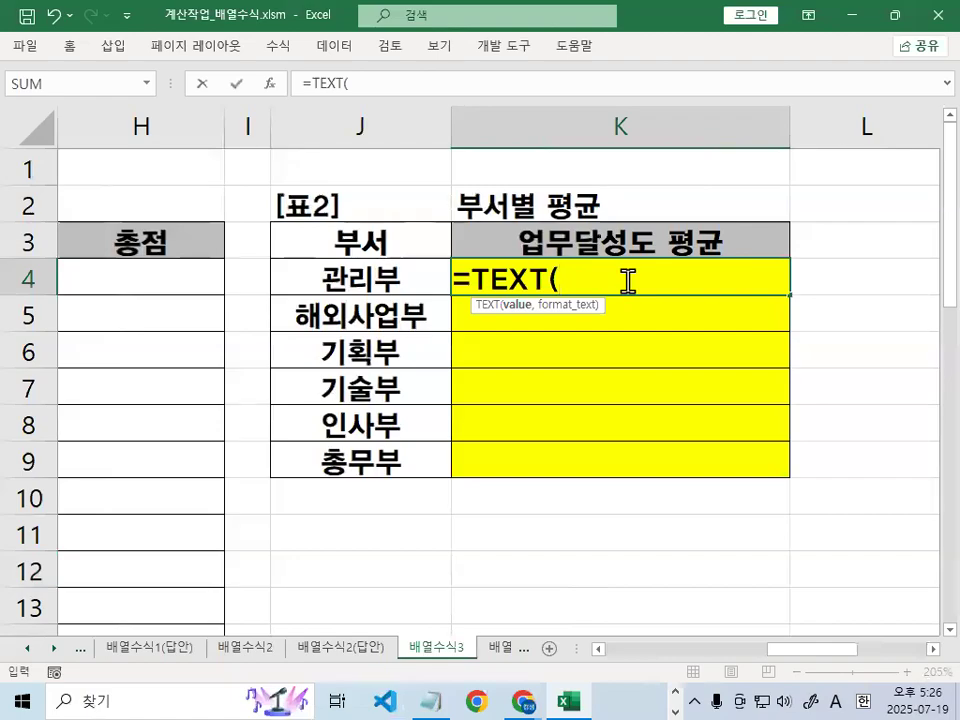
pyautogui.write('AV')
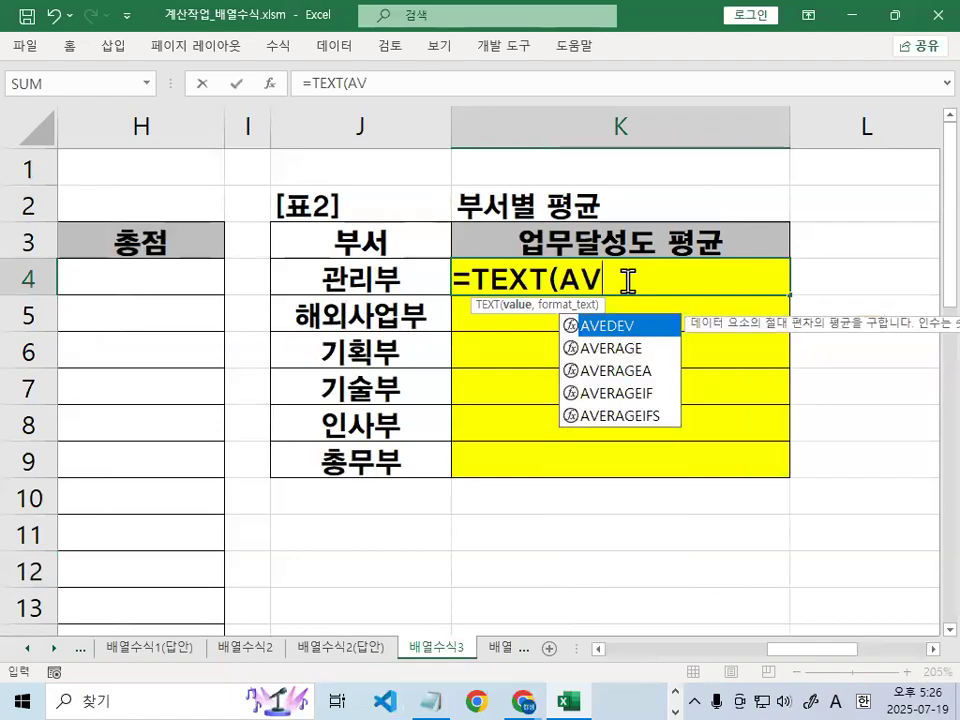
pyautogui.doubleClick(632, 348)
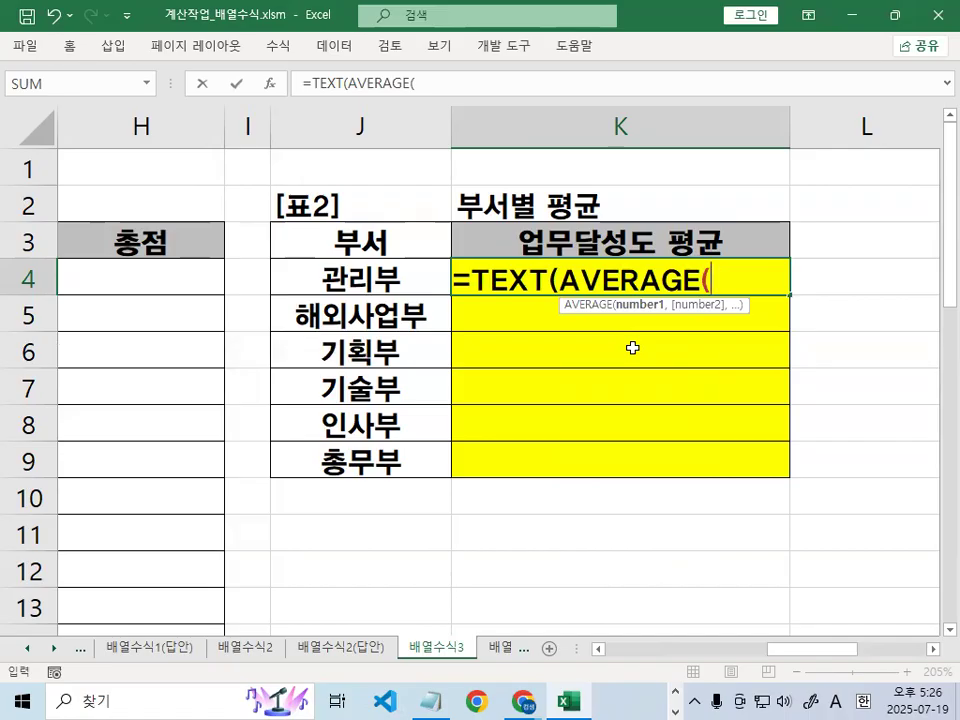
pyautogui.write('IF((')
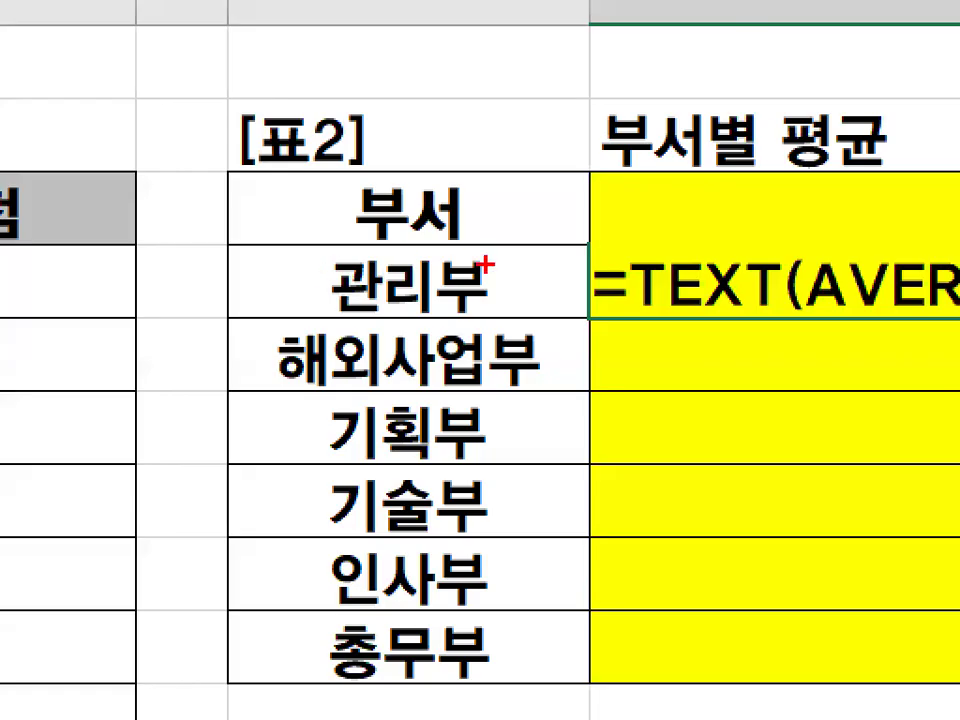
# - Add the 부서명 range C4:C26 to K4's IF condition as the absolute reference $C$4:$C$26, followed by an equals sign
pyautogui.moveTo(388, 255); pyautogui.dragTo(403, 281)
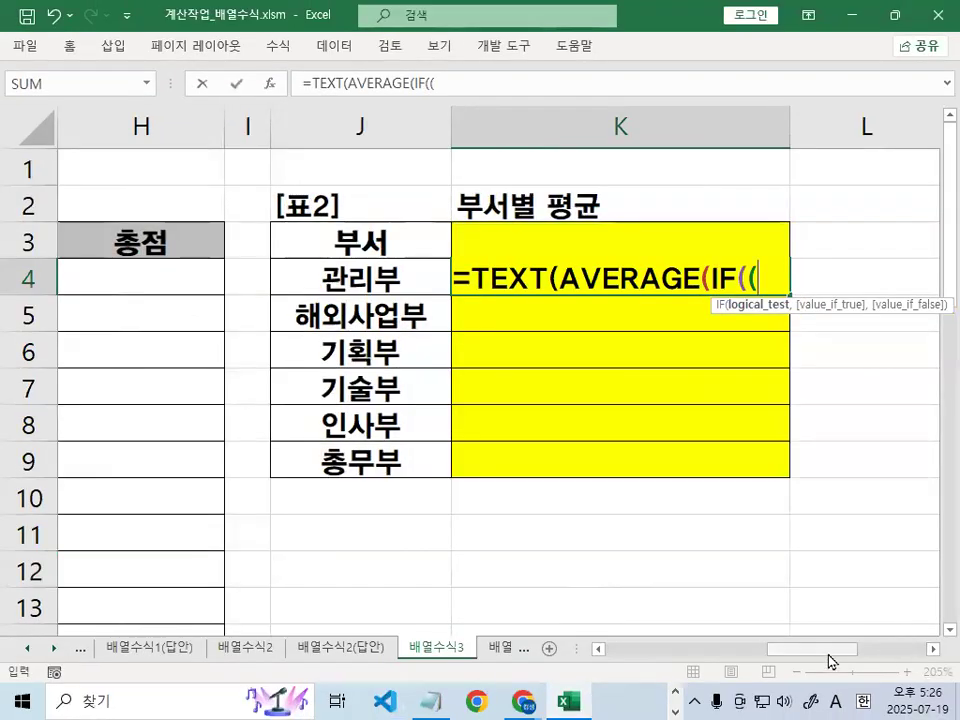
pyautogui.moveTo(831, 652); pyautogui.dragTo(686, 659)
pyautogui.moveTo(400, 372)
pyautogui.mouseDown()
pyautogui.moveTo(390, 466)
pyautogui.moveTo(324, 238)
pyautogui.mouseUp()
pyautogui.moveTo(457, 460); pyautogui.dragTo(455, 550)
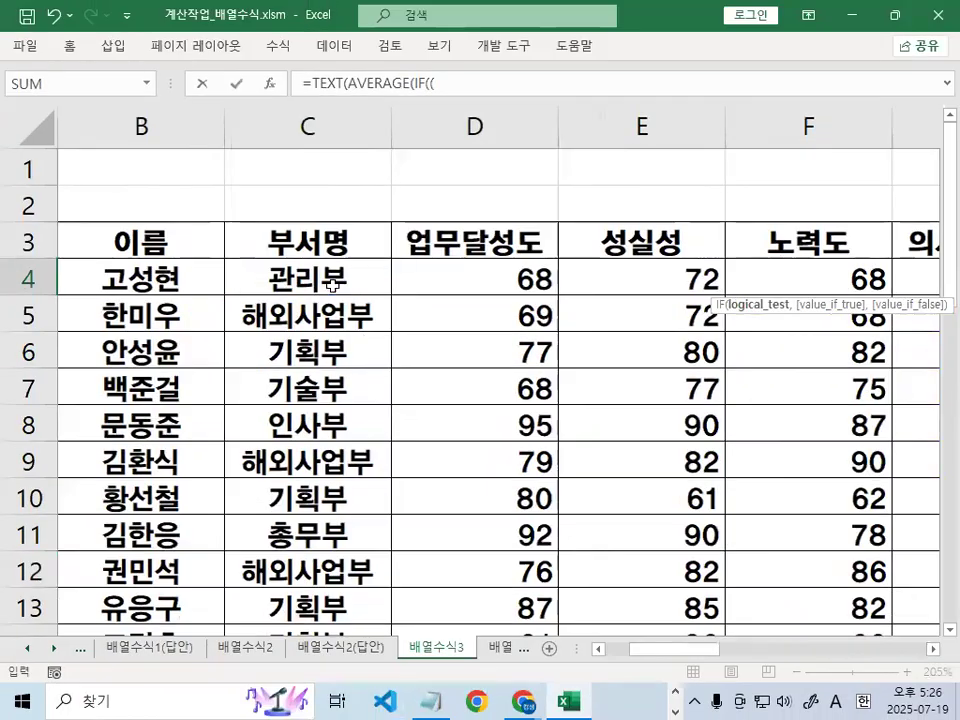
pyautogui.moveTo(305, 278)
pyautogui.mouseDown()
pyautogui.moveTo(333, 432)
pyautogui.moveTo(342, 630)
pyautogui.moveTo(345, 574)
pyautogui.mouseUp()
pyautogui.press('F4')
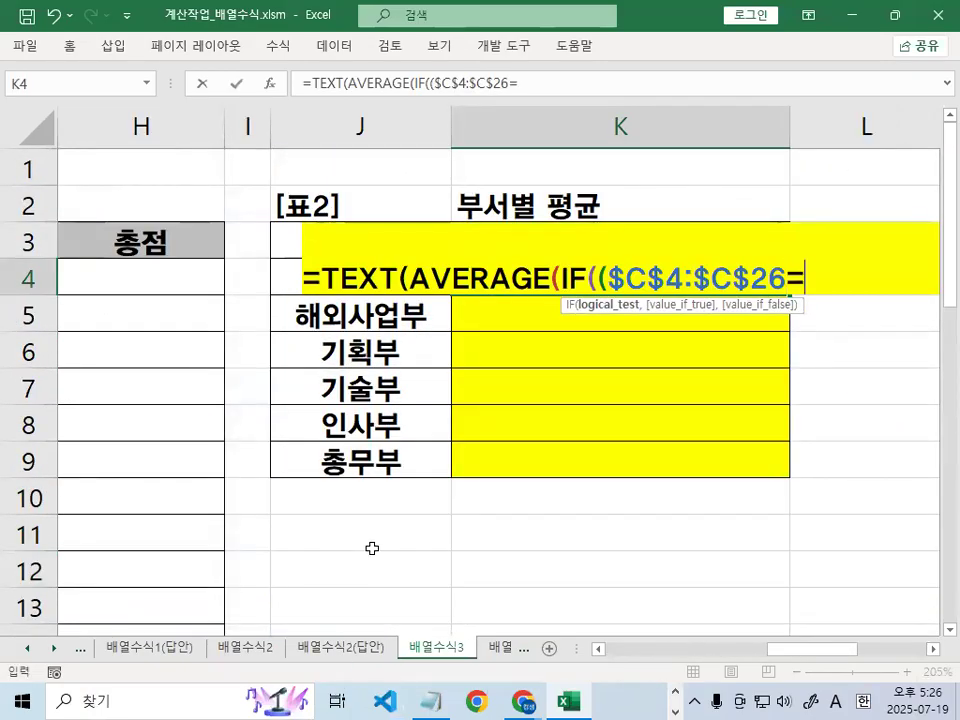
# - Examine the equals sign after $C$4:$C$26 and the position of the 관리부 cell covered by K4's formula text
pyautogui.moveTo(808, 296)
pyautogui.mouseDown()
pyautogui.moveTo(799, 300)
pyautogui.moveTo(786, 280)
pyautogui.moveTo(815, 292)
pyautogui.mouseUp()
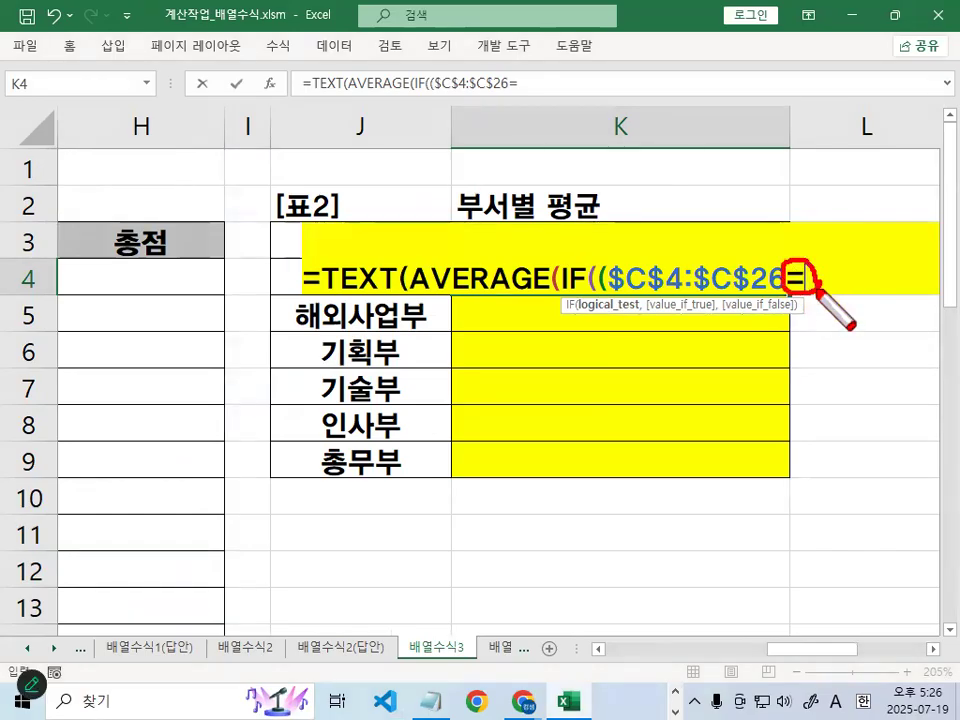
pyautogui.moveTo(797, 232); pyautogui.dragTo(799, 268)
pyautogui.moveTo(848, 195); pyautogui.dragTo(800, 268)
pyautogui.moveTo(608, 72); pyautogui.dragTo(617, 128)
pyautogui.moveTo(684, 88); pyautogui.dragTo(716, 100)
pyautogui.moveTo(662, 143)
pyautogui.mouseDown()
pyautogui.moveTo(672, 170)
pyautogui.moveTo(702, 178)
pyautogui.mouseUp()
pyautogui.press('Escape')
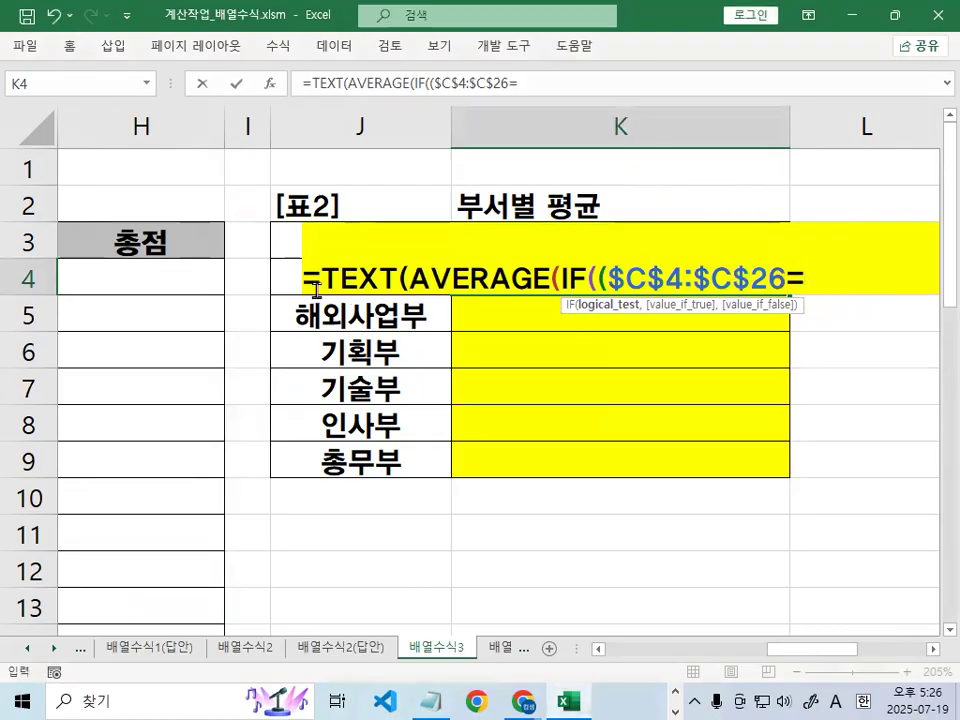
pyautogui.moveTo(577, 283); pyautogui.dragTo(338, 252)
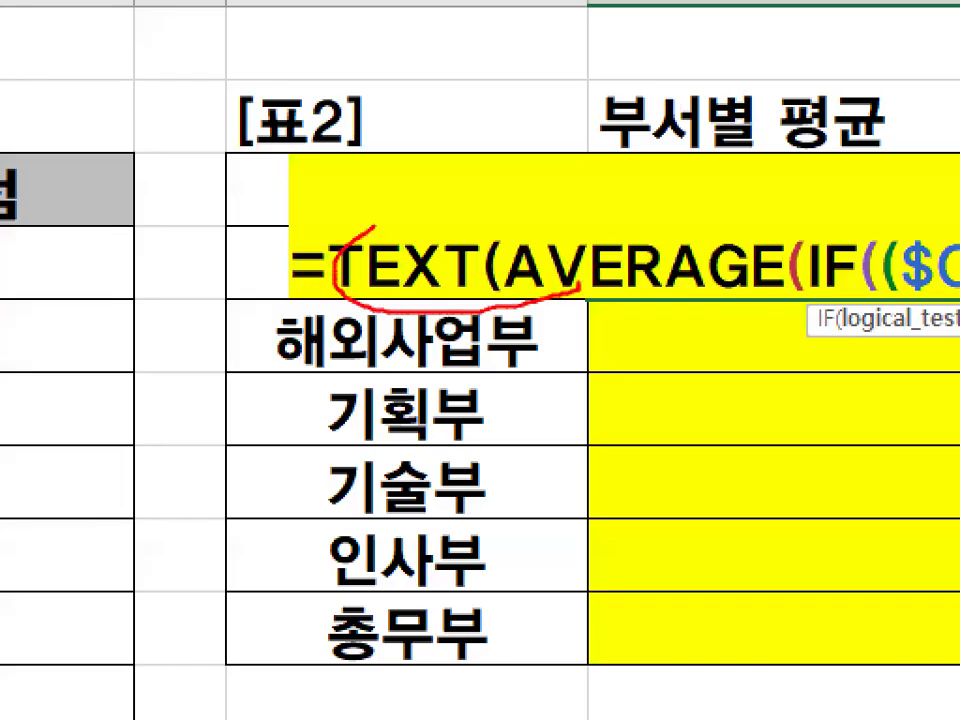
pyautogui.press('e')
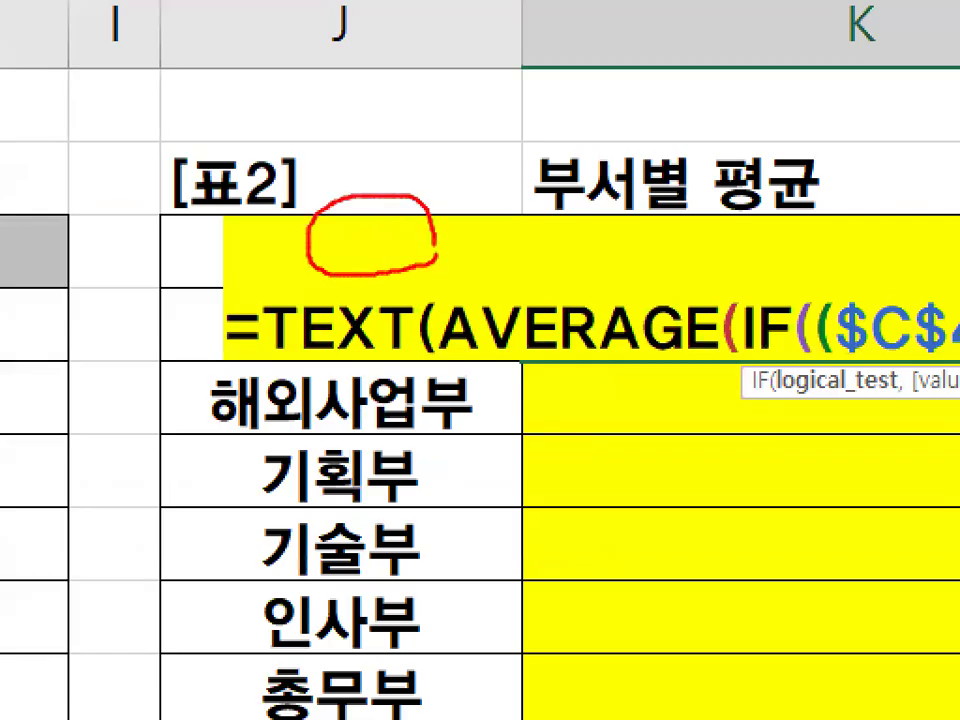
pyautogui.moveTo(206, 285); pyautogui.dragTo(540, 284)
pyautogui.moveTo(176, 212); pyautogui.dragTo(456, 215)
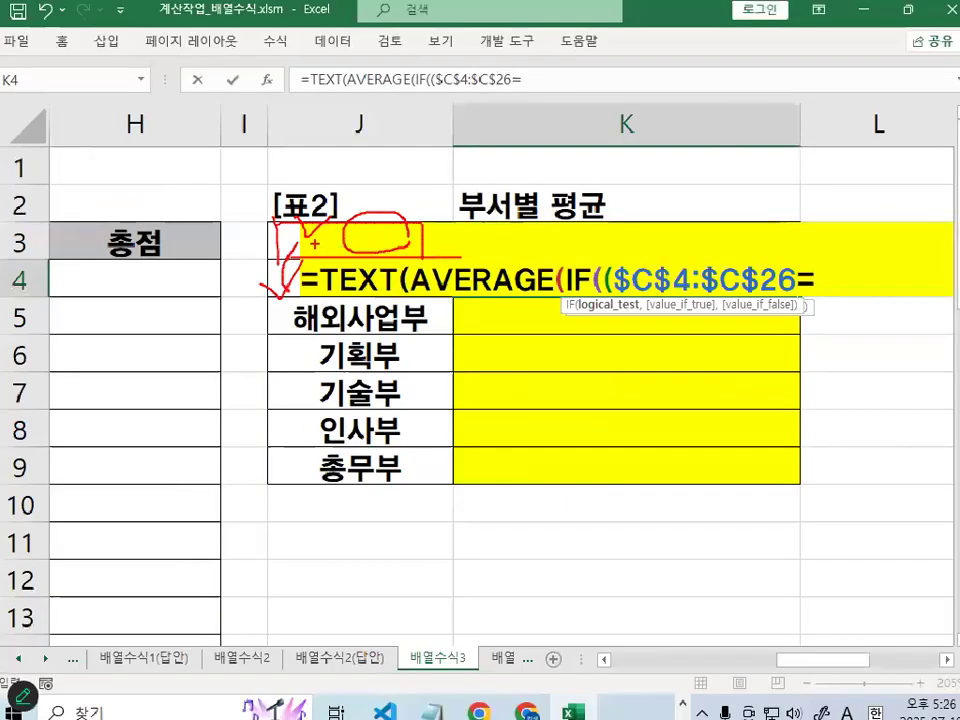
pyautogui.press('e')
pyautogui.moveTo(300, 322)
pyautogui.mouseDown()
pyautogui.moveTo(498, 279)
pyautogui.moveTo(355, 240)
pyautogui.mouseUp()
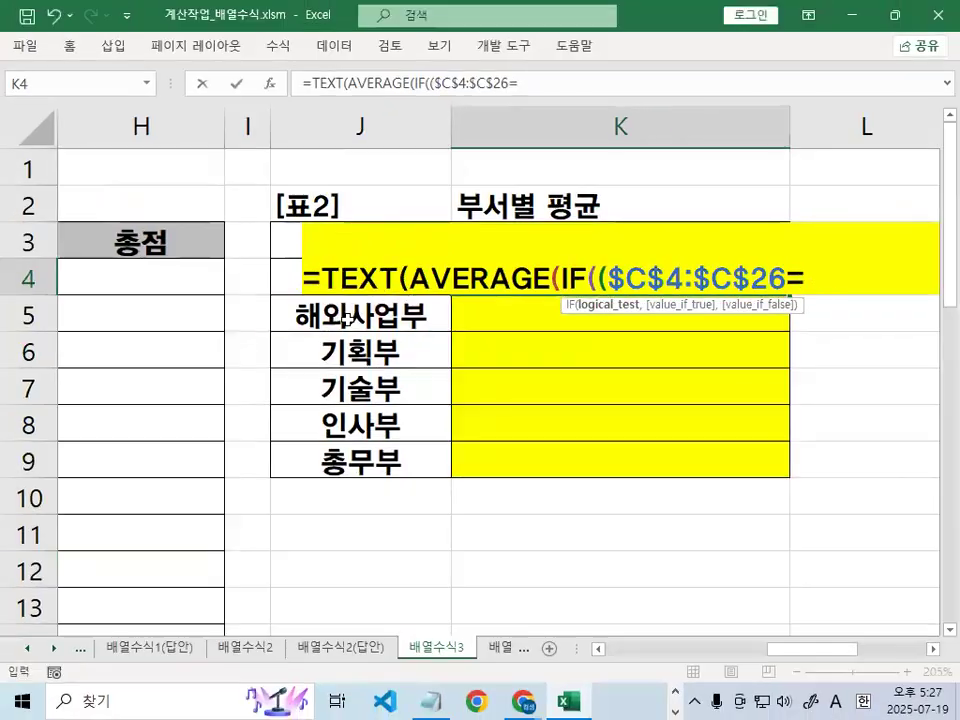
# - Complete the condition in K4 with the relative reference J4 for 관리부 and a closing parenthesis
pyautogui.click(346, 317)
pyautogui.press('Up')
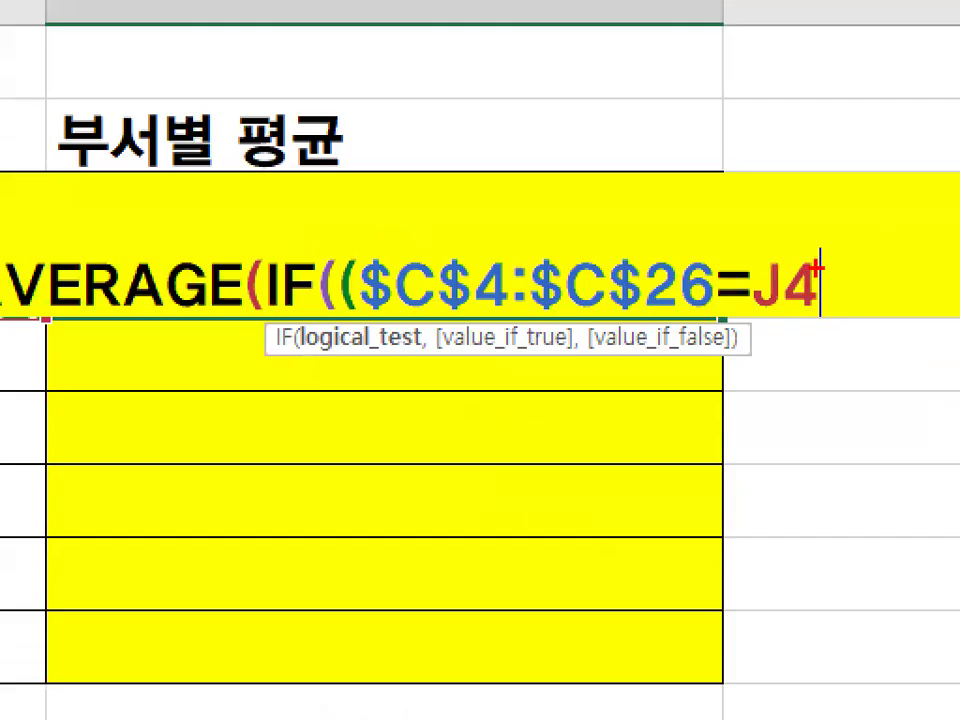
pyautogui.moveTo(817, 268)
pyautogui.mouseDown()
pyautogui.moveTo(650, 146)
pyautogui.moveTo(505, 250)
pyautogui.moveTo(617, 219)
pyautogui.mouseUp()
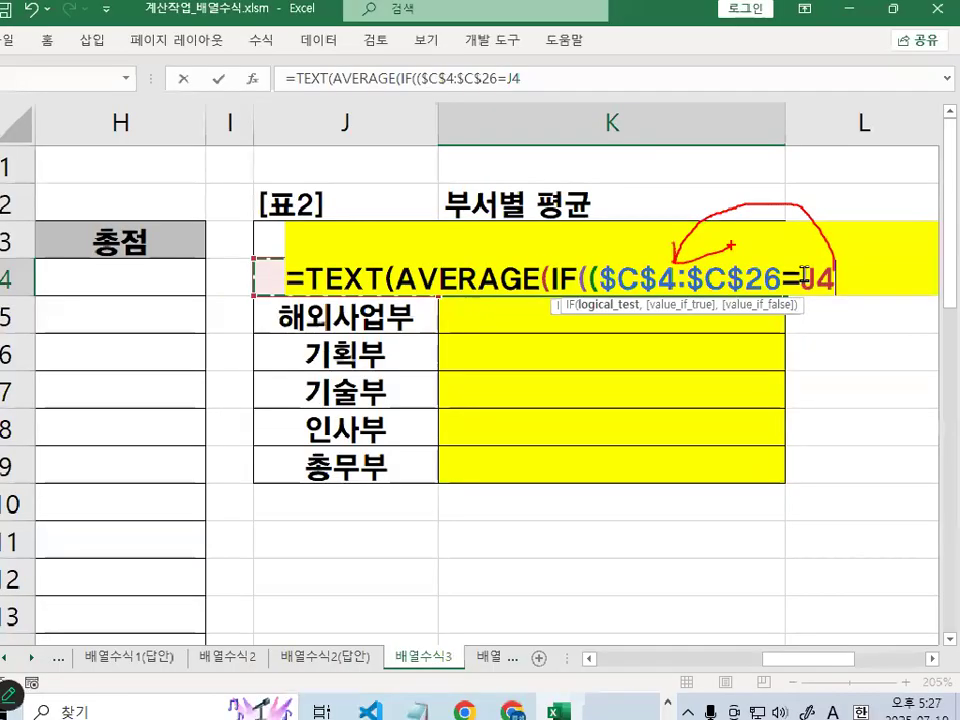
pyautogui.write(')')
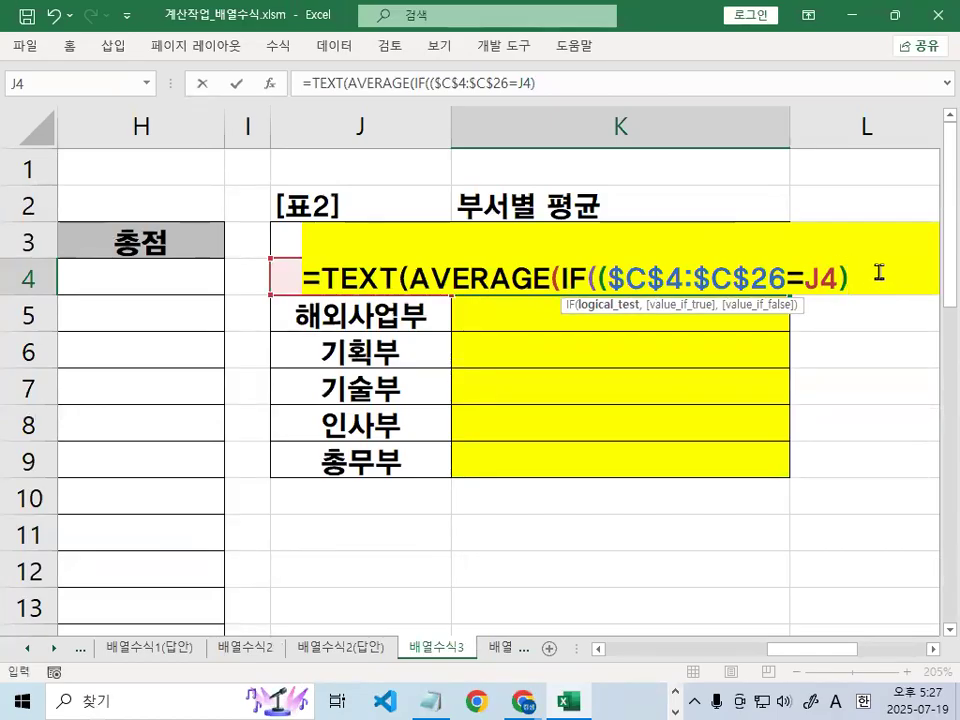
# - Add the 업무달성도 range D4:D26 to K4's IF as the absolute reference $D$4:$D$26 and close the IF and AVERAGE parentheses
pyautogui.write(',')
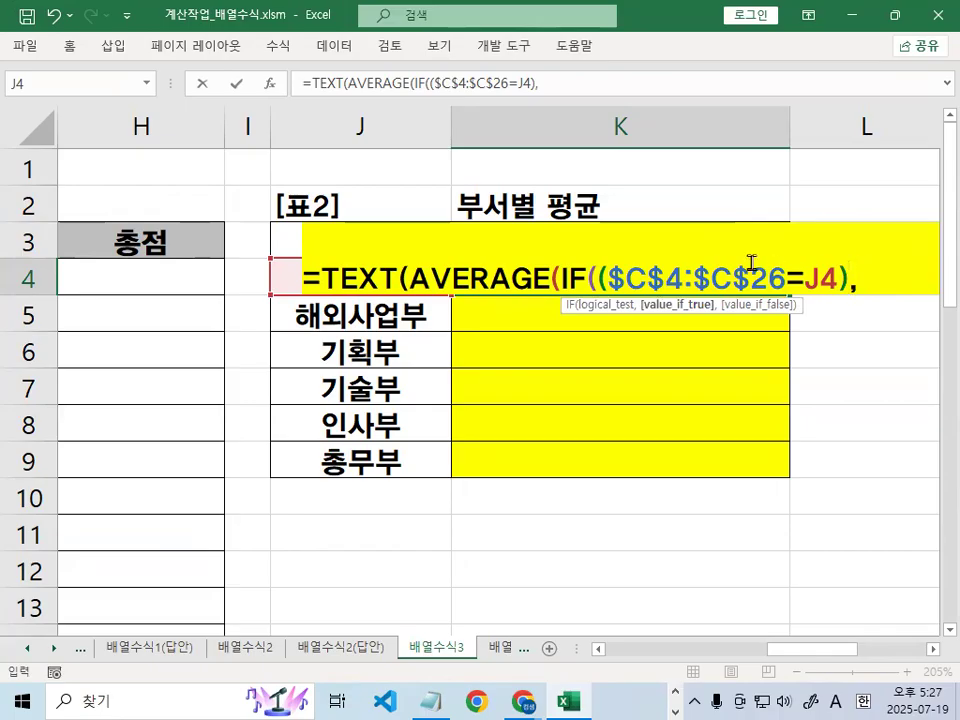
pyautogui.moveTo(831, 649); pyautogui.dragTo(656, 686)
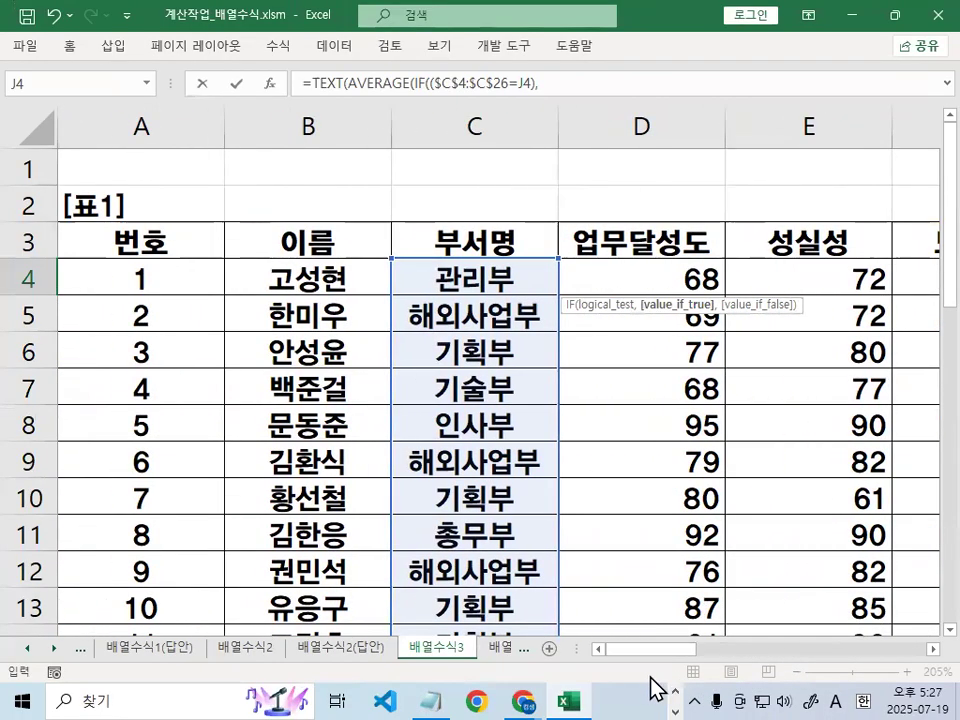
pyautogui.moveTo(666, 272); pyautogui.dragTo(700, 570)
pyautogui.press('F4')
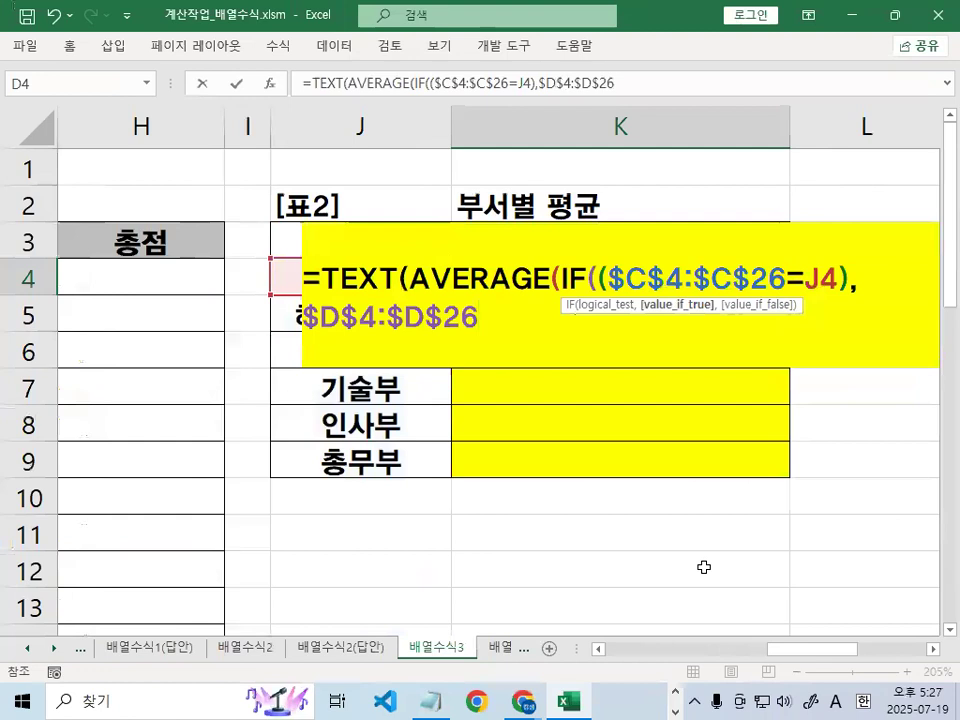
pyautogui.scroll(-1, 704, 567)
pyautogui.scroll(1, 703, 567)
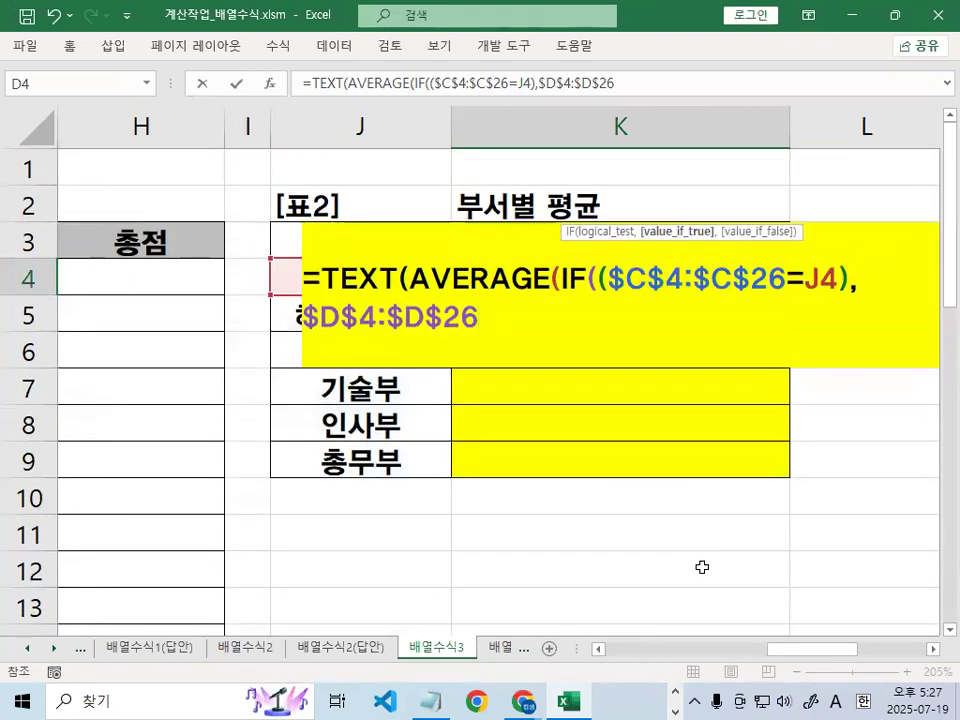
pyautogui.write('))')
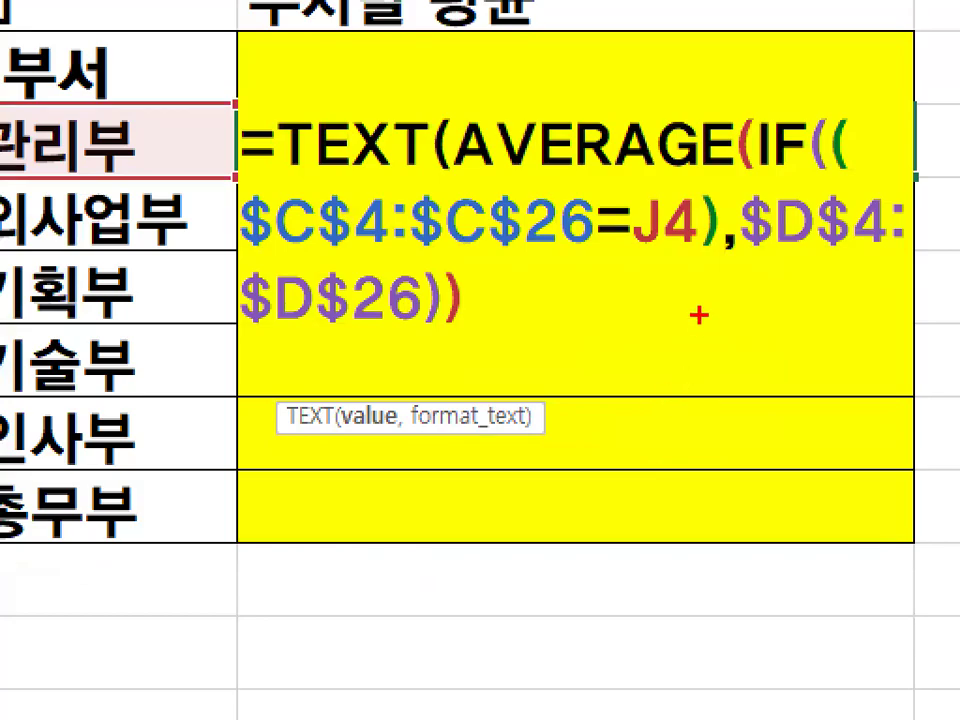
# - Examine the TEXT function name and AVERAGE's matching opening and closing parentheses in K4's formula
pyautogui.moveTo(282, 176); pyautogui.dragTo(414, 176)
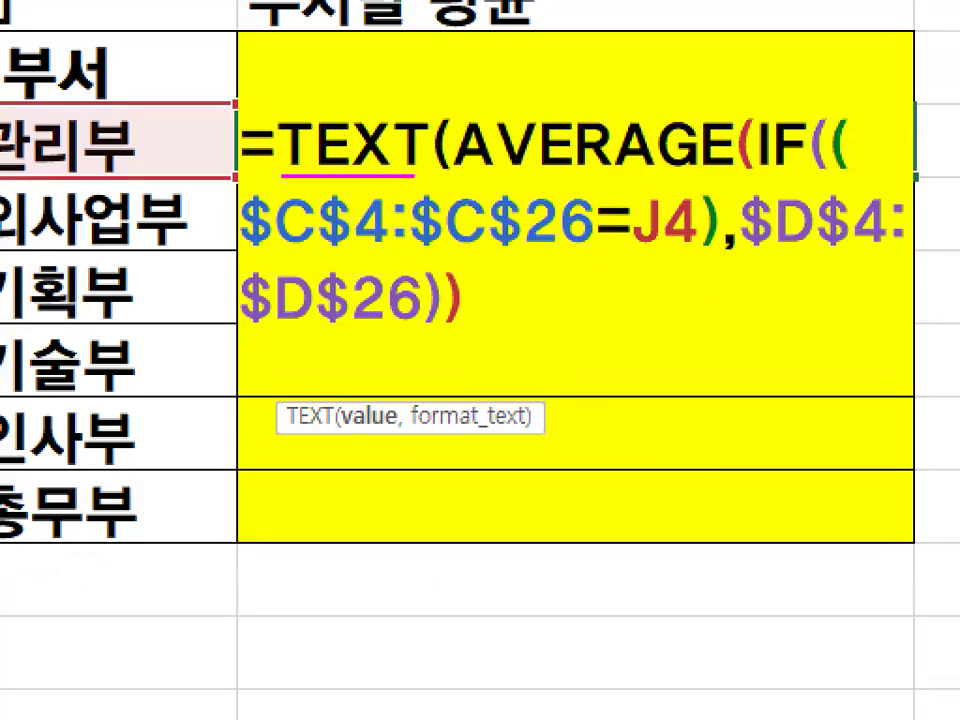
pyautogui.moveTo(281, 171); pyautogui.dragTo(422, 175)
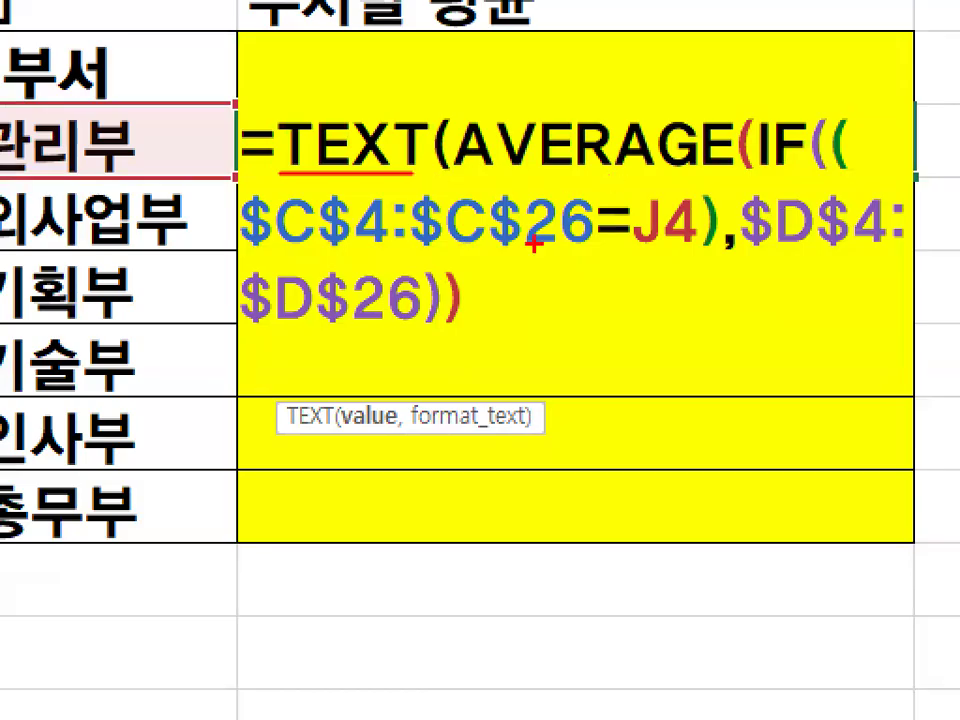
pyautogui.moveTo(484, 321)
pyautogui.mouseDown()
pyautogui.moveTo(462, 325)
pyautogui.moveTo(486, 266)
pyautogui.mouseUp()
pyautogui.moveTo(756, 148)
pyautogui.mouseDown()
pyautogui.moveTo(762, 180)
pyautogui.moveTo(712, 128)
pyautogui.moveTo(758, 128)
pyautogui.mouseUp()
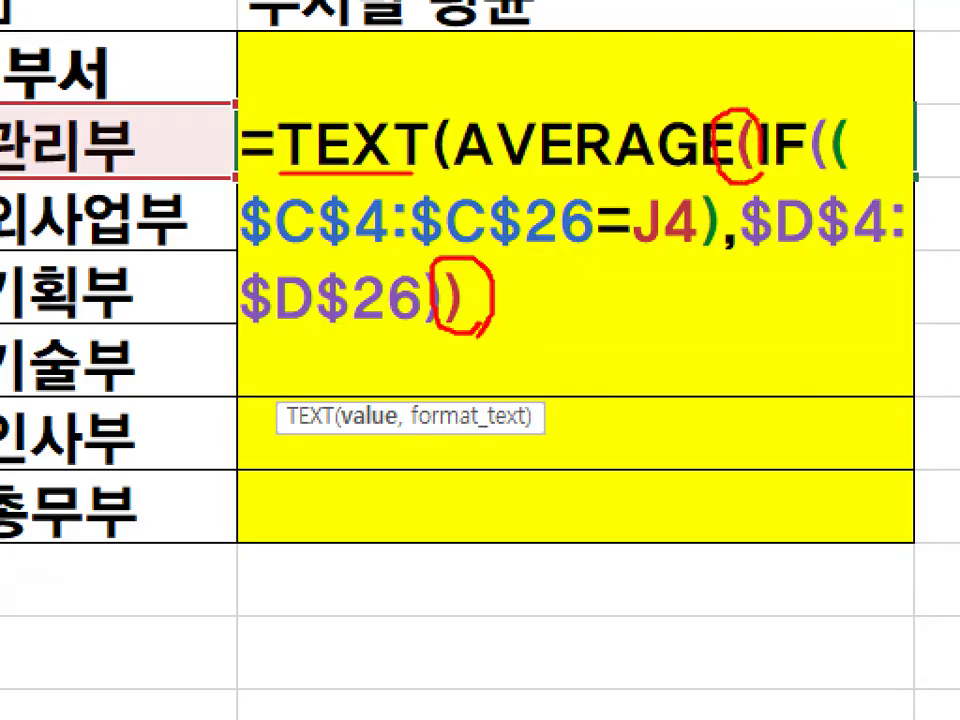
pyautogui.moveTo(727, 167); pyautogui.dragTo(515, 287)
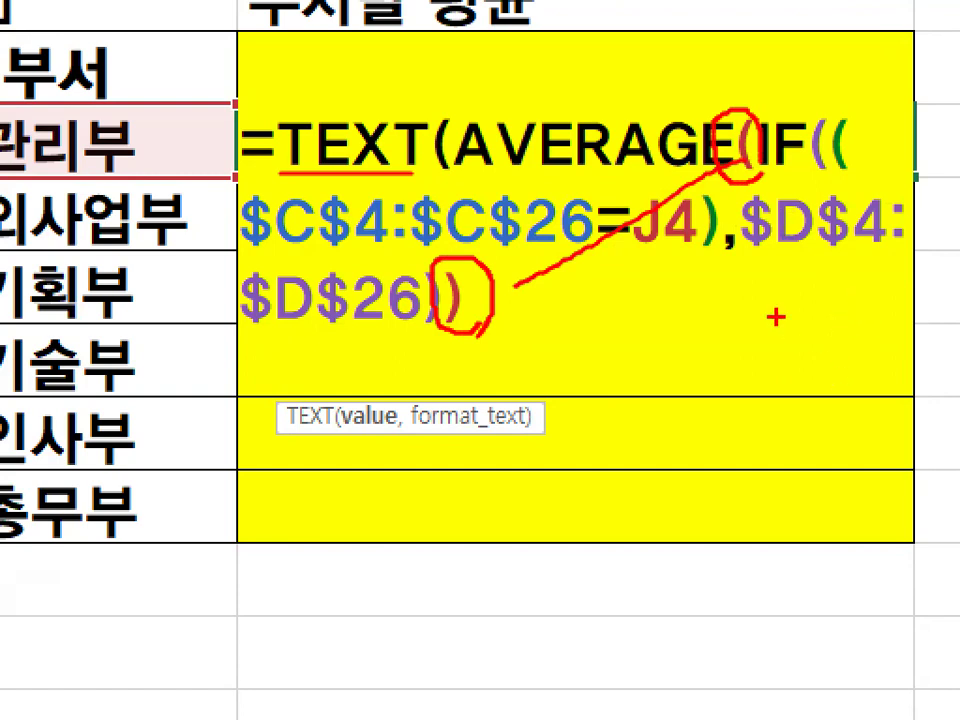
pyautogui.moveTo(688, 243); pyautogui.dragTo(706, 368)
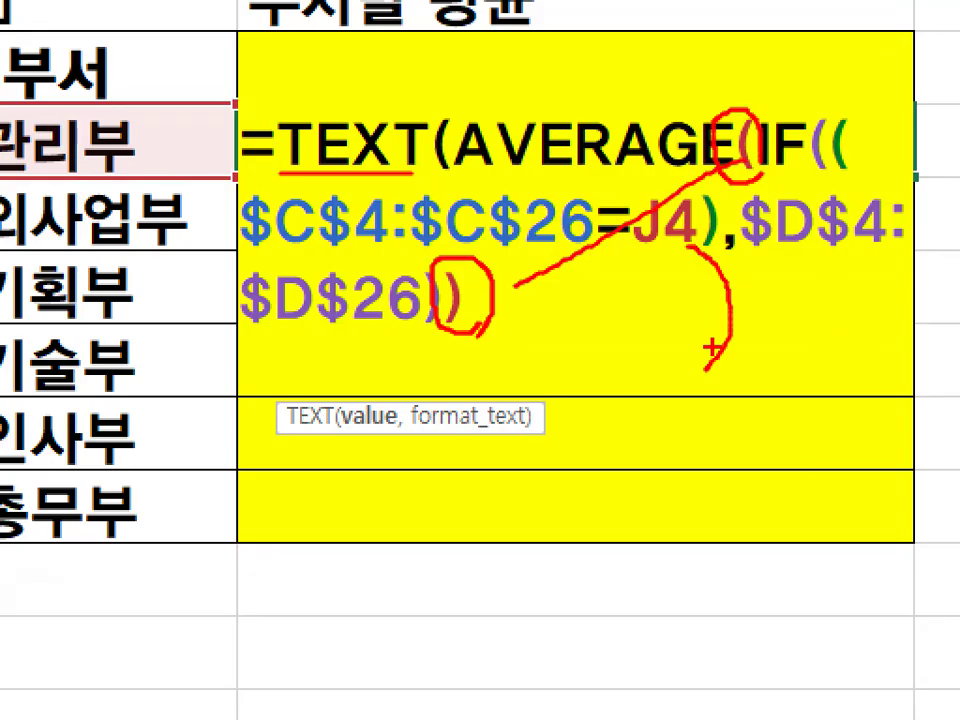
pyautogui.press('Escape')
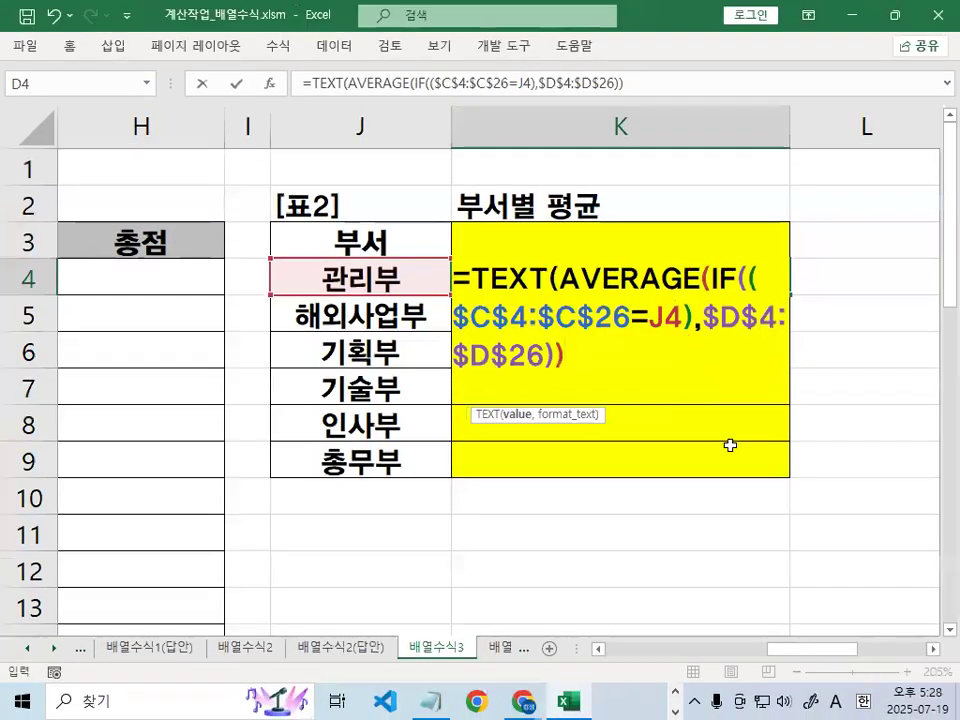
# - Add the format text "0.0점" as TEXT's second argument in K4 and close the formula
pyautogui.write(',')
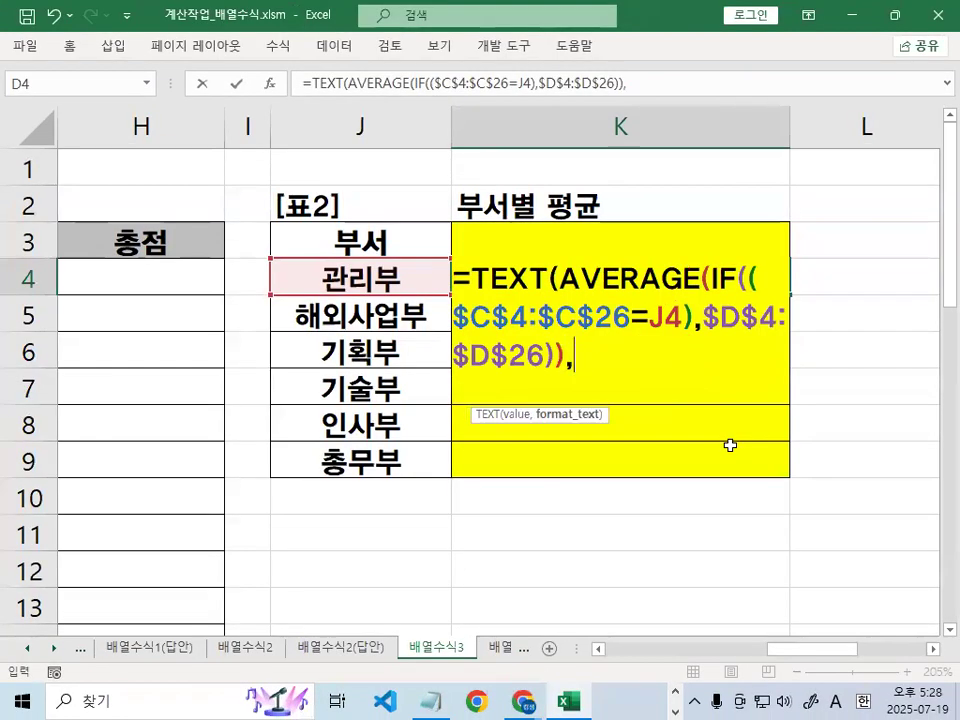
pyautogui.write('"0')
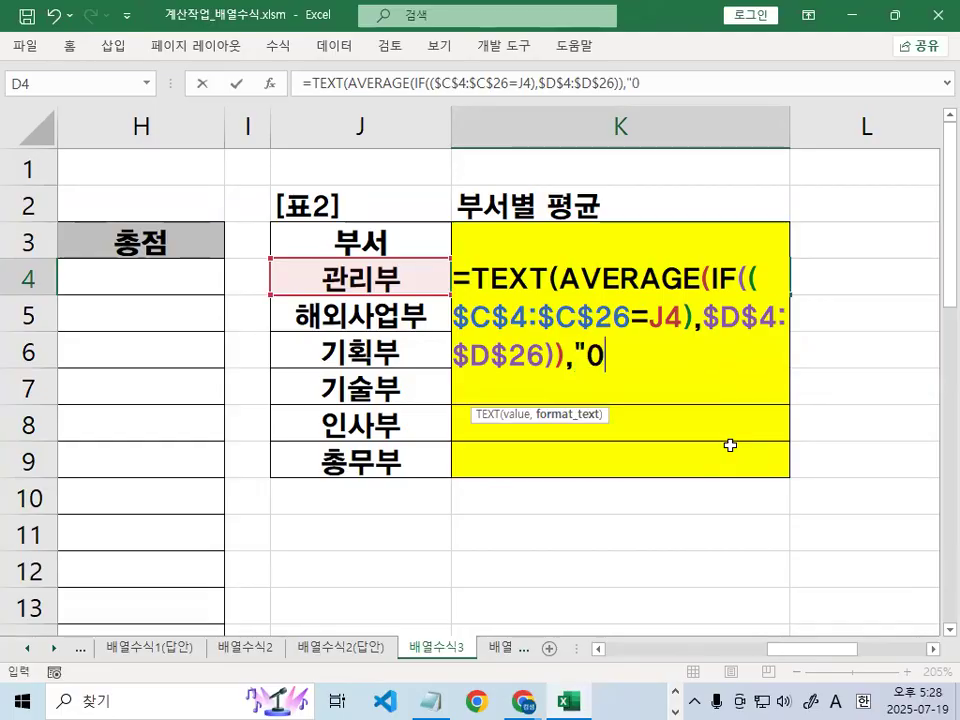
pyautogui.write('.0WJ')
pyautogui.press('BackSpace')
pyautogui.press('BackSpace')
pyautogui.press('Hangul')
pyautogui.write('점"')
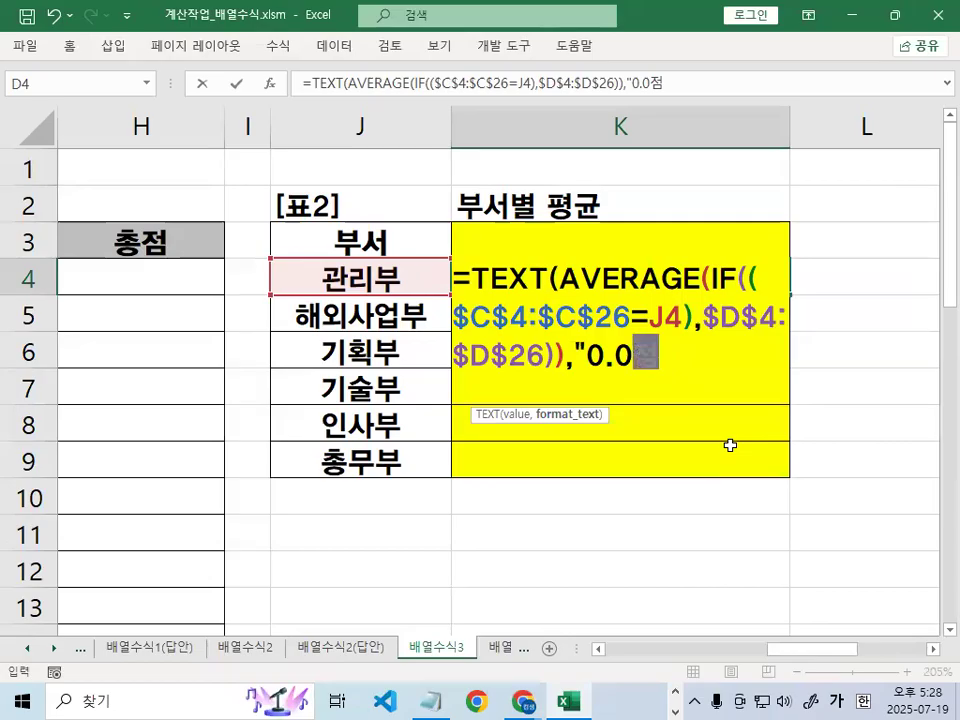
pyautogui.write(')')
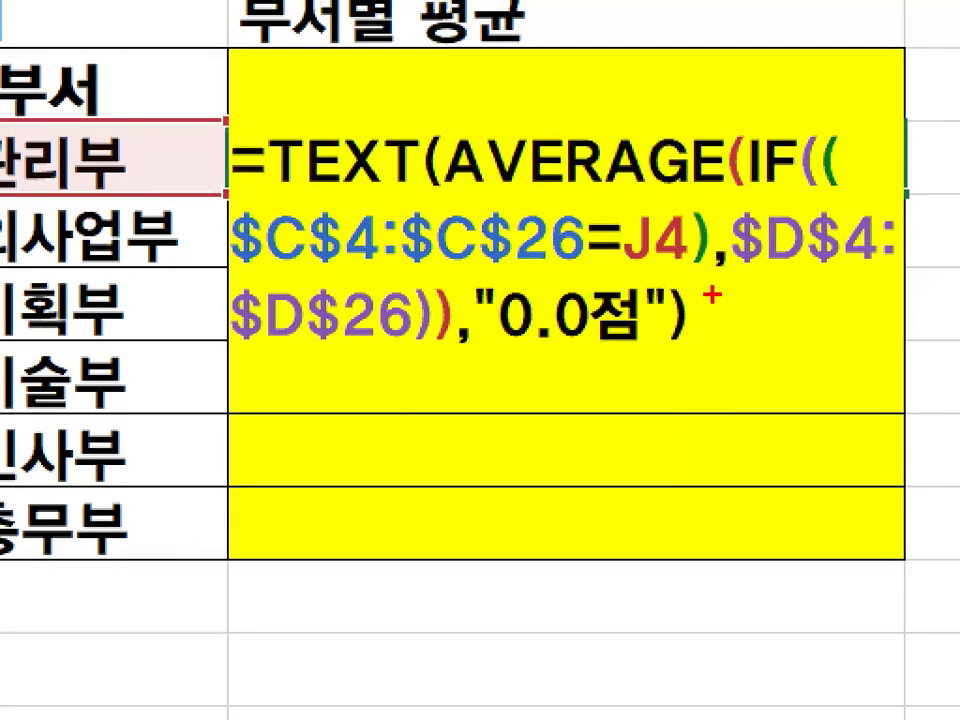
# - Review the "0.0점" format text, commit K4 as an array formula and restore the maximized Excel window to a smaller size
pyautogui.moveTo(678, 364); pyautogui.dragTo(716, 358)
pyautogui.moveTo(652, 336); pyautogui.dragTo(660, 305)
pyautogui.press('Escape')
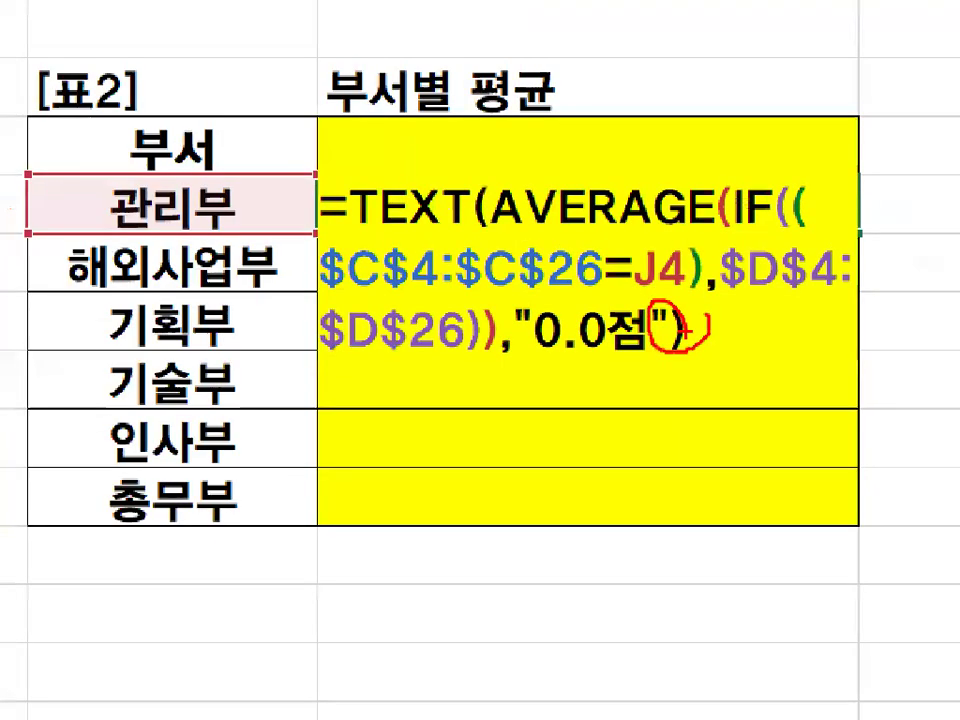
pyautogui.hotkey('ctrl', '1')
pyautogui.click(650, 385)
pyautogui.moveTo(510, 350); pyautogui.dragTo(664, 350)
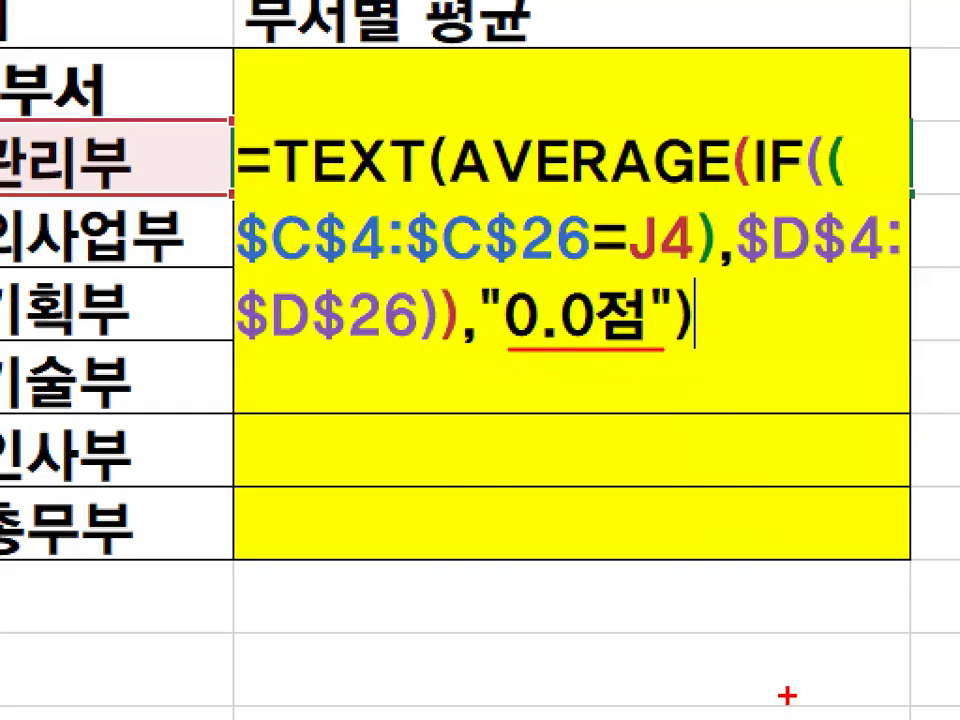
pyautogui.press('Escape')
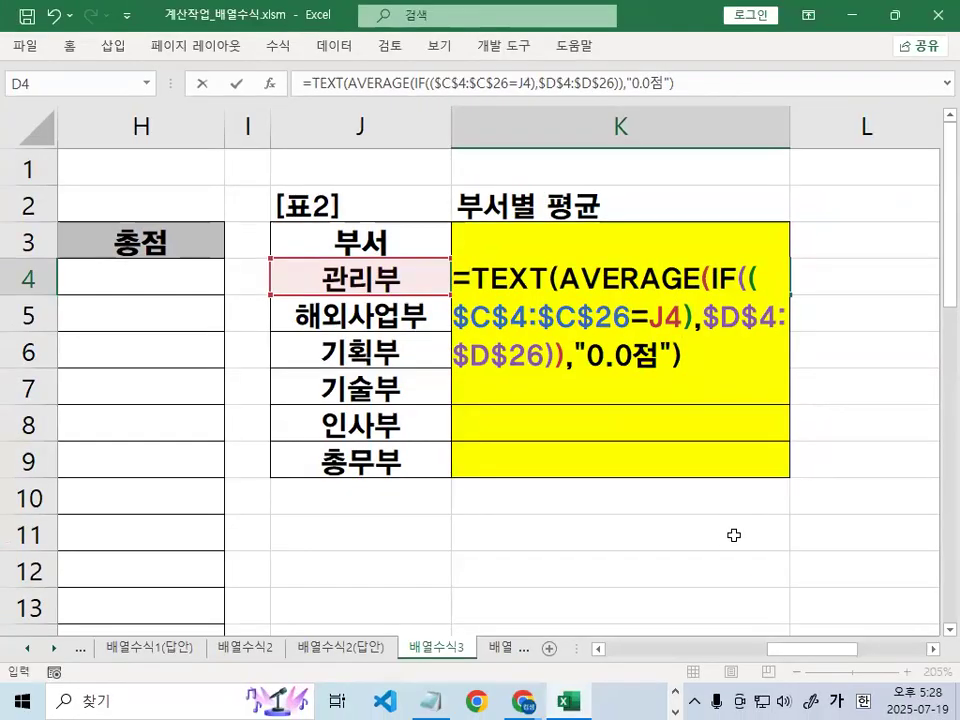
pyautogui.hotkey('ctrl', 'shift', 'Return')
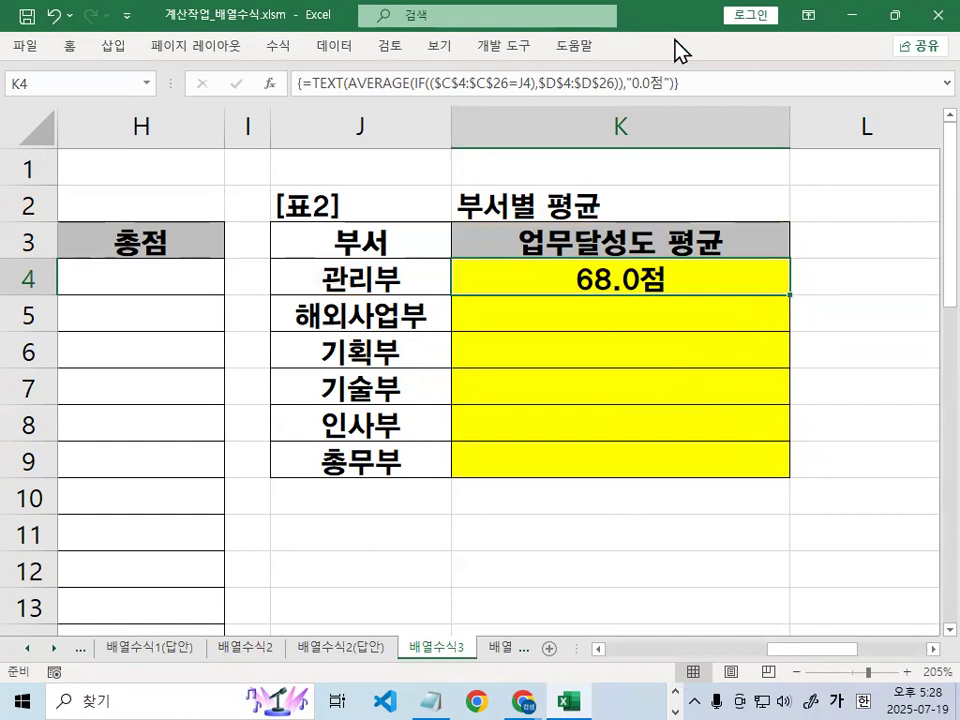
pyautogui.doubleClick(660, 18)
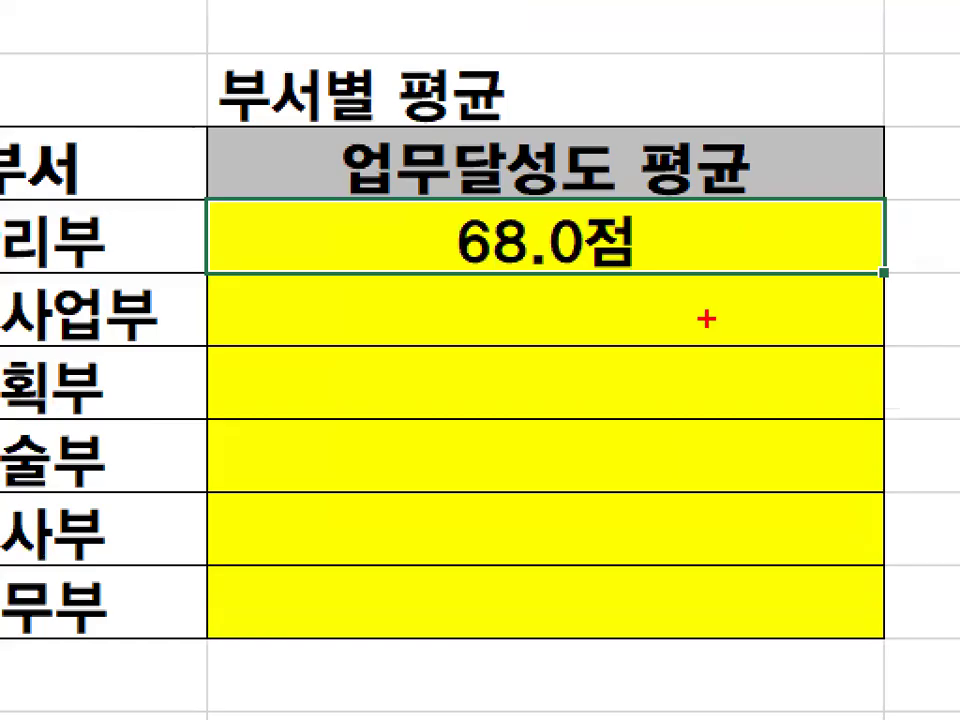
pyautogui.moveTo(240, 322)
pyautogui.mouseDown()
pyautogui.moveTo(213, 325)
pyautogui.moveTo(250, 410)
pyautogui.mouseUp()
pyautogui.moveTo(272, 372); pyautogui.dragTo(340, 372)
pyautogui.moveTo(336, 350); pyautogui.dragTo(343, 422)
pyautogui.moveTo(460, 312)
pyautogui.mouseDown()
pyautogui.moveTo(525, 366)
pyautogui.moveTo(488, 423)
pyautogui.mouseUp()
pyautogui.moveTo(560, 352)
pyautogui.mouseDown()
pyautogui.moveTo(655, 350)
pyautogui.moveTo(605, 430)
pyautogui.mouseUp()
pyautogui.moveTo(800, 265)
pyautogui.mouseDown()
pyautogui.moveTo(804, 422)
pyautogui.moveTo(727, 425)
pyautogui.mouseUp()
pyautogui.moveTo(741, 383); pyautogui.dragTo(765, 476)
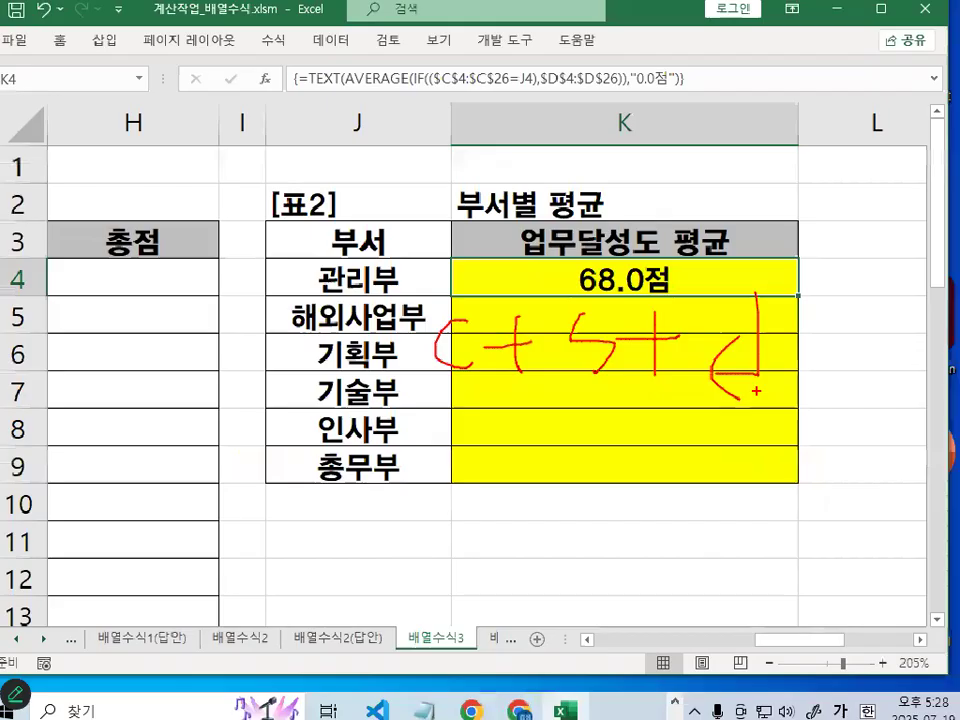
pyautogui.press('Escape')
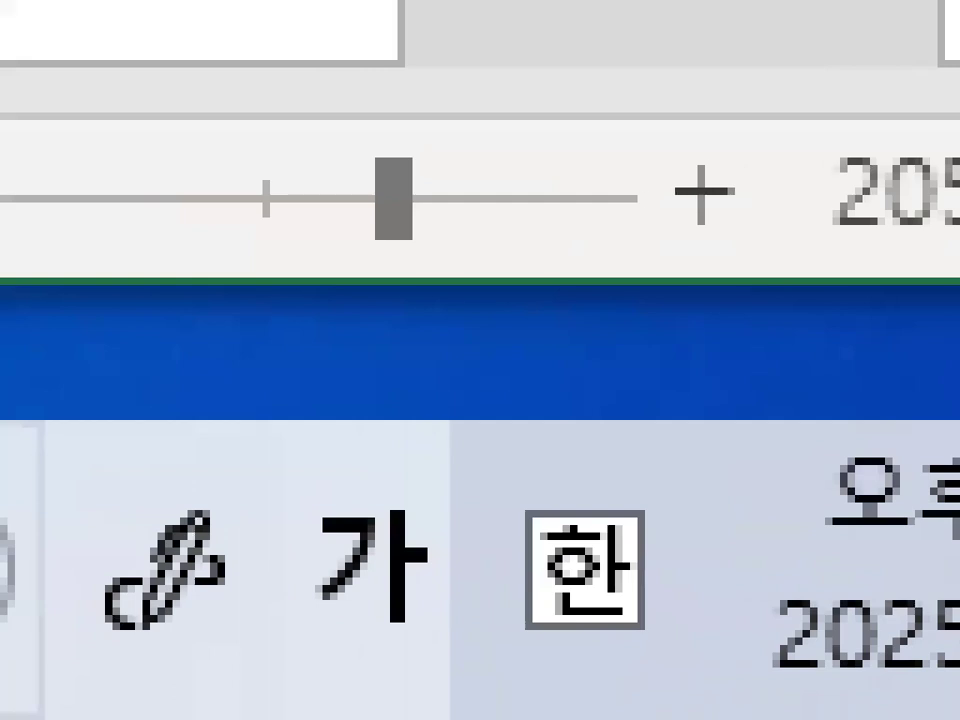
# - Examine the Korean input method options 한컴 입력기 and Microsoft 입력기 in the Windows language list
pyautogui.moveTo(746, 636)
pyautogui.mouseDown()
pyautogui.moveTo(589, 707)
pyautogui.moveTo(730, 515)
pyautogui.moveTo(850, 715)
pyautogui.mouseUp()
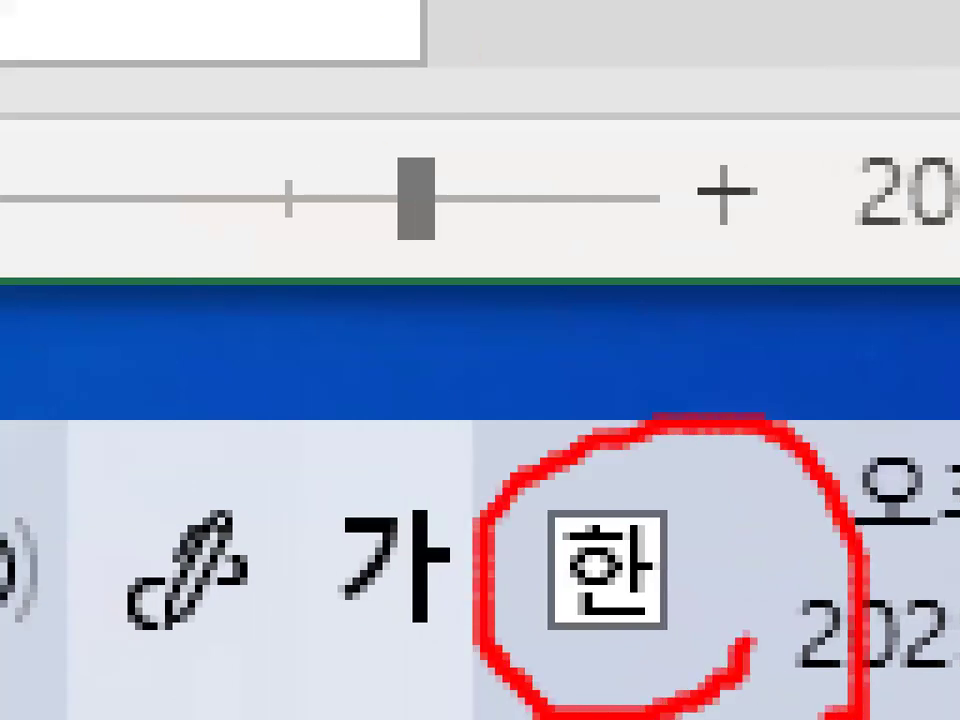
pyautogui.moveTo(598, 448)
pyautogui.mouseDown()
pyautogui.moveTo(620, 520)
pyautogui.moveTo(846, 150)
pyautogui.mouseUp()
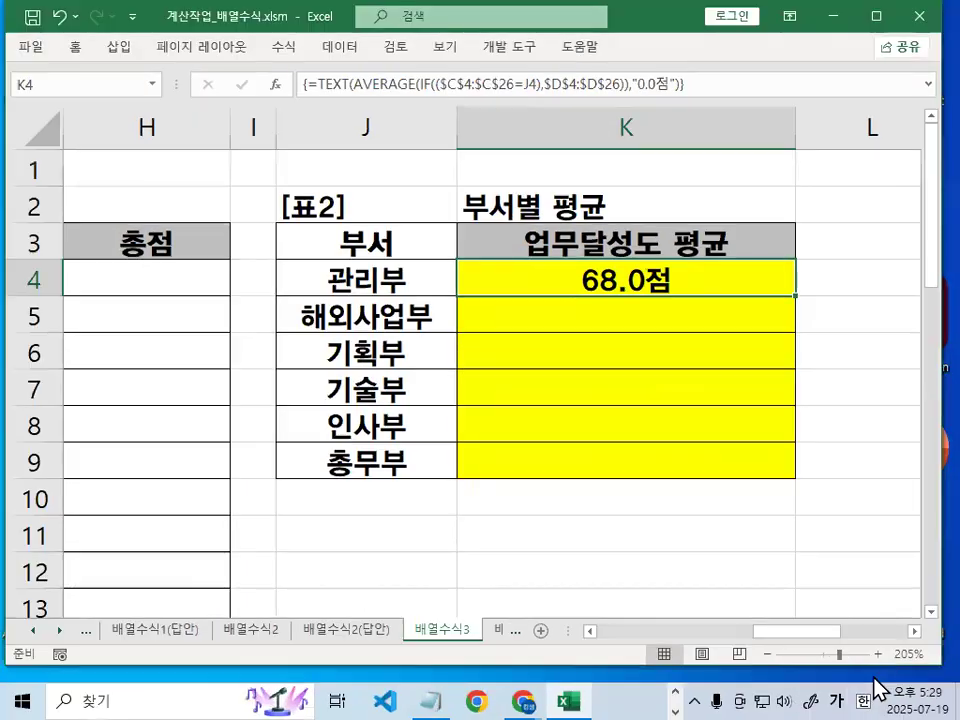
pyautogui.click(866, 692)
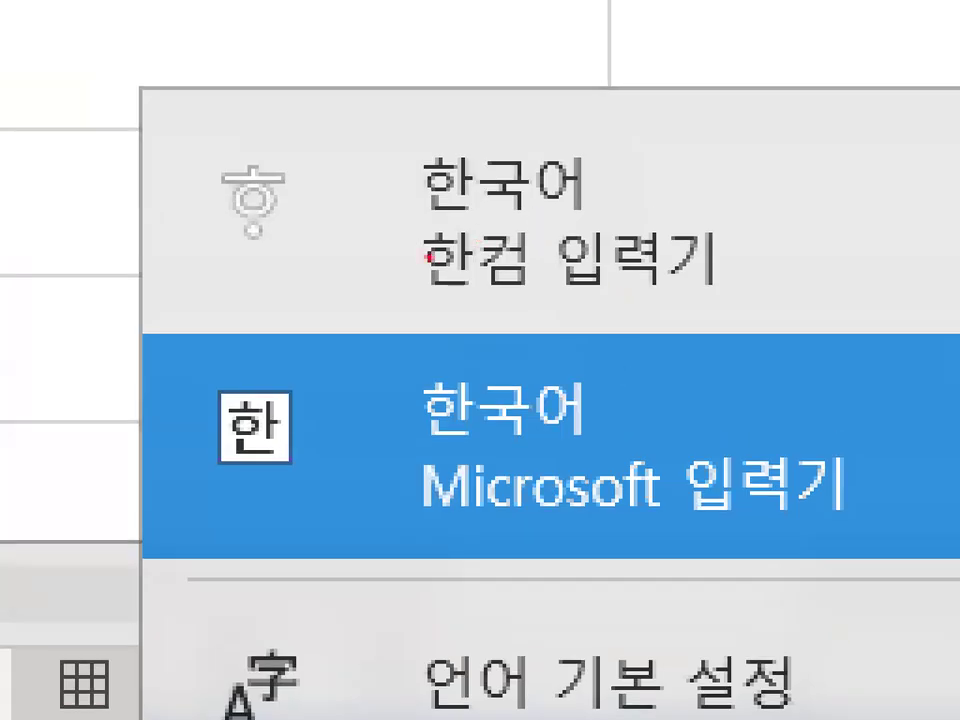
pyautogui.moveTo(396, 311); pyautogui.dragTo(758, 305)
pyautogui.moveTo(302, 235)
pyautogui.mouseDown()
pyautogui.moveTo(253, 261)
pyautogui.moveTo(189, 154)
pyautogui.moveTo(350, 215)
pyautogui.moveTo(328, 240)
pyautogui.mouseUp()
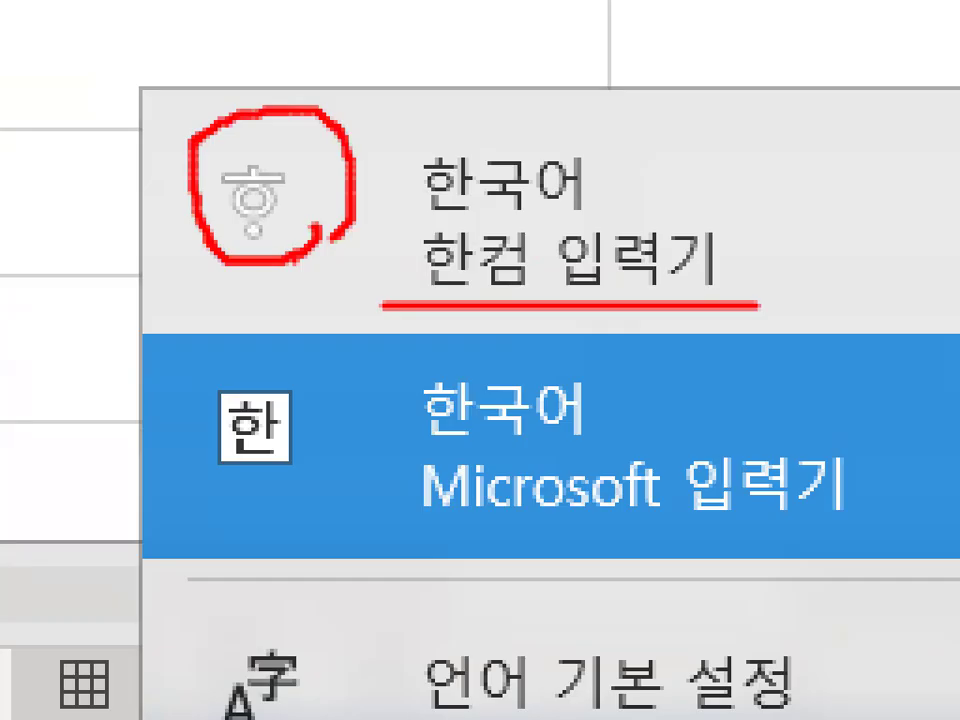
pyautogui.moveTo(331, 444)
pyautogui.mouseDown()
pyautogui.moveTo(264, 488)
pyautogui.moveTo(188, 340)
pyautogui.moveTo(328, 360)
pyautogui.moveTo(346, 455)
pyautogui.mouseUp()
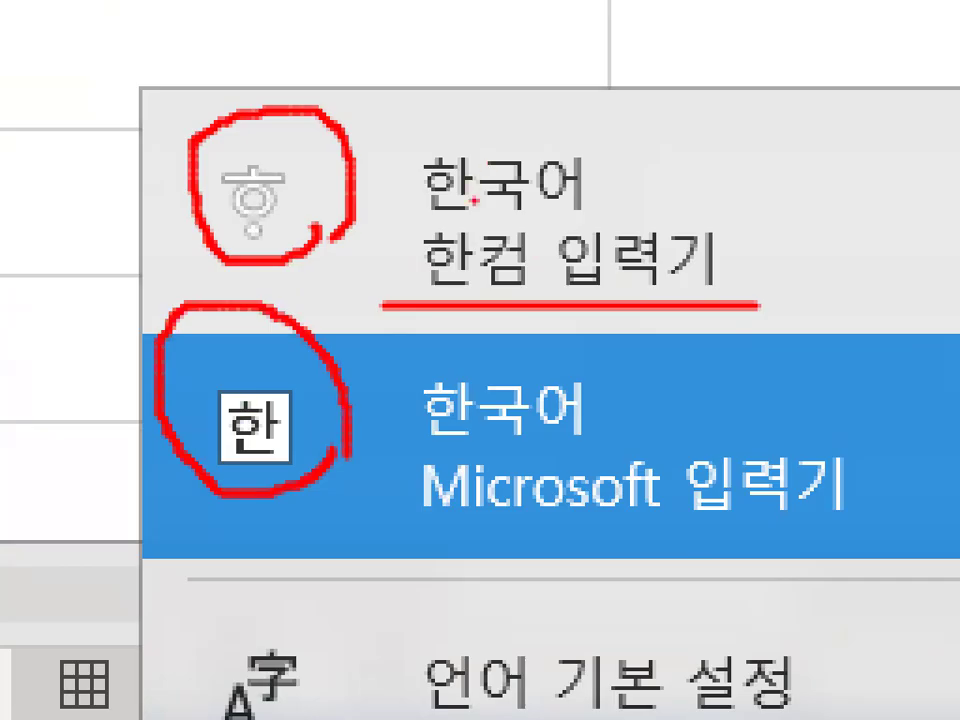
pyautogui.moveTo(425, 523); pyautogui.dragTo(810, 513)
pyautogui.moveTo(730, 433); pyautogui.dragTo(828, 374)
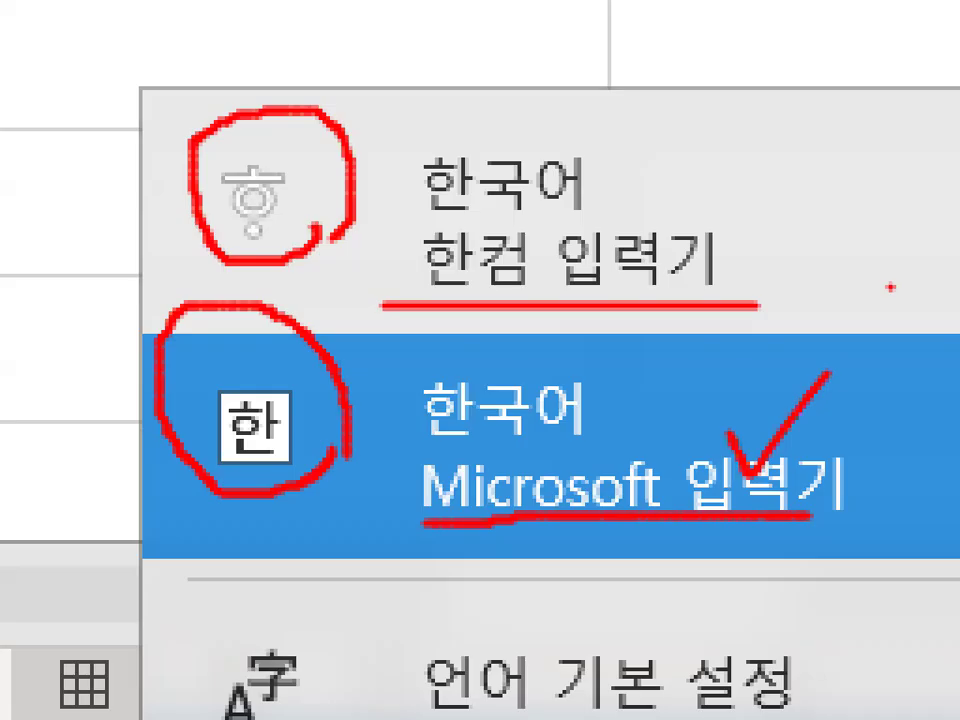
pyautogui.moveTo(678, 293)
pyautogui.mouseDown()
pyautogui.moveTo(450, 320)
pyautogui.moveTo(343, 107)
pyautogui.moveTo(643, 150)
pyautogui.moveTo(710, 290)
pyautogui.mouseUp()
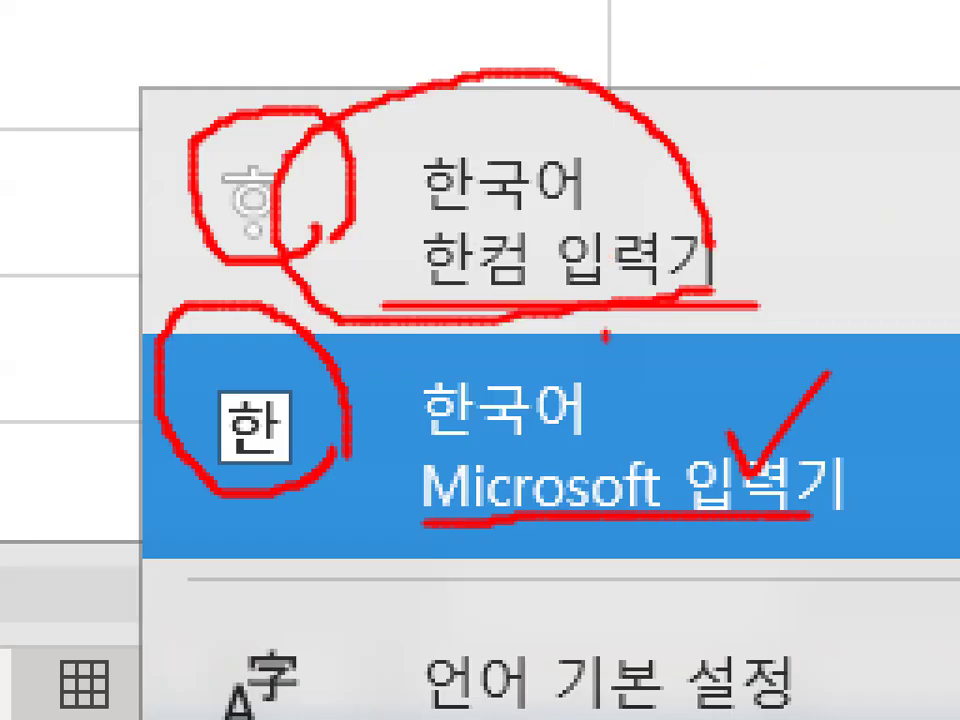
pyautogui.moveTo(605, 332); pyautogui.dragTo(830, 243)
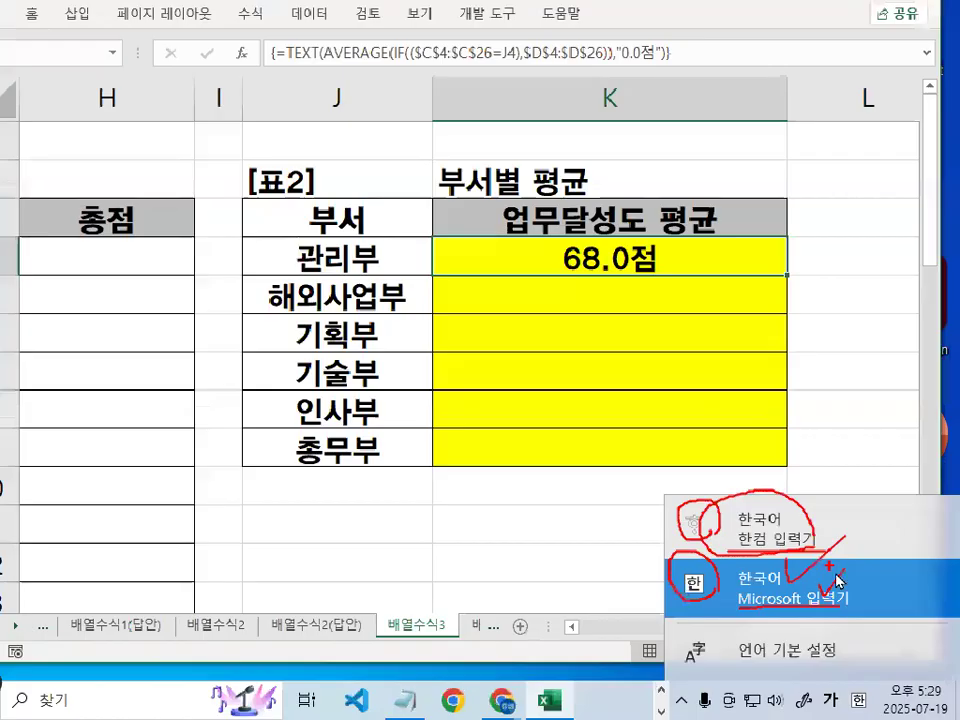
pyautogui.press('Escape')
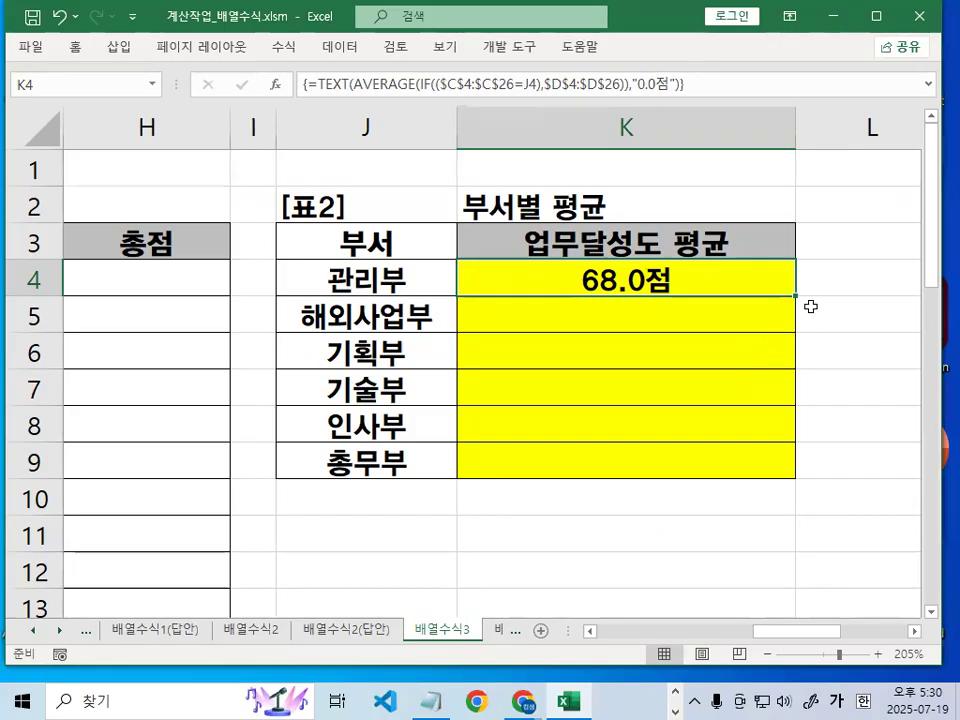
# - Fill K4's array formula down through K9 for the remaining departments, then reselect K4
pyautogui.moveTo(797, 298); pyautogui.dragTo(799, 476)
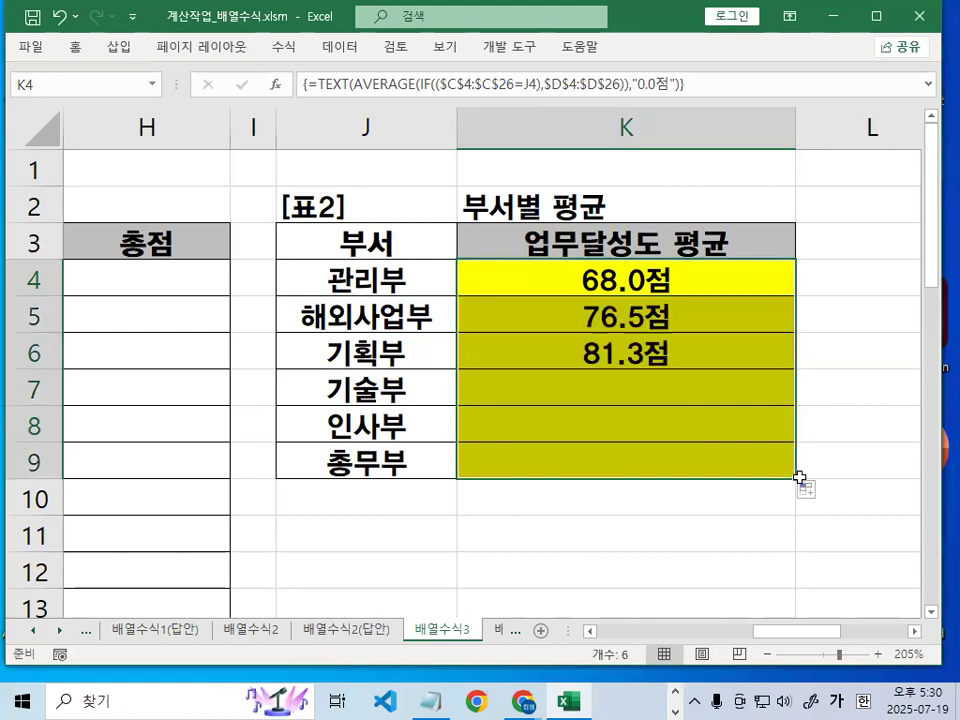
pyautogui.click(684, 292)
# - Switch to the Notepad lesson notes and paste =TEXT(AVERAGE(IF(($C$4:$C$26=J4),$D$4:$D$26)),"0.0점") below the dashed line under <최종식>
pyautogui.click(433, 700)
pyautogui.scroll(-1, 296, 461)
pyautogui.click(236, 388)
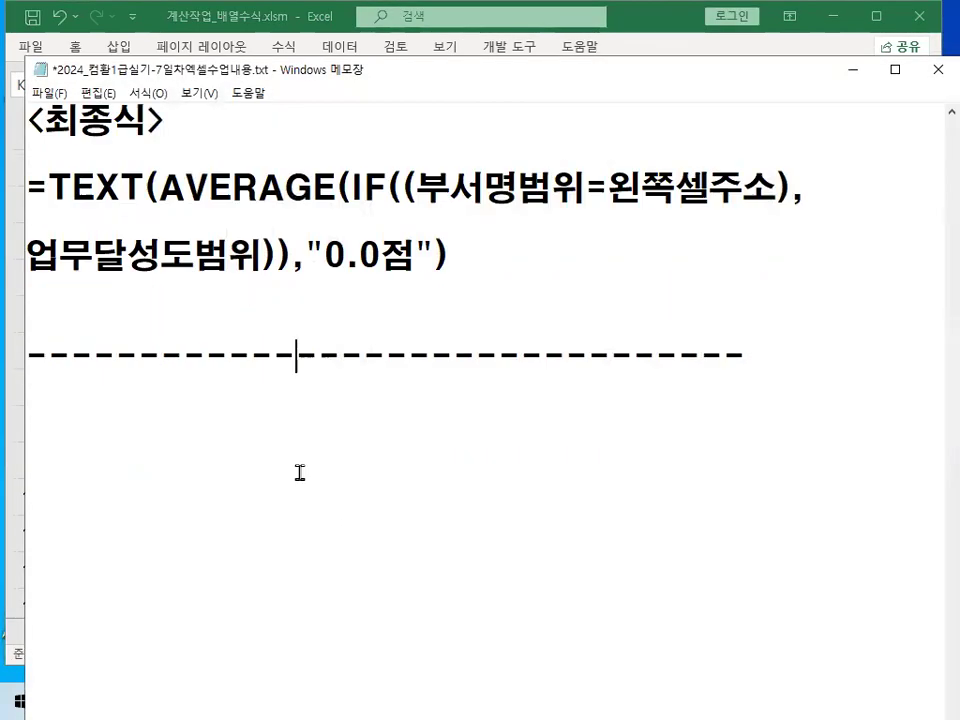
pyautogui.hotkey('ctrl', 'v')
# - Remove the surplus blank lines around the pasted formula and arrange it on two lines, breaking after the comma following J4)
pyautogui.press('Delete')
pyautogui.press('Delete')
pyautogui.press('Delete')
pyautogui.press('Delete')
pyautogui.press('Delete')
pyautogui.press('Delete')
pyautogui.press('Delete')
pyautogui.press('Delete')
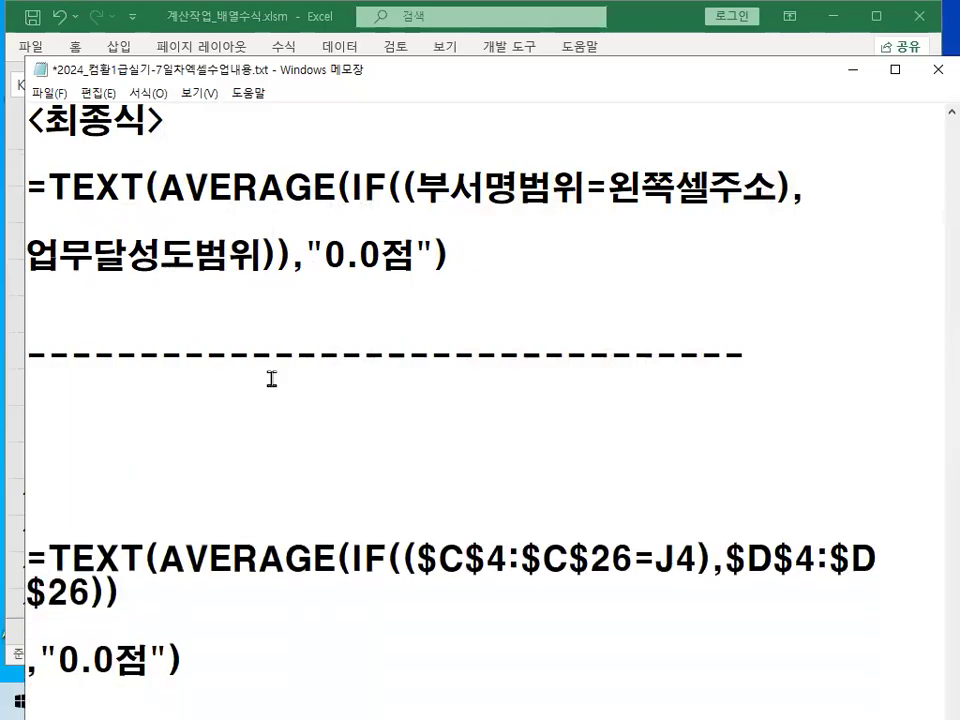
pyautogui.press('Left')
pyautogui.press('Left')
pyautogui.press('Left')
pyautogui.press('Left')
pyautogui.press('Left')
pyautogui.press('Left')
pyautogui.press('Left')
pyautogui.press('Return')
pyautogui.press('Down')
pyautogui.press('BackSpace')
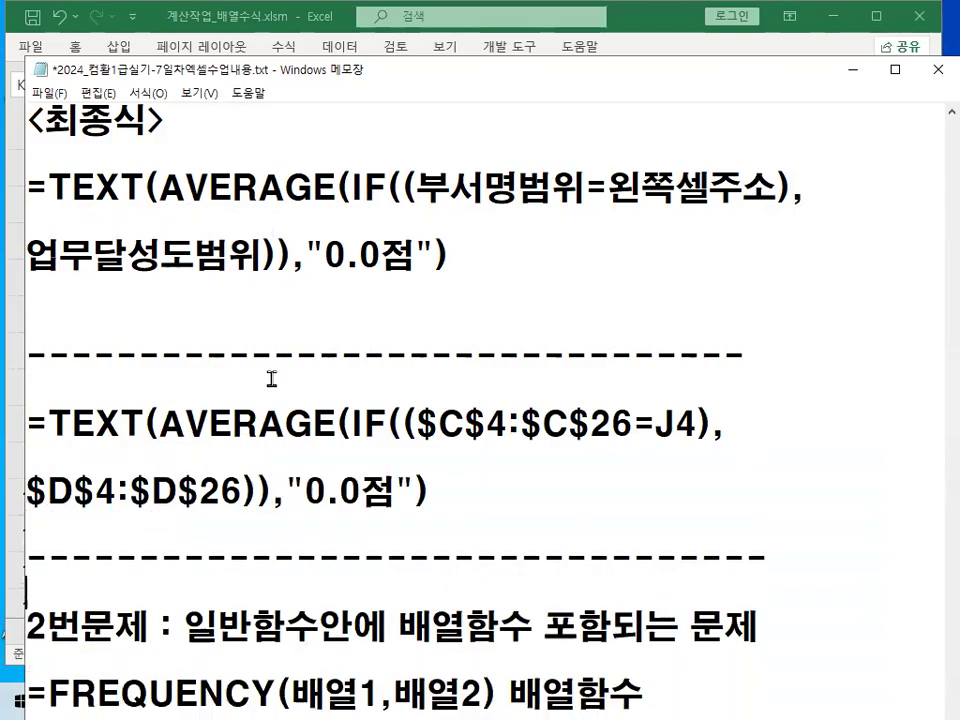
# - Insert several blank lines between the dashed line and the 2번문제 heading in the notes
pyautogui.press('Return')
pyautogui.press('Return')
pyautogui.press('Return')
pyautogui.press('Return')
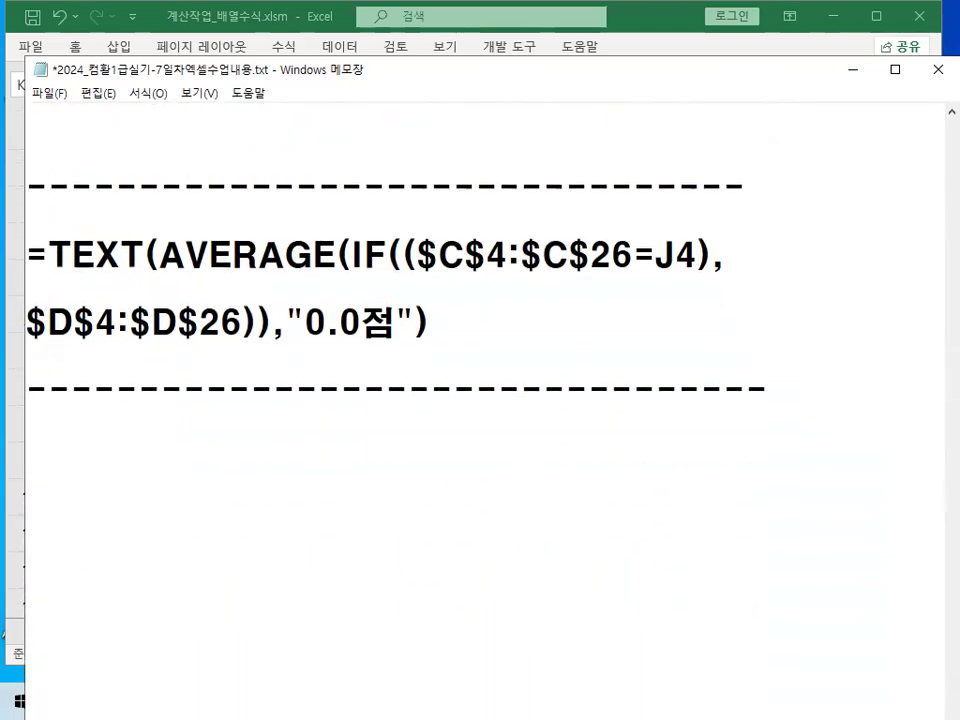
# - Underline the matching parts of the <최종식> template and the cell-reference formula below it with the screen pen, then clear the marks
pyautogui.scroll(1, 253, 418)
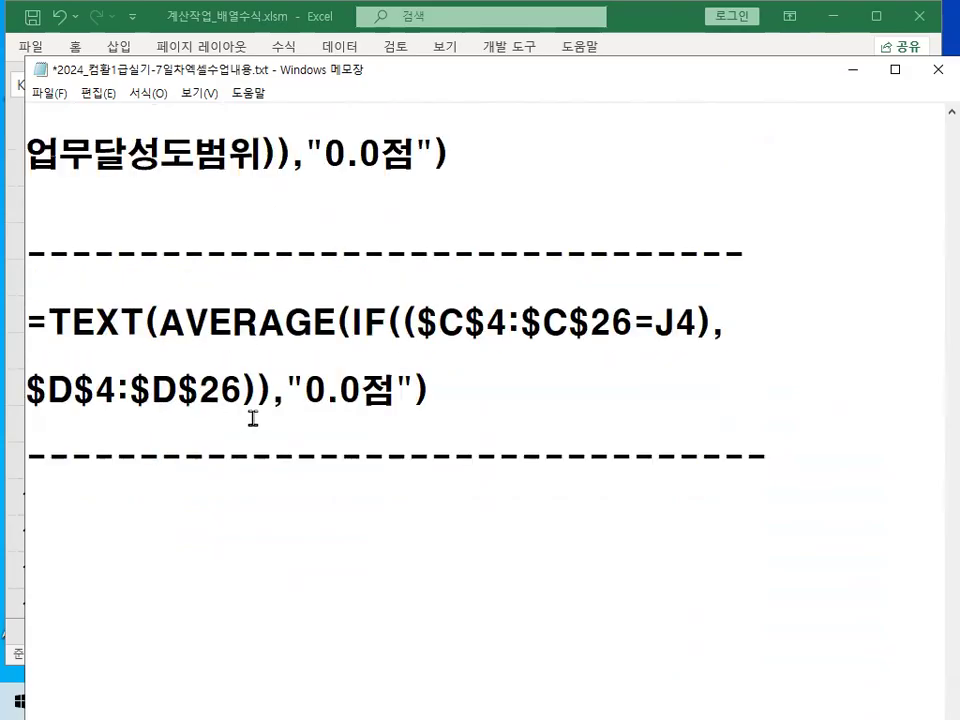
pyautogui.scroll(1, 253, 418)
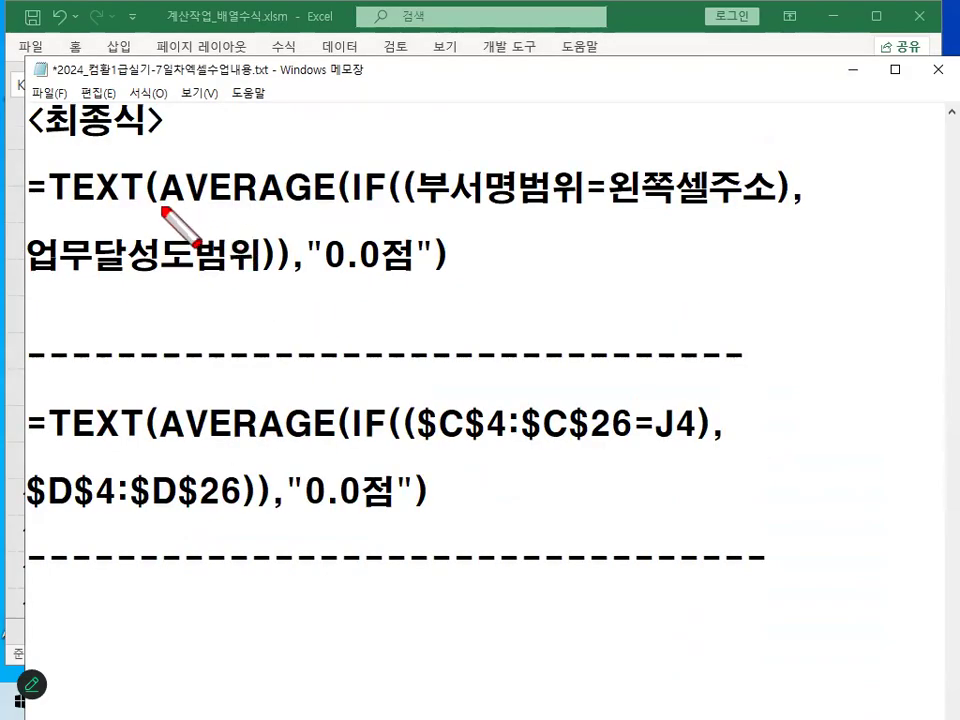
pyautogui.moveTo(163, 210); pyautogui.dragTo(295, 208)
pyautogui.moveTo(160, 455); pyautogui.dragTo(285, 453)
pyautogui.moveTo(435, 210); pyautogui.dragTo(563, 212)
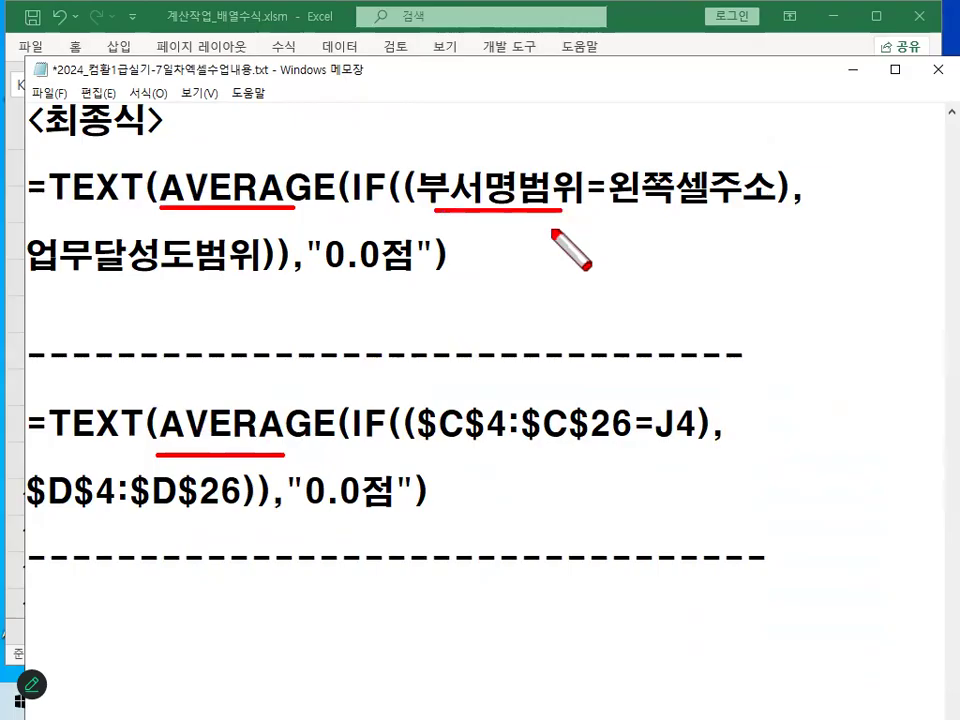
pyautogui.moveTo(422, 441); pyautogui.dragTo(614, 442)
pyautogui.moveTo(622, 206); pyautogui.dragTo(750, 206)
pyautogui.moveTo(651, 439); pyautogui.dragTo(688, 439)
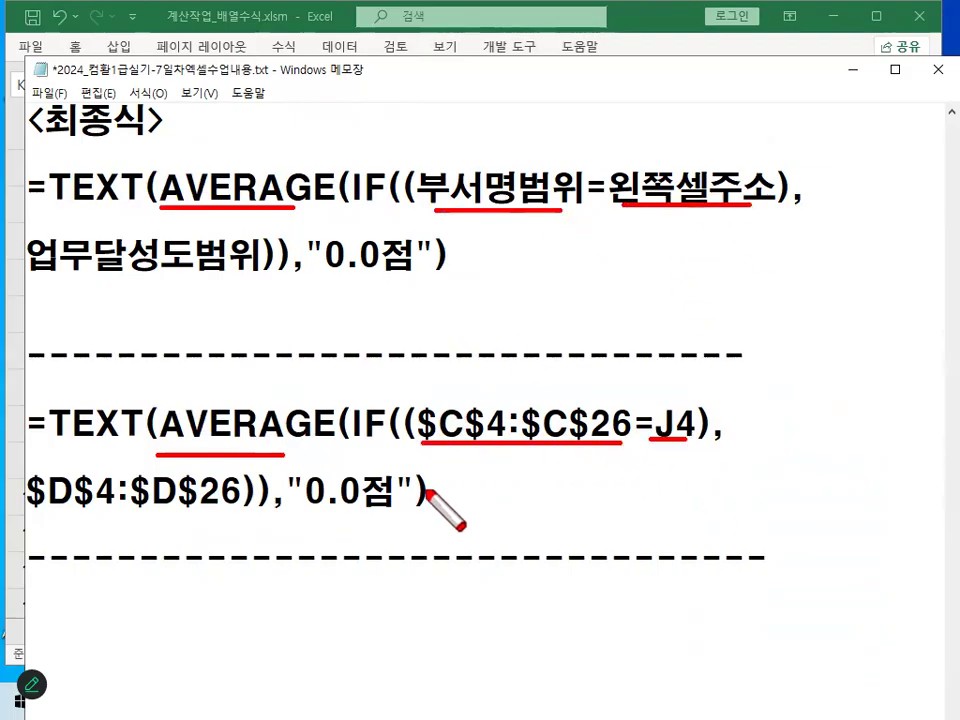
pyautogui.moveTo(46, 277); pyautogui.dragTo(264, 276)
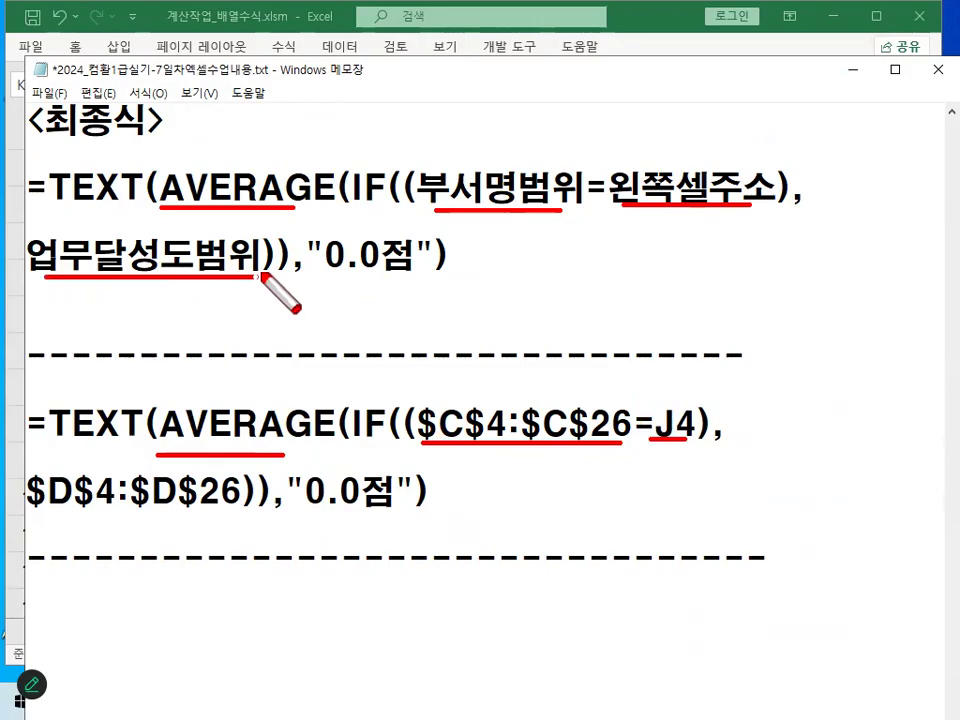
pyautogui.moveTo(45, 507); pyautogui.dragTo(240, 509)
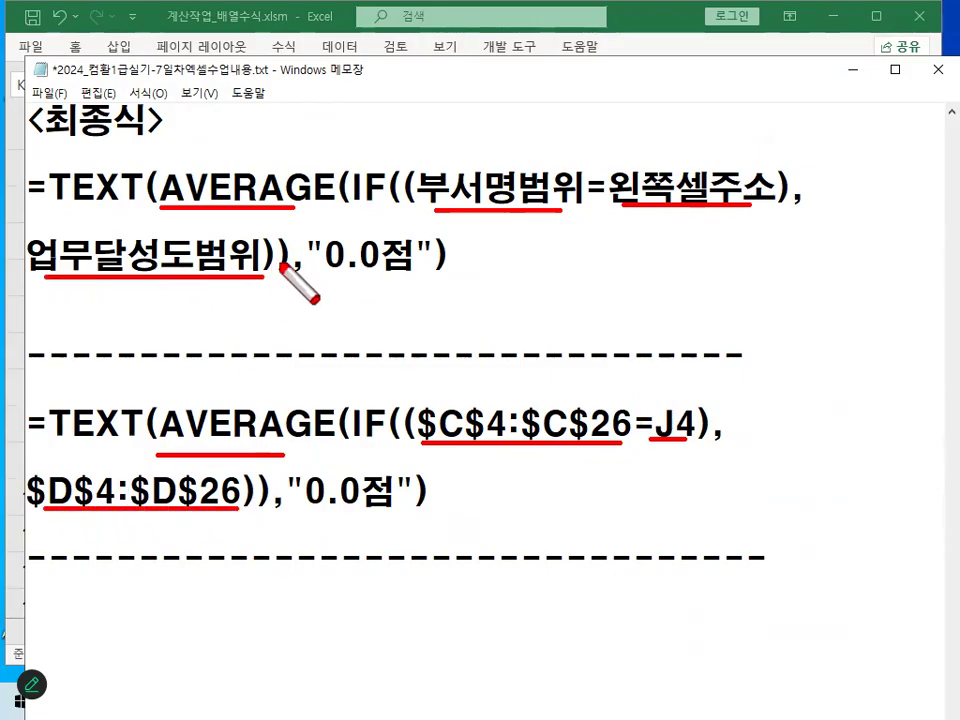
pyautogui.moveTo(296, 252); pyautogui.dragTo(410, 280)
pyautogui.moveTo(298, 521); pyautogui.dragTo(398, 522)
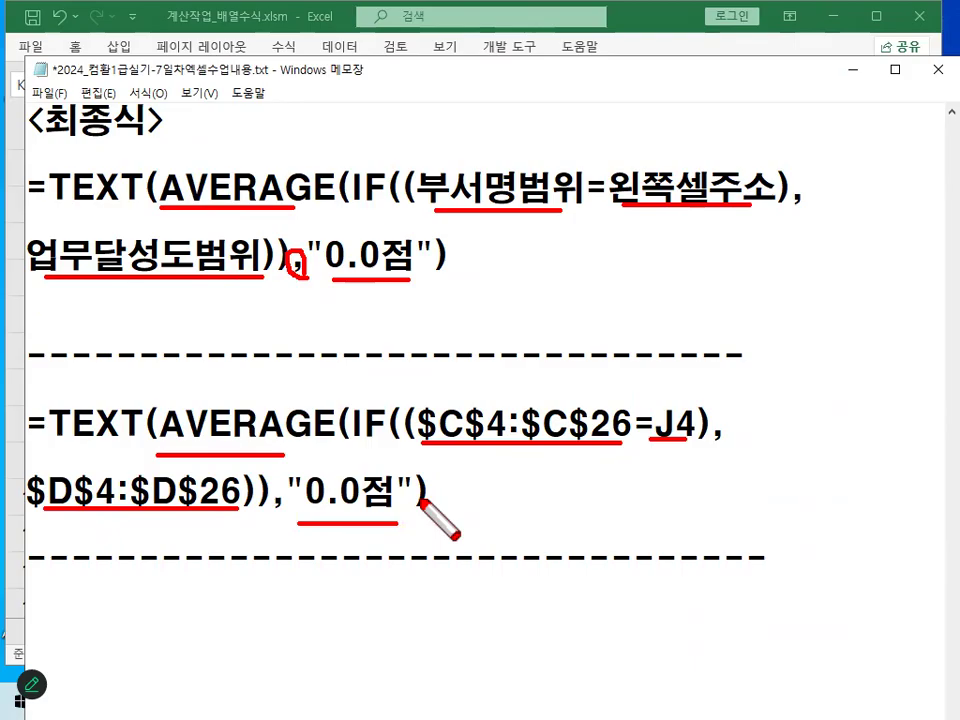
pyautogui.press('Escape')
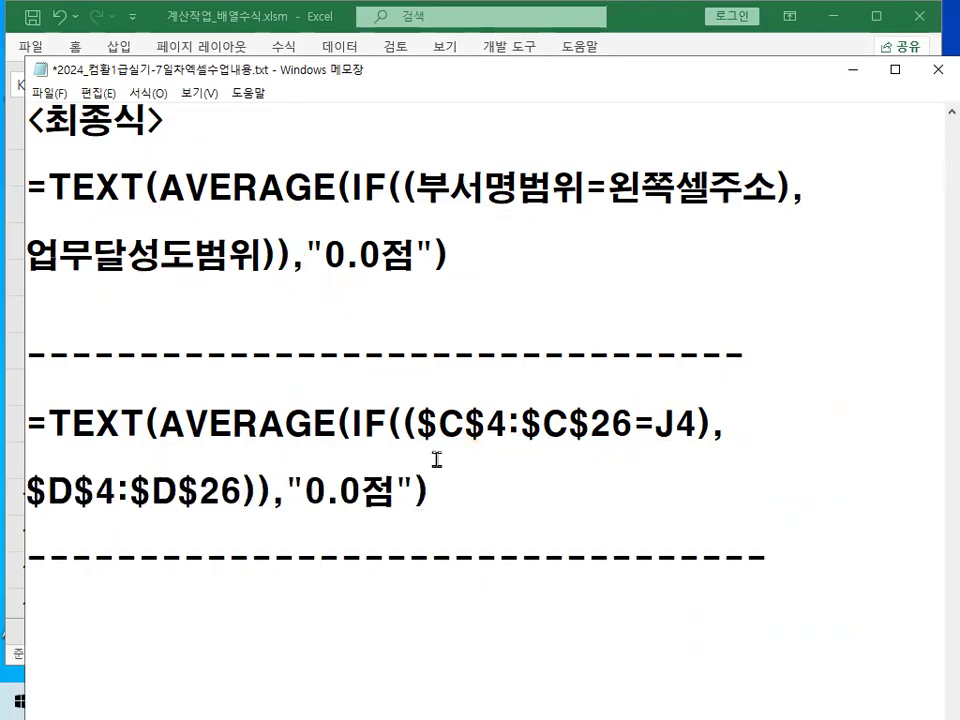
# - Delete the extra blank lines above the 2번문제 heading, leaving one below the dashed line
pyautogui.scroll(-2, 447, 474)
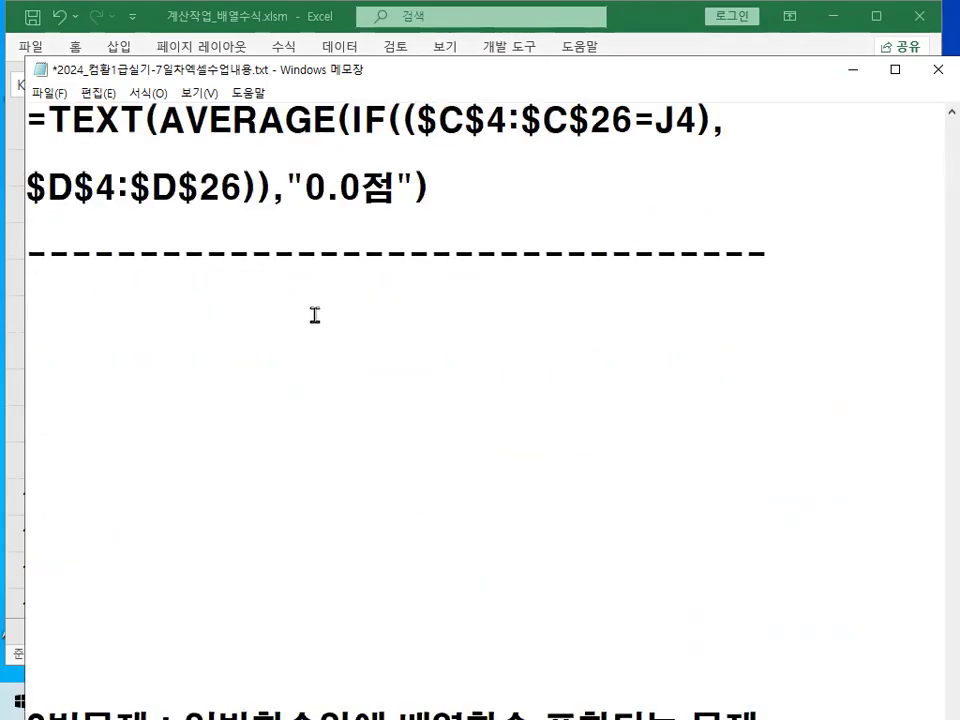
pyautogui.press('Delete')
pyautogui.press('Delete')
pyautogui.press('Delete')
pyautogui.press('Delete')
pyautogui.press('Delete')
pyautogui.press('Delete')
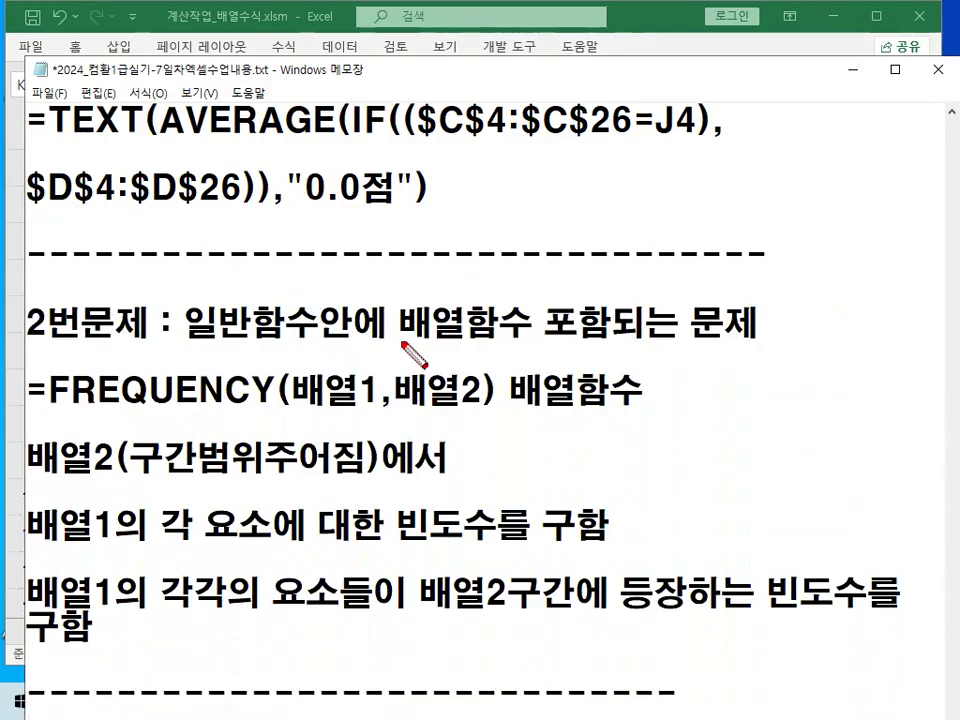
# - Underline and circle 배열함수 in the 2번문제 heading, handwrite 21~24 and 21~23 beside it, and clear the annotations
pyautogui.hotkey('ctrl', '2')
pyautogui.moveTo(407, 349)
pyautogui.mouseDown()
pyautogui.moveTo(508, 348)
pyautogui.moveTo(497, 330)
pyautogui.moveTo(520, 318)
pyautogui.moveTo(527, 344)
pyautogui.mouseUp()
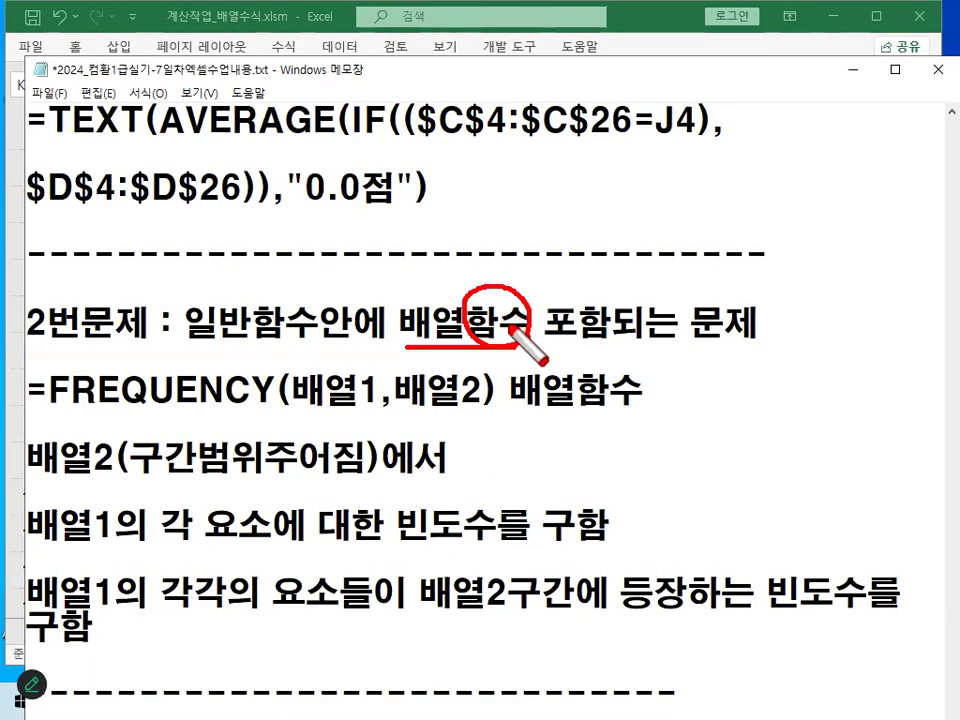
pyautogui.moveTo(600, 180)
pyautogui.mouseDown()
pyautogui.moveTo(600, 204)
pyautogui.moveTo(668, 205)
pyautogui.moveTo(765, 189)
pyautogui.moveTo(778, 170)
pyautogui.moveTo(760, 212)
pyautogui.mouseUp()
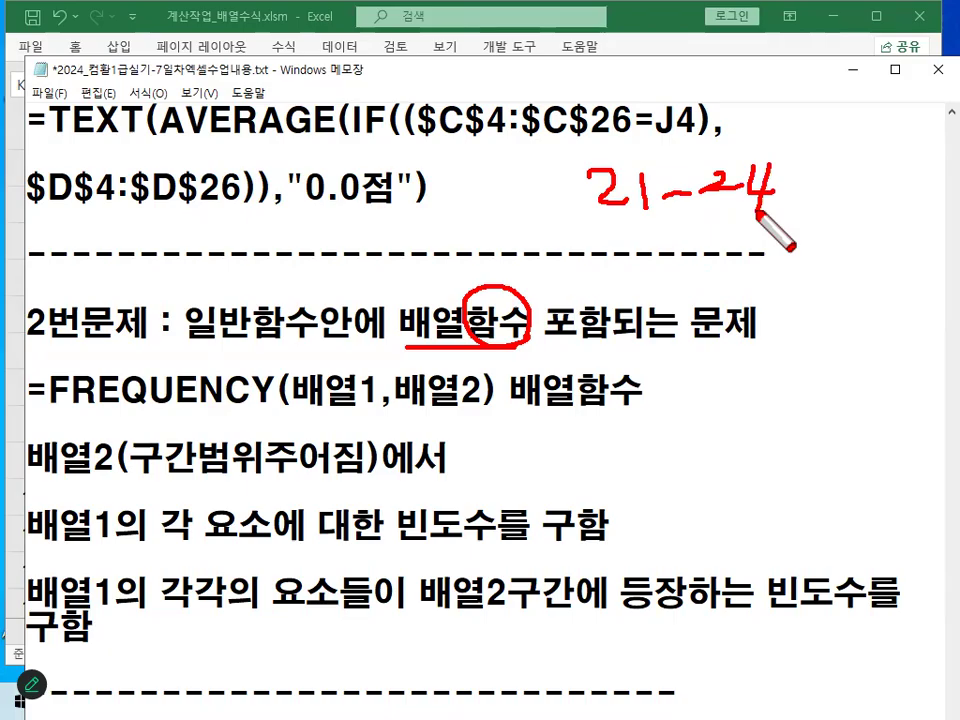
pyautogui.moveTo(628, 127); pyautogui.dragTo(793, 236)
pyautogui.moveTo(632, 328); pyautogui.dragTo(682, 346)
pyautogui.moveTo(708, 288)
pyautogui.mouseDown()
pyautogui.moveTo(710, 355)
pyautogui.moveTo(778, 320)
pyautogui.moveTo(770, 370)
pyautogui.mouseUp()
pyautogui.moveTo(790, 320); pyautogui.dragTo(813, 343)
pyautogui.moveTo(815, 295)
pyautogui.mouseDown()
pyautogui.moveTo(862, 330)
pyautogui.moveTo(822, 372)
pyautogui.mouseUp()
pyautogui.moveTo(503, 352); pyautogui.dragTo(578, 349)
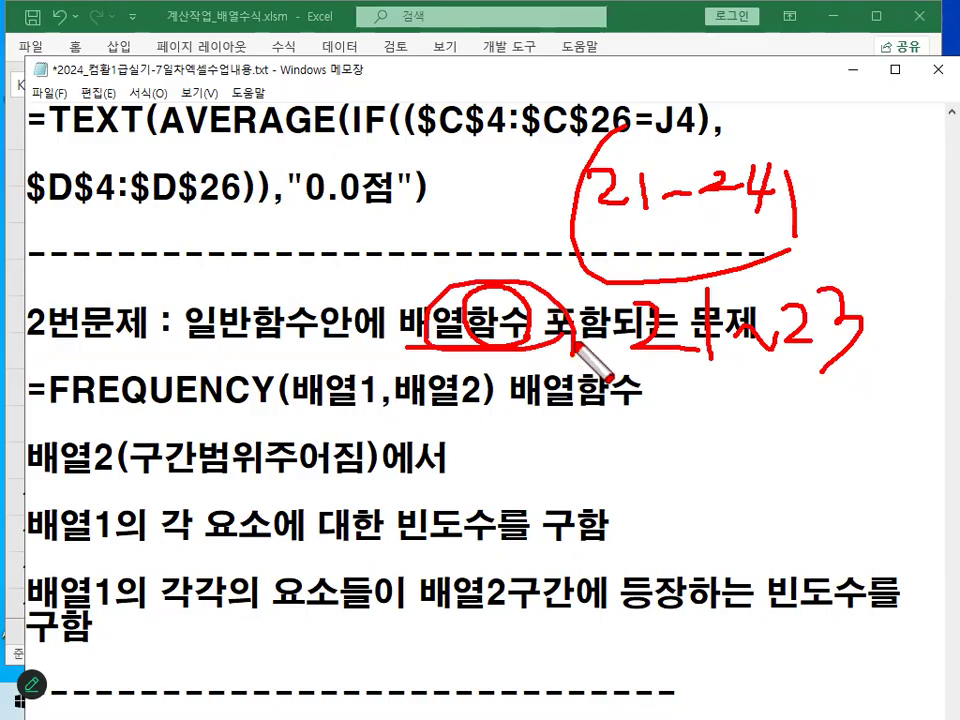
pyautogui.press('Escape')
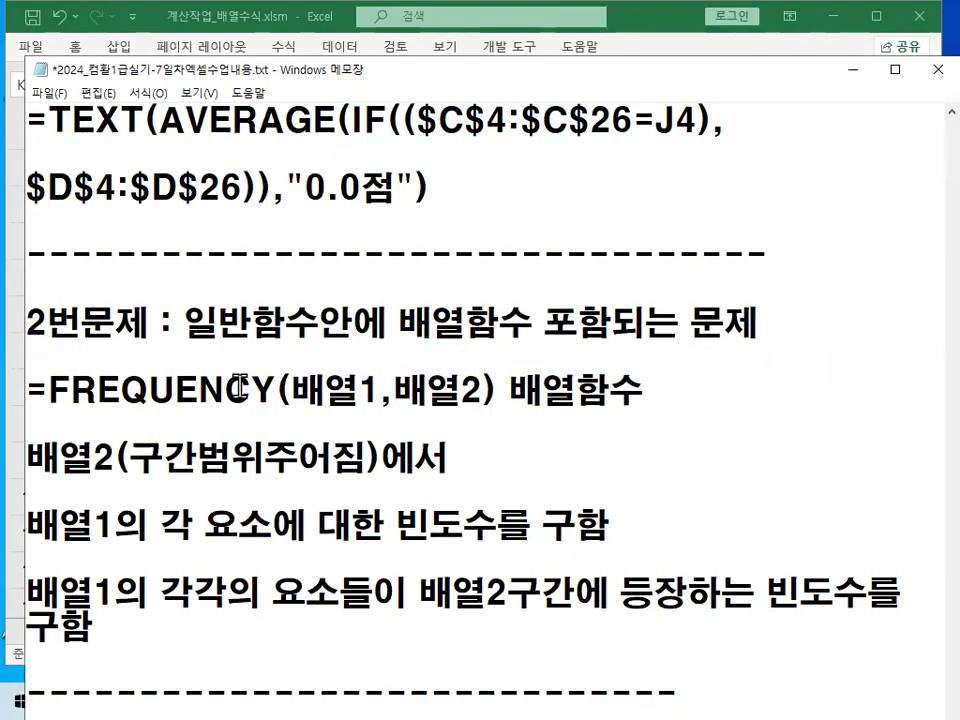
# - Underline FREQUENCY, 배열1 and 배열2 with the screen pen, circle 배열함수, and add check marks above both arguments
pyautogui.scroll(-1, 240, 387)
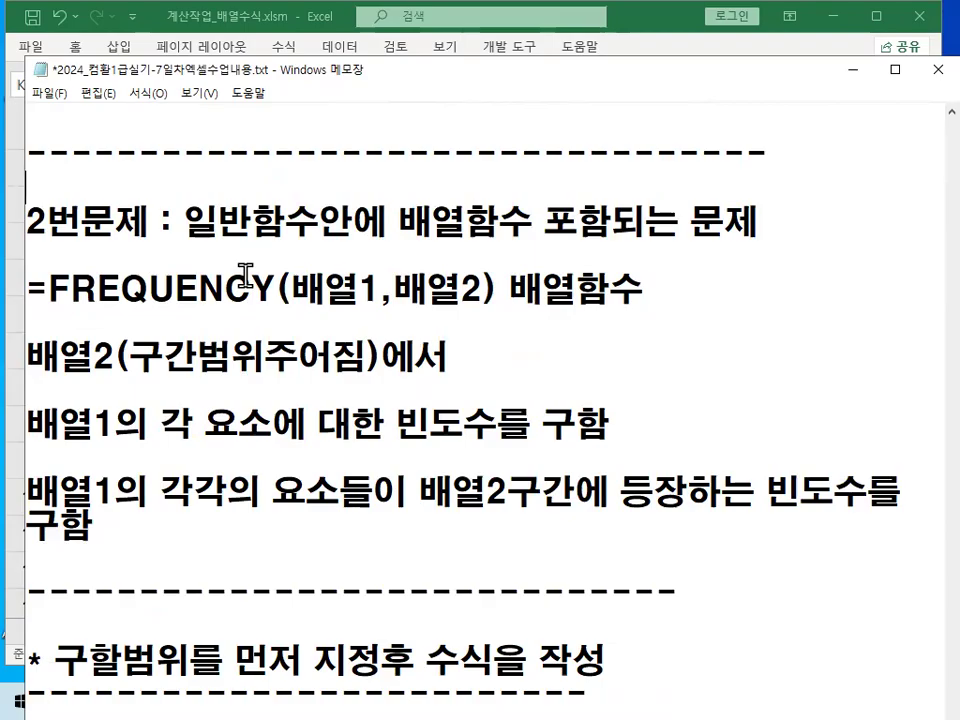
pyautogui.moveTo(57, 314); pyautogui.dragTo(262, 314)
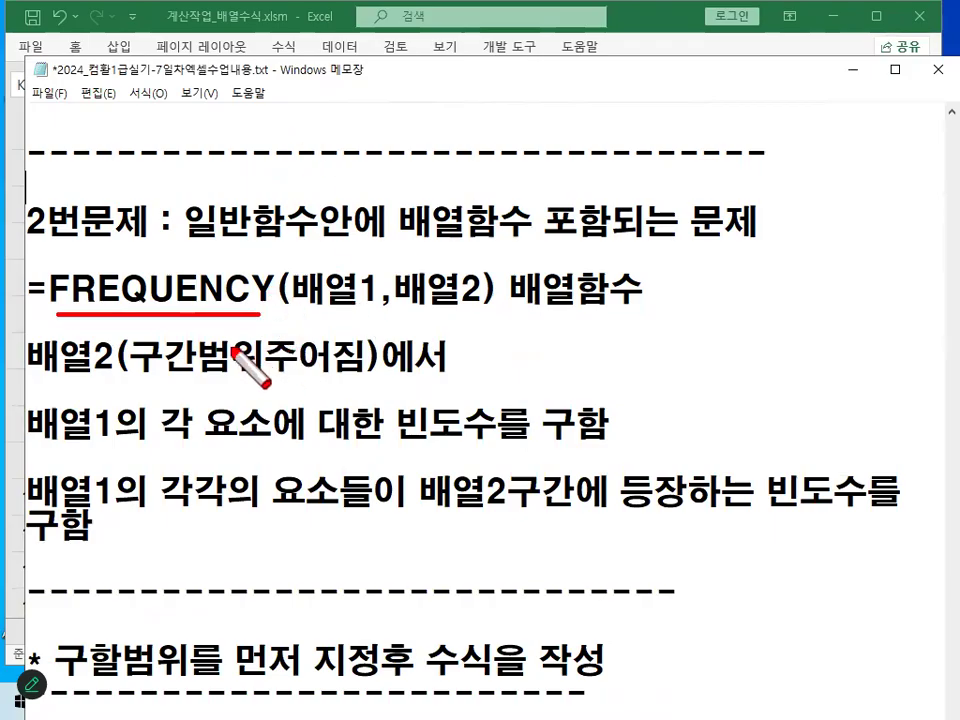
pyautogui.moveTo(296, 309); pyautogui.dragTo(478, 309)
pyautogui.moveTo(620, 284); pyautogui.dragTo(622, 288)
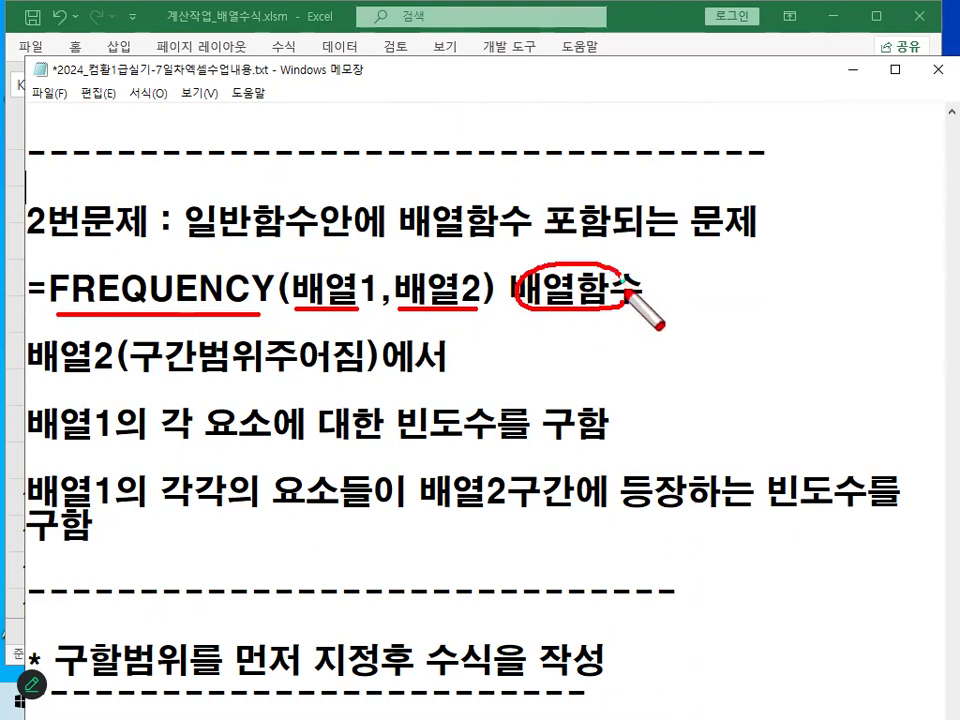
pyautogui.moveTo(313, 257); pyautogui.dragTo(349, 249)
pyautogui.moveTo(419, 252); pyautogui.dragTo(447, 223)
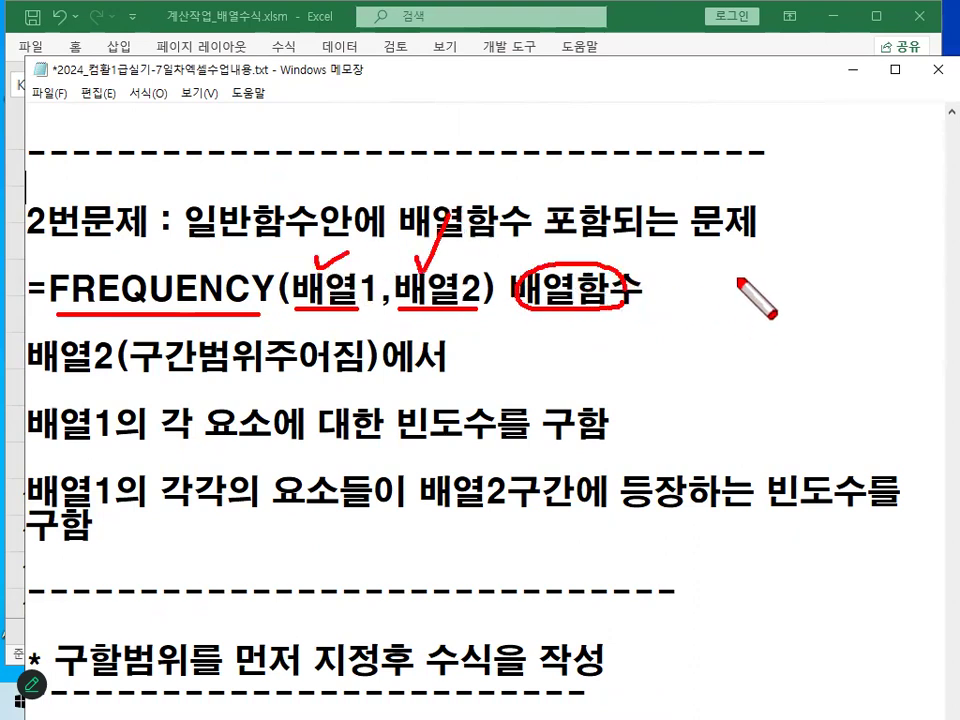
# - Circle 배열 in 배열함수 again, handwrite the C+S+Enter-arrow shorthand beside the FREQUENCY line, and clear all pen marks
pyautogui.moveTo(598, 268)
pyautogui.mouseDown()
pyautogui.moveTo(515, 285)
pyautogui.moveTo(578, 302)
pyautogui.mouseUp()
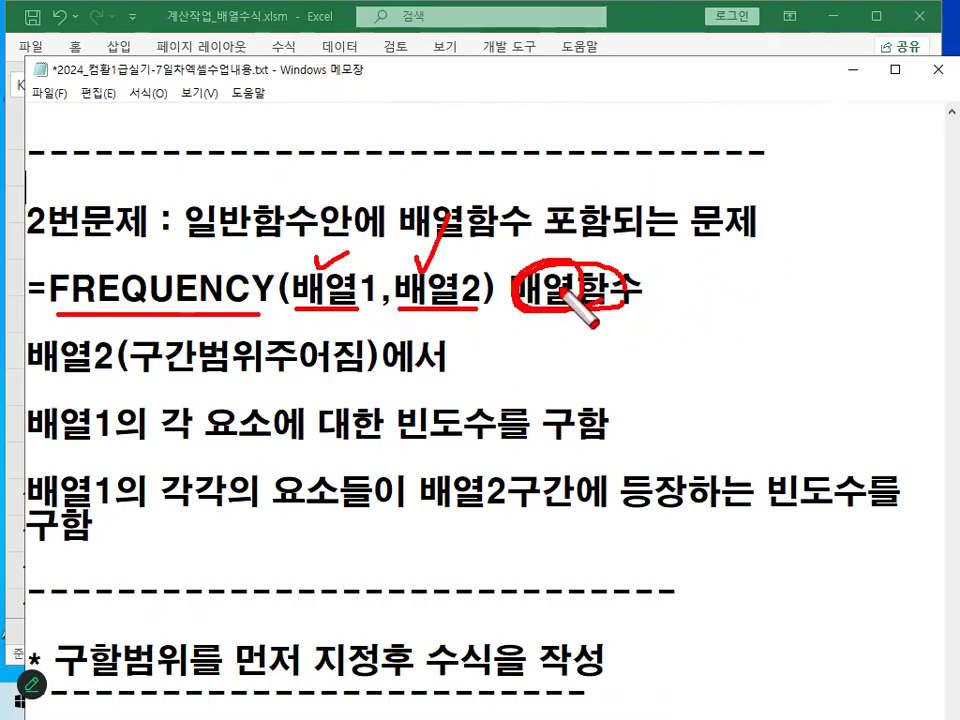
pyautogui.moveTo(543, 252); pyautogui.dragTo(610, 184)
pyautogui.moveTo(743, 283)
pyautogui.mouseDown()
pyautogui.moveTo(730, 312)
pyautogui.moveTo(796, 290)
pyautogui.moveTo(780, 318)
pyautogui.mouseUp()
pyautogui.click(768, 292)
pyautogui.moveTo(812, 266)
pyautogui.mouseDown()
pyautogui.moveTo(826, 290)
pyautogui.moveTo(820, 320)
pyautogui.moveTo(878, 288)
pyautogui.mouseUp()
pyautogui.moveTo(857, 266); pyautogui.dragTo(855, 312)
pyautogui.moveTo(910, 230)
pyautogui.mouseDown()
pyautogui.moveTo(885, 321)
pyautogui.moveTo(905, 322)
pyautogui.mouseUp()
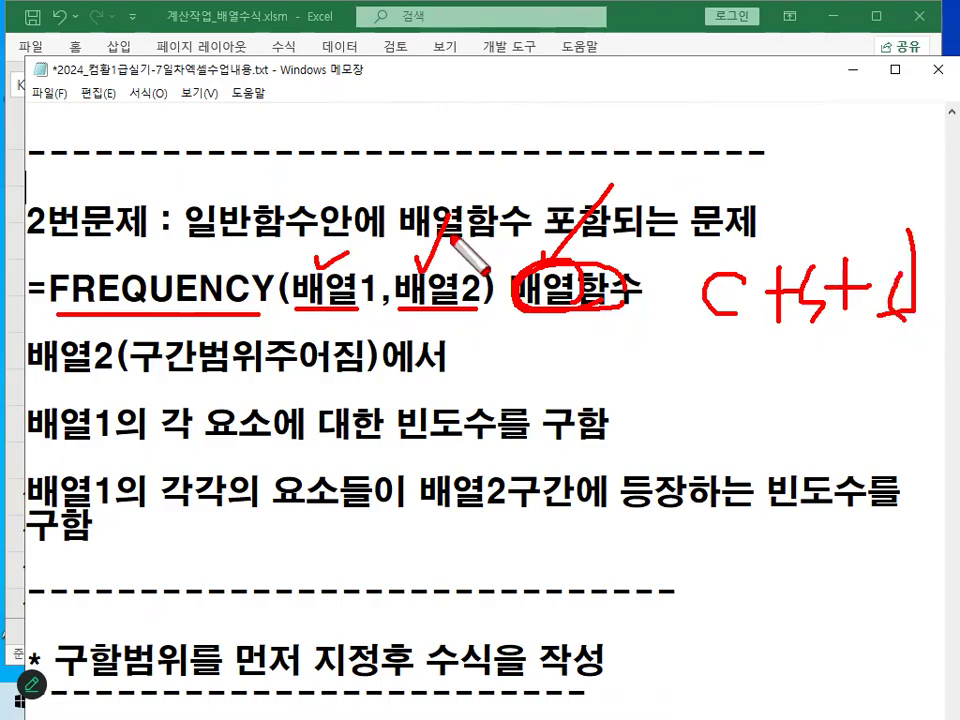
pyautogui.click(392, 290)
pyautogui.scroll(-1, 386, 294)
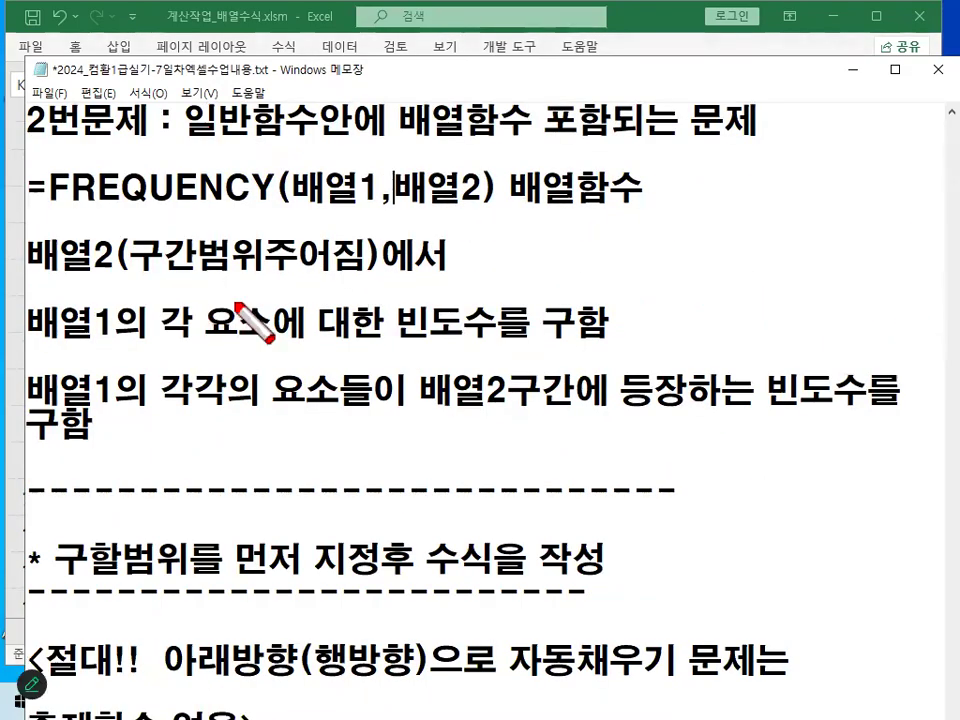
pyautogui.press('Escape')
# - Read the note 구할범위를 먼저 지정후 수식을 작성, highlighting its range-selection and formula-writing parts
pyautogui.moveTo(66, 560); pyautogui.dragTo(343, 555)
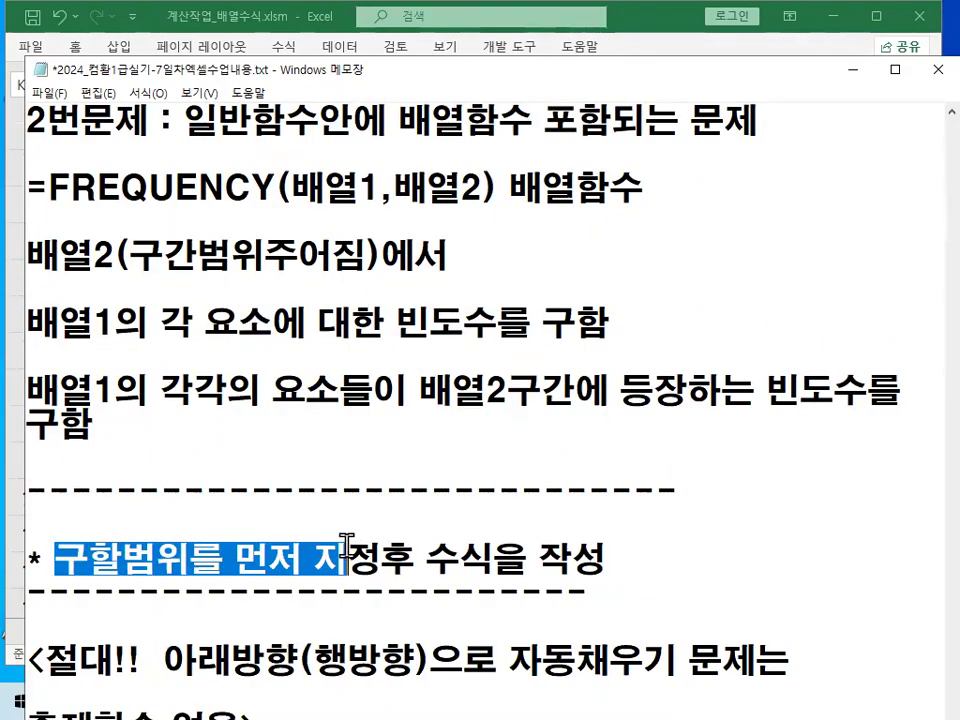
pyautogui.scroll(-3, 346, 543)
pyautogui.moveTo(427, 258); pyautogui.dragTo(604, 255)
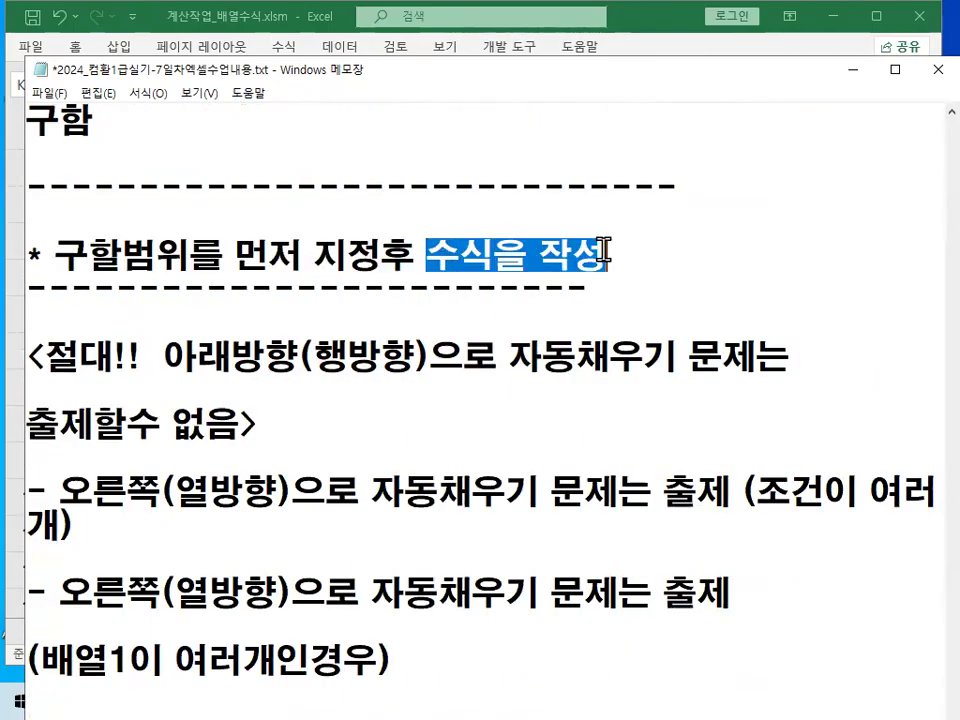
pyautogui.scroll(3, 557, 364)
pyautogui.click(378, 298)
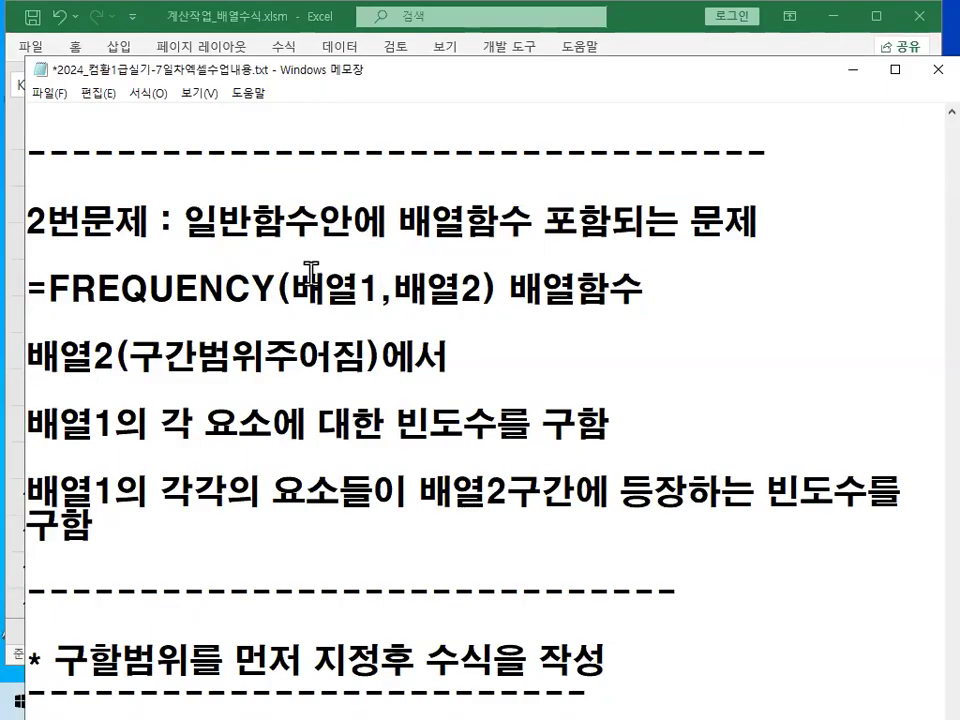
# - Review the FREQUENCY arguments by highlighting 배열1 and 배열2, then the 구간범위주어짐 description of 배열2
pyautogui.moveTo(288, 290); pyautogui.dragTo(481, 290)
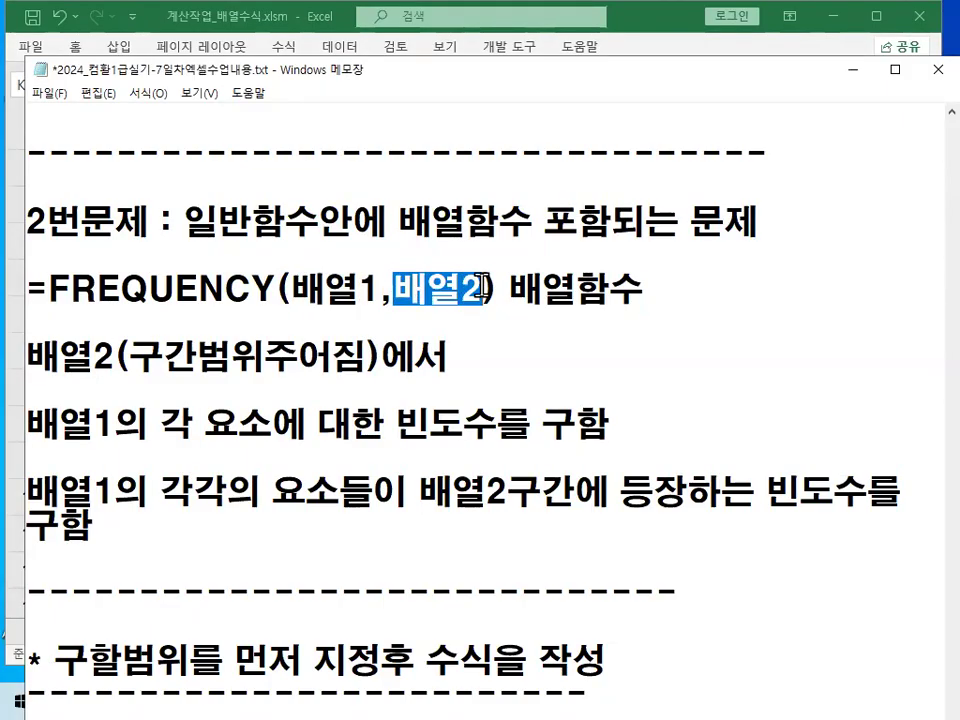
pyautogui.hotkey('ctrl', '2')
pyautogui.moveTo(300, 306); pyautogui.dragTo(360, 310)
pyautogui.click(410, 312)
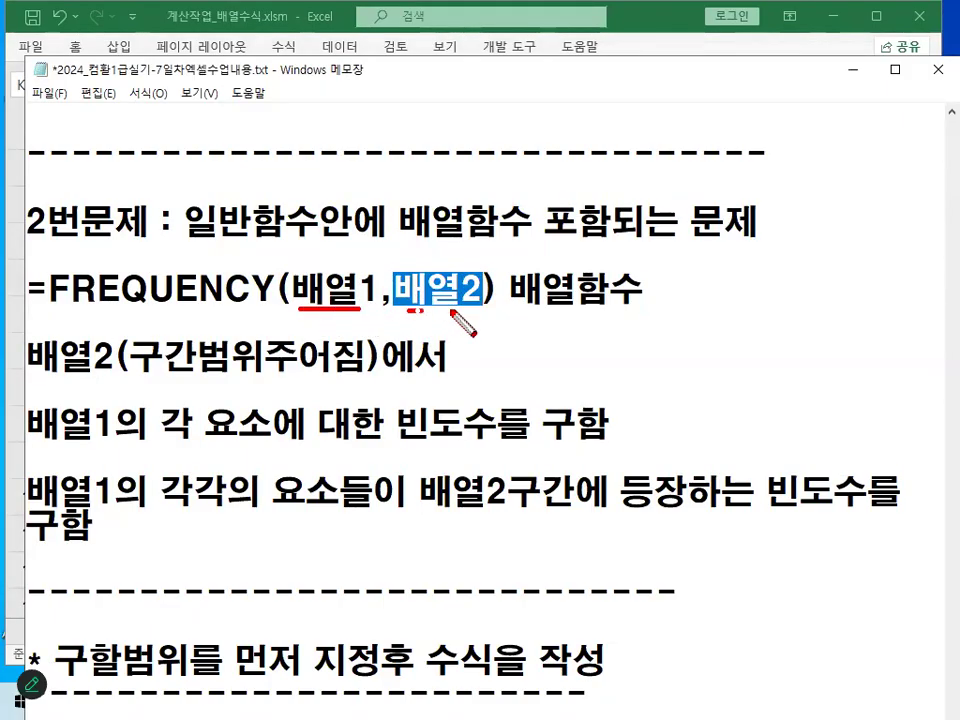
pyautogui.press('Escape')
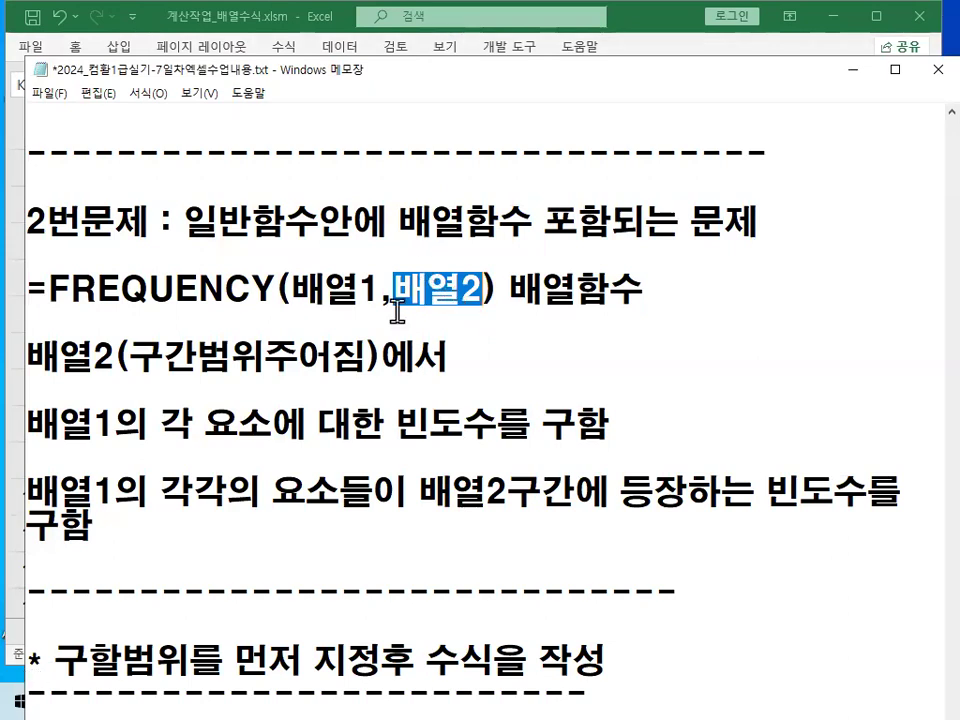
pyautogui.scroll(-1, 160, 356)
pyautogui.moveTo(279, 190); pyautogui.dragTo(370, 187)
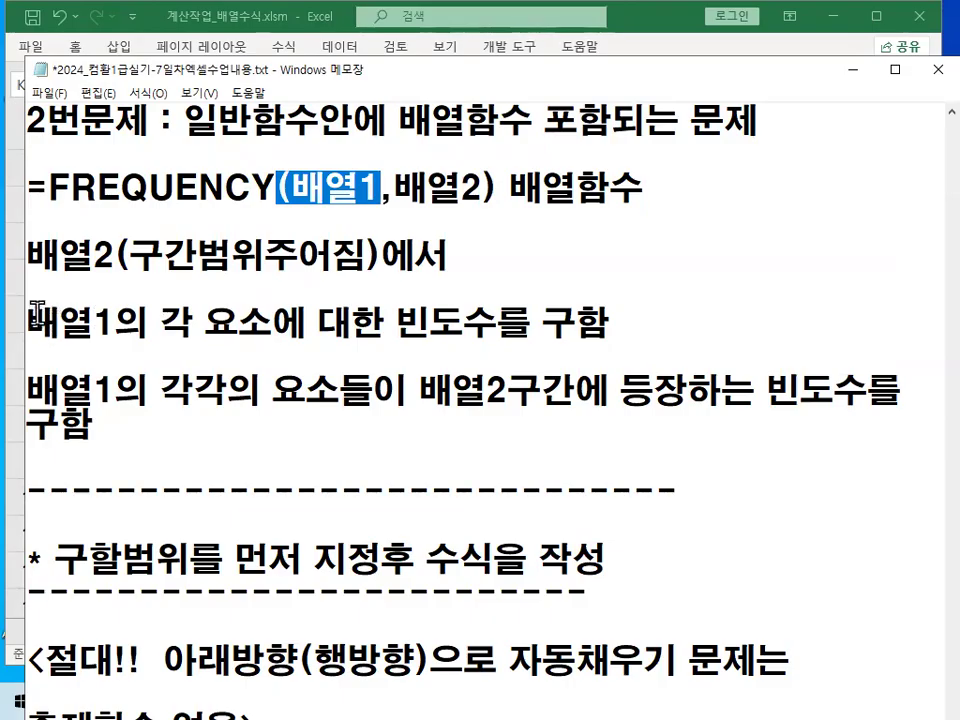
pyautogui.moveTo(393, 195); pyautogui.dragTo(474, 186)
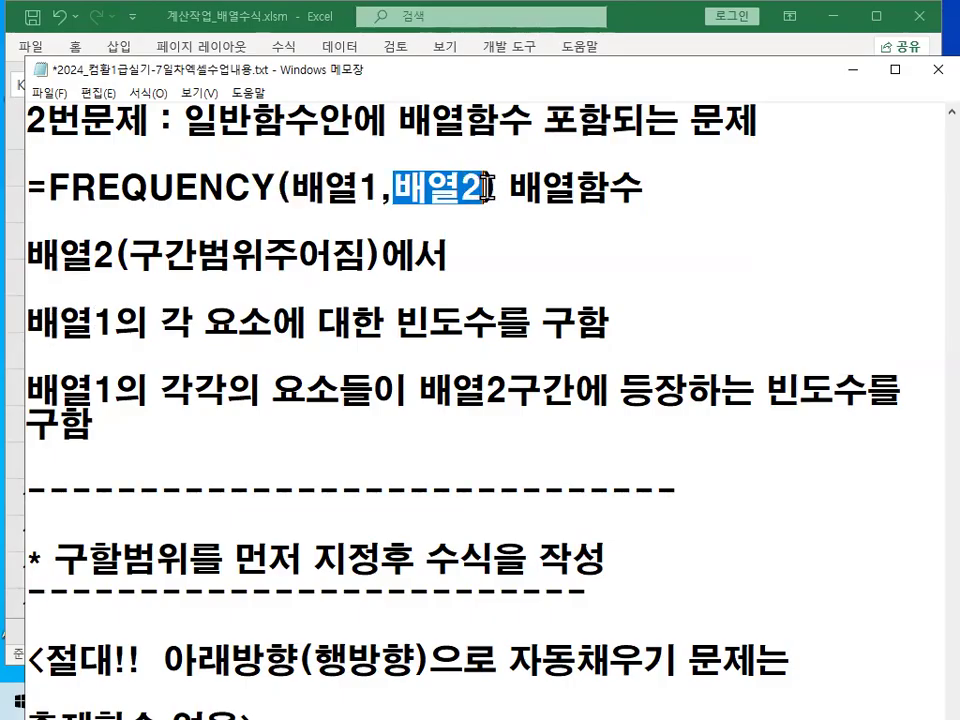
pyautogui.moveTo(30, 258); pyautogui.dragTo(368, 258)
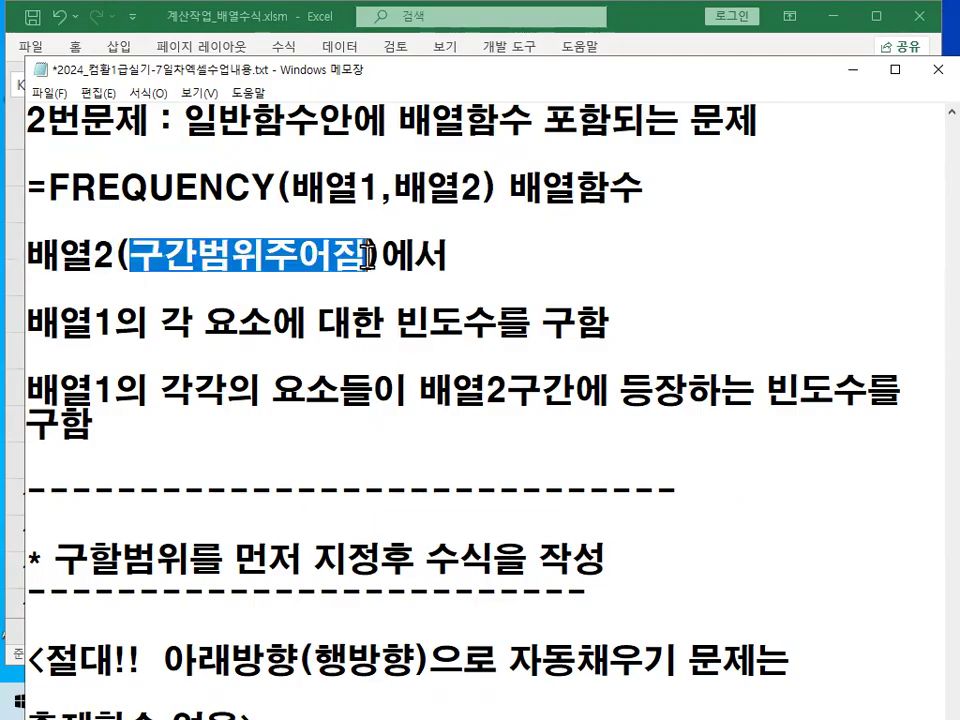
# - Minimize the notes to return to Excel and select the 업무달성도 values J17:J21 in 표4
pyautogui.click(853, 76)
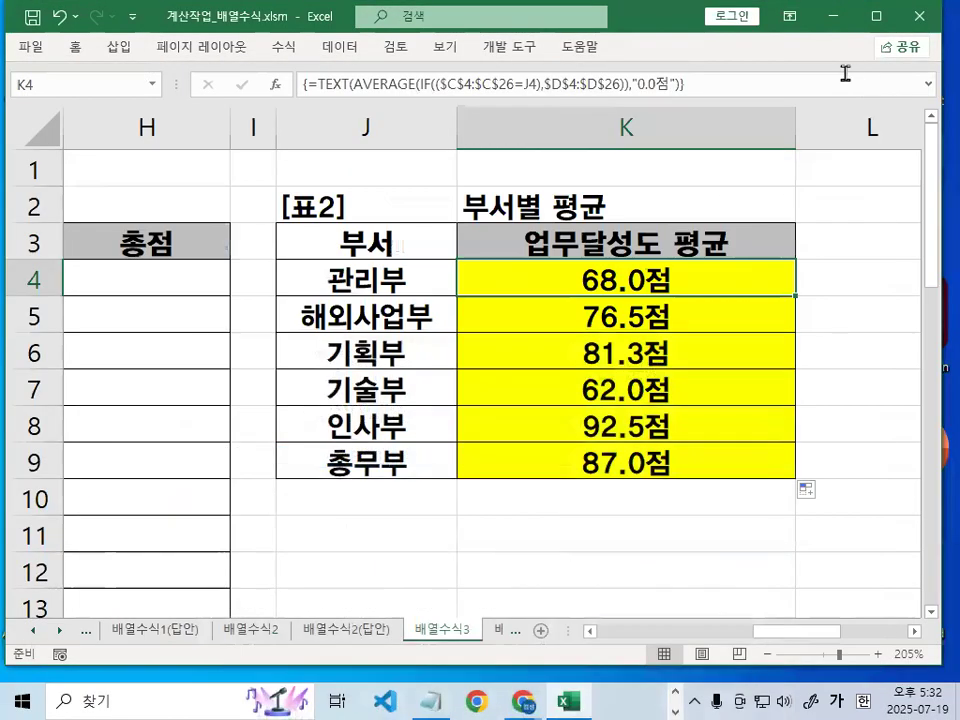
pyautogui.scroll(-3, 557, 425)
pyautogui.scroll(-1, 557, 425)
pyautogui.moveTo(407, 315); pyautogui.dragTo(409, 453)
# - Bracket the 업무달성도 values 60 to 100 with the pen, mark off and annotate part of the 빈도수 column, and clear the marks
pyautogui.moveTo(336, 308)
pyautogui.mouseDown()
pyautogui.moveTo(286, 410)
pyautogui.moveTo(304, 467)
pyautogui.mouseUp()
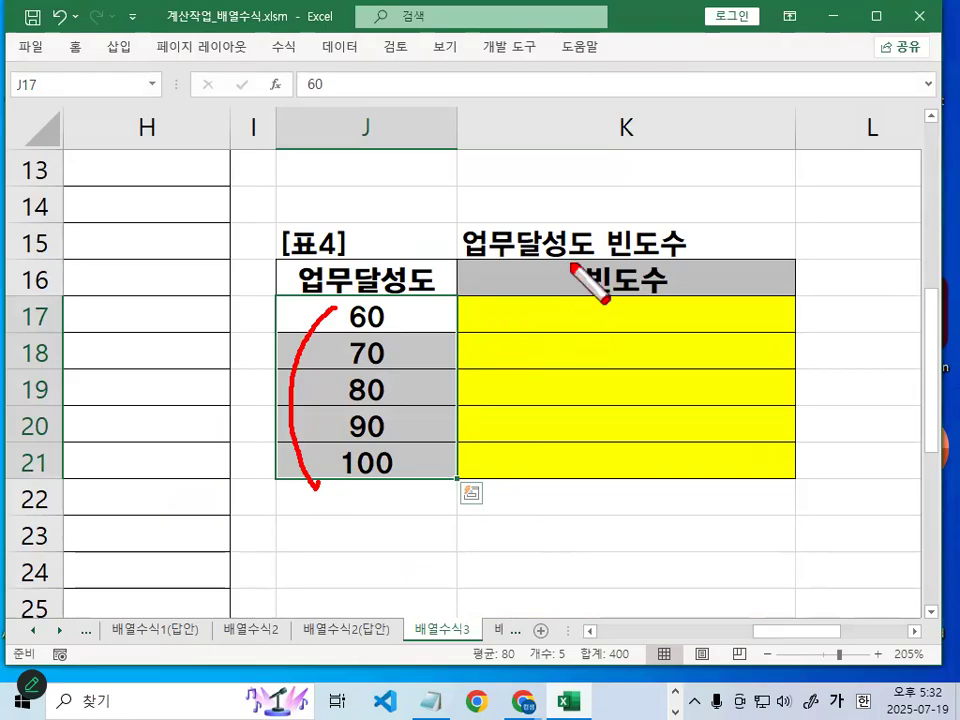
pyautogui.moveTo(570, 265); pyautogui.dragTo(577, 484)
pyautogui.moveTo(495, 310)
pyautogui.mouseDown()
pyautogui.moveTo(488, 326)
pyautogui.moveTo(516, 327)
pyautogui.moveTo(497, 370)
pyautogui.moveTo(543, 371)
pyautogui.mouseUp()
pyautogui.click(394, 354)
pyautogui.moveTo(305, 315)
pyautogui.mouseDown()
pyautogui.moveTo(564, 272)
pyautogui.moveTo(273, 297)
pyautogui.mouseUp()
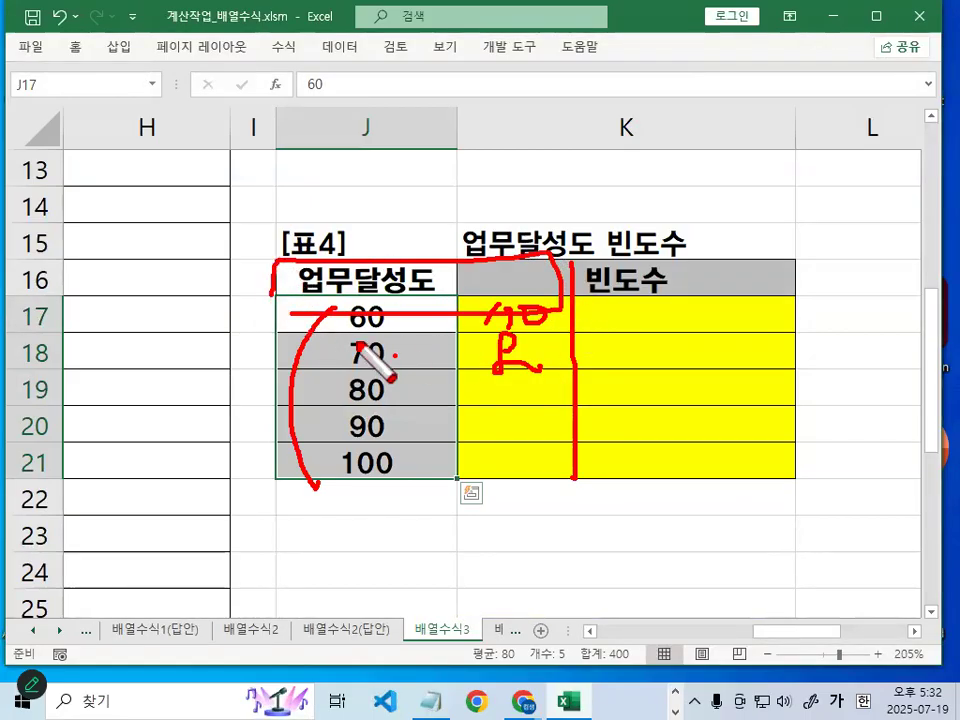
pyautogui.moveTo(546, 381)
pyautogui.mouseDown()
pyautogui.moveTo(300, 332)
pyautogui.moveTo(545, 435)
pyautogui.mouseUp()
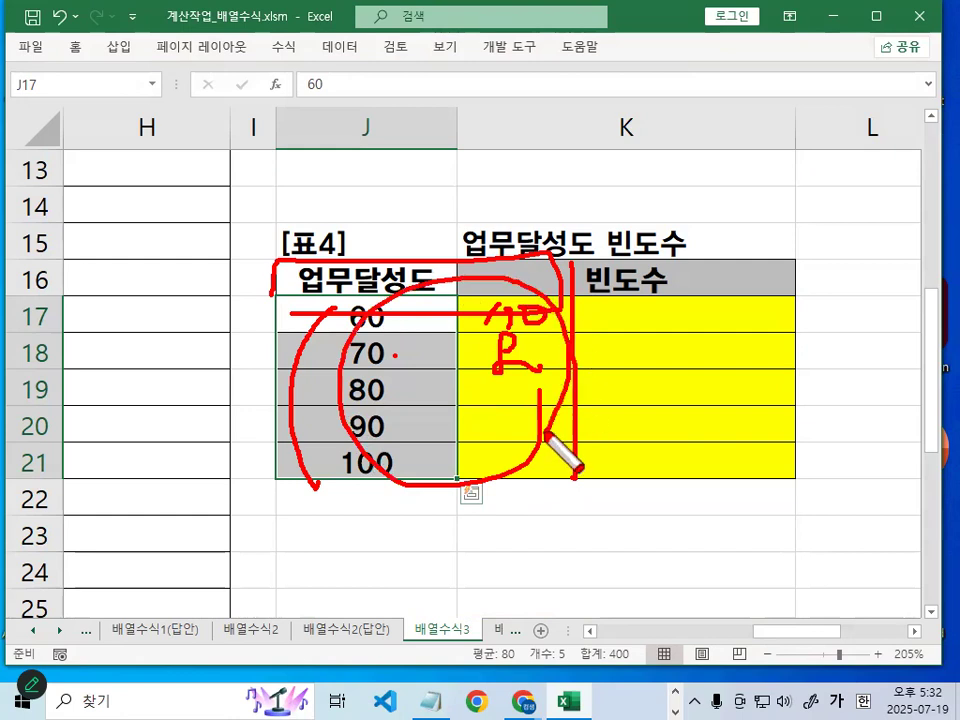
pyautogui.press('Escape')
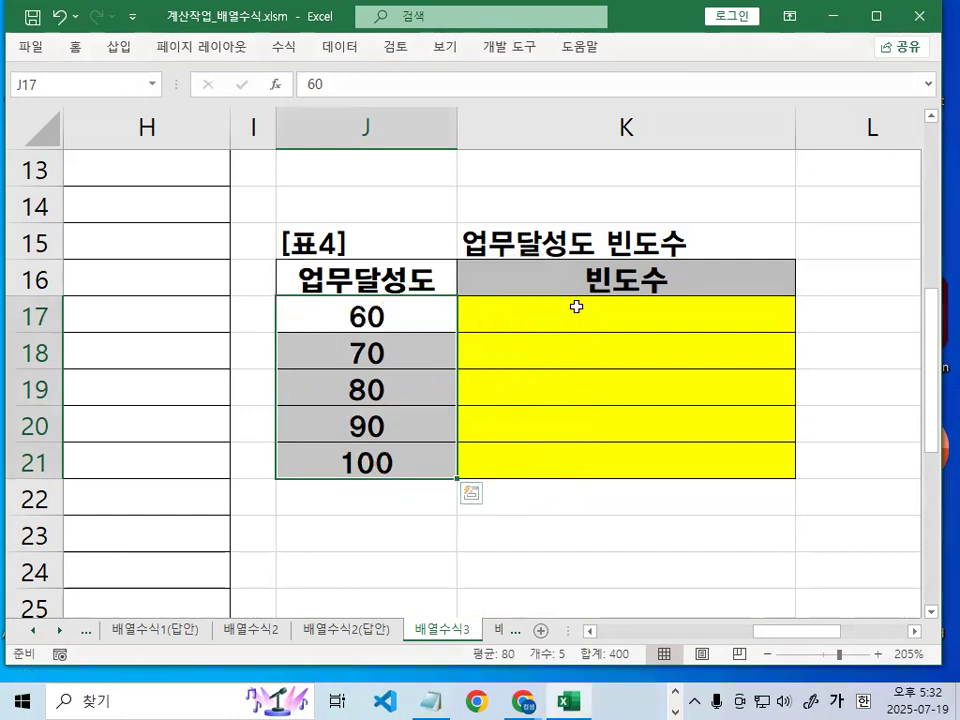
# - Draw a vertical divider through the 빈도수 cells, underline 60, handwrite and circle notes in front of the divider, and erase all pen marks
pyautogui.hotkey('ctrl', '2')
pyautogui.moveTo(585, 293); pyautogui.dragTo(585, 490)
pyautogui.moveTo(349, 333); pyautogui.dragTo(398, 331)
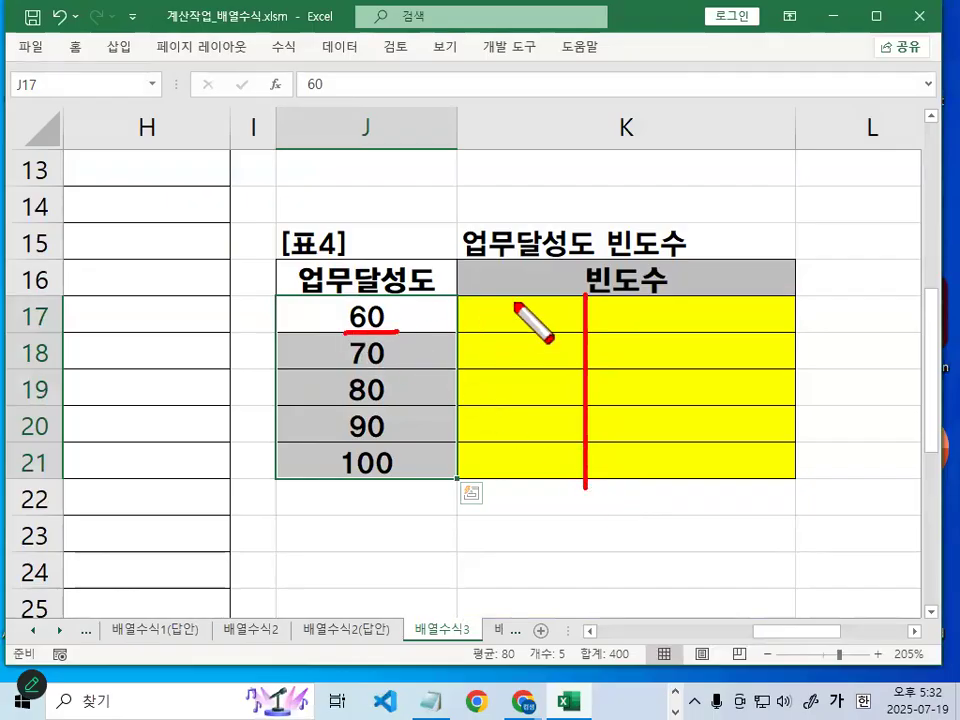
pyautogui.moveTo(516, 303)
pyautogui.mouseDown()
pyautogui.moveTo(508, 306)
pyautogui.moveTo(521, 326)
pyautogui.moveTo(527, 316)
pyautogui.moveTo(540, 320)
pyautogui.mouseUp()
pyautogui.moveTo(396, 331); pyautogui.dragTo(377, 372)
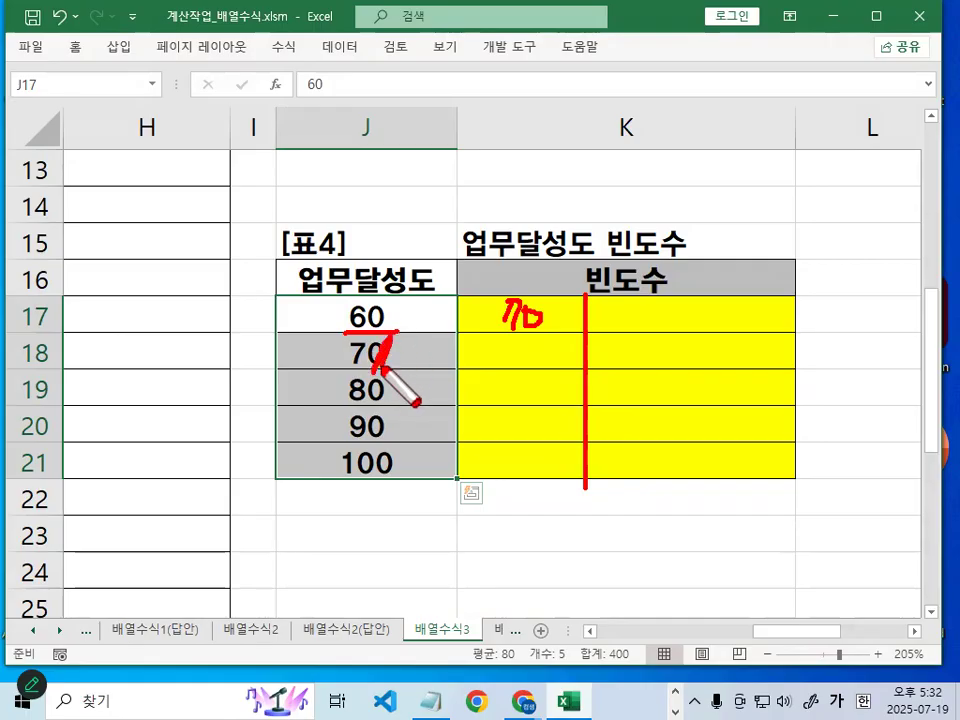
pyautogui.moveTo(508, 334); pyautogui.dragTo(531, 364)
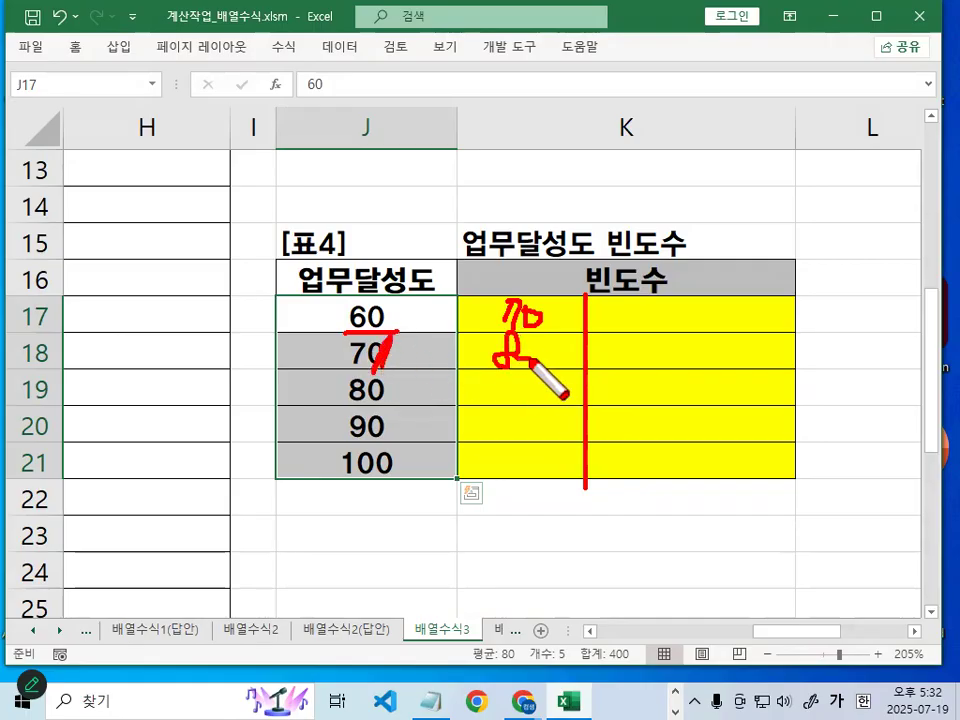
pyautogui.moveTo(564, 482)
pyautogui.mouseDown()
pyautogui.moveTo(546, 508)
pyautogui.moveTo(553, 296)
pyautogui.moveTo(580, 450)
pyautogui.moveTo(567, 446)
pyautogui.mouseUp()
pyautogui.moveTo(342, 420)
pyautogui.mouseDown()
pyautogui.moveTo(521, 420)
pyautogui.moveTo(519, 410)
pyautogui.mouseUp()
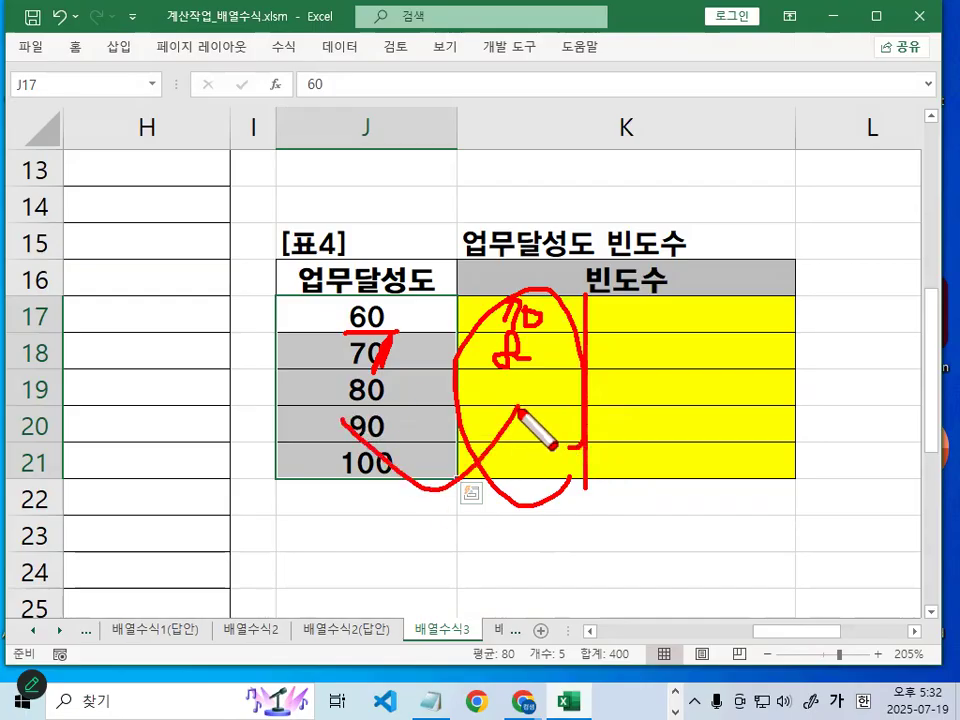
pyautogui.press('Escape')
# - Circle the 빈도수 cells and the 업무달성도 values with the pen, tick 60, clear the marks, and reselect J17:J21
pyautogui.moveTo(410, 318); pyautogui.dragTo(415, 445)
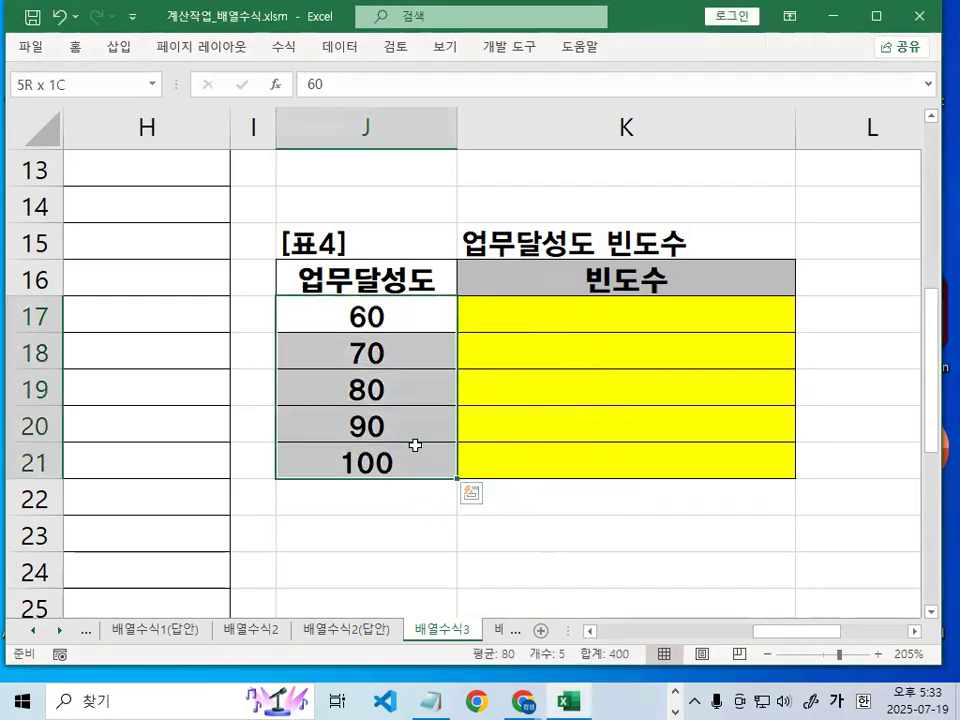
pyautogui.moveTo(602, 258)
pyautogui.mouseDown()
pyautogui.moveTo(600, 460)
pyautogui.moveTo(489, 461)
pyautogui.moveTo(514, 315)
pyautogui.moveTo(580, 370)
pyautogui.mouseUp()
pyautogui.moveTo(581, 456); pyautogui.dragTo(572, 466)
pyautogui.moveTo(352, 306); pyautogui.dragTo(405, 272)
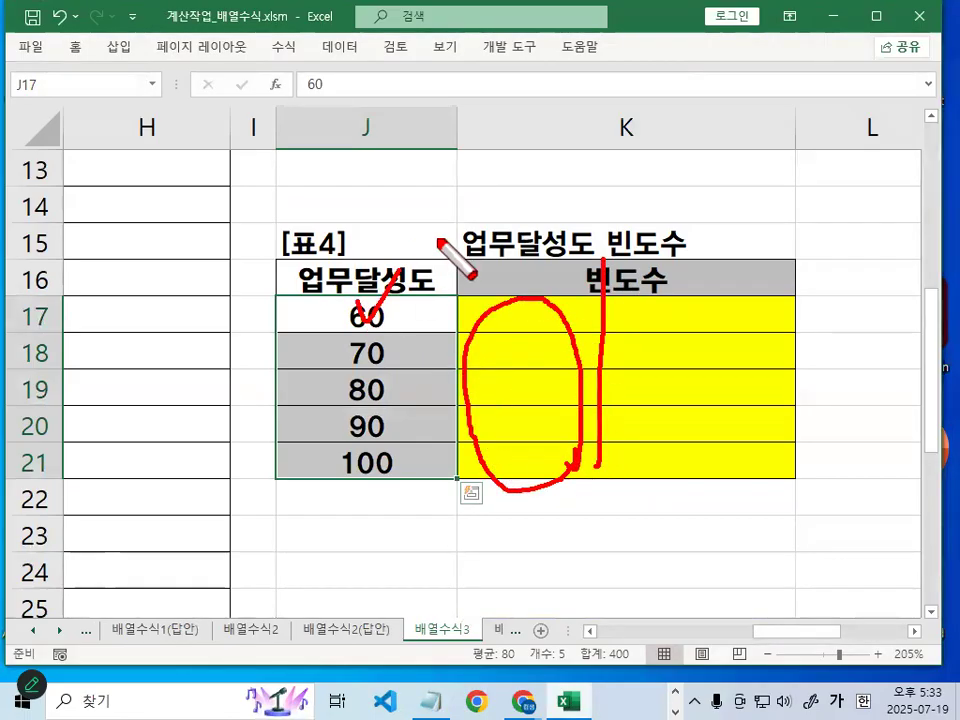
pyautogui.moveTo(345, 500)
pyautogui.mouseDown()
pyautogui.moveTo(313, 306)
pyautogui.moveTo(429, 471)
pyautogui.mouseUp()
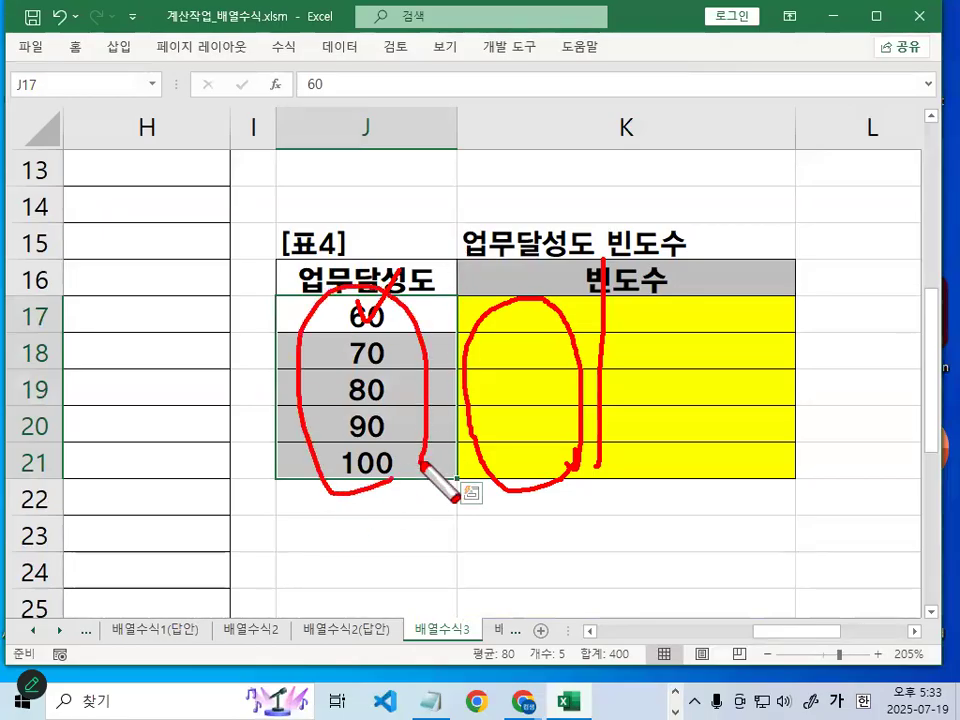
pyautogui.press('Escape')
pyautogui.click(511, 310)
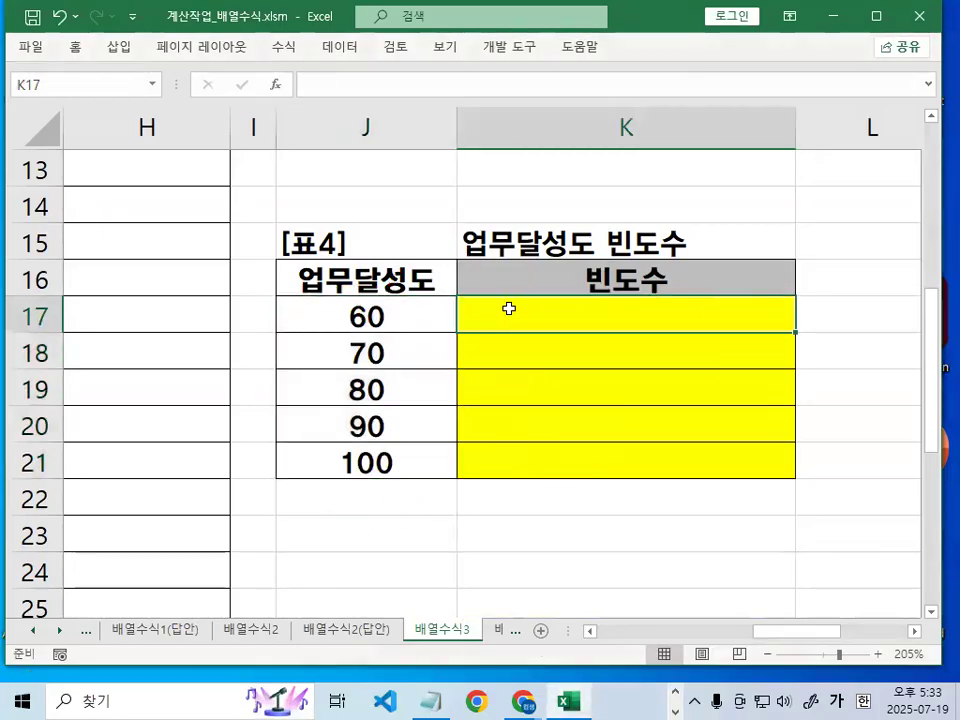
pyautogui.moveTo(394, 321); pyautogui.dragTo(396, 462)
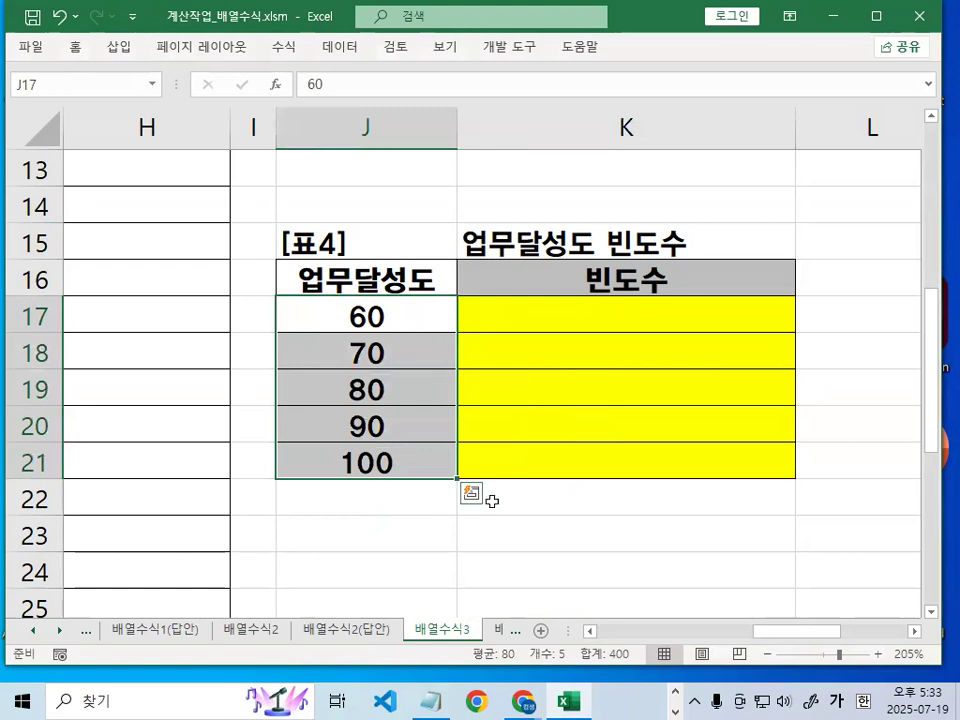
# - Switch to the Notepad notes and review the FREQUENCY description, underlining 배열2(구간범위주어짐)에서 and 배열1, and circling 요소 and 빈도수
pyautogui.click(431, 701)
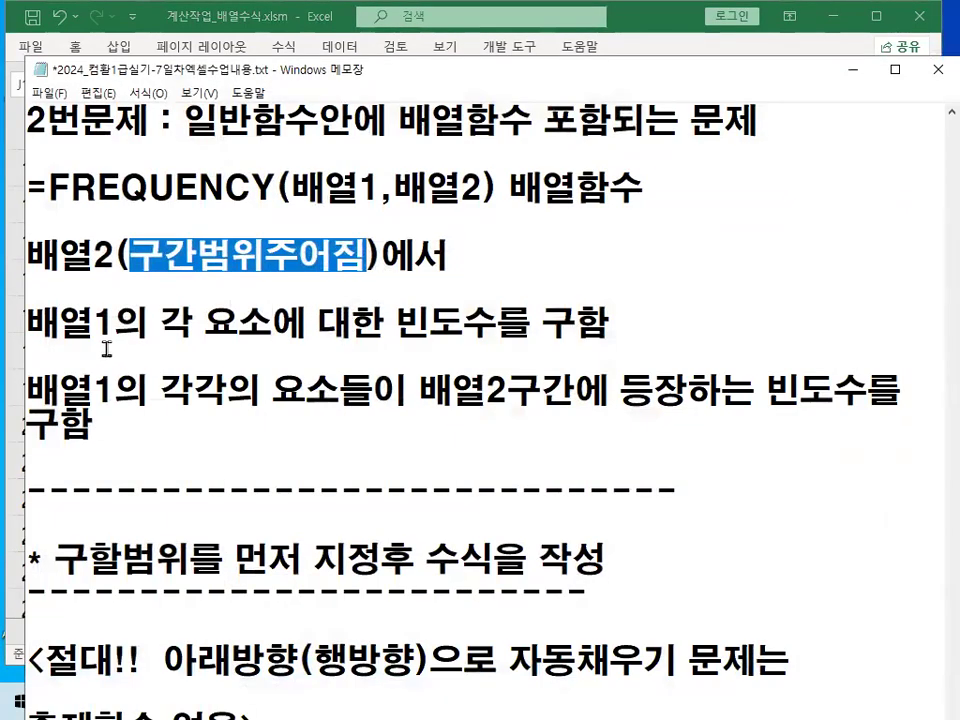
pyautogui.moveTo(30, 323); pyautogui.dragTo(118, 320)
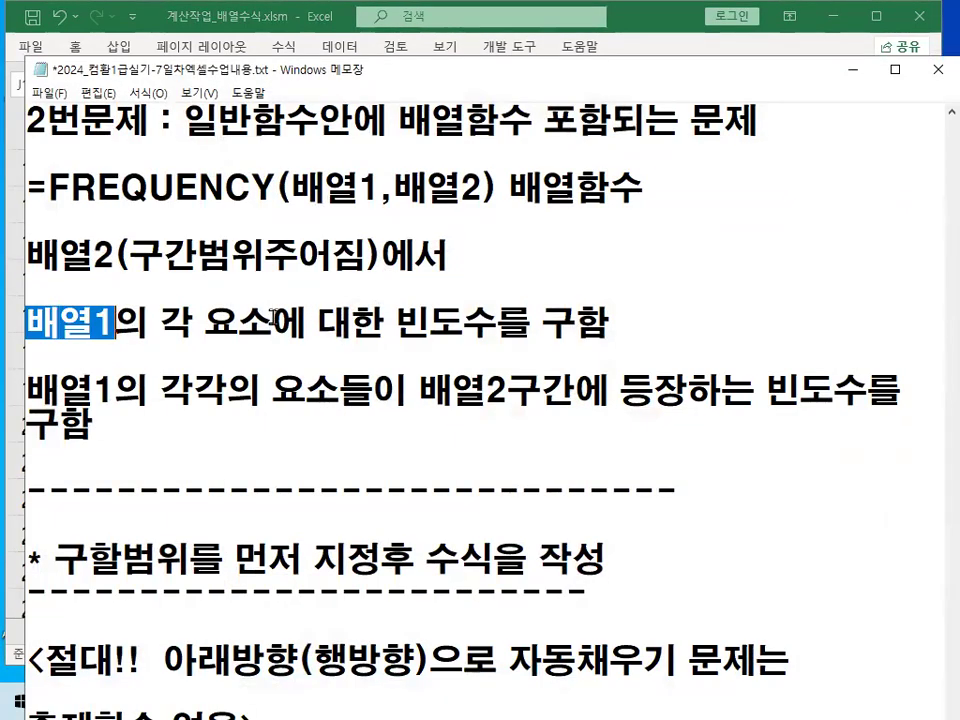
pyautogui.hotkey('ctrl', '2')
pyautogui.moveTo(30, 268); pyautogui.dragTo(435, 268)
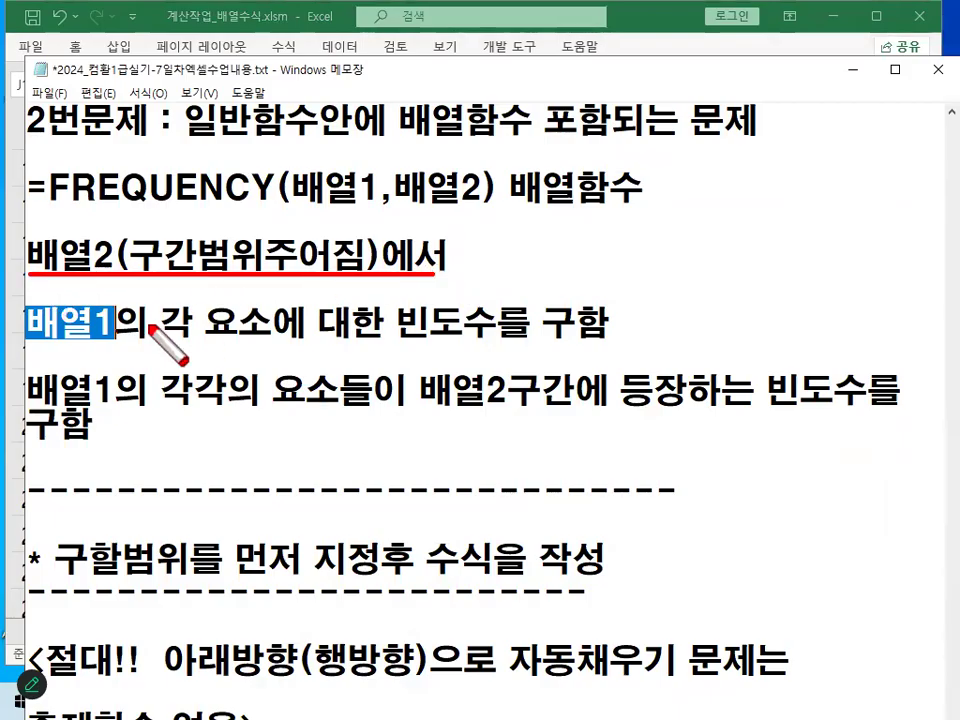
pyautogui.moveTo(36, 340); pyautogui.dragTo(113, 340)
pyautogui.moveTo(176, 338)
pyautogui.mouseDown()
pyautogui.moveTo(282, 333)
pyautogui.moveTo(270, 340)
pyautogui.mouseUp()
pyautogui.moveTo(430, 295)
pyautogui.mouseDown()
pyautogui.moveTo(470, 345)
pyautogui.moveTo(487, 332)
pyautogui.moveTo(490, 343)
pyautogui.mouseUp()
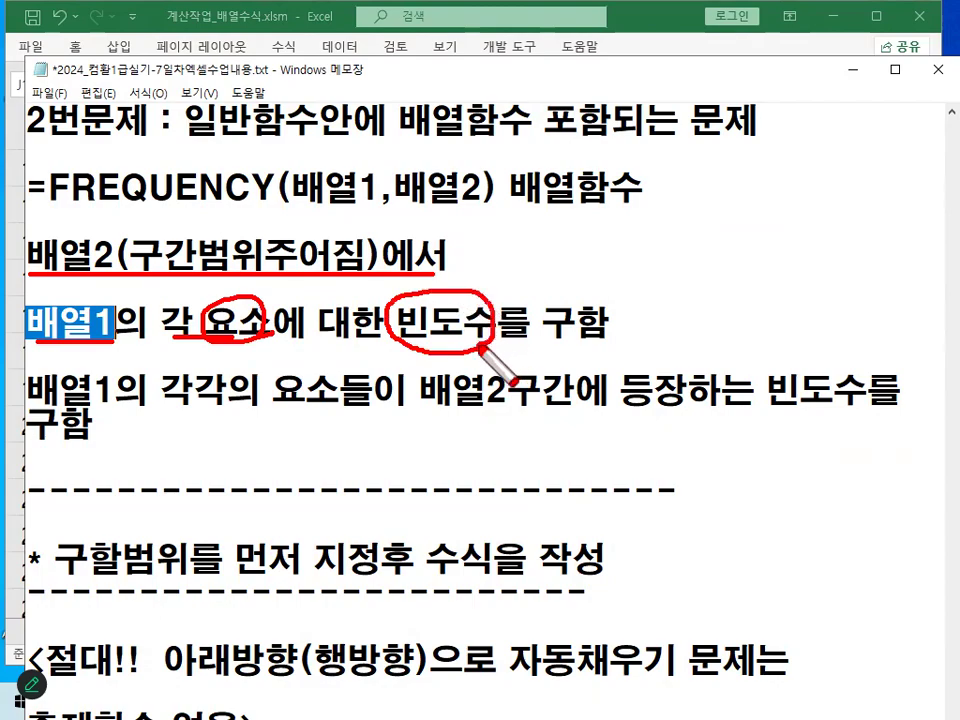
pyautogui.press('Escape')
# - Split the long explanation line so that 배열2구간에 등장하는 빈도수를 구함 starts on its own line
pyautogui.moveTo(60, 395); pyautogui.dragTo(320, 390)
pyautogui.click(418, 388)
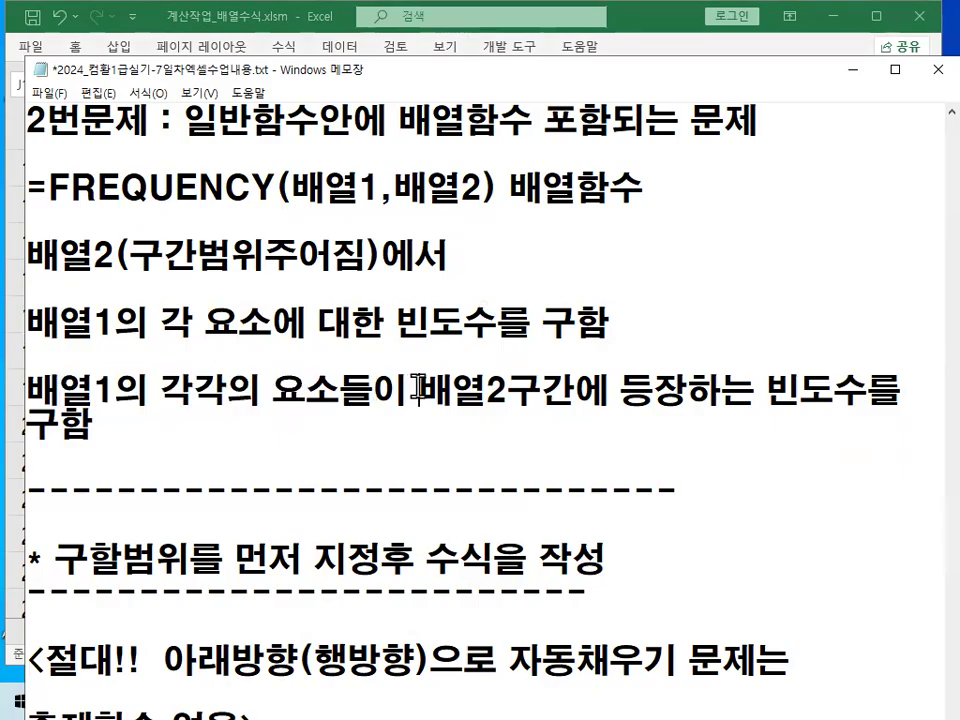
pyautogui.press('Return')
pyautogui.scroll(-2, 439, 332)
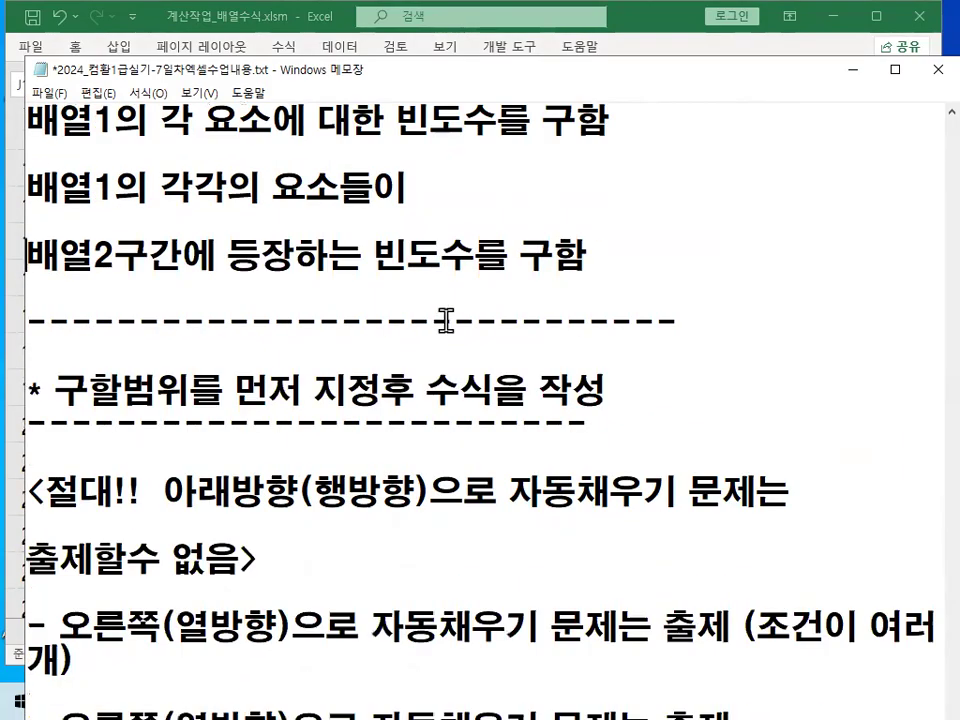
# - Underline 빈도수를 구함 in the notes, sketch an illustration beside the explanation, and clear the pen marks
pyautogui.hotkey('ctrl', 'alt', 'g')
pyautogui.moveTo(383, 283); pyautogui.dragTo(584, 283)
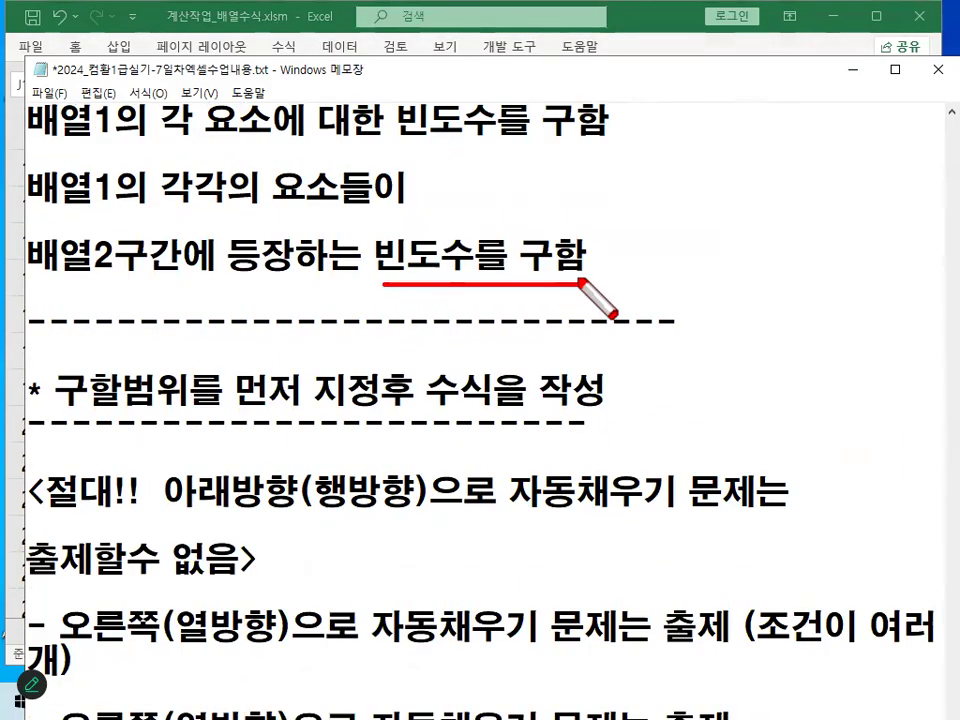
pyautogui.moveTo(655, 210)
pyautogui.mouseDown()
pyautogui.moveTo(660, 182)
pyautogui.moveTo(678, 206)
pyautogui.moveTo(723, 190)
pyautogui.moveTo(733, 214)
pyautogui.moveTo(816, 196)
pyautogui.moveTo(836, 206)
pyautogui.moveTo(862, 196)
pyautogui.moveTo(890, 202)
pyautogui.moveTo(918, 197)
pyautogui.moveTo(920, 186)
pyautogui.mouseUp()
pyautogui.moveTo(918, 253); pyautogui.dragTo(735, 214)
pyautogui.press('Escape')
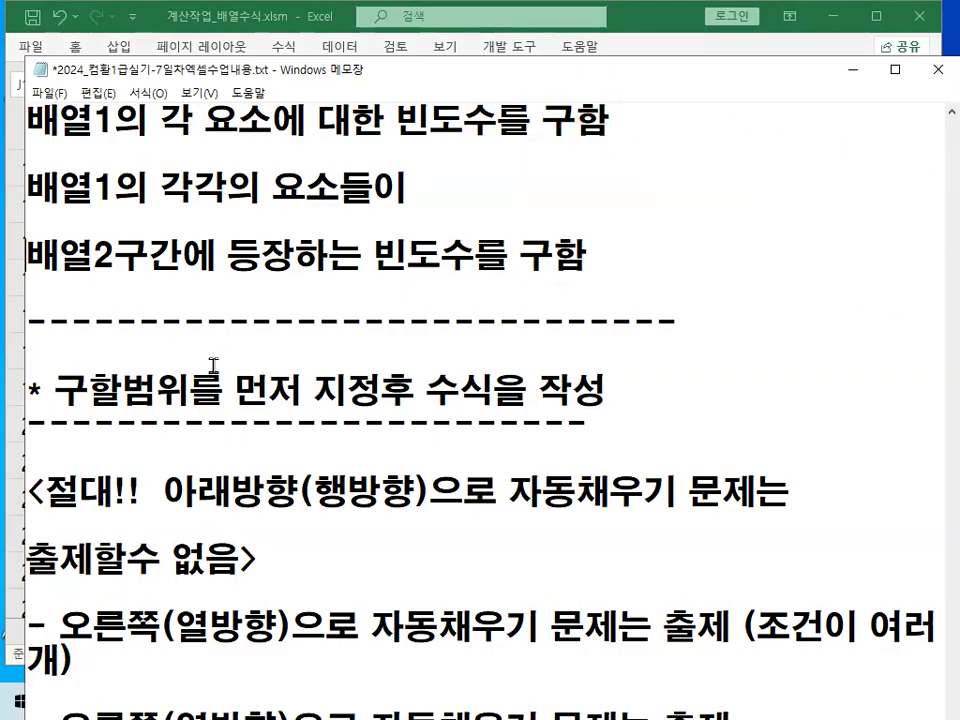
# - Remove the blank line above the note * 구할범위를 먼저 지정후 수식을 작성
pyautogui.scroll(1, 213, 367)
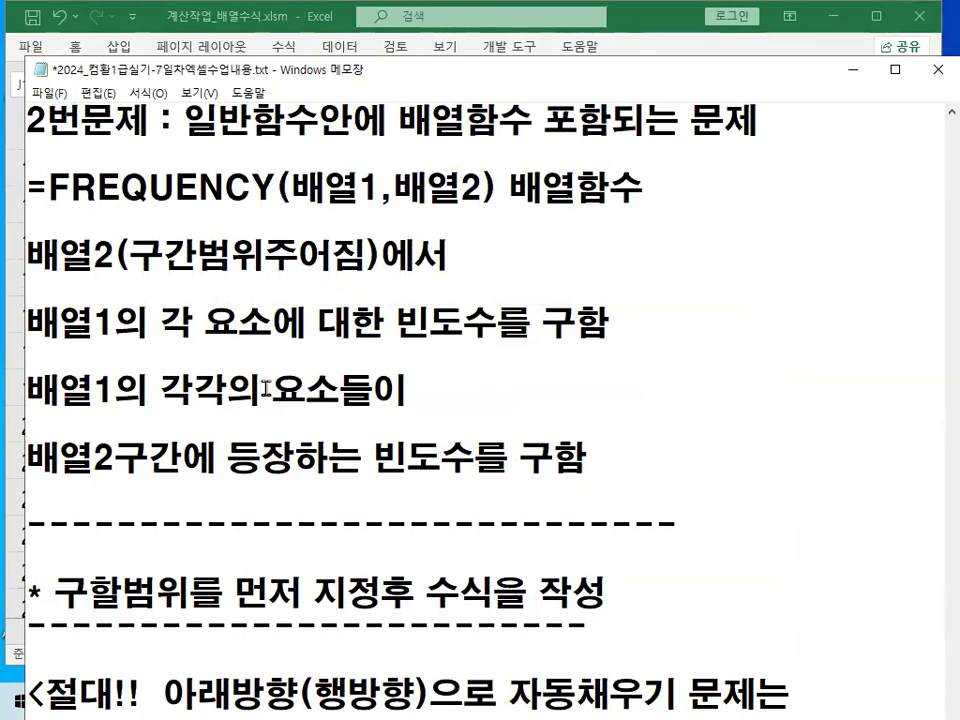
pyautogui.scroll(-1, 266, 380)
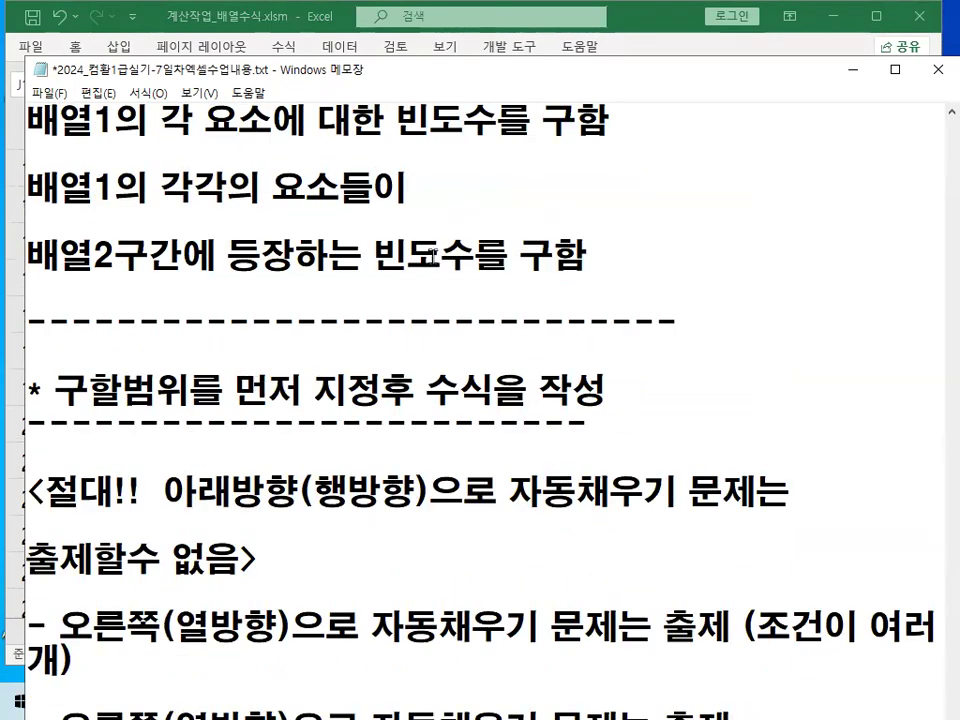
pyautogui.moveTo(378, 257); pyautogui.dragTo(468, 257)
pyautogui.click(214, 337)
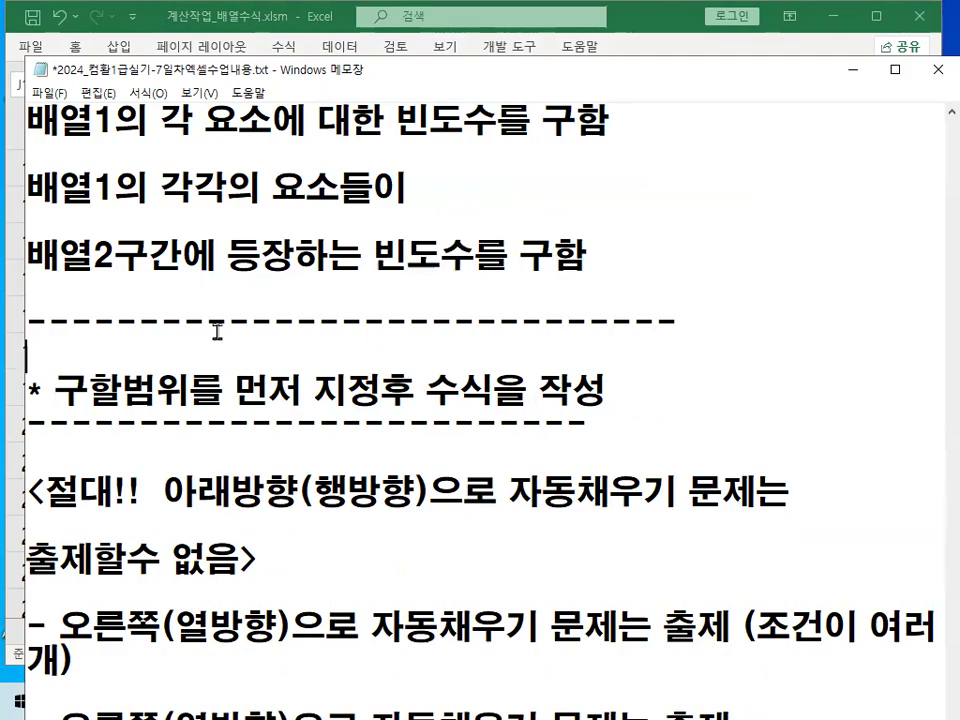
pyautogui.scroll(-1, 311, 390)
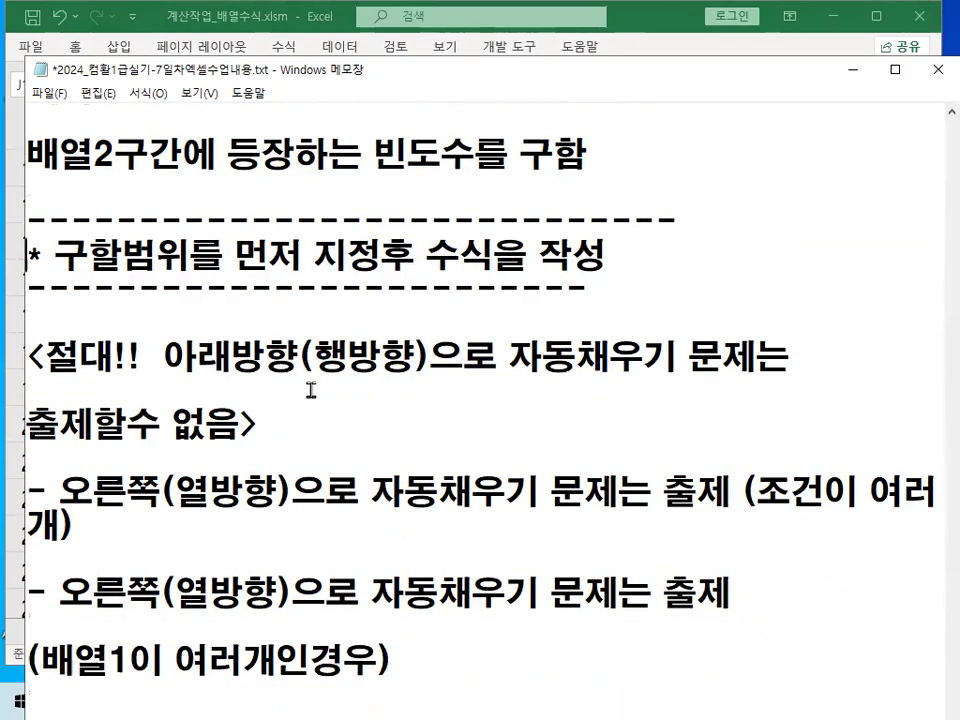
# - Underline 구할범위를 먼저 in the range-selection note, clear the mark, and minimize the notes to return to Excel
pyautogui.hotkey('ctrl', 'alt', 'g')
pyautogui.moveTo(47, 269); pyautogui.dragTo(265, 271)
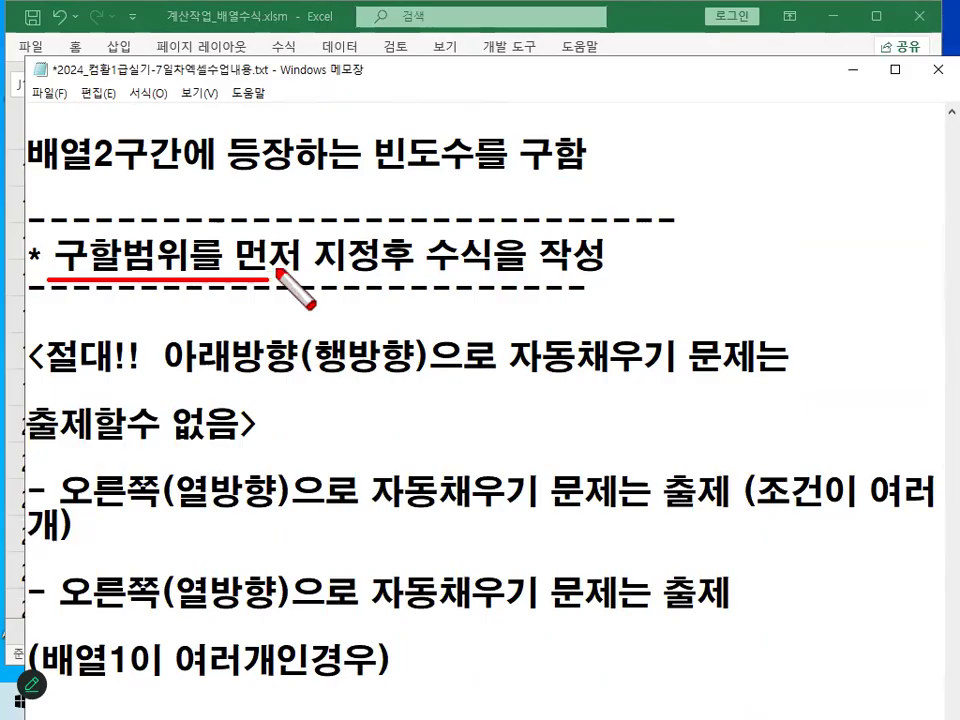
pyautogui.press('Escape')
pyautogui.click(853, 69)
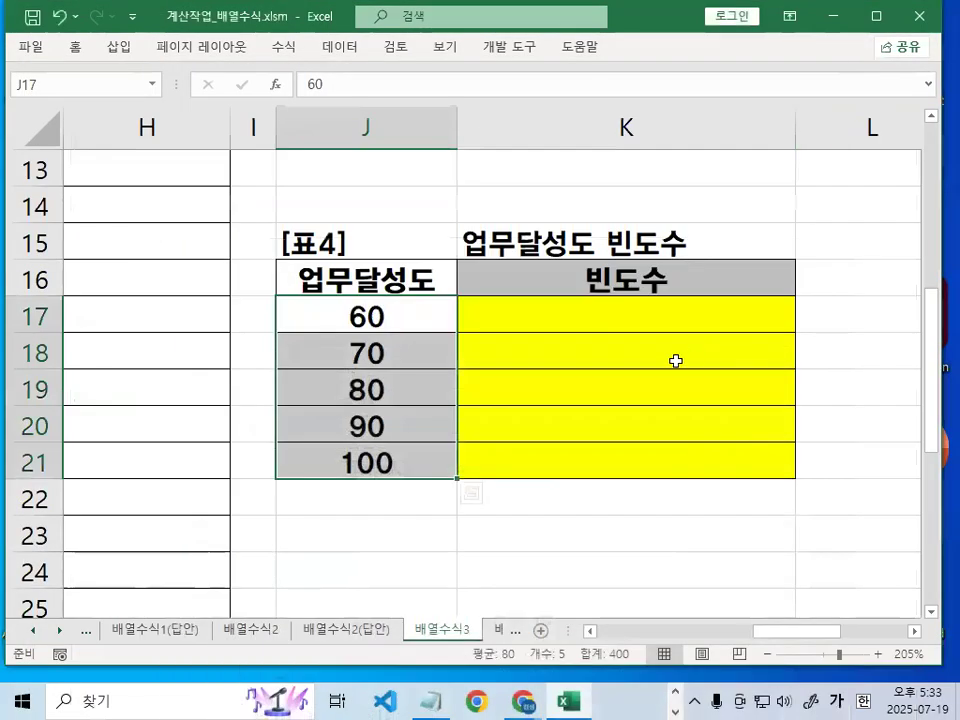
# - Select K17, magnify the screen, draw a downward arrow over the 빈도수 cells, and exit the magnified view
pyautogui.click(632, 317)
pyautogui.hotkey('ctrl', '1')
pyautogui.click(638, 332)
pyautogui.moveTo(889, 329); pyautogui.dragTo(889, 583)
pyautogui.moveTo(854, 515); pyautogui.dragTo(957, 454)
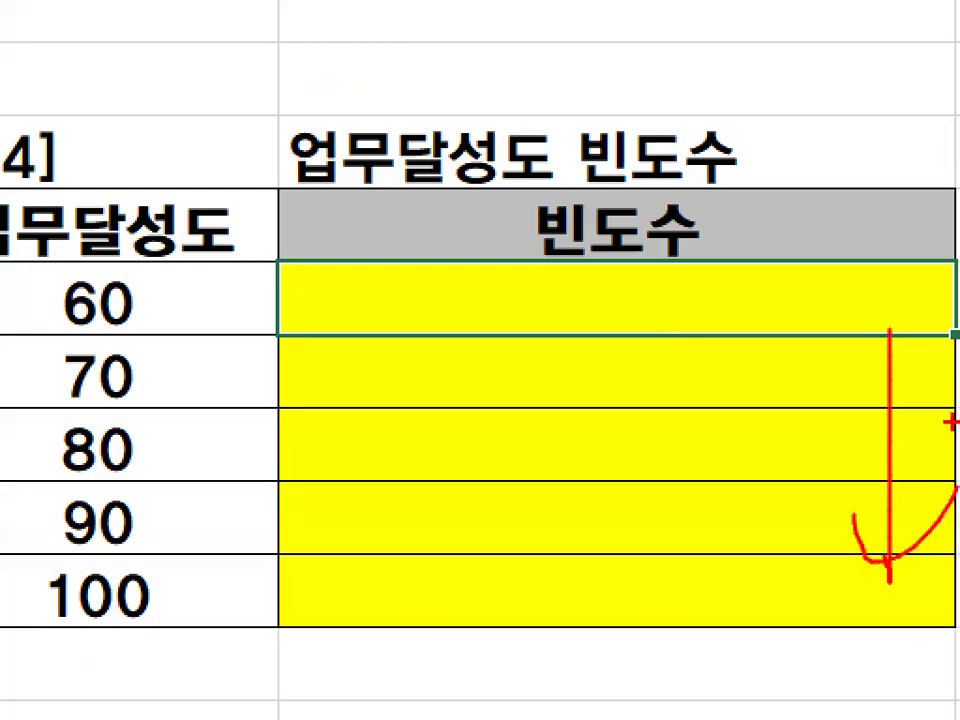
pyautogui.press('Escape')
# - Select the 빈도수 result range K17:K21 in 표4 and briefly magnify it
pyautogui.moveTo(726, 319); pyautogui.dragTo(722, 466)
pyautogui.hotkey('ctrl', '1')
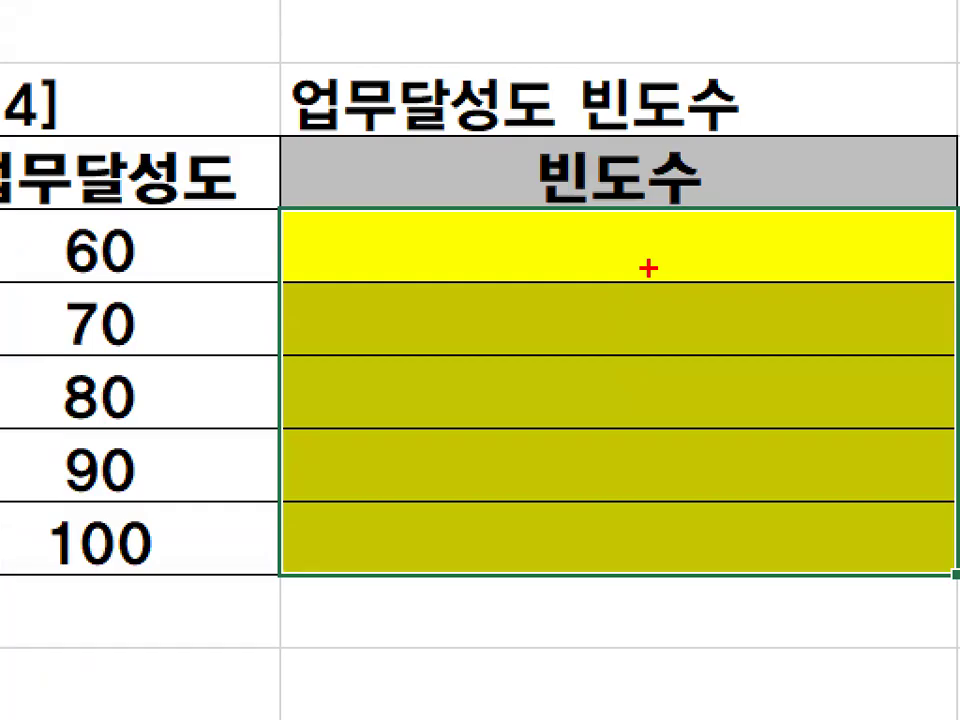
pyautogui.press('Escape')
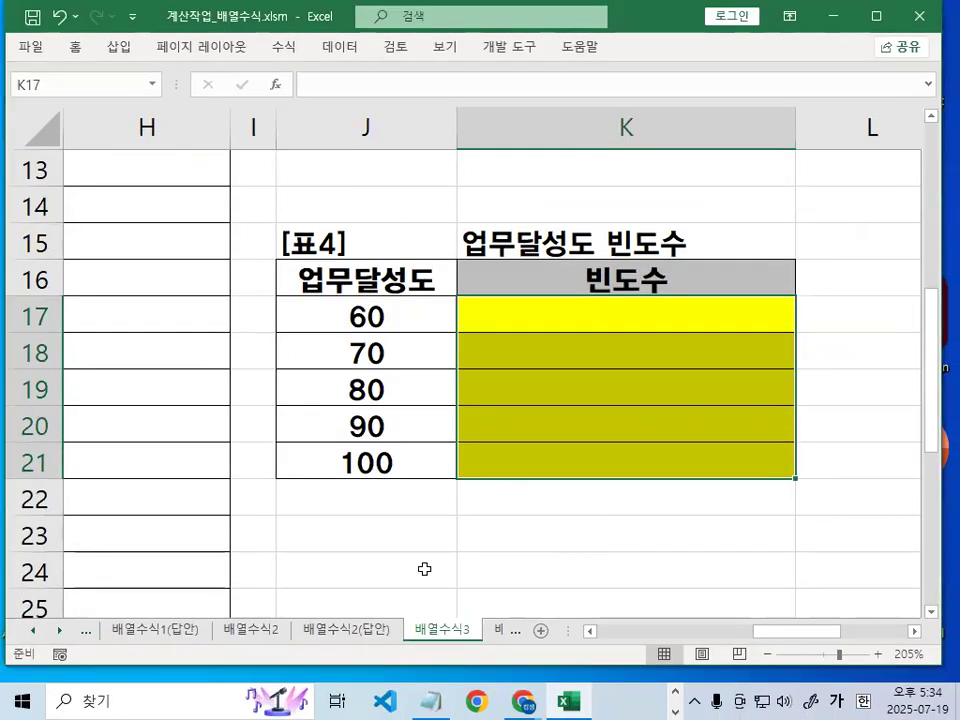
# - Select the source scores D4:D26, circle and tick them with the pen as the data to count, and clear the marks
pyautogui.moveTo(755, 637); pyautogui.dragTo(690, 643)
pyautogui.scroll(2, 390, 470)
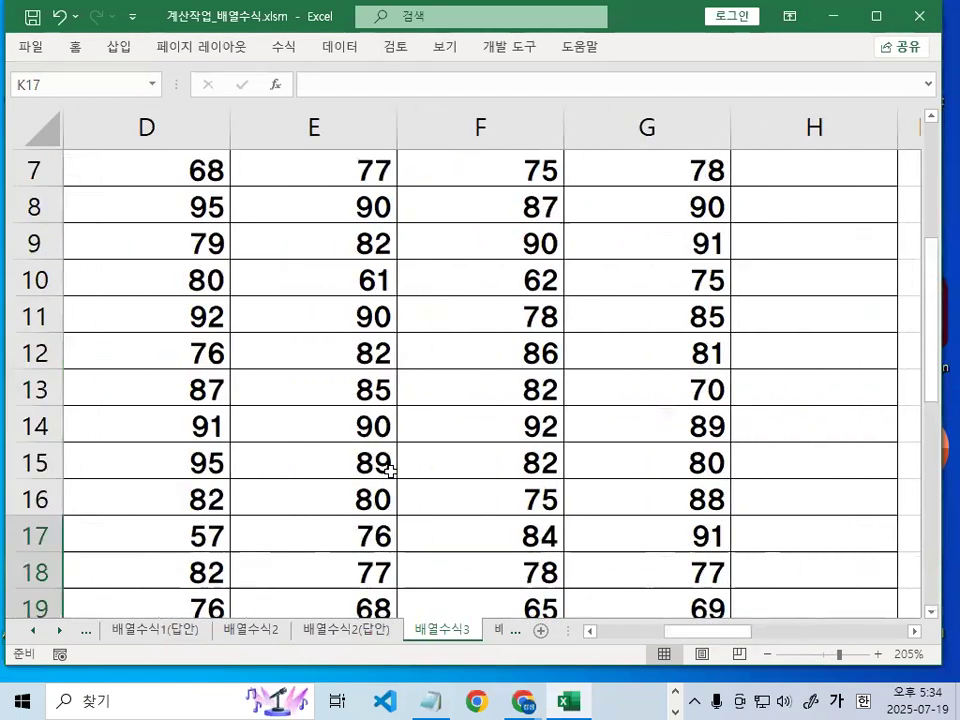
pyautogui.scroll(2, 390, 470)
pyautogui.moveTo(169, 292)
pyautogui.mouseDown()
pyautogui.moveTo(171, 556)
pyautogui.moveTo(184, 699)
pyautogui.moveTo(193, 690)
pyautogui.moveTo(186, 573)
pyautogui.mouseUp()
pyautogui.hotkey('ctrl', '2')
pyautogui.moveTo(269, 296)
pyautogui.mouseDown()
pyautogui.moveTo(129, 464)
pyautogui.moveTo(148, 131)
pyautogui.moveTo(262, 340)
pyautogui.moveTo(263, 375)
pyautogui.mouseUp()
pyautogui.moveTo(110, 155); pyautogui.dragTo(200, 88)
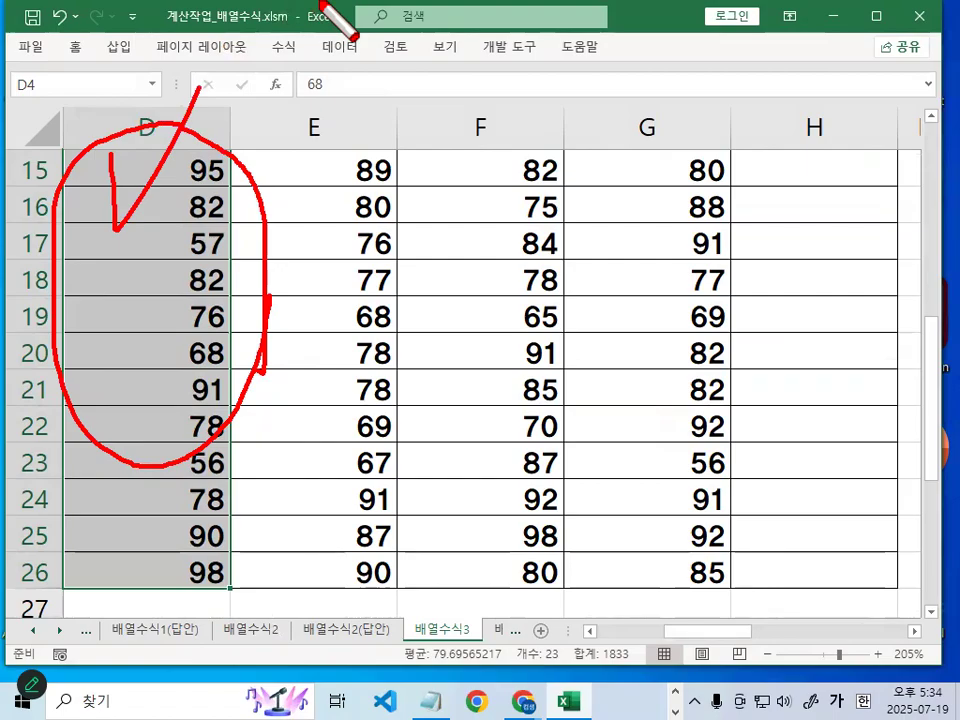
pyautogui.press('Escape')
# - Return to 표4, circle the 60 under 업무달성도, and handwrite the interval 60~69 beside it
pyautogui.moveTo(735, 632); pyautogui.dragTo(785, 638)
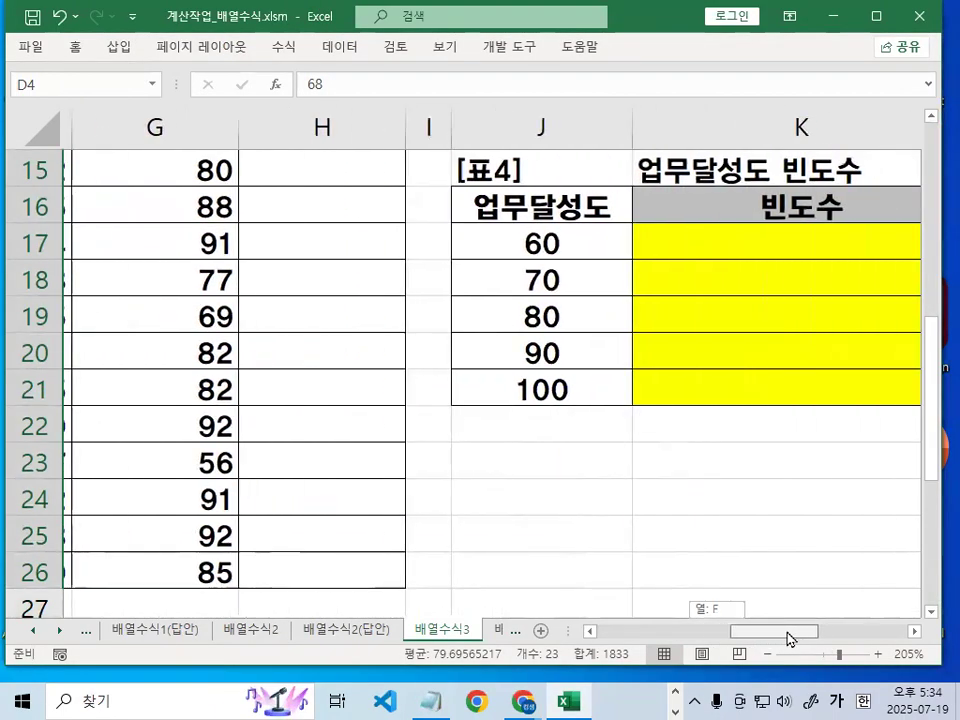
pyautogui.hotkey('ctrl', '2')
pyautogui.moveTo(549, 238); pyautogui.dragTo(548, 262)
pyautogui.moveTo(612, 205)
pyautogui.mouseDown()
pyautogui.moveTo(604, 262)
pyautogui.moveTo(643, 244)
pyautogui.moveTo(681, 243)
pyautogui.moveTo(735, 272)
pyautogui.moveTo(752, 262)
pyautogui.moveTo(753, 308)
pyautogui.mouseUp()
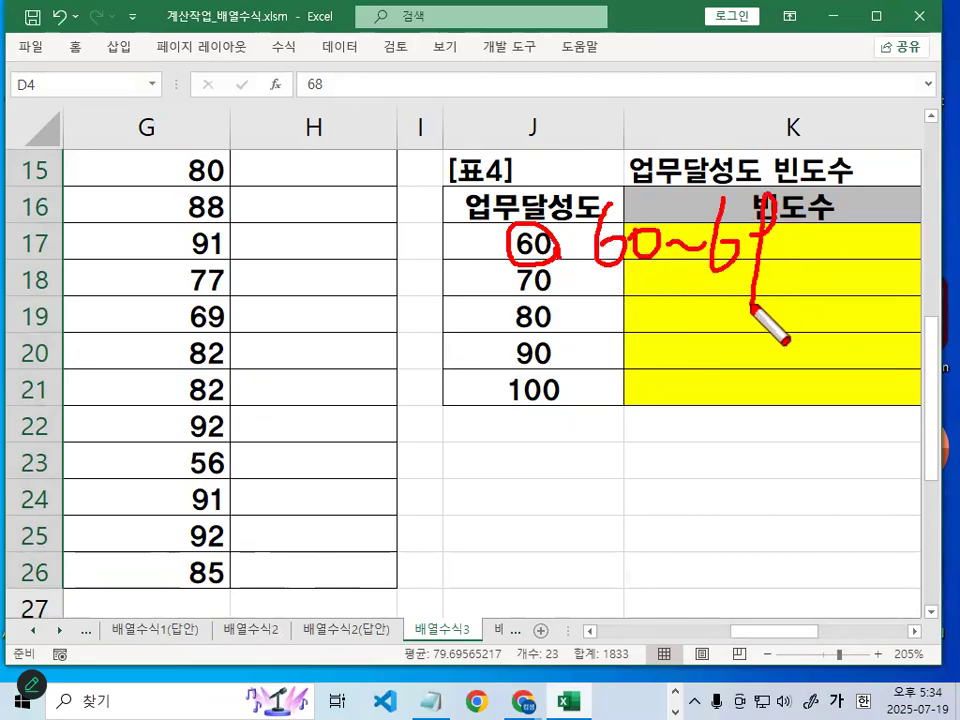
pyautogui.moveTo(503, 258)
pyautogui.mouseDown()
pyautogui.moveTo(541, 237)
pyautogui.moveTo(563, 247)
pyautogui.mouseUp()
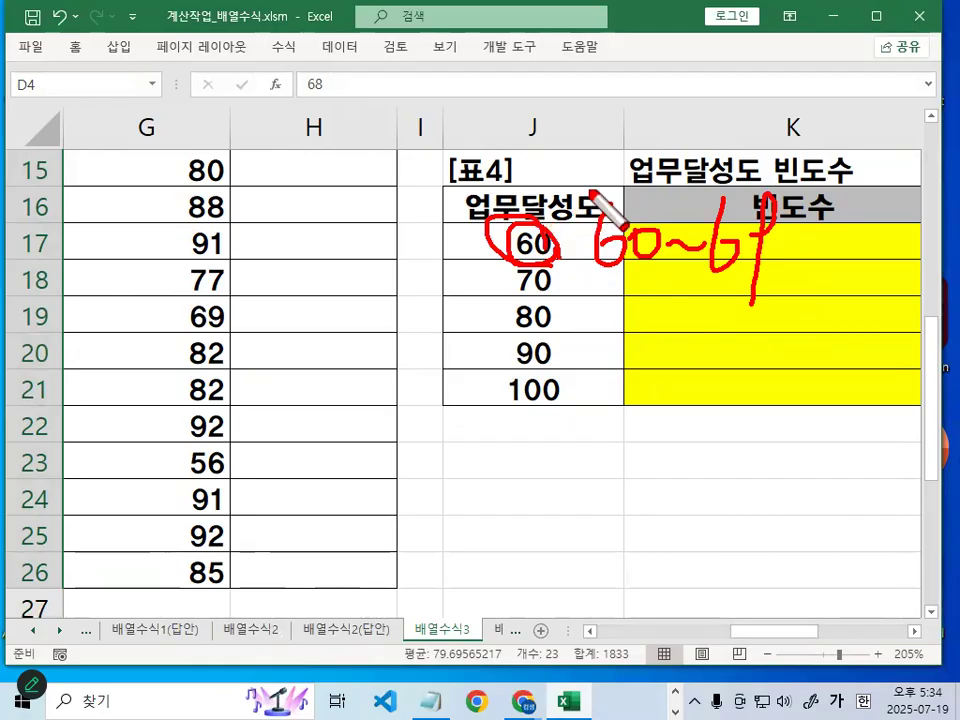
# - Clear the handwriting, select K17, draw downward arrows beside the 업무달성도 intervals and over the column G scores, and erase them
pyautogui.press('Escape')
pyautogui.click(795, 246)
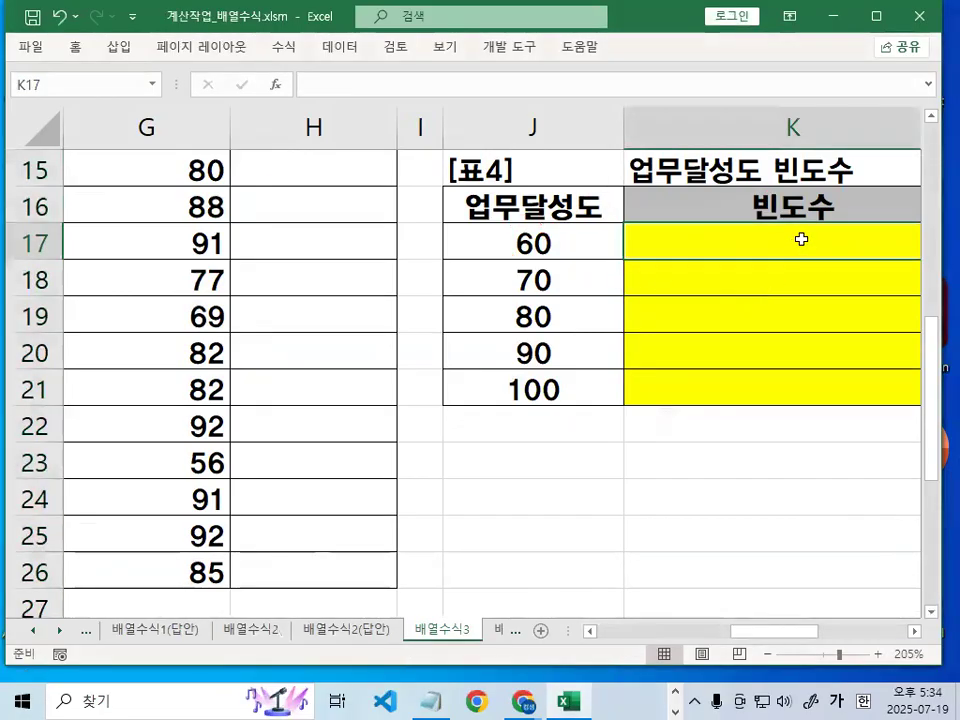
pyautogui.moveTo(583, 262)
pyautogui.mouseDown()
pyautogui.moveTo(566, 478)
pyautogui.moveTo(580, 510)
pyautogui.mouseUp()
pyautogui.moveTo(115, 213); pyautogui.dragTo(132, 485)
pyautogui.moveTo(105, 420); pyautogui.dragTo(210, 420)
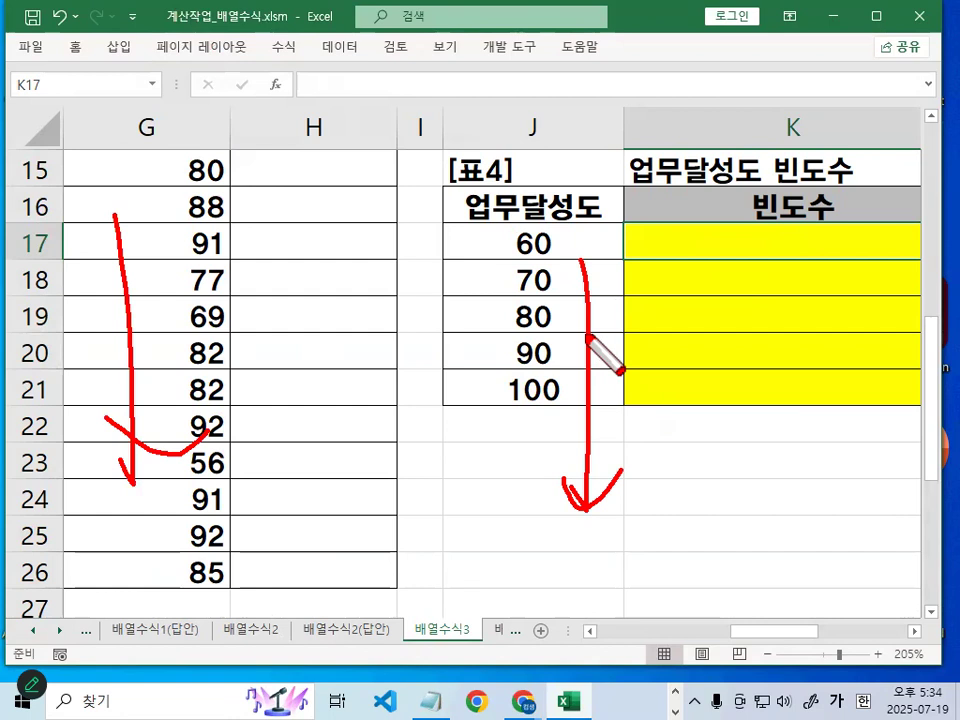
pyautogui.press('e')
# - Circle the 업무달성도 intervals and the column G scores, mark the 빈도수 cells, draw a line from 70, and clear the marks
pyautogui.moveTo(589, 395)
pyautogui.mouseDown()
pyautogui.moveTo(476, 381)
pyautogui.moveTo(598, 385)
pyautogui.mouseUp()
pyautogui.moveTo(221, 257); pyautogui.dragTo(222, 283)
pyautogui.moveTo(798, 230)
pyautogui.mouseDown()
pyautogui.moveTo(806, 259)
pyautogui.moveTo(816, 257)
pyautogui.mouseUp()
pyautogui.moveTo(724, 300); pyautogui.dragTo(756, 276)
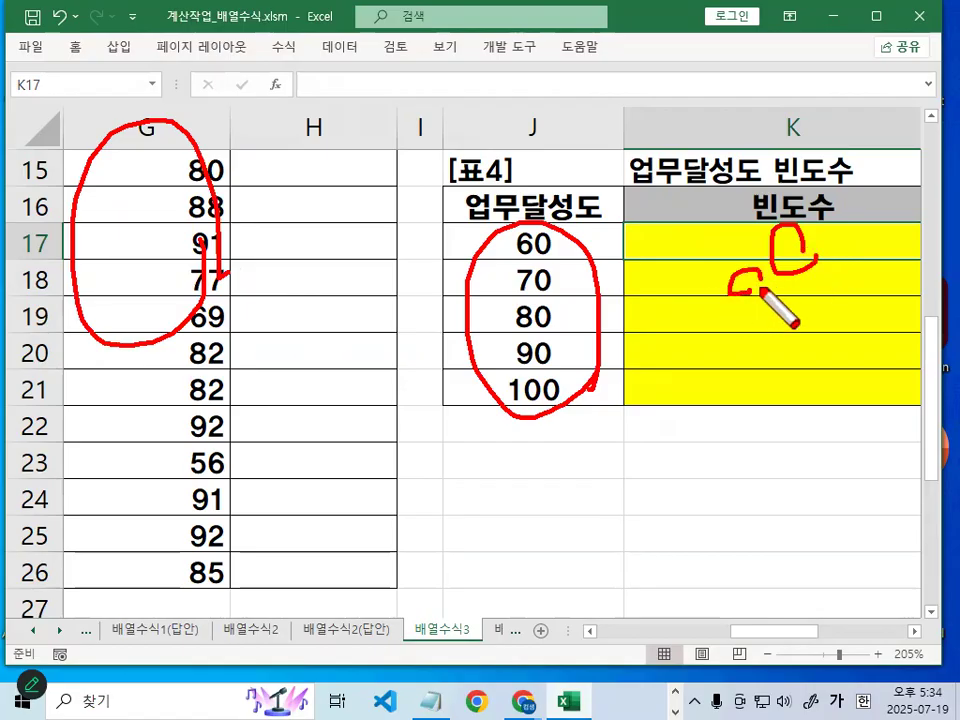
pyautogui.moveTo(547, 285); pyautogui.dragTo(683, 289)
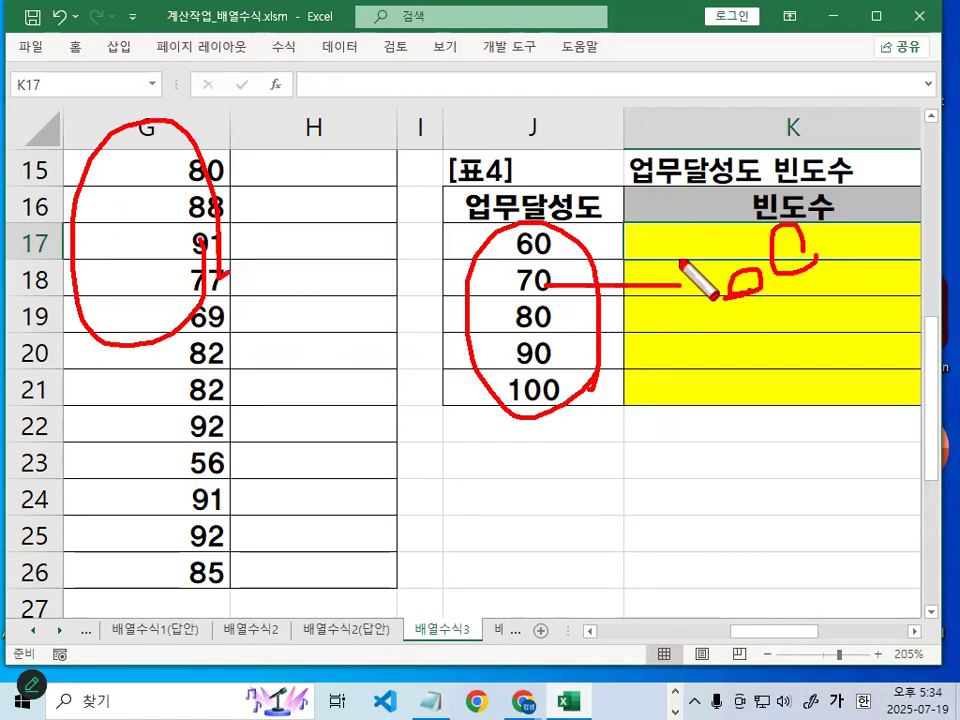
pyautogui.press('Escape')
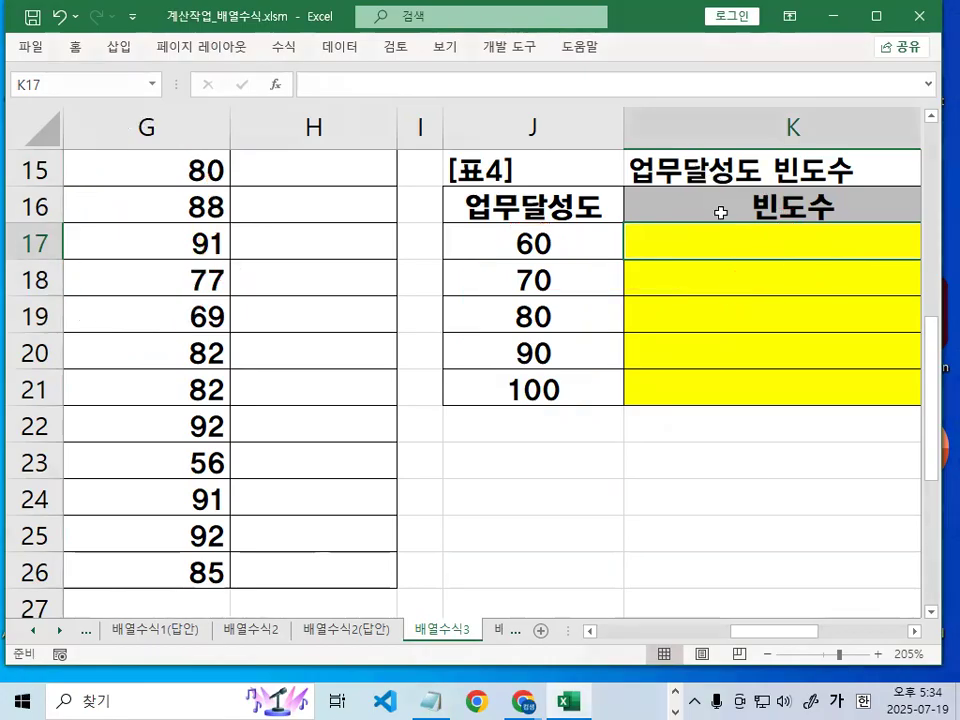
# - Set the pen shape to 사각형 and draw a red rectangle around the column G scores
pyautogui.click(914, 632)
pyautogui.click(914, 632)
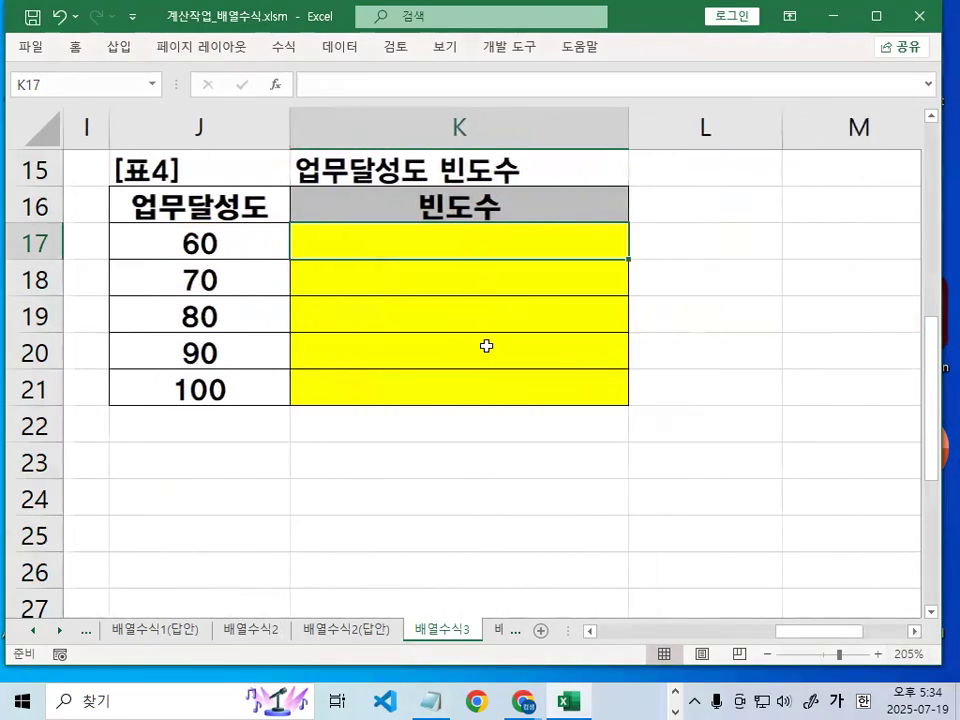
pyautogui.moveTo(818, 640); pyautogui.dragTo(770, 638)
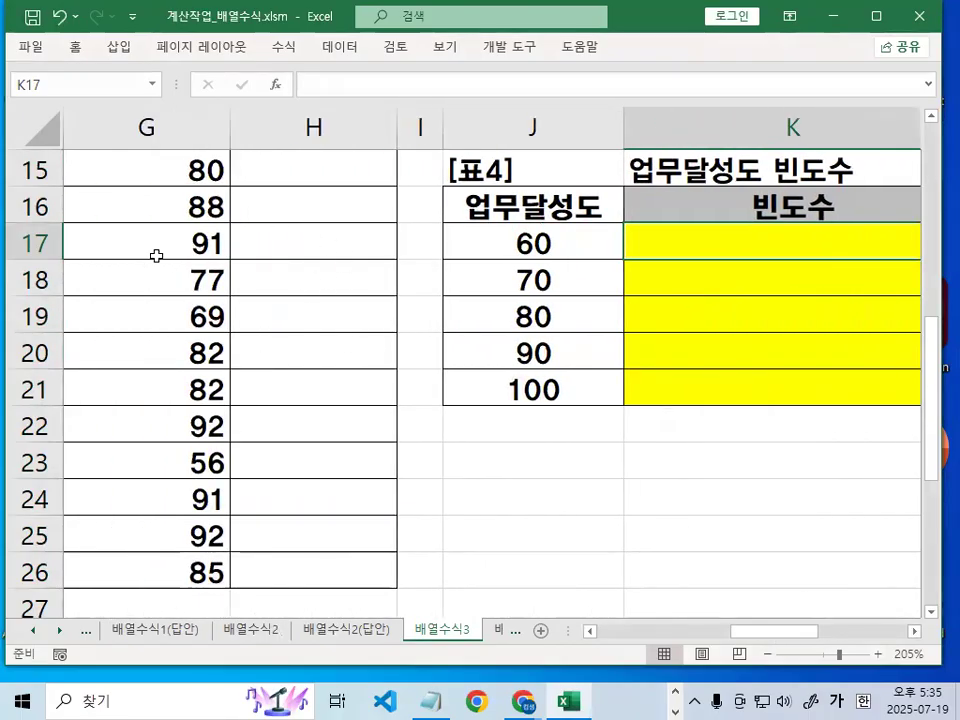
pyautogui.rightClick(113, 313)
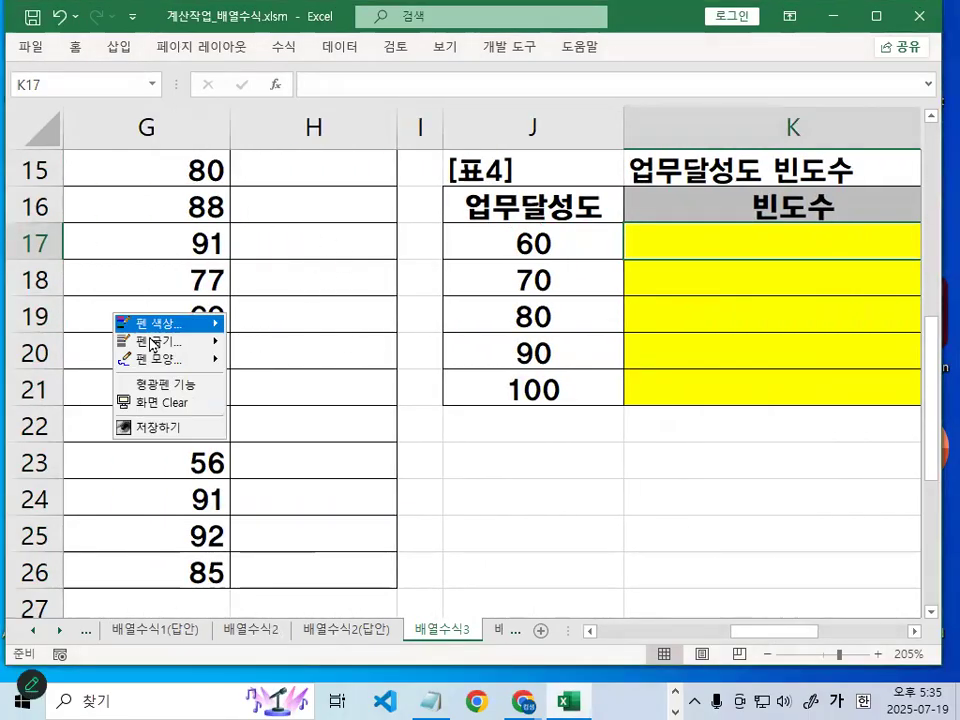
pyautogui.moveTo(178, 366)
pyautogui.click(253, 414)
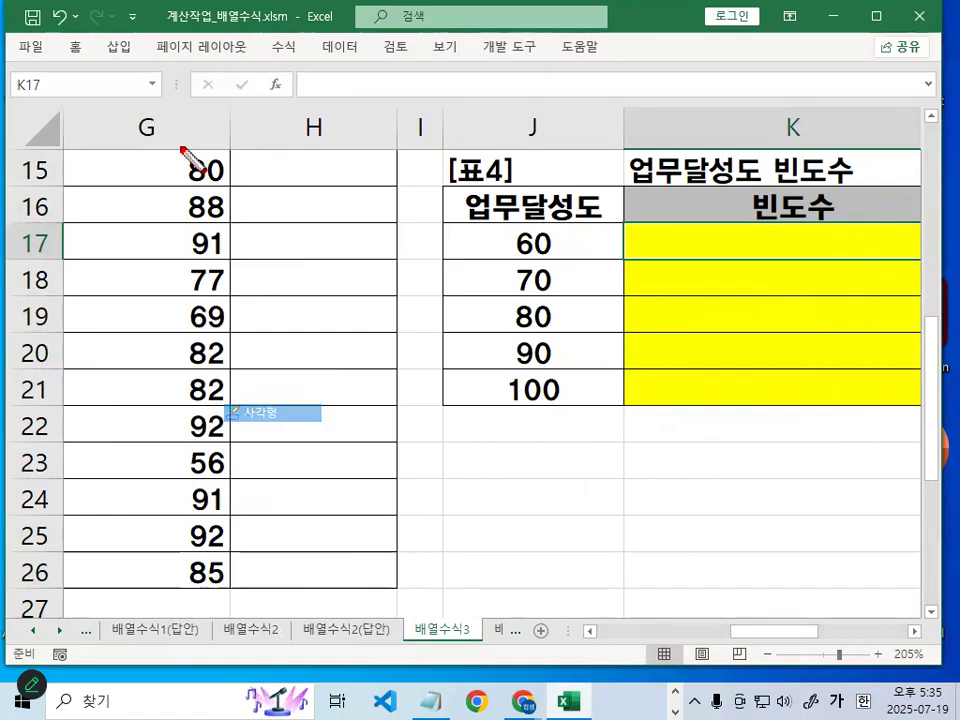
pyautogui.moveTo(104, 165)
pyautogui.mouseDown()
pyautogui.moveTo(146, 306)
pyautogui.moveTo(246, 563)
pyautogui.moveTo(266, 568)
pyautogui.moveTo(273, 553)
pyautogui.mouseUp()
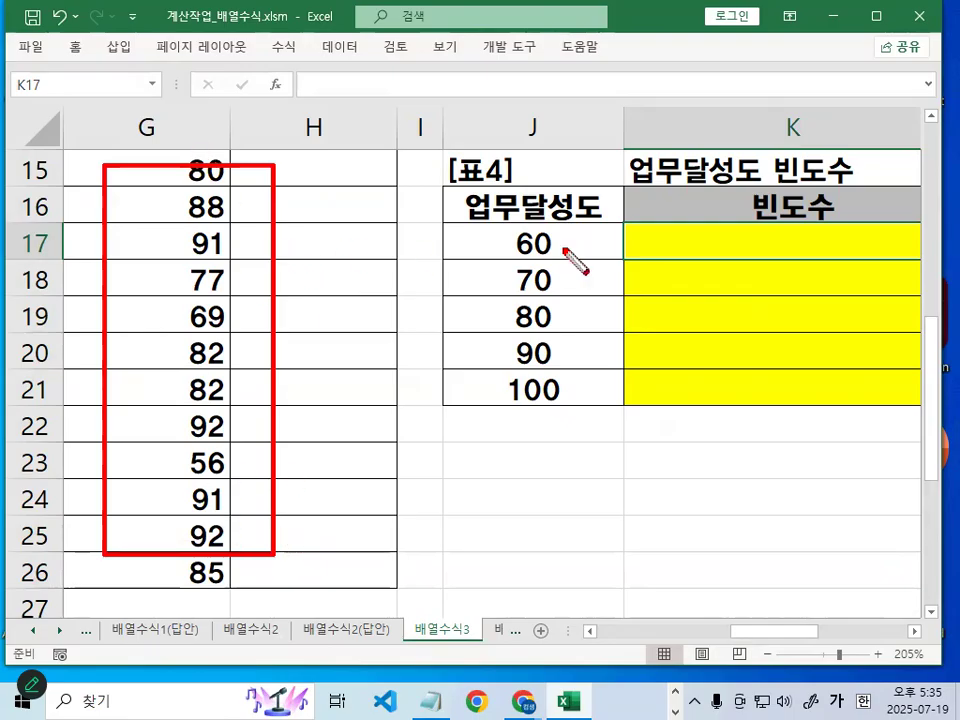
# - Change the pen color to blue and draw a rectangle around the 업무달성도 intervals J17:J21
pyautogui.rightClick(459, 338)
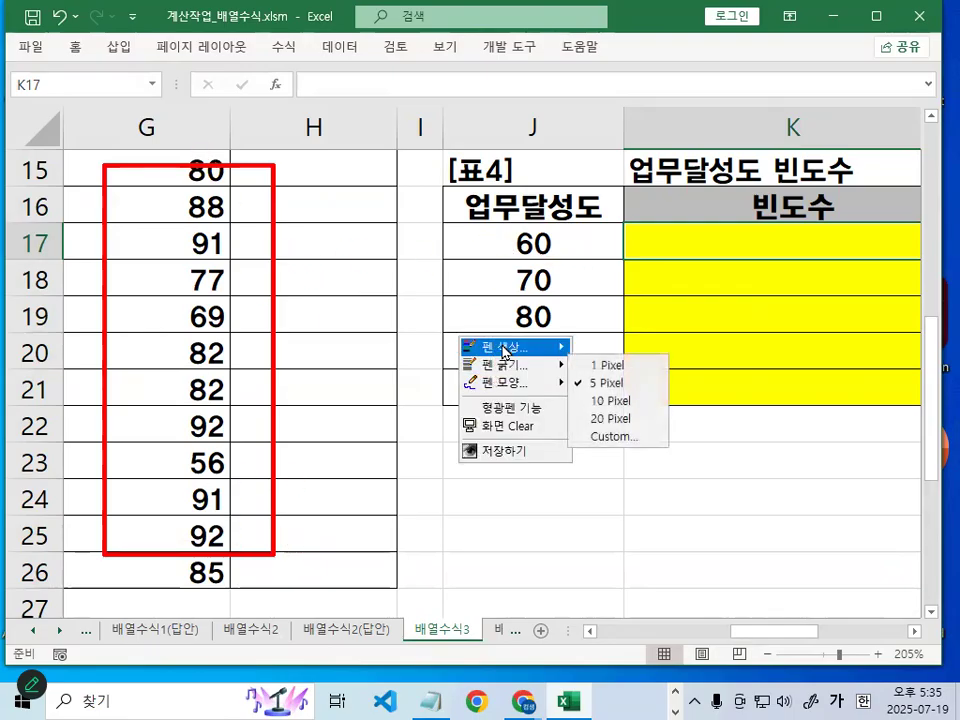
pyautogui.moveTo(490, 346)
pyautogui.click(595, 366)
pyautogui.rightClick(537, 339)
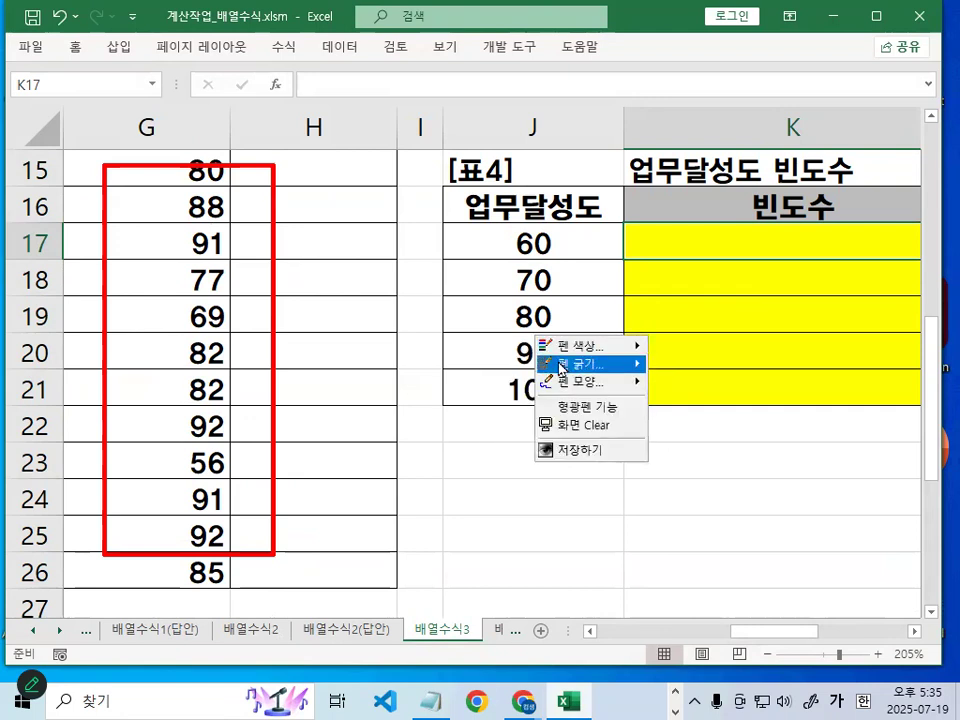
pyautogui.moveTo(585, 381)
pyautogui.click(659, 434)
pyautogui.moveTo(443, 222); pyautogui.dragTo(625, 406)
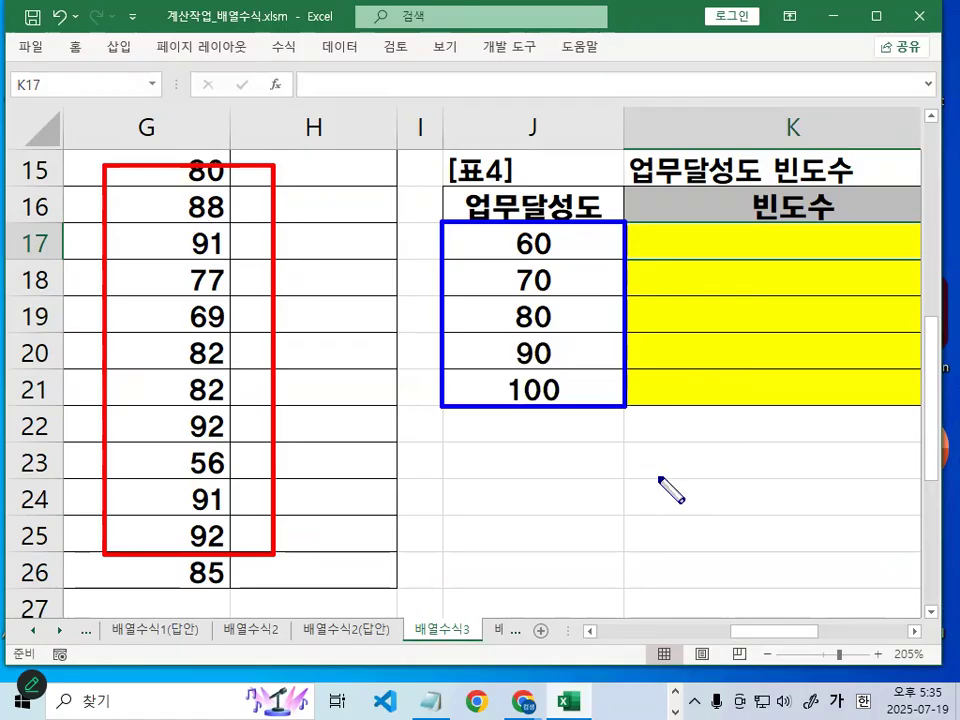
# - Switch to a red freehand pen and mark several individual scores inside the red rectangle in column G
pyautogui.rightClick(539, 491)
pyautogui.moveTo(604, 495)
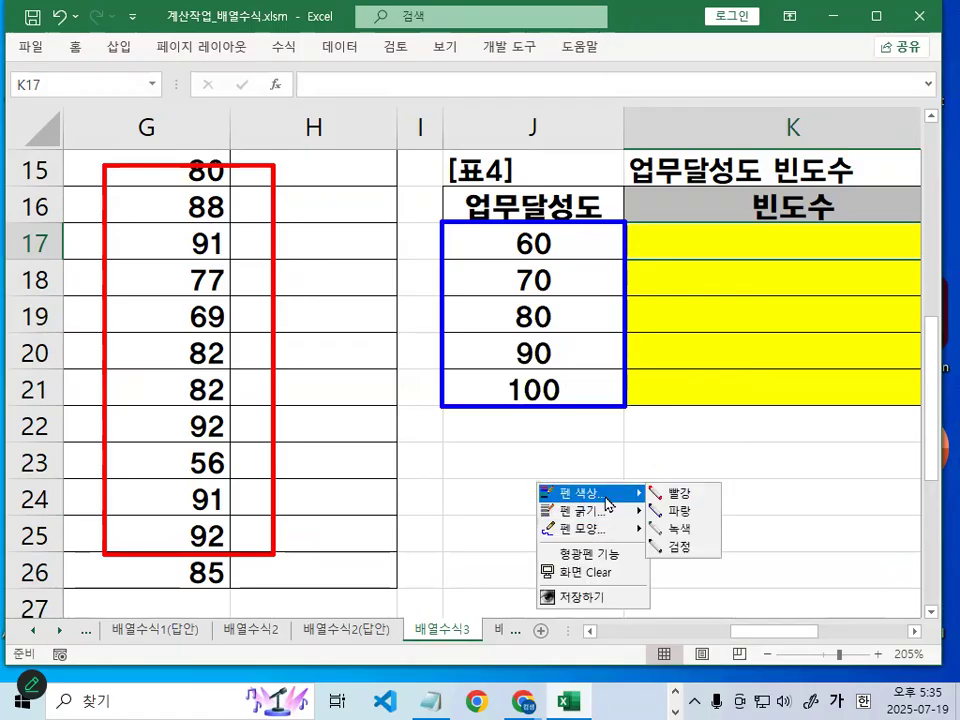
pyautogui.click(690, 500)
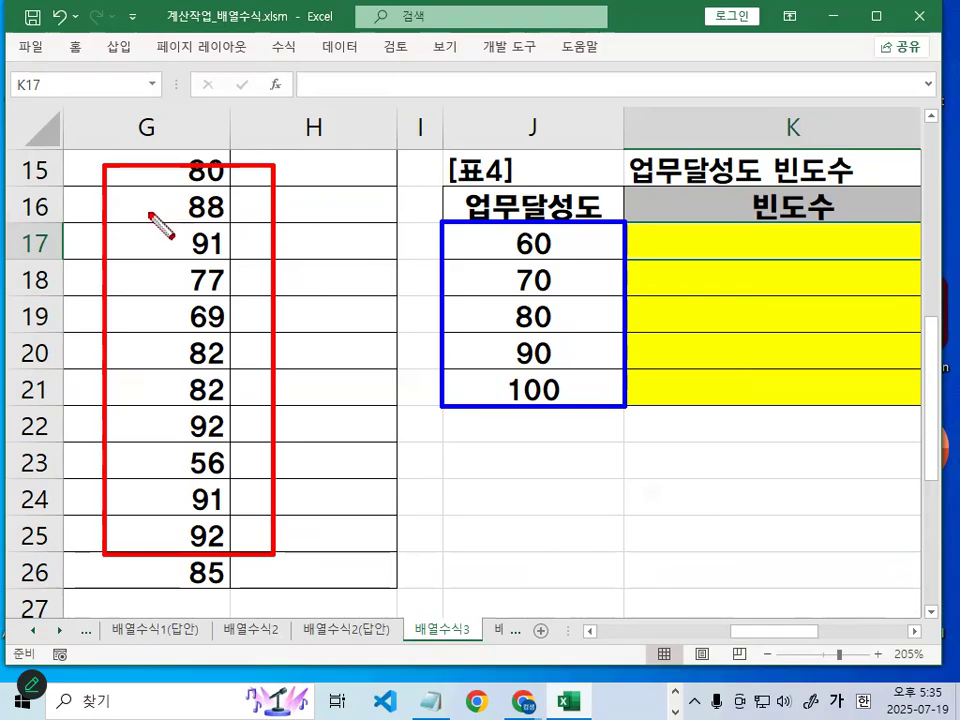
pyautogui.rightClick(201, 269)
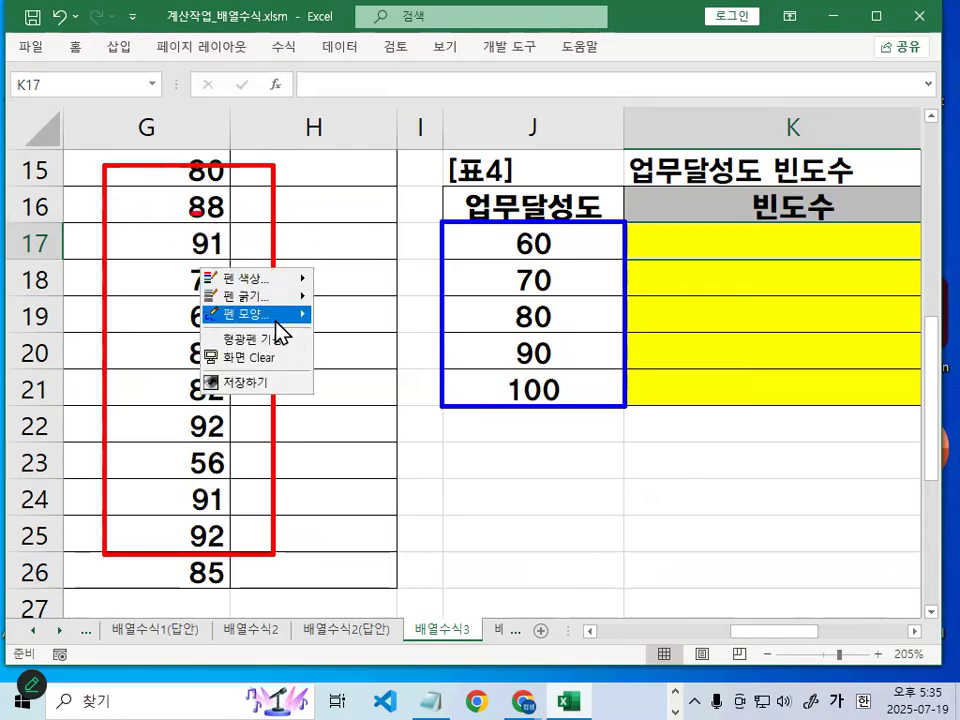
pyautogui.moveTo(270, 314)
pyautogui.click(357, 313)
pyautogui.moveTo(195, 200); pyautogui.dragTo(200, 232)
pyautogui.moveTo(205, 285); pyautogui.dragTo(200, 315)
pyautogui.moveTo(168, 400); pyautogui.dragTo(205, 388)
pyautogui.moveTo(188, 513); pyautogui.dragTo(168, 498)
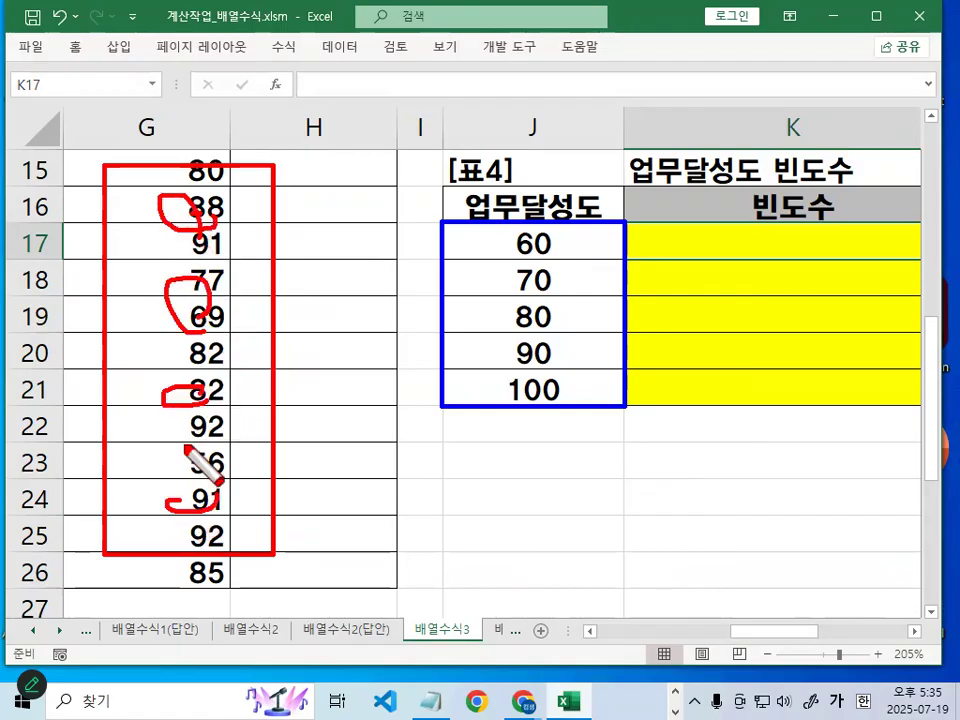
# - Draw arrows from the scores to each 업무달성도 interval, circle the scores, 빈도수 cells and 60, 70 and 80, and clear the marks
pyautogui.moveTo(231, 228)
pyautogui.mouseDown()
pyautogui.moveTo(468, 235)
pyautogui.moveTo(435, 260)
pyautogui.moveTo(468, 270)
pyautogui.mouseUp()
pyautogui.moveTo(257, 253); pyautogui.dragTo(470, 318)
pyautogui.moveTo(268, 273)
pyautogui.mouseDown()
pyautogui.moveTo(460, 350)
pyautogui.moveTo(447, 365)
pyautogui.mouseUp()
pyautogui.moveTo(232, 263)
pyautogui.mouseDown()
pyautogui.moveTo(466, 404)
pyautogui.moveTo(448, 412)
pyautogui.mouseUp()
pyautogui.moveTo(152, 379); pyautogui.dragTo(195, 95)
pyautogui.moveTo(415, 118); pyautogui.dragTo(497, 232)
pyautogui.moveTo(857, 178)
pyautogui.mouseDown()
pyautogui.moveTo(810, 412)
pyautogui.moveTo(907, 310)
pyautogui.mouseUp()
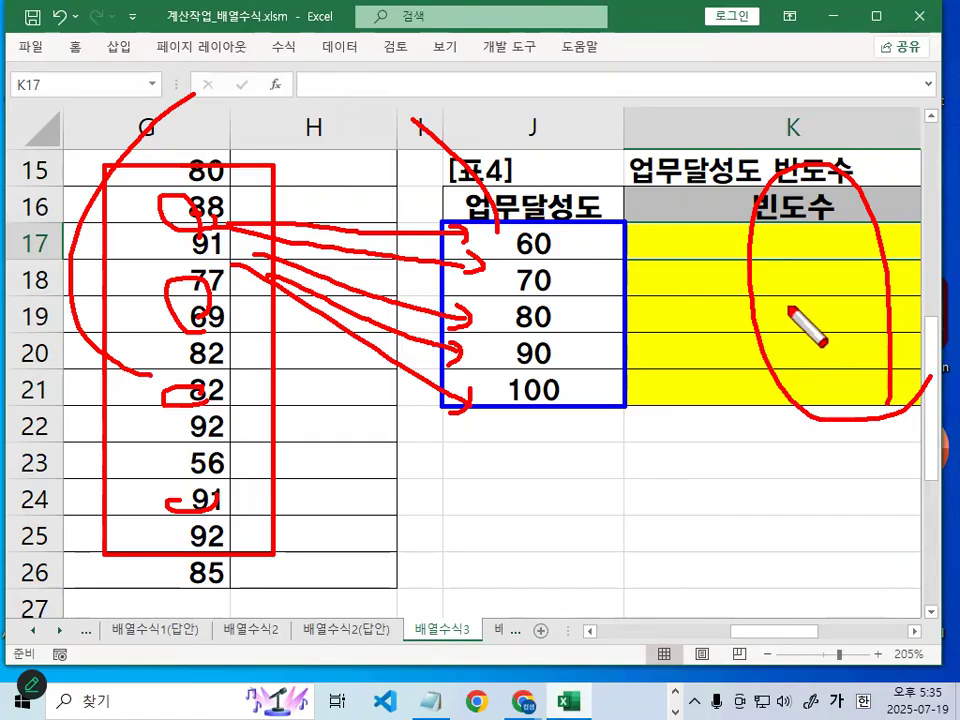
pyautogui.moveTo(337, 403)
pyautogui.mouseDown()
pyautogui.moveTo(130, 300)
pyautogui.moveTo(304, 276)
pyautogui.mouseUp()
pyautogui.moveTo(530, 230); pyautogui.dragTo(564, 320)
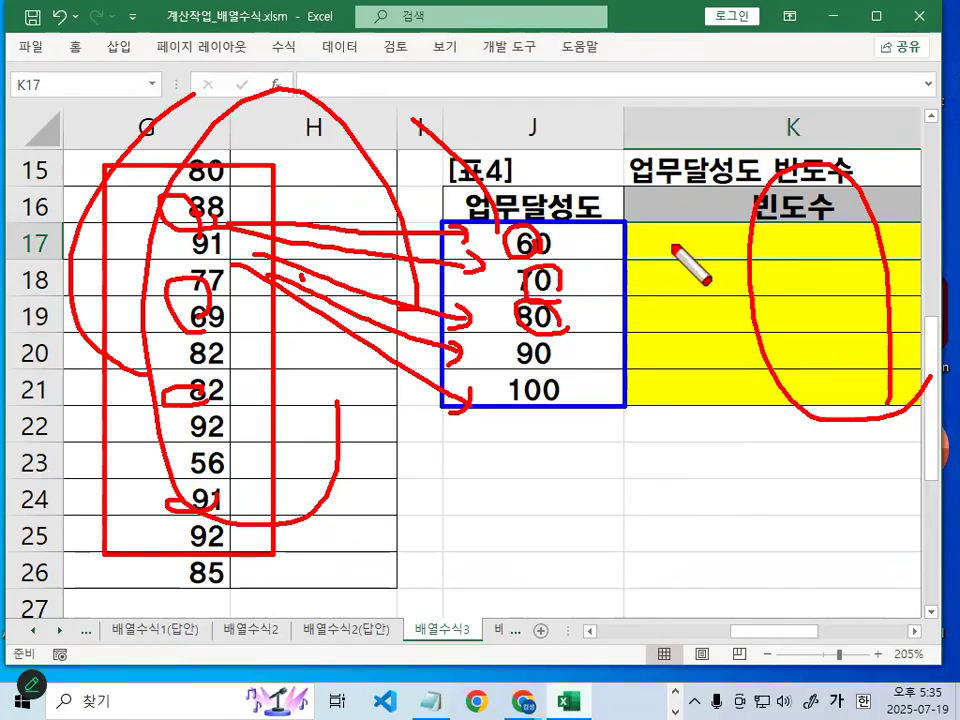
pyautogui.press('Escape')
# - Select the 빈도수 range K17:K21 in 표4 and start a formula with the FREQUENCY function
pyautogui.moveTo(739, 242); pyautogui.dragTo(741, 394)
pyautogui.click(914, 631)
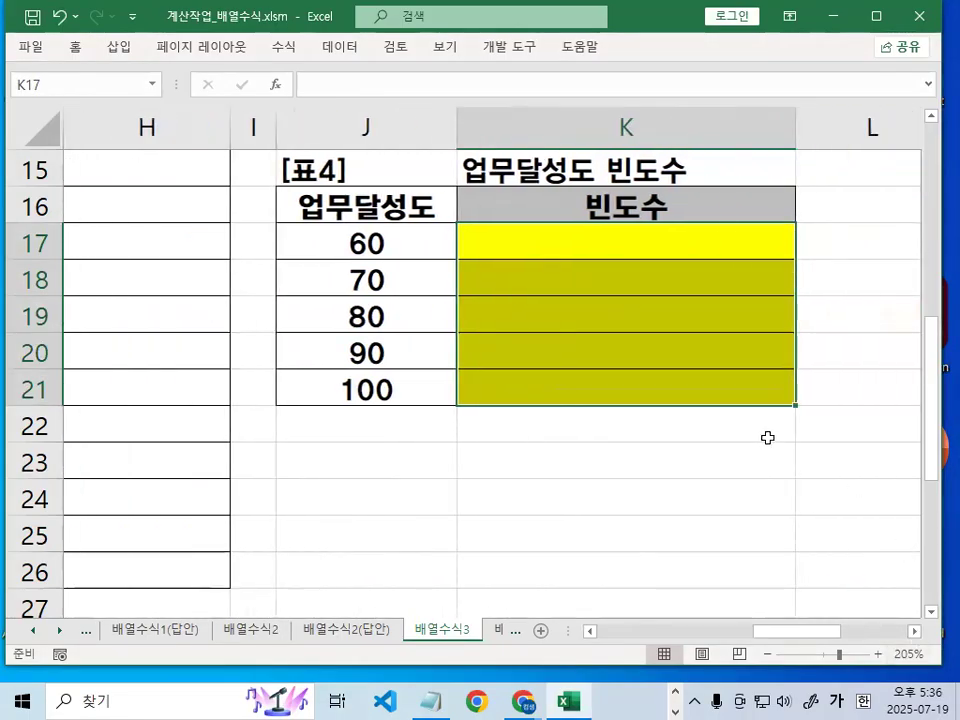
pyautogui.click(668, 235)
pyautogui.moveTo(668, 265); pyautogui.dragTo(670, 394)
pyautogui.write('=')
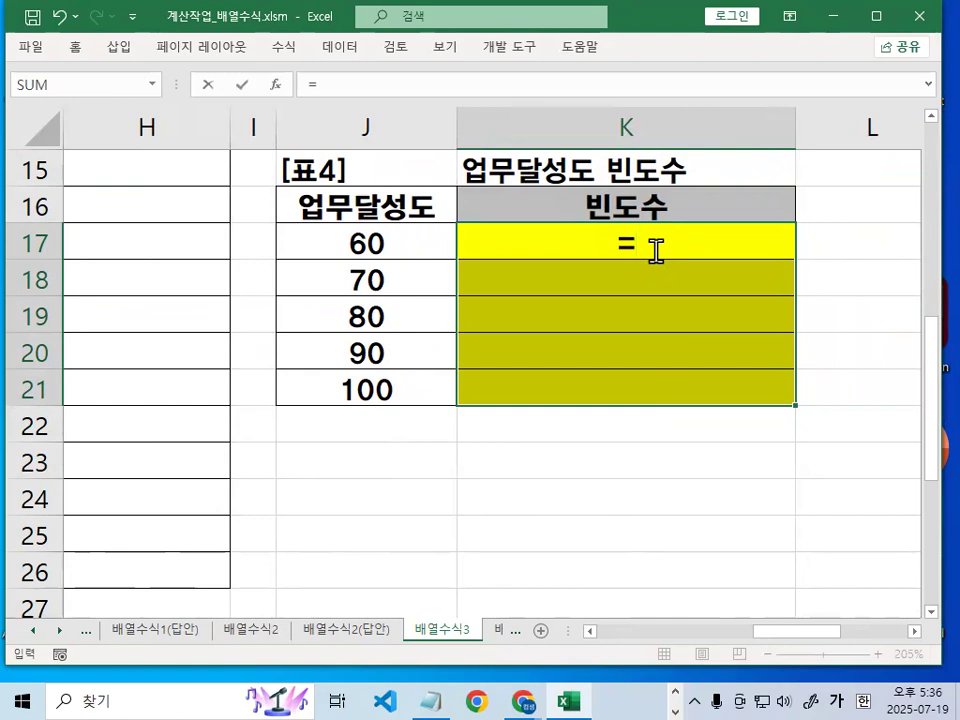
pyautogui.write('ㄹ')
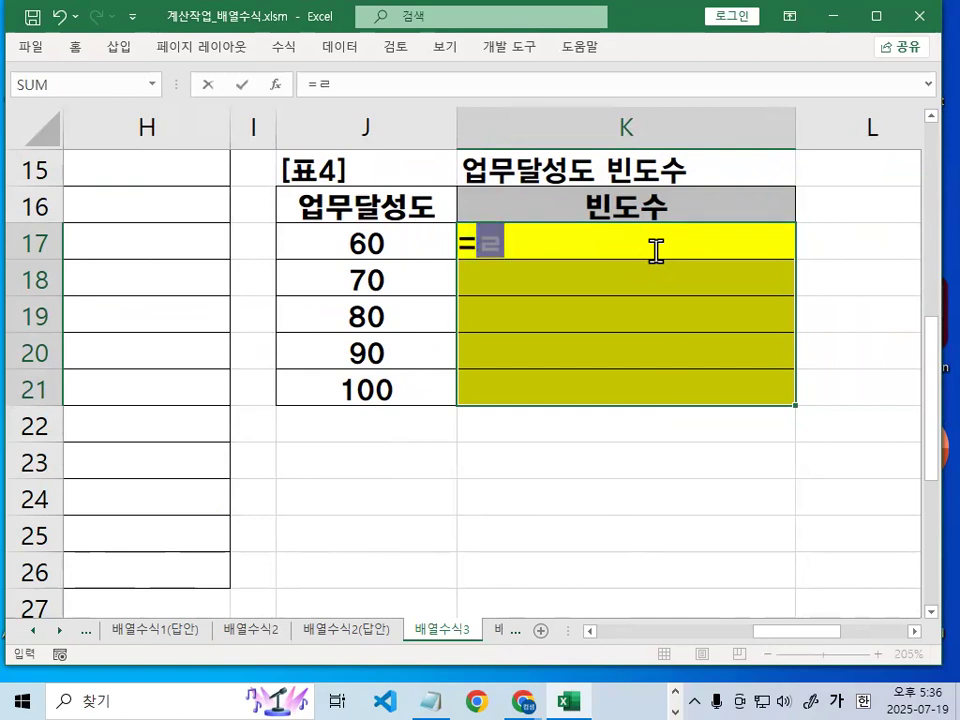
pyautogui.press('BackSpace')
pyautogui.write('FR')
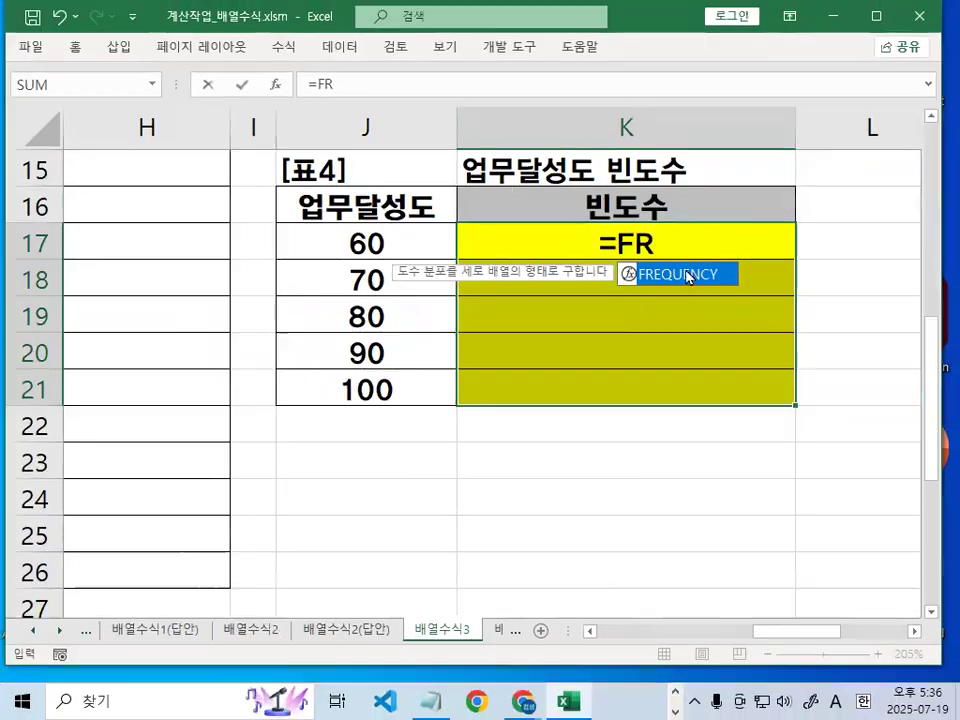
pyautogui.doubleClick(686, 273)
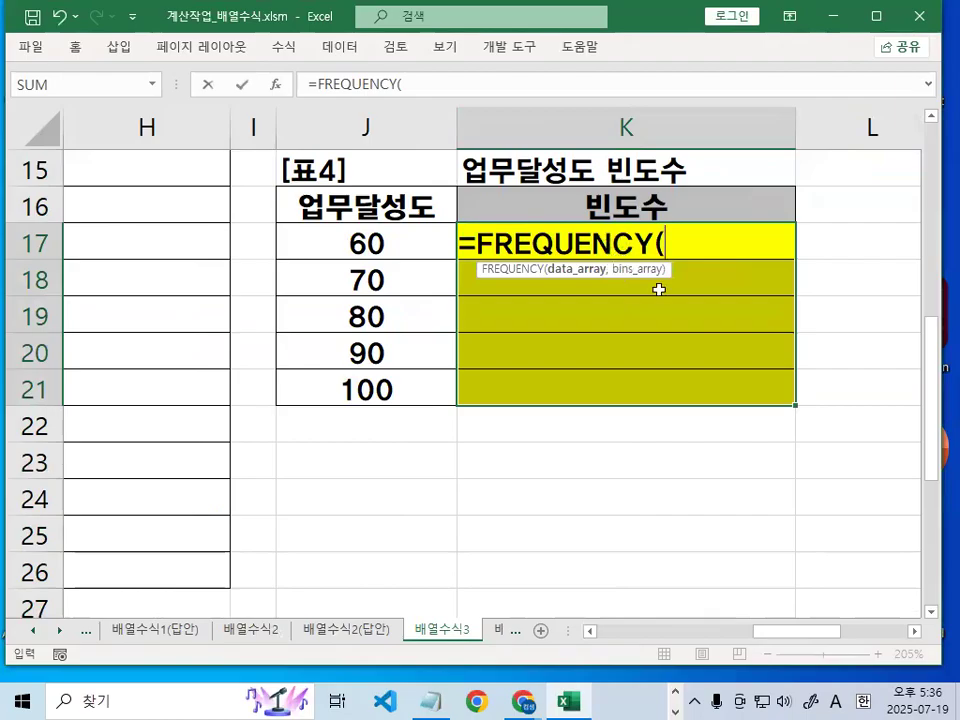
# - Circle the selected 빈도수 range, draw downward and sideways arrows by it, mark the 업무달성도 intervals, and clear the marks
pyautogui.hotkey('ctrl', '2')
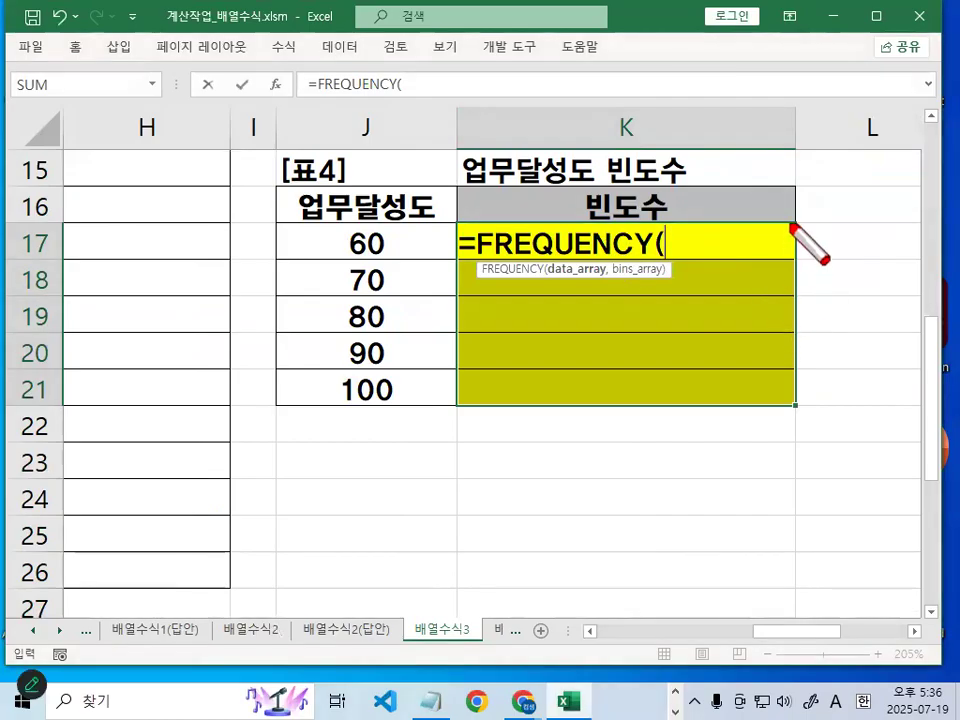
pyautogui.moveTo(793, 226)
pyautogui.mouseDown()
pyautogui.moveTo(790, 405)
pyautogui.moveTo(810, 376)
pyautogui.moveTo(521, 428)
pyautogui.moveTo(776, 422)
pyautogui.mouseUp()
pyautogui.moveTo(612, 448)
pyautogui.mouseDown()
pyautogui.moveTo(853, 446)
pyautogui.moveTo(856, 490)
pyautogui.mouseUp()
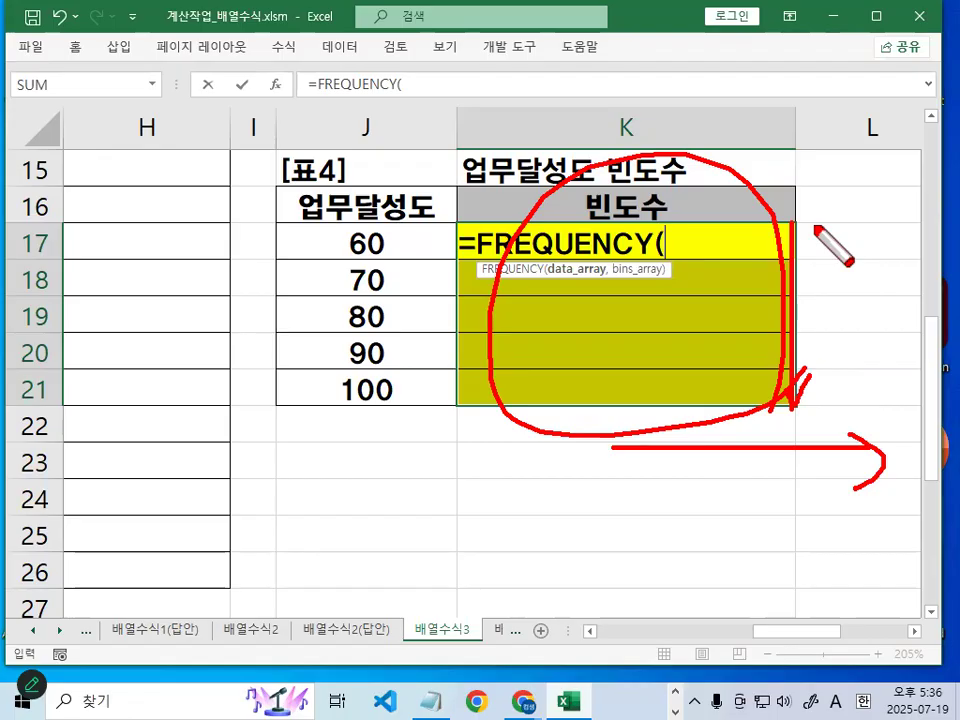
pyautogui.press('Escape')
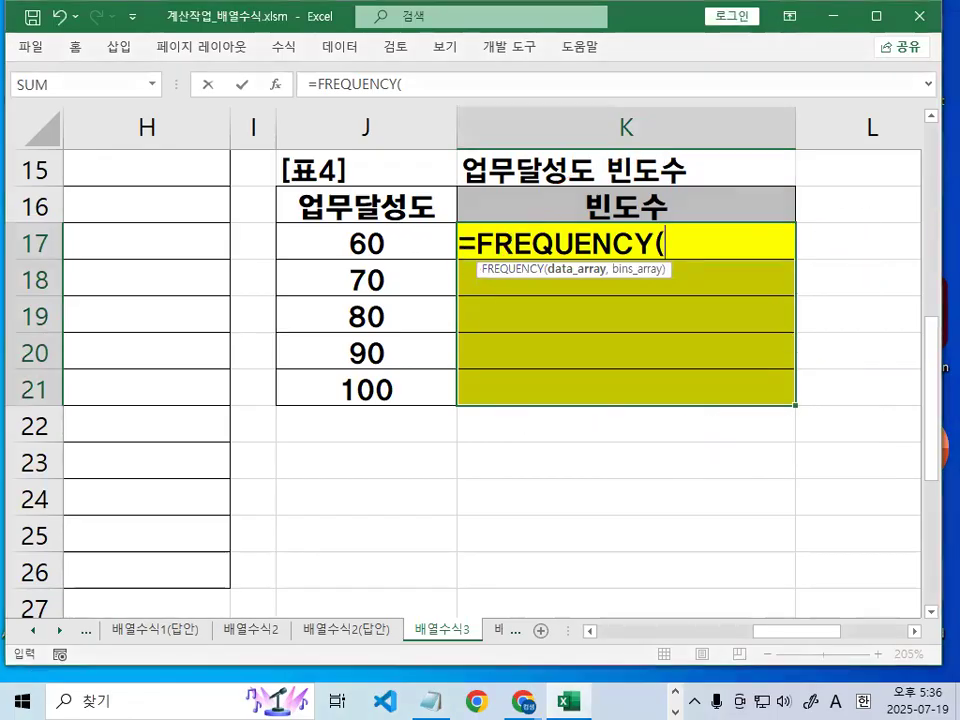
pyautogui.moveTo(312, 340); pyautogui.dragTo(405, 218)
pyautogui.moveTo(335, 203); pyautogui.dragTo(418, 374)
pyautogui.press('Escape')
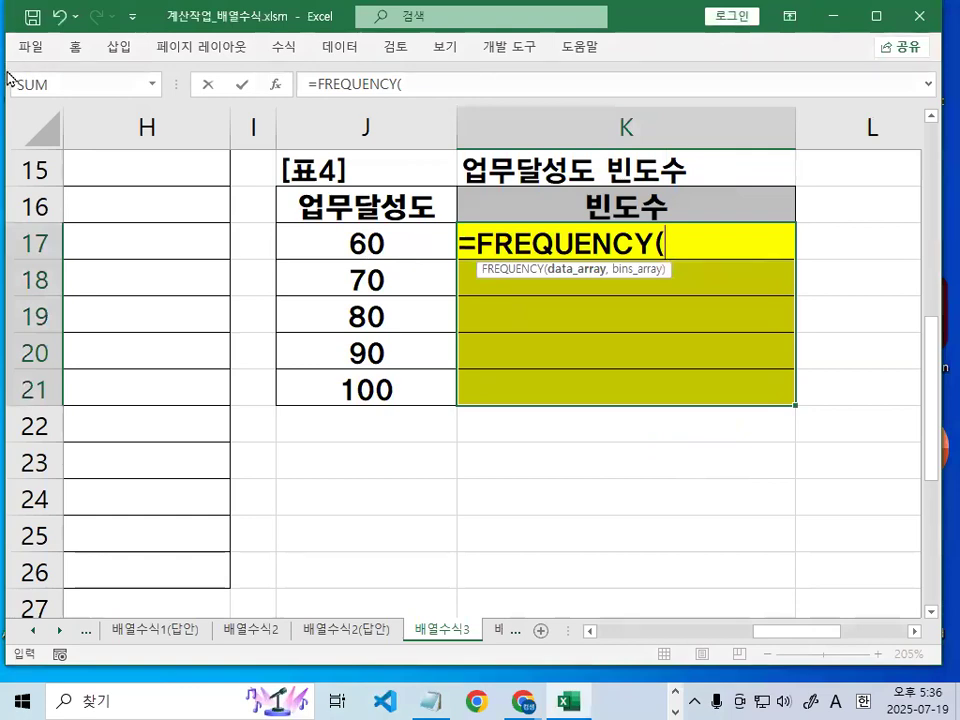
# - Add the 업무달성도 scores D4:D26 as the FREQUENCY data_array, followed by a comma
pyautogui.moveTo(806, 636); pyautogui.dragTo(686, 637)
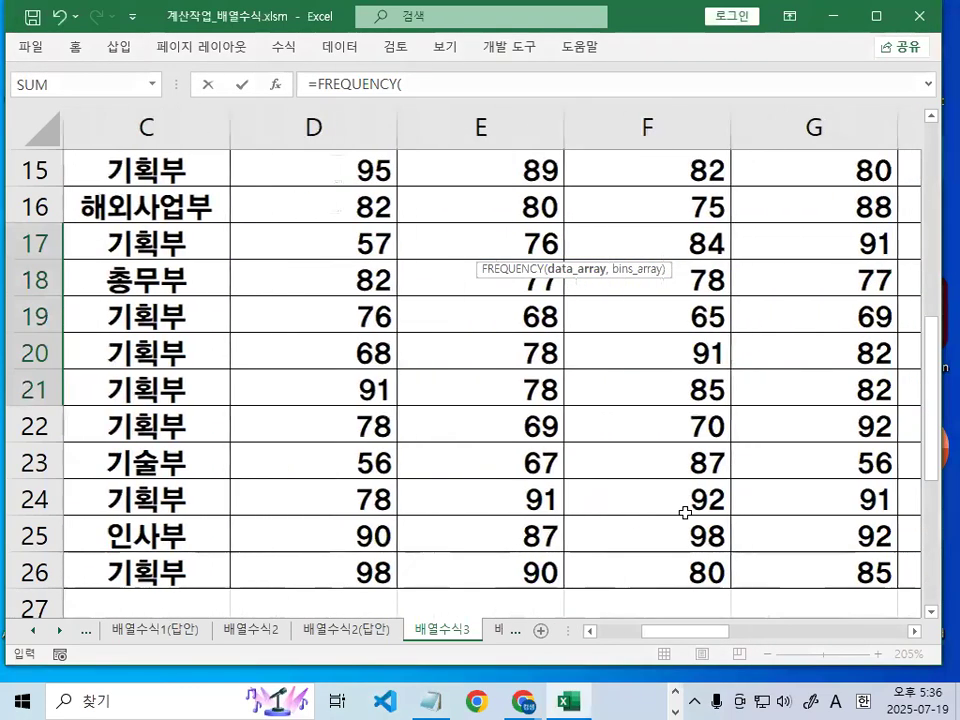
pyautogui.scroll(3, 683, 512)
pyautogui.scroll(2, 683, 512)
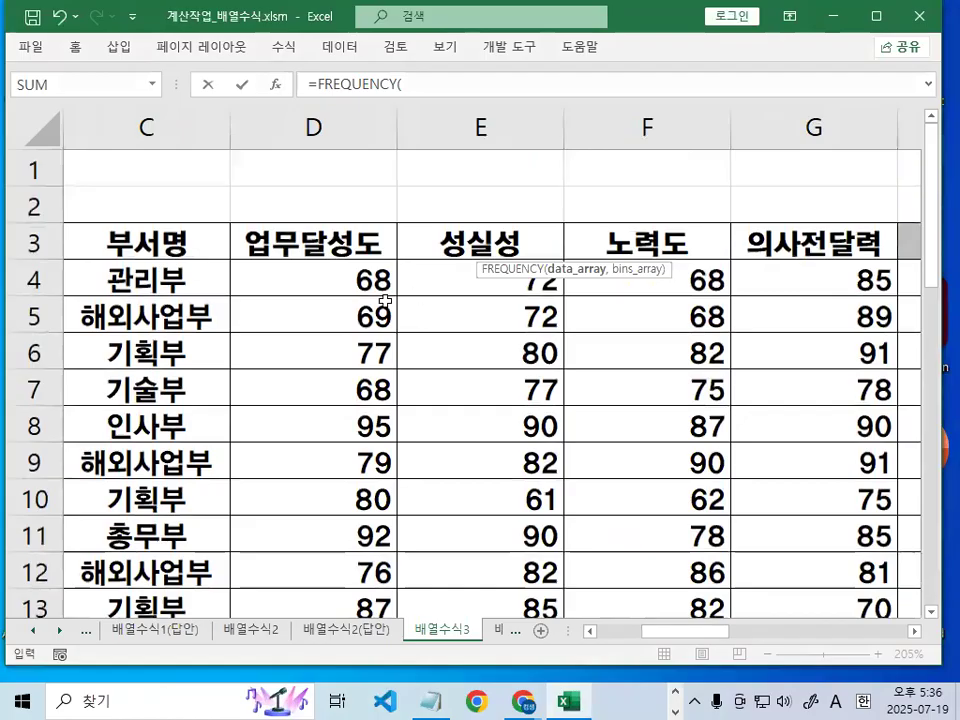
pyautogui.moveTo(310, 274); pyautogui.dragTo(349, 542)
pyautogui.moveTo(688, 632); pyautogui.dragTo(858, 630)
pyautogui.write(',')
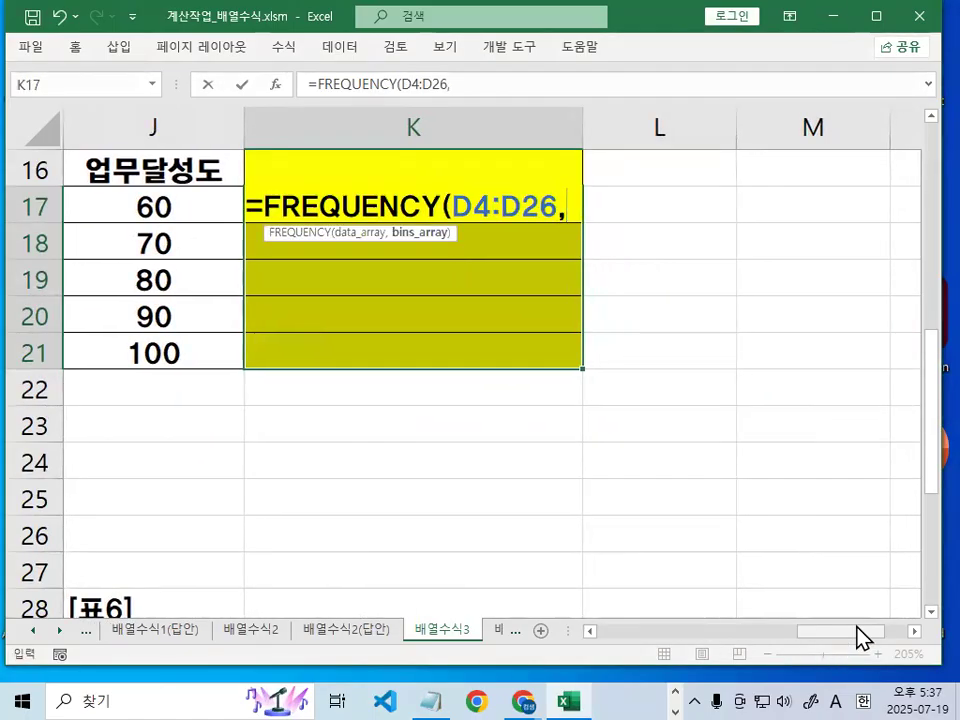
# - Add J17:J21 as the bins_array and enter =FREQUENCY(D4:D26,J17:J21) as an array formula across K17:K21
pyautogui.moveTo(191, 207); pyautogui.dragTo(190, 339)
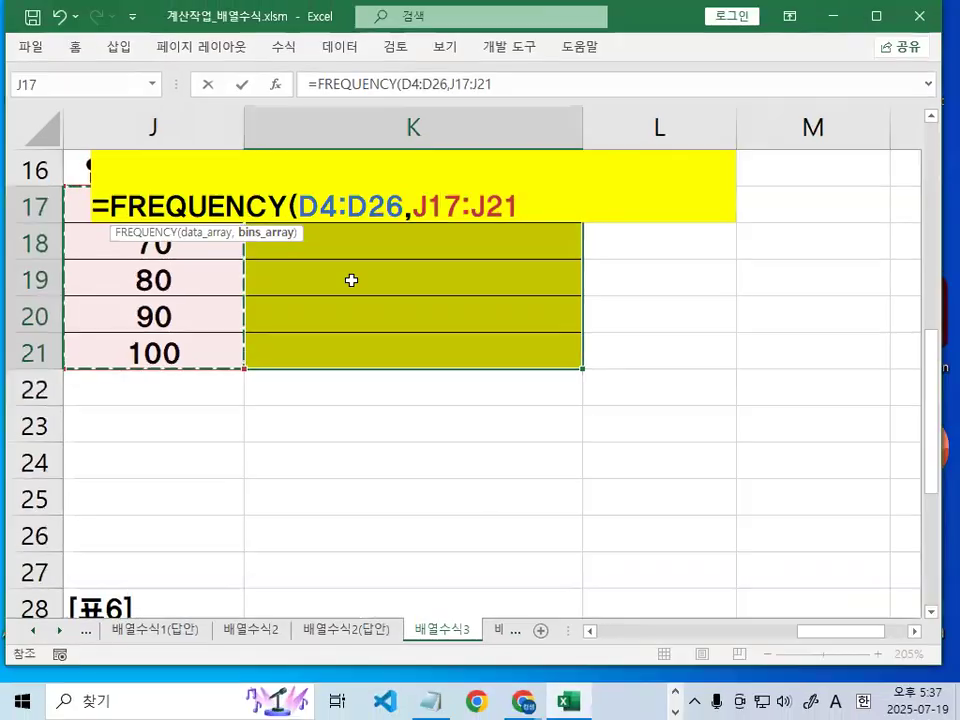
pyautogui.write(')')
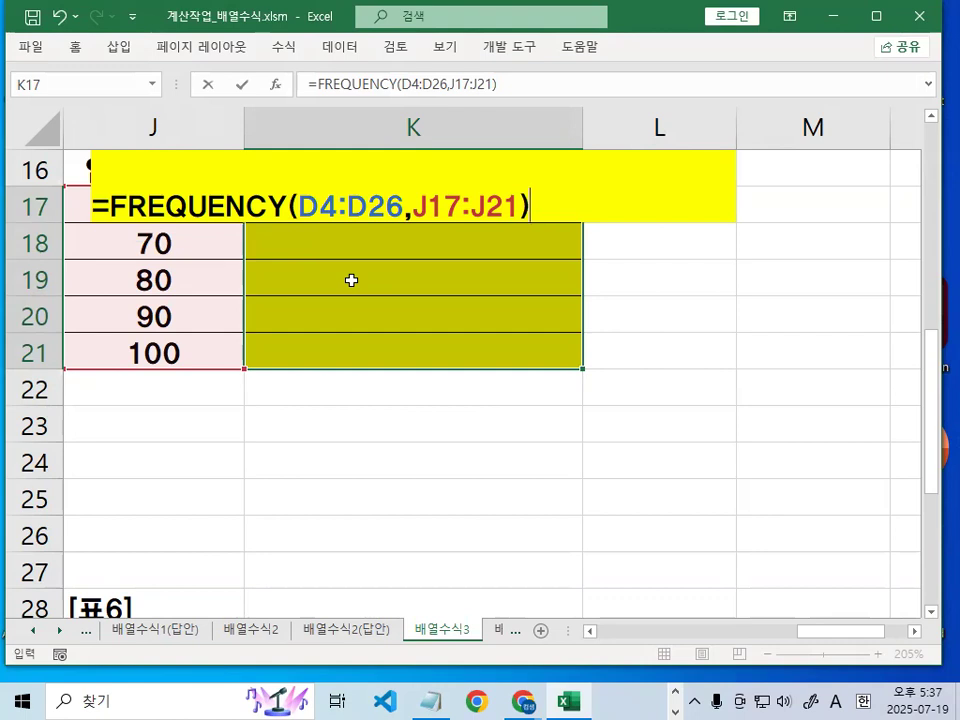
pyautogui.hotkey('ctrl', 'shift', 'Return')
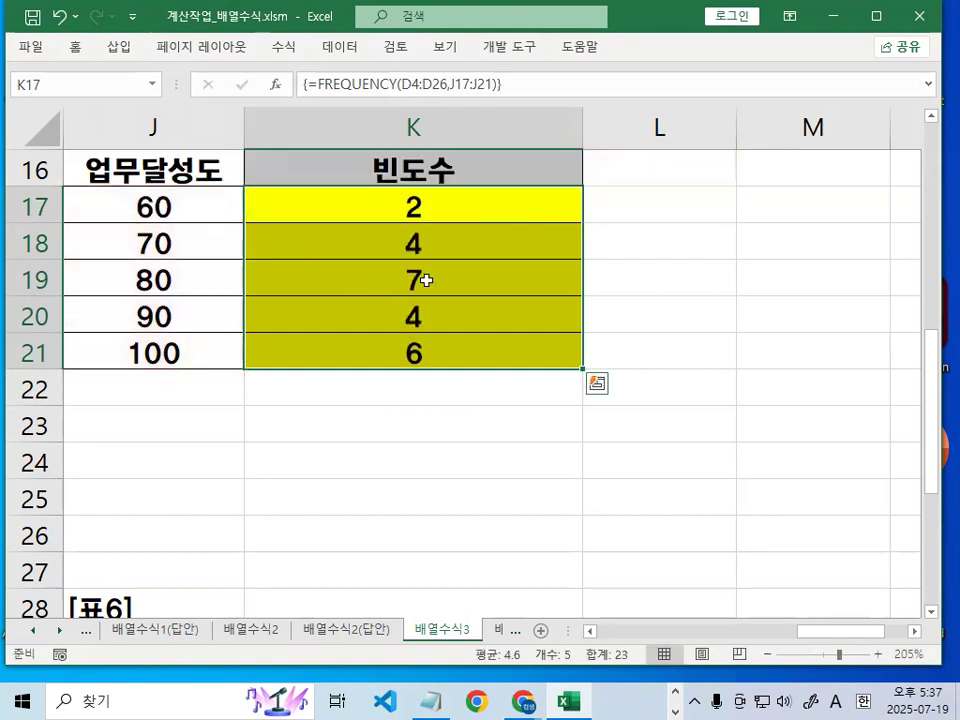
# - Circle the 60 interval and its frequency in K17, link them with a drawn mark, and clear the marks
pyautogui.moveTo(150, 176)
pyautogui.mouseDown()
pyautogui.moveTo(112, 214)
pyautogui.moveTo(183, 208)
pyautogui.mouseUp()
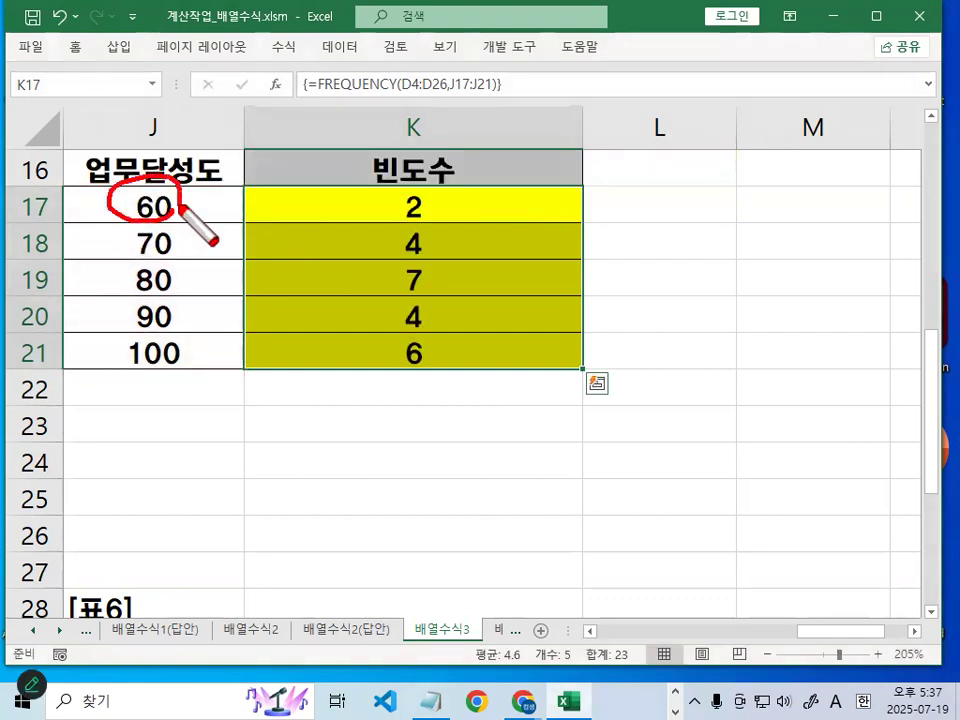
pyautogui.moveTo(428, 187)
pyautogui.mouseDown()
pyautogui.moveTo(416, 192)
pyautogui.moveTo(432, 212)
pyautogui.mouseUp()
pyautogui.moveTo(222, 182)
pyautogui.mouseDown()
pyautogui.moveTo(250, 216)
pyautogui.moveTo(268, 204)
pyautogui.moveTo(266, 235)
pyautogui.mouseUp()
pyautogui.click(266, 212)
pyautogui.moveTo(186, 218); pyautogui.dragTo(219, 210)
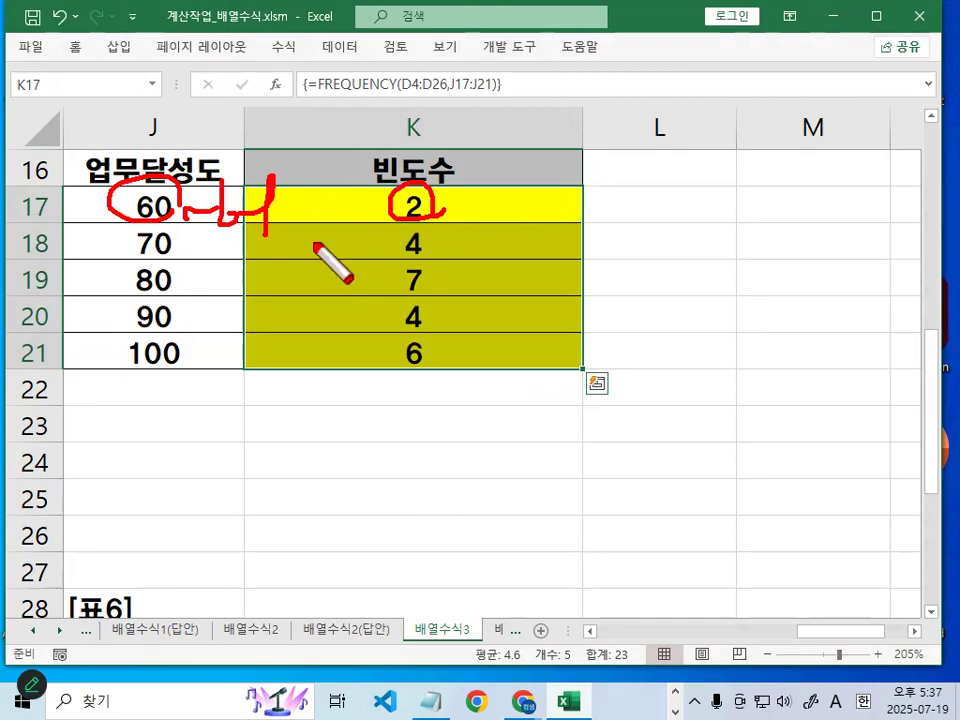
pyautogui.press('Escape')
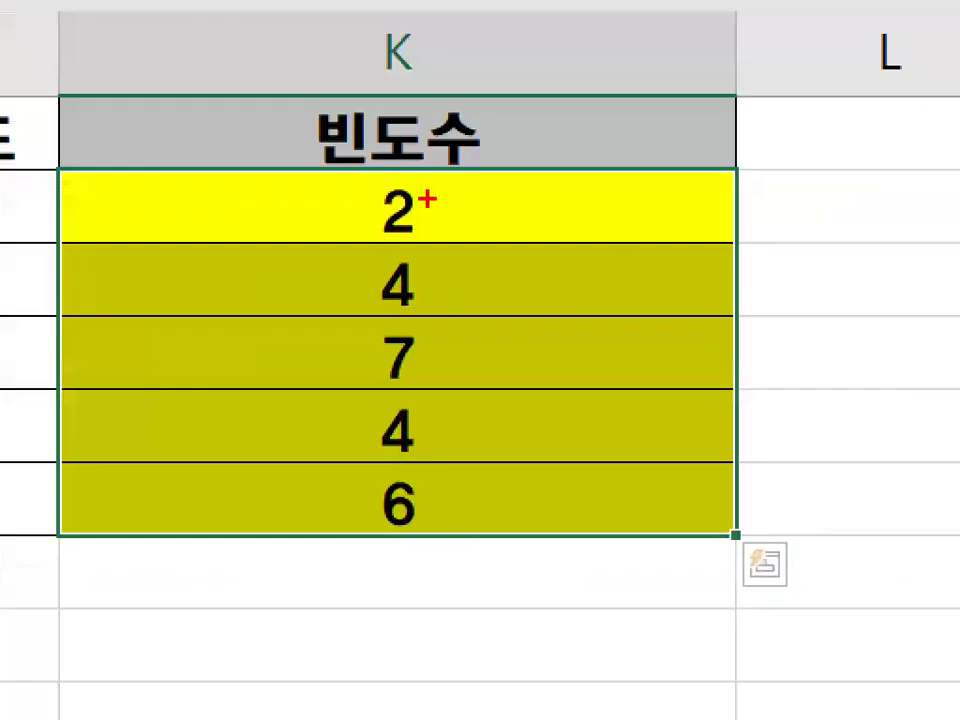
# - Draw a curve alongside all the 빈도수 results and a small circle beside the first one, and clear the marks
pyautogui.moveTo(427, 199)
pyautogui.mouseDown()
pyautogui.moveTo(452, 262)
pyautogui.moveTo(455, 325)
pyautogui.mouseUp()
pyautogui.moveTo(481, 447); pyautogui.dragTo(417, 540)
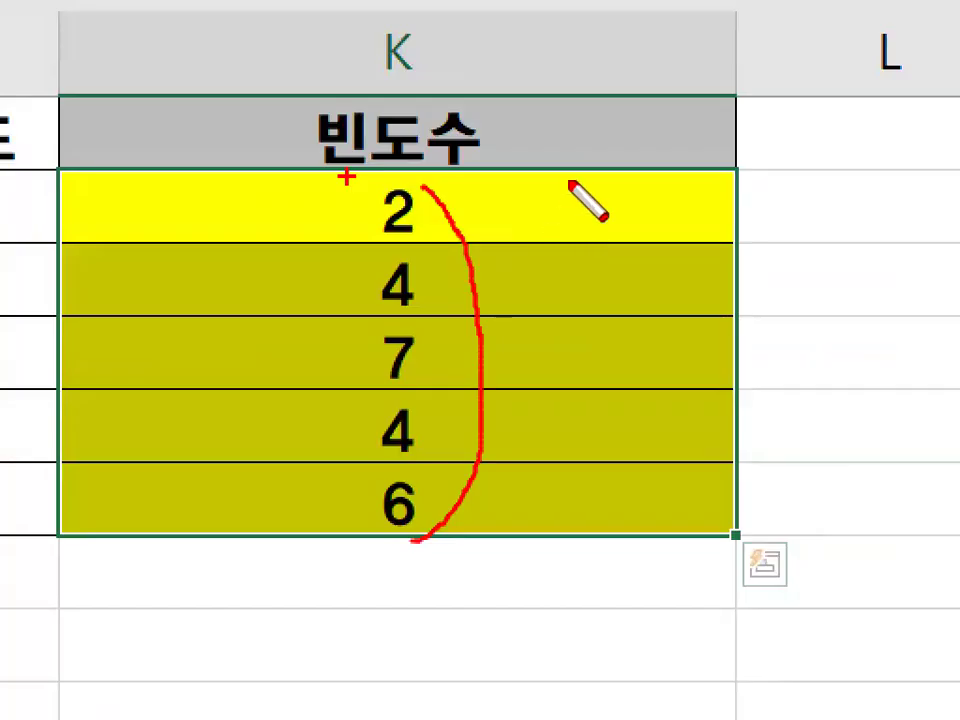
pyautogui.moveTo(571, 184)
pyautogui.mouseDown()
pyautogui.moveTo(557, 251)
pyautogui.moveTo(617, 197)
pyautogui.moveTo(594, 195)
pyautogui.mouseUp()
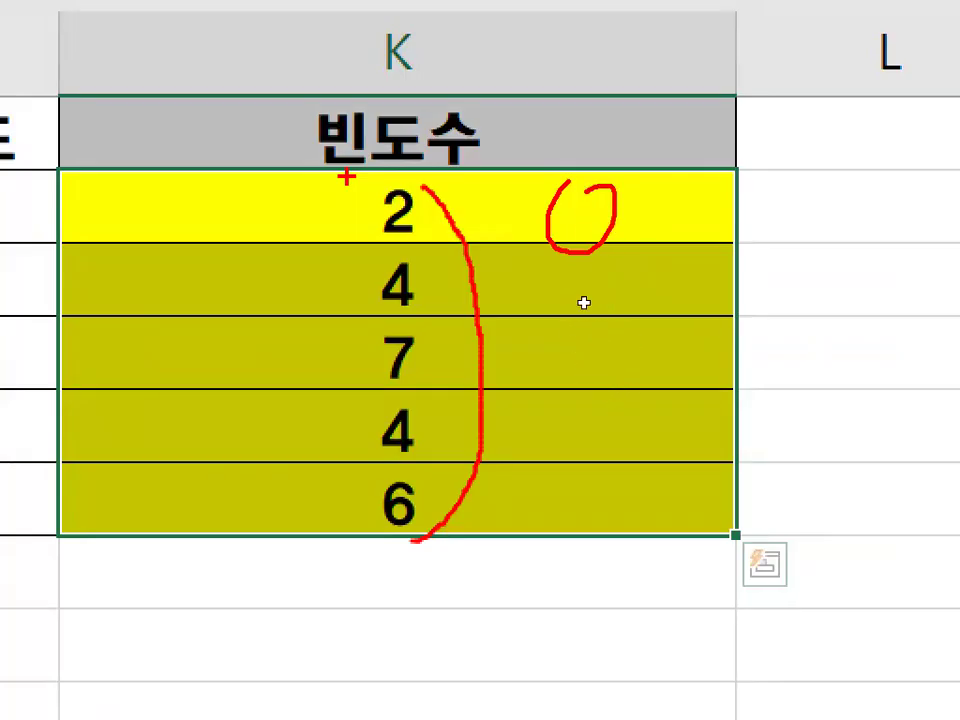
pyautogui.press('Escape')
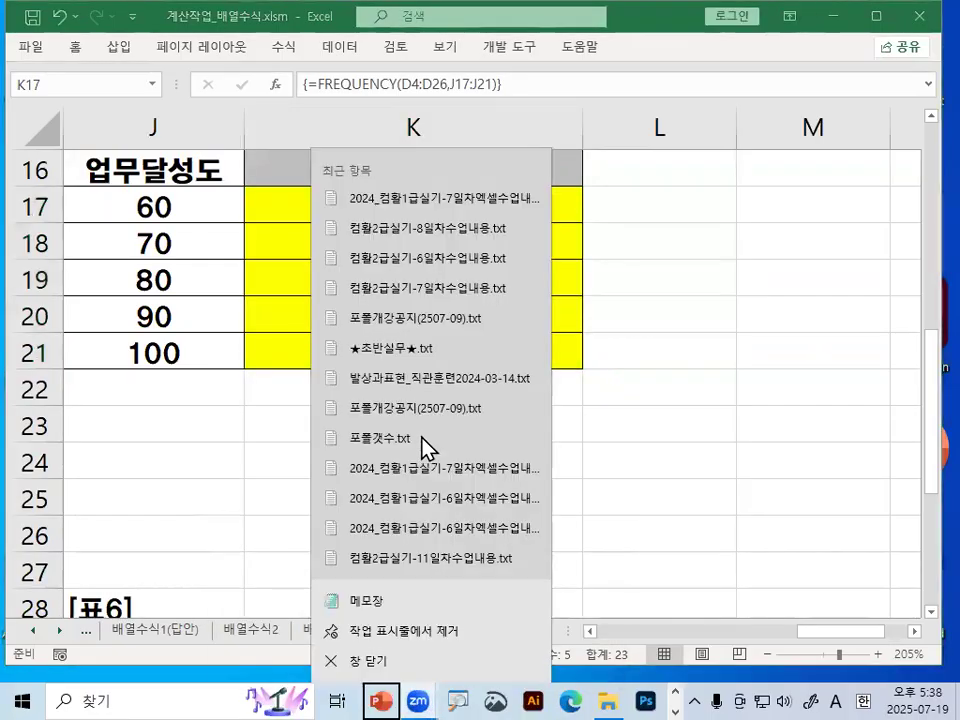
# - Switch to the Notepad lesson notes, underline TEXT, FREQUENCY and "0명" in the general TEXT(FREQUENCY) formula, and clear the marks
pyautogui.click(253, 525)
pyautogui.click(433, 701)
pyautogui.scroll(-2, 335, 461)
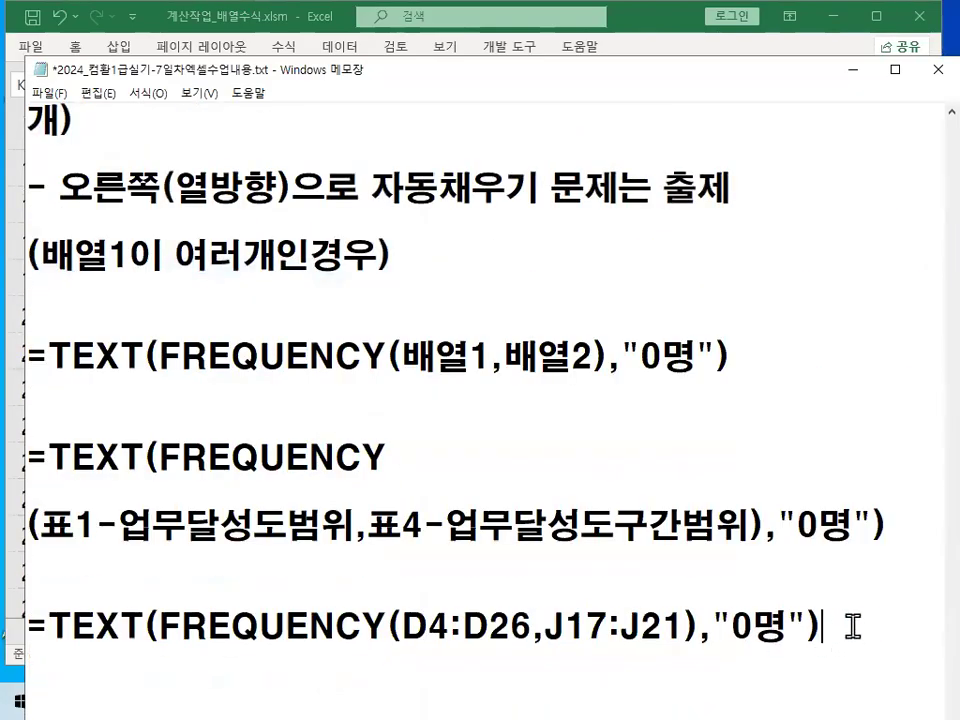
pyautogui.scroll(-3, 541, 373)
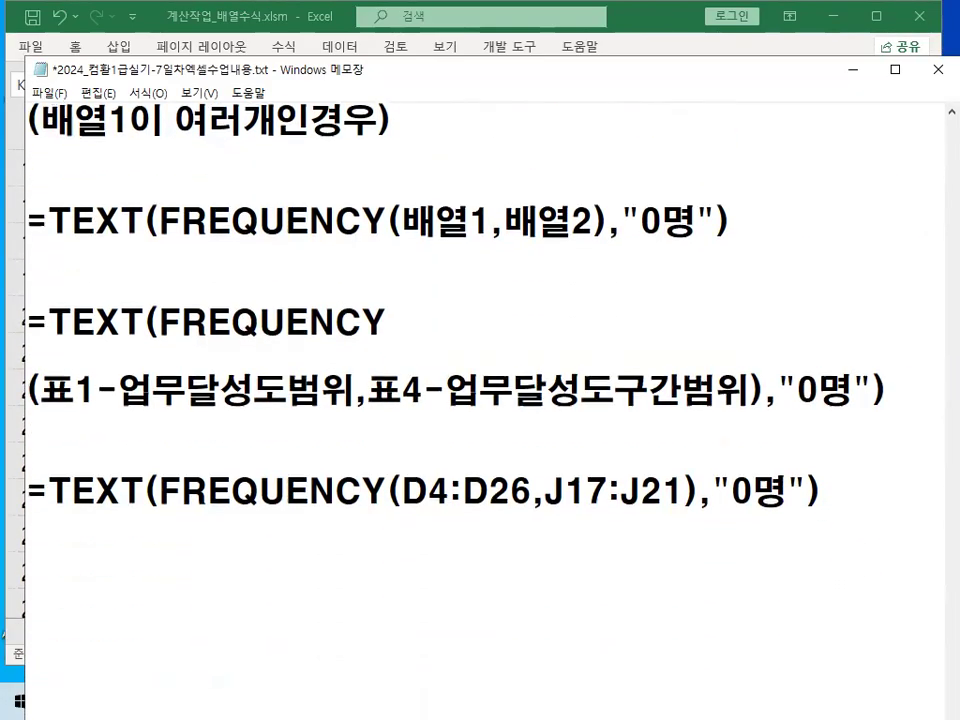
pyautogui.moveTo(43, 174); pyautogui.dragTo(127, 174)
pyautogui.moveTo(193, 168); pyautogui.dragTo(572, 170)
pyautogui.moveTo(638, 175); pyautogui.dragTo(702, 176)
pyautogui.moveTo(666, 116)
pyautogui.mouseDown()
pyautogui.moveTo(680, 182)
pyautogui.moveTo(662, 146)
pyautogui.mouseUp()
pyautogui.press('Escape')
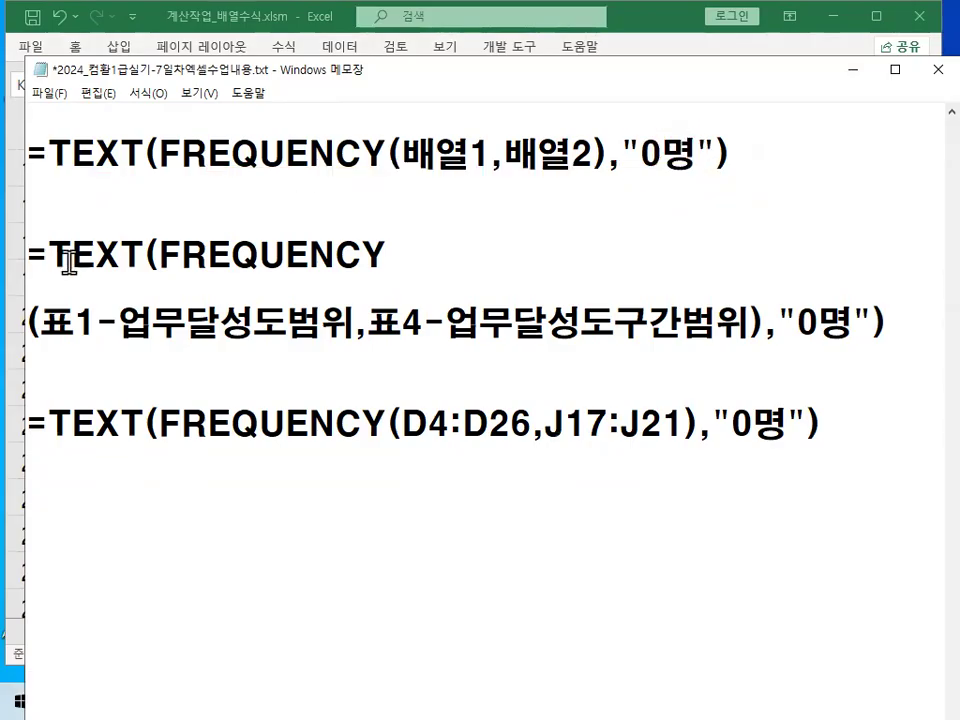
# - Highlight the nested FREQUENCY part of the second TEXT formula, mark TEXT, its opening parenthesis and the FREQUENCY arguments, and clear the marks
pyautogui.moveTo(48, 254); pyautogui.dragTo(68, 250)
pyautogui.moveTo(160, 254); pyautogui.dragTo(765, 312)
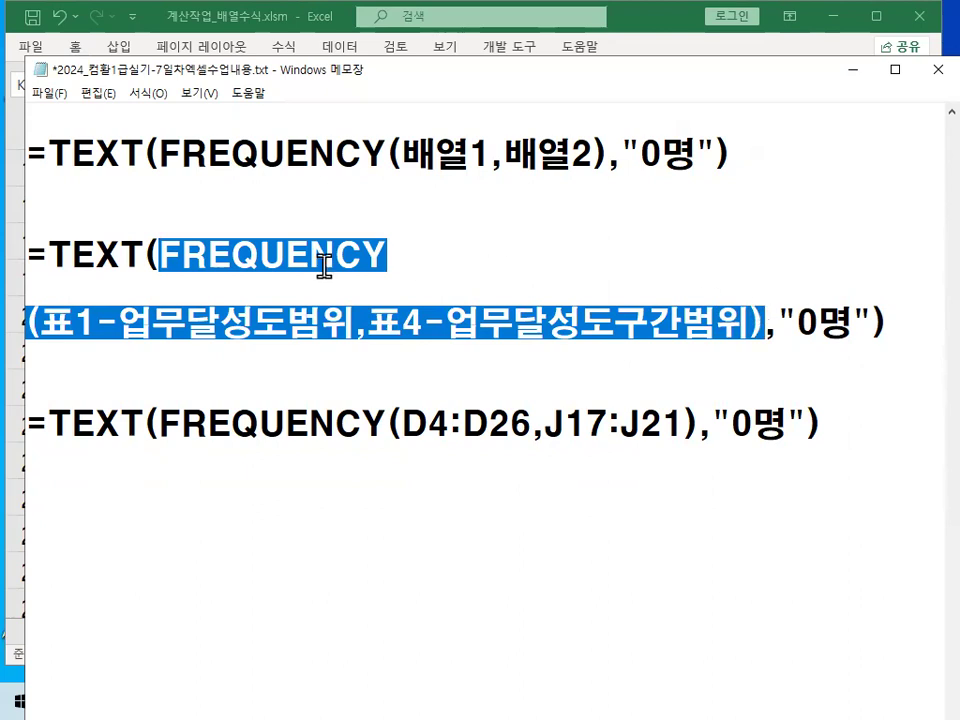
pyautogui.hotkey('ctrl', '2')
pyautogui.moveTo(45, 281); pyautogui.dragTo(128, 280)
pyautogui.moveTo(165, 213); pyautogui.dragTo(153, 290)
pyautogui.moveTo(350, 318)
pyautogui.mouseDown()
pyautogui.moveTo(250, 250)
pyautogui.moveTo(350, 290)
pyautogui.mouseUp()
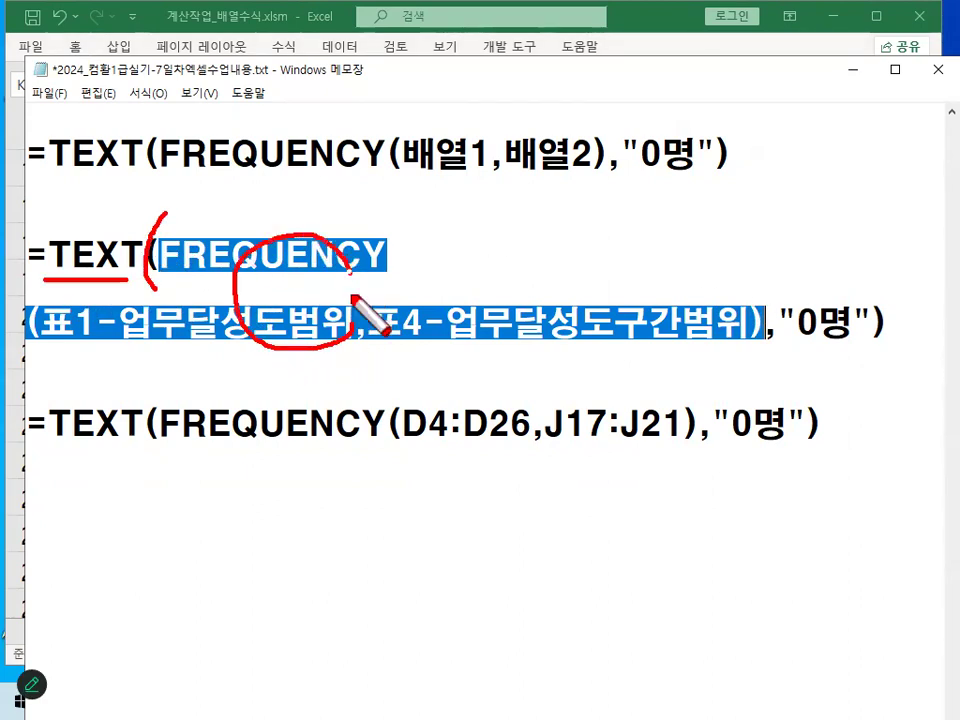
pyautogui.moveTo(858, 333)
pyautogui.mouseDown()
pyautogui.moveTo(790, 340)
pyautogui.moveTo(850, 283)
pyautogui.moveTo(866, 333)
pyautogui.mouseUp()
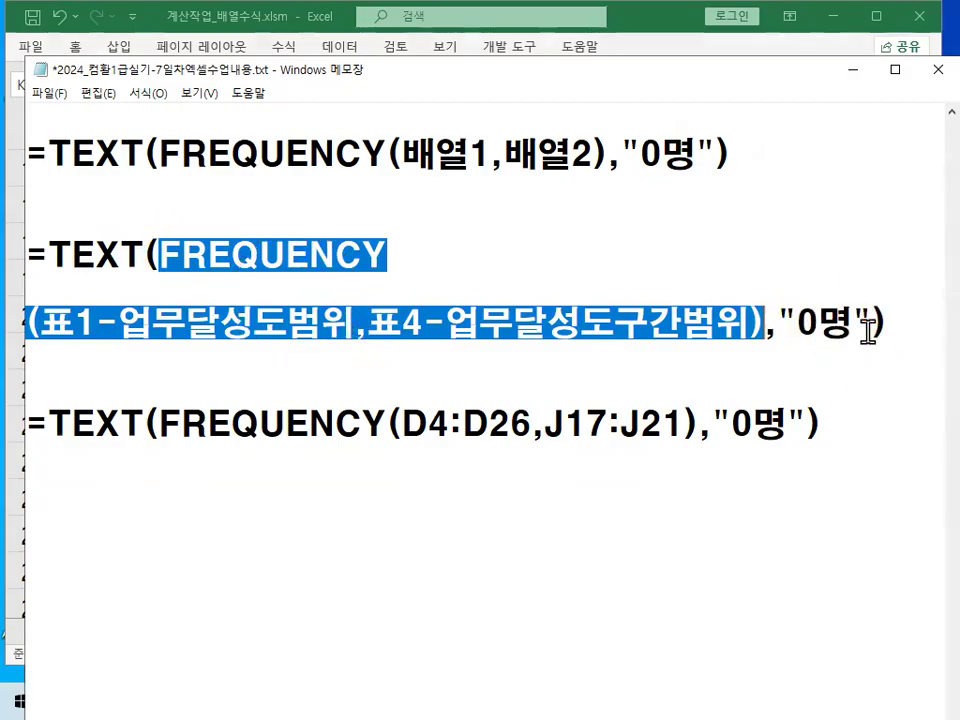
# - Select the 0 in "0명", move the notes below 표4, draw an arrow from the K17 result toward the format, and clear it
pyautogui.moveTo(797, 322); pyautogui.dragTo(815, 322)
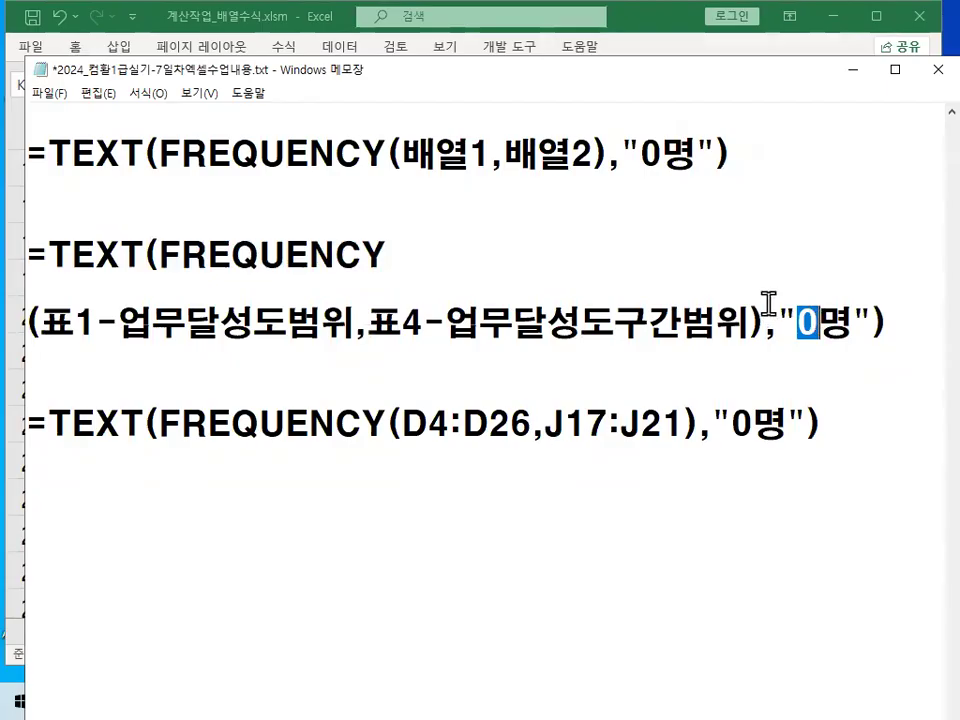
pyautogui.moveTo(790, 80); pyautogui.dragTo(807, 441)
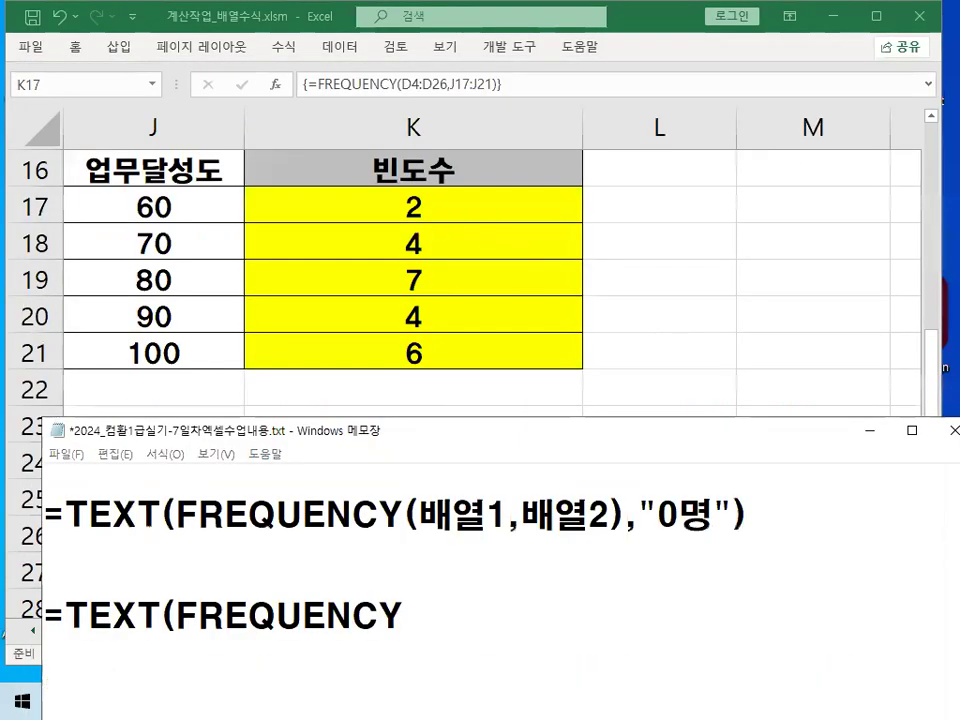
pyautogui.moveTo(424, 201); pyautogui.dragTo(561, 300)
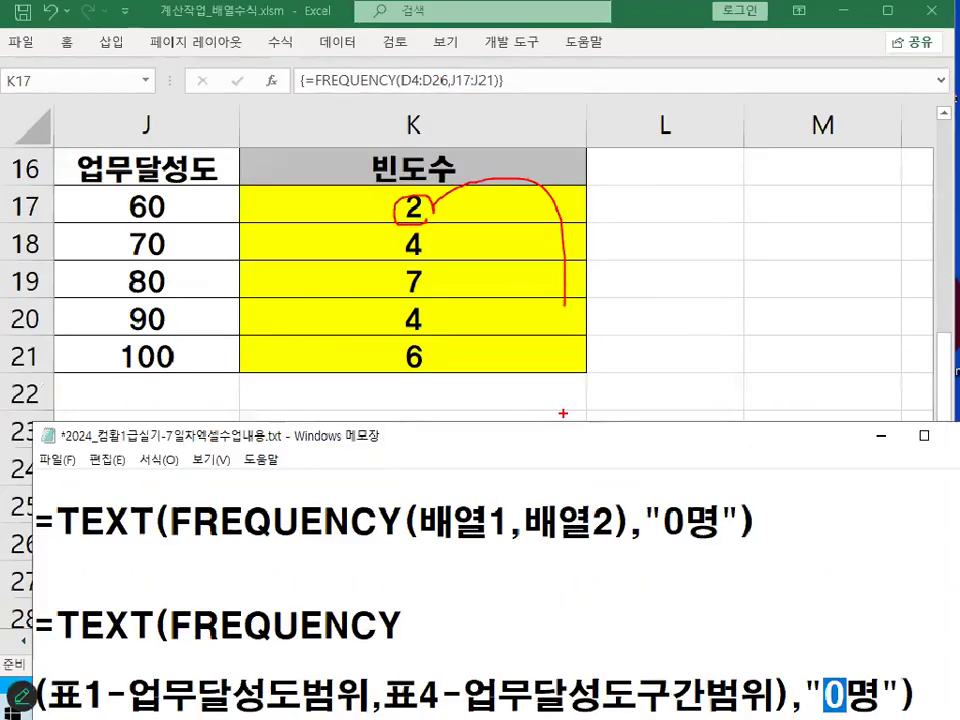
pyautogui.press('Escape')
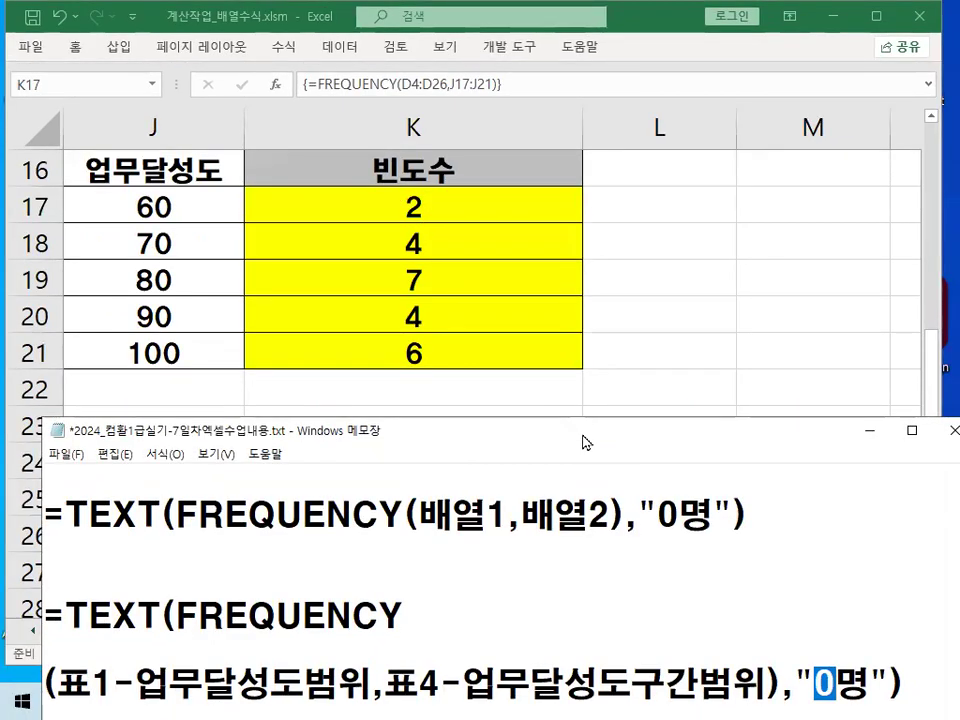
# - Maximize the lesson notes and highlight the 0명 format text in the second TEXT formula
pyautogui.doubleClick(585, 433)
pyautogui.click(821, 349)
pyautogui.moveTo(772, 228)
pyautogui.mouseDown()
pyautogui.moveTo(843, 227)
pyautogui.moveTo(754, 253)
pyautogui.moveTo(805, 195)
pyautogui.mouseUp()
pyautogui.hotkey('ctrl', '2')
pyautogui.press('Escape')
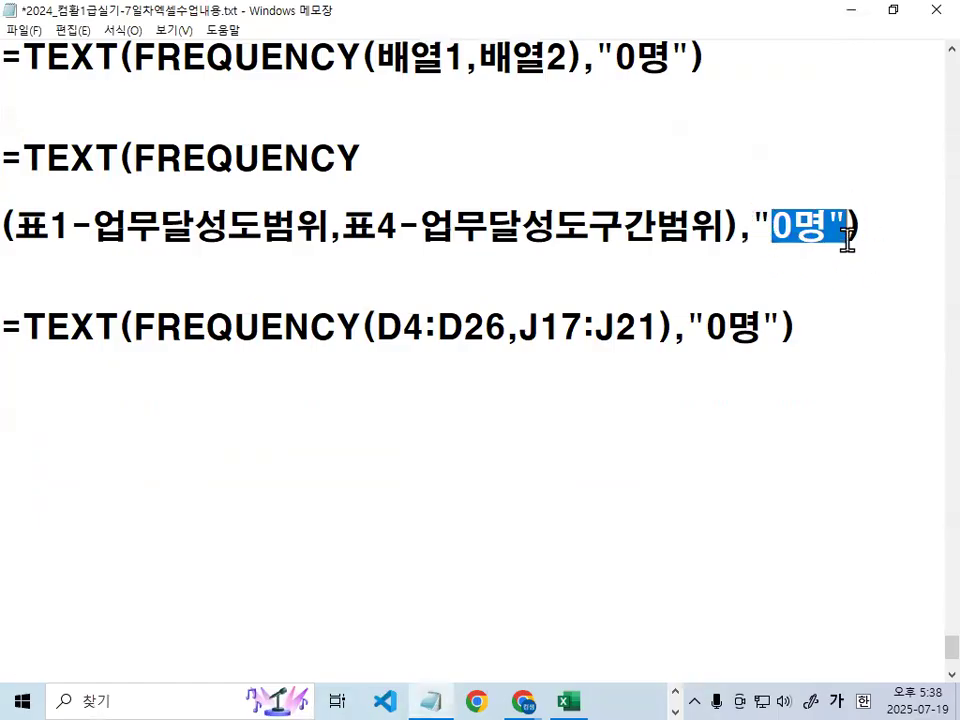
# - Return to Excel and mark the existing FREQUENCY array formula of K17:K21
pyautogui.click(851, 11)
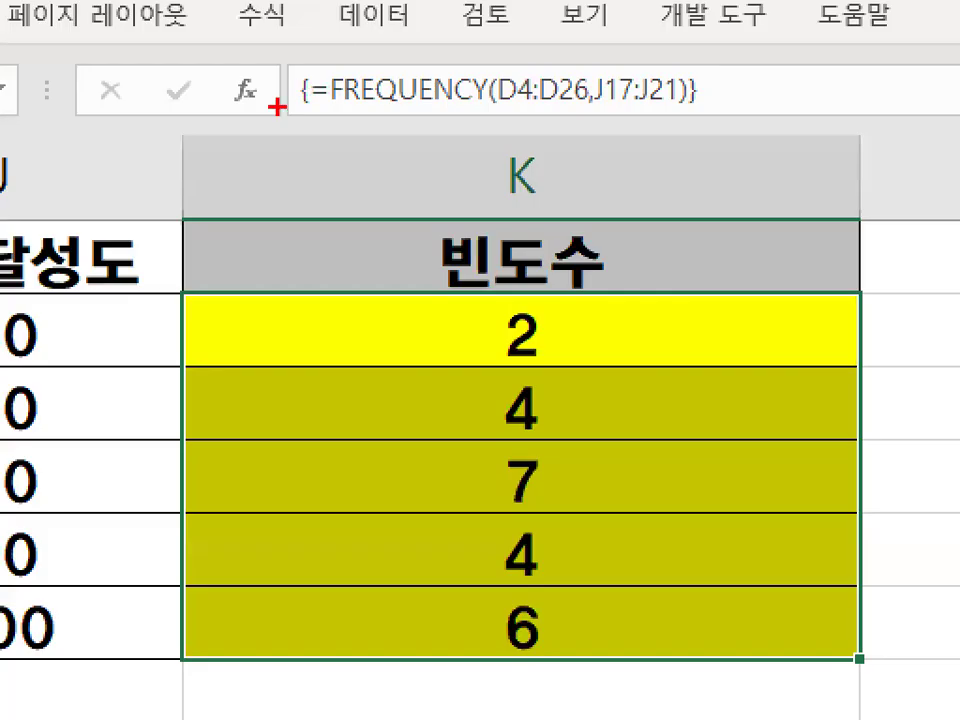
pyautogui.moveTo(287, 97); pyautogui.dragTo(442, 93)
pyautogui.moveTo(577, 103); pyautogui.dragTo(730, 99)
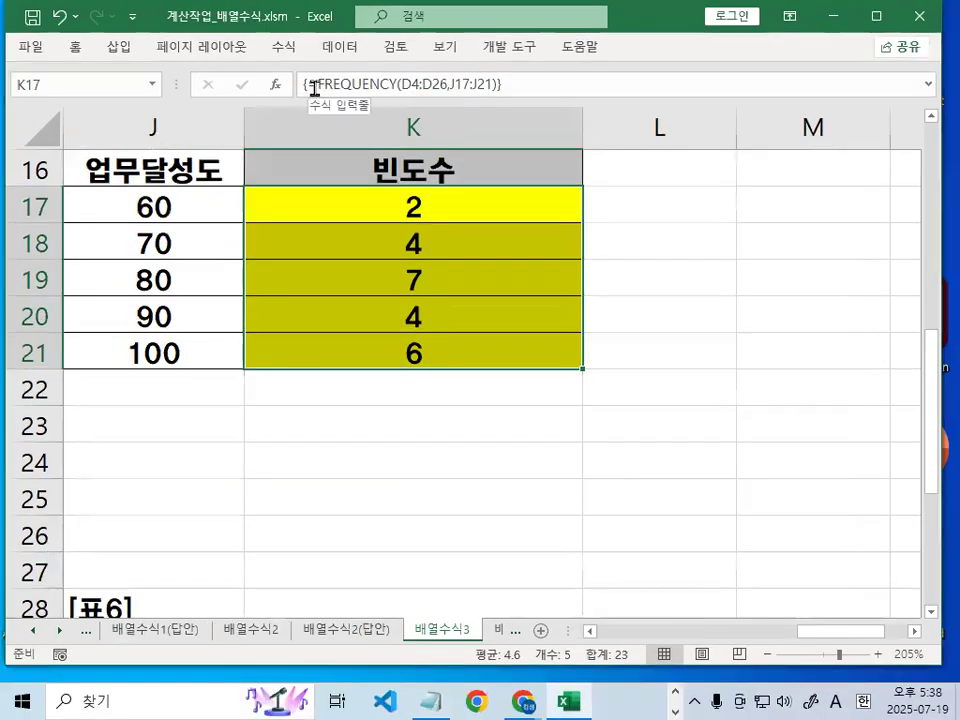
# - Wrap the K17:K21 formula in TEXT with the "0명" format and enter =TEXT(FREQUENCY(D4:D26,J17:J21),"0명") as an array formula
pyautogui.click(330, 90)
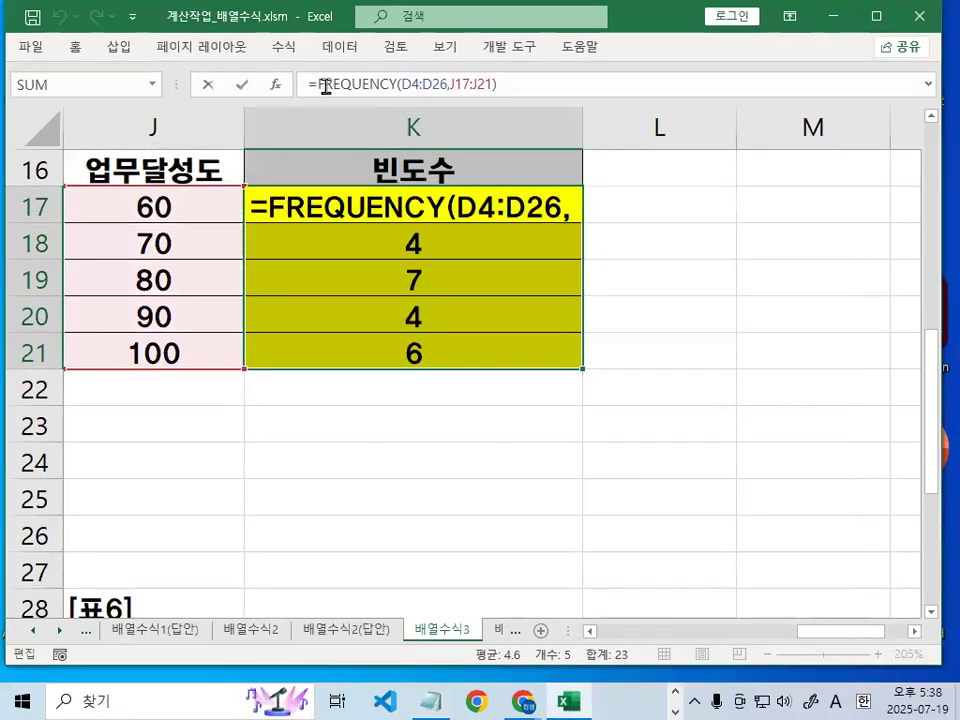
pyautogui.write('TEXT')
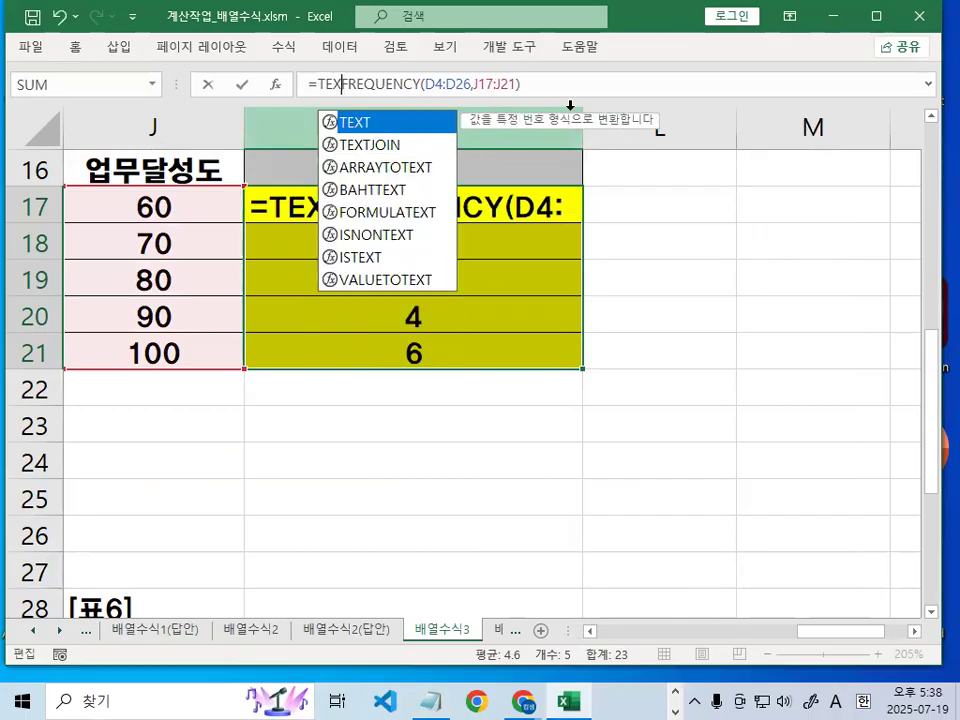
pyautogui.write('(')
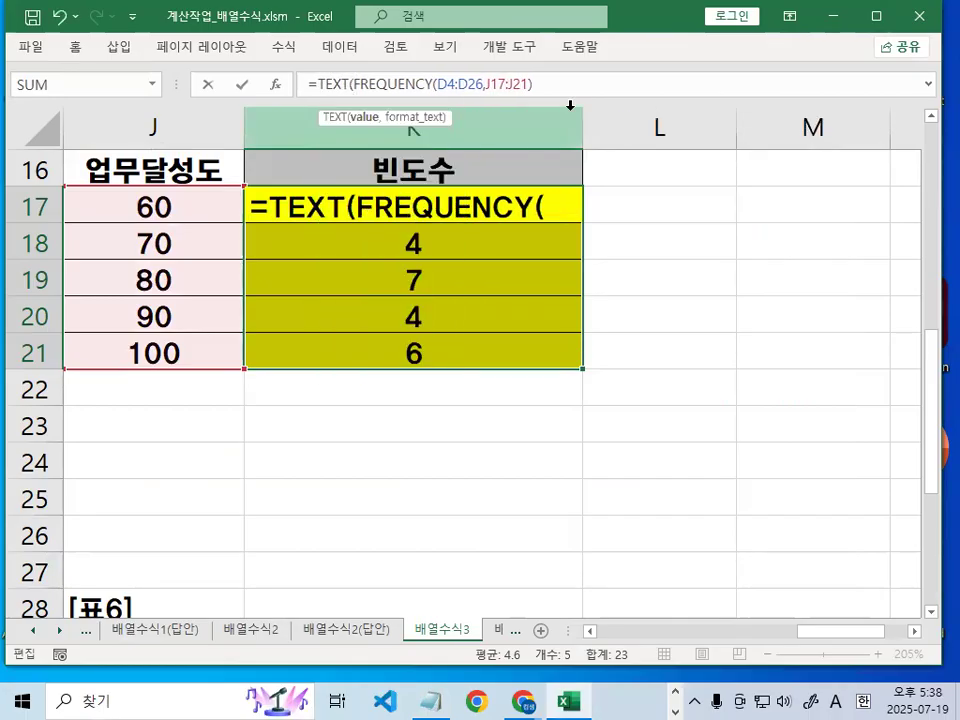
pyautogui.click(592, 88)
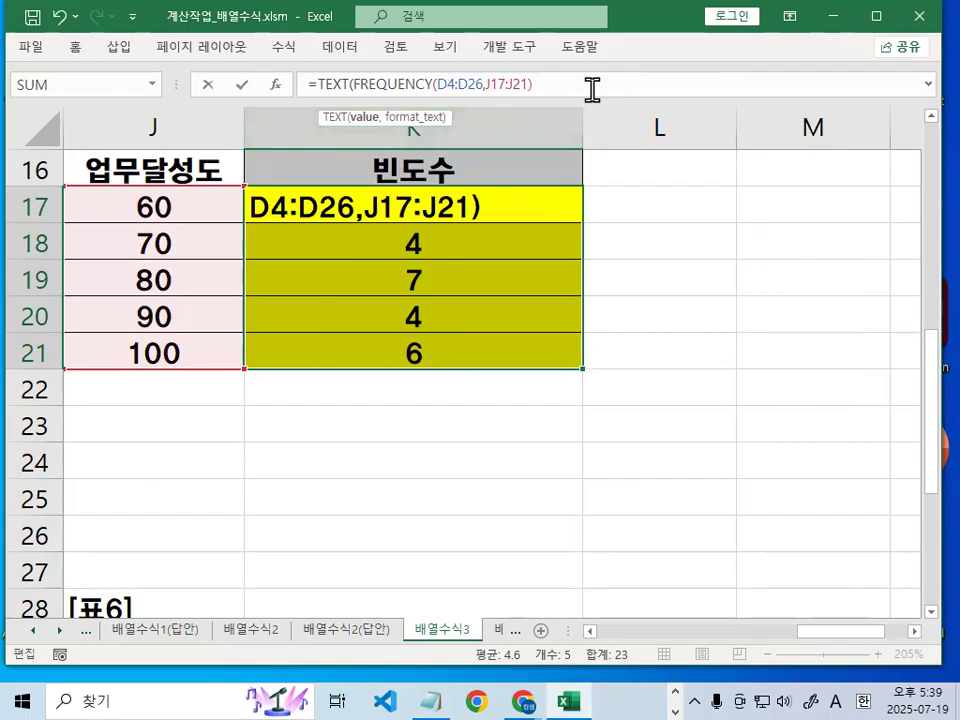
pyautogui.write(',')
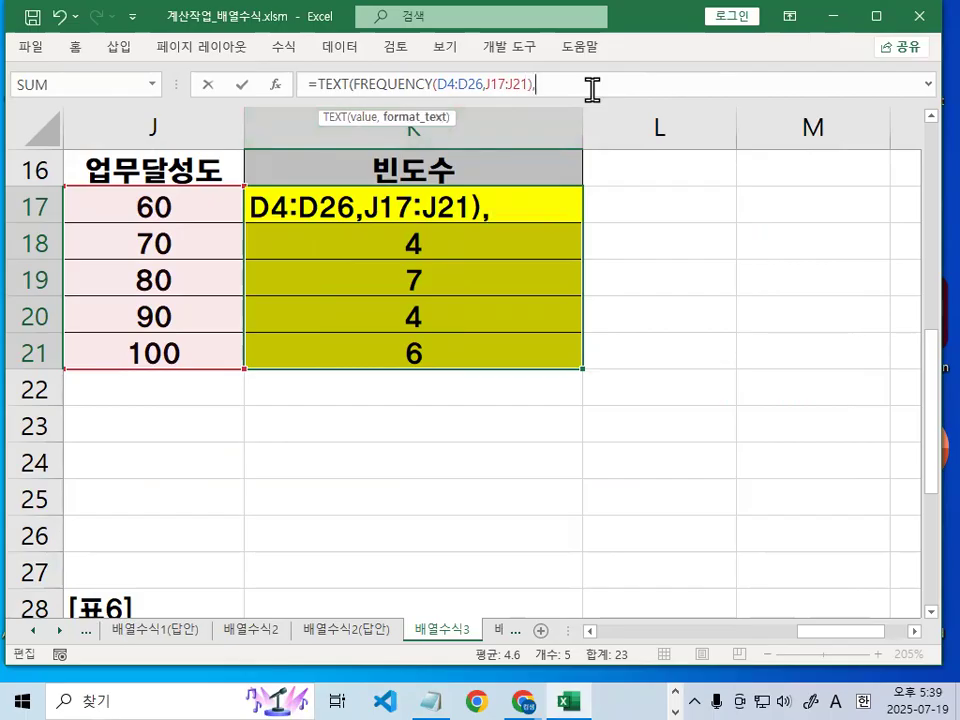
pyautogui.write('"0명")')
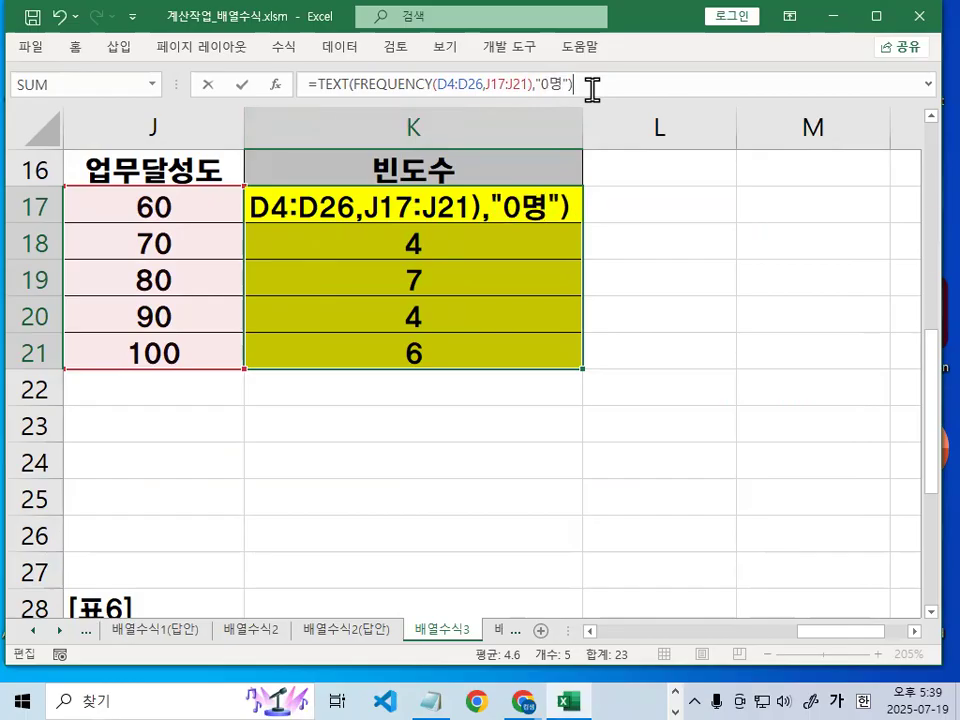
pyautogui.hotkey('ctrl', 'shift', 'Return')
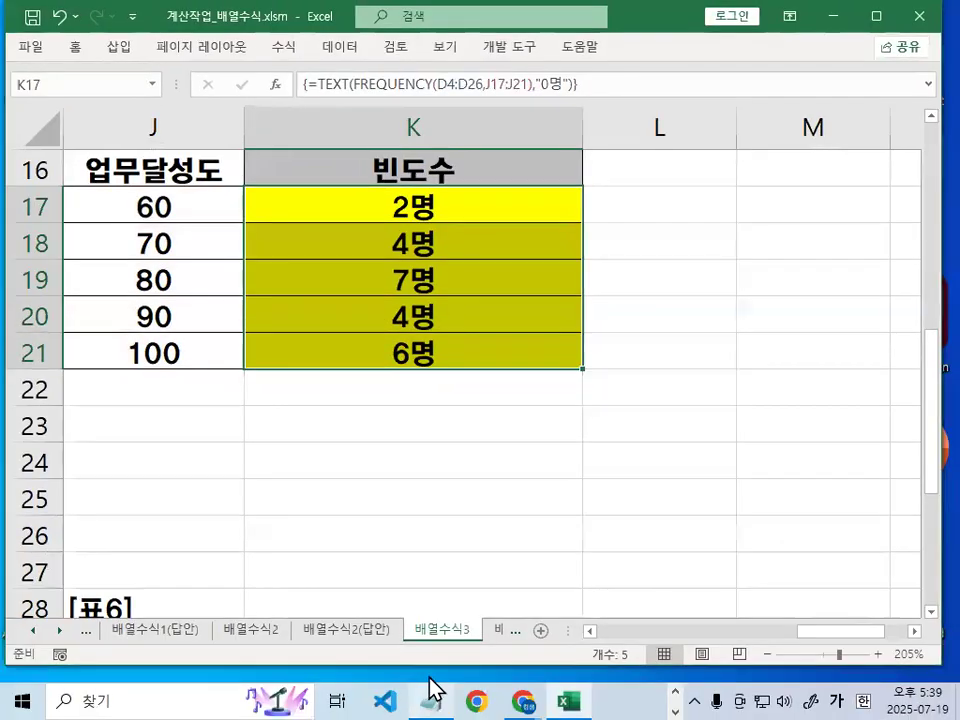
# - Reopen the lesson notes, underline the final TEXT(FREQUENCY(D4:D26,J17:J21),"0명") formula, draw a circled 2 beneath it, and clear the marks
pyautogui.click(431, 700)
pyautogui.click(414, 461)
pyautogui.moveTo(559, 321); pyautogui.dragTo(530, 596)
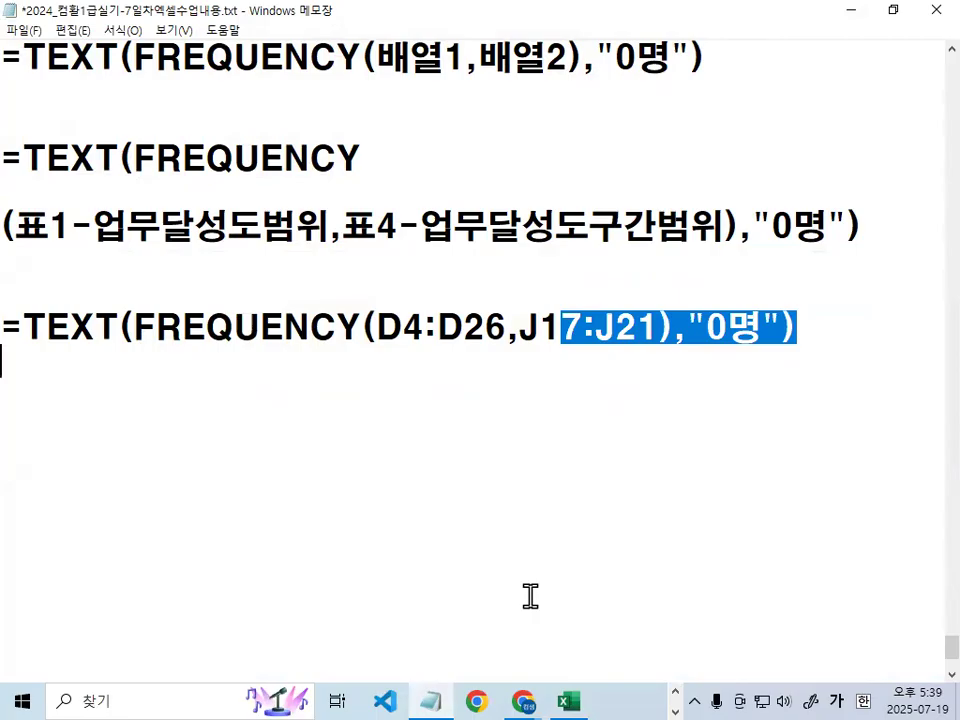
pyautogui.click(570, 520)
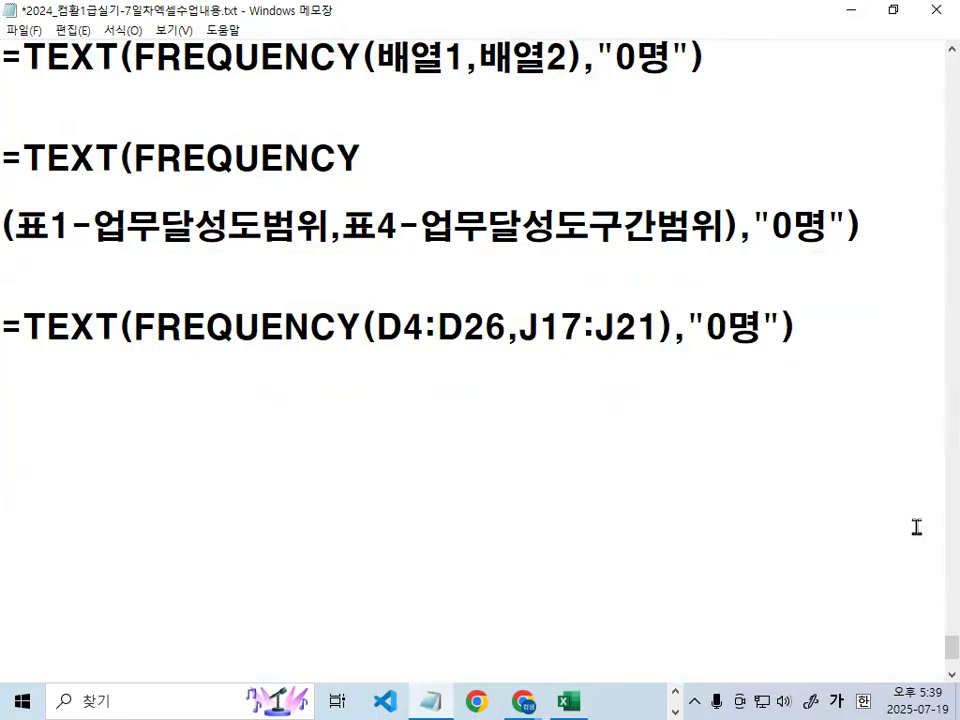
pyautogui.click(362, 336)
pyautogui.click(563, 321)
pyautogui.hotkey('ctrl', 'alt', 'g')
pyautogui.moveTo(34, 368); pyautogui.dragTo(795, 371)
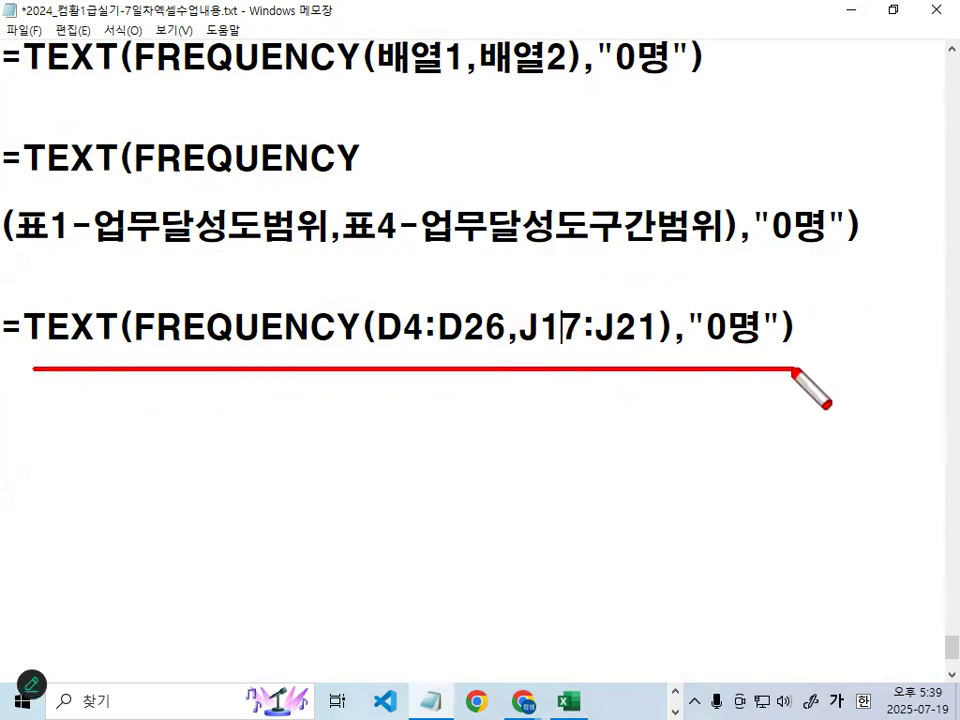
pyautogui.moveTo(516, 405)
pyautogui.mouseDown()
pyautogui.moveTo(541, 423)
pyautogui.moveTo(545, 464)
pyautogui.moveTo(561, 456)
pyautogui.moveTo(575, 477)
pyautogui.mouseUp()
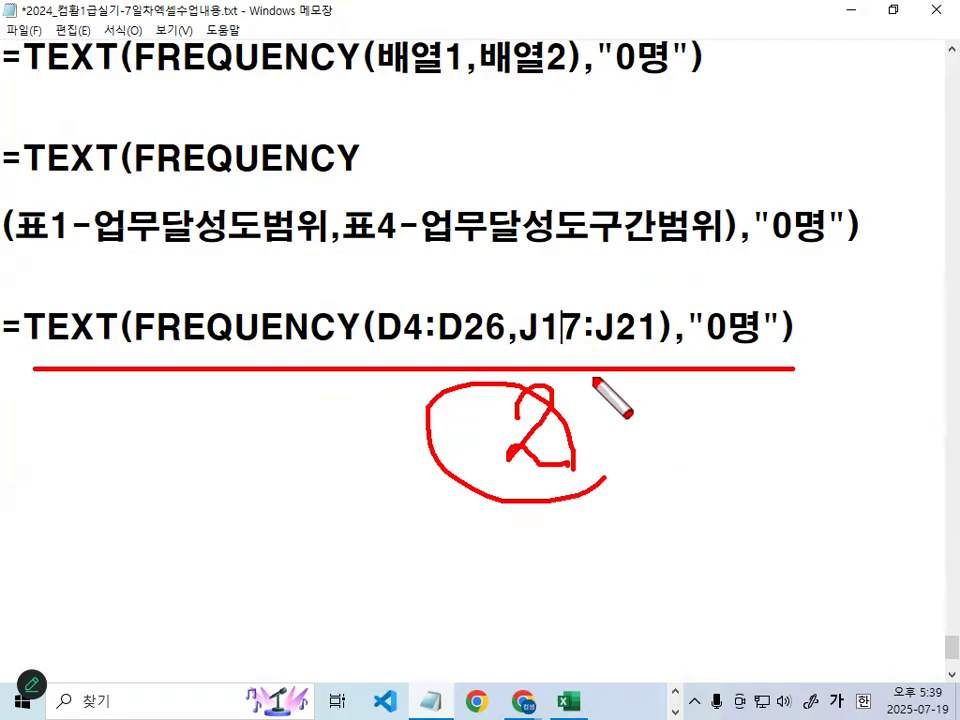
pyautogui.press('Escape')
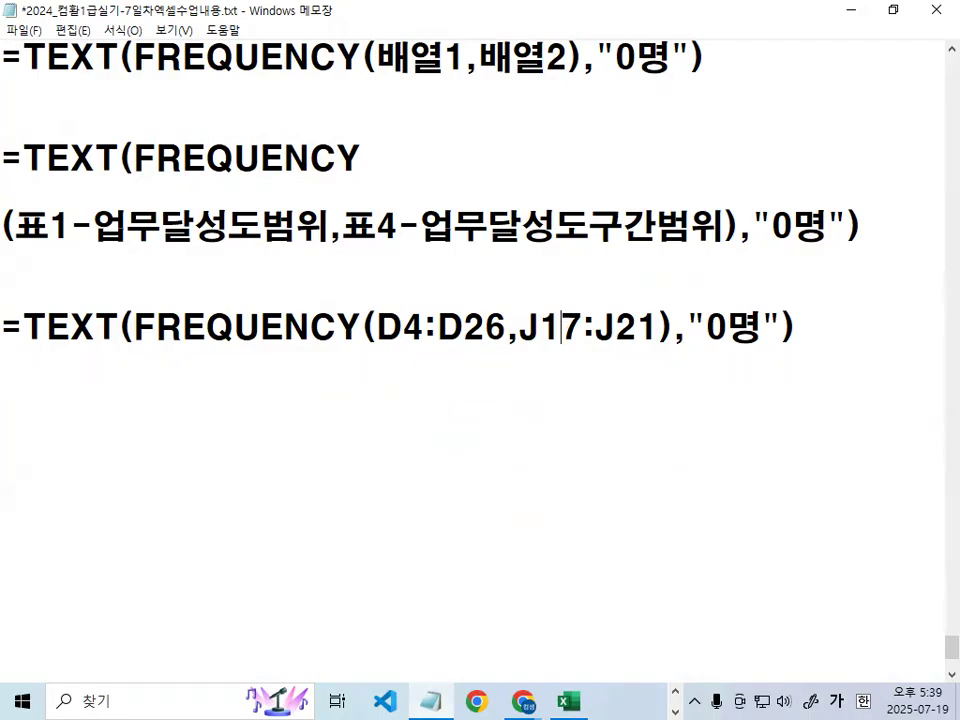